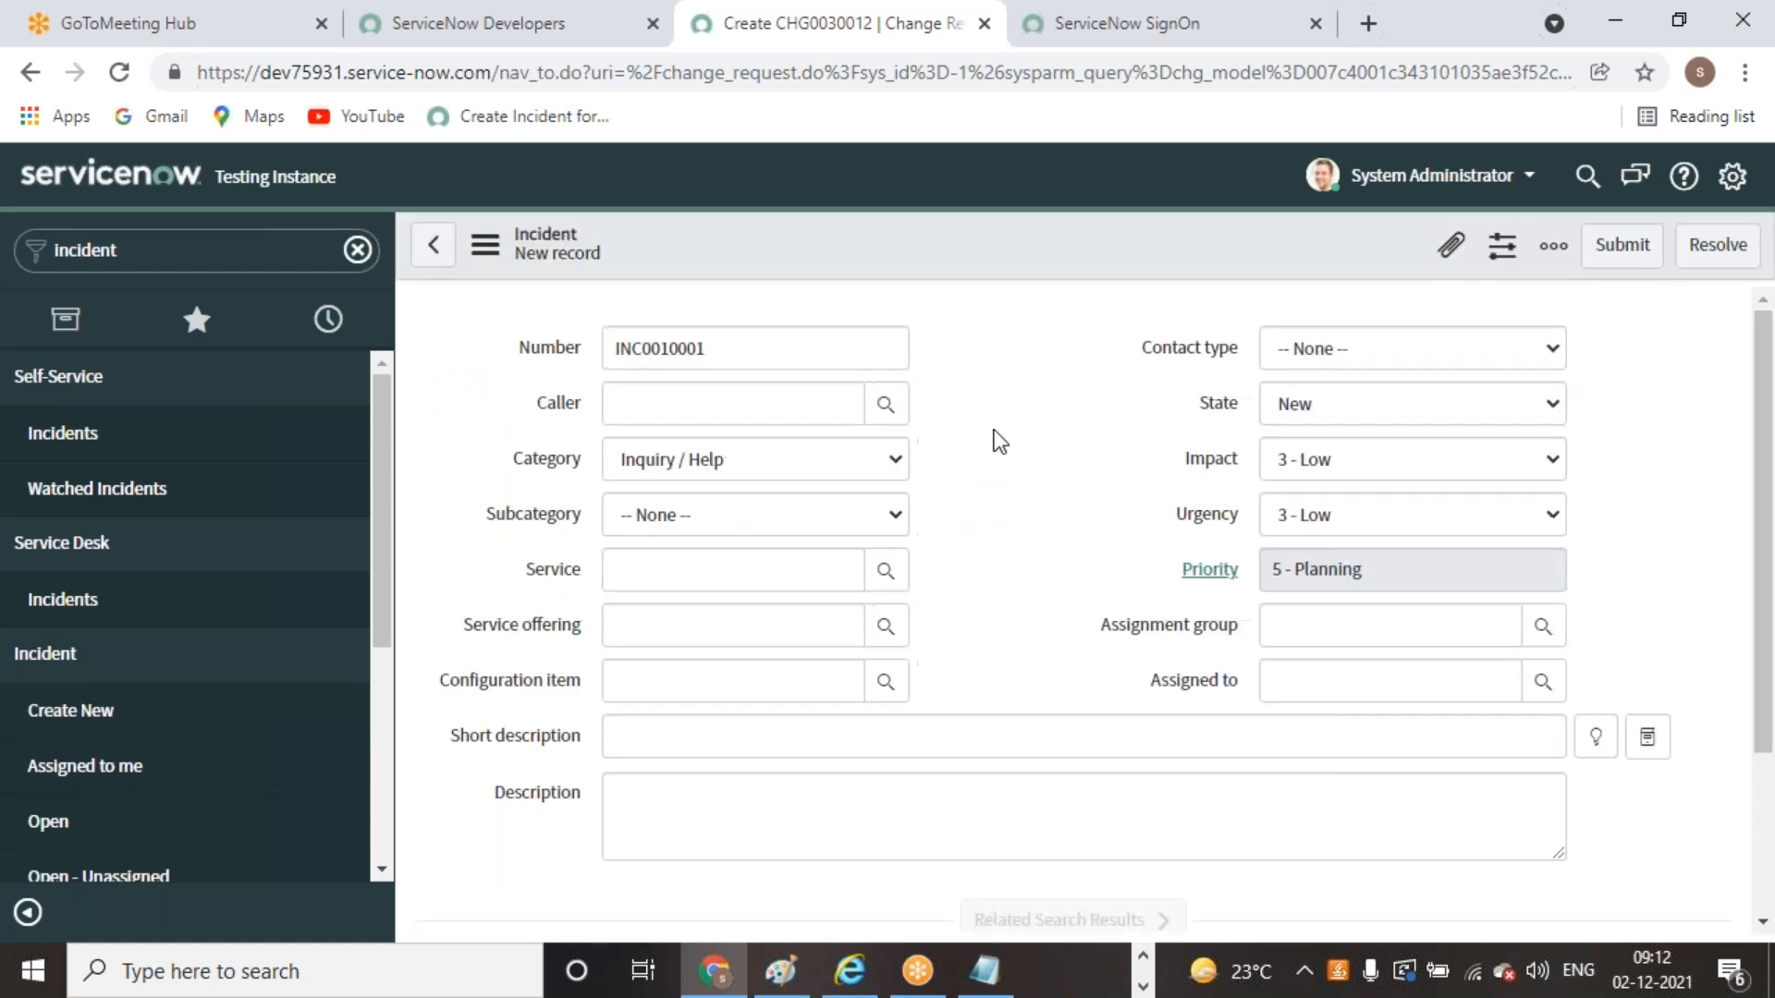
# Look up the caller for the new incident and choose a user from the users list
pyautogui.click(883, 404)
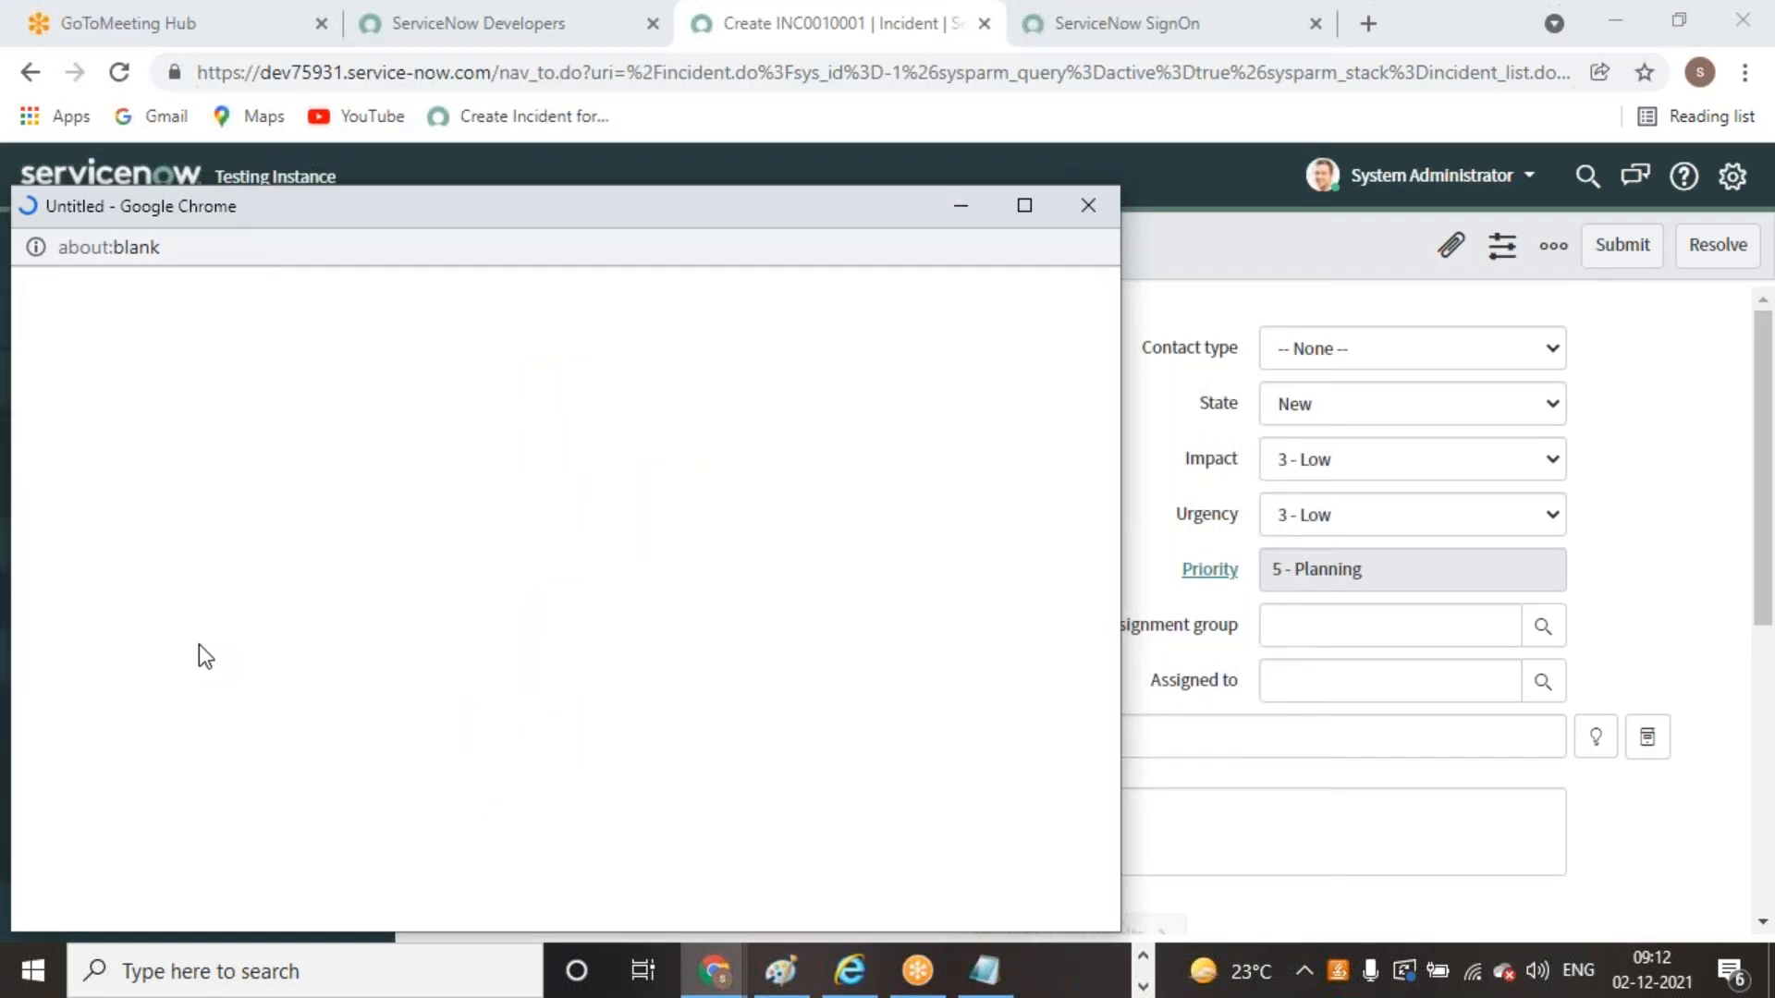
pyautogui.scroll(-3, 198, 645)
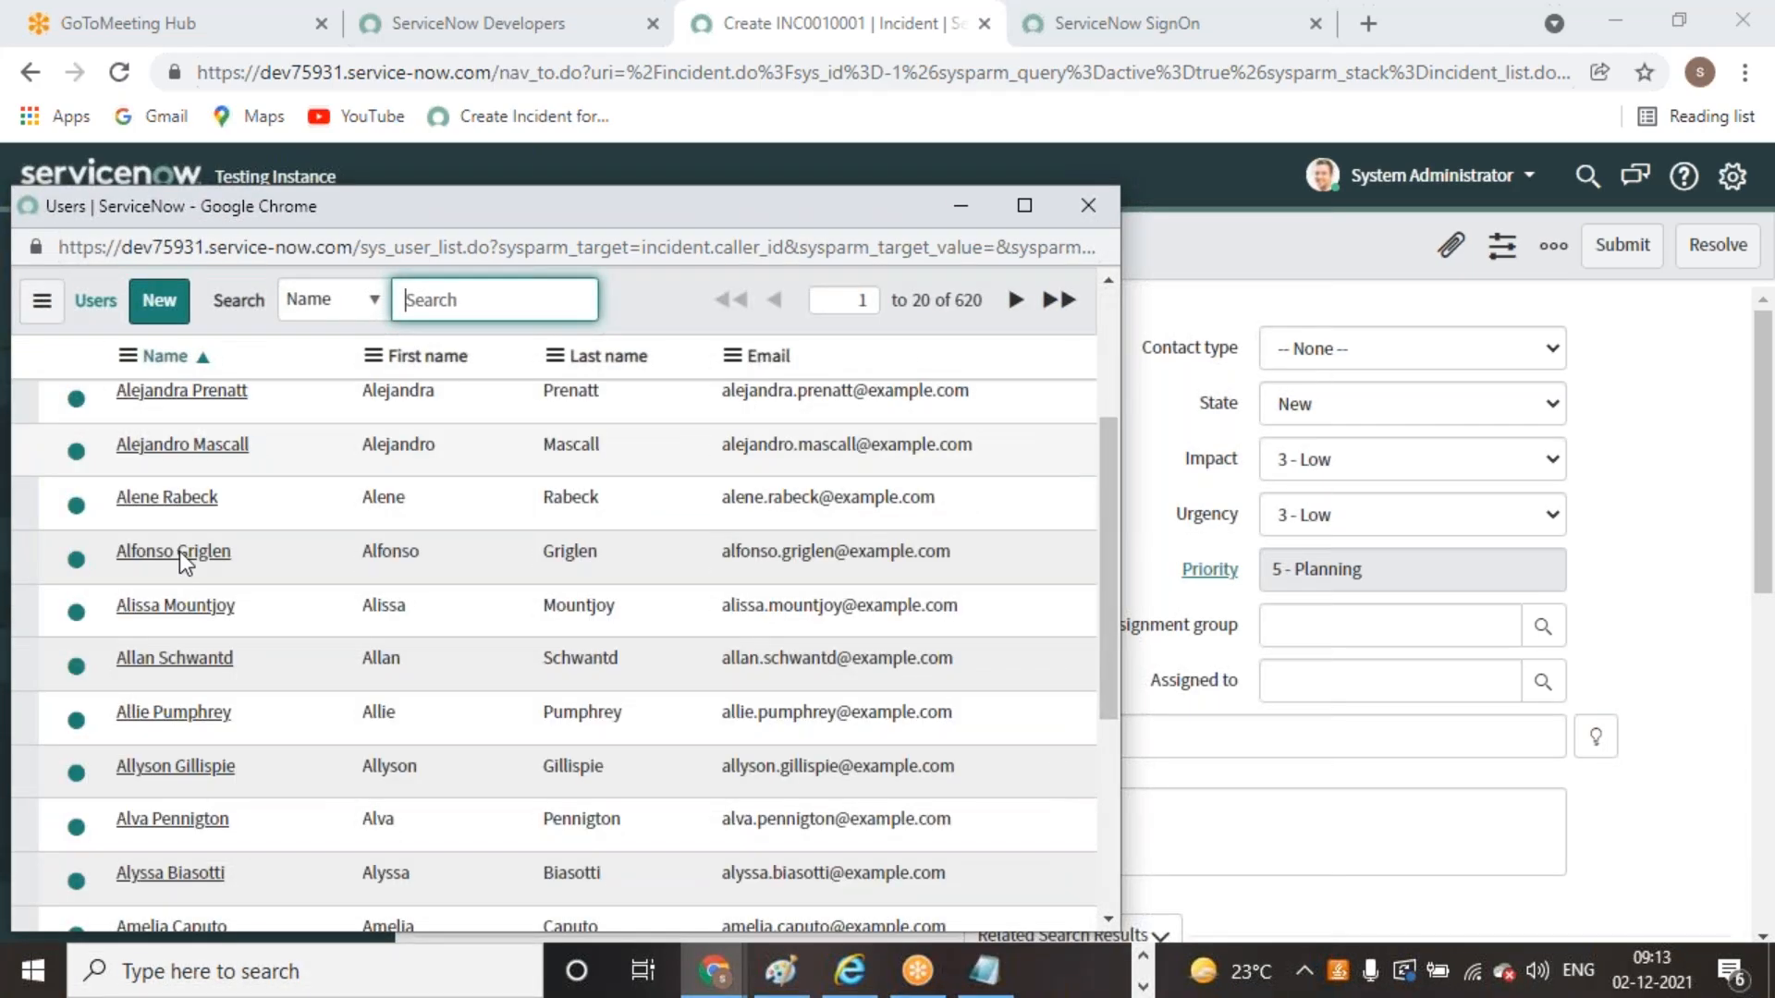
pyautogui.click(166, 497)
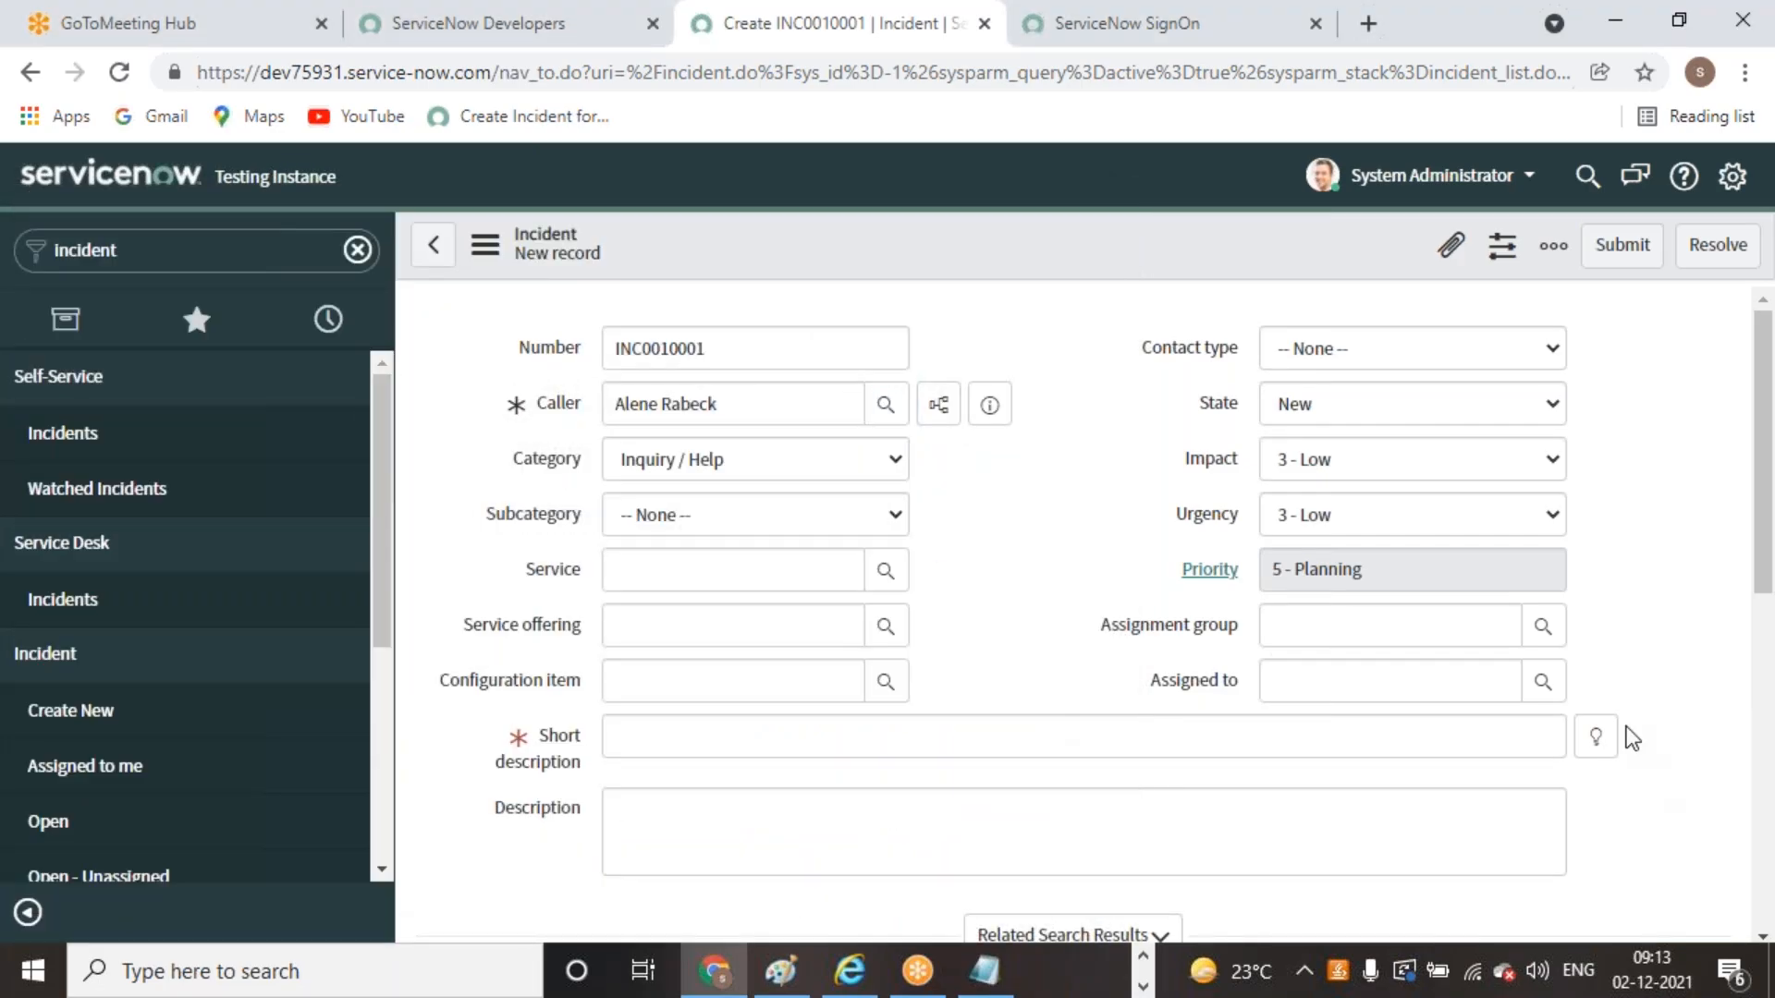
# Fill the short description with the suggested "New employee hire" and save the incident
pyautogui.click(1597, 738)
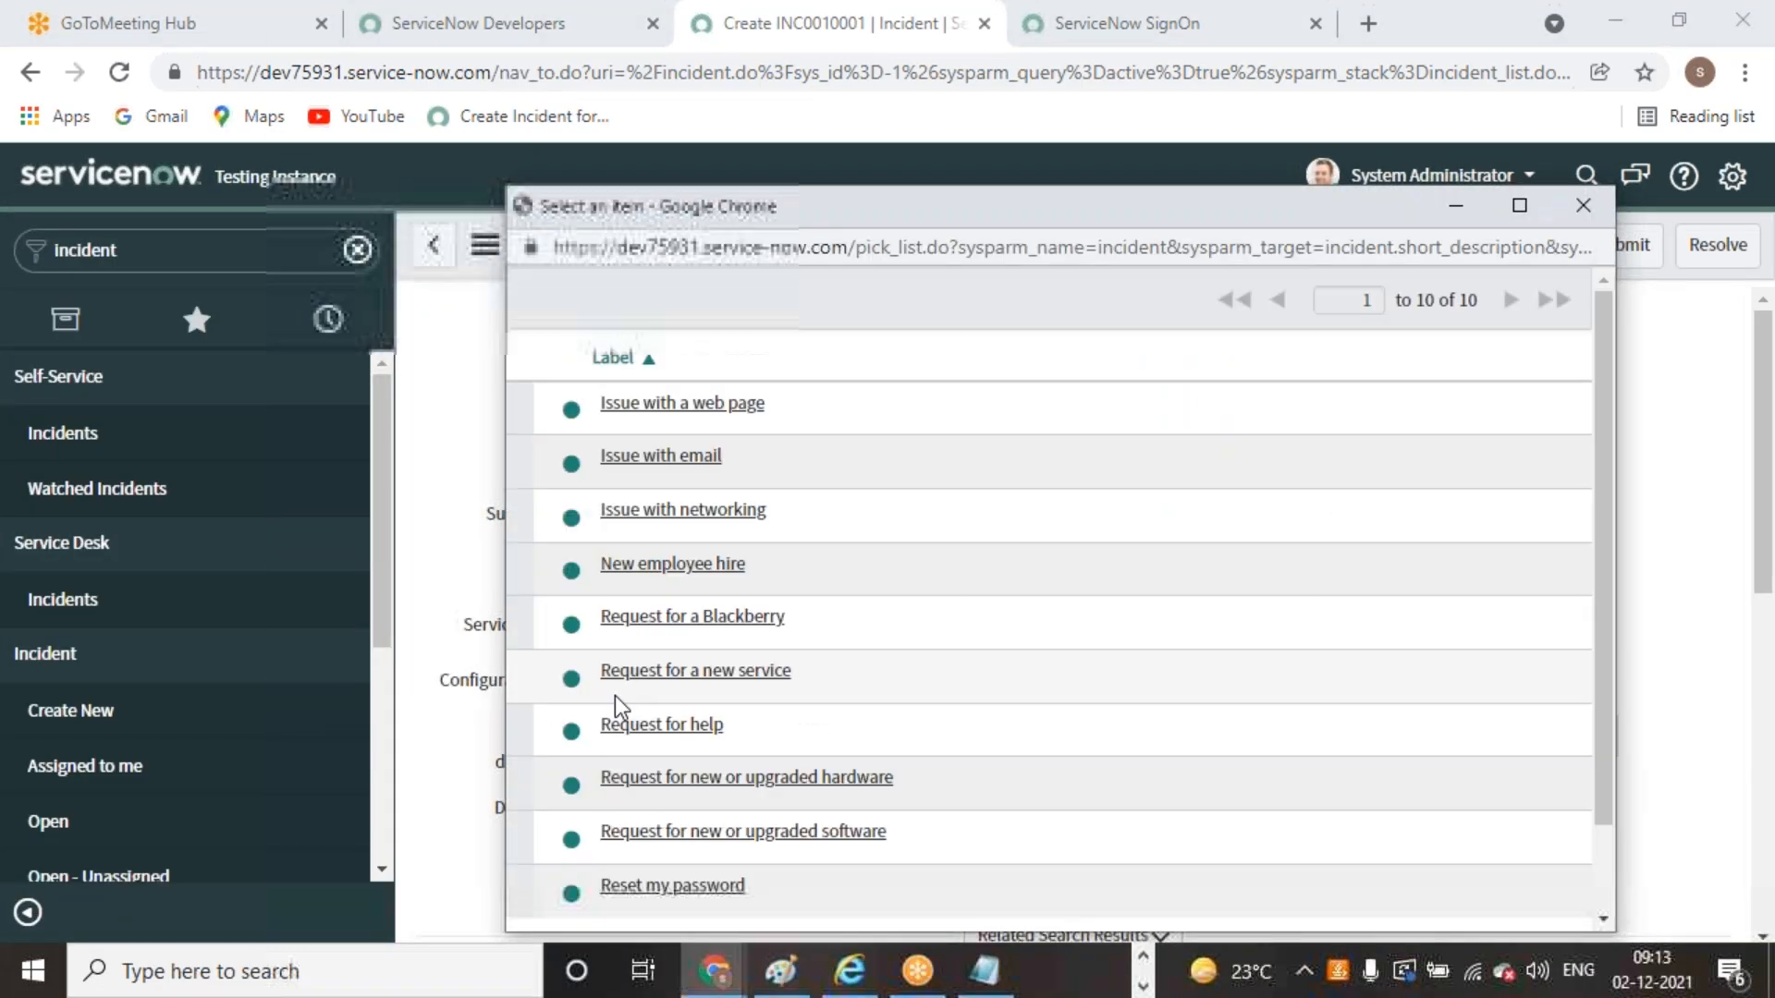
pyautogui.click(697, 564)
pyautogui.scroll(-5, 1080, 708)
pyautogui.scroll(-3, 1077, 697)
pyautogui.scroll(8, 1078, 702)
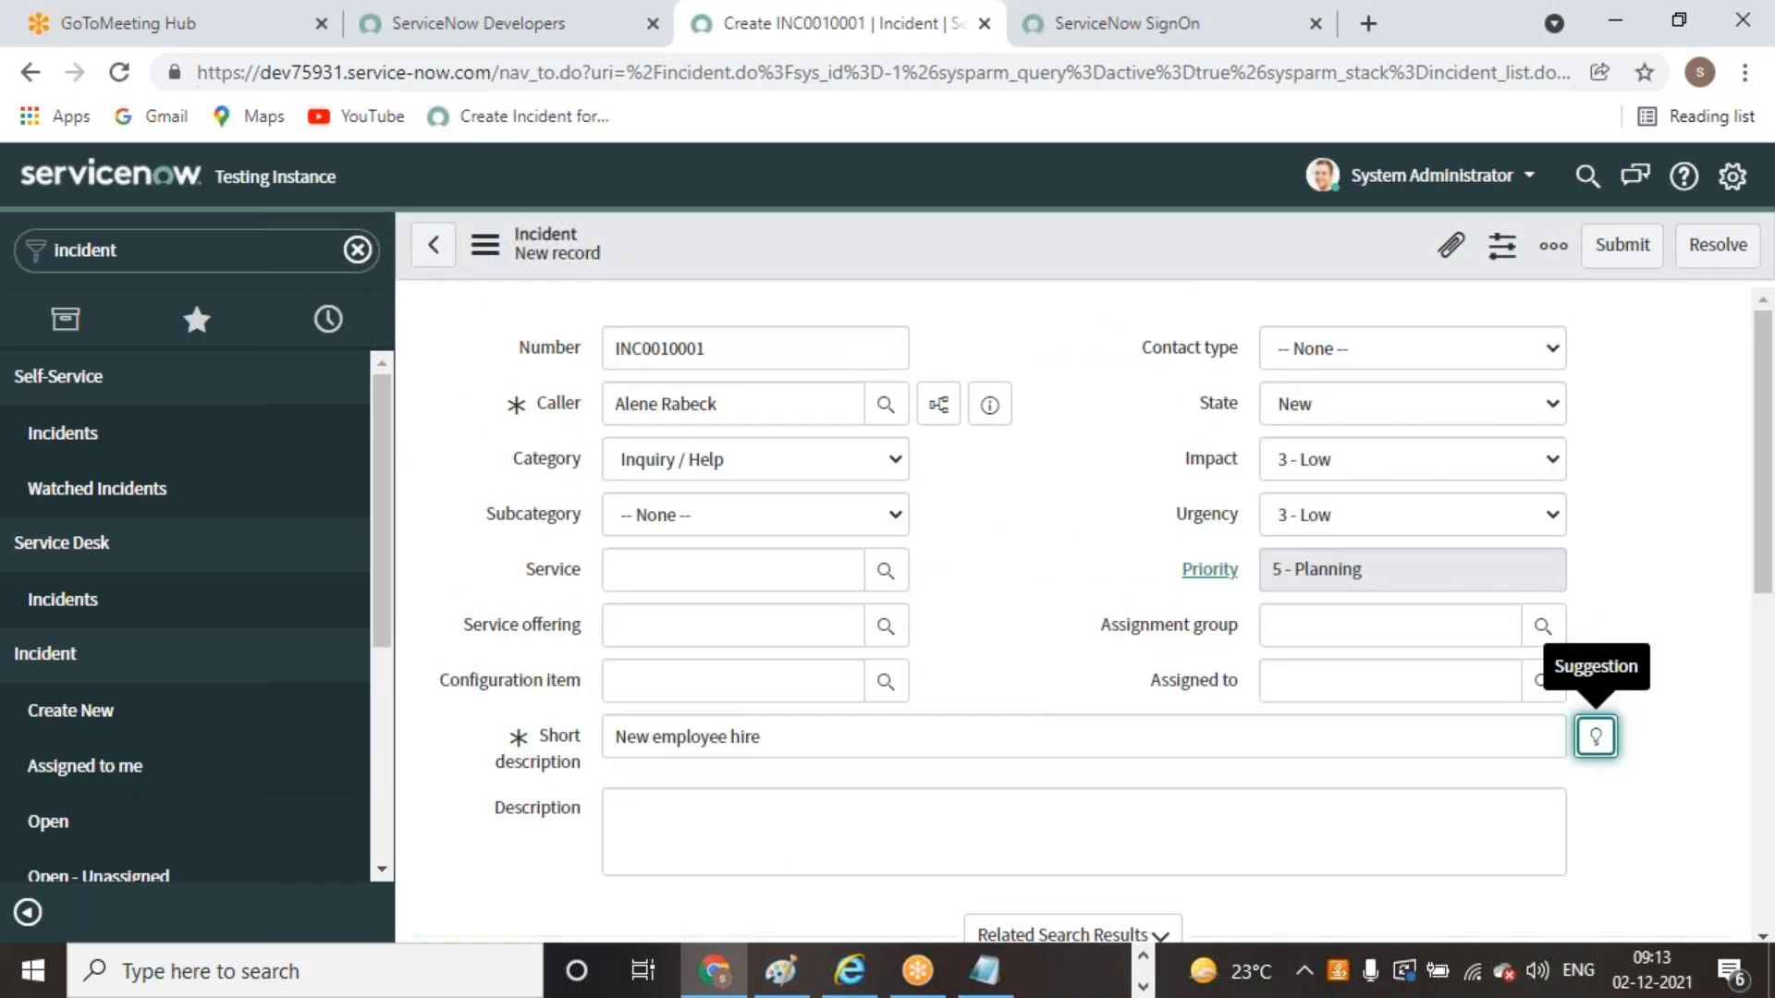
pyautogui.rightClick(1246, 225)
pyautogui.click(1288, 254)
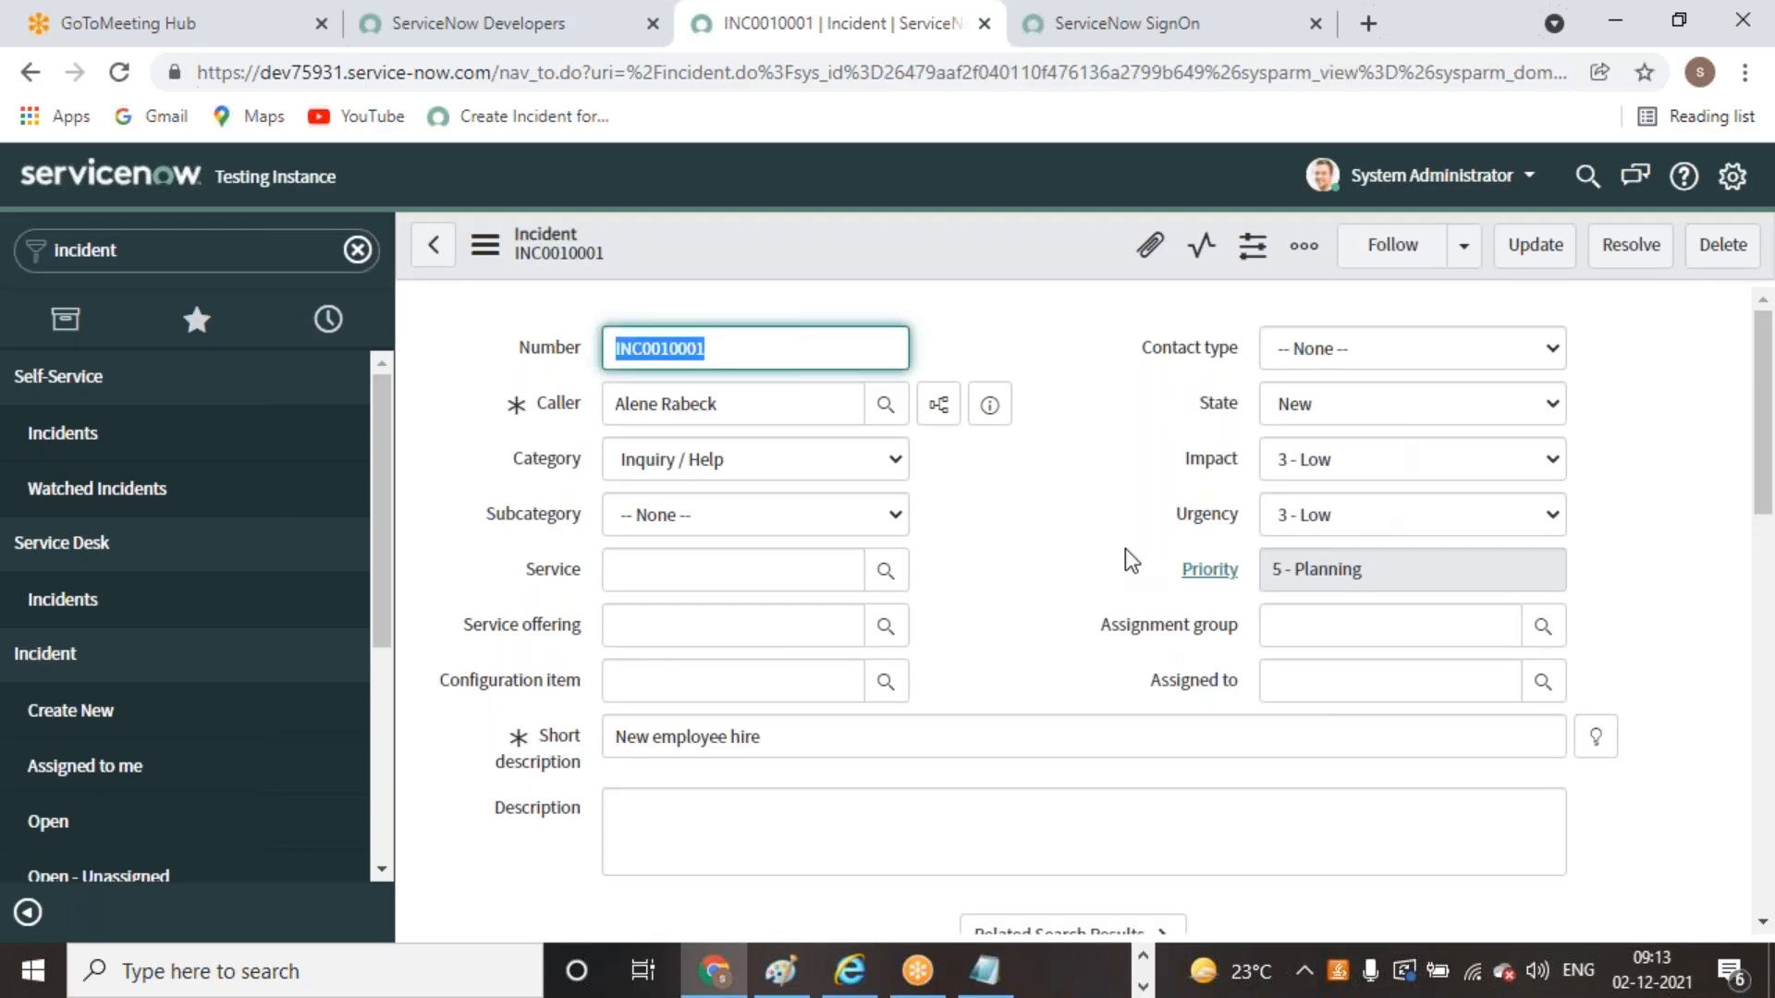
# Set the incident's assignment group to Network and save the record
pyautogui.click(1001, 675)
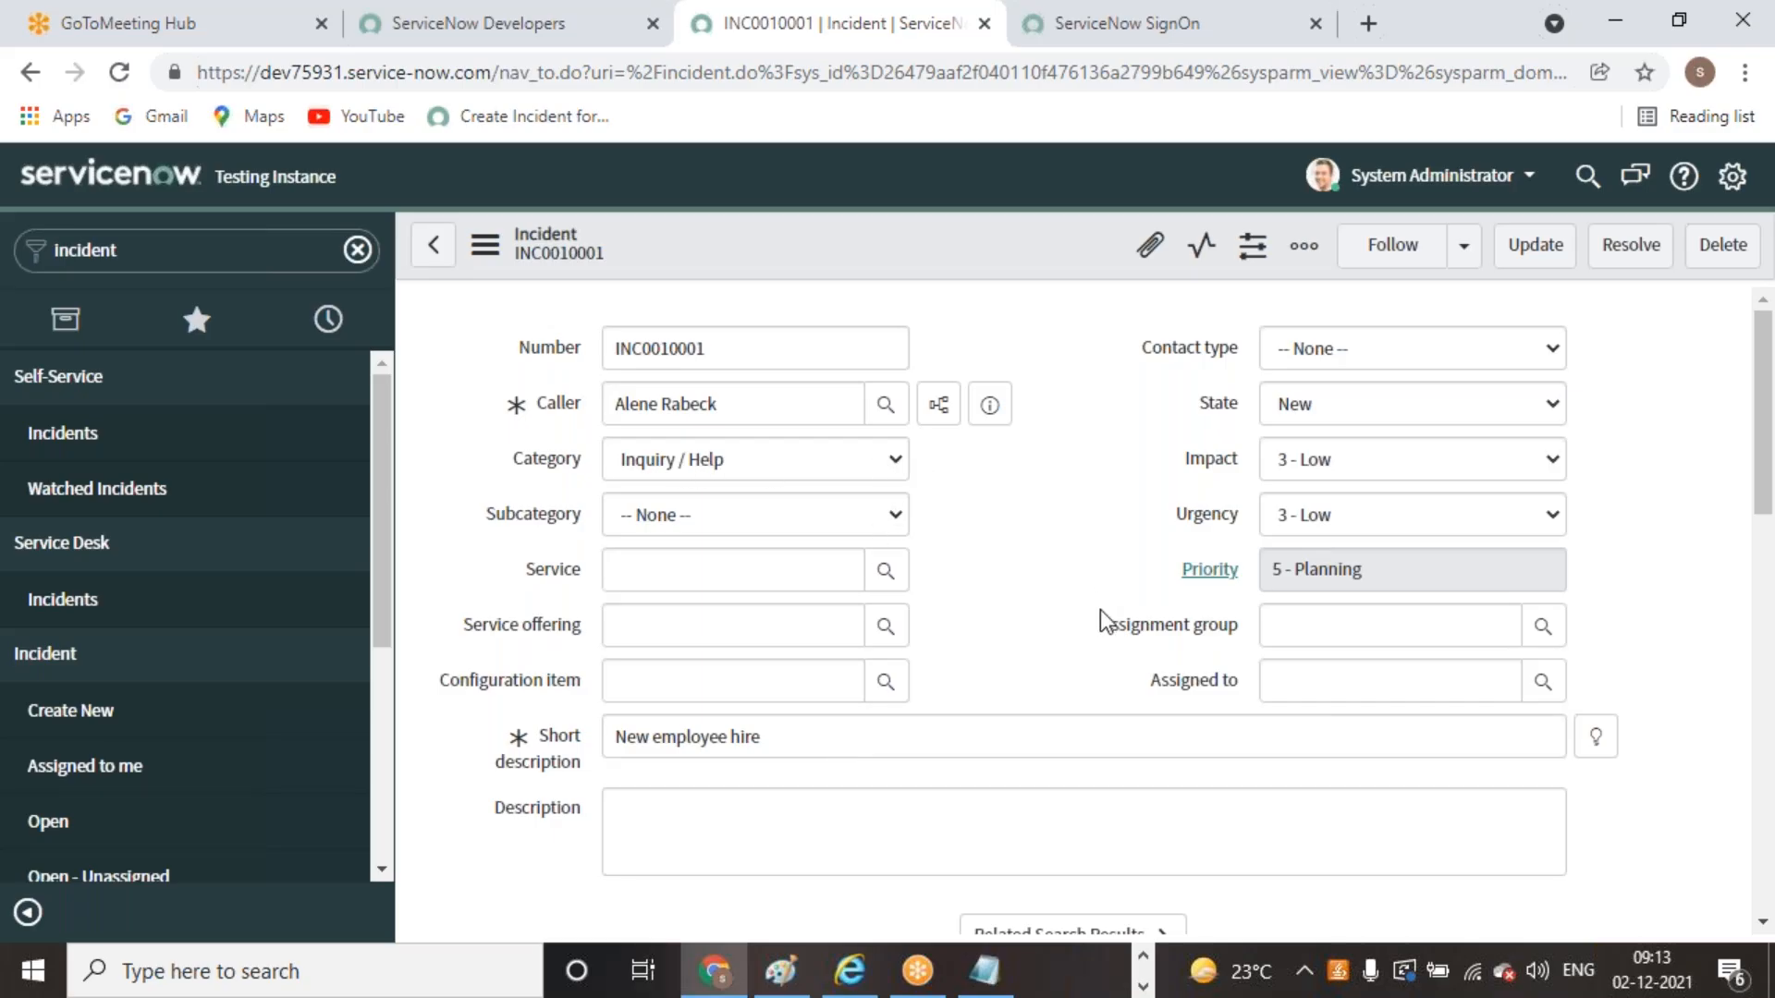
pyautogui.click(1402, 641)
pyautogui.write('netw')
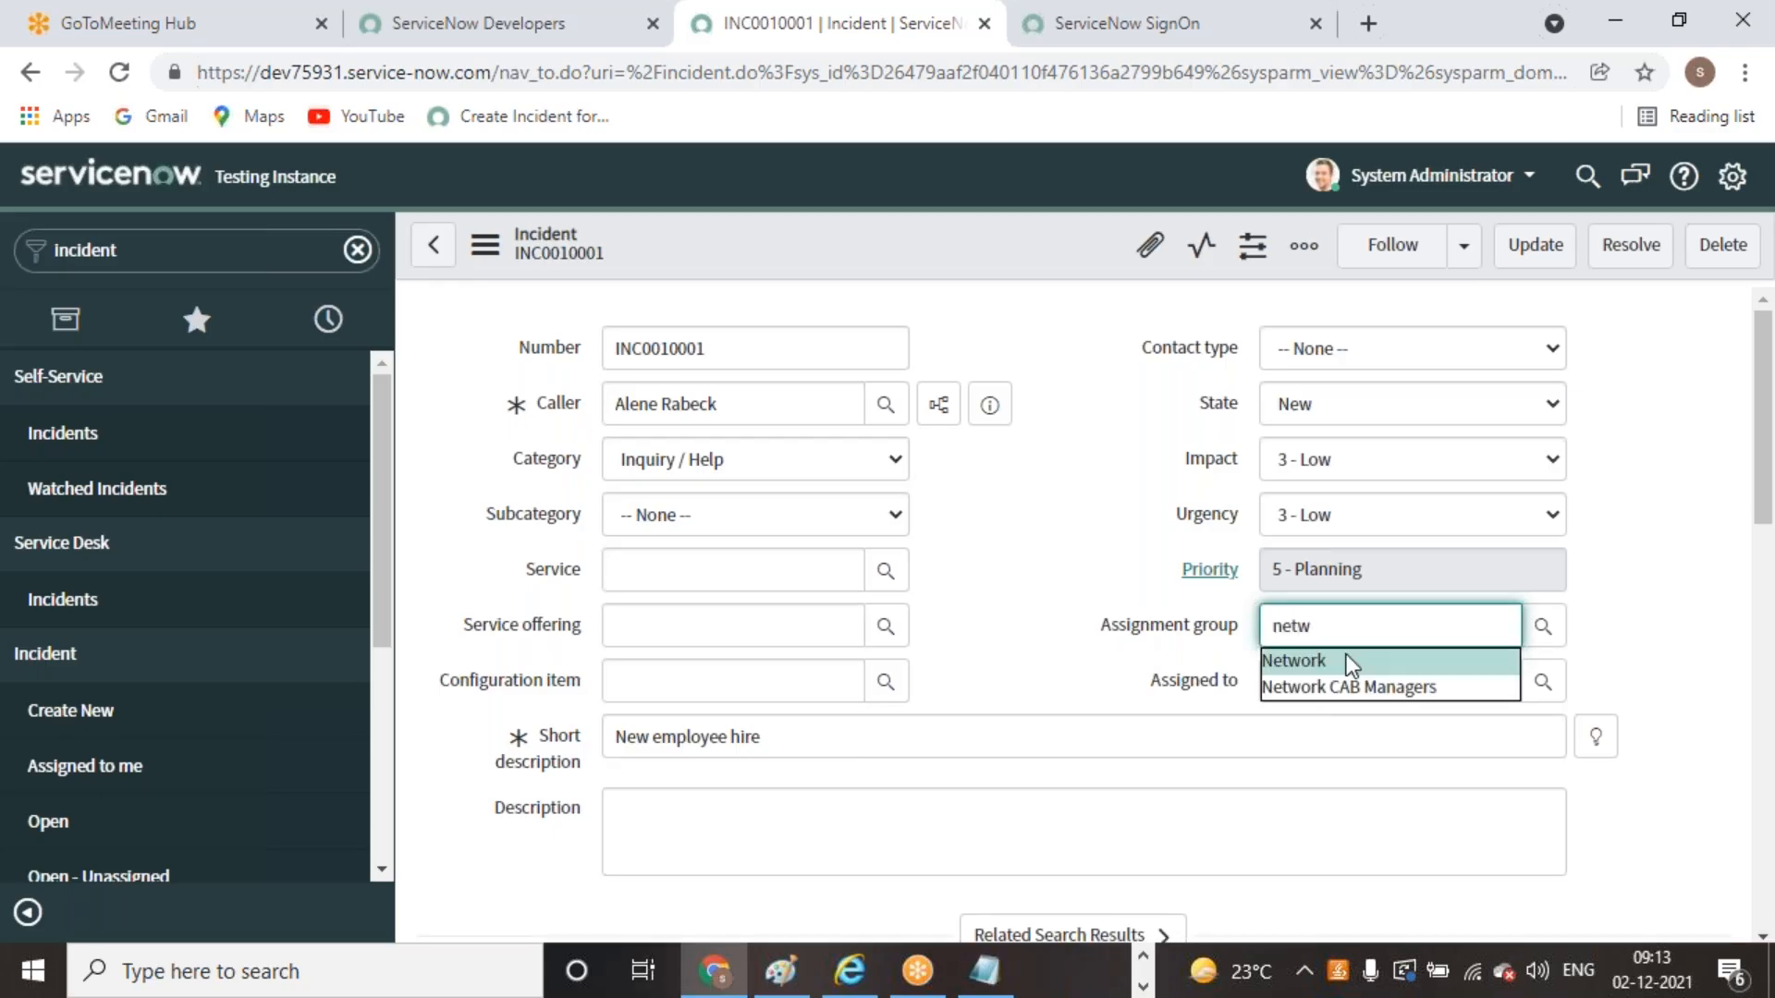
pyautogui.click(1347, 661)
pyautogui.rightClick(967, 239)
pyautogui.click(1046, 263)
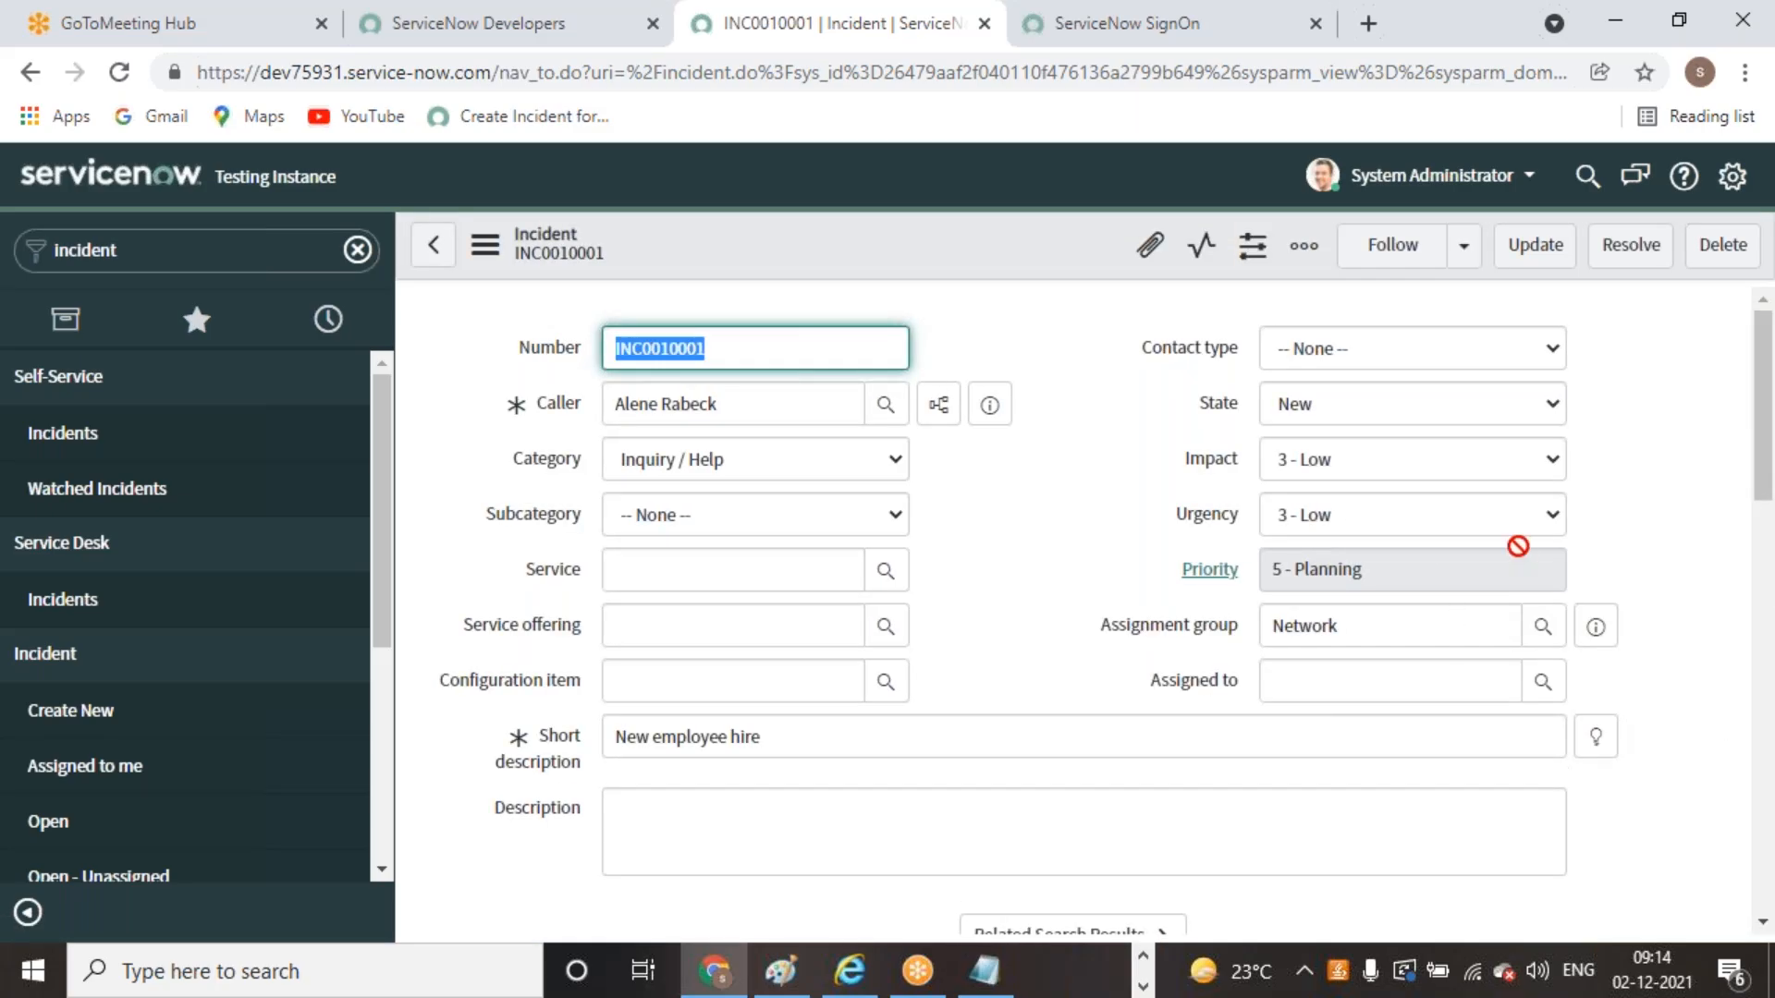
# Change the incident's assignment group to Database and save the record
pyautogui.click(1661, 485)
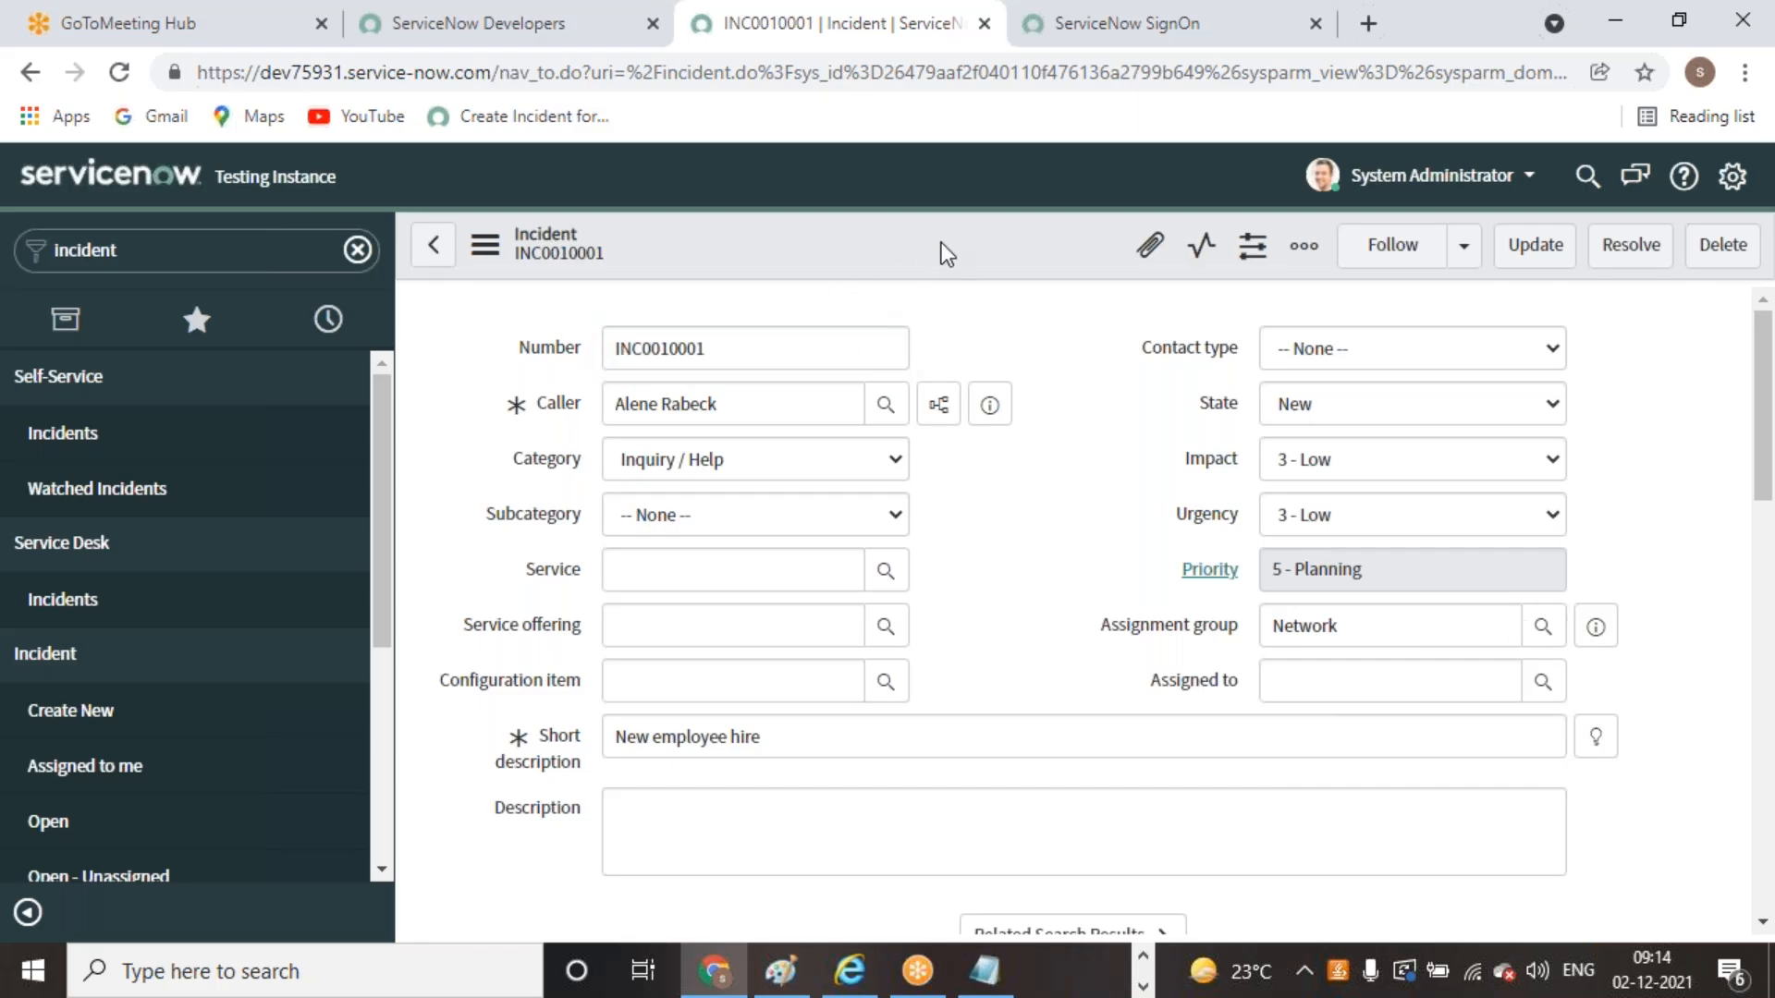
pyautogui.doubleClick(1387, 629)
pyautogui.write('data')
pyautogui.click(1337, 668)
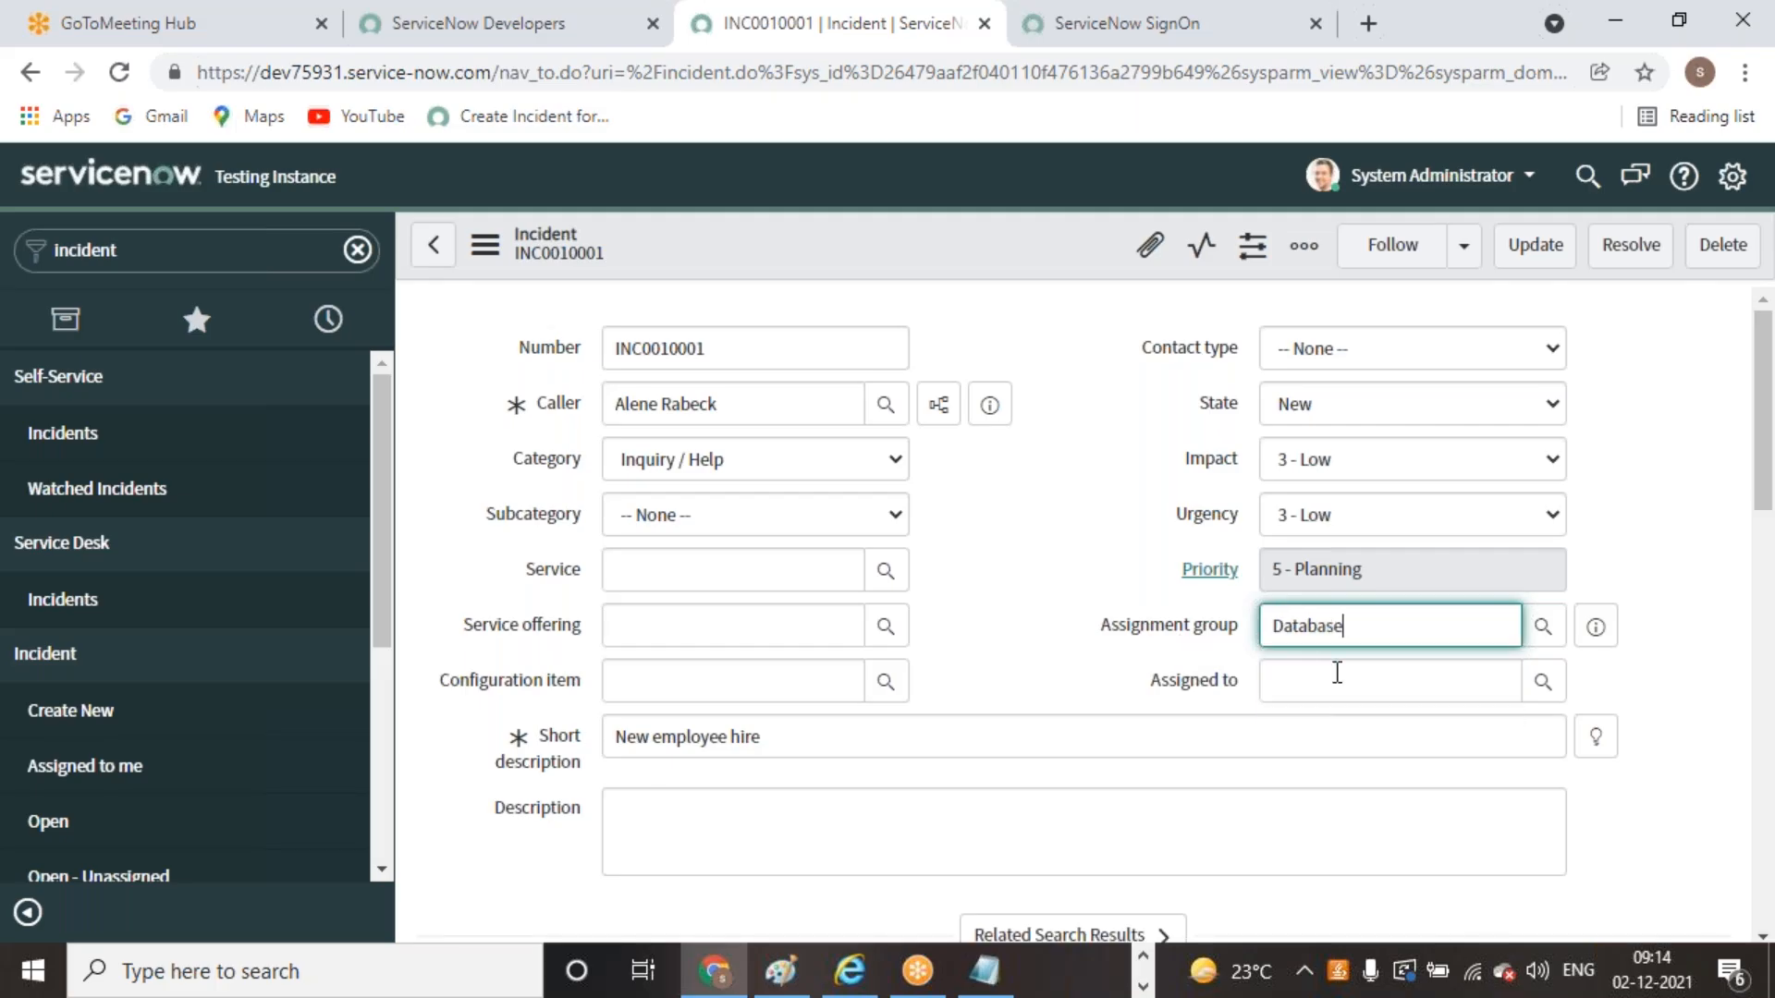
pyautogui.rightClick(911, 253)
pyautogui.click(967, 259)
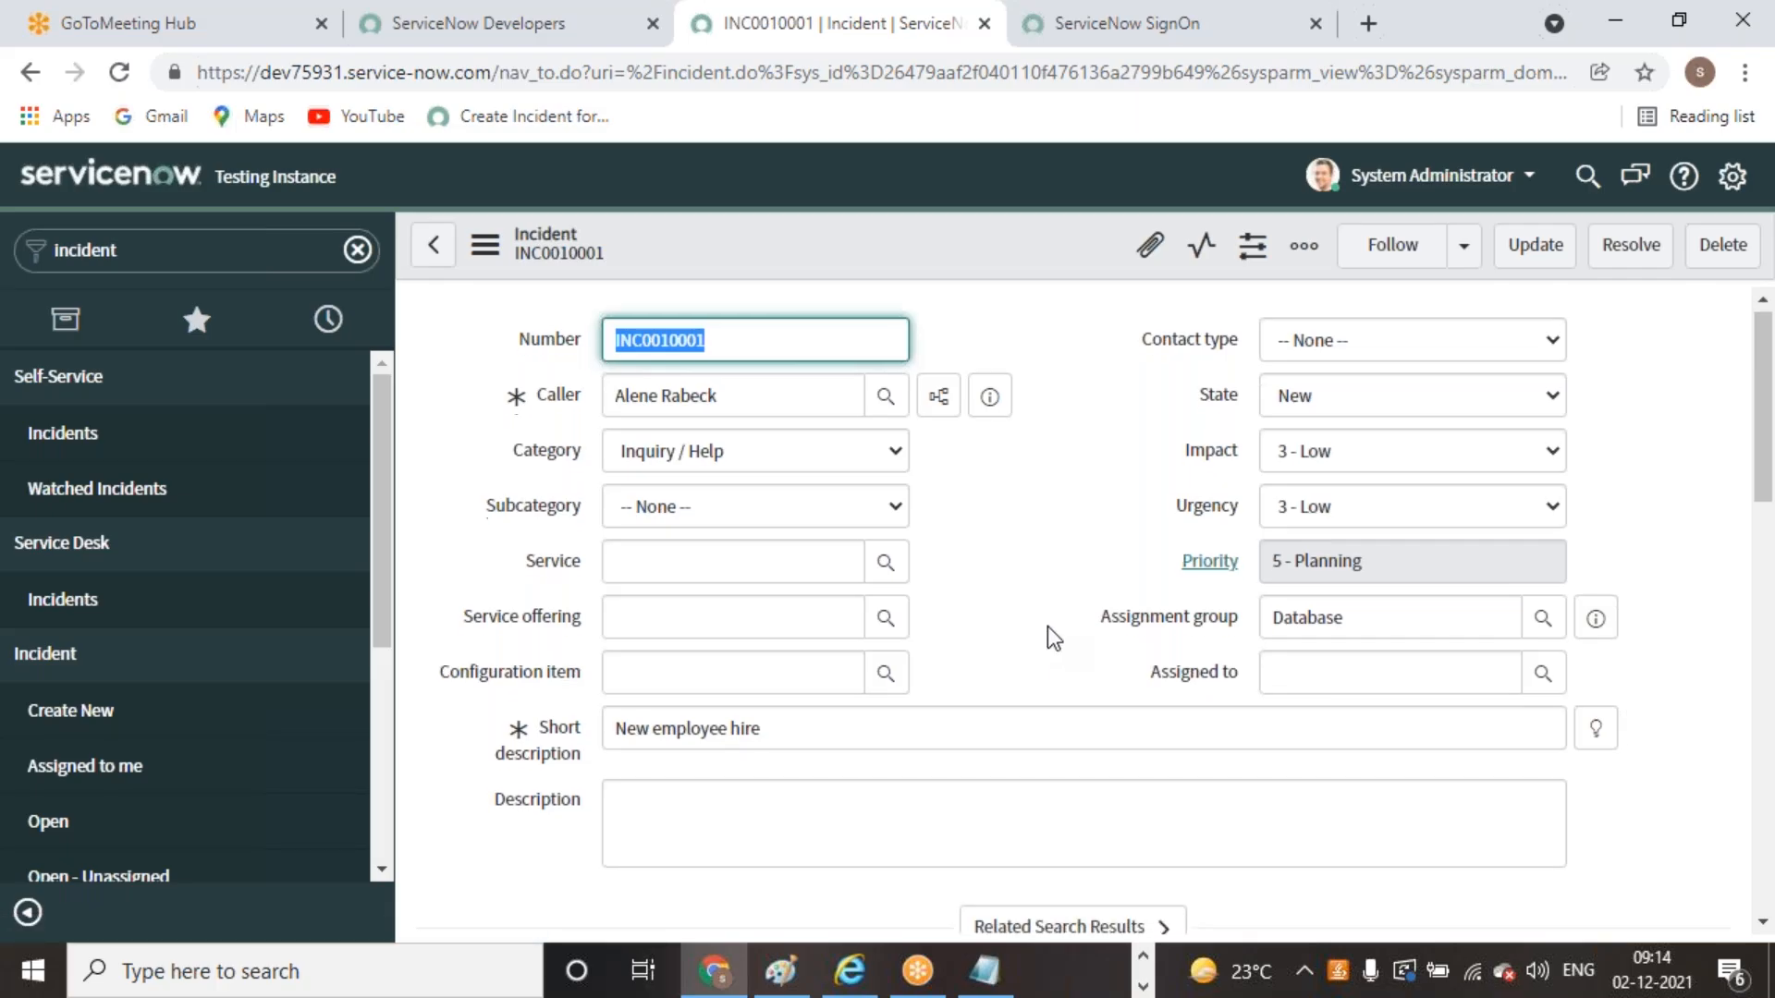
# Check the incident's Task SLAs and open the related lists configuration for the Incident form
pyautogui.scroll(-10, 1046, 624)
pyautogui.scroll(-4, 1047, 627)
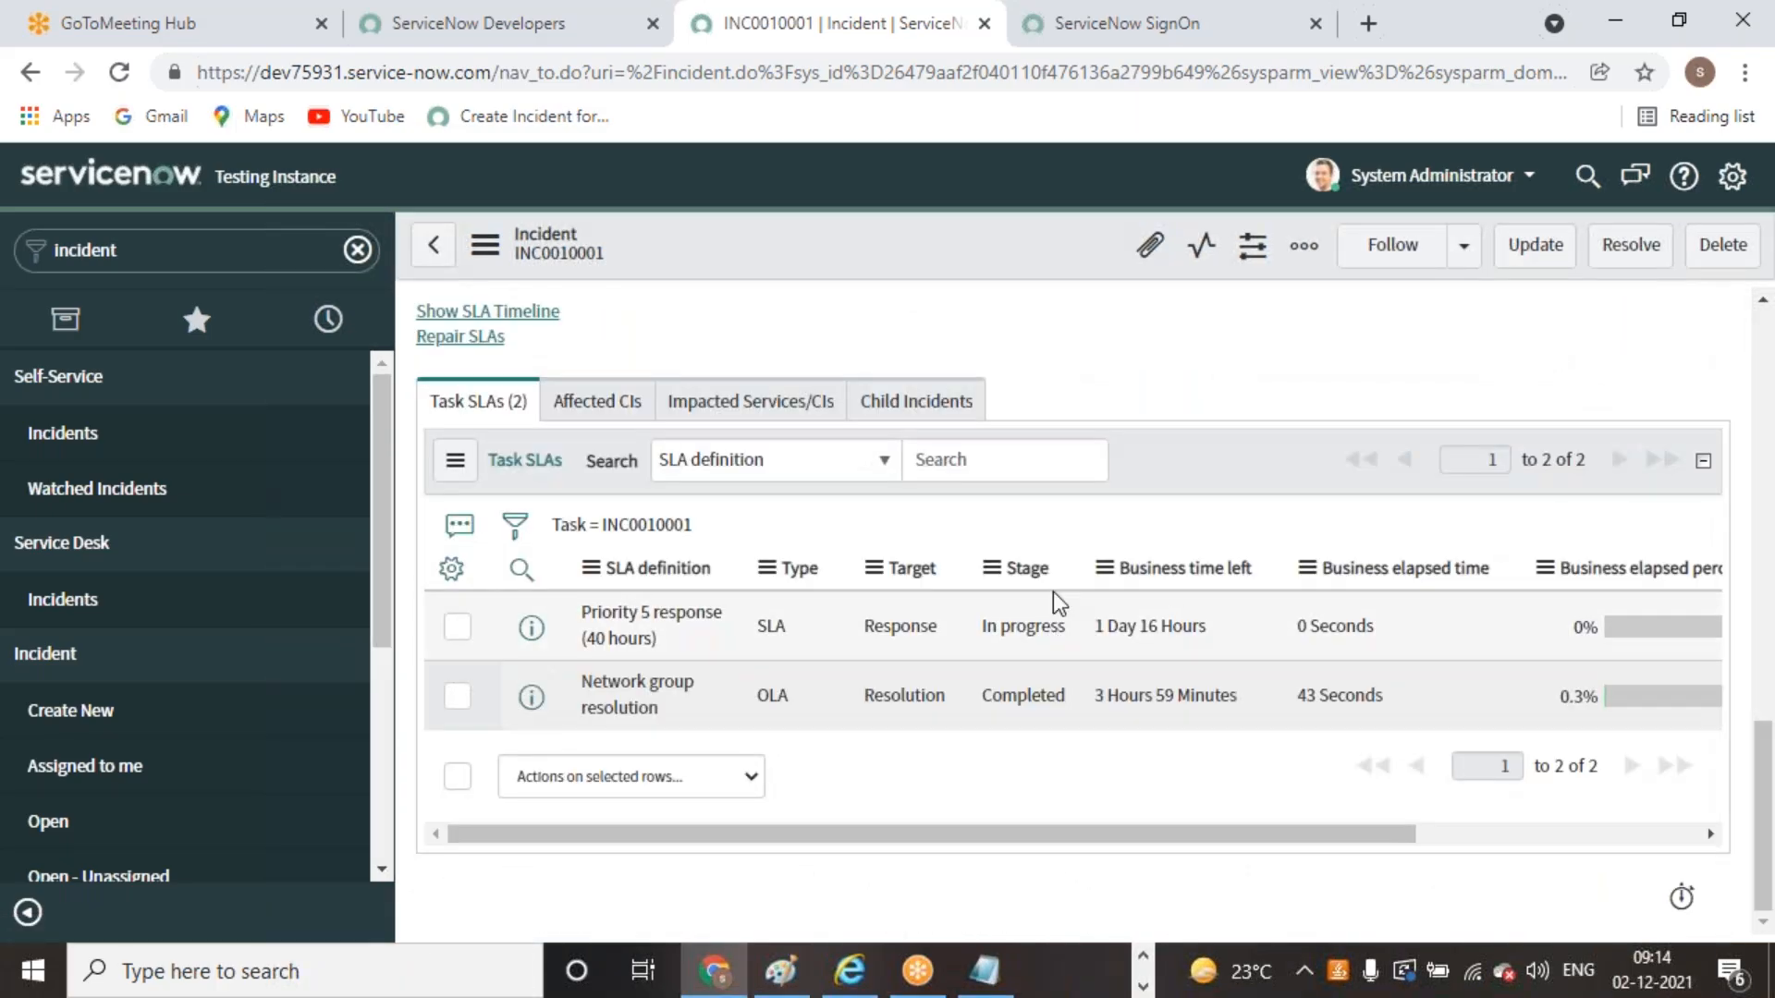
pyautogui.scroll(7, 1045, 462)
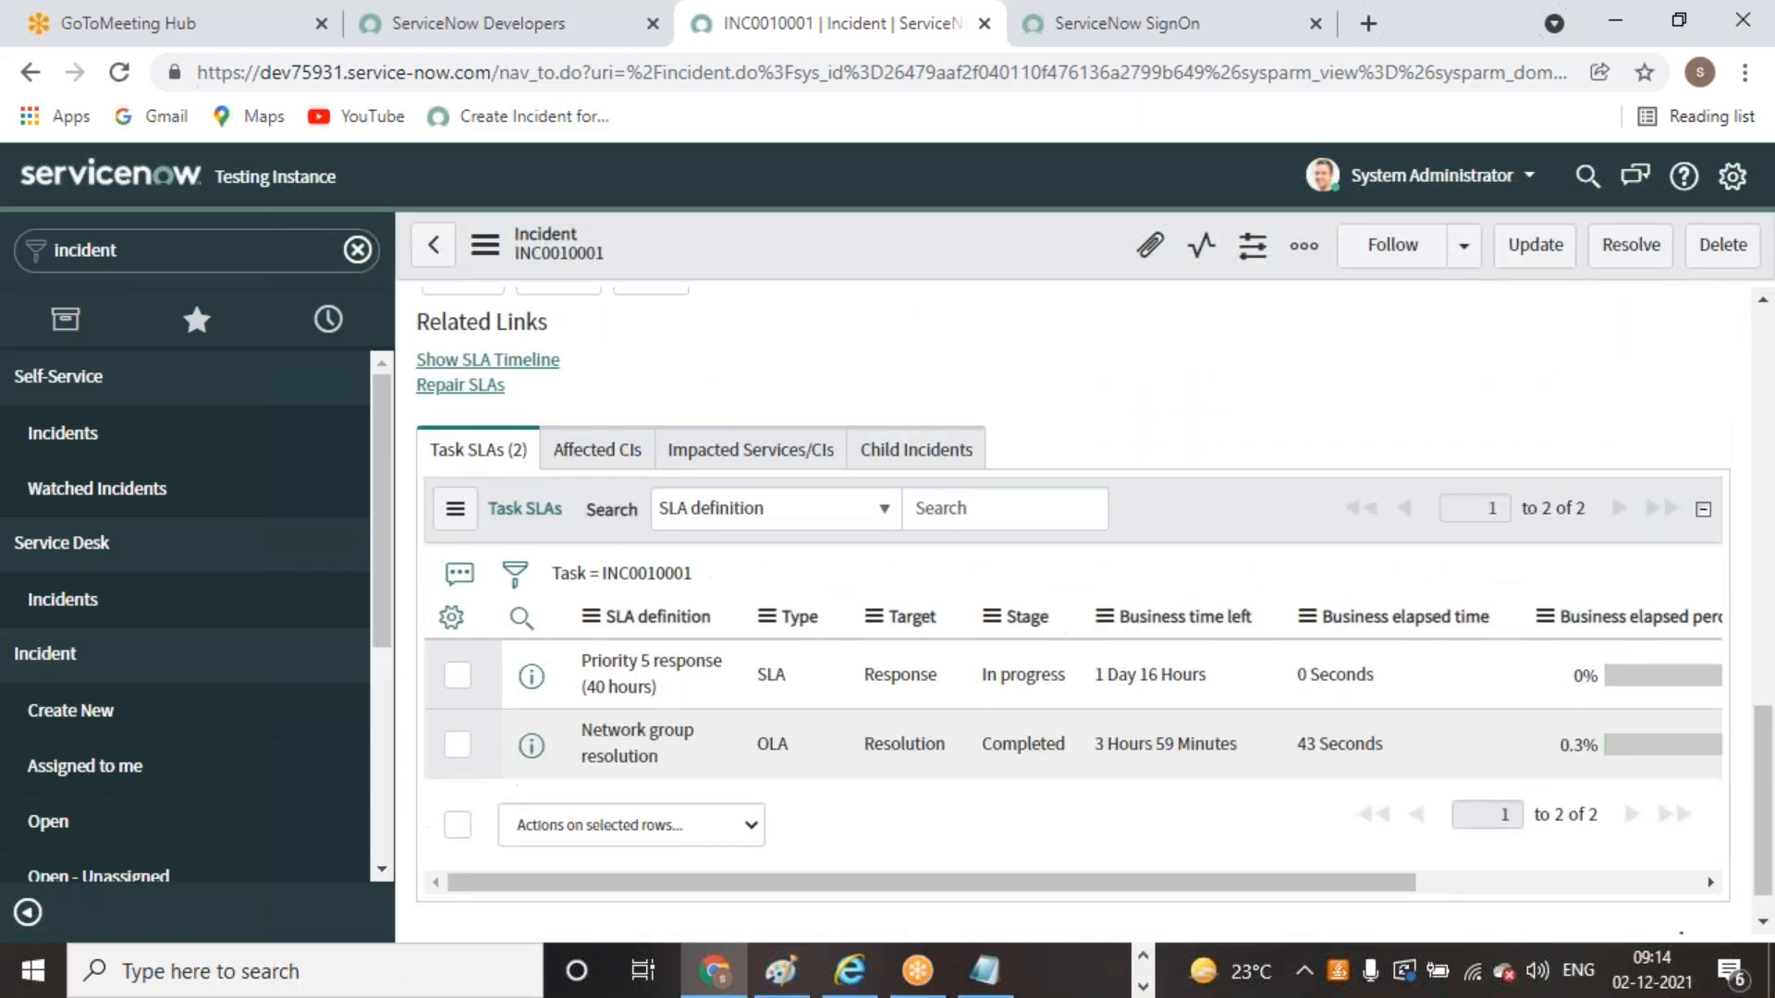
pyautogui.scroll(-4, 1091, 538)
pyautogui.rightClick(963, 257)
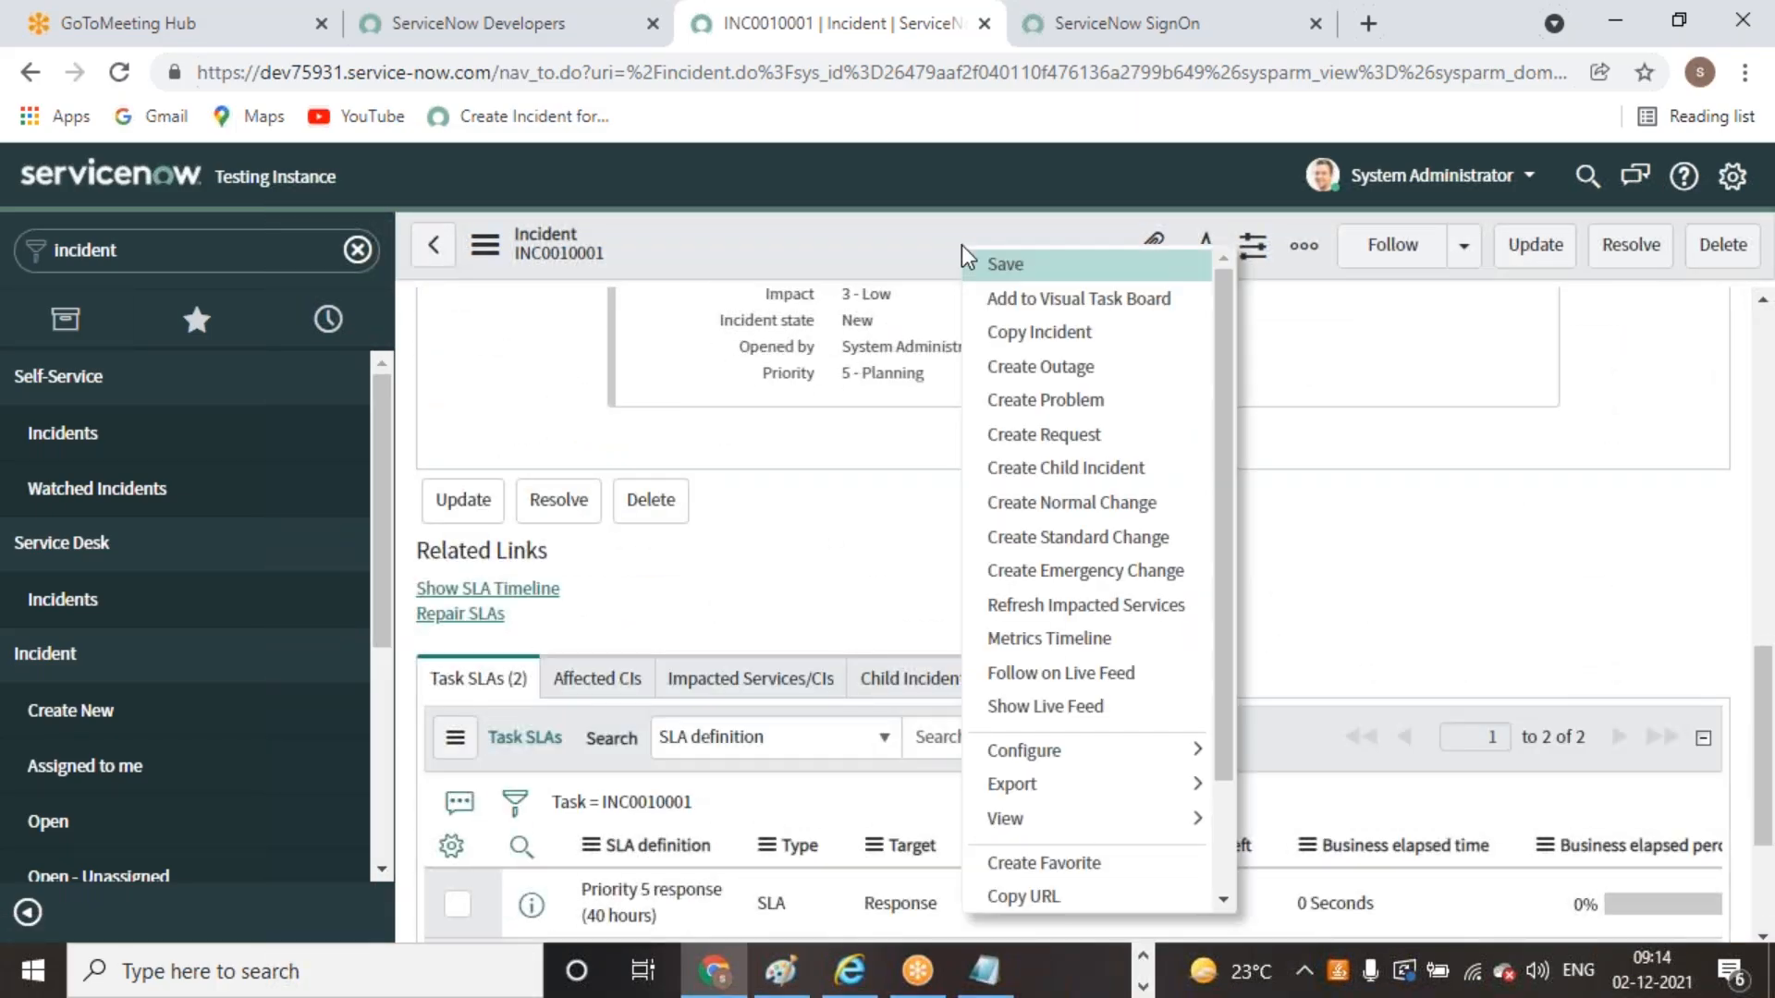
pyautogui.moveTo(1188, 749)
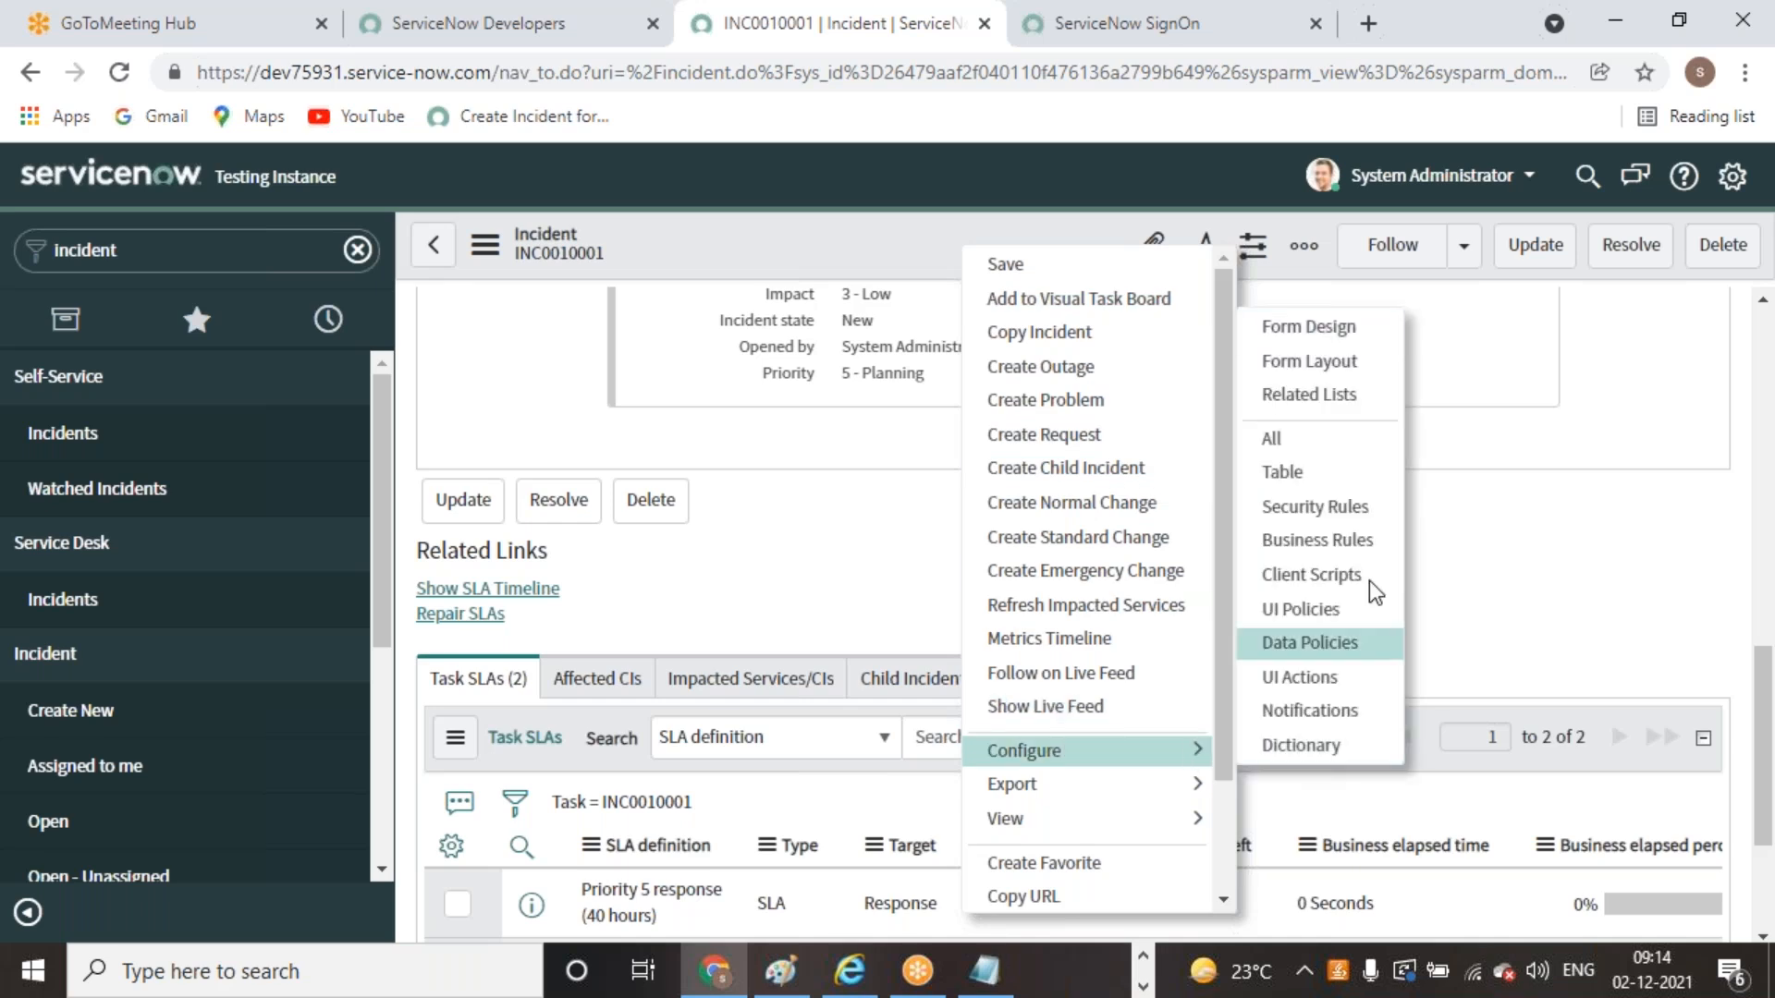
pyautogui.click(1347, 393)
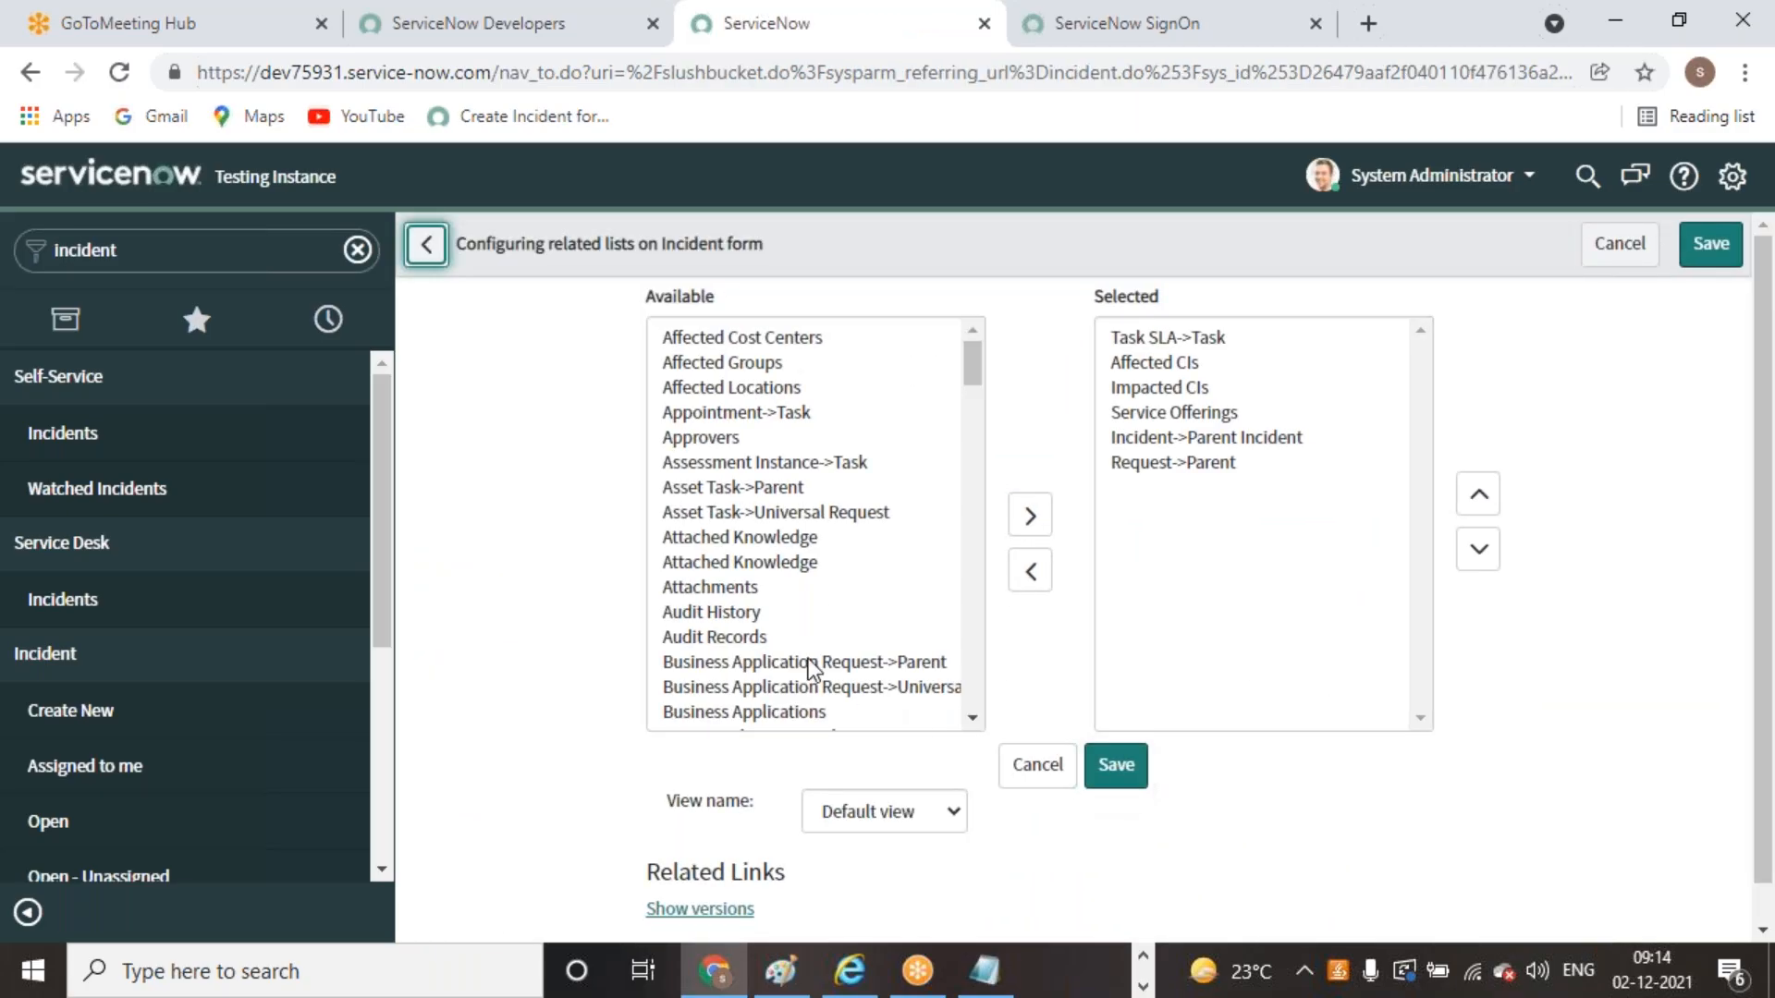
# Add Metrics to the form's selected related lists, place it directly above Incident->Parent Incident, and save the configuration
pyautogui.scroll(-10, 781, 647)
pyautogui.scroll(-3, 775, 647)
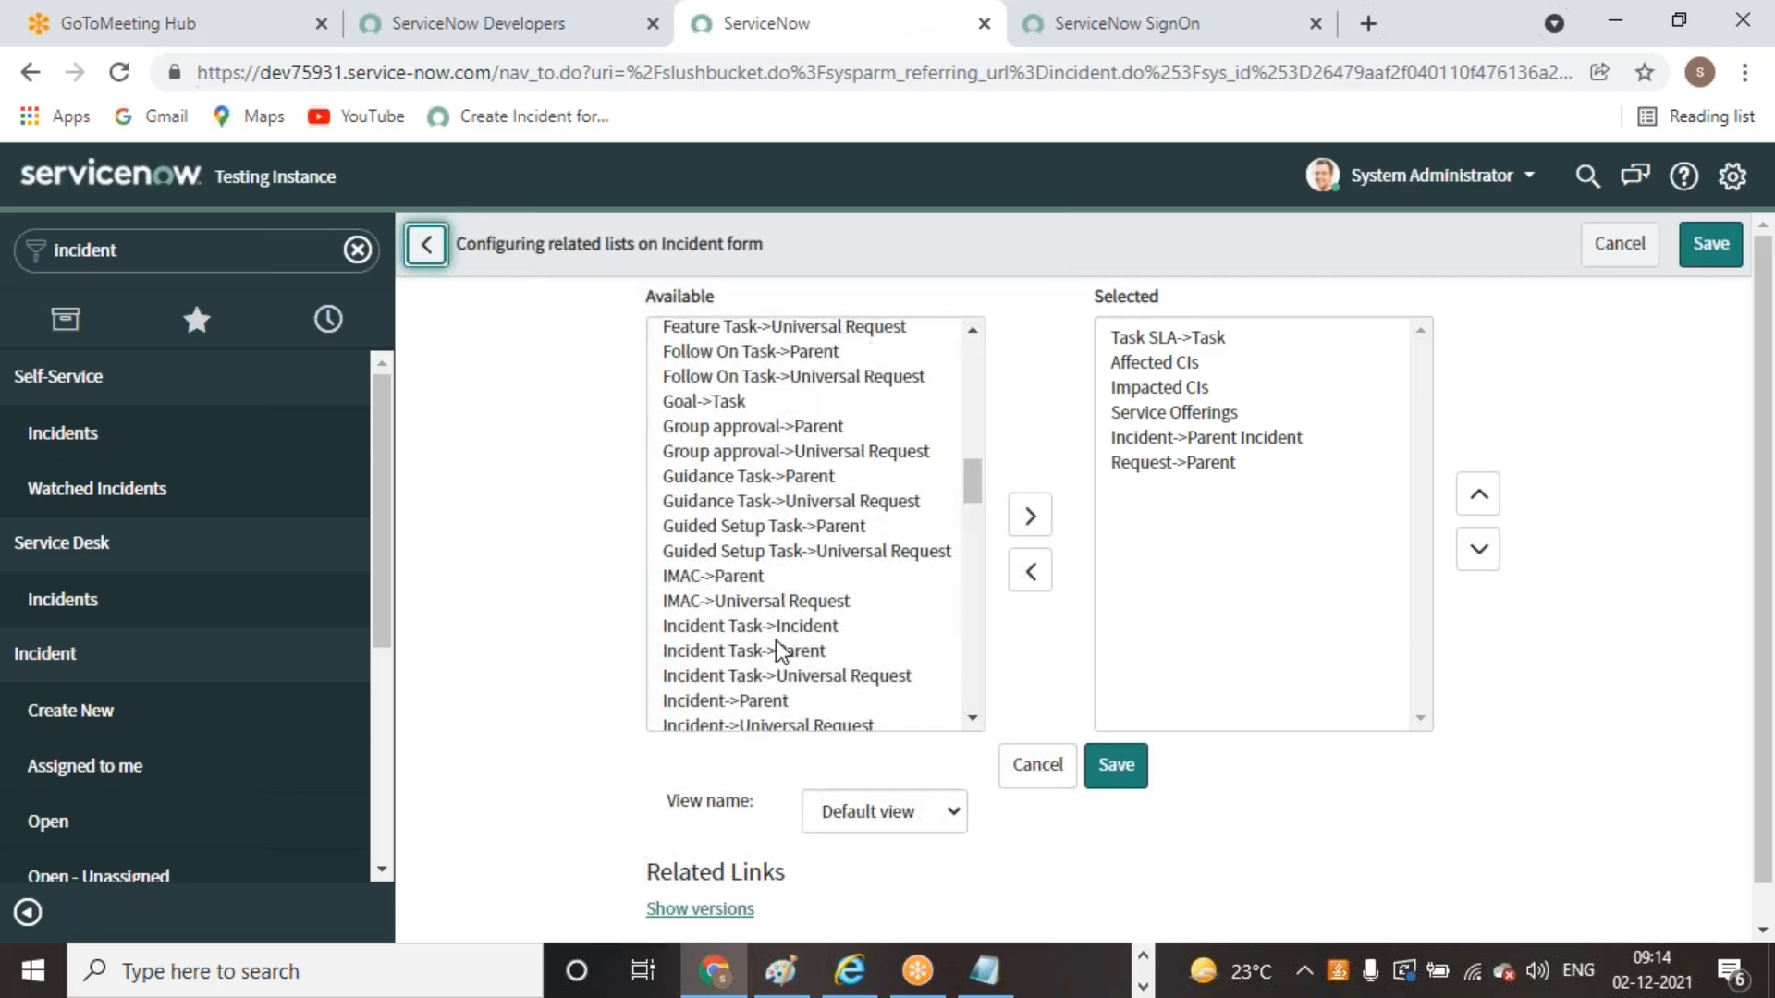
pyautogui.scroll(-6, 792, 622)
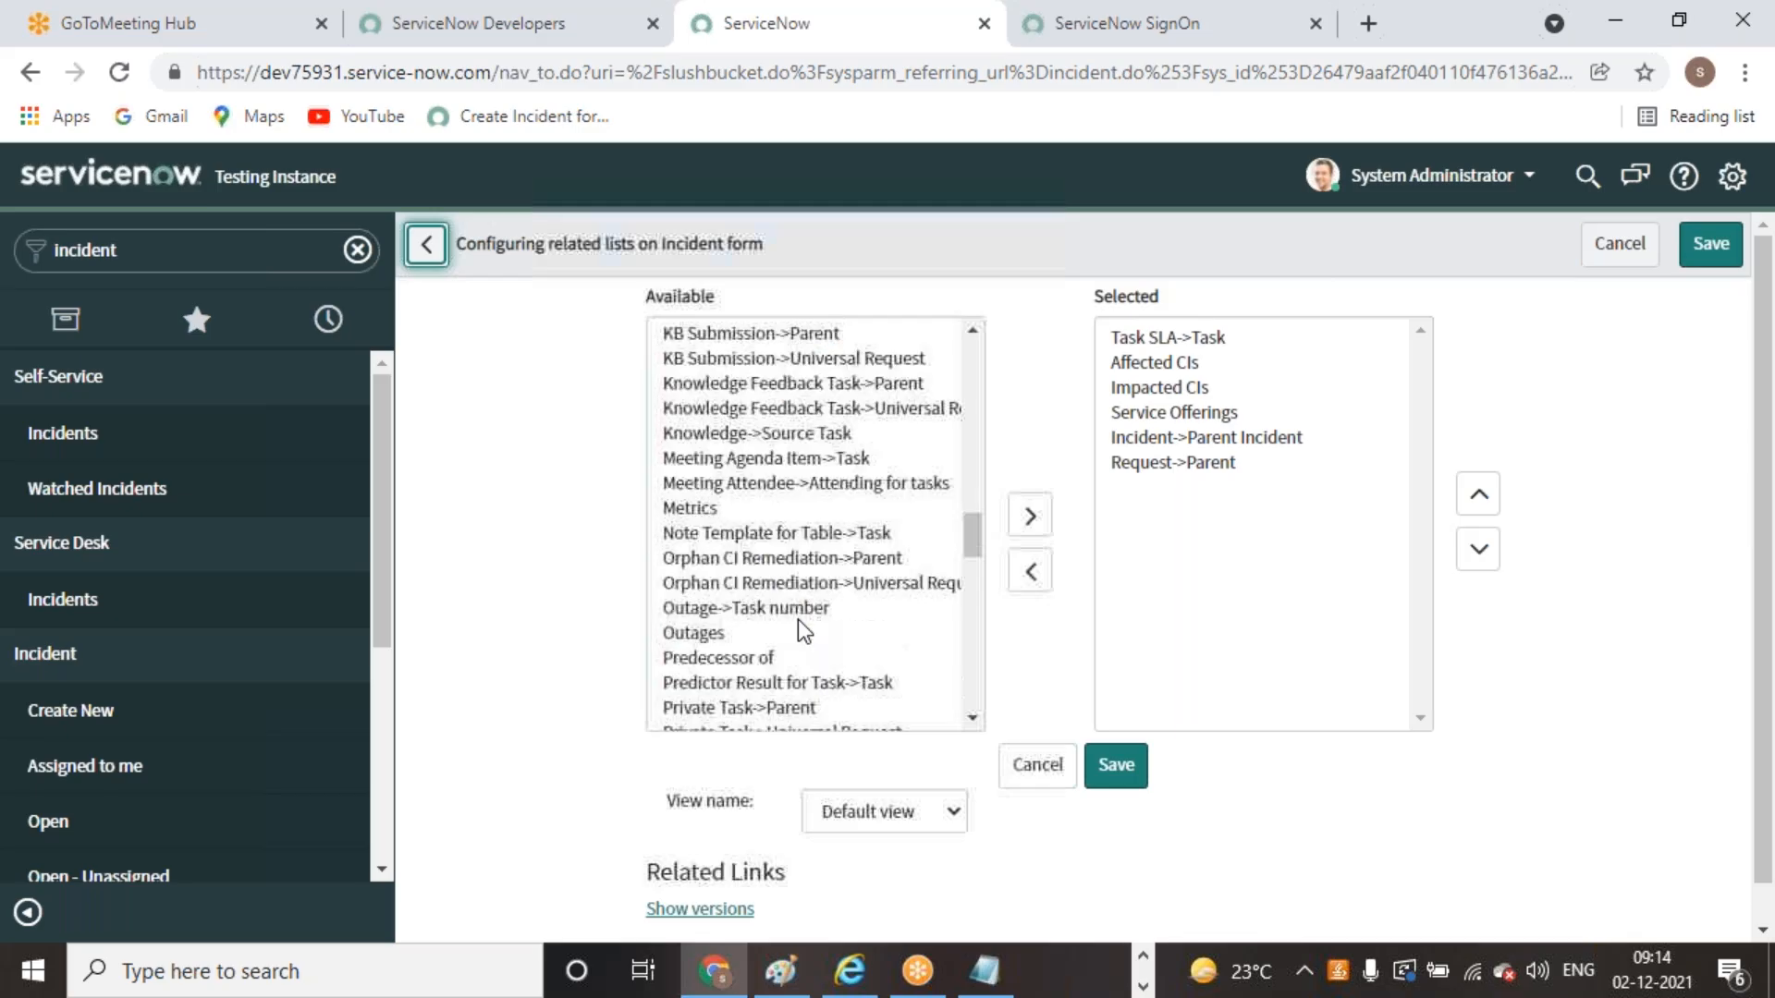
pyautogui.click(702, 610)
pyautogui.click(1030, 514)
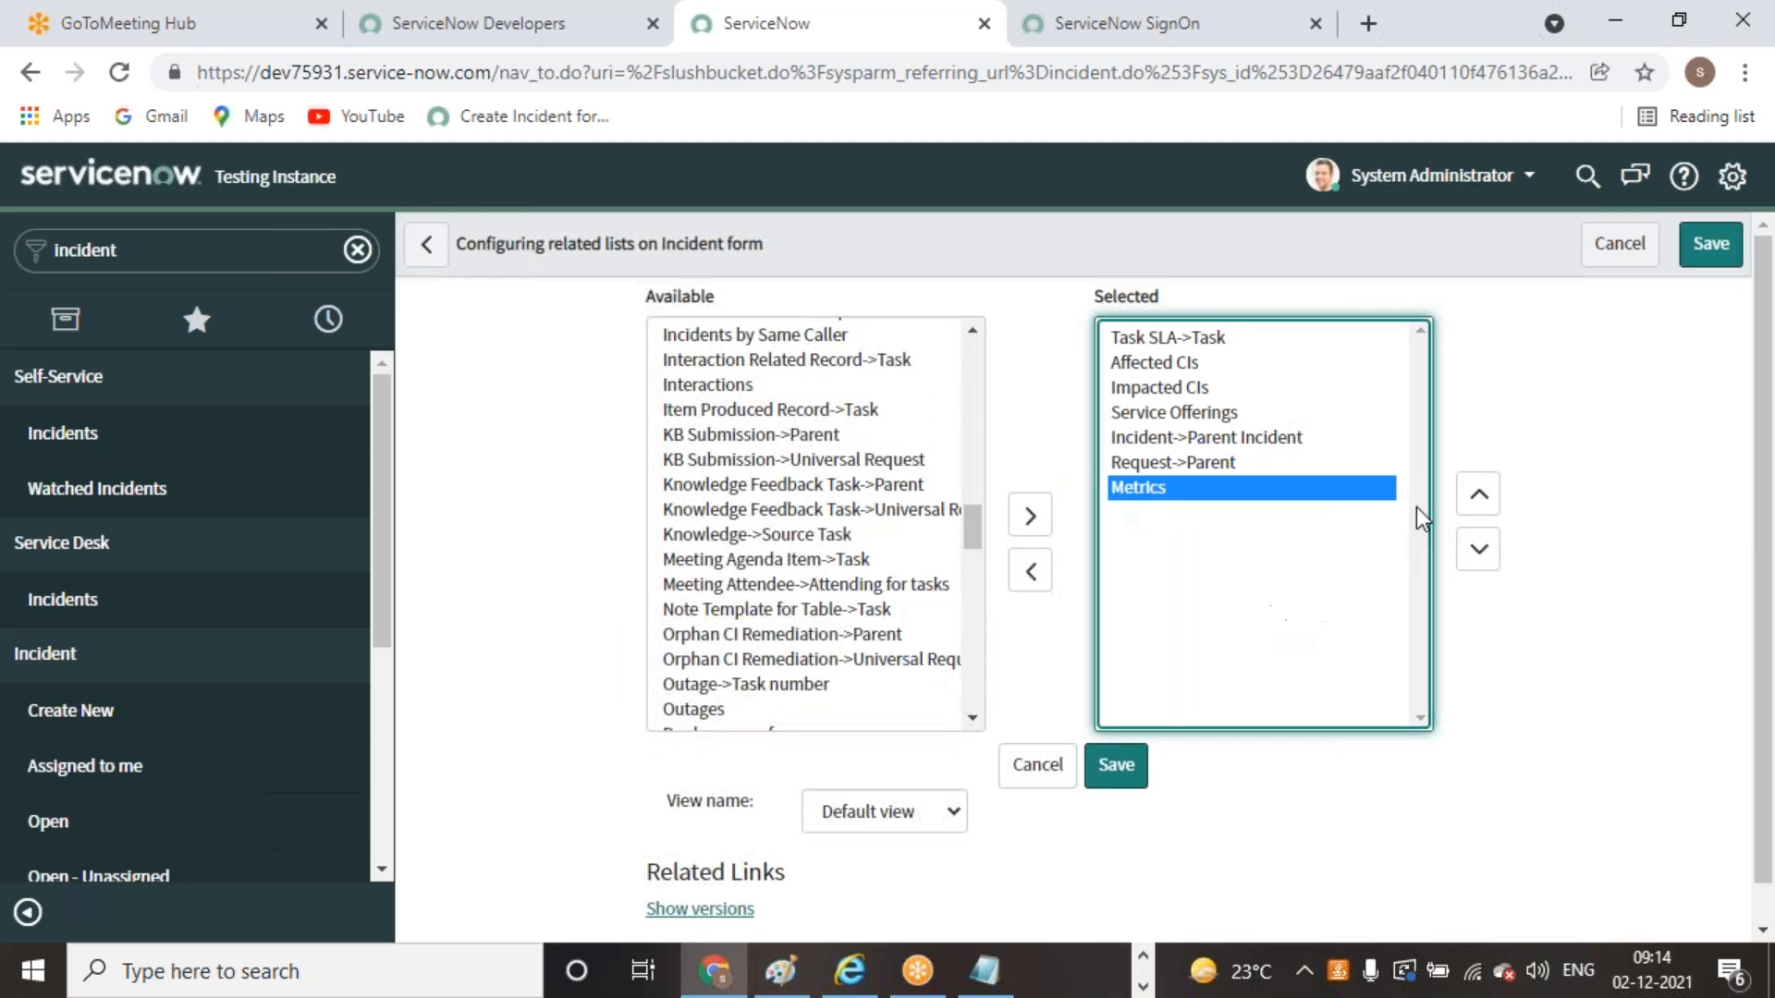
pyautogui.click(1477, 496)
pyautogui.click(1475, 497)
pyautogui.click(1115, 764)
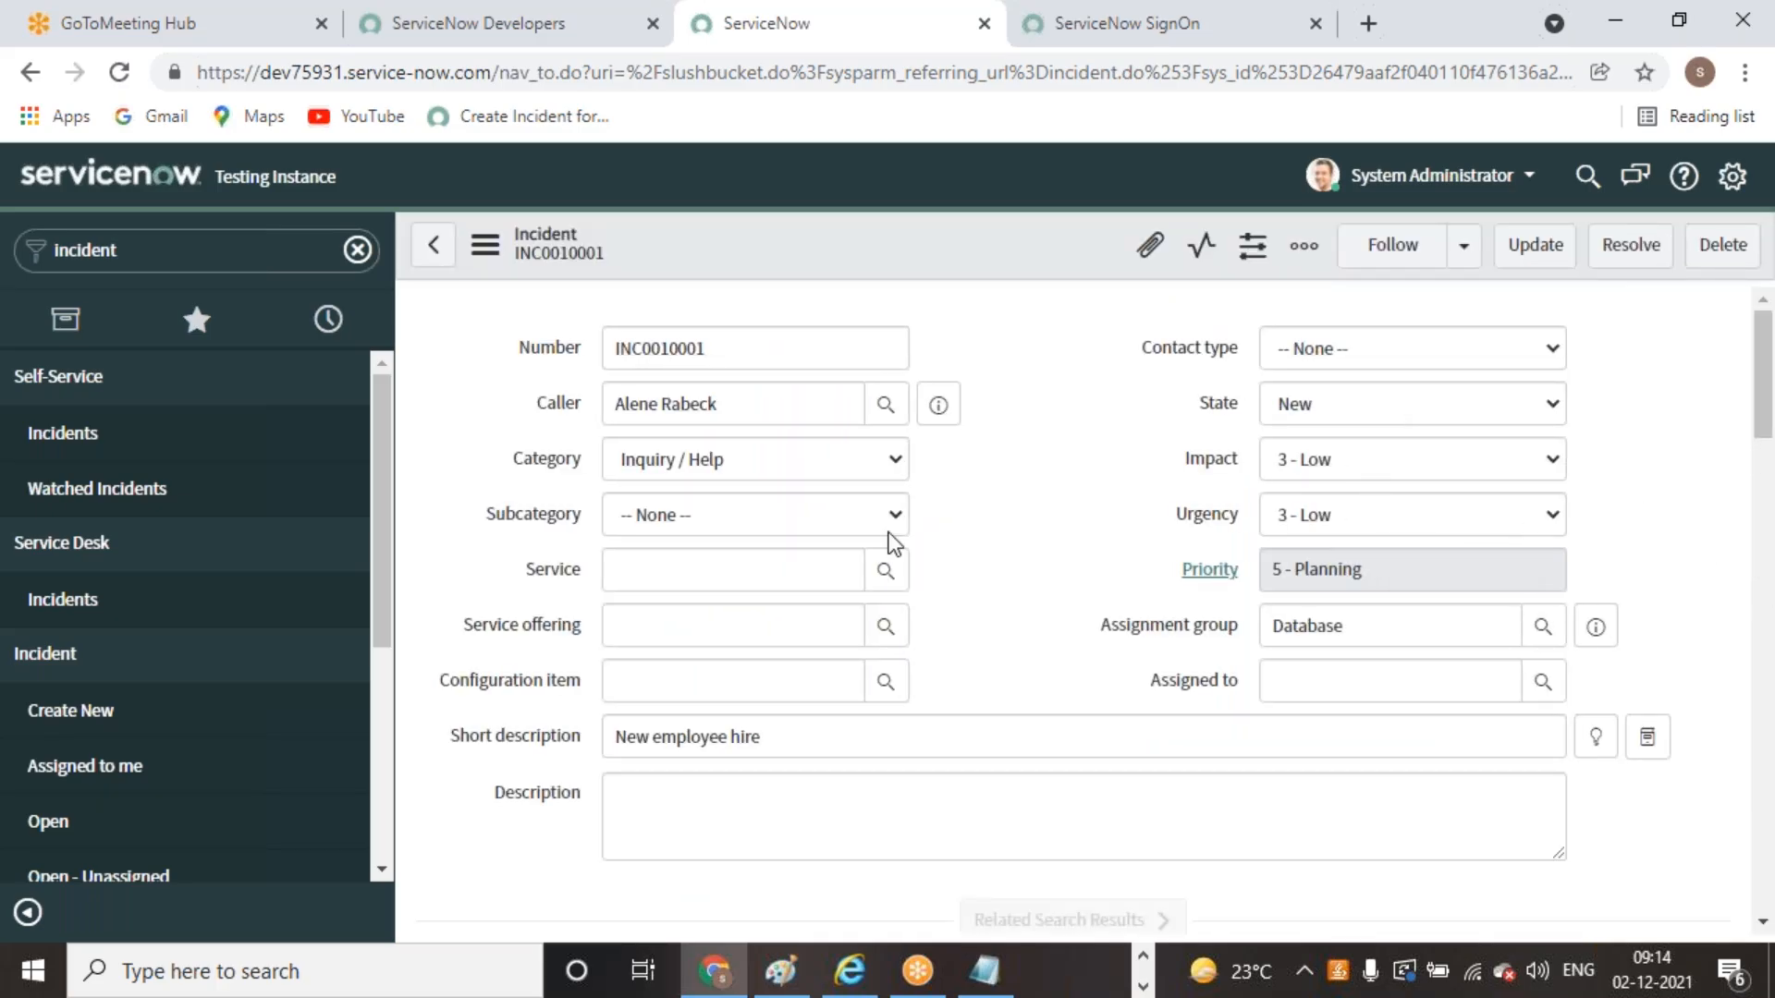
# Show the incident's Metrics related list and examine its entries
pyautogui.scroll(-10, 996, 567)
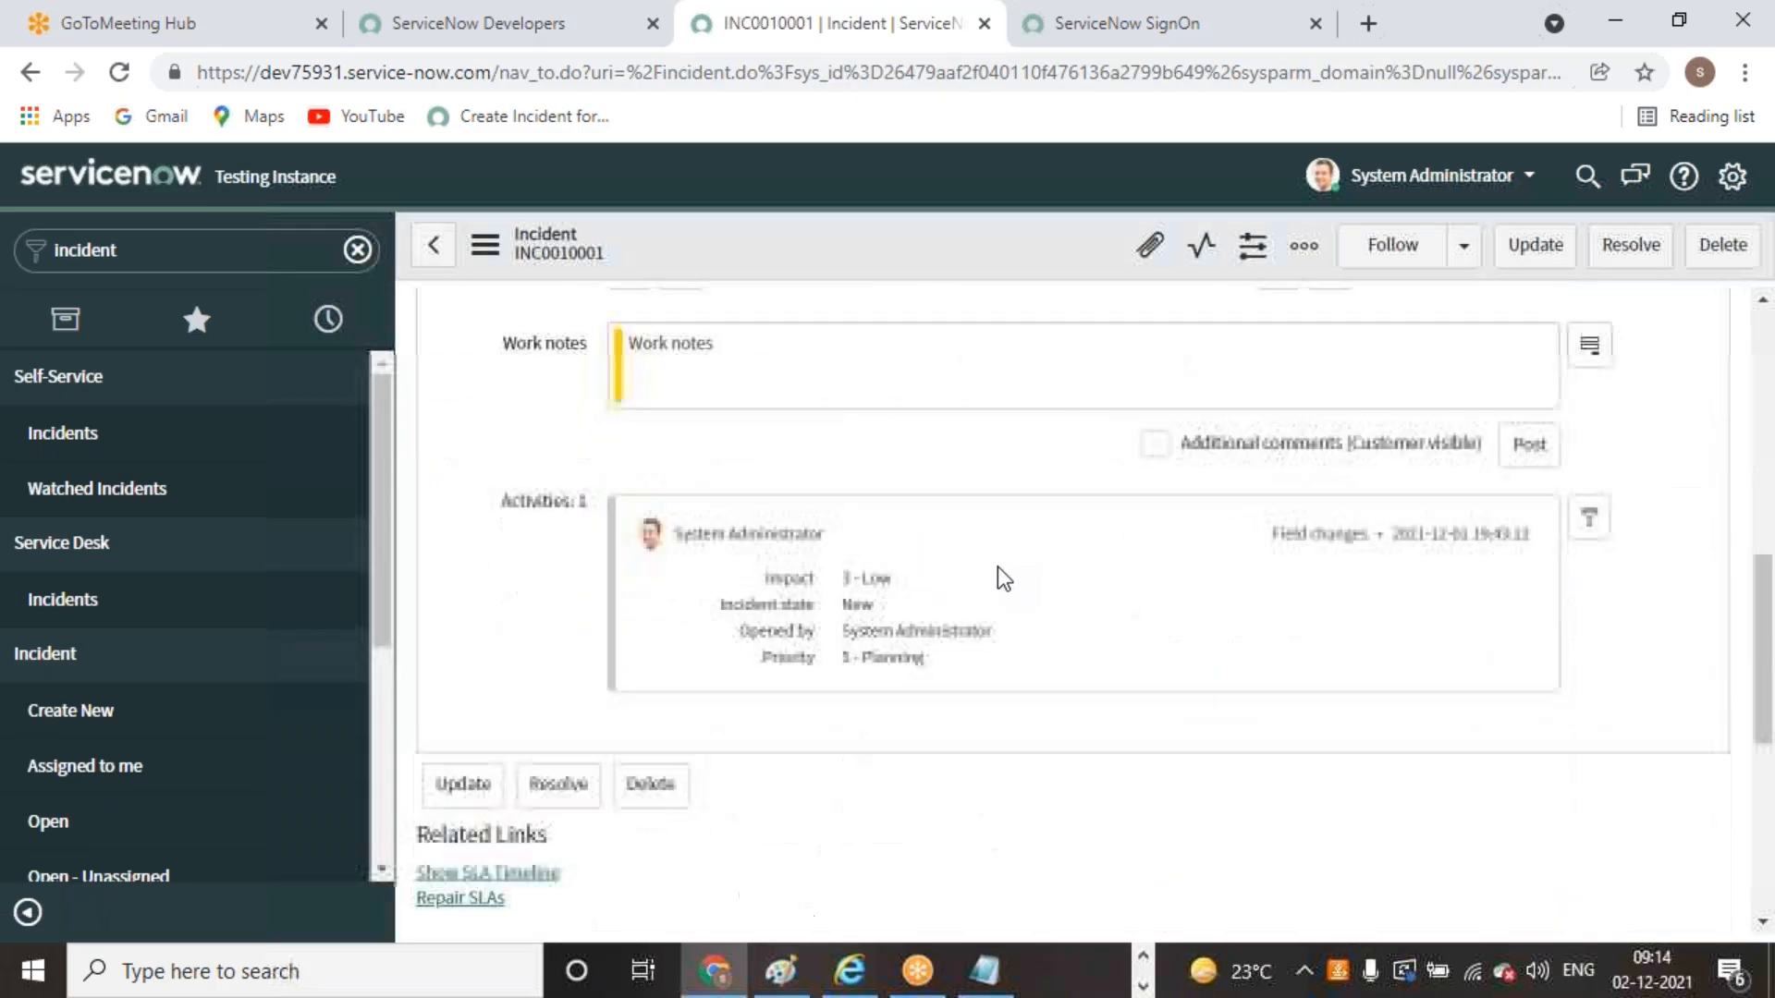
pyautogui.scroll(-5, 996, 568)
pyautogui.click(911, 411)
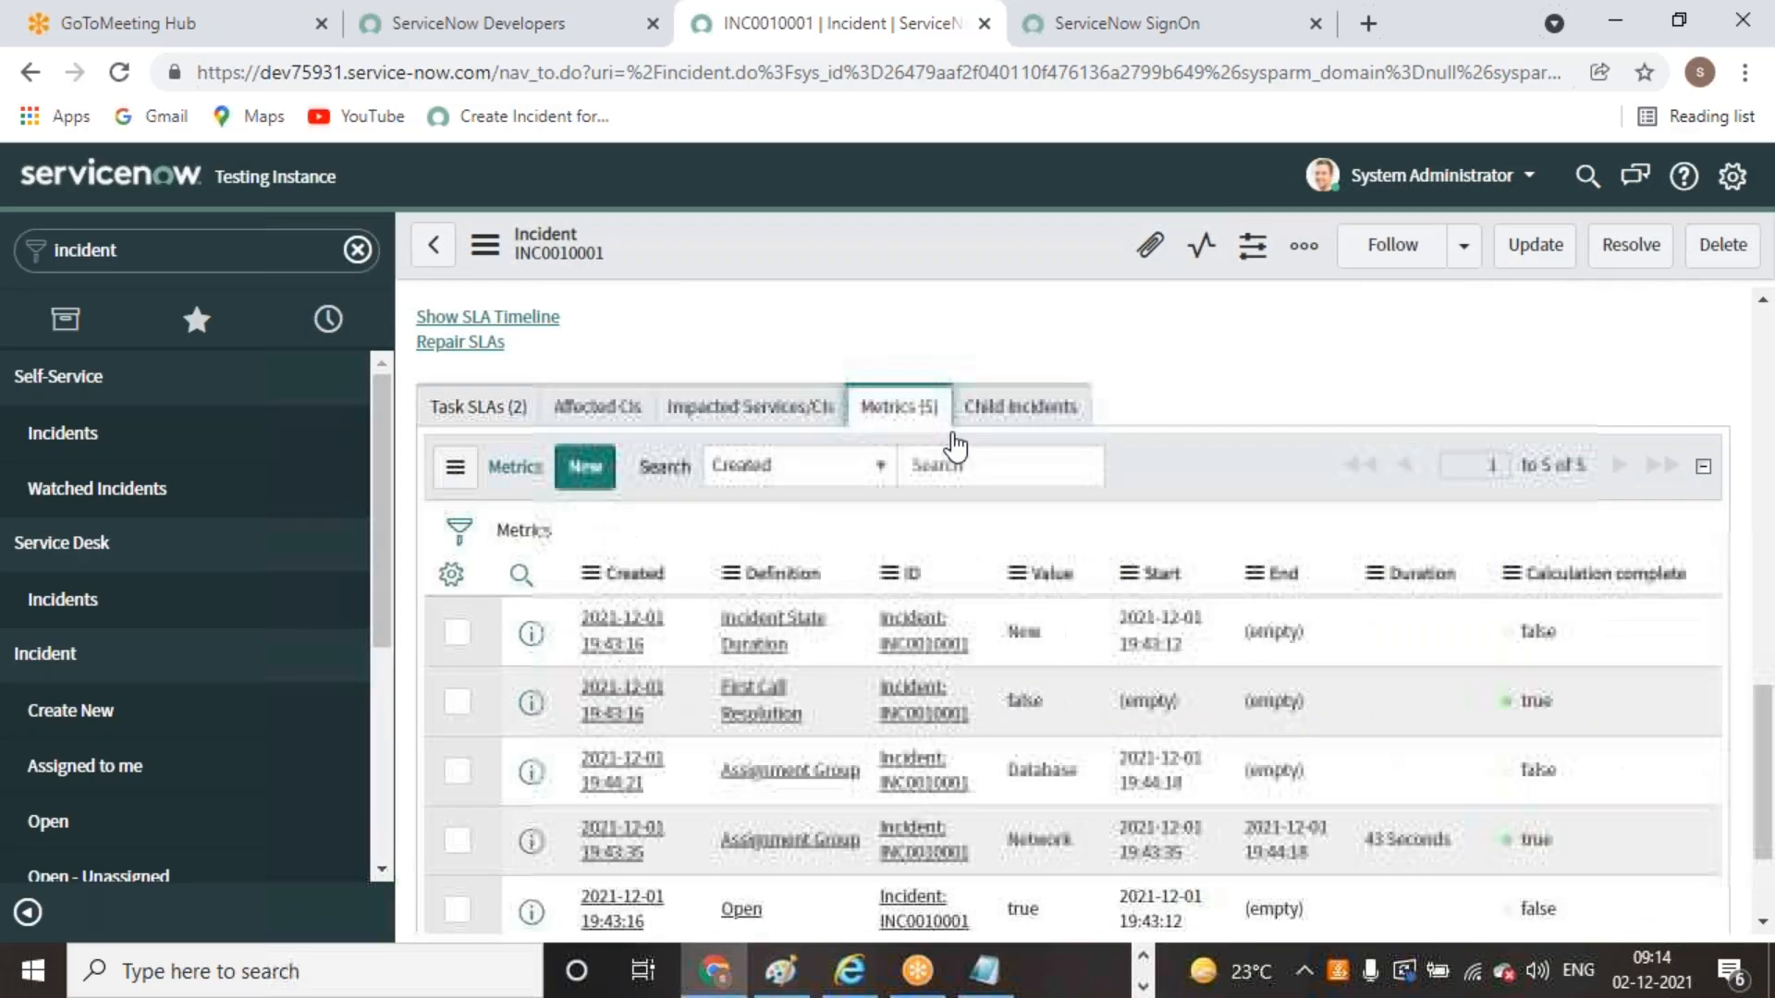
pyautogui.scroll(-1, 1516, 753)
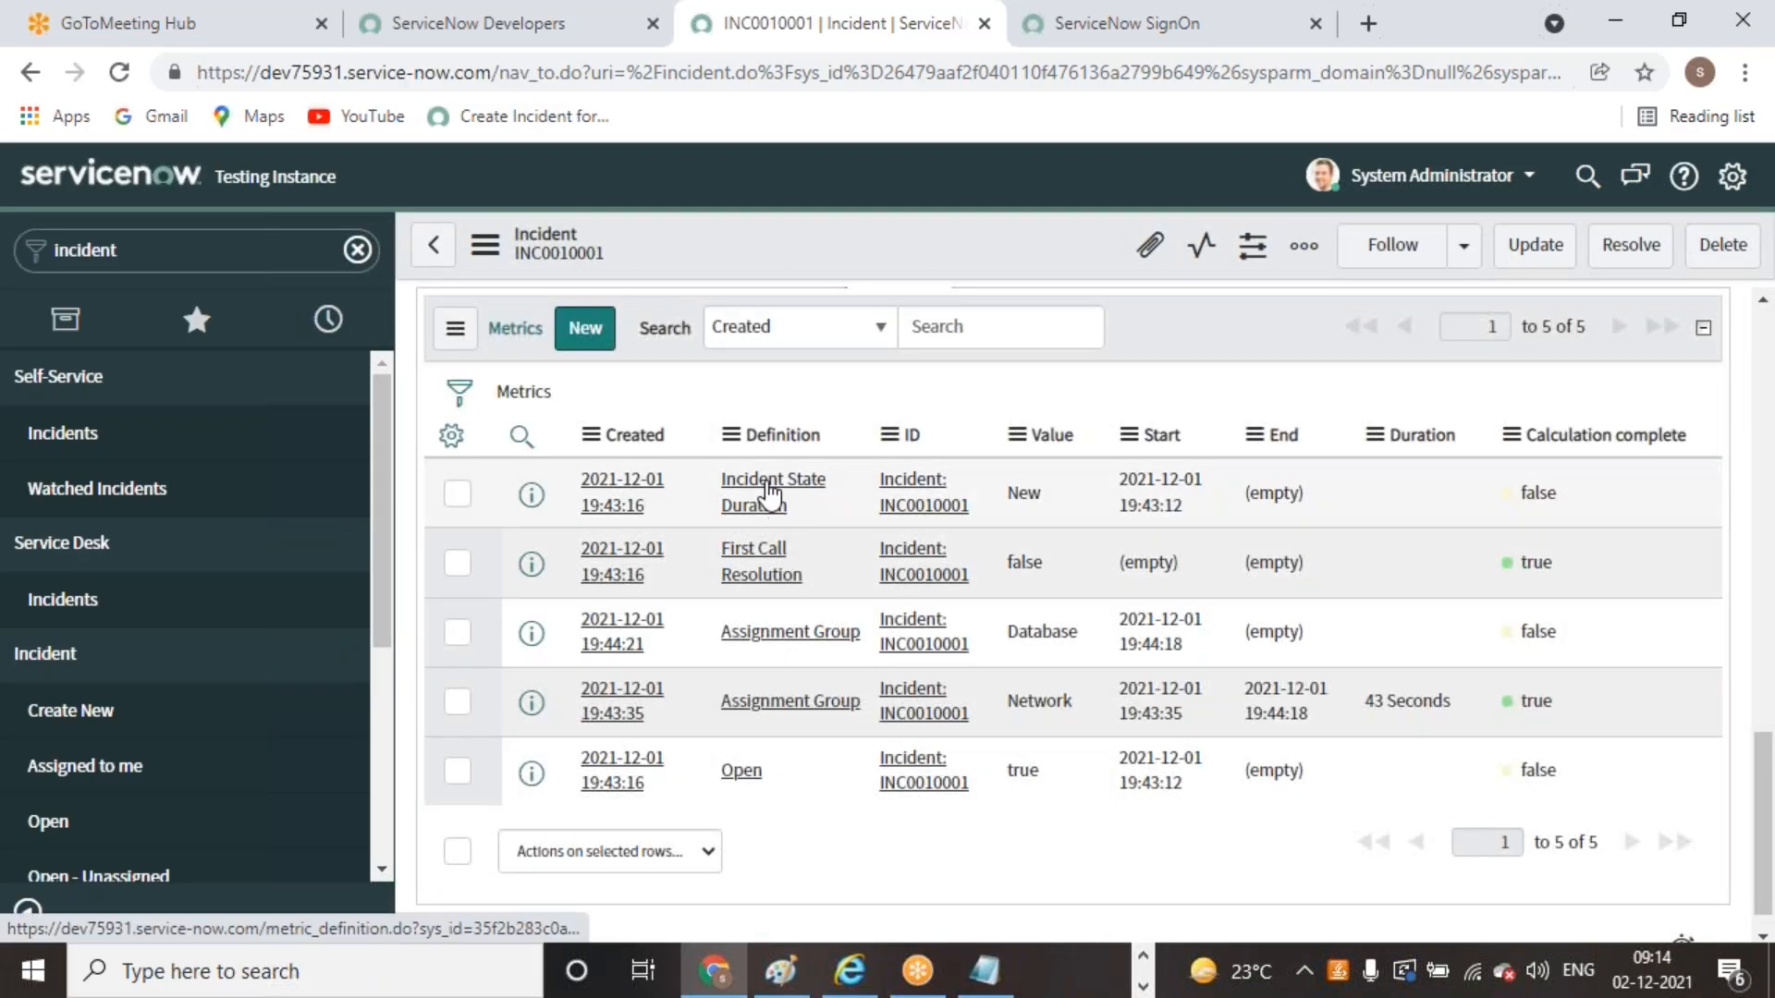
# Filter the Metrics list to entries with the Assignment Group definition and sort them ascending by Start
pyautogui.rightClick(794, 636)
pyautogui.click(833, 660)
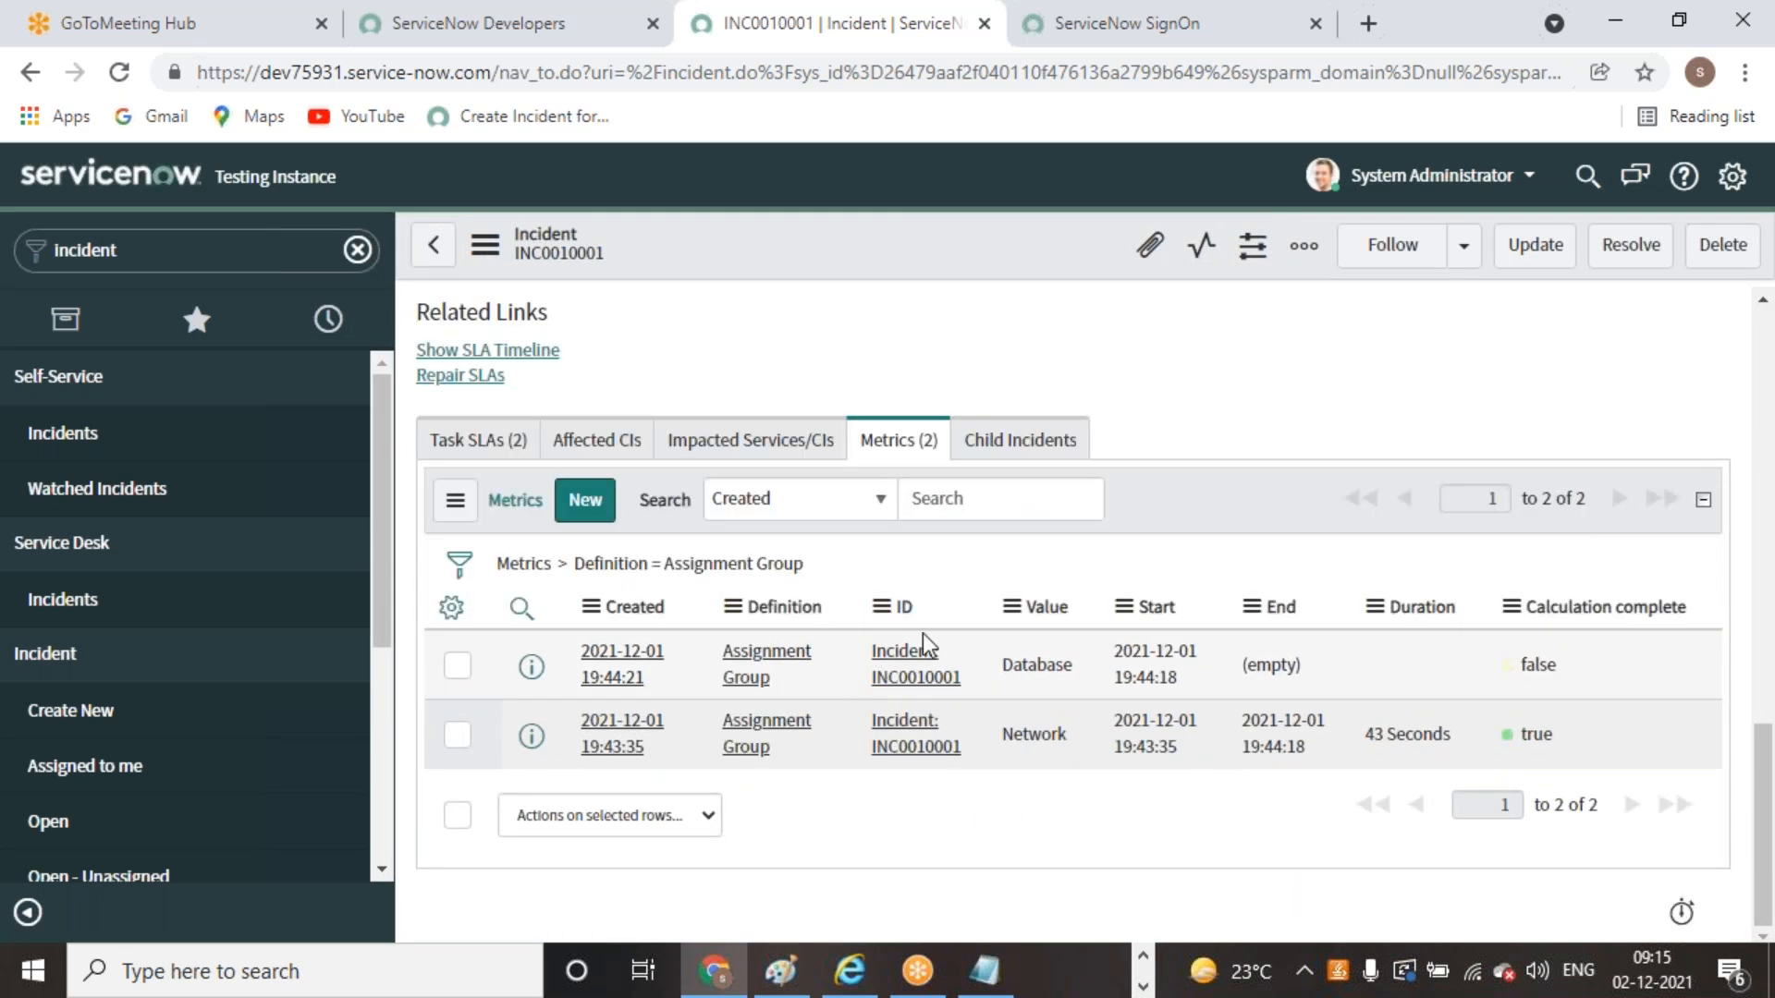
pyautogui.rightClick(1132, 607)
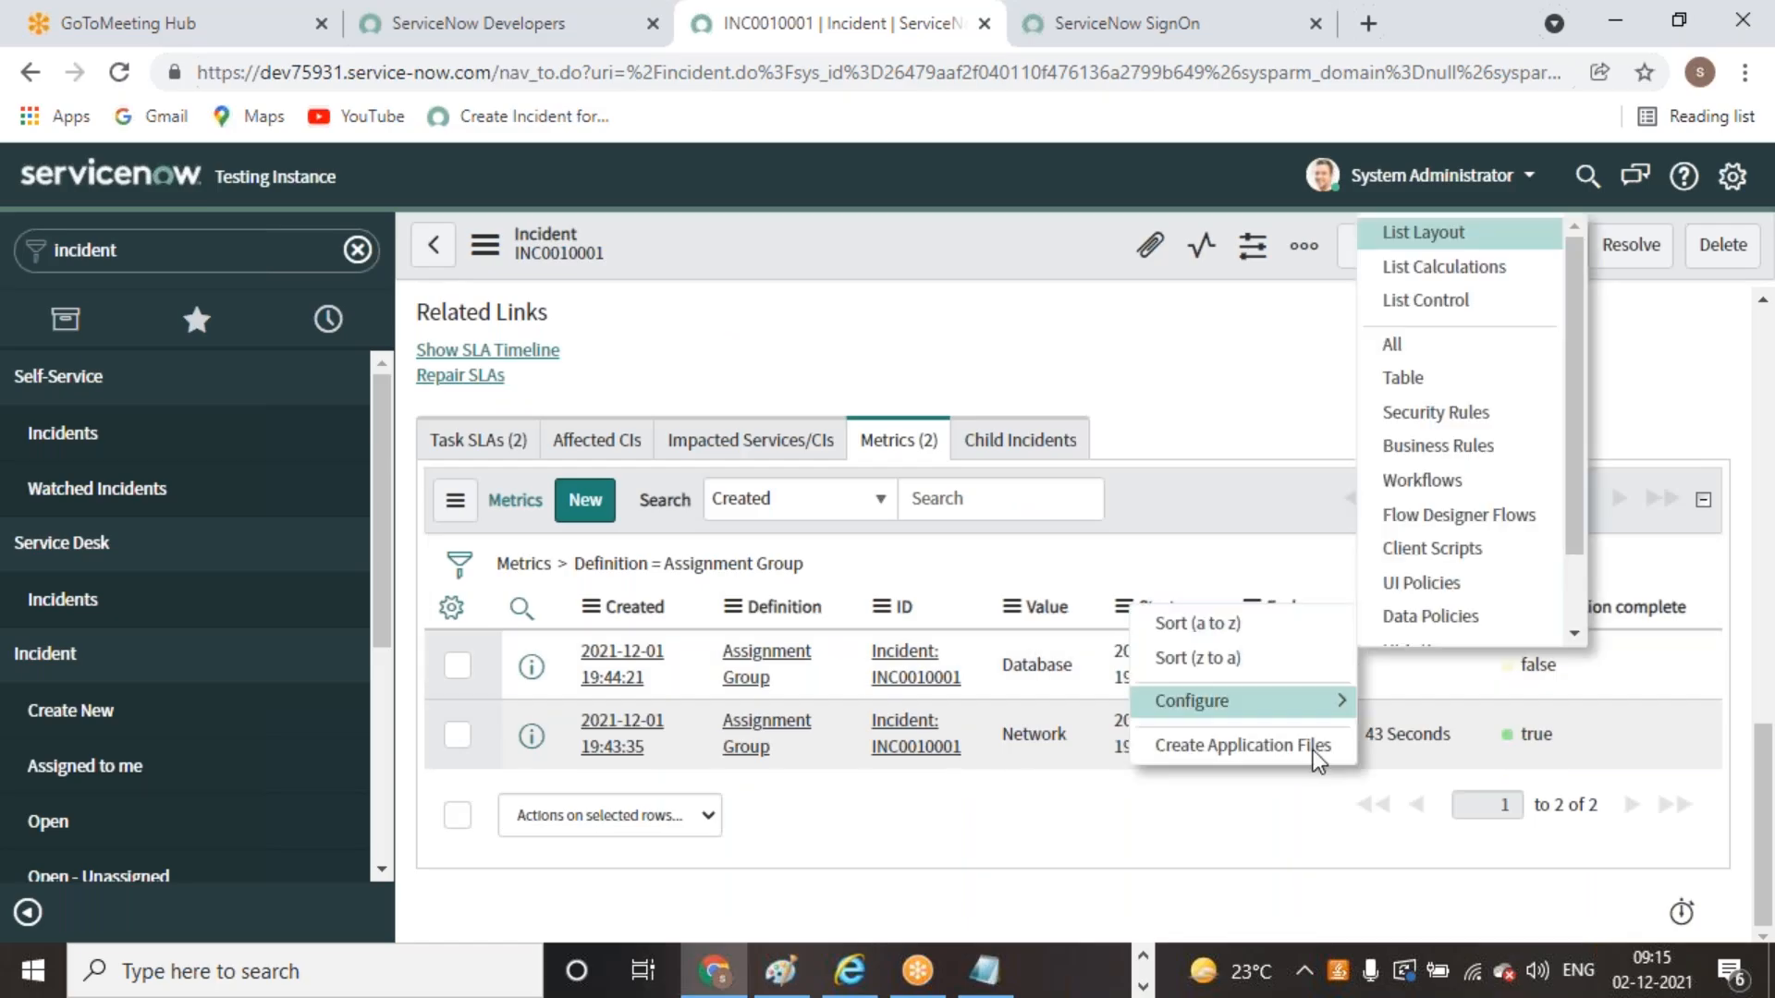
pyautogui.click(1201, 625)
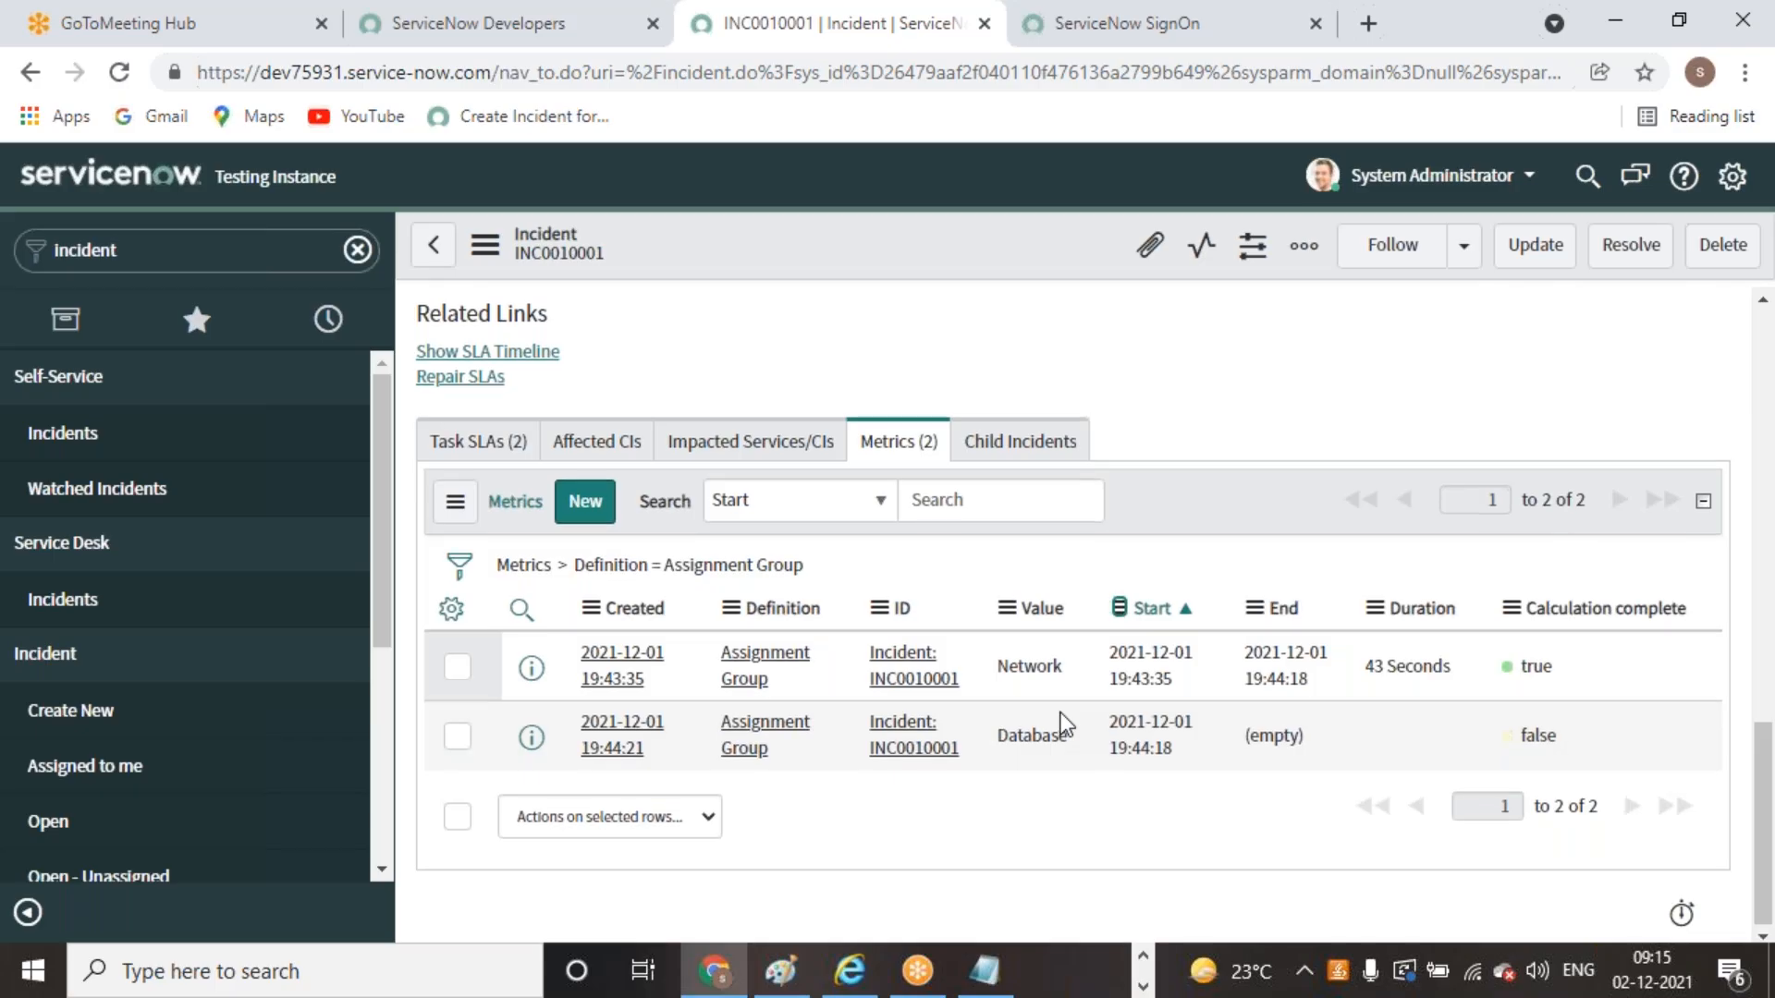
# Look up the Hardware group as the incident's assignment group and save the record
pyautogui.scroll(15, 1062, 726)
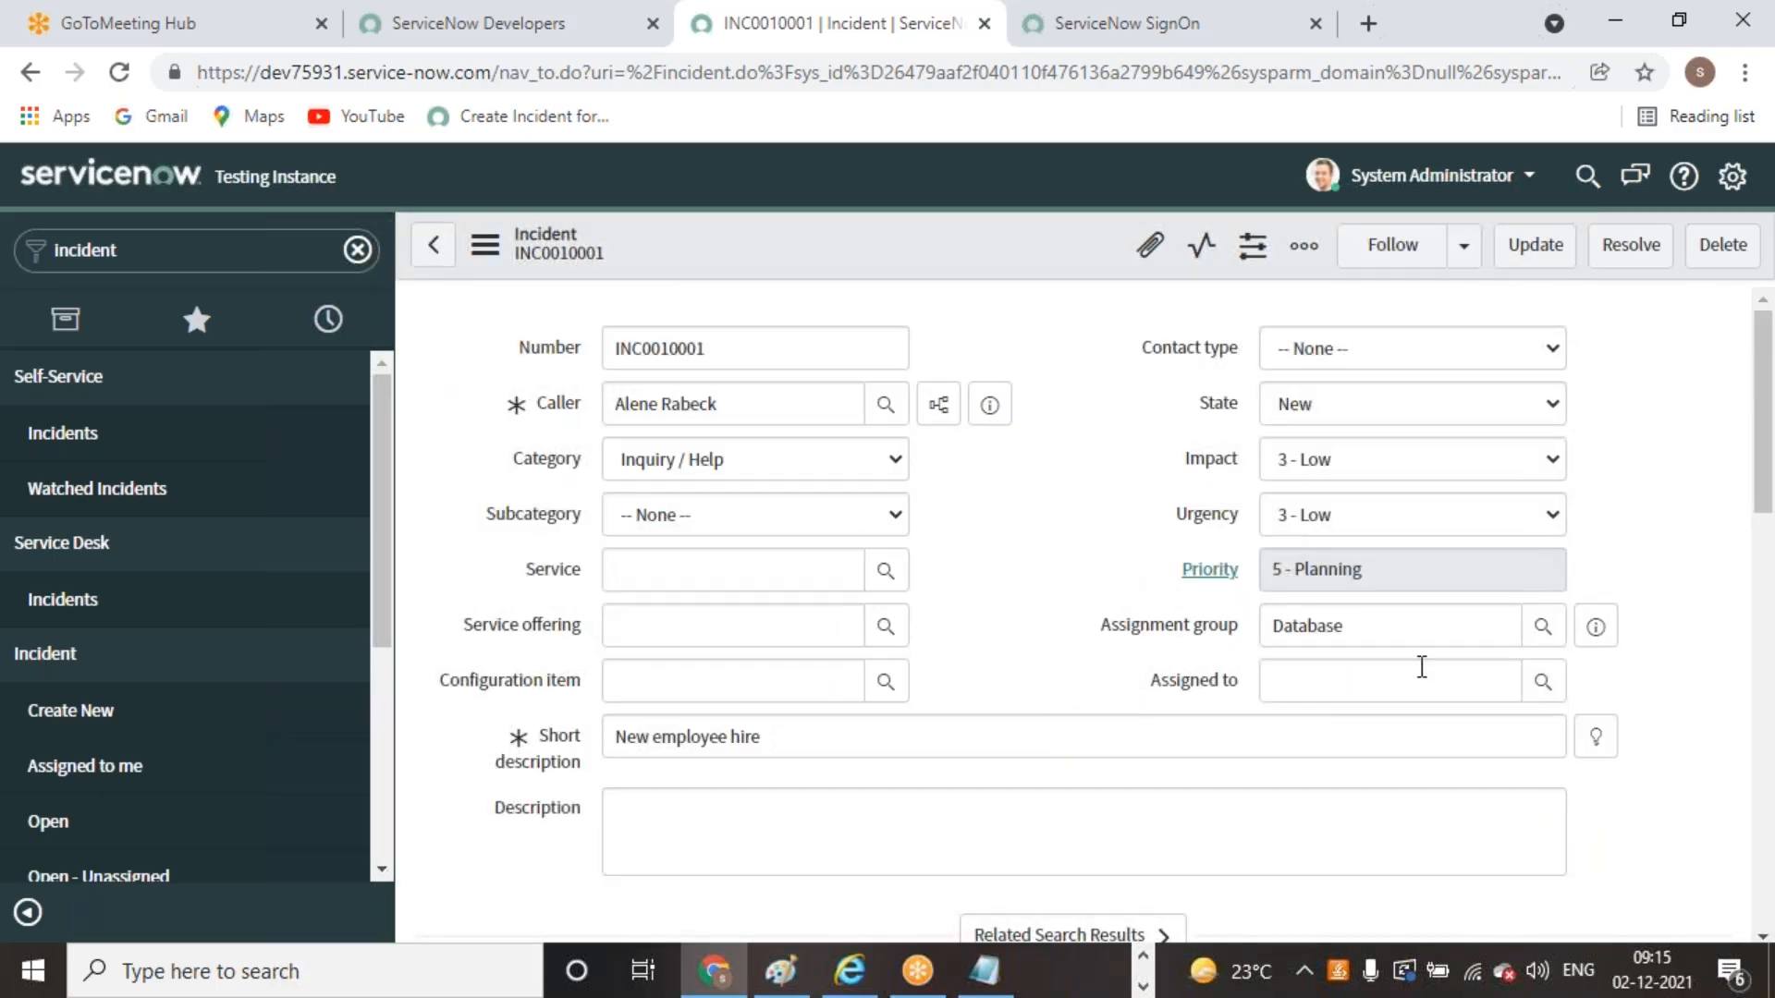
pyautogui.click(1541, 626)
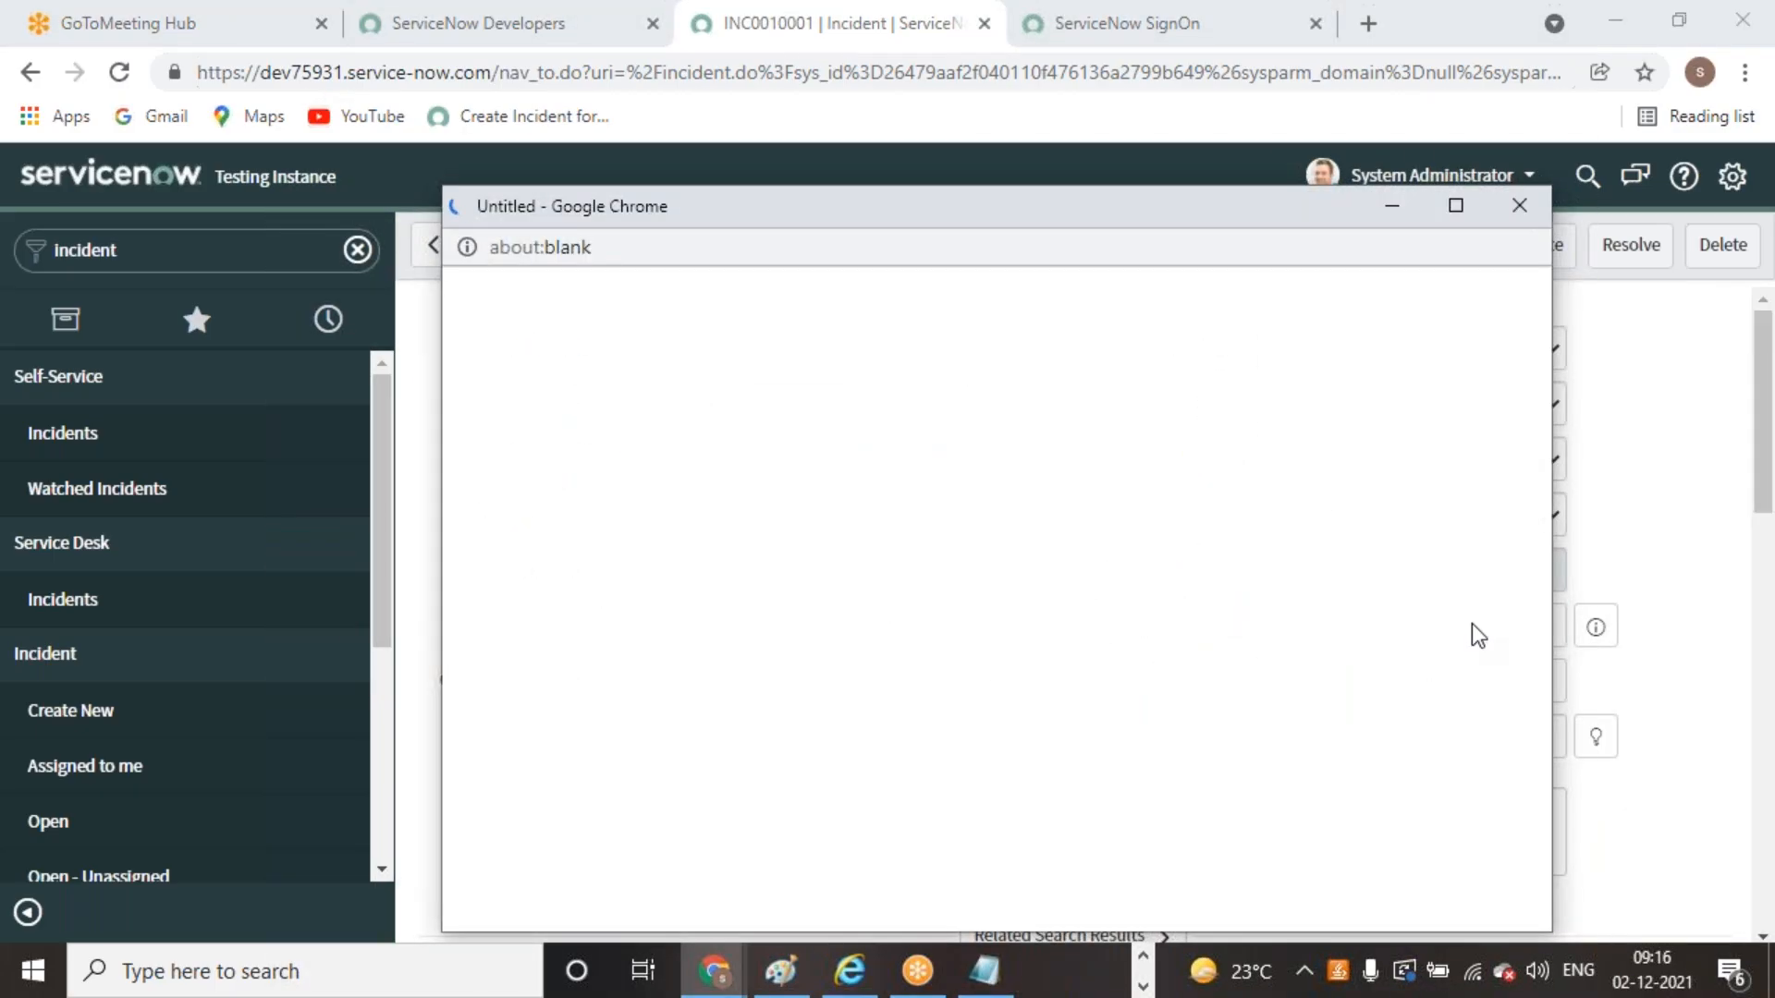
pyautogui.scroll(-5, 601, 703)
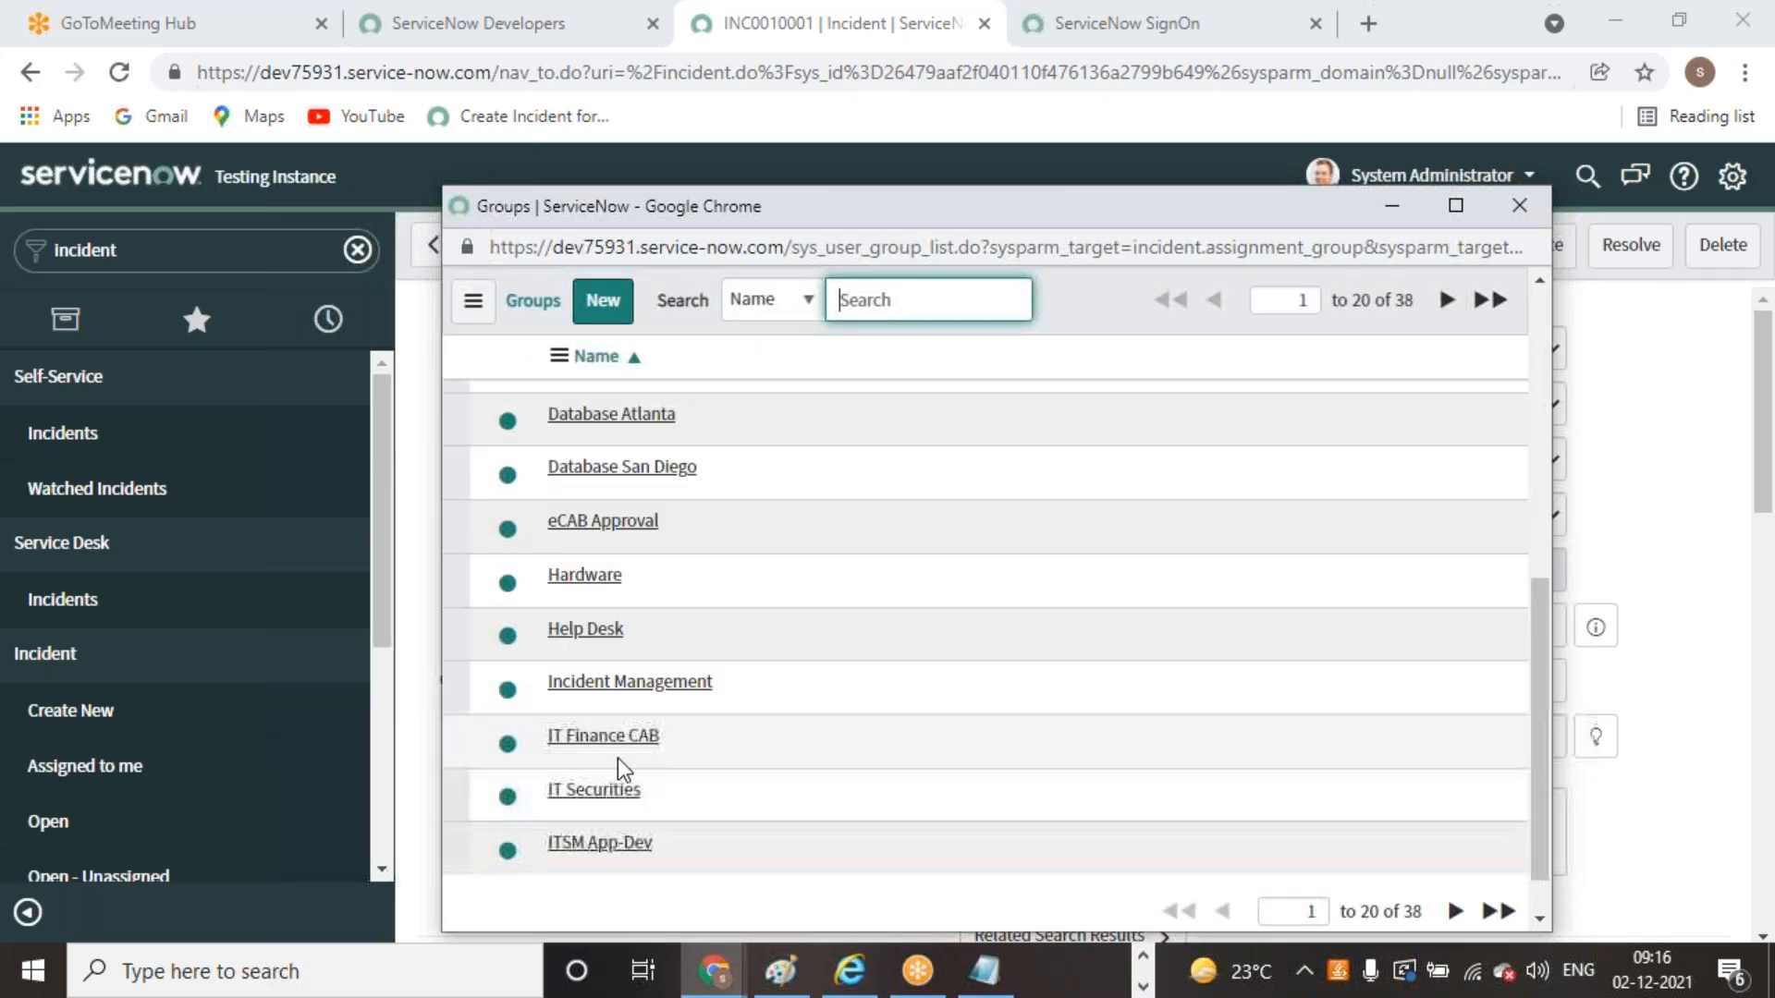
pyautogui.scroll(5, 620, 637)
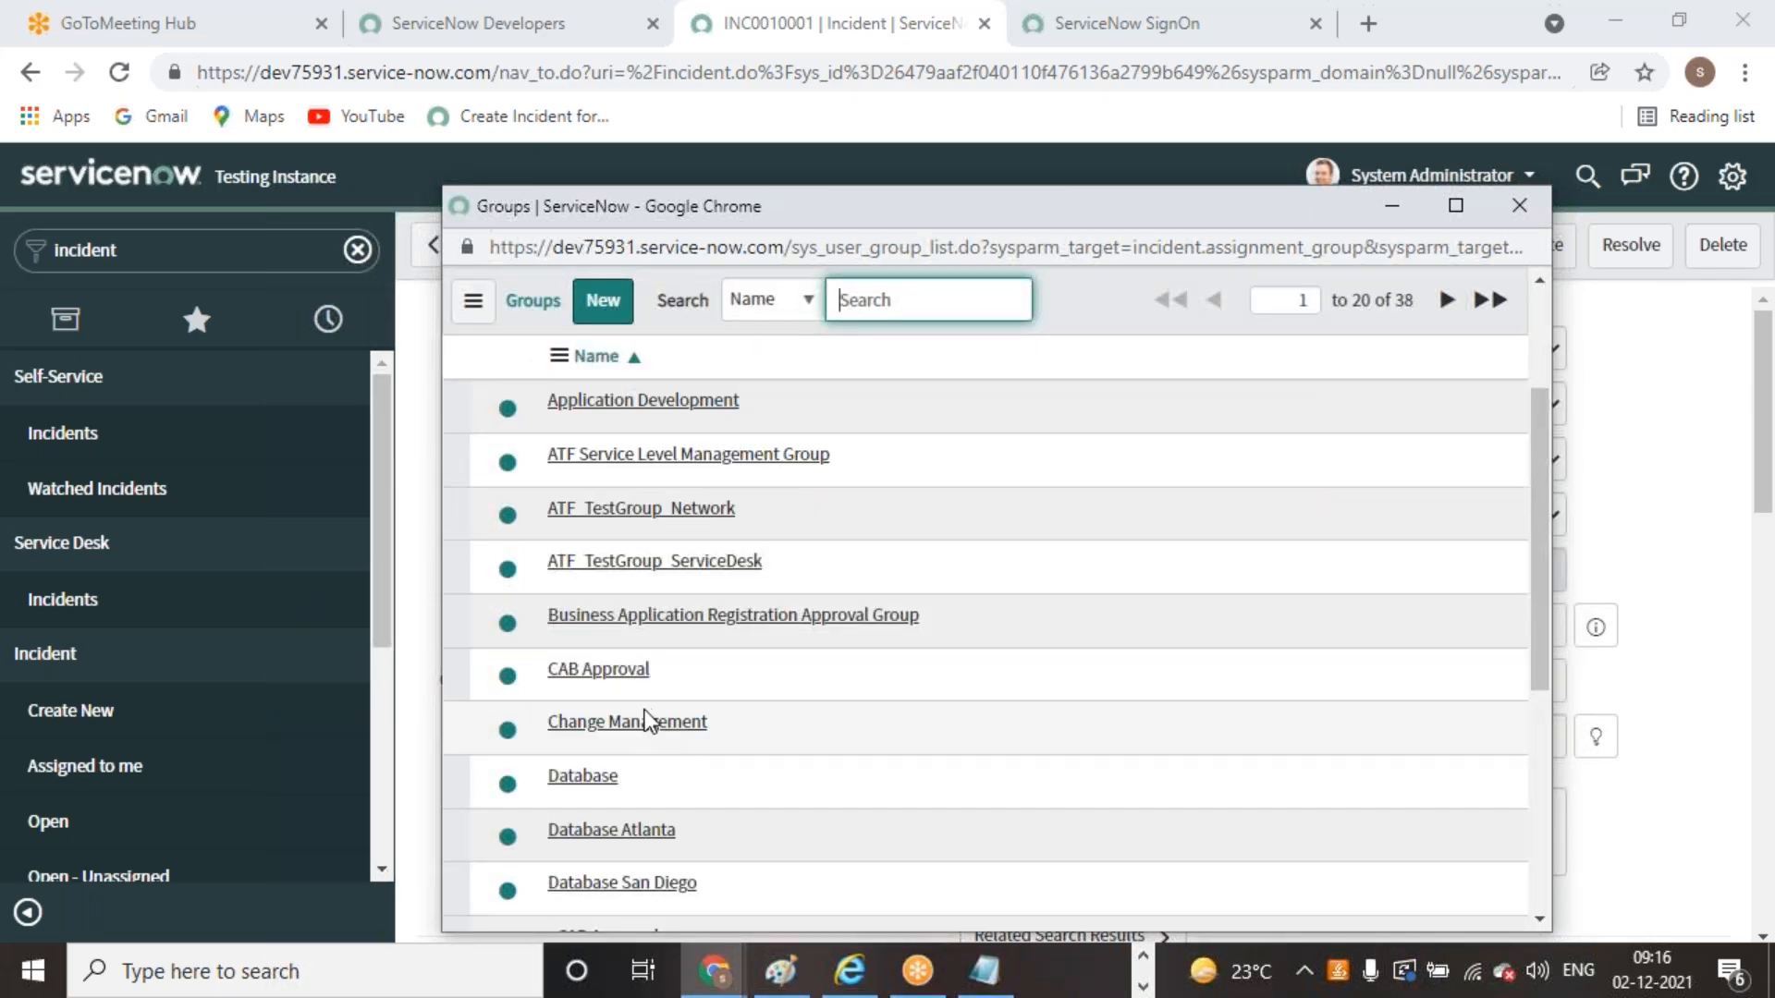
pyautogui.scroll(-3, 618, 767)
pyautogui.click(600, 725)
pyautogui.rightClick(961, 257)
pyautogui.click(1030, 277)
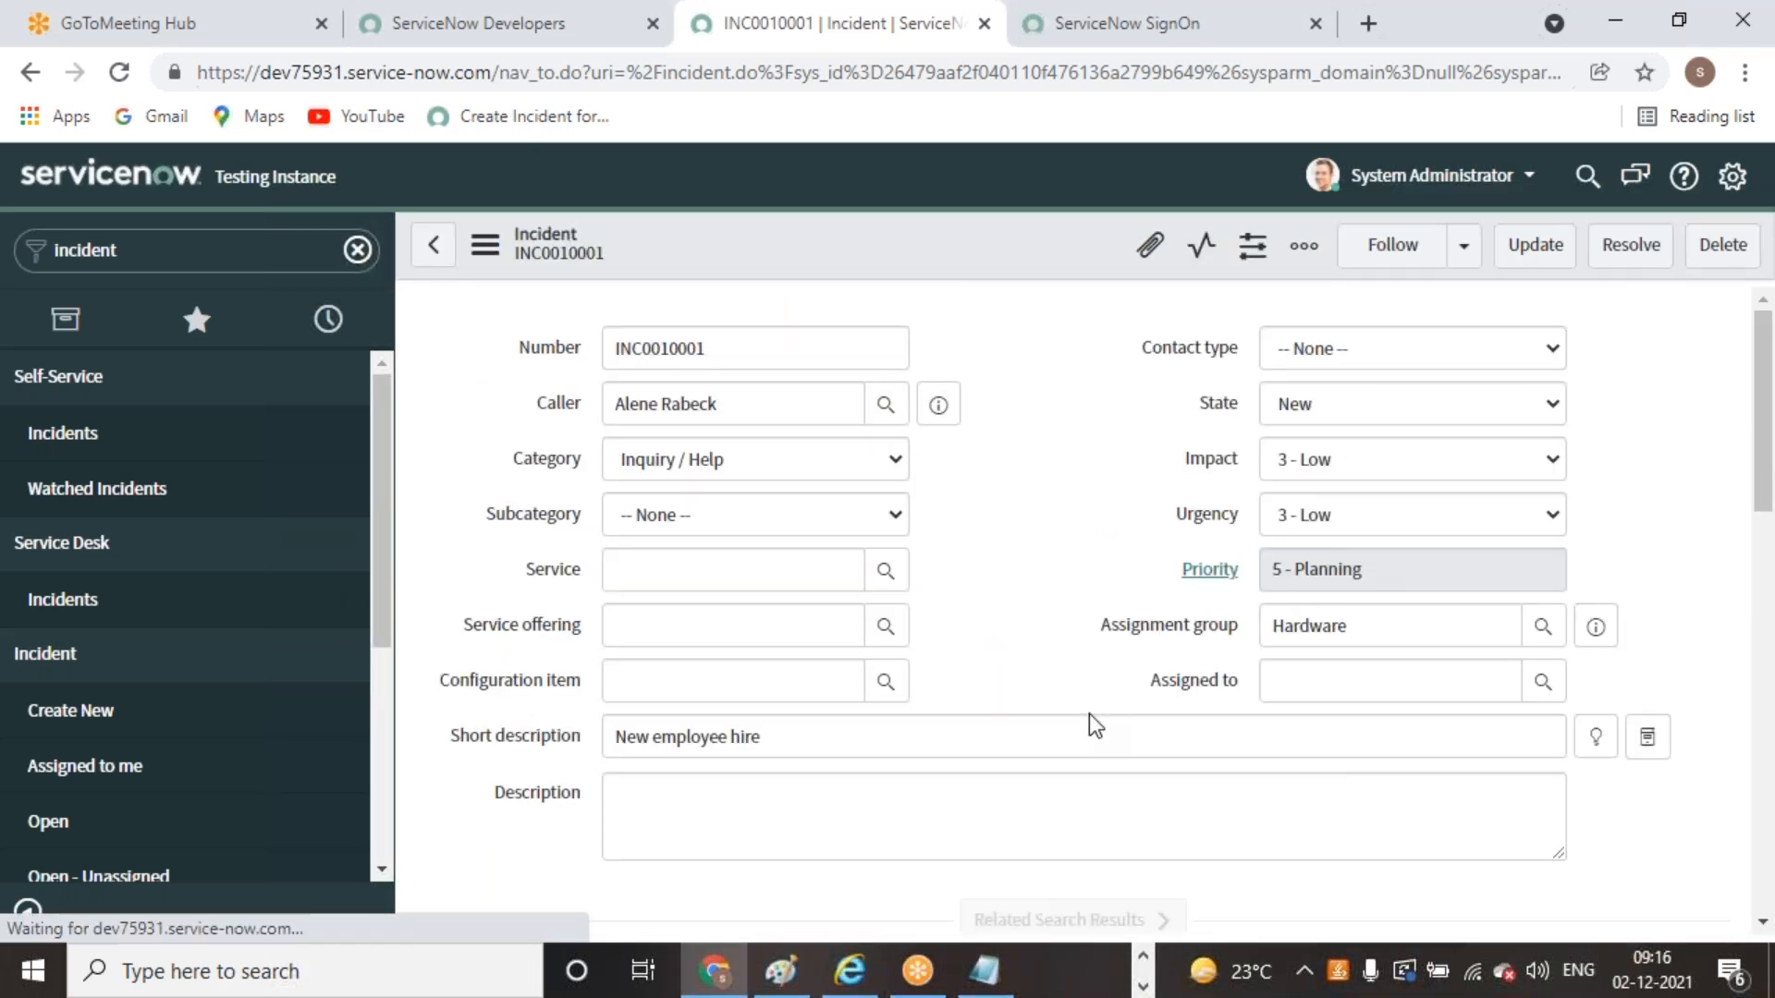
# Filter the incident's Metrics entries to those matching the Assignment Group definition and examine the duration for each group
pyautogui.scroll(-3, 1089, 714)
pyautogui.scroll(-10, 1089, 714)
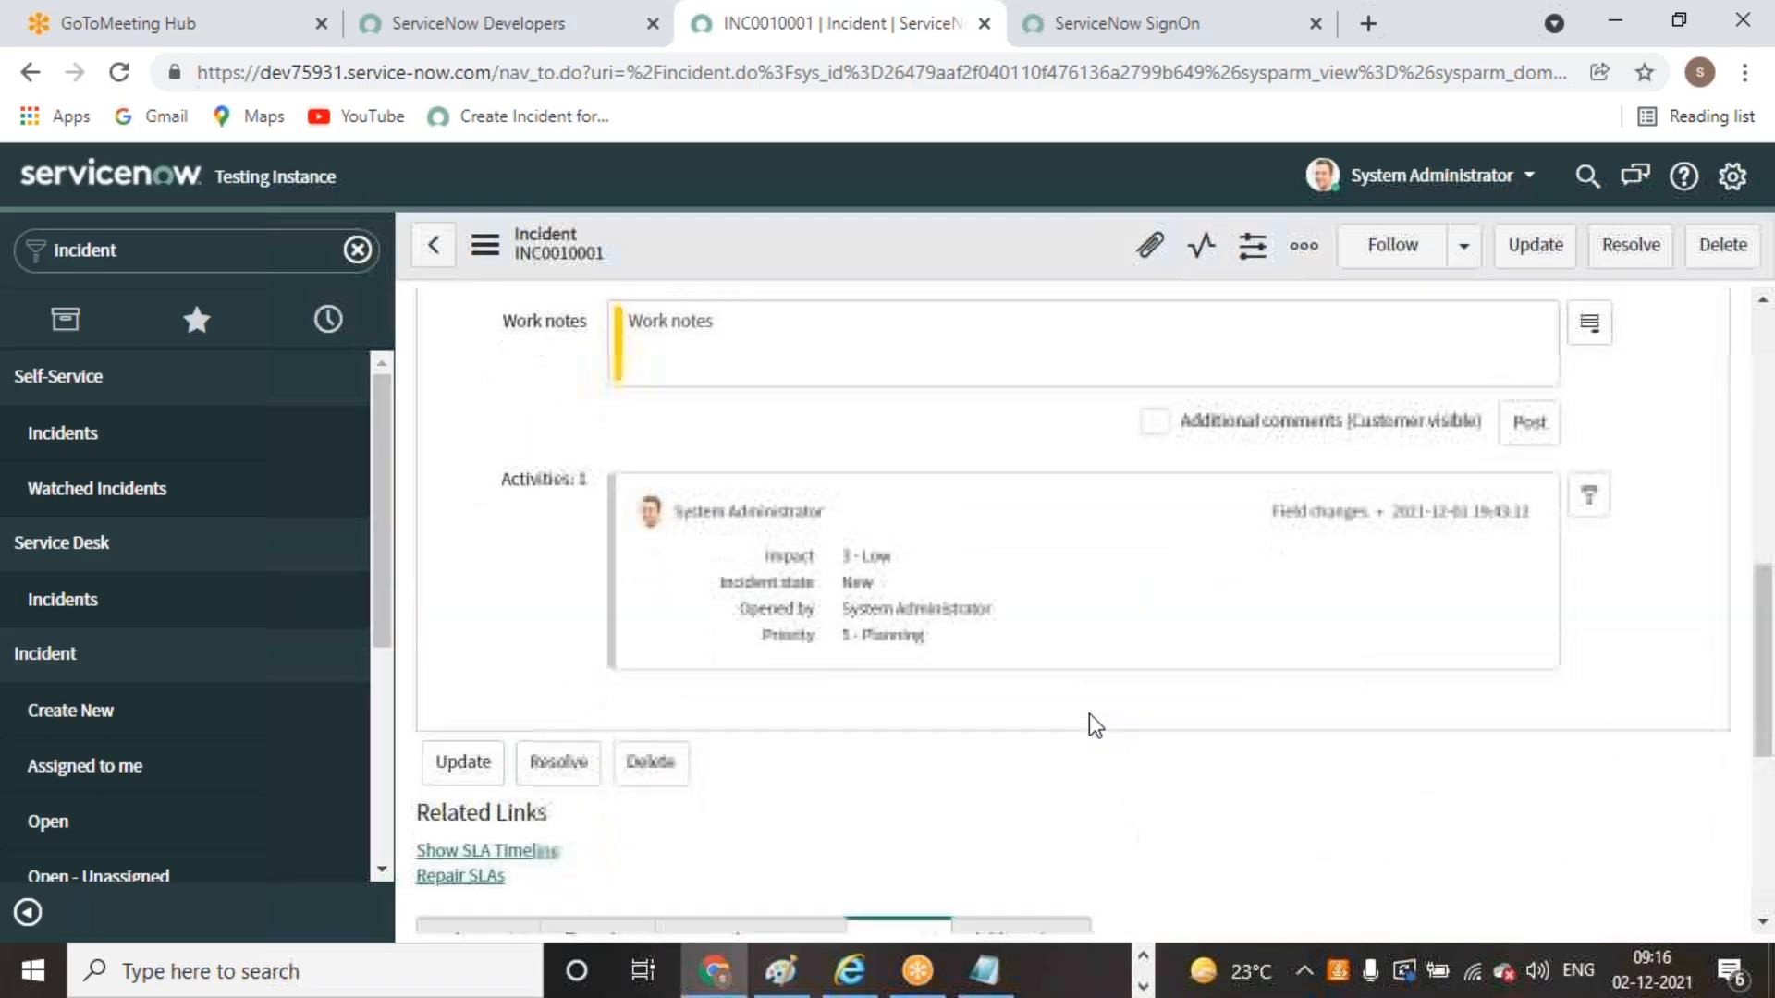
pyautogui.click(523, 549)
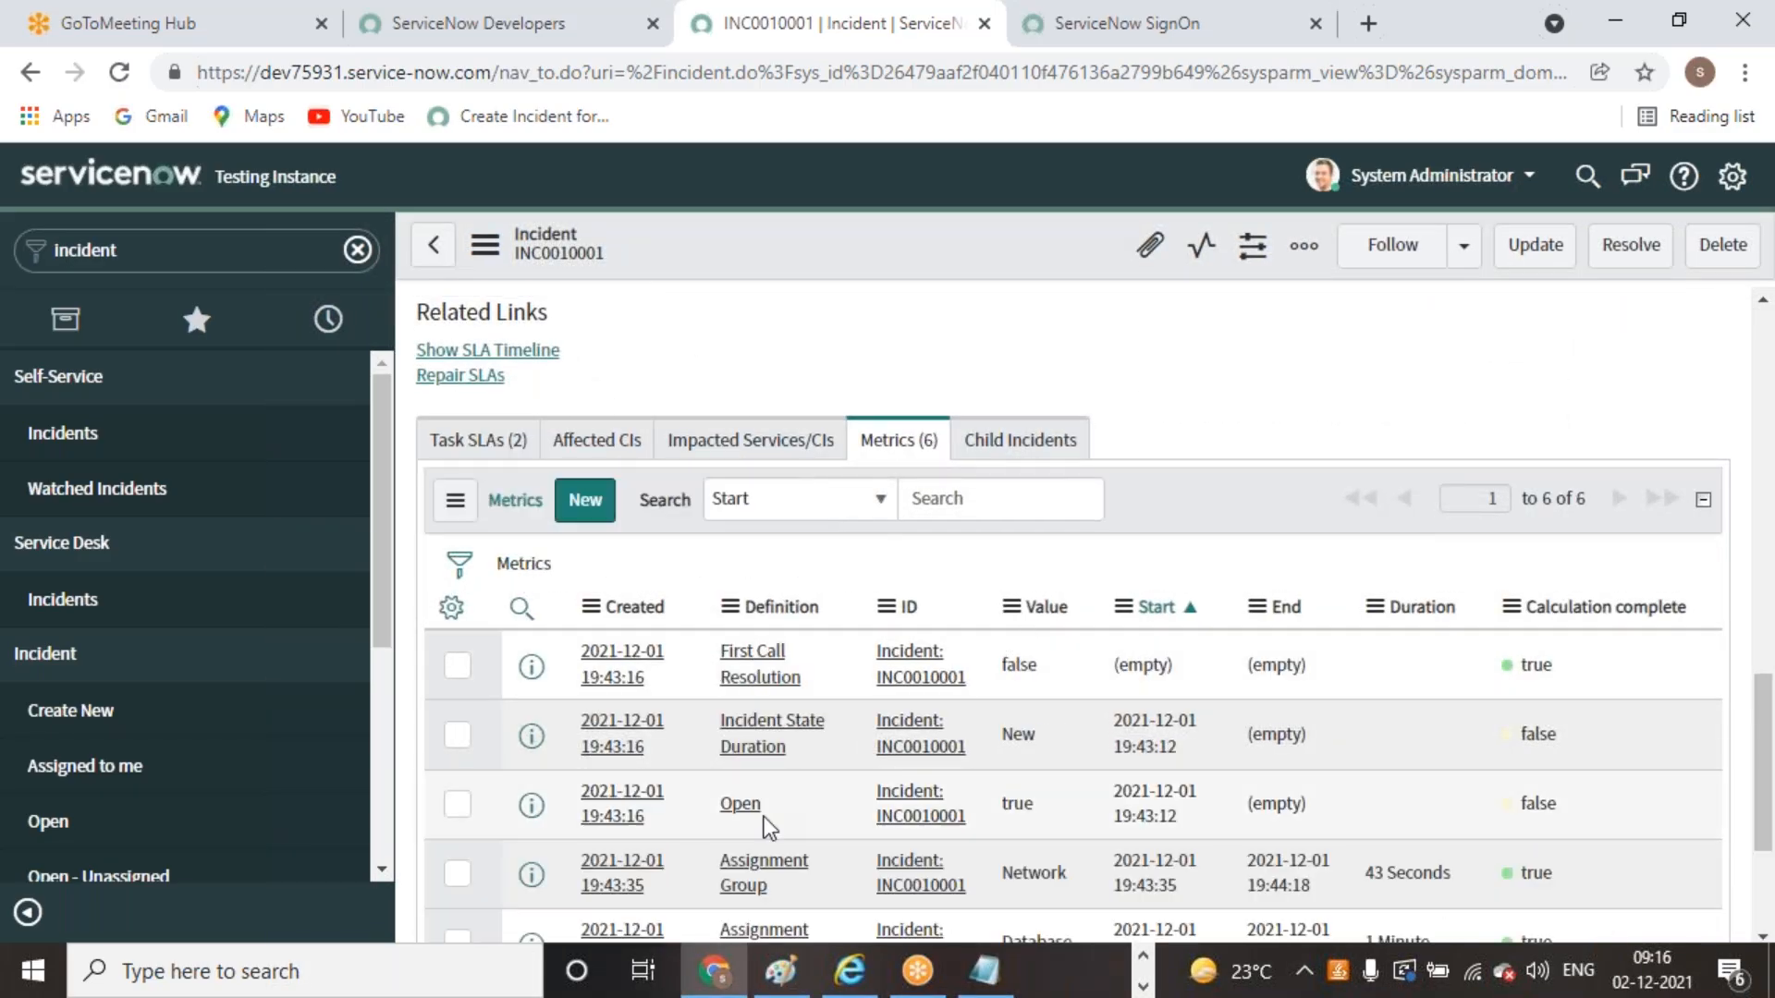
pyautogui.scroll(-3, 762, 825)
pyautogui.rightClick(778, 668)
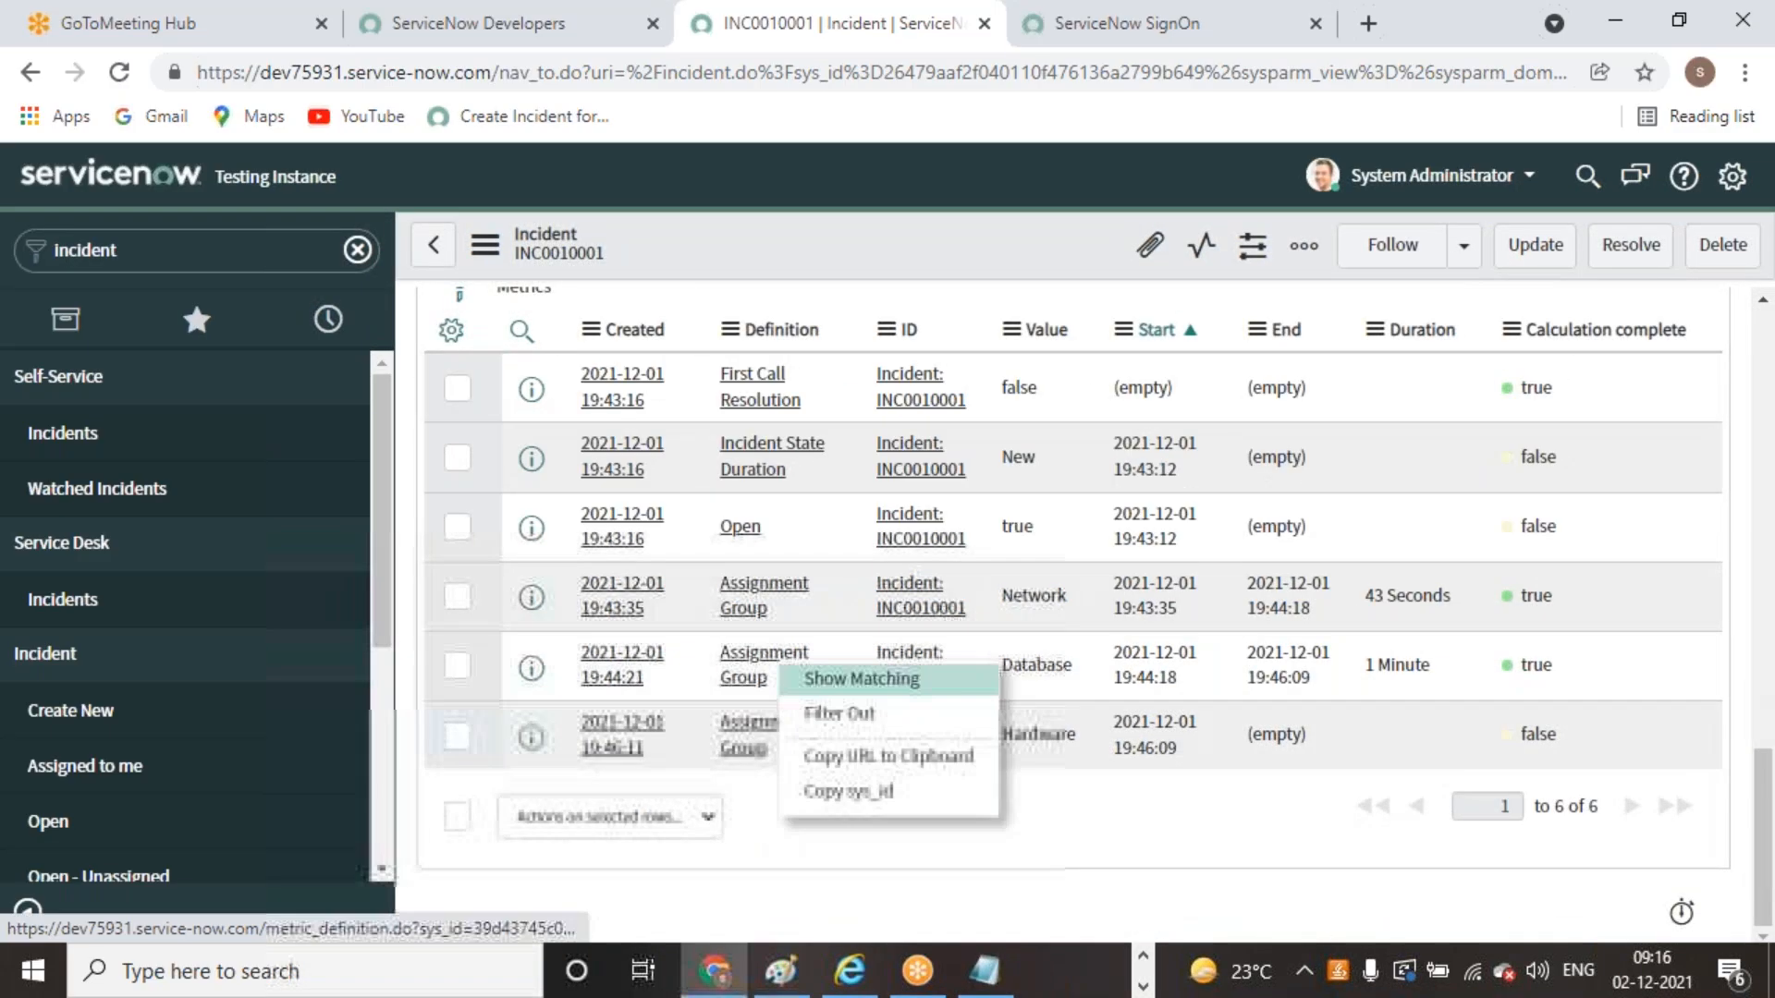
pyautogui.click(828, 671)
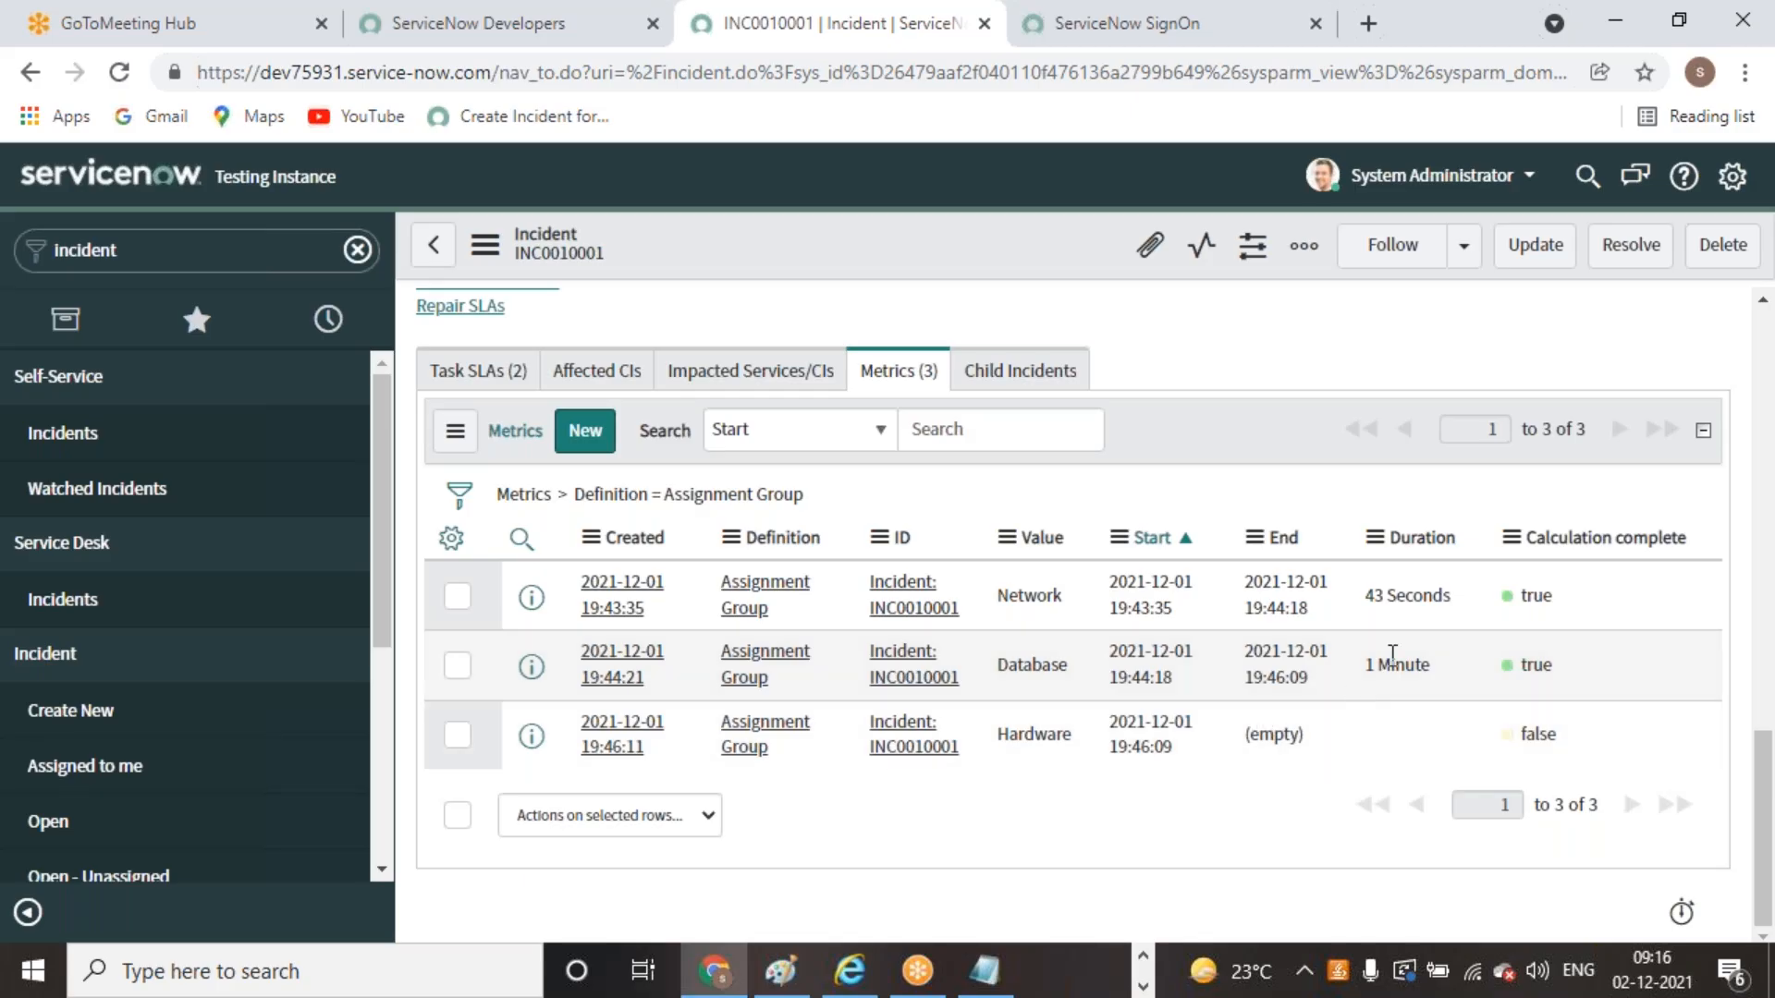
pyautogui.scroll(3, 1400, 731)
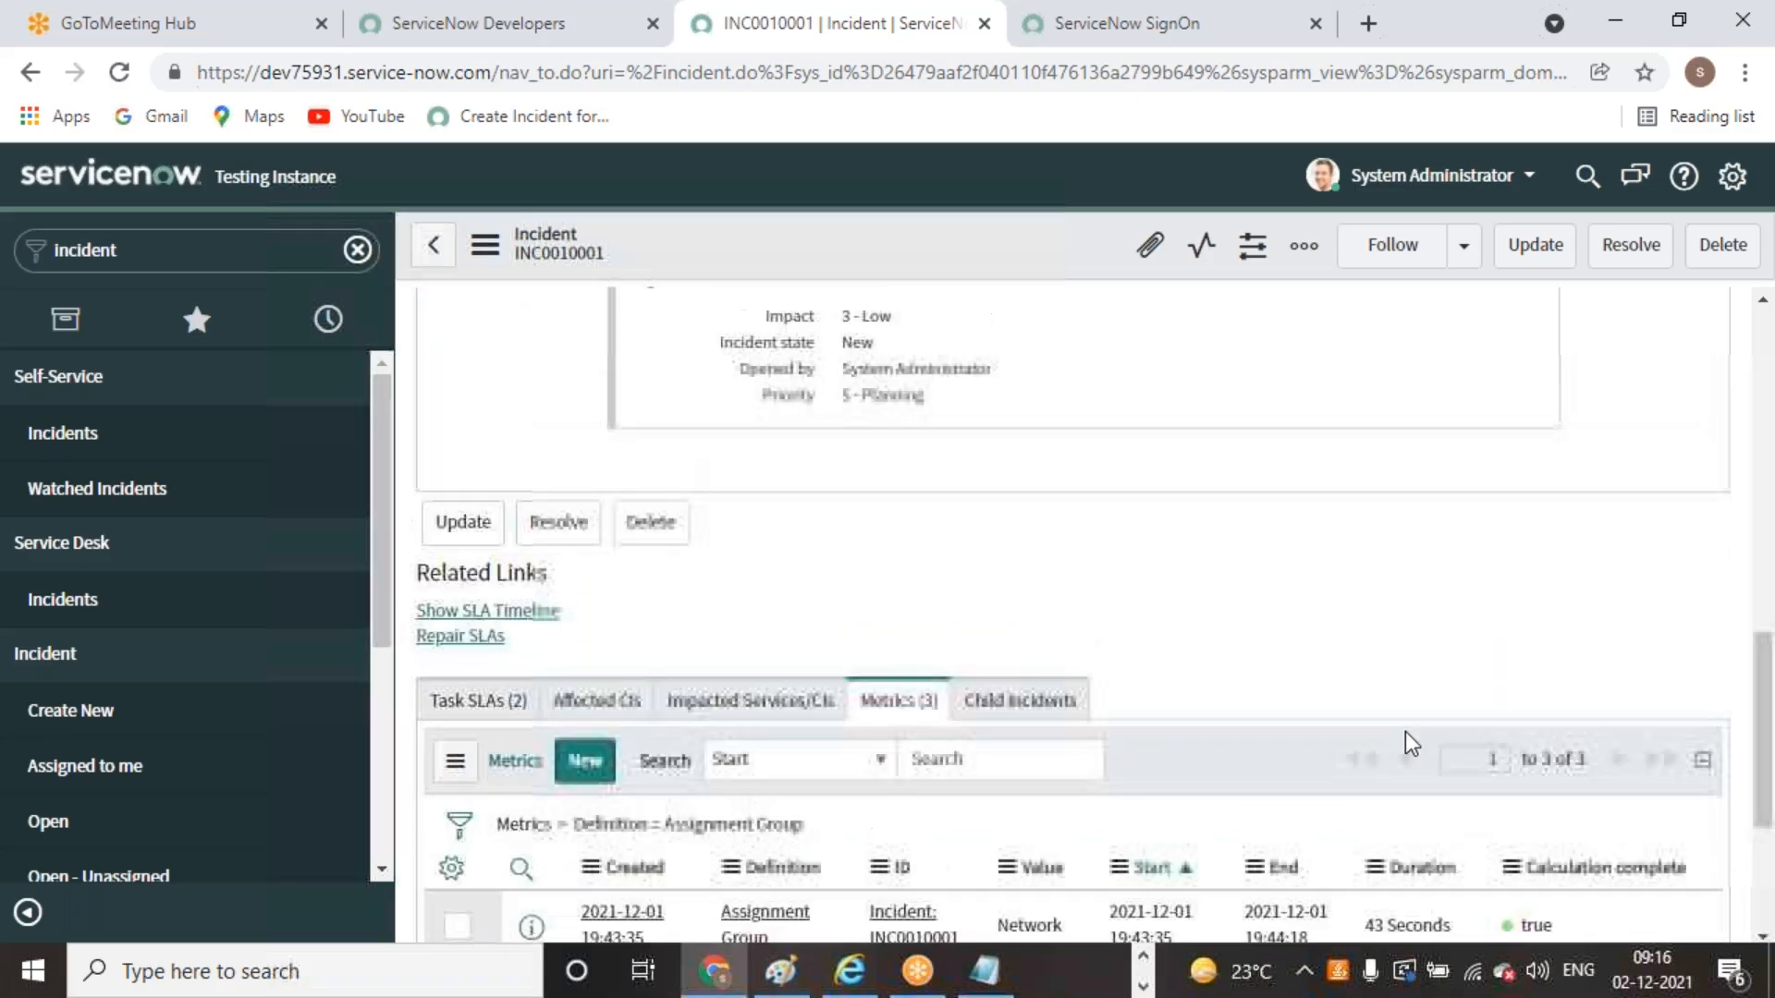
pyautogui.scroll(-3, 1405, 730)
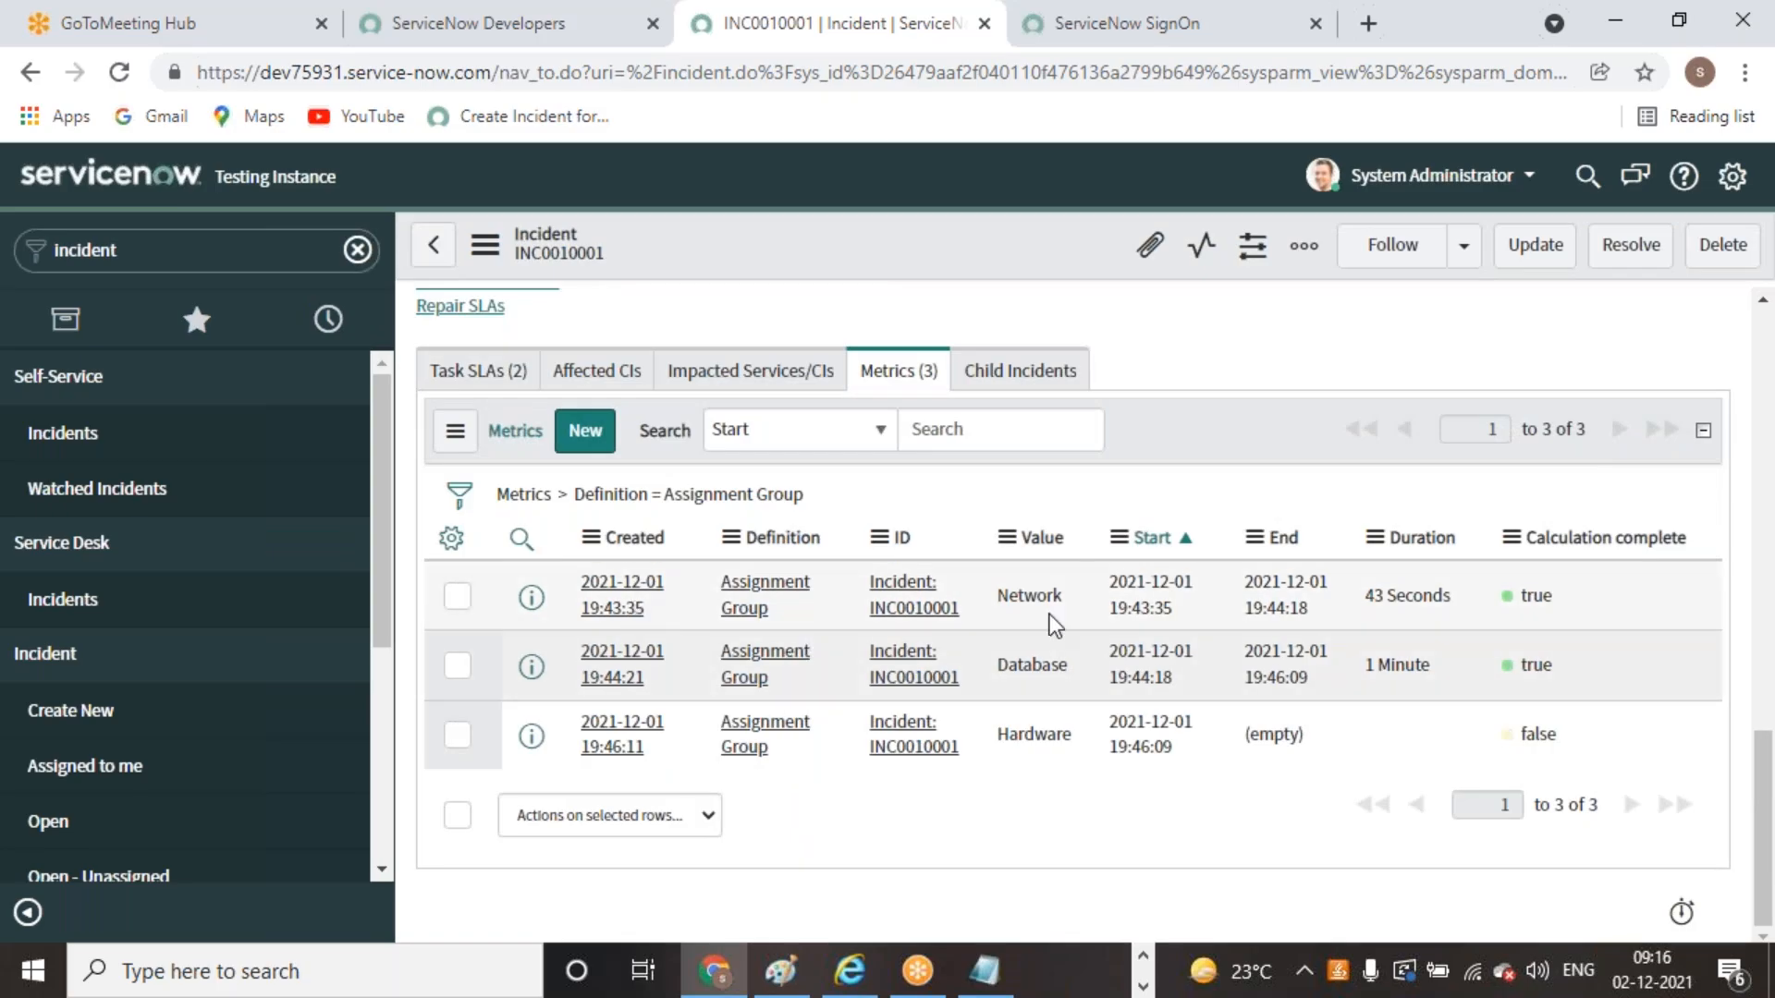
pyautogui.scroll(10, 874, 684)
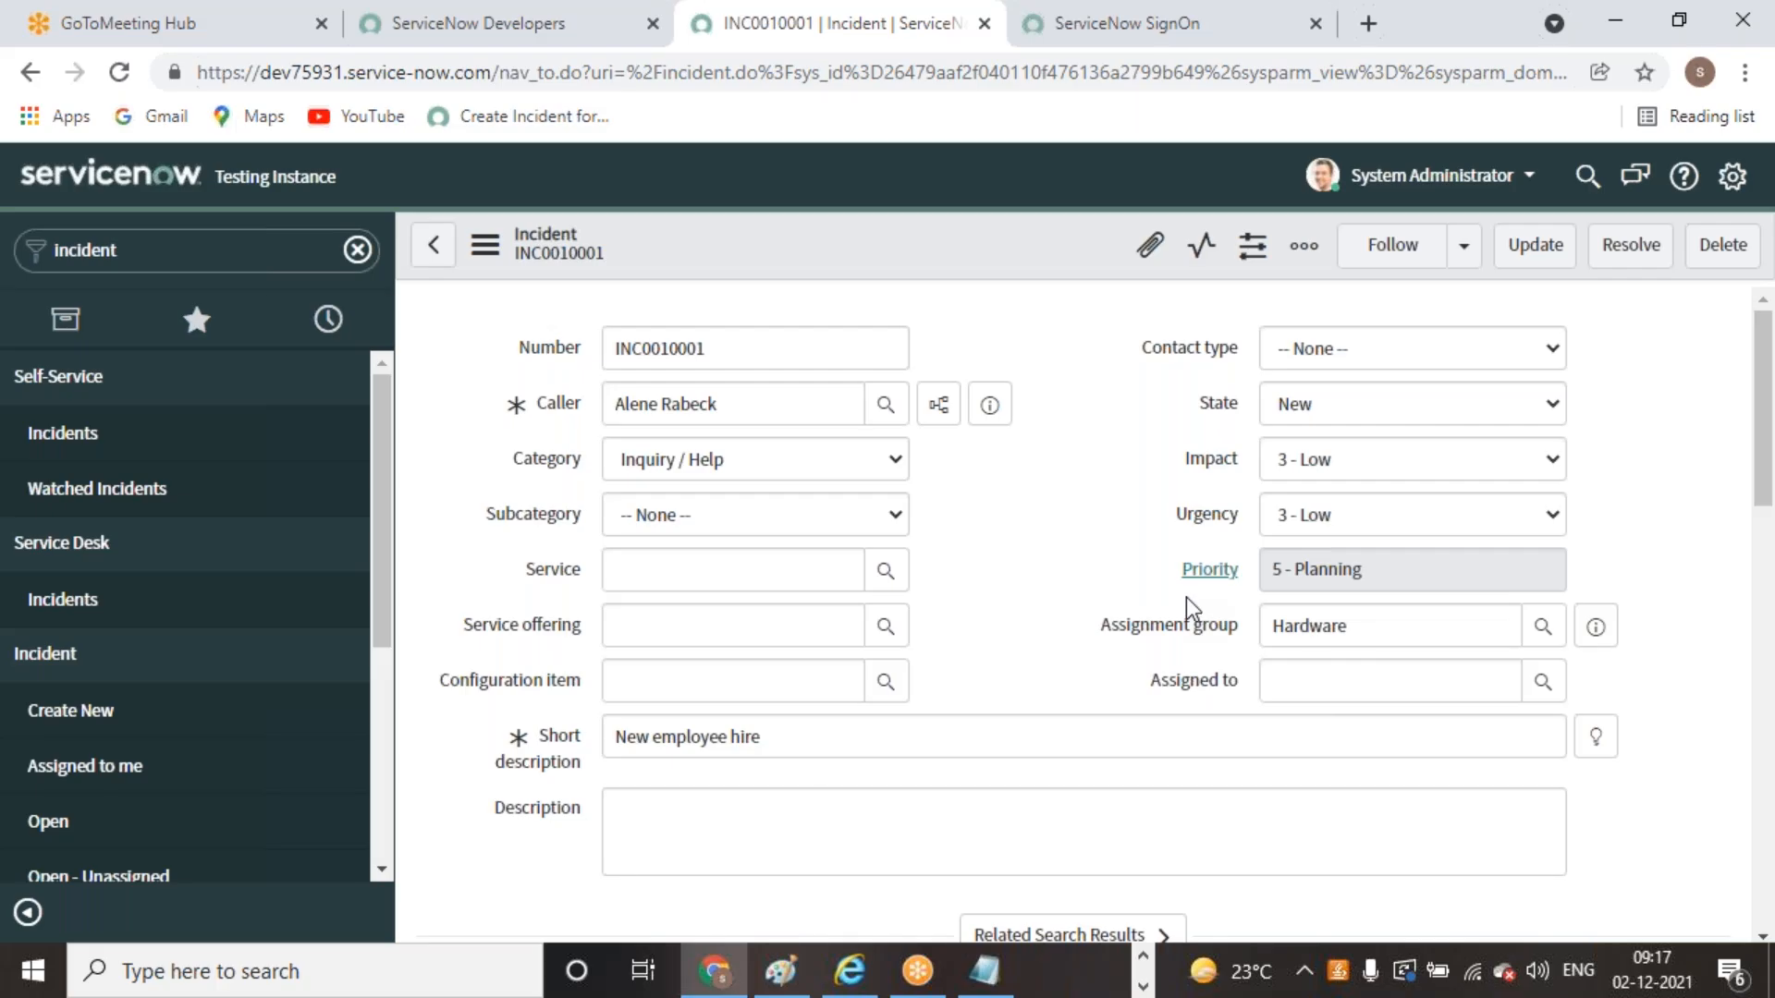
# Find the metrics modules in the navigator and open the Metric Definitions list
pyautogui.click(209, 249)
pyautogui.write('m')
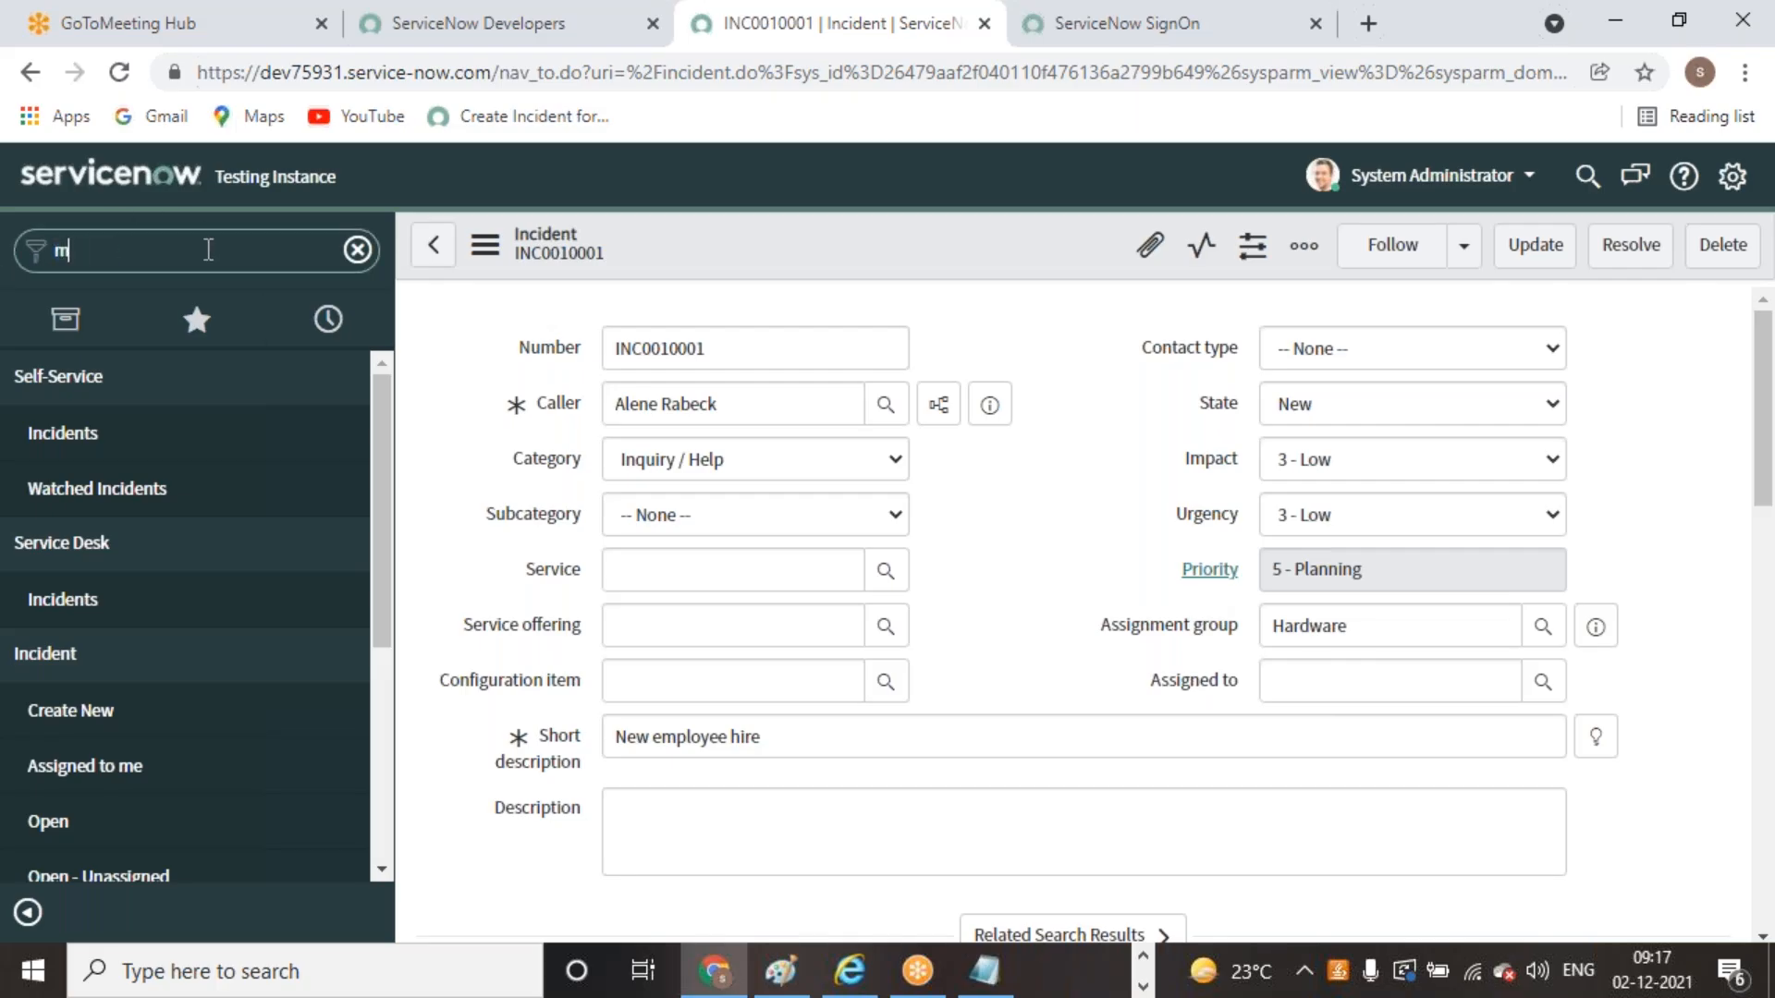
pyautogui.write('etric')
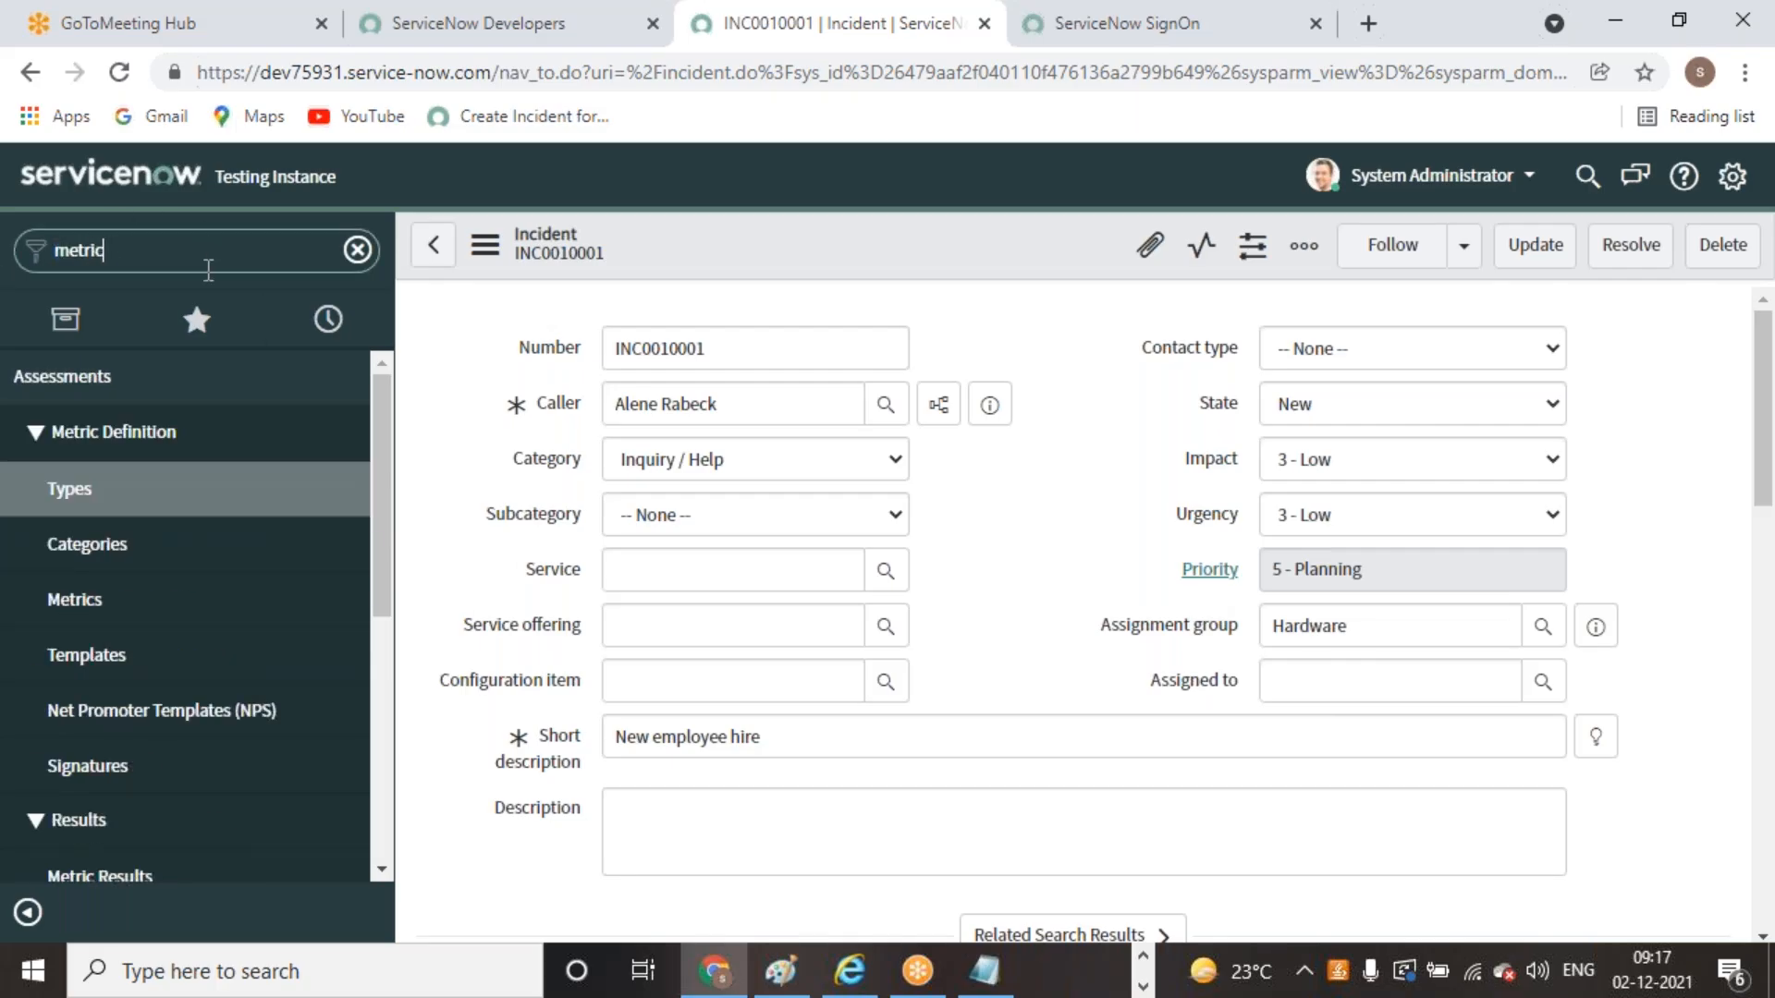
pyautogui.write('s')
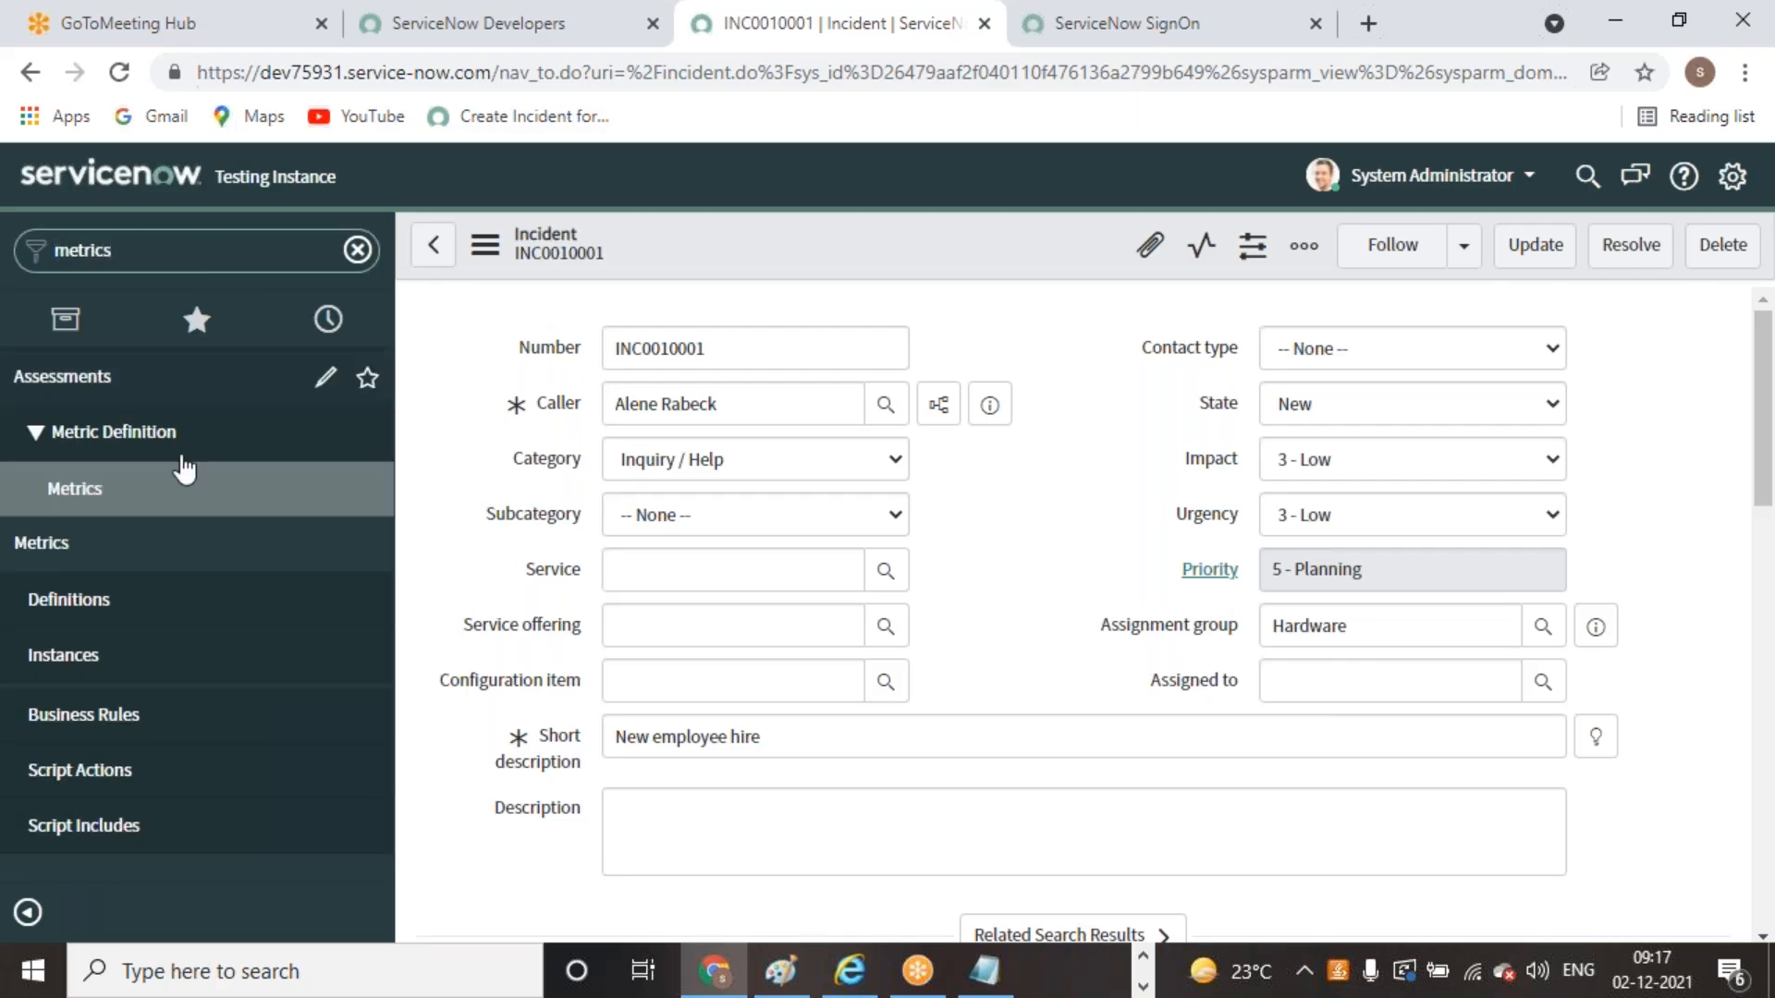
pyautogui.click(100, 610)
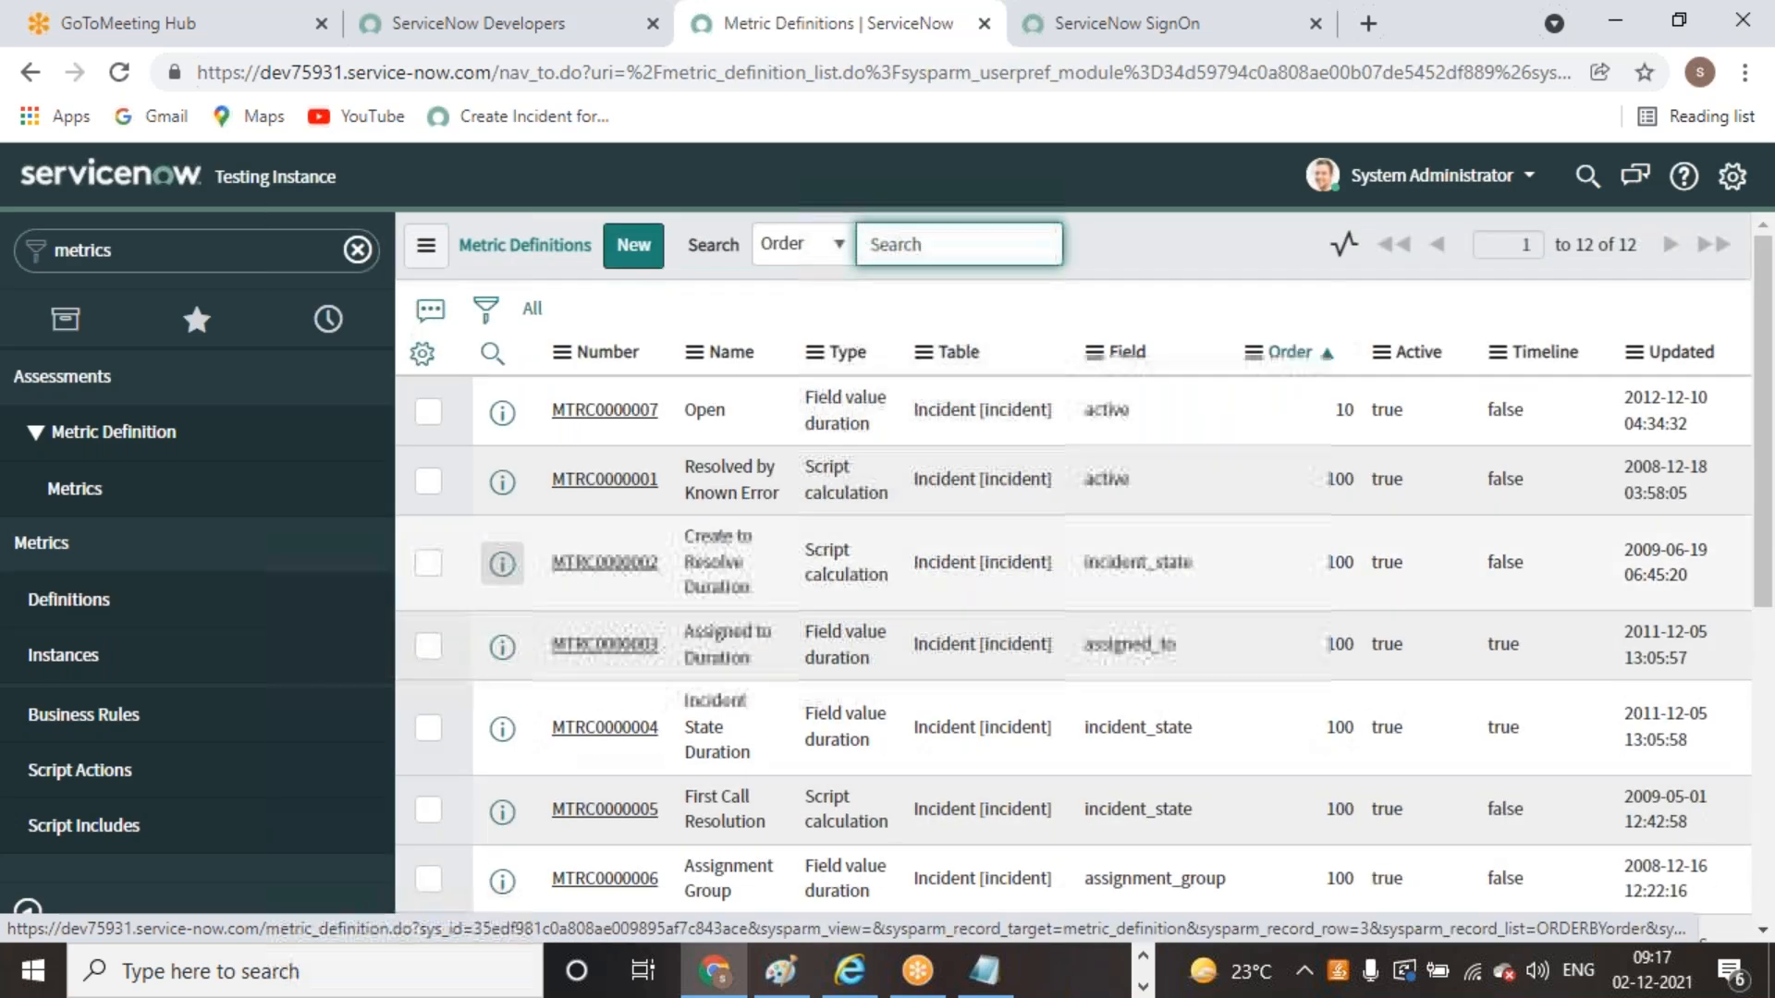
pyautogui.click(619, 255)
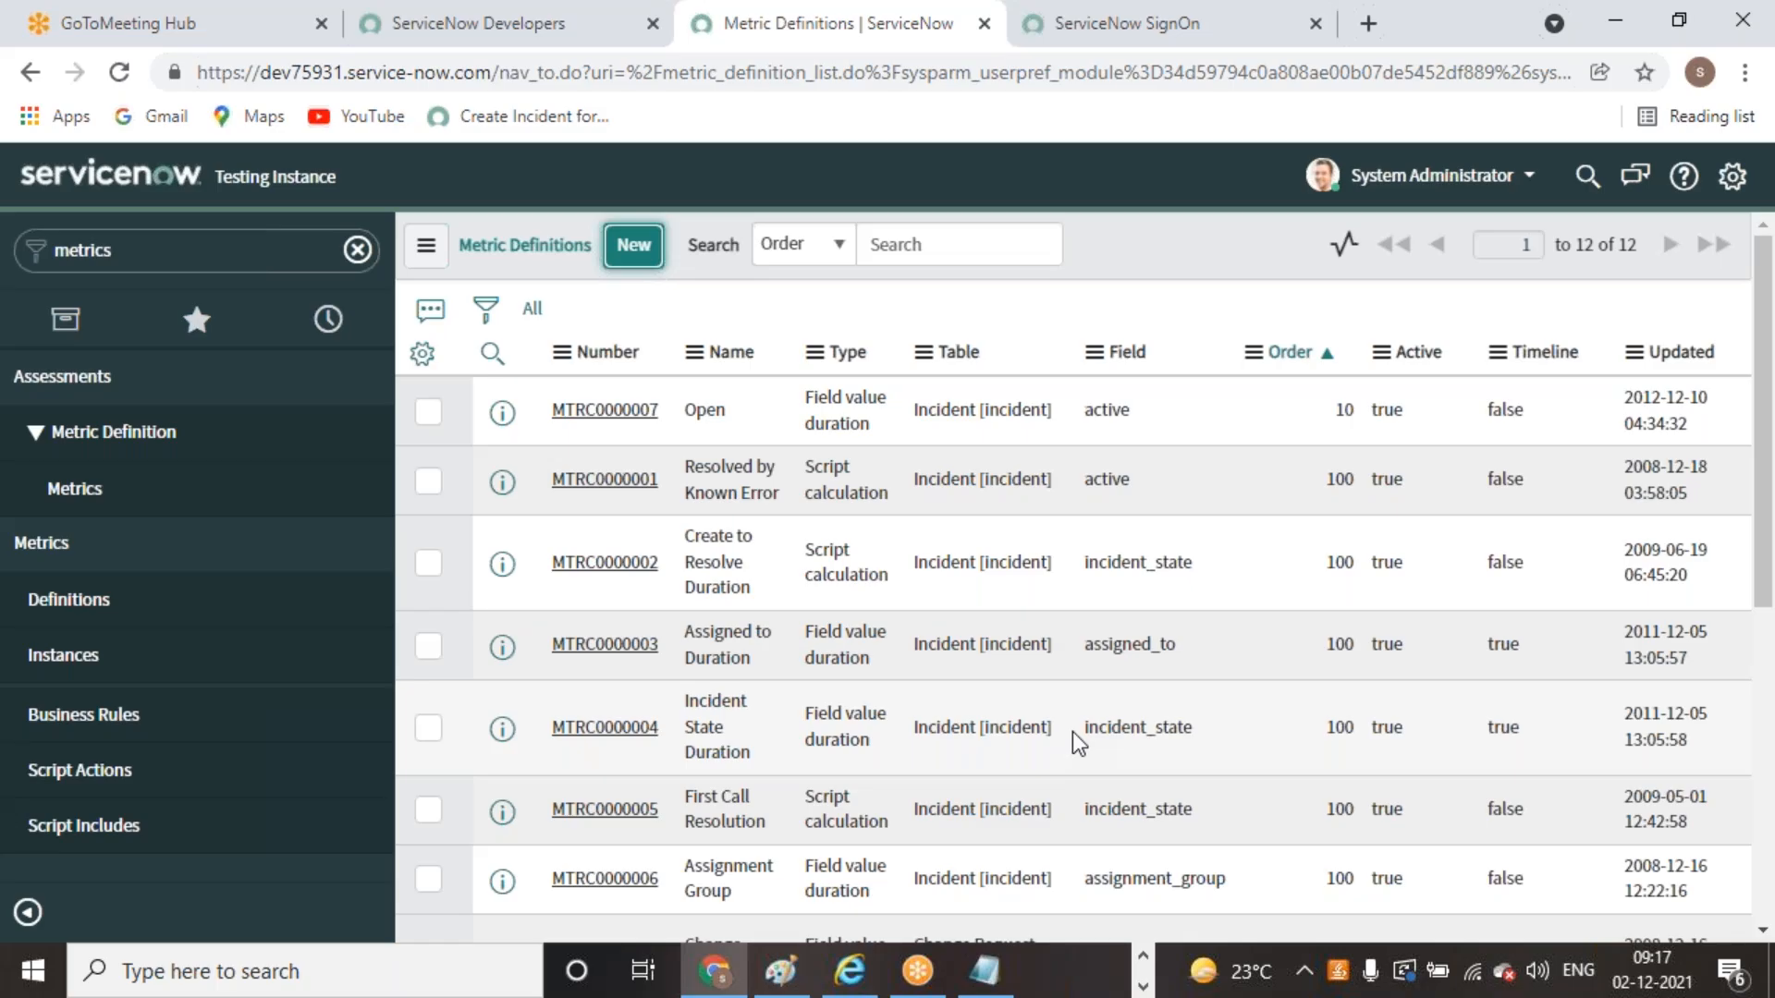
pyautogui.scroll(-2, 709, 744)
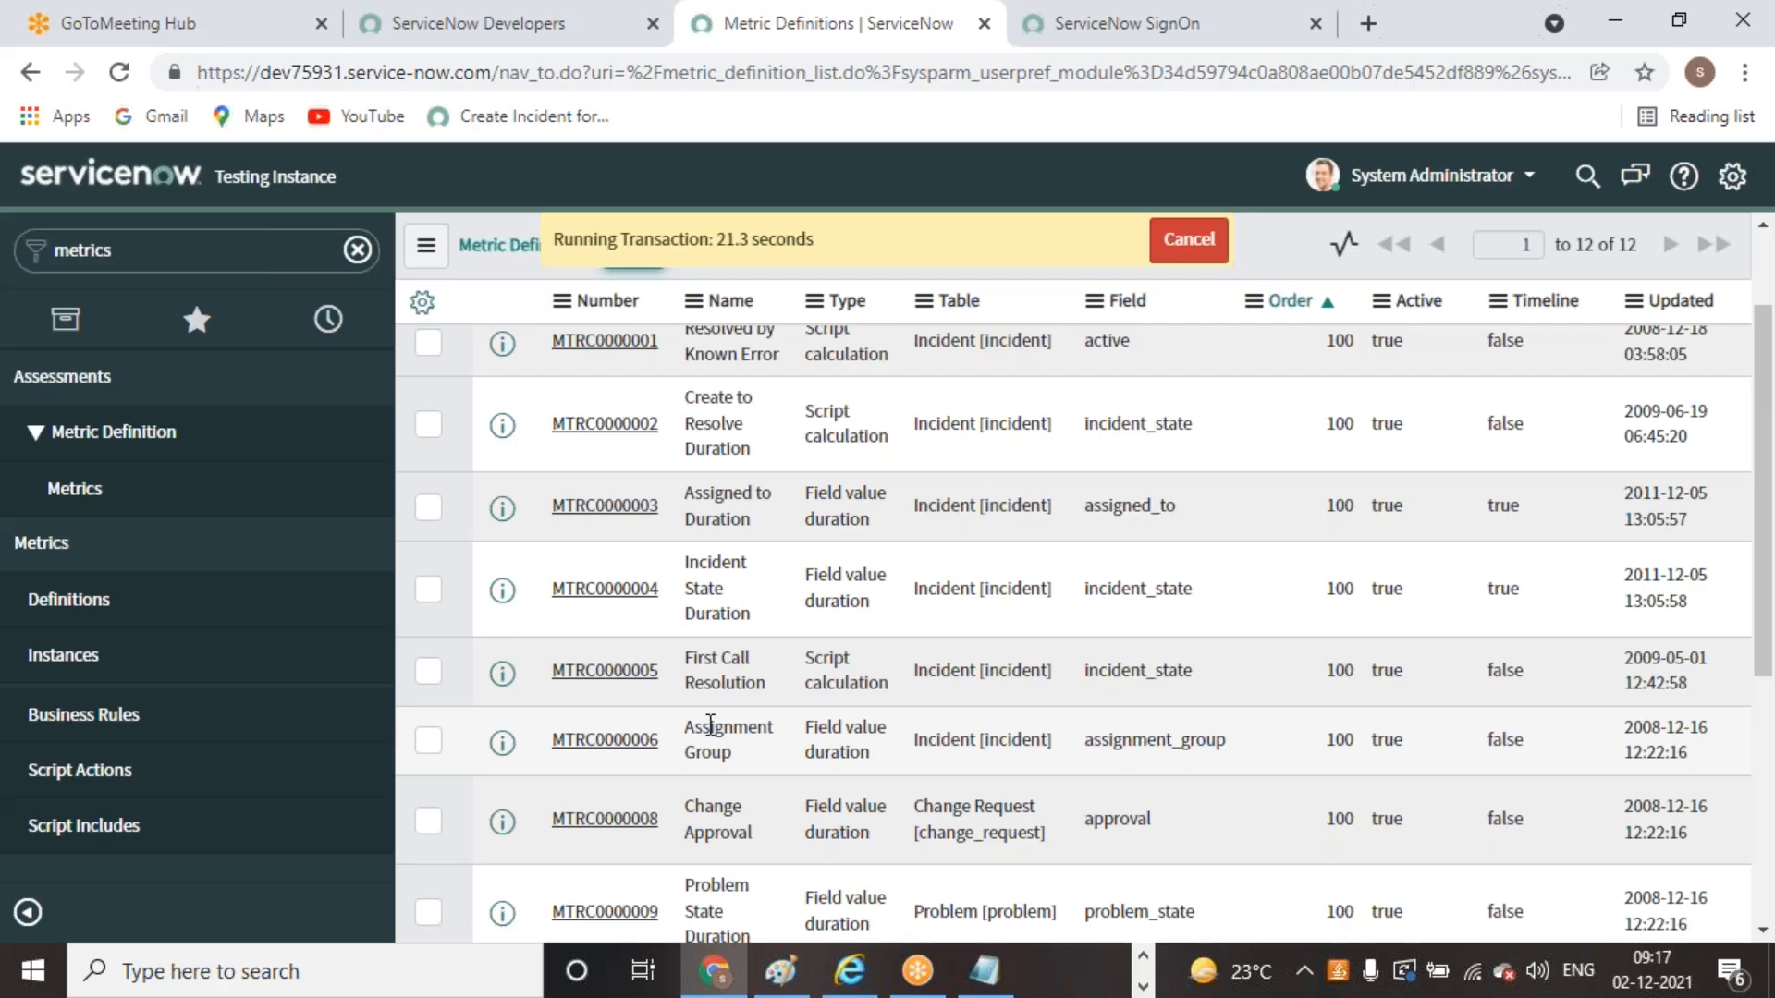
pyautogui.click(1188, 240)
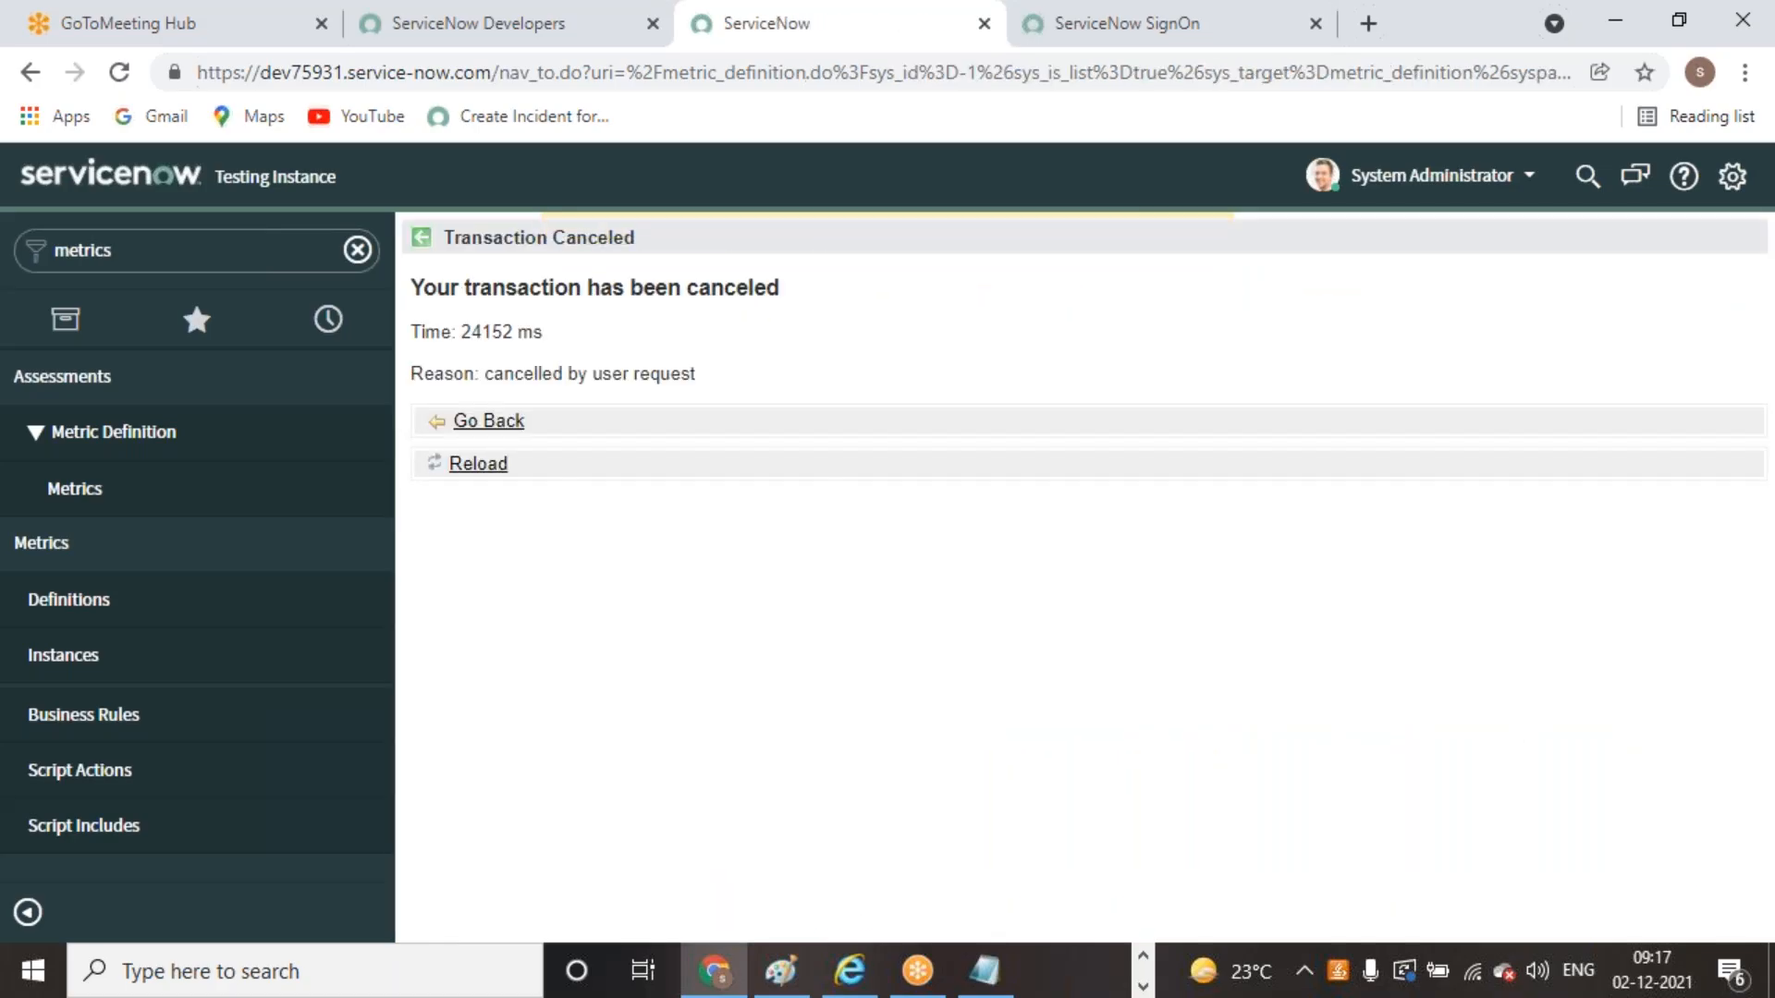
pyautogui.click(499, 462)
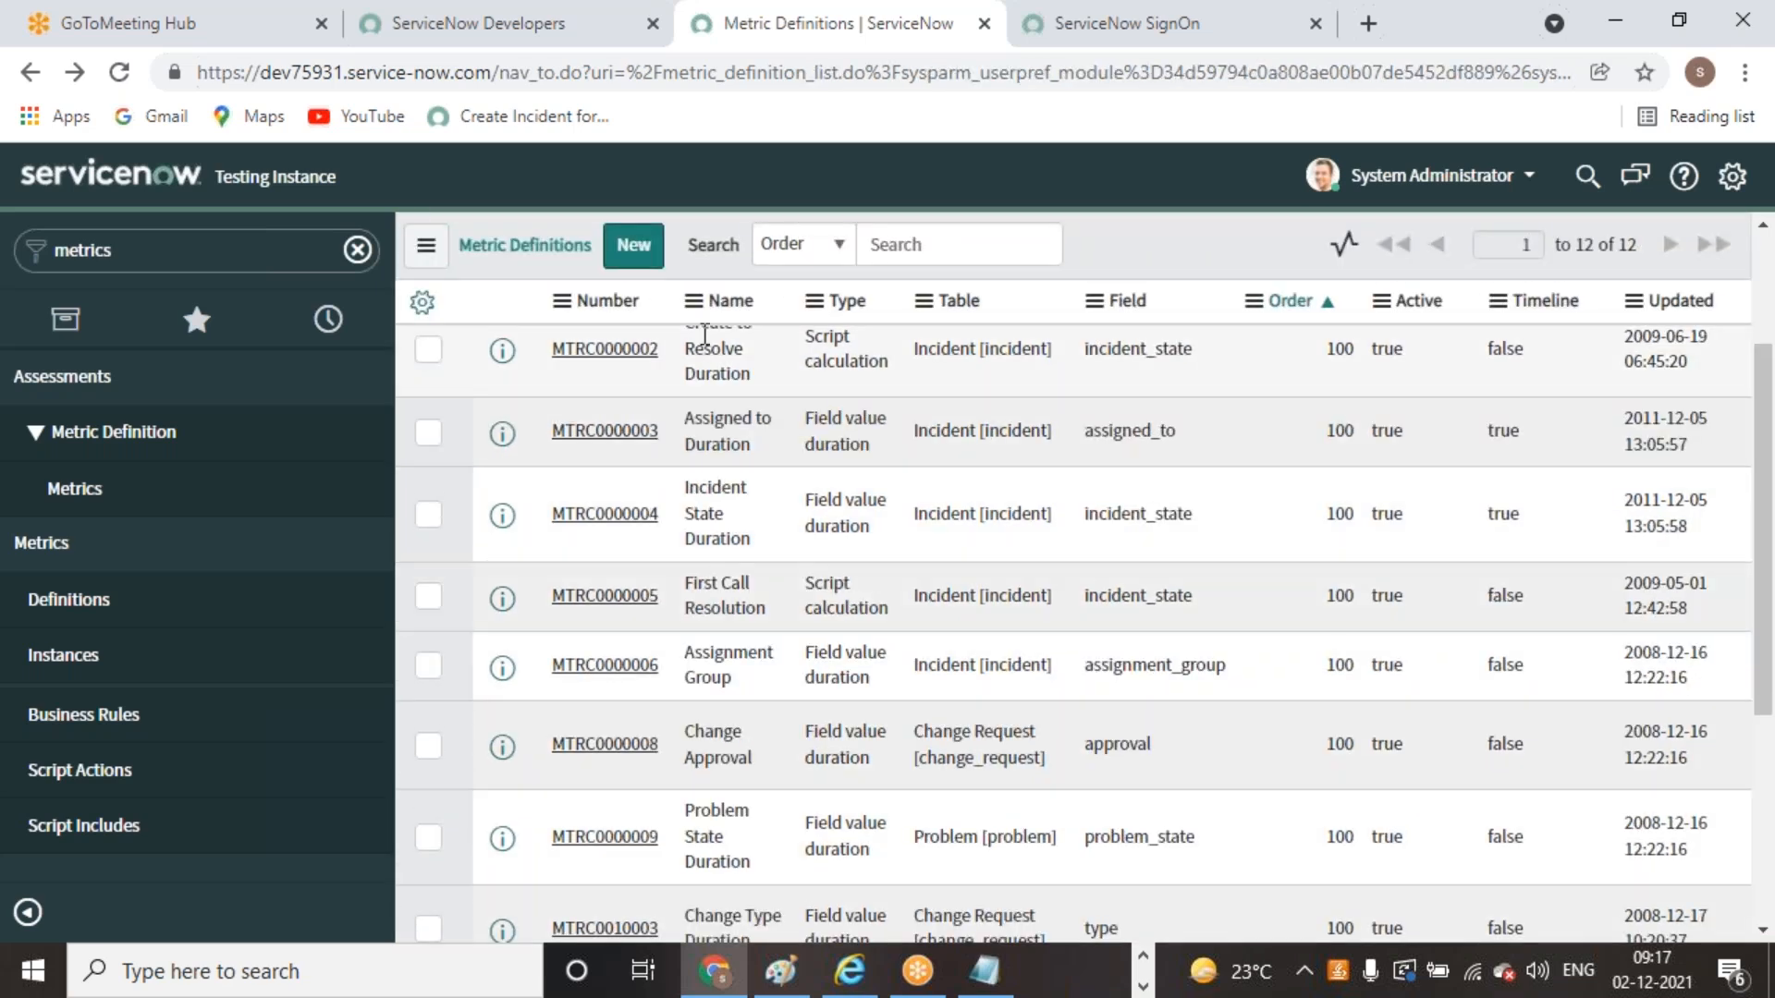
# Create a new metric definition record and name it Category Duration
pyautogui.click(635, 245)
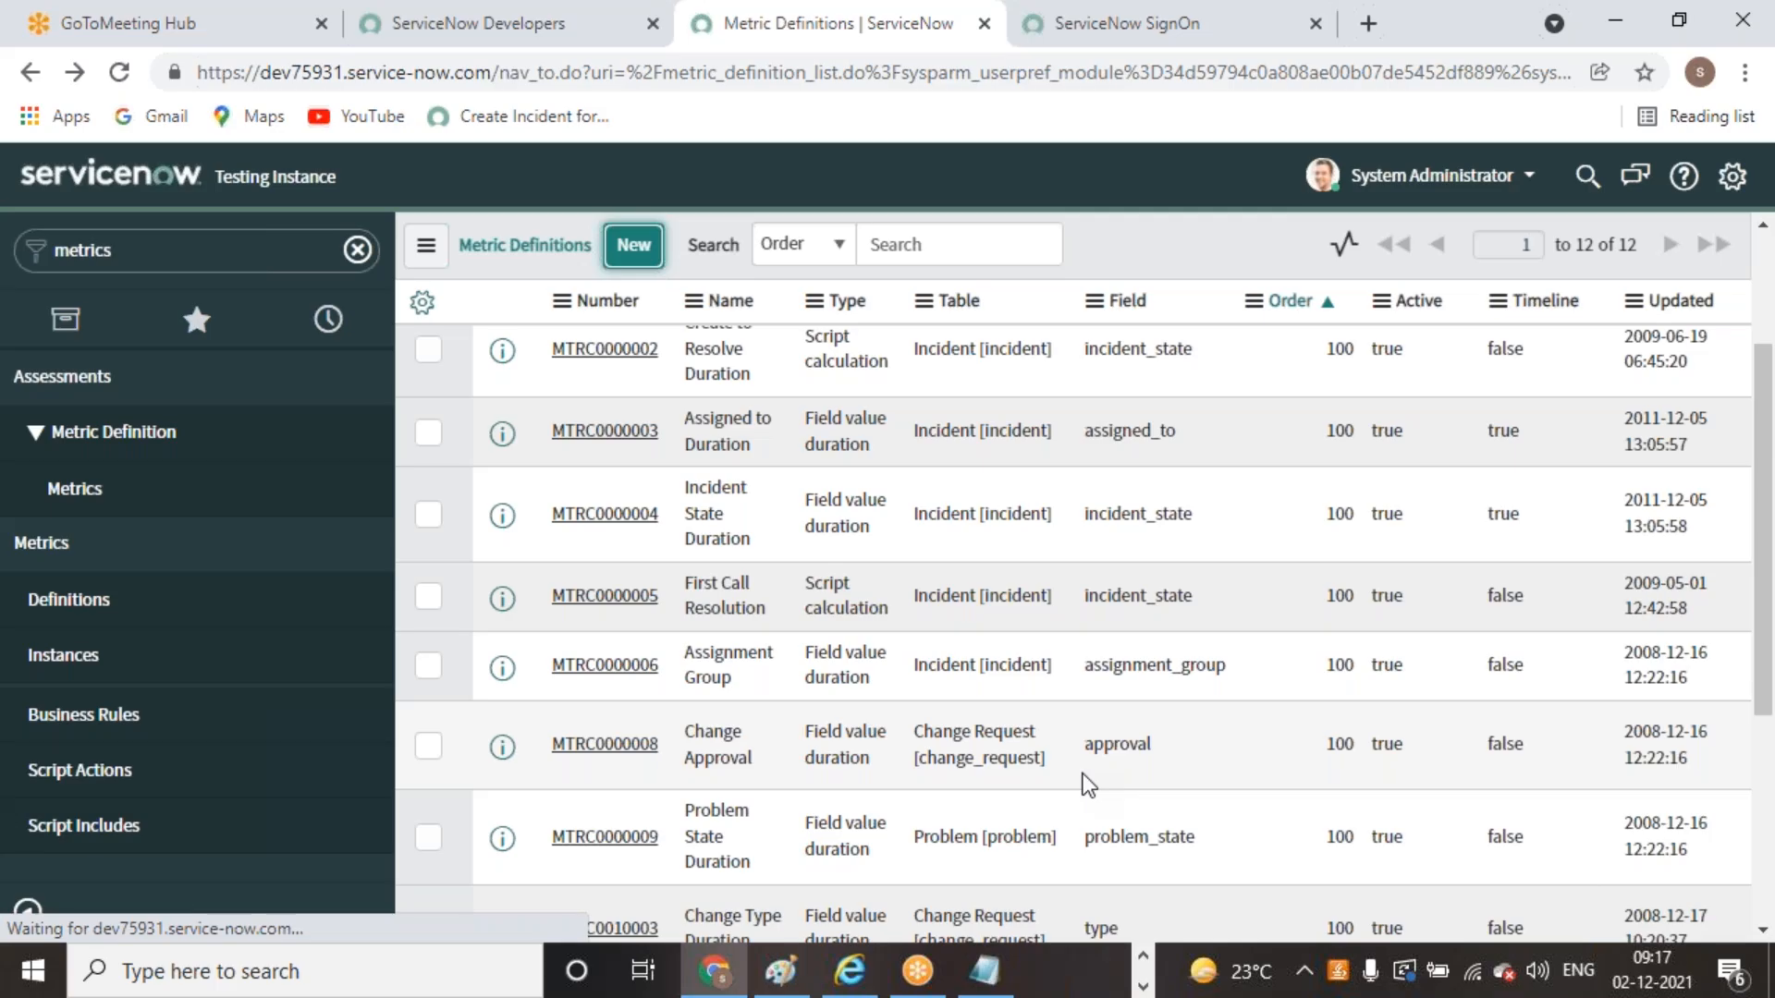
pyautogui.scroll(-2, 747, 725)
pyautogui.scroll(3, 747, 725)
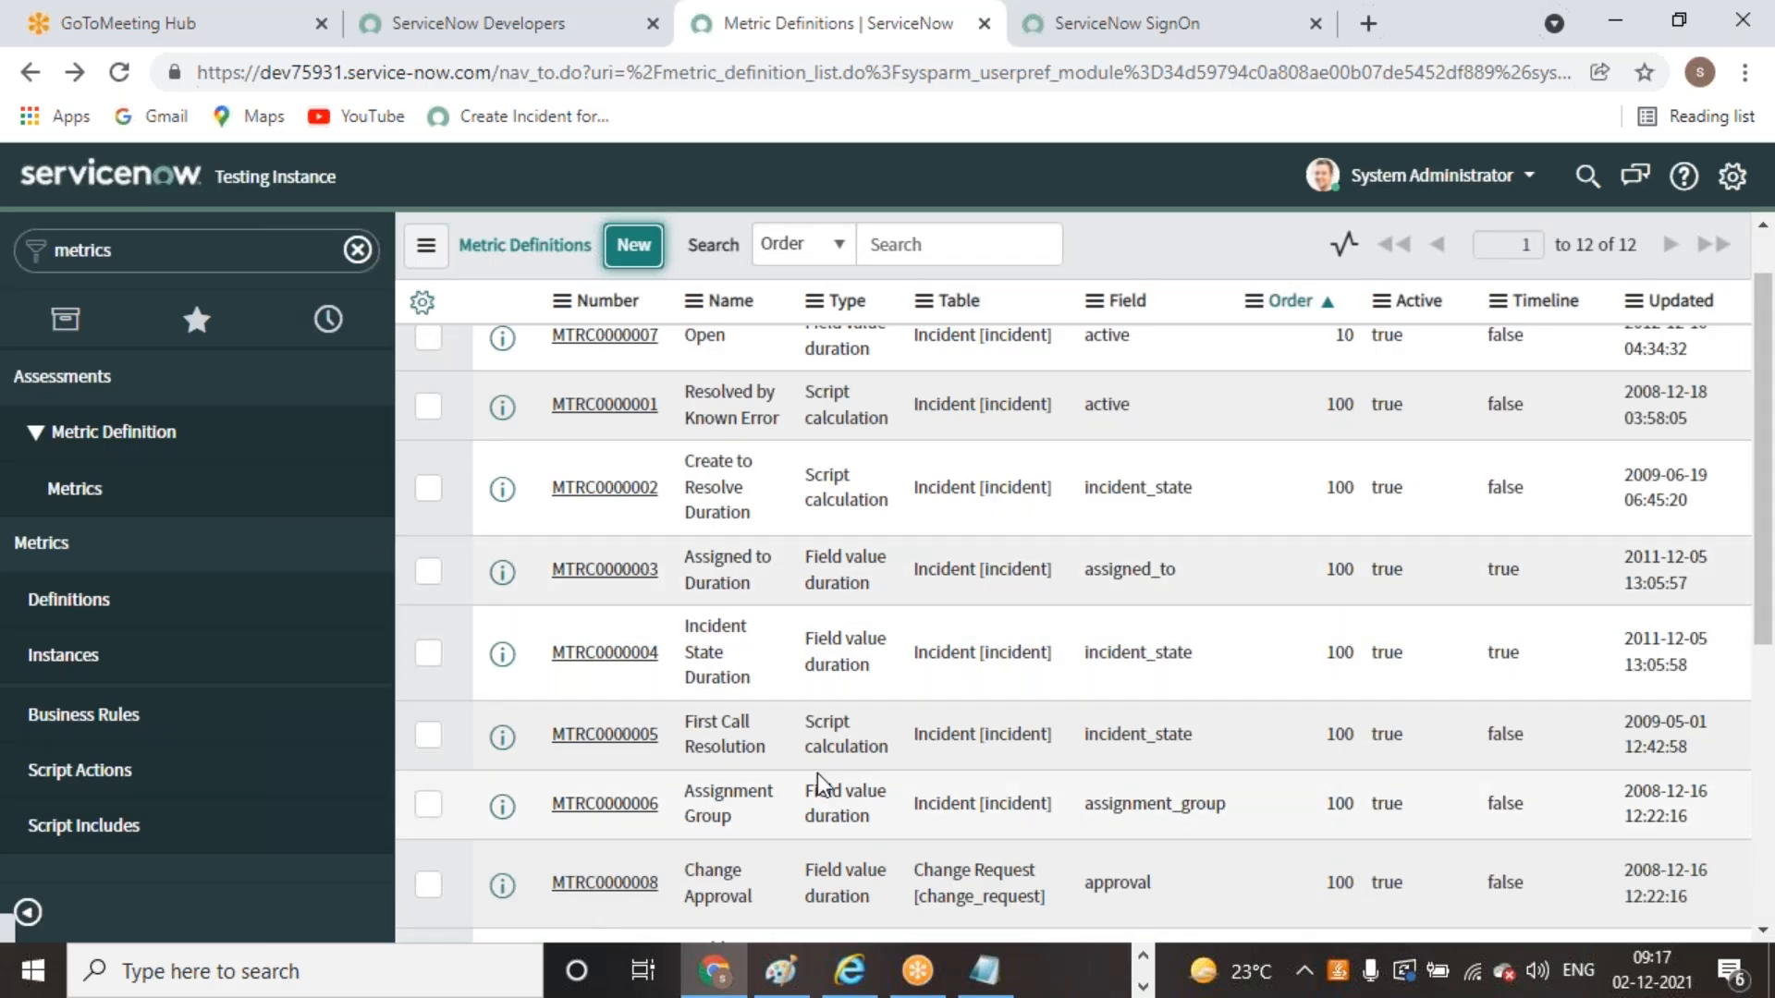
pyautogui.scroll(2, 817, 784)
pyautogui.click(634, 242)
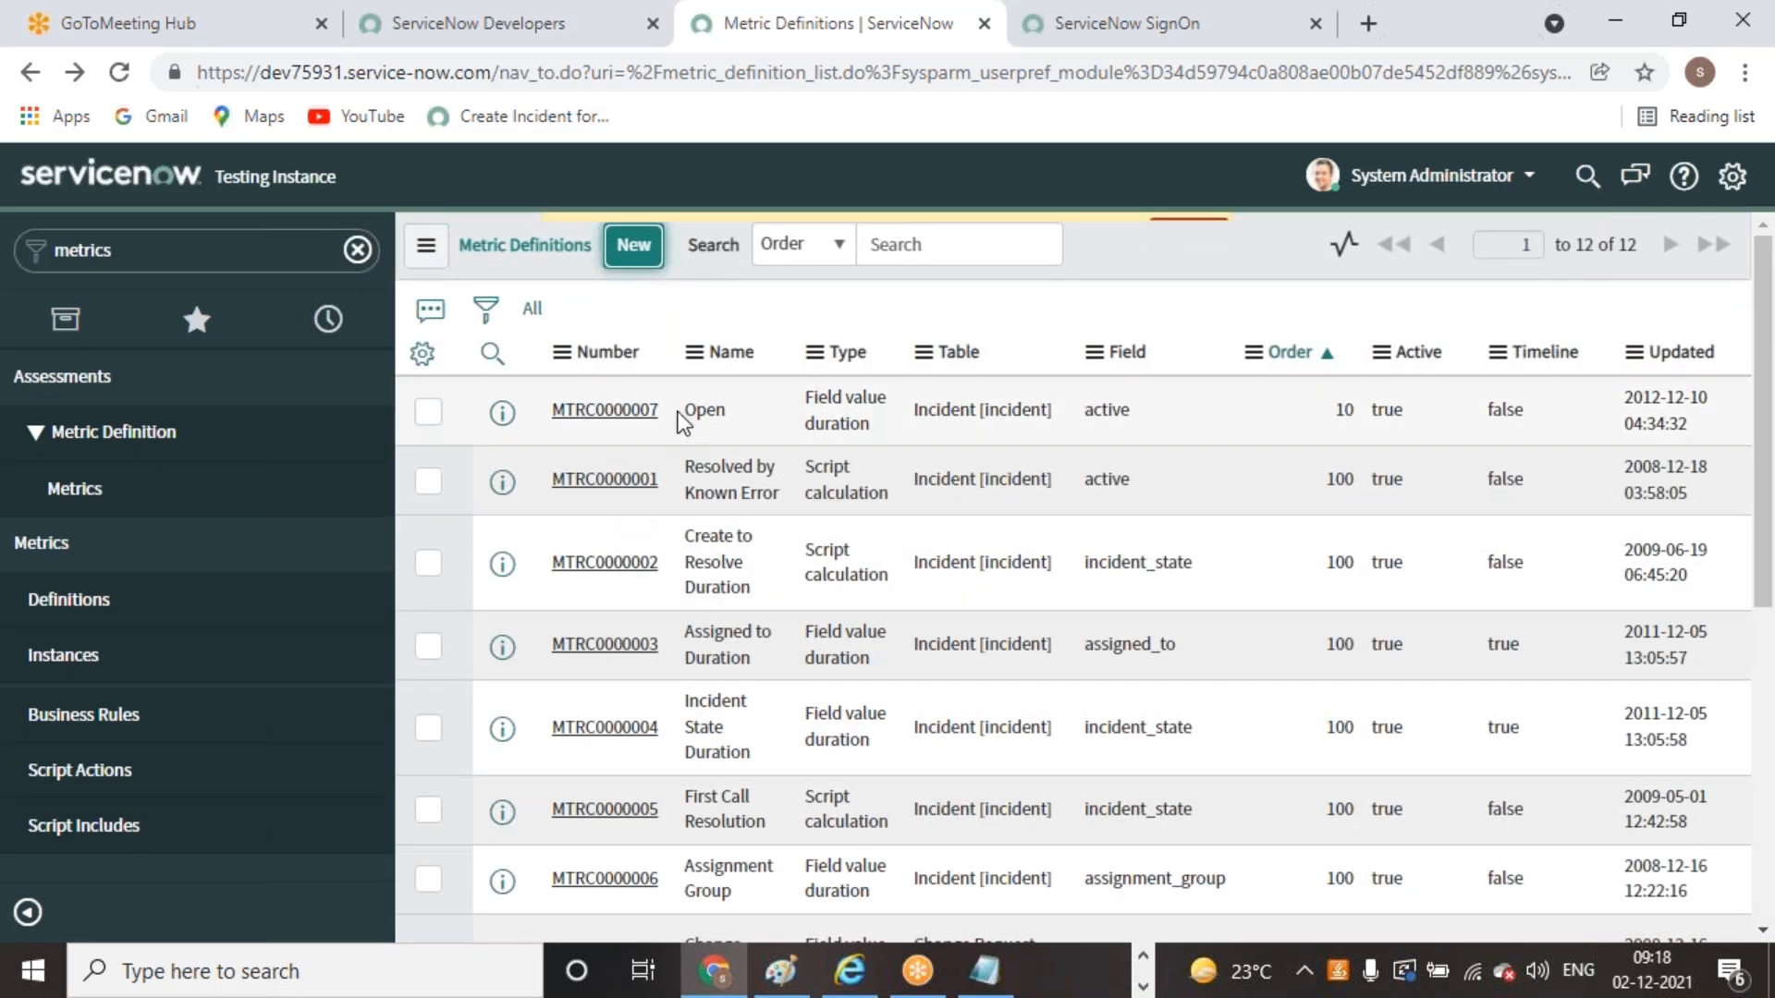
pyautogui.scroll(-2, 679, 412)
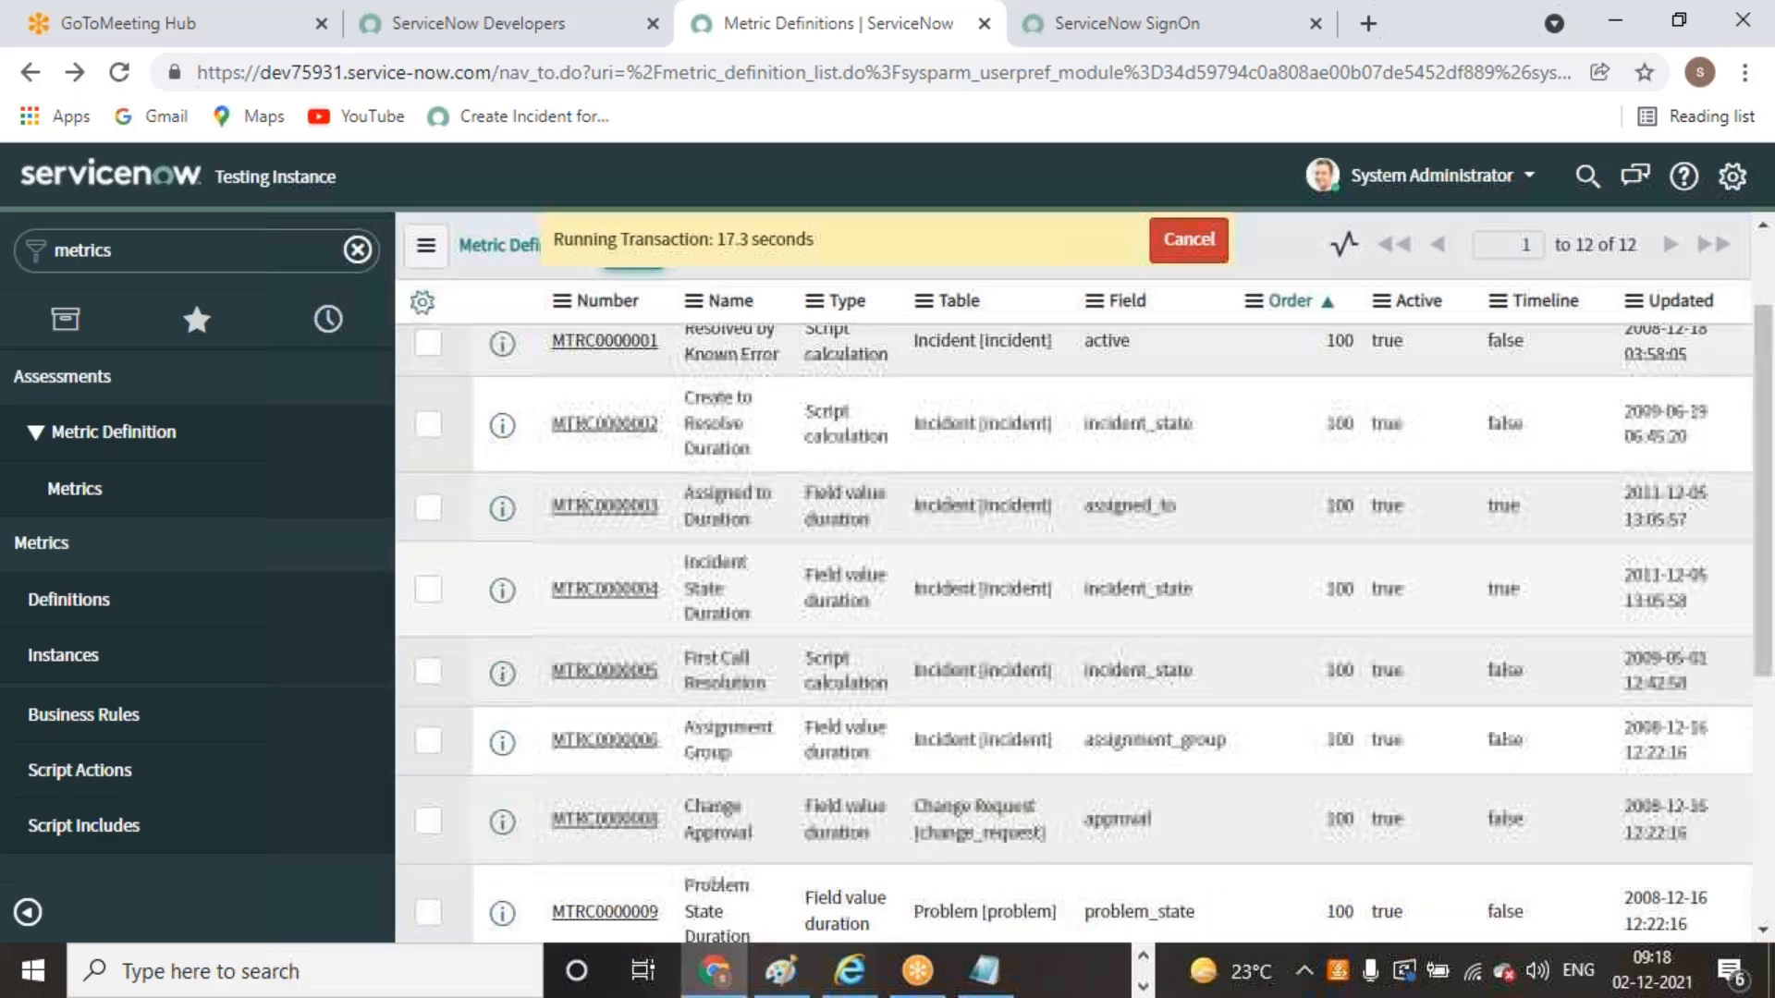
pyautogui.scroll(-2, 729, 733)
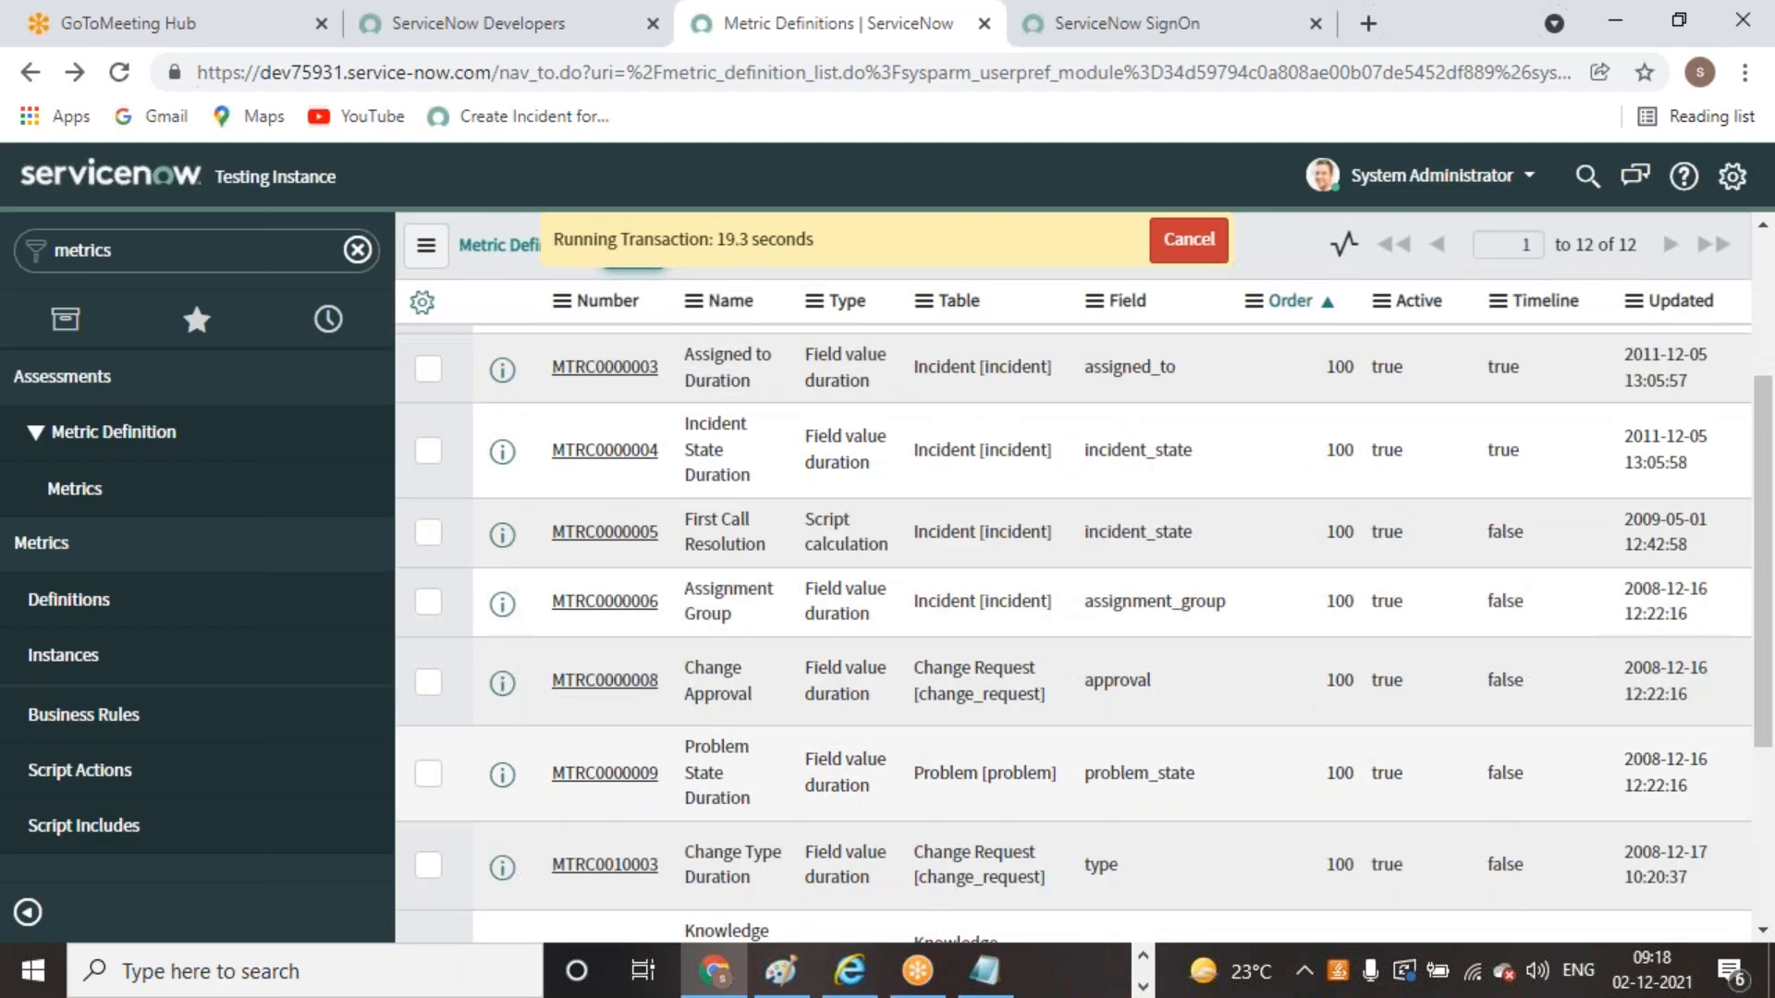
pyautogui.scroll(-2, 730, 730)
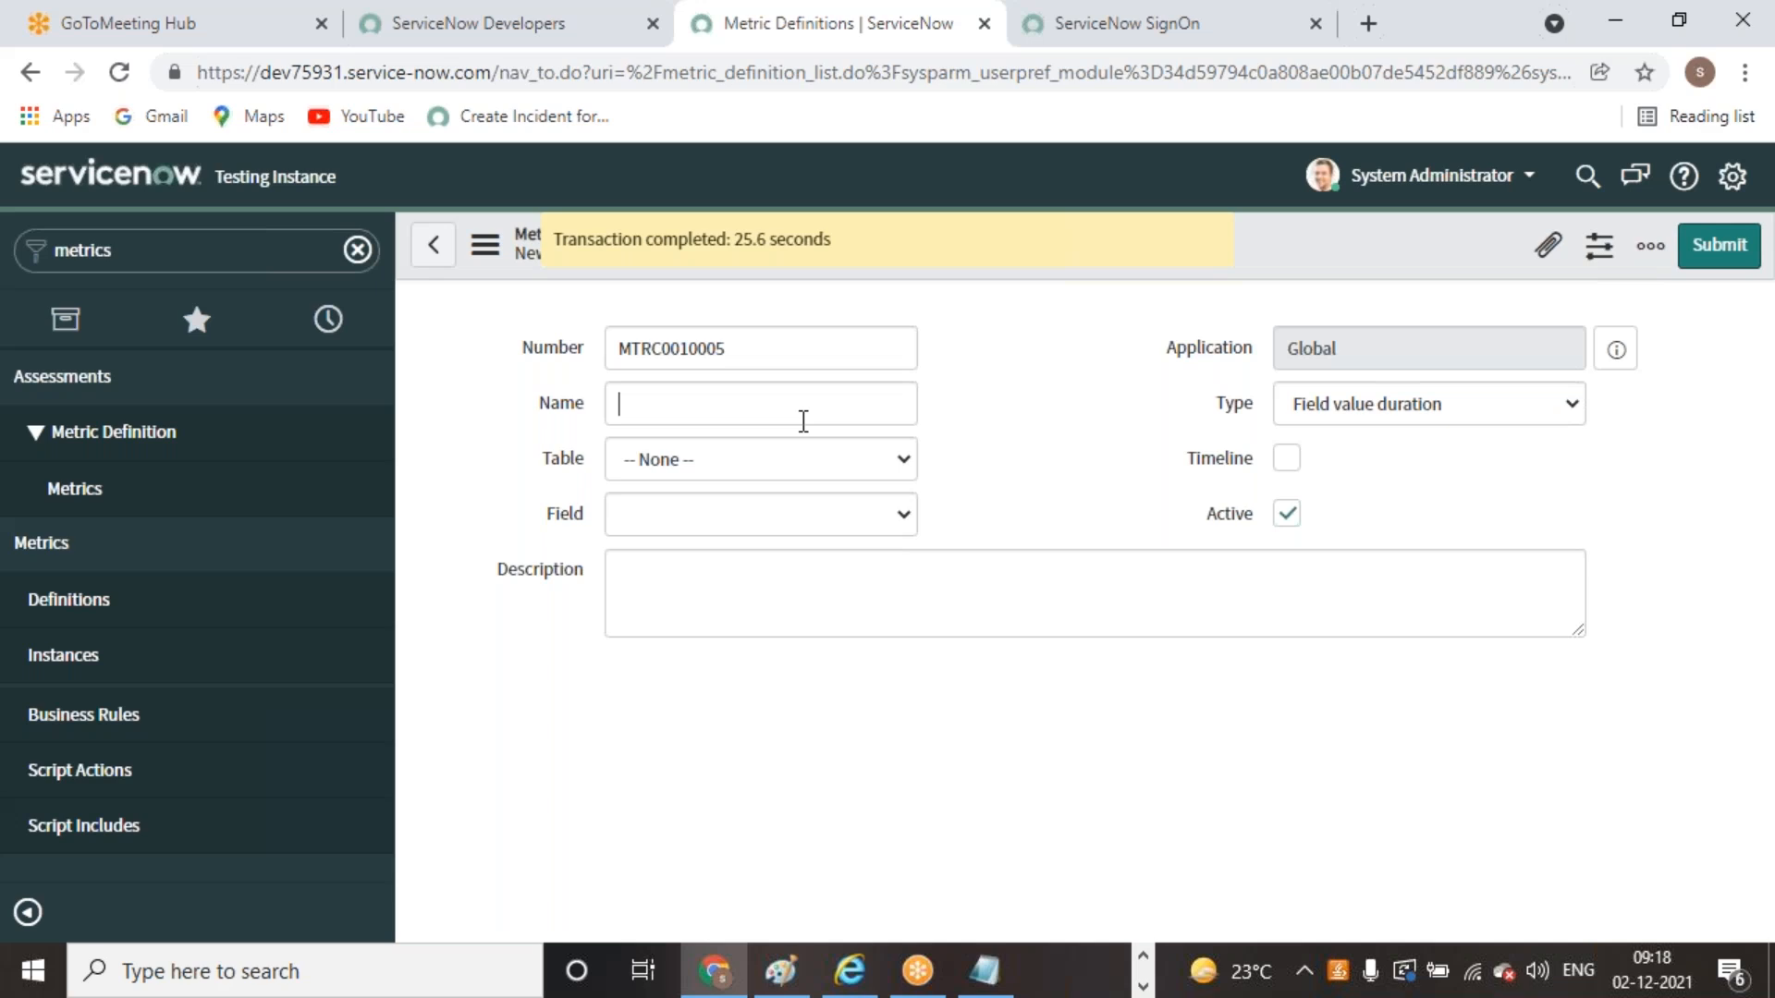
pyautogui.write('Category Duration')
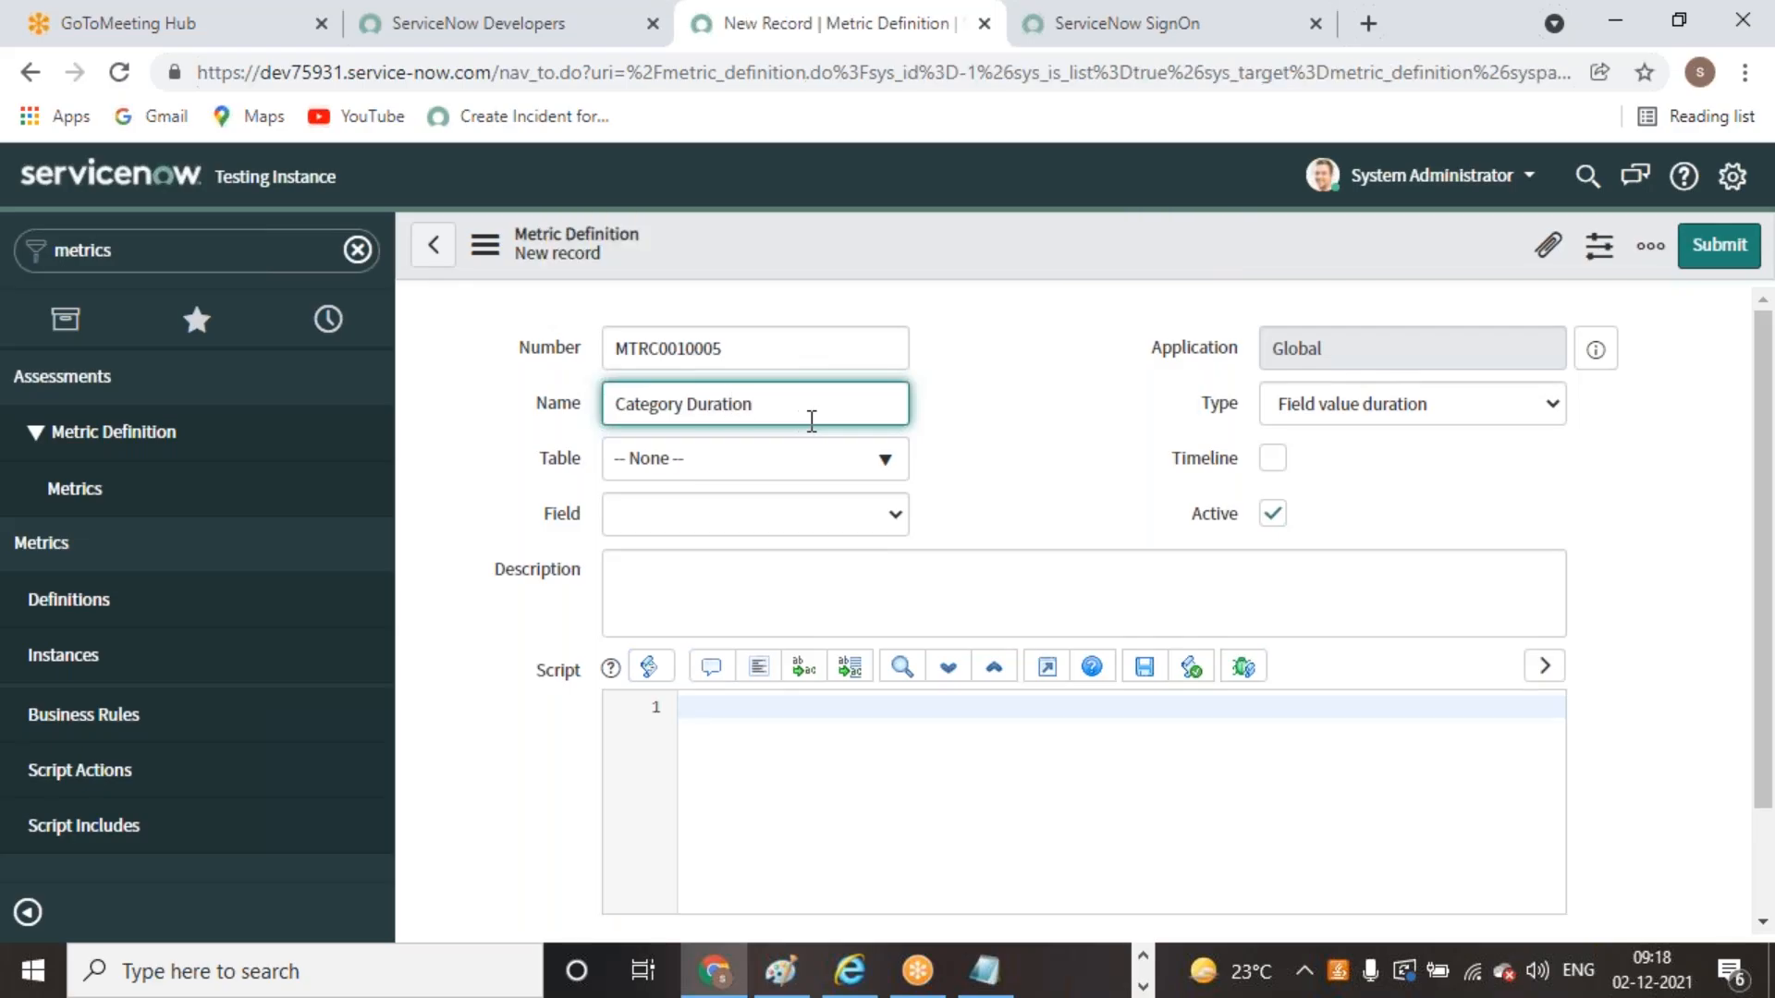
pyautogui.click(966, 470)
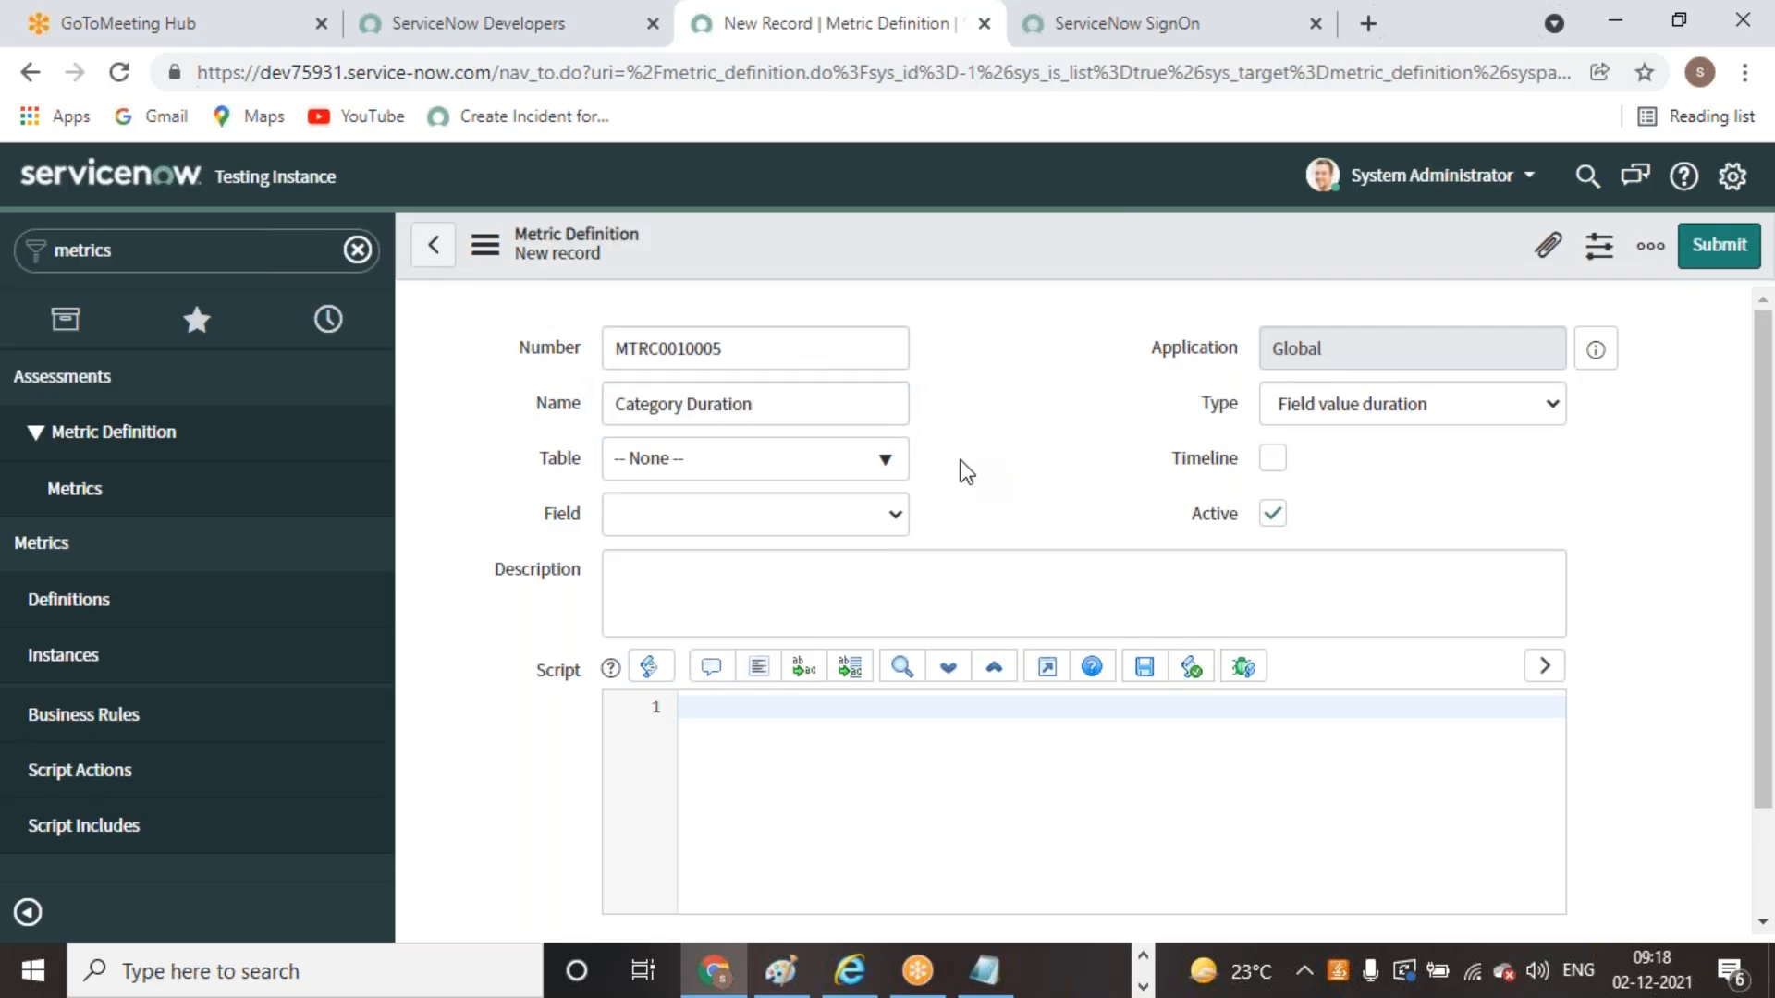
# Set the metric definition's table to Incident [incident] and its field to Category
pyautogui.click(885, 458)
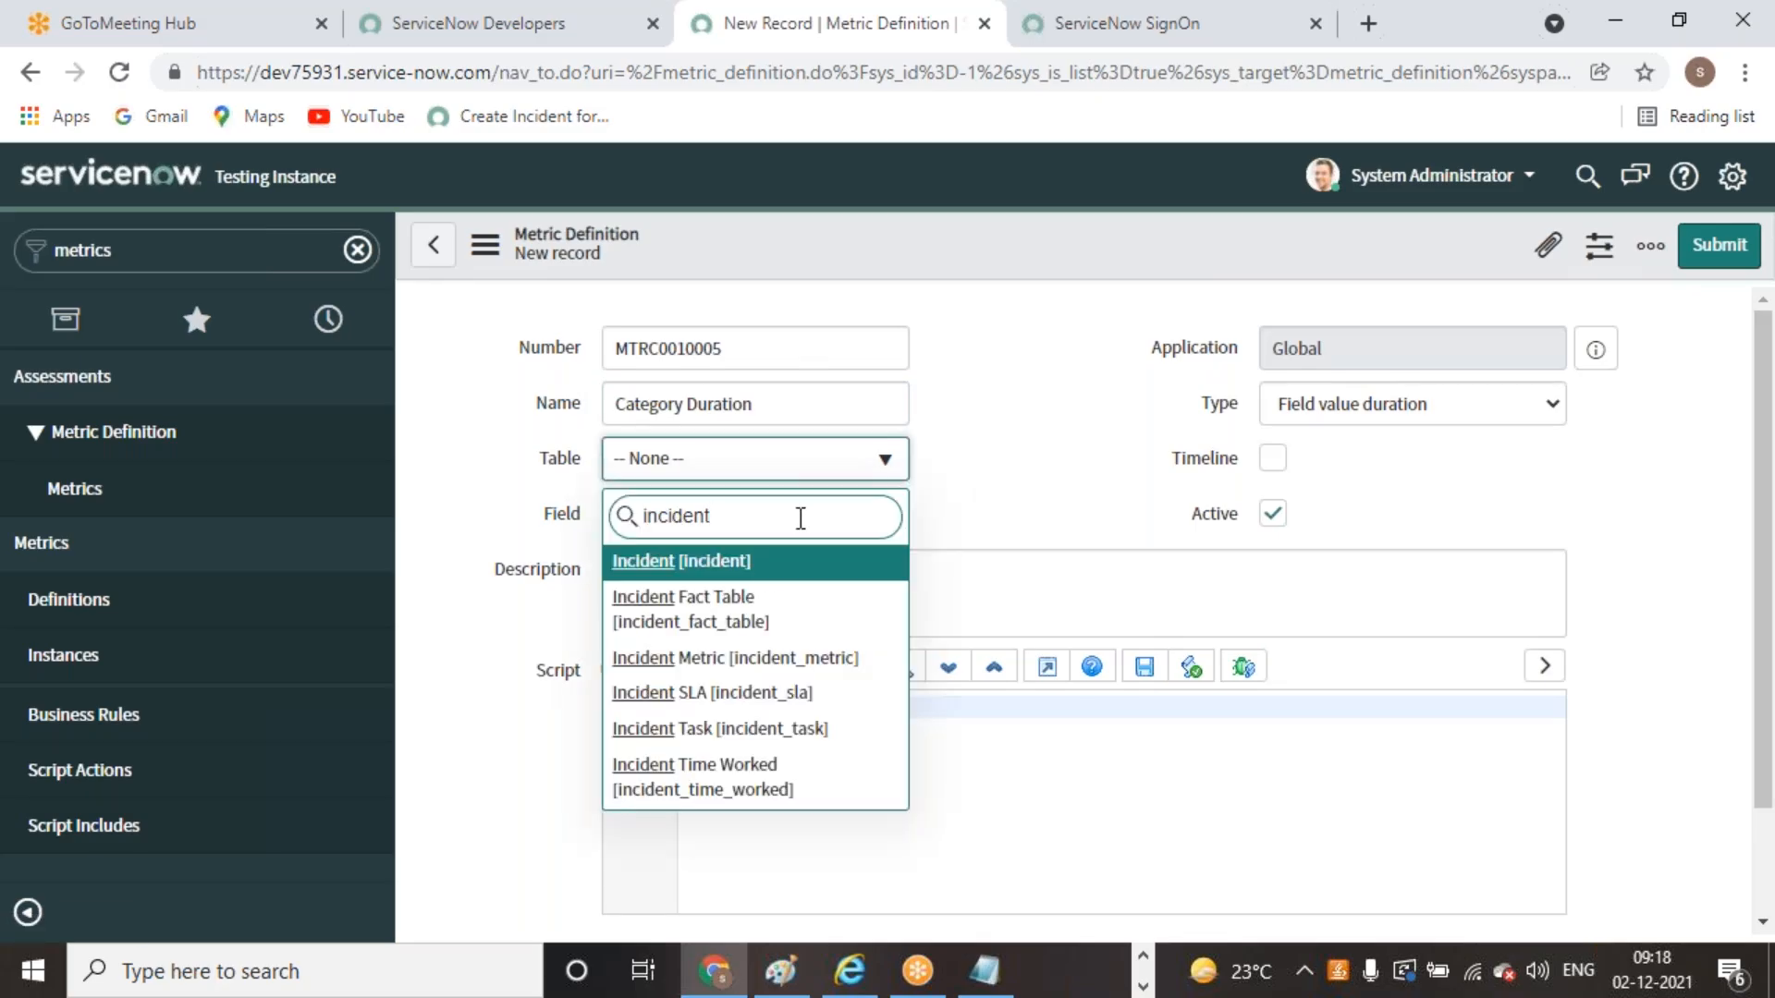
pyautogui.click(709, 564)
pyautogui.click(895, 515)
pyautogui.scroll(-1, 845, 458)
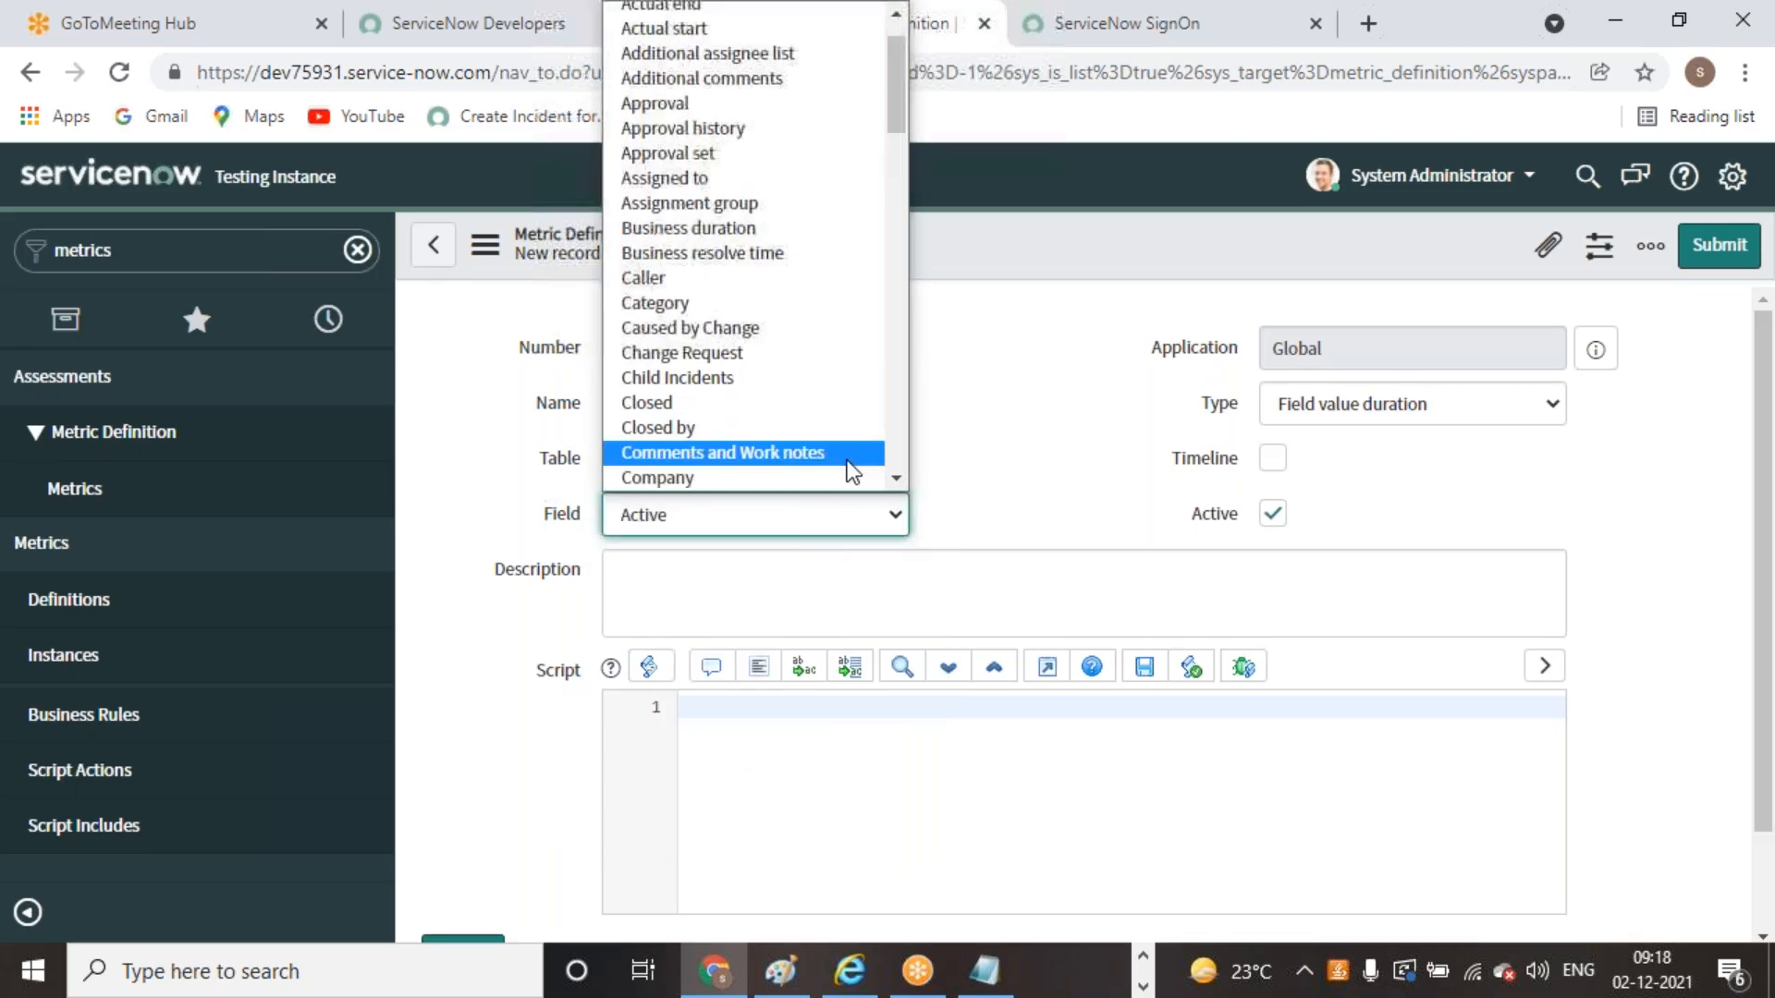
pyautogui.scroll(-3, 741, 469)
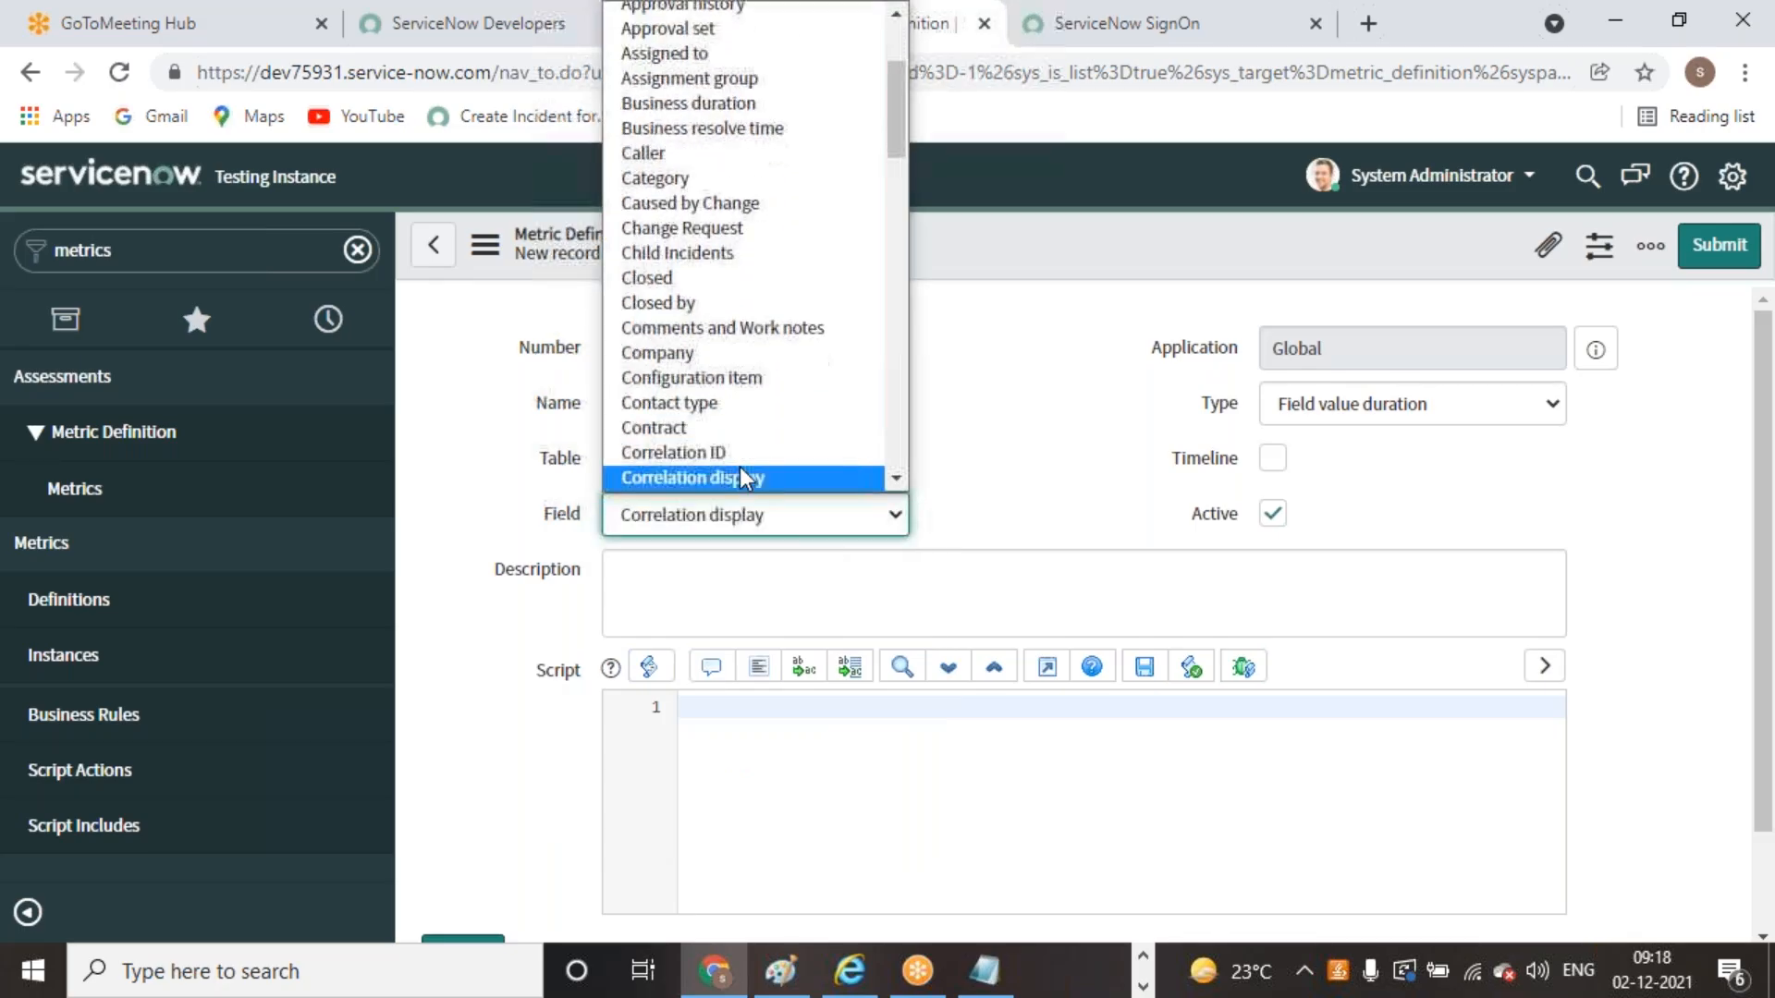
pyautogui.press('Down')
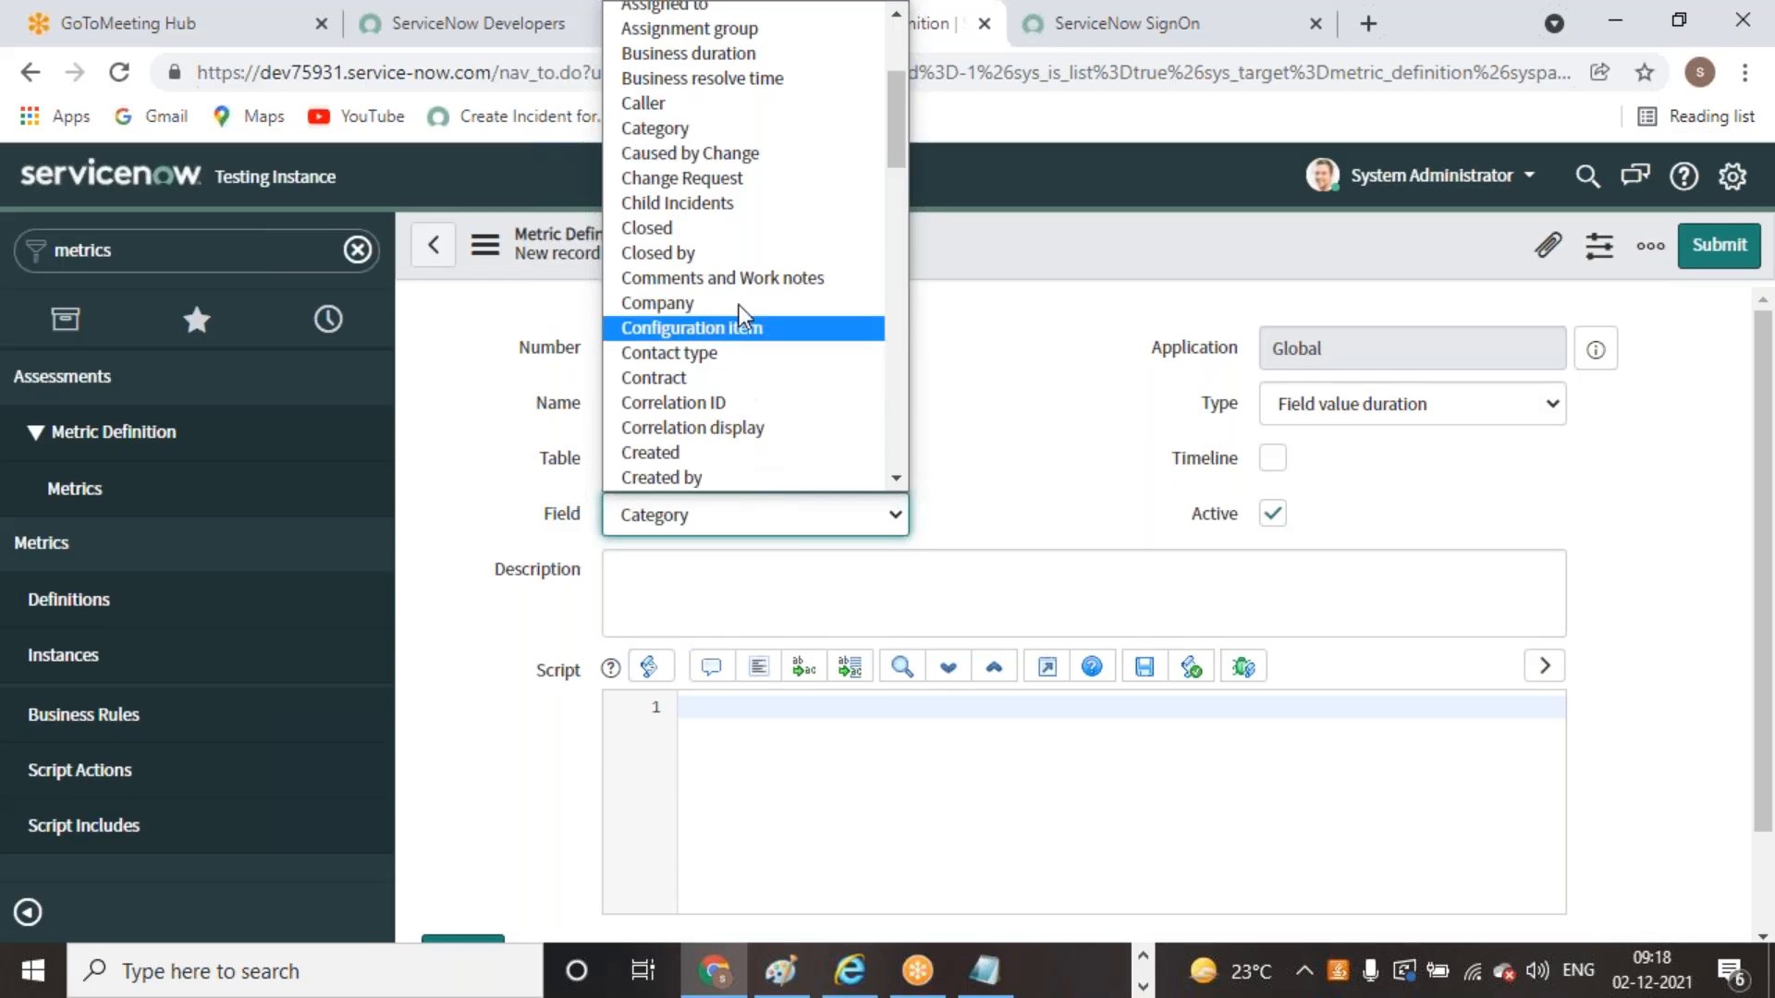
pyautogui.click(617, 130)
# Enable Timeline on the Category Duration metric definition and submit the record
pyautogui.click(1272, 458)
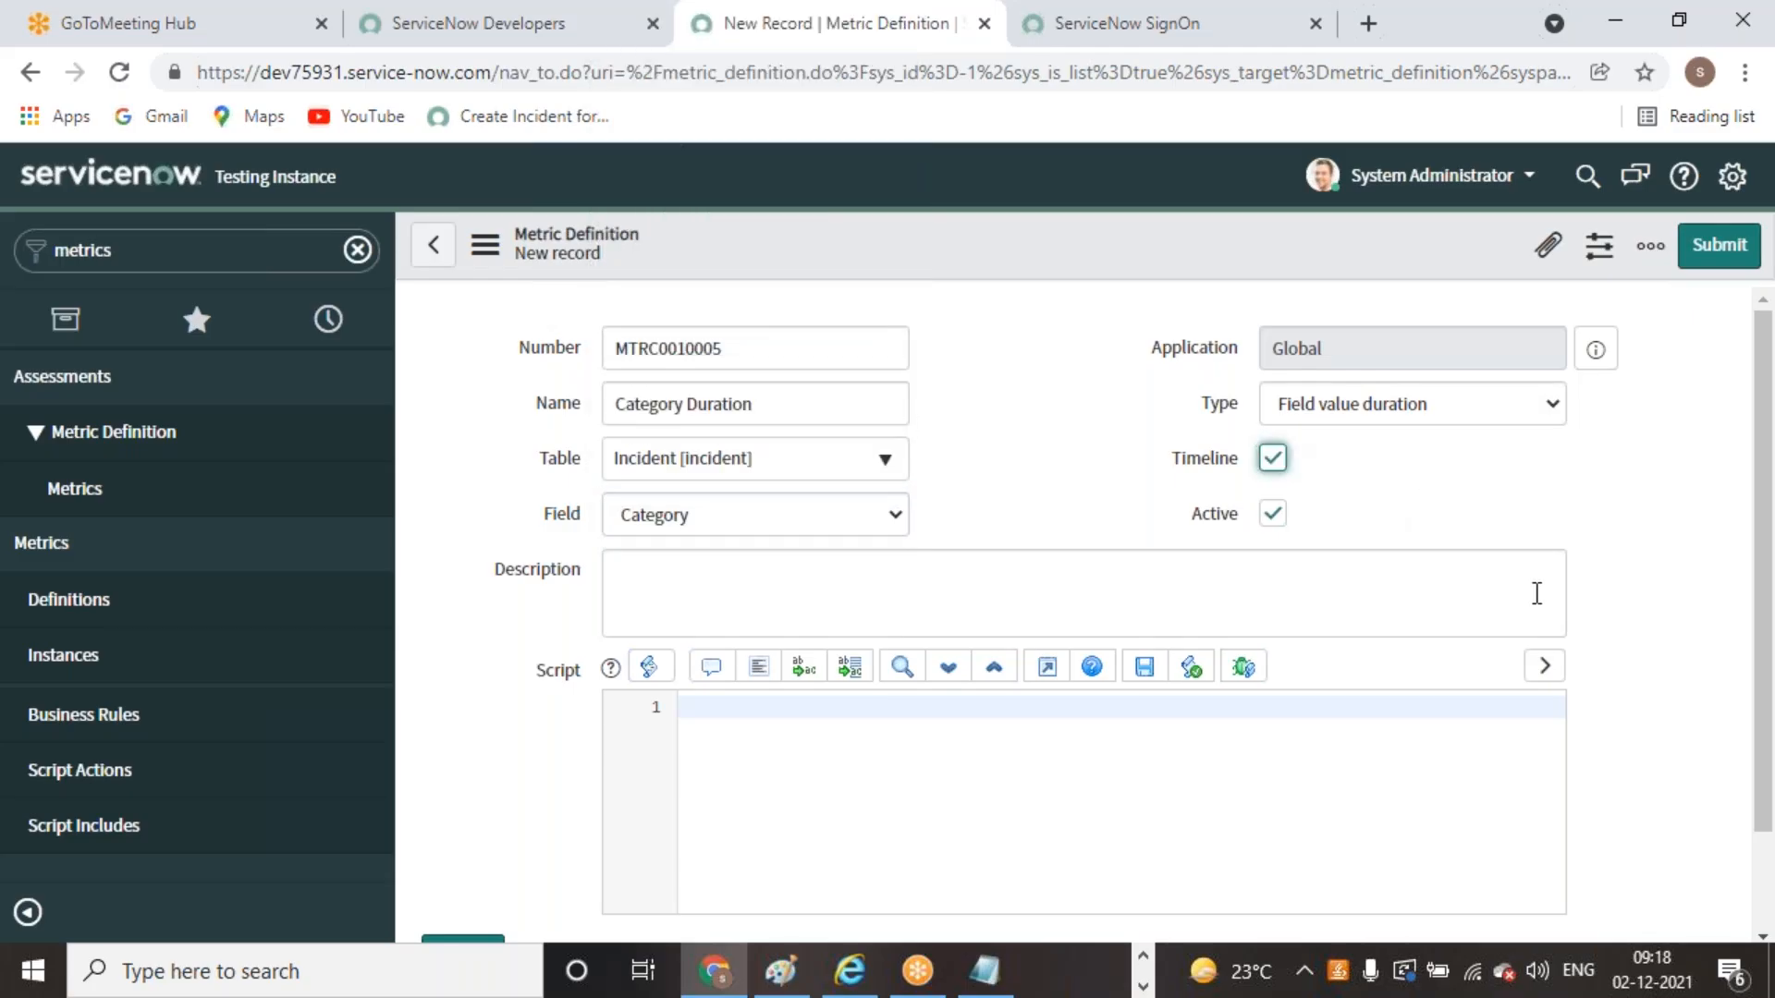
pyautogui.scroll(-1, 903, 601)
pyautogui.scroll(1, 923, 811)
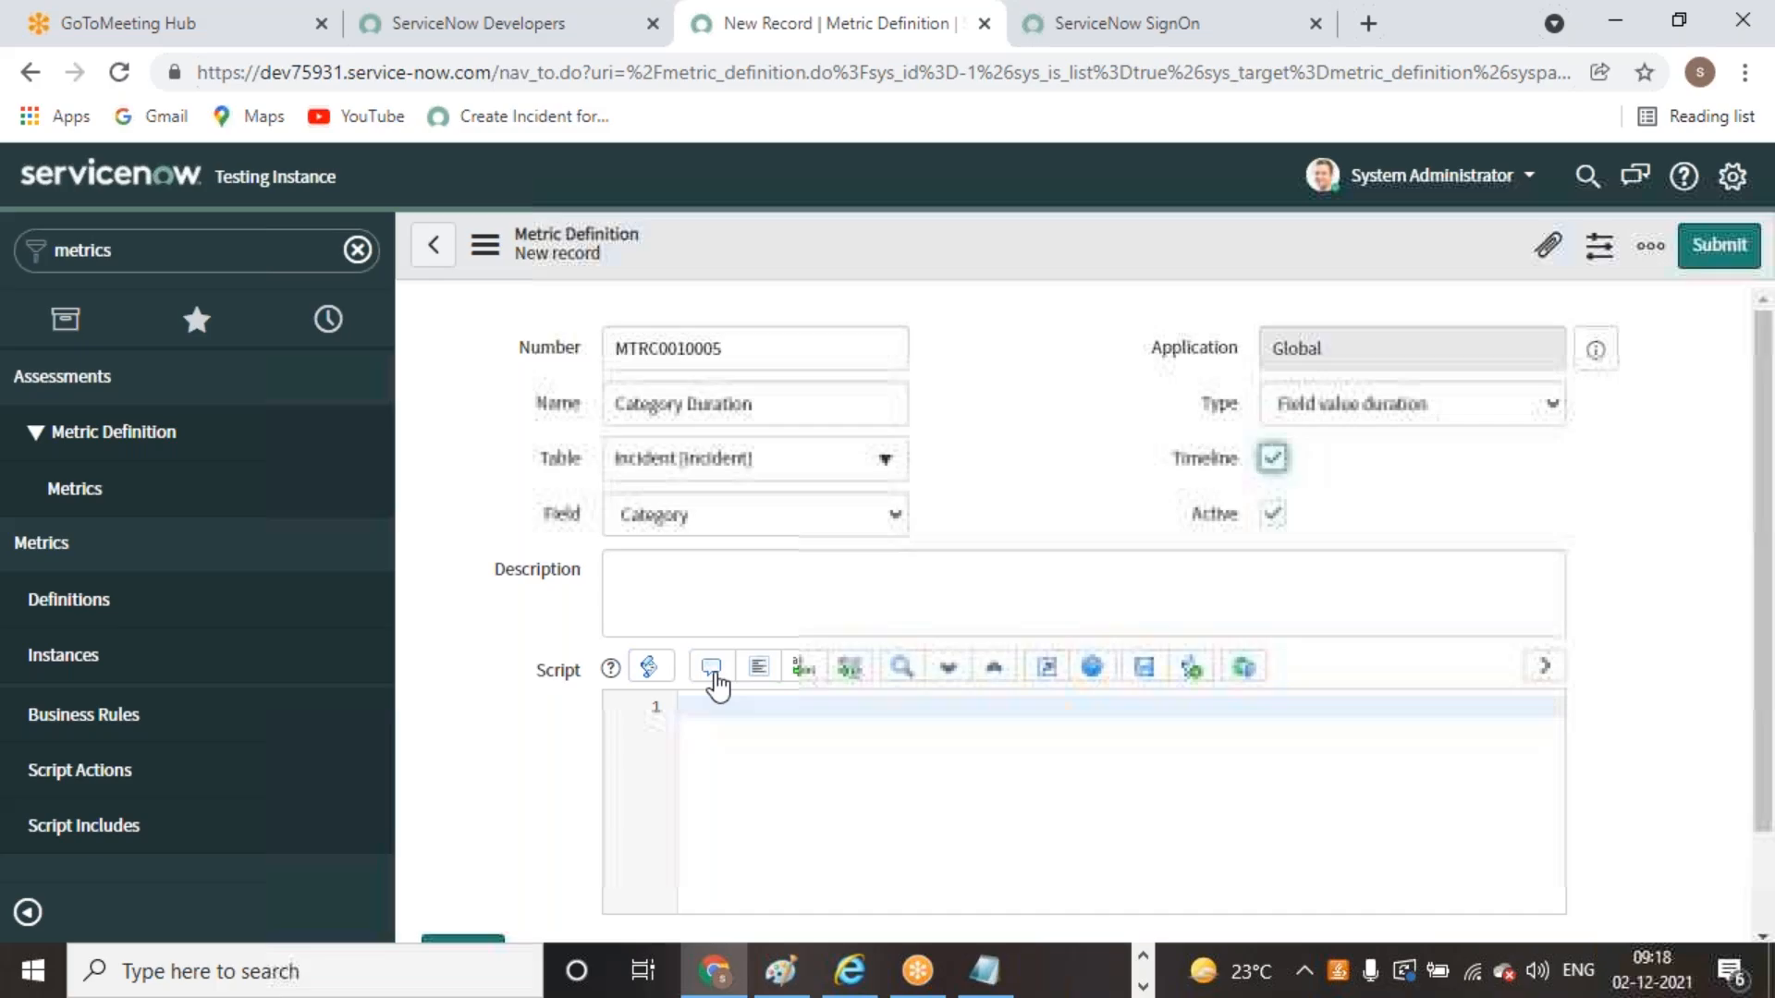
pyautogui.scroll(-1, 1454, 848)
pyautogui.scroll(1, 1291, 796)
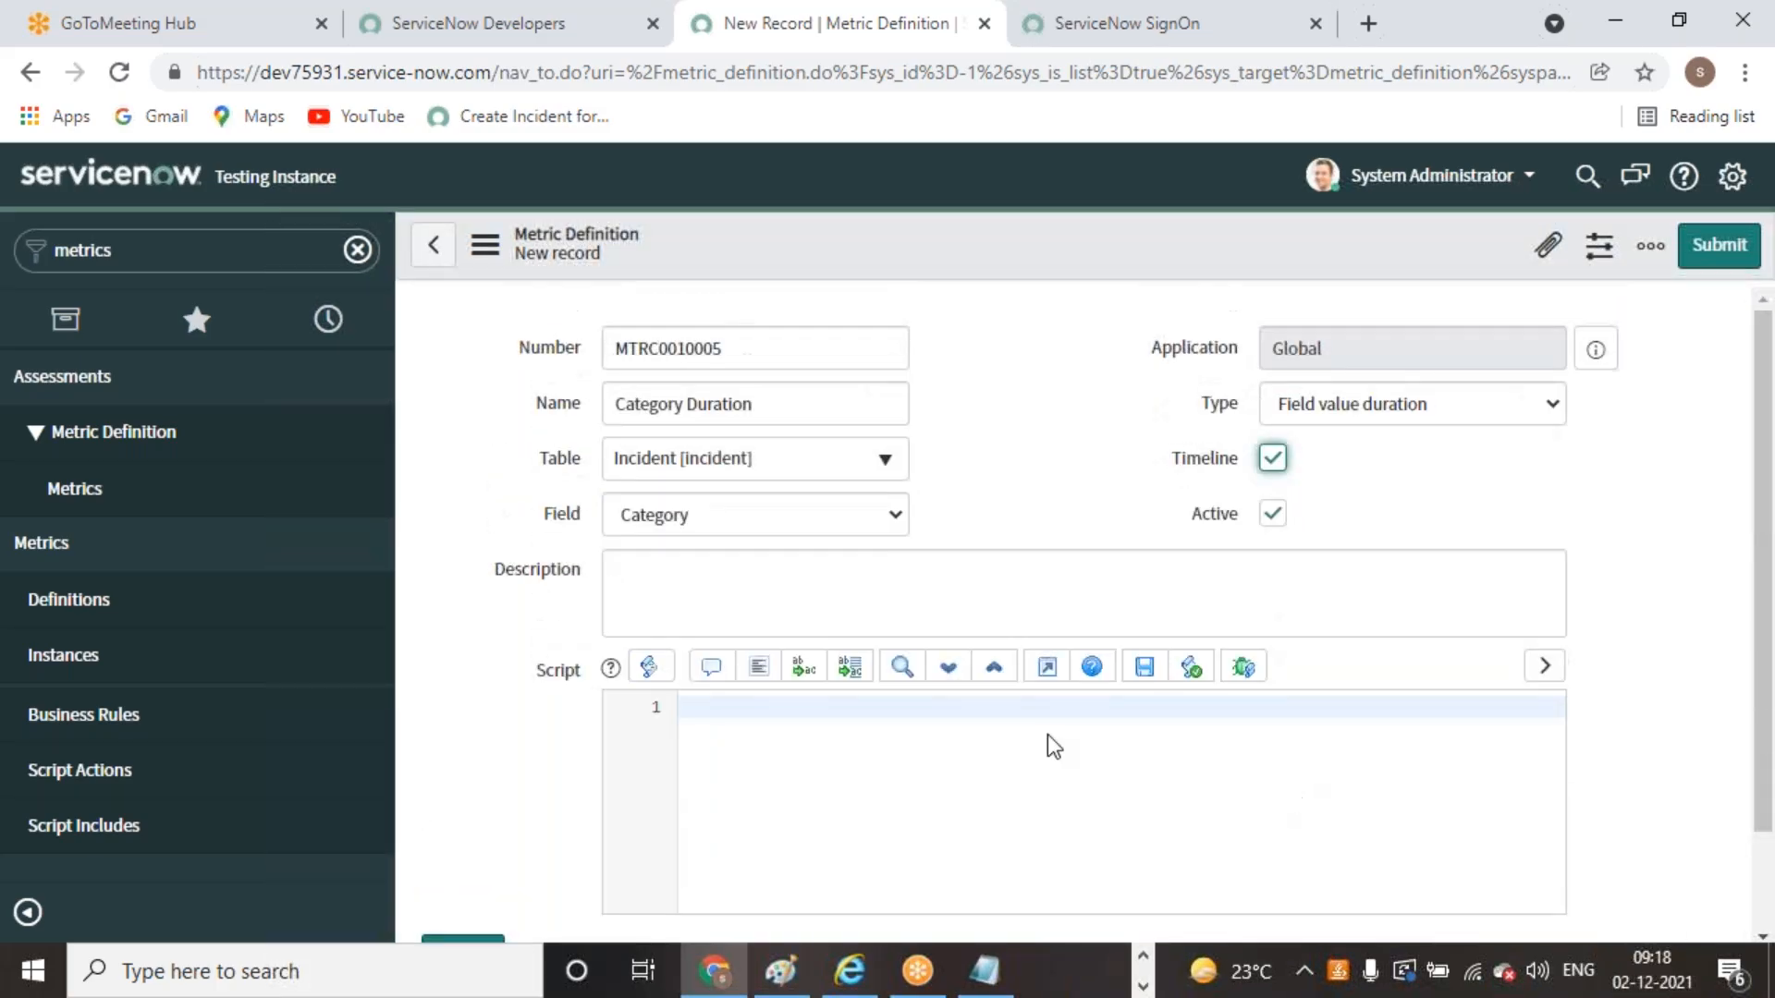
pyautogui.scroll(-1, 1098, 662)
pyautogui.scroll(1, 939, 590)
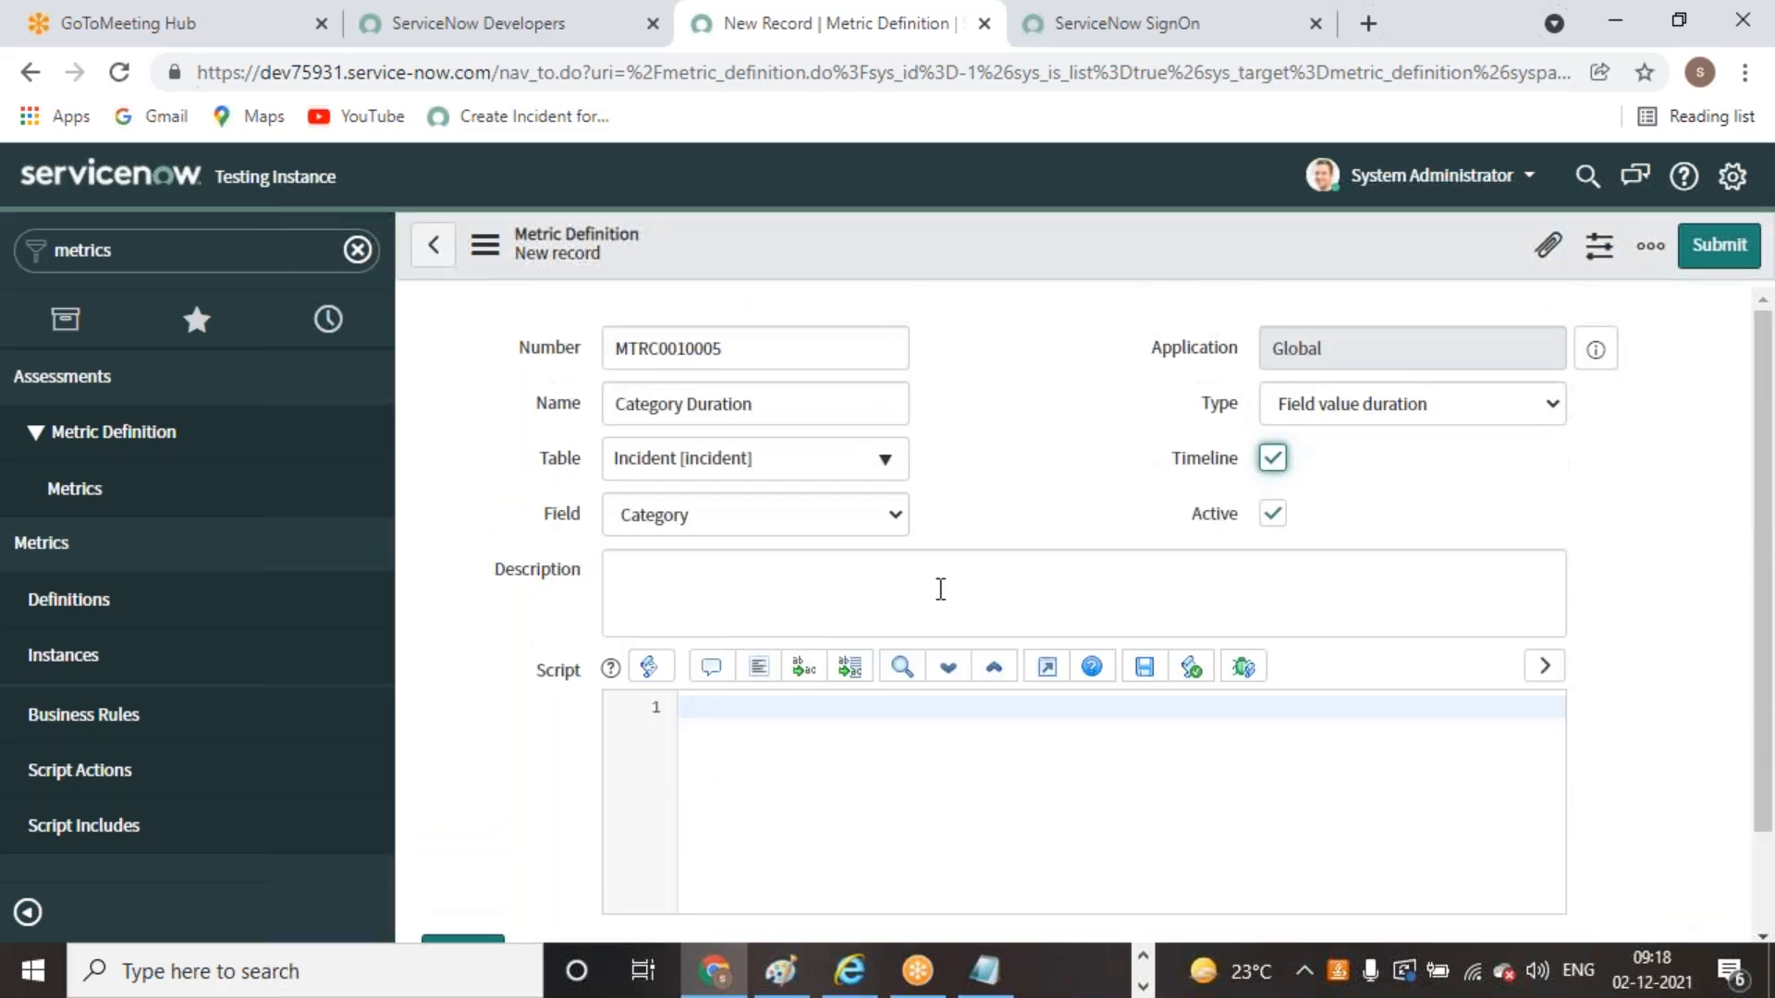
pyautogui.click(1719, 245)
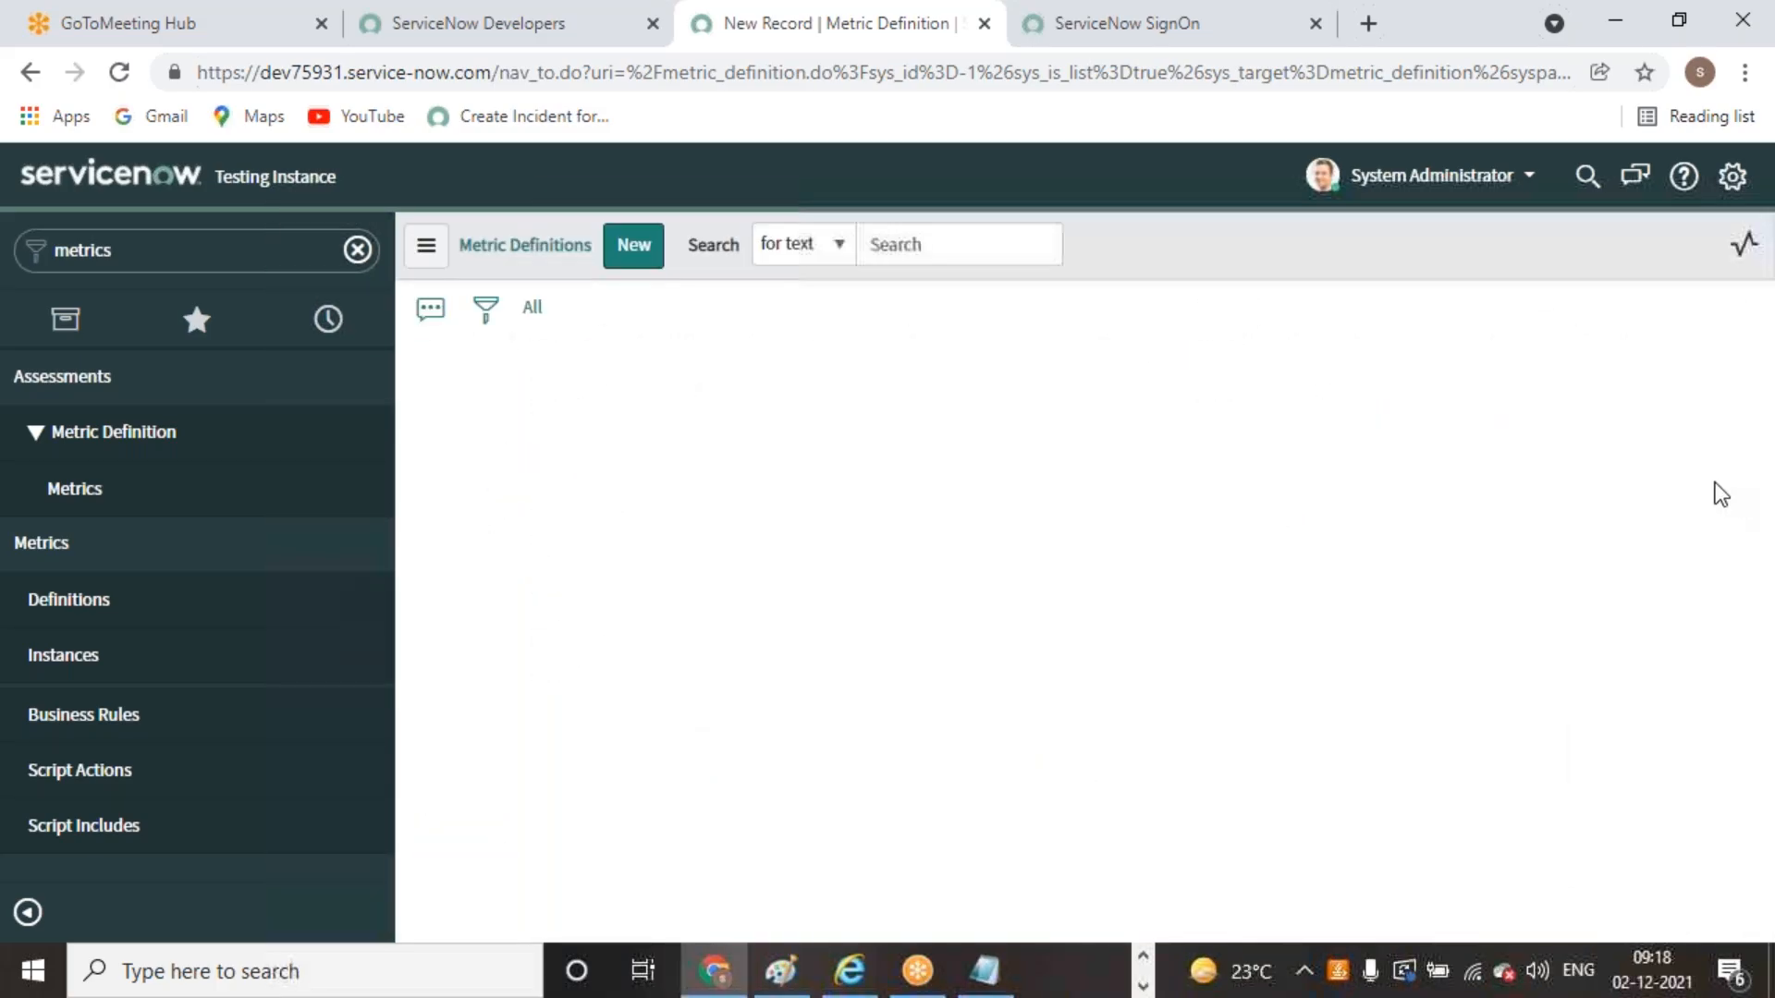
# Find the incident modules in the navigator and open a form for a new incident
pyautogui.doubleClick(118, 256)
pyautogui.write('In')
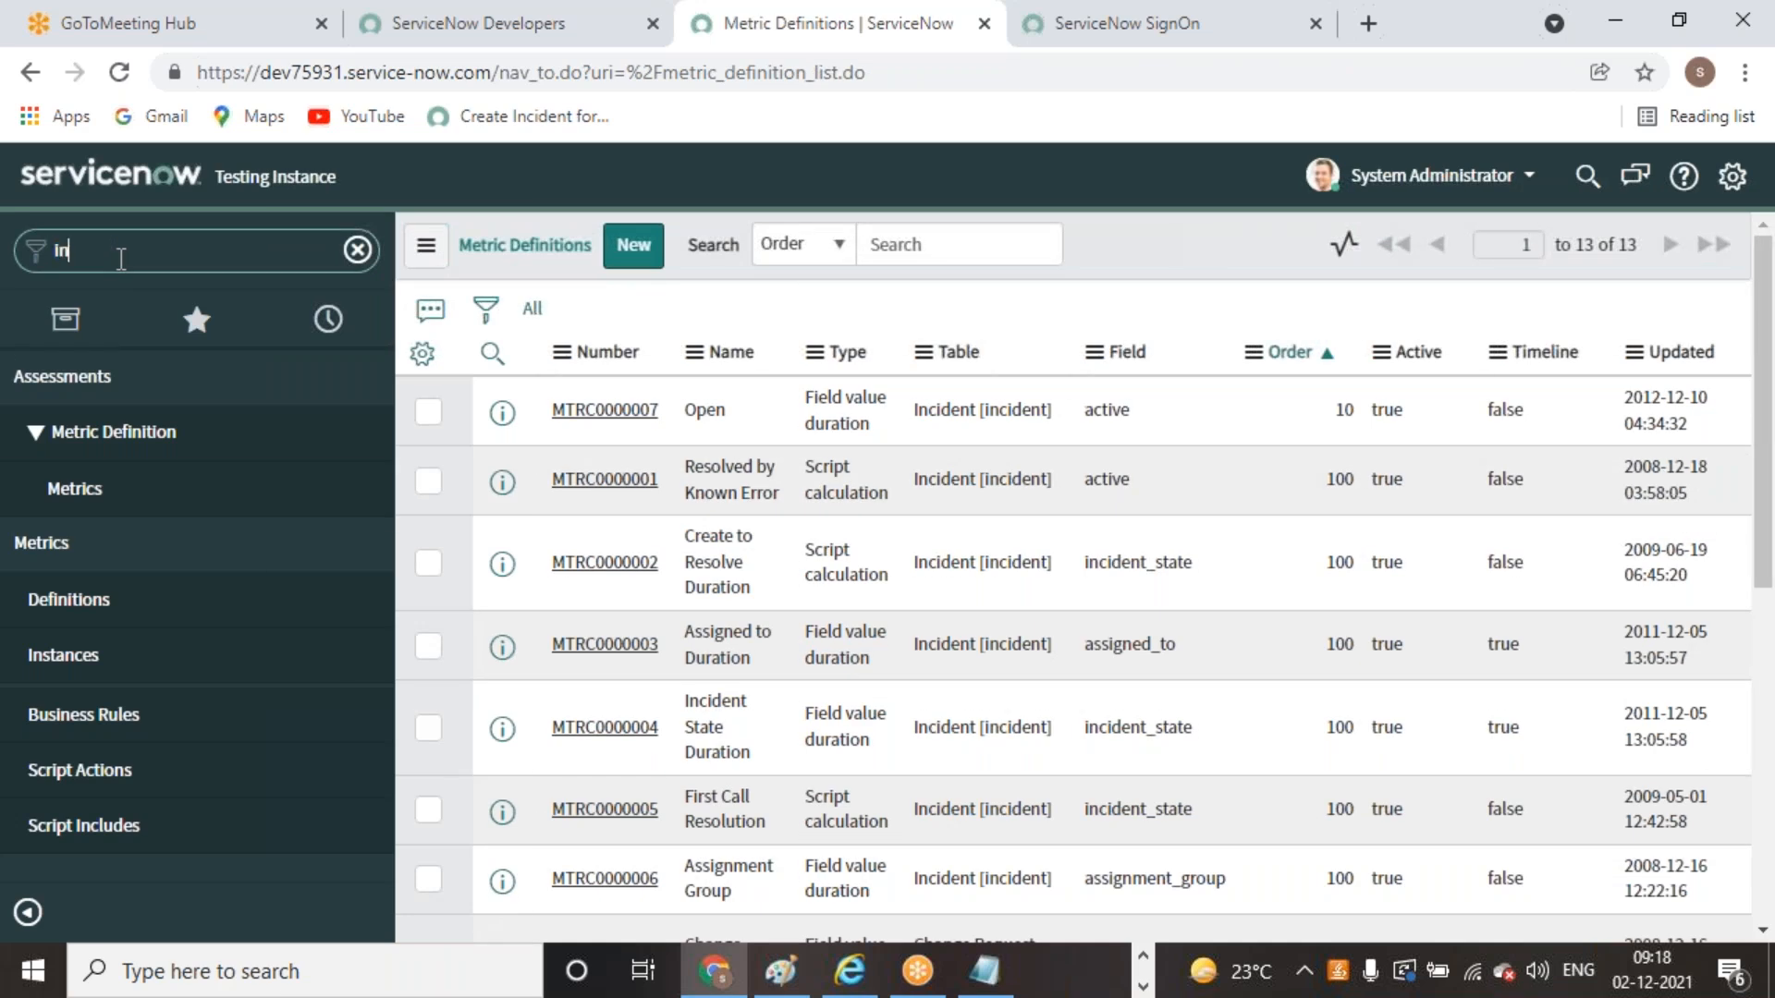
pyautogui.write('cident')
pyautogui.scroll(-2, 32, 700)
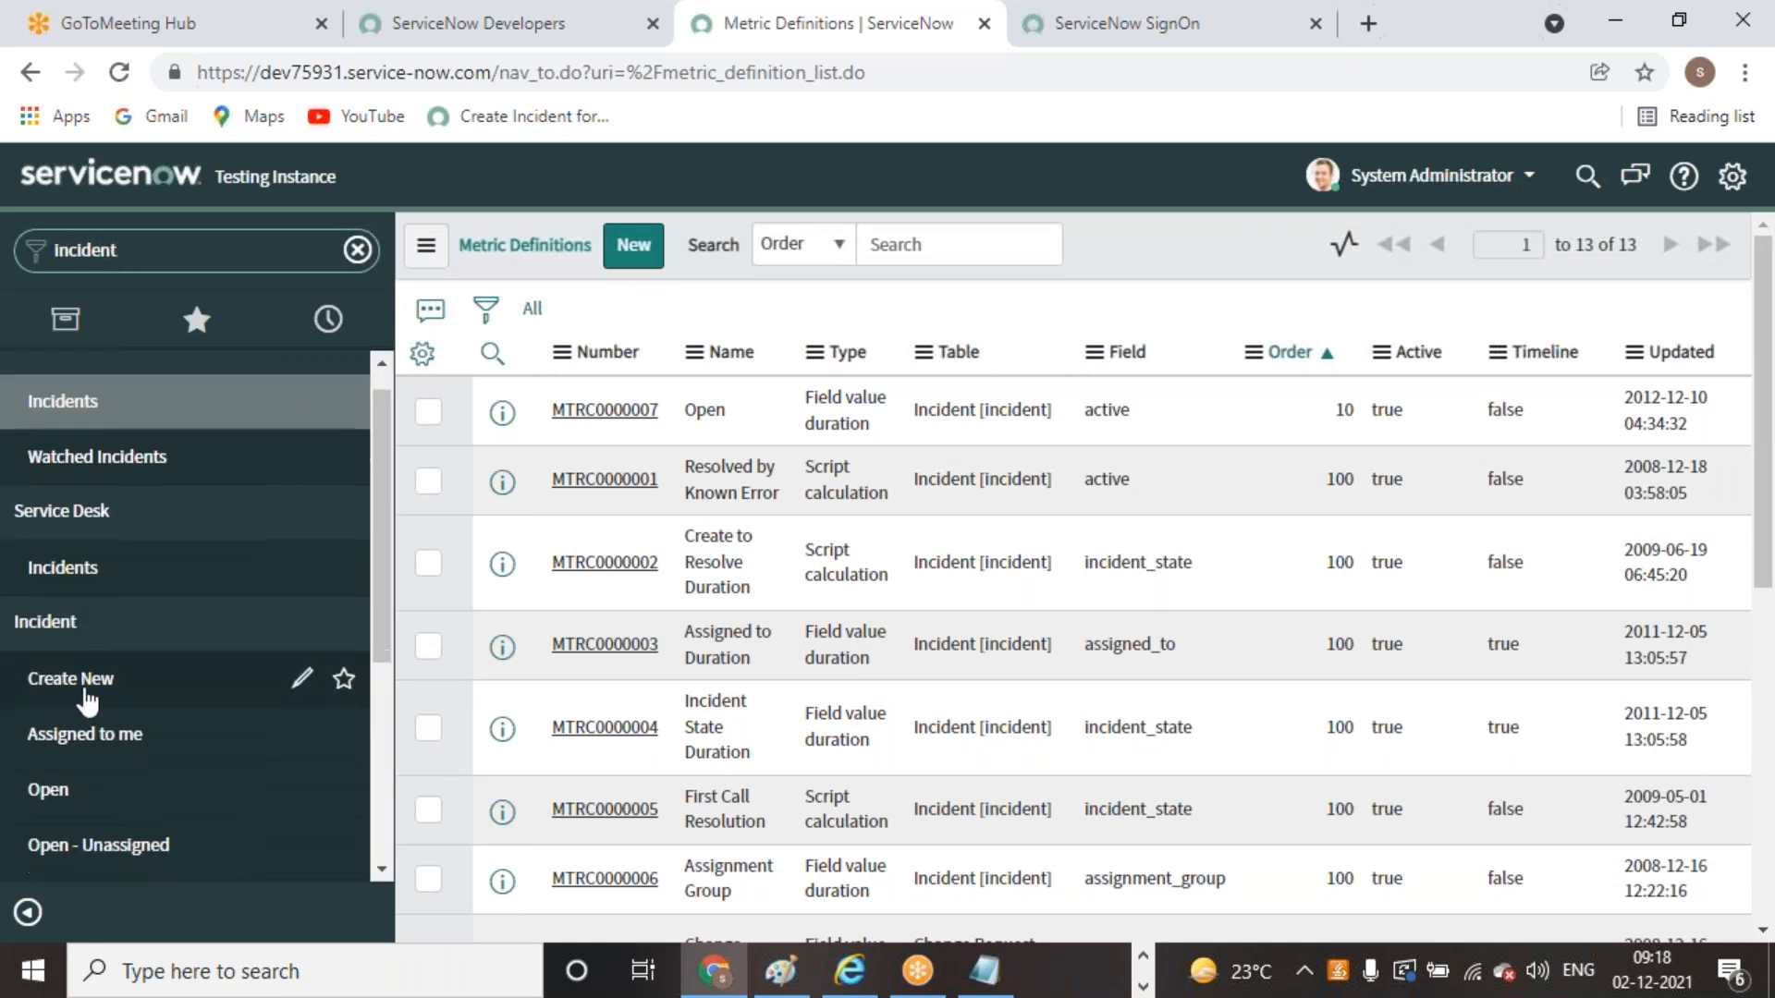
pyautogui.click(86, 588)
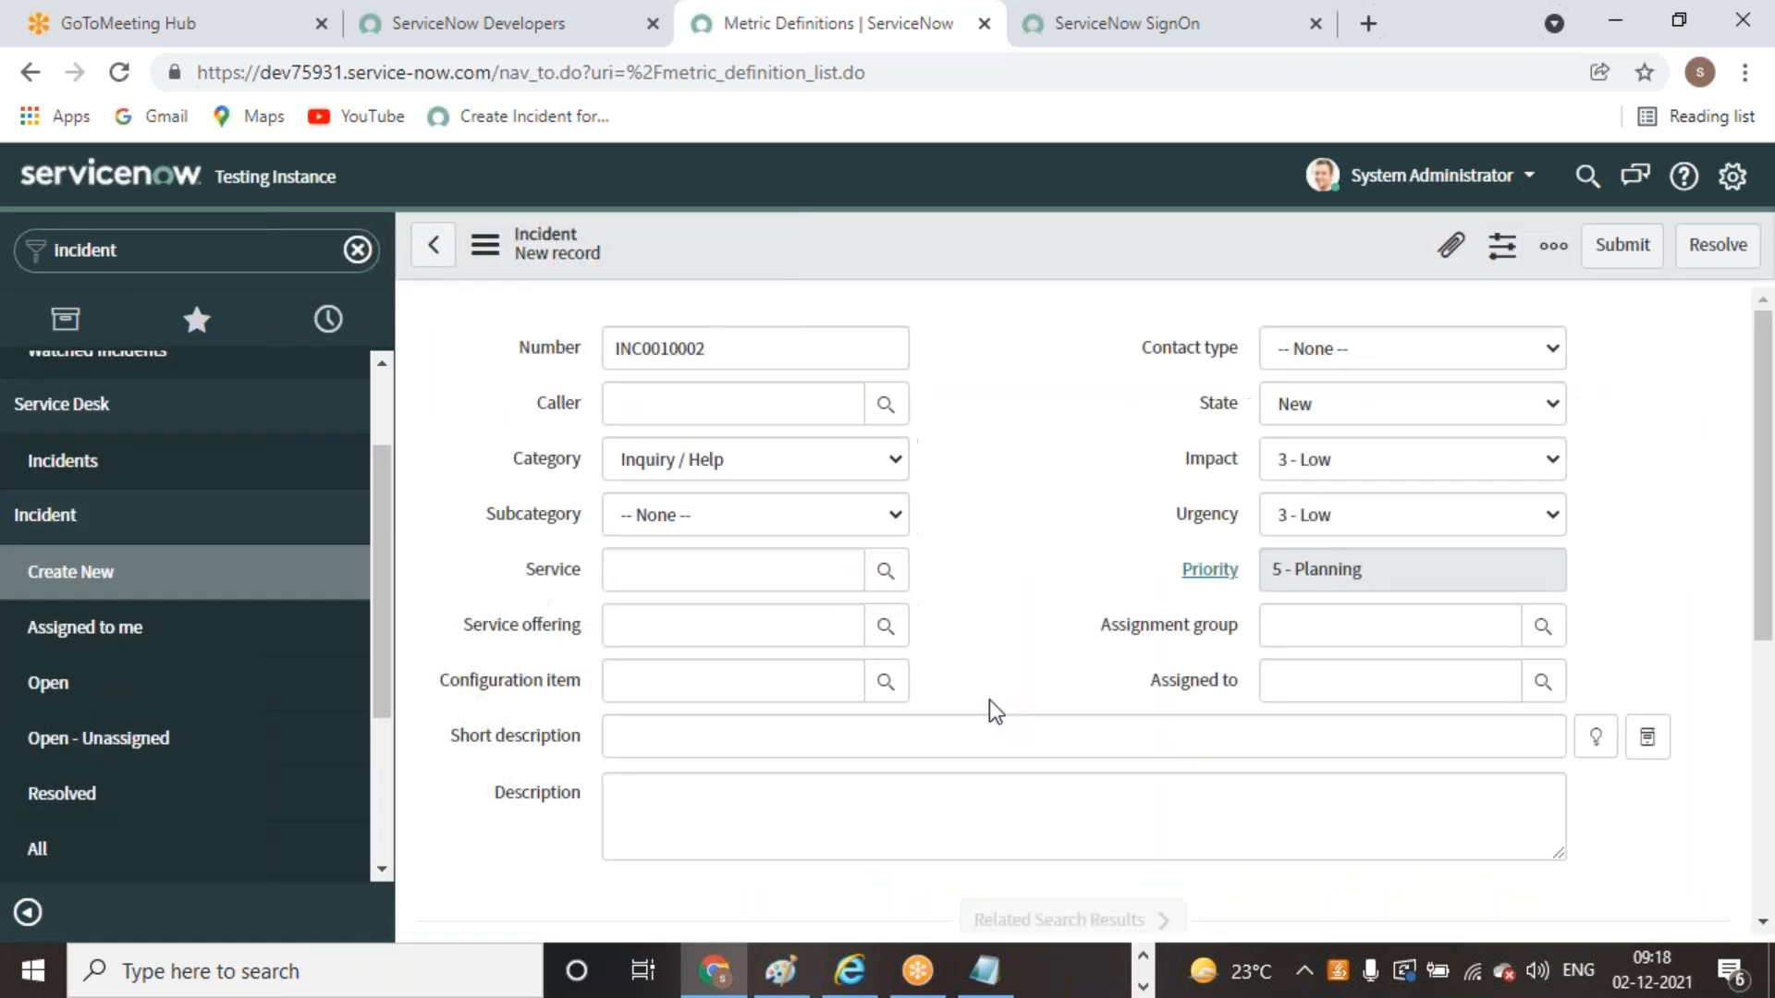
# Set the new incident's caller to Abraham Lincoln and its category to Software
pyautogui.click(884, 404)
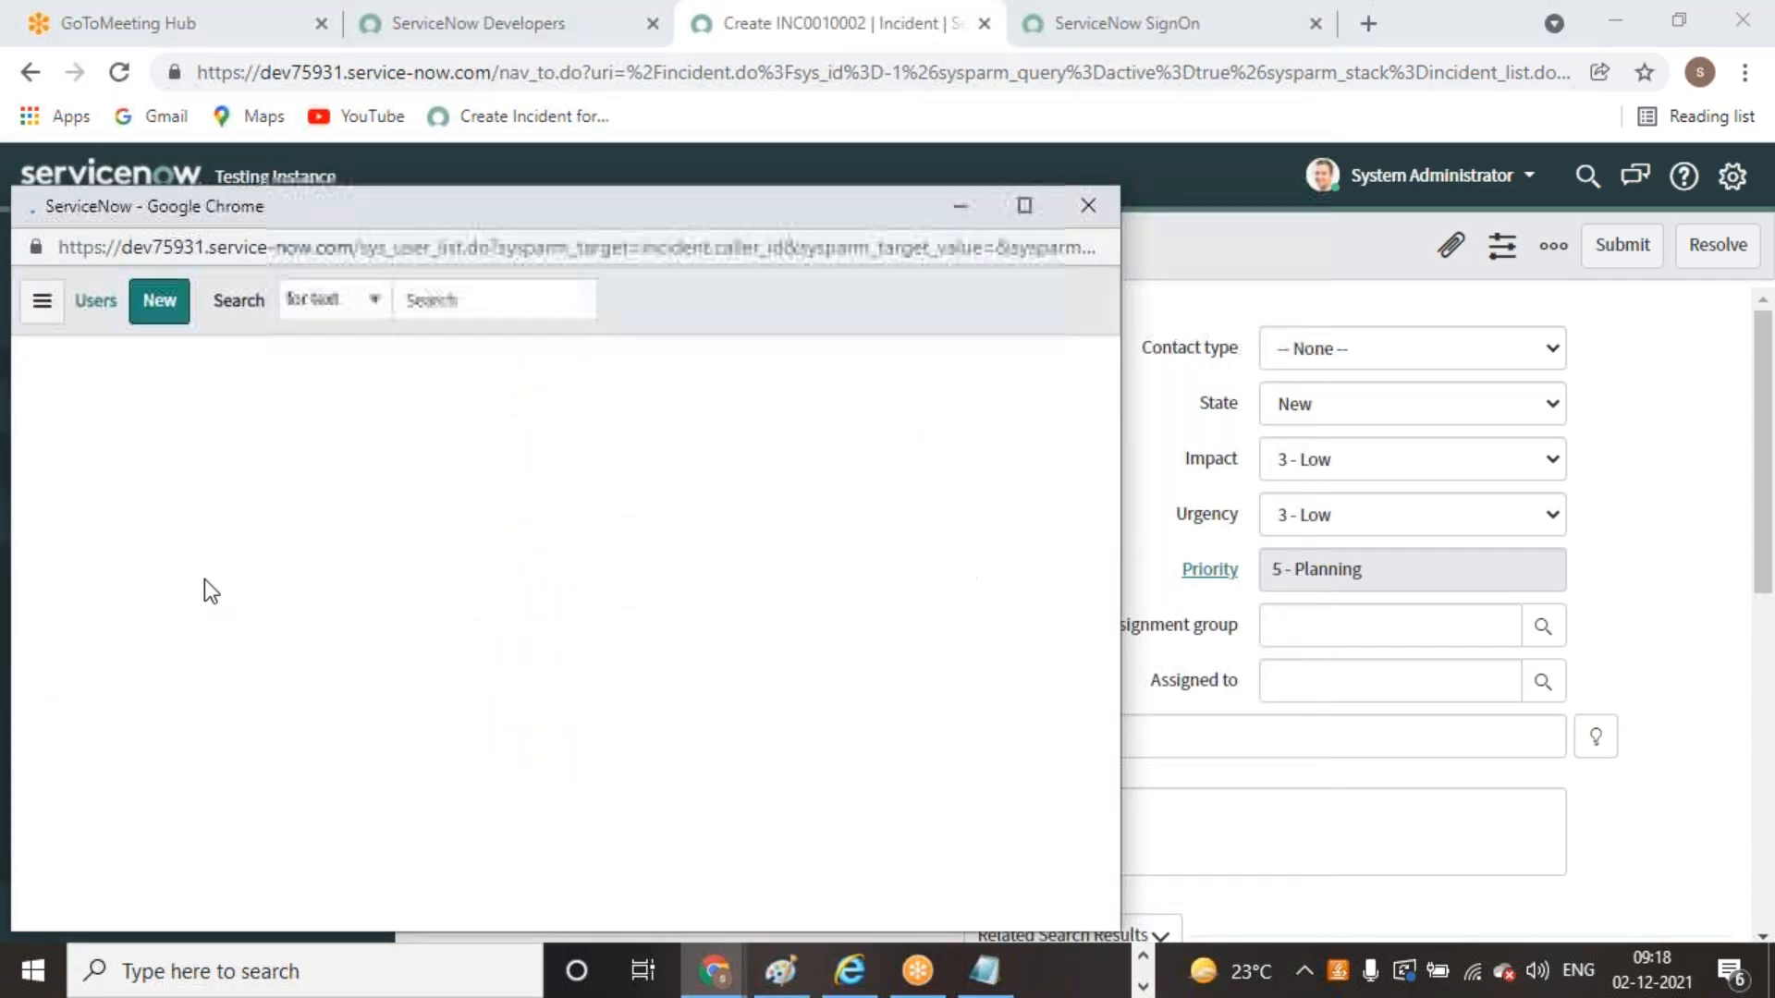
pyautogui.click(185, 508)
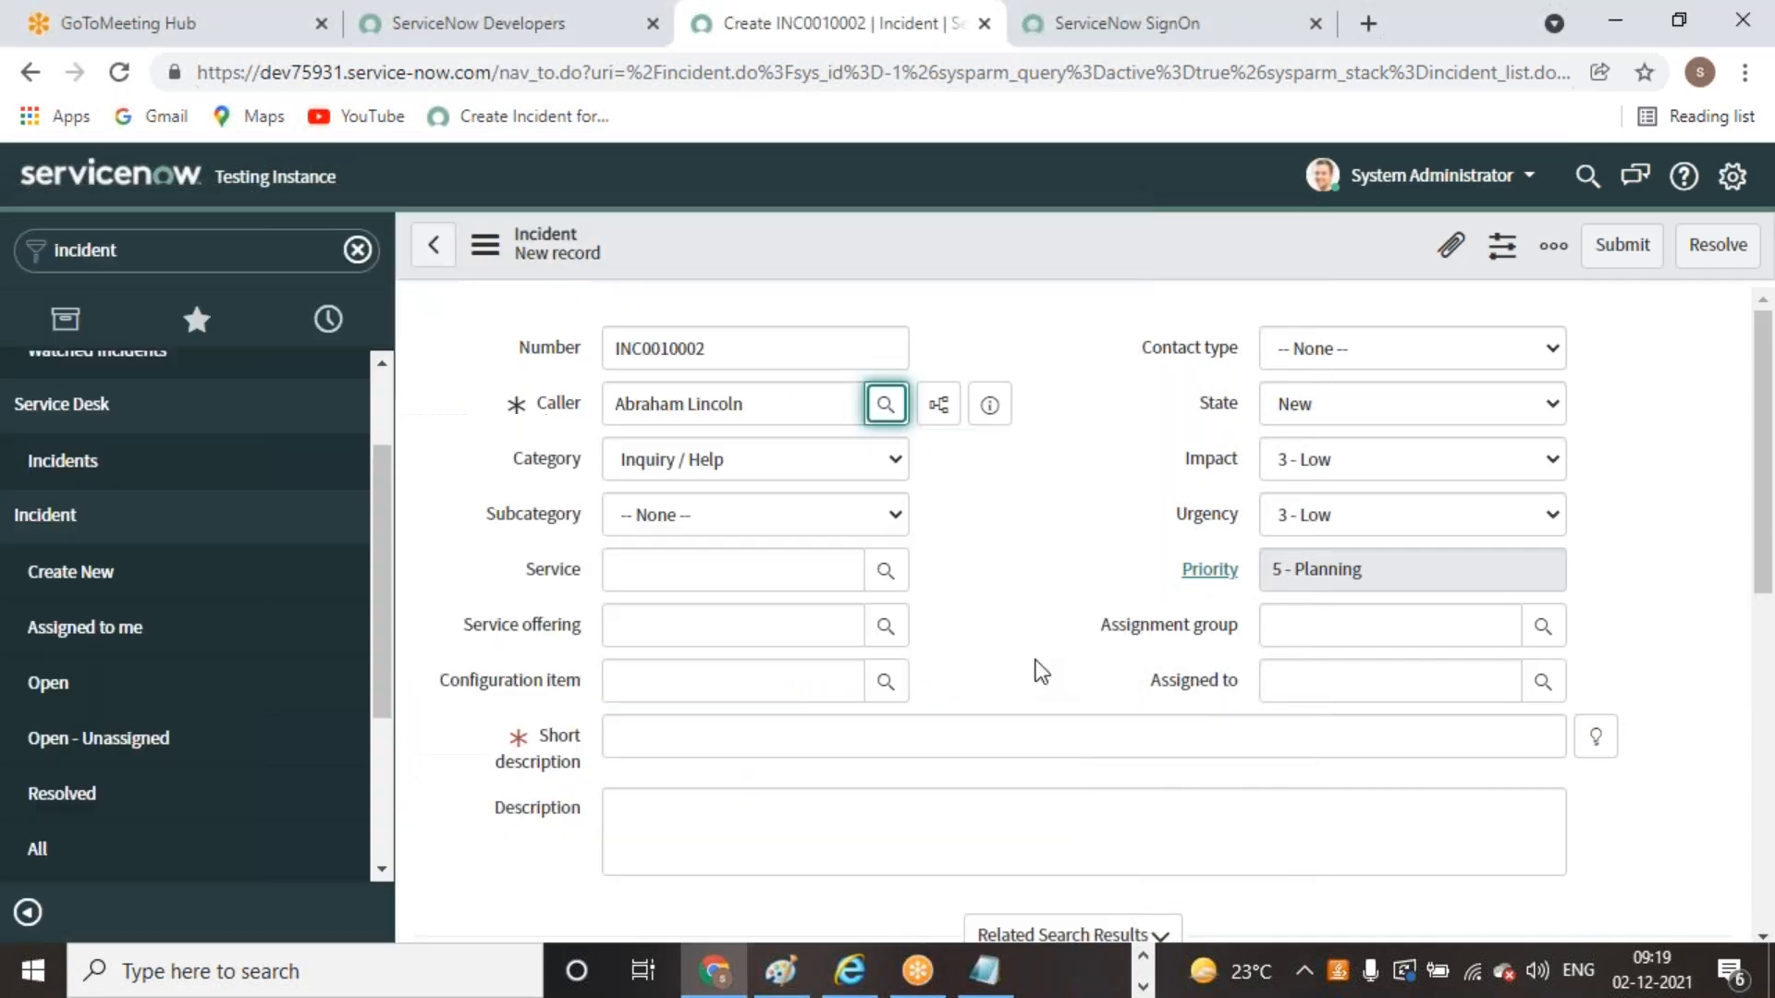
pyautogui.click(897, 464)
pyautogui.click(764, 541)
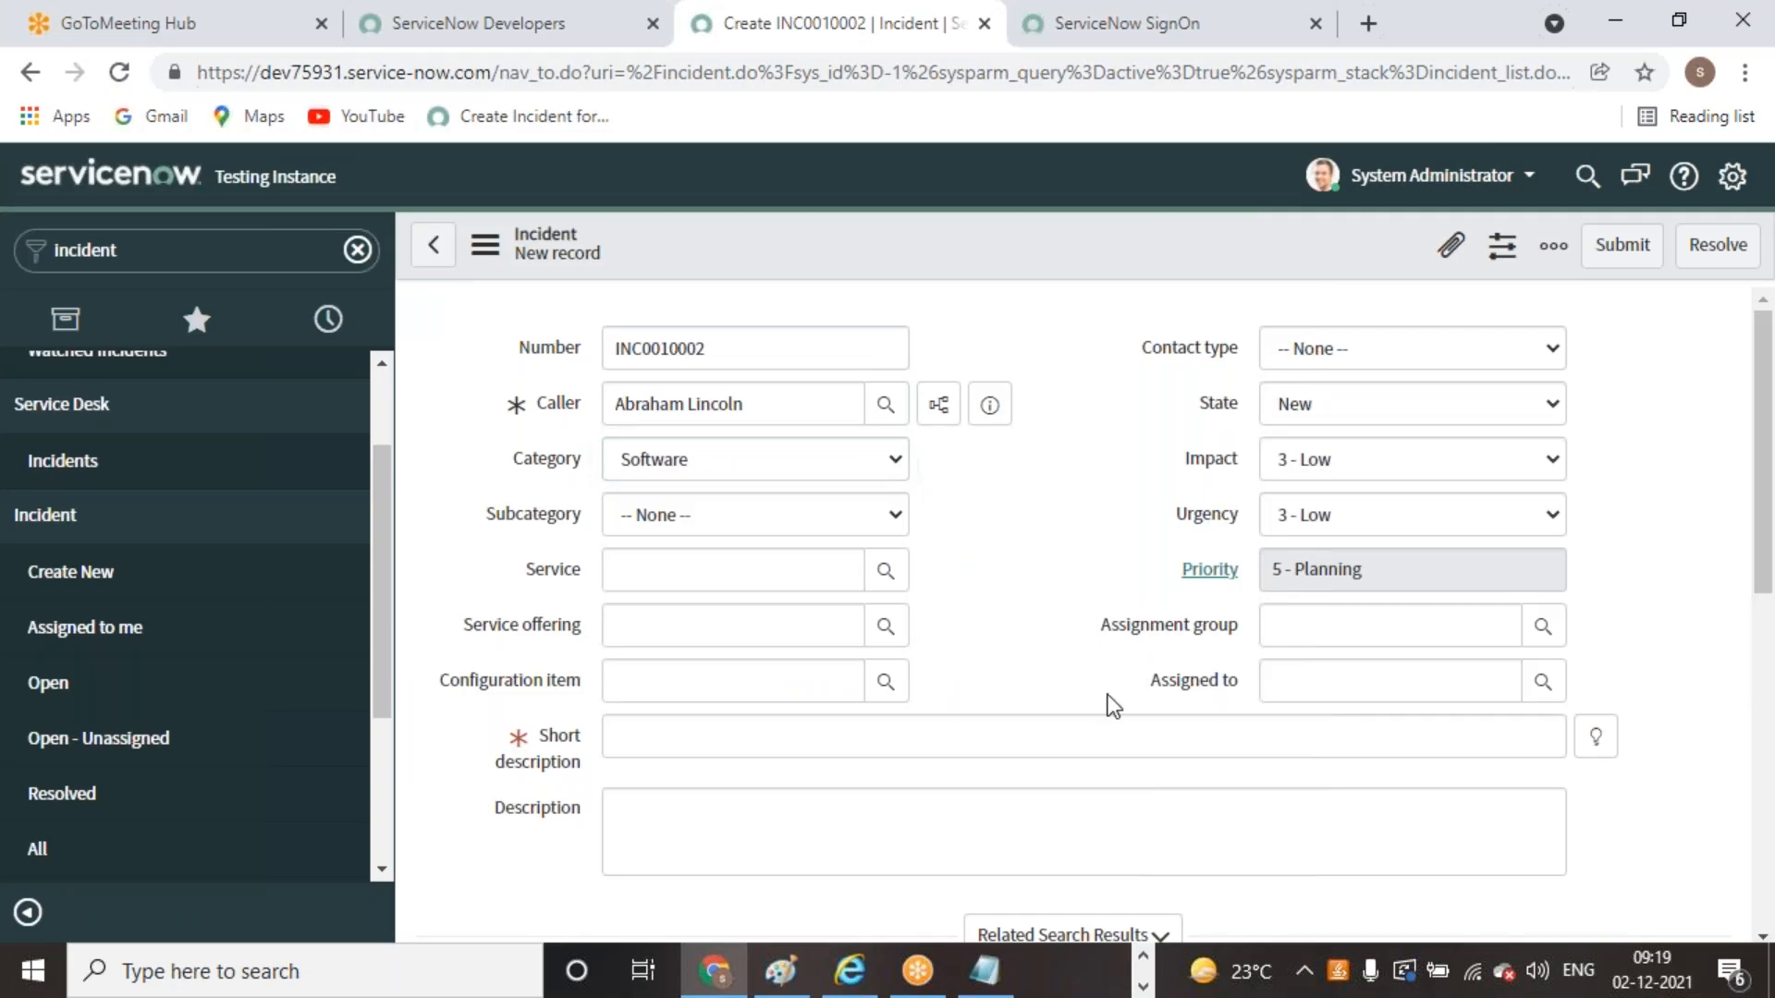
# Choose the suggested short description New employee hire and save the incident, staying on its form
pyautogui.click(1595, 737)
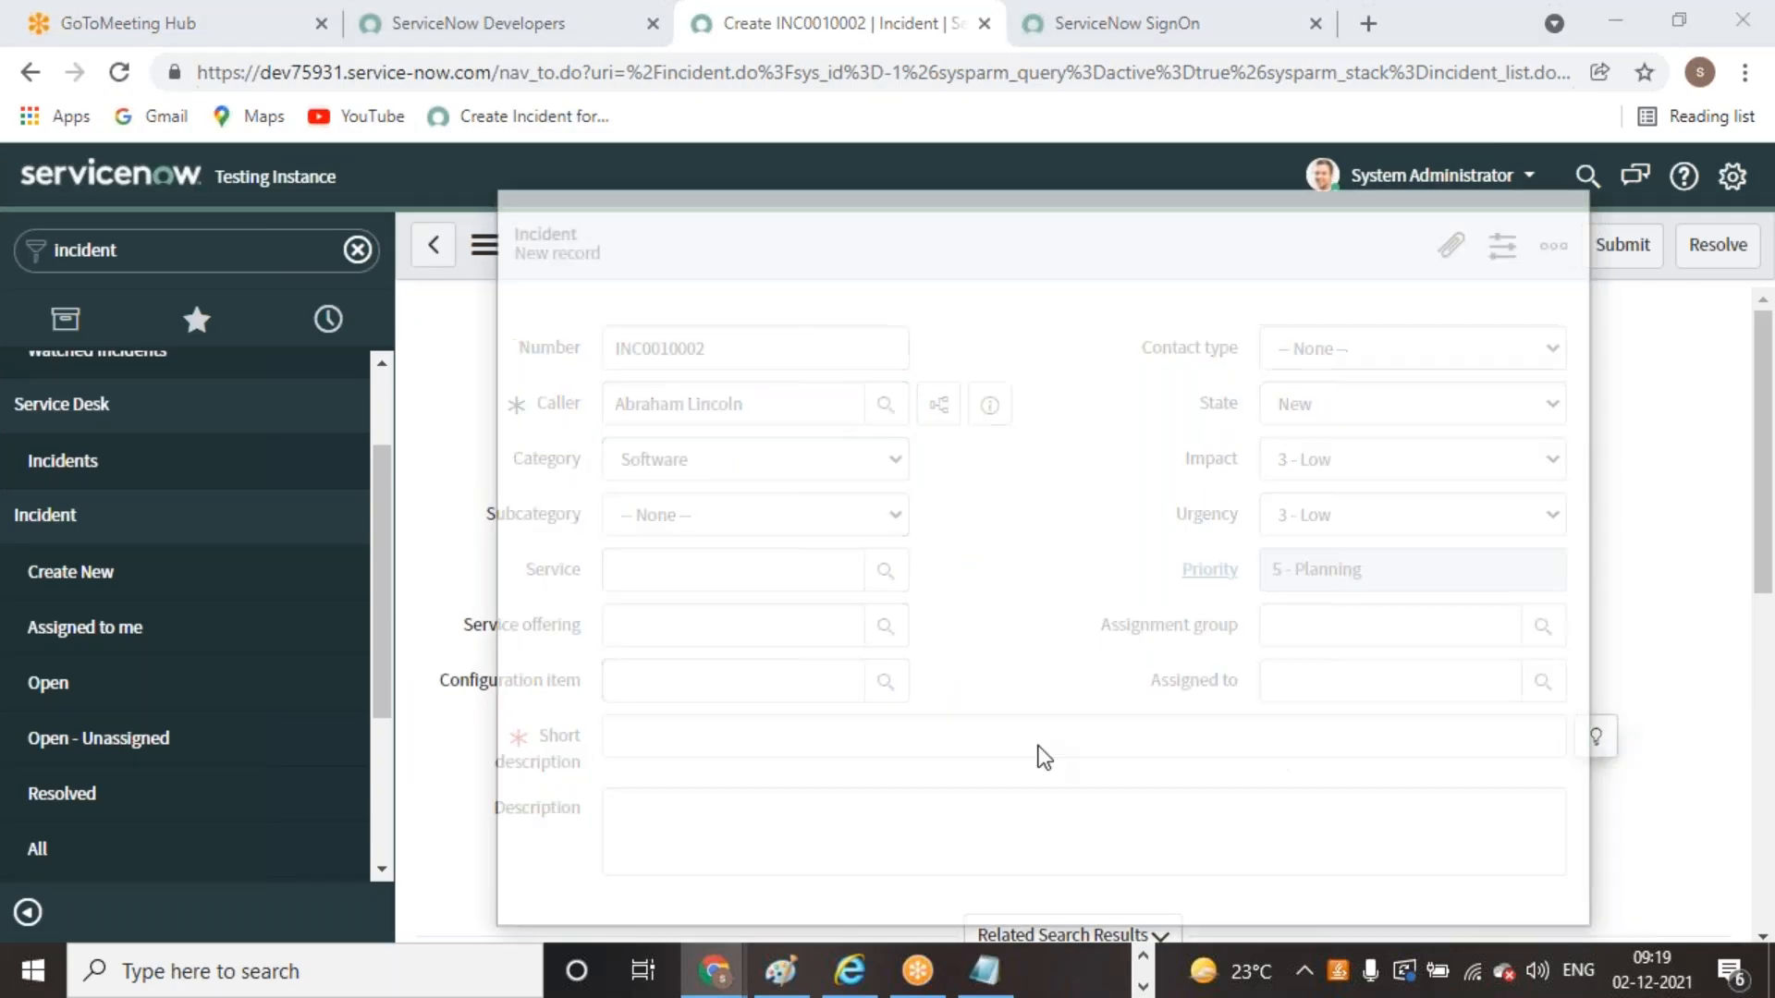
pyautogui.click(634, 579)
pyautogui.rightClick(985, 237)
pyautogui.click(1063, 264)
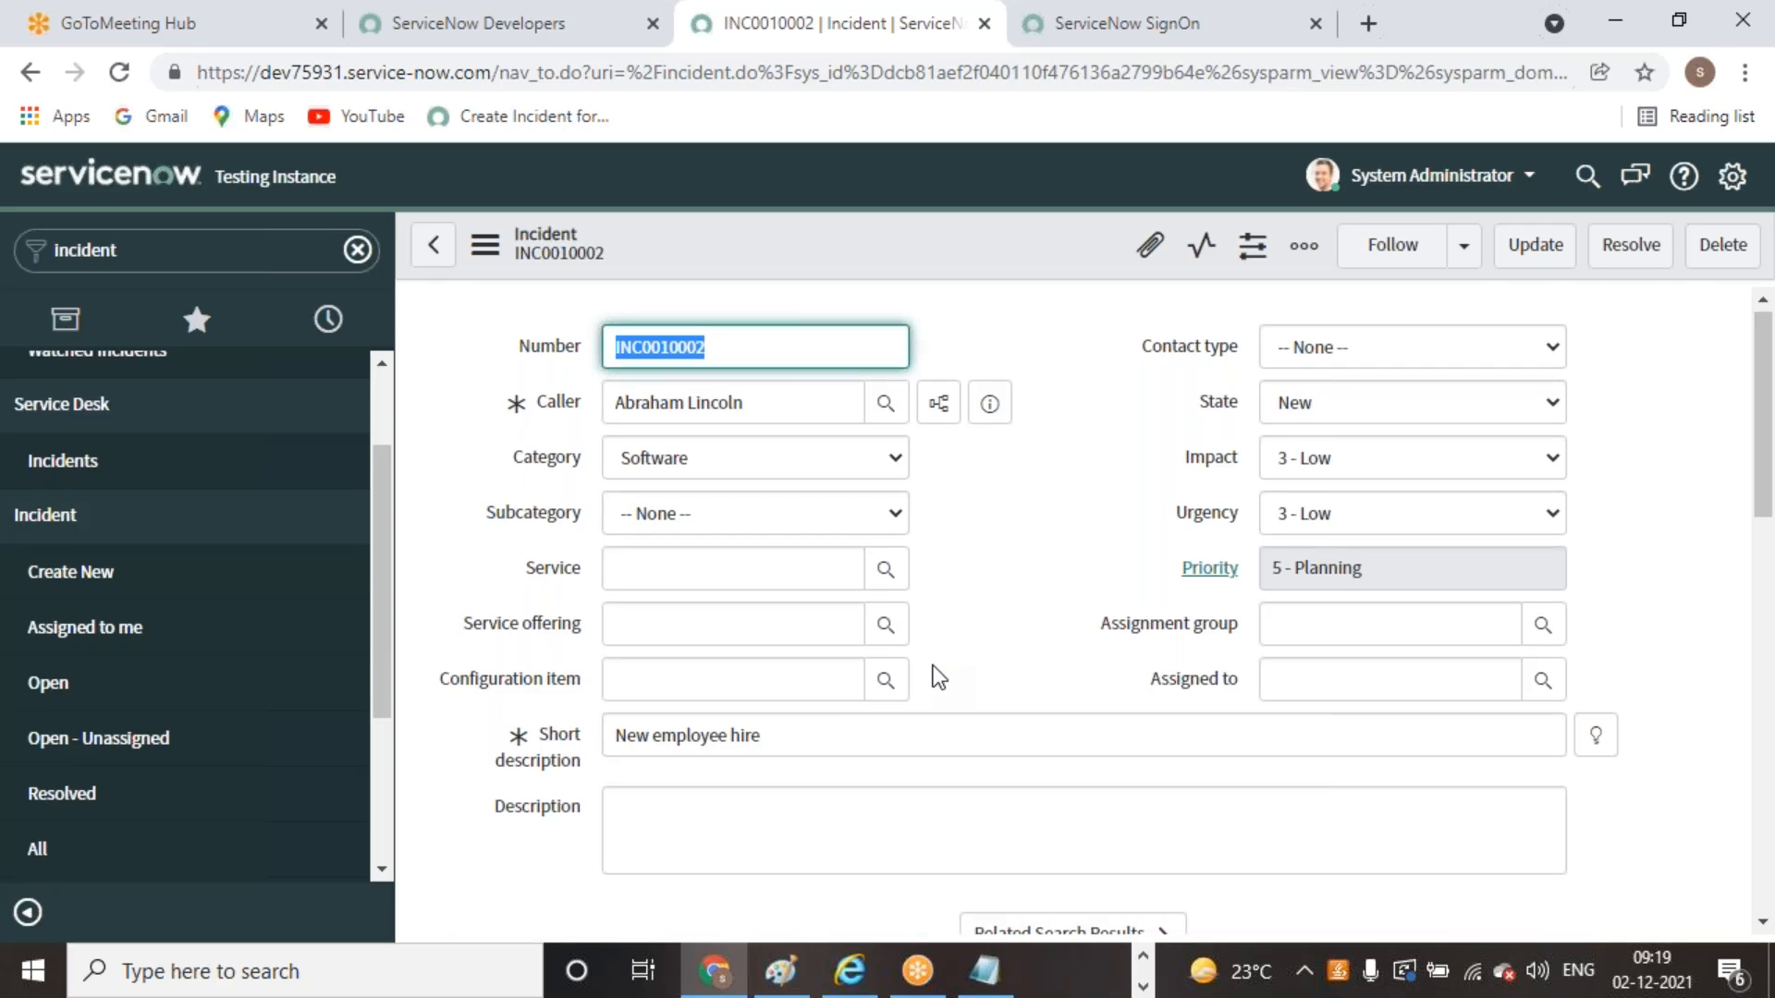
pyautogui.rightClick(983, 248)
pyautogui.click(1016, 270)
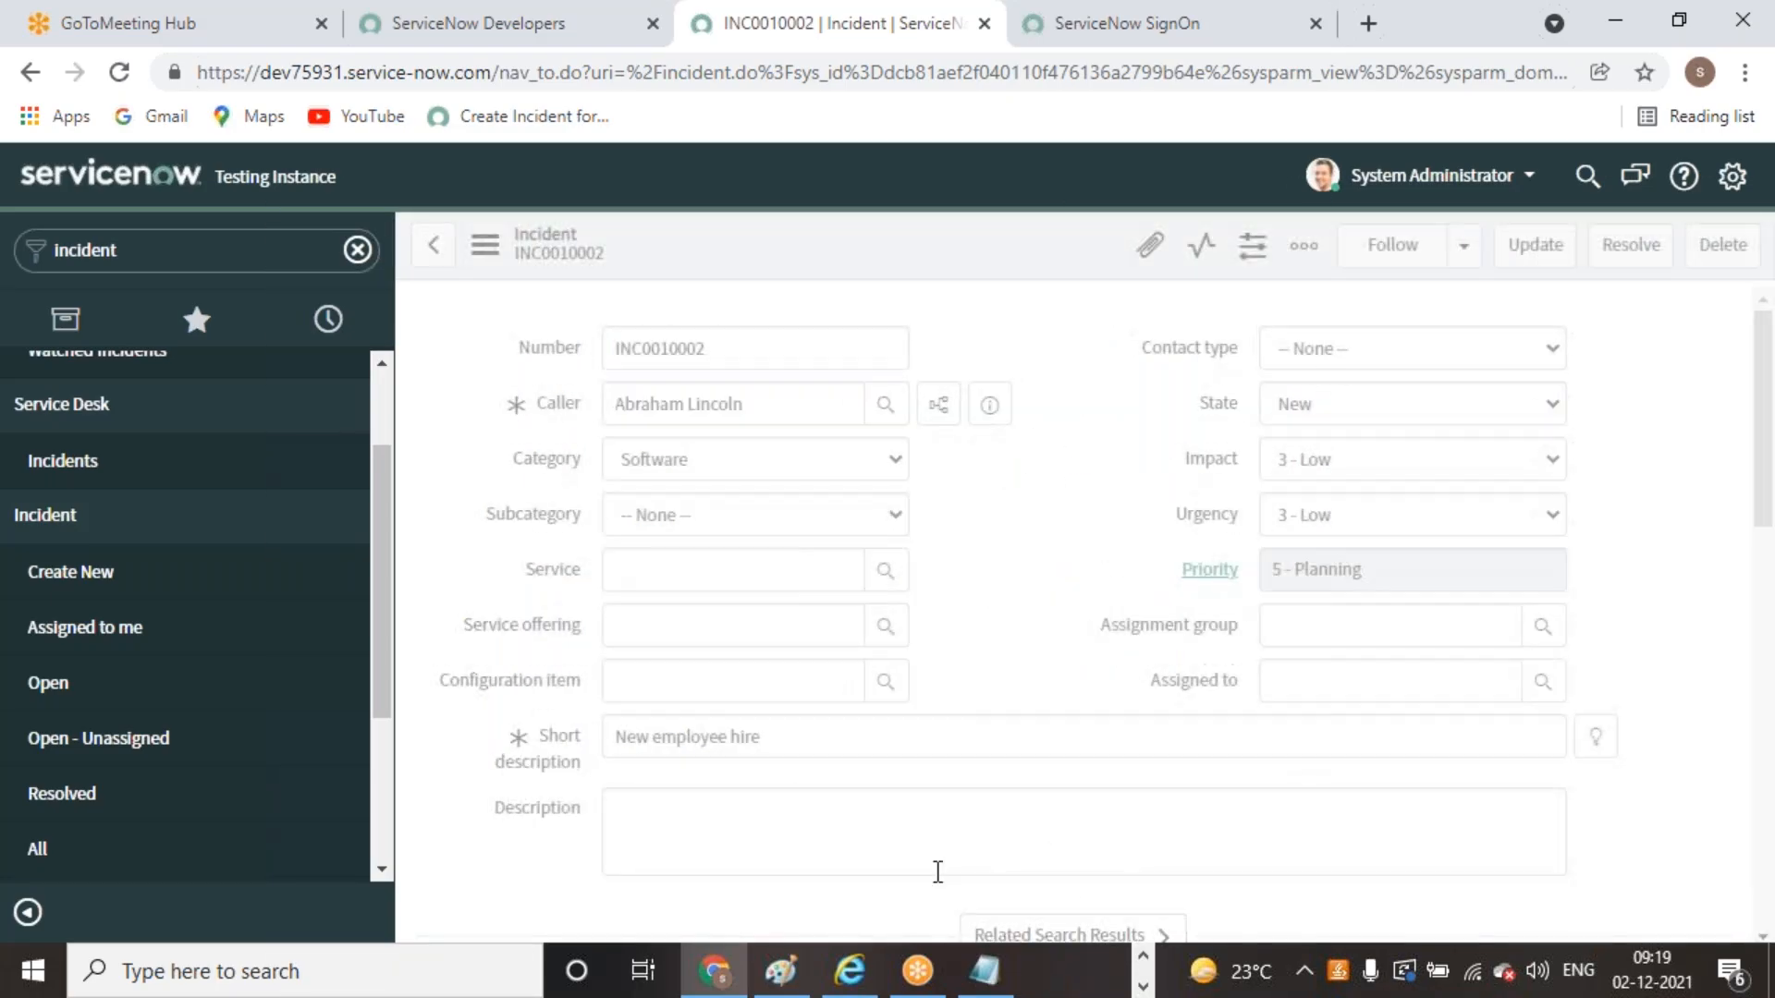
# Filter the incident's Metrics related list to records whose definition is Category Duration
pyautogui.scroll(-7, 935, 855)
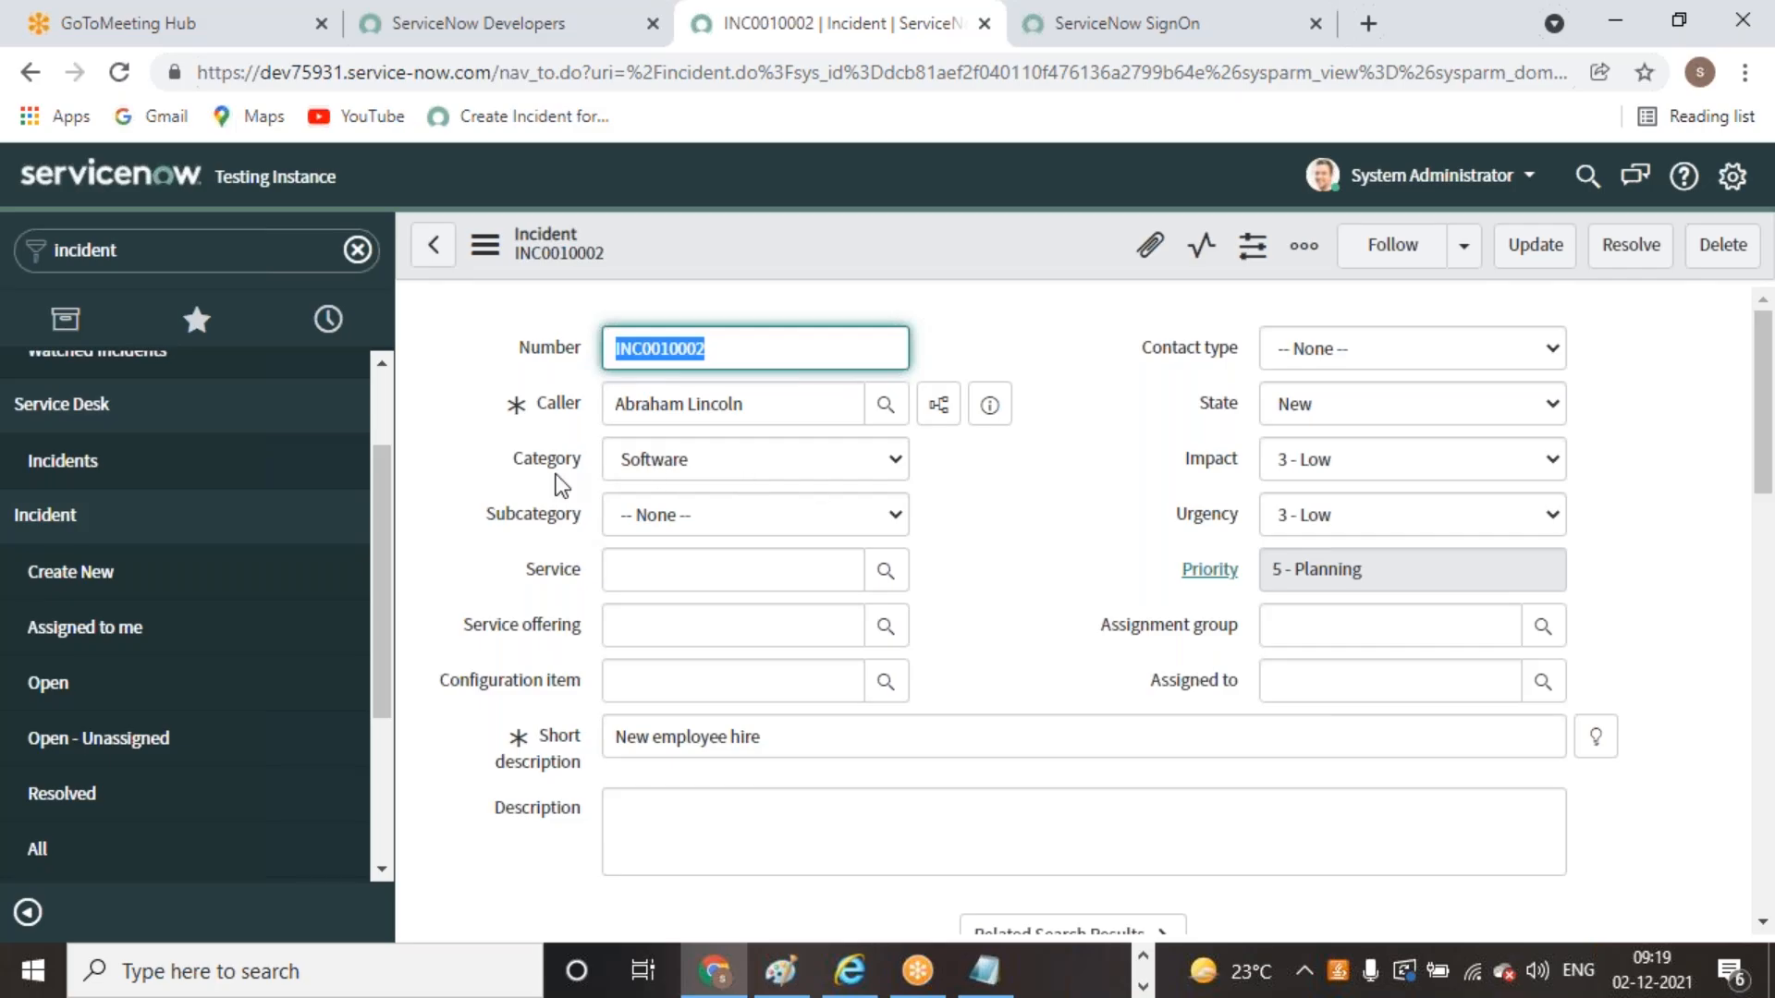
pyautogui.scroll(-15, 1083, 681)
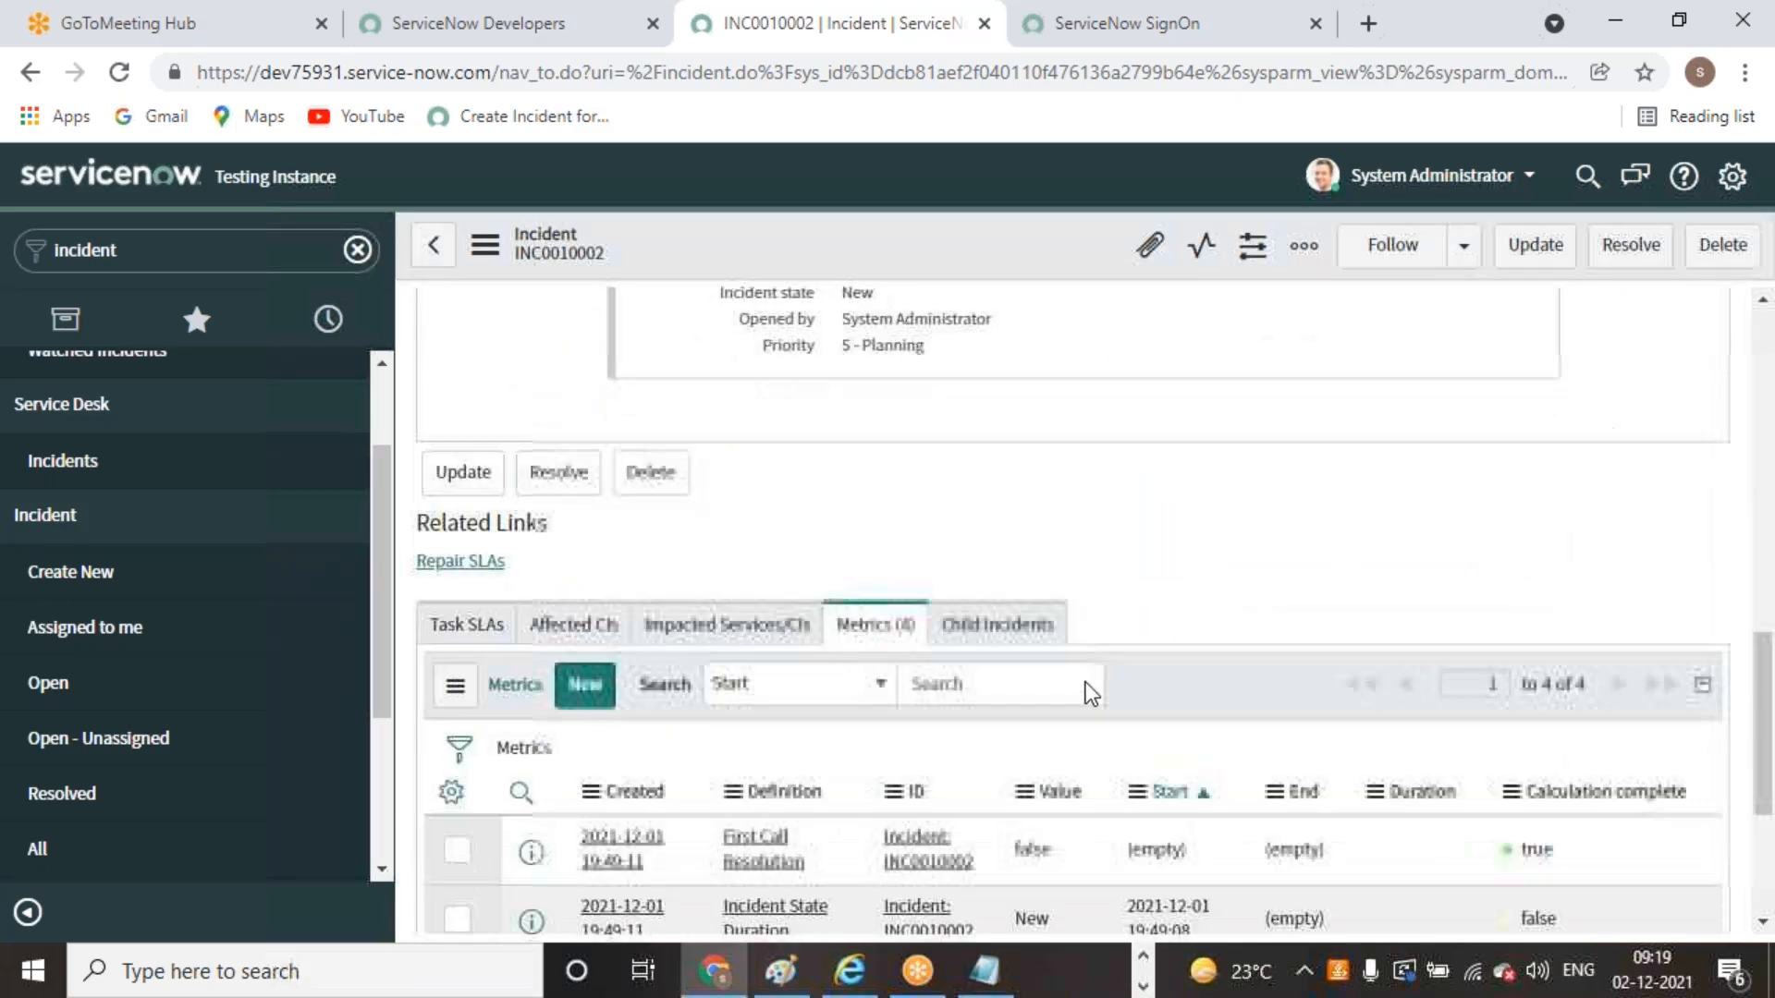
pyautogui.rightClick(754, 745)
pyautogui.click(855, 753)
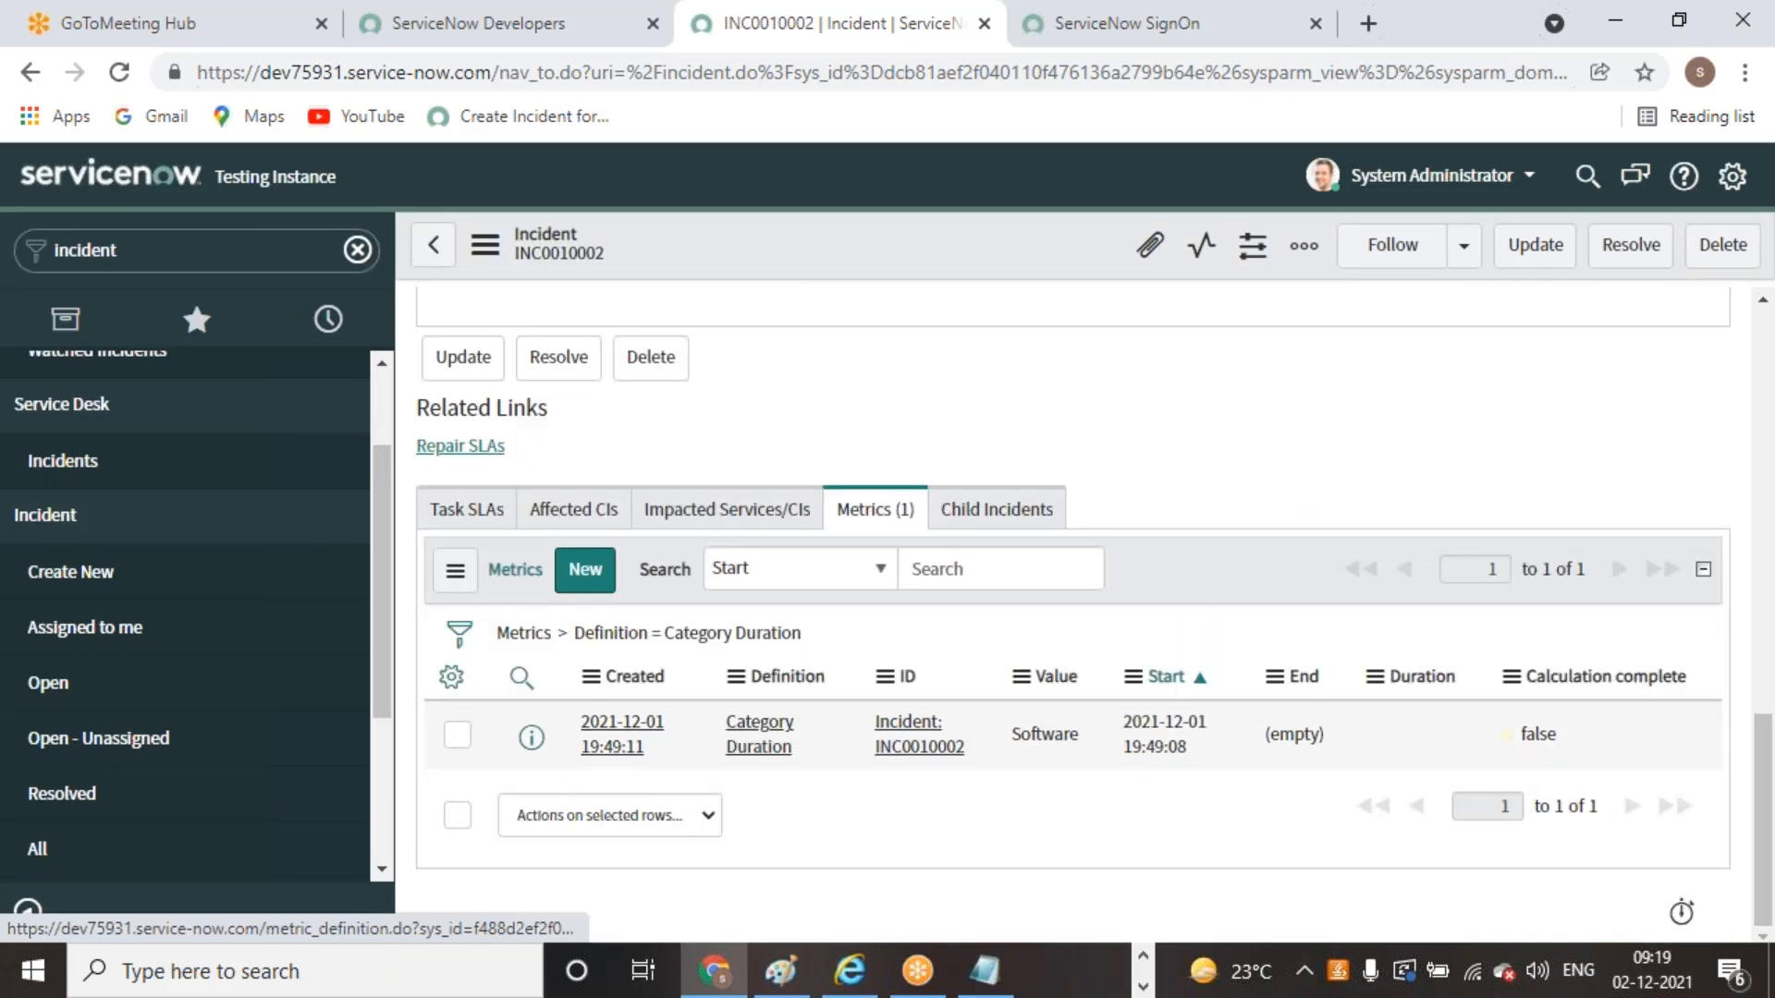
# Change the incident's category to Hardware and save the record
pyautogui.scroll(10, 957, 863)
pyautogui.scroll(2, 958, 863)
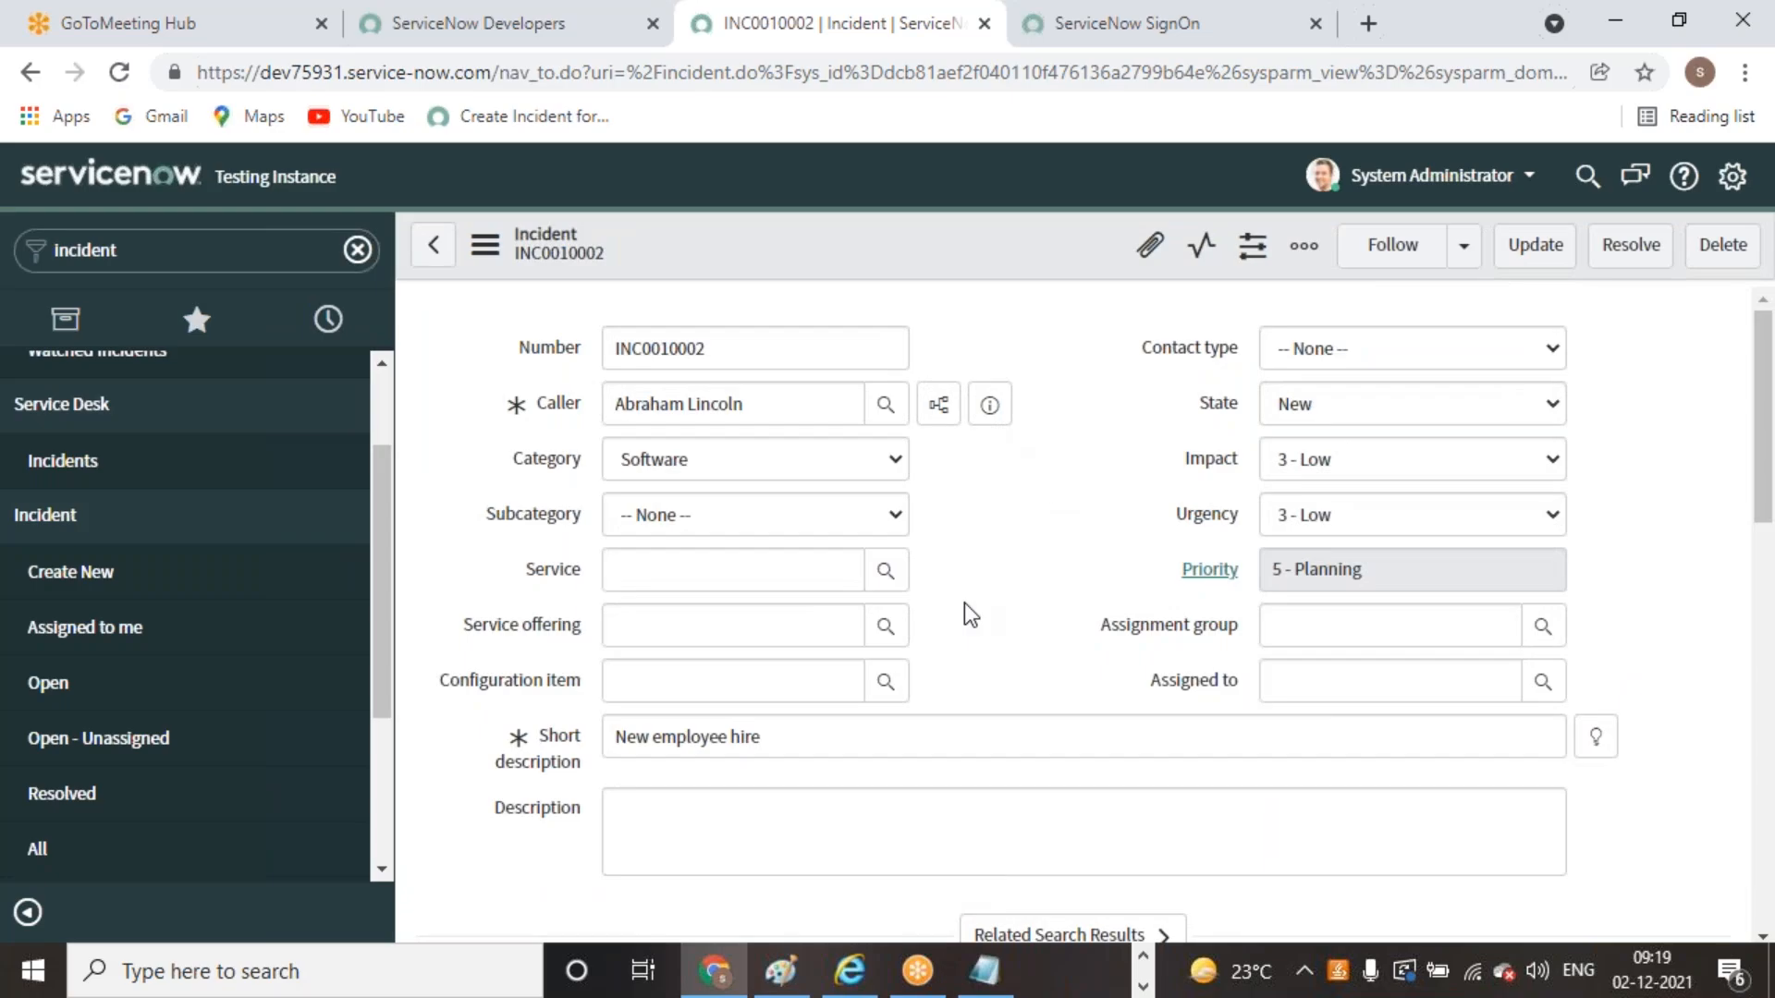
pyautogui.click(895, 460)
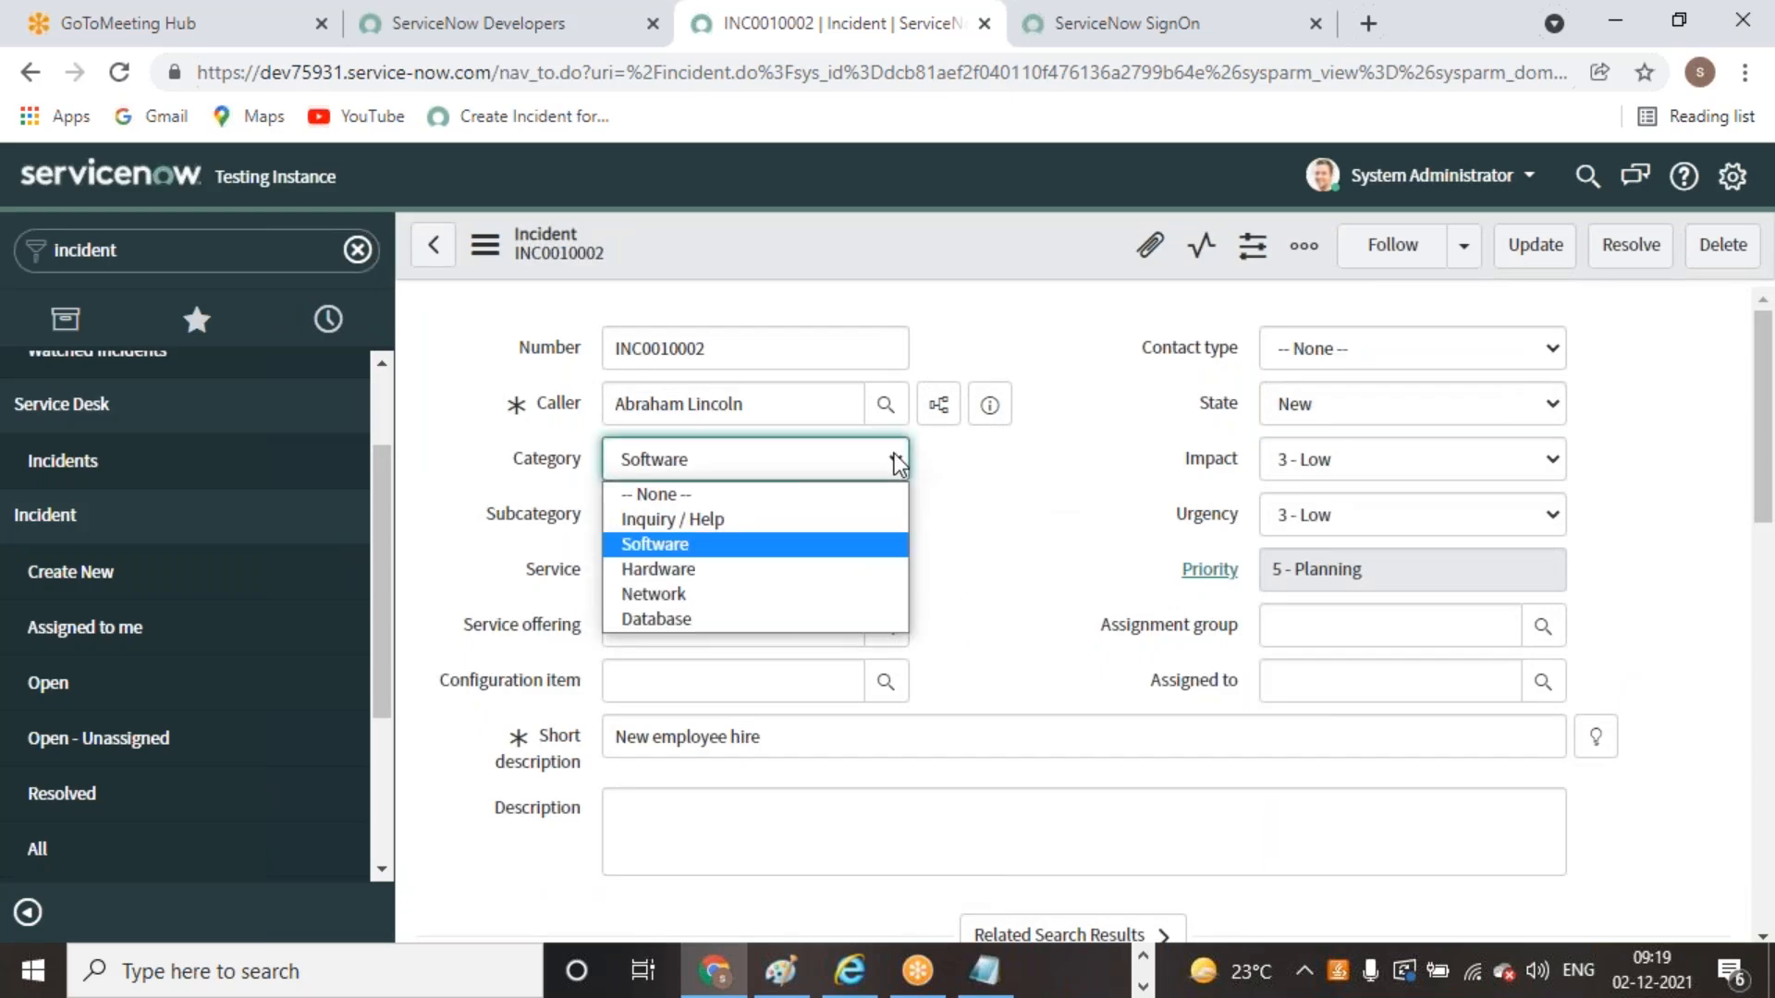
pyautogui.click(767, 575)
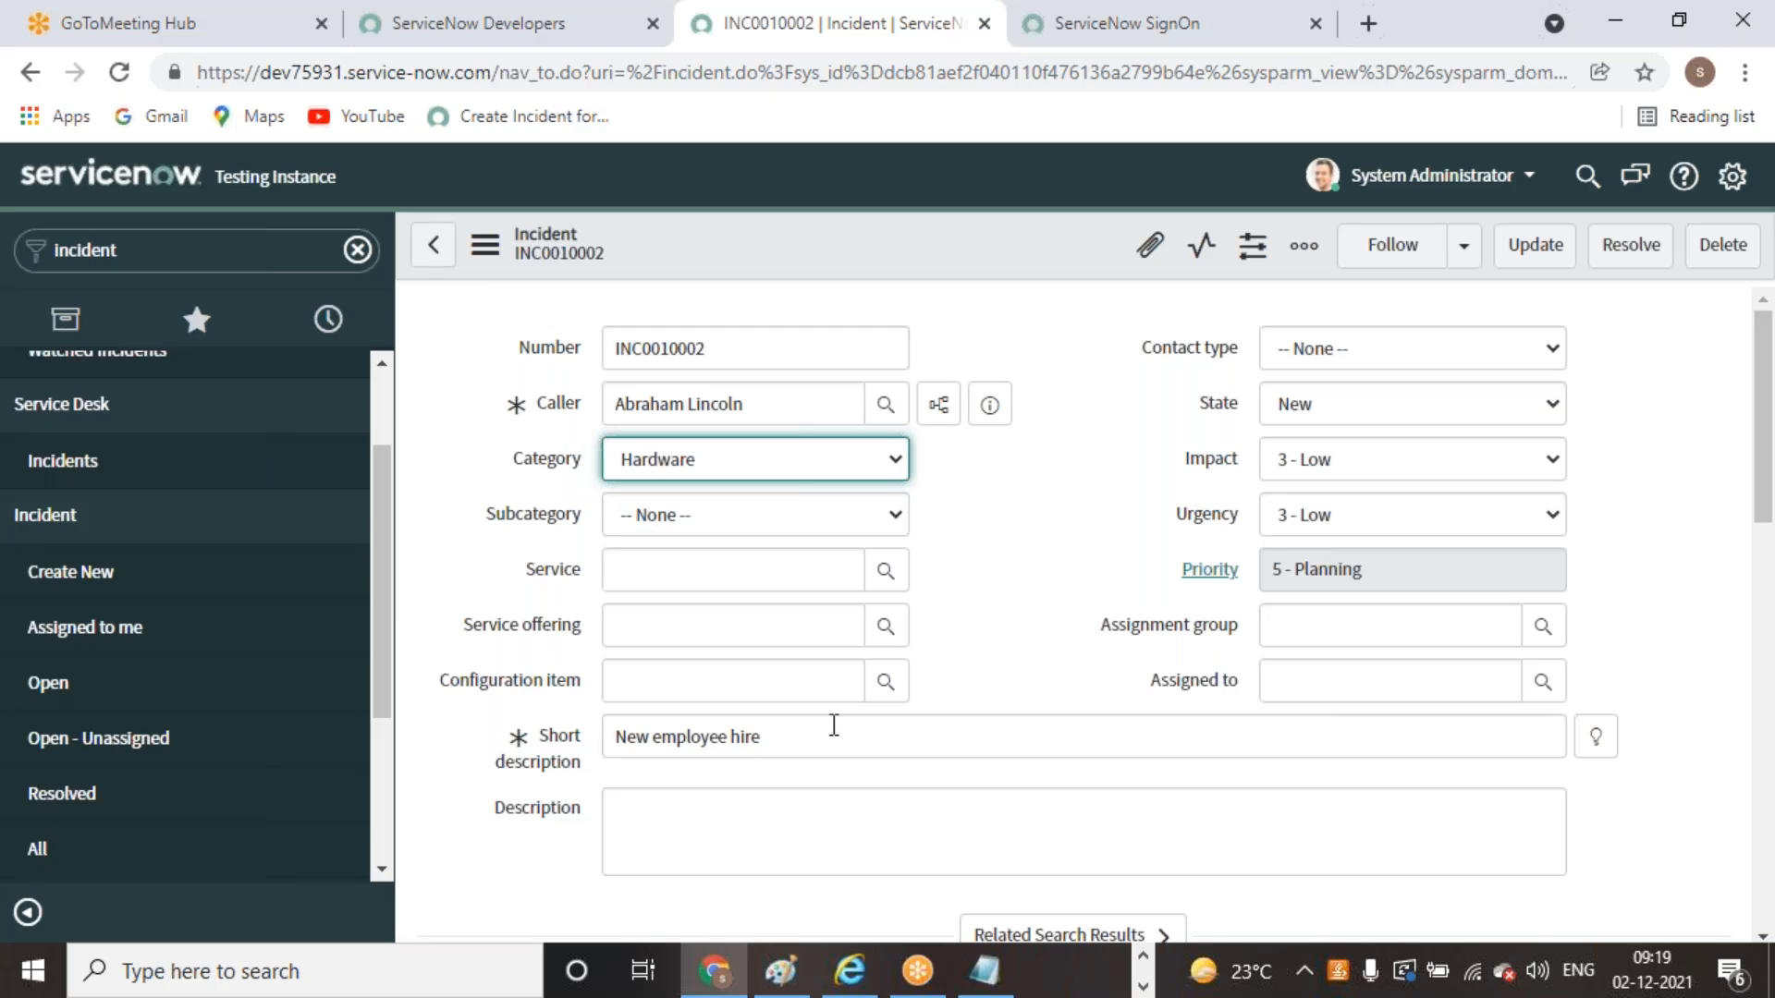
pyautogui.rightClick(940, 231)
pyautogui.click(1011, 243)
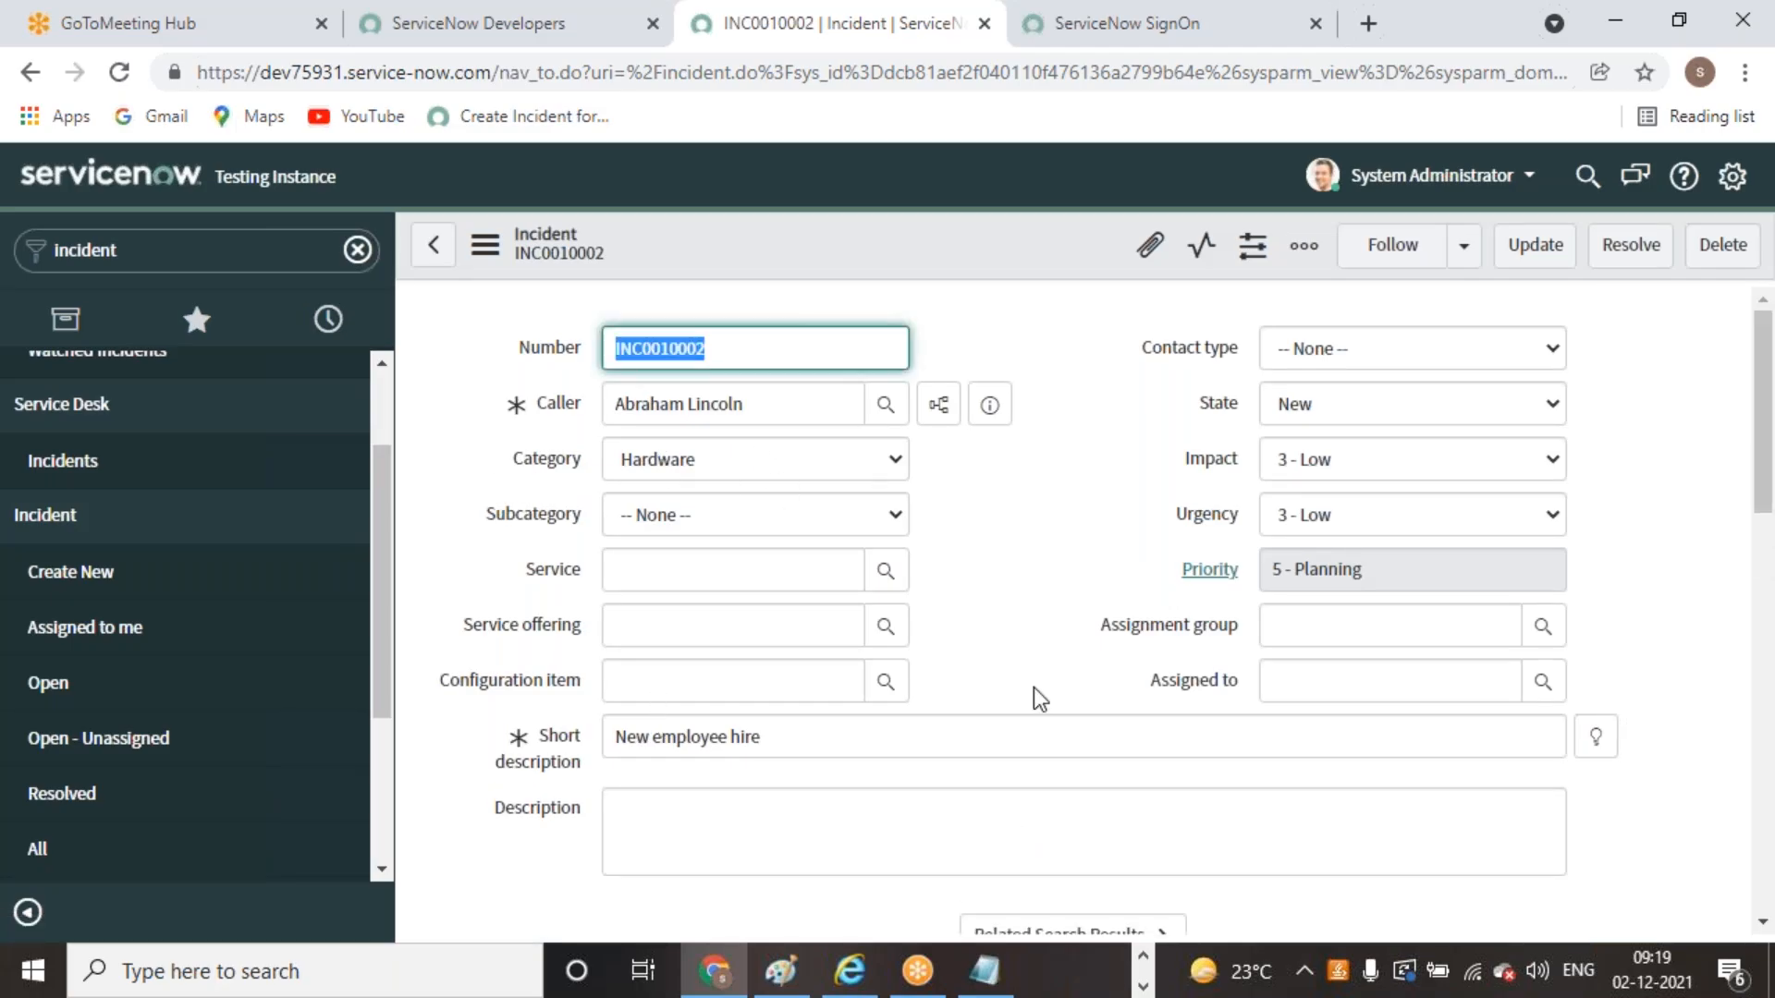
# Refresh the incident's Metrics related list and check its Category Duration entries
pyautogui.scroll(-15, 1033, 686)
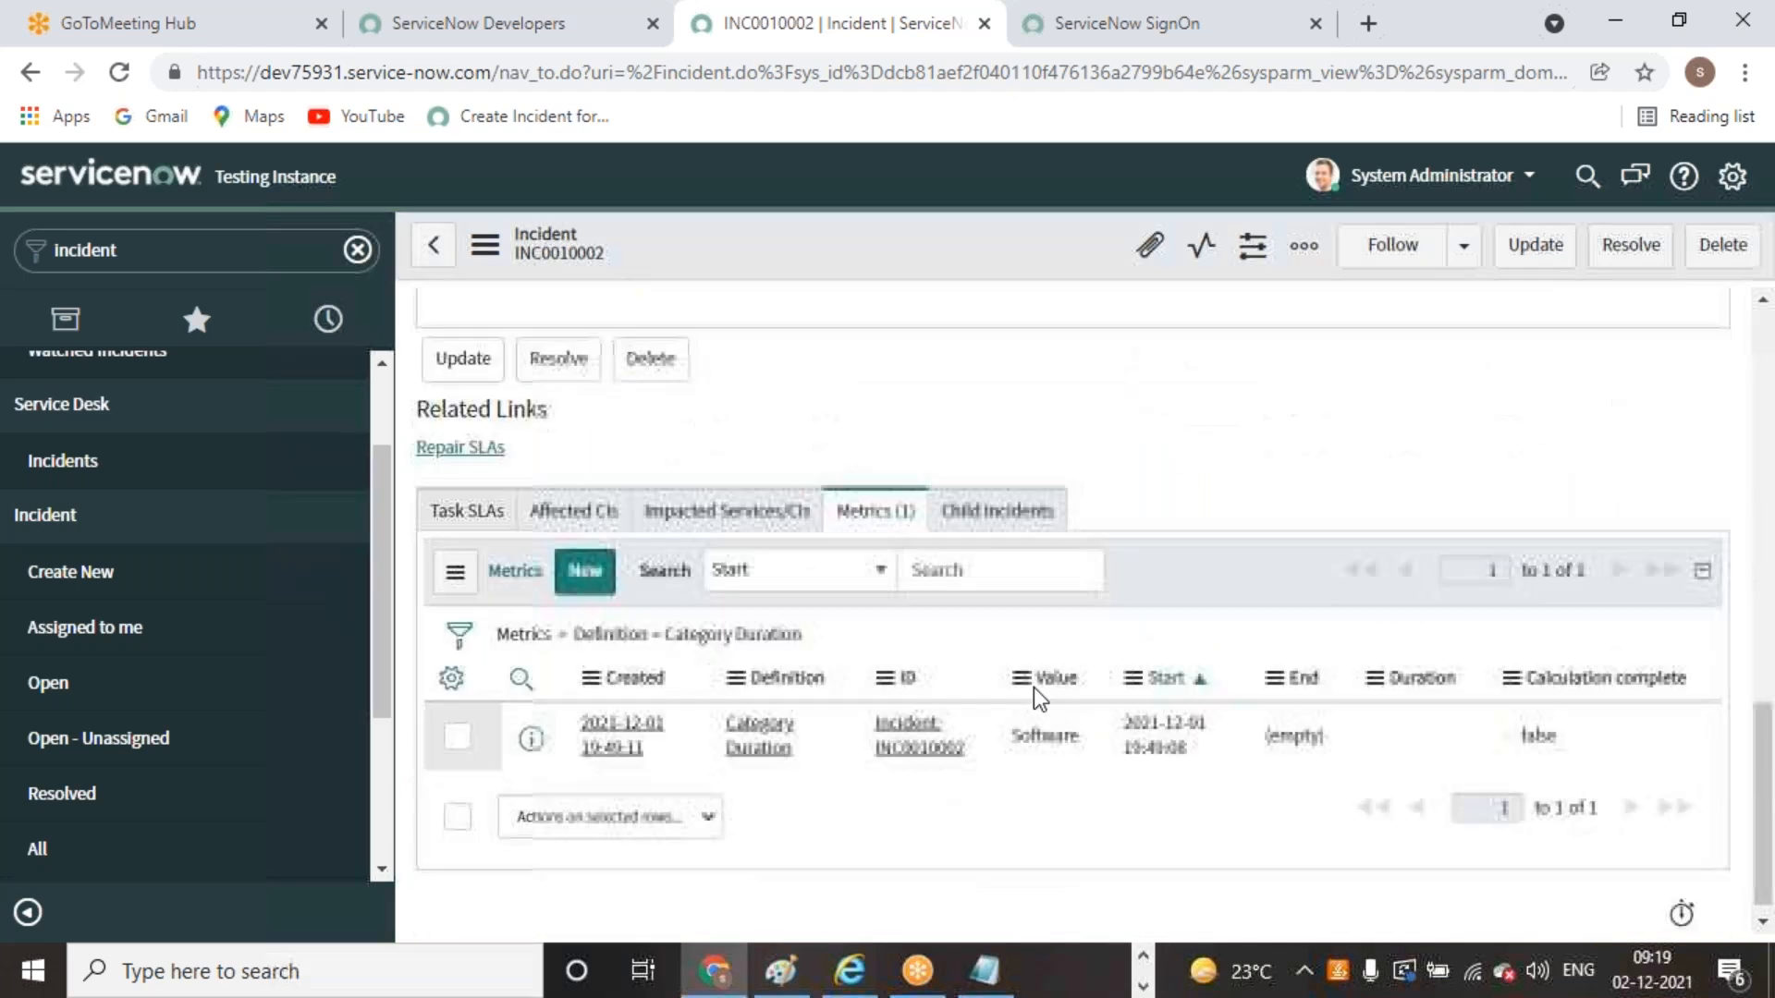
pyautogui.rightClick(1249, 536)
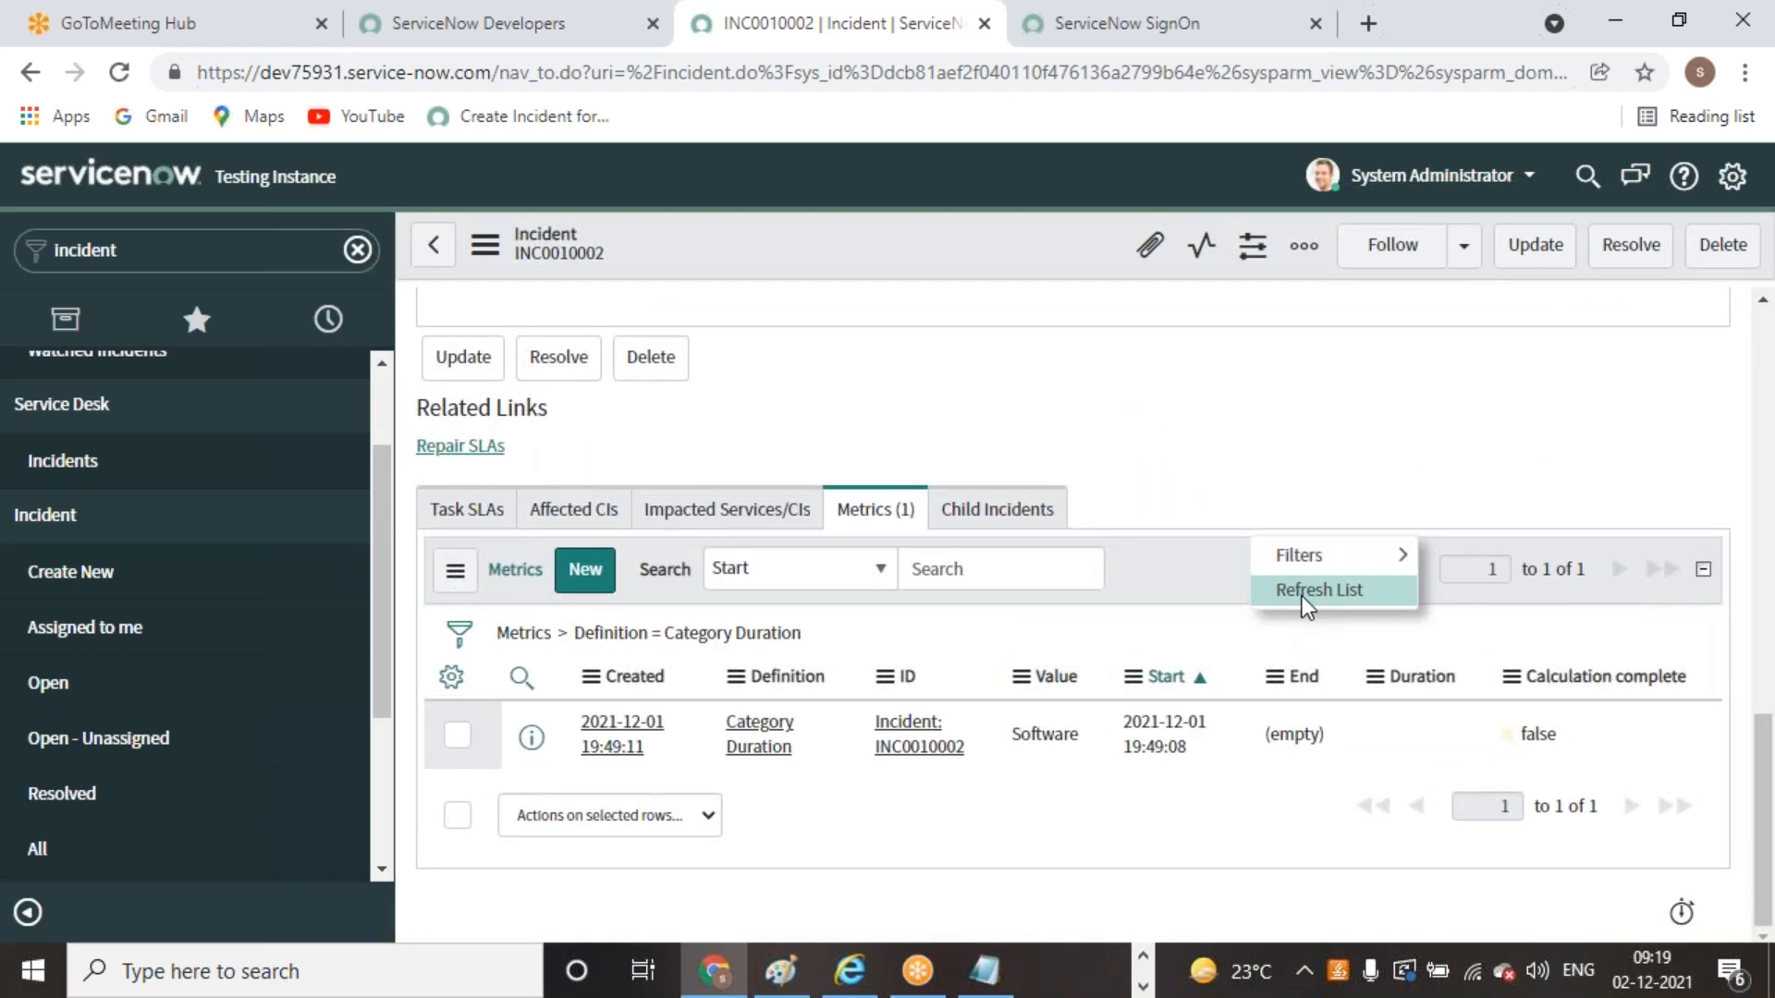
pyautogui.click(1302, 595)
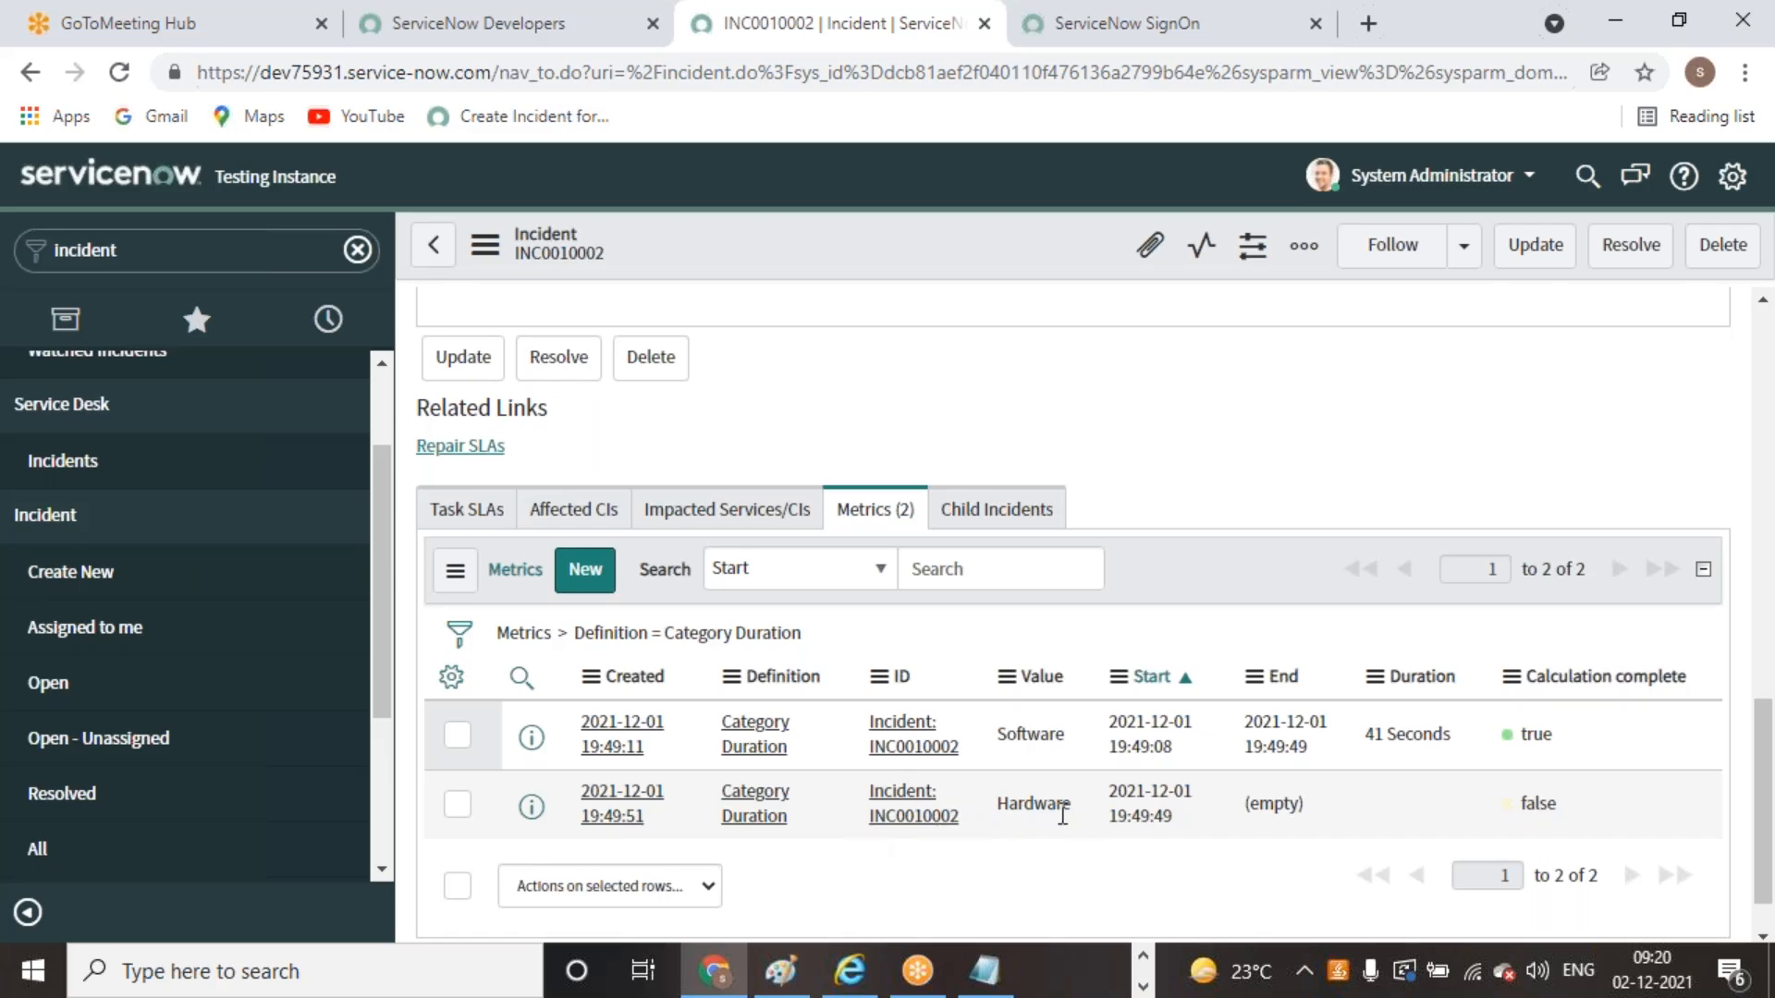
# Switch to the Service Now LIVE First Edition PDF, browse past the metrics pages and highlight the Related Lists title of Chapter 12
pyautogui.scroll(10, 1062, 813)
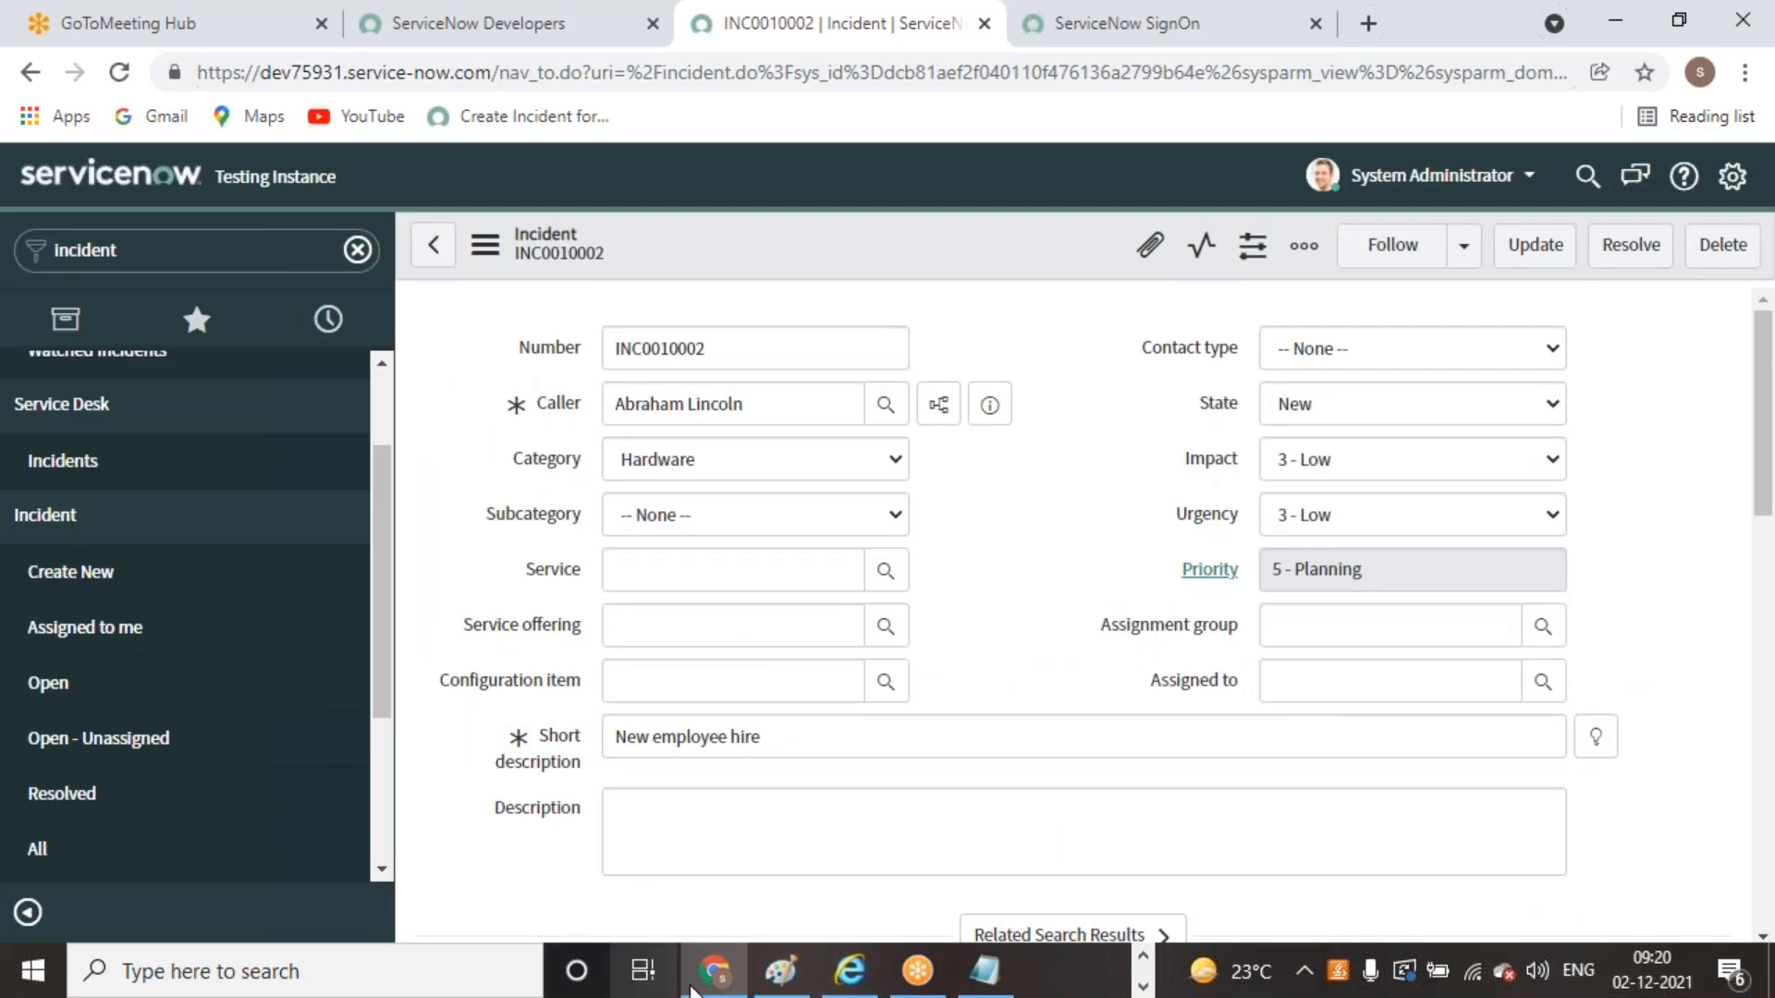
pyautogui.click(726, 967)
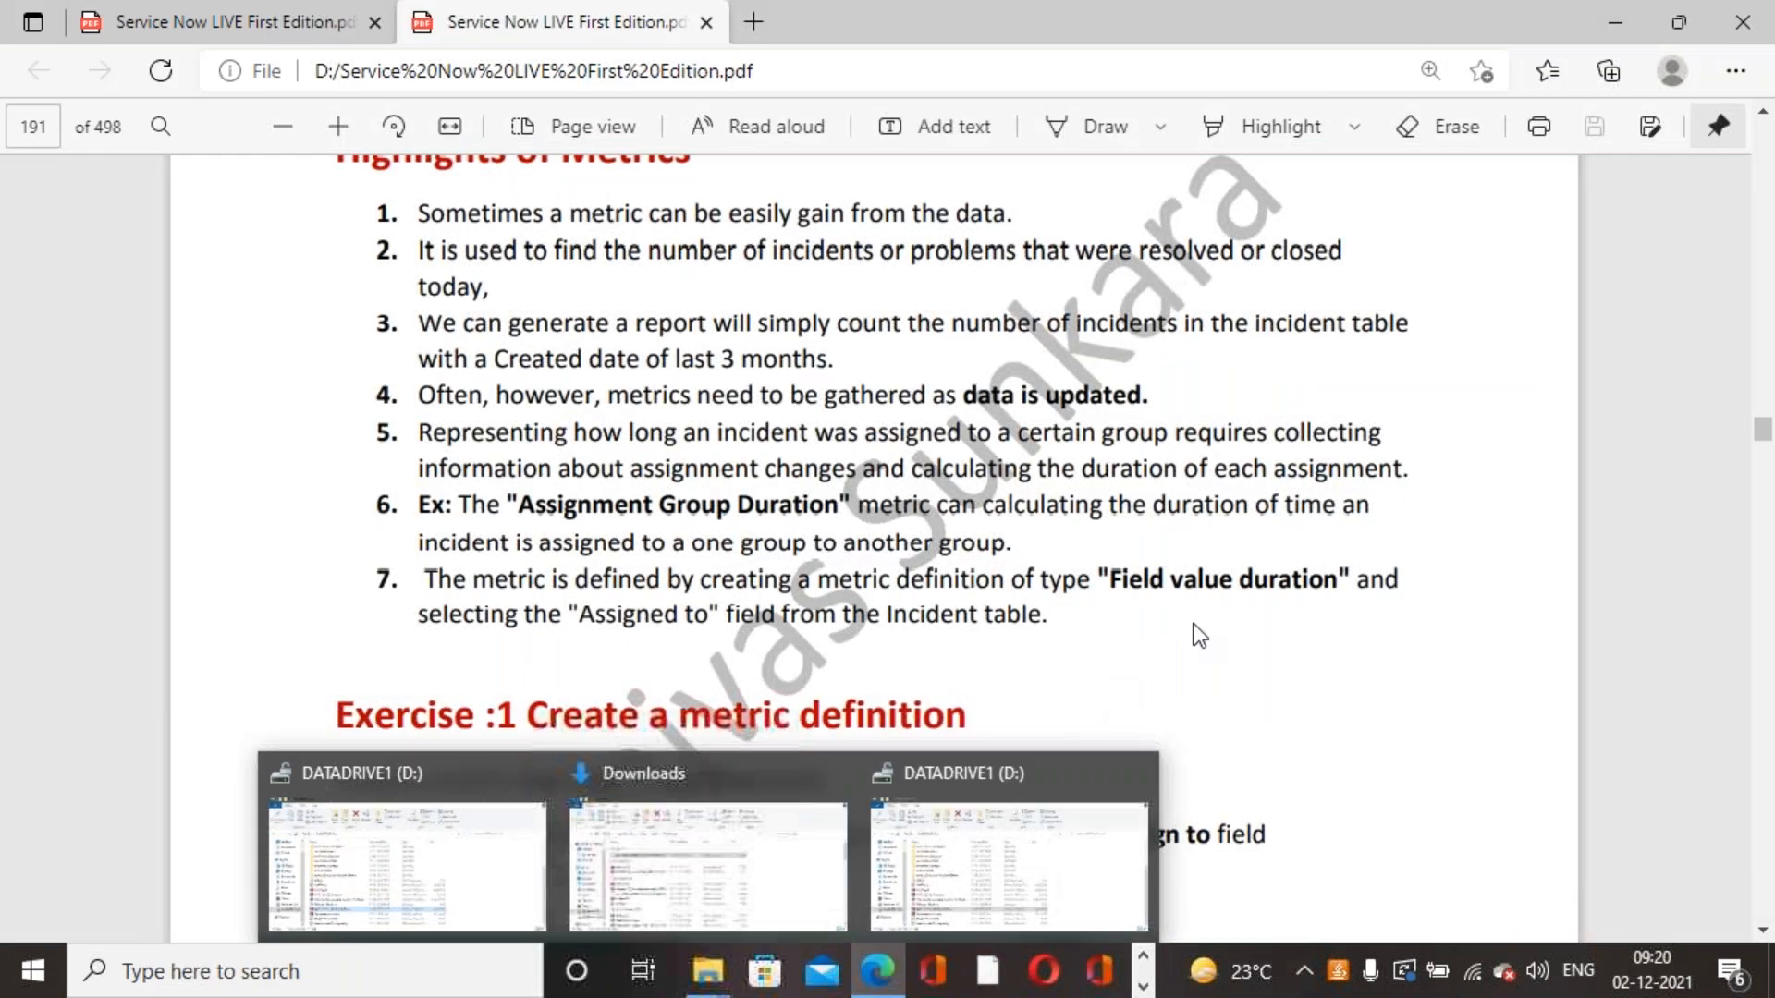
pyautogui.scroll(-20, 1130, 724)
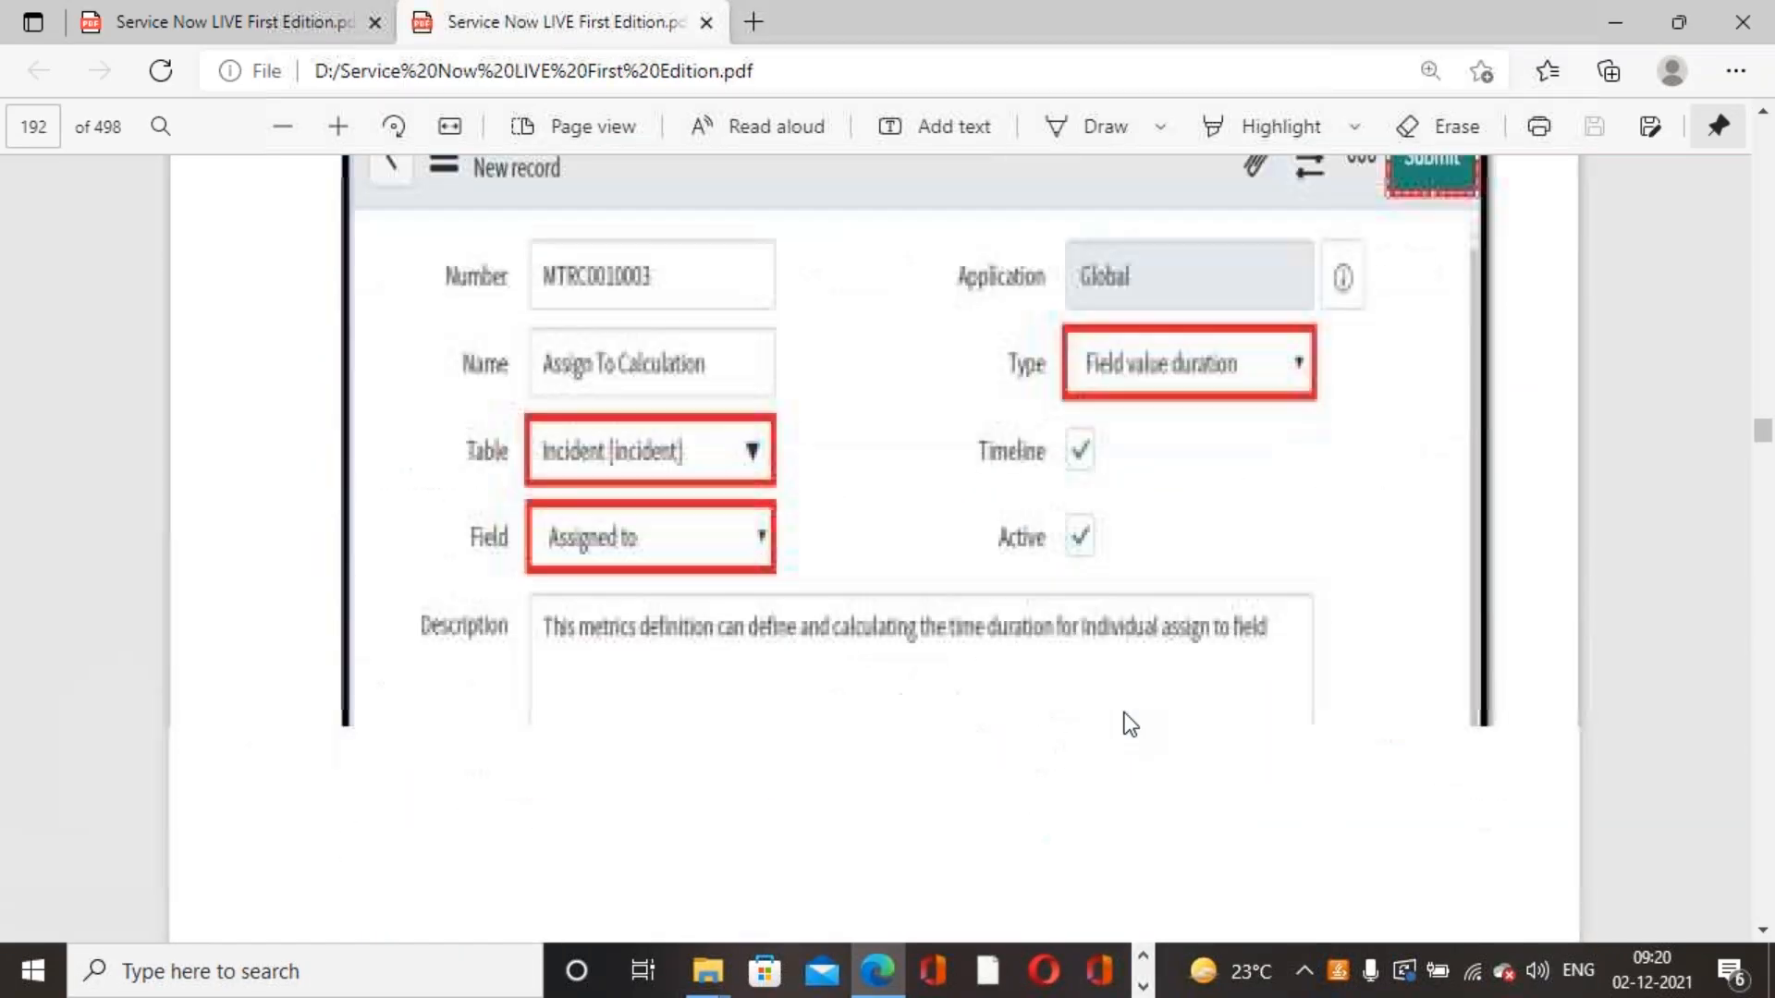
pyautogui.scroll(-20, 1130, 724)
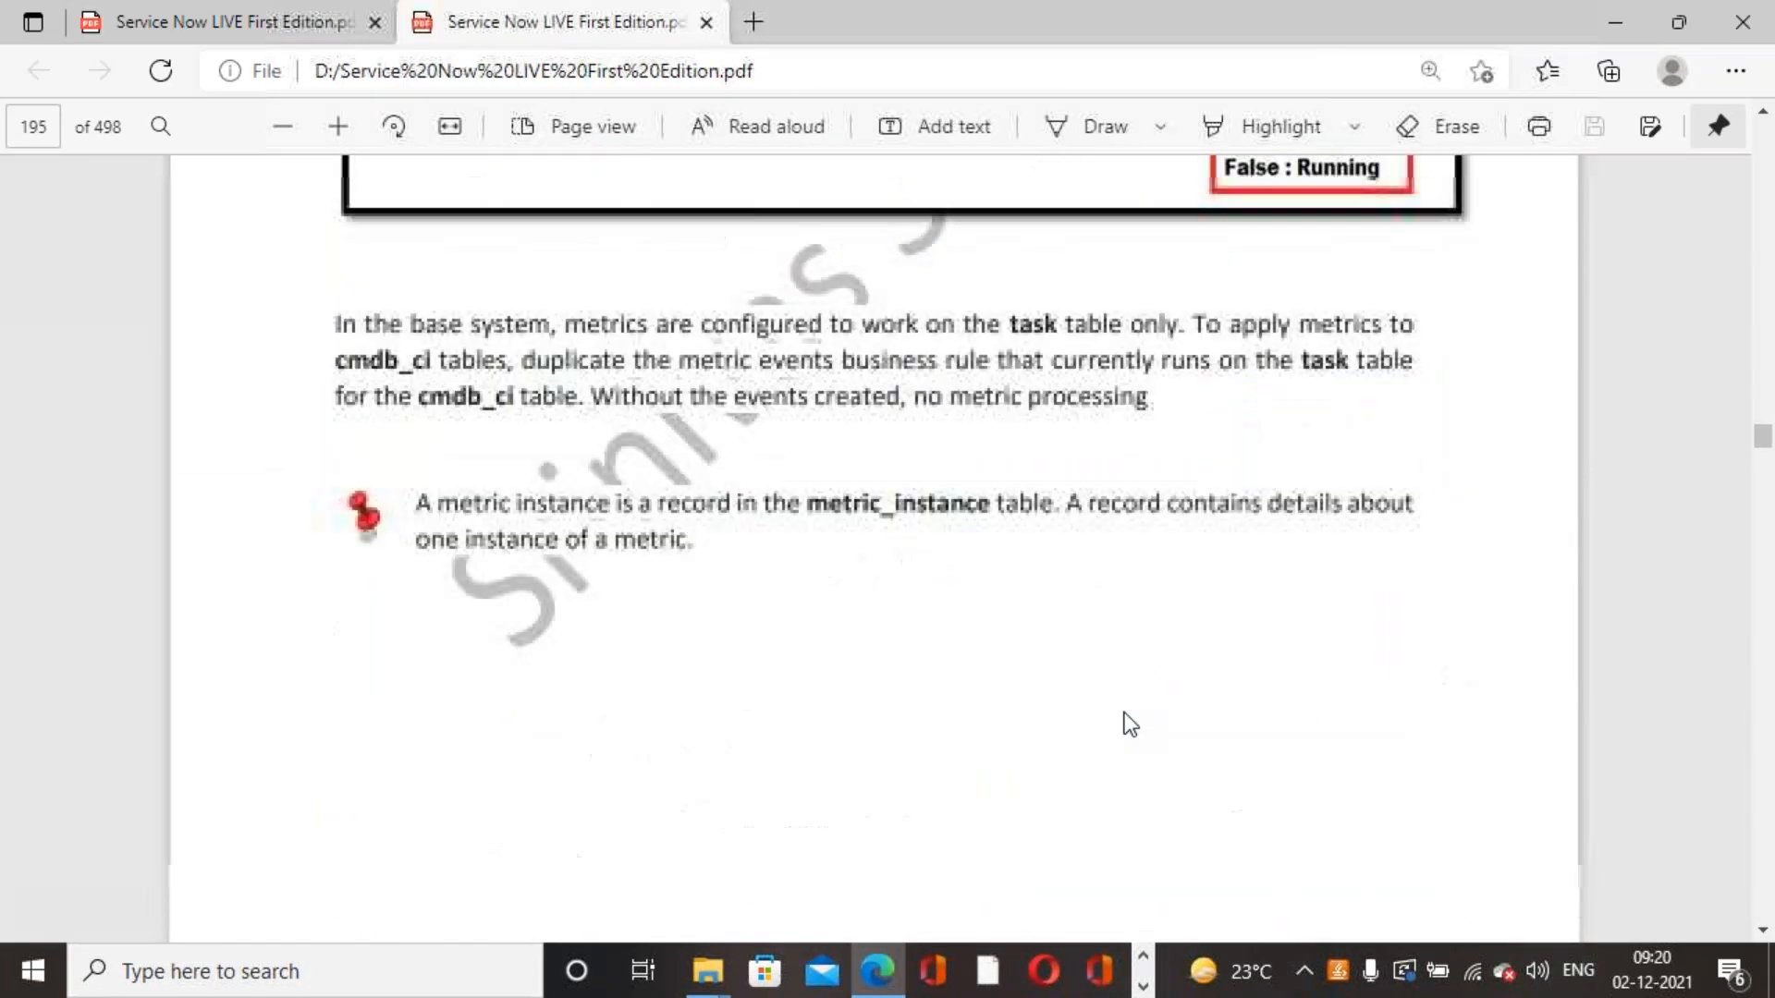
pyautogui.scroll(-5, 1122, 714)
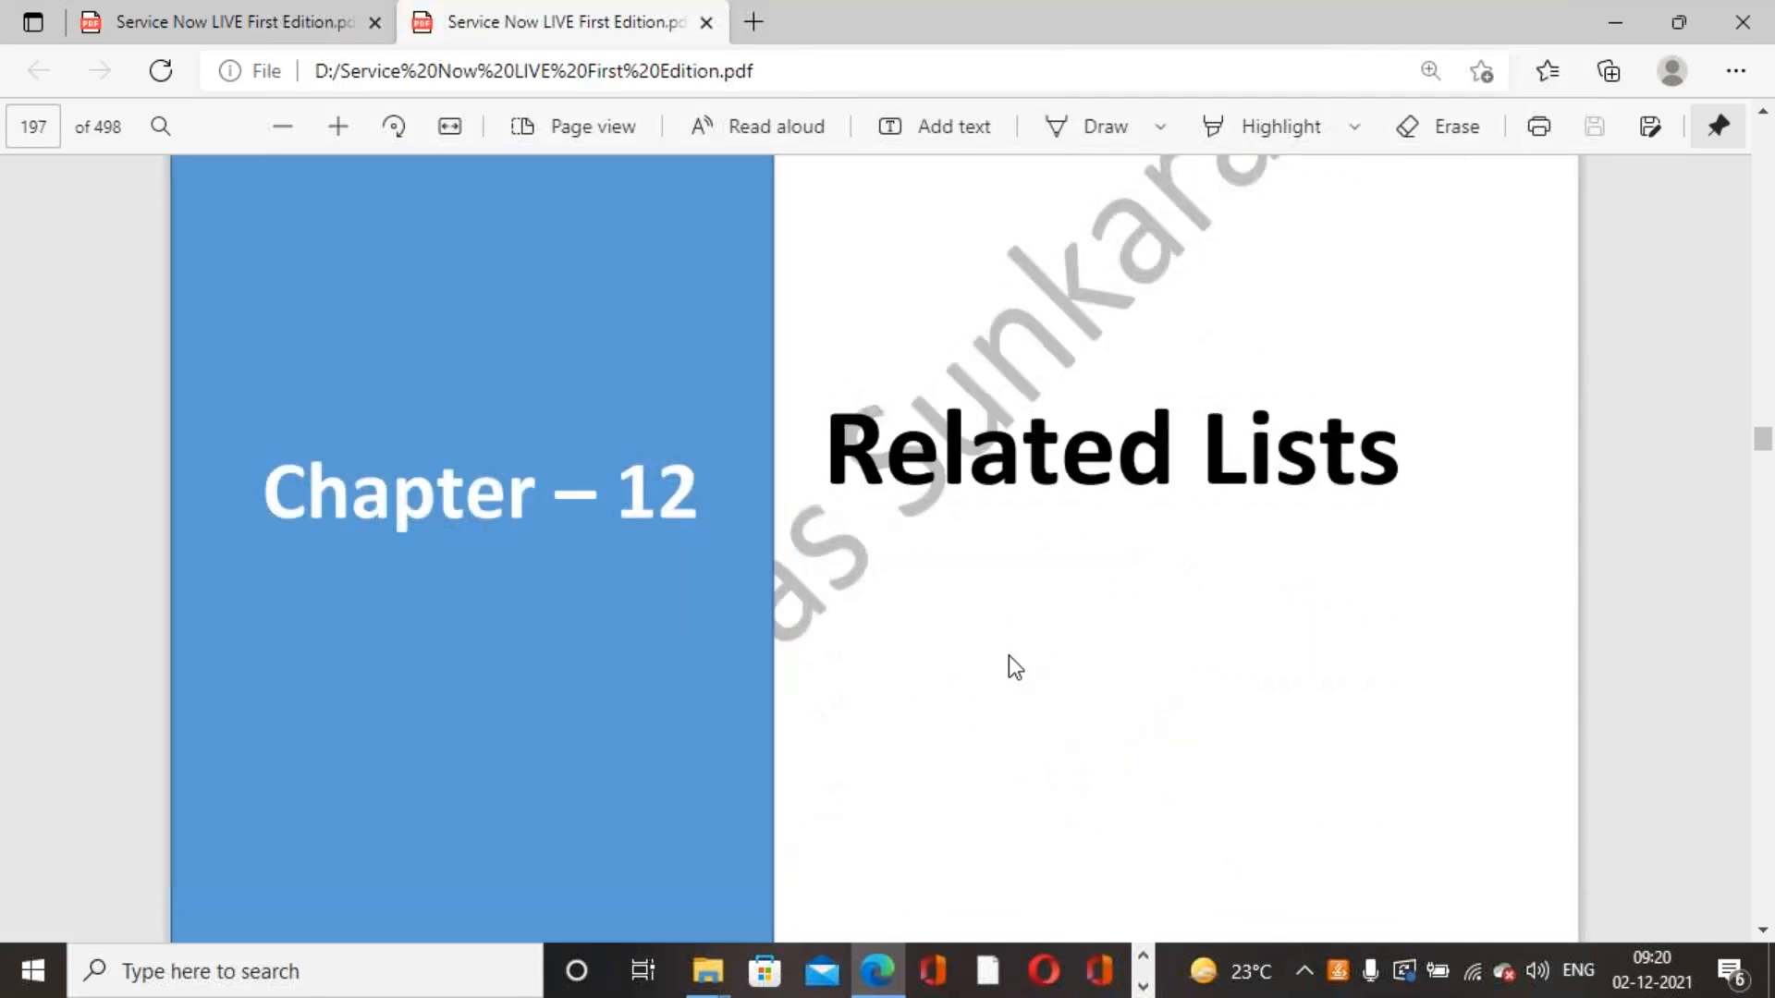
pyautogui.moveTo(818, 453); pyautogui.dragTo(1411, 456)
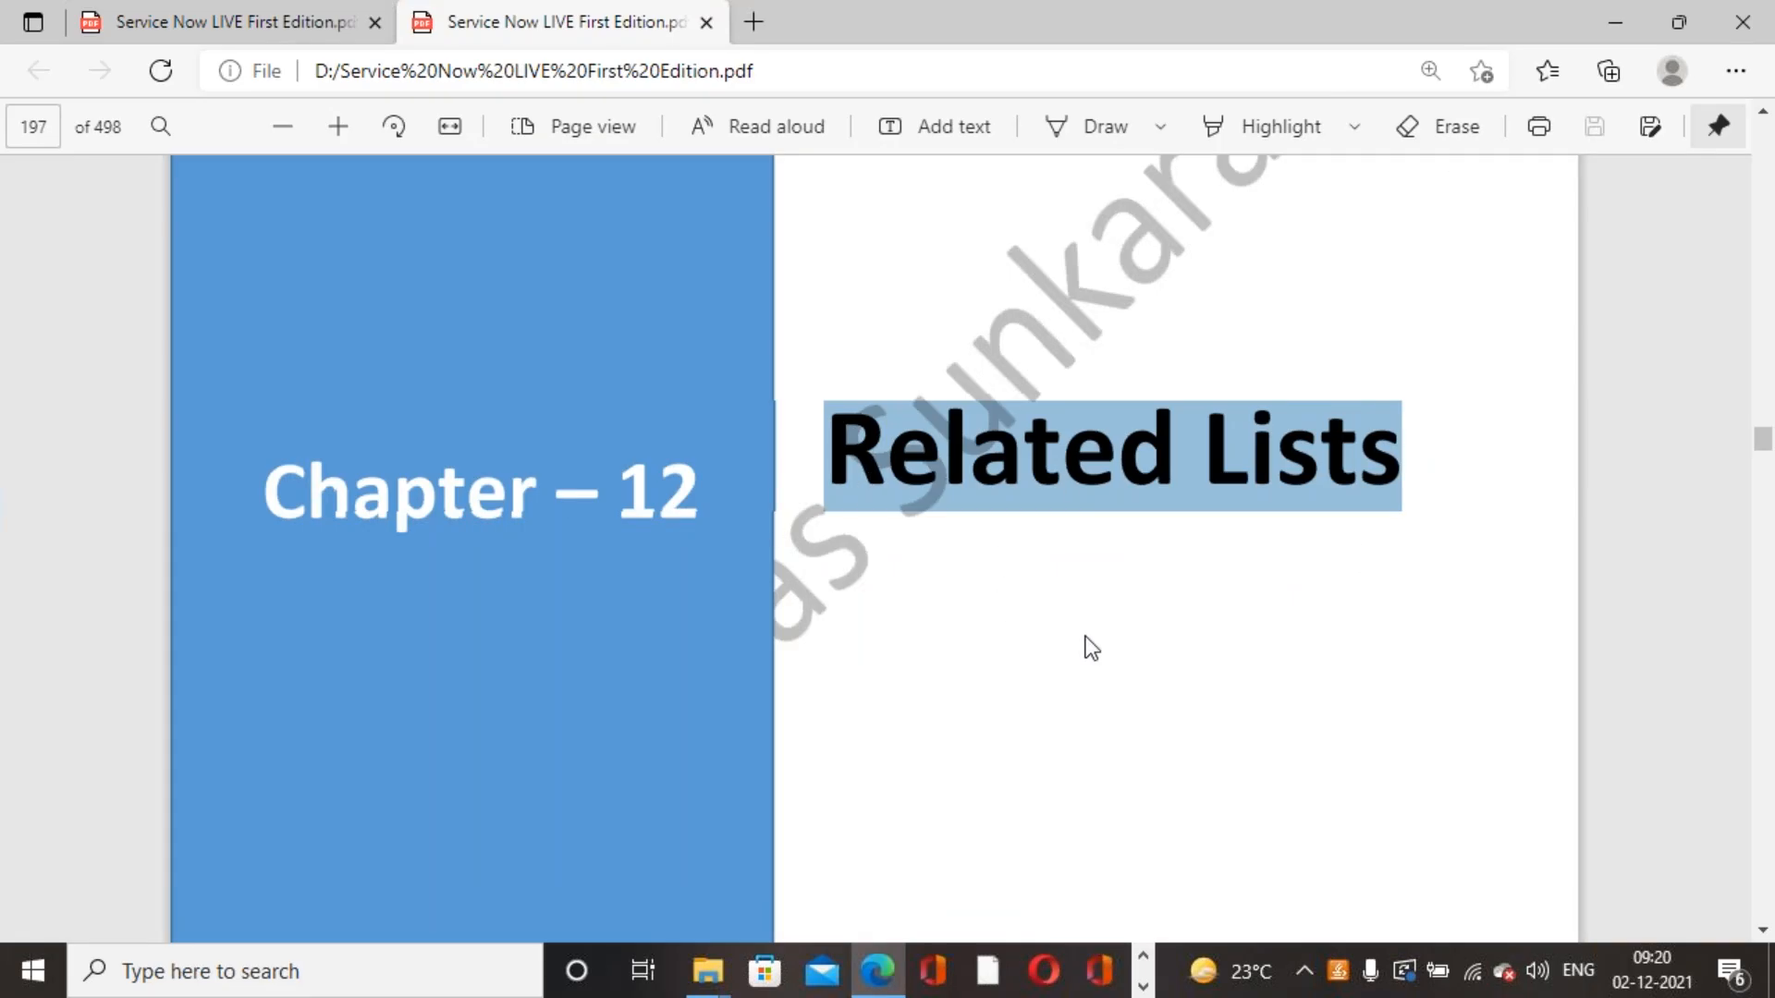
# Switch back to the incident form in Chrome and examine its Caller and Assignment group fields
pyautogui.click(1144, 986)
pyautogui.click(1144, 950)
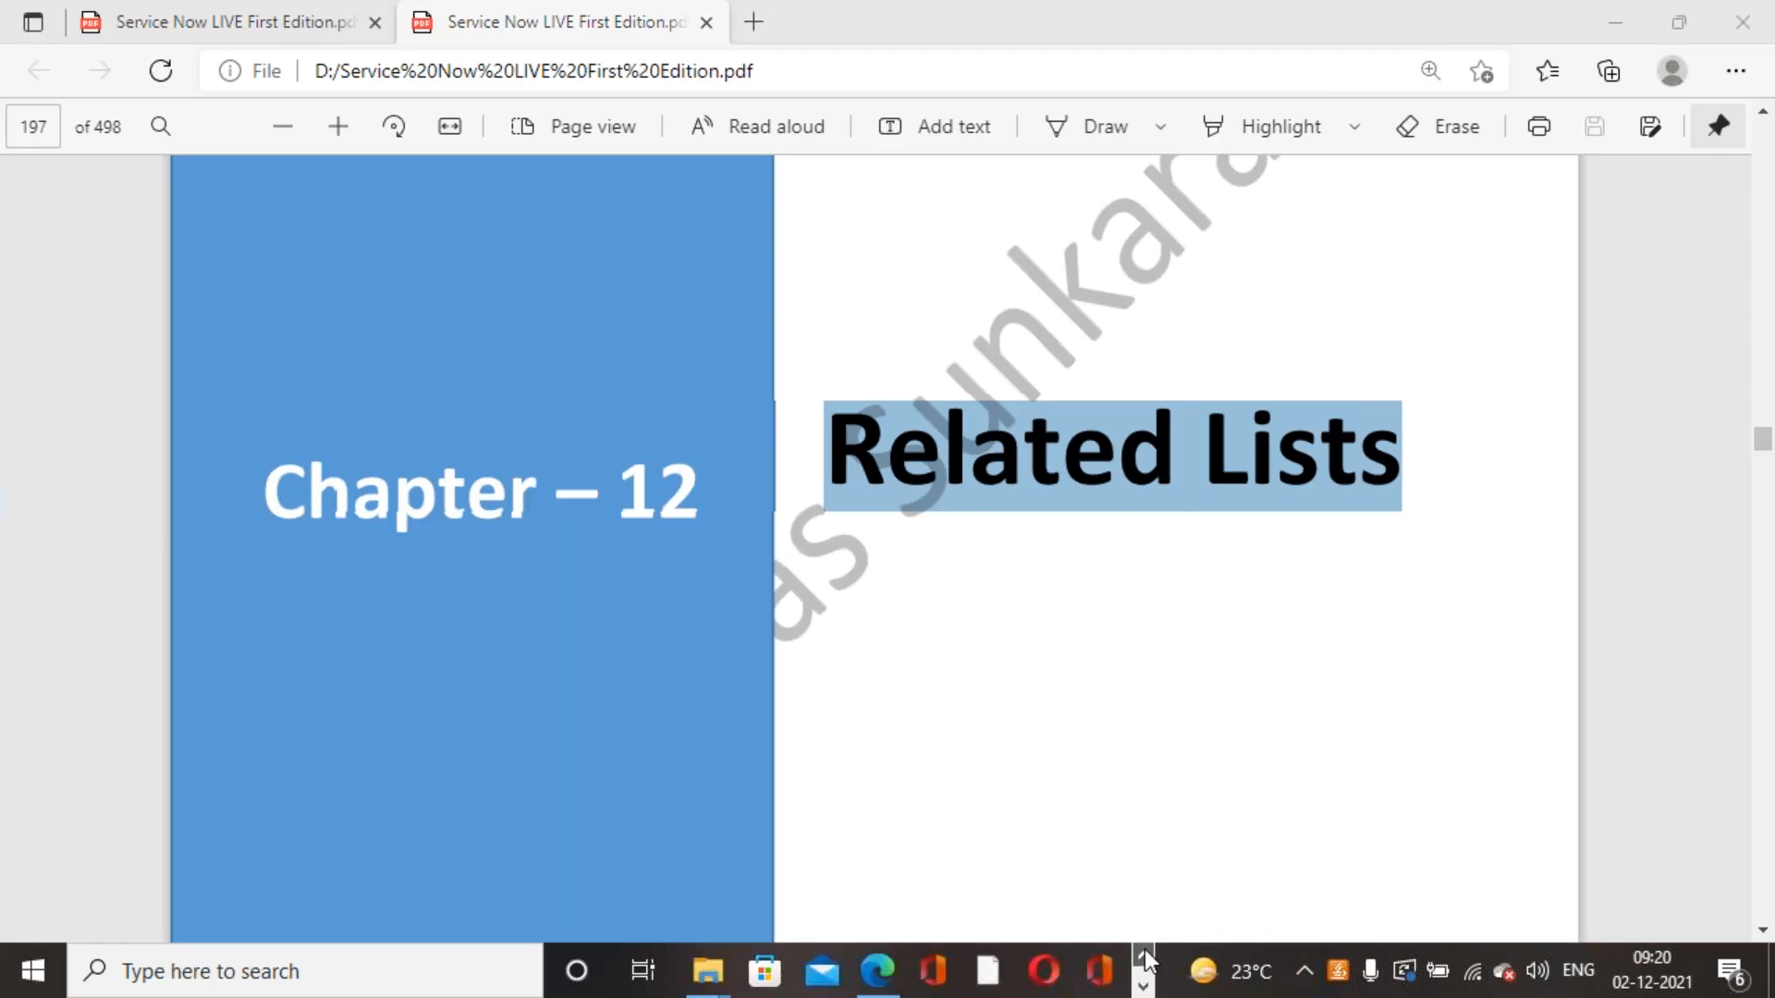
pyautogui.click(1143, 986)
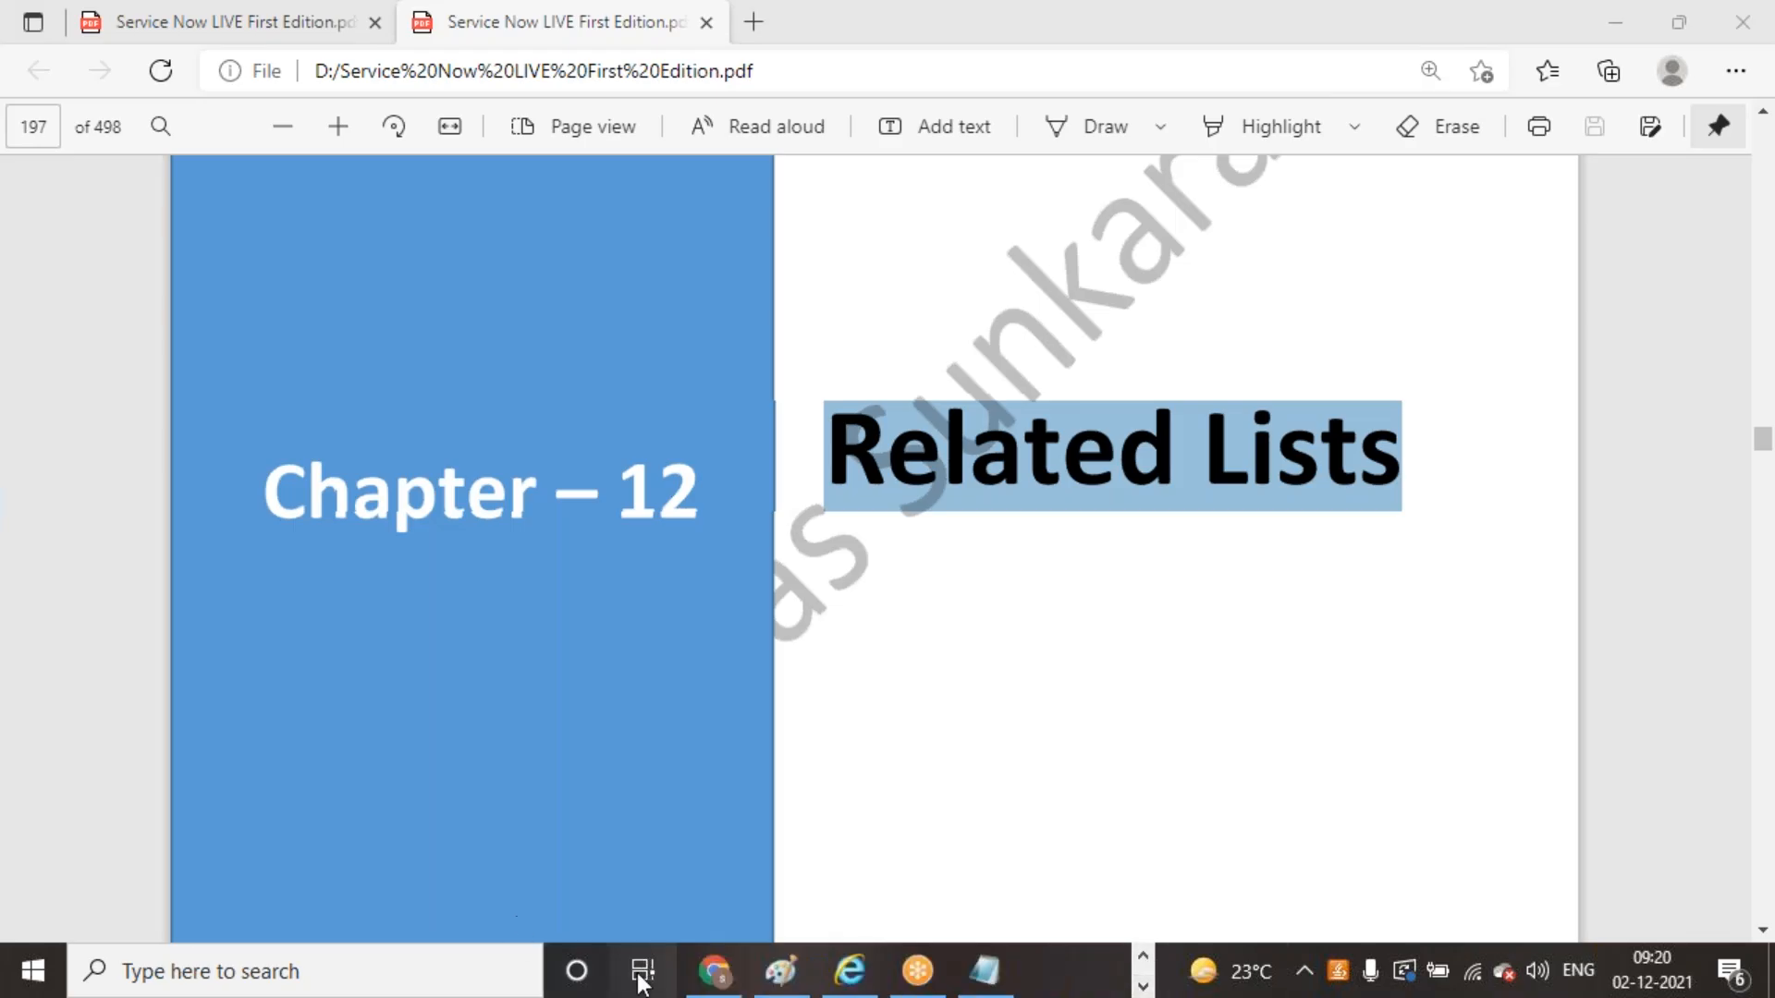
pyautogui.click(714, 971)
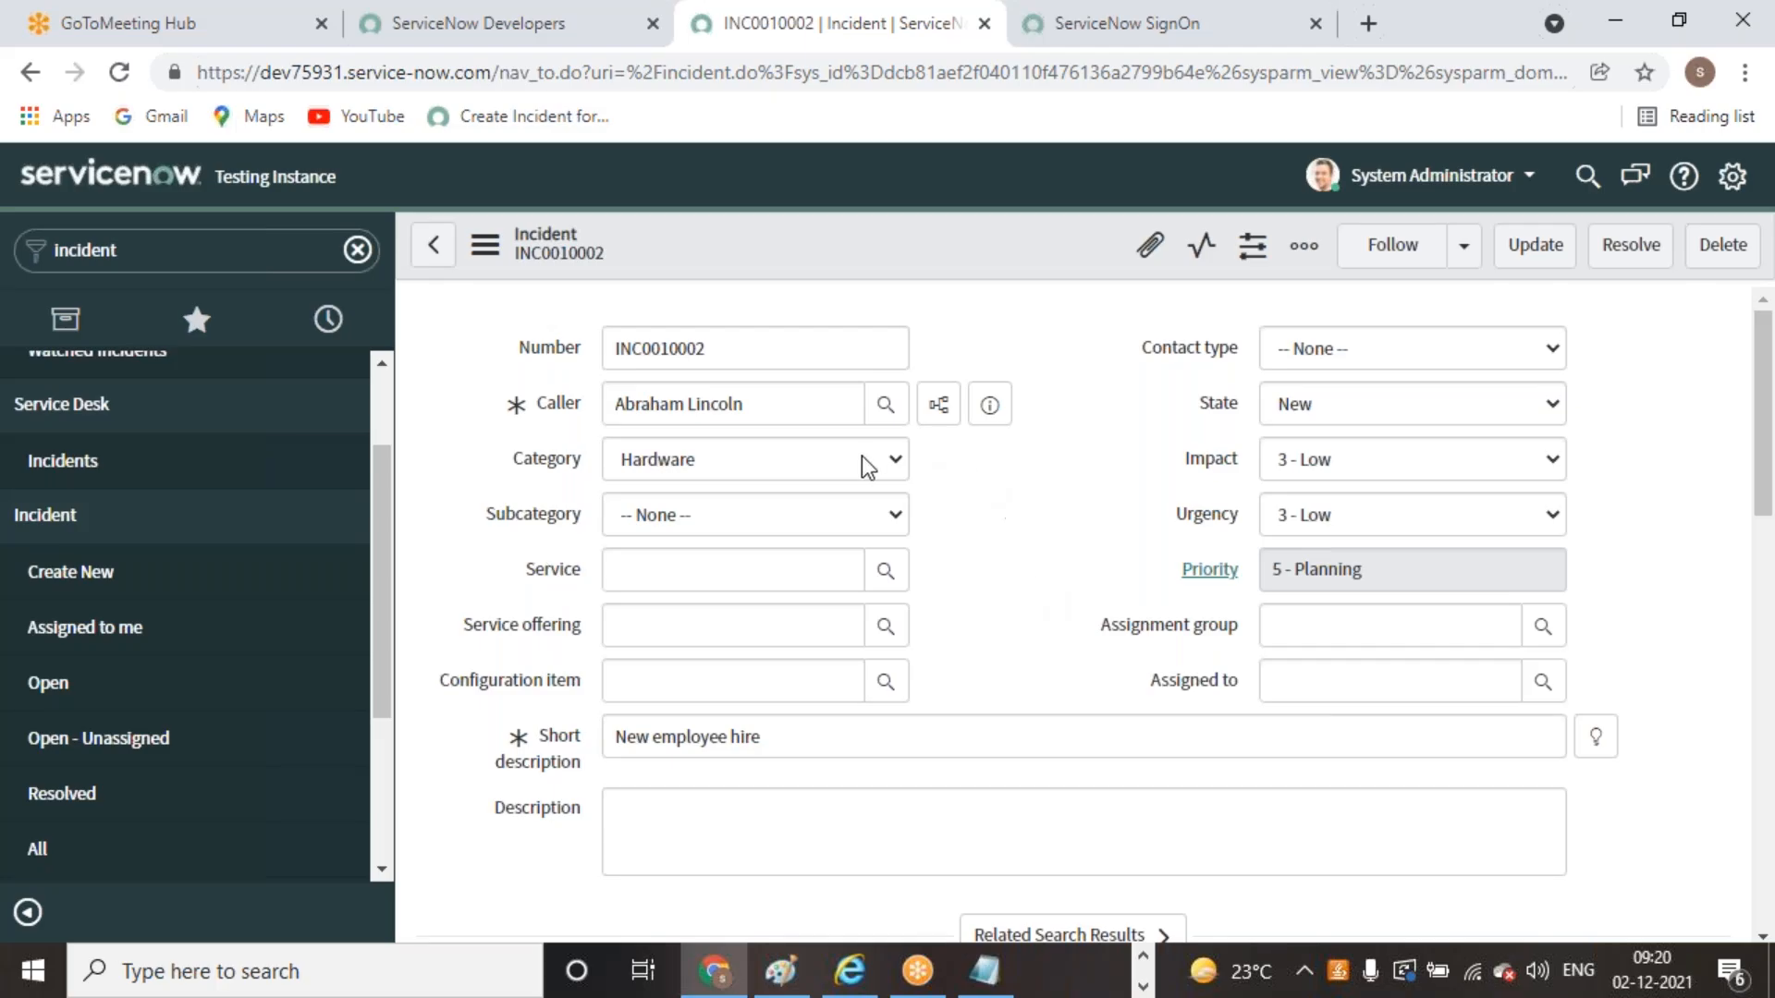
pyautogui.moveTo(780, 404); pyautogui.dragTo(606, 404)
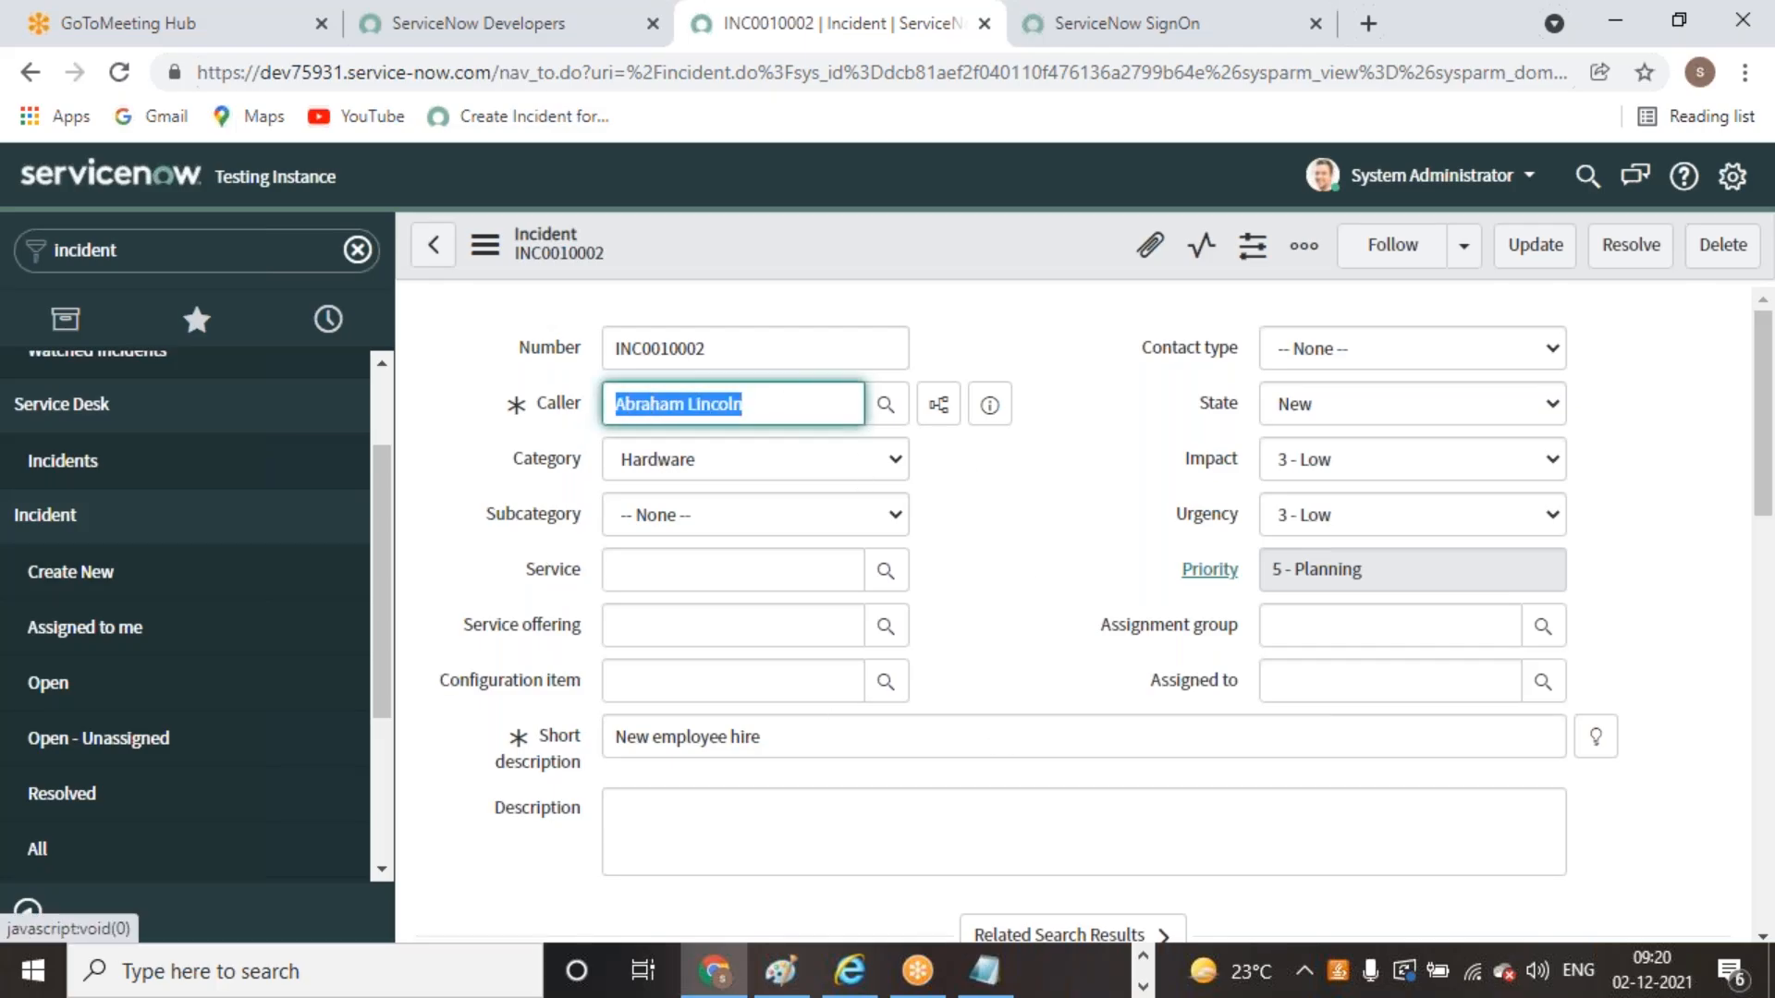
pyautogui.click(1097, 634)
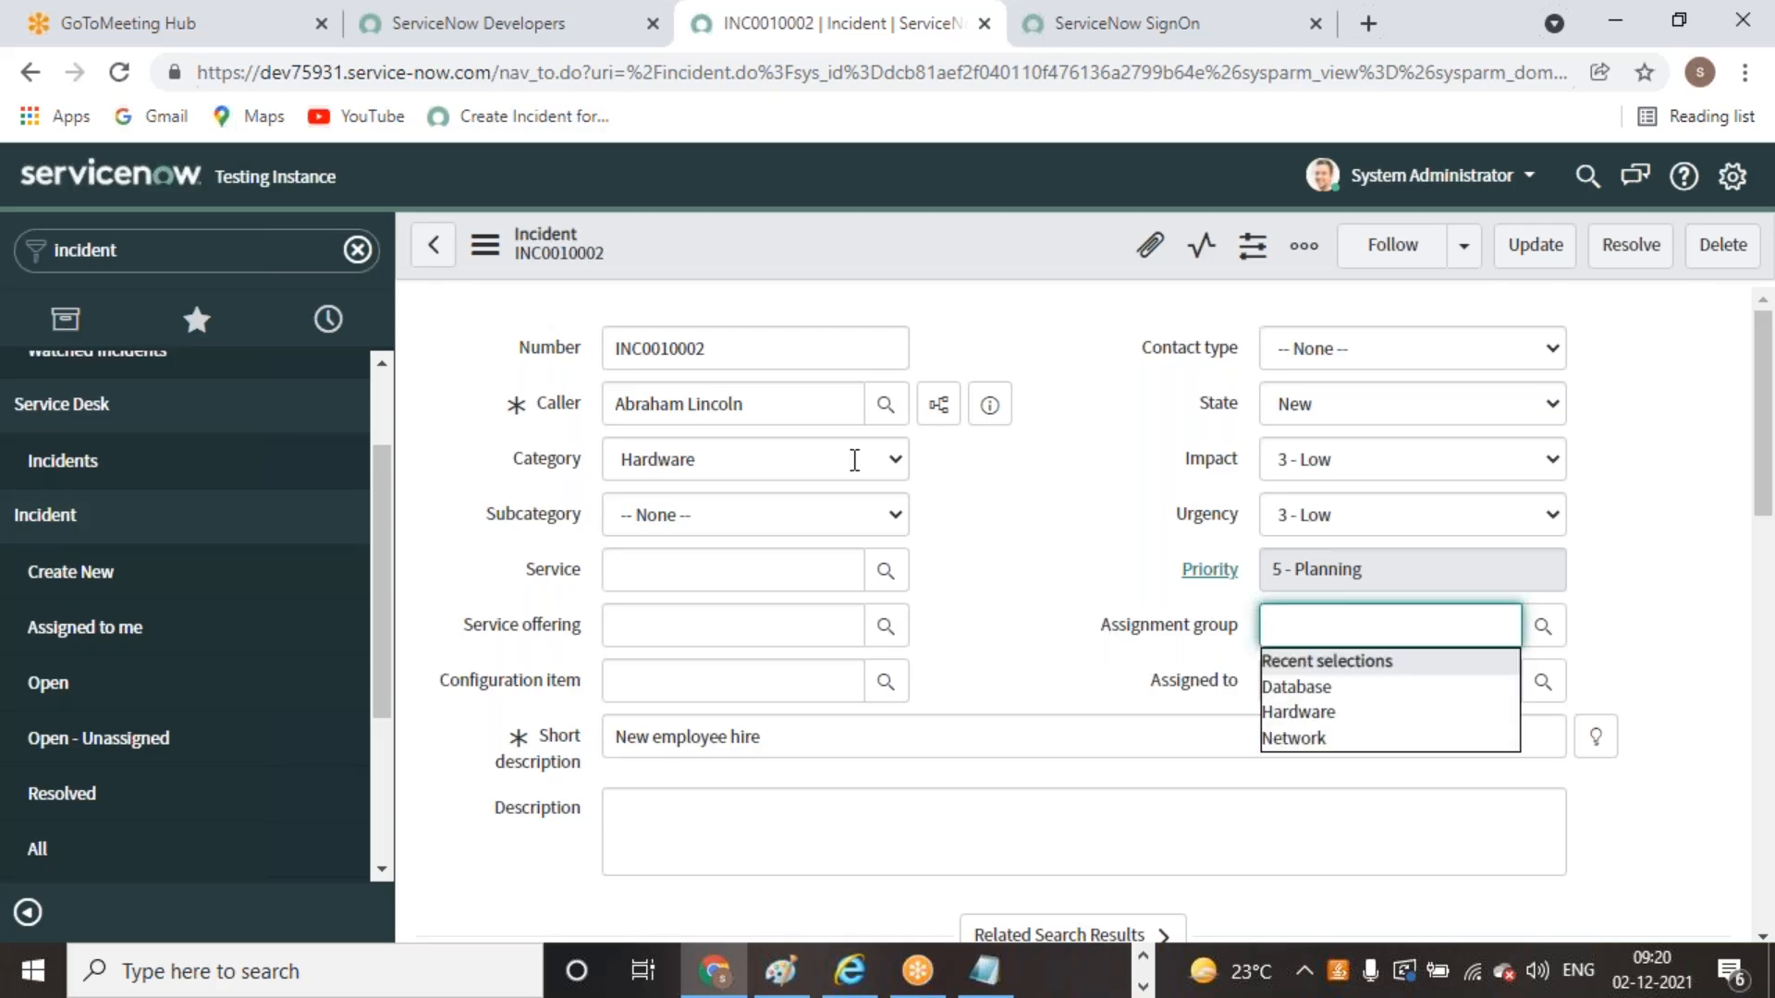
pyautogui.click(1048, 599)
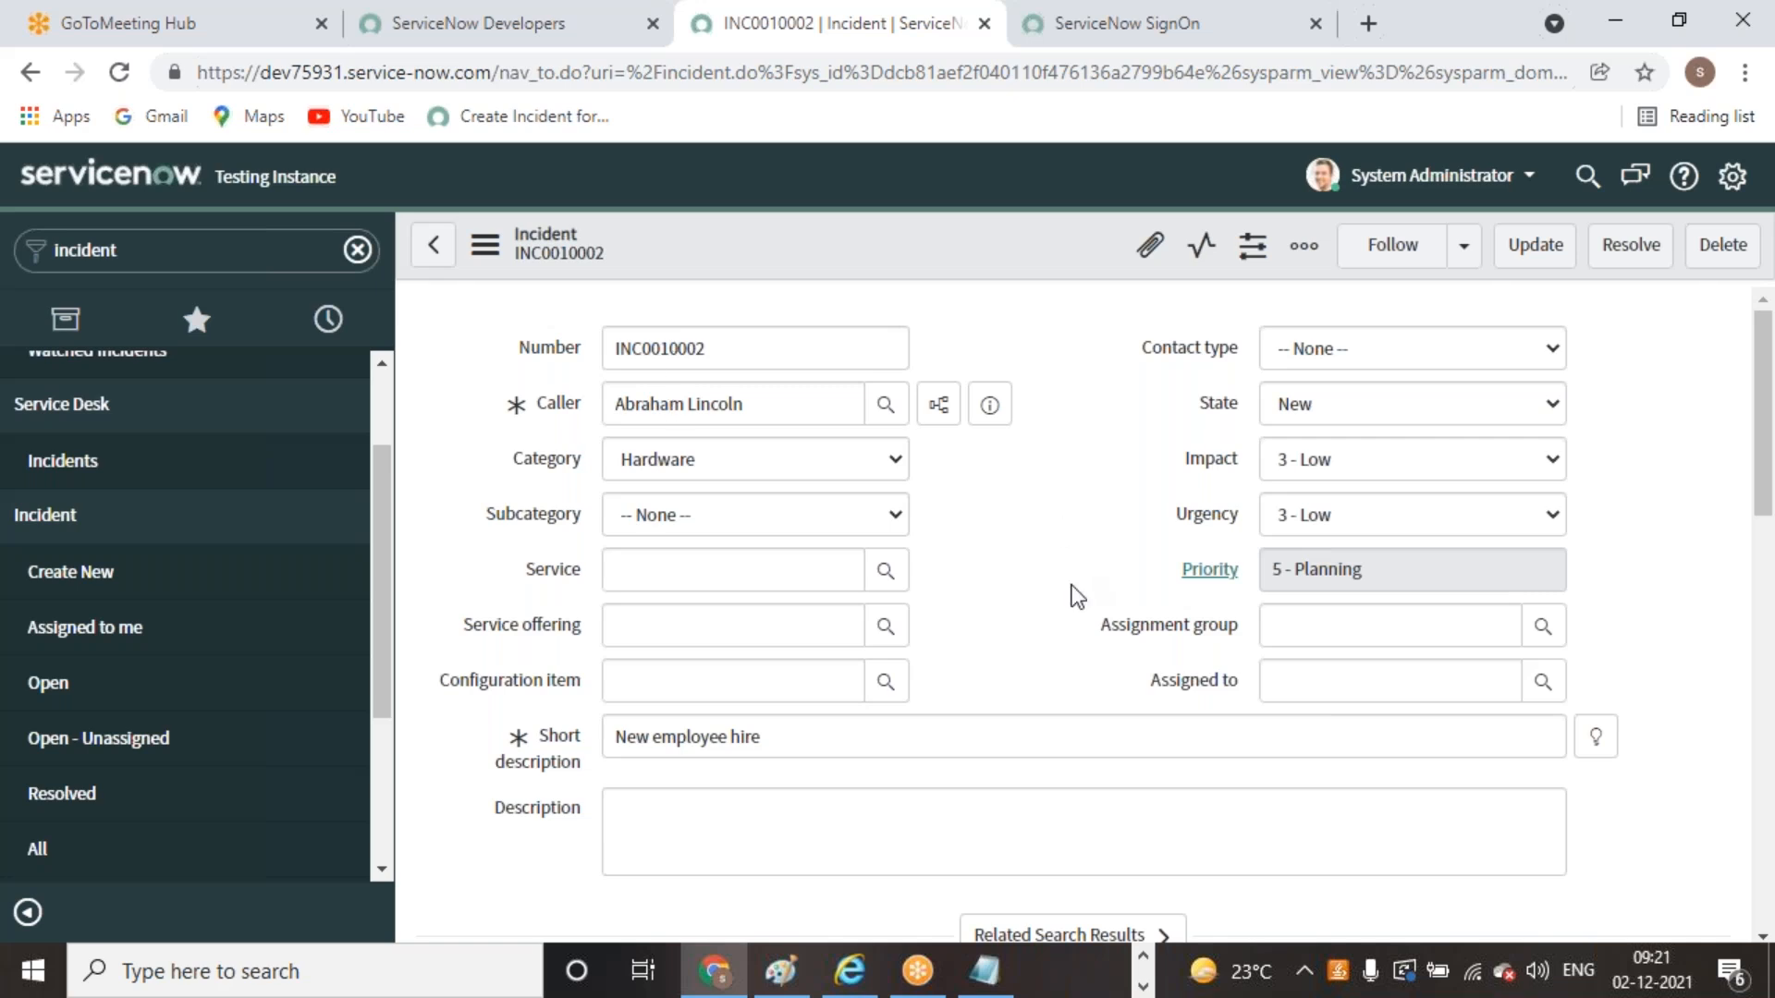
# Compare the incident's related lists with the fields on its main form, focusing on the caller
pyautogui.scroll(-15, 1075, 596)
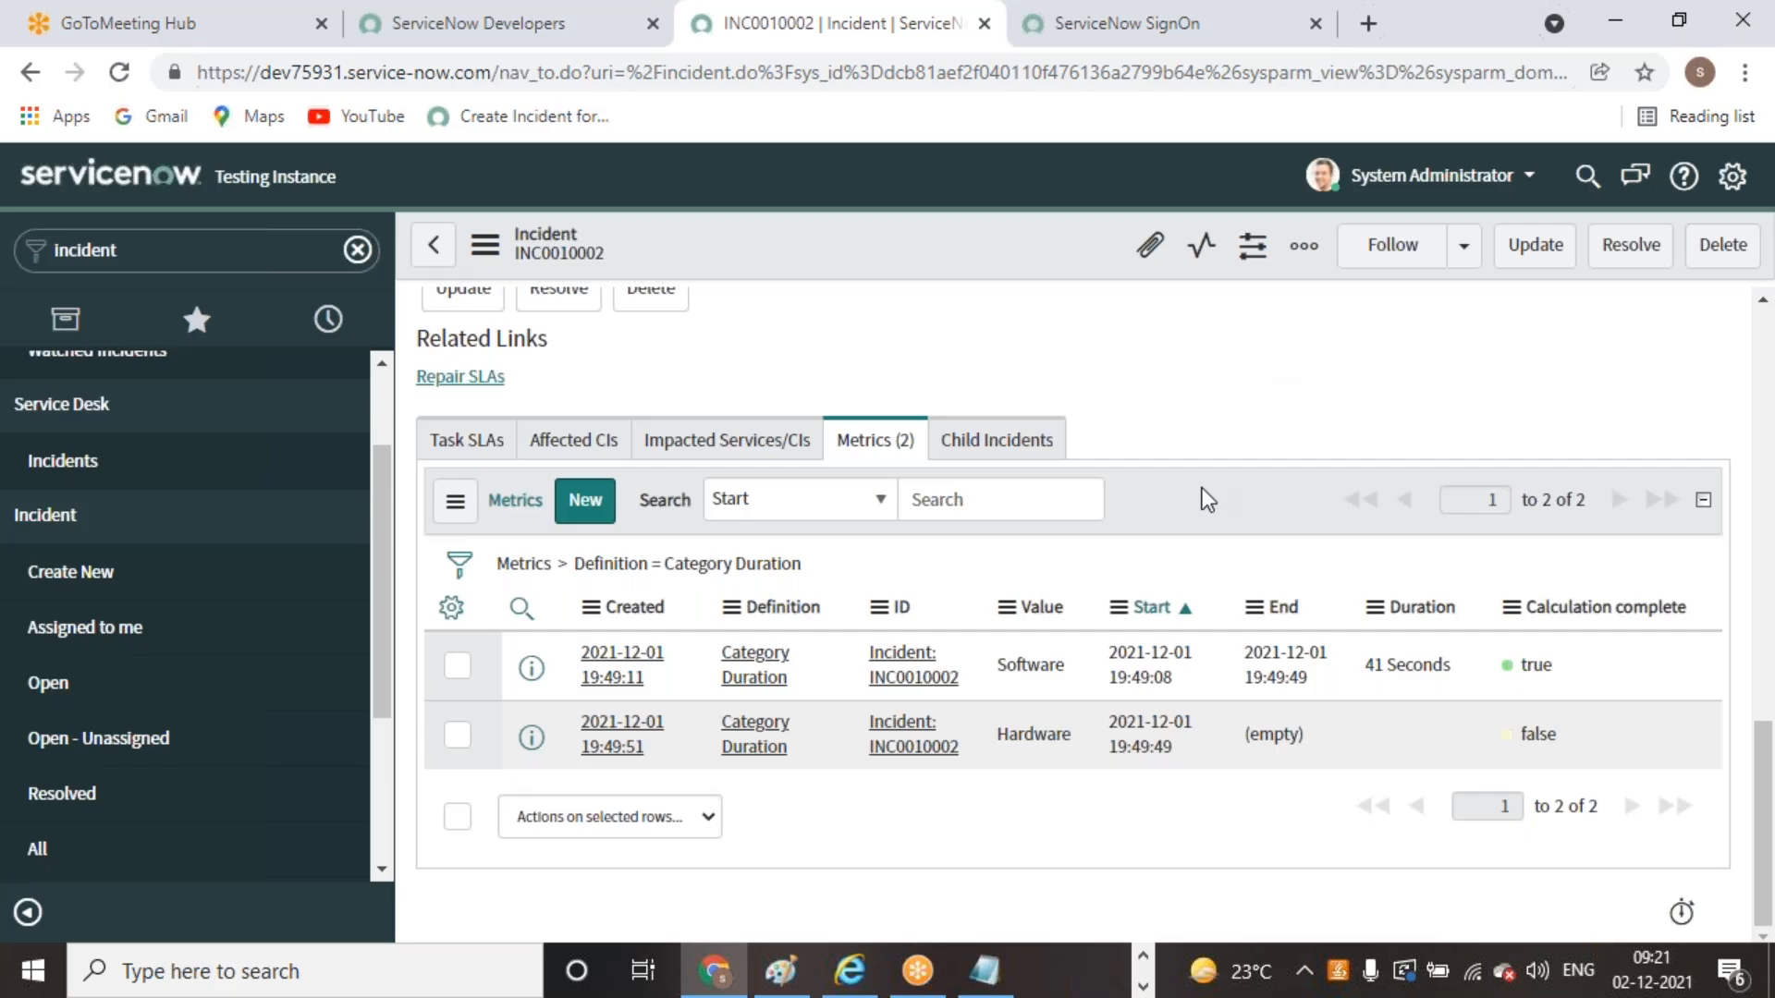
pyautogui.scroll(15, 1202, 486)
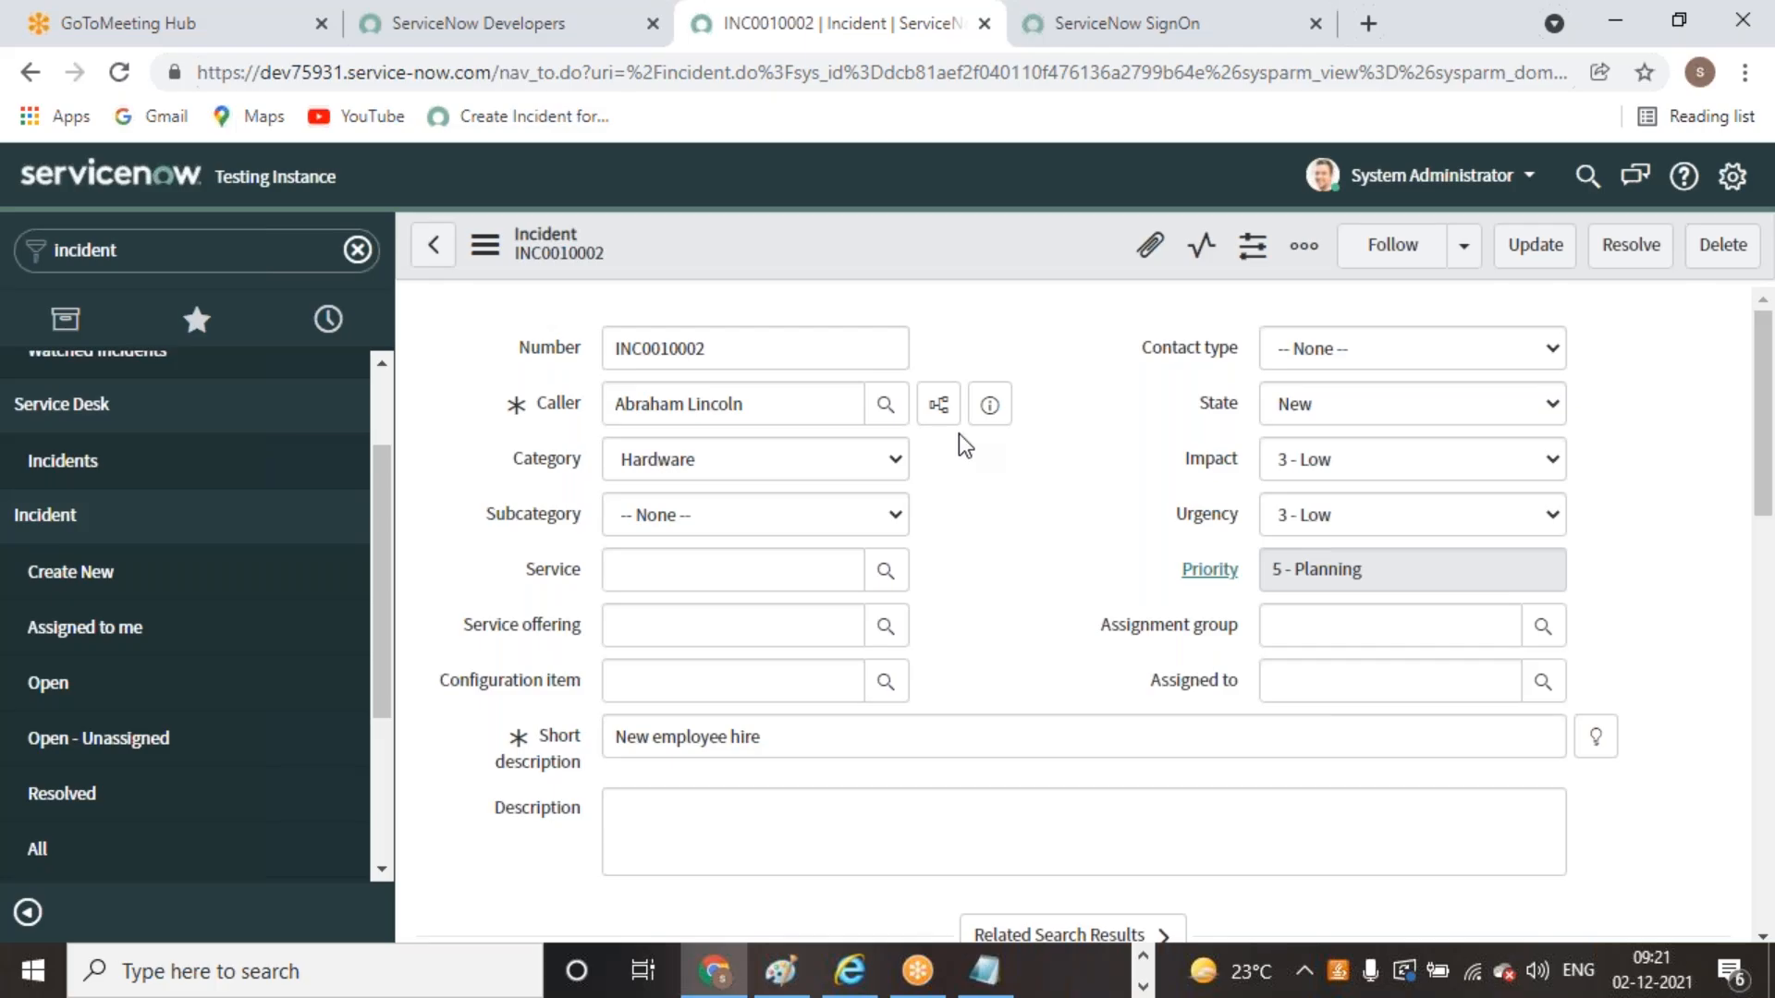
pyautogui.moveTo(813, 400); pyautogui.dragTo(584, 407)
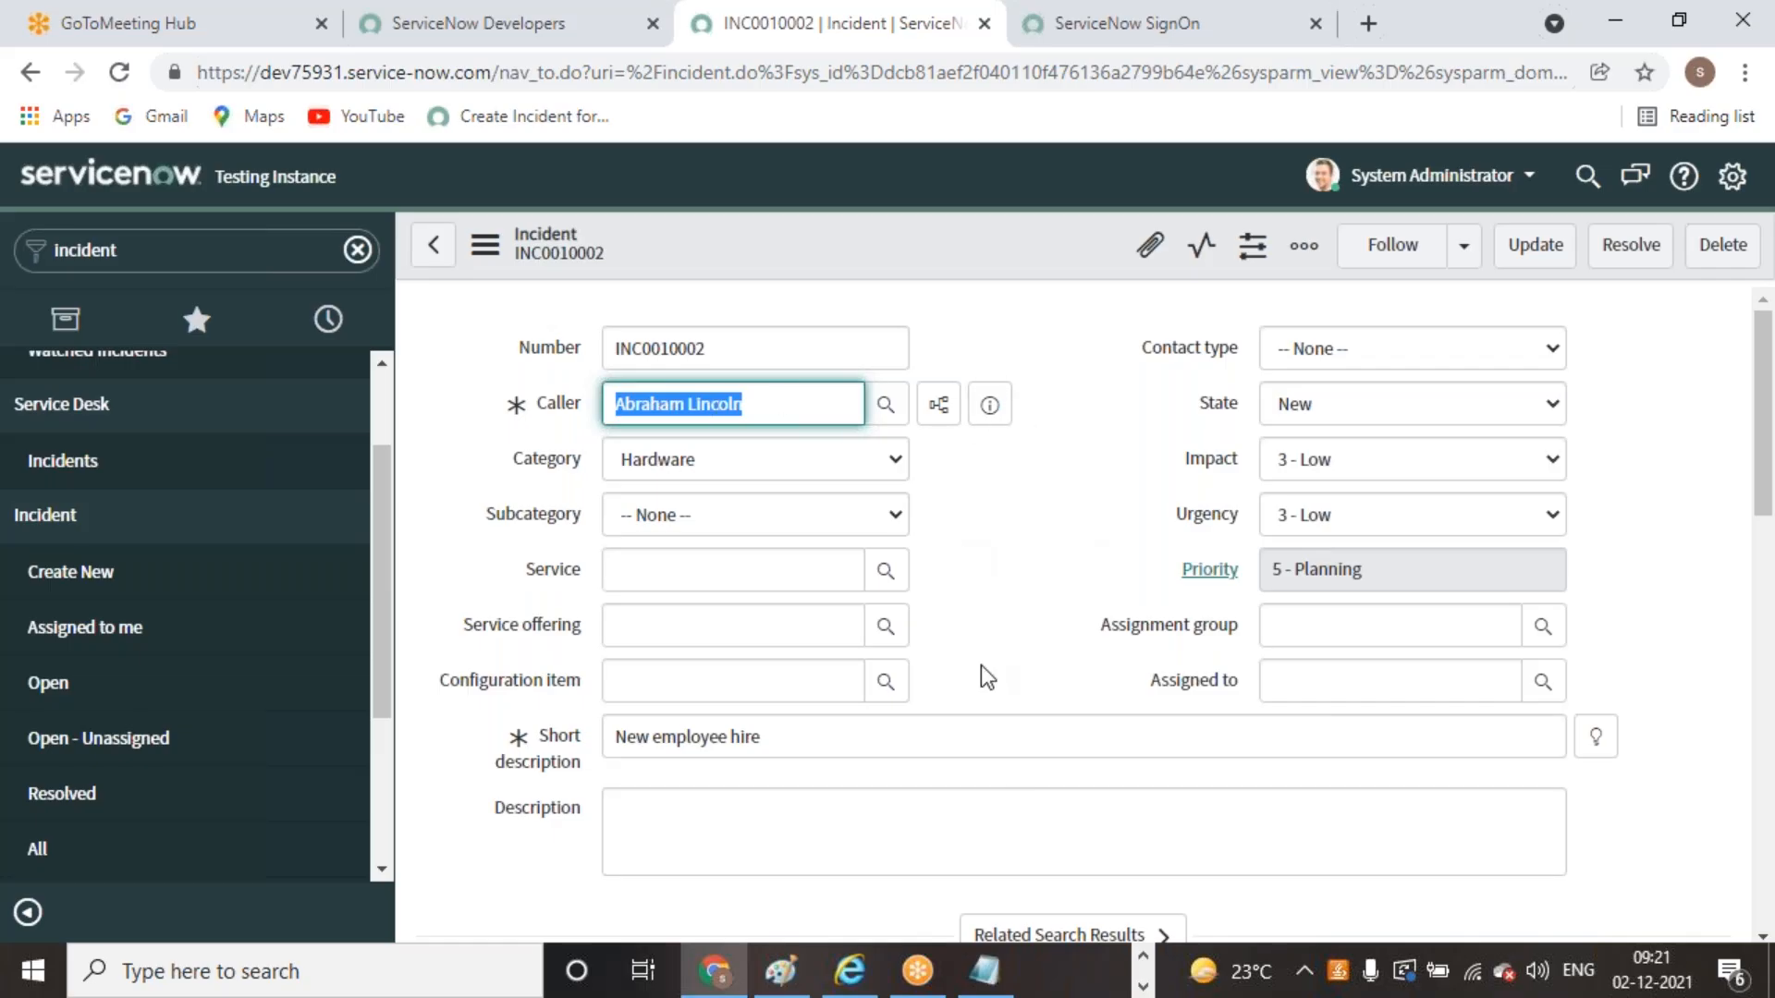
pyautogui.click(991, 686)
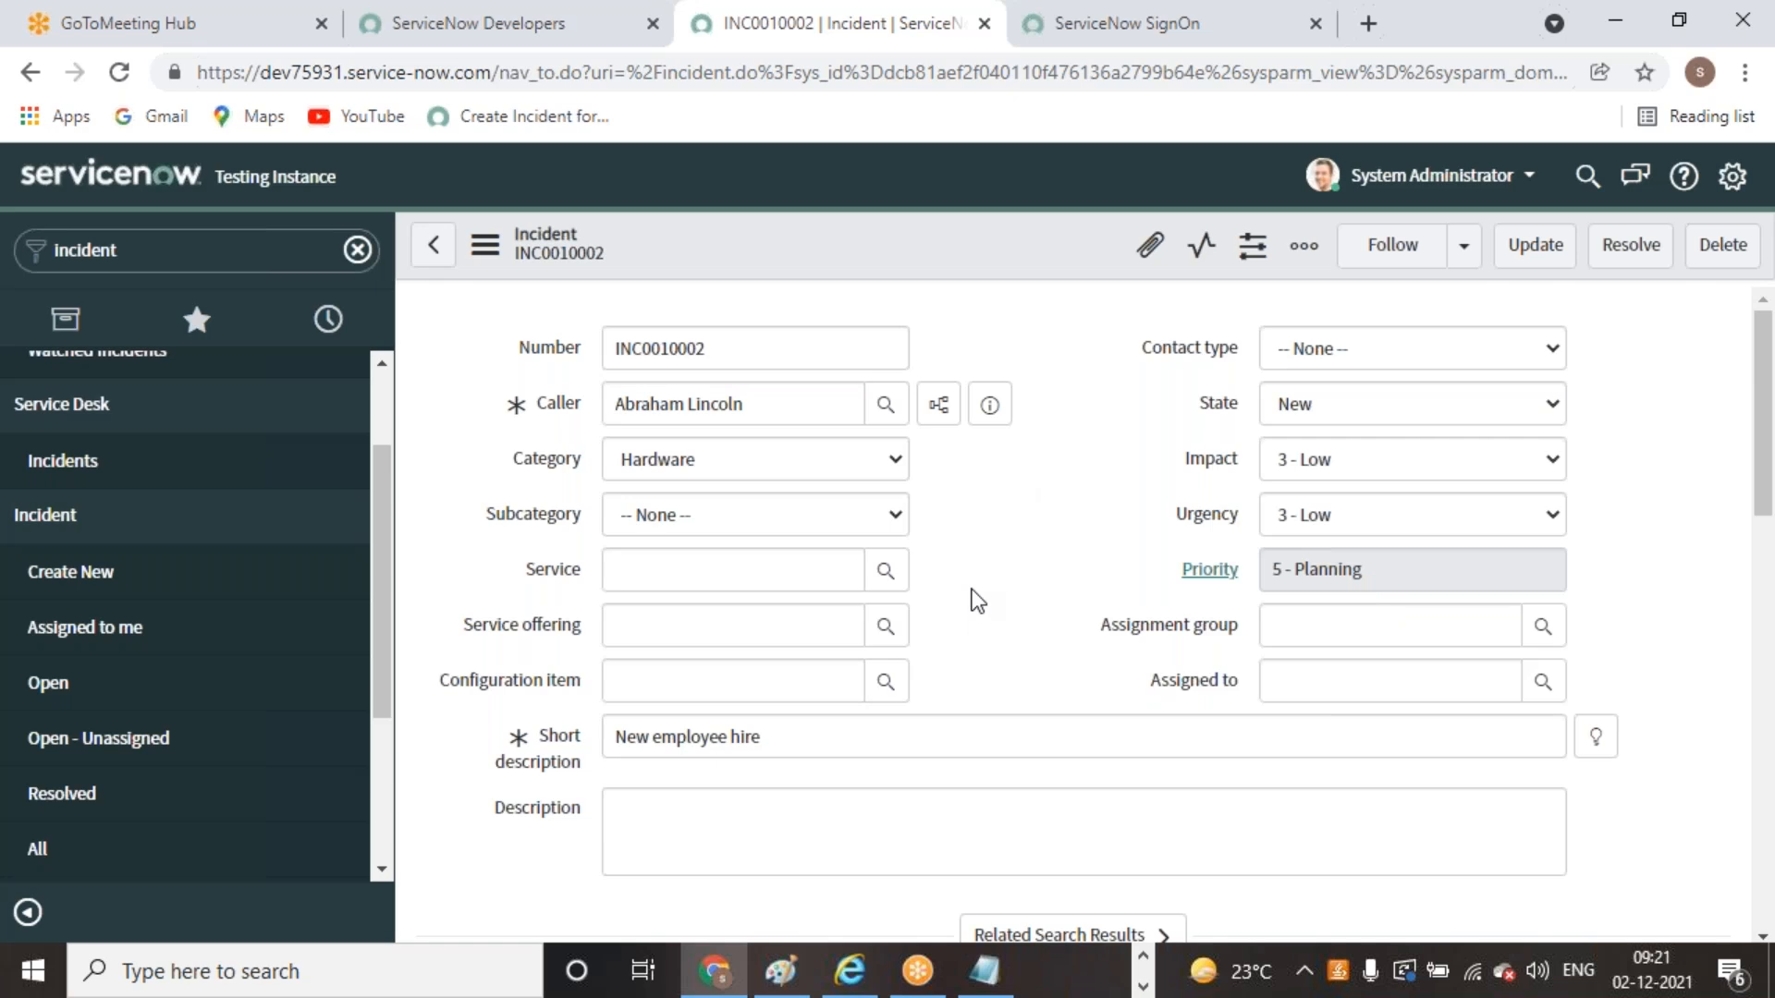
pyautogui.scroll(-5, 973, 596)
pyautogui.scroll(5, 972, 596)
pyautogui.click(1088, 573)
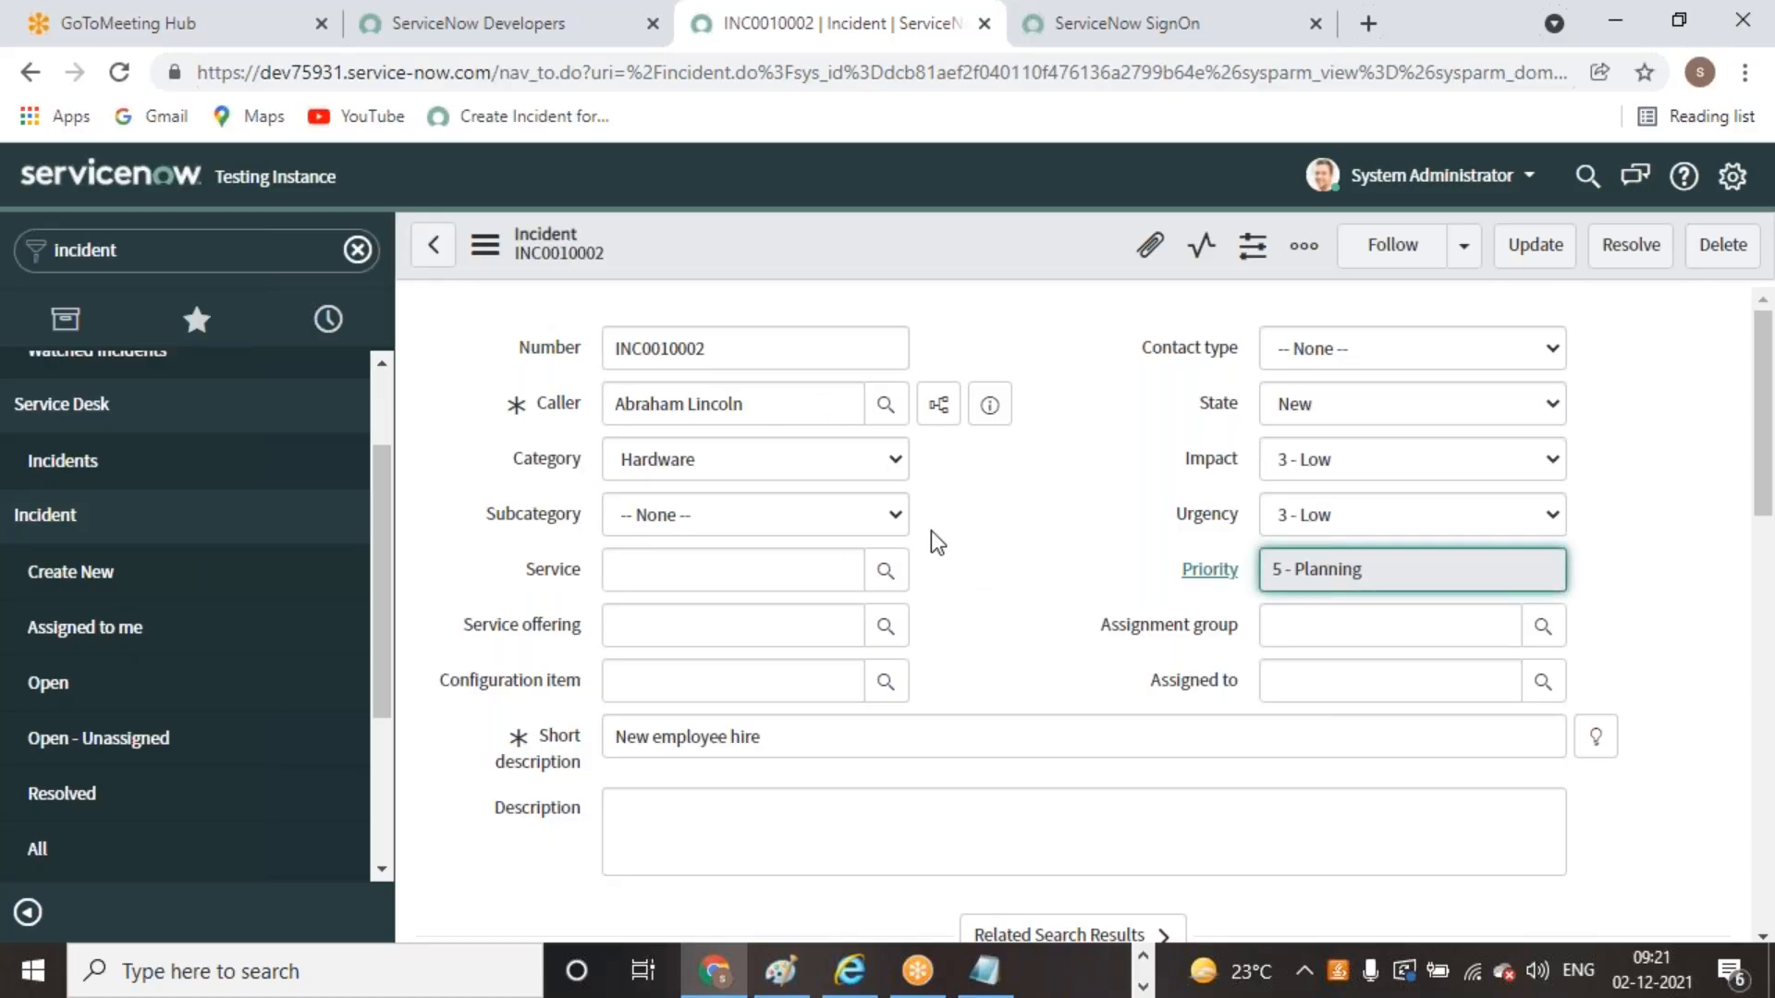
# Add the Incidents by Same Caller related list to the Incident form's default view and save the configuration
pyautogui.rightClick(897, 240)
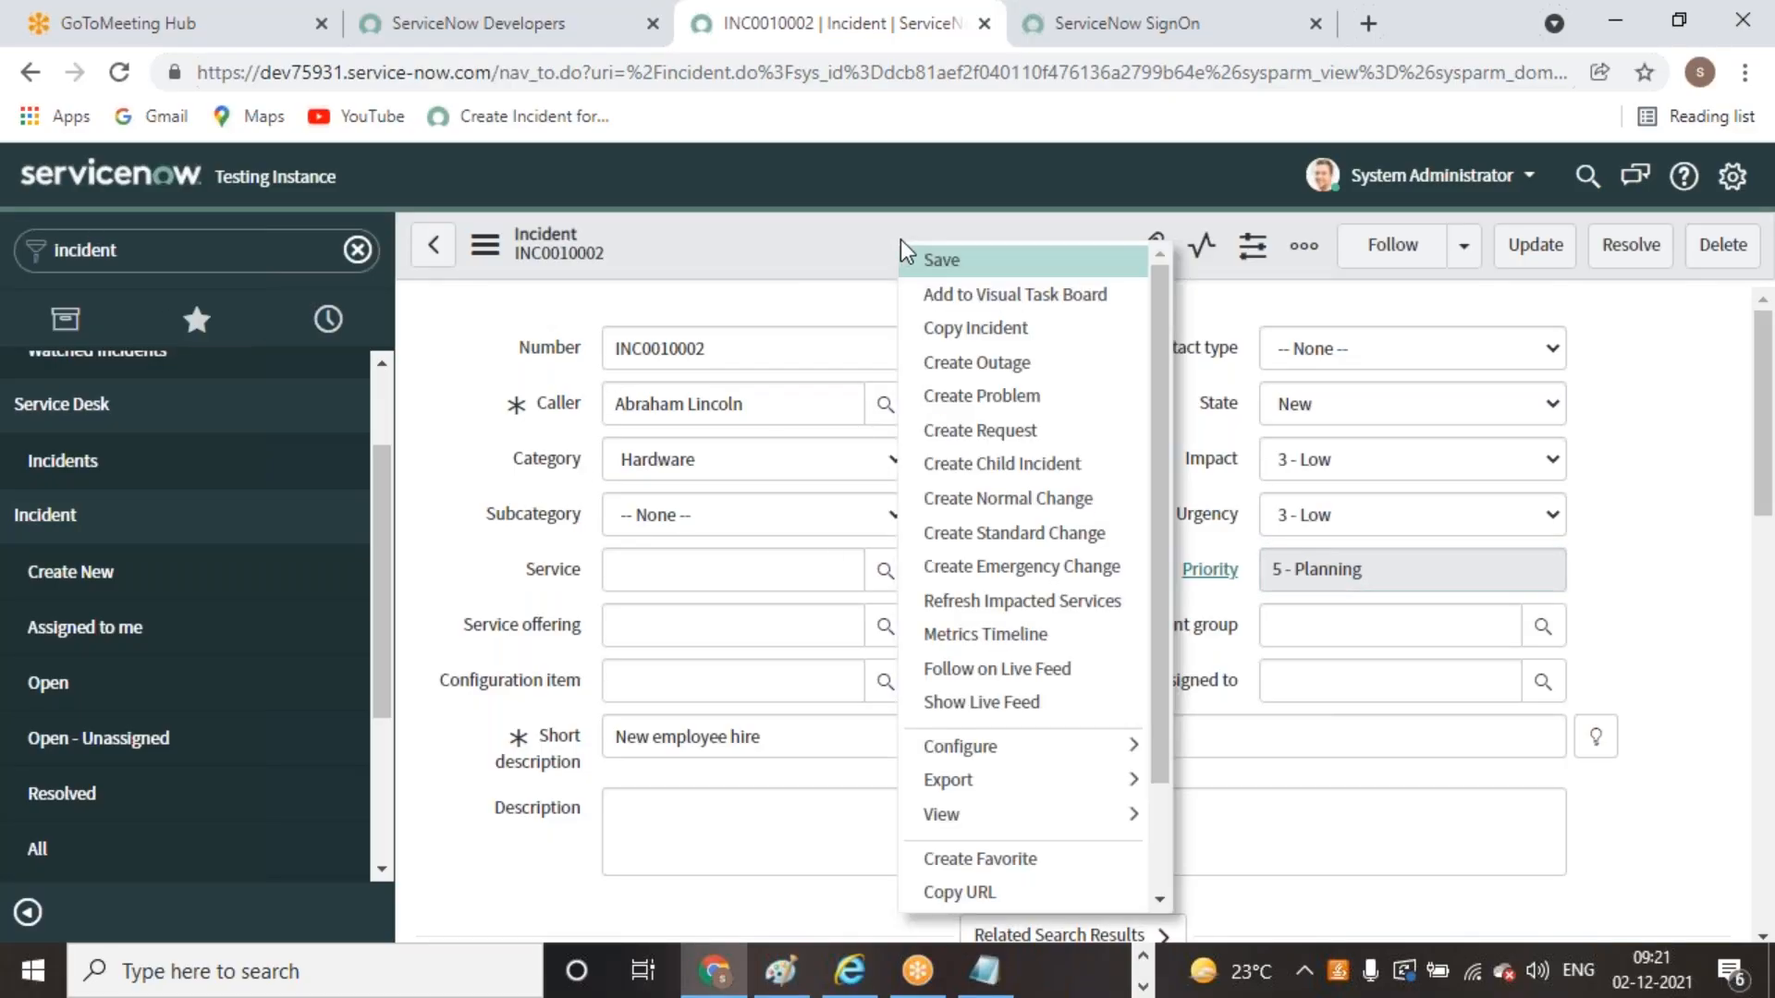
pyautogui.moveTo(1054, 749)
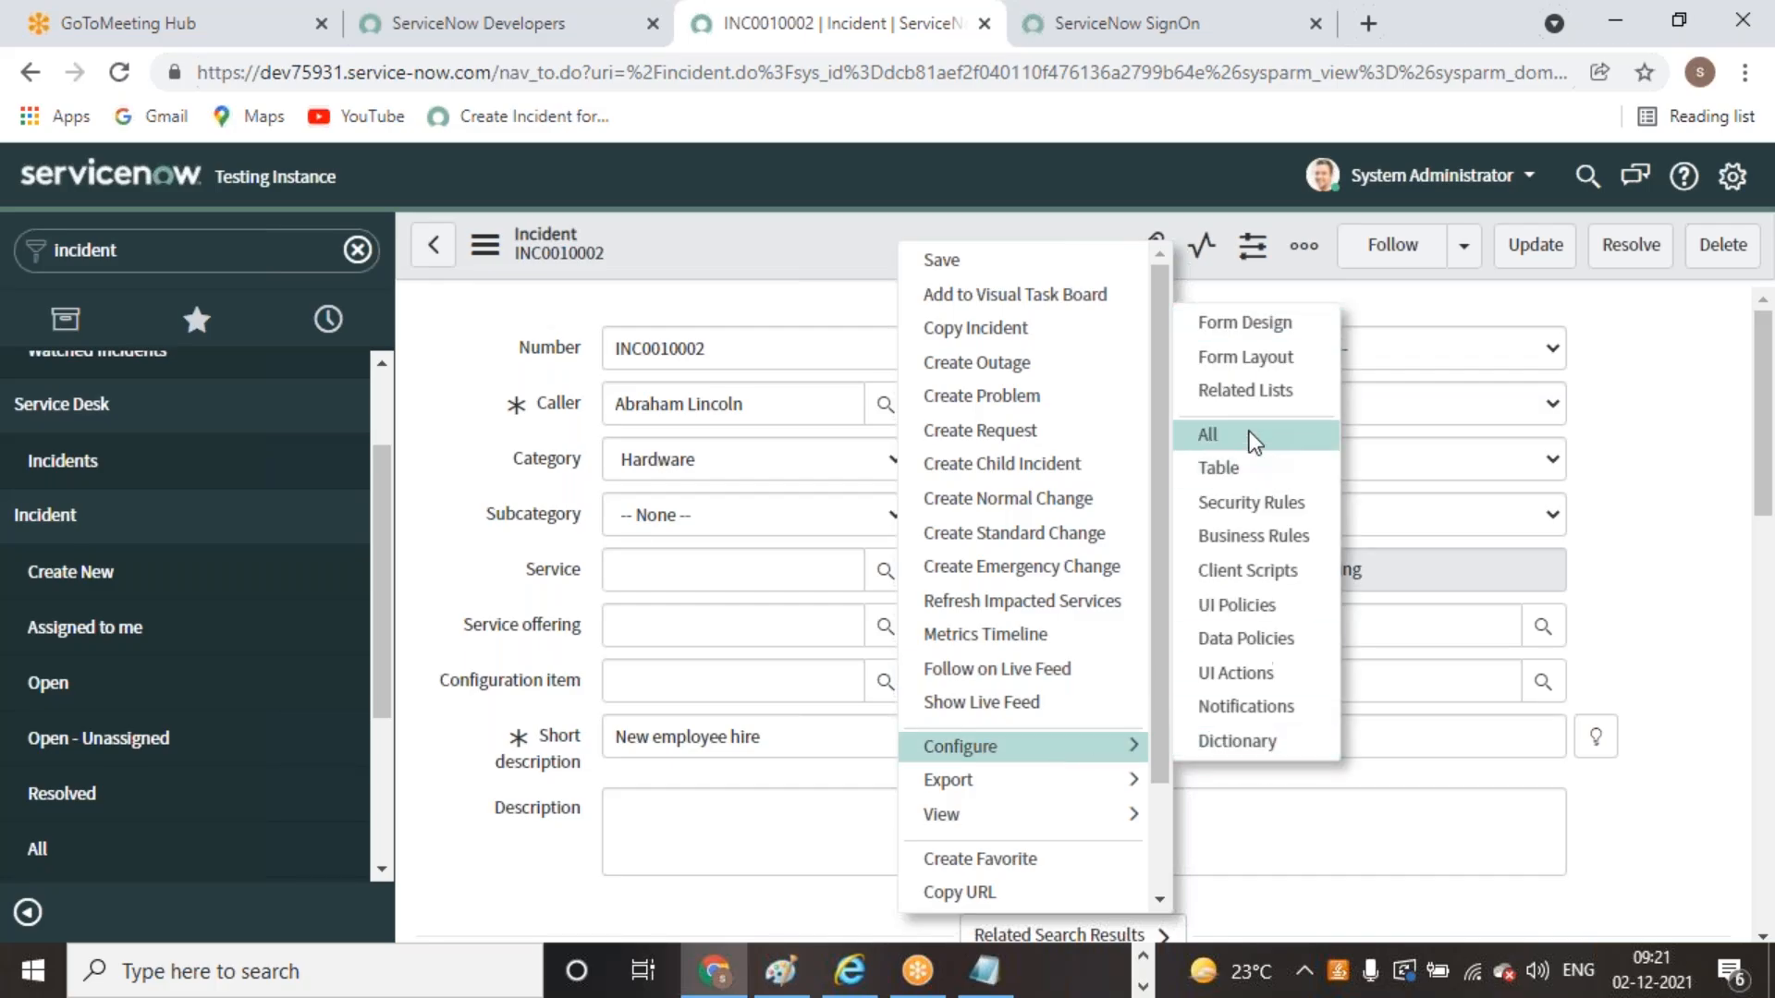
pyautogui.click(1244, 391)
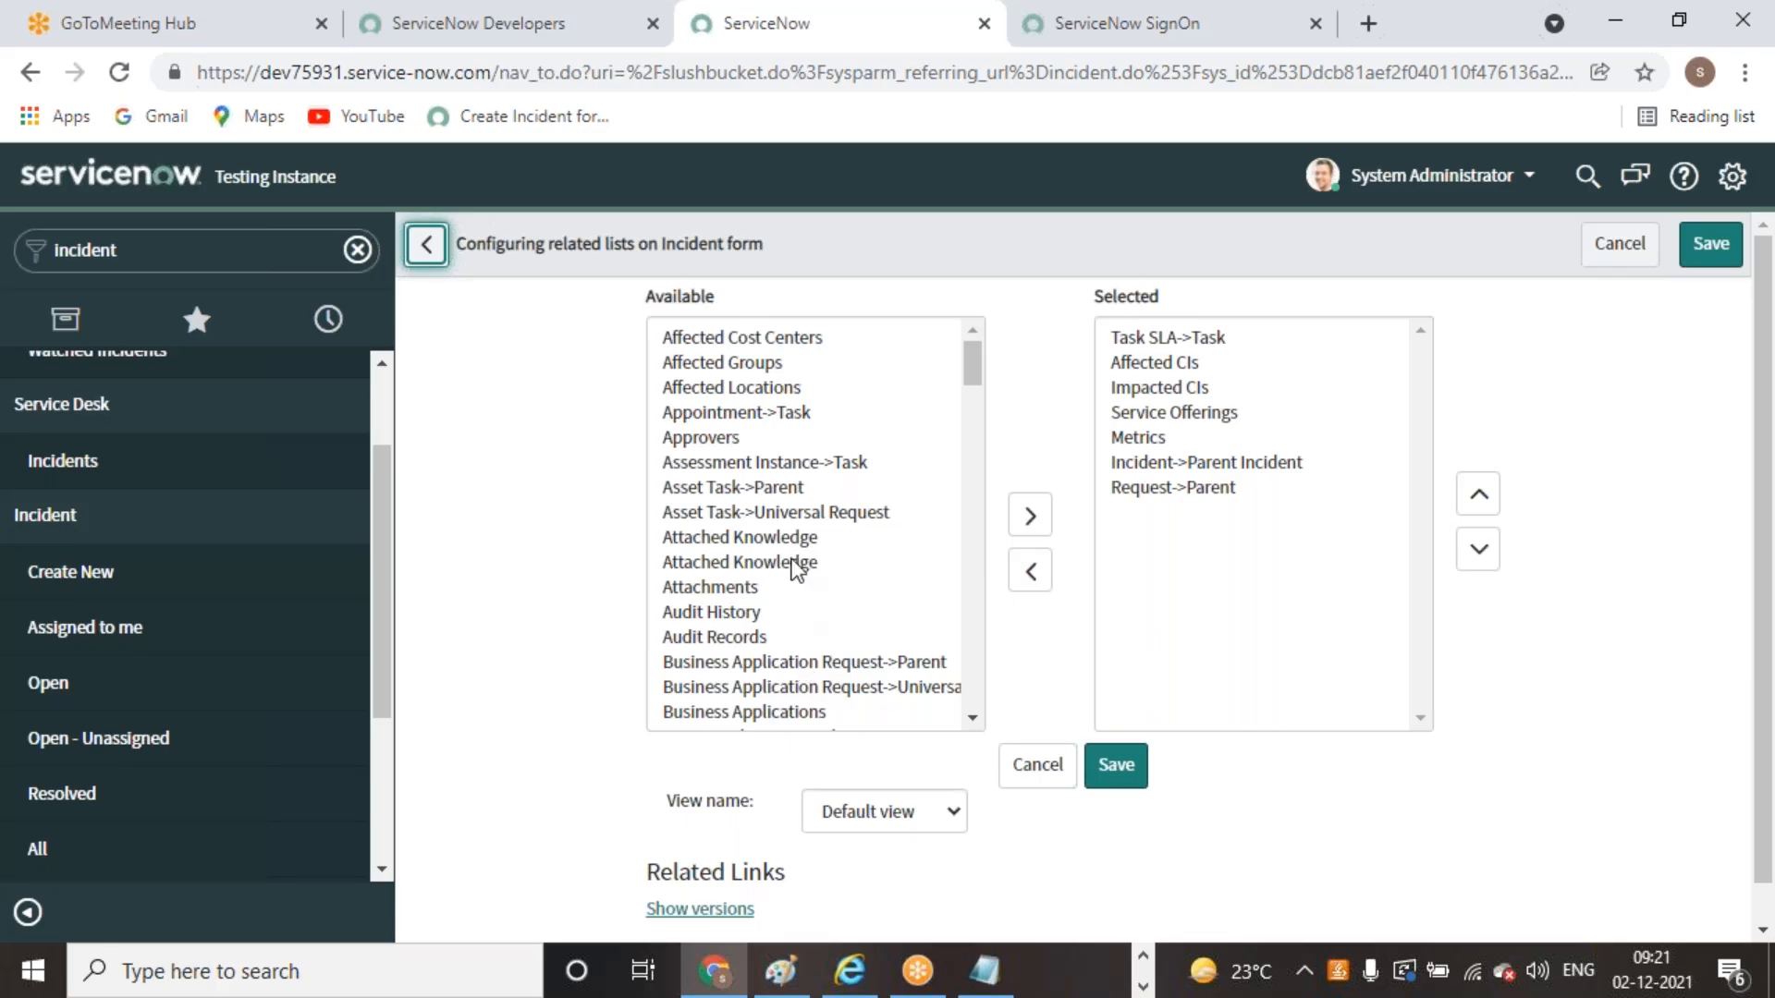
pyautogui.scroll(-3, 797, 570)
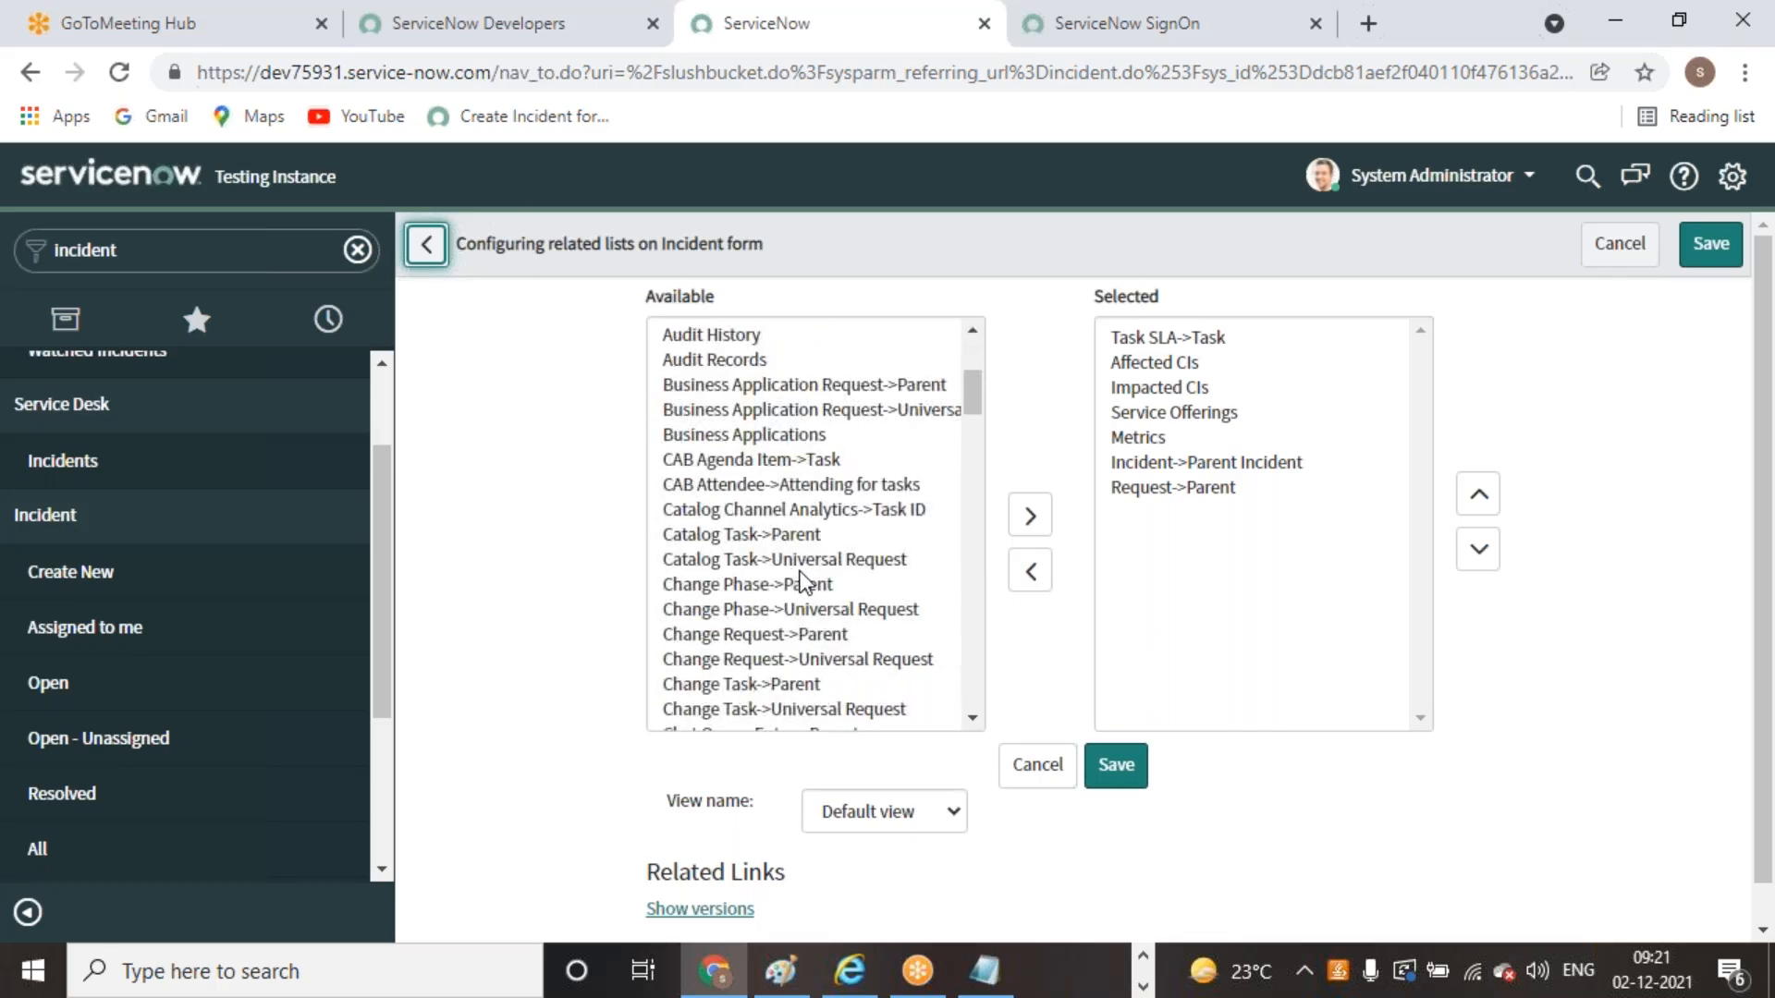
pyautogui.scroll(-10, 801, 578)
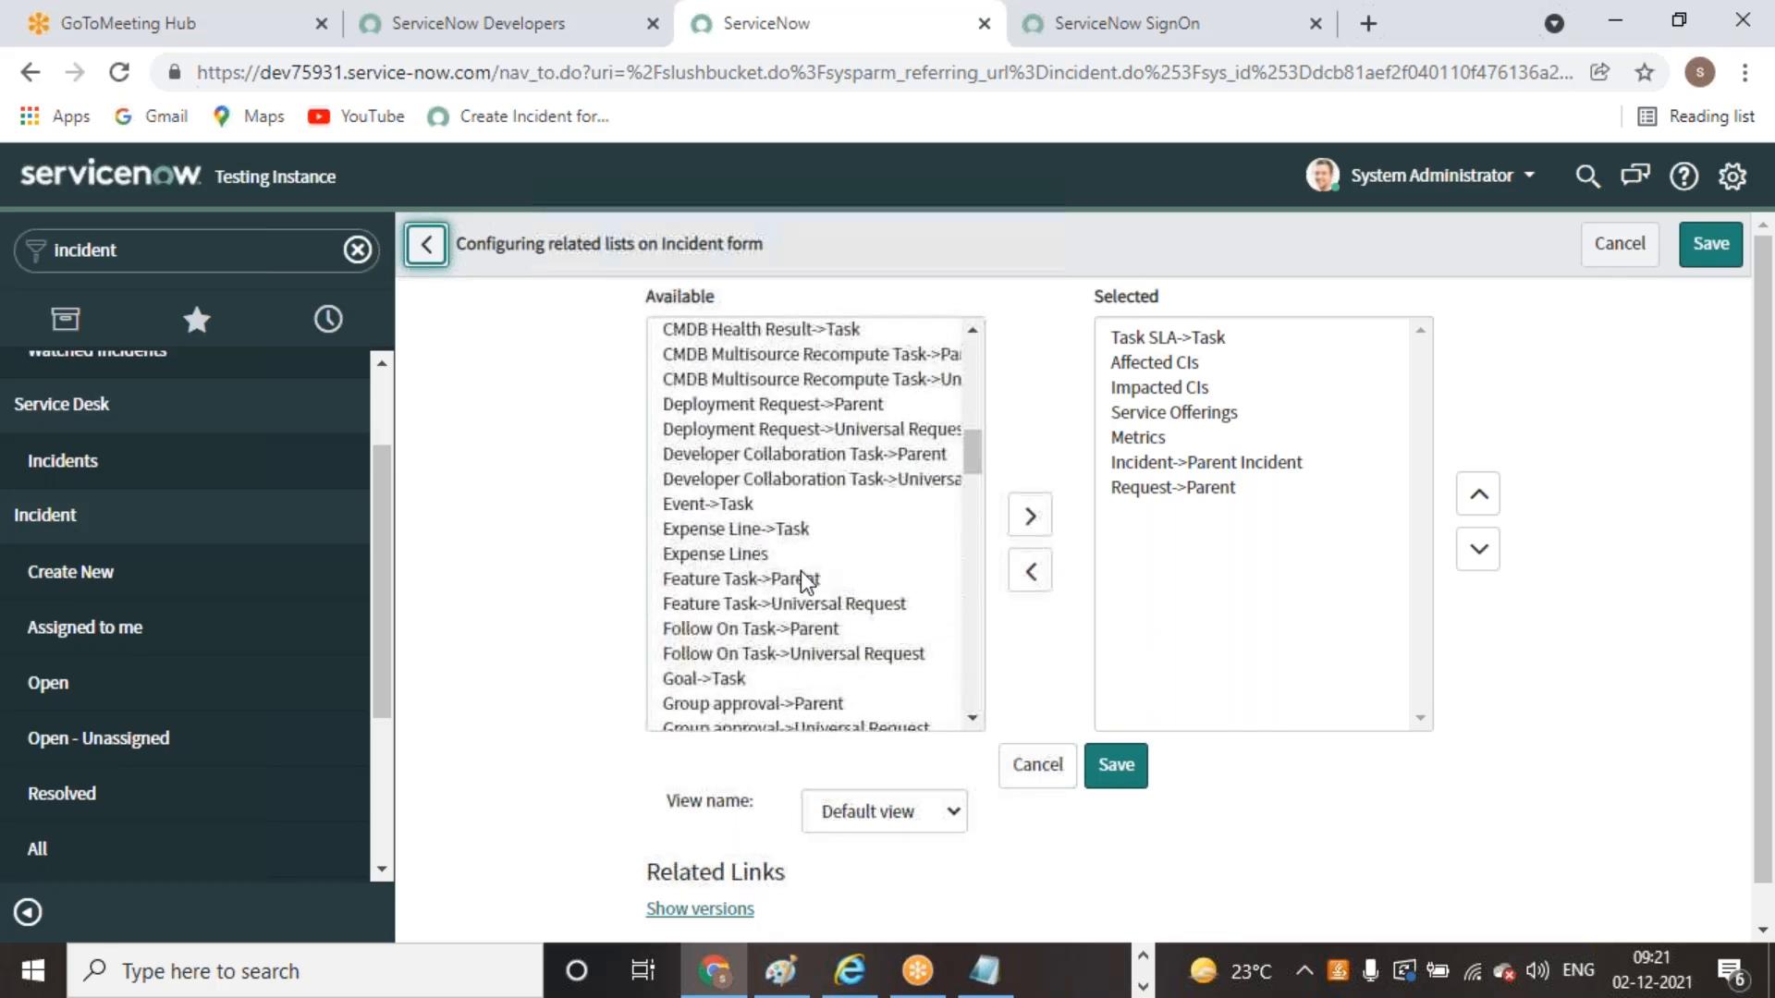
pyautogui.scroll(-2, 800, 570)
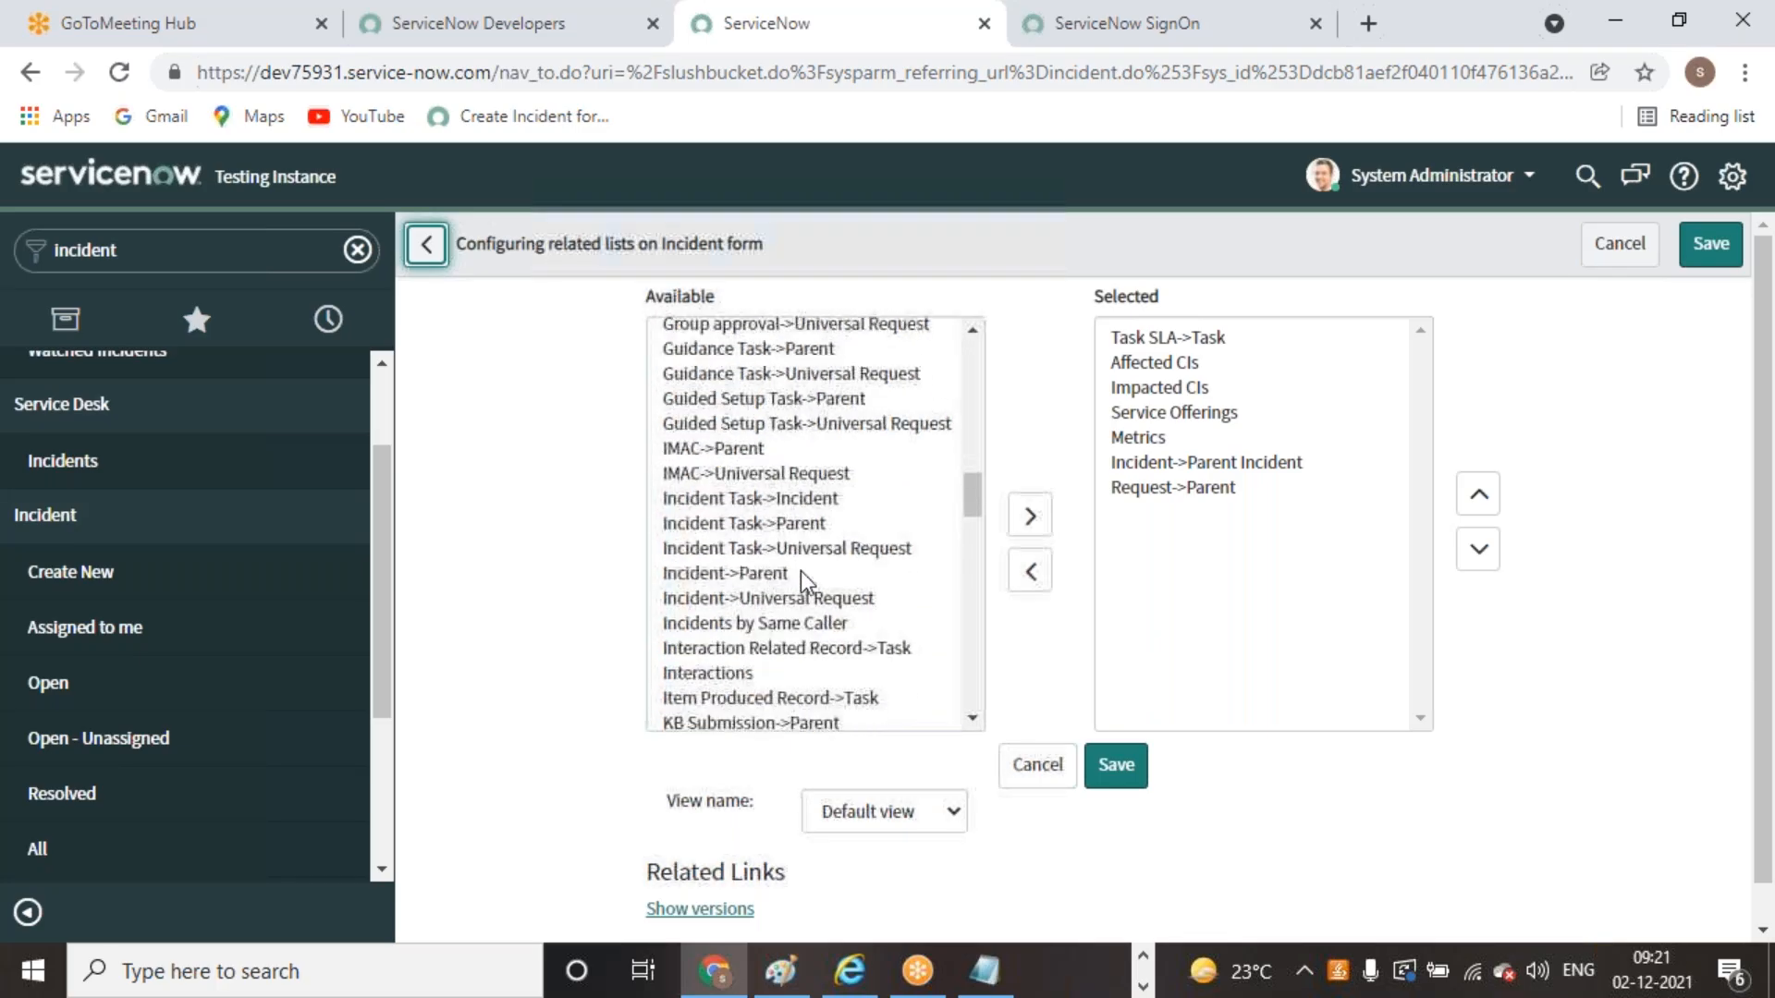
pyautogui.click(852, 612)
pyautogui.click(1030, 516)
pyautogui.click(1116, 764)
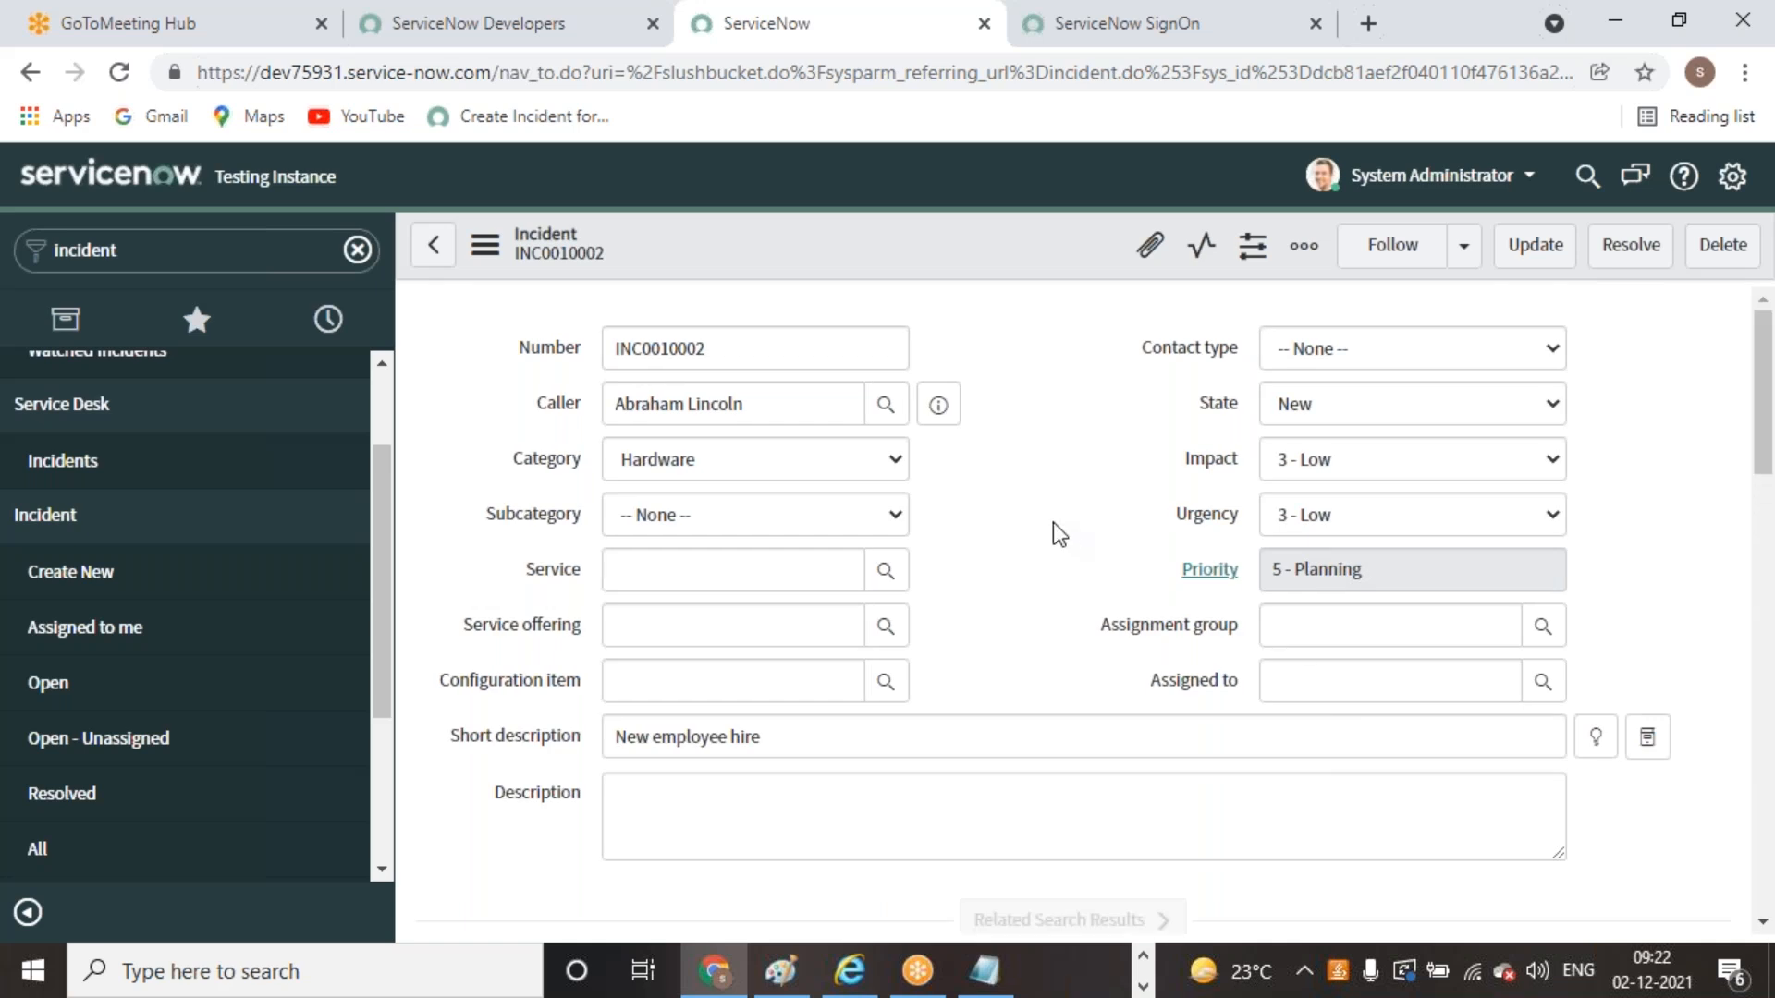
# Open the Incidents by Same Caller related list and compare its entries with the incident's number and caller
pyautogui.scroll(-7, 1052, 526)
pyautogui.scroll(-7, 1056, 555)
pyautogui.scroll(3, 1052, 547)
pyautogui.click(1285, 708)
pyautogui.scroll(-1, 1298, 721)
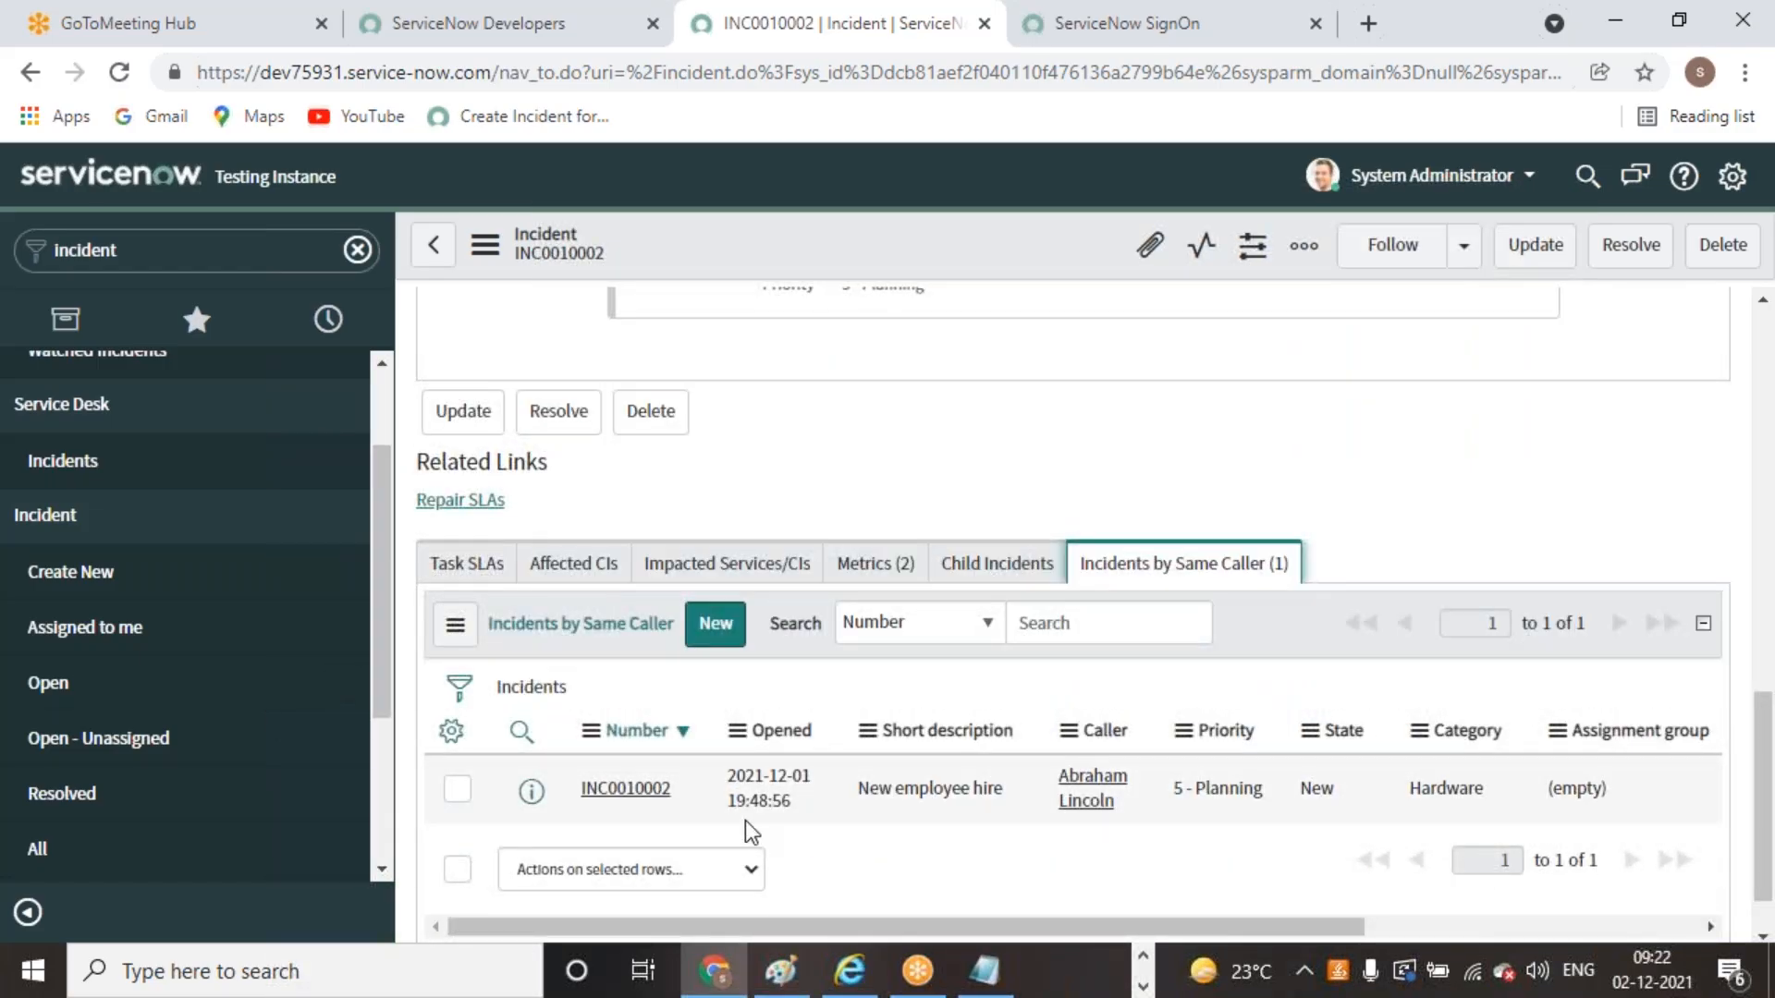
pyautogui.scroll(10, 1013, 682)
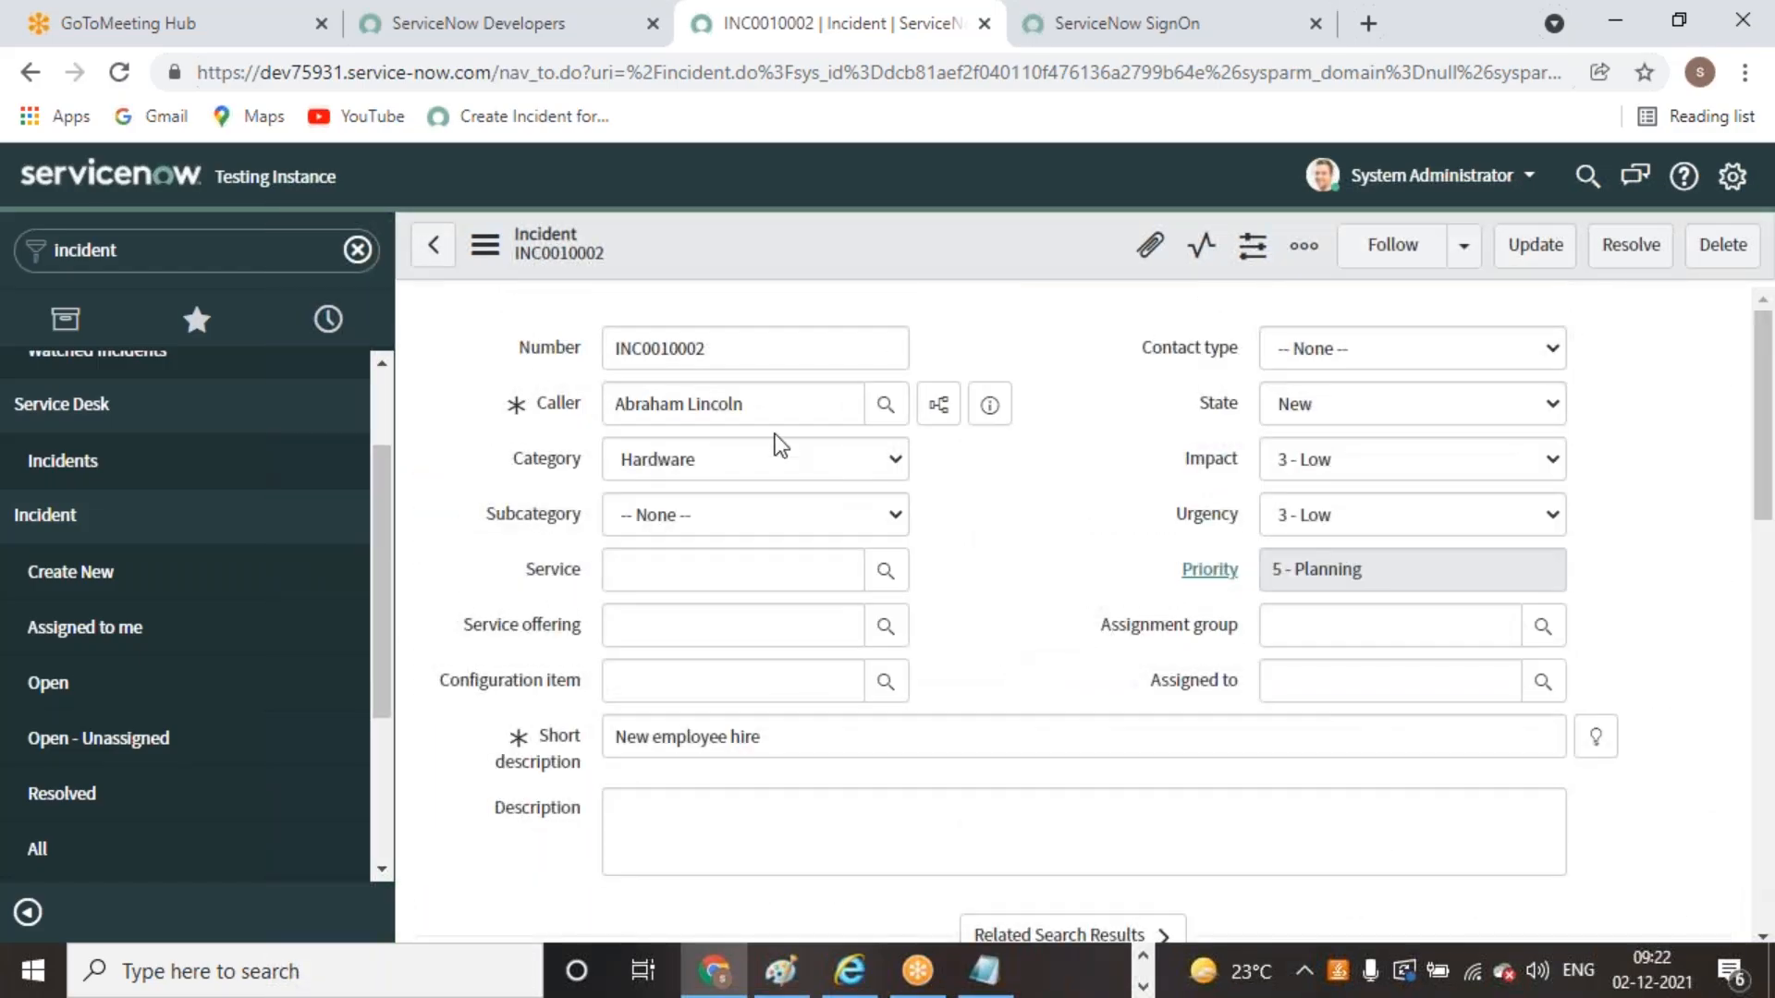
pyautogui.moveTo(704, 348); pyautogui.dragTo(536, 333)
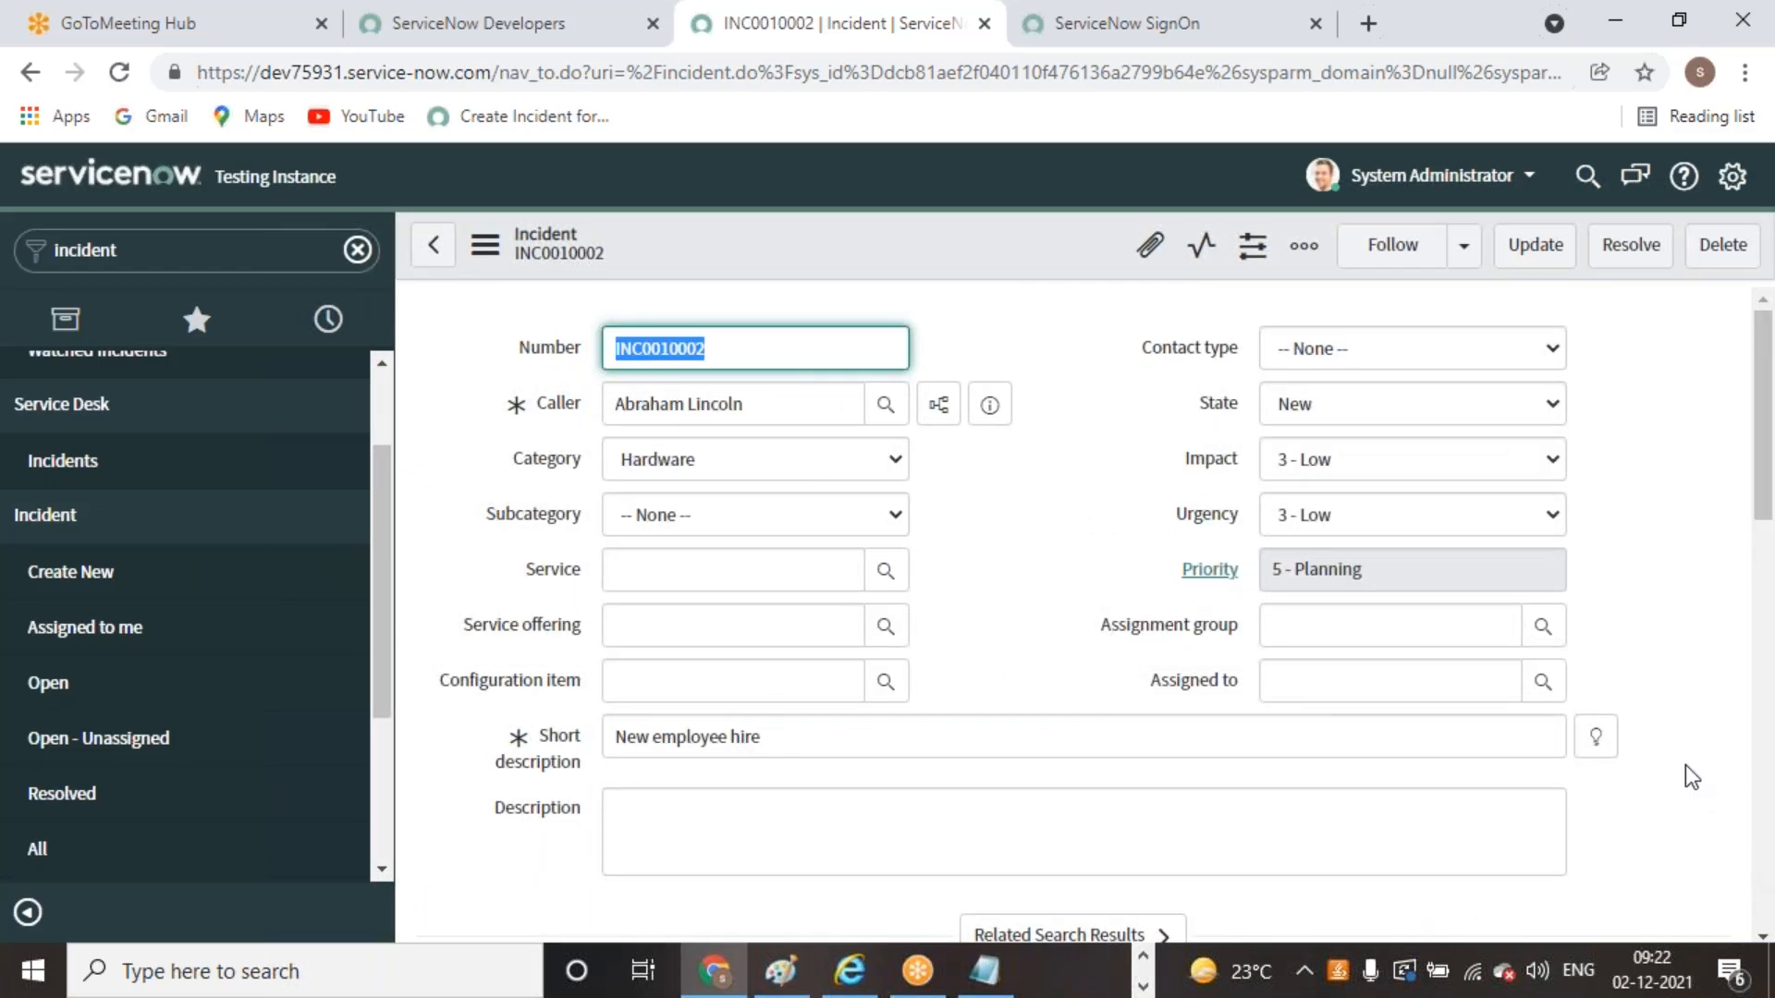
# List all incidents and open incident INC0009002
pyautogui.click(72, 847)
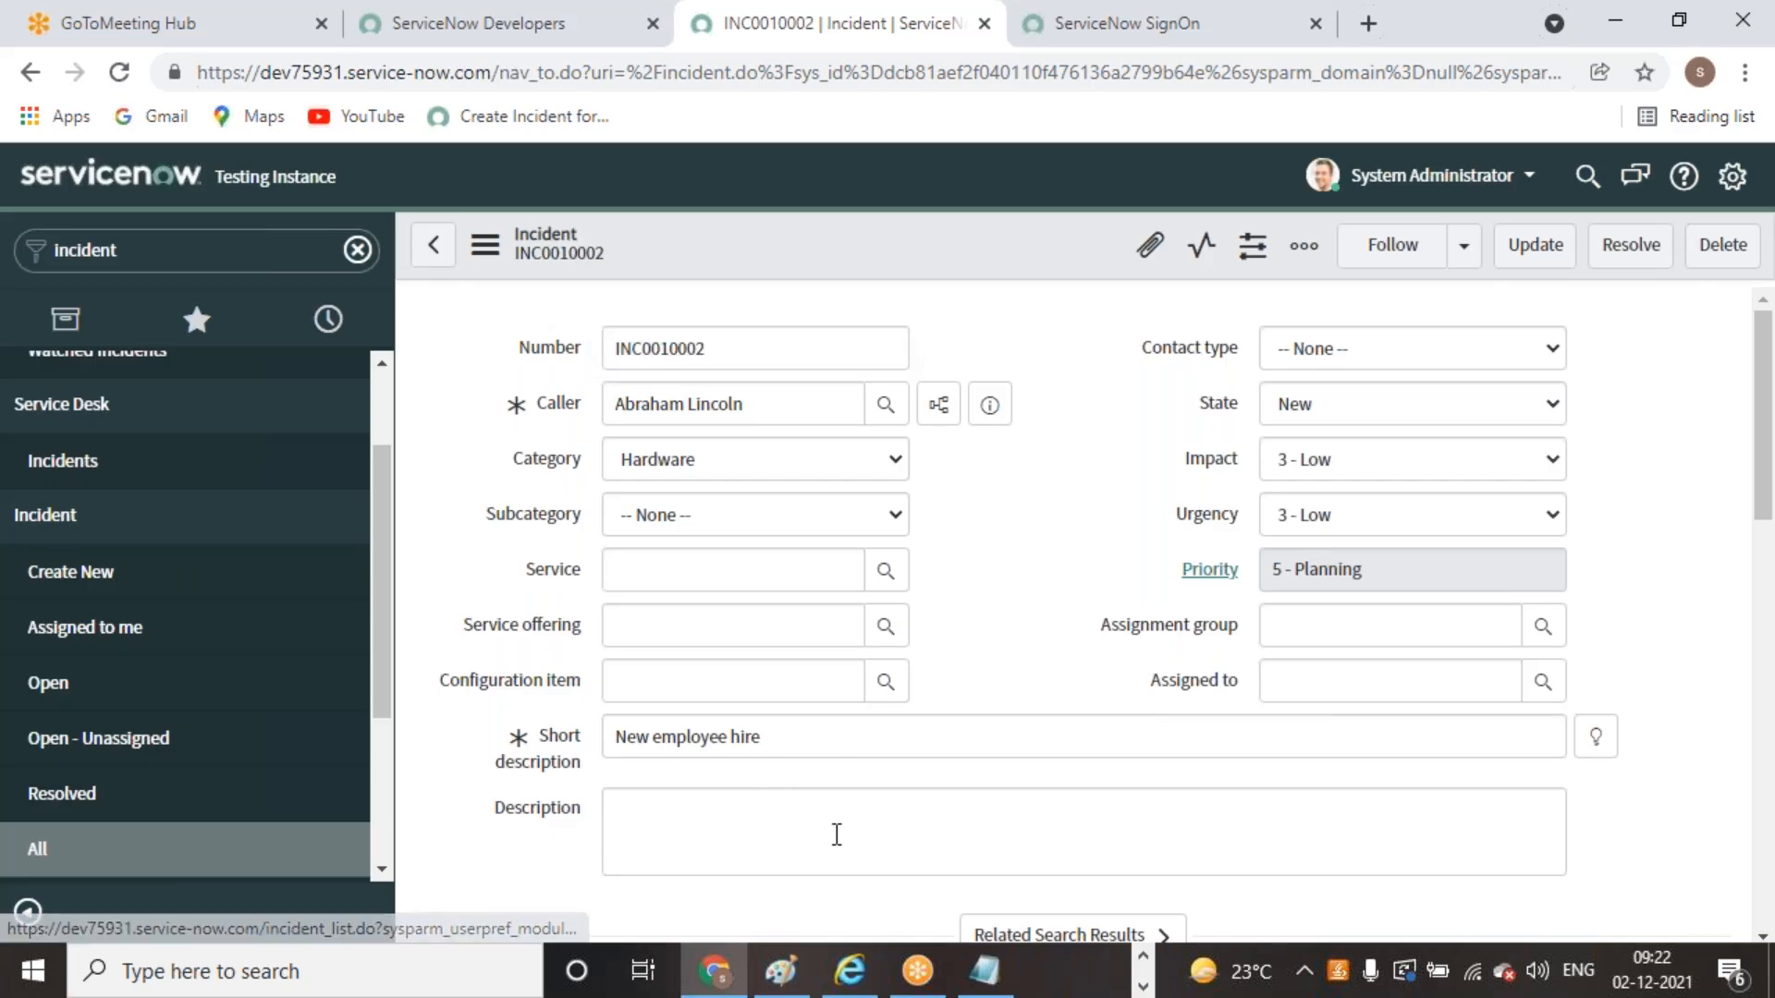
pyautogui.scroll(-3, 684, 591)
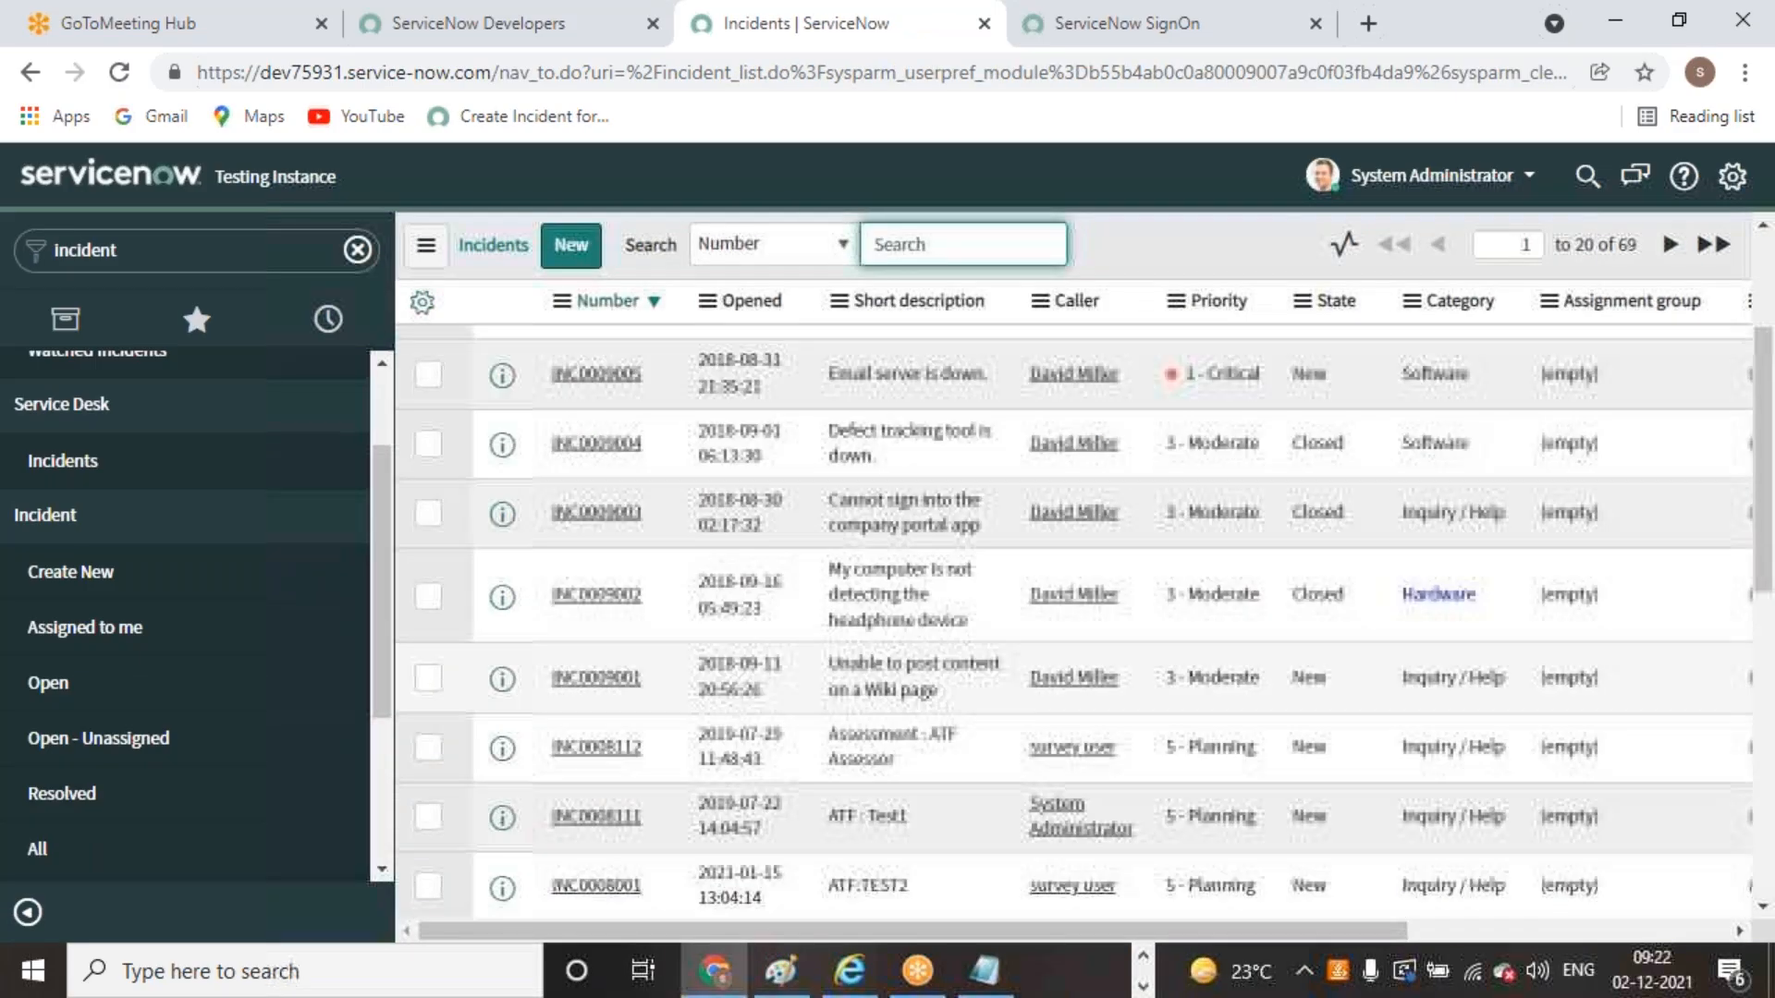
pyautogui.click(596, 562)
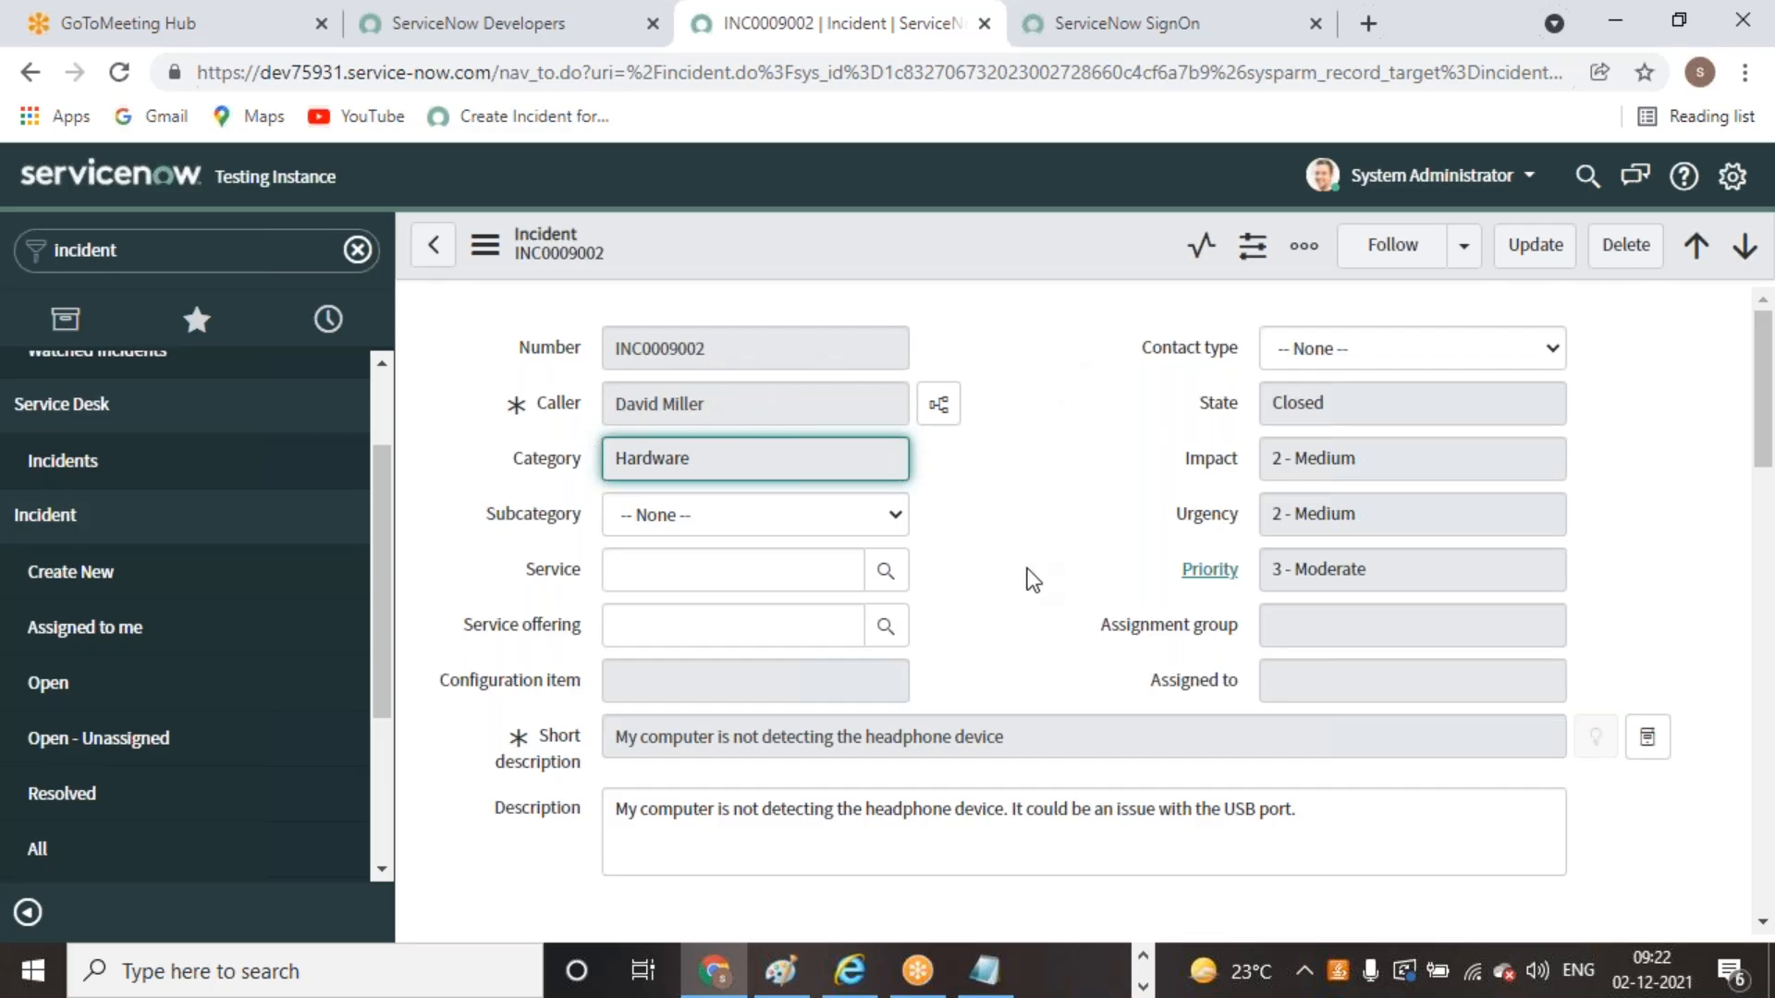
# Review the incident's Incidents by Same Caller entries against the caller on its main form
pyautogui.scroll(-10, 1029, 573)
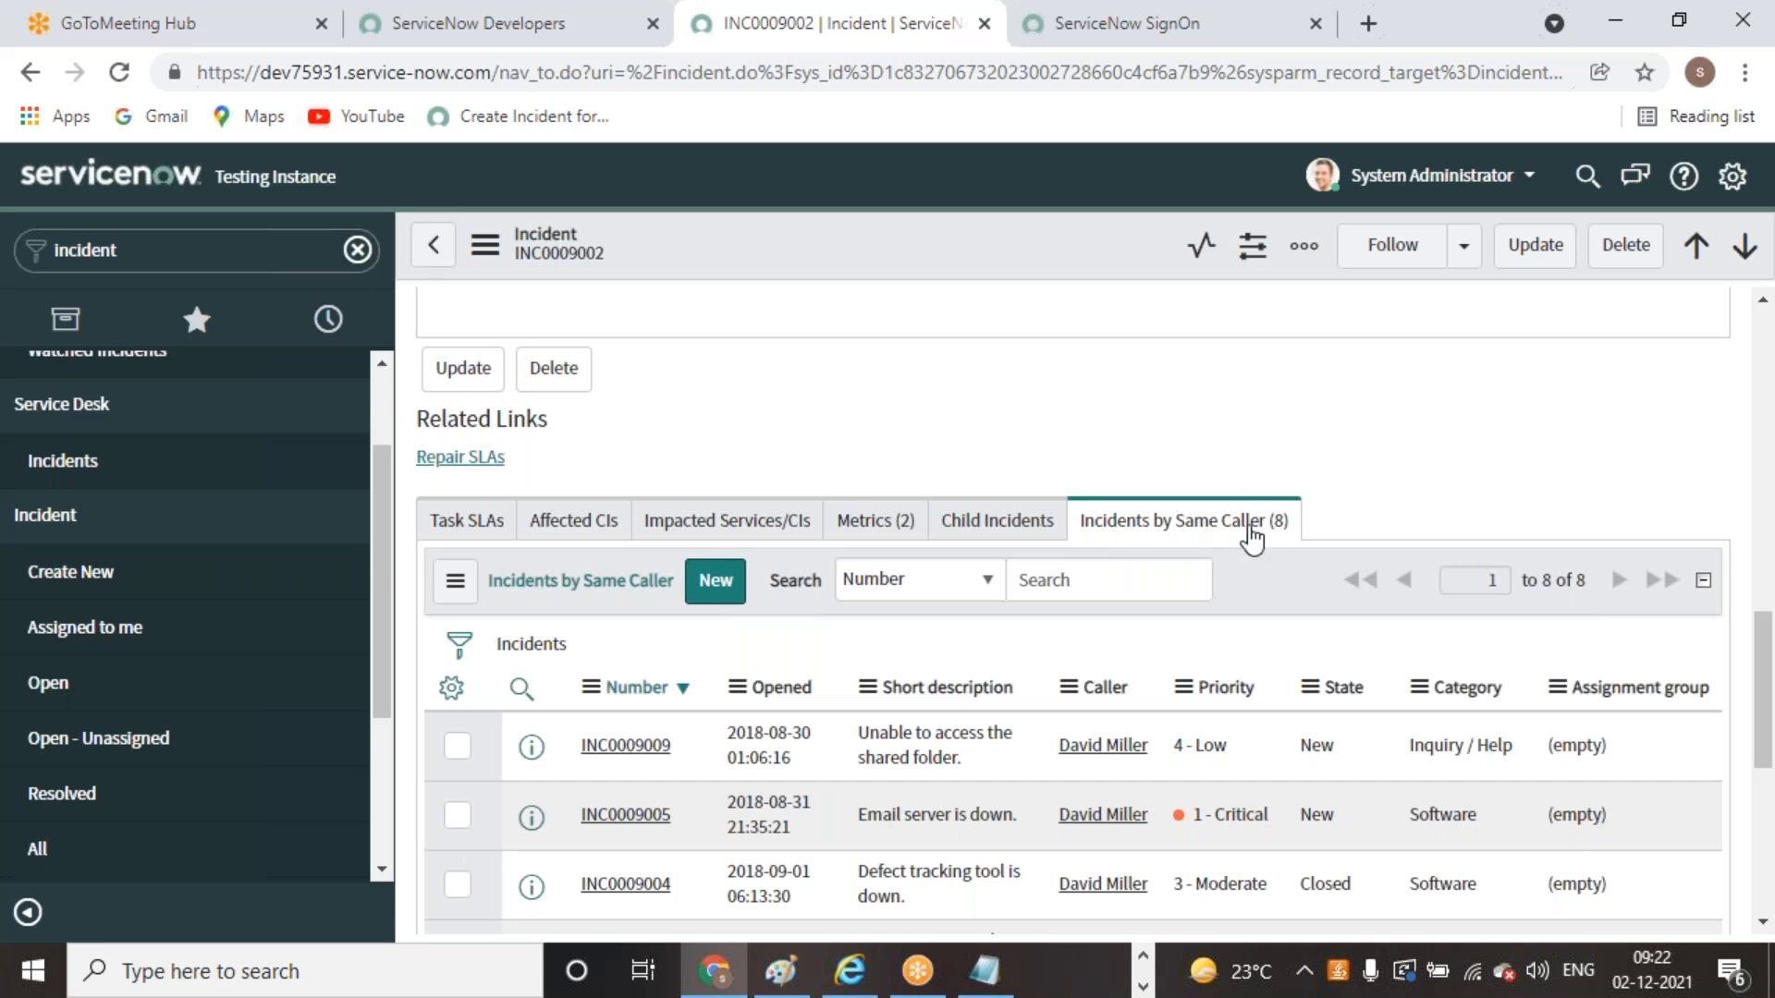
pyautogui.scroll(-3, 1252, 537)
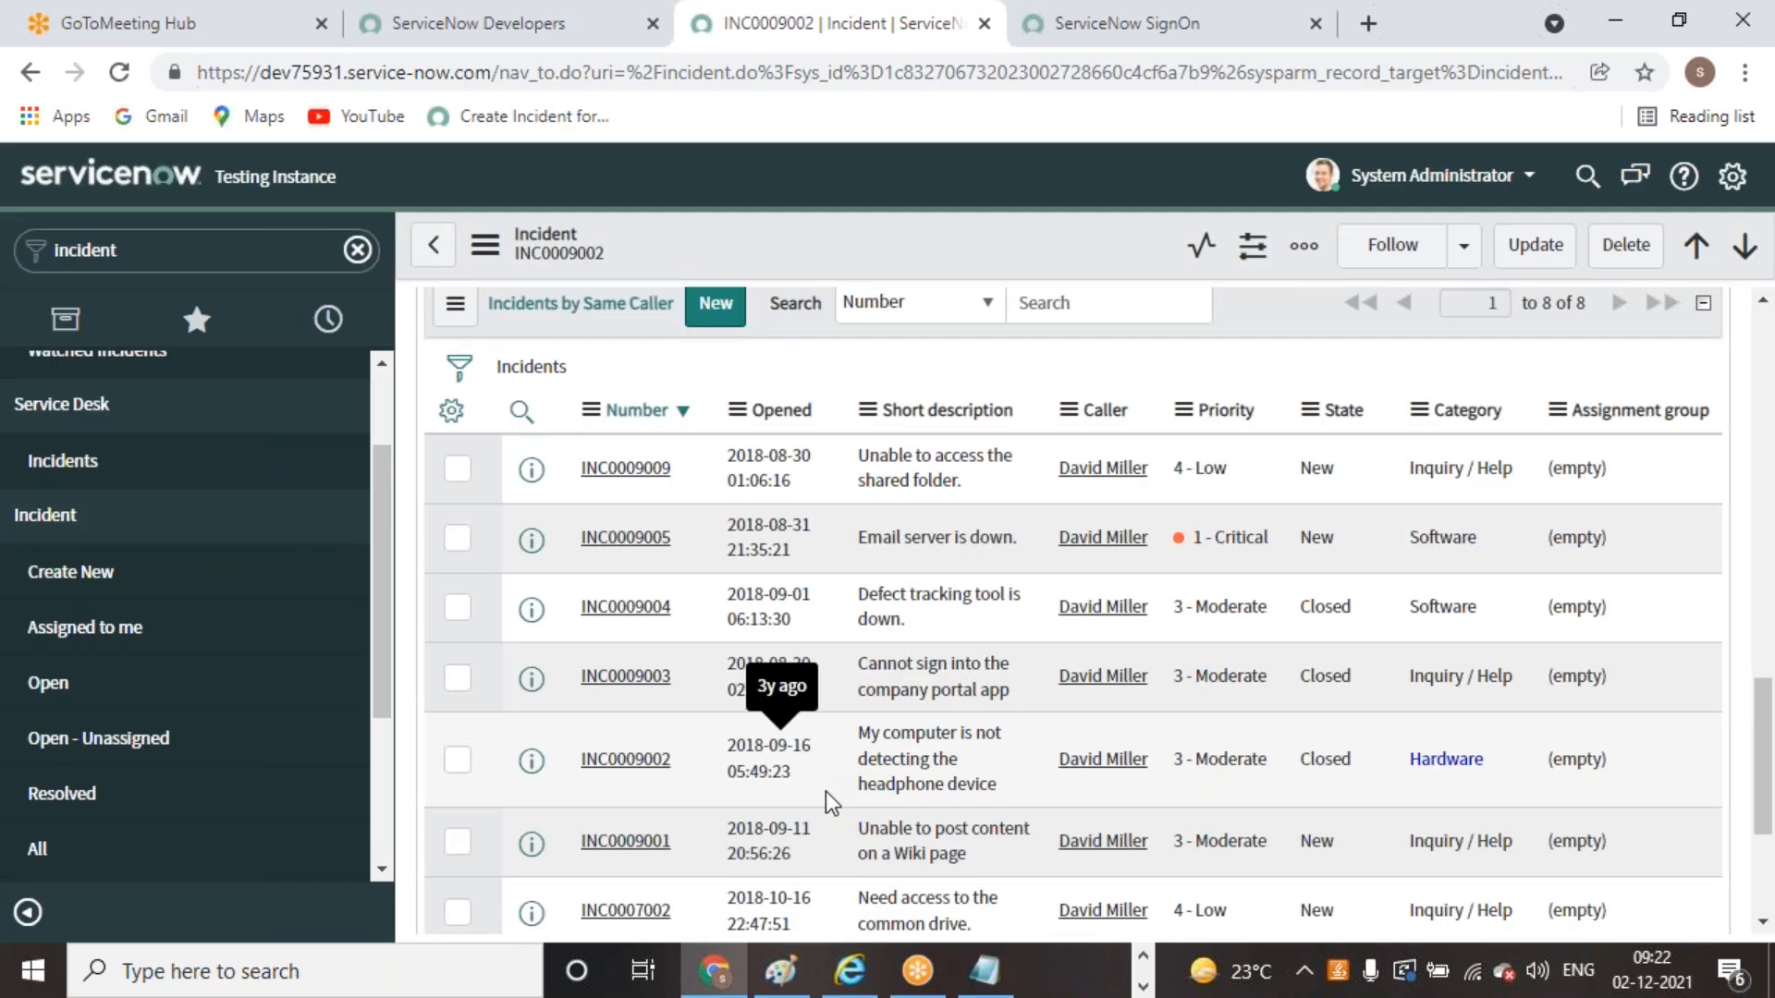
pyautogui.scroll(13, 1019, 851)
pyautogui.scroll(-15, 652, 478)
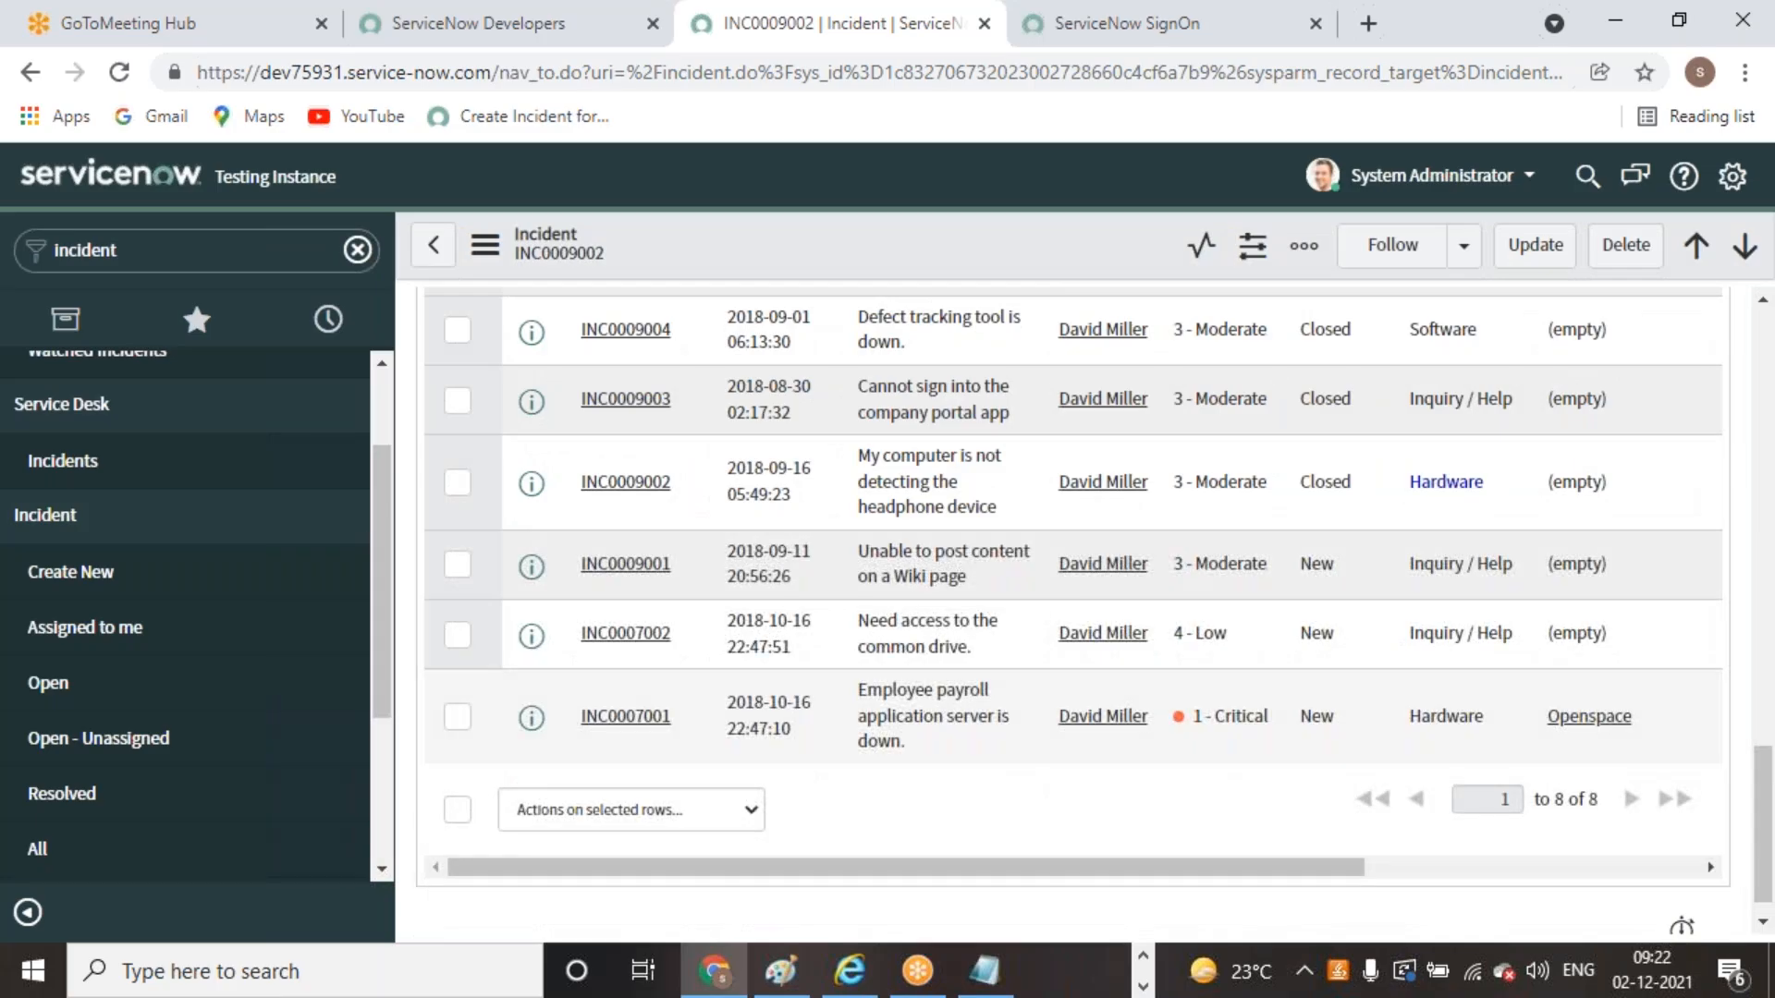
pyautogui.scroll(3, 638, 777)
pyautogui.click(634, 767)
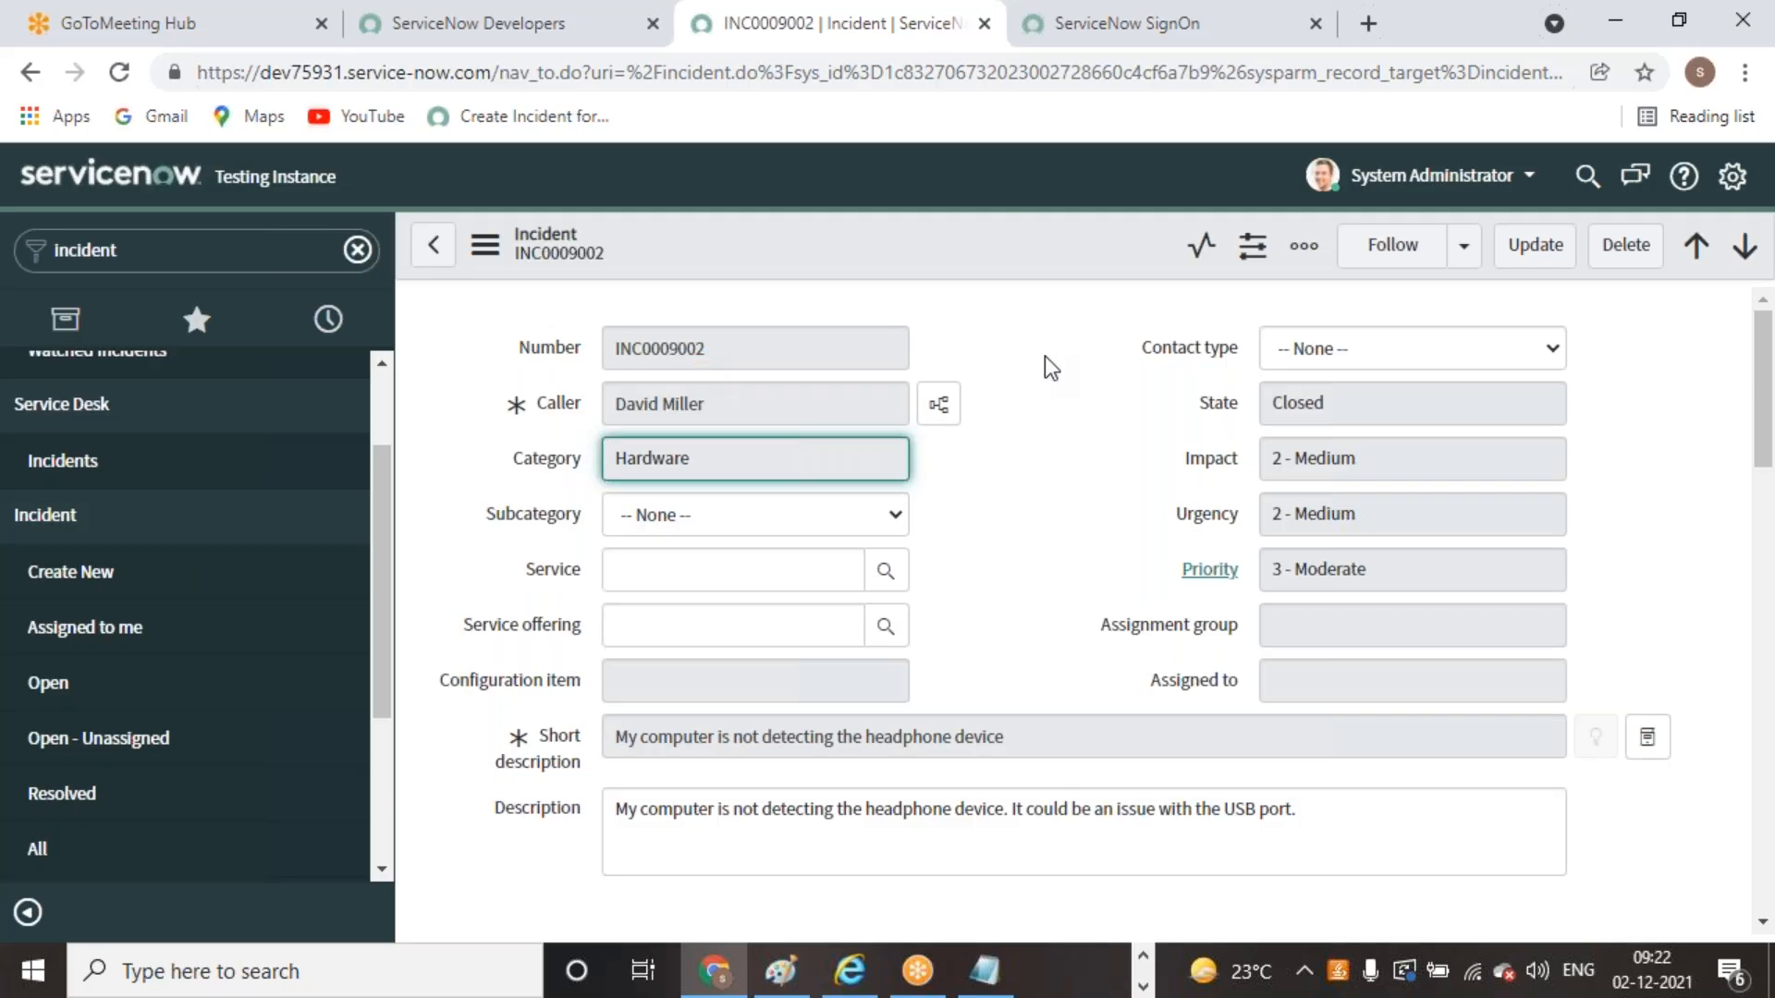
pyautogui.click(1042, 518)
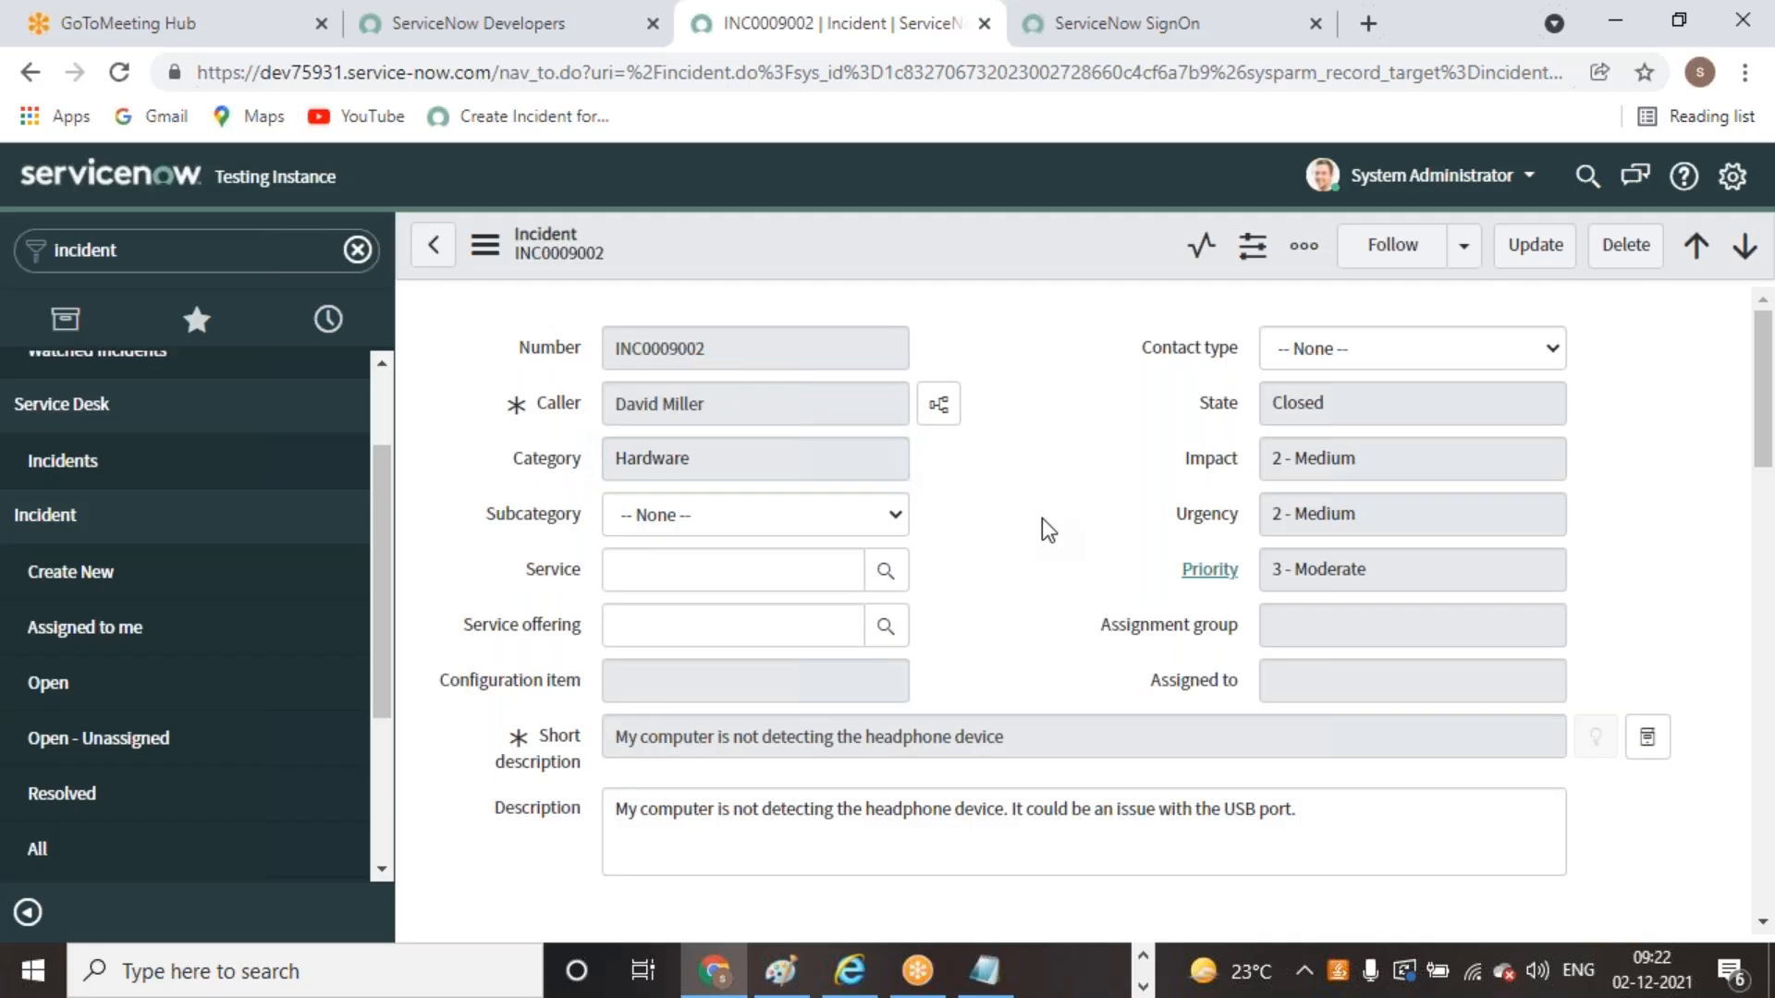
# Find "relationship" in the application navigator and open the Relationships list under System Definition
pyautogui.click(112, 247)
pyautogui.write('relation')
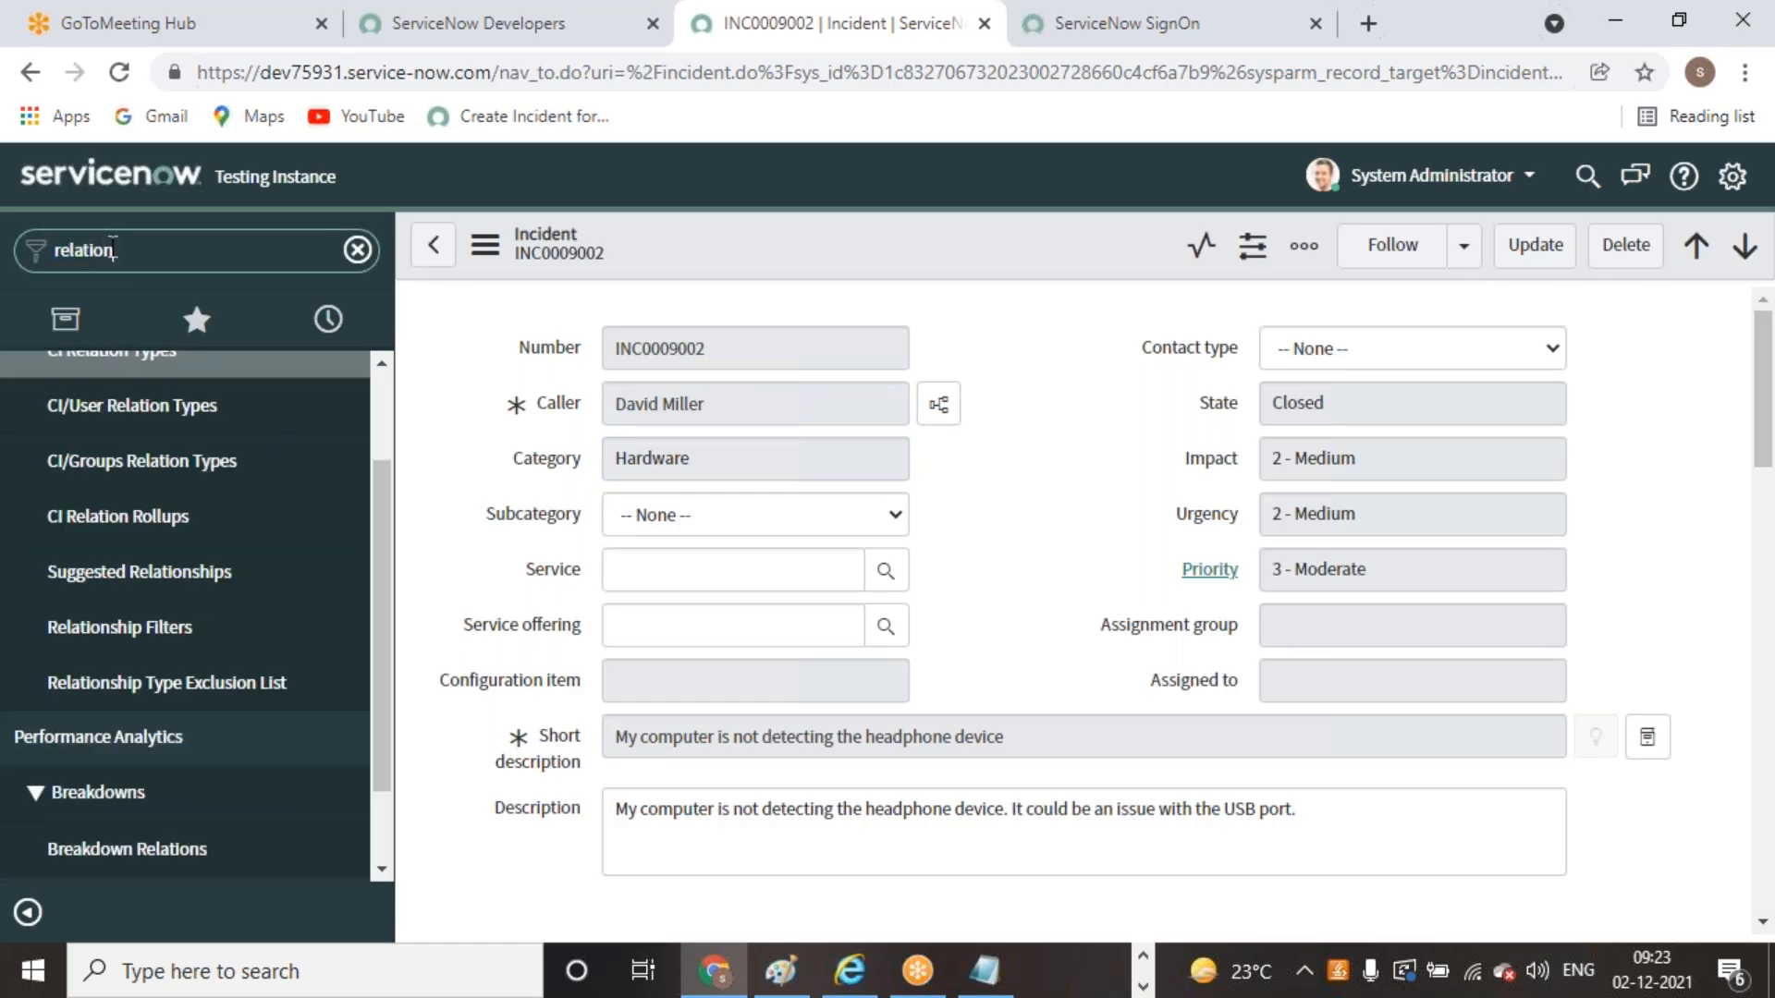
pyautogui.write('ship')
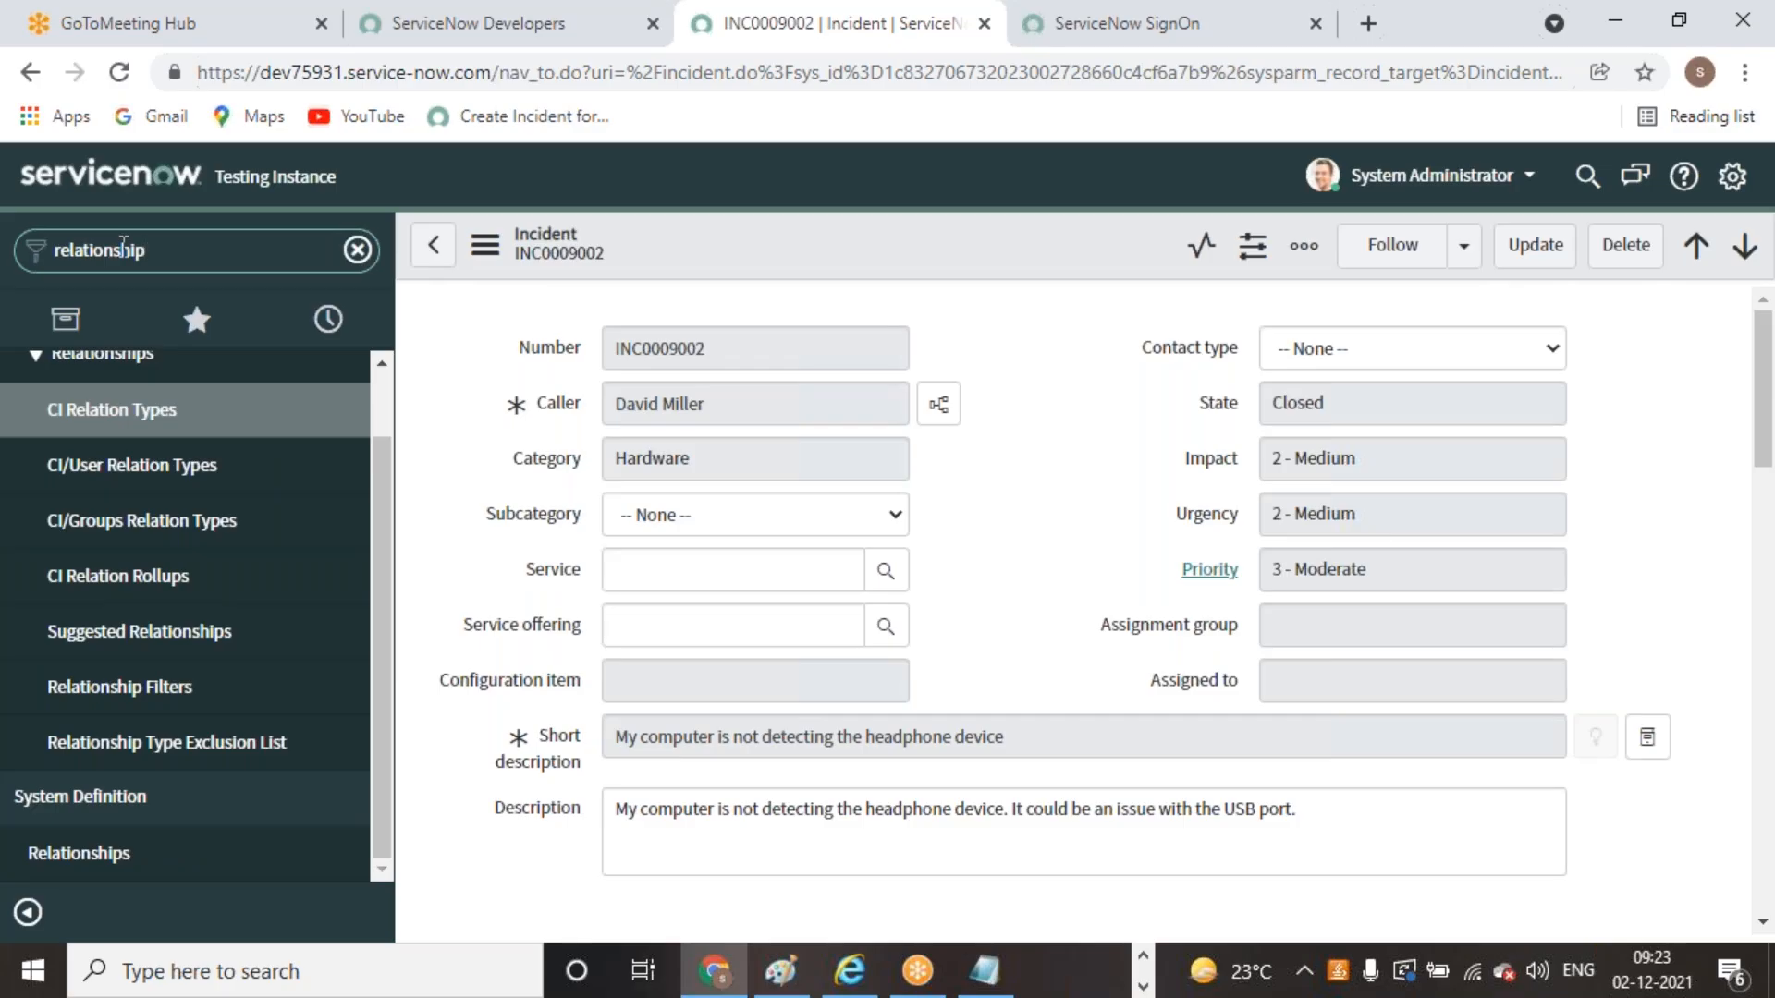
pyautogui.click(109, 851)
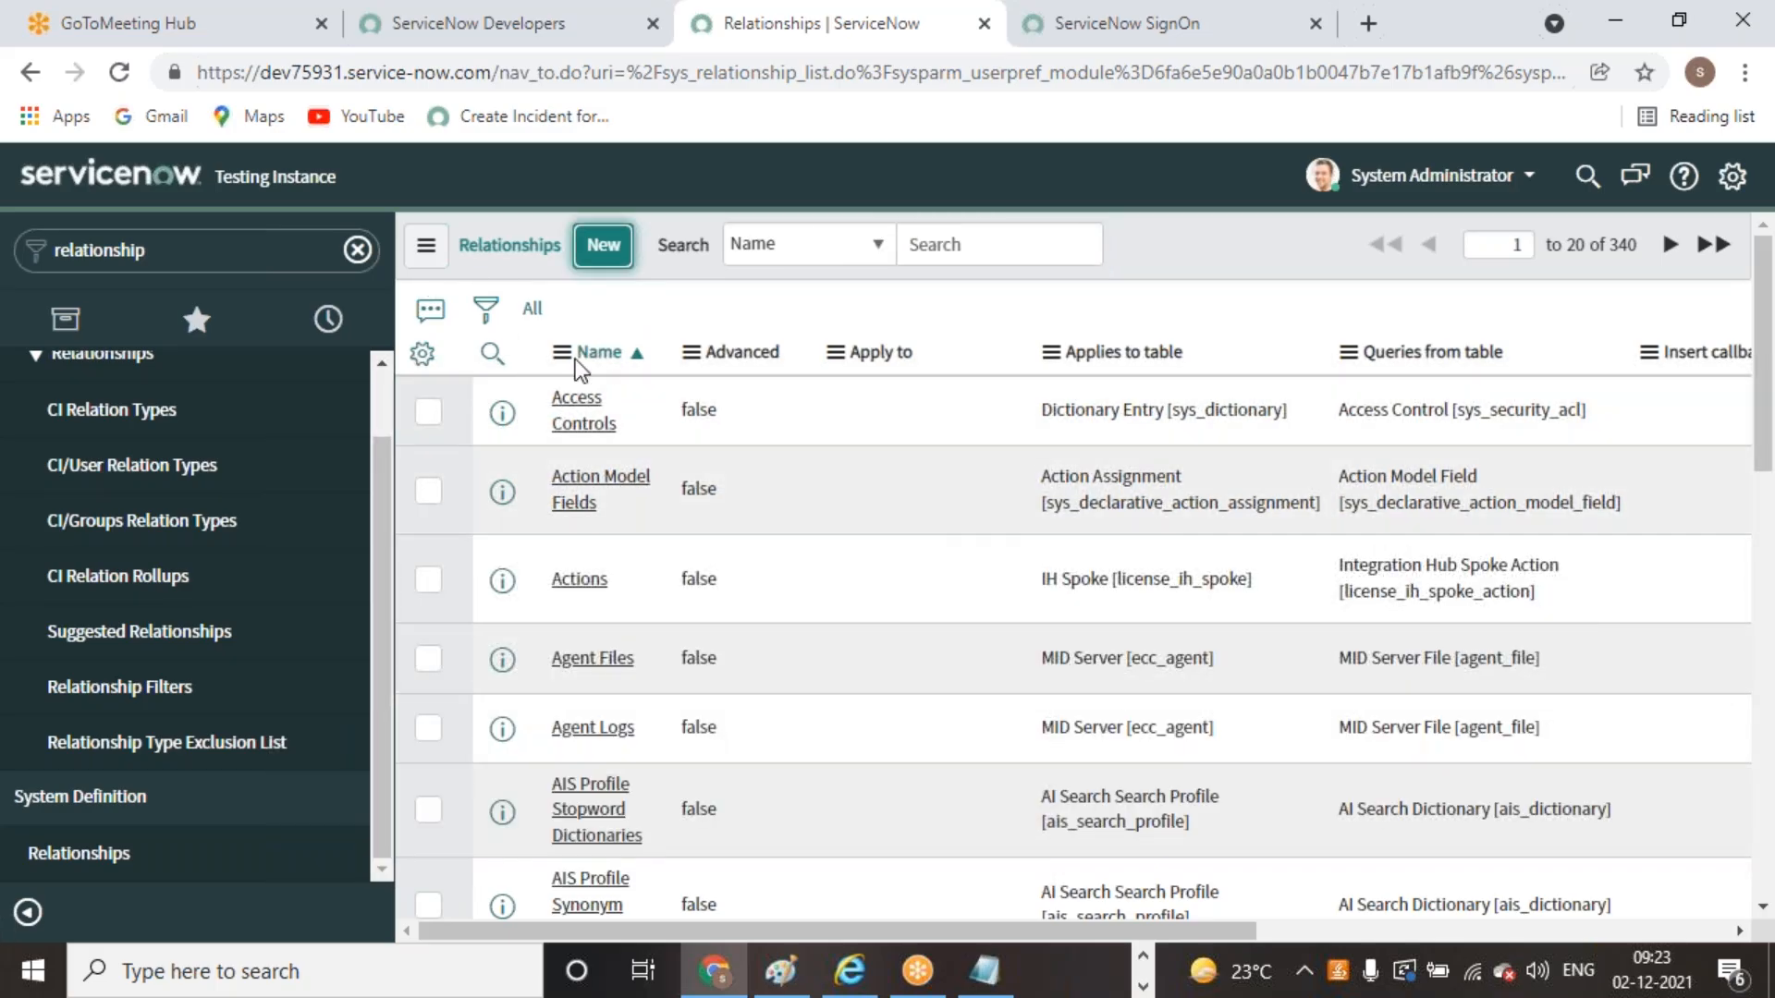
pyautogui.click(602, 245)
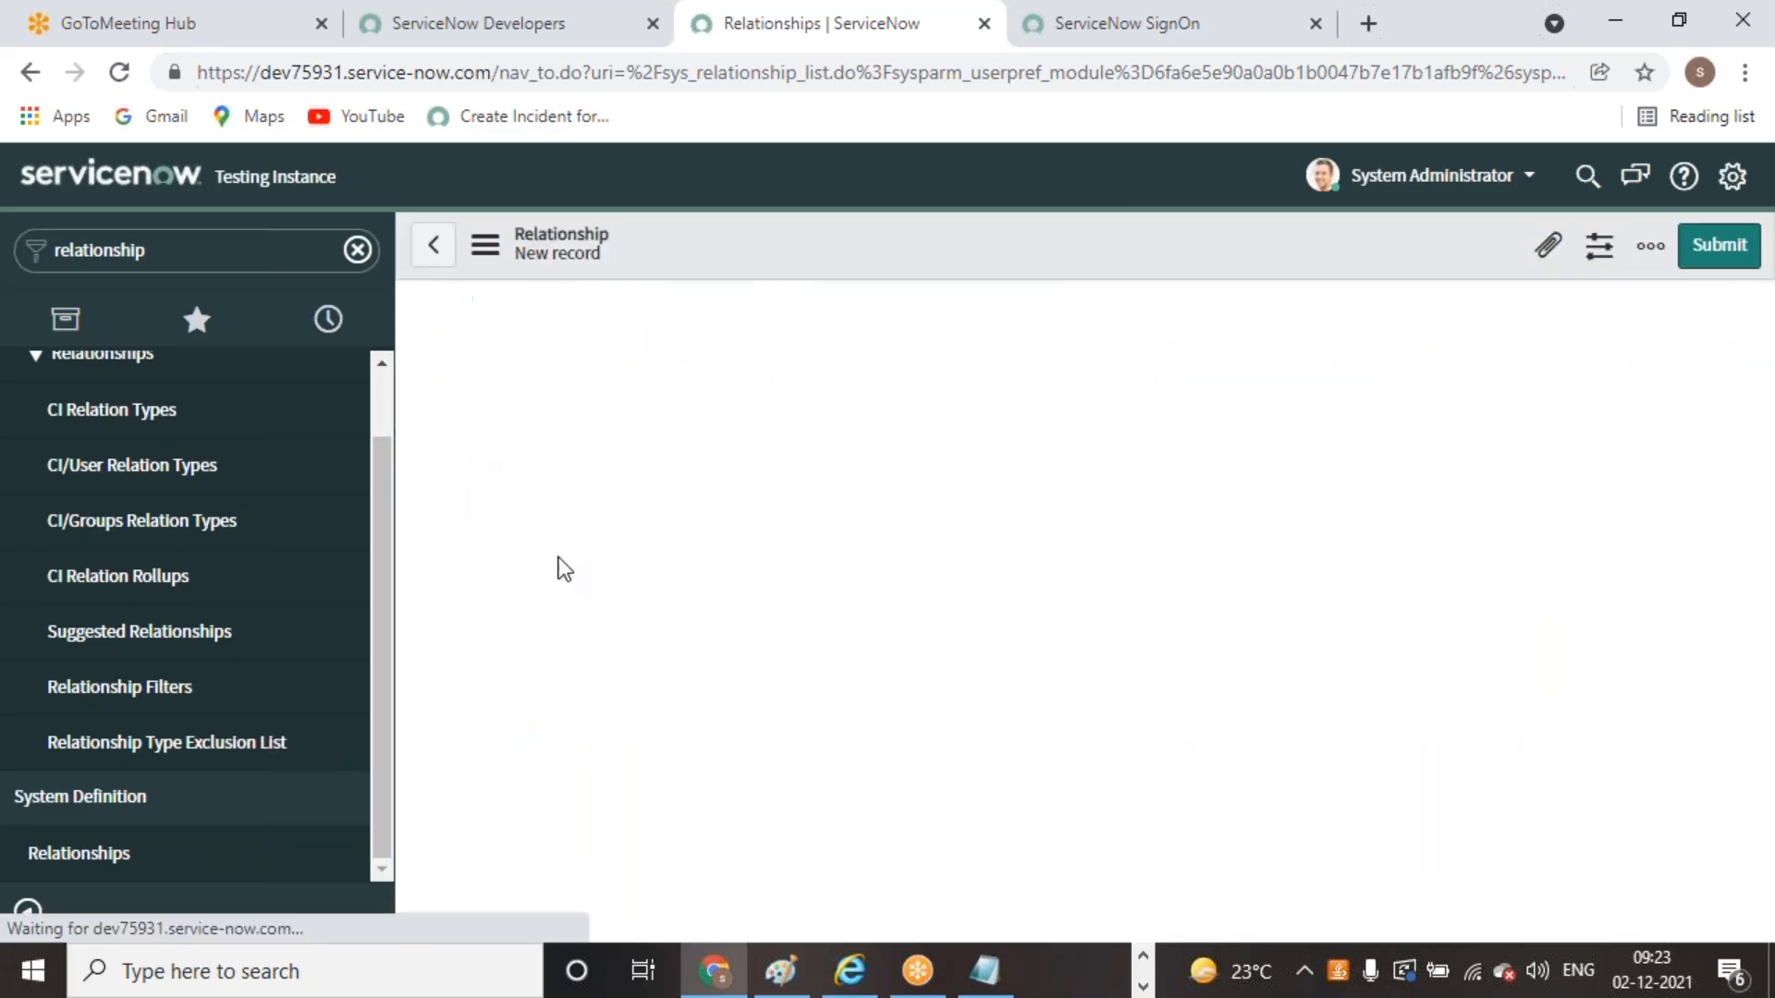
pyautogui.click(433, 245)
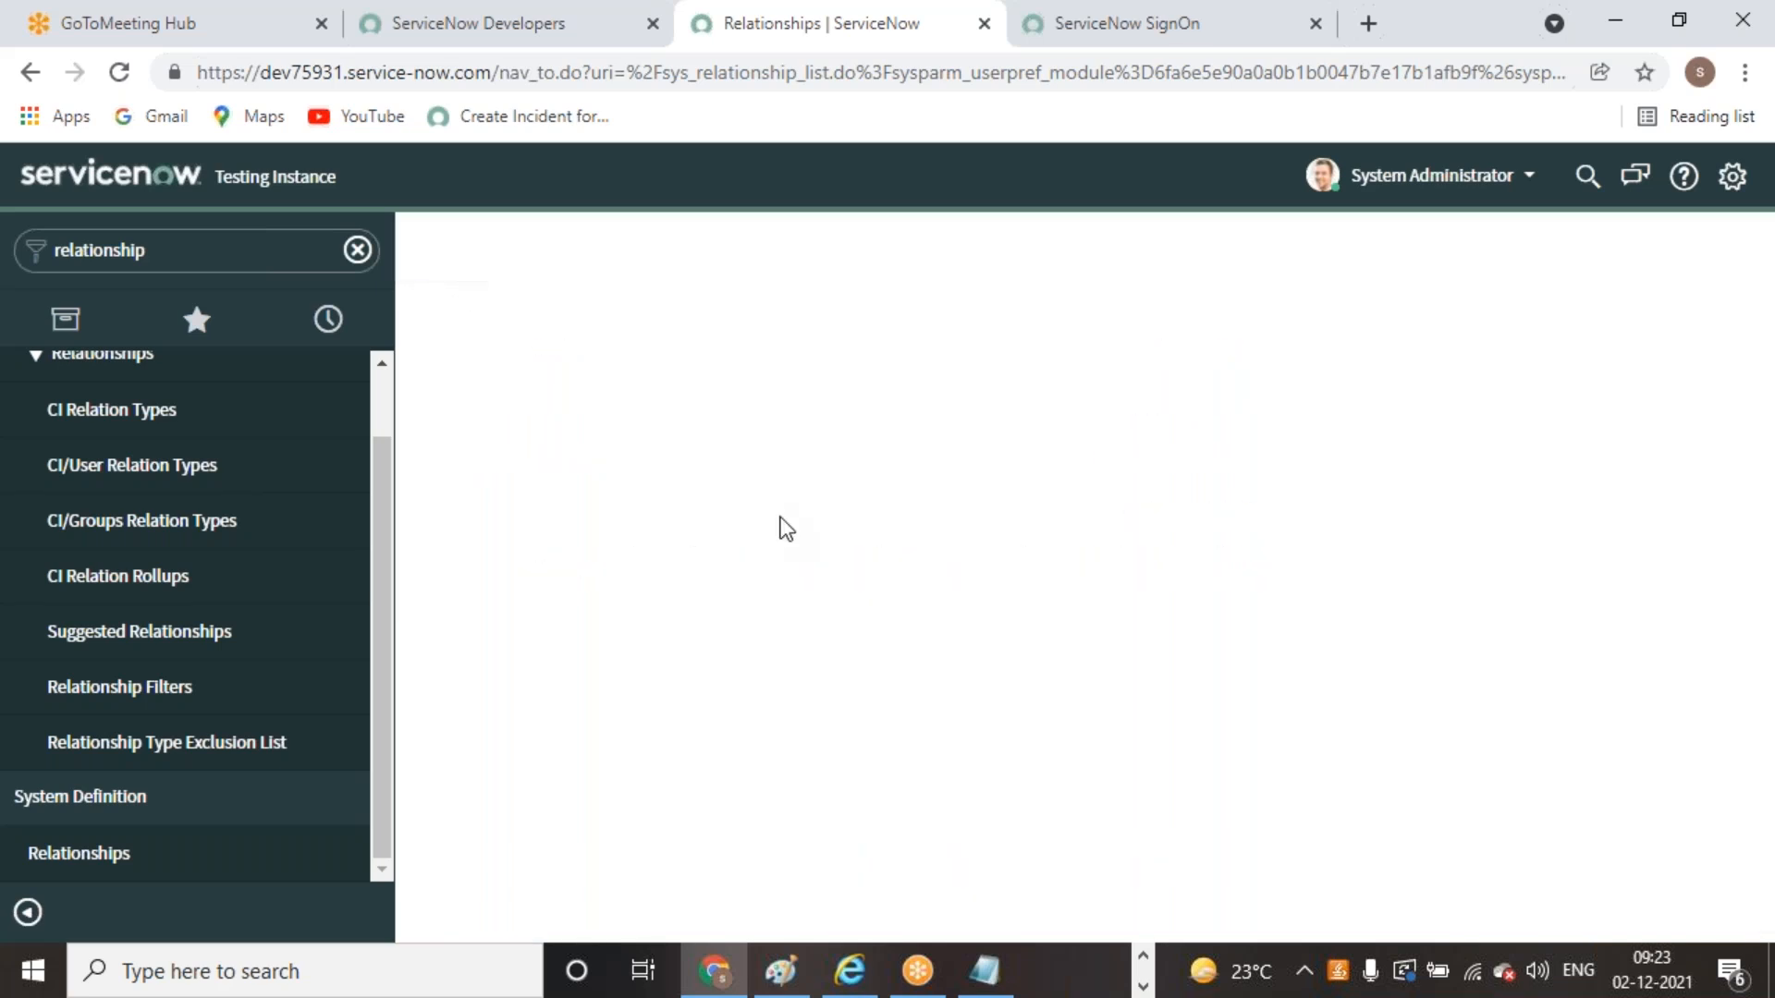
pyautogui.scroll(-5, 787, 578)
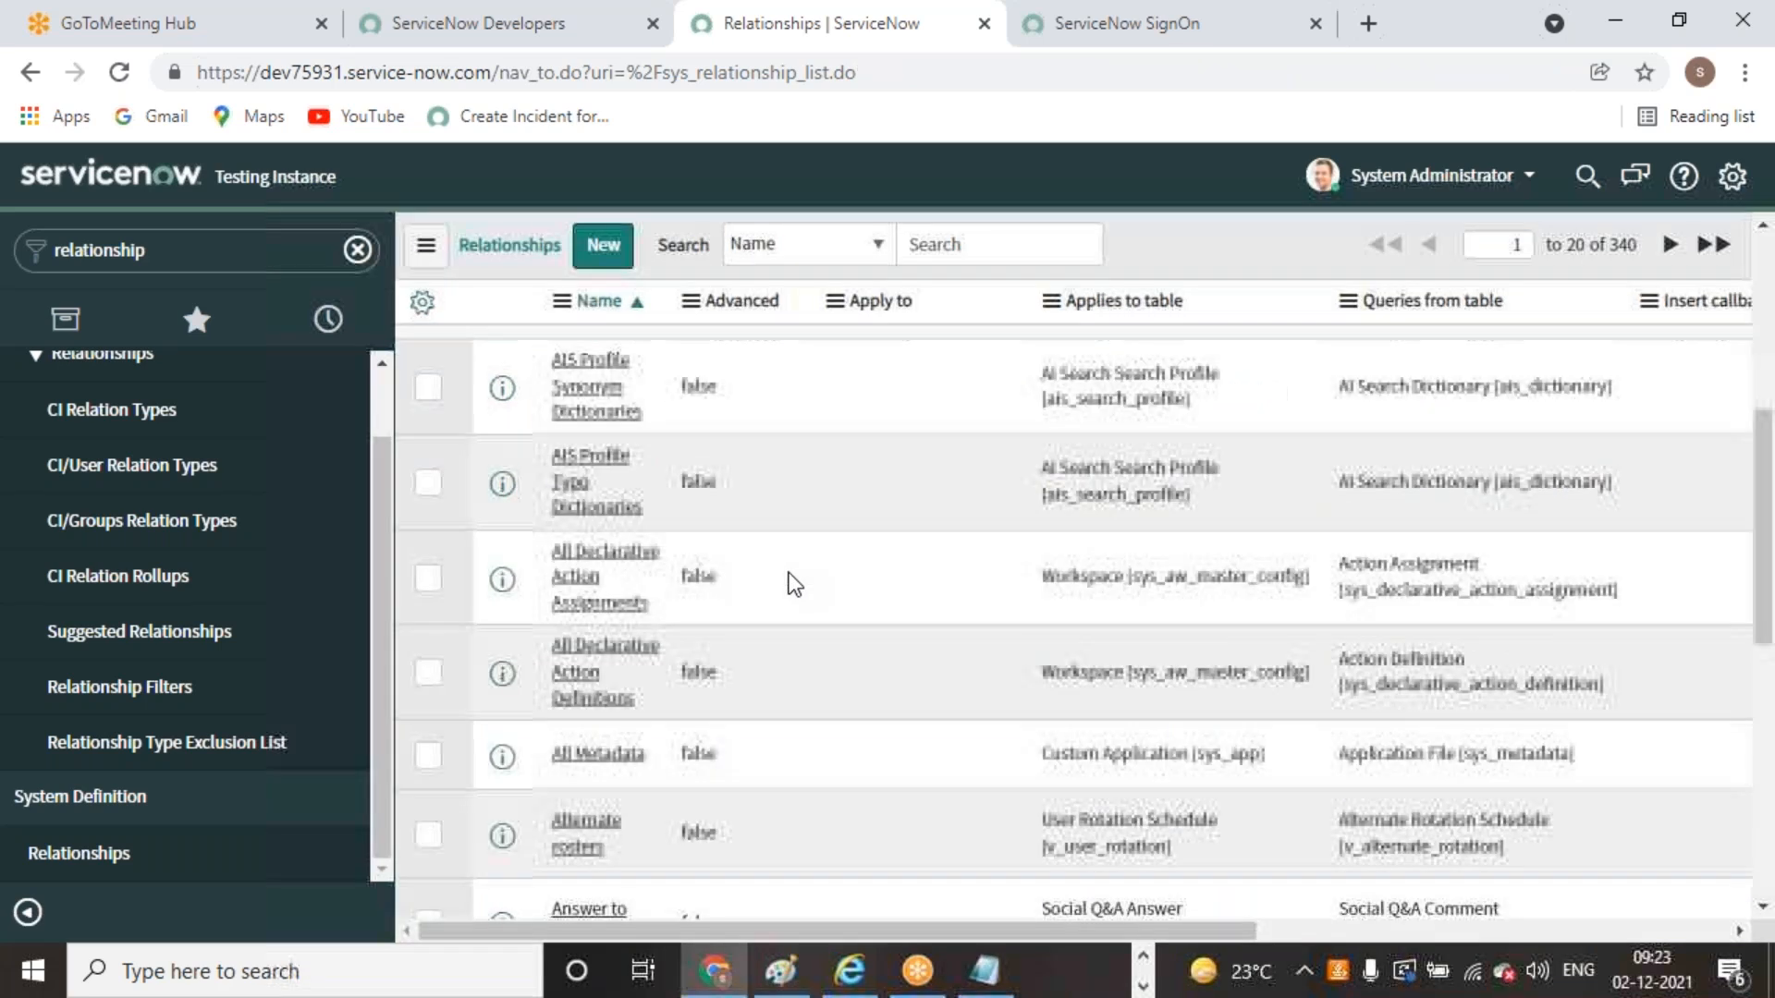
pyautogui.scroll(5, 789, 573)
# Filter the relationships by name with *same and open the Incidents by Same Caller record
pyautogui.click(493, 352)
pyautogui.click(642, 391)
pyautogui.write('same')
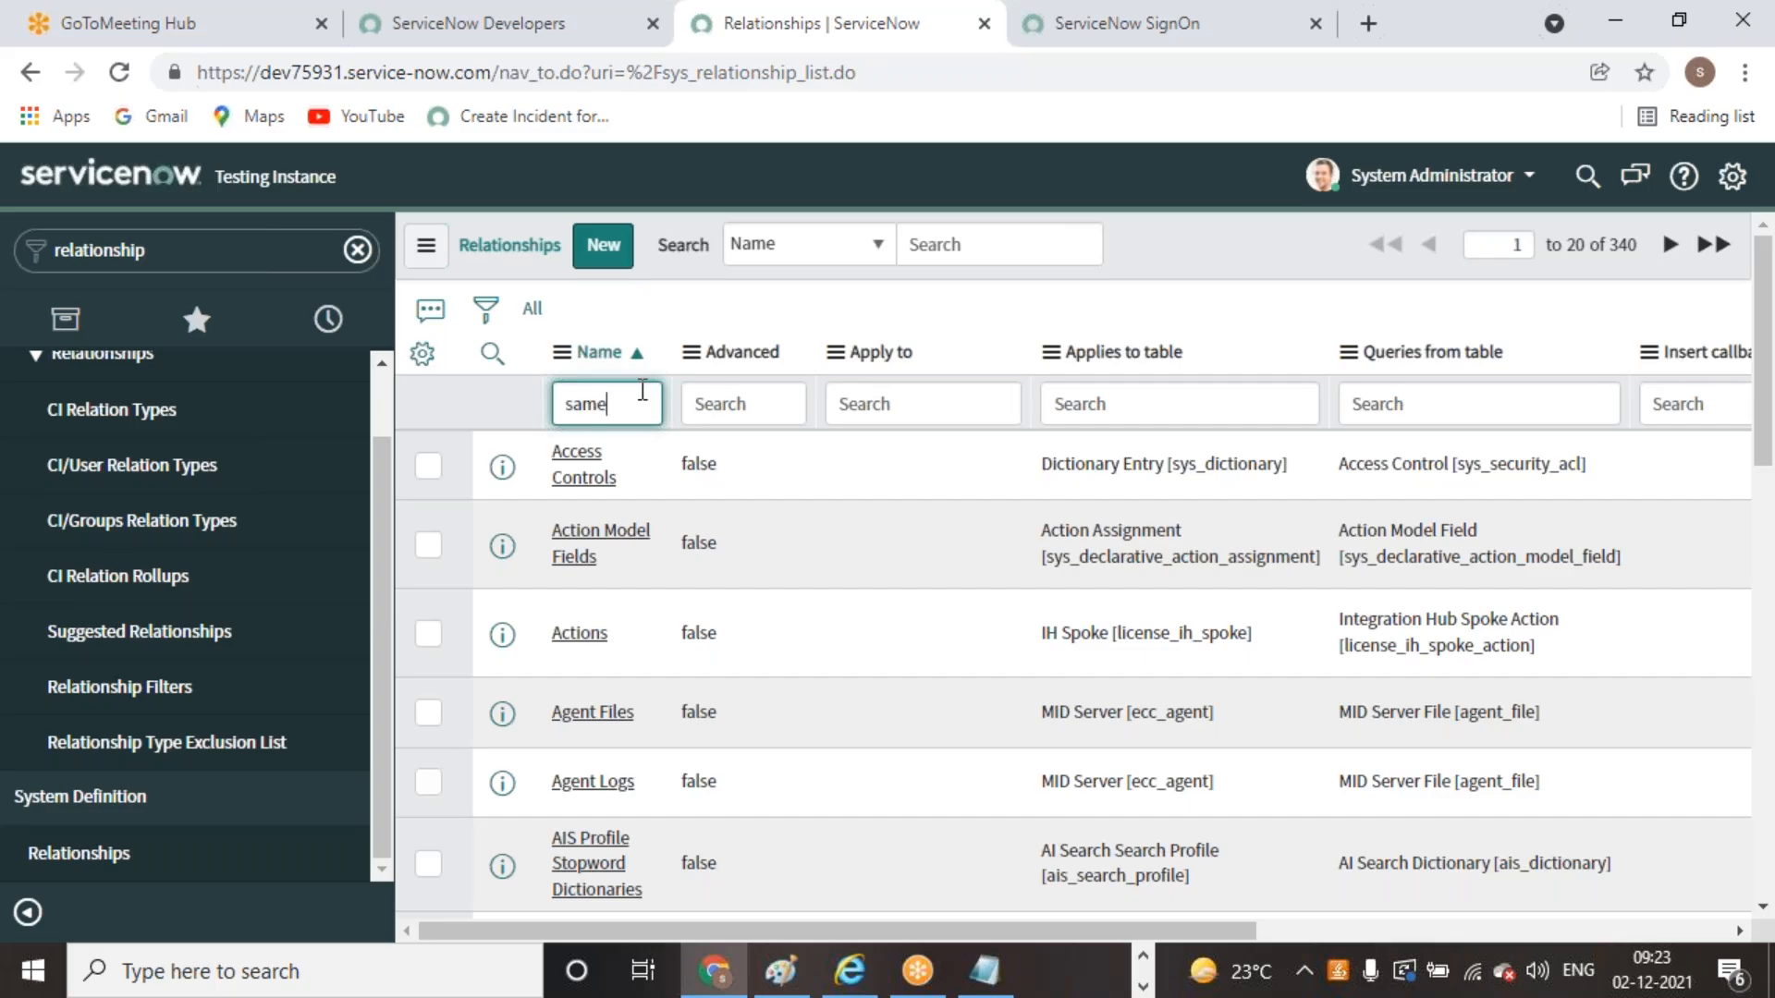
pyautogui.press('Return')
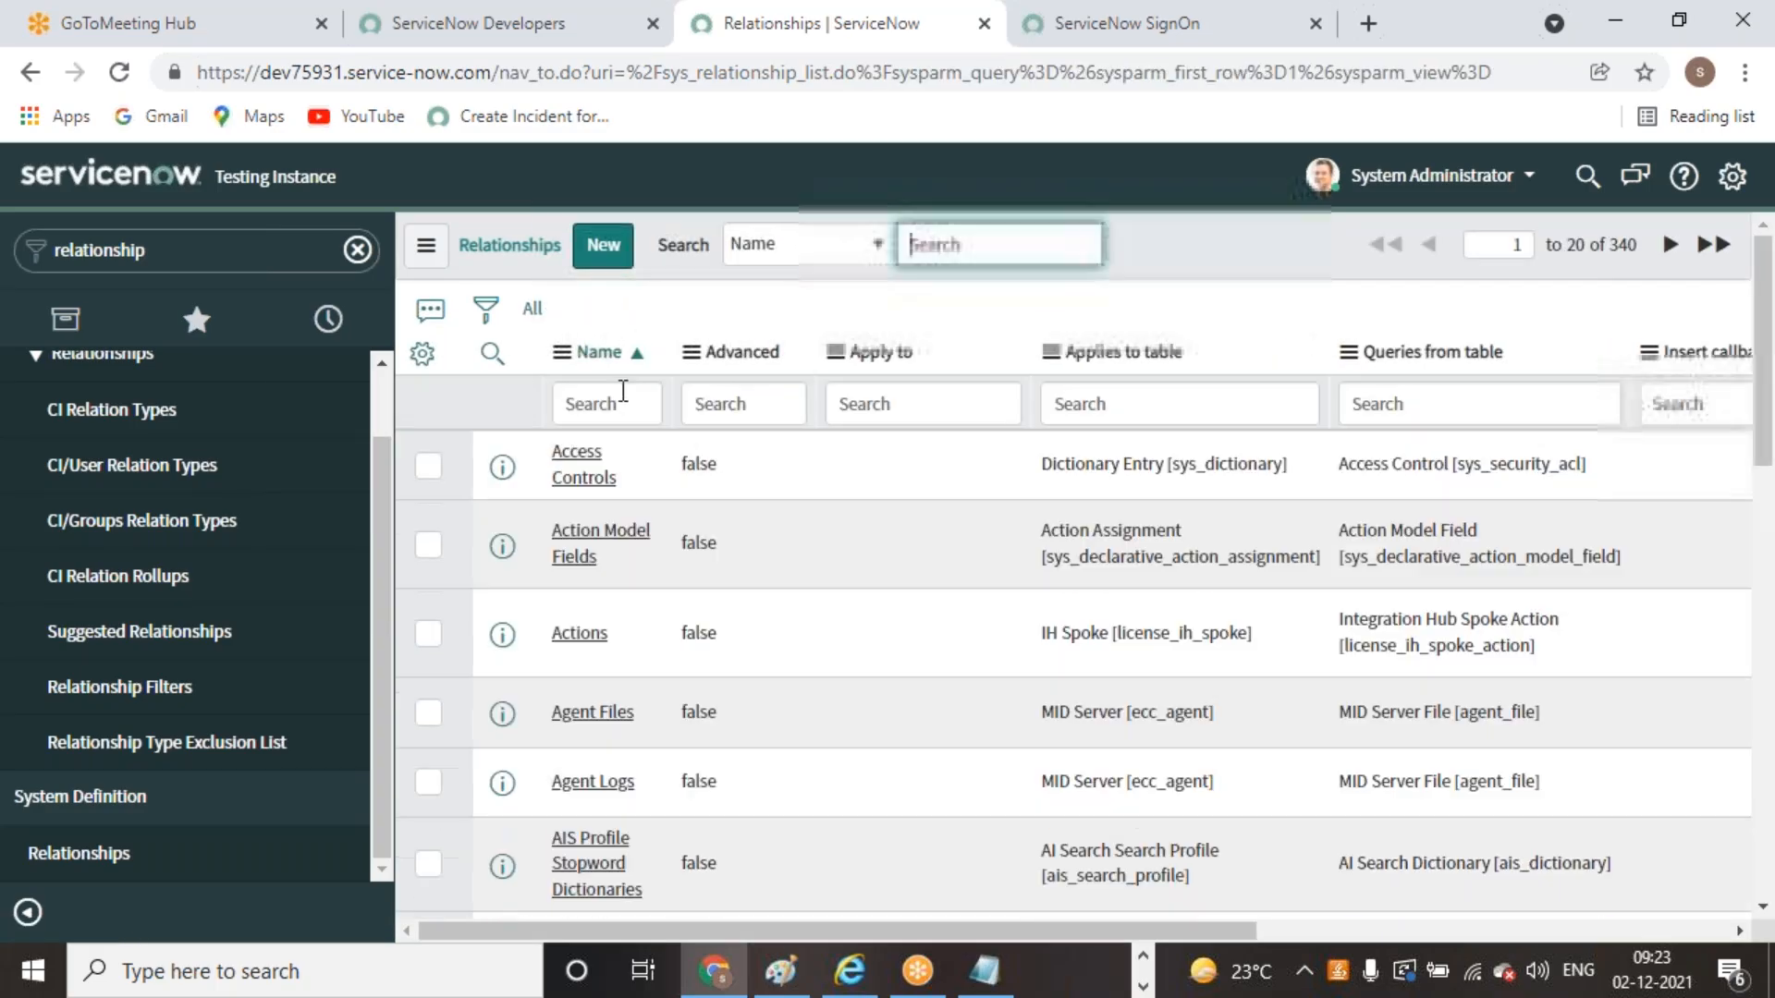
pyautogui.click(616, 409)
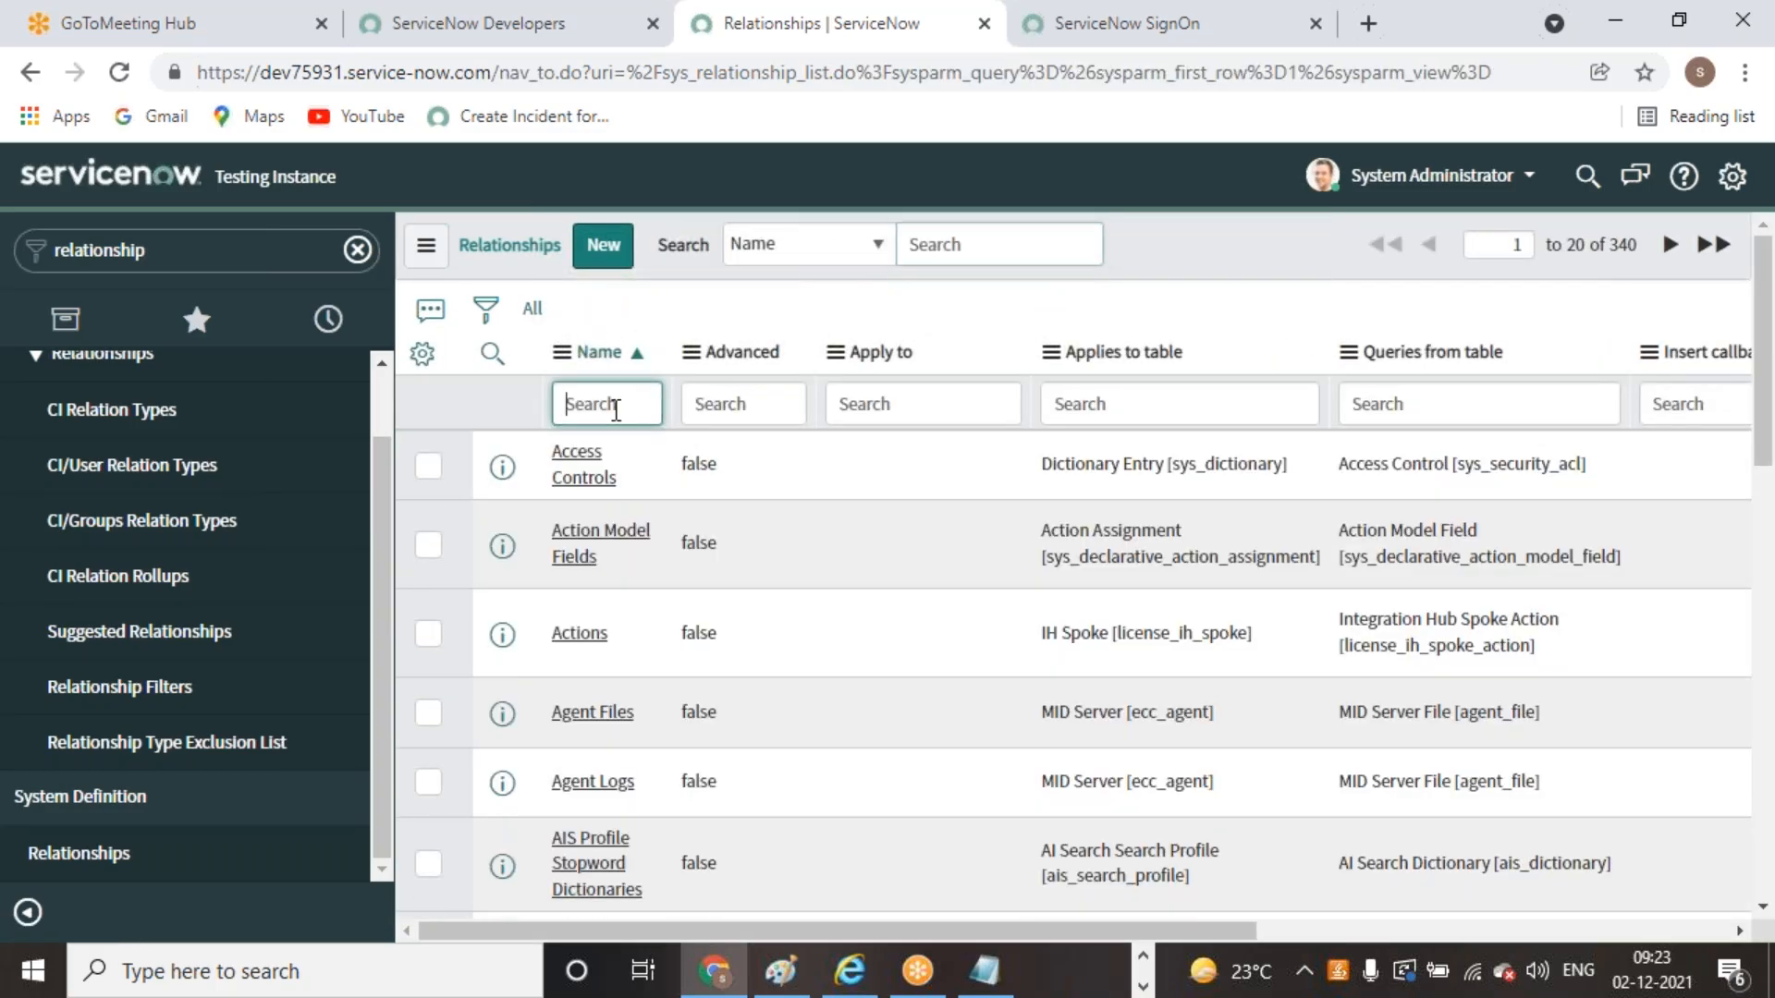
pyautogui.write('*same')
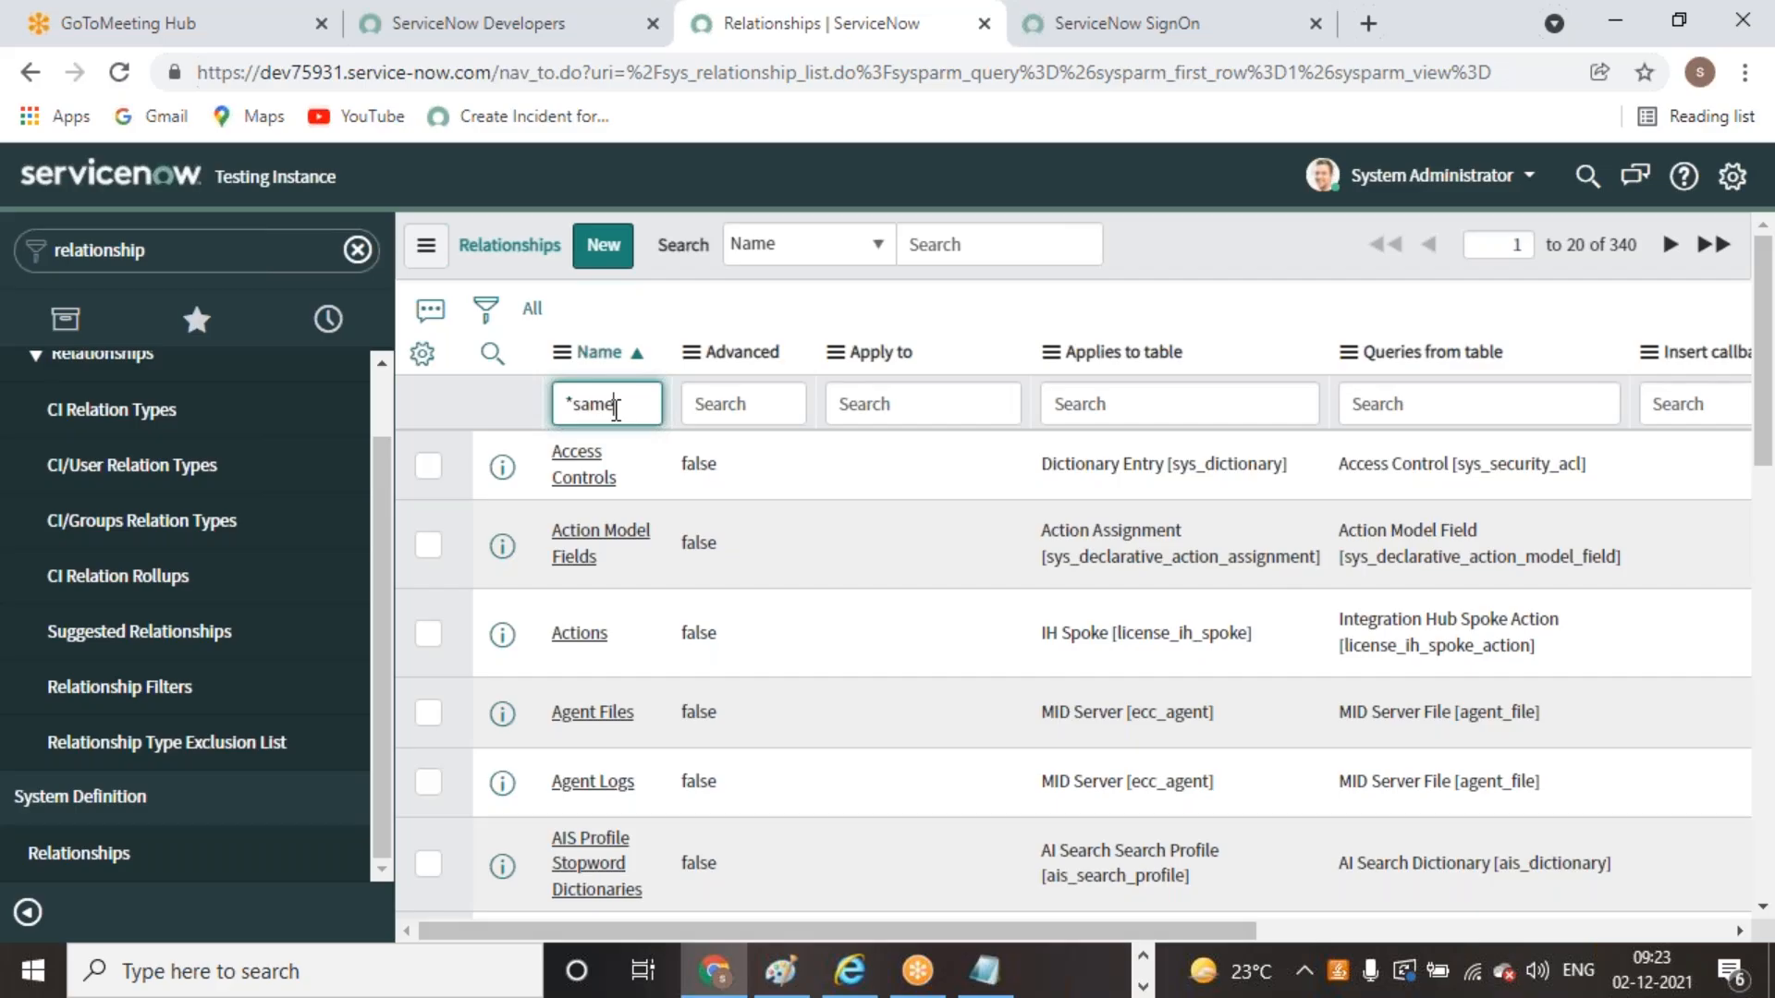
pyautogui.press('Return')
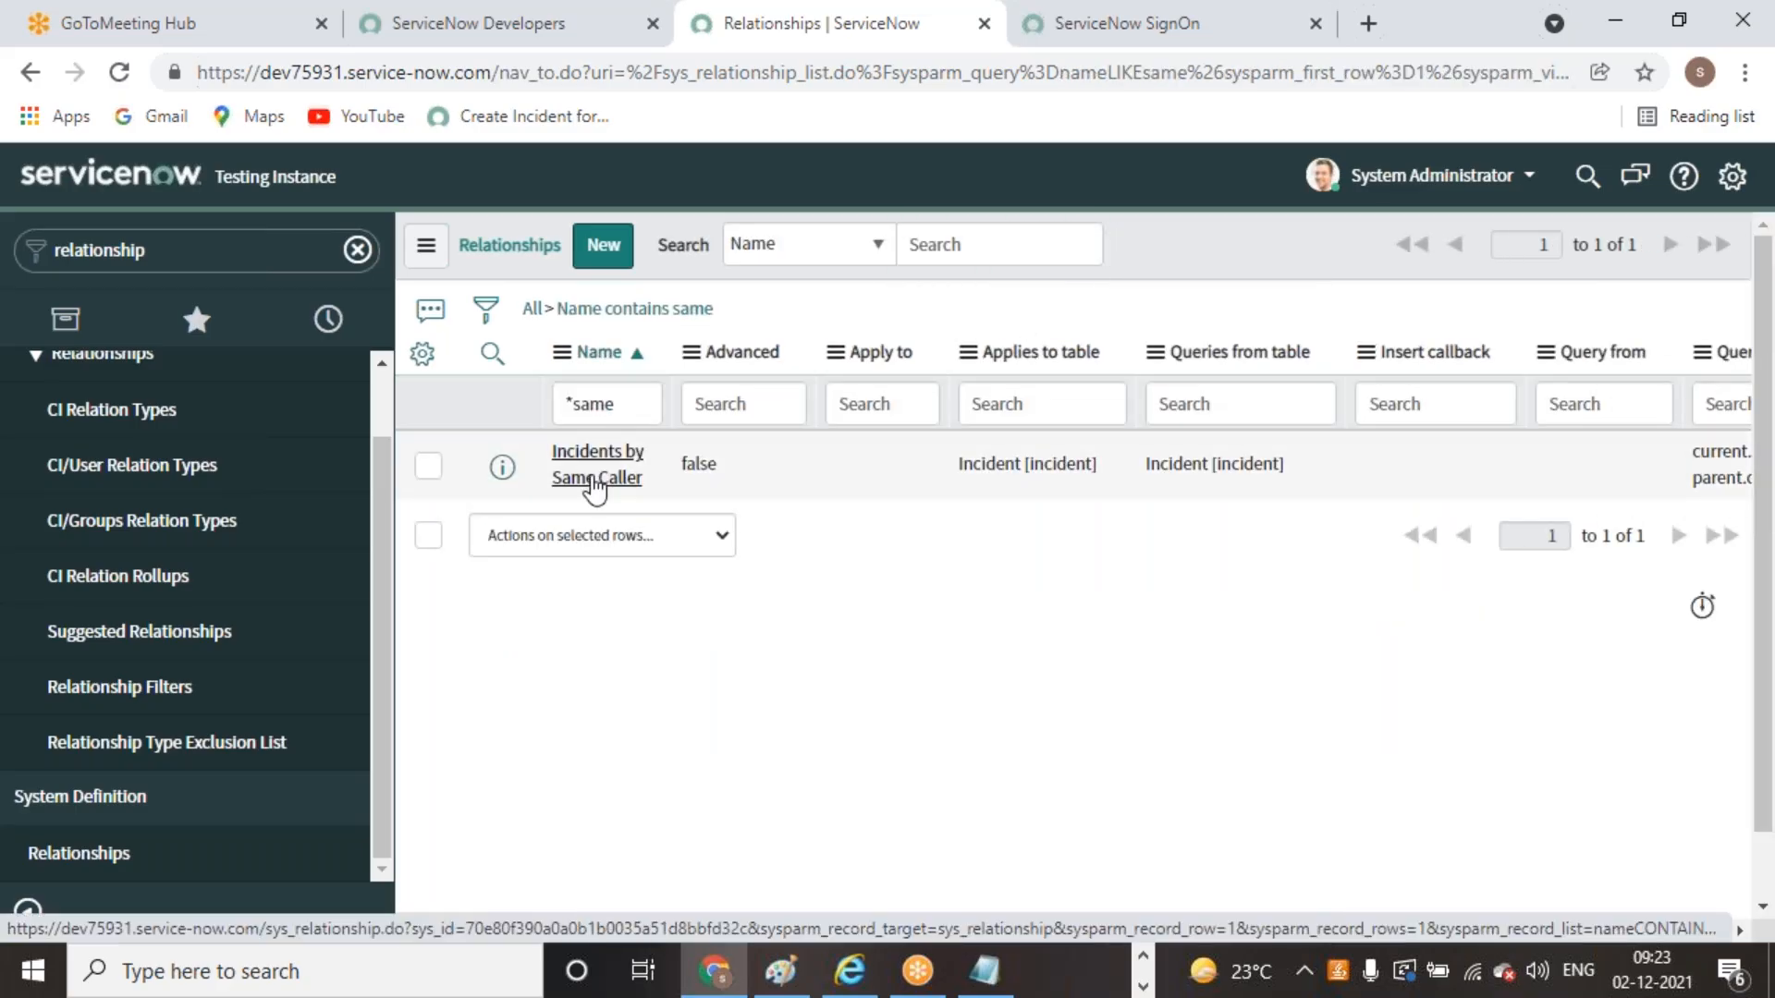
pyautogui.click(597, 480)
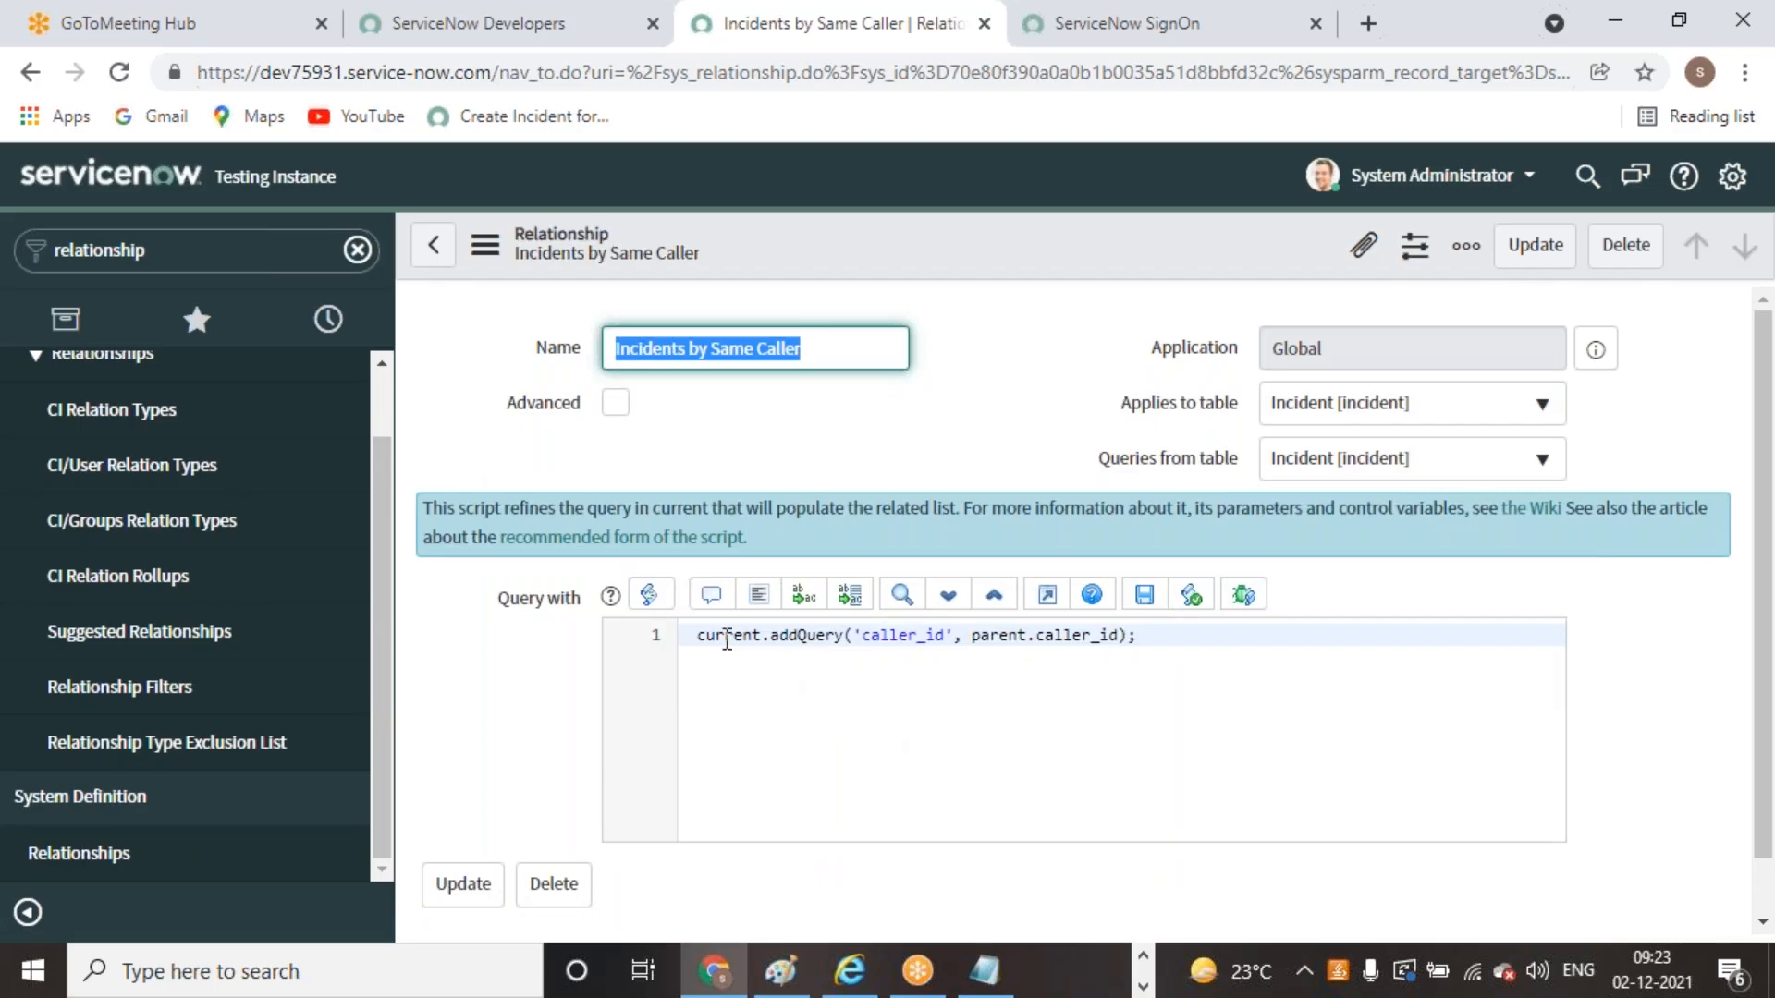
# Examine the Query with script of the relationship, highlighting current, addQuery and caller_id in turn
pyautogui.click(699, 634)
pyautogui.moveTo(699, 635); pyautogui.dragTo(759, 638)
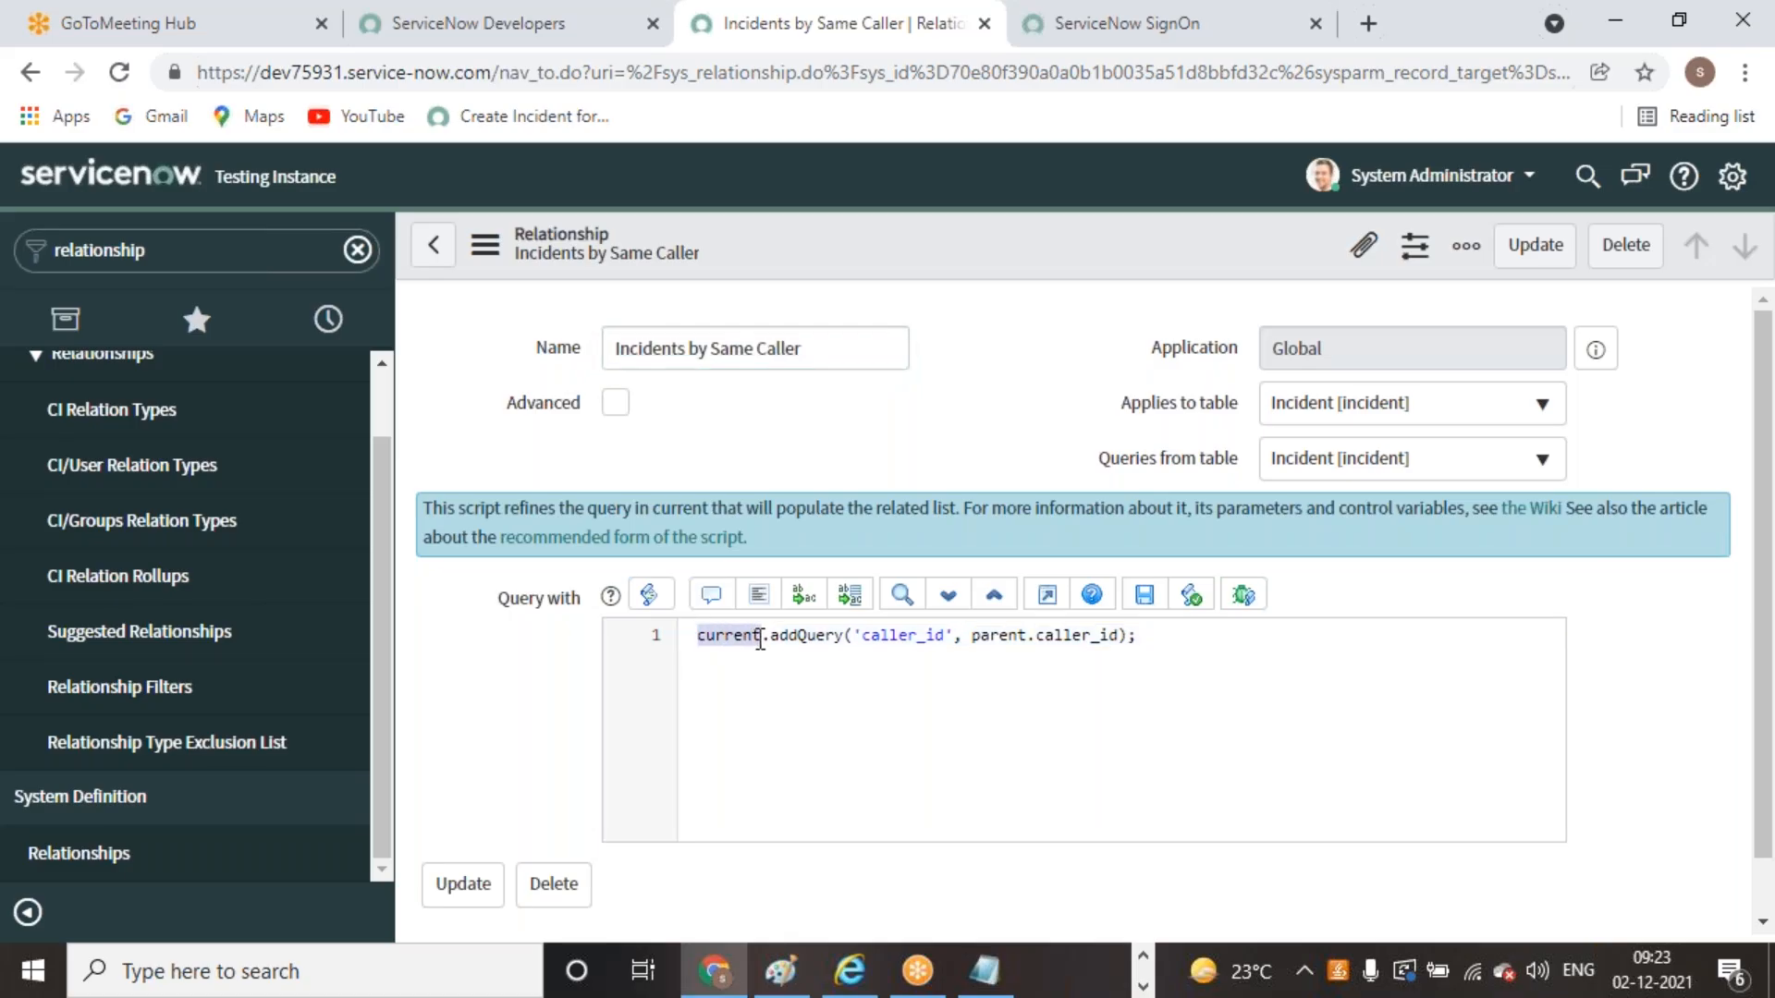
pyautogui.click(789, 680)
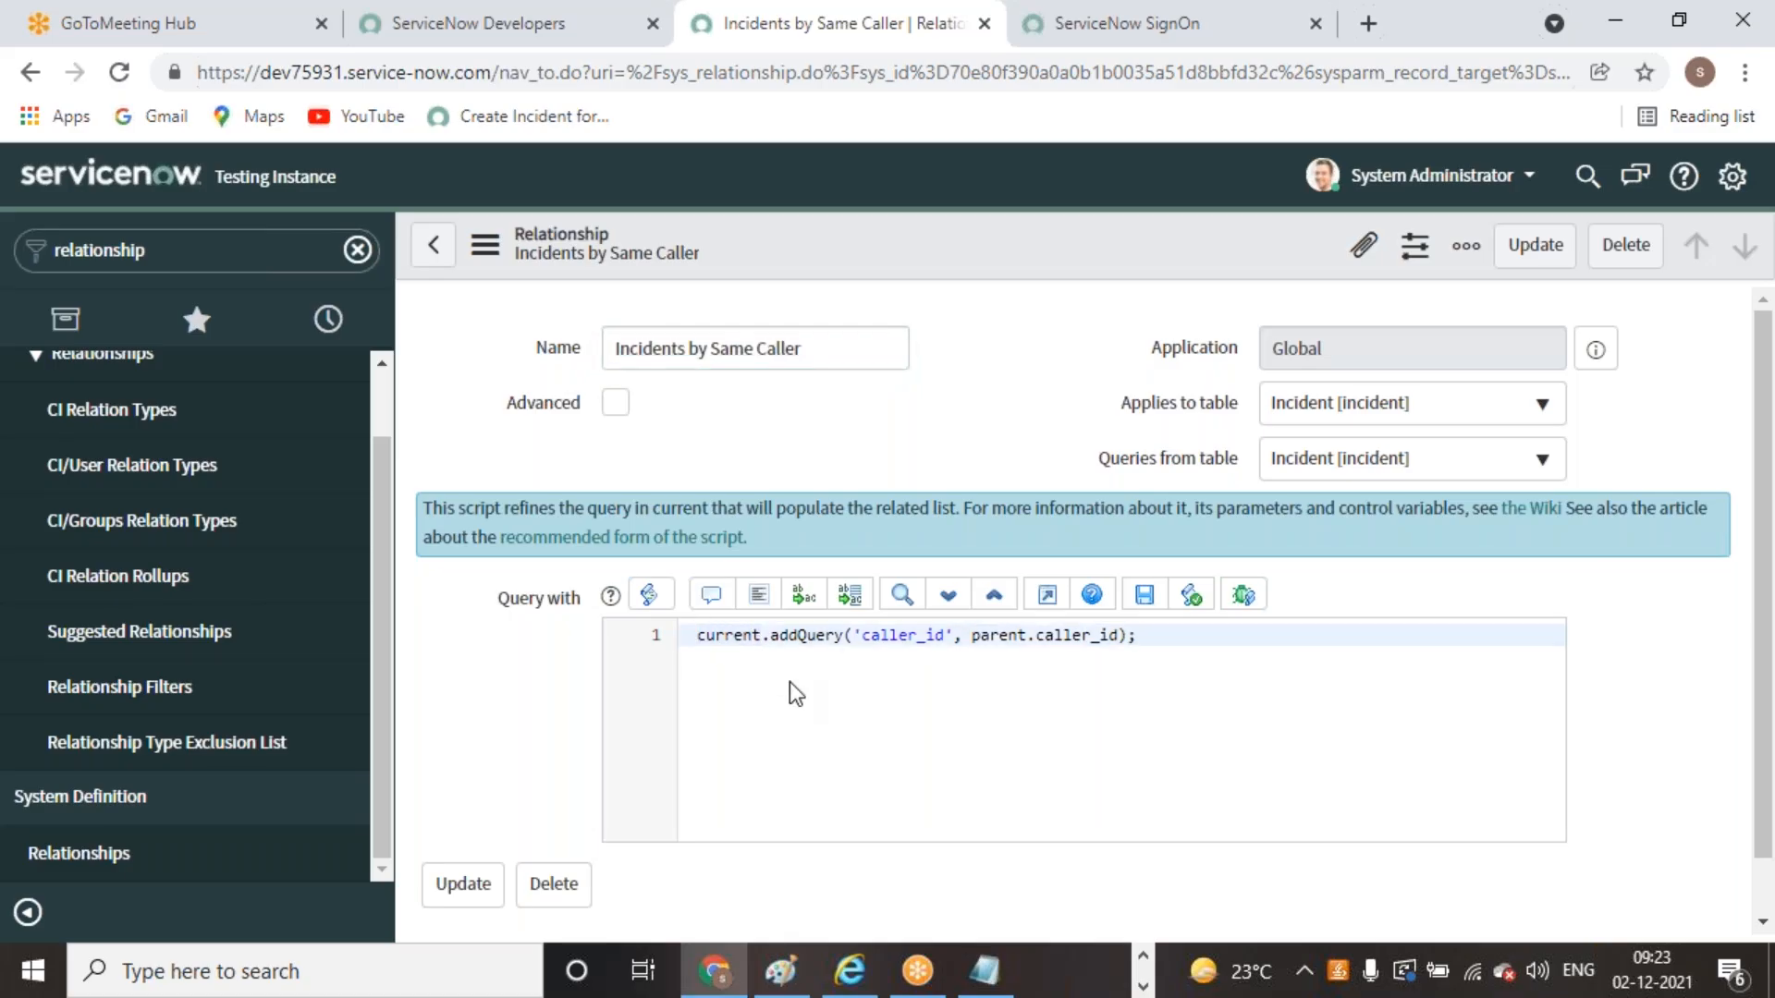
pyautogui.moveTo(773, 634); pyautogui.dragTo(842, 639)
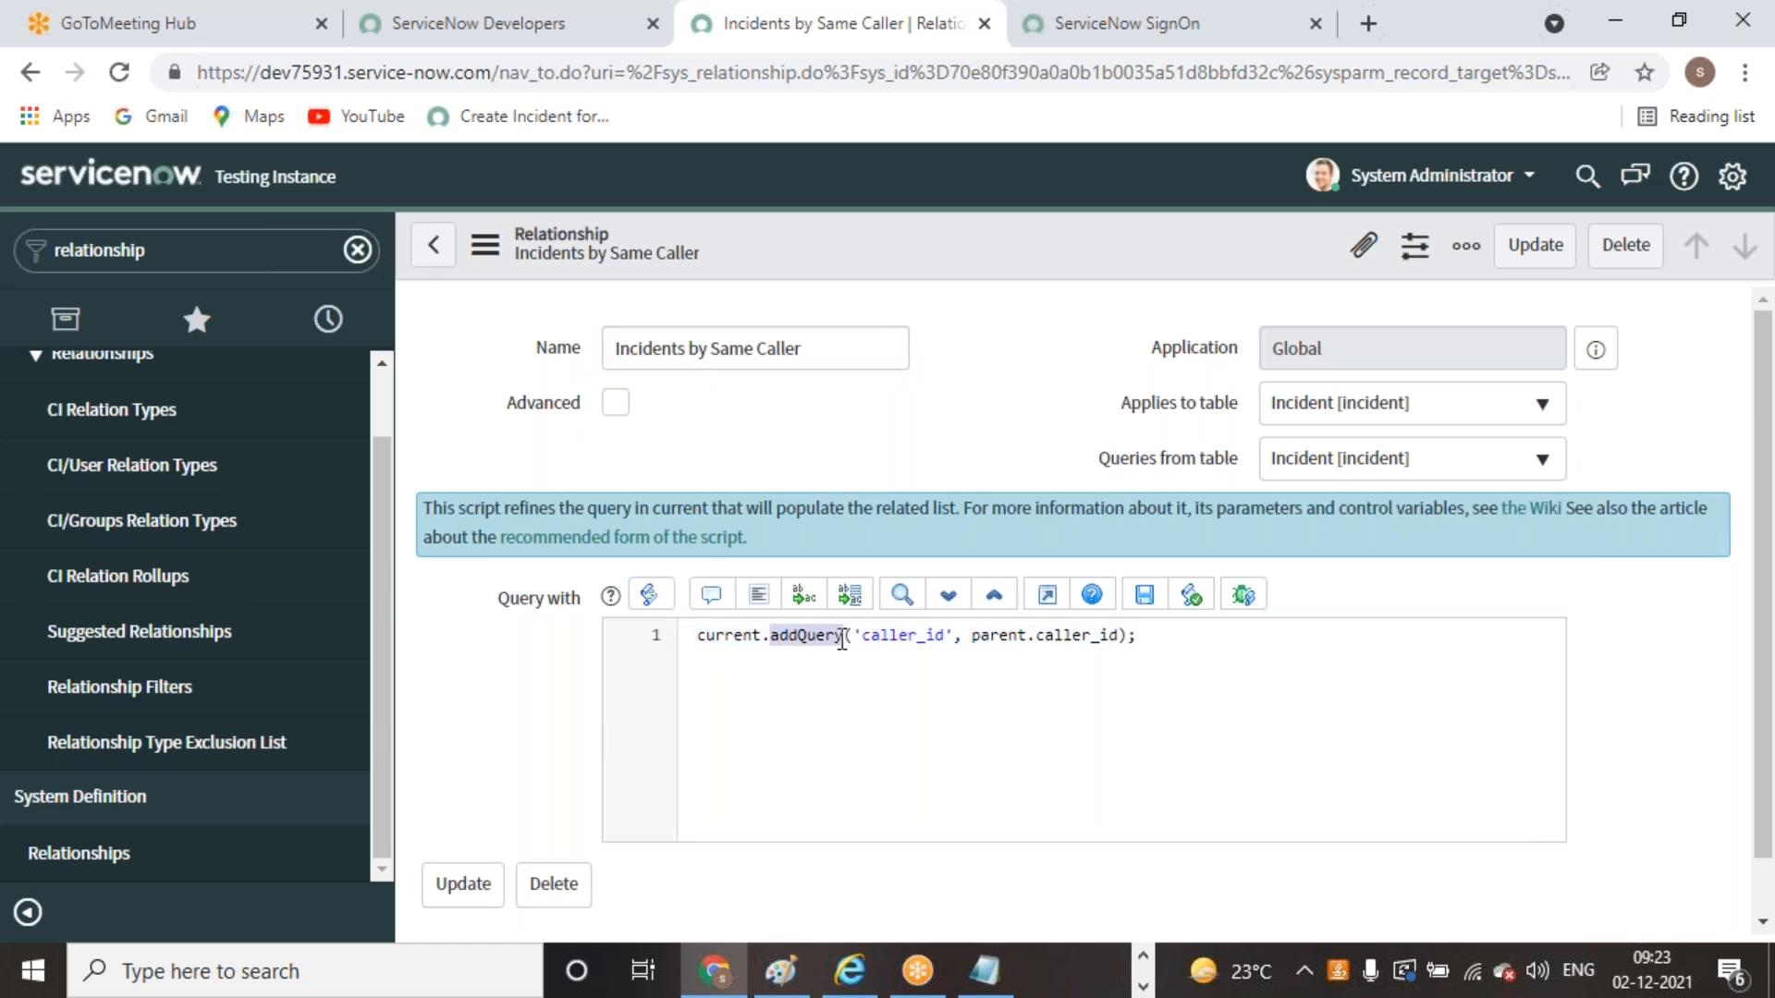
pyautogui.click(964, 664)
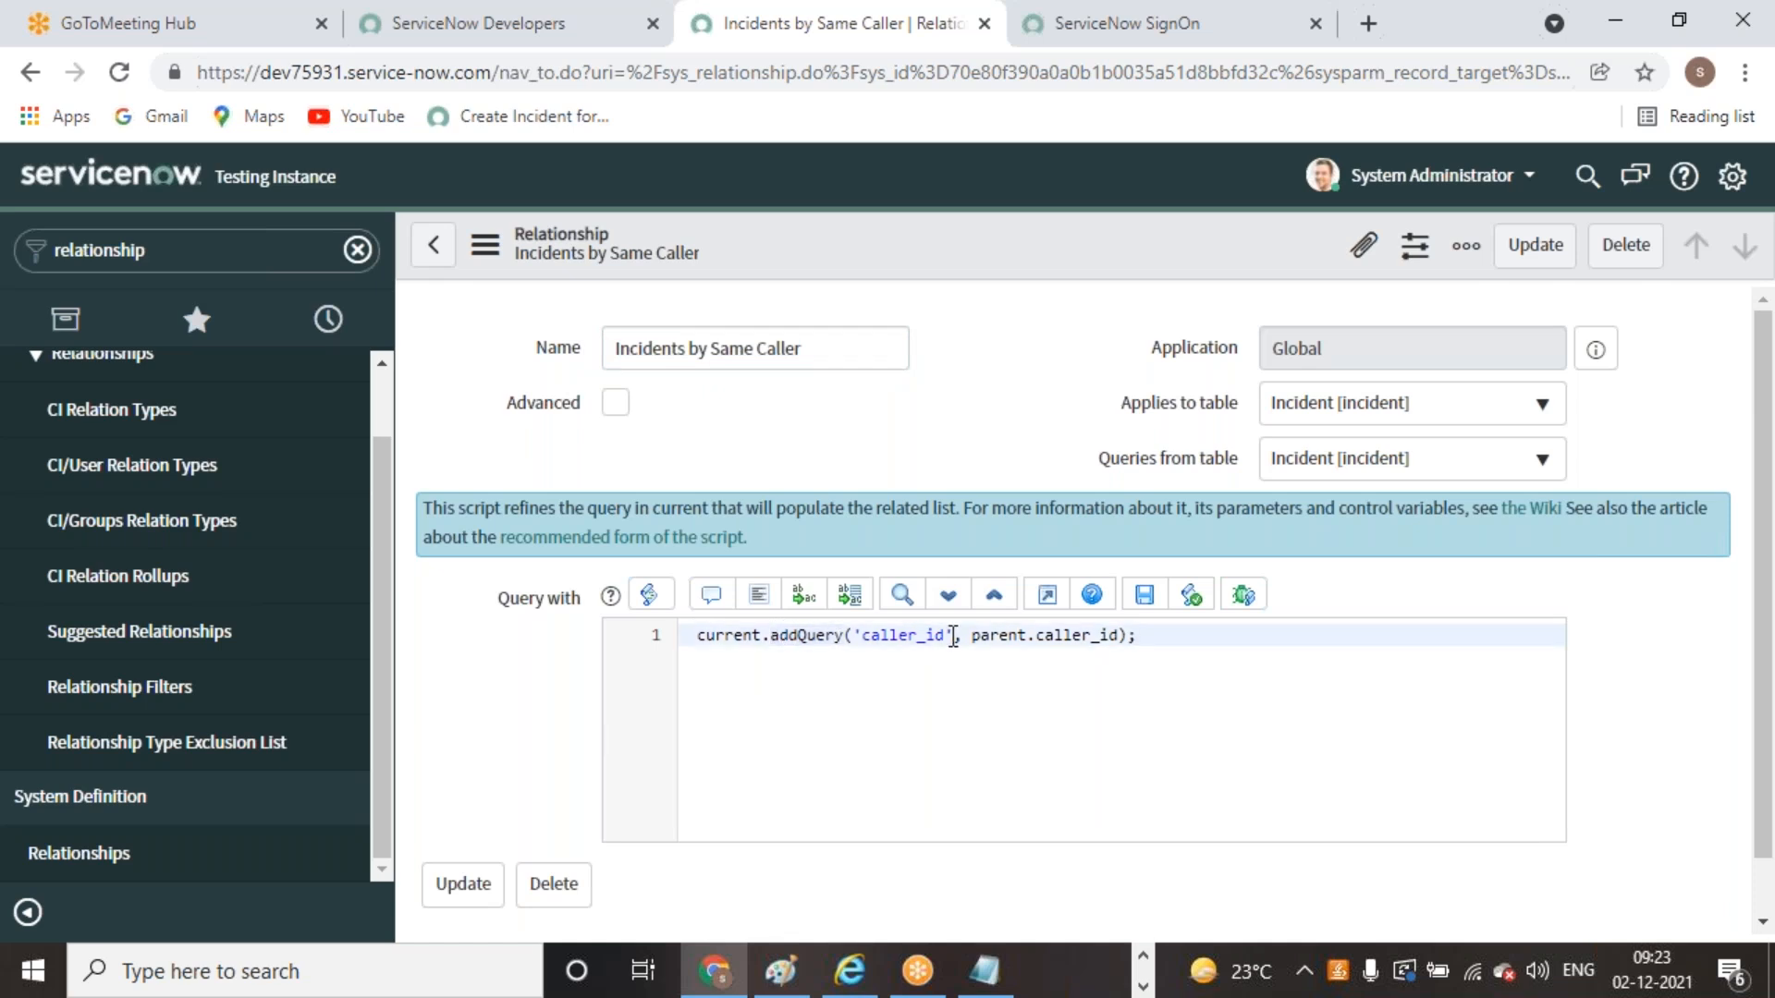
pyautogui.moveTo(947, 636); pyautogui.dragTo(862, 634)
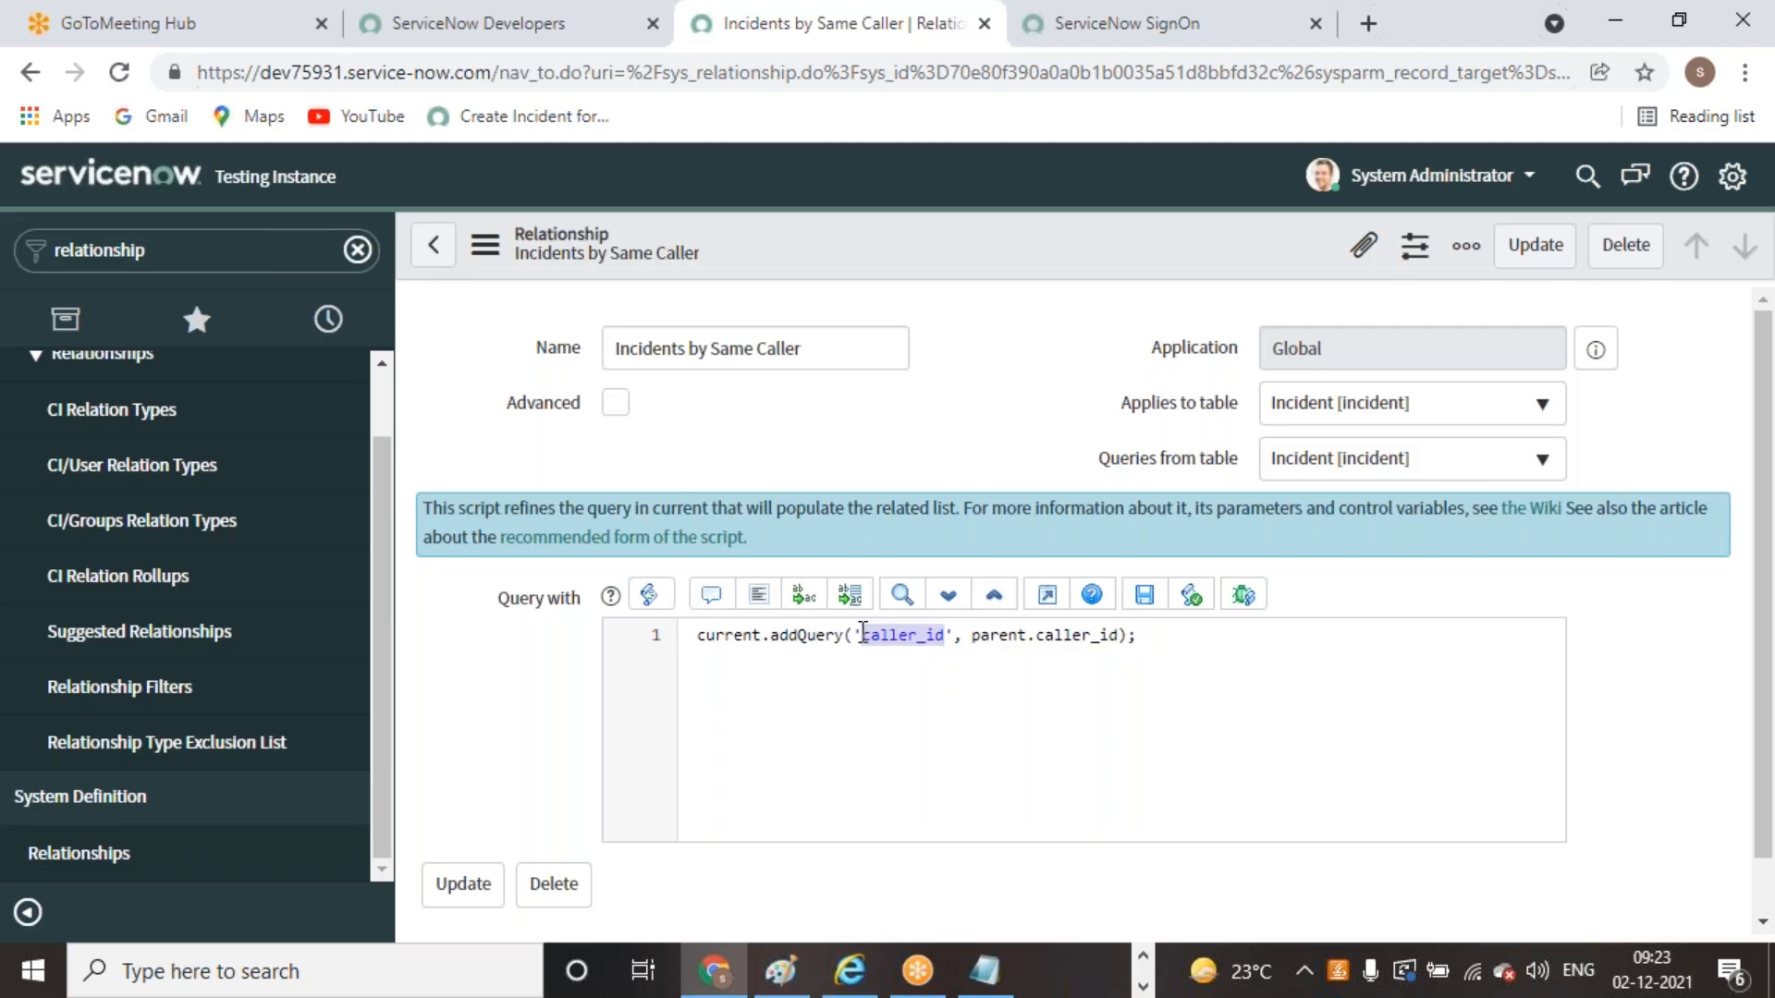
# Examine the parent.caller_id argument in the relationship's query script, then update the record to return to the relationships list
pyautogui.click(961, 686)
pyautogui.moveTo(973, 638); pyautogui.dragTo(1122, 649)
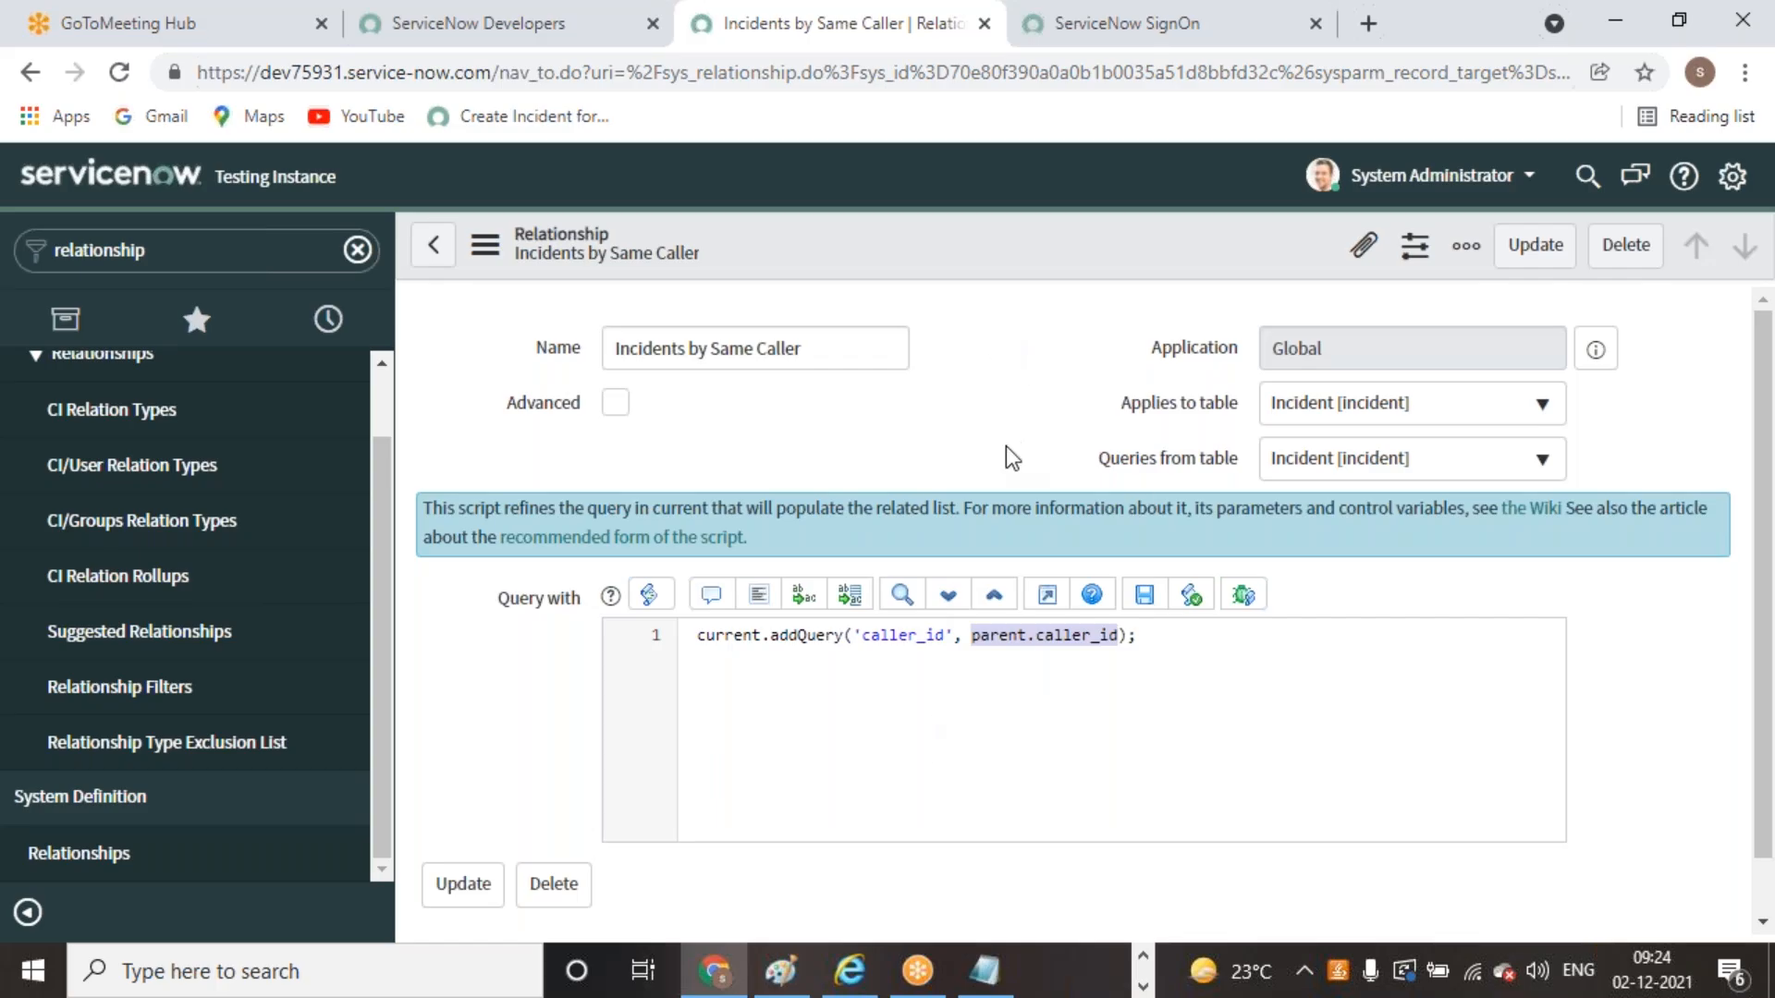
pyautogui.click(996, 725)
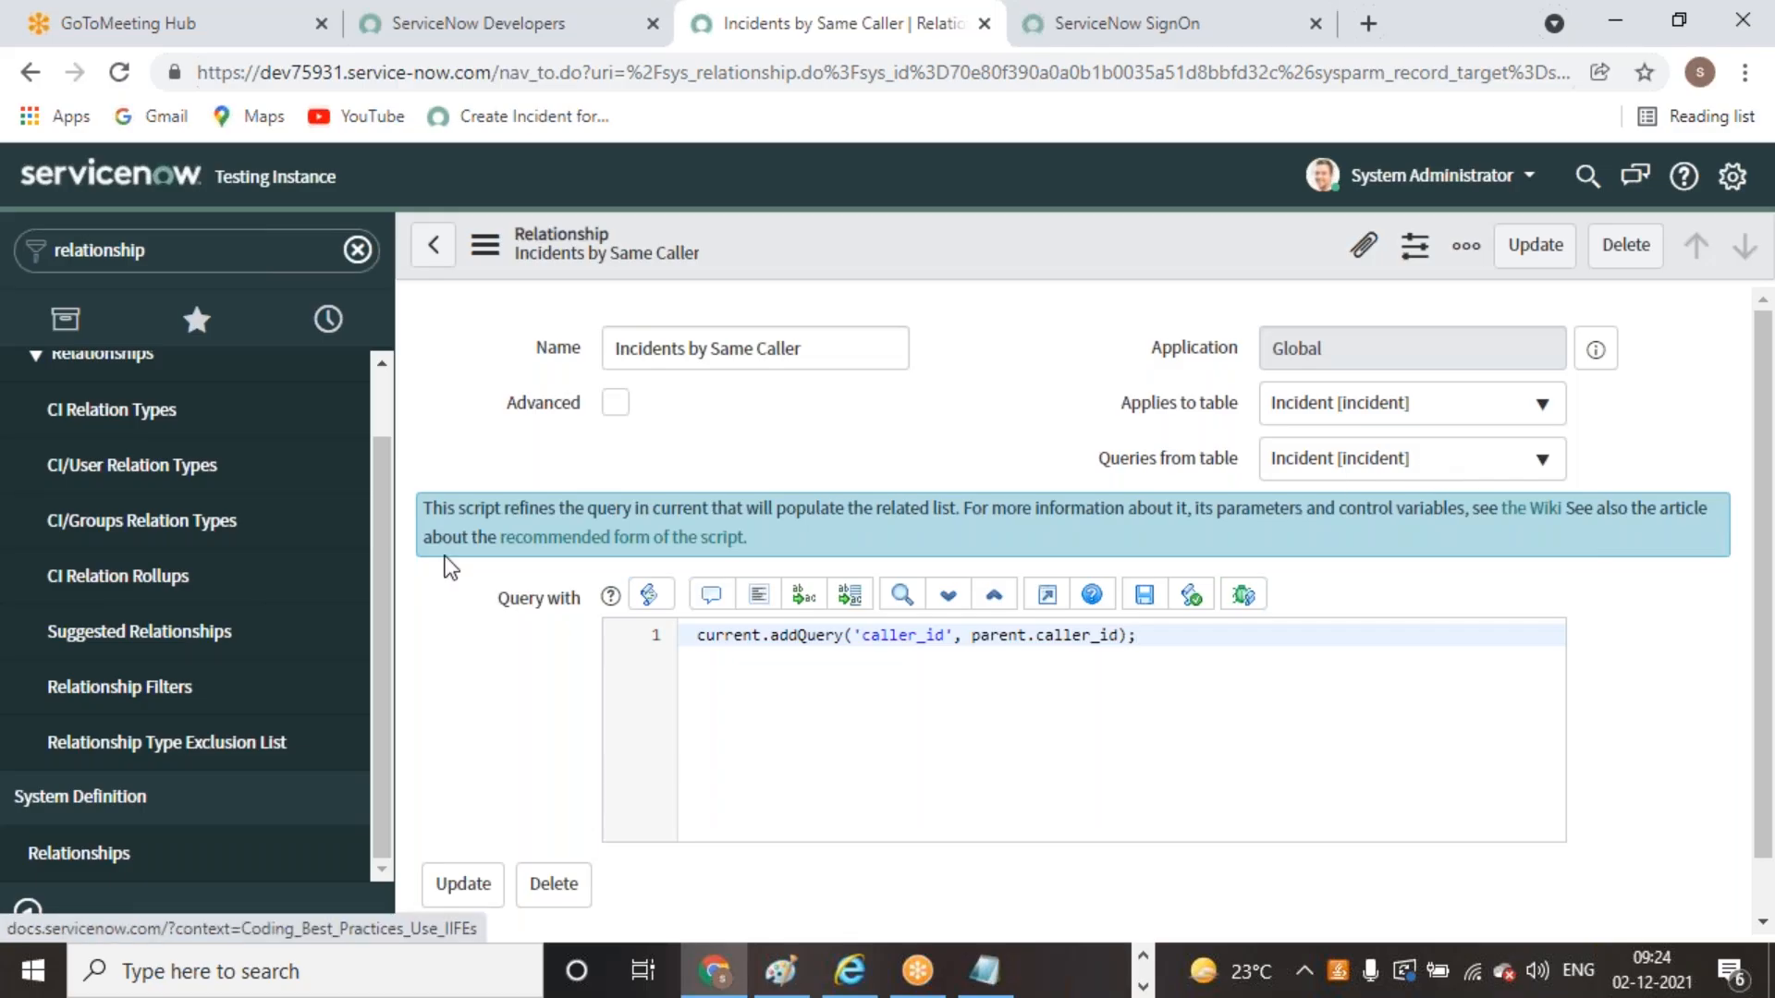
pyautogui.click(1535, 245)
pyautogui.click(1534, 245)
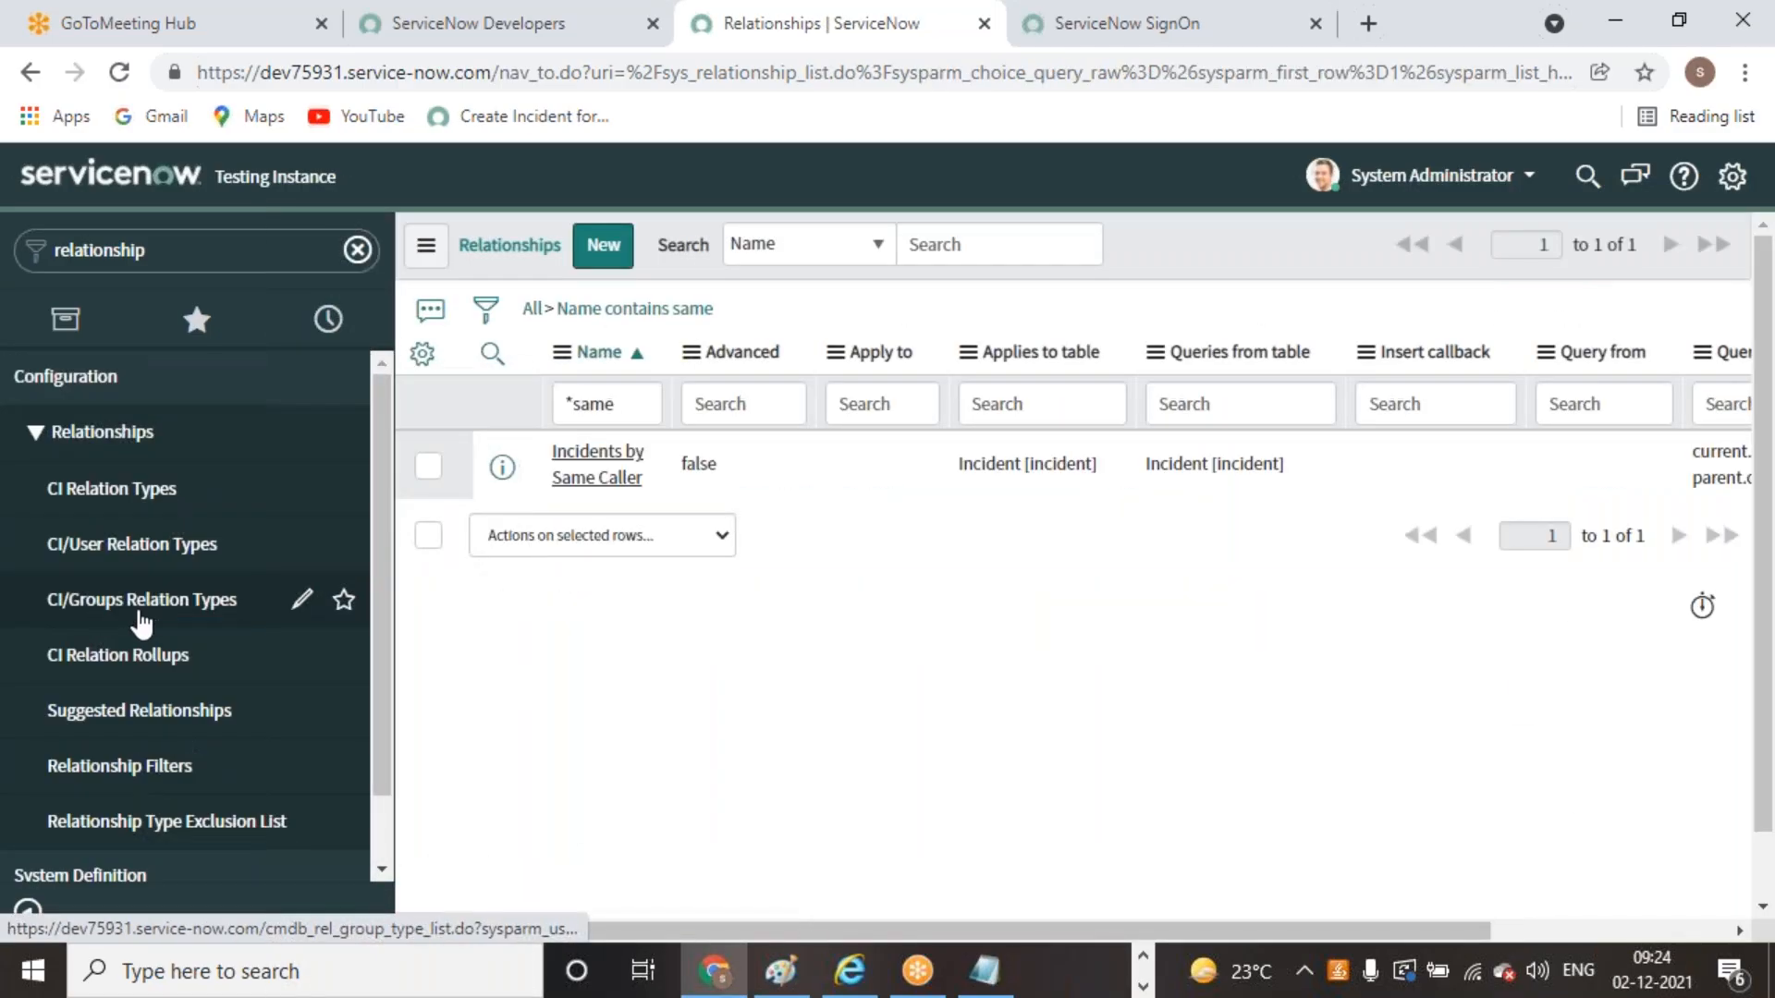
# Clear the name filter on the relationships list and start a new relationship named Incidents By same assigned to
pyautogui.click(533, 309)
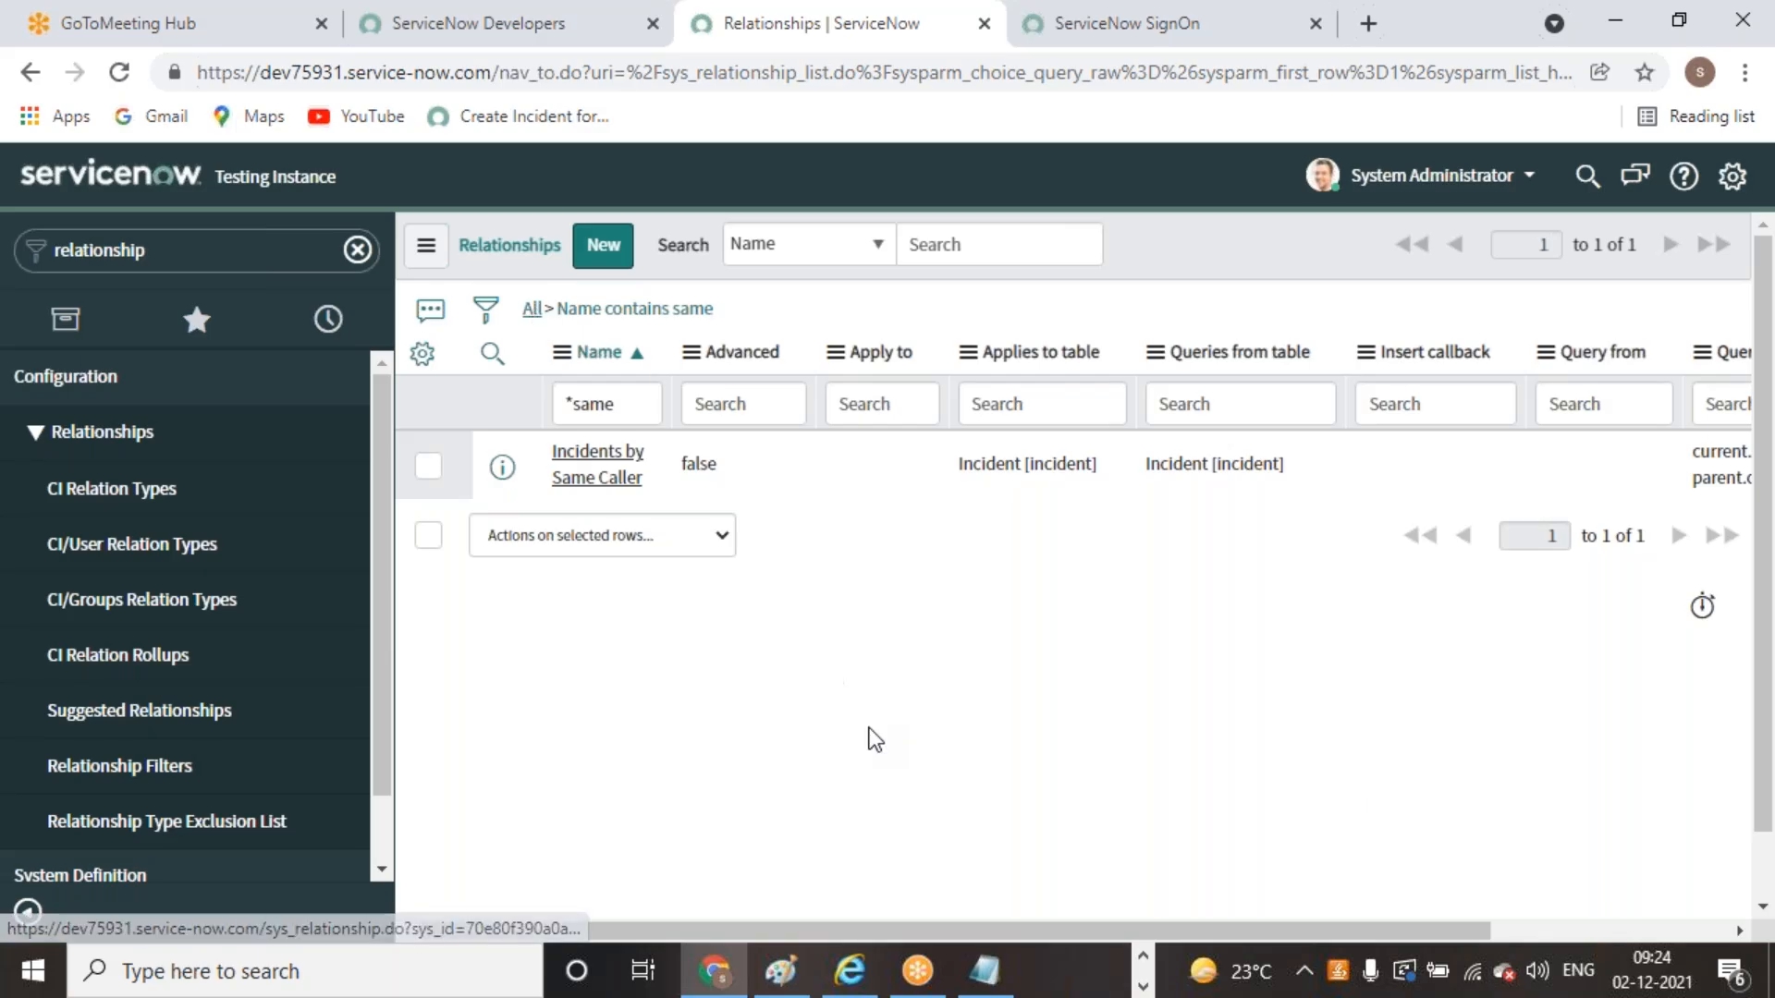
pyautogui.click(620, 242)
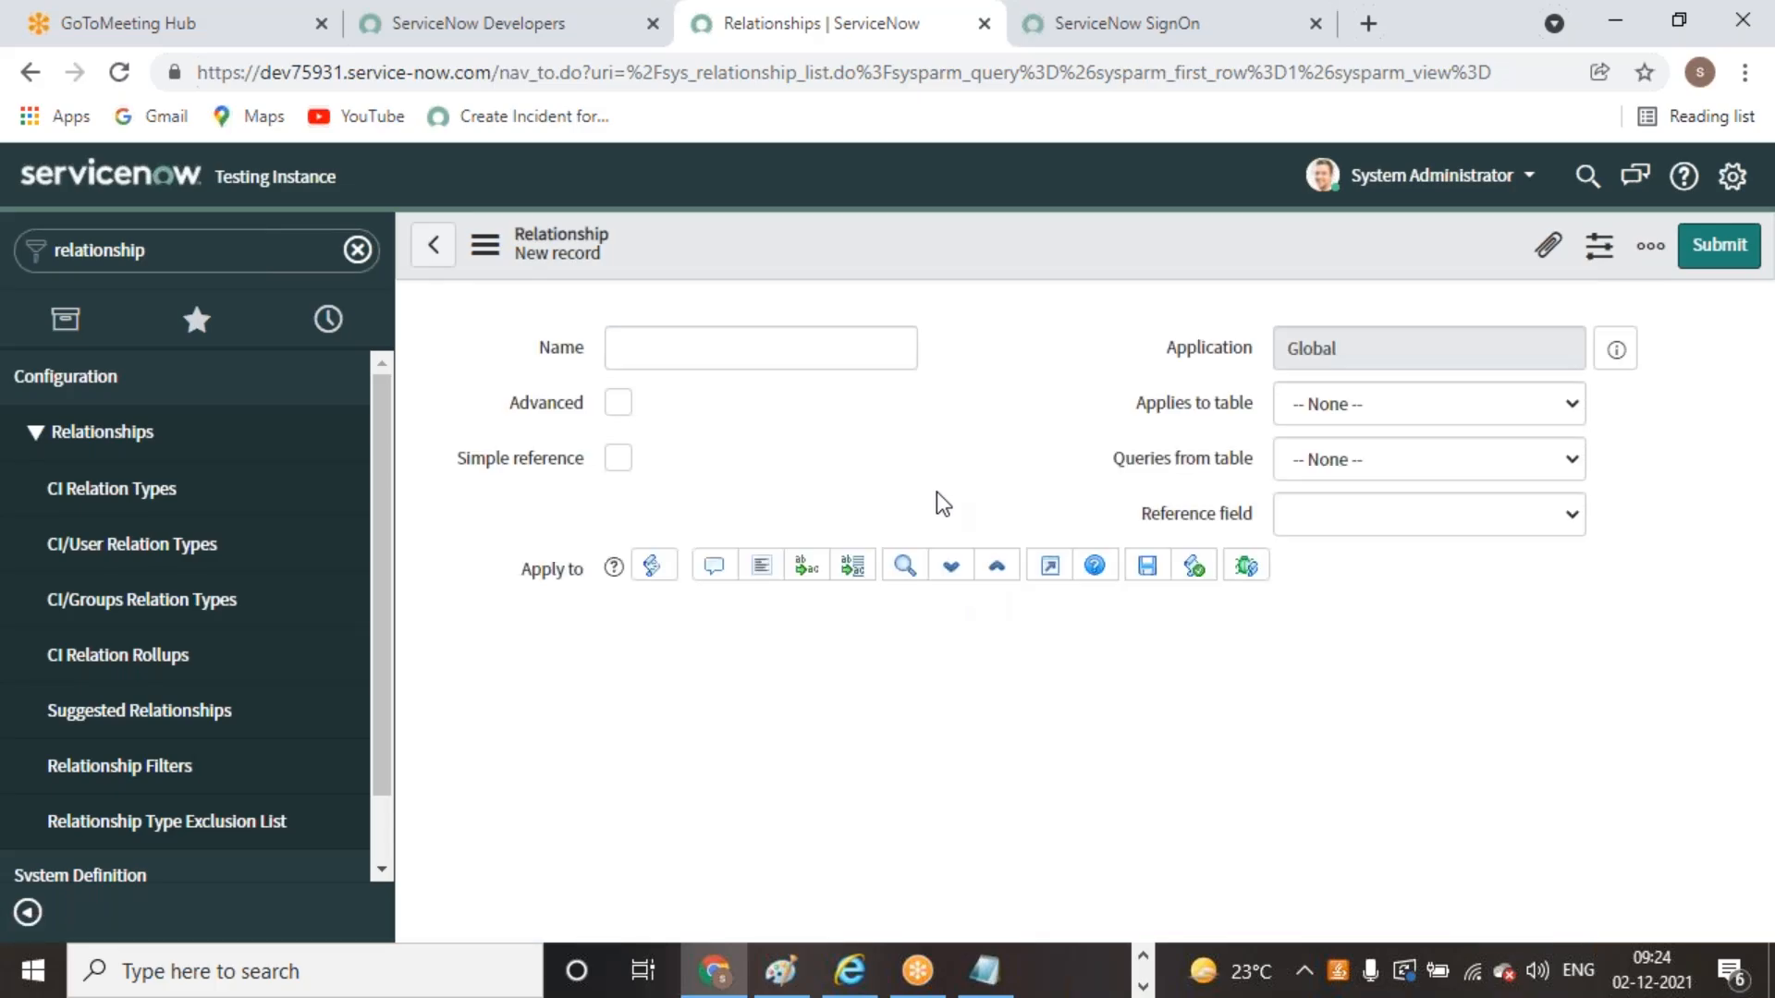
pyautogui.click(837, 353)
pyautogui.write('I')
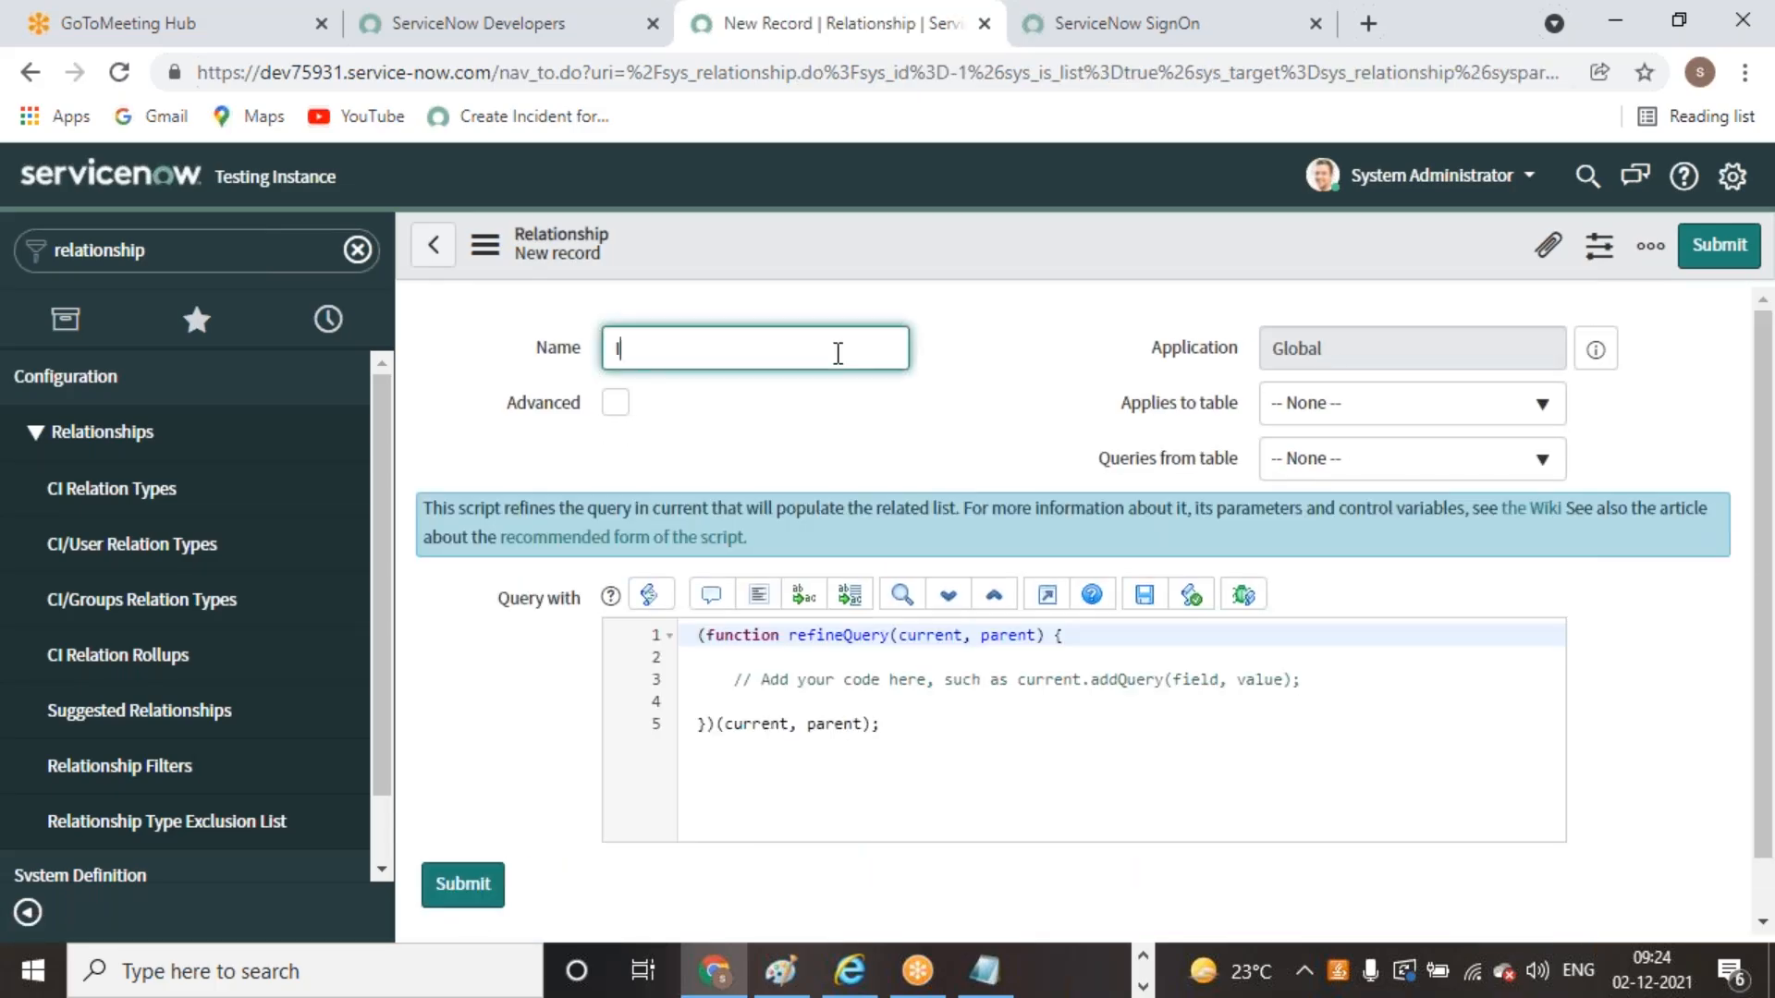
pyautogui.write('ncident s By Asame assigned to')
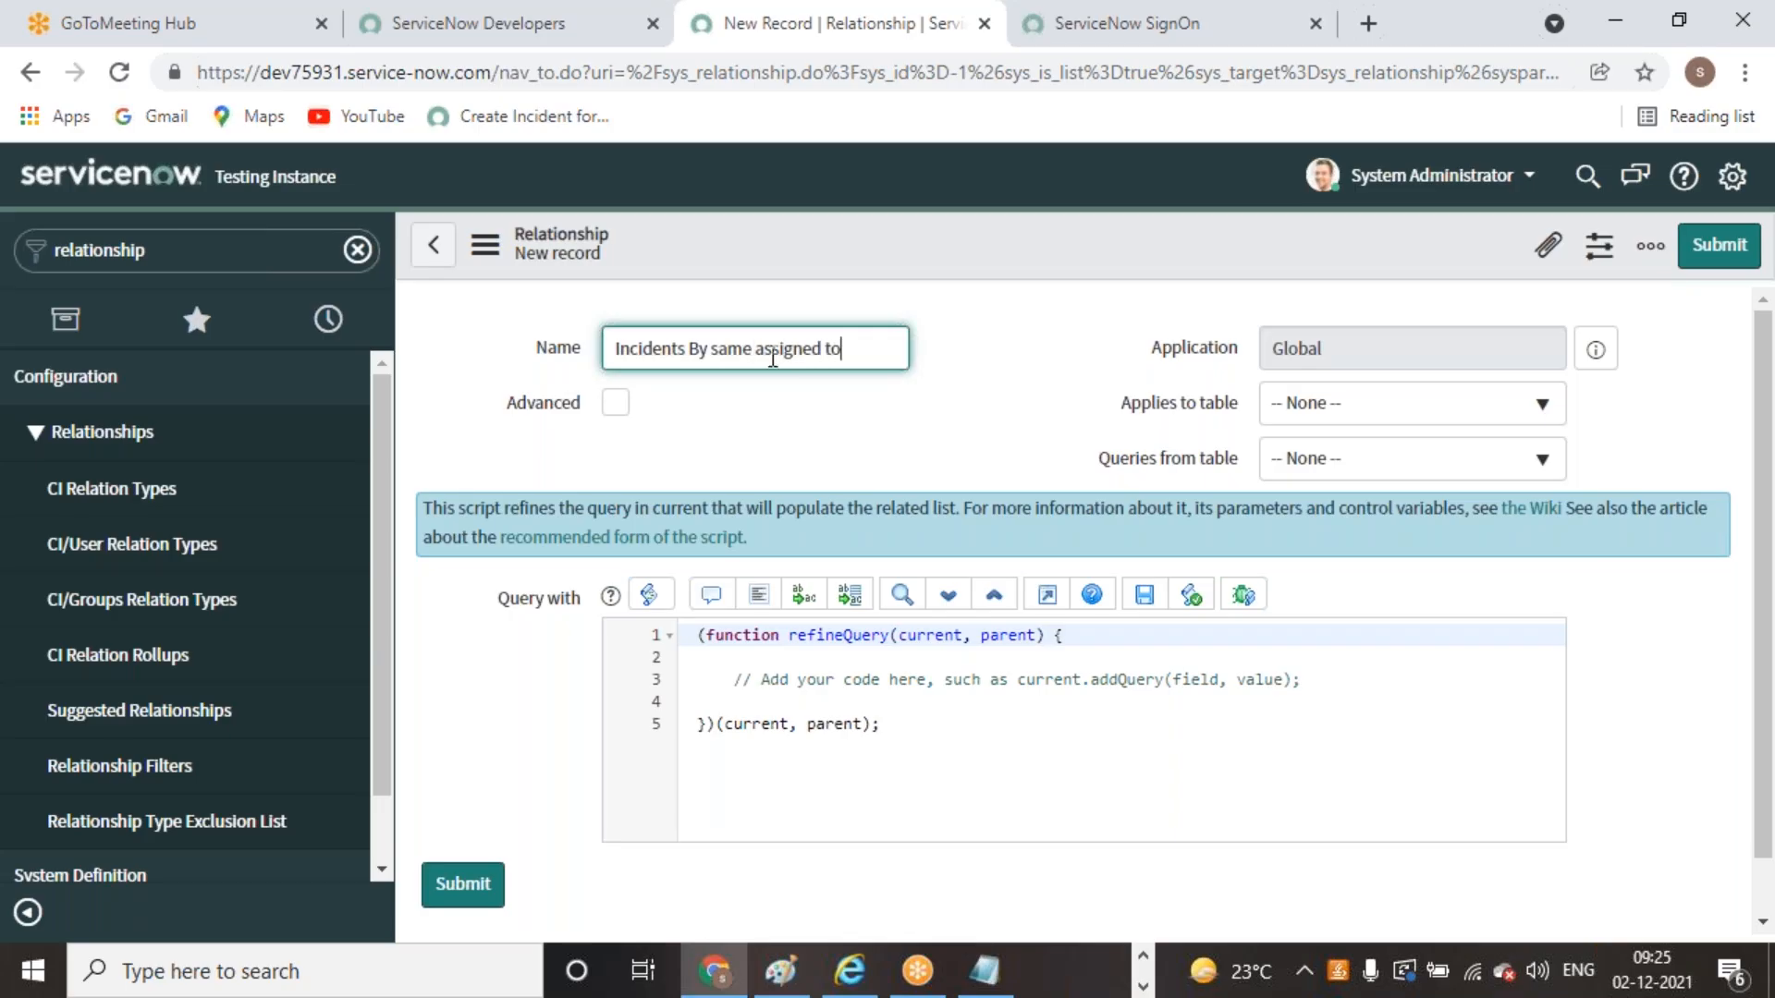
pyautogui.click(1045, 430)
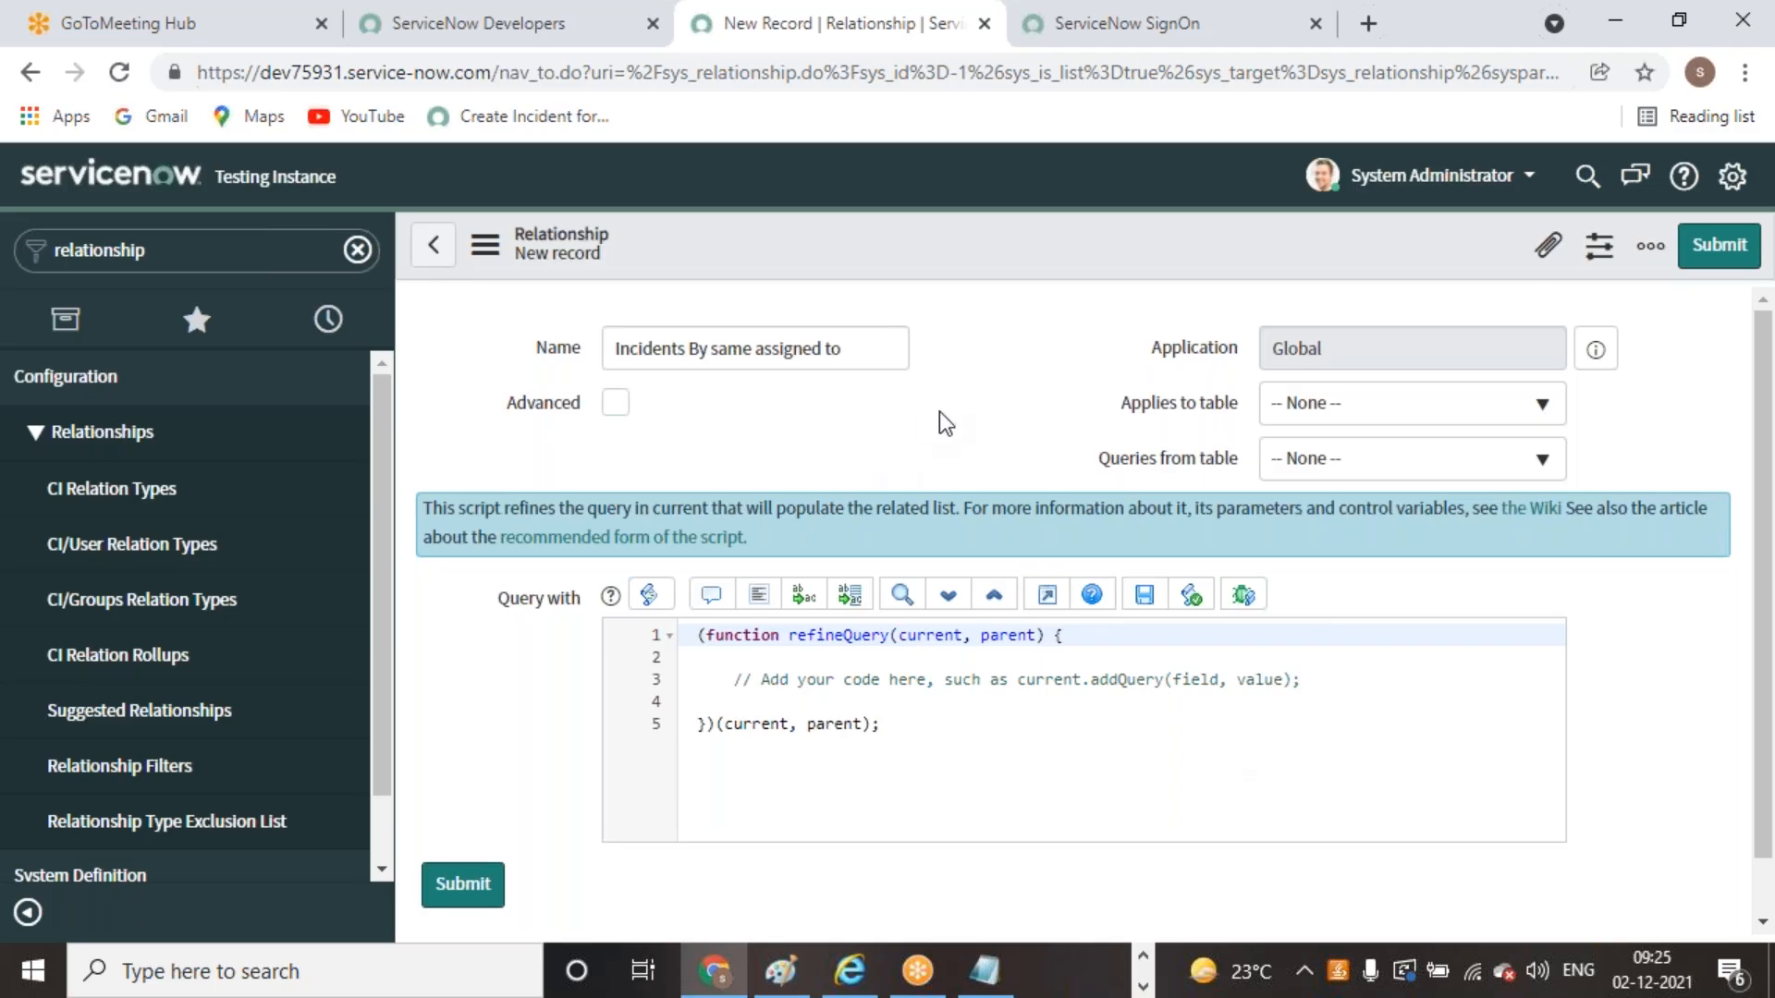
# Replace the placeholder comment inside the refineQuery function with a current.addQuery() call
pyautogui.moveTo(1378, 680); pyautogui.dragTo(700, 681)
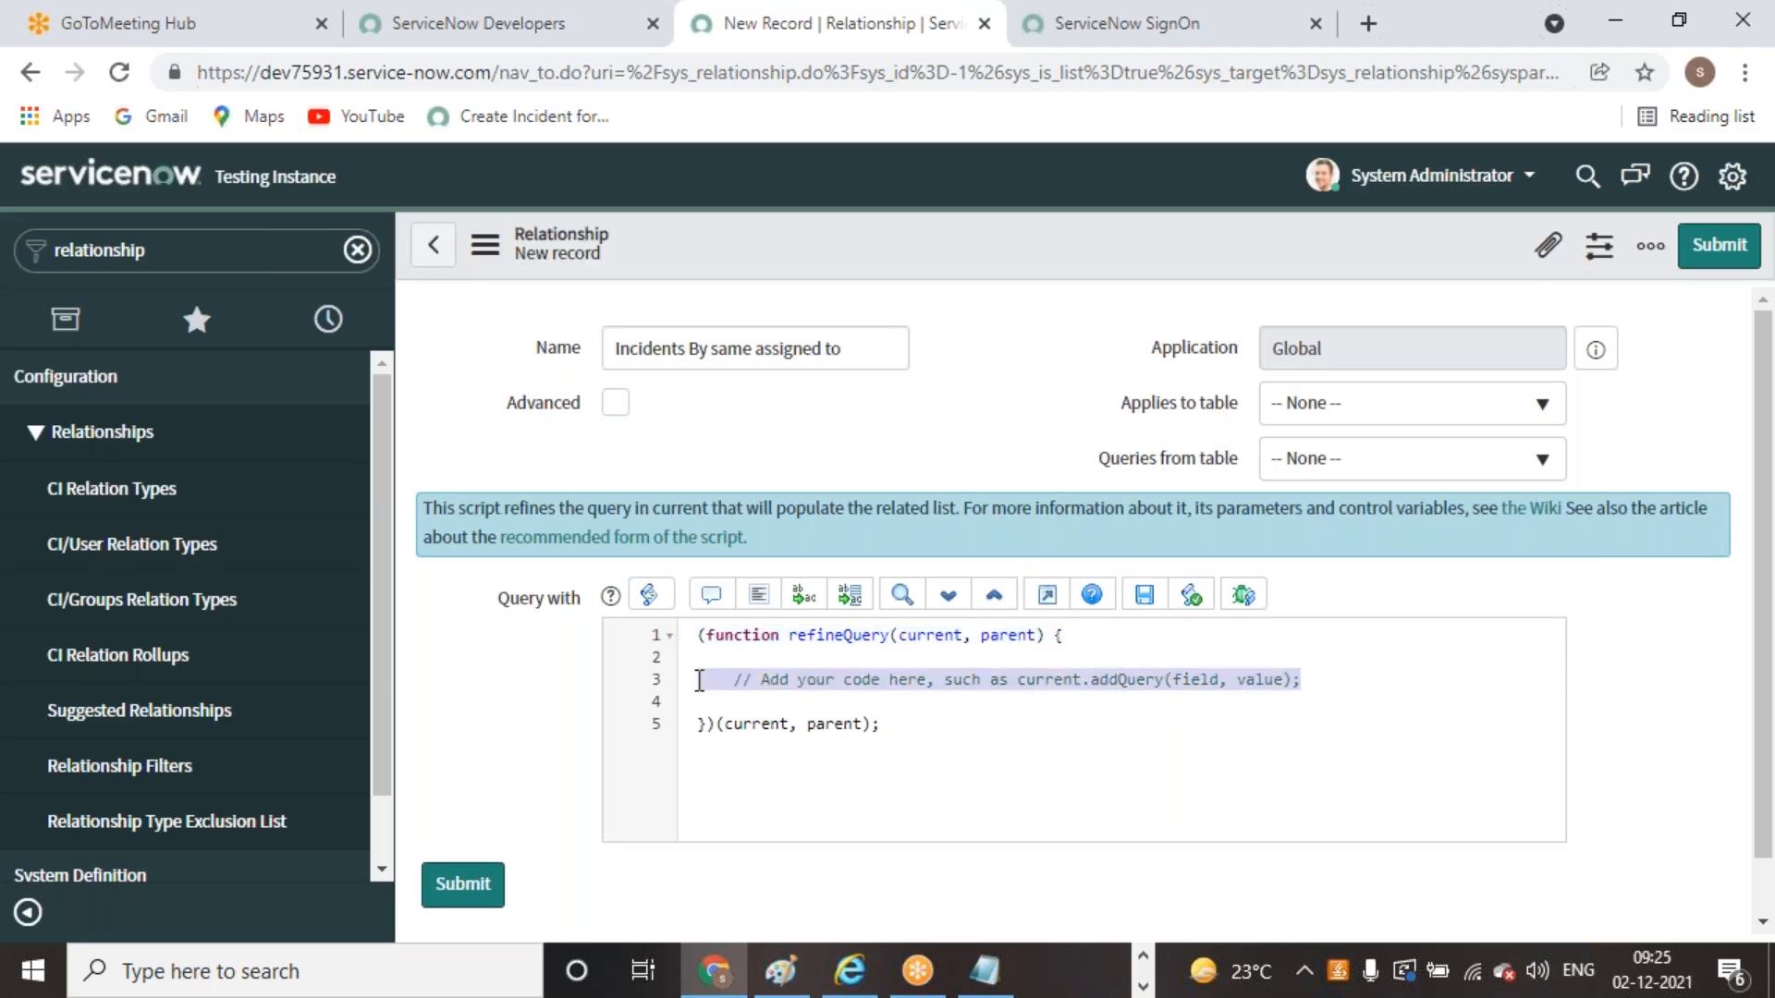
pyautogui.write('current')
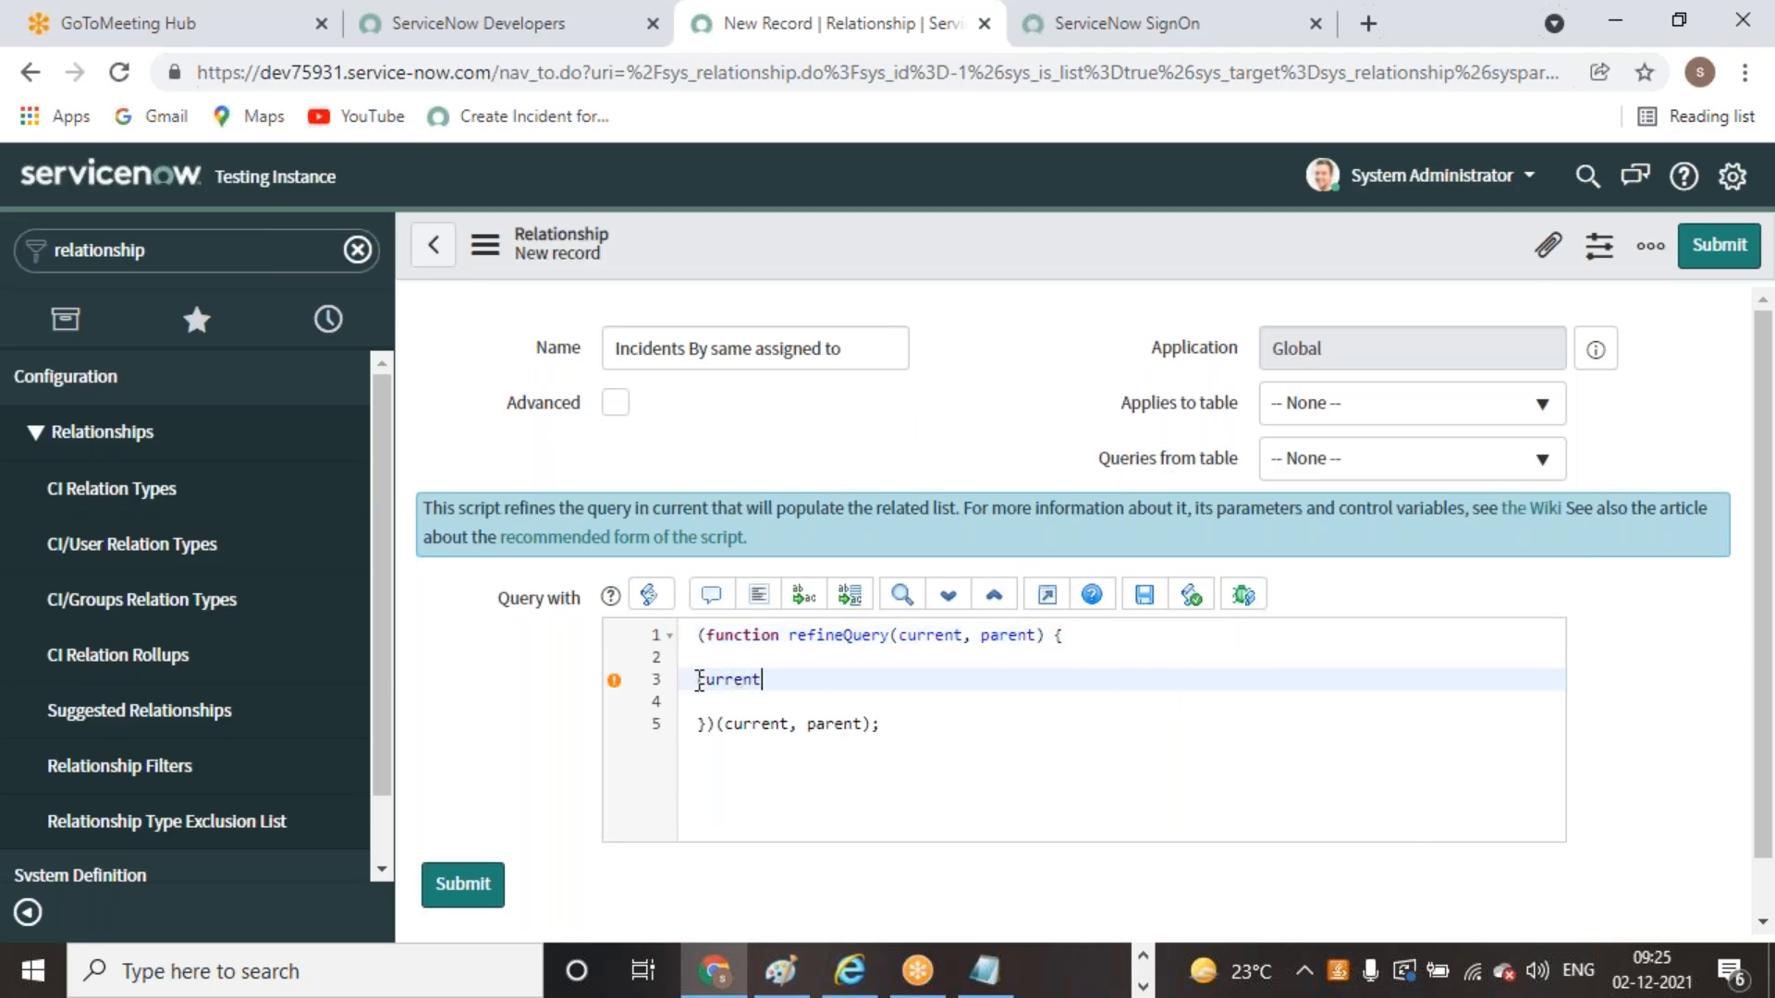
pyautogui.write('.')
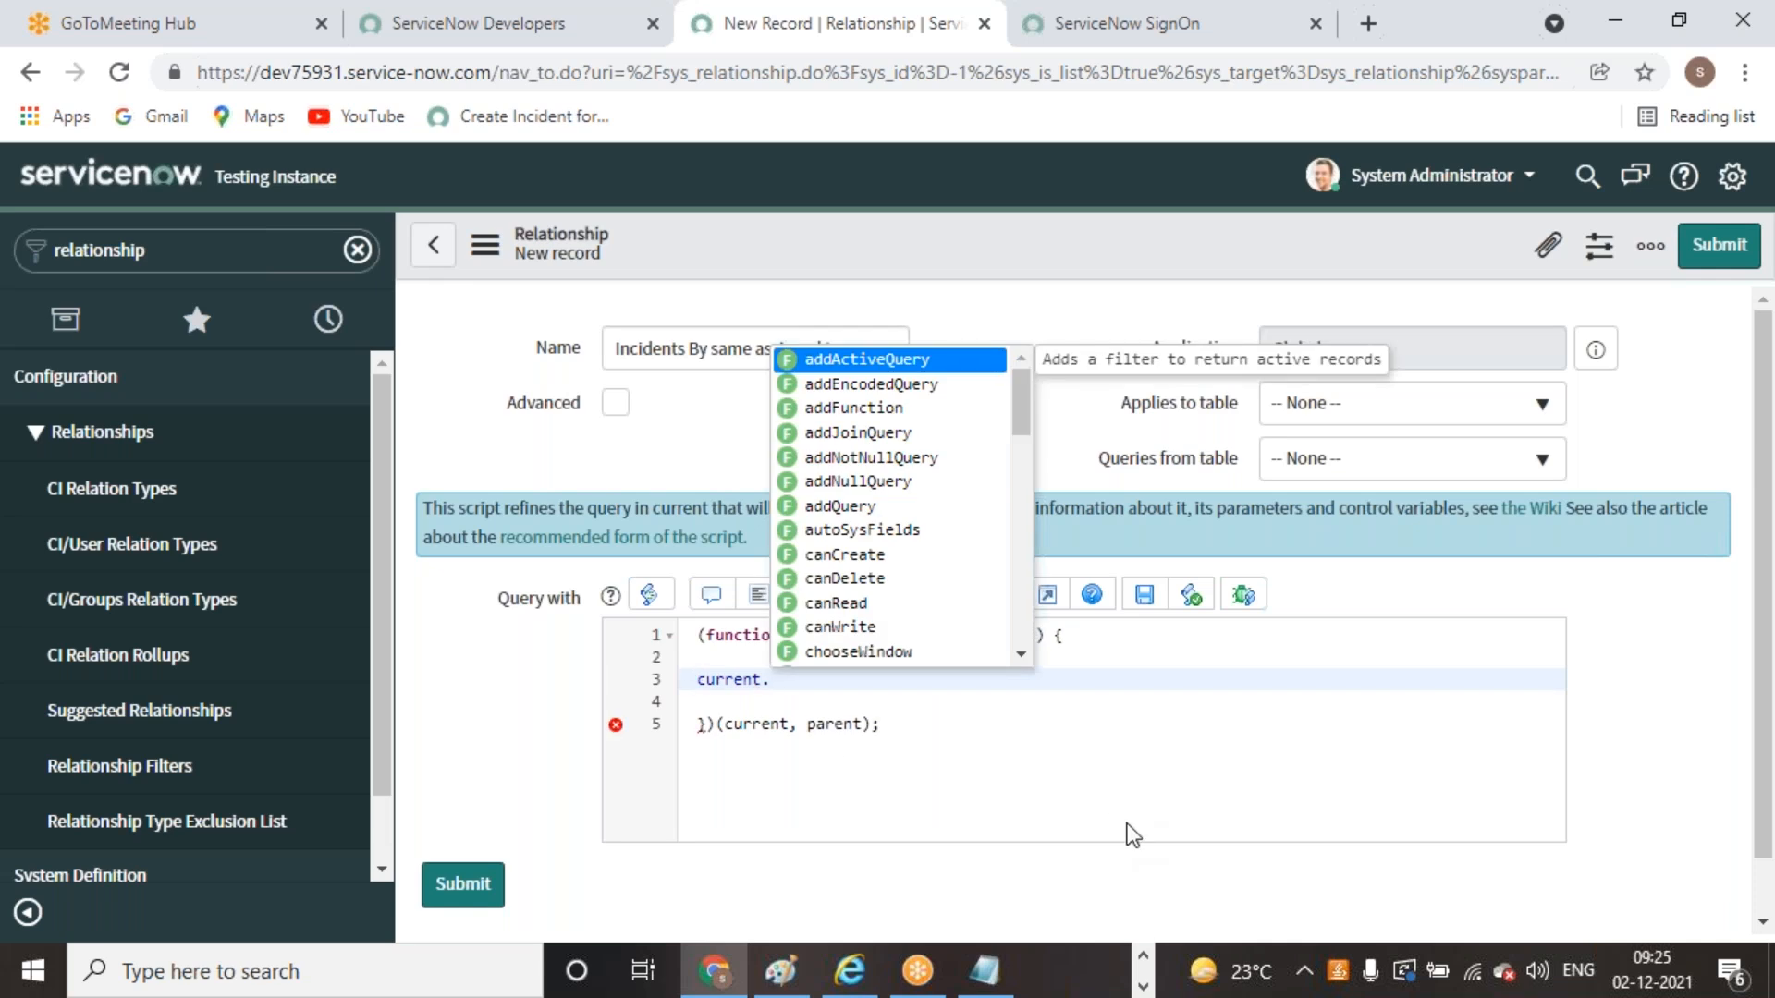
pyautogui.write('addQ')
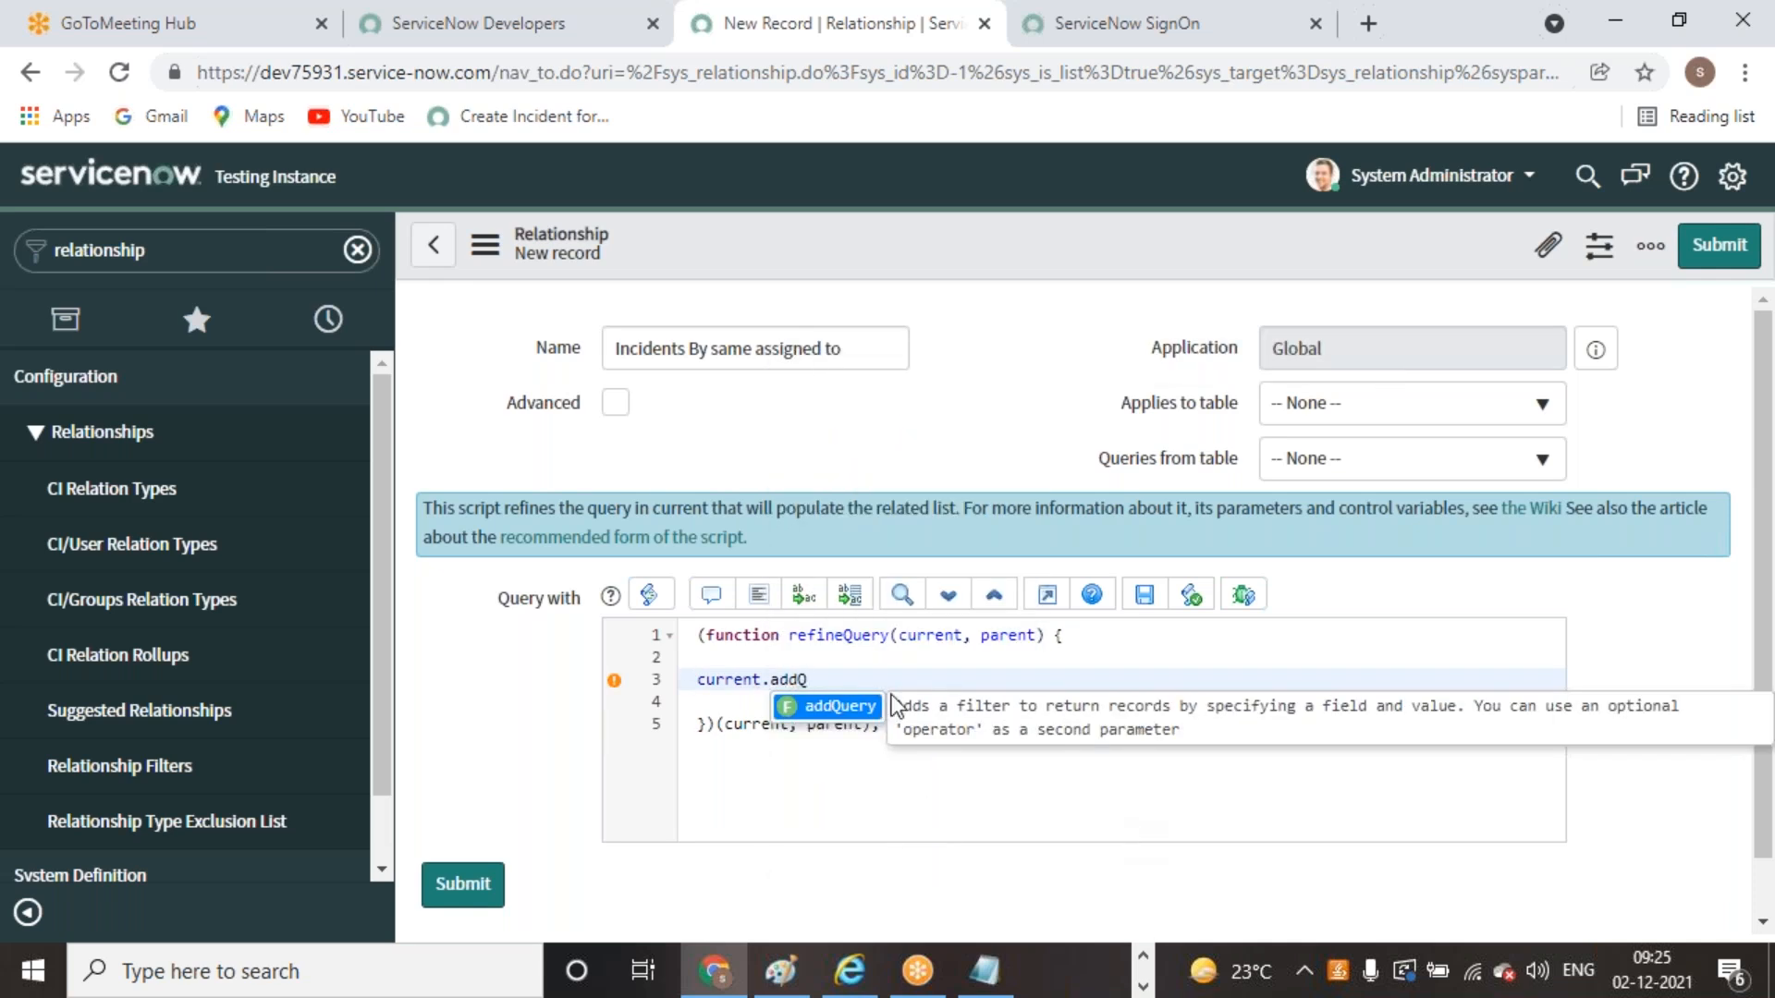
pyautogui.press('Return')
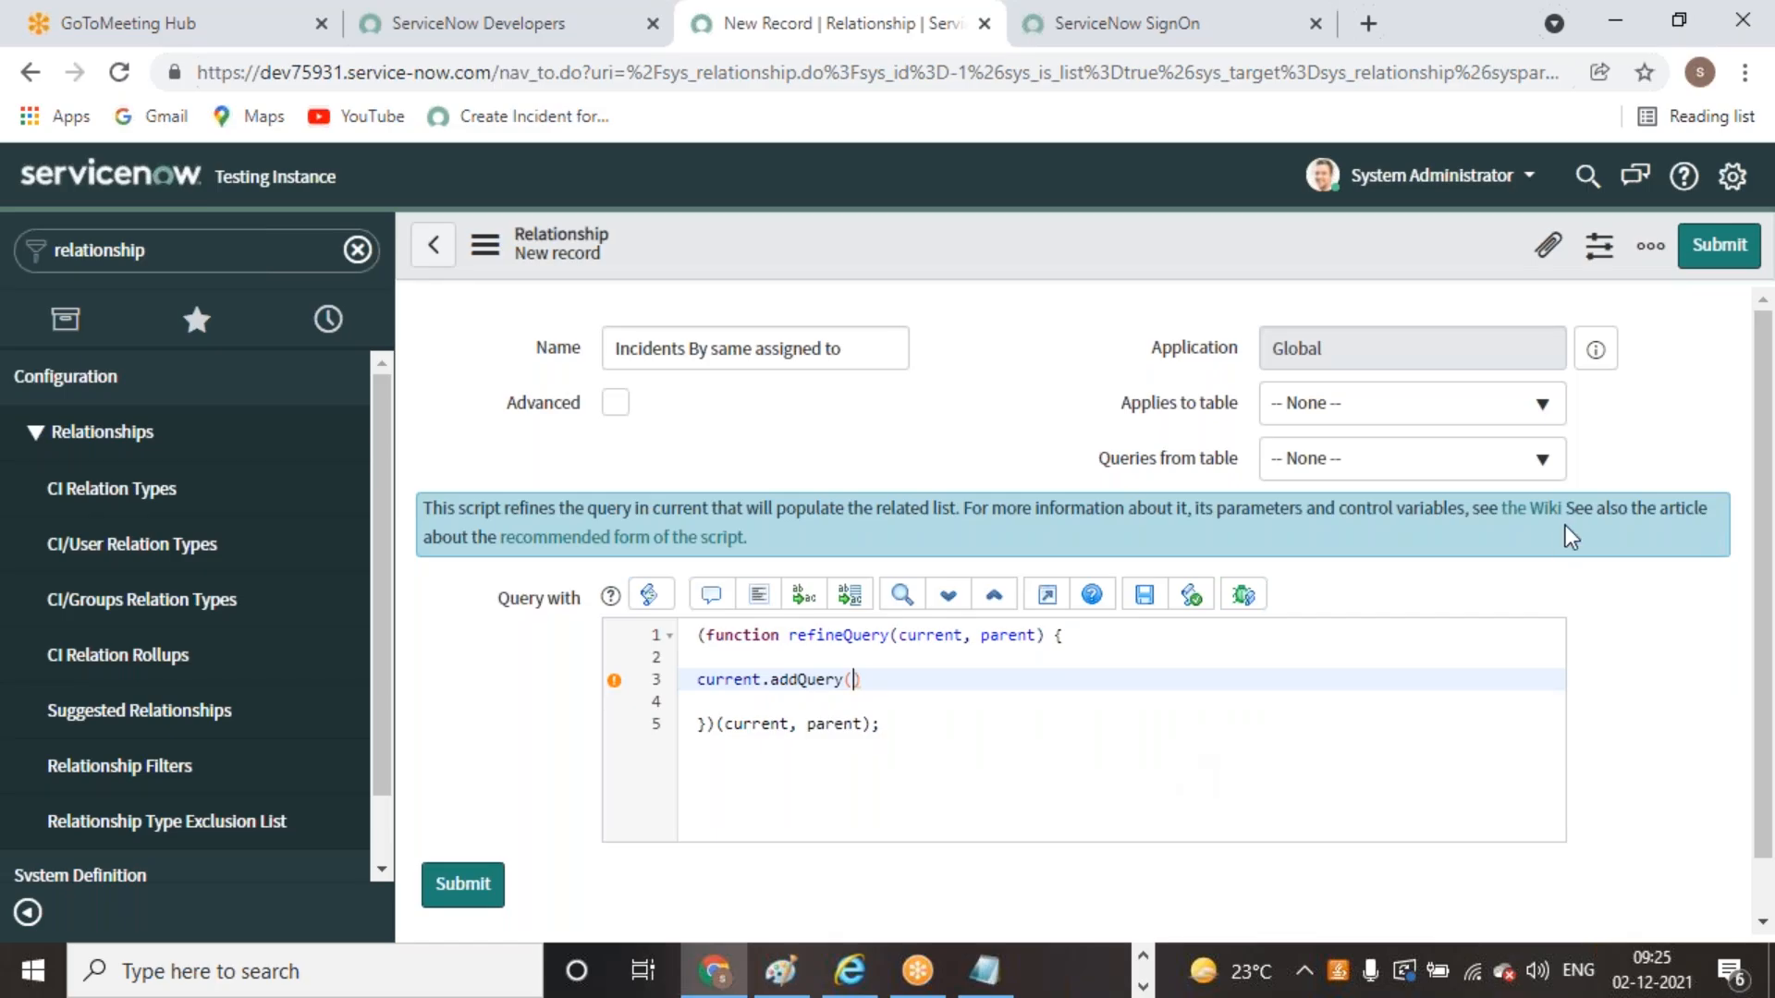
# Set both Applies to table and Queries from table to Incident [incident]
pyautogui.click(1538, 403)
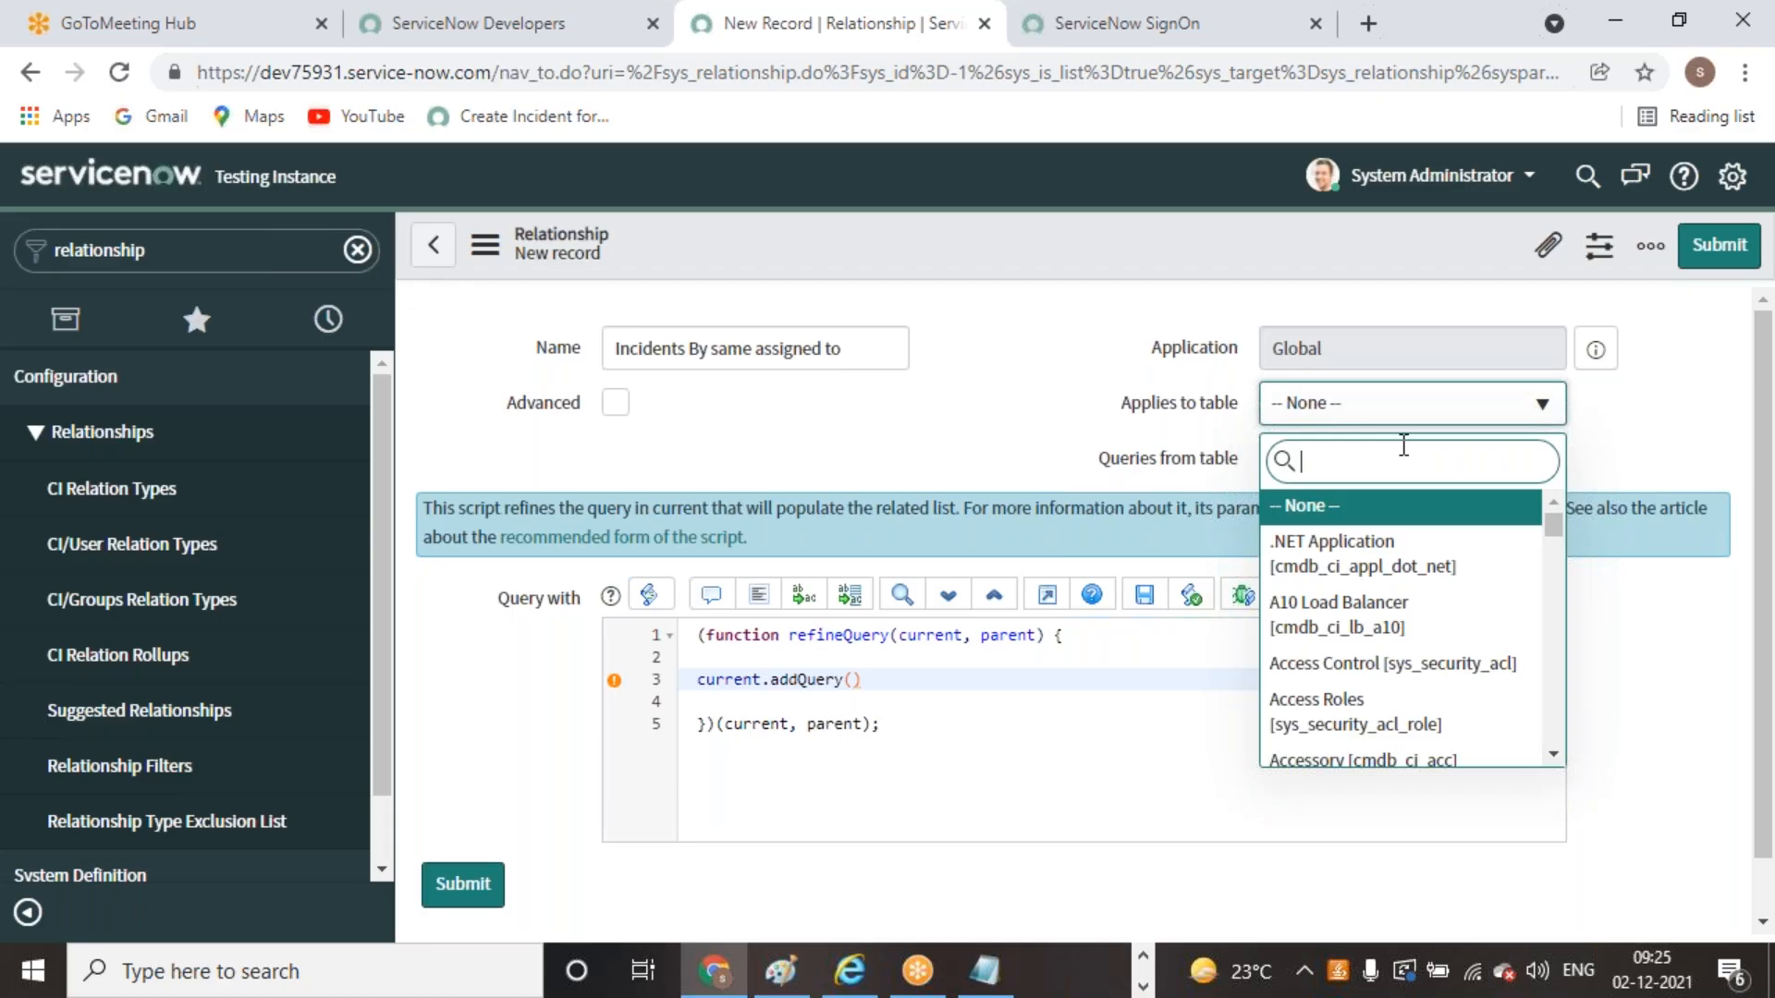
pyautogui.write('incident')
pyautogui.click(1307, 505)
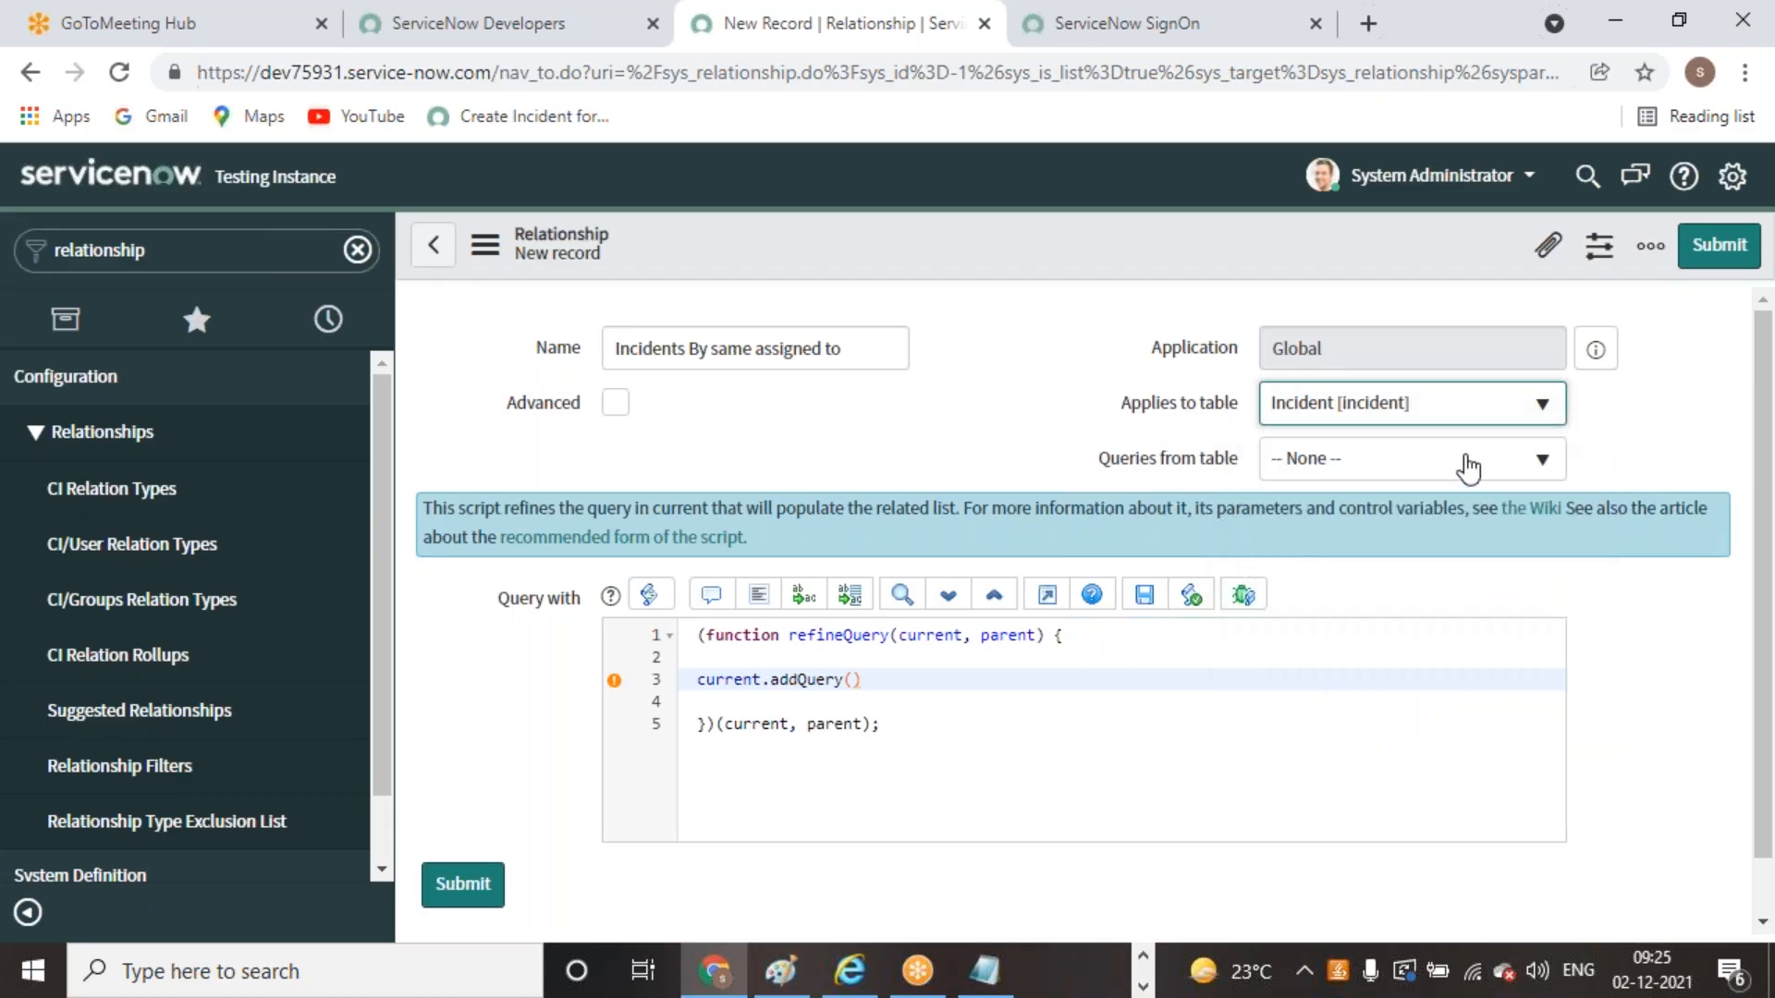
pyautogui.click(1468, 468)
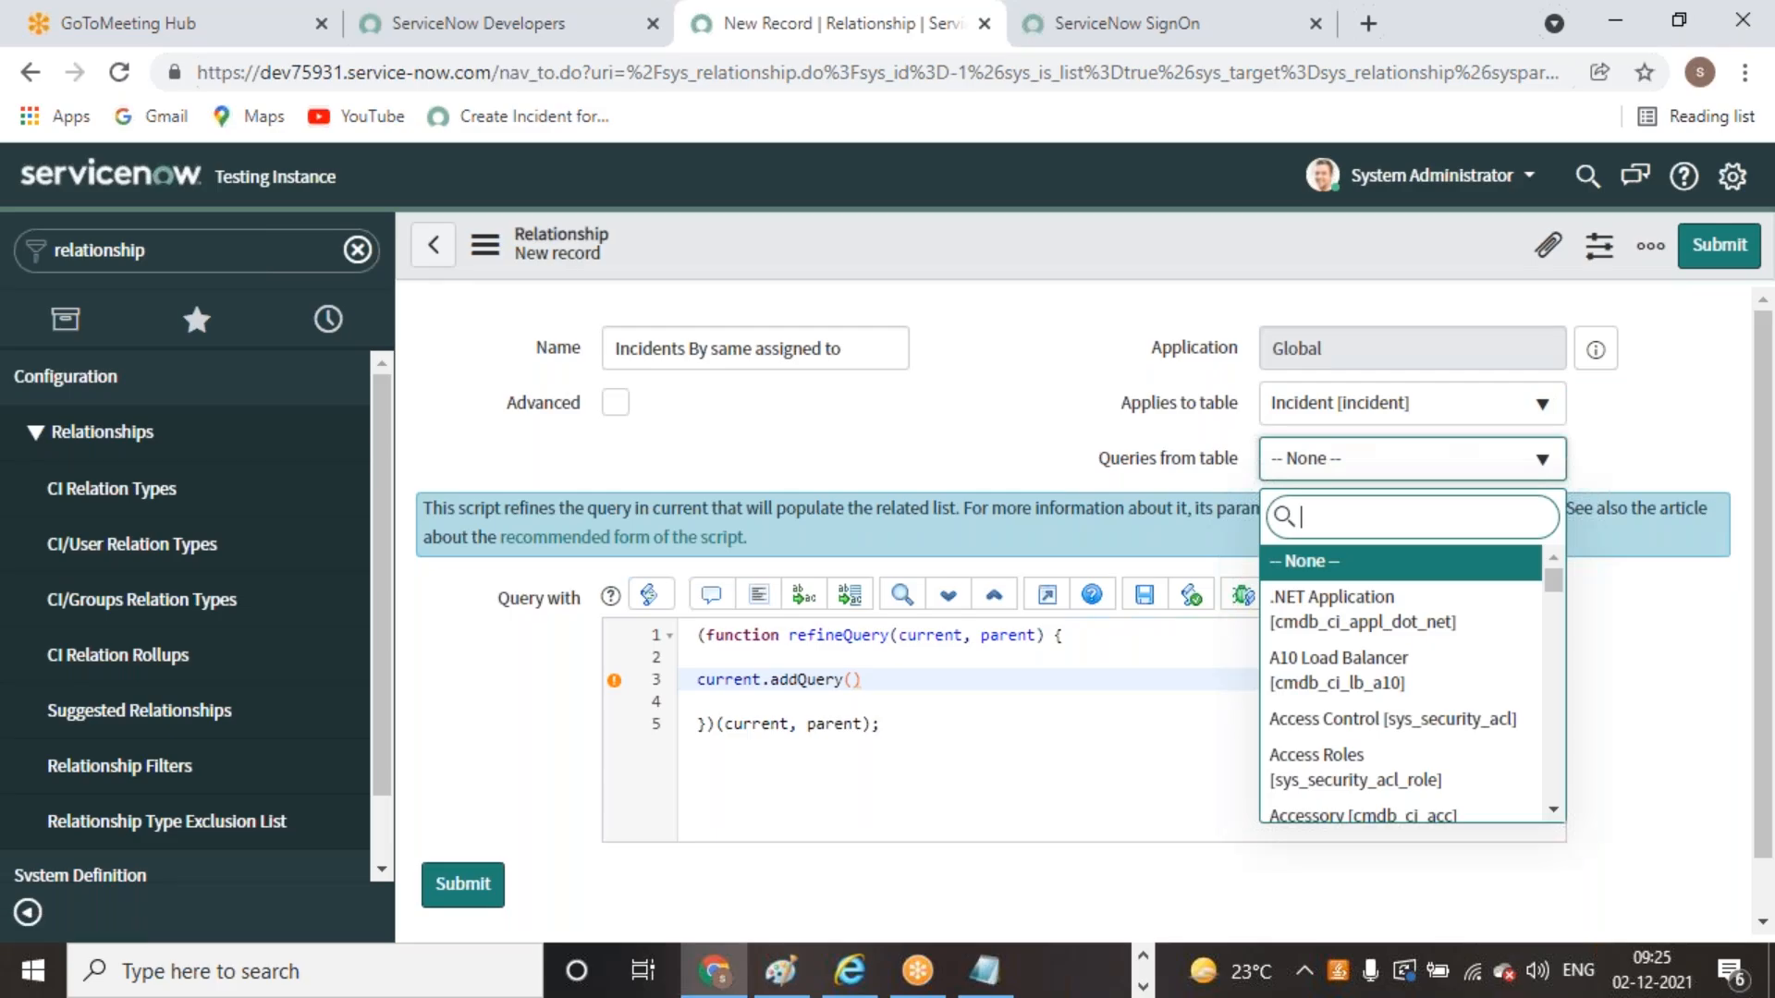
pyautogui.write('incident')
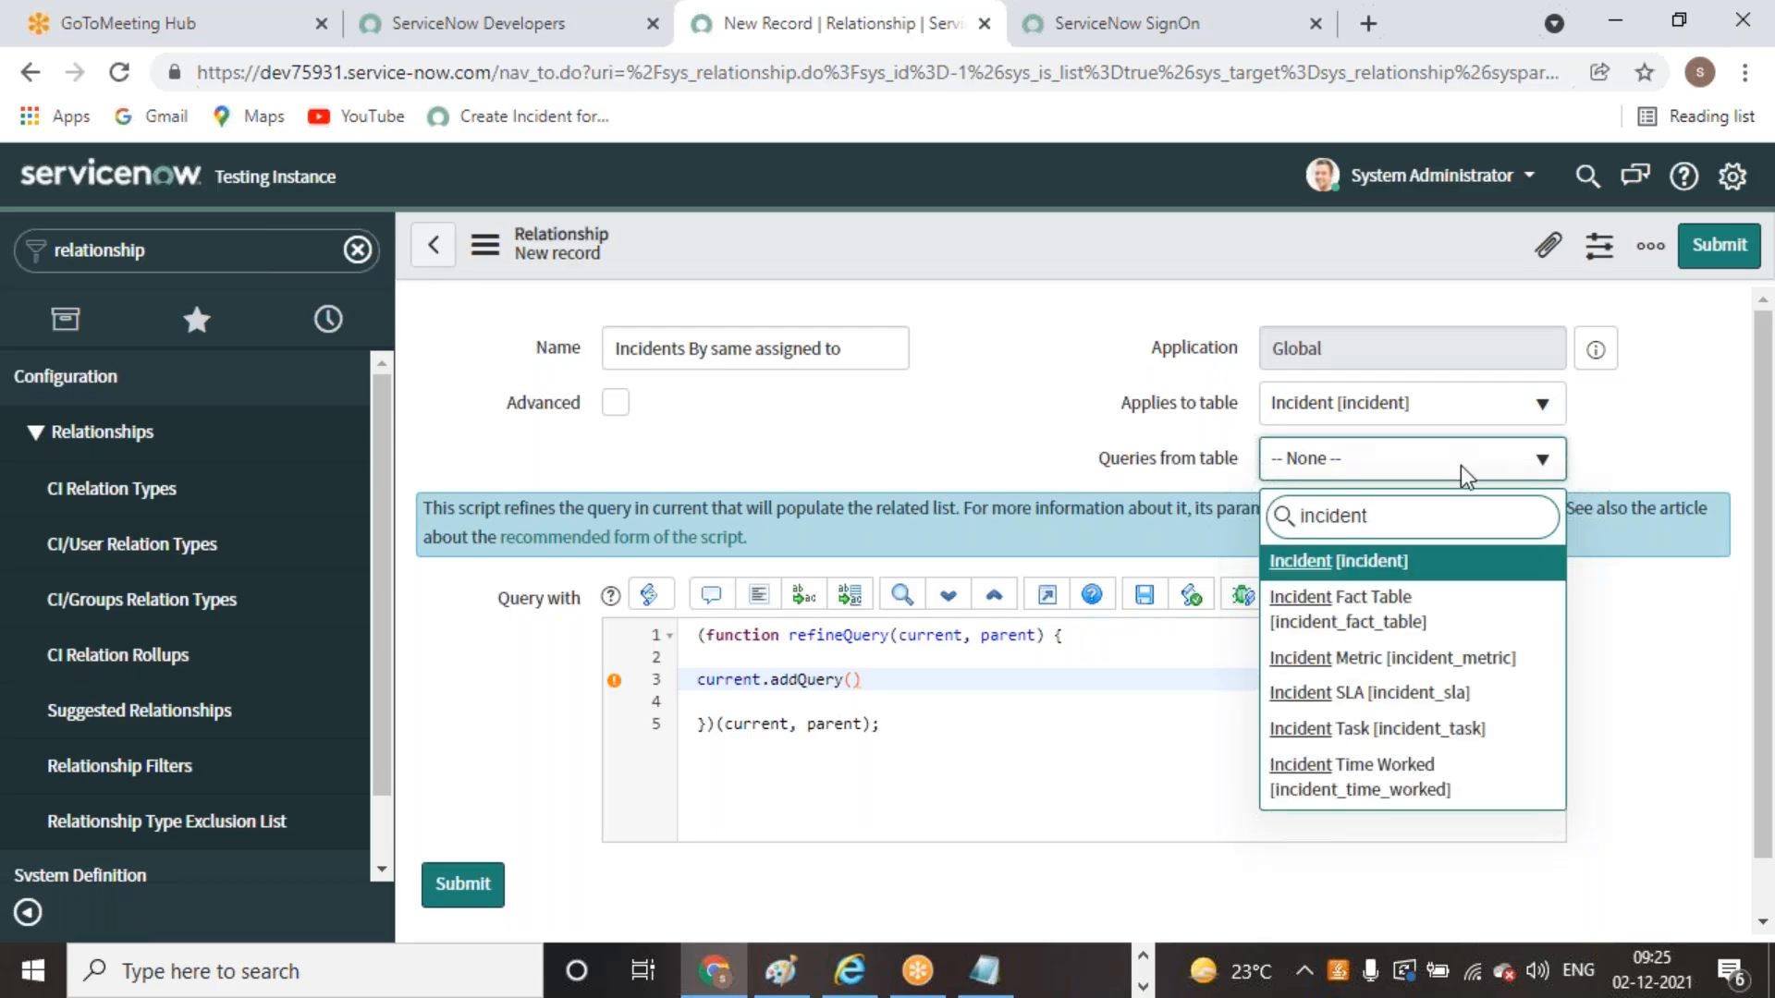
pyautogui.click(1336, 560)
pyautogui.click(1358, 723)
# Complete the script line as current.addQuery('assigned_to',parent.assigned_to); so it matches incidents on the assignee
pyautogui.click(873, 678)
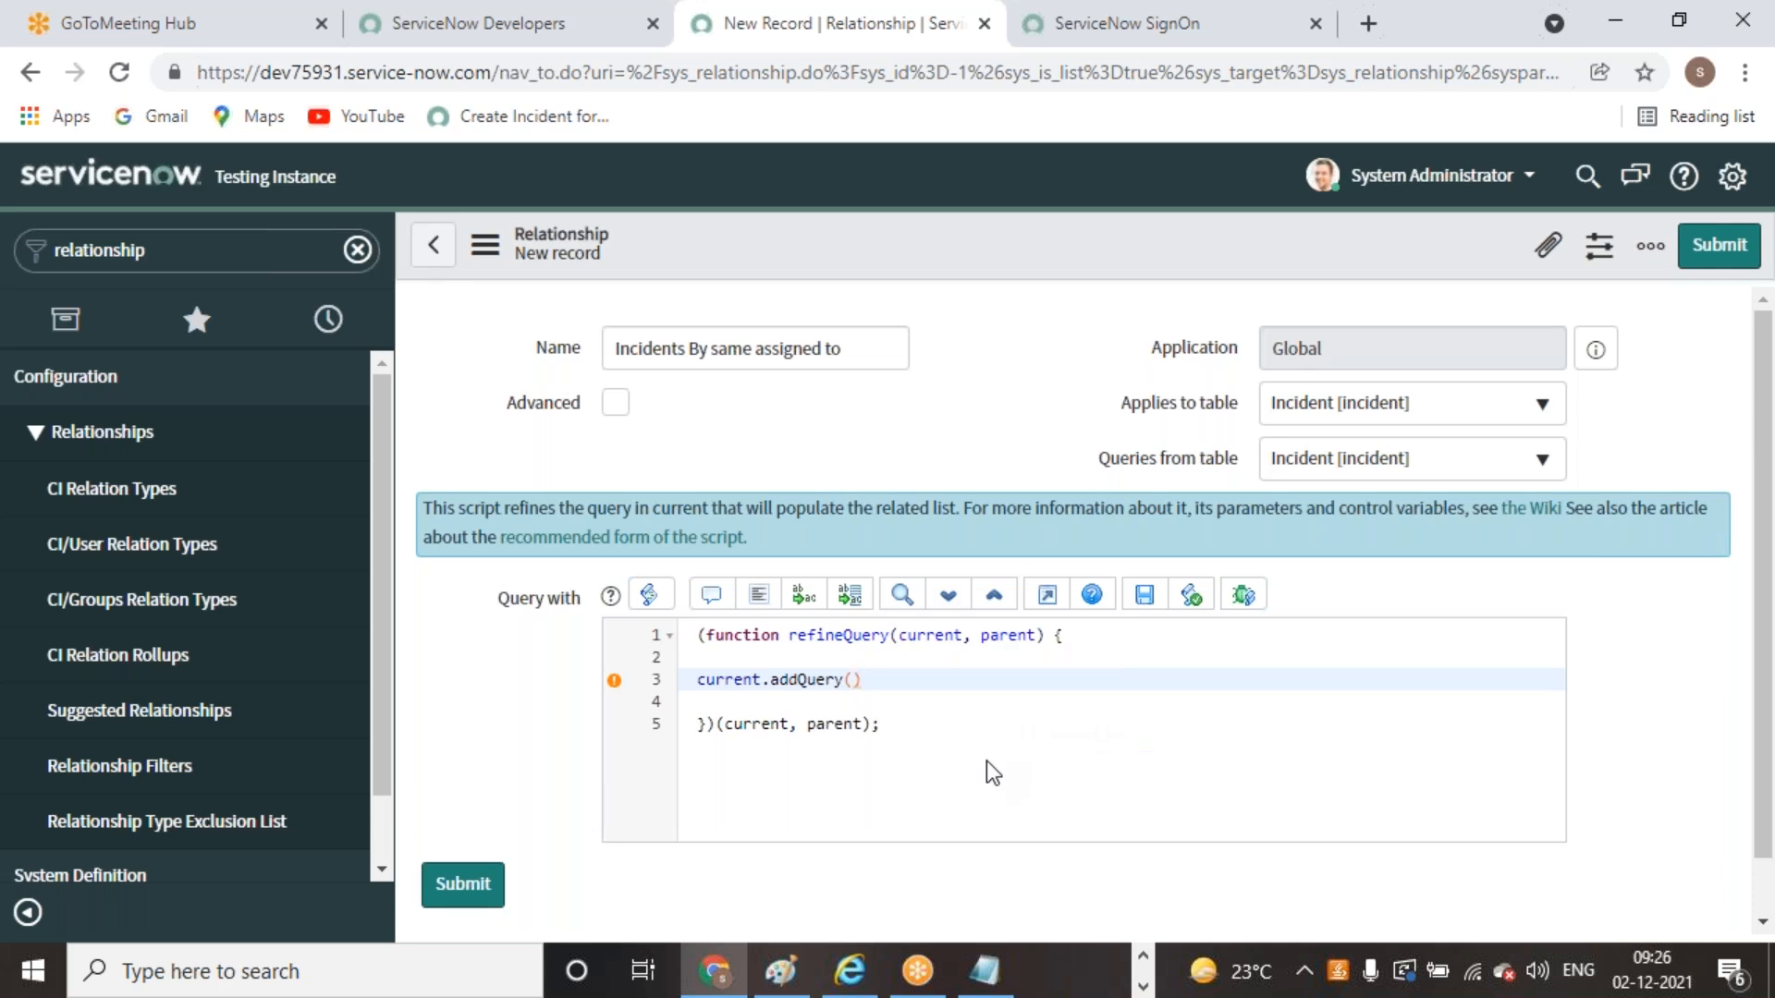
pyautogui.write("'assigned_to")
pyautogui.write(',parent')
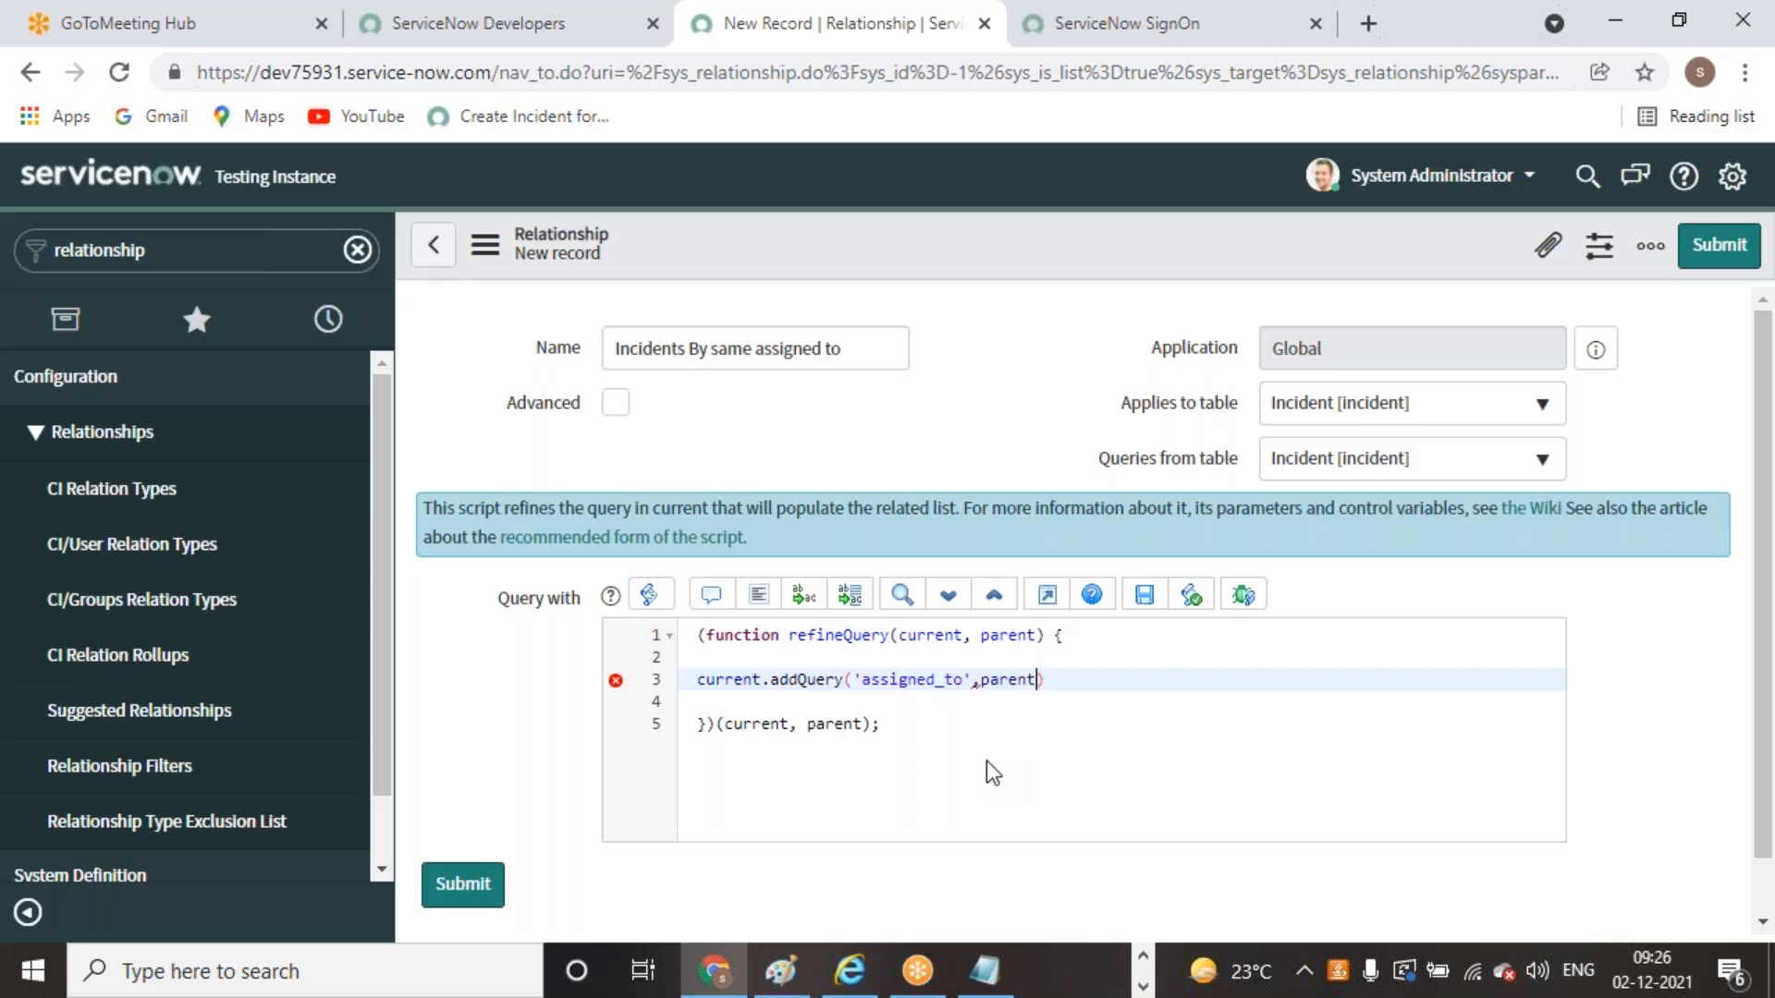
pyautogui.write(',')
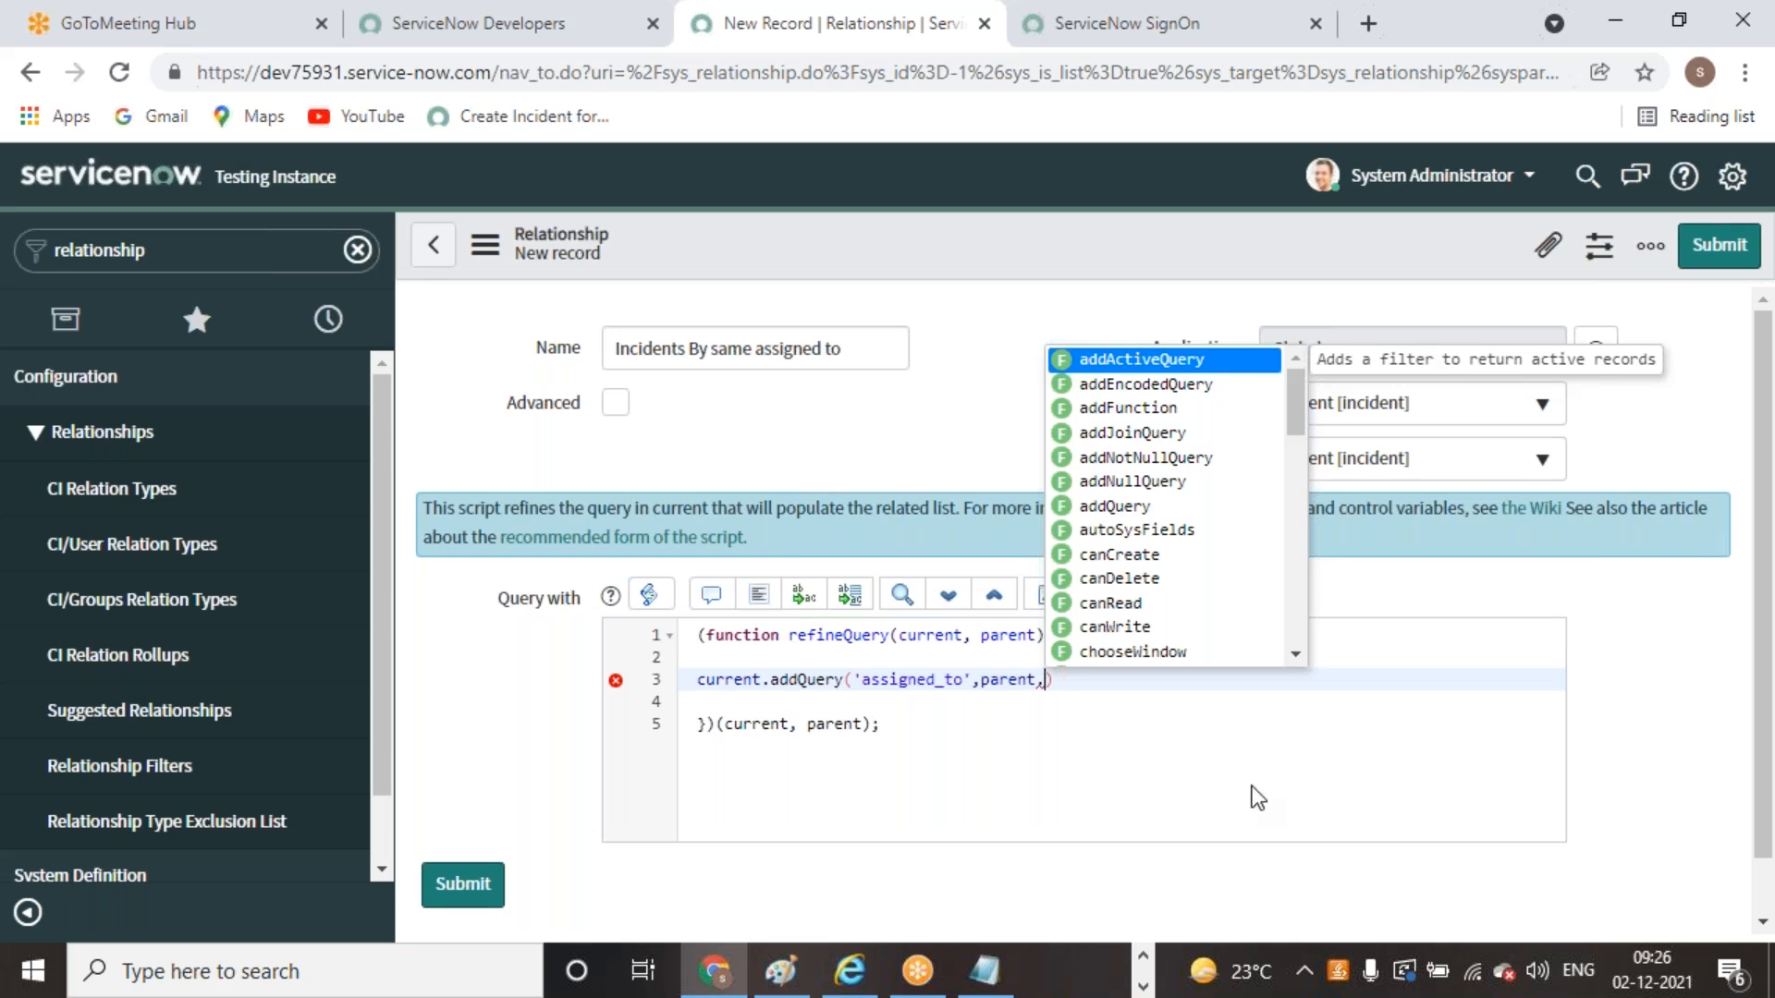
pyautogui.write('ass')
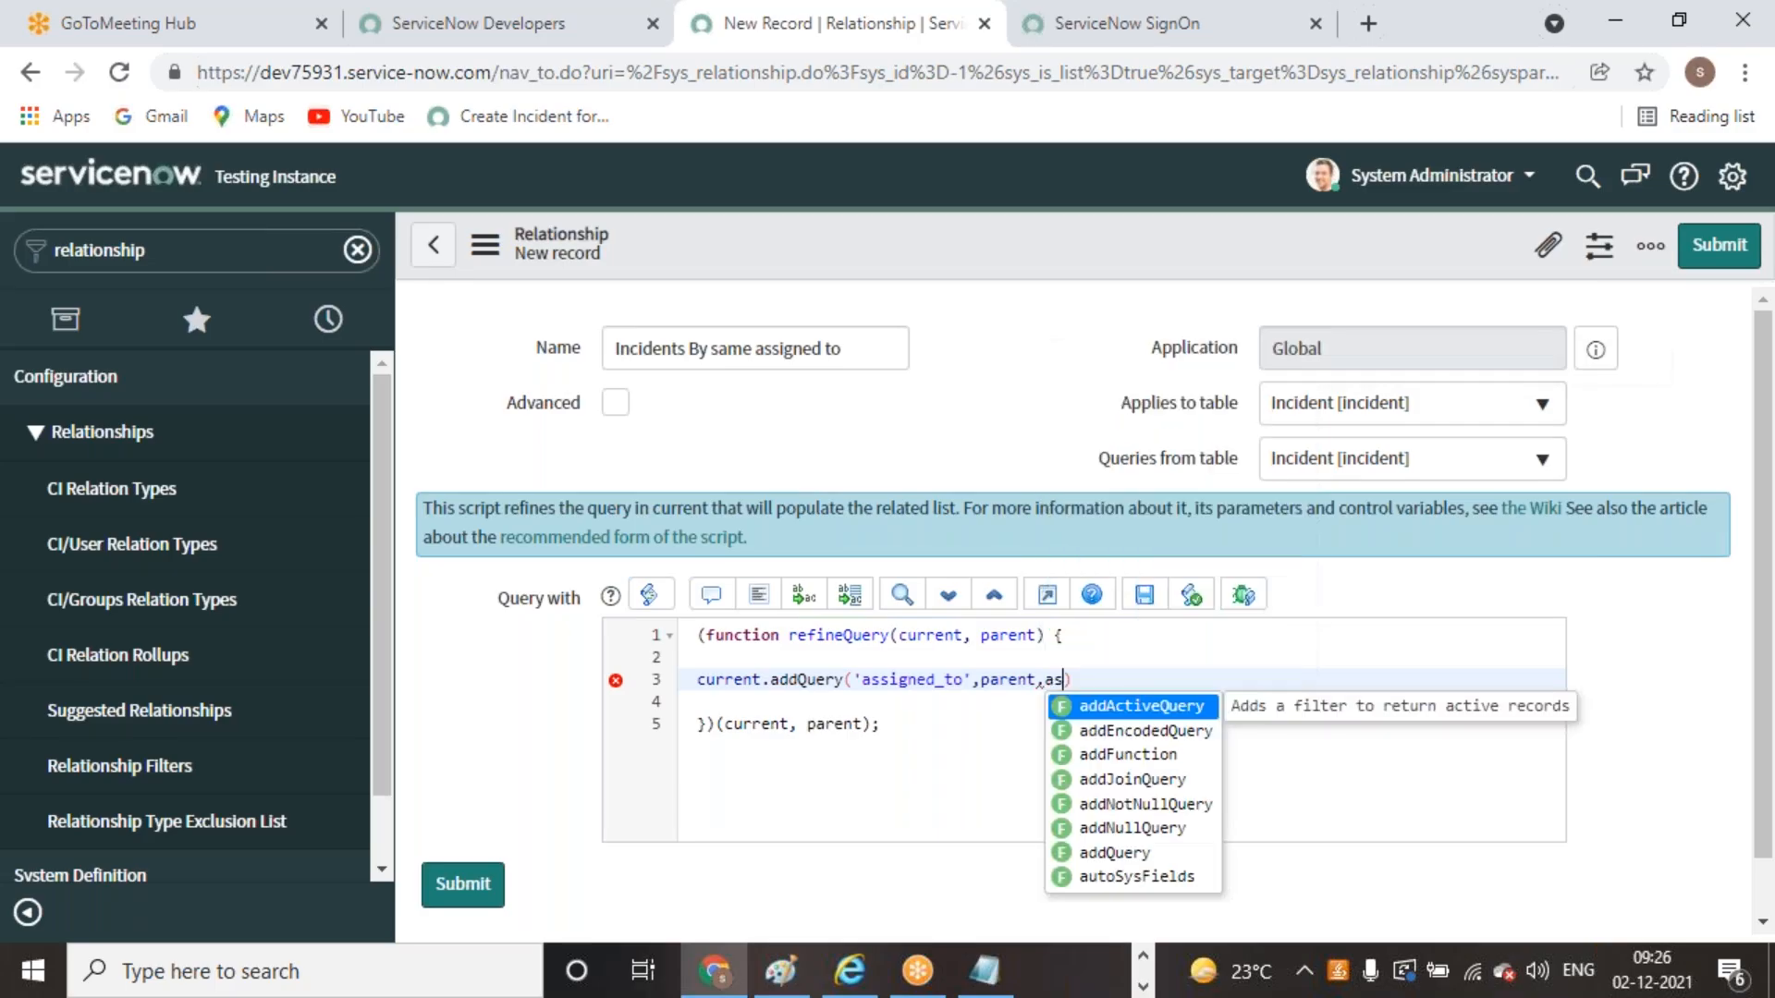
pyautogui.write('ign')
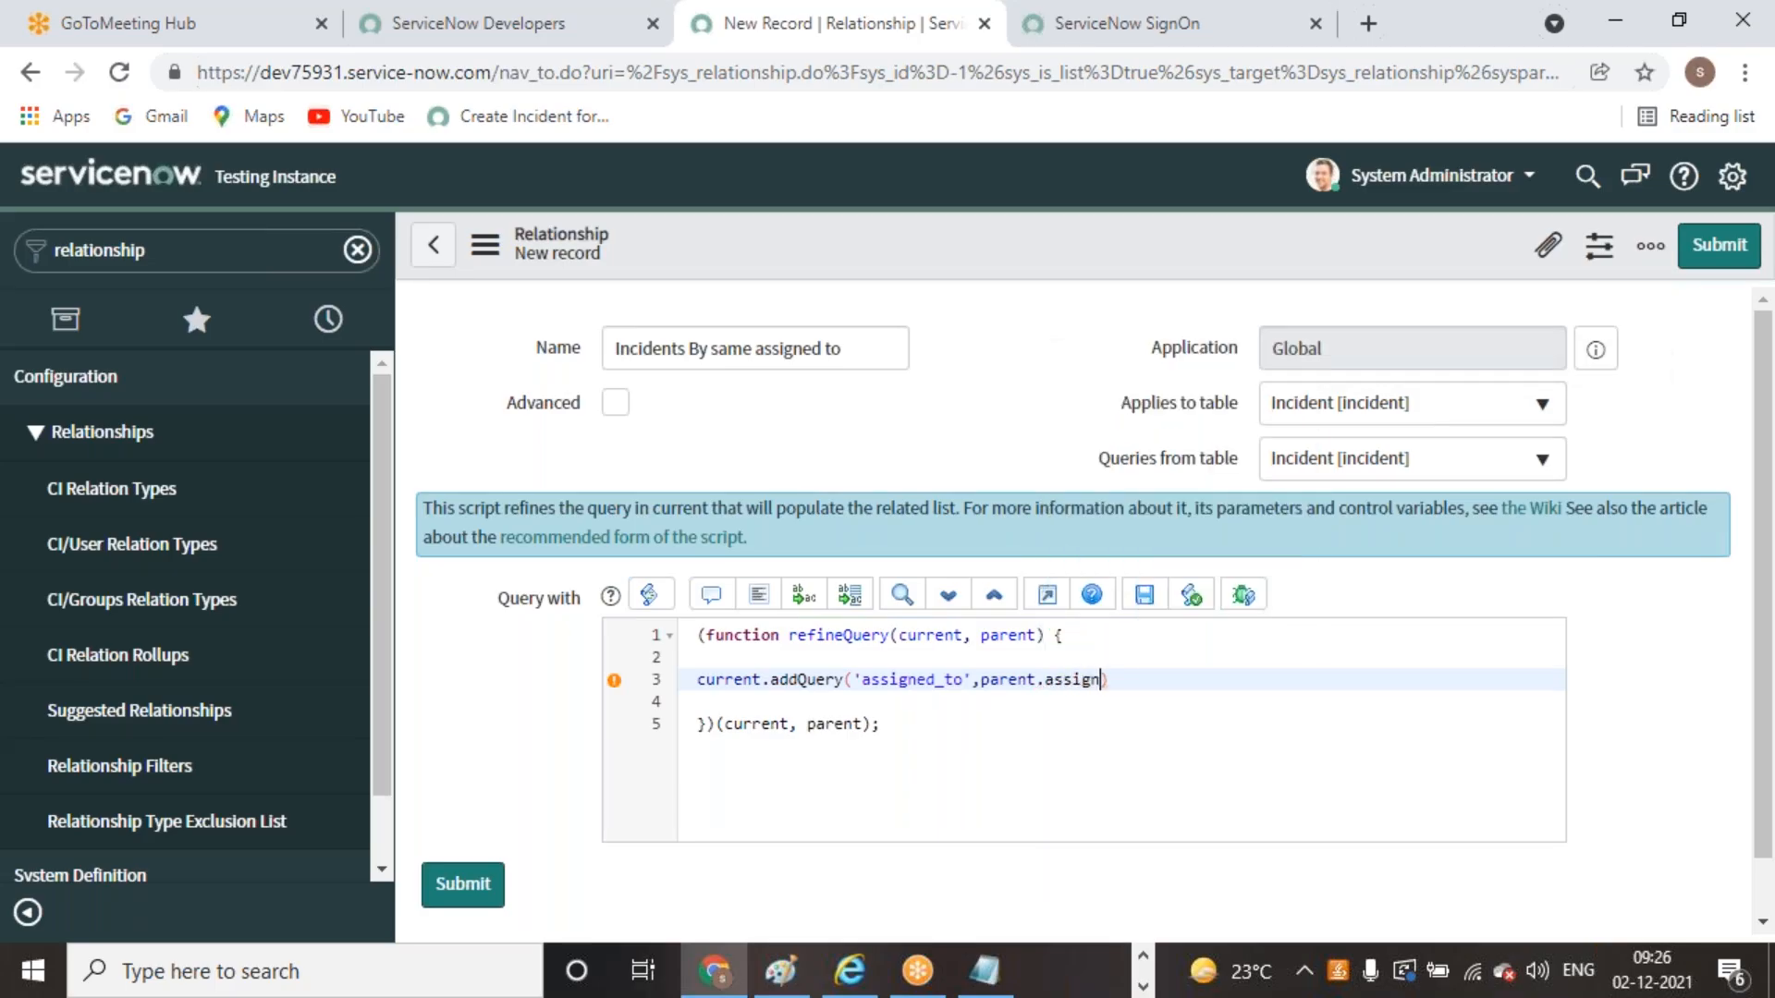
pyautogui.write('ed_to)')
# Save the new relationship record, then update it to return to the relationships list
pyautogui.rightClick(1061, 242)
pyautogui.click(1113, 248)
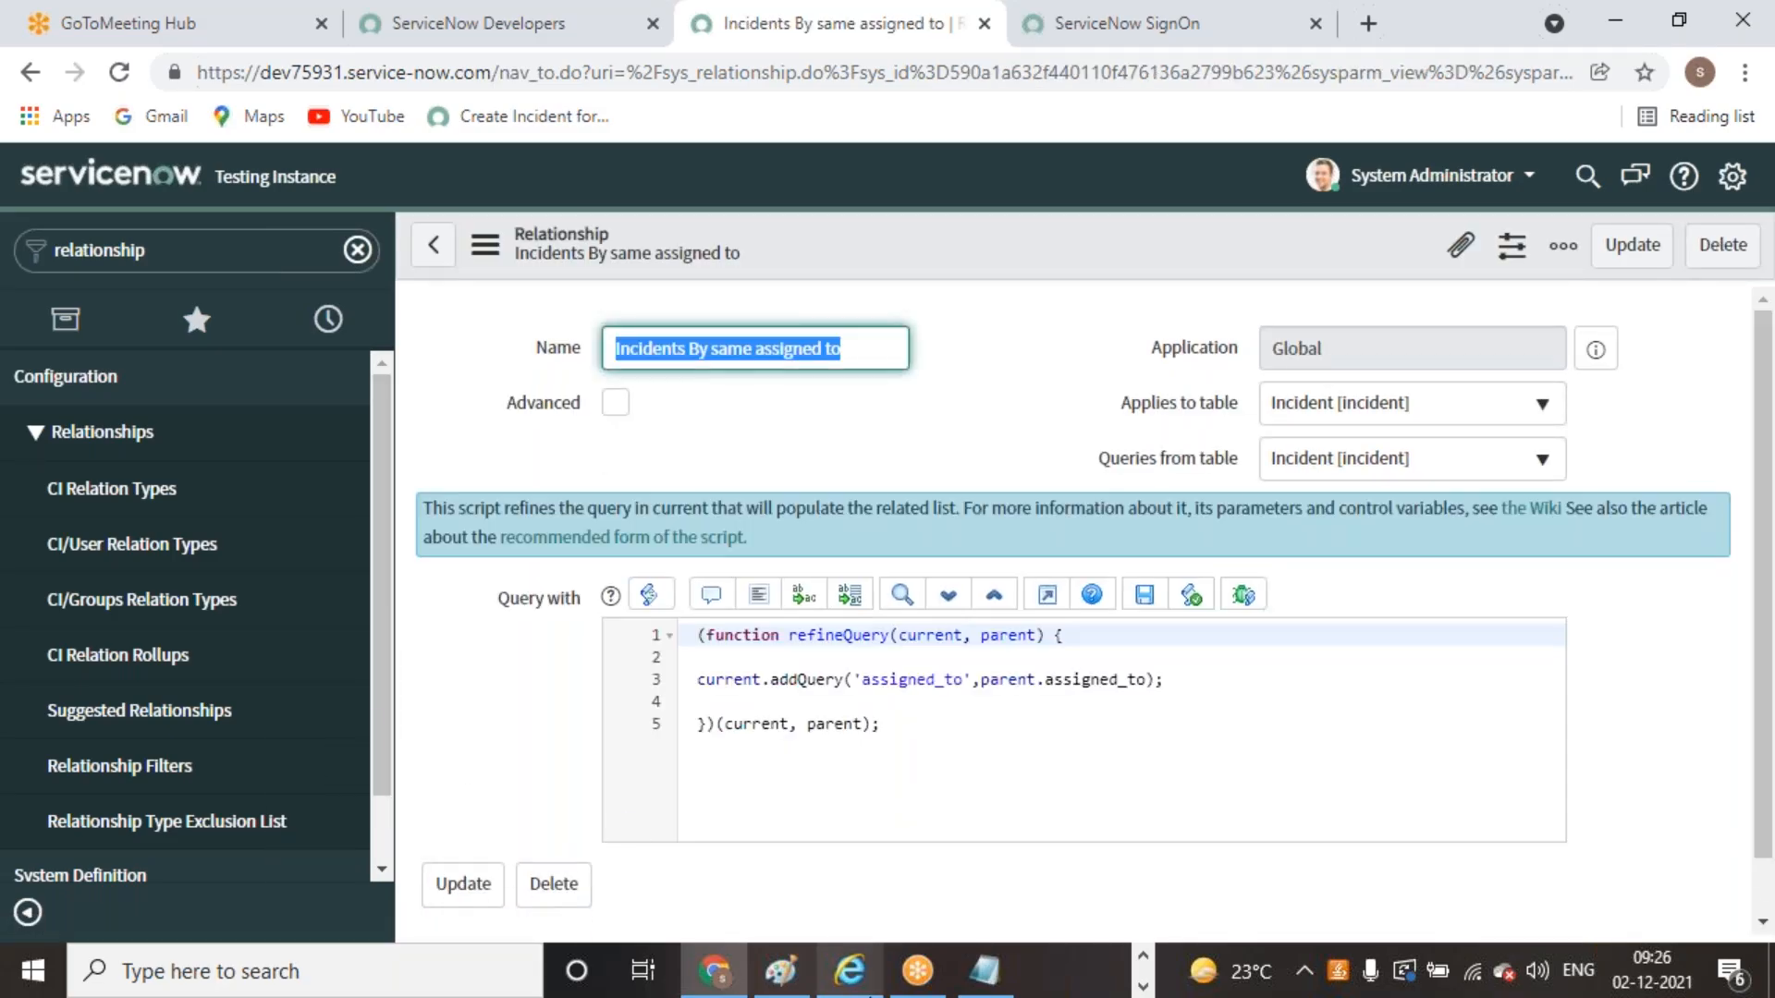
pyautogui.click(1632, 245)
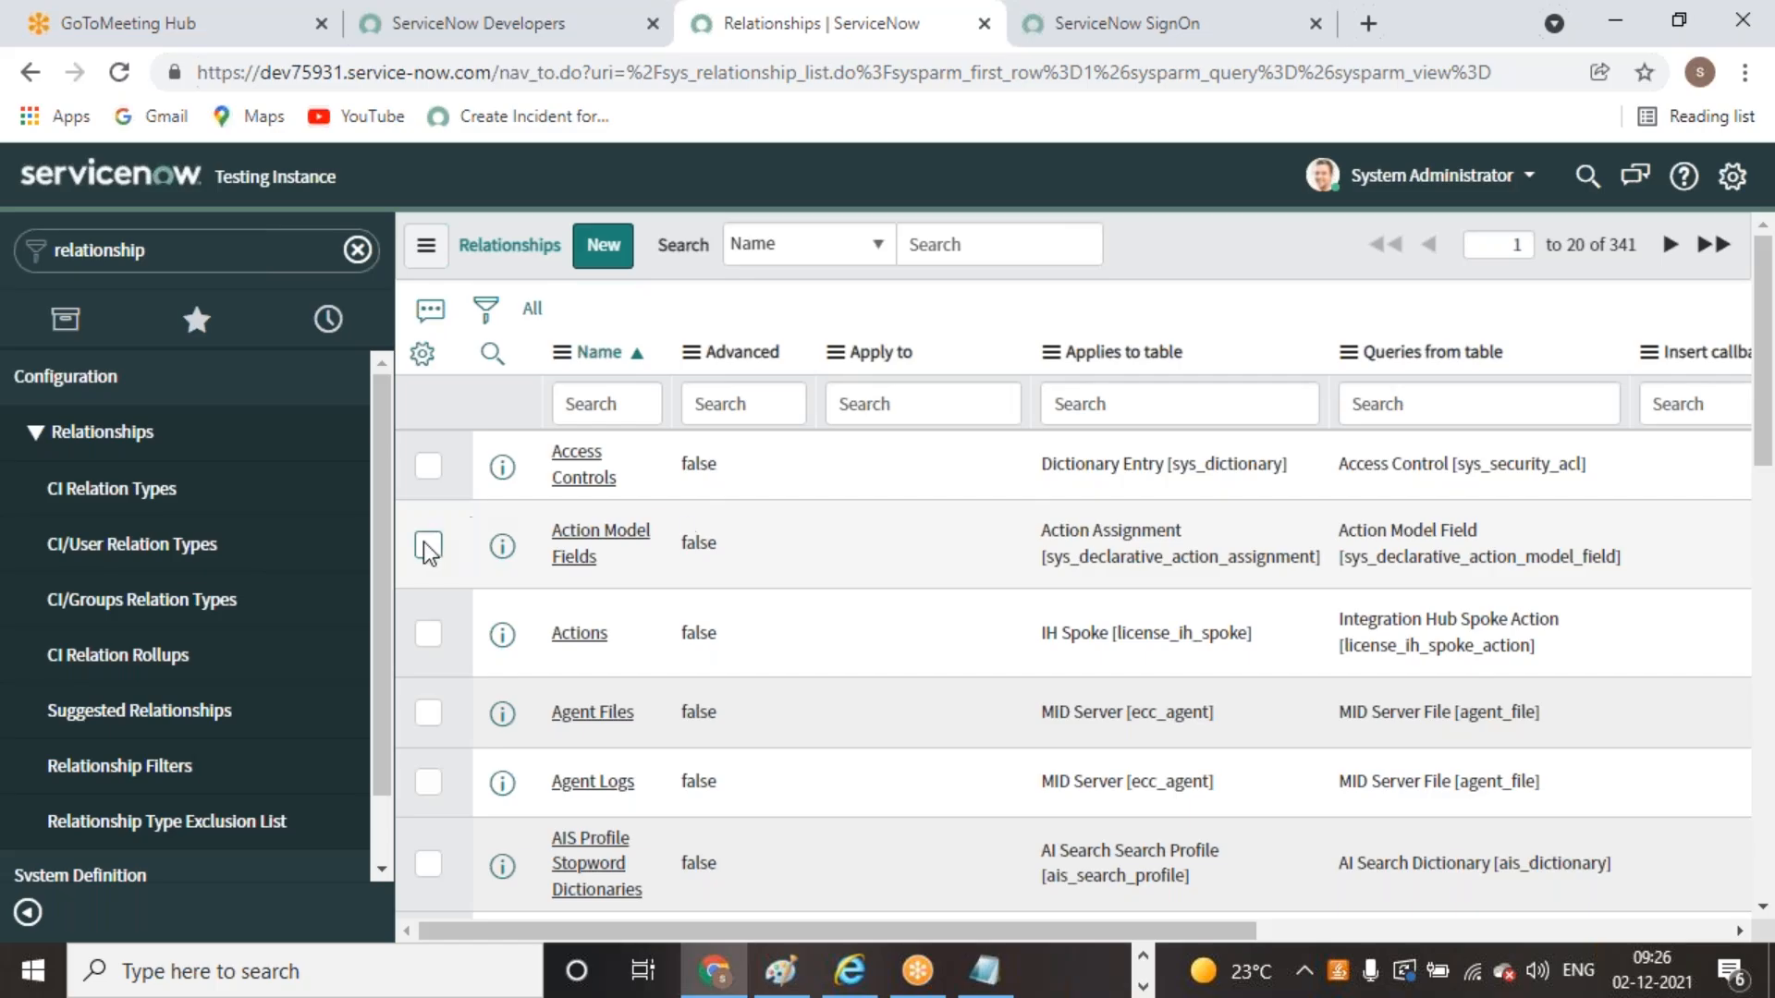
# Find "incident" in the application navigator and open the list of all incidents
pyautogui.click(239, 251)
pyautogui.press('BackSpace')
pyautogui.write('incident')
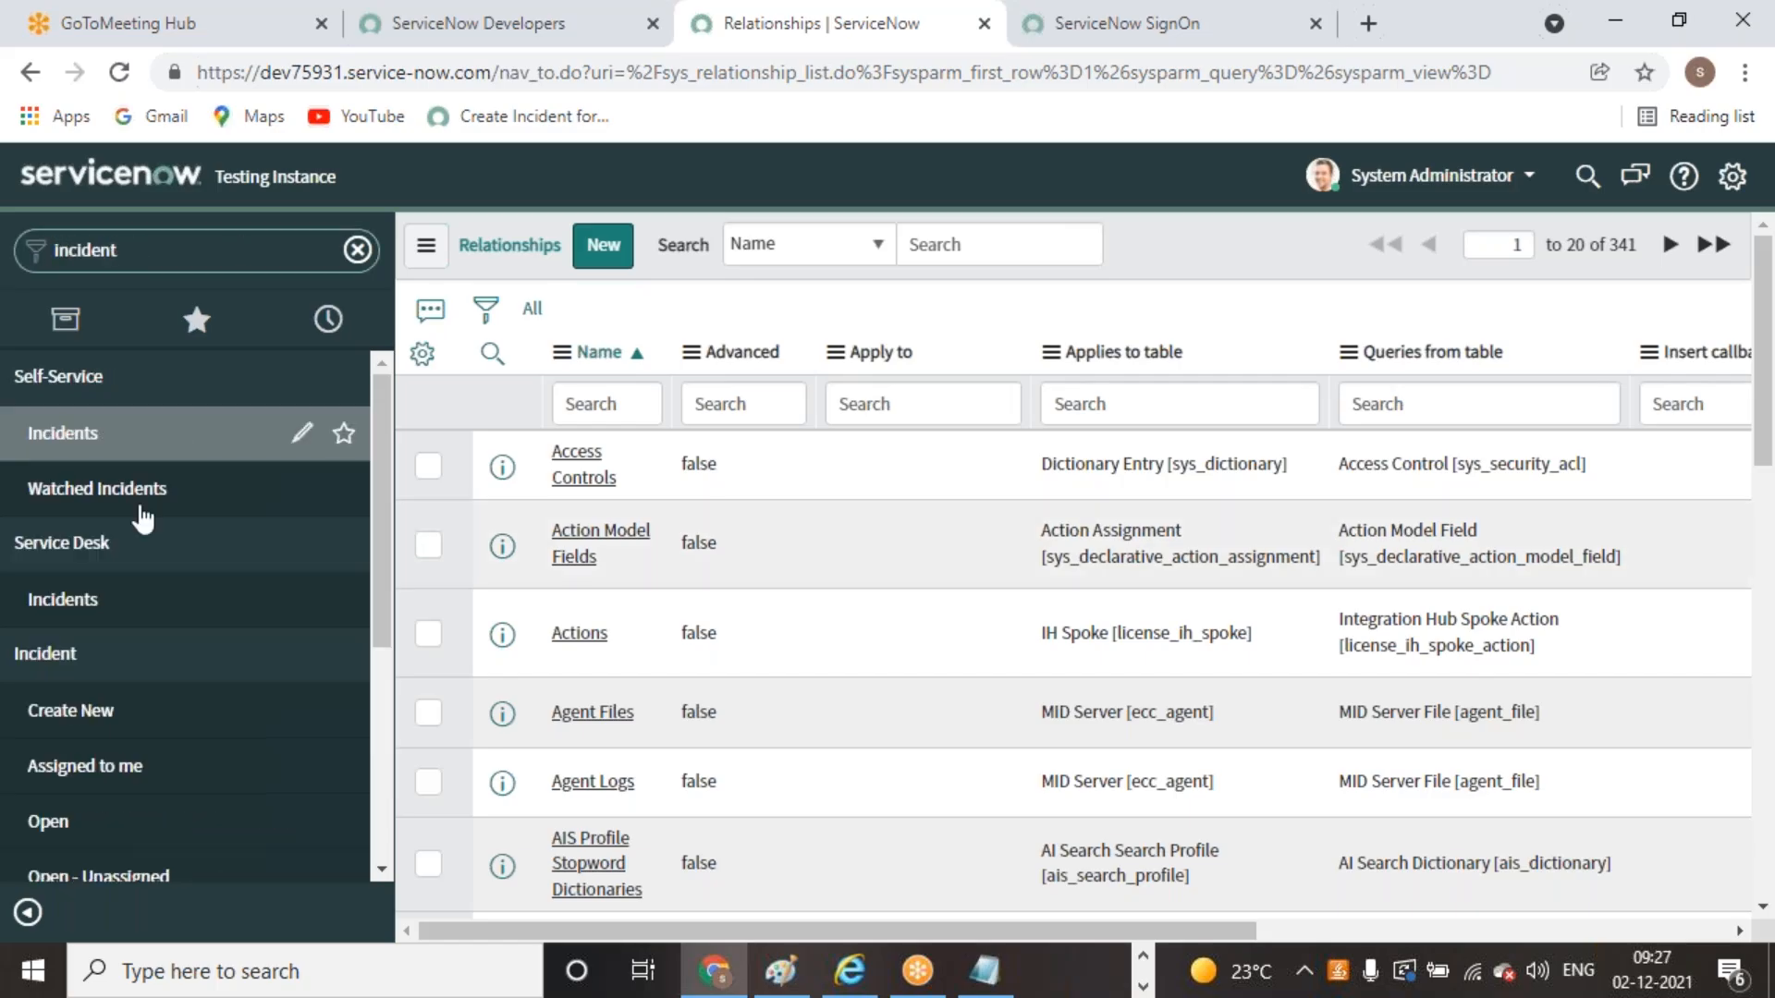
pyautogui.scroll(-2, 143, 517)
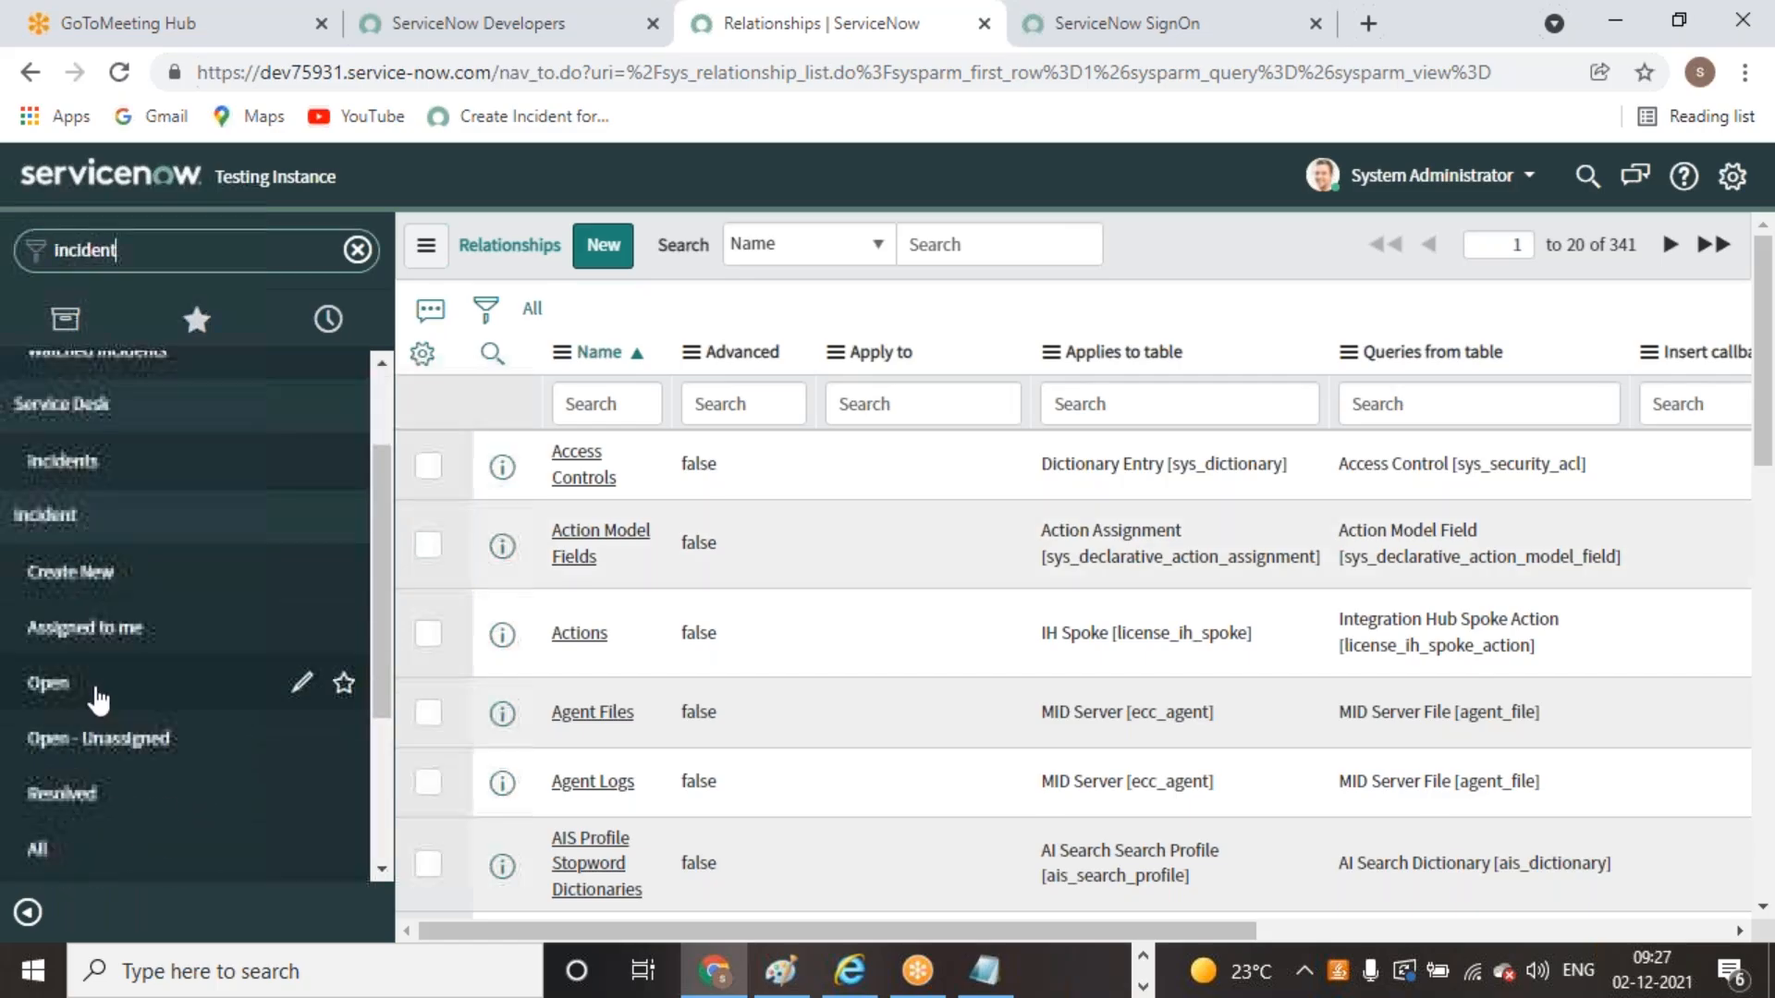
pyautogui.click(79, 847)
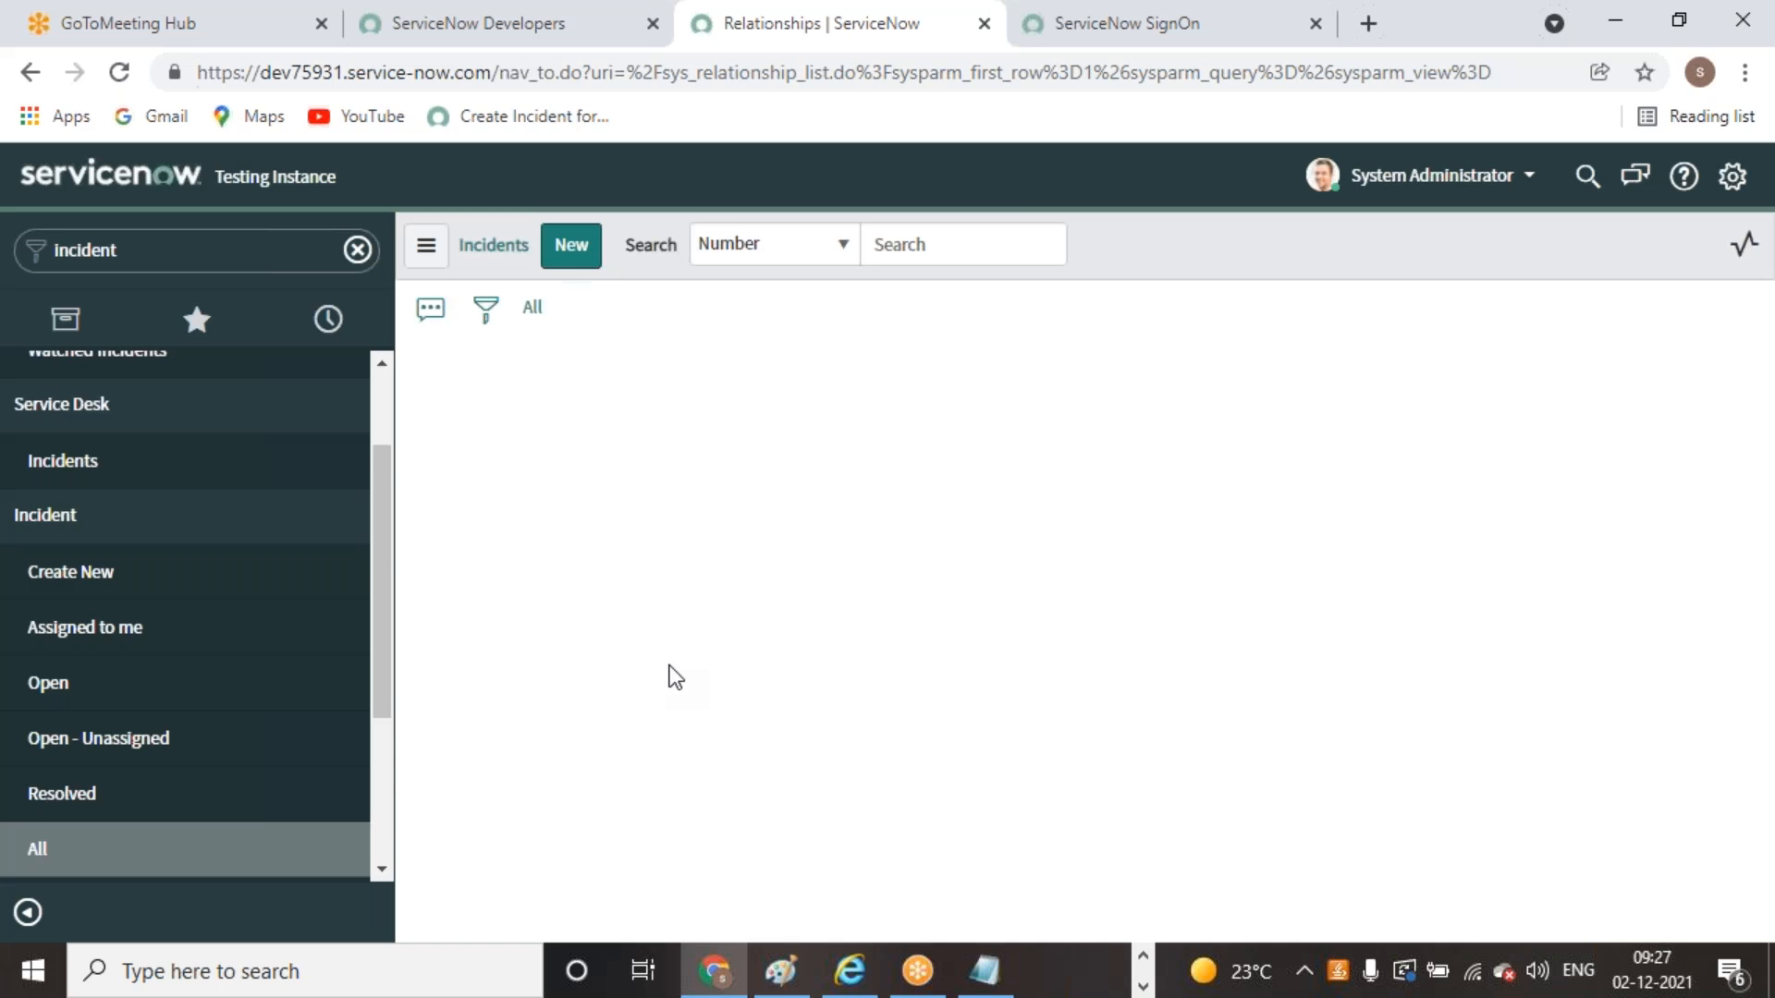
pyautogui.scroll(-1, 185, 740)
pyautogui.scroll(-3, 139, 665)
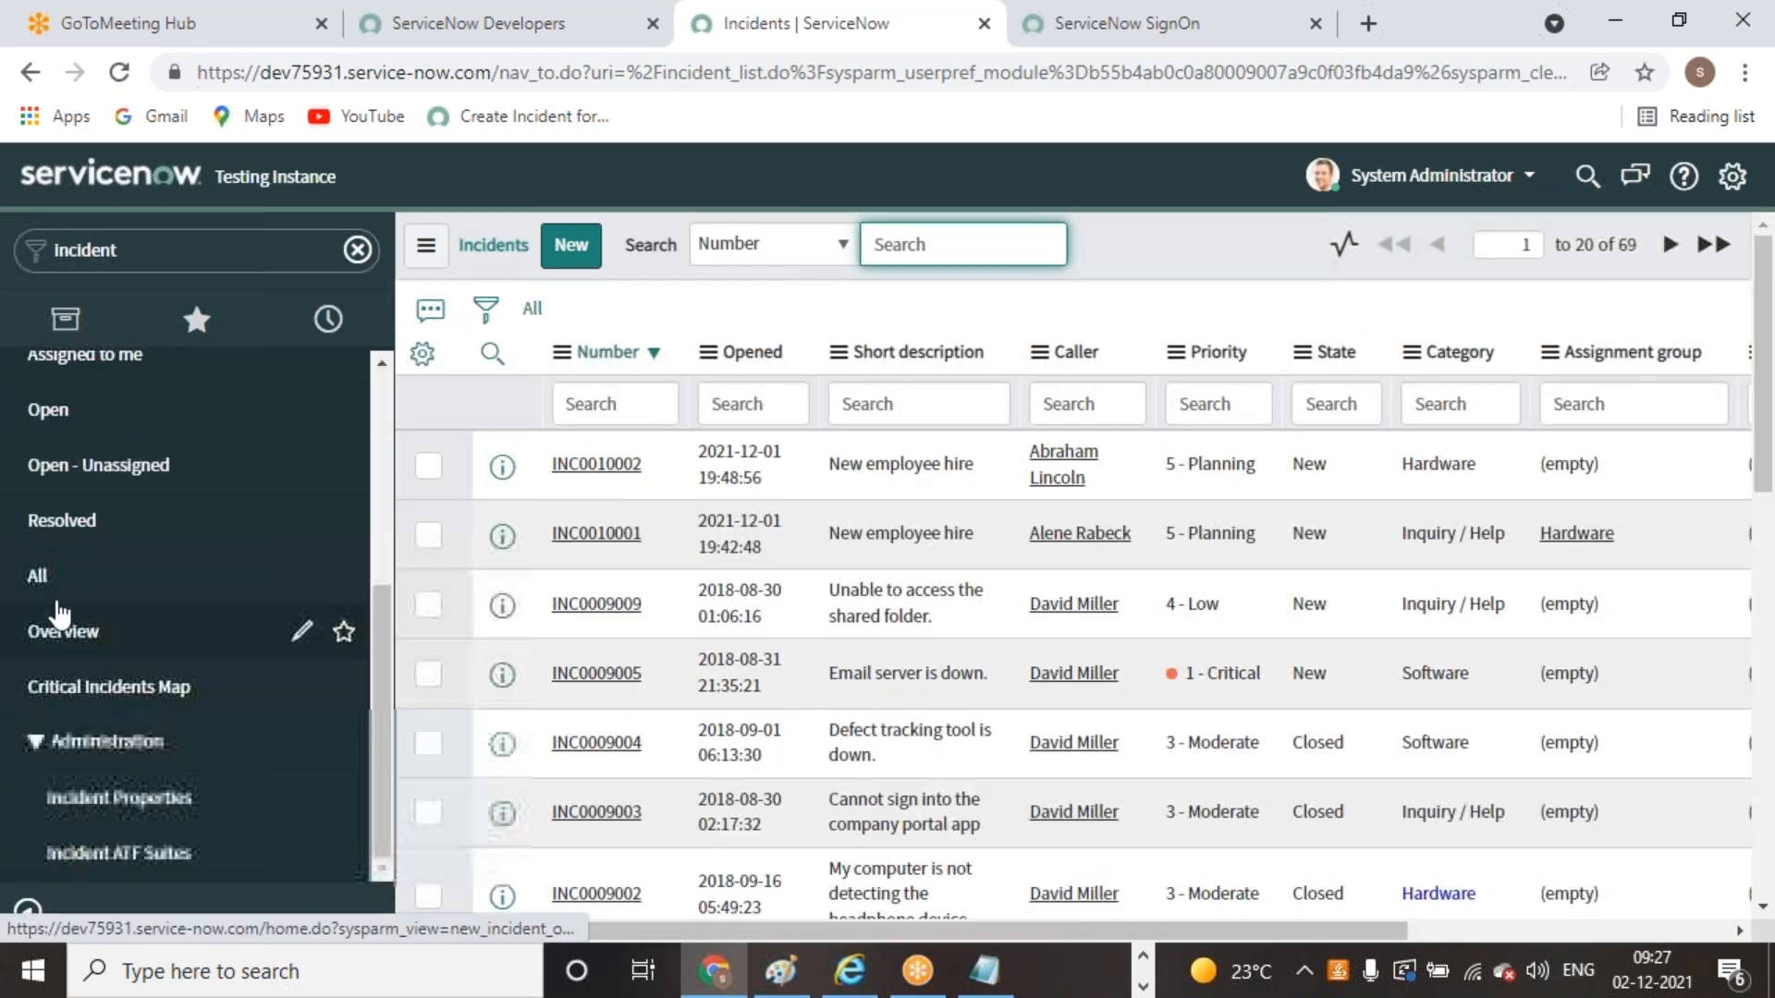
pyautogui.click(55, 582)
pyautogui.scroll(6, 232, 759)
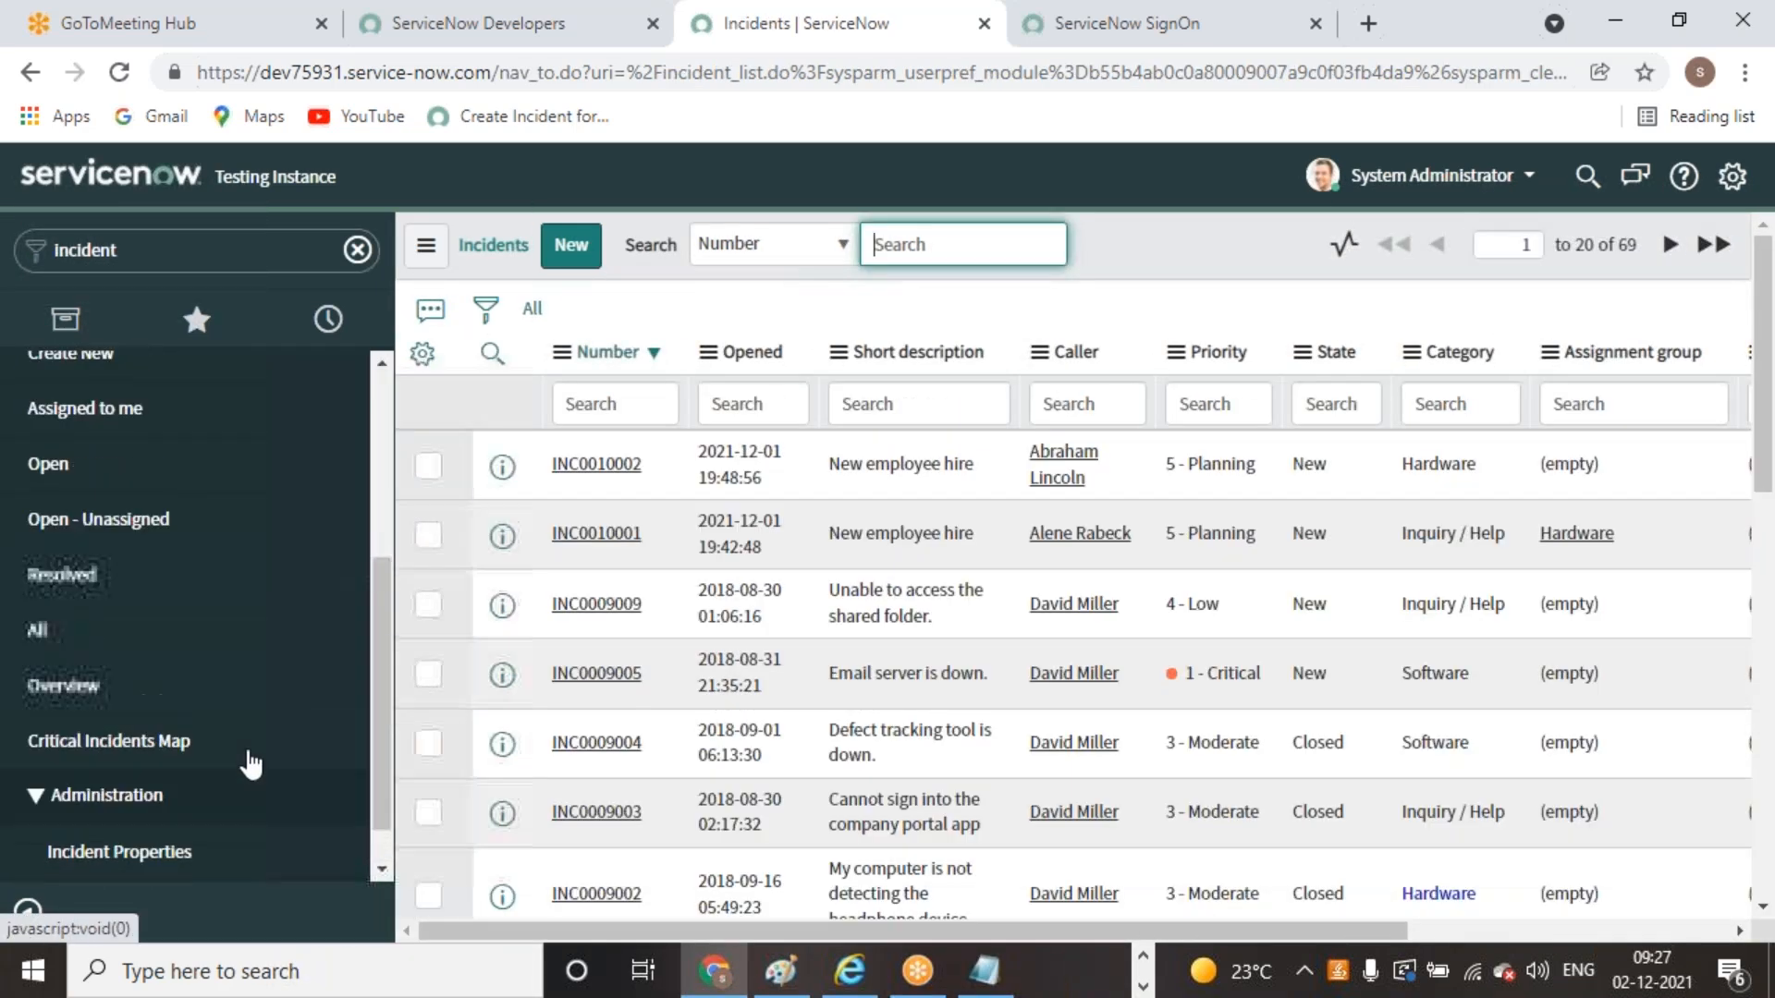
pyautogui.click(41, 725)
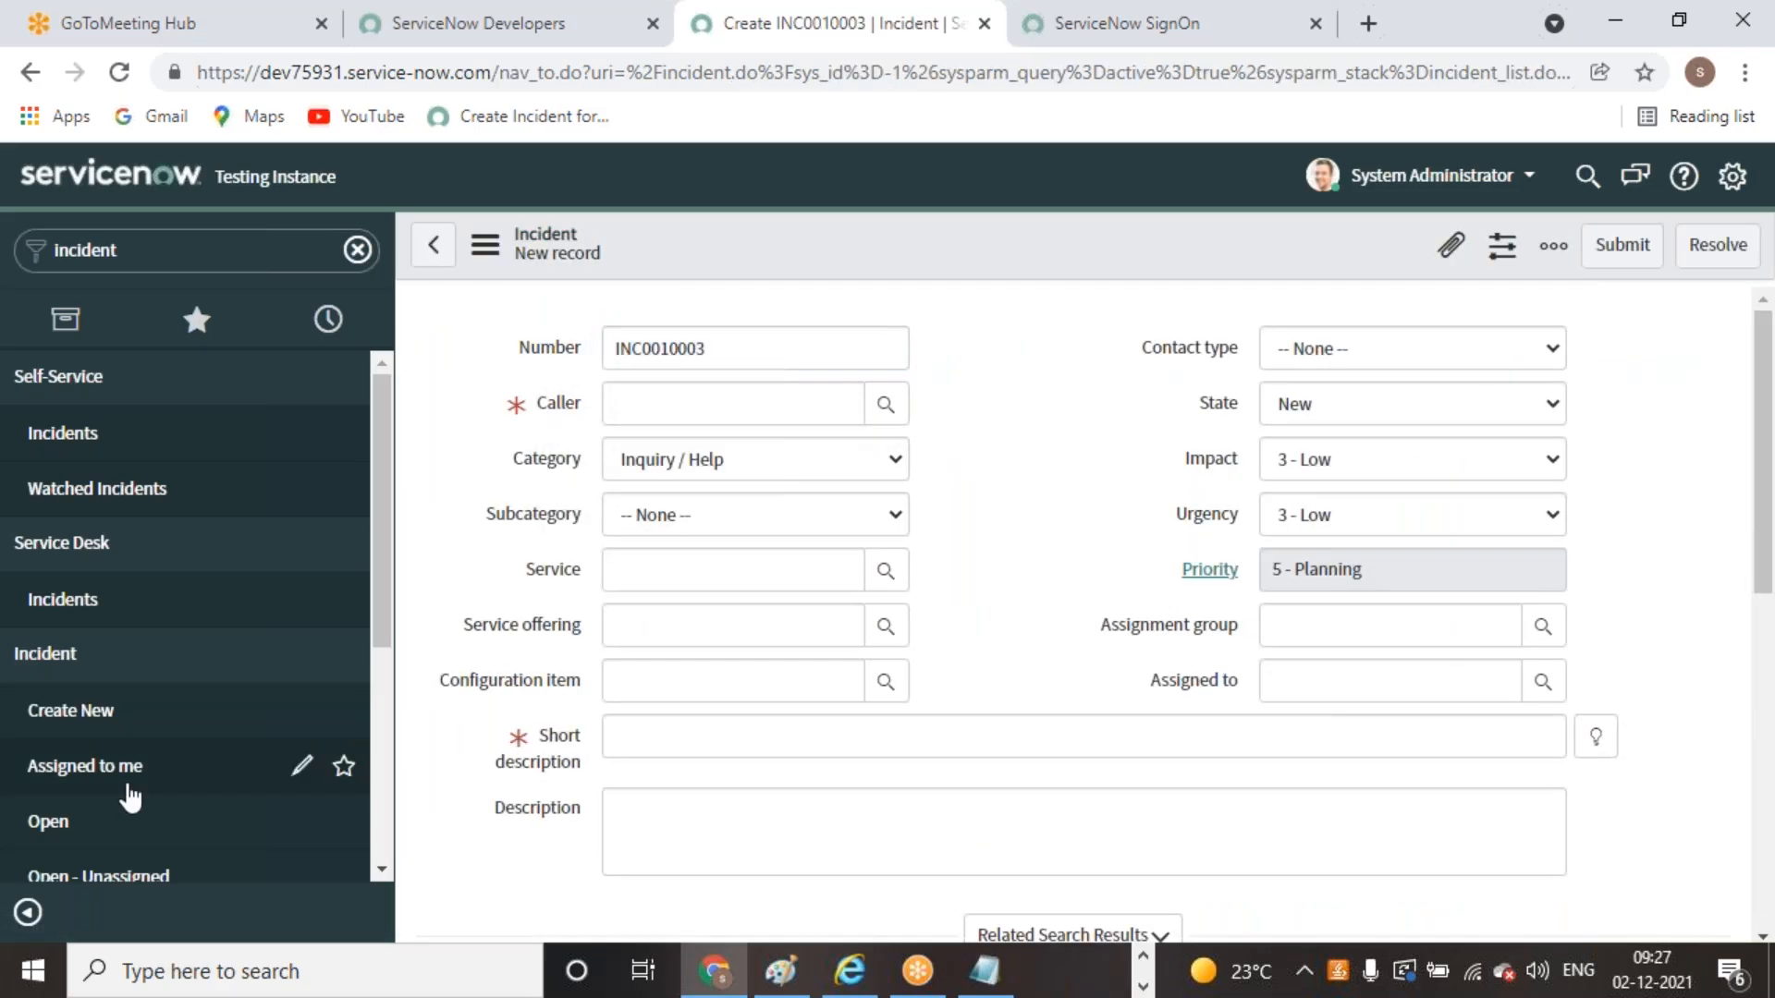
pyautogui.scroll(-4, 111, 740)
pyautogui.click(81, 603)
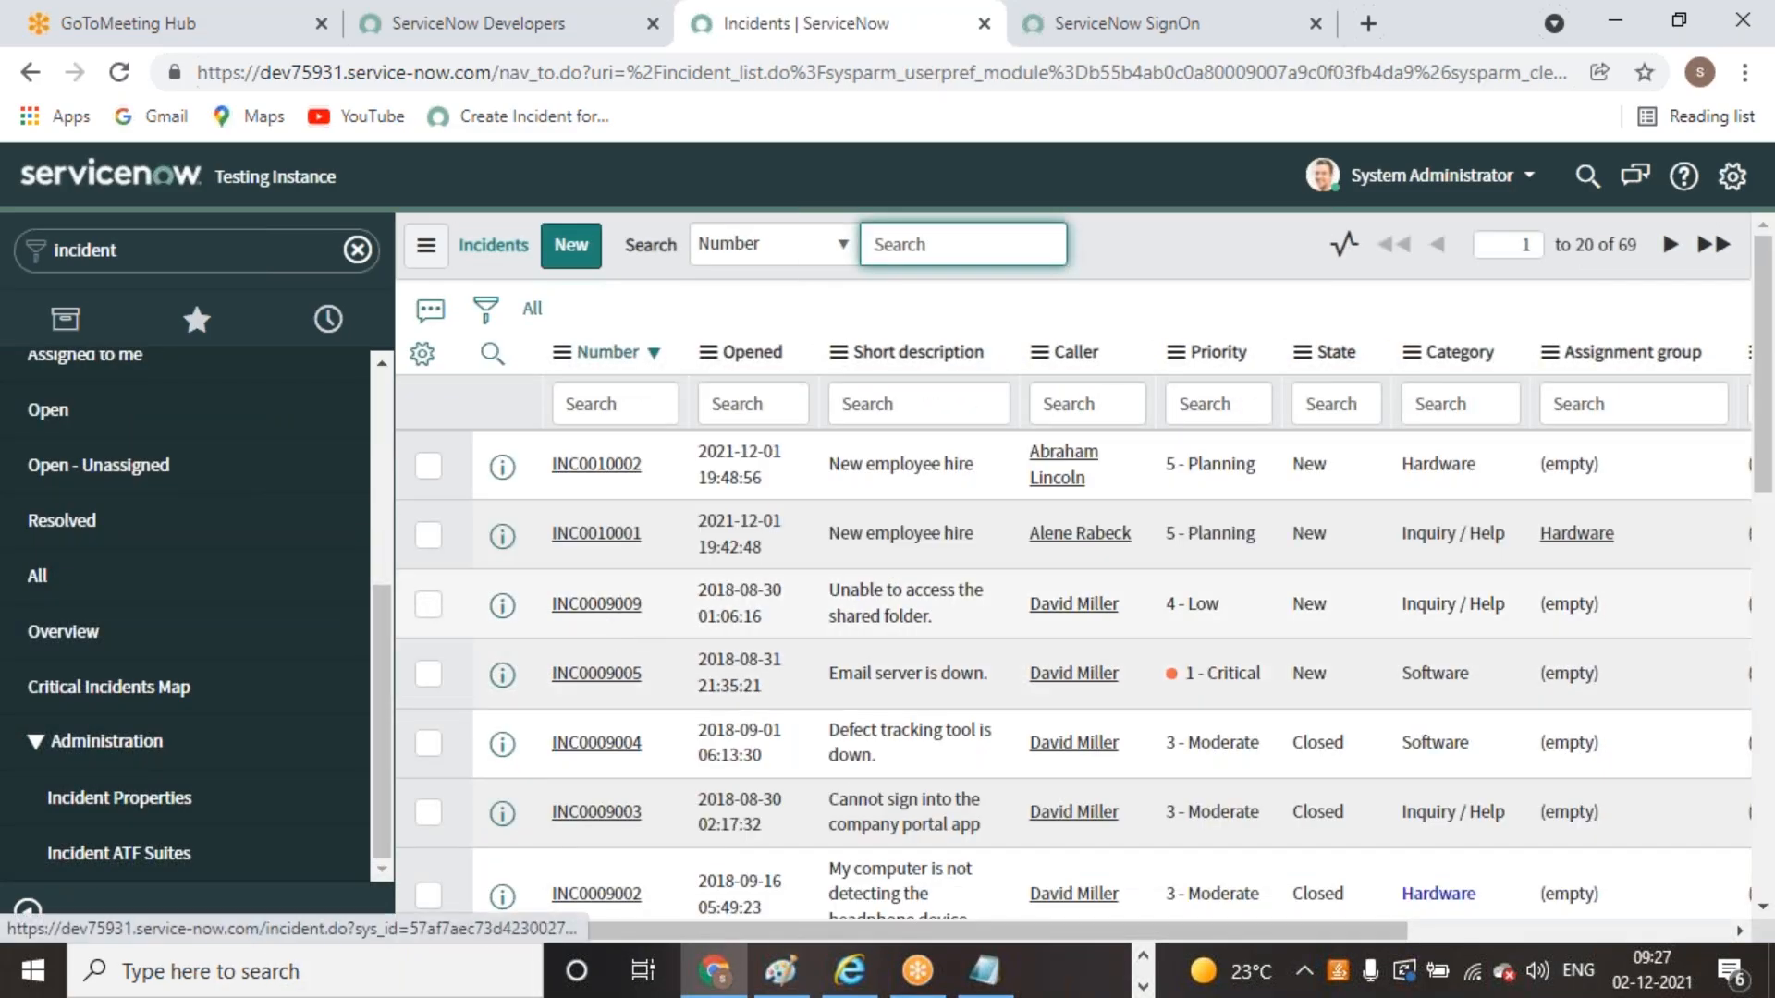
# Open incident INC0000060 from the list of all incidents
pyautogui.scroll(-5, 615, 605)
pyautogui.scroll(-10, 633, 647)
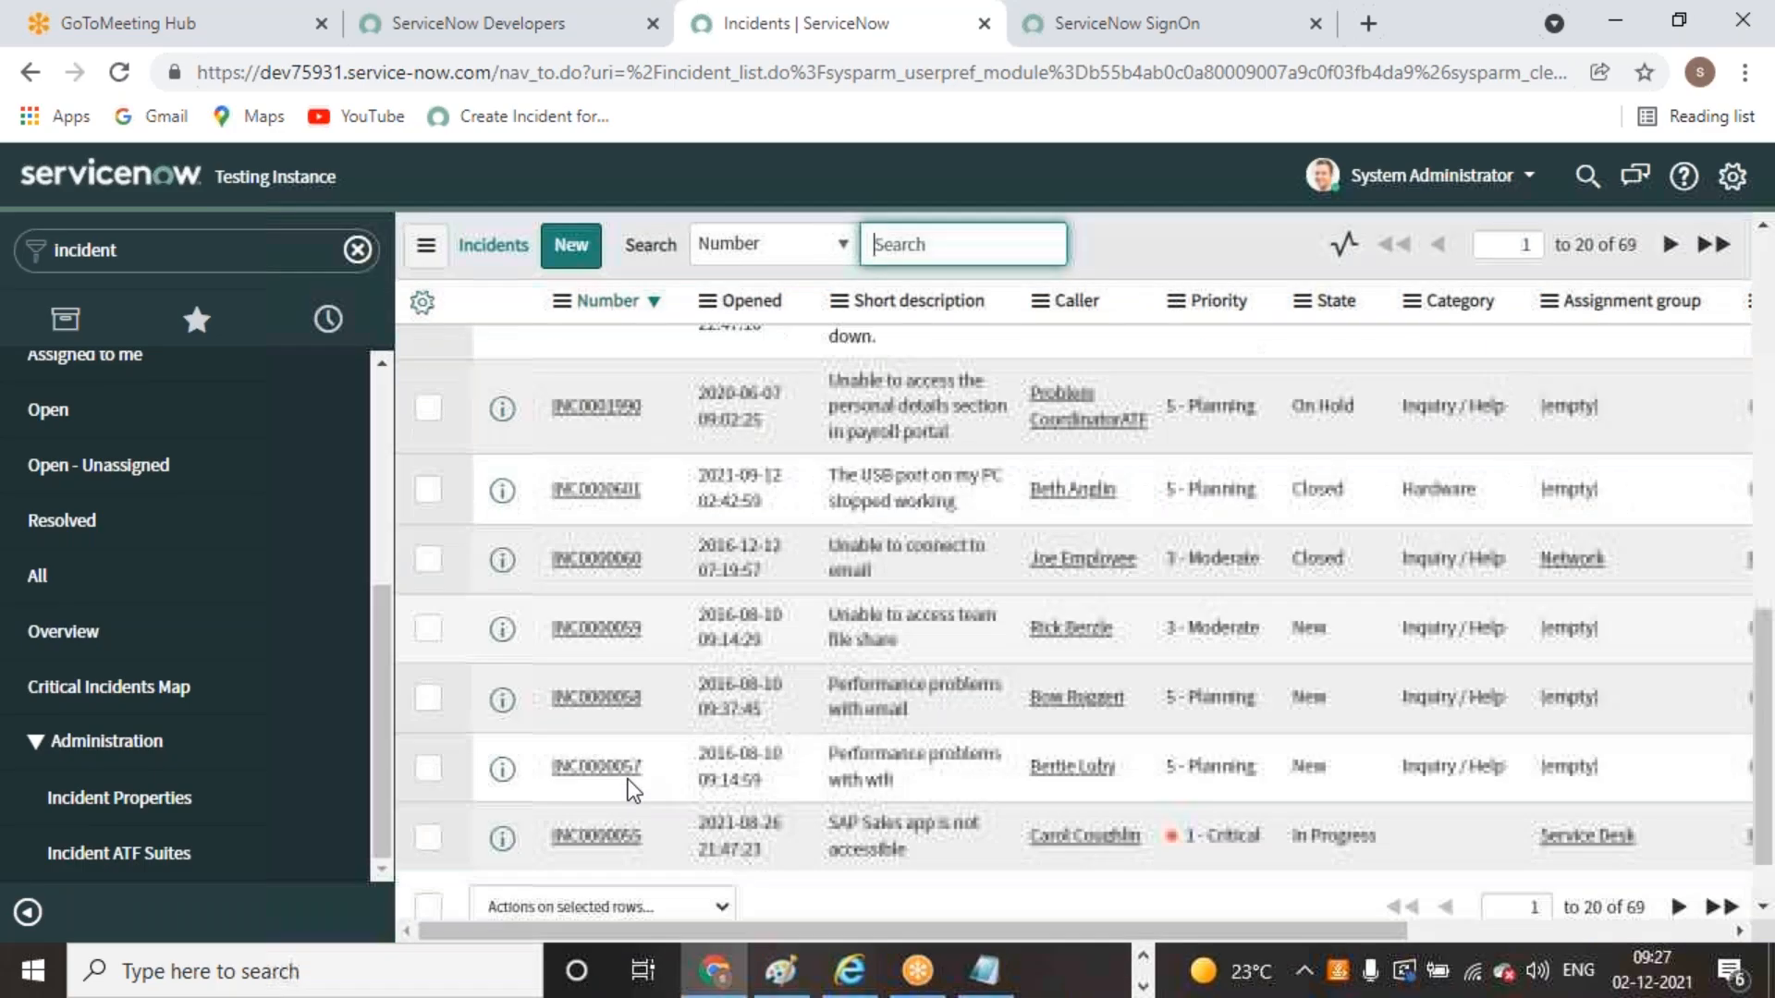
pyautogui.click(629, 473)
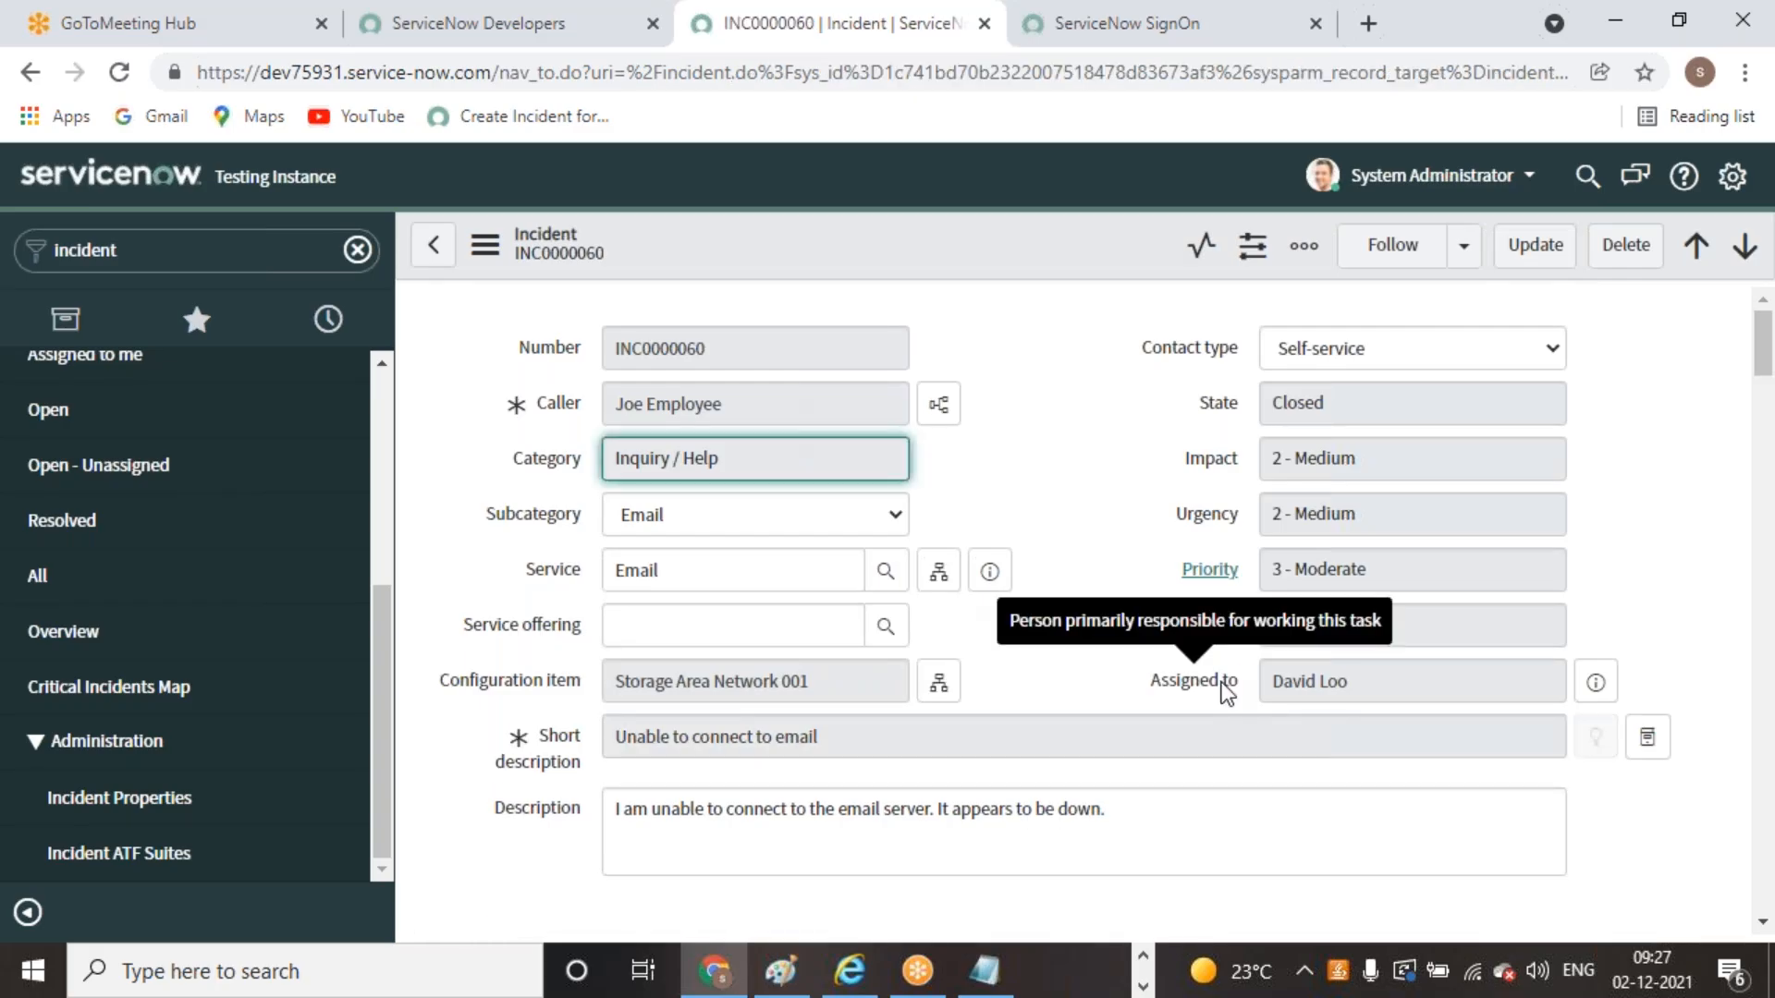
# Examine the incident's Assigned to field and the related lists currently shown beneath the form
pyautogui.click(1156, 506)
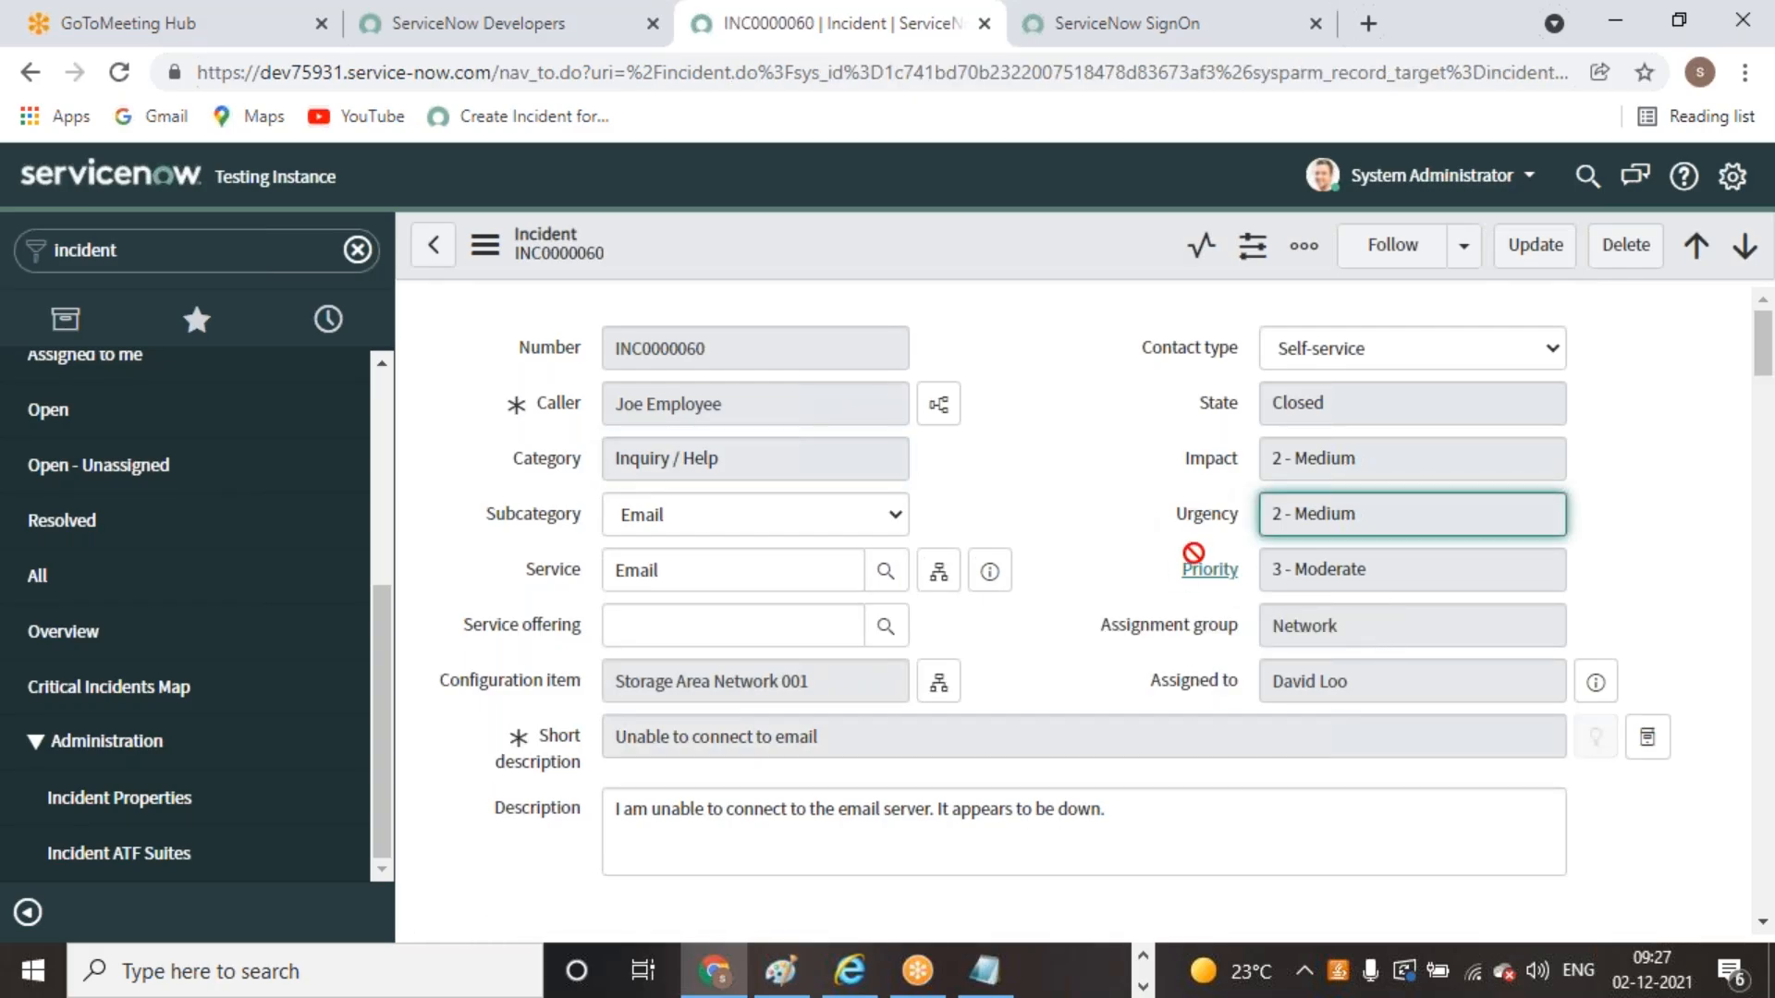
pyautogui.scroll(-10, 1438, 685)
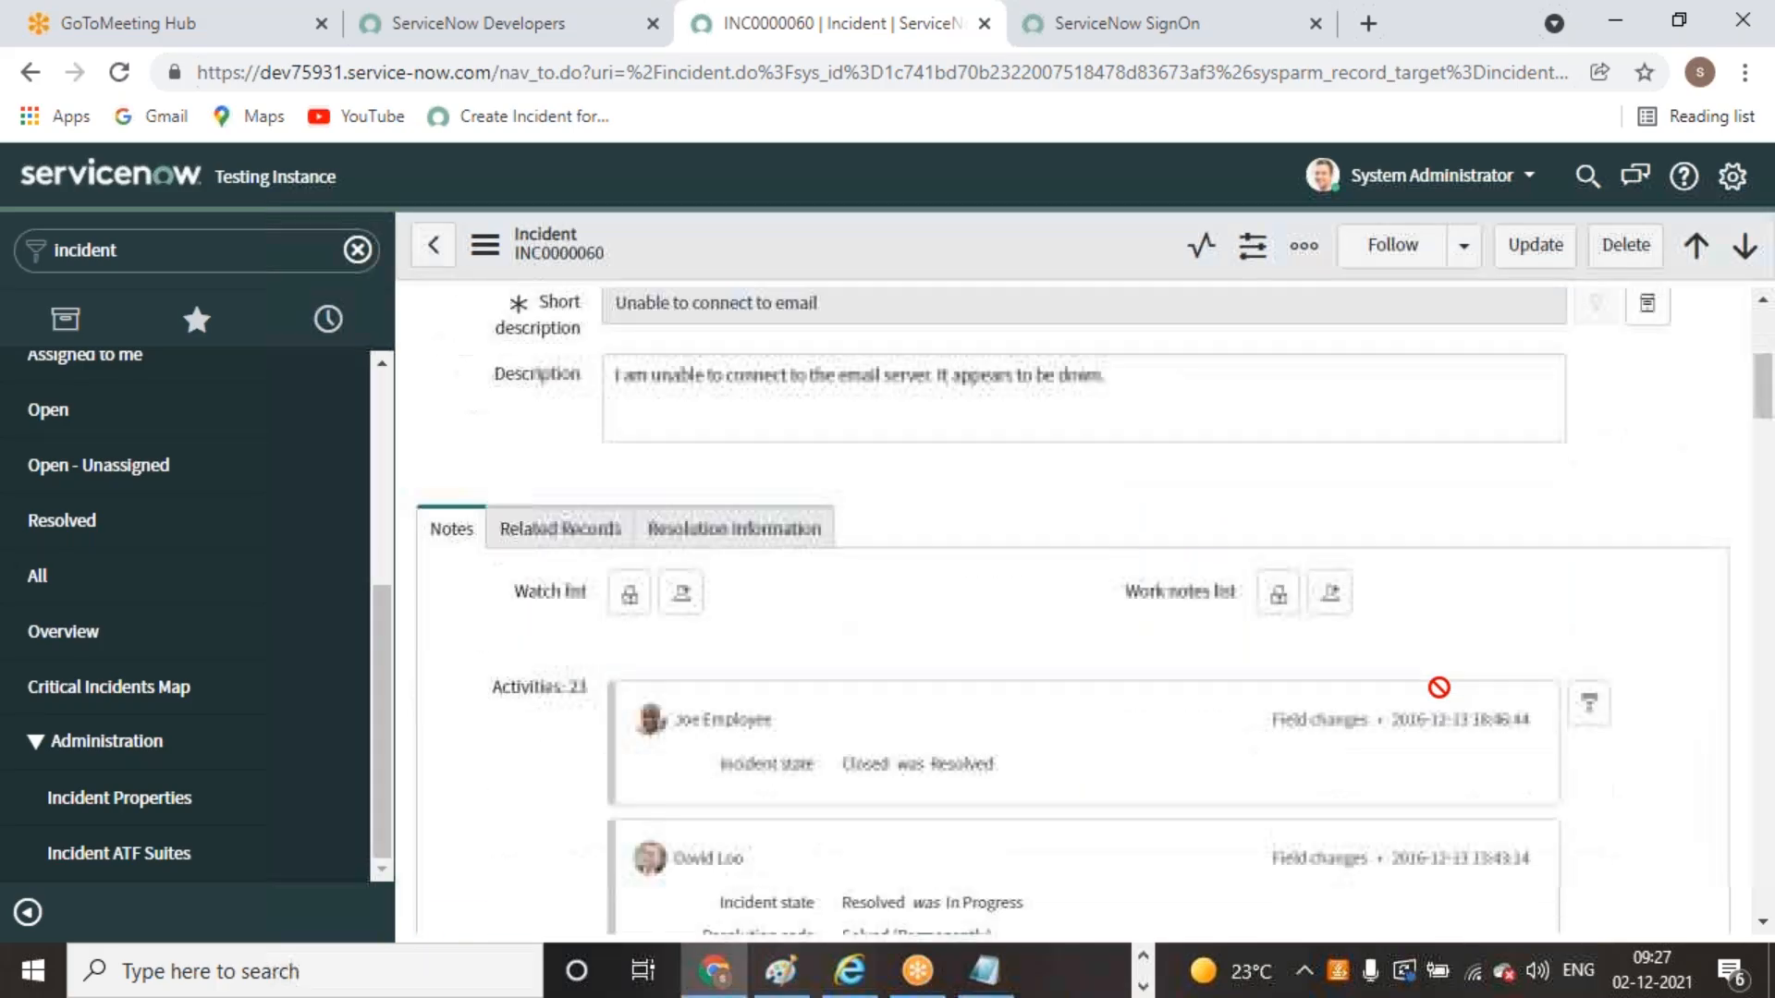
pyautogui.scroll(-15, 1438, 685)
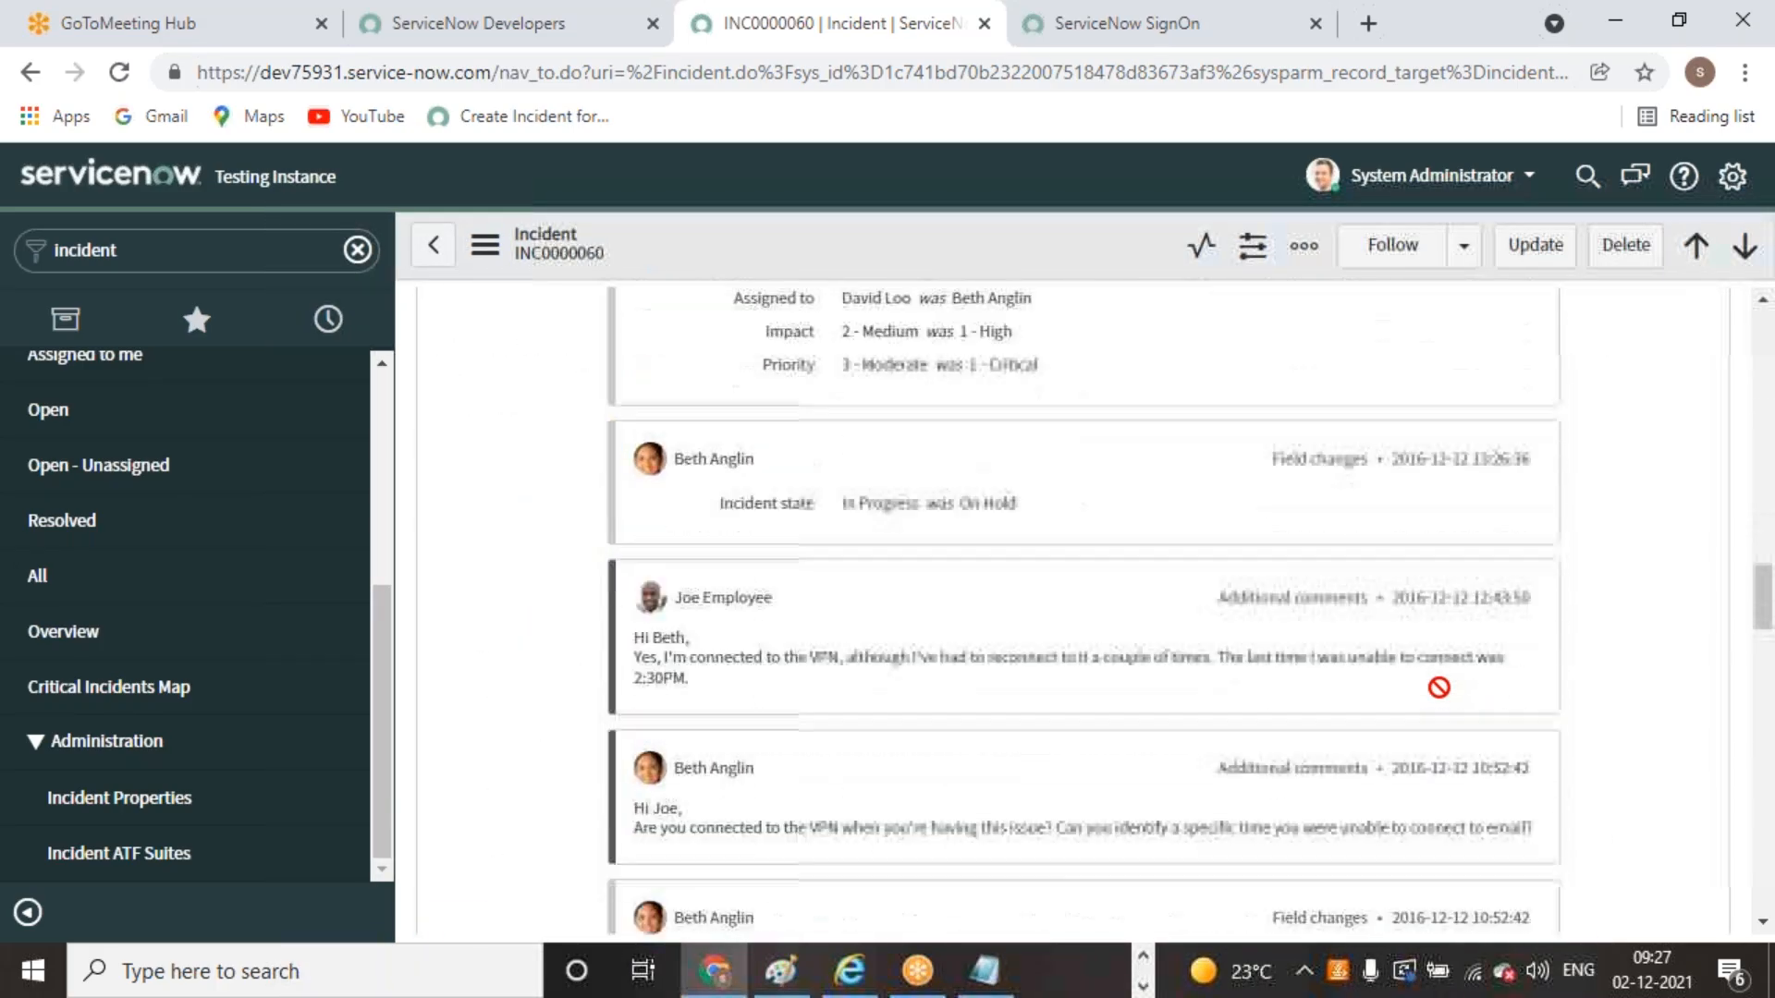
pyautogui.scroll(-10, 1438, 684)
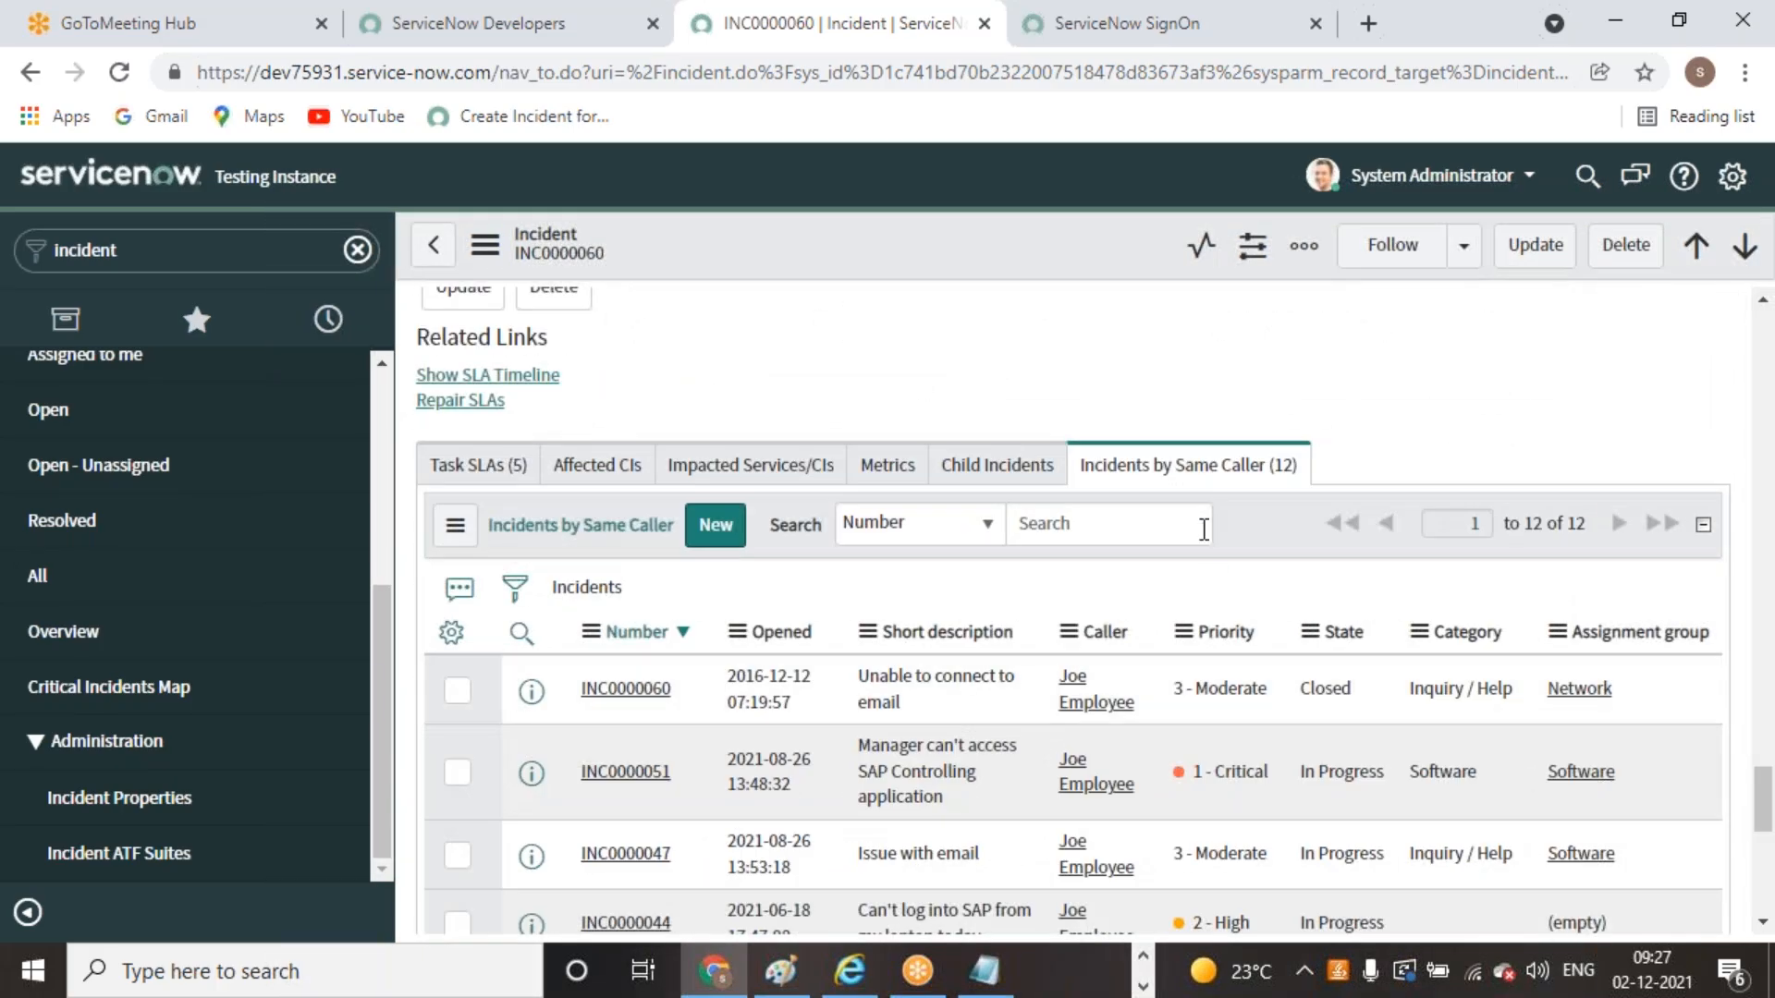
pyautogui.scroll(10, 1192, 574)
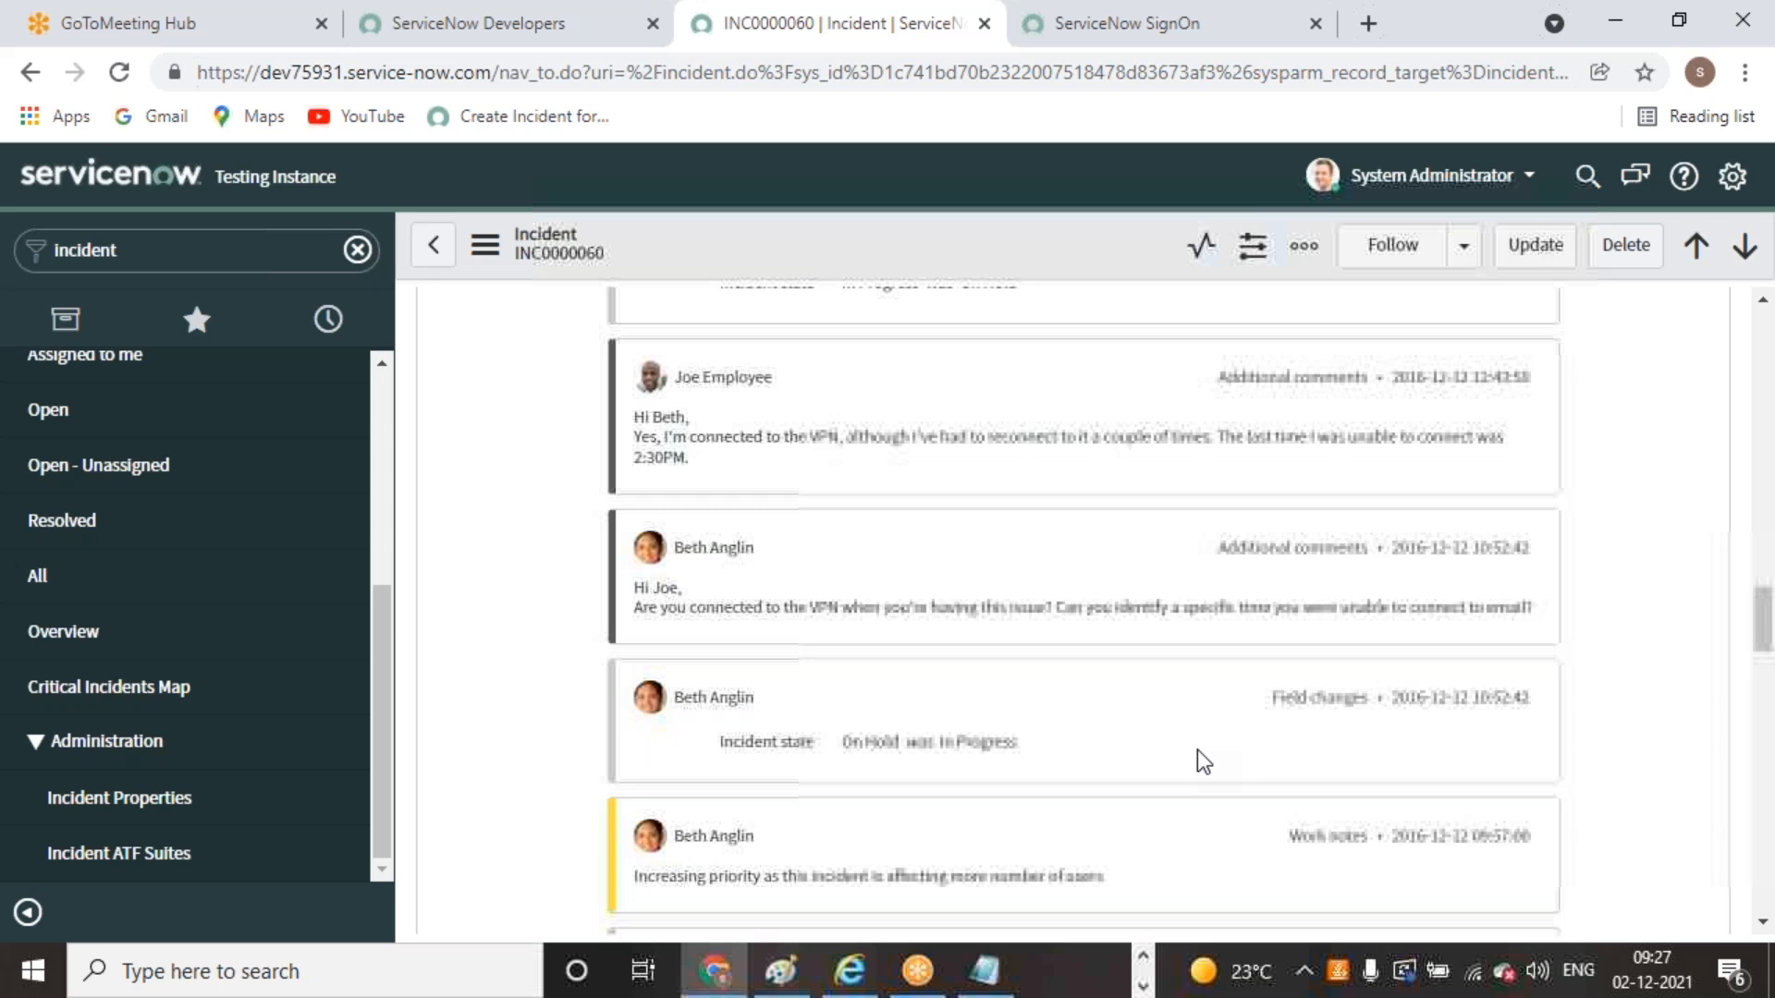
pyautogui.scroll(10, 1202, 763)
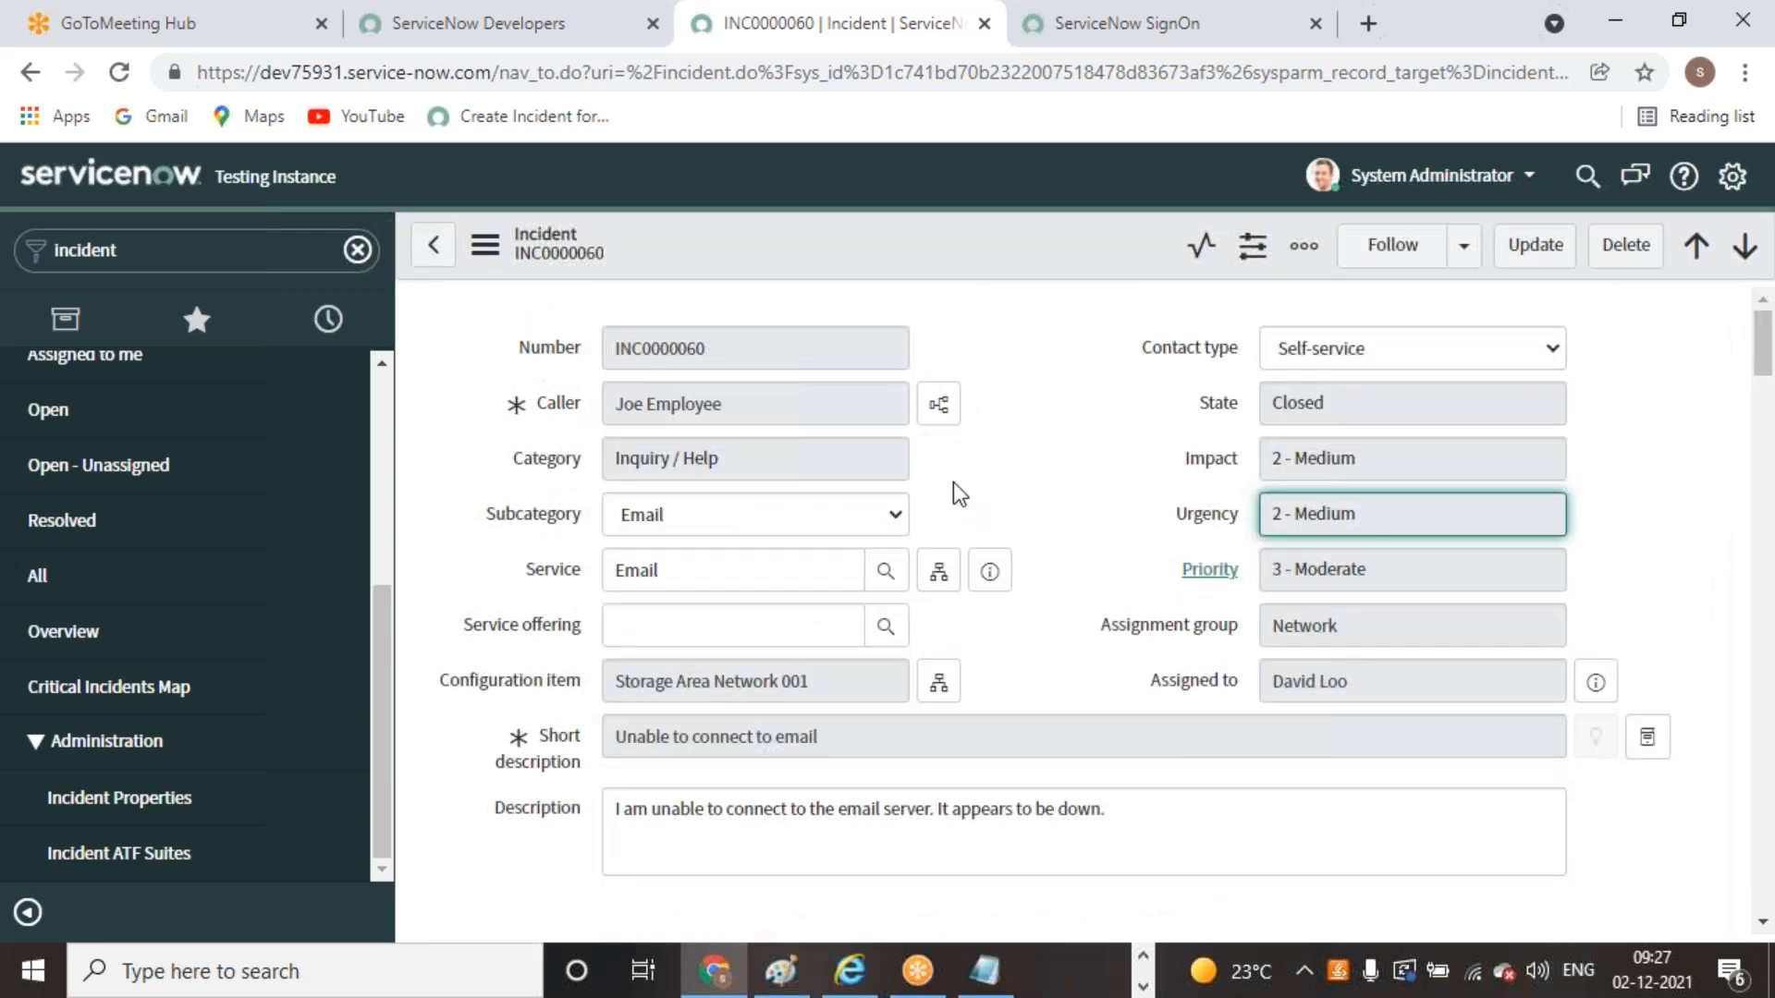
# Open the related lists configuration for the Incident form
pyautogui.rightClick(994, 208)
pyautogui.rightClick(922, 239)
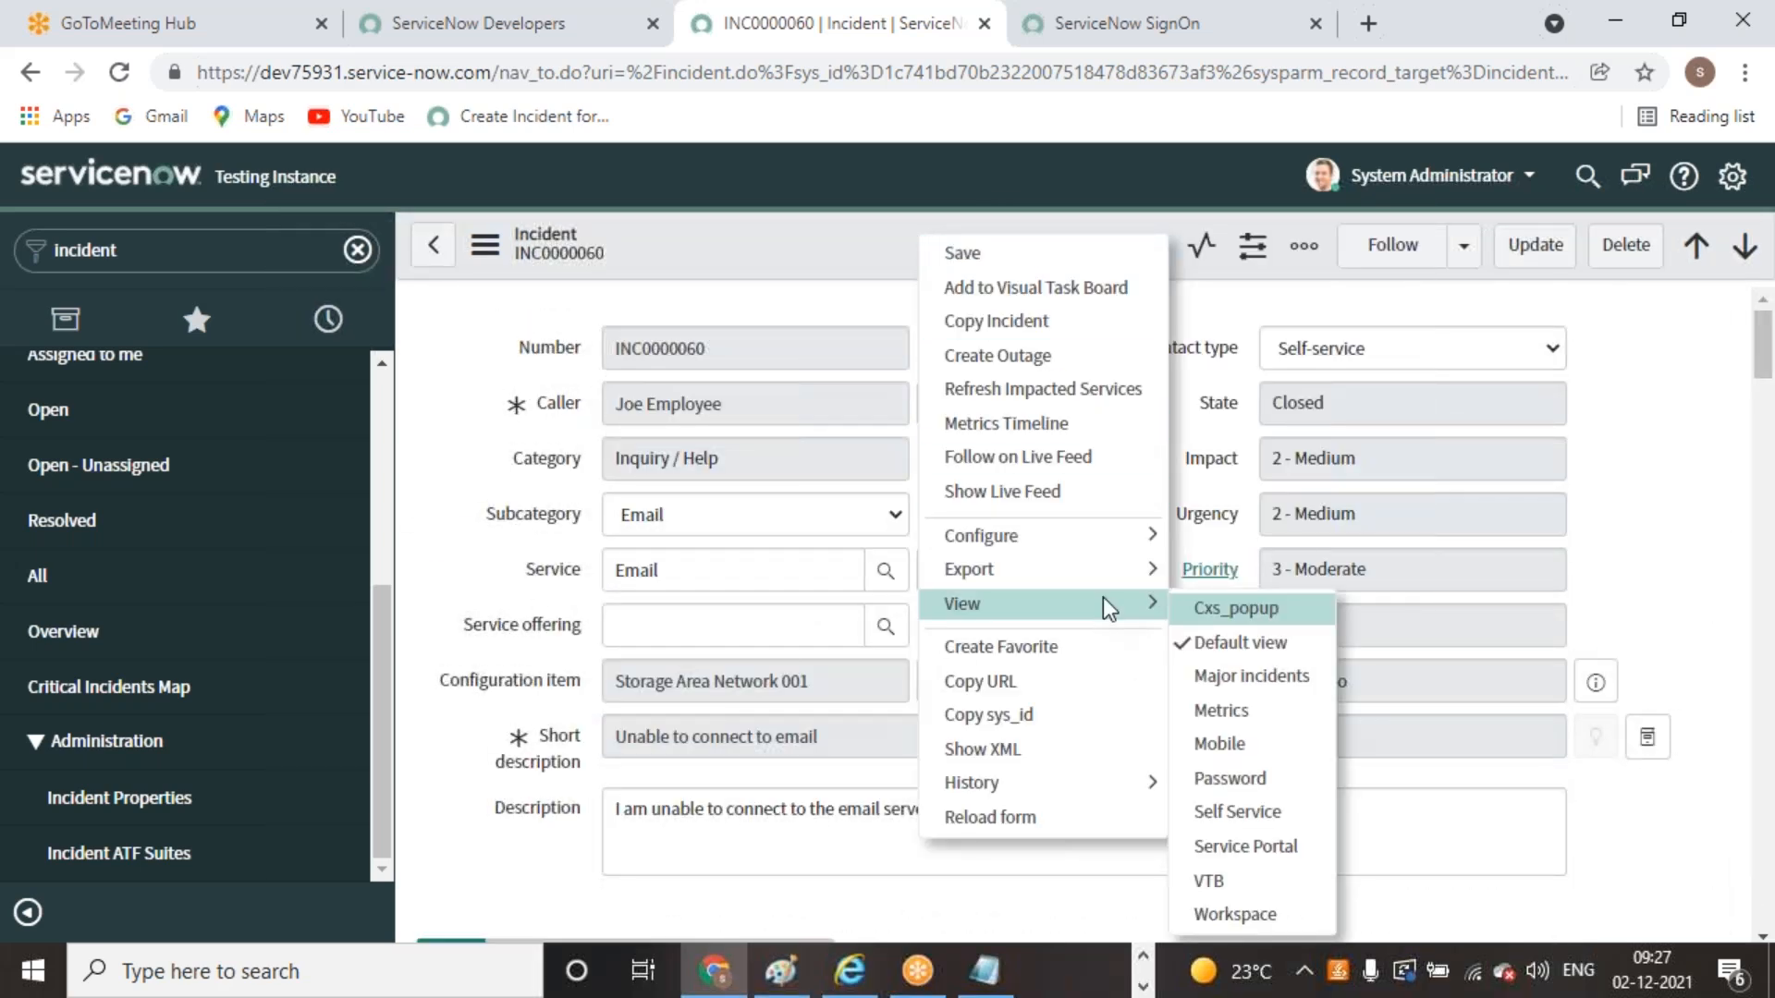
pyautogui.moveTo(1102, 547)
pyautogui.click(1228, 610)
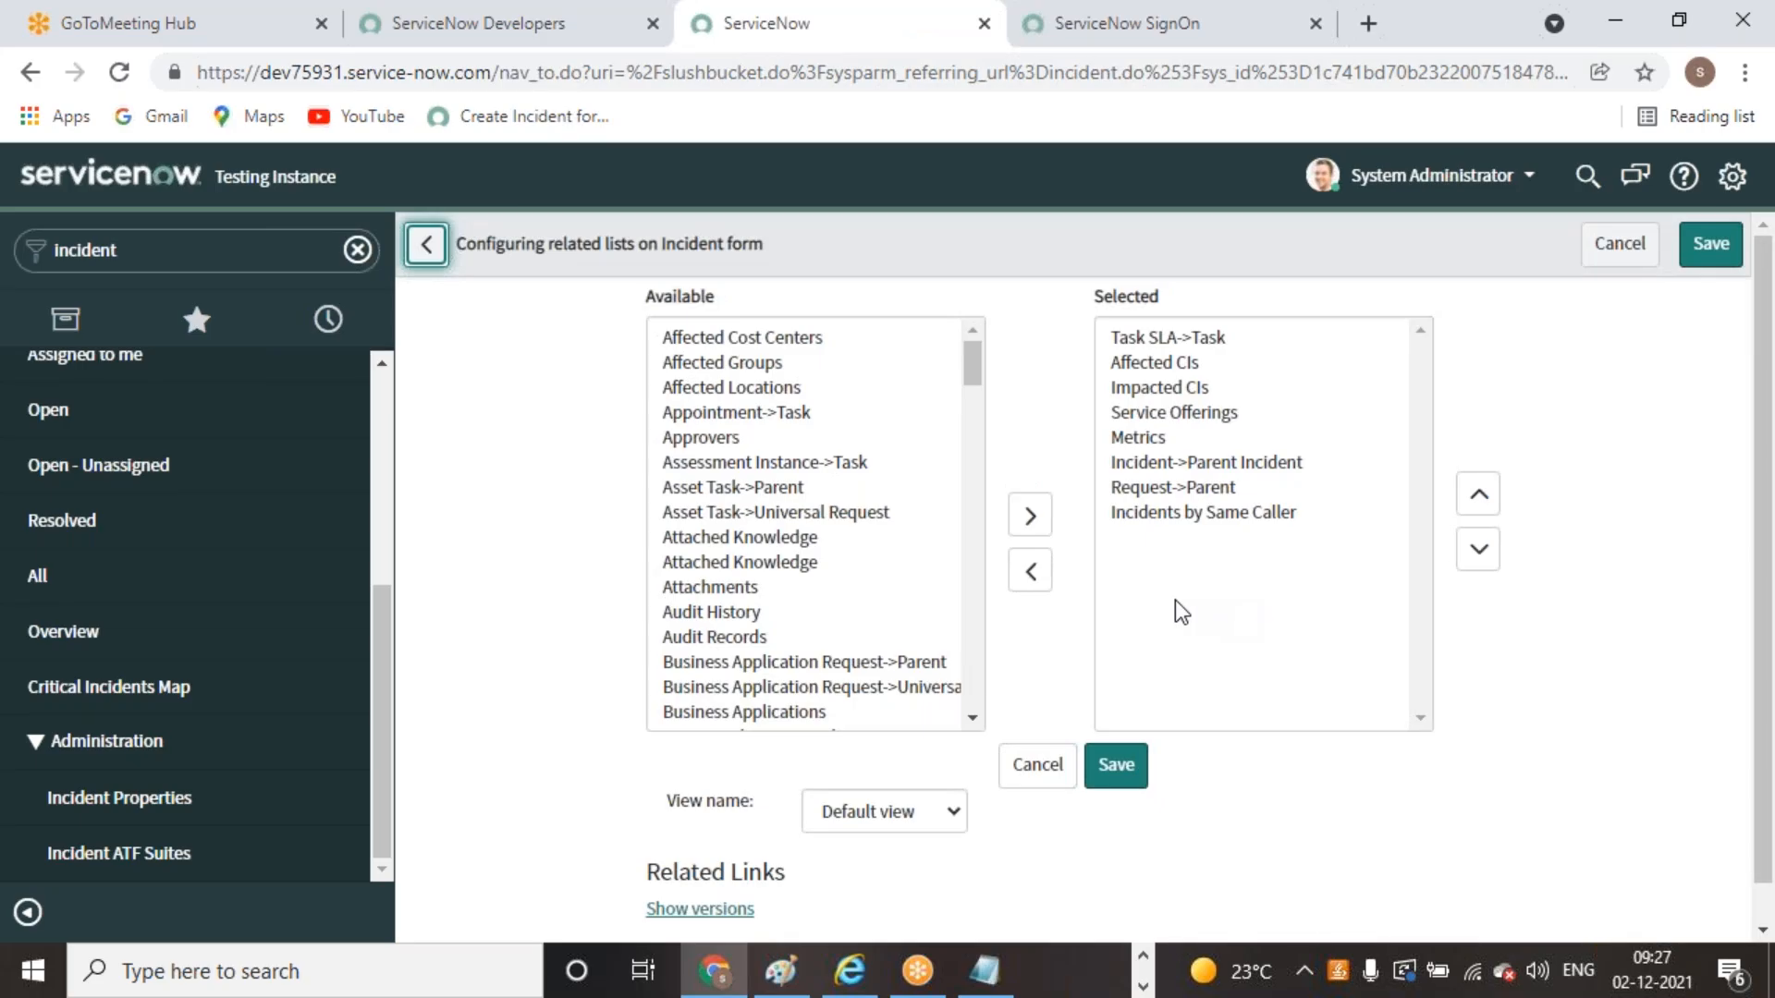
# Add Incidents By same assigned to to the form's selected related lists
pyautogui.scroll(-1, 776, 610)
pyautogui.scroll(-10, 776, 610)
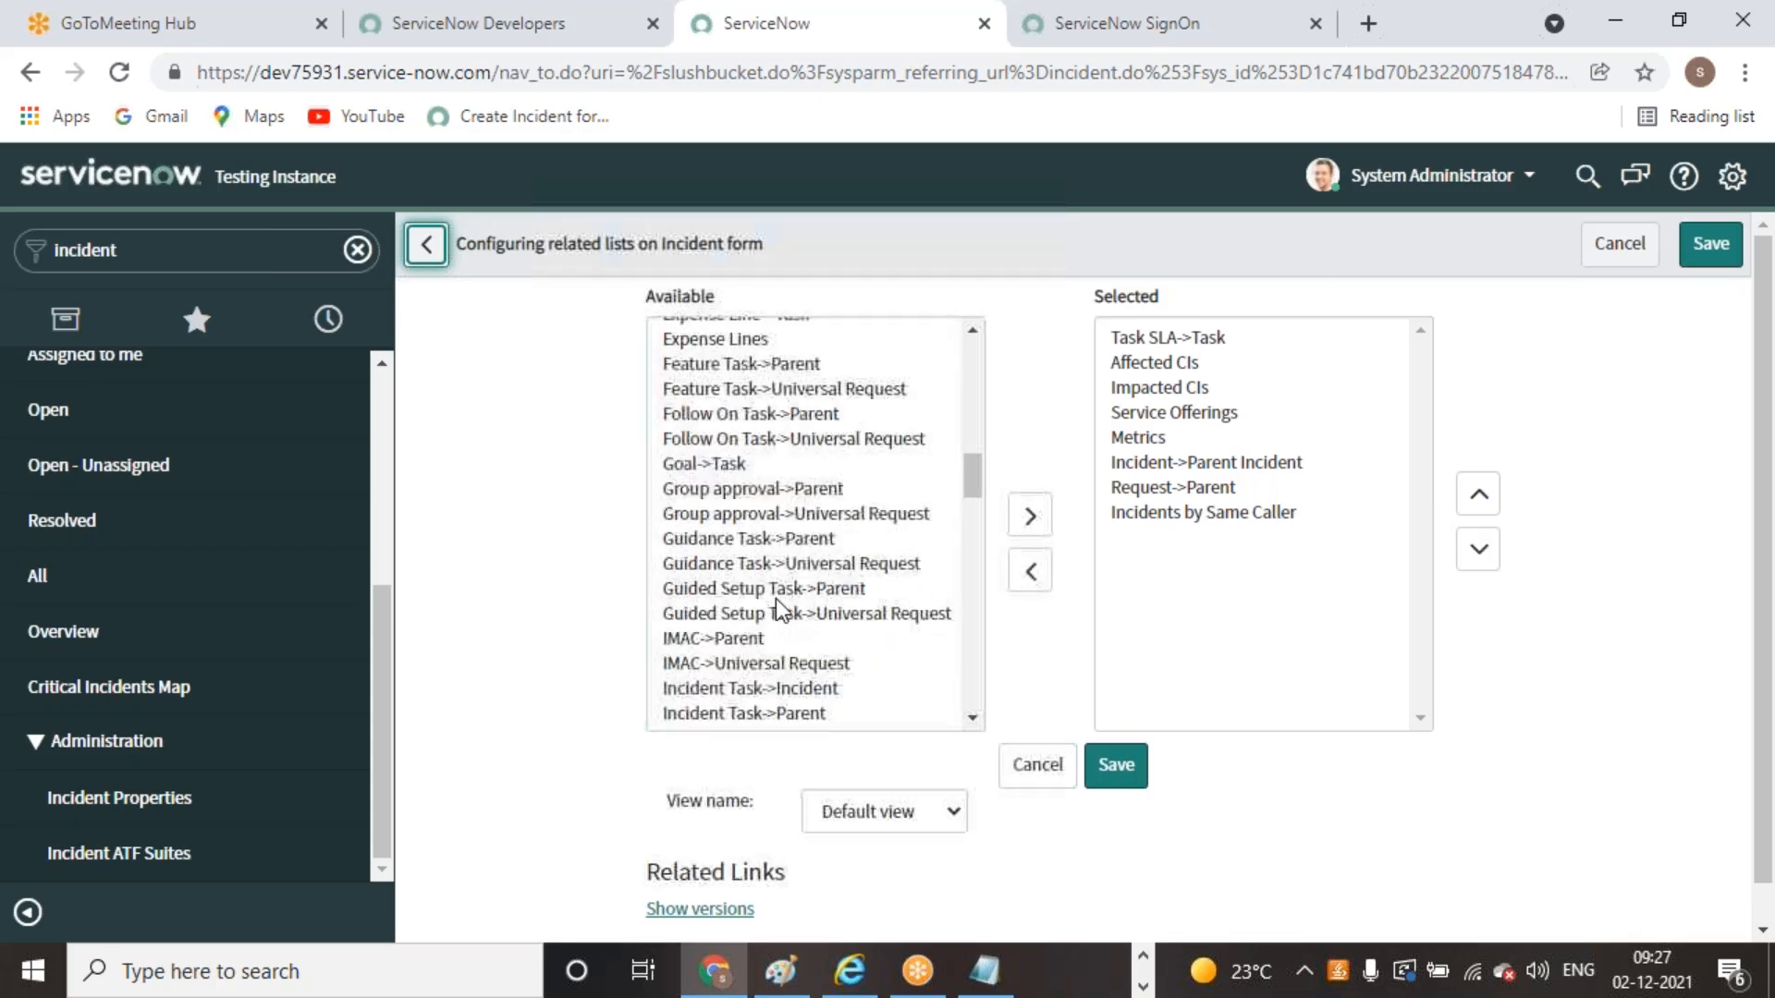
pyautogui.scroll(-3, 776, 610)
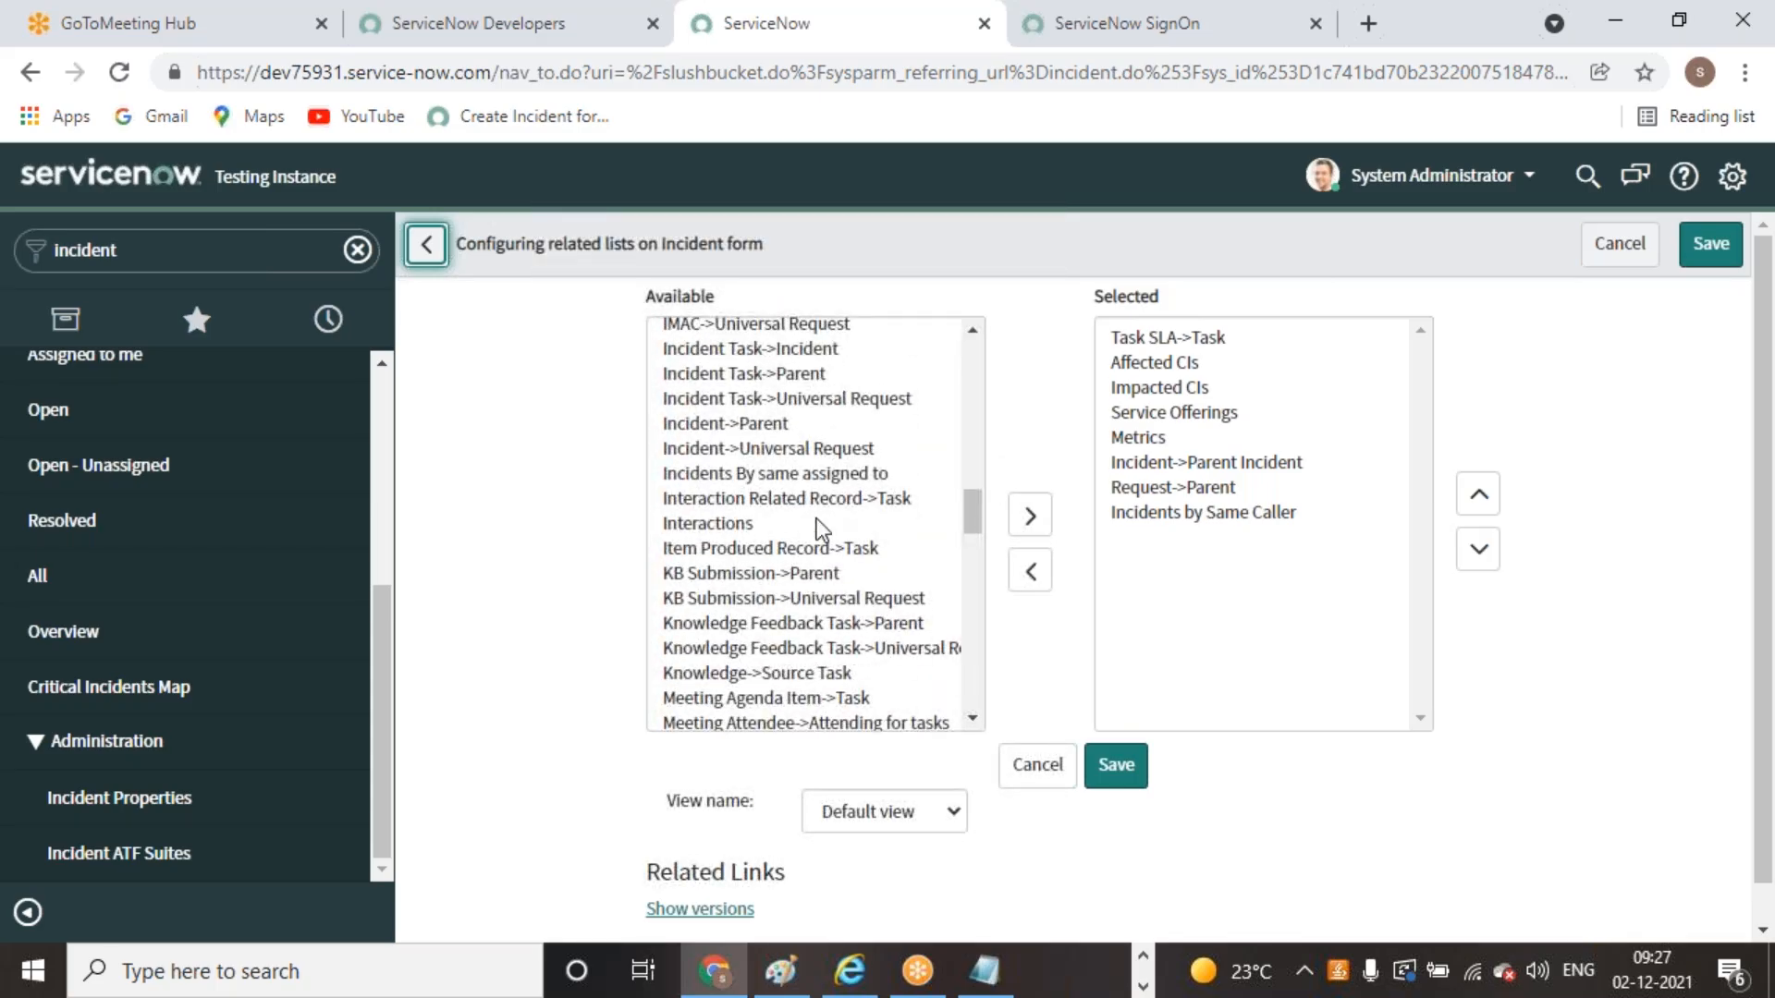
pyautogui.click(823, 473)
pyautogui.click(1030, 515)
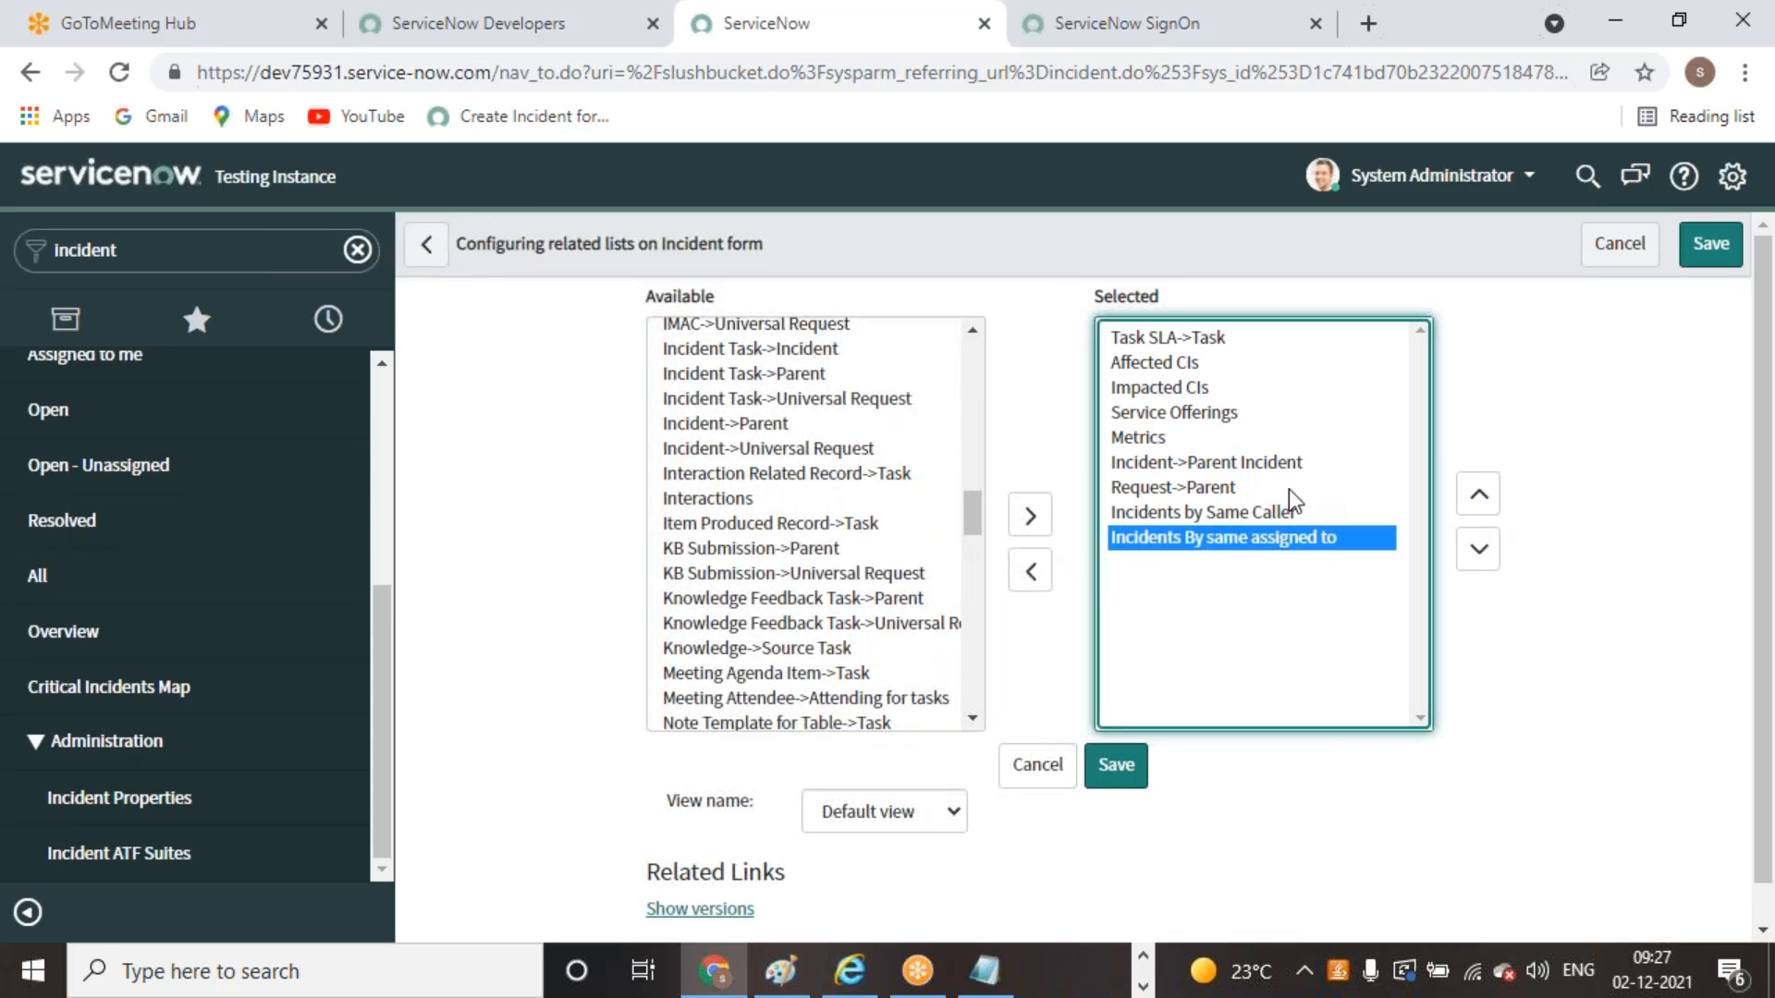
# Remove Incidents by Same Caller from the selected related lists and save the configuration
pyautogui.doubleClick(1222, 513)
pyautogui.click(1115, 765)
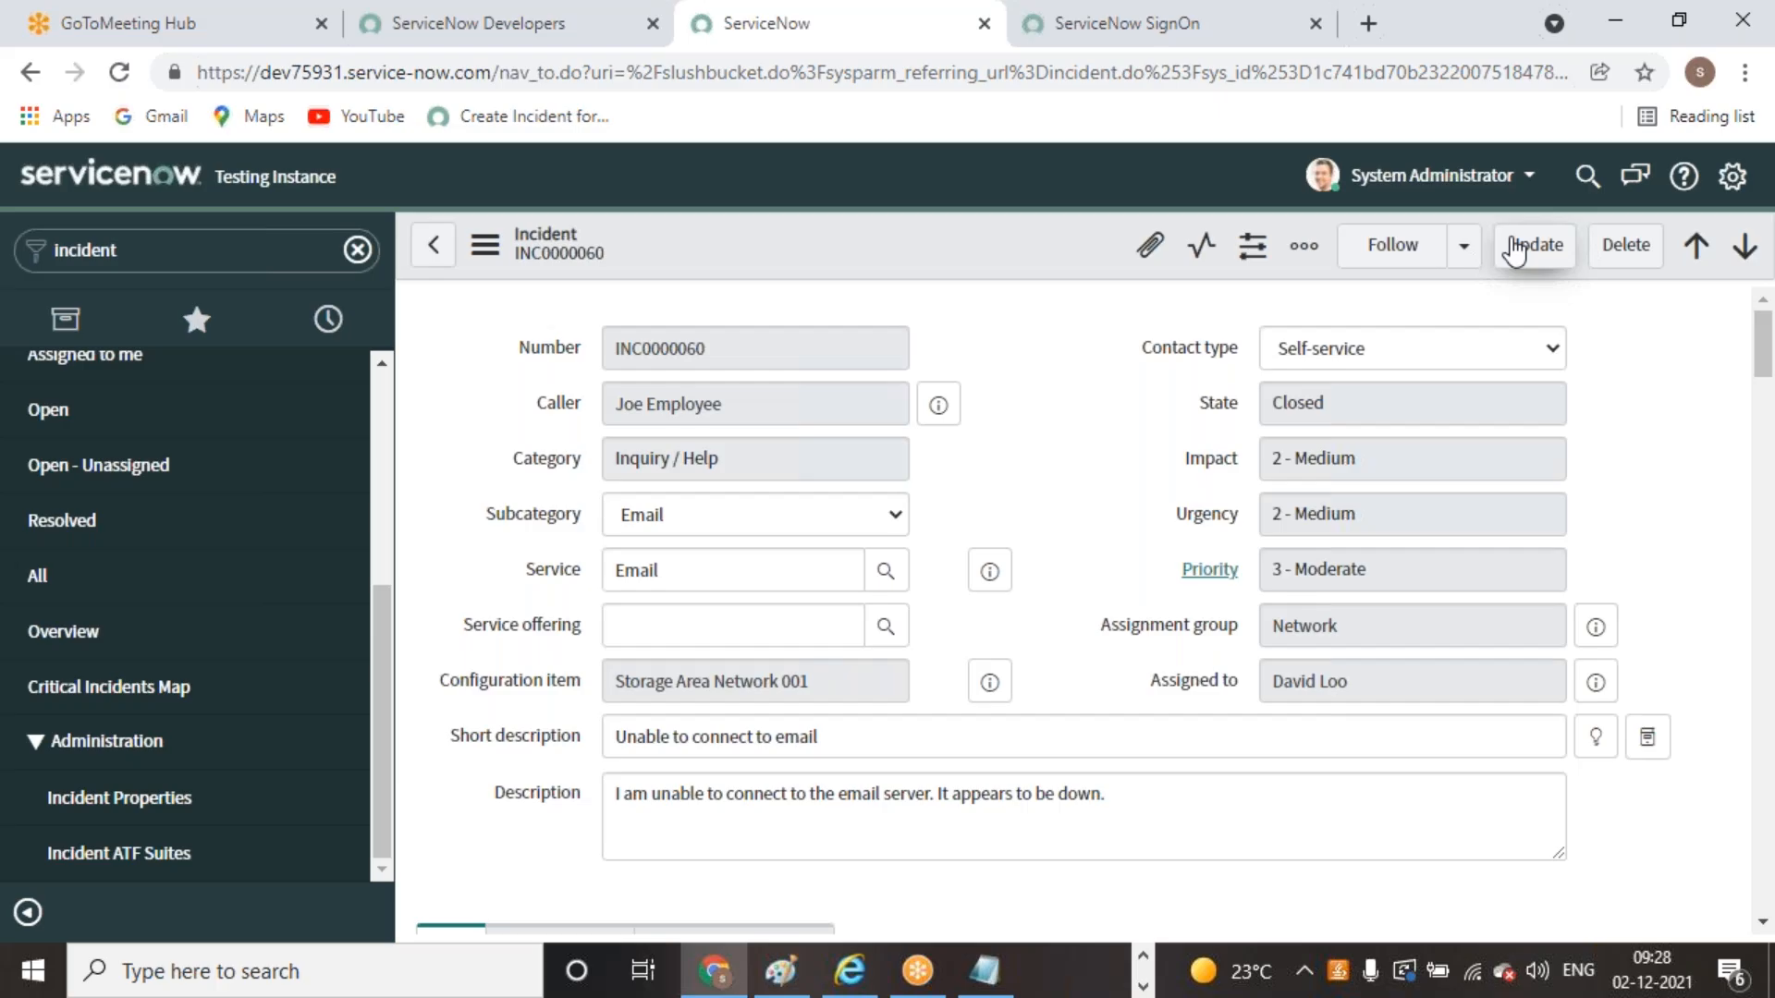
# Check the Incidents By same assigned to related list against the incident's assignee, and return to the incidents list
pyautogui.scroll(-10, 1530, 412)
pyautogui.scroll(-15, 1145, 545)
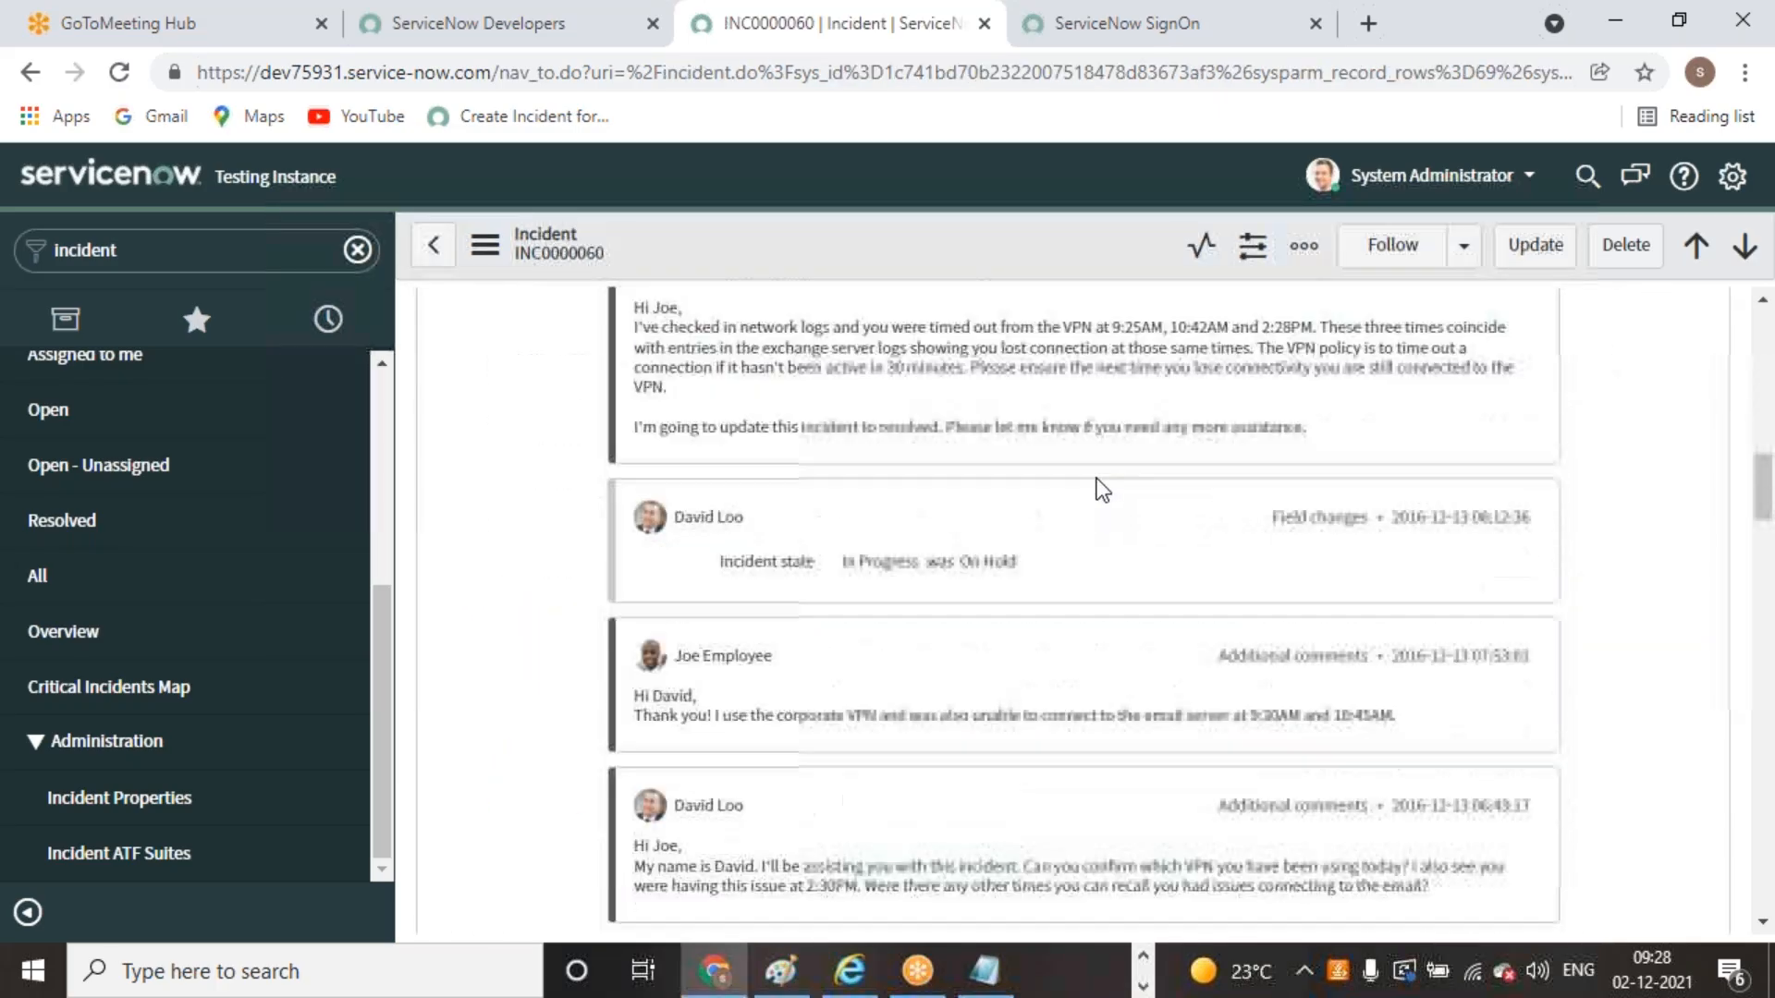
pyautogui.scroll(-2, 1123, 555)
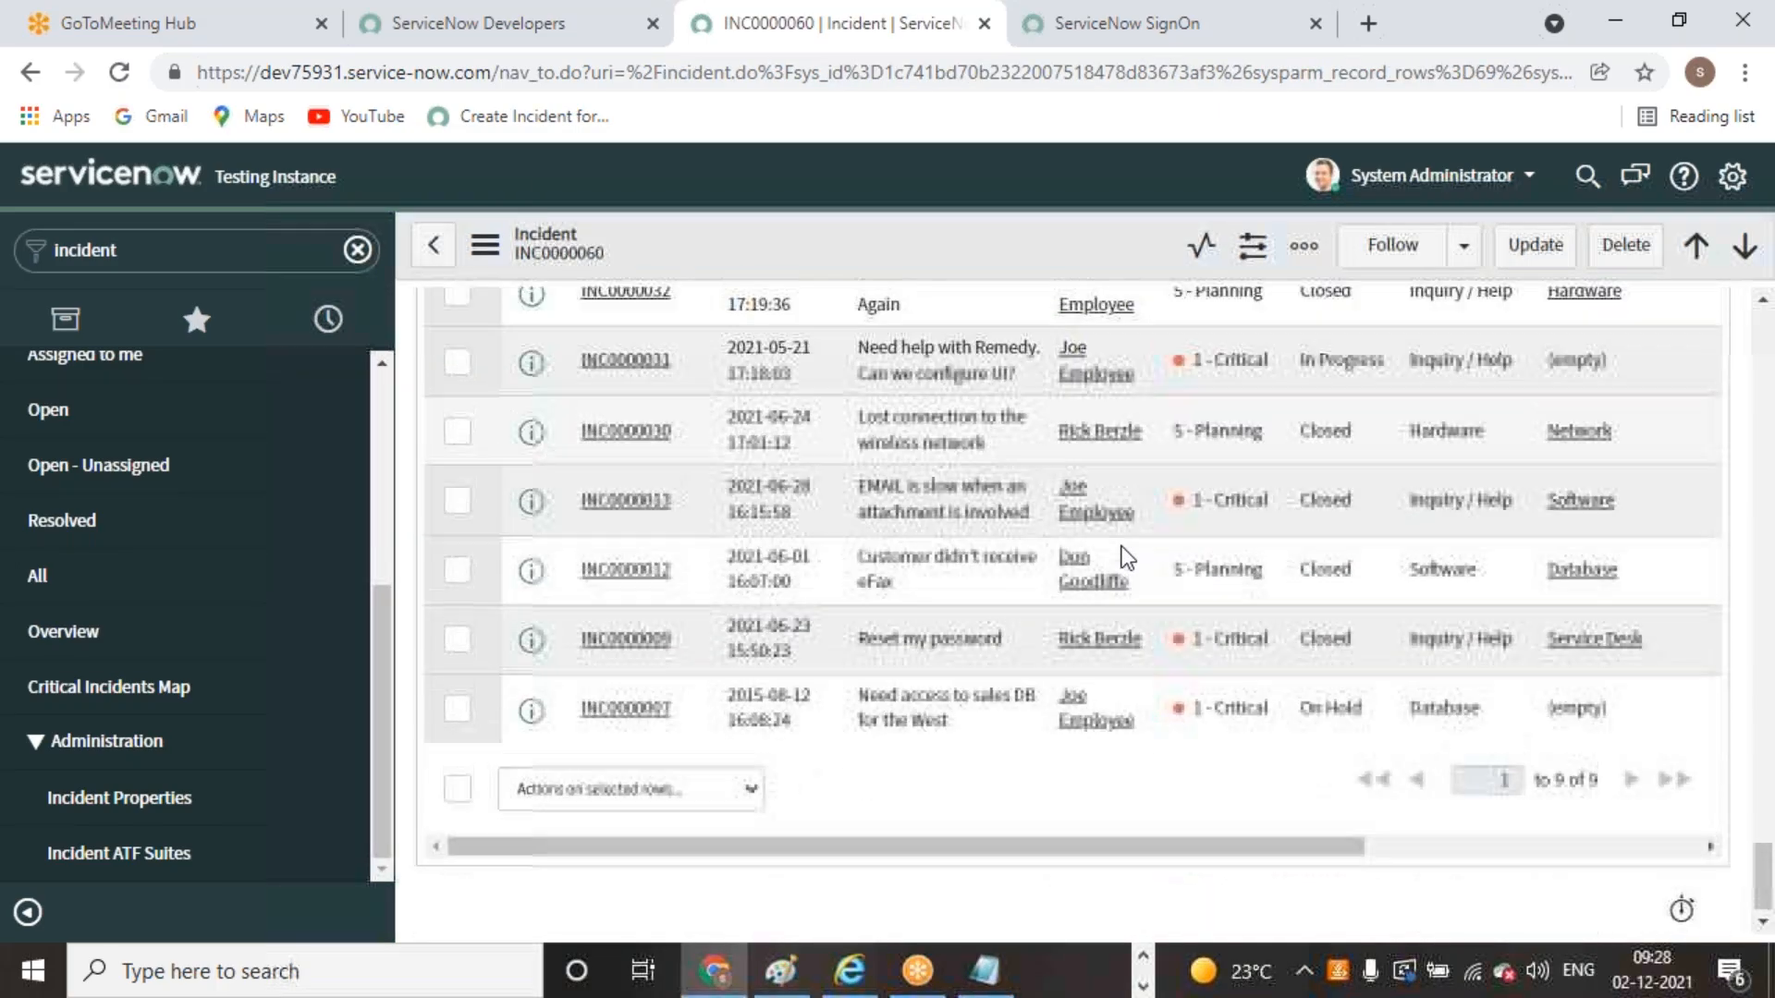
pyautogui.scroll(5, 1121, 555)
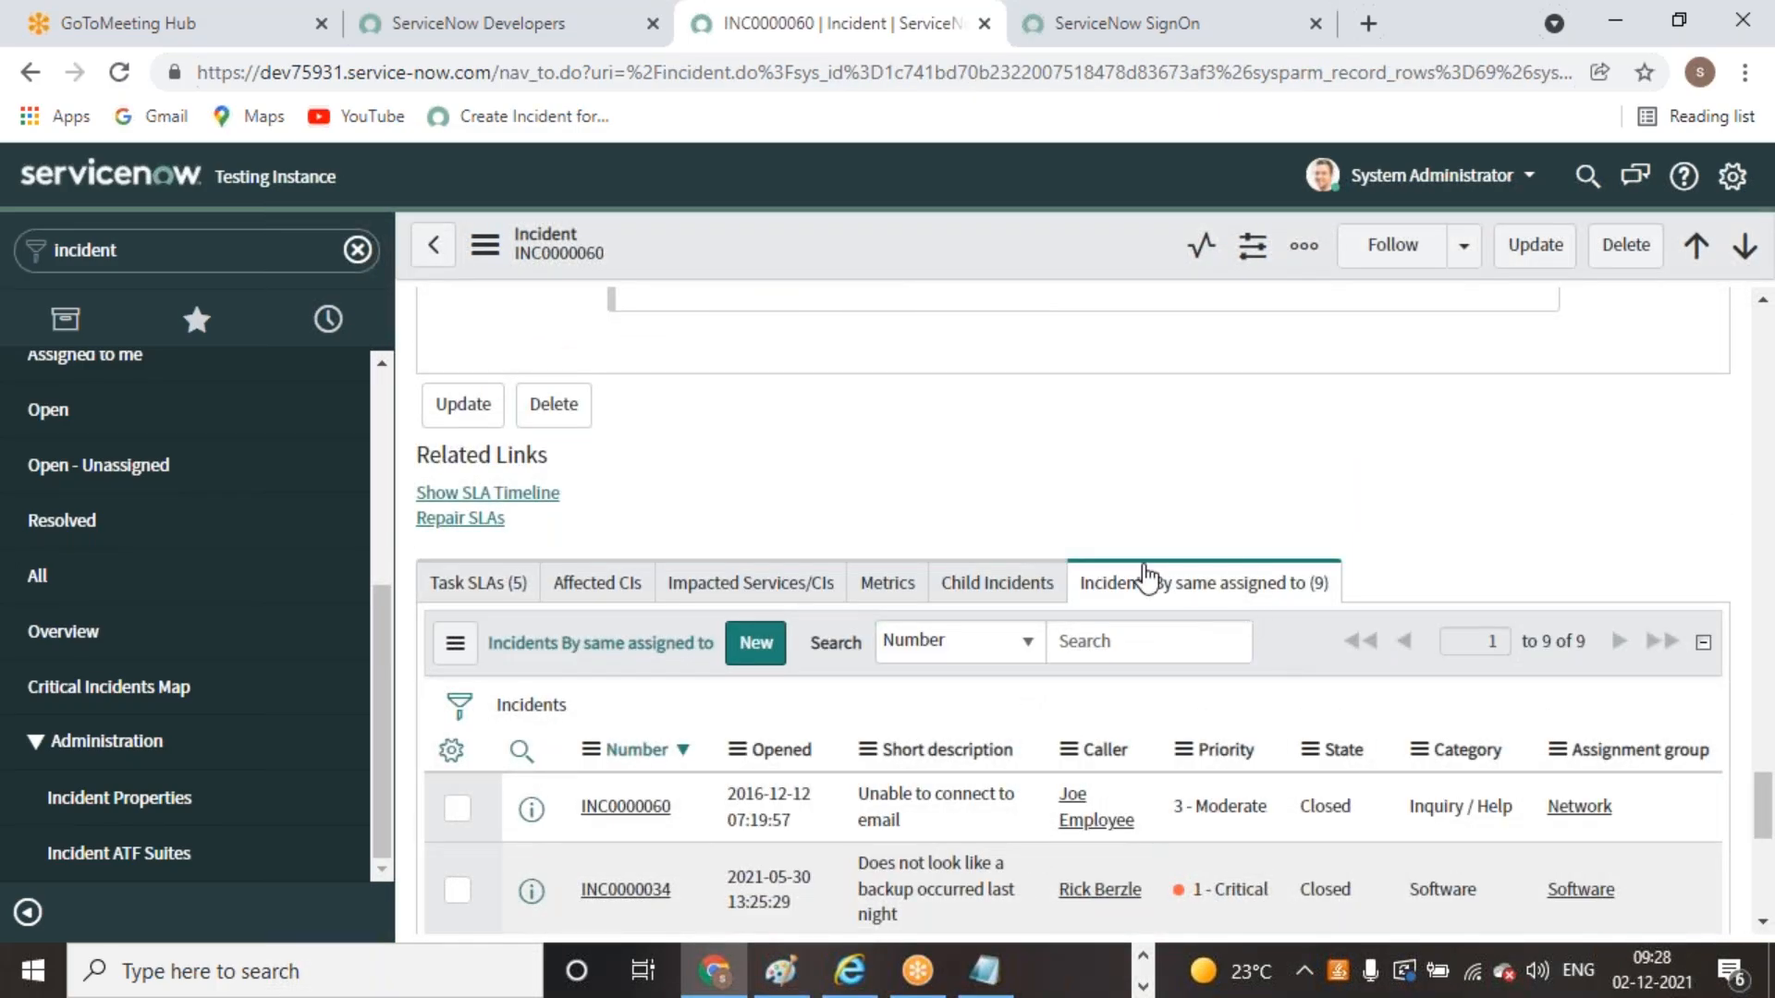
pyautogui.scroll(5, 1161, 681)
pyautogui.scroll(15, 1377, 809)
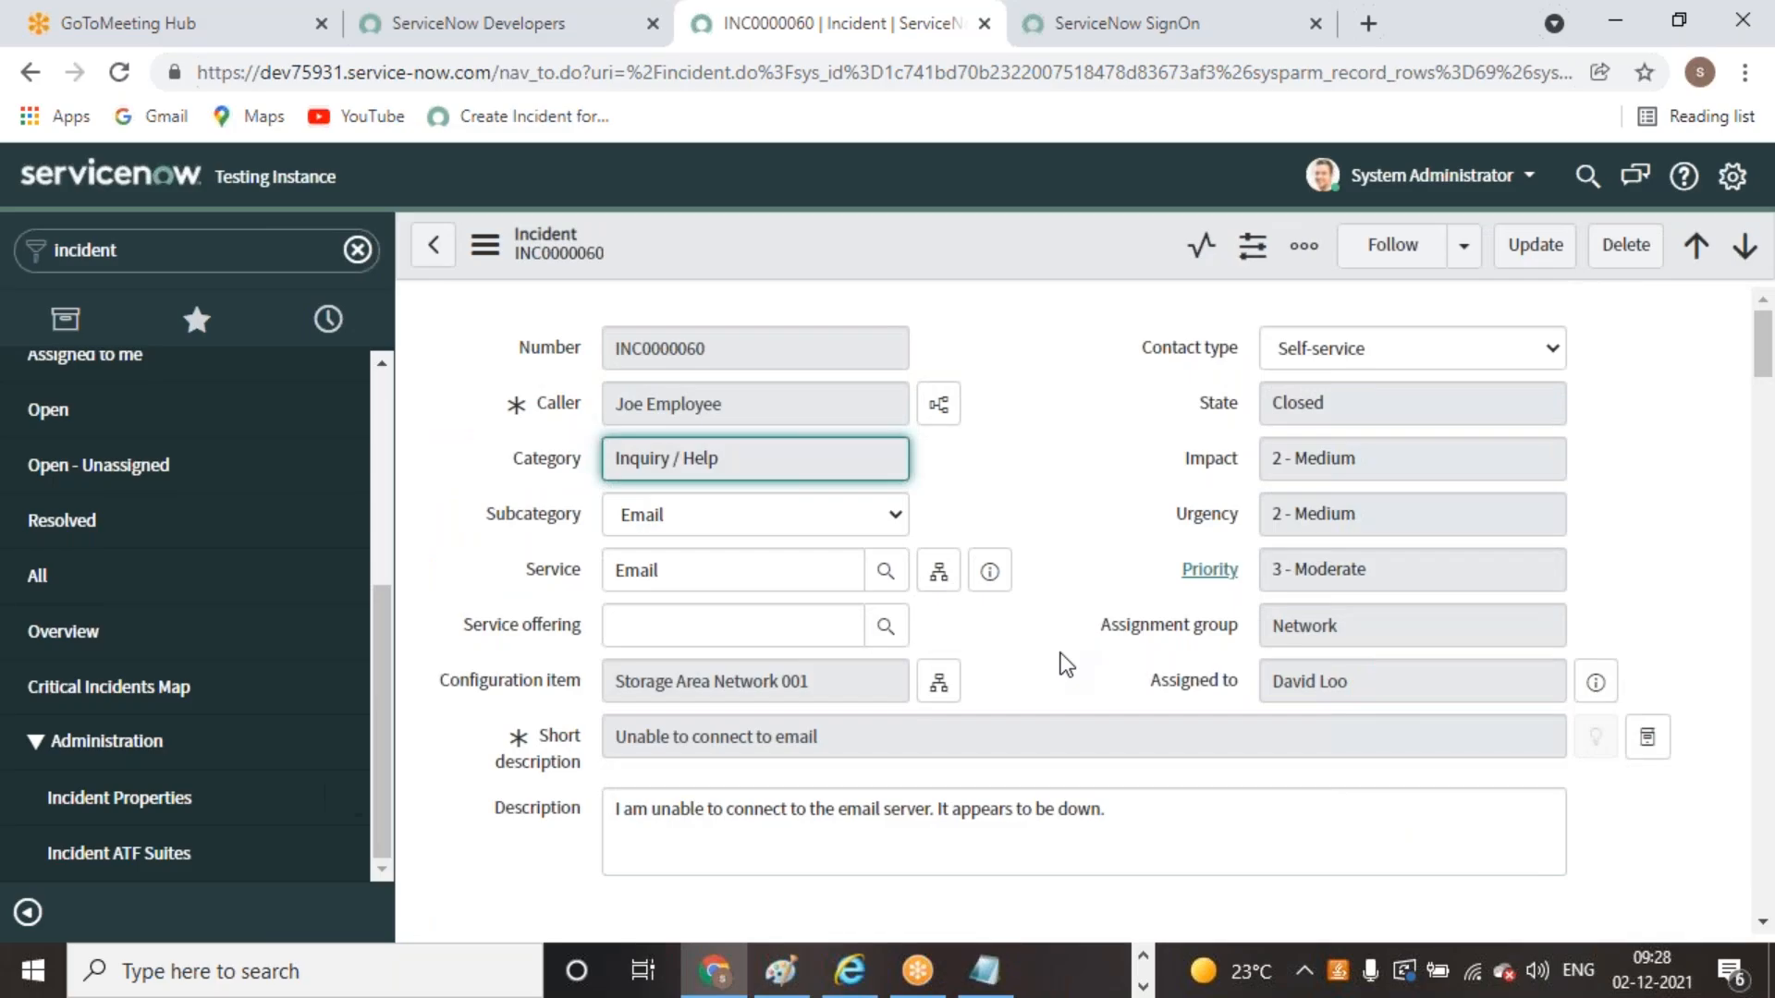
pyautogui.scroll(-10, 1021, 724)
pyautogui.scroll(-20, 1023, 725)
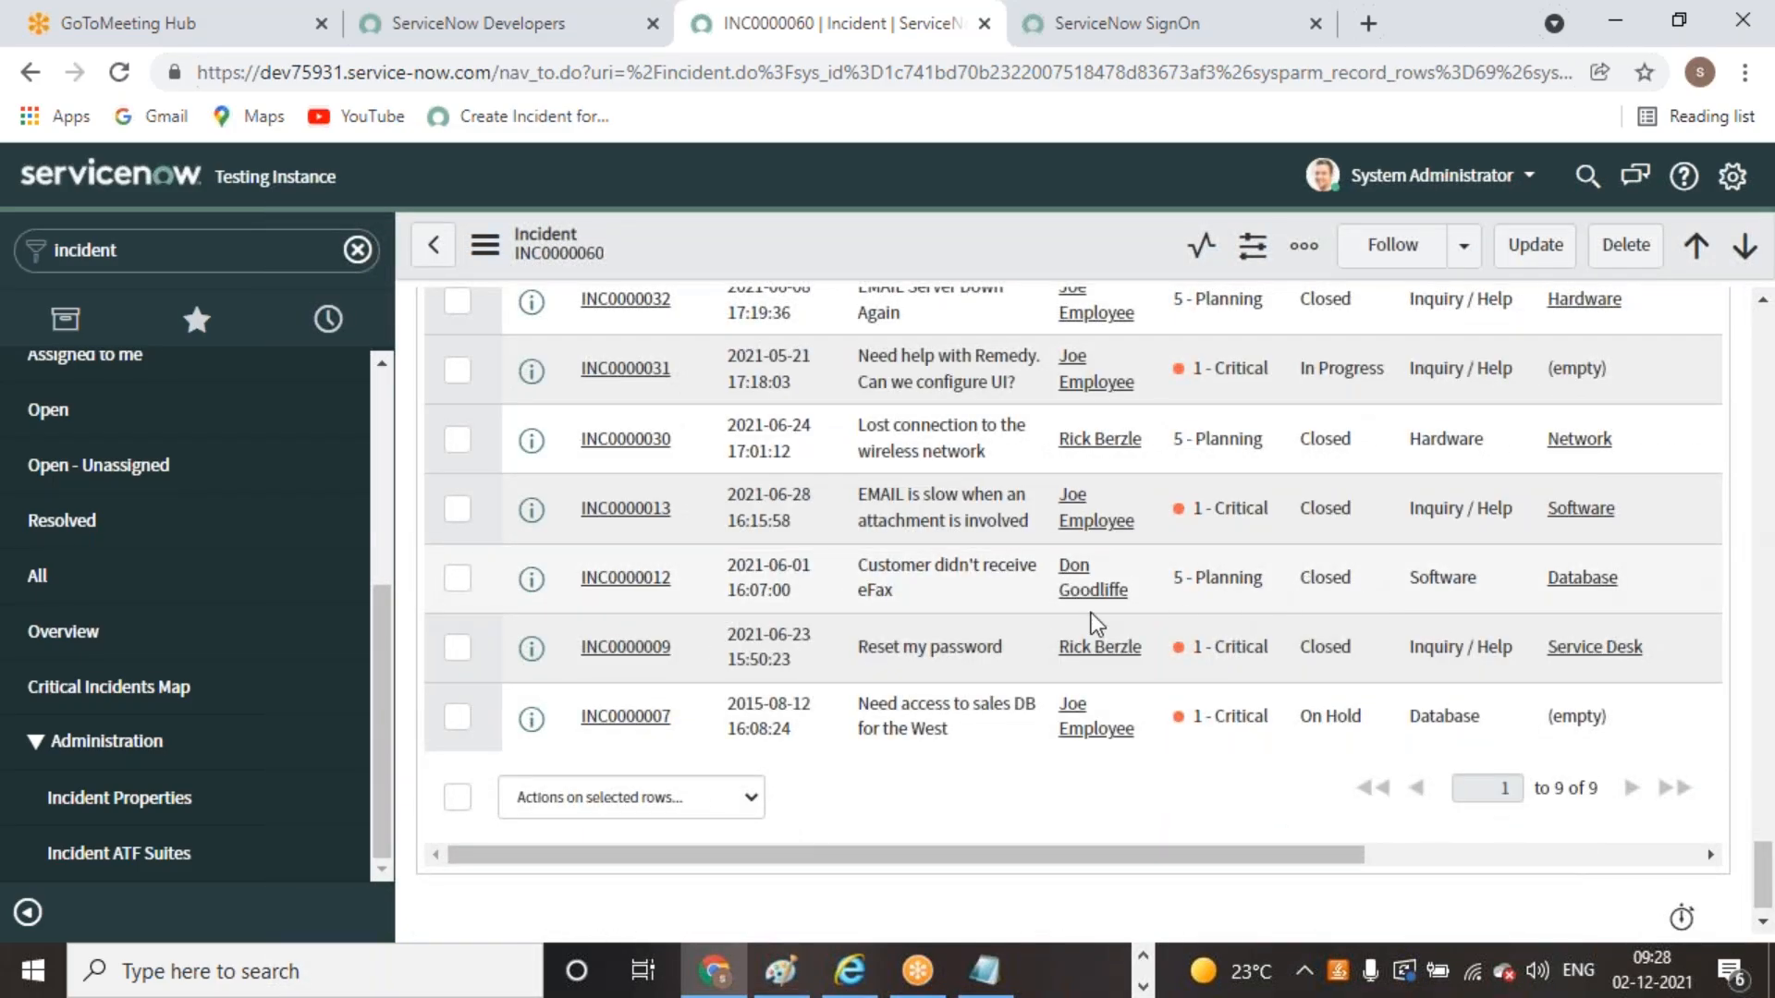
pyautogui.scroll(3, 1096, 624)
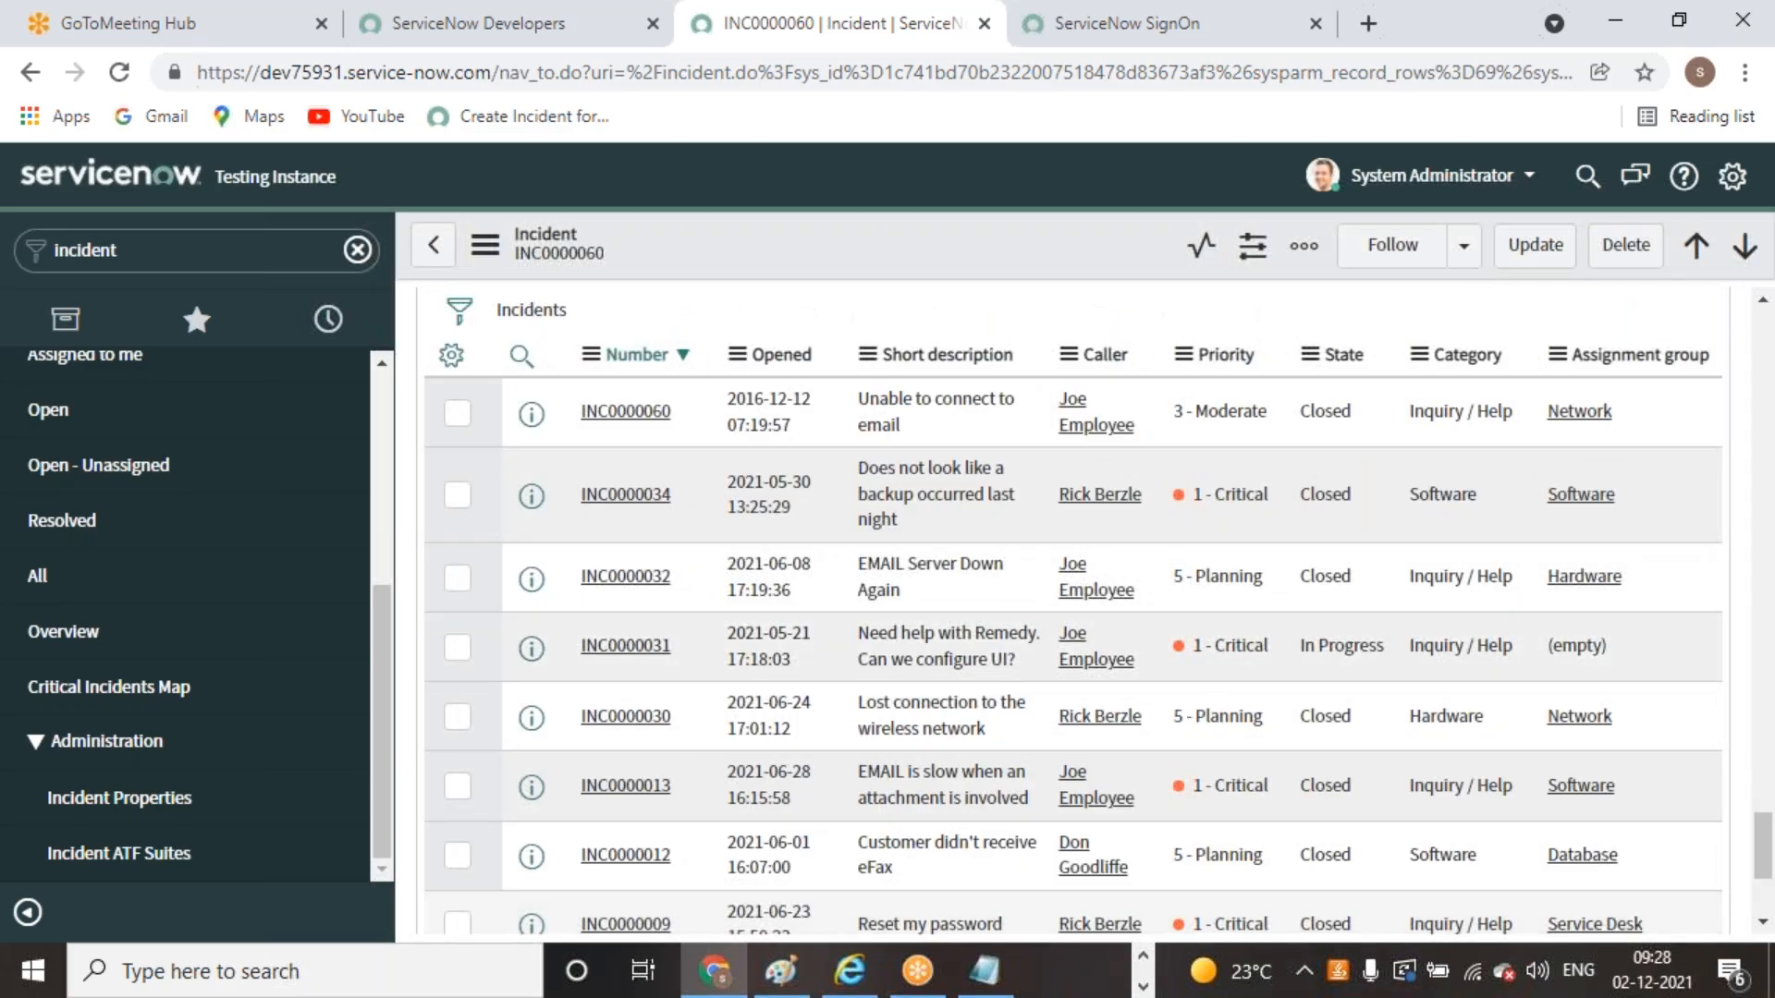
pyautogui.scroll(-5, 1101, 879)
pyautogui.moveTo(1104, 872); pyautogui.dragTo(1387, 864)
pyautogui.scroll(5, 1345, 711)
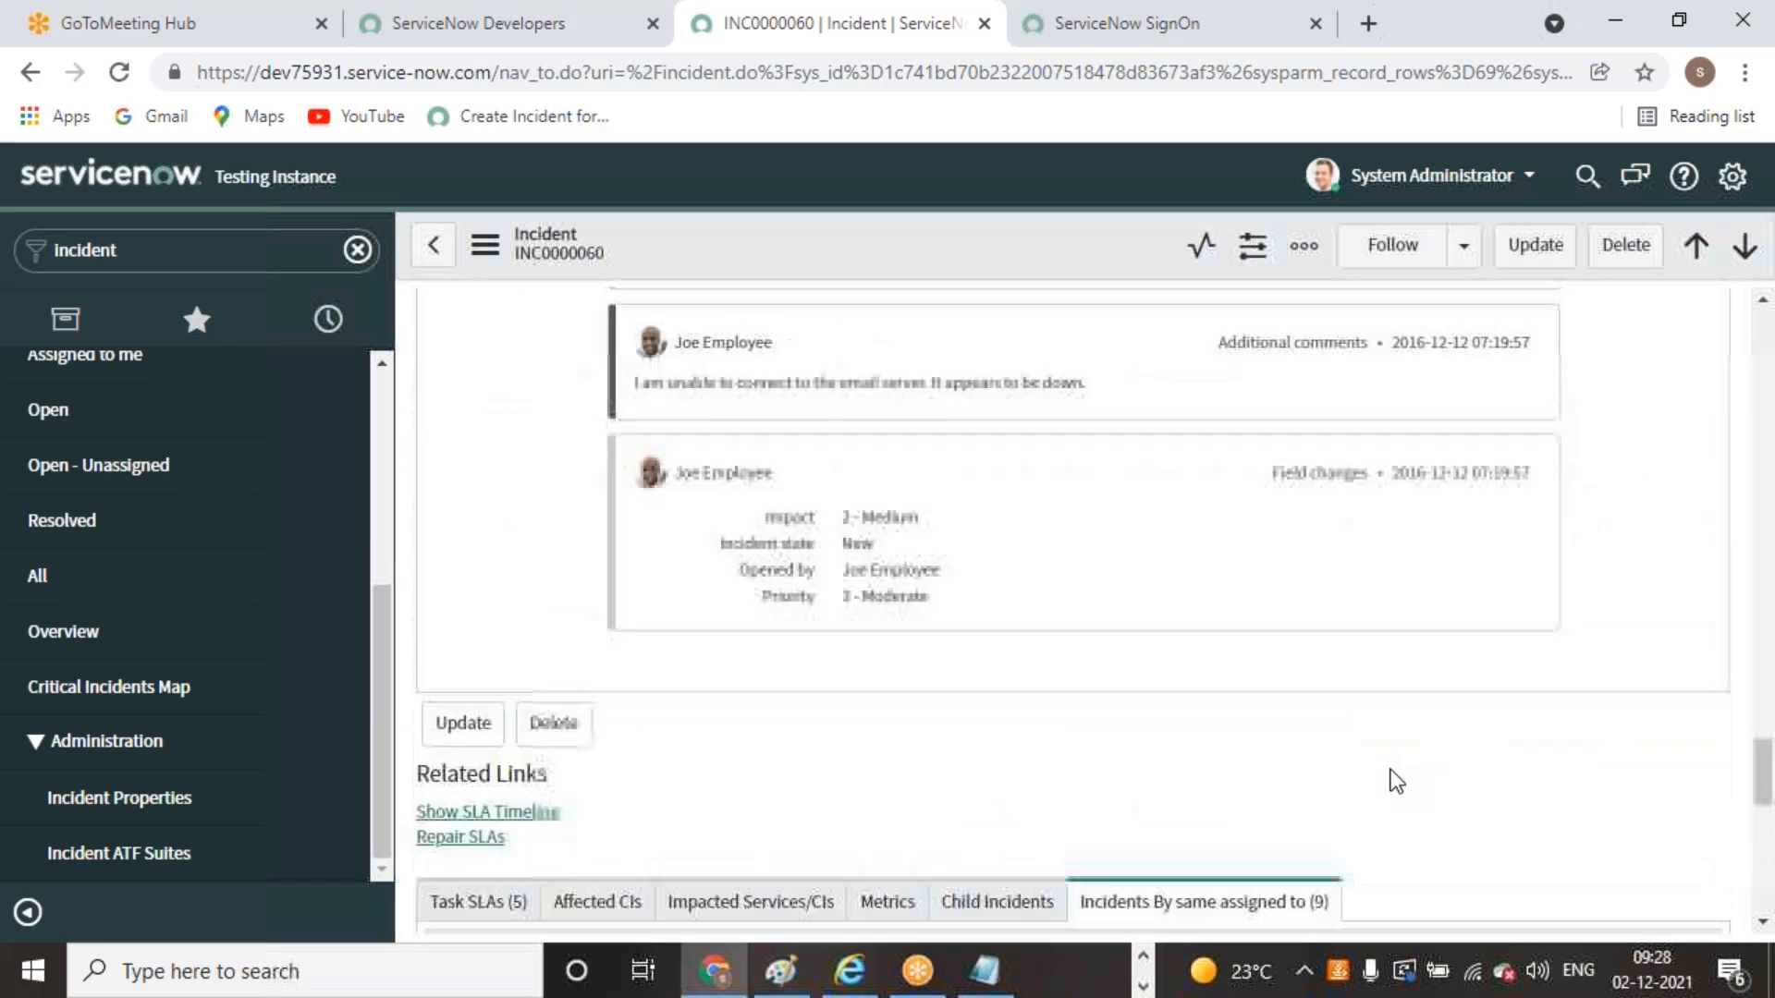
pyautogui.scroll(10, 1396, 780)
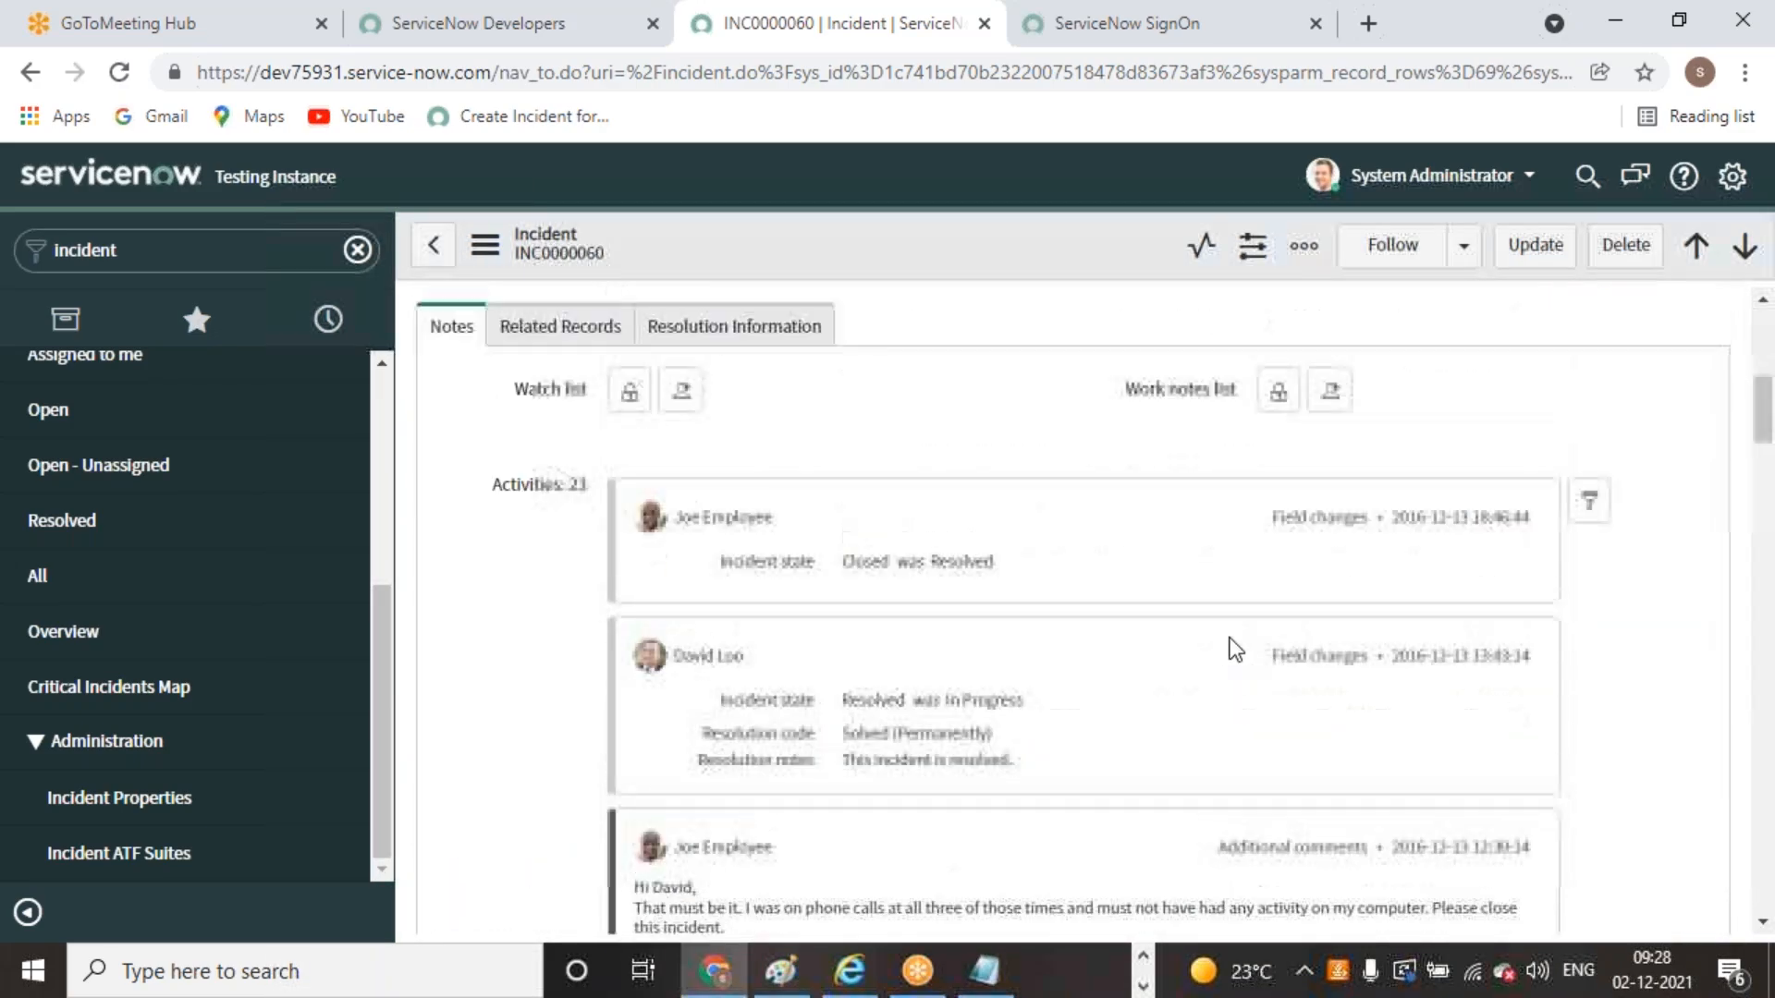
pyautogui.scroll(5, 1235, 650)
pyautogui.click(432, 245)
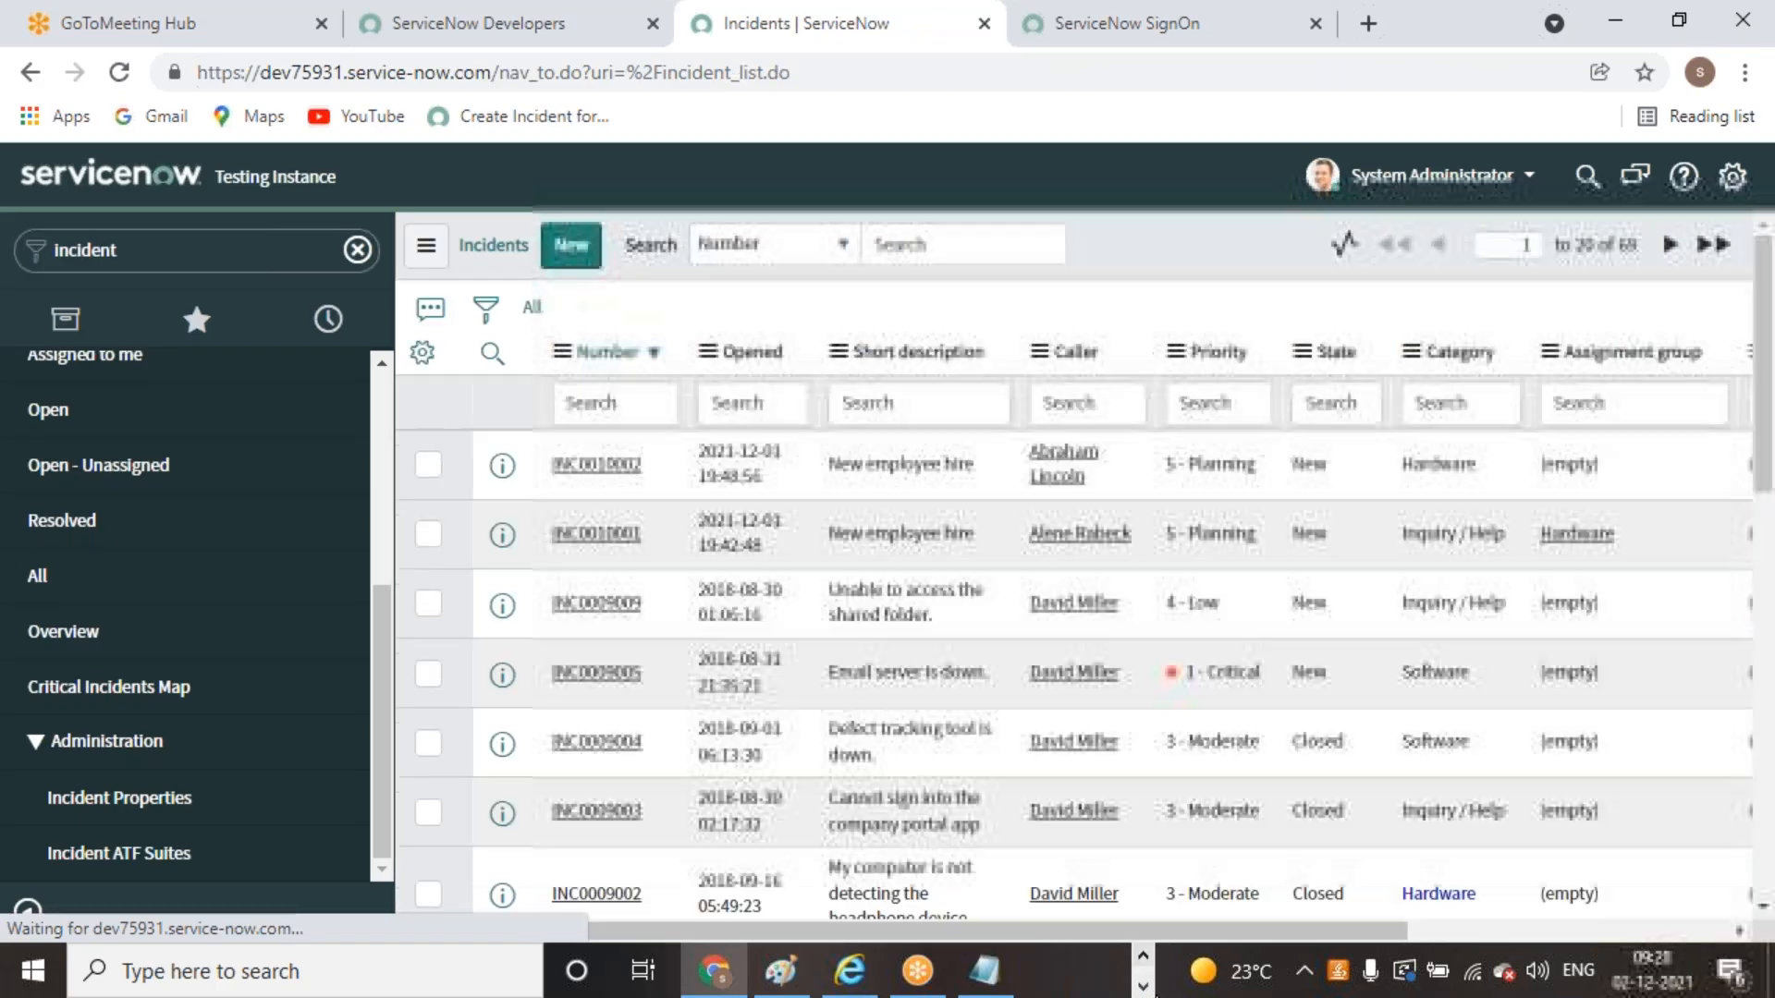
# Switch to the Service Now LIVE First Edition PDF in Edge and view the What is Related List? page
pyautogui.click(1144, 956)
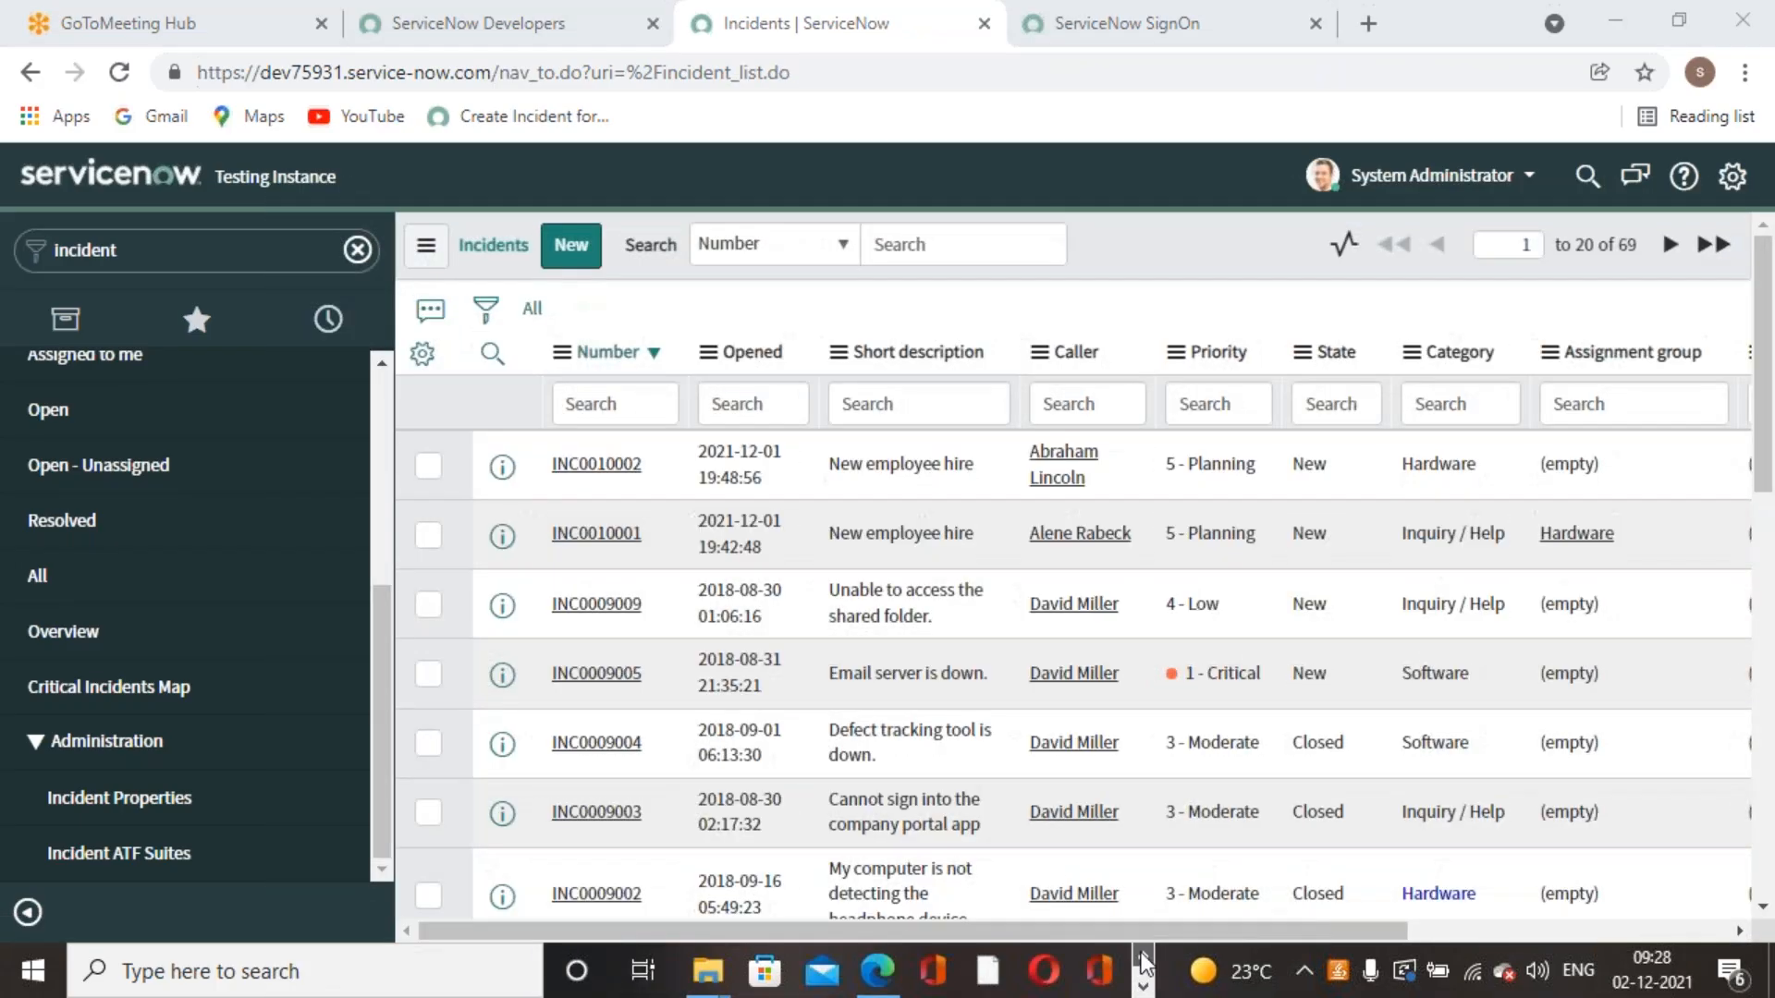
pyautogui.click(877, 971)
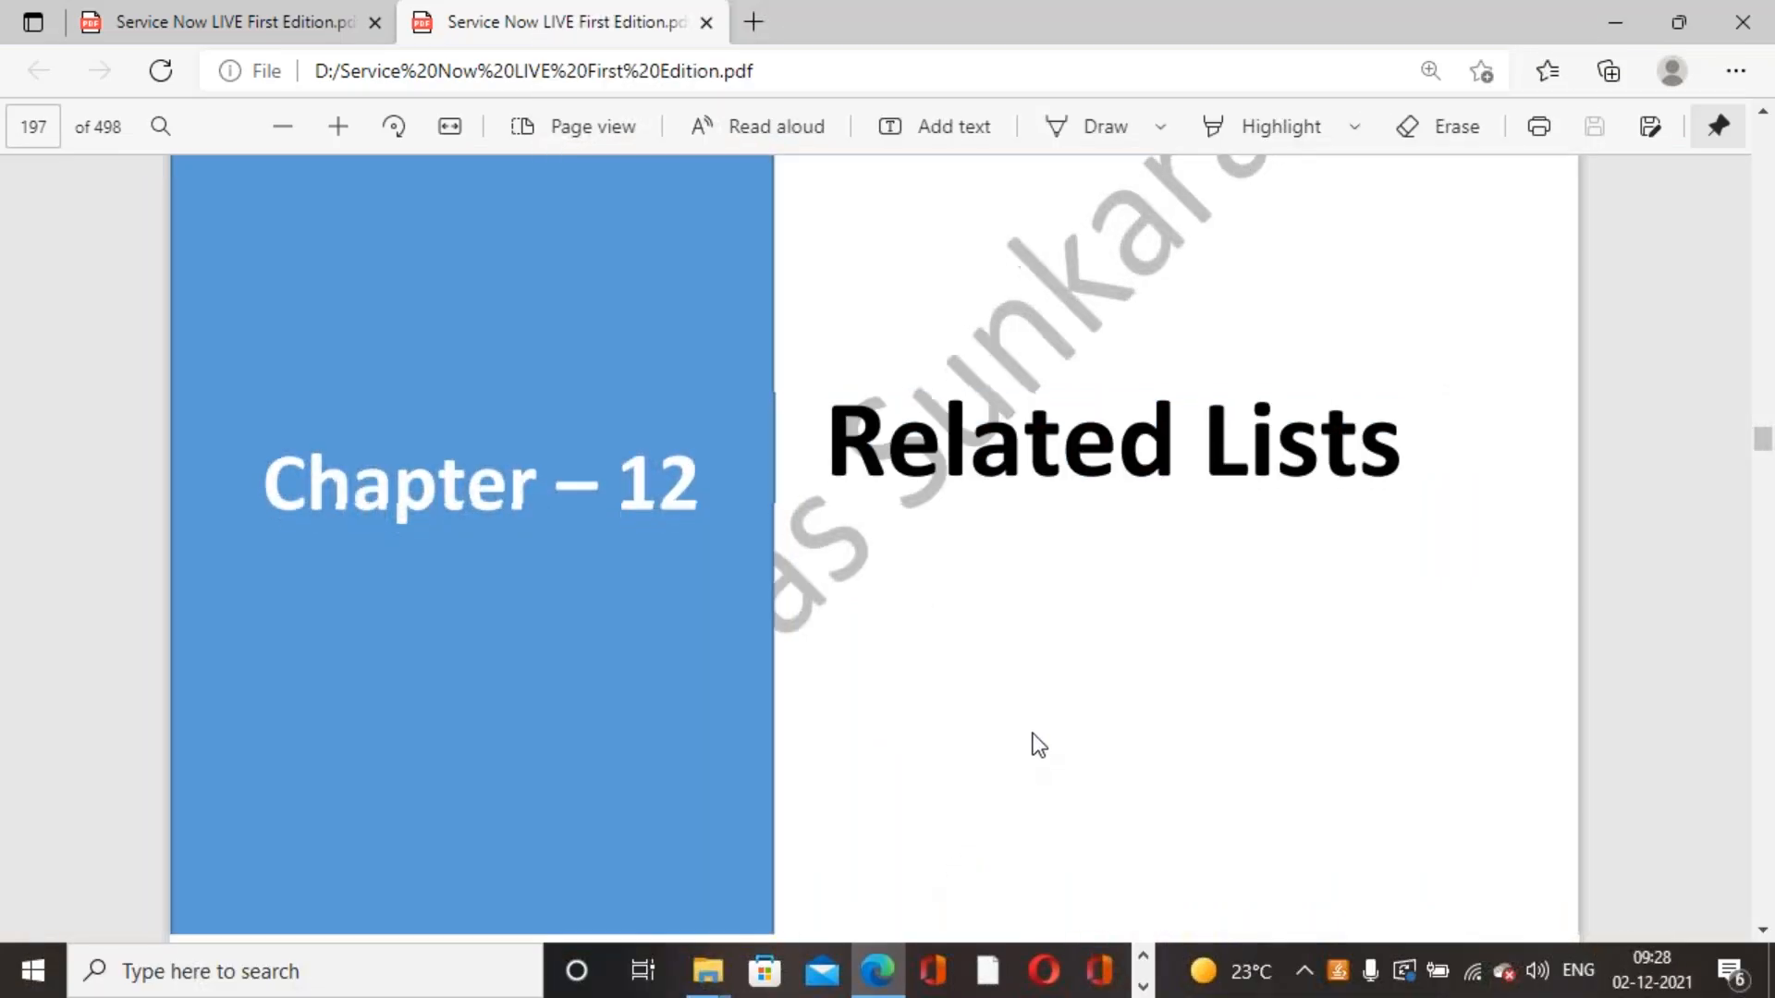
pyautogui.scroll(-10, 1033, 739)
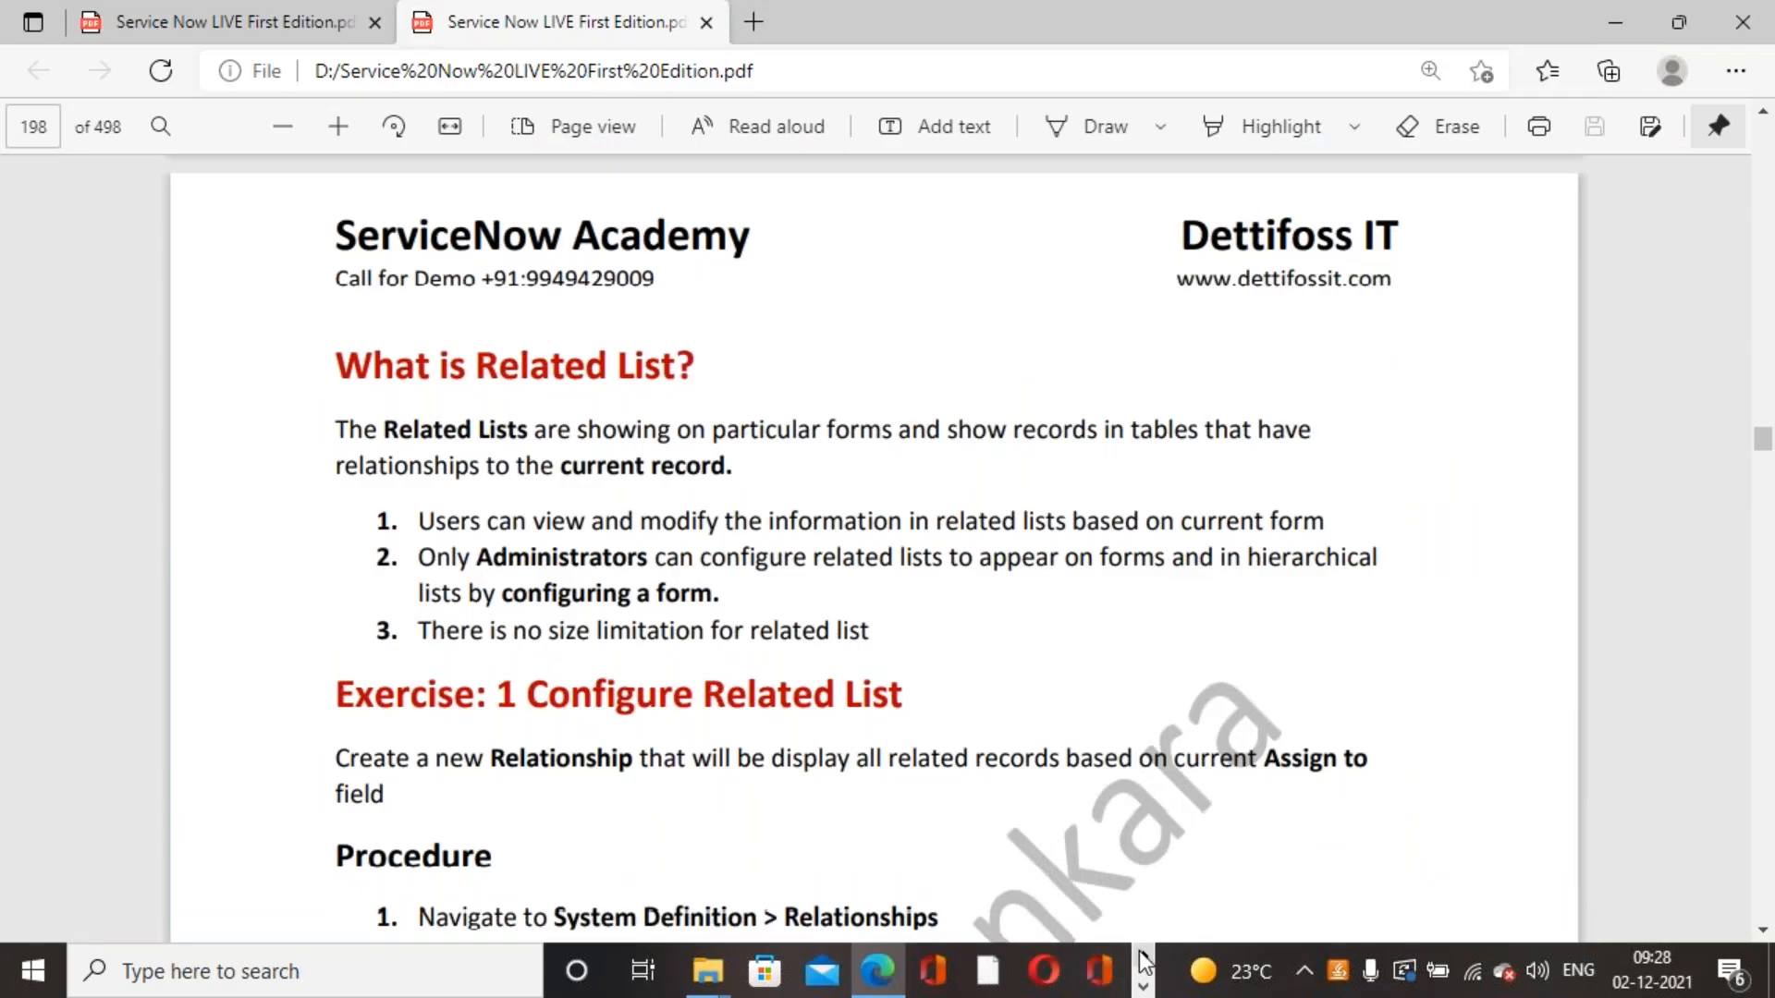
# Review the topics in the Pending Topics for 9AM file in Notepad and minimize it
pyautogui.click(1143, 955)
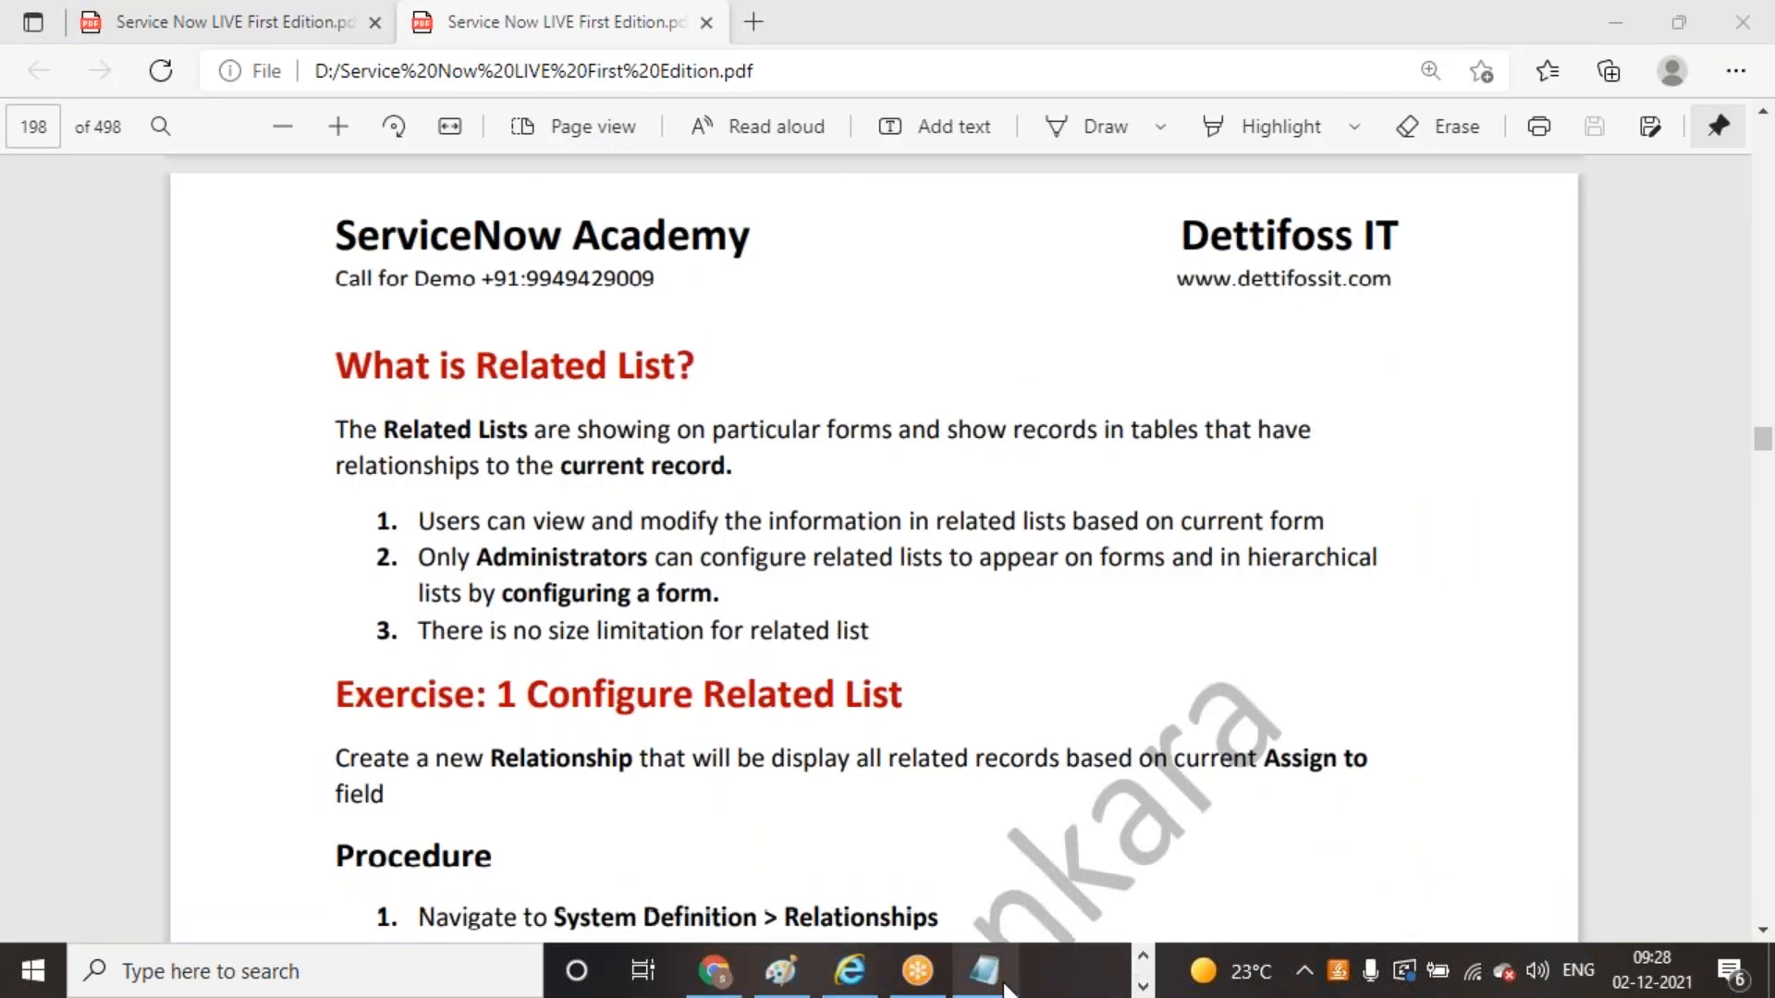
pyautogui.click(1003, 985)
pyautogui.click(638, 531)
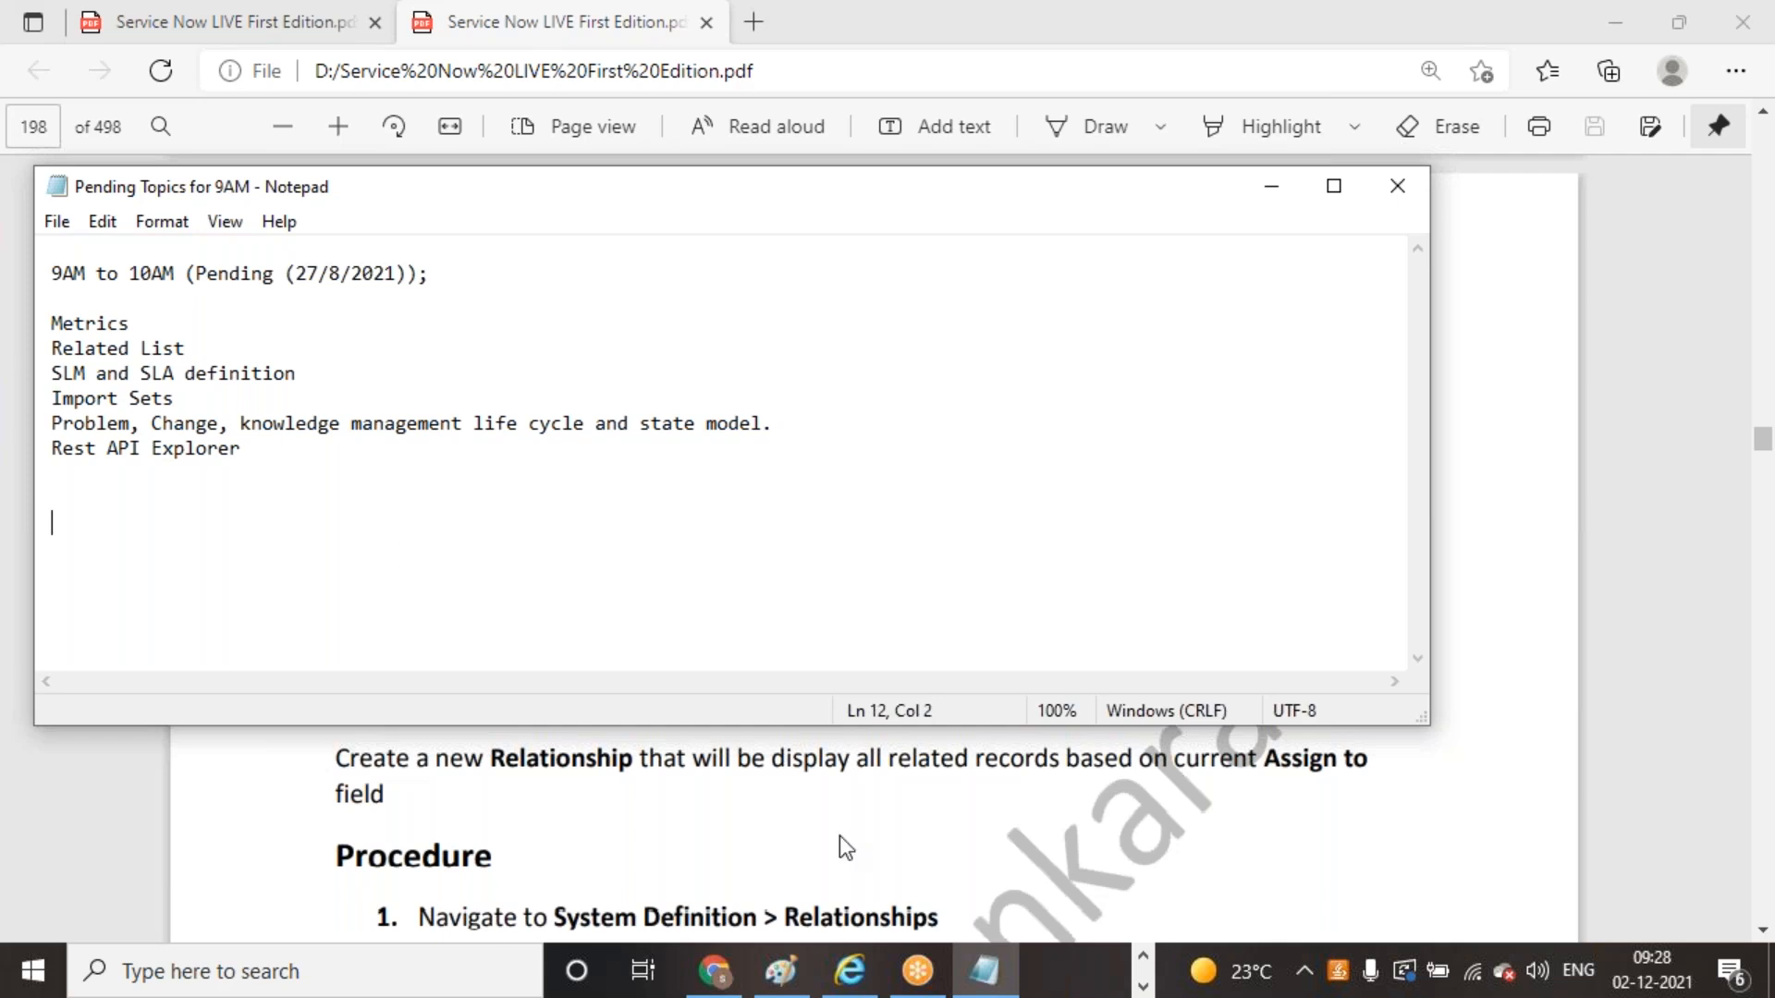
pyautogui.click(1270, 187)
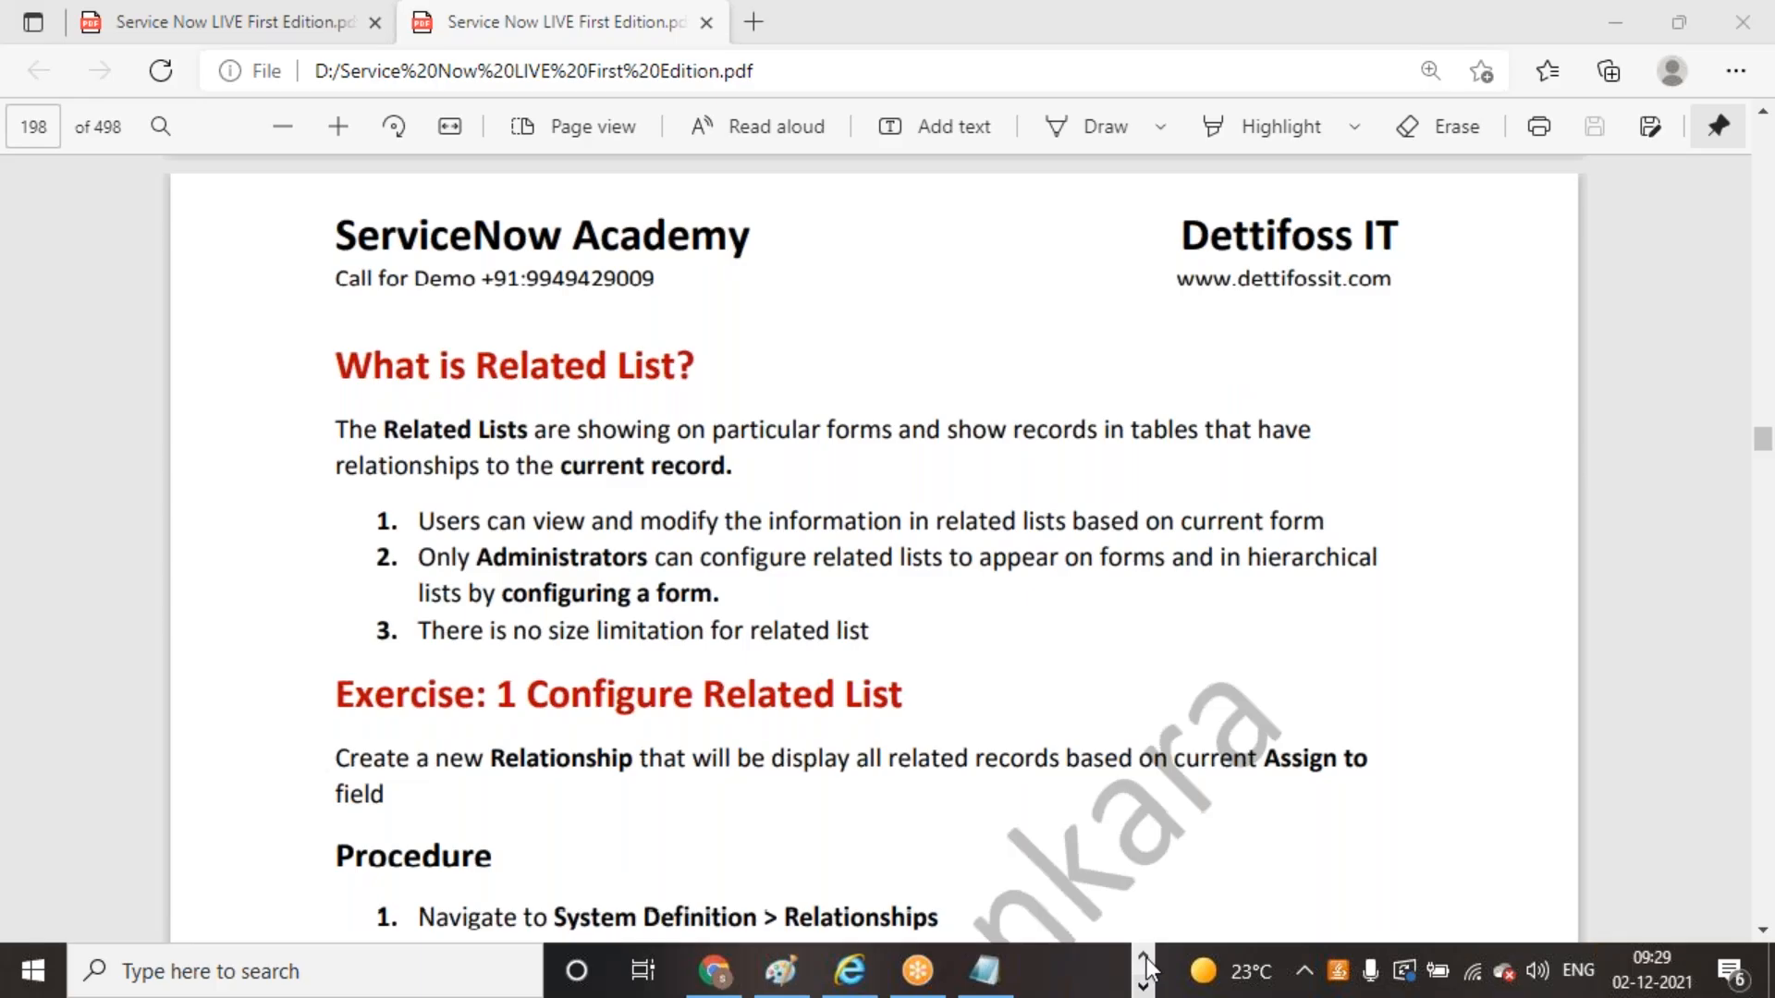
pyautogui.click(877, 971)
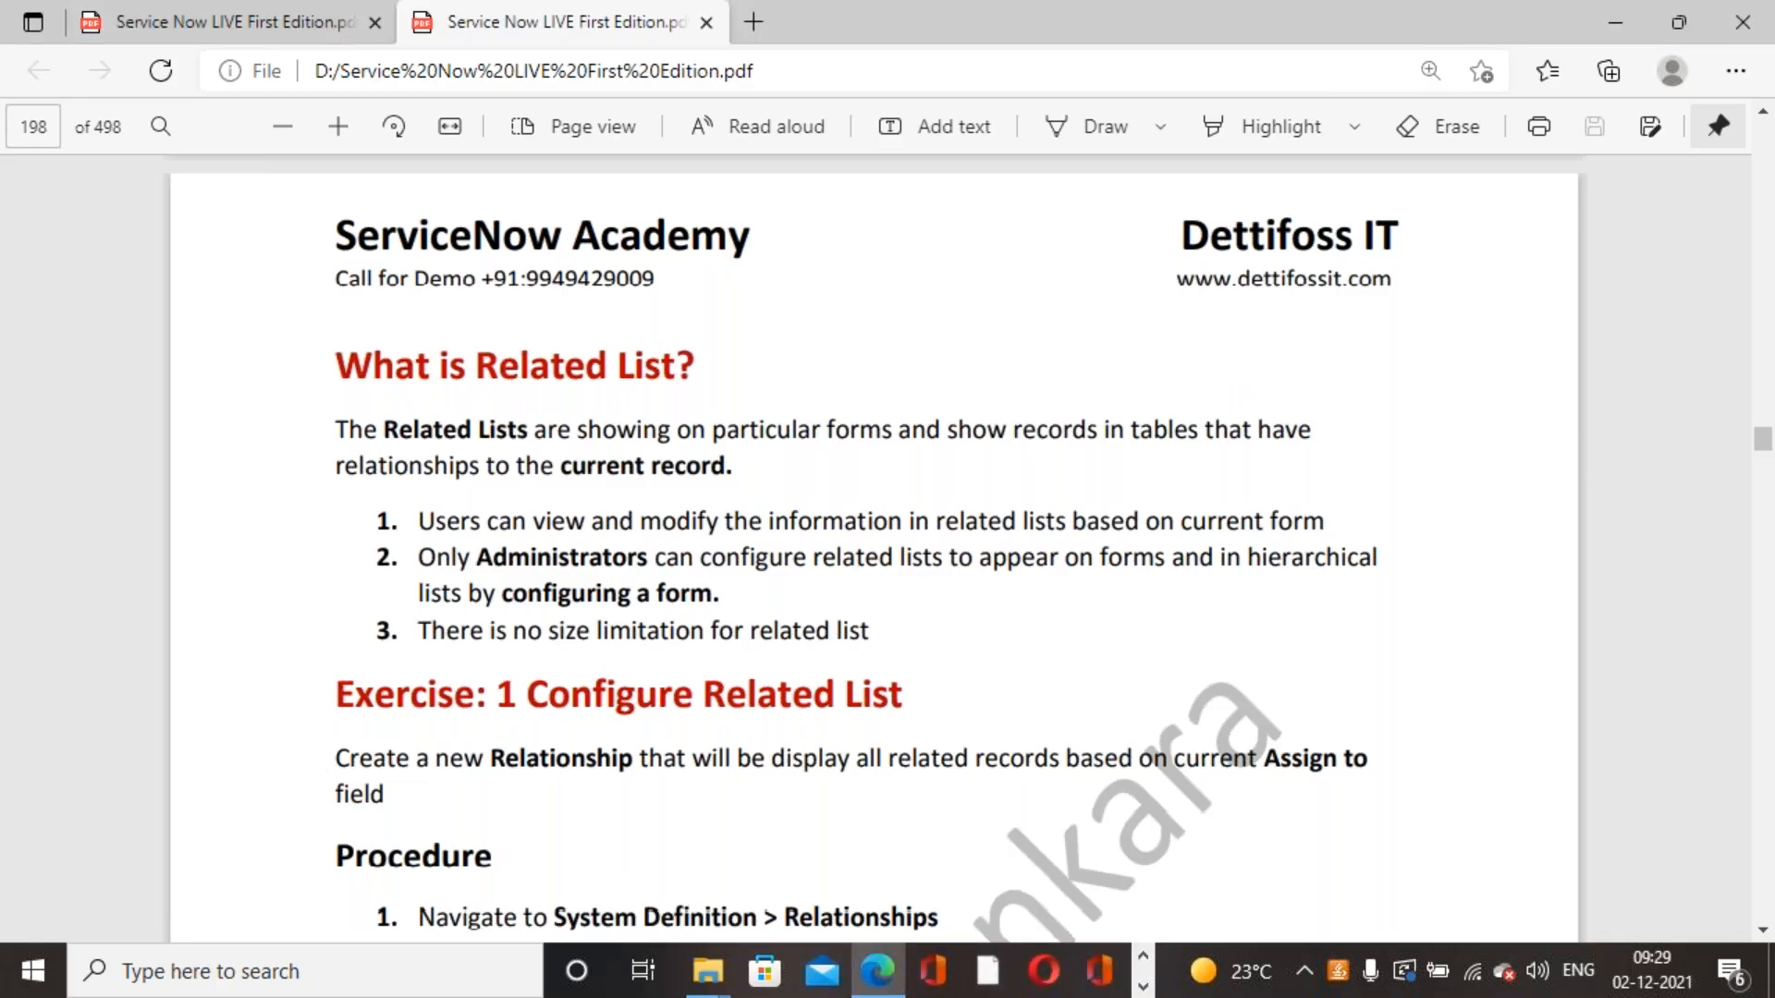
pyautogui.click(1174, 21)
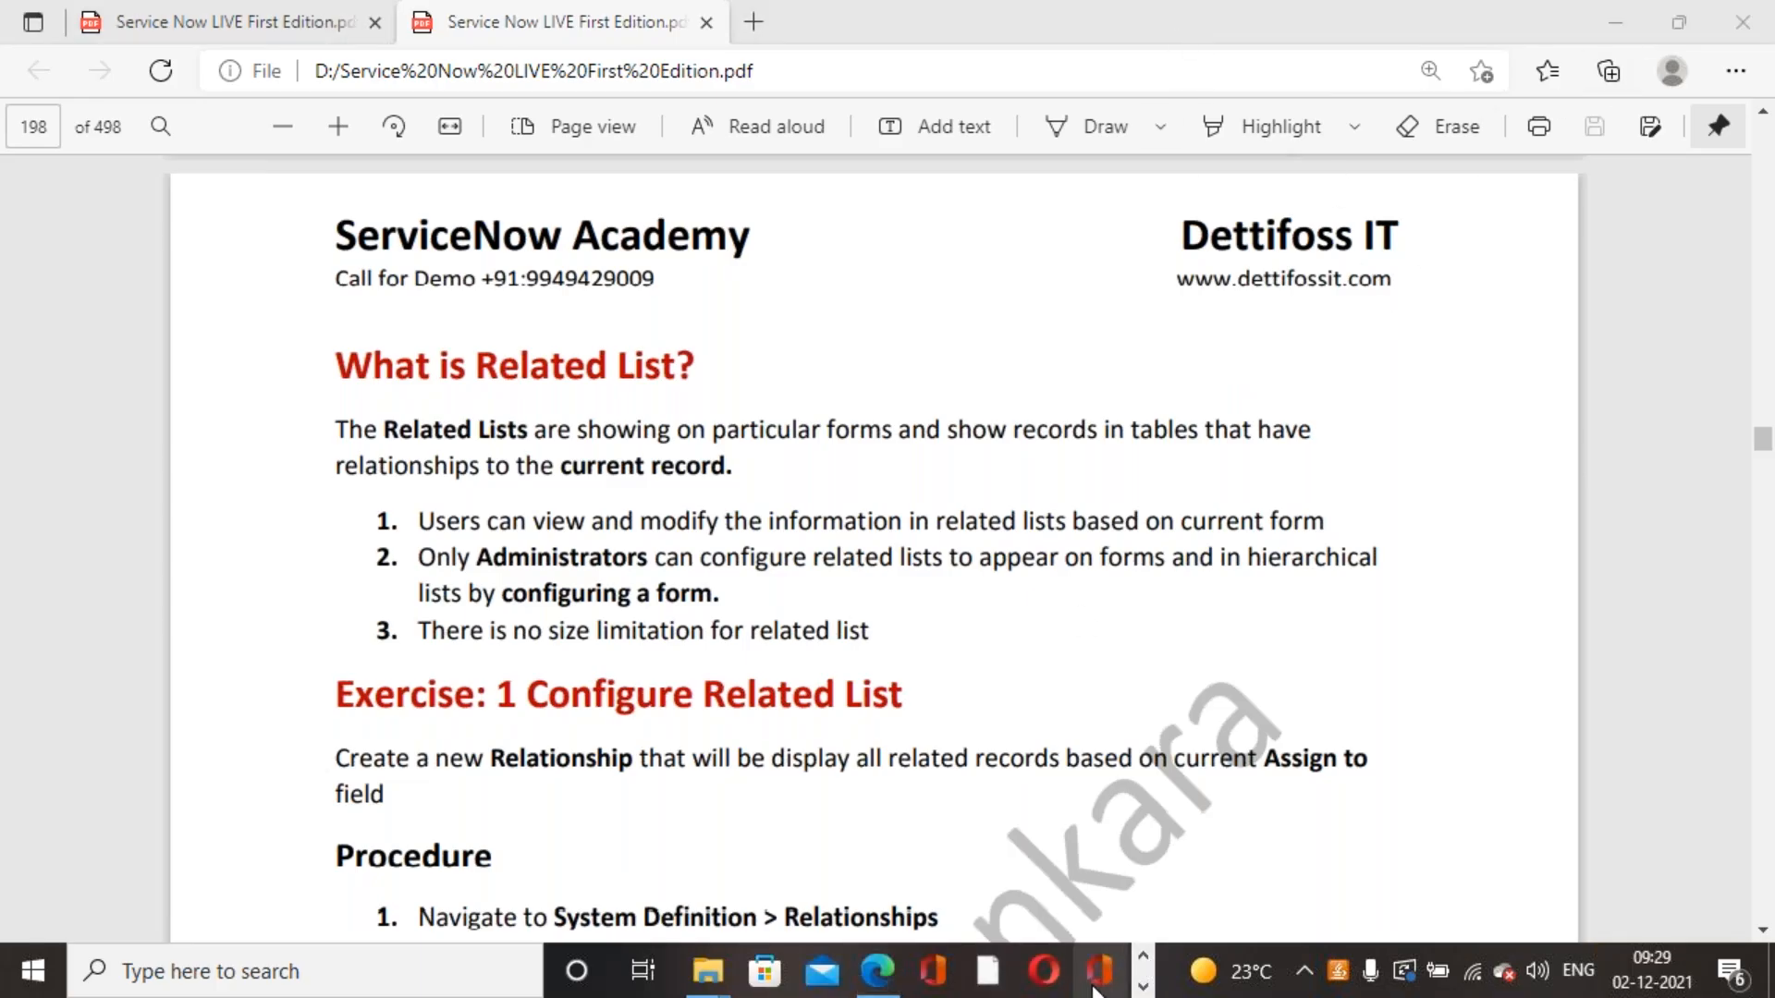
pyautogui.click(878, 971)
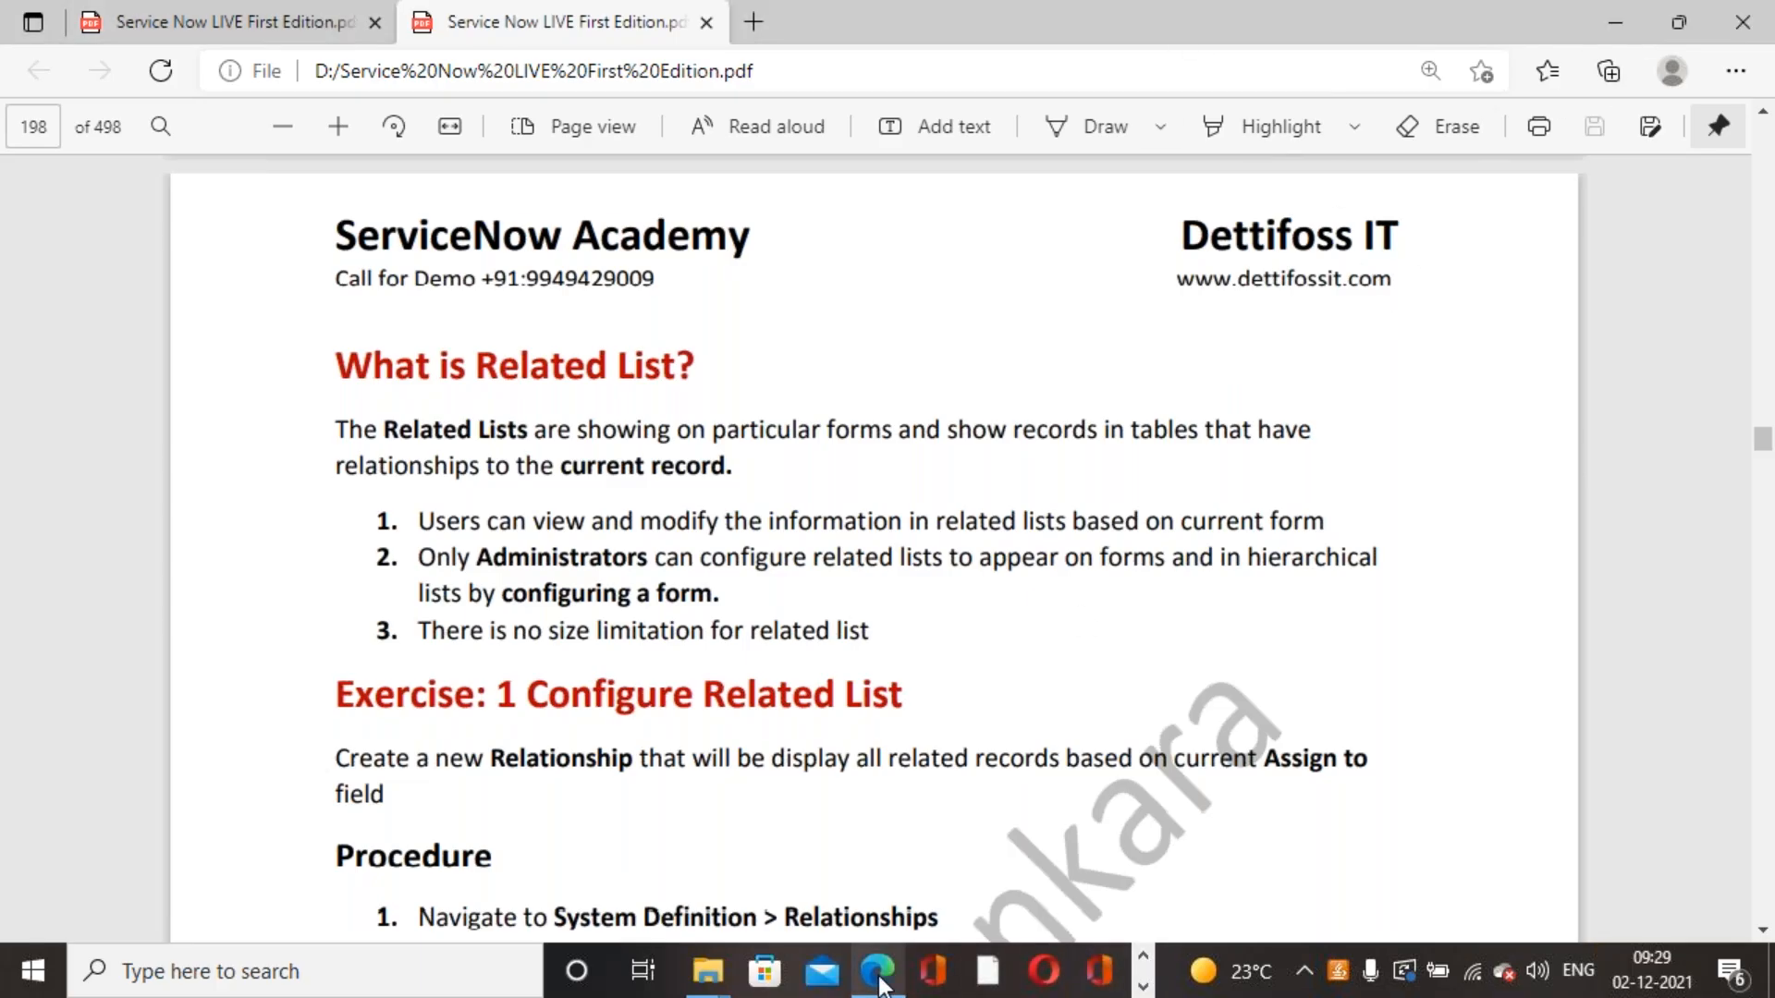
pyautogui.click(1144, 983)
pyautogui.click(1143, 956)
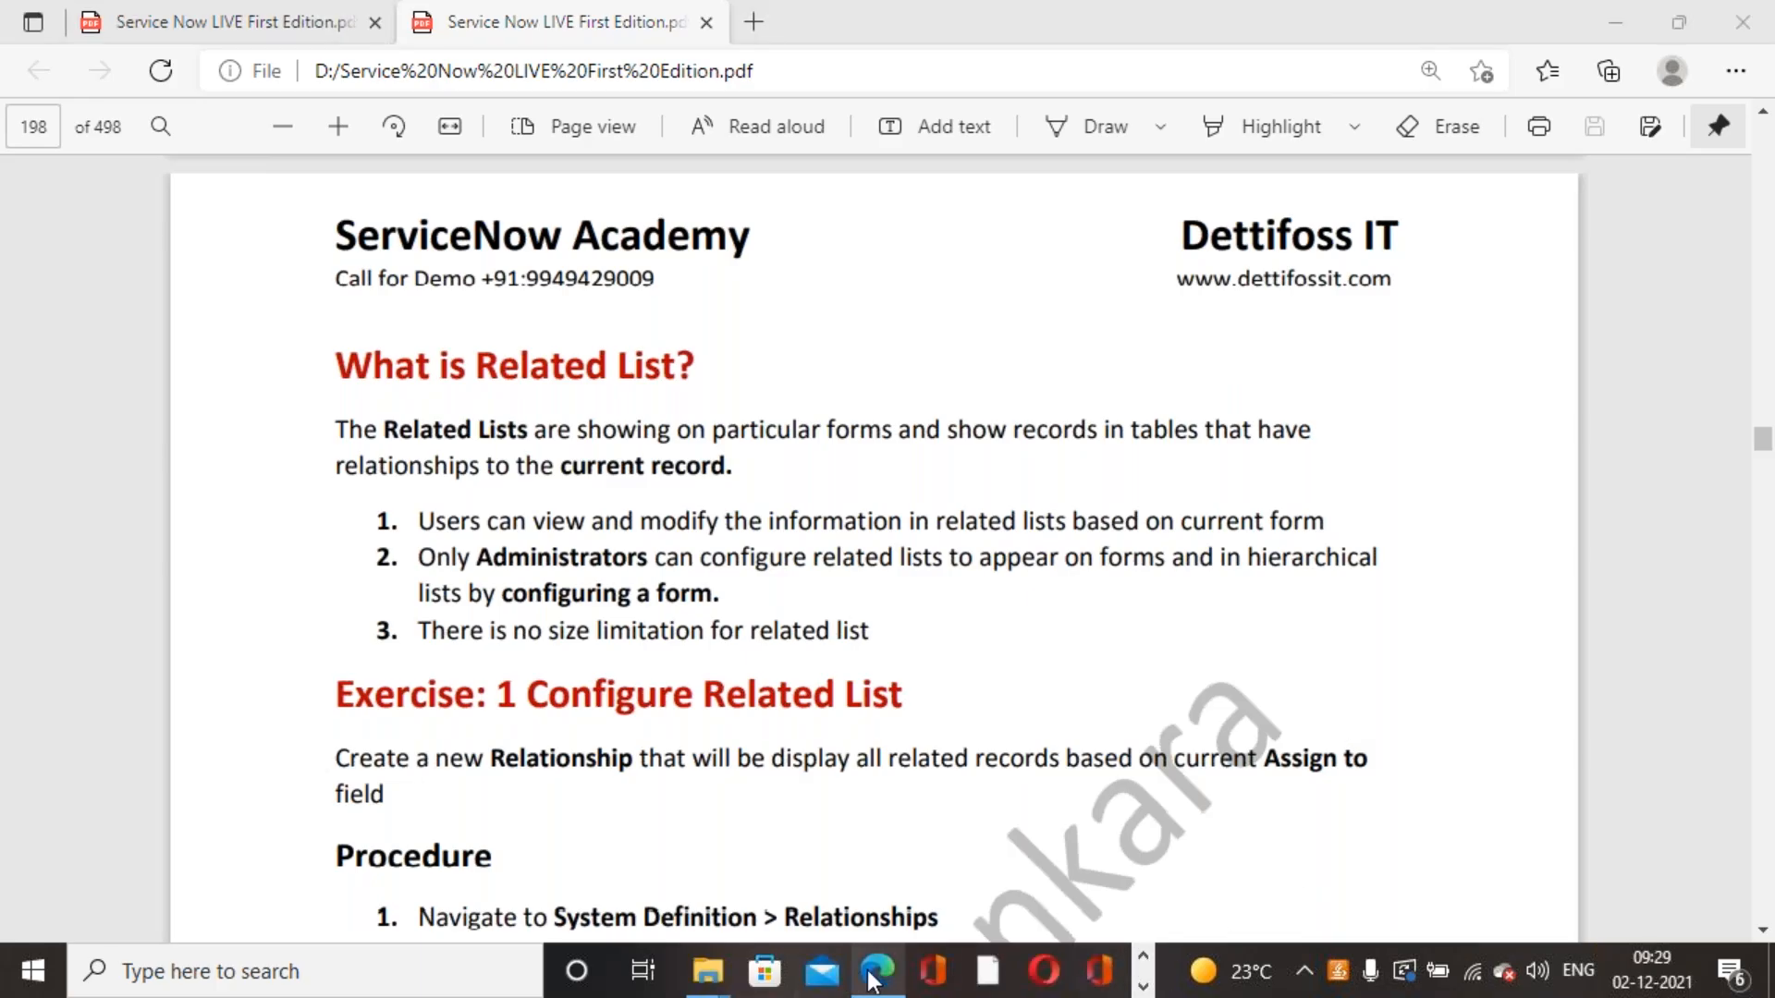
pyautogui.click(874, 980)
pyautogui.click(1145, 986)
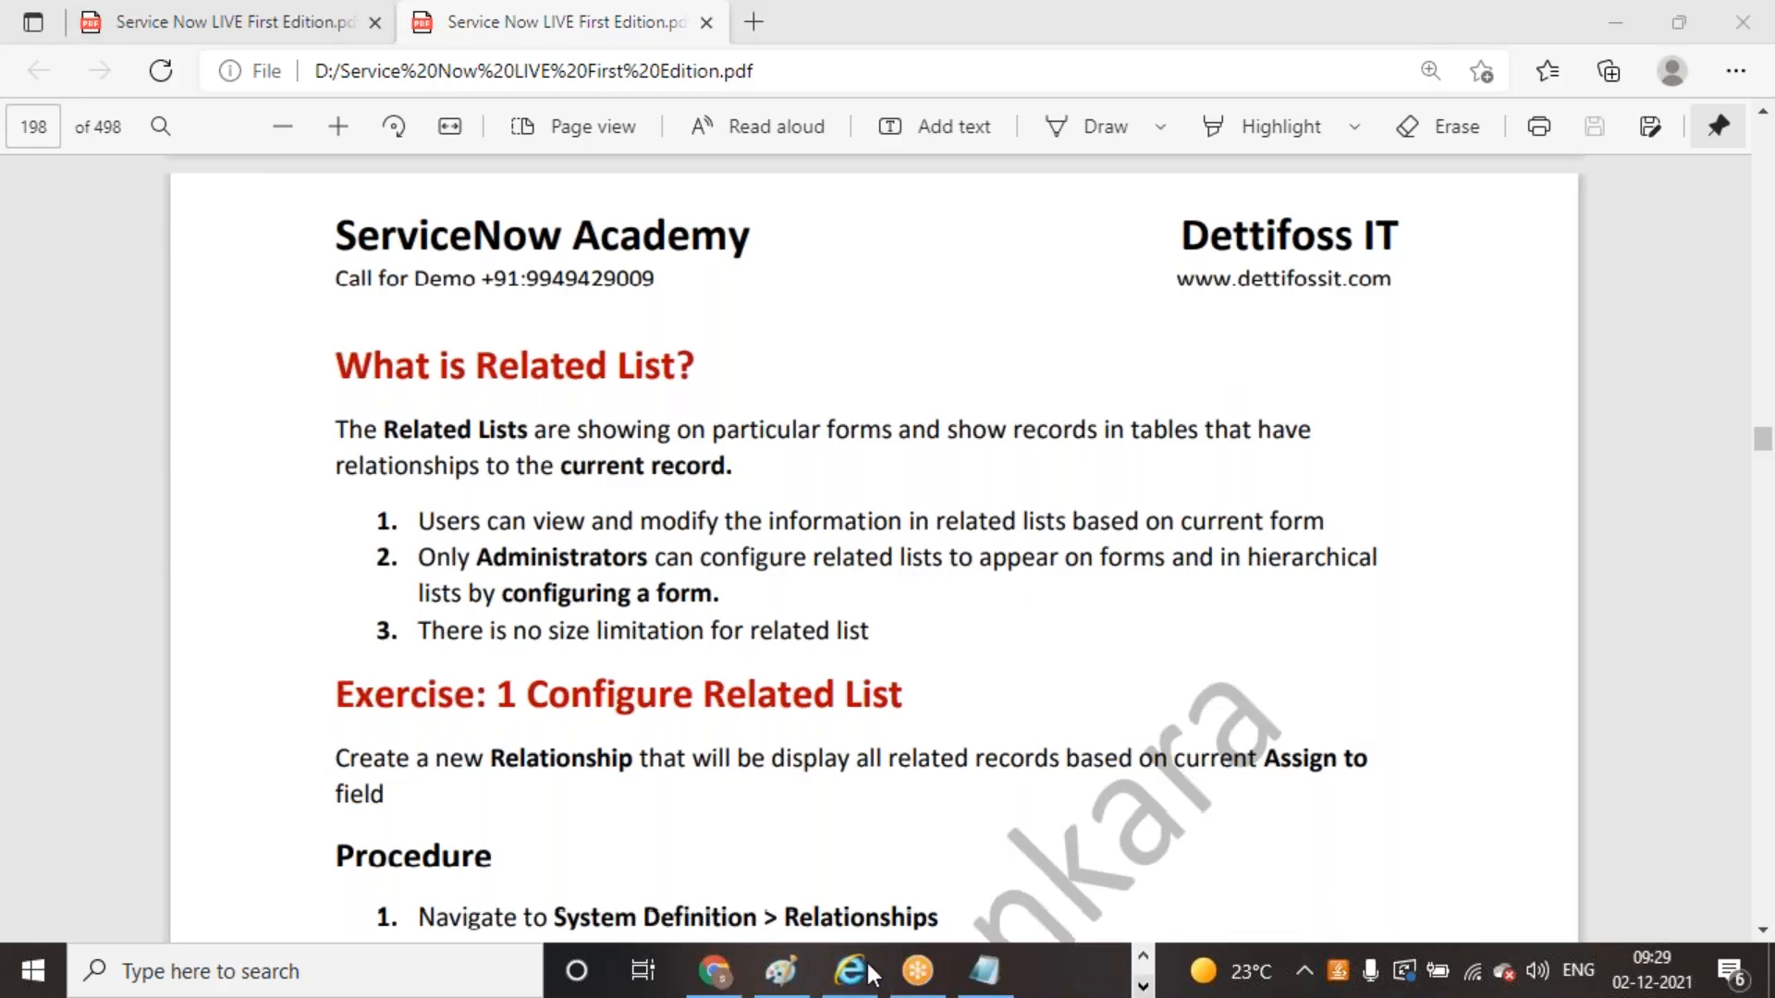
# Switch to ServiceNow in Chrome, filter the navigator for relationship, and open the System Definition Relationships list
pyautogui.click(740, 980)
pyautogui.click(280, 262)
pyautogui.write('re')
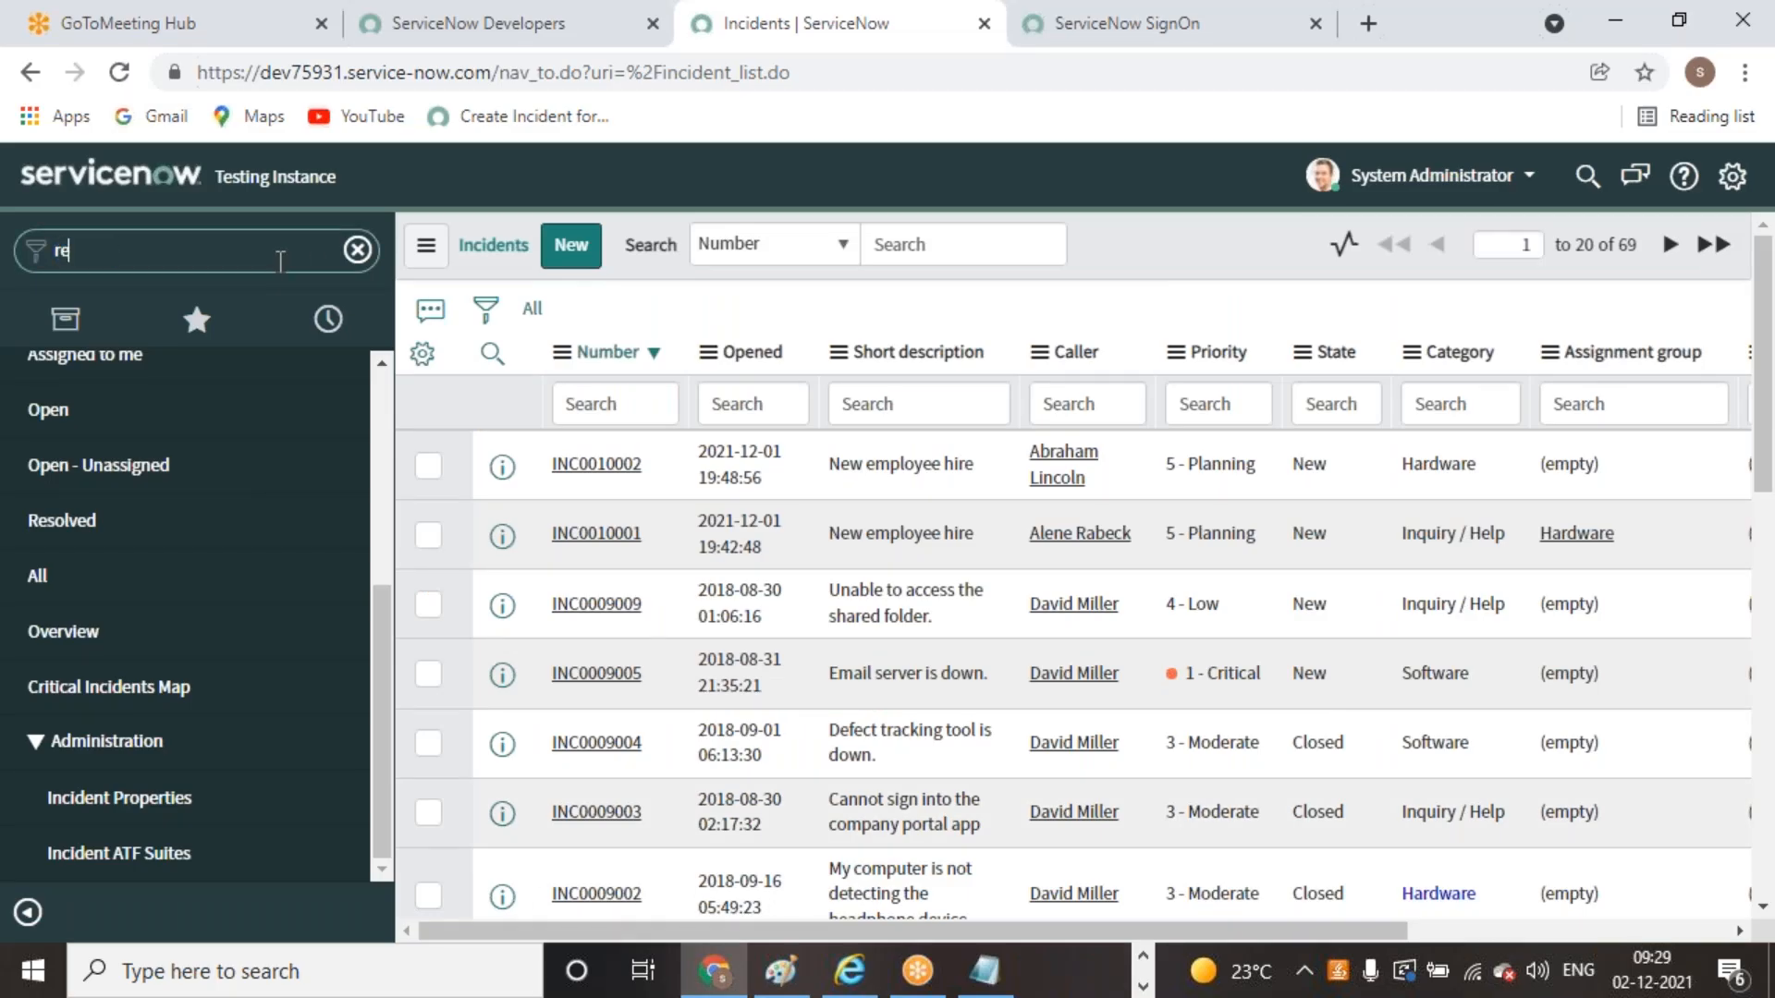
pyautogui.write('lationship')
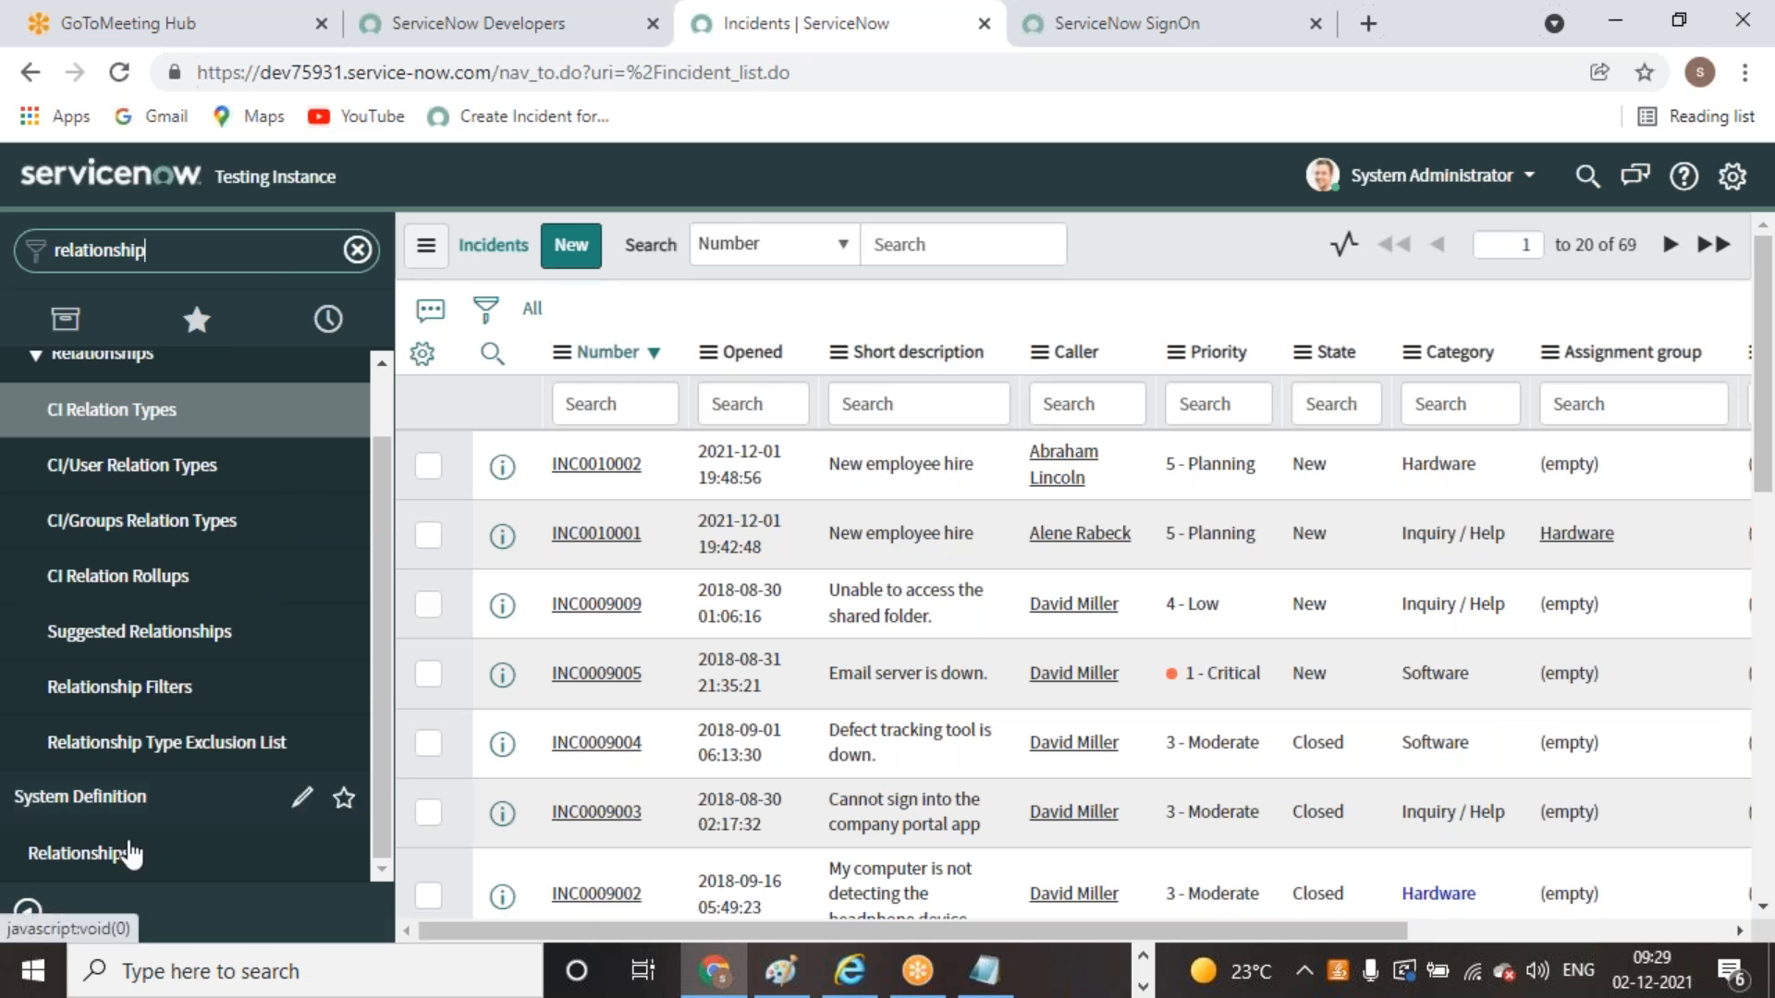
pyautogui.click(91, 866)
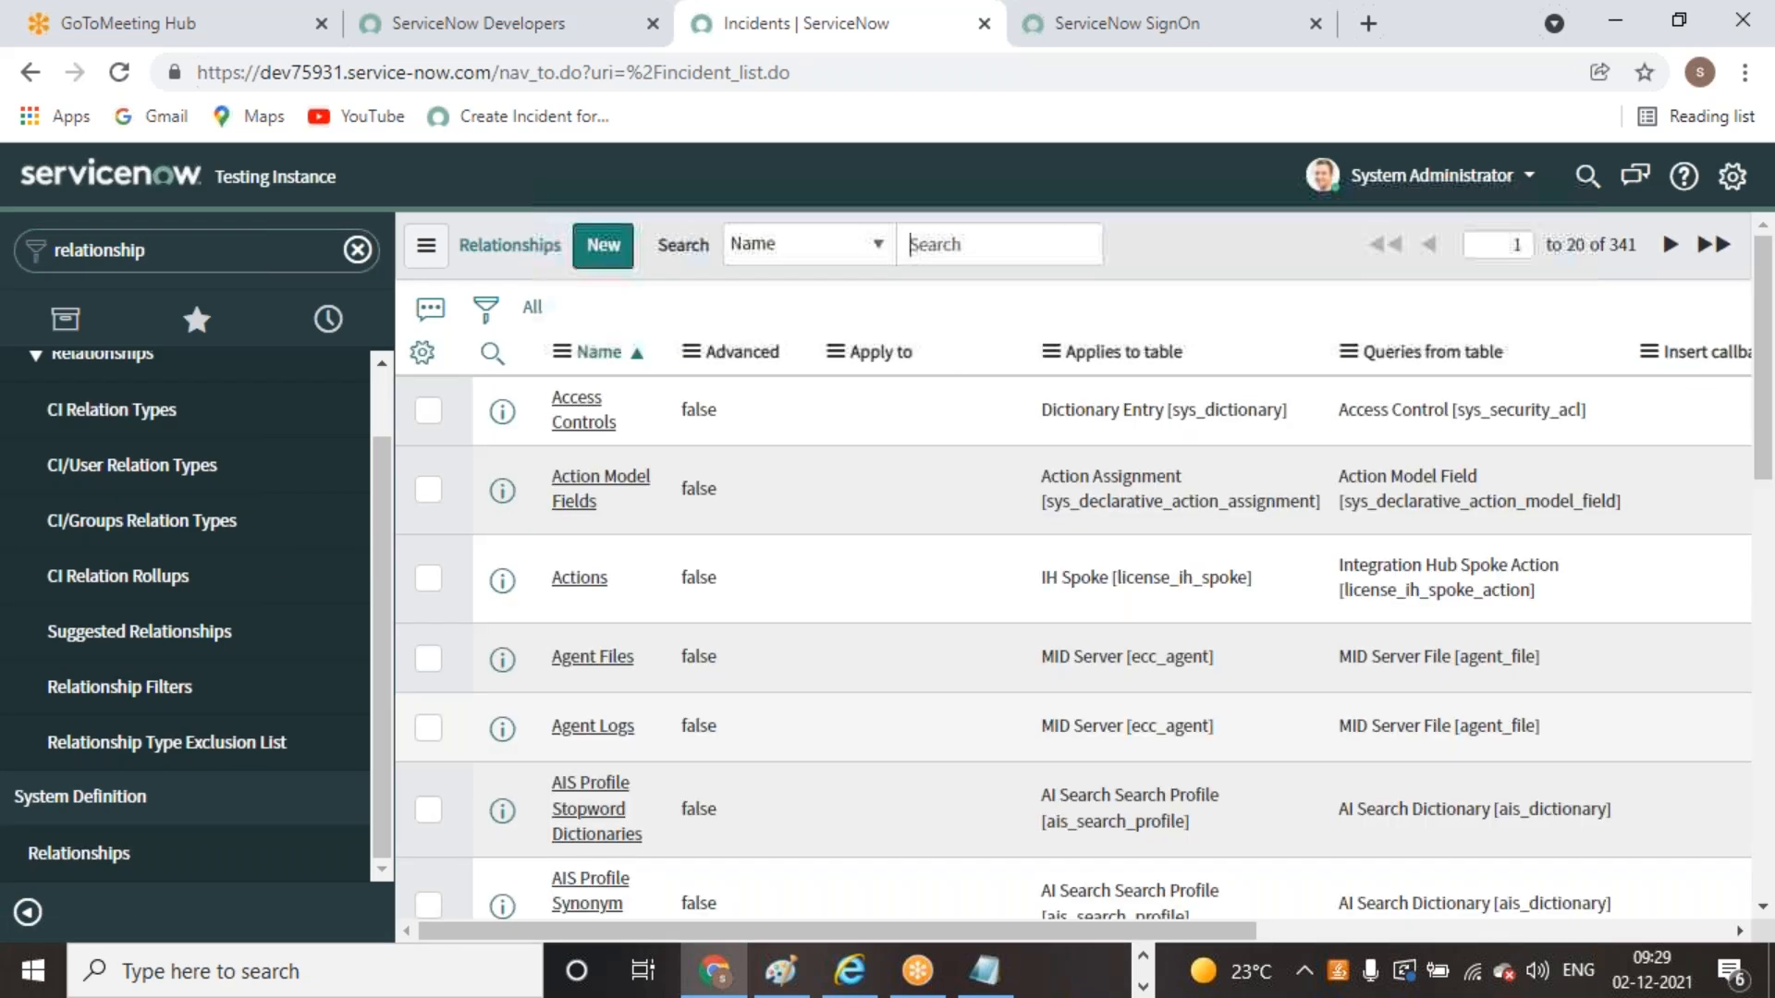
# Search the relationships for an Apply to value of incident, and reset the list to all records
pyautogui.scroll(-5, 681, 628)
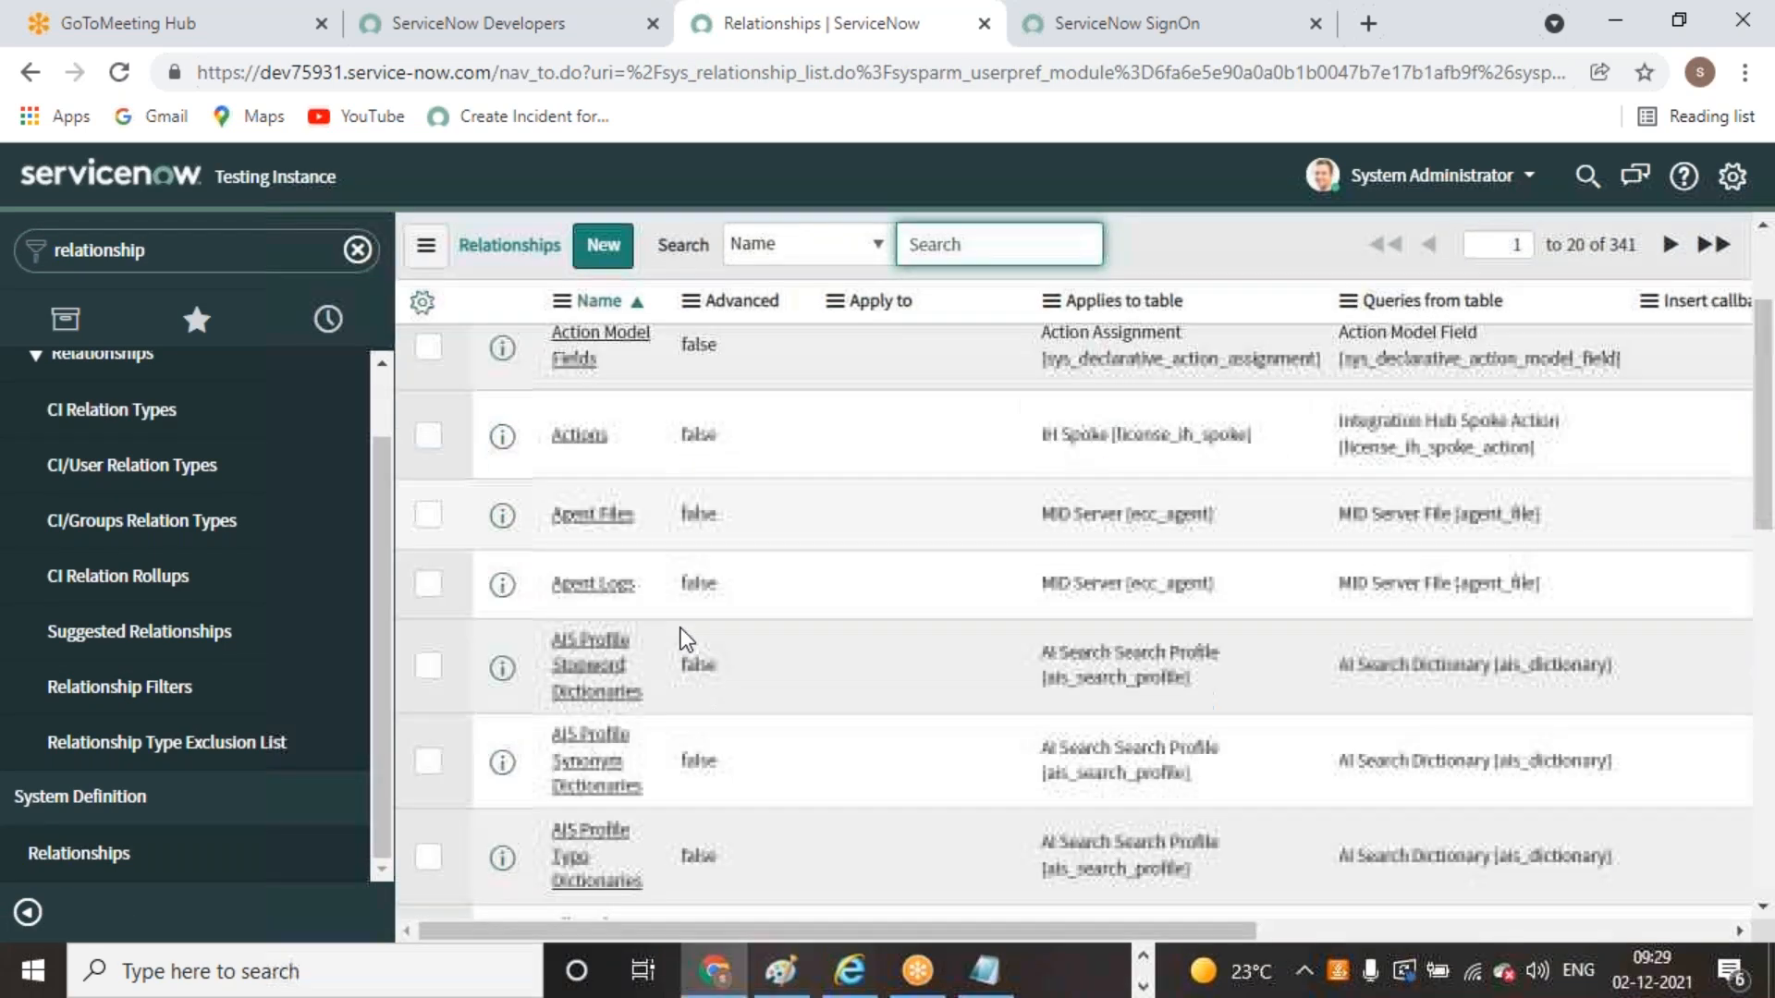
pyautogui.scroll(5, 682, 638)
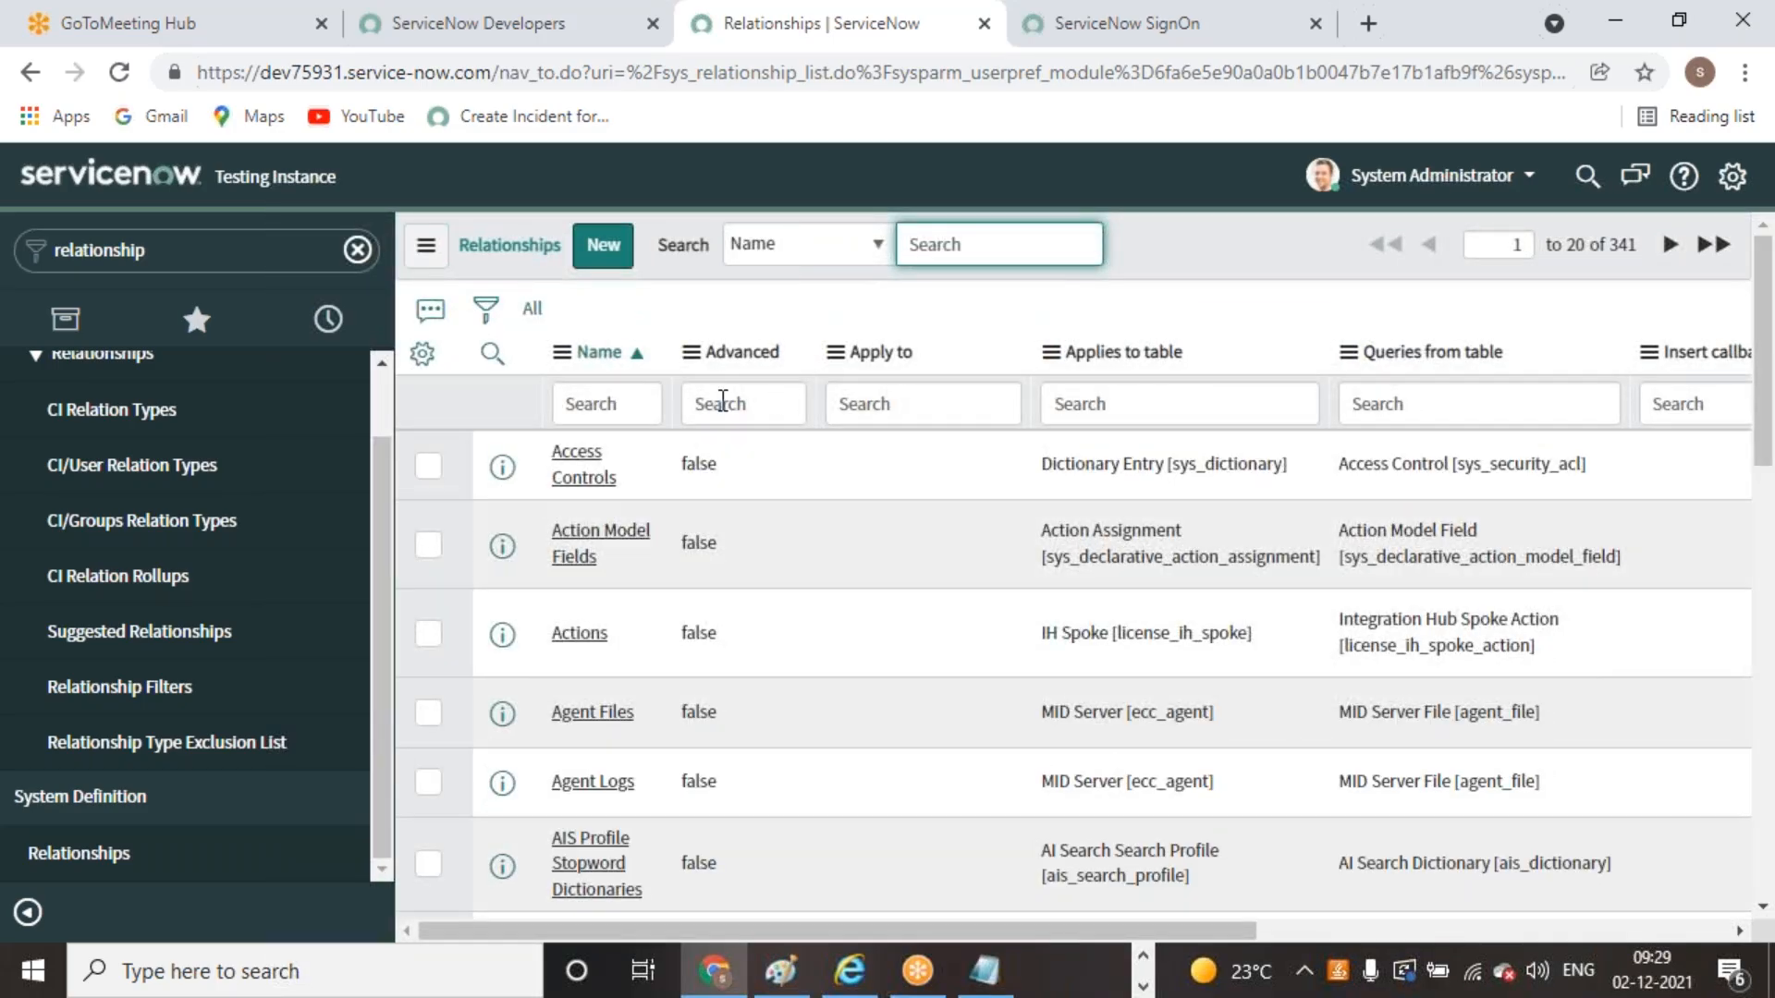
pyautogui.click(943, 402)
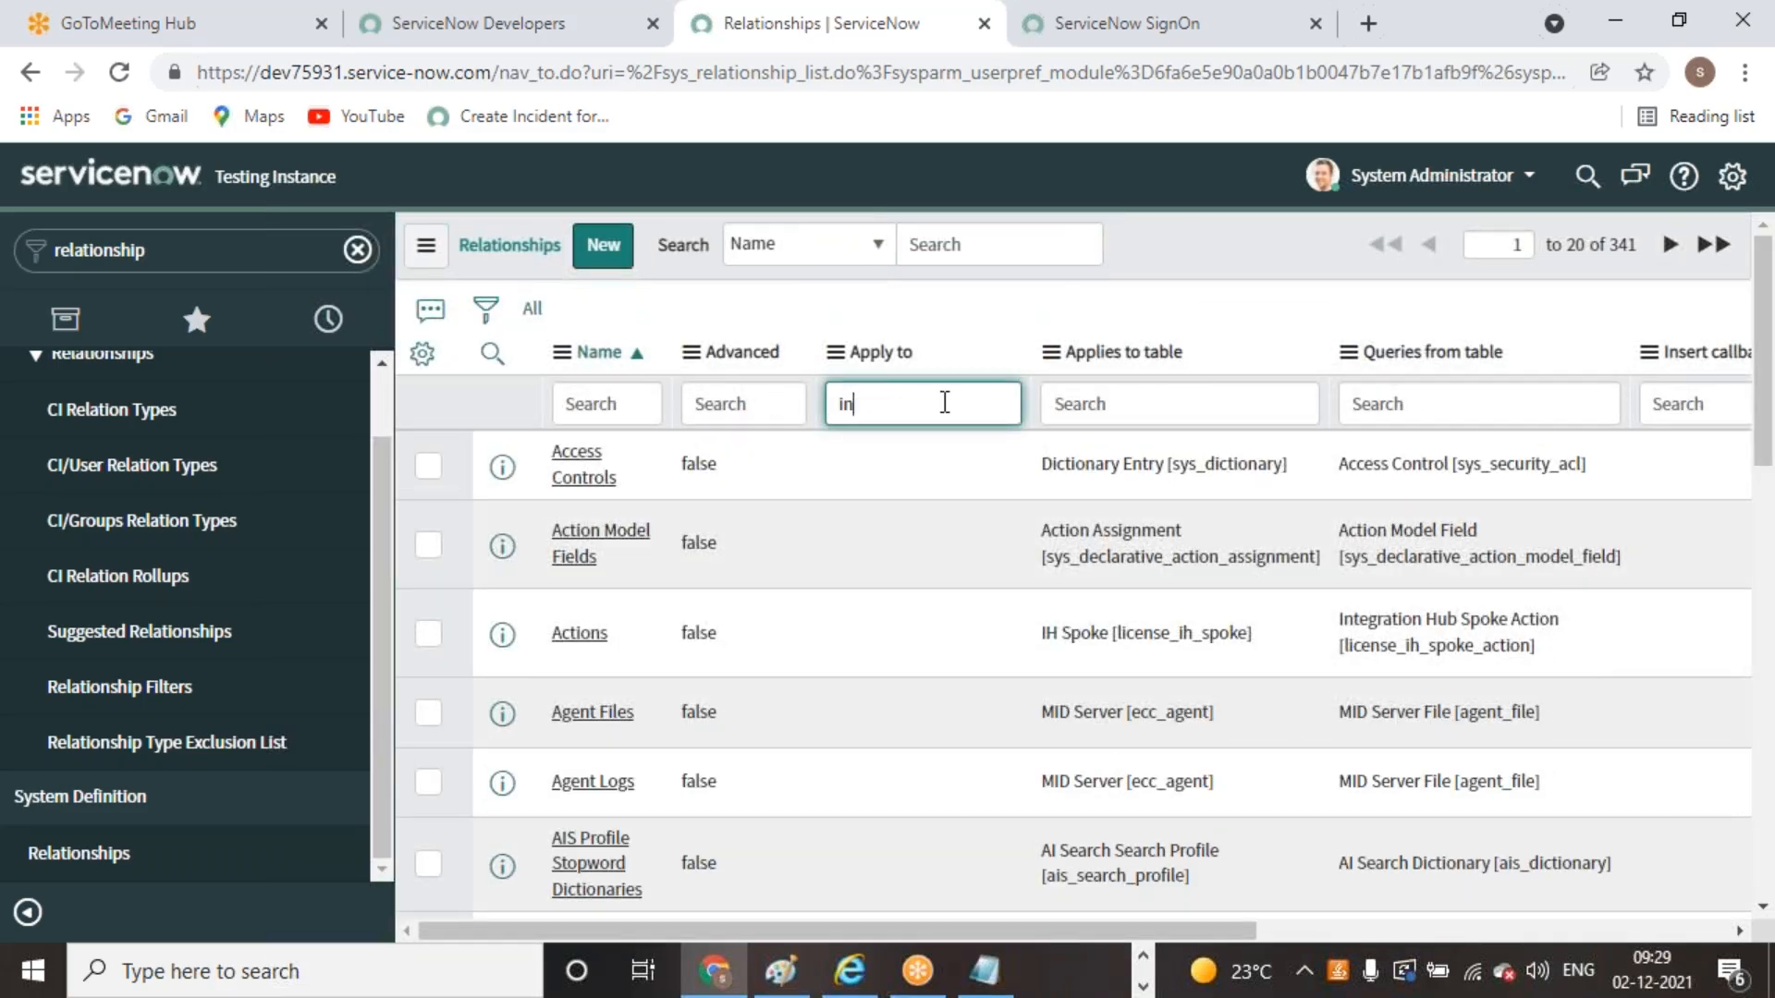
pyautogui.press('Return')
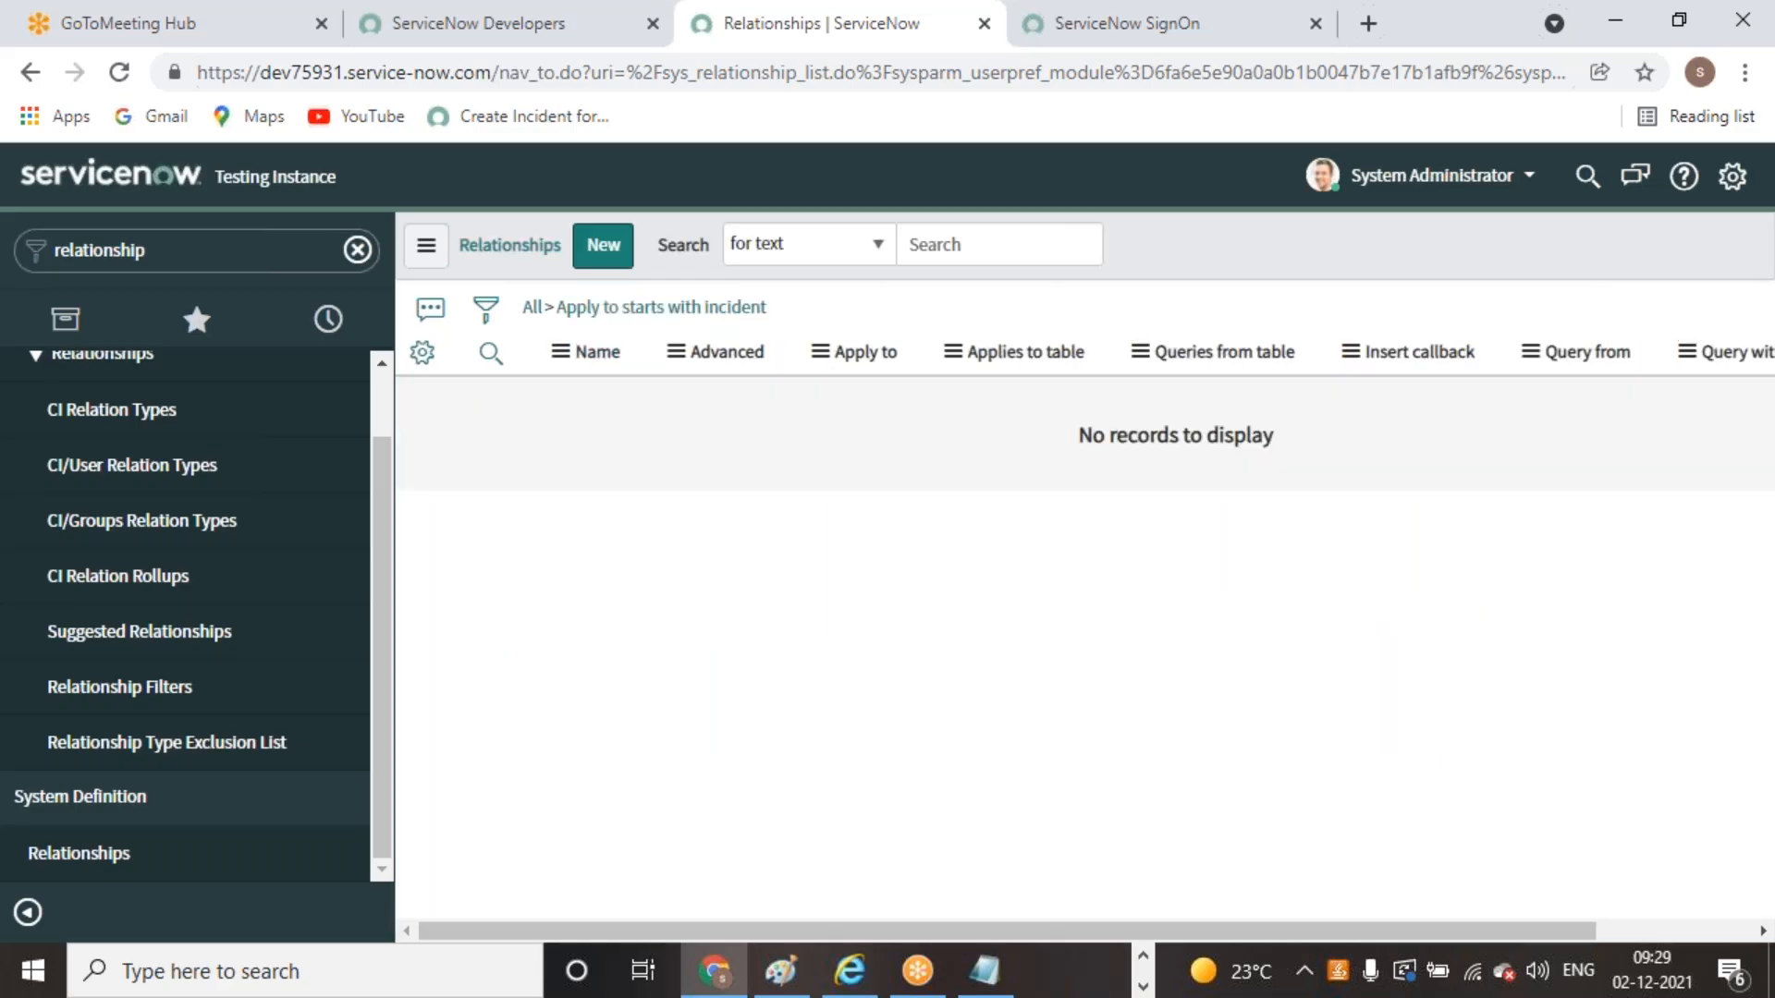
pyautogui.click(530, 308)
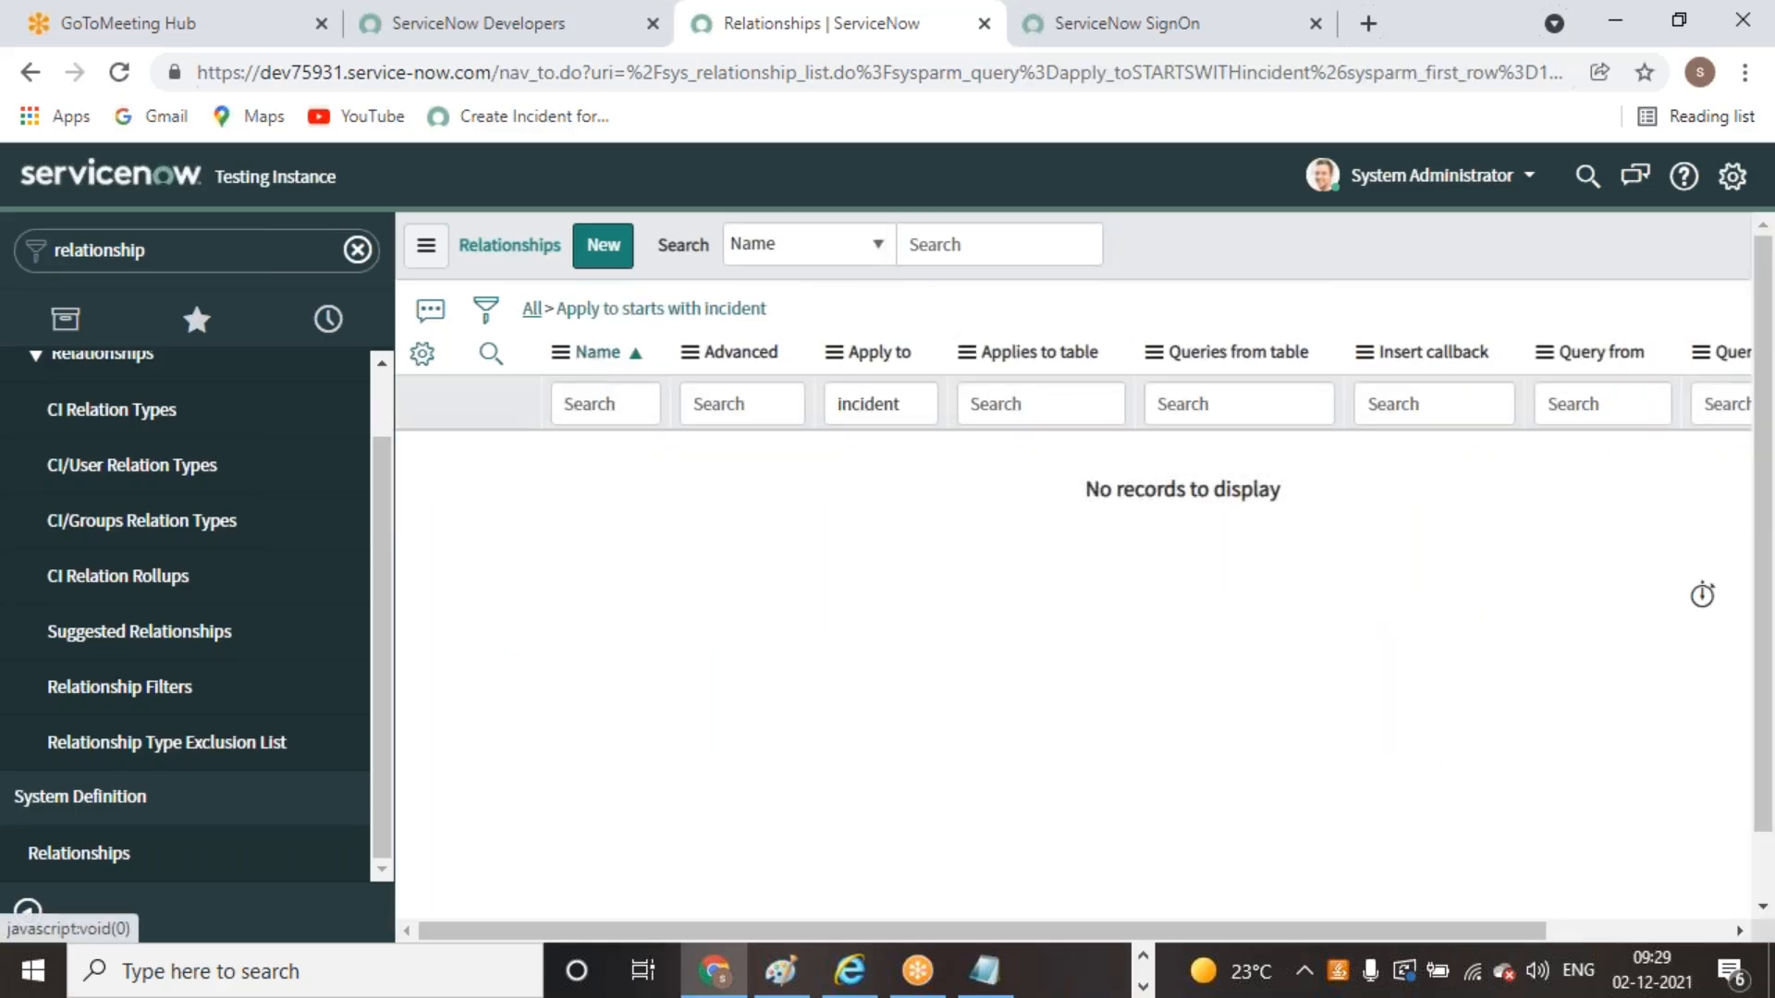
# Filter the relationships to those whose Applies to table starts with incident
pyautogui.scroll(-5, 879, 682)
pyautogui.scroll(-6, 1153, 408)
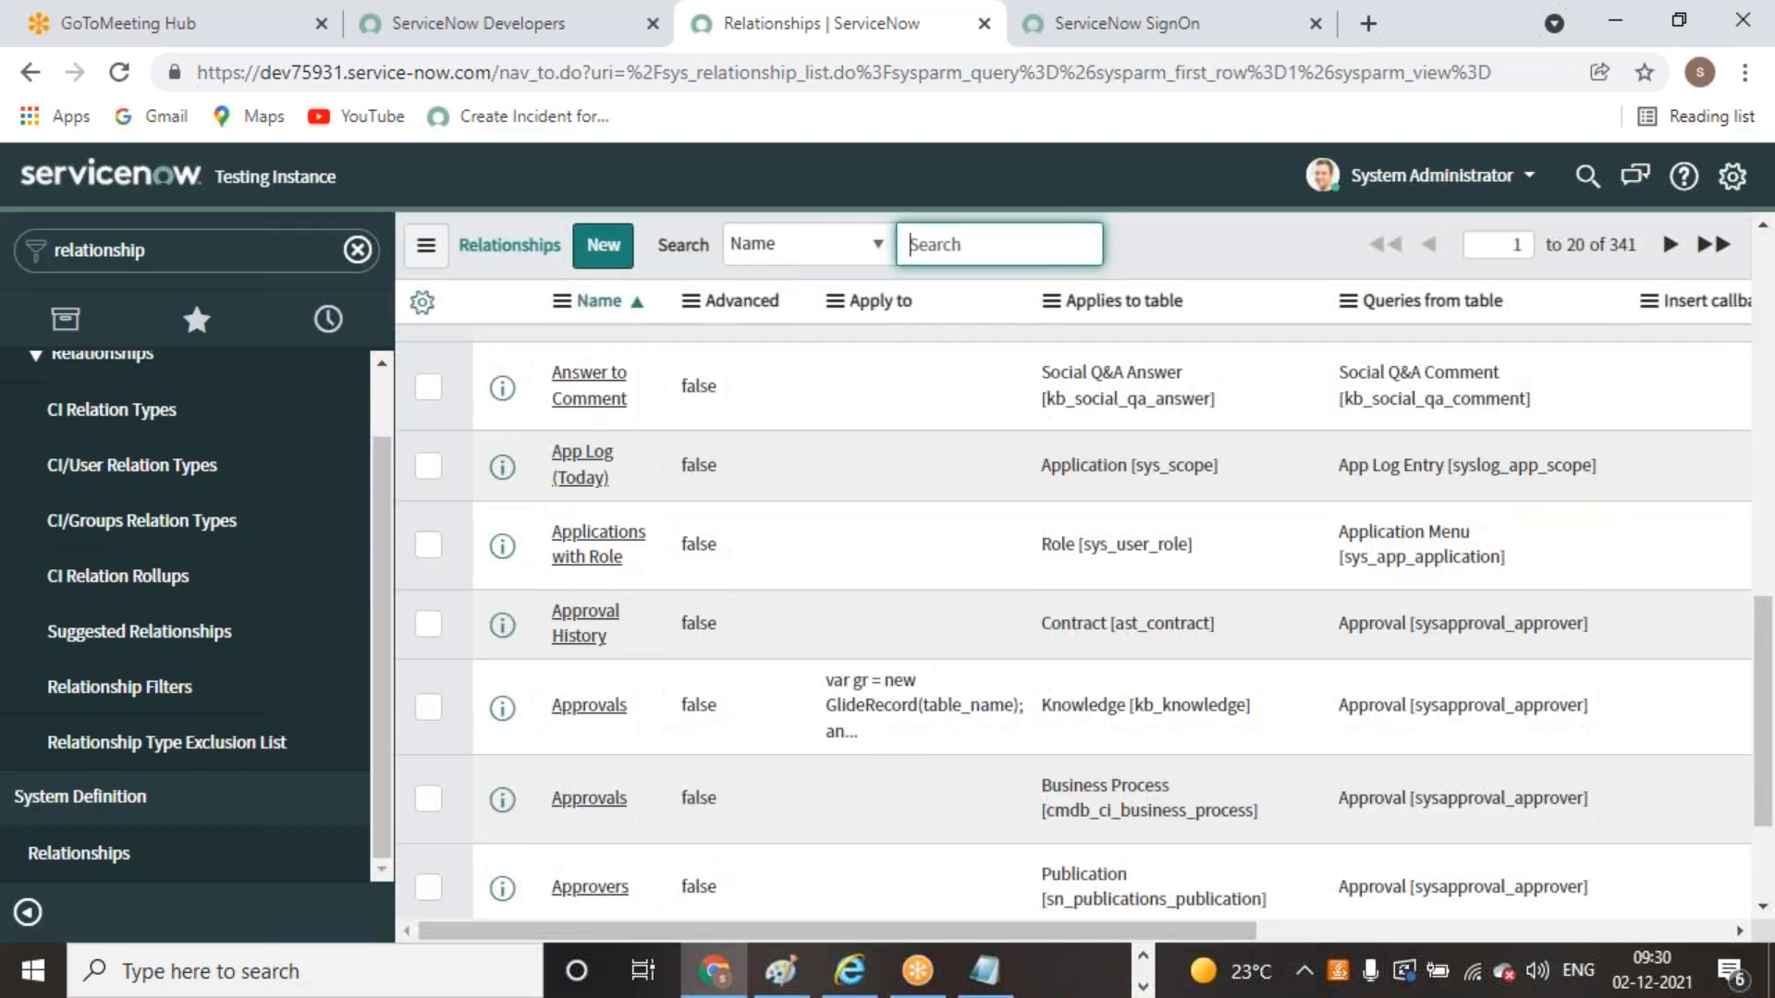
pyautogui.scroll(12, 1153, 408)
pyautogui.click(1153, 408)
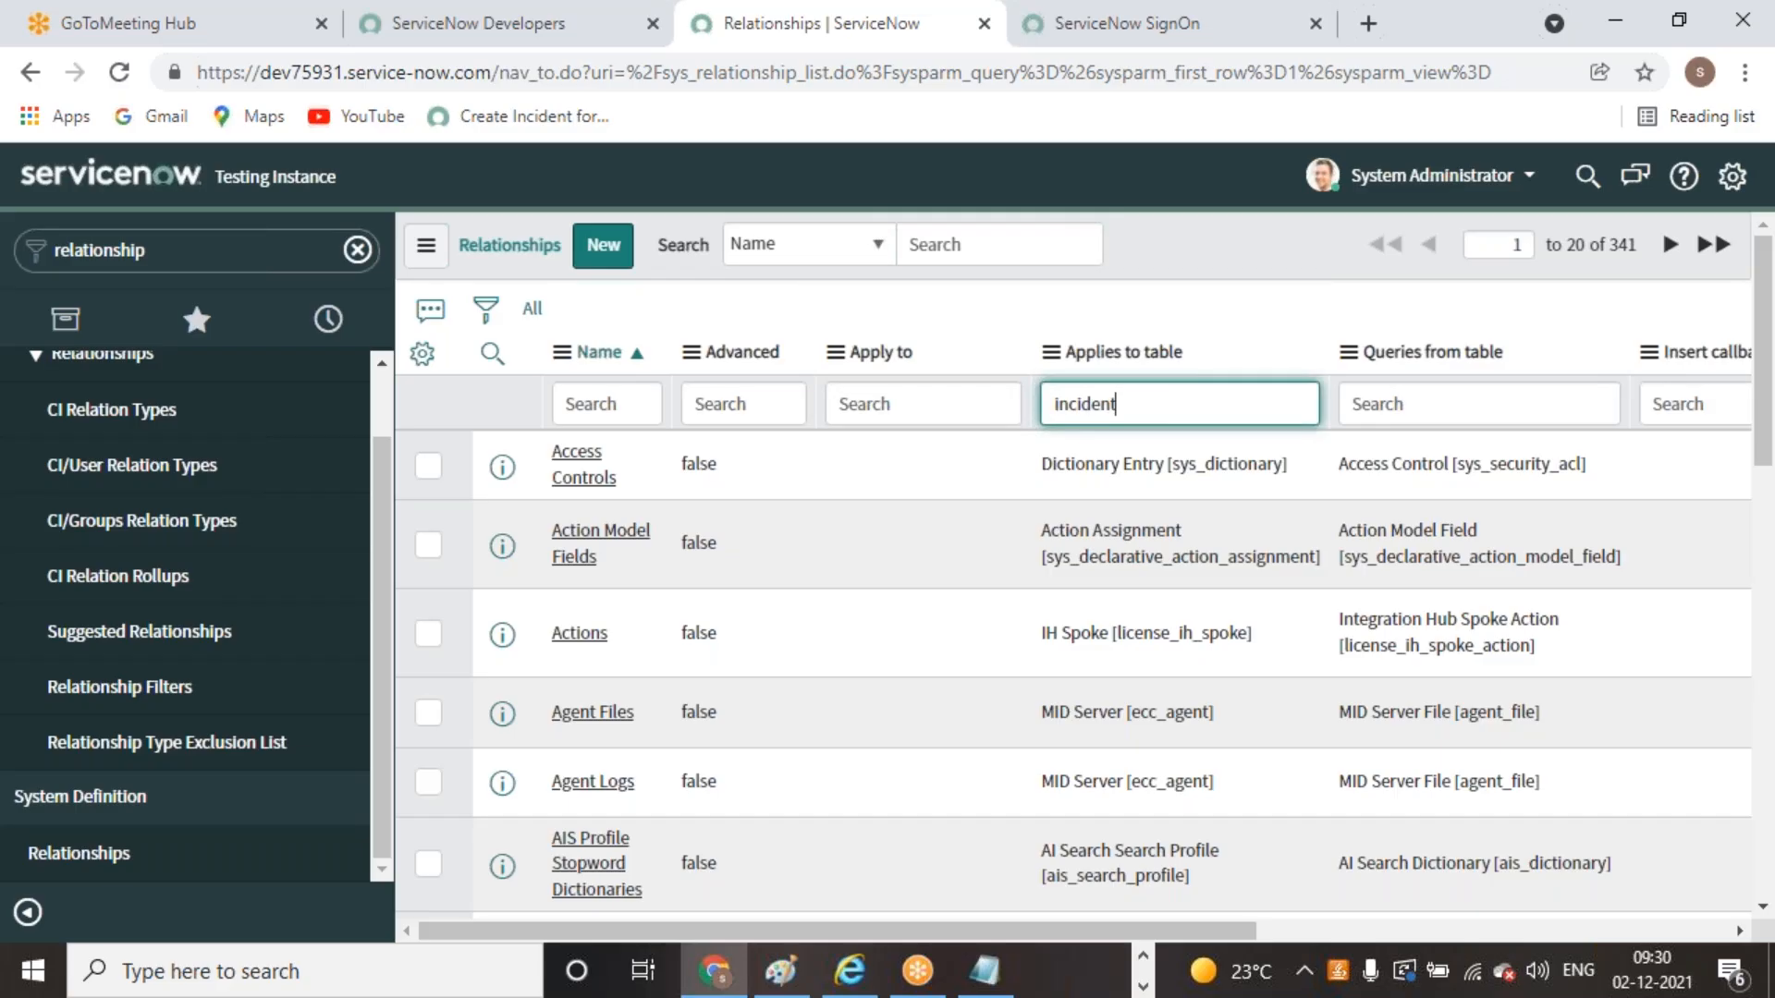
pyautogui.write('incident')
pyautogui.press('Return')
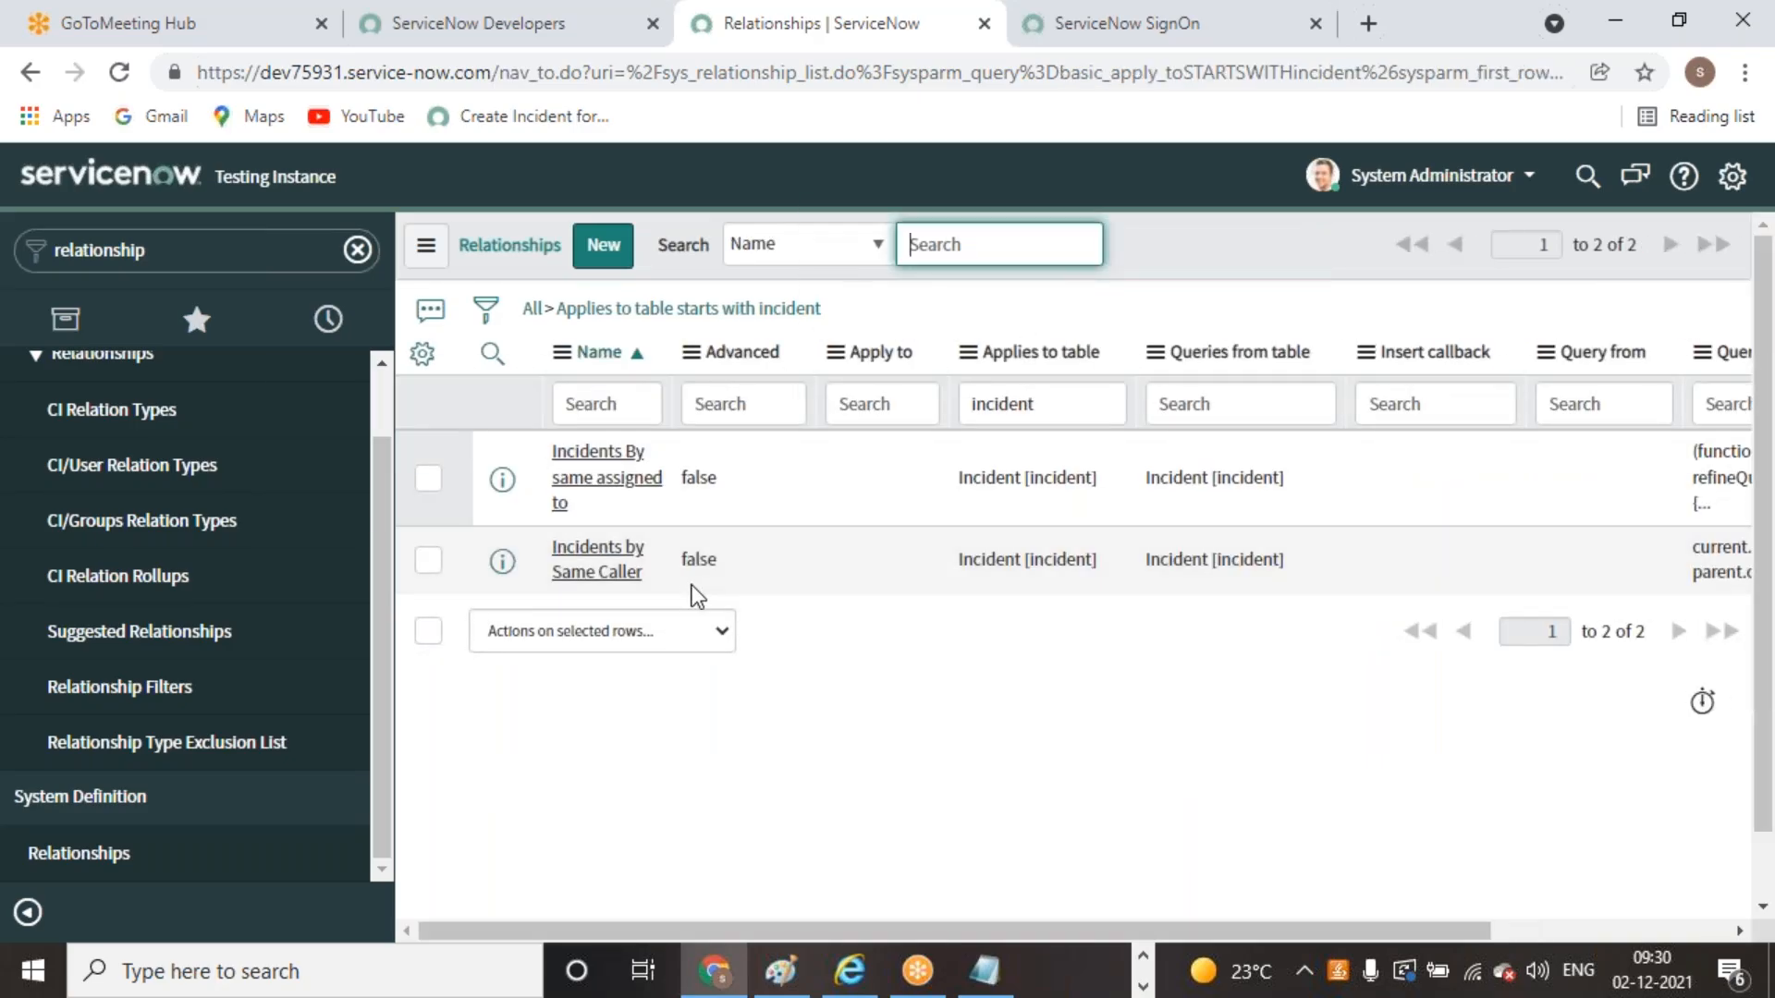
# Replace the Applies to table filter with incident under Queries from table, and reset the list to all records
pyautogui.moveTo(1073, 404); pyautogui.dragTo(865, 404)
pyautogui.press('BackSpace')
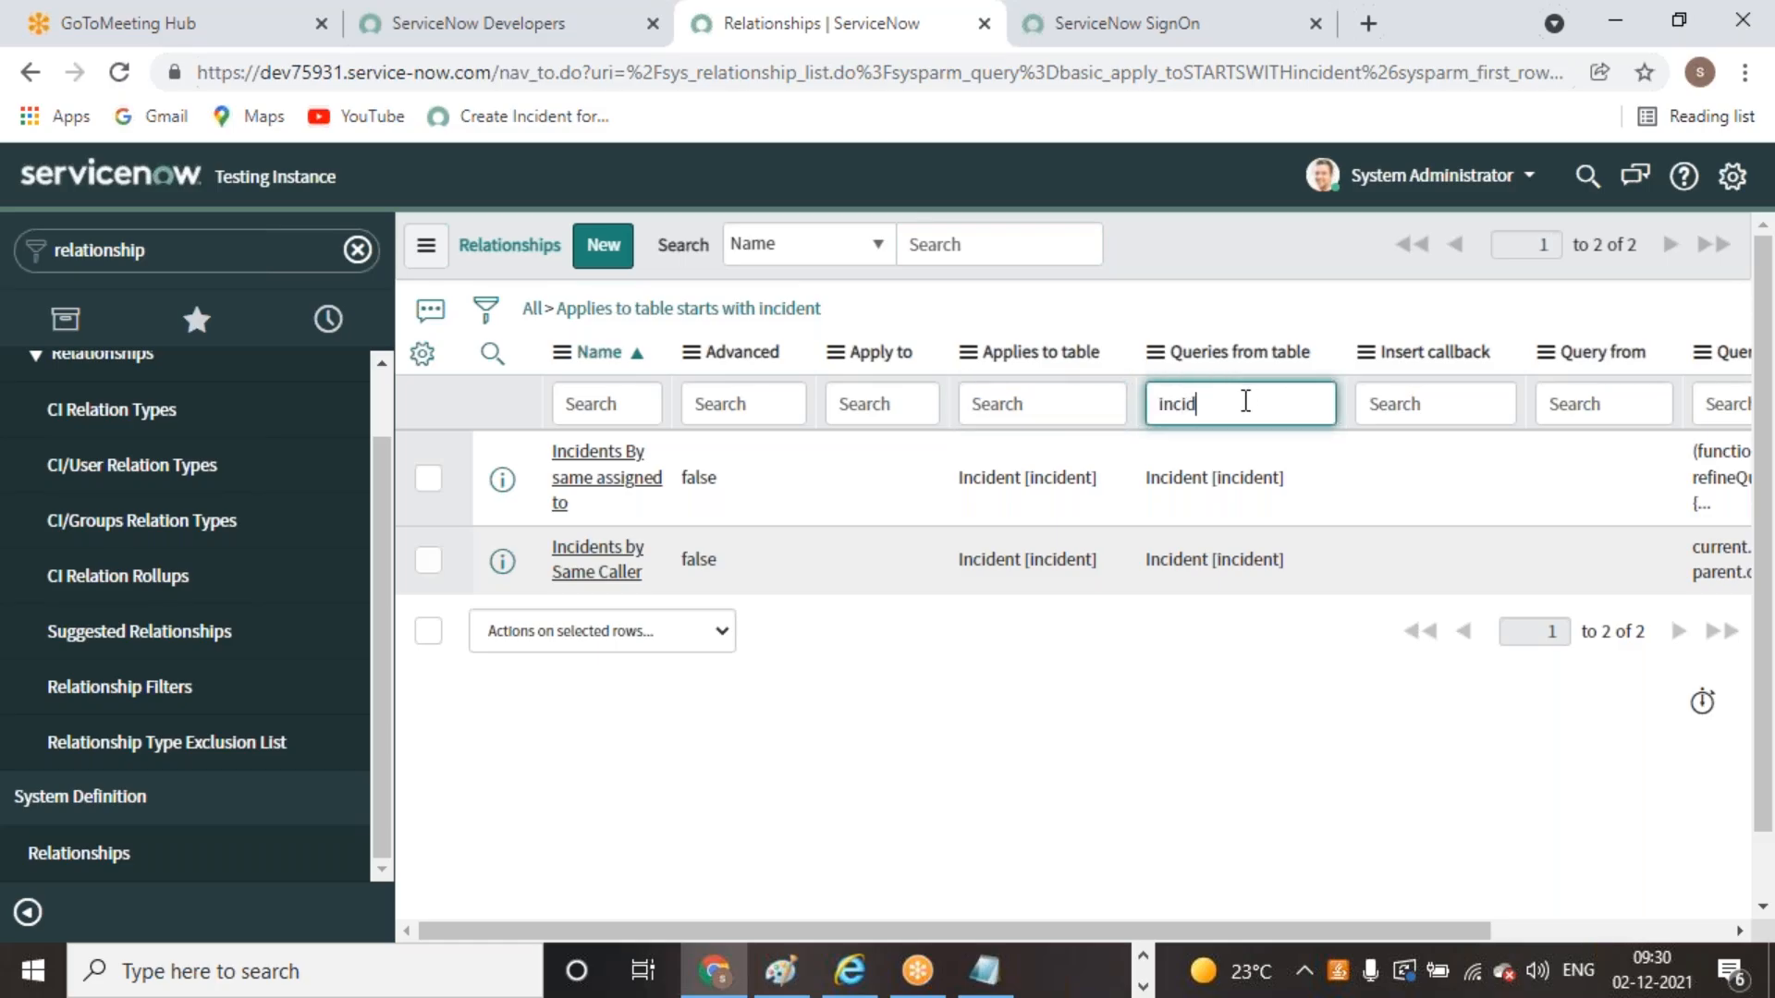
pyautogui.press('Return')
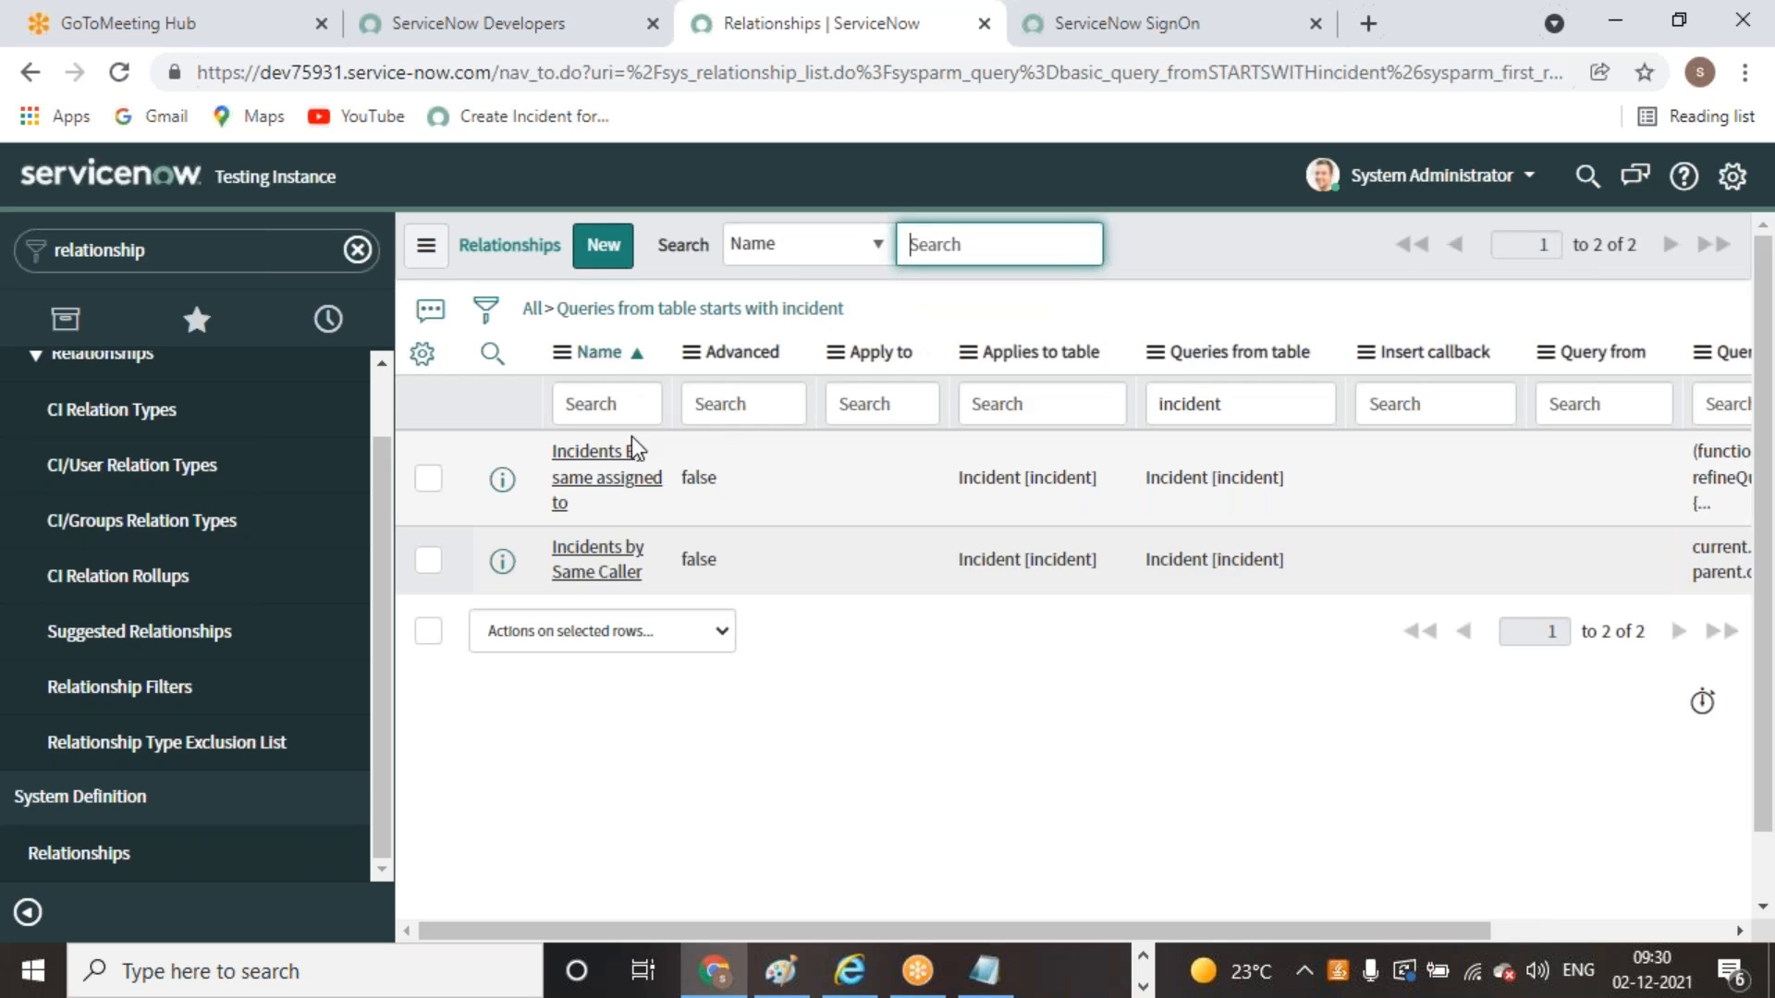
pyautogui.click(532, 308)
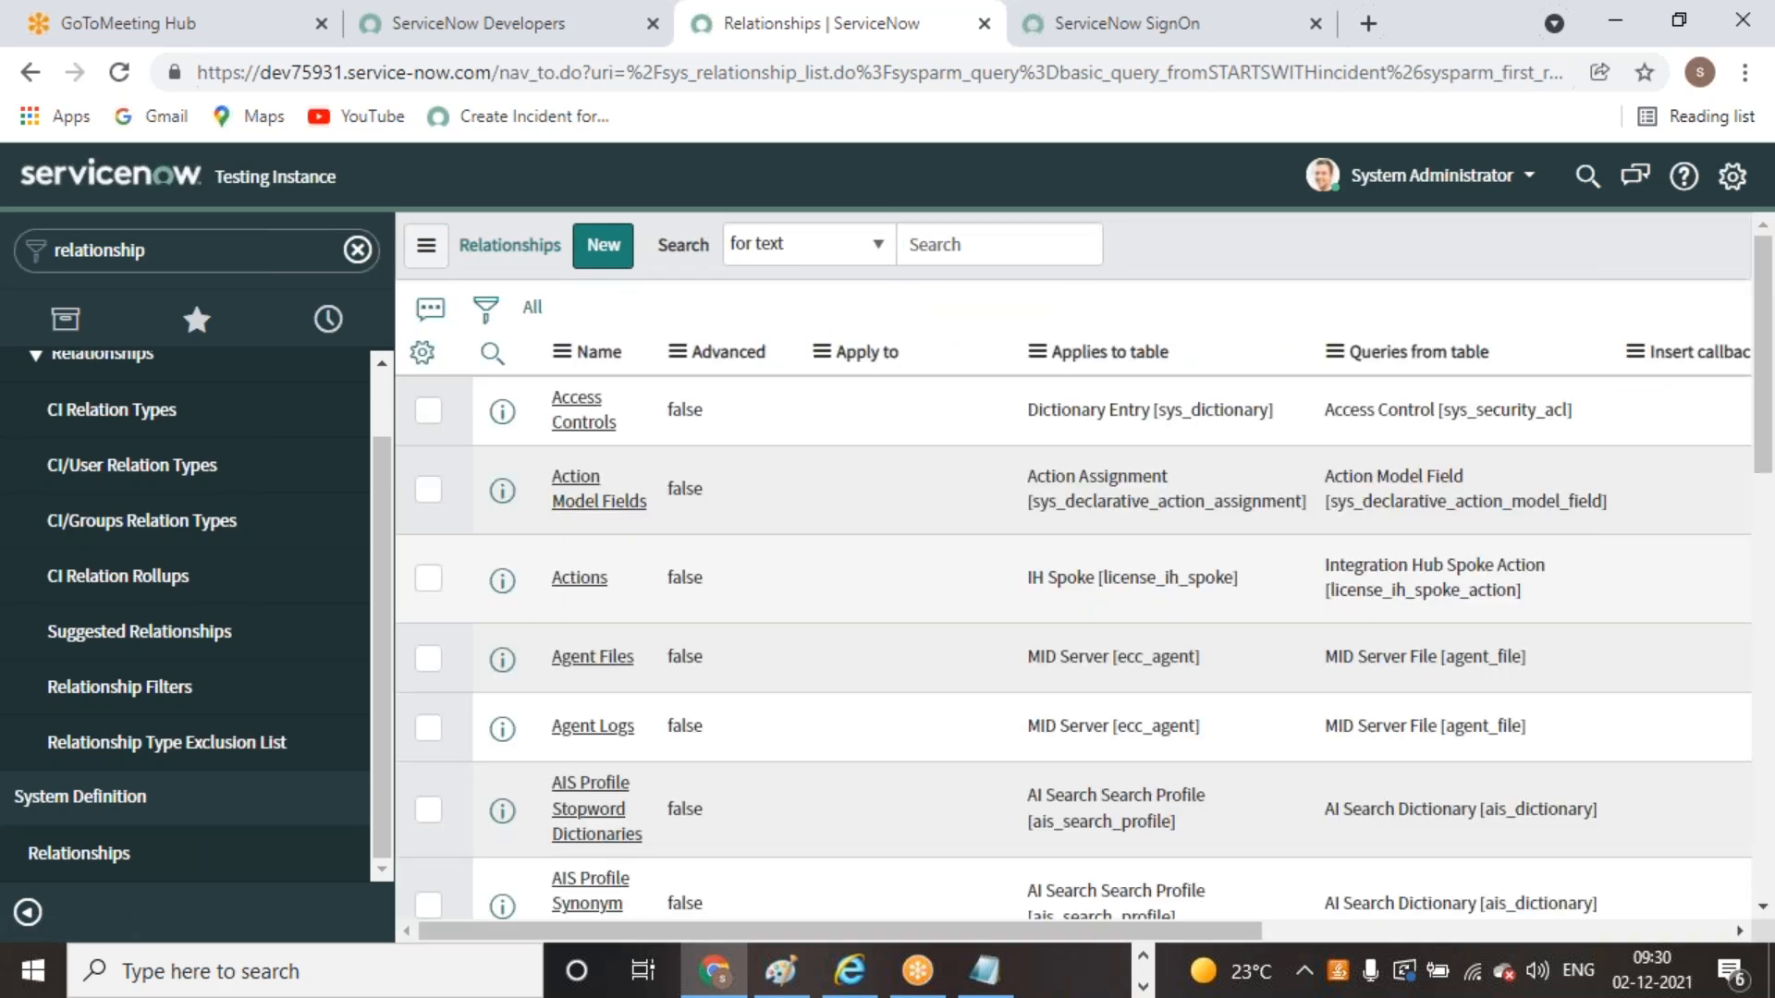
# Search the relationships again for an Applies to table of incident, and clear the filter
pyautogui.click(1267, 404)
pyautogui.write('incident')
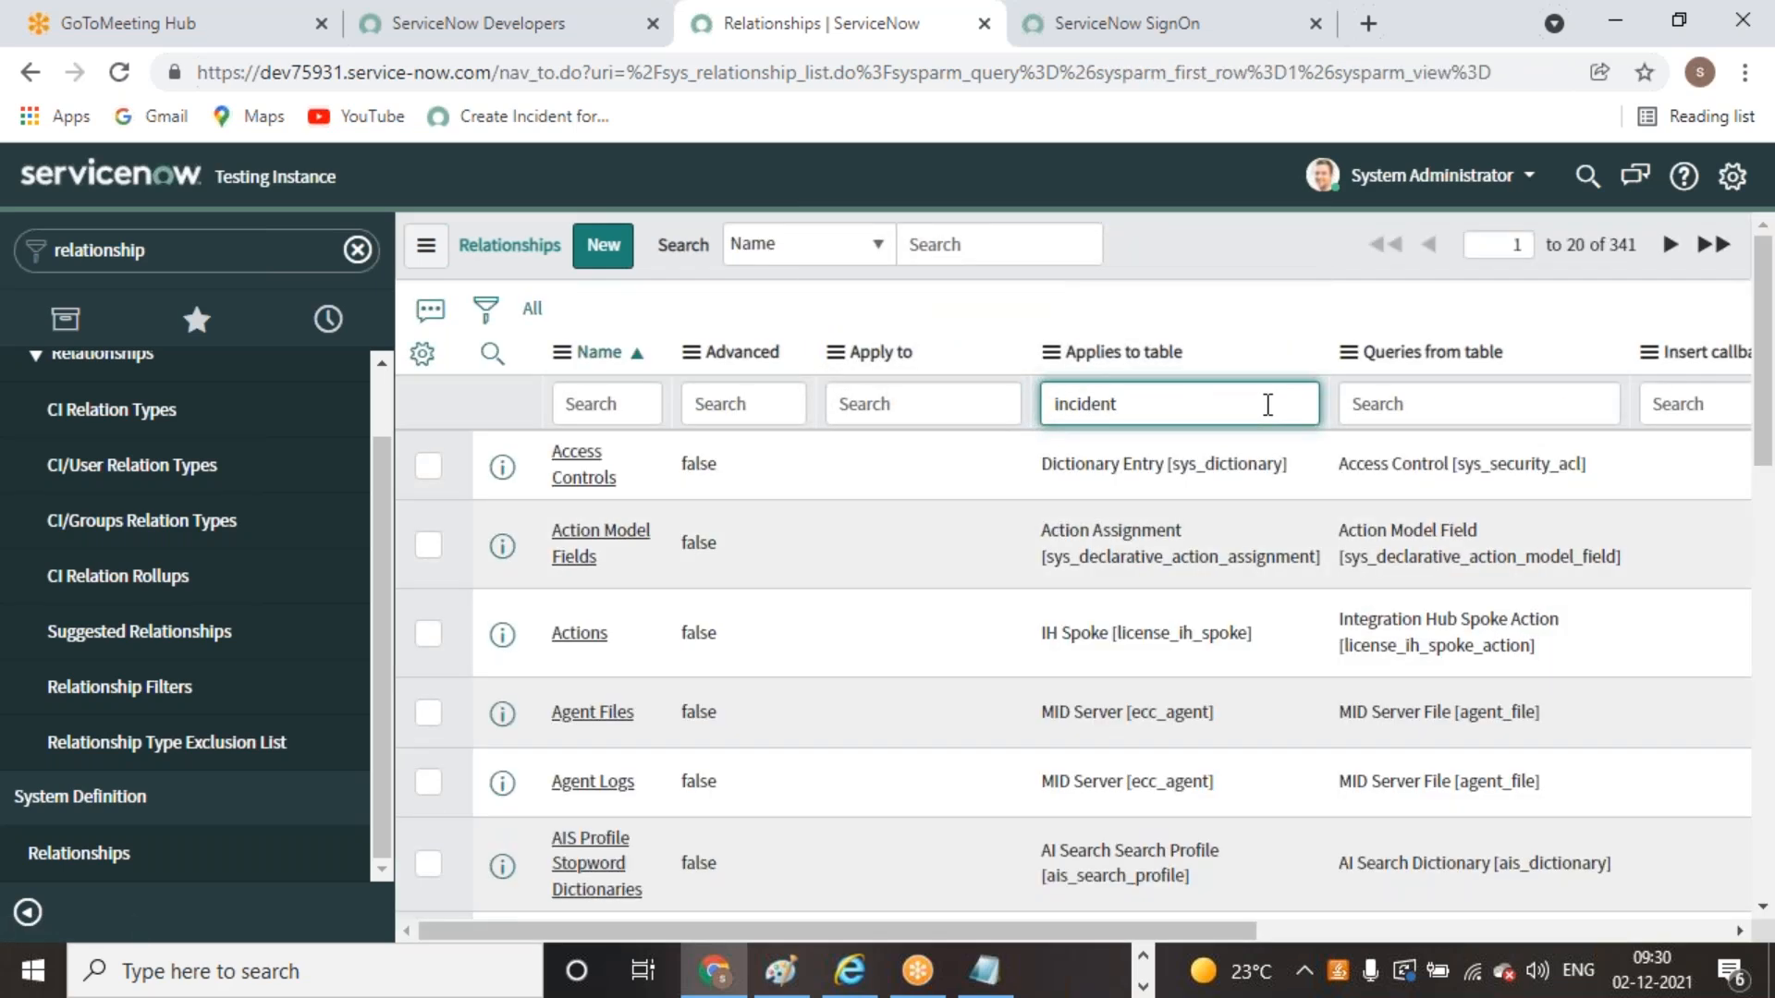
pyautogui.press('Return')
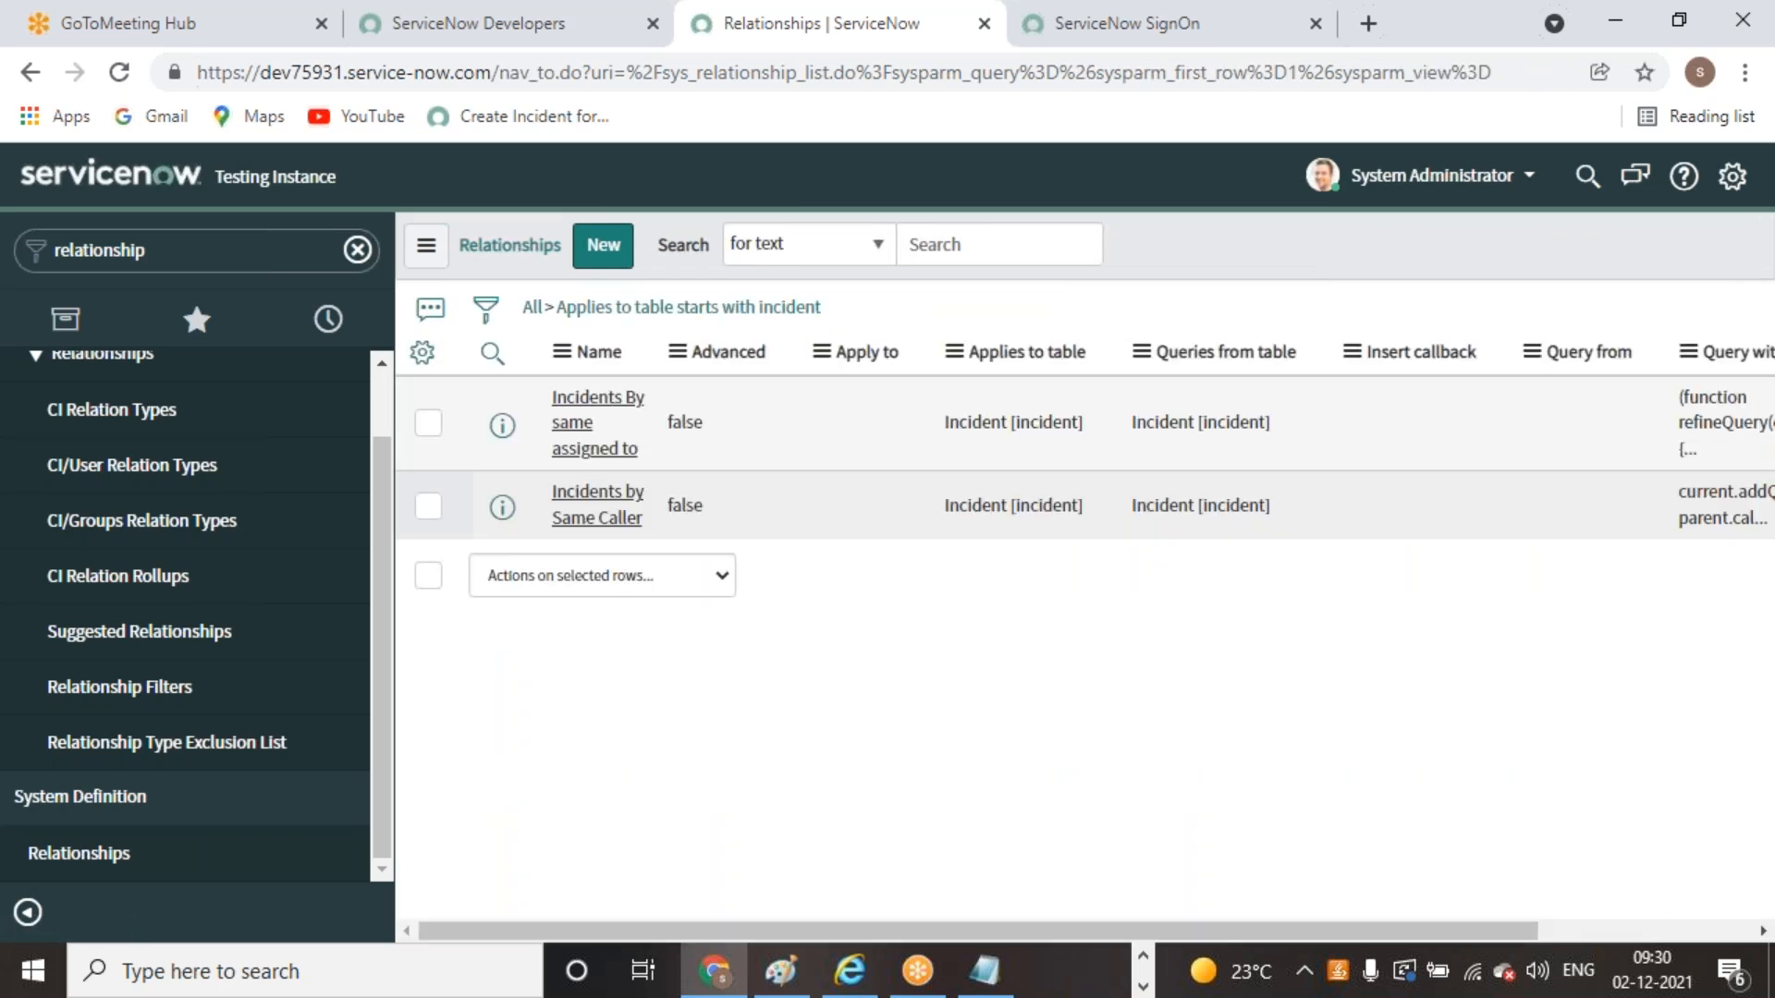
pyautogui.click(531, 309)
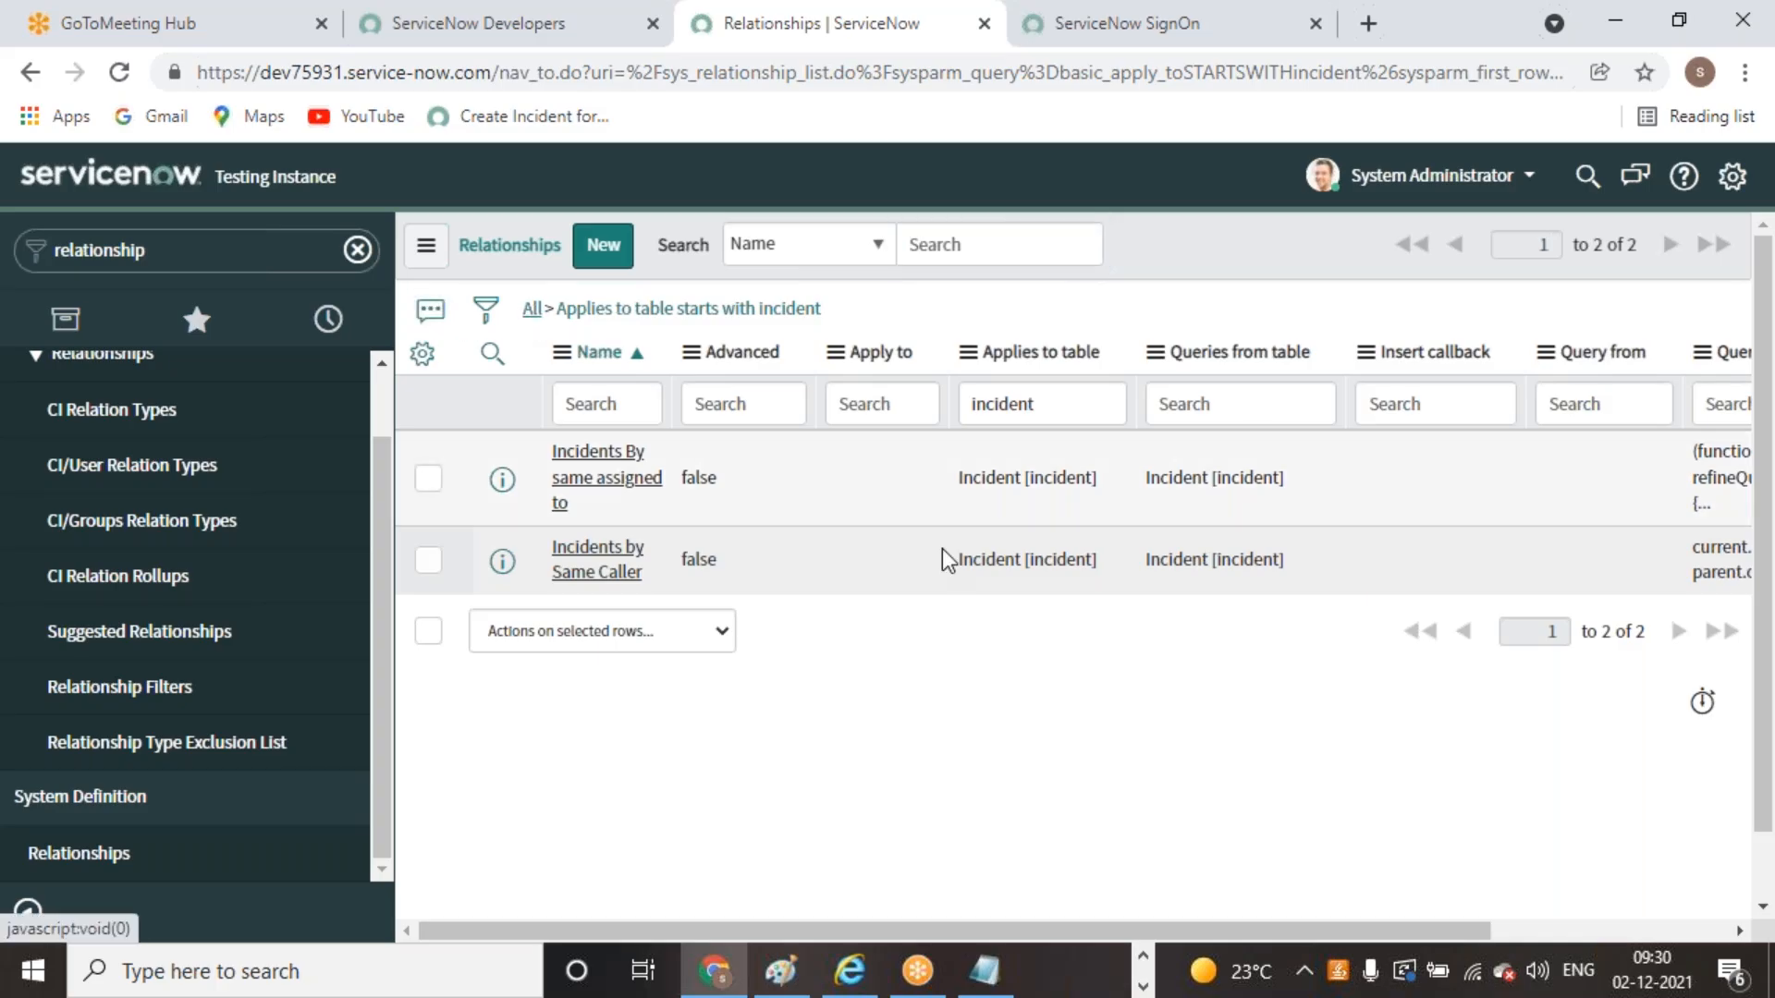
# Search the relationships for an Applies to table of problem, and return to the unfiltered list
pyautogui.click(1169, 397)
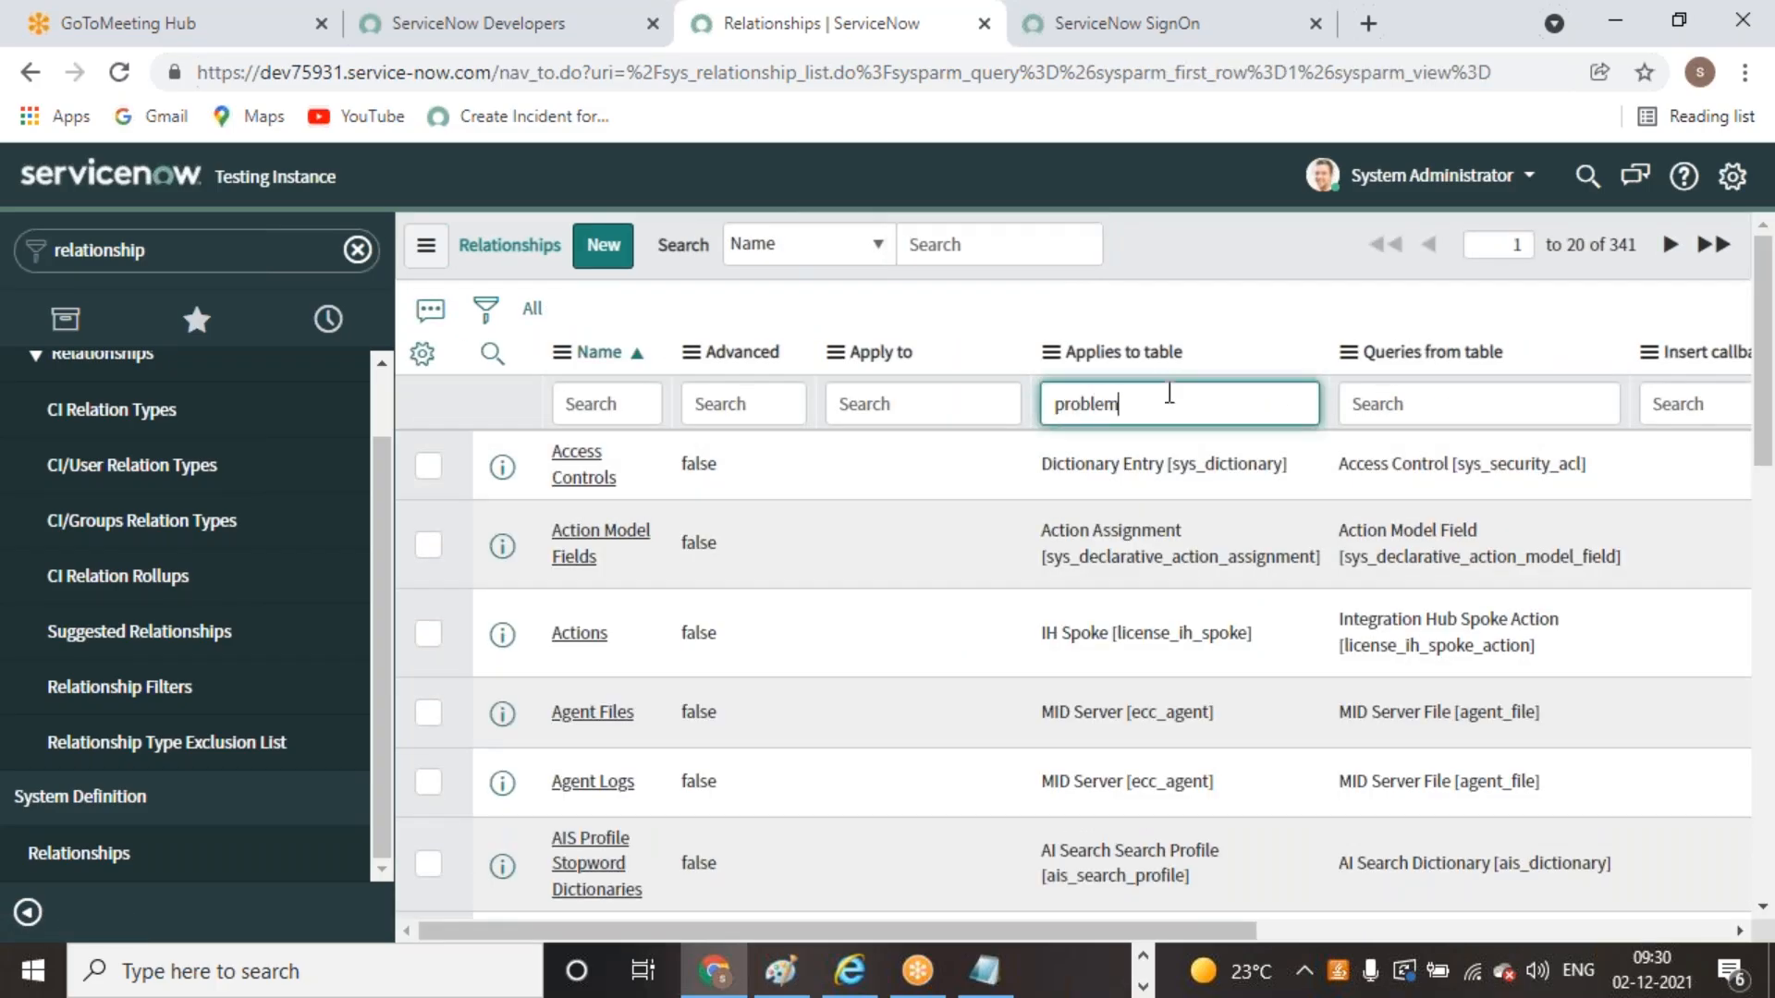
pyautogui.write('problem')
pyautogui.press('Return')
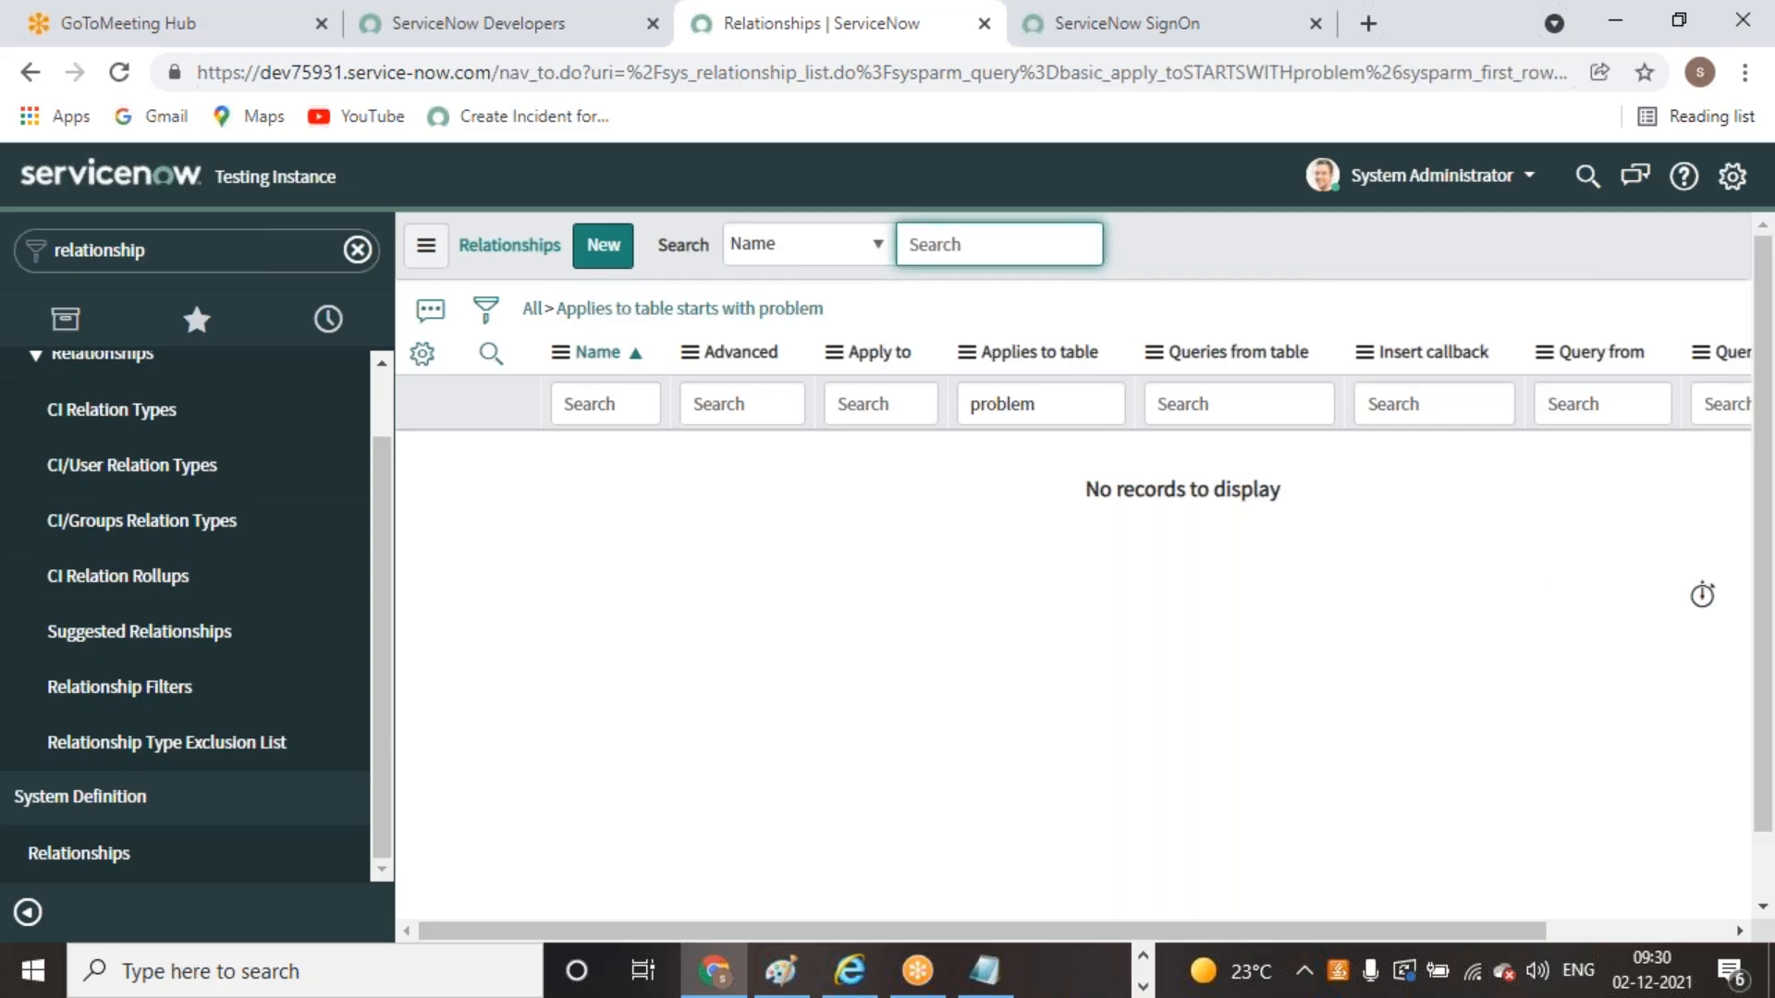
pyautogui.click(534, 308)
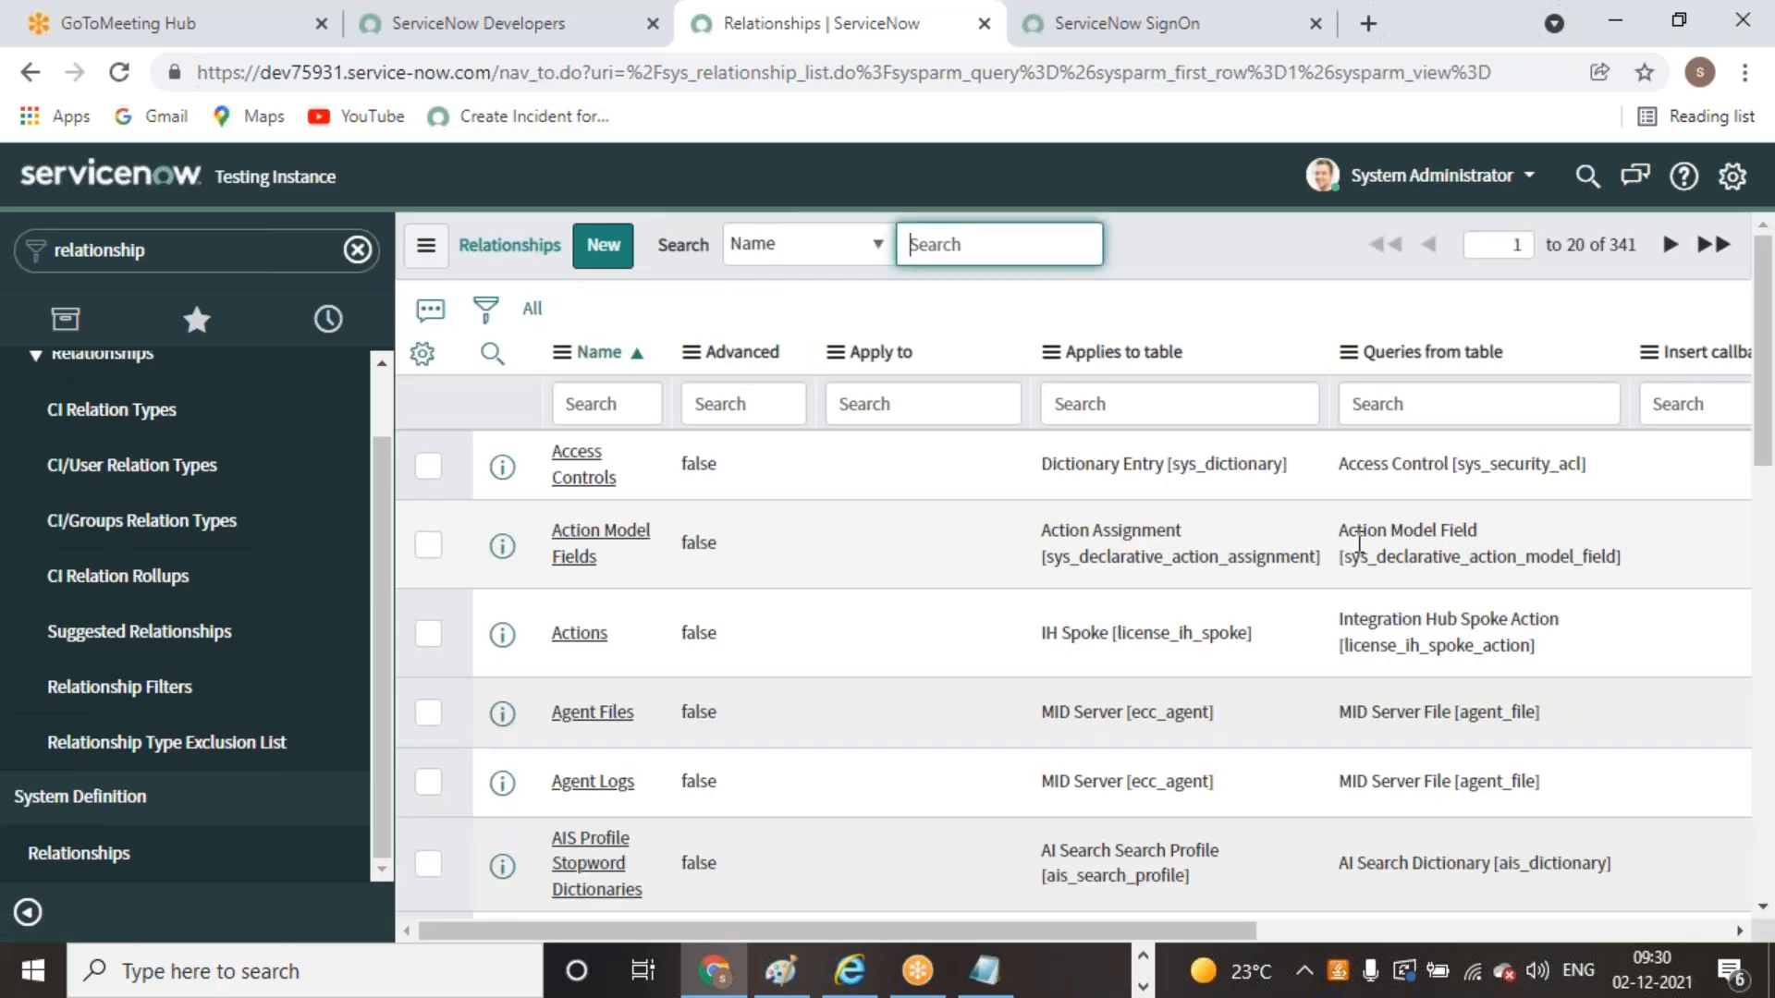
# Search the relationships for a Queries from table value of problem, and clear the filter
pyautogui.click(1459, 407)
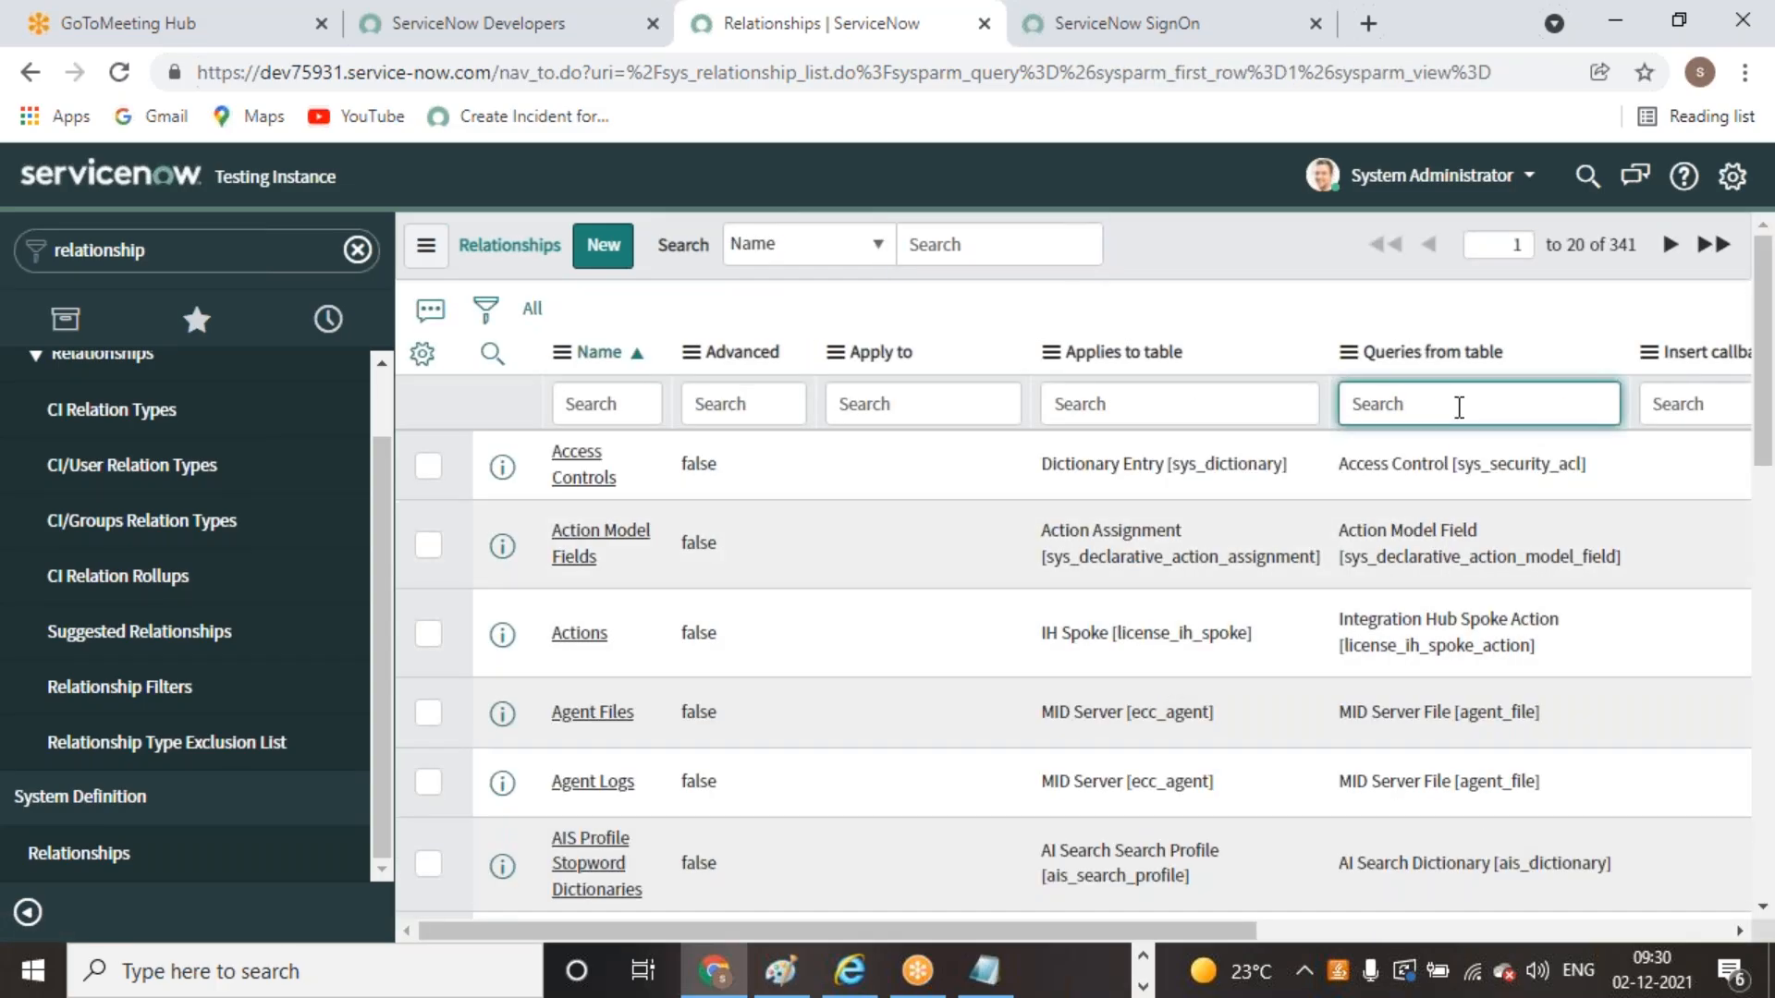
pyautogui.write('problem')
pyautogui.press('Return')
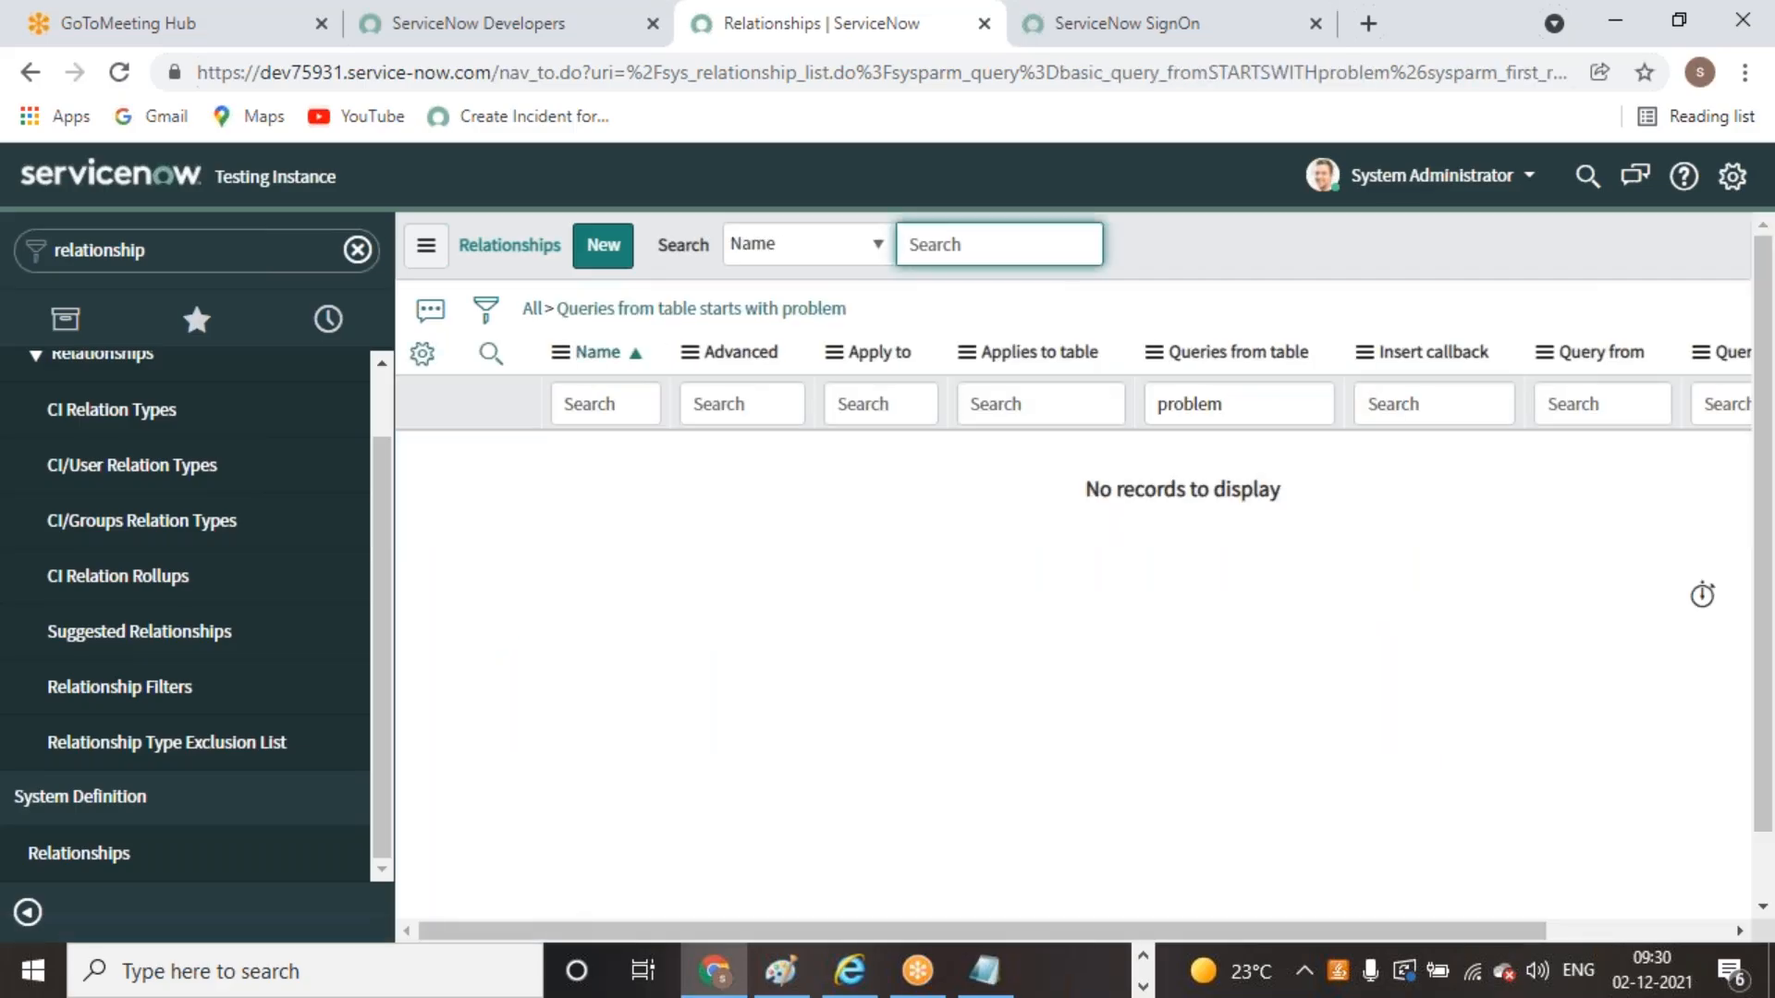
pyautogui.click(534, 314)
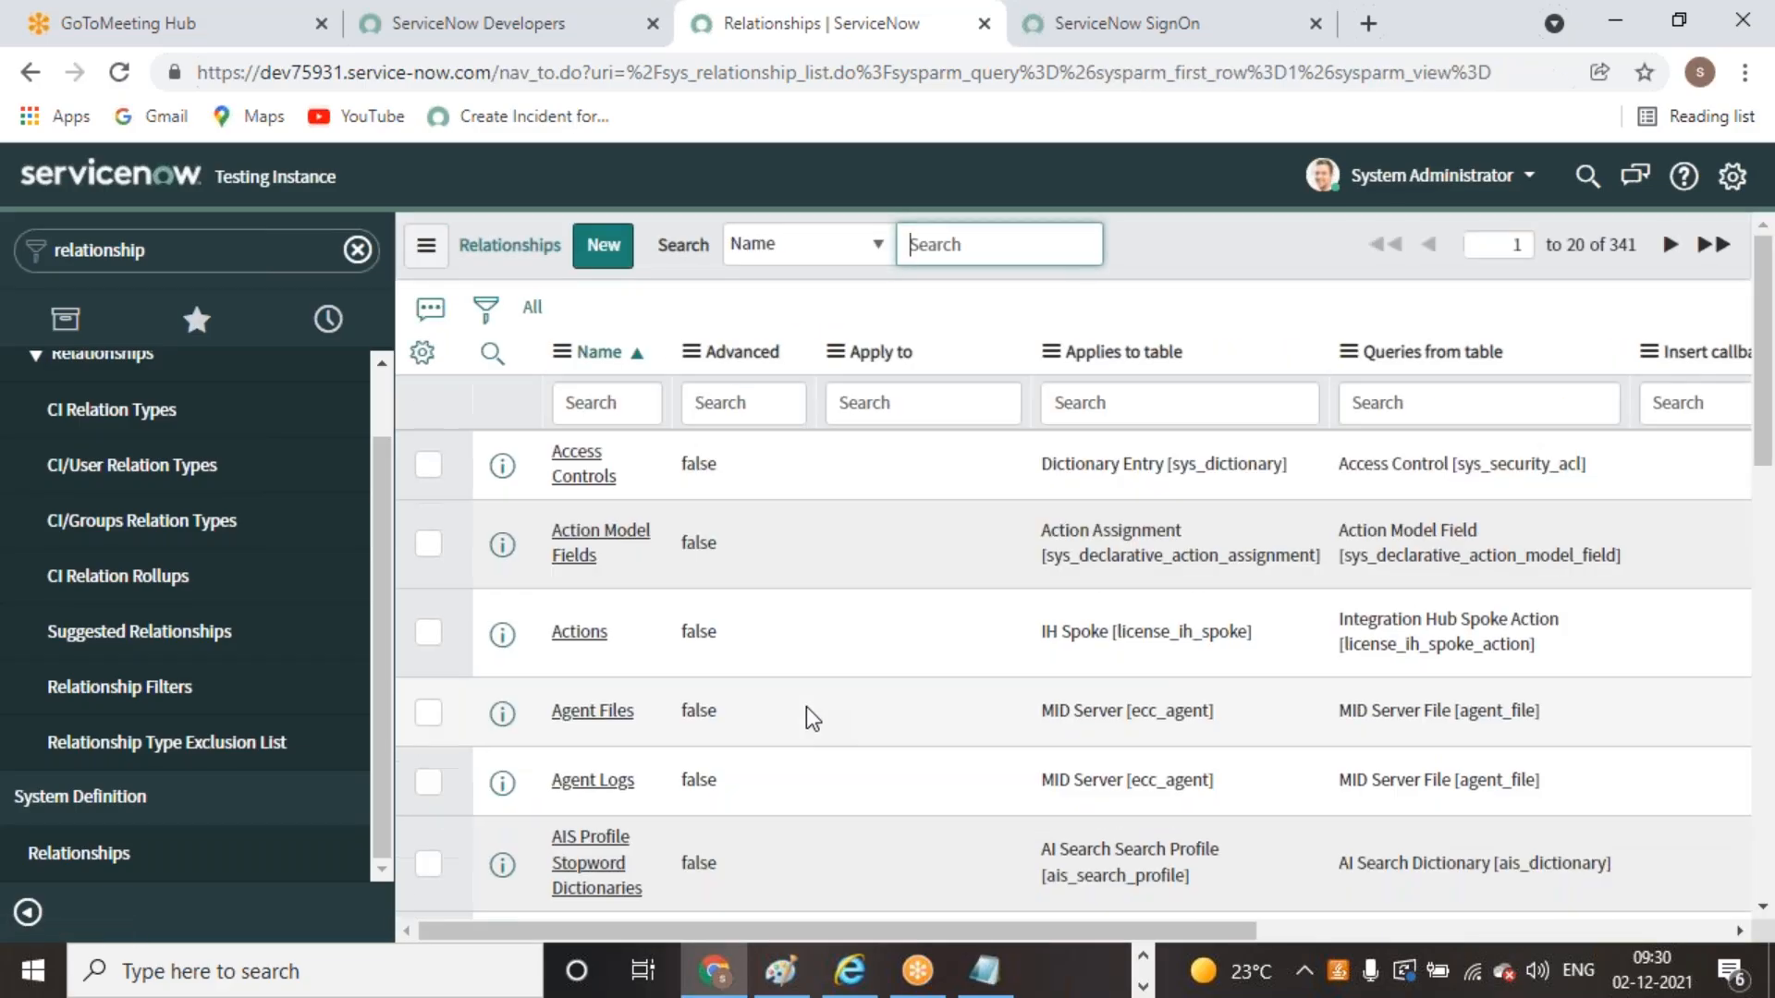
# Filter the relationships to those whose Queries from table contains problem, using *problem
pyautogui.scroll(-5, 810, 718)
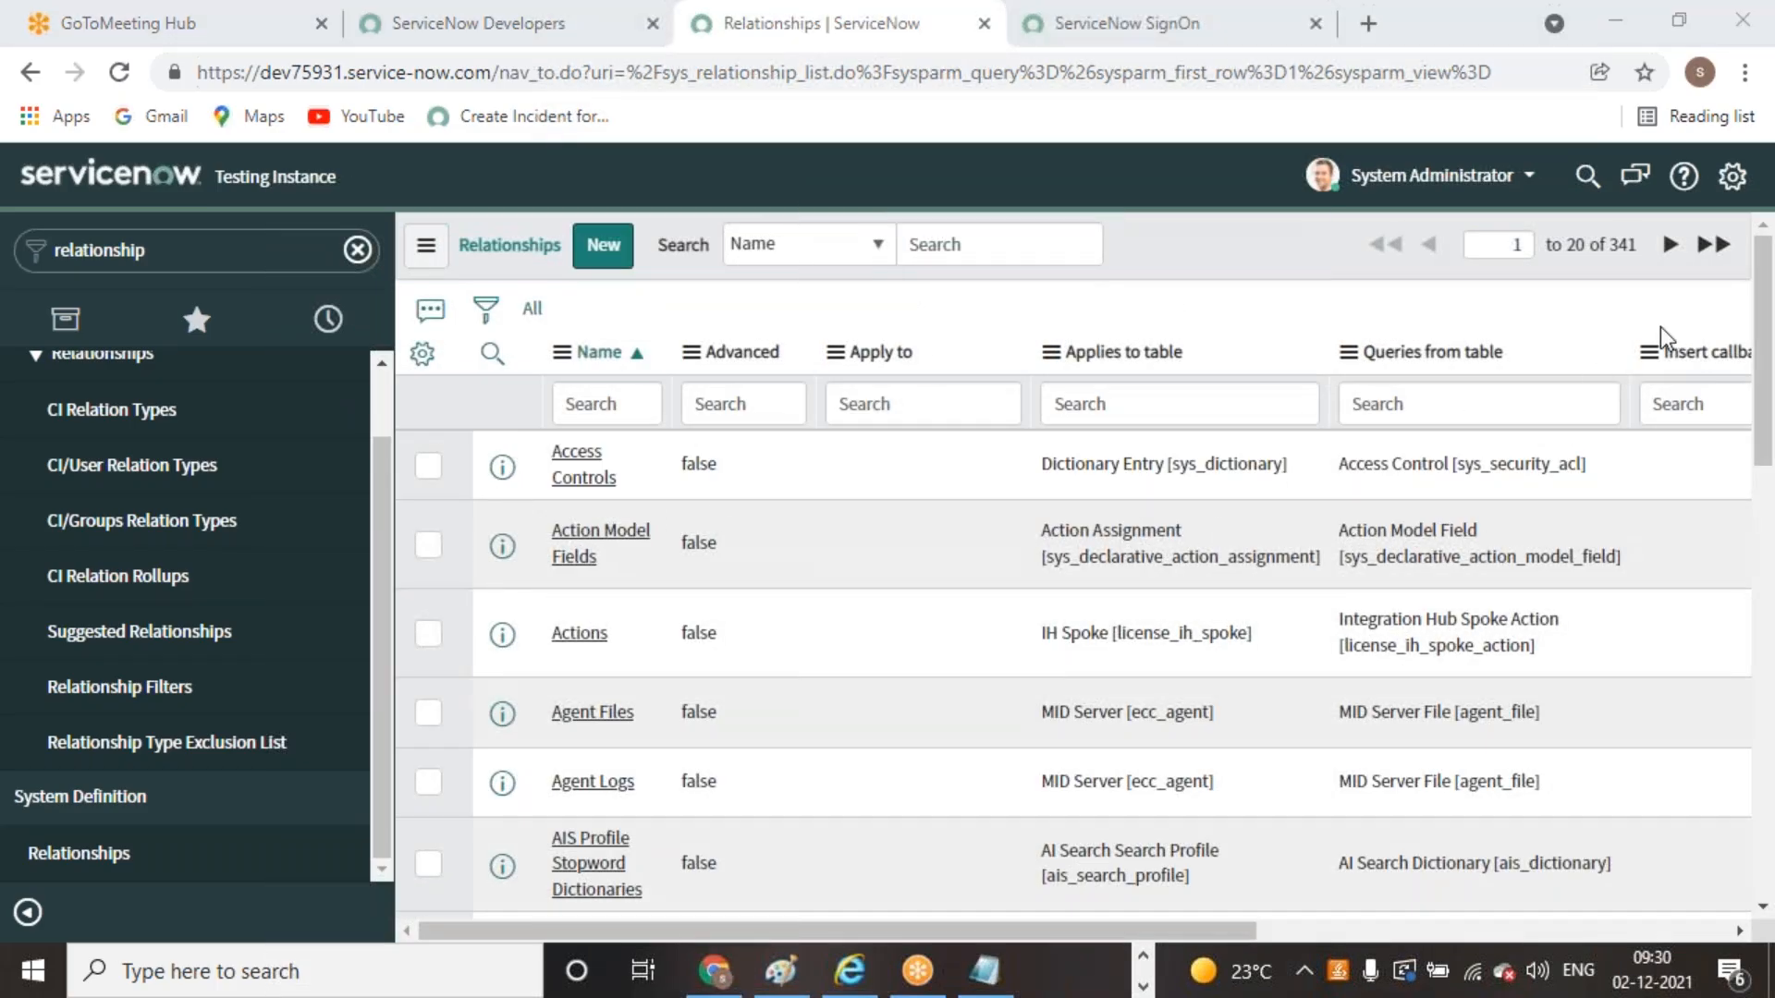
pyautogui.click(1178, 397)
pyautogui.click(1392, 406)
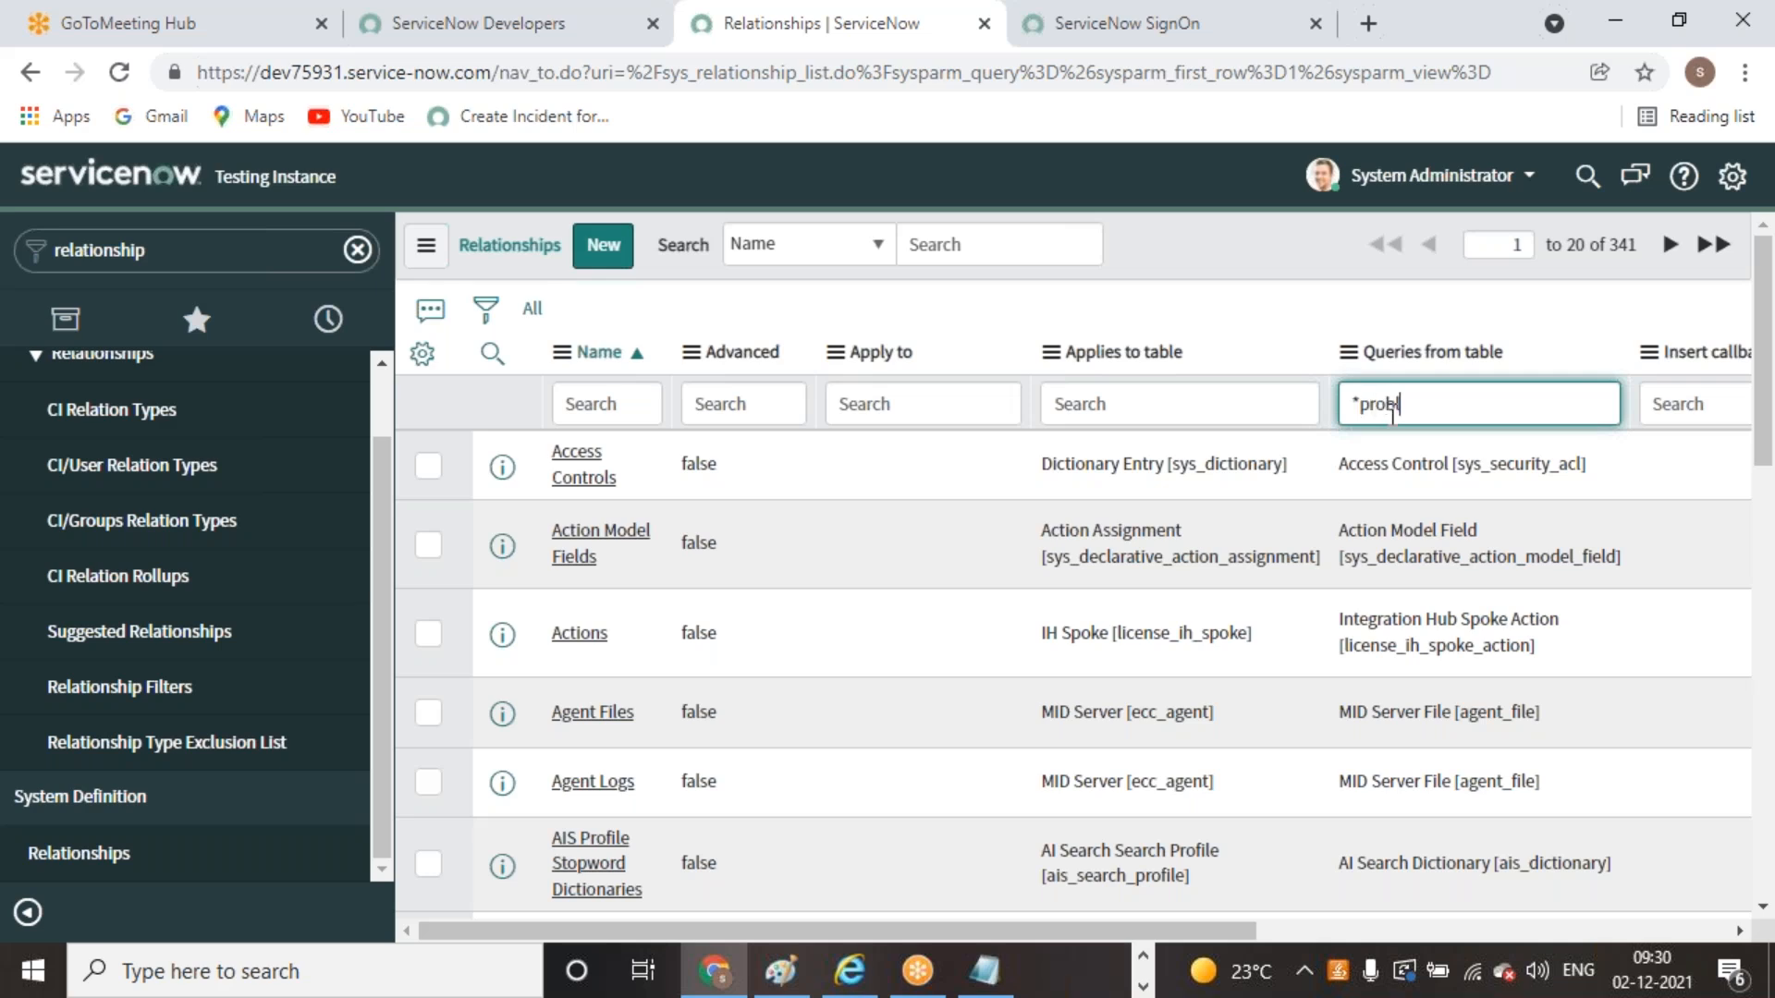
pyautogui.press('Return')
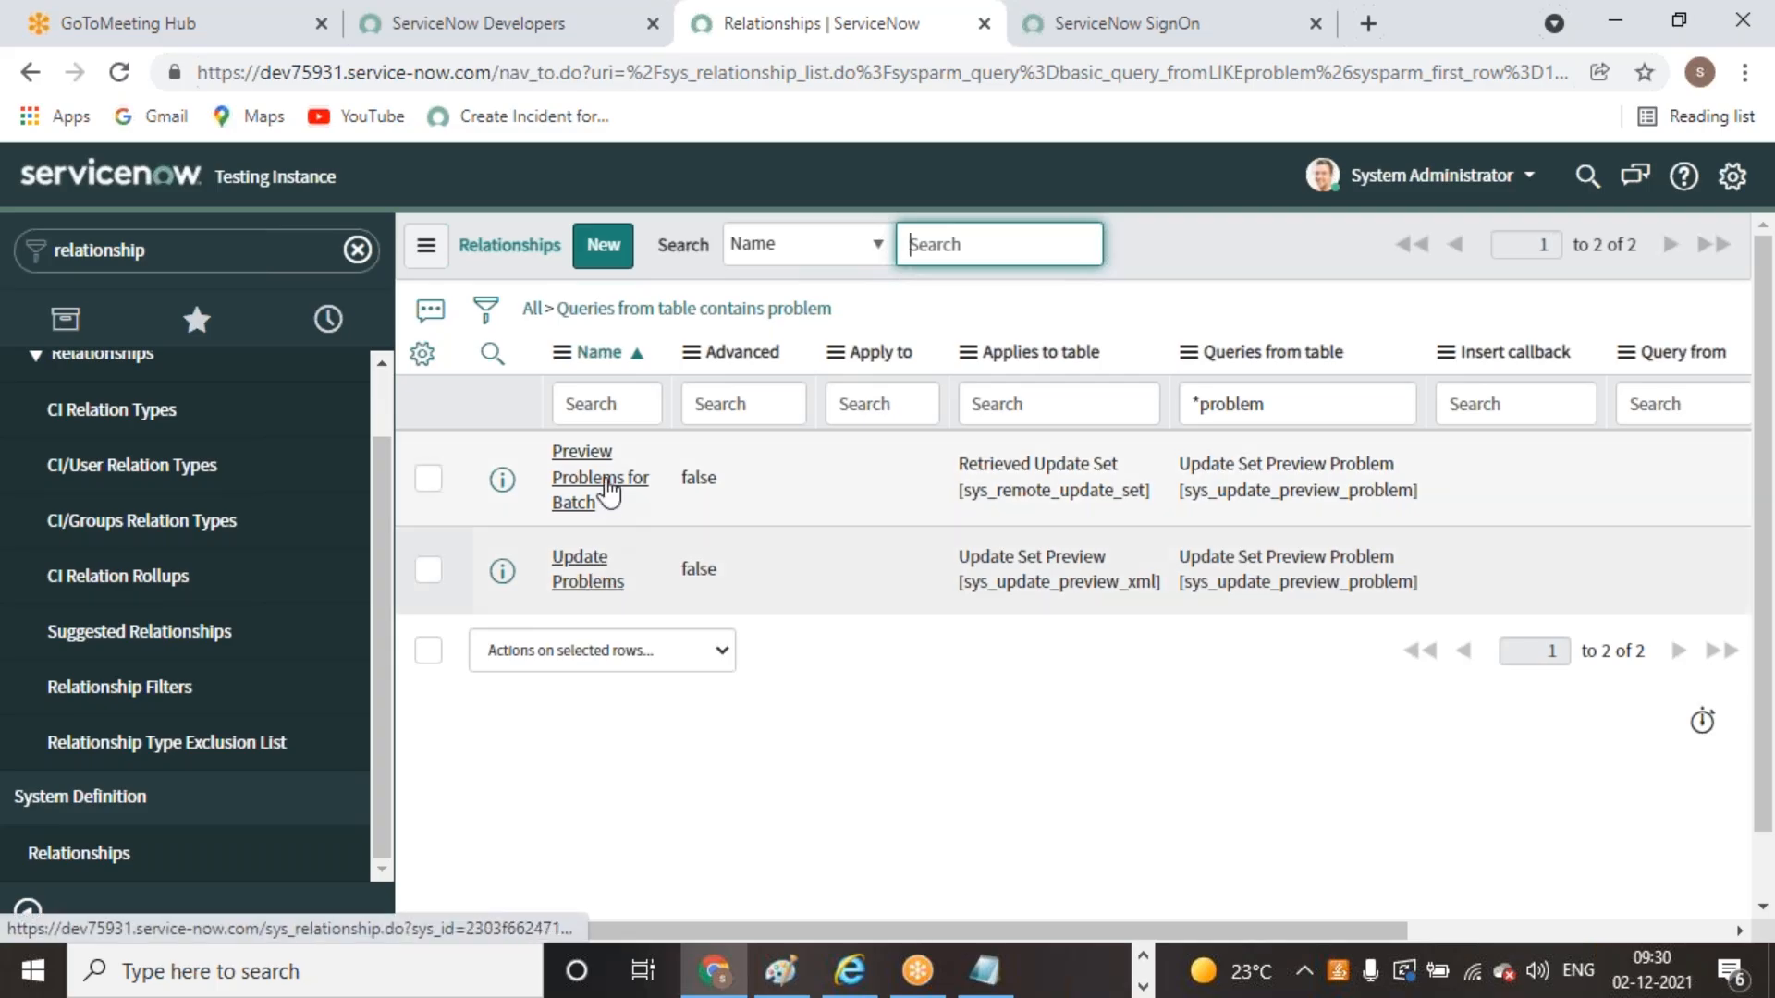
# Open the Update Problems relationship, examine its Query with script, and return to the filtered list
pyautogui.click(605, 582)
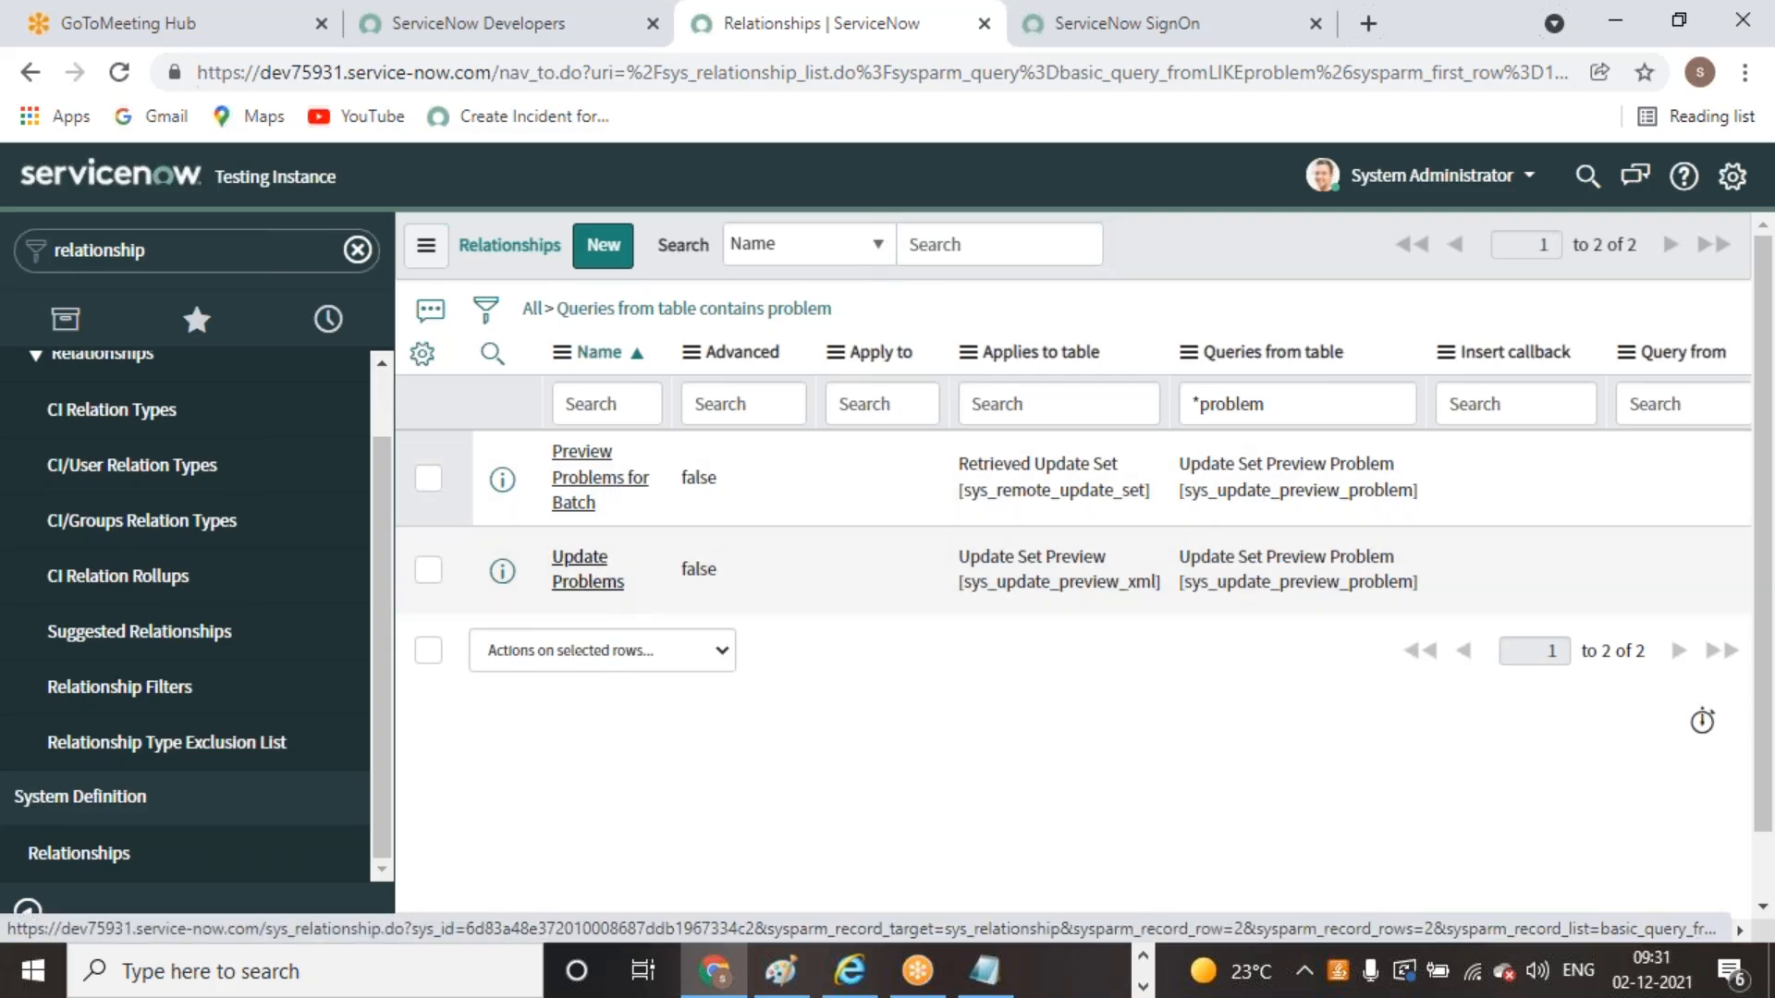
pyautogui.click(588, 569)
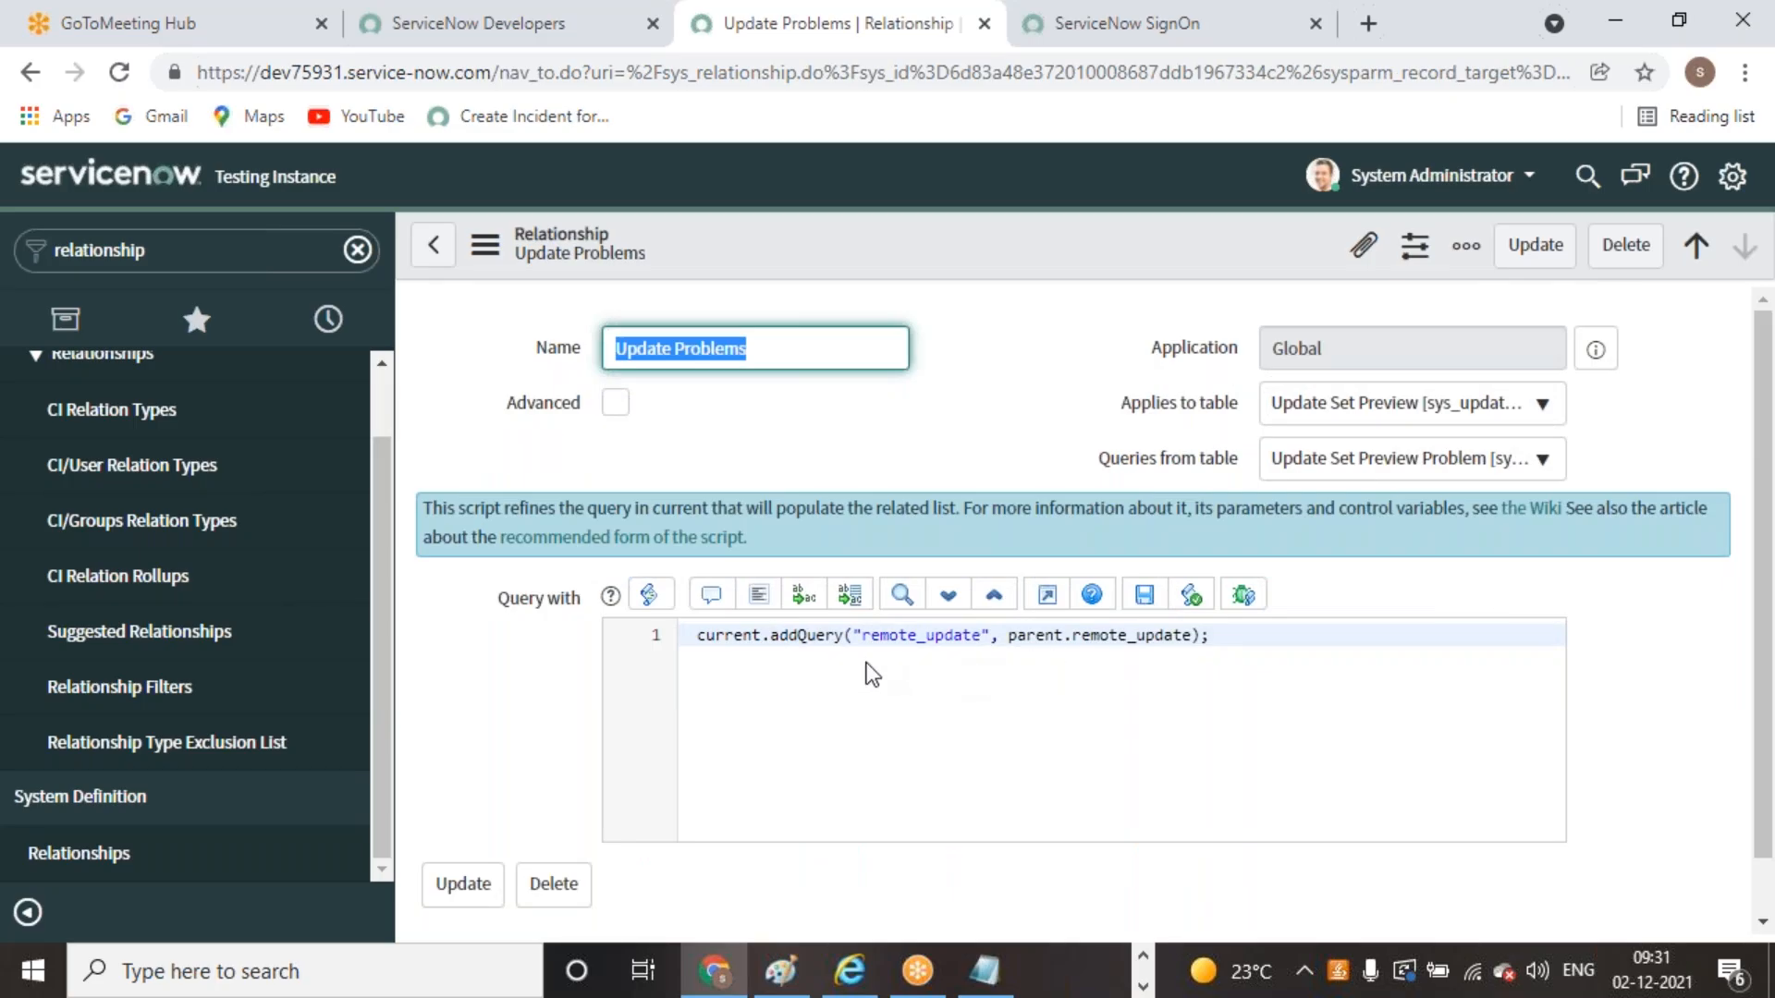
pyautogui.scroll(-1, 872, 674)
pyautogui.scroll(1, 871, 674)
pyautogui.click(433, 245)
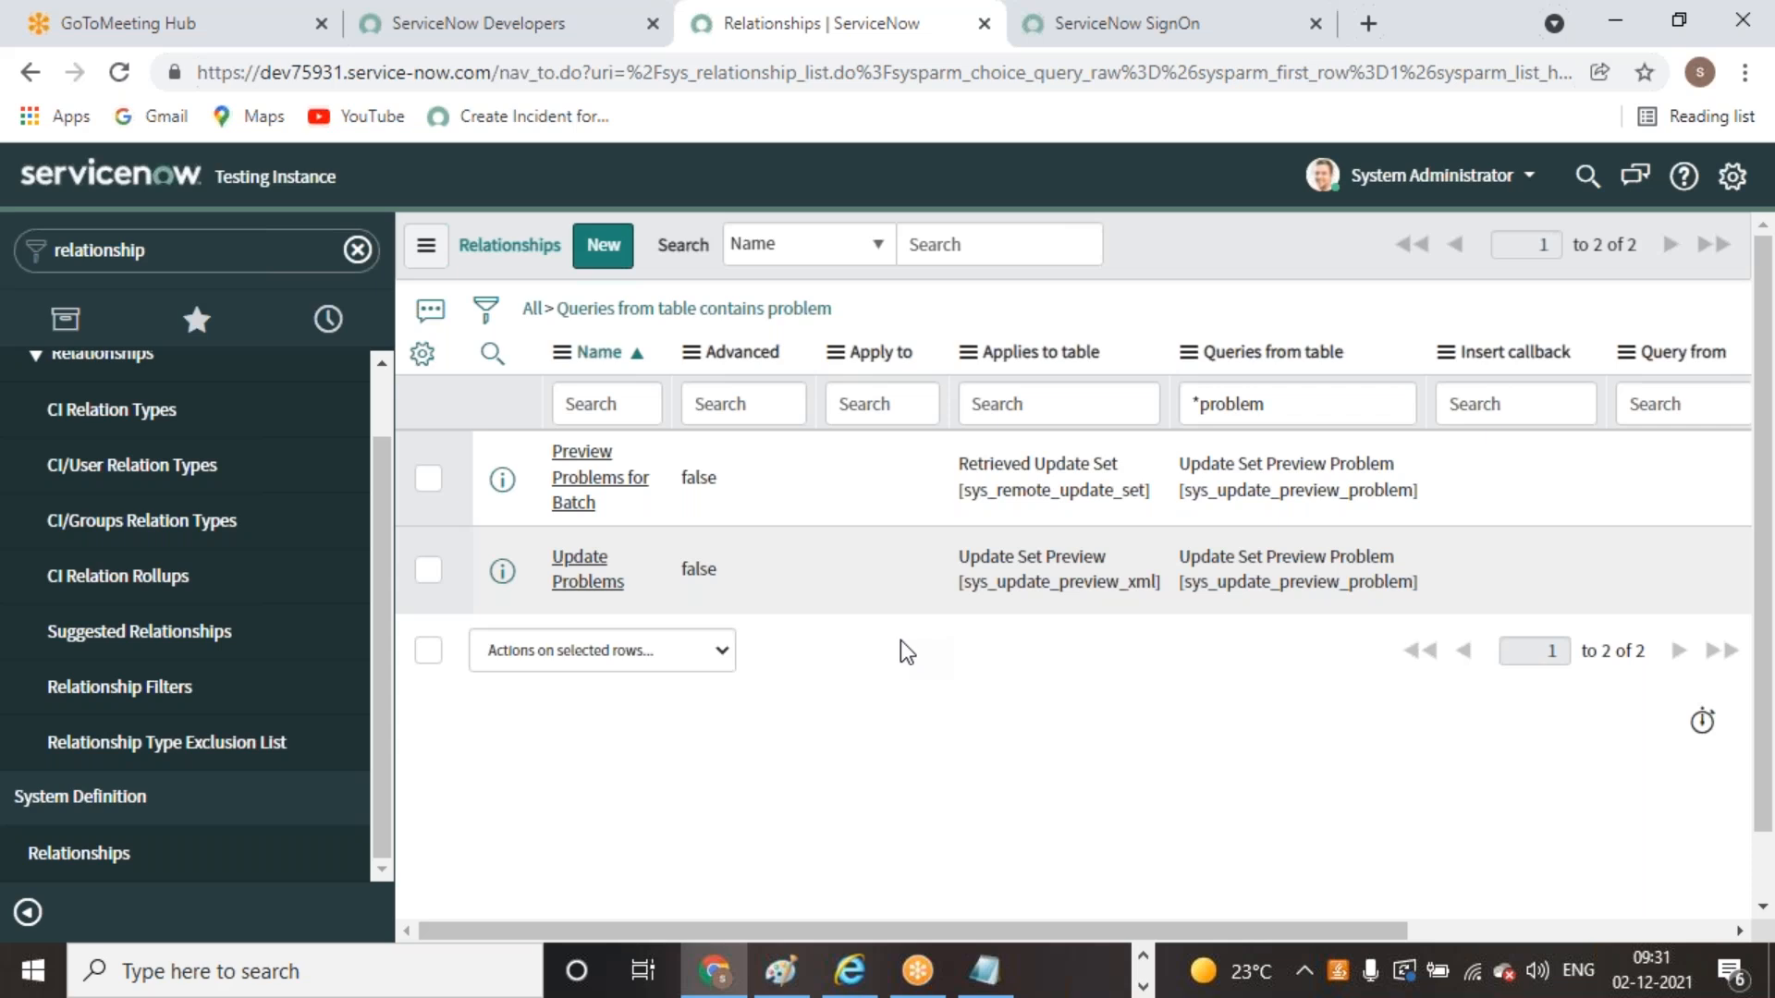
# Bring up the Pending Topics for 9AM file in Notepad to review the remaining topics
pyautogui.click(1146, 987)
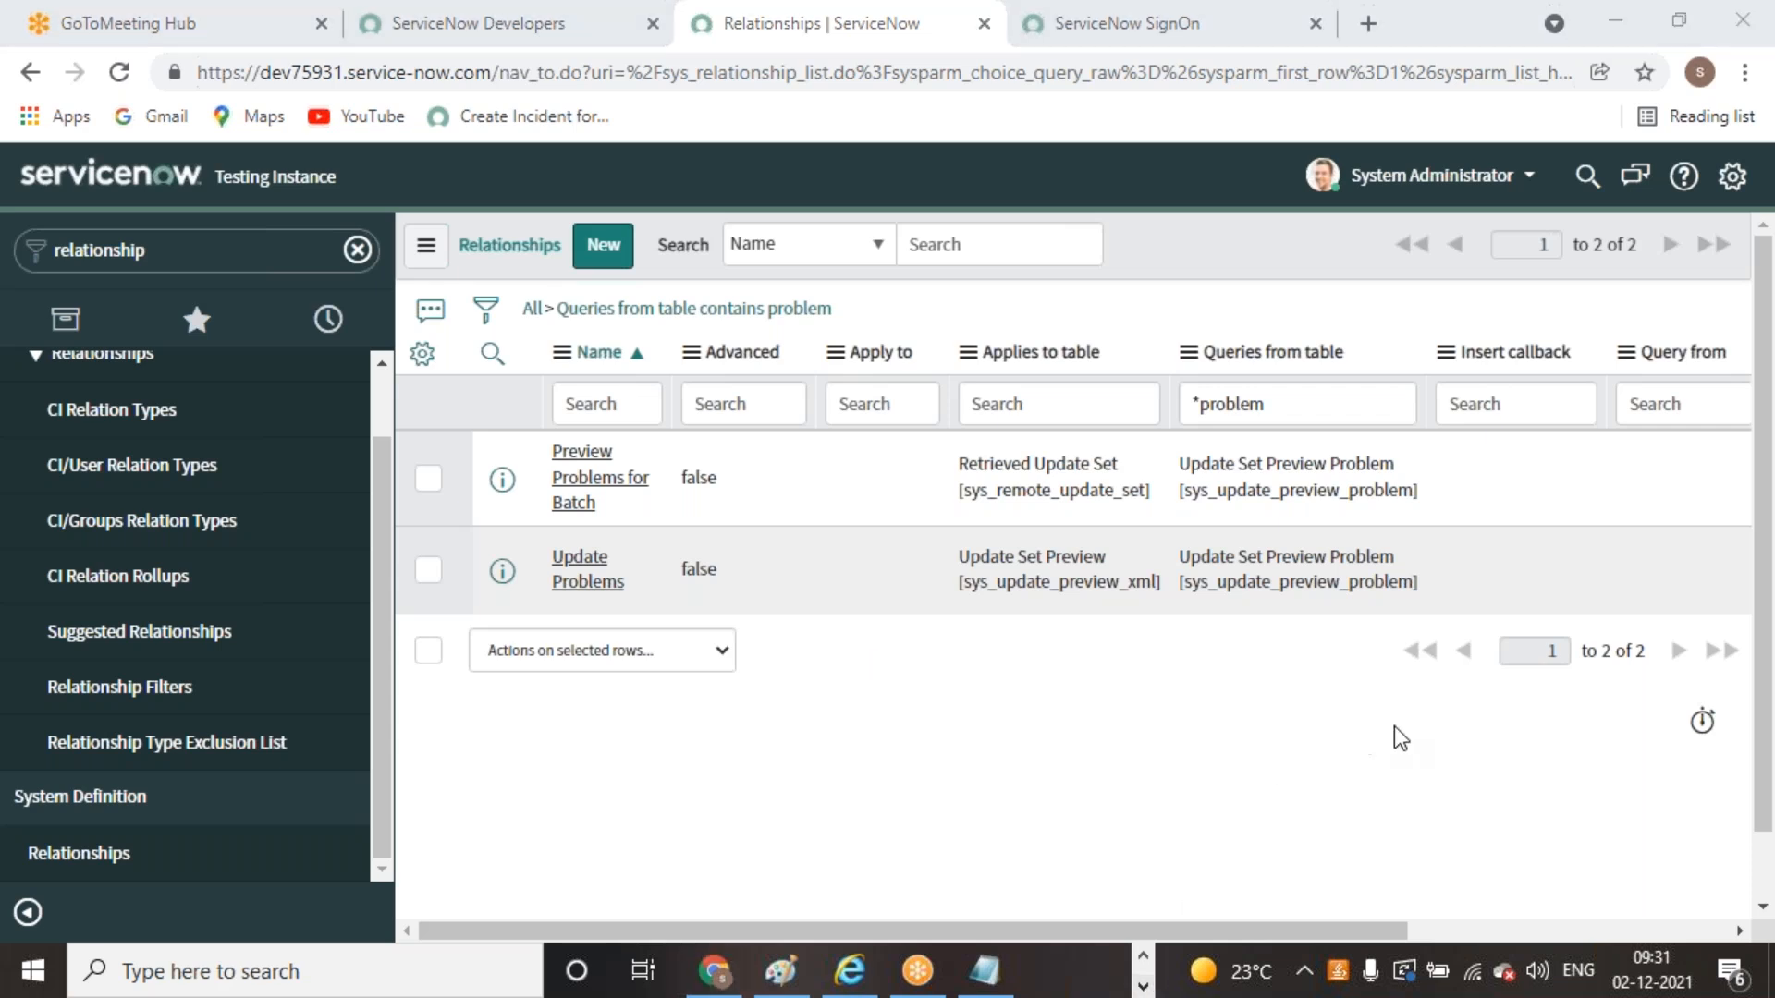
pyautogui.click(713, 970)
pyautogui.click(1144, 959)
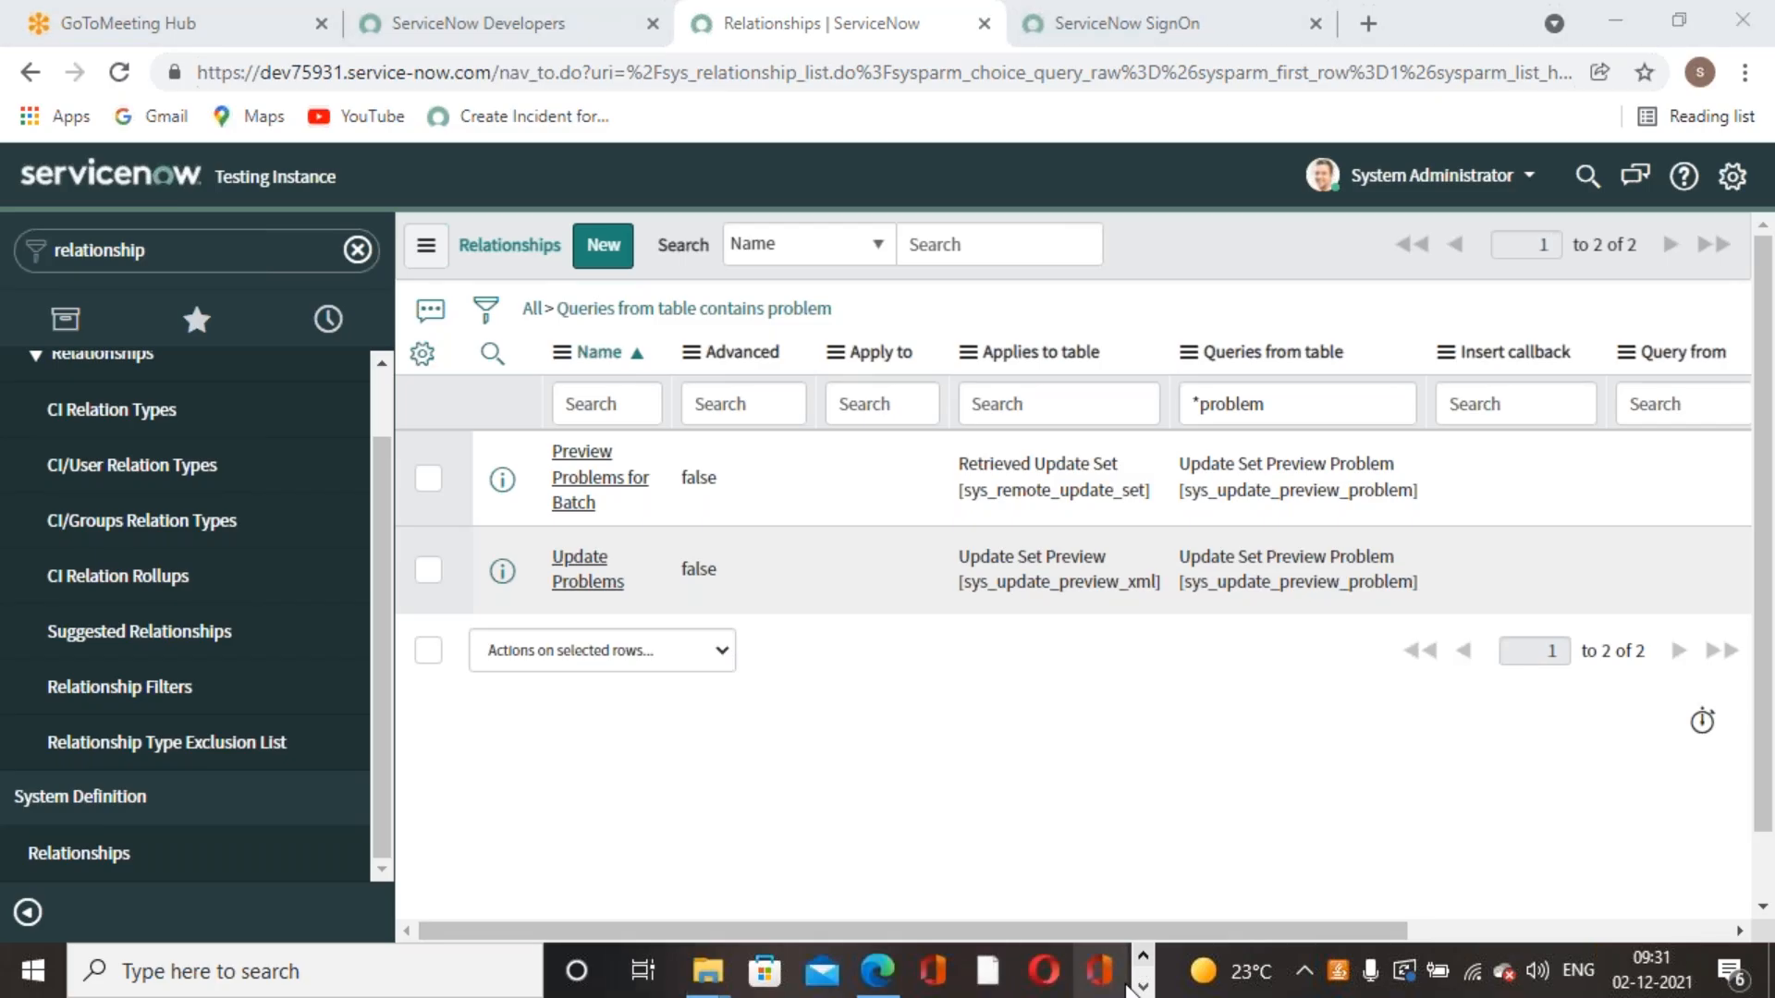
pyautogui.click(1144, 986)
pyautogui.click(971, 985)
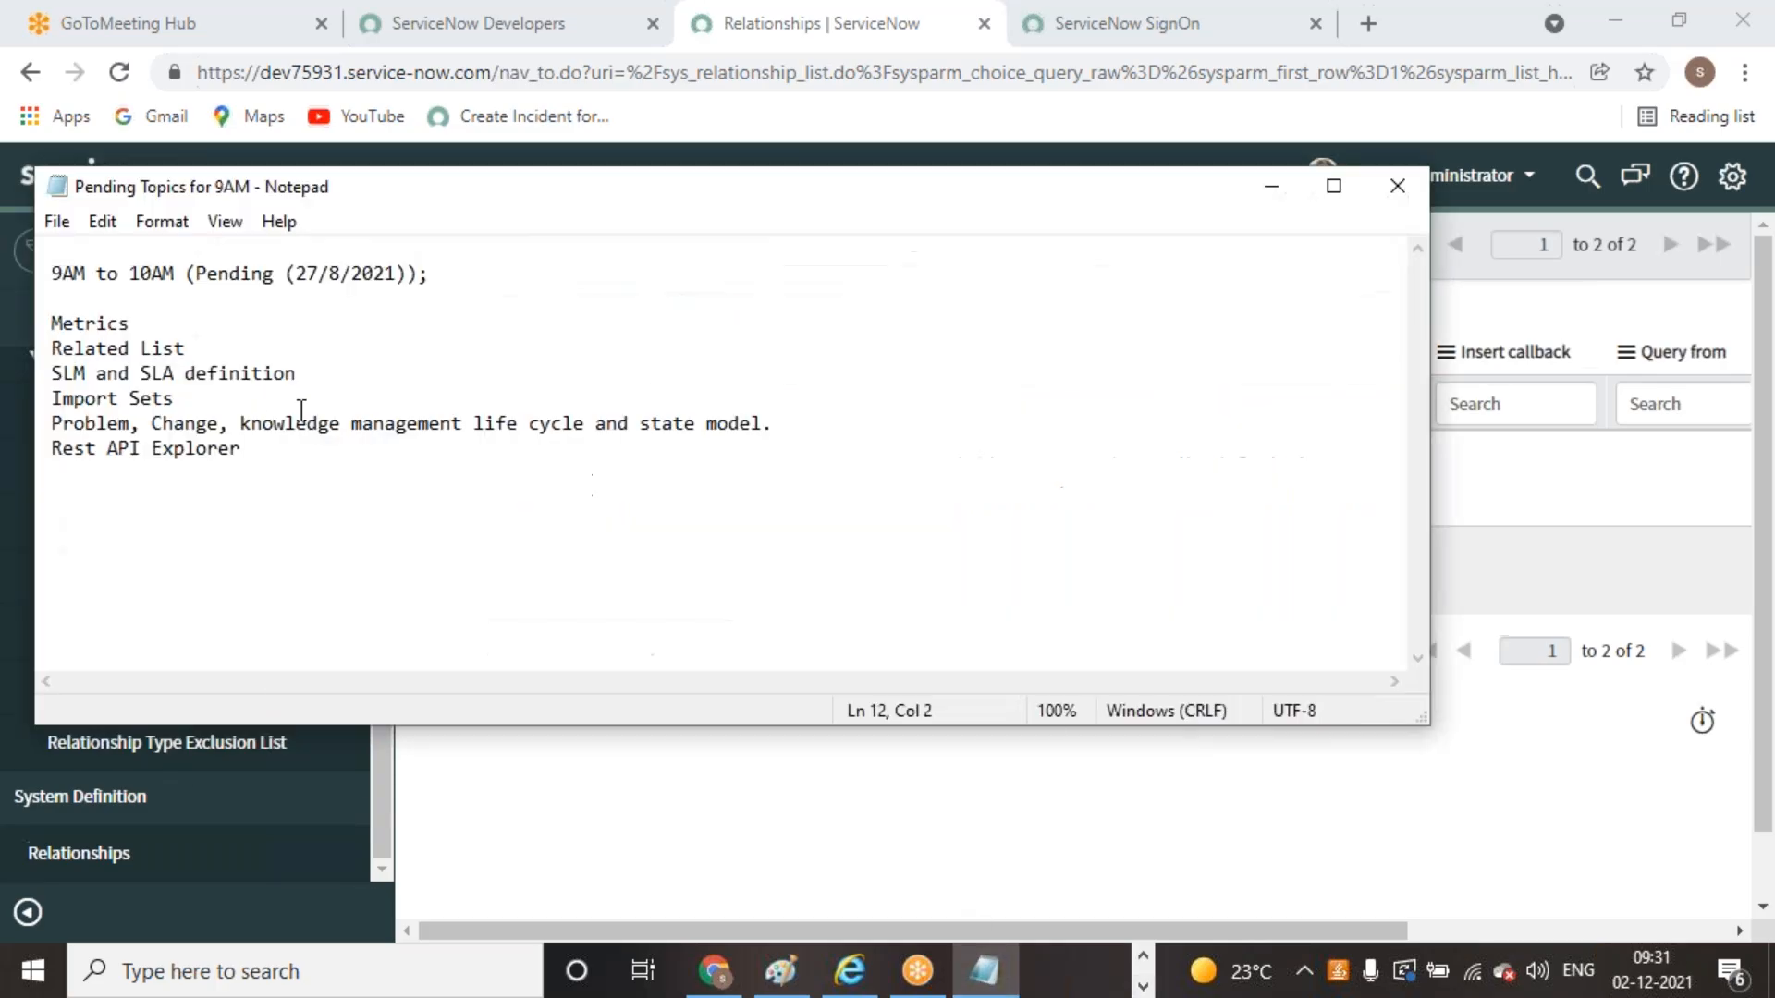
# Highlight the Import Sets topic in the pending topics notes and switch to the Service Now LIVE First Edition PDF in Microsoft Edge
pyautogui.moveTo(187, 405); pyautogui.dragTo(46, 402)
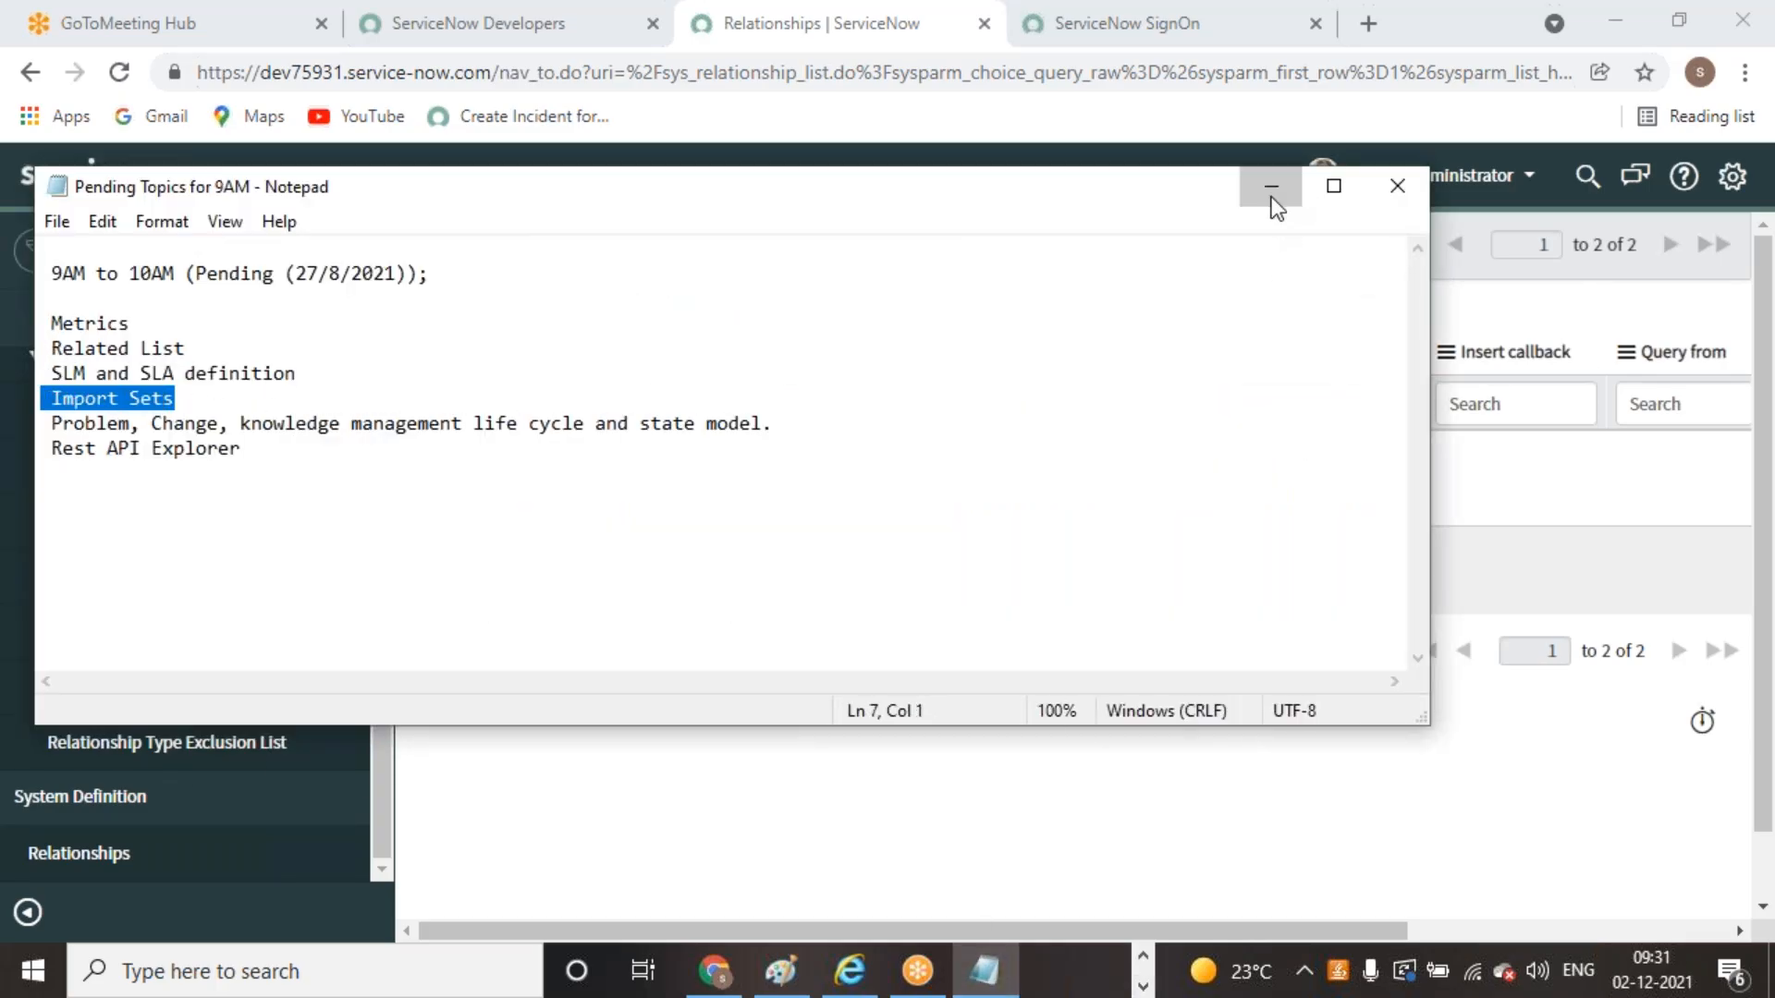
pyautogui.click(1272, 188)
pyautogui.click(878, 976)
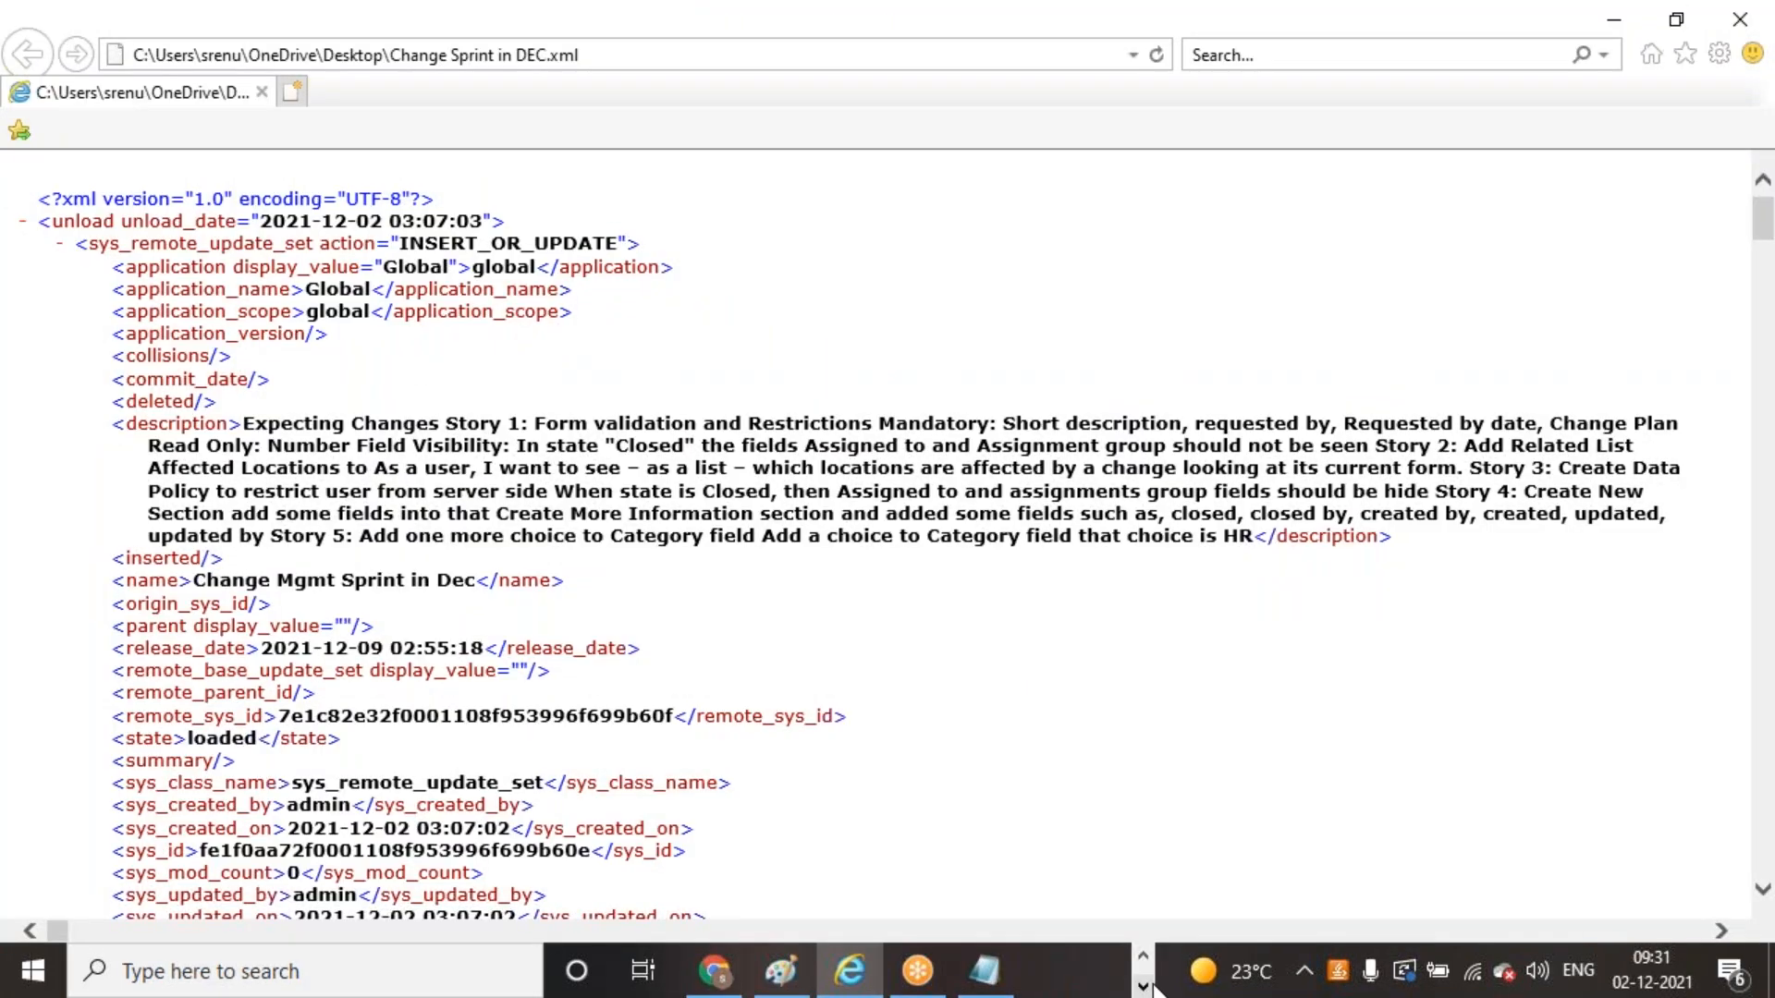
pyautogui.click(1143, 987)
pyautogui.click(883, 969)
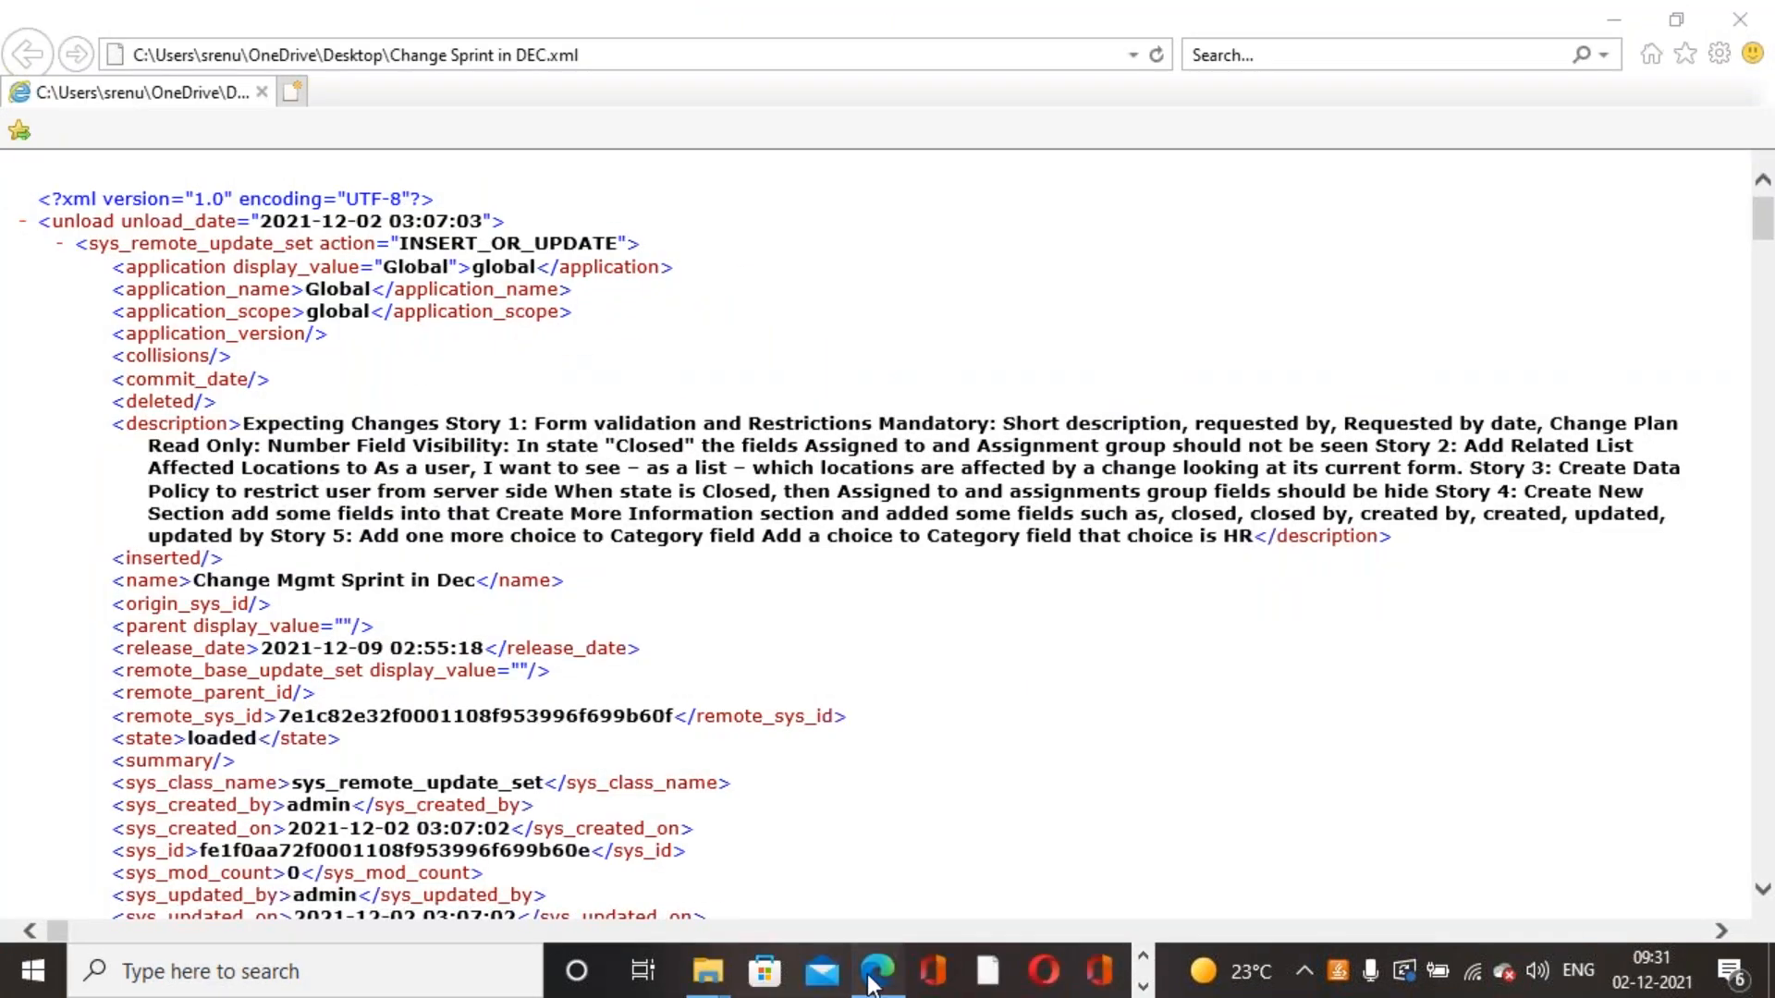
# Look through the PDF for the Chapter 13 Import Sets title page
pyautogui.scroll(-20, 1295, 620)
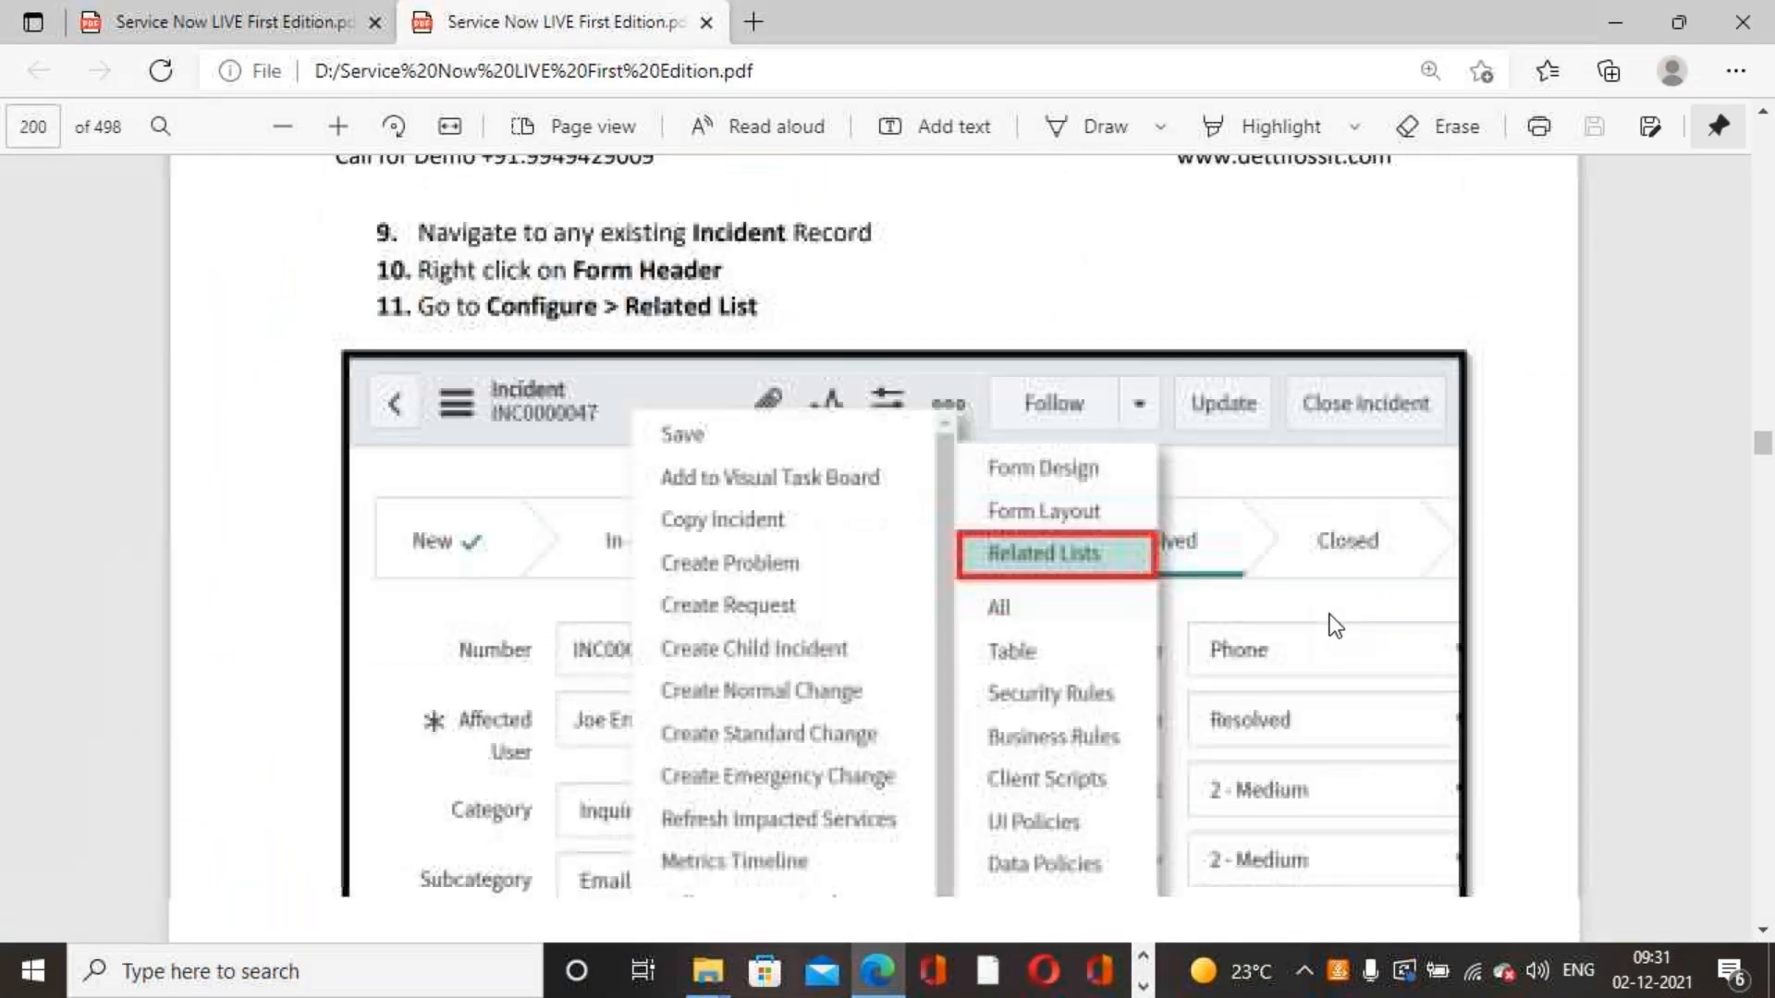
pyautogui.scroll(-10, 1338, 627)
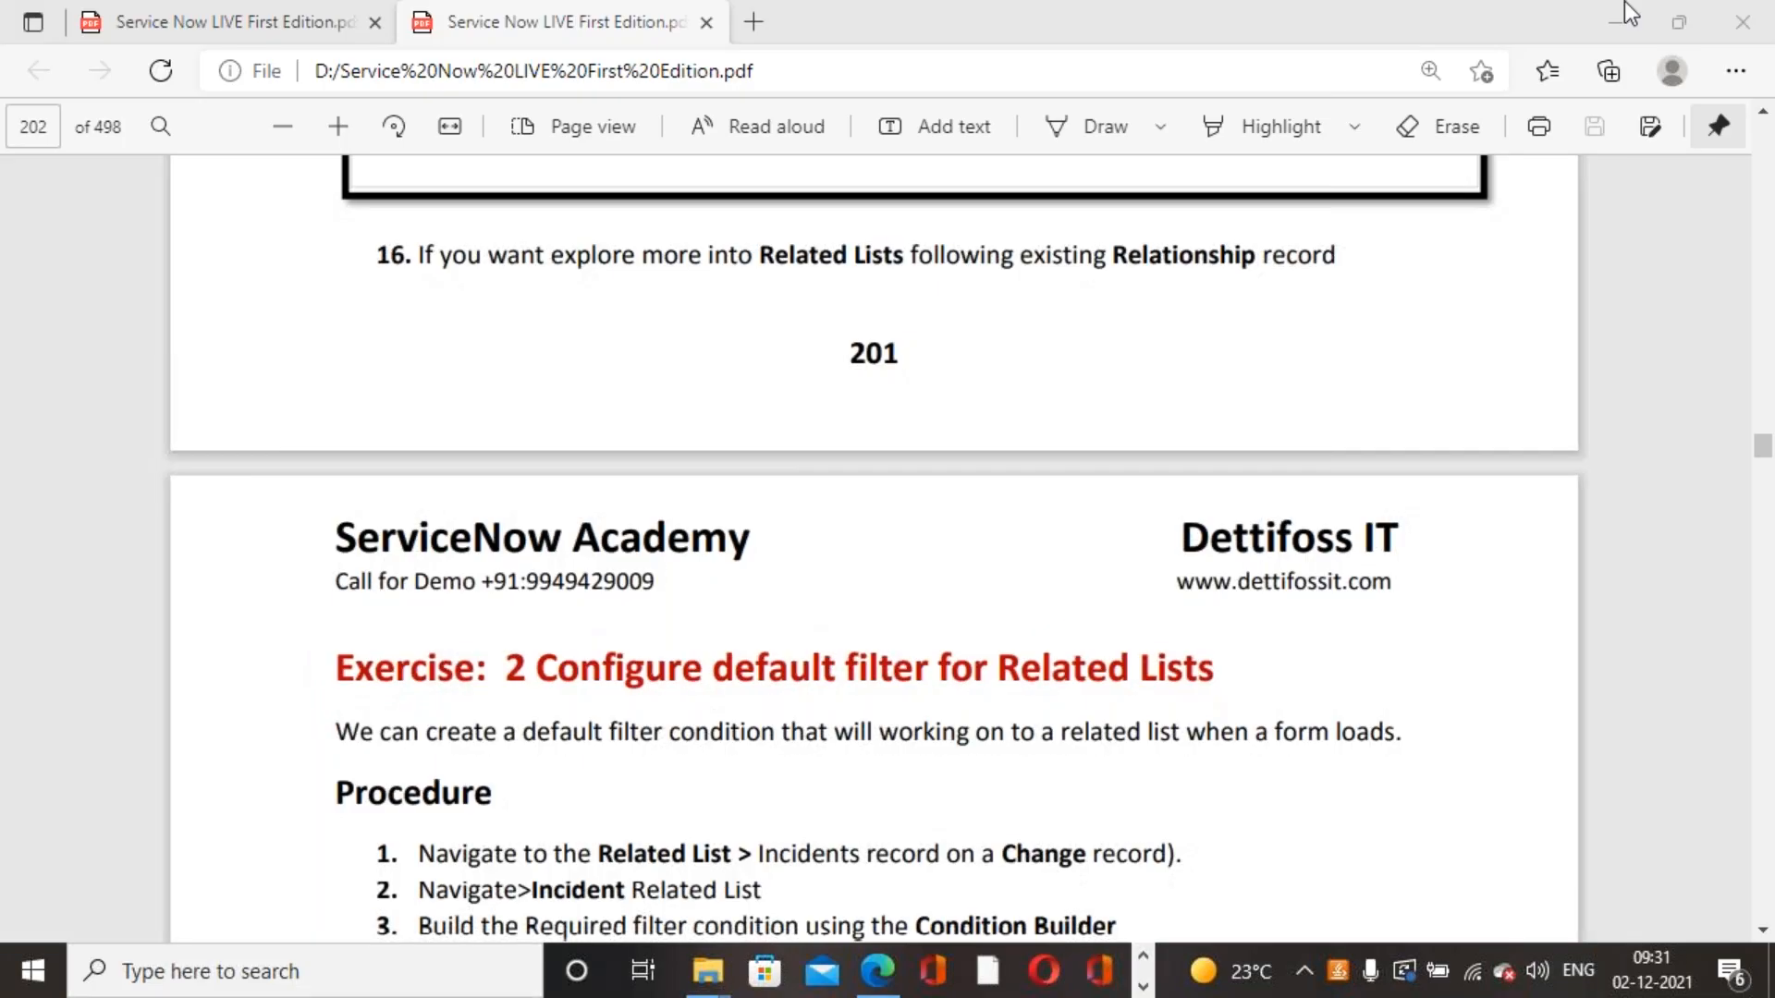
pyautogui.moveTo(1762, 447); pyautogui.dragTo(1763, 516)
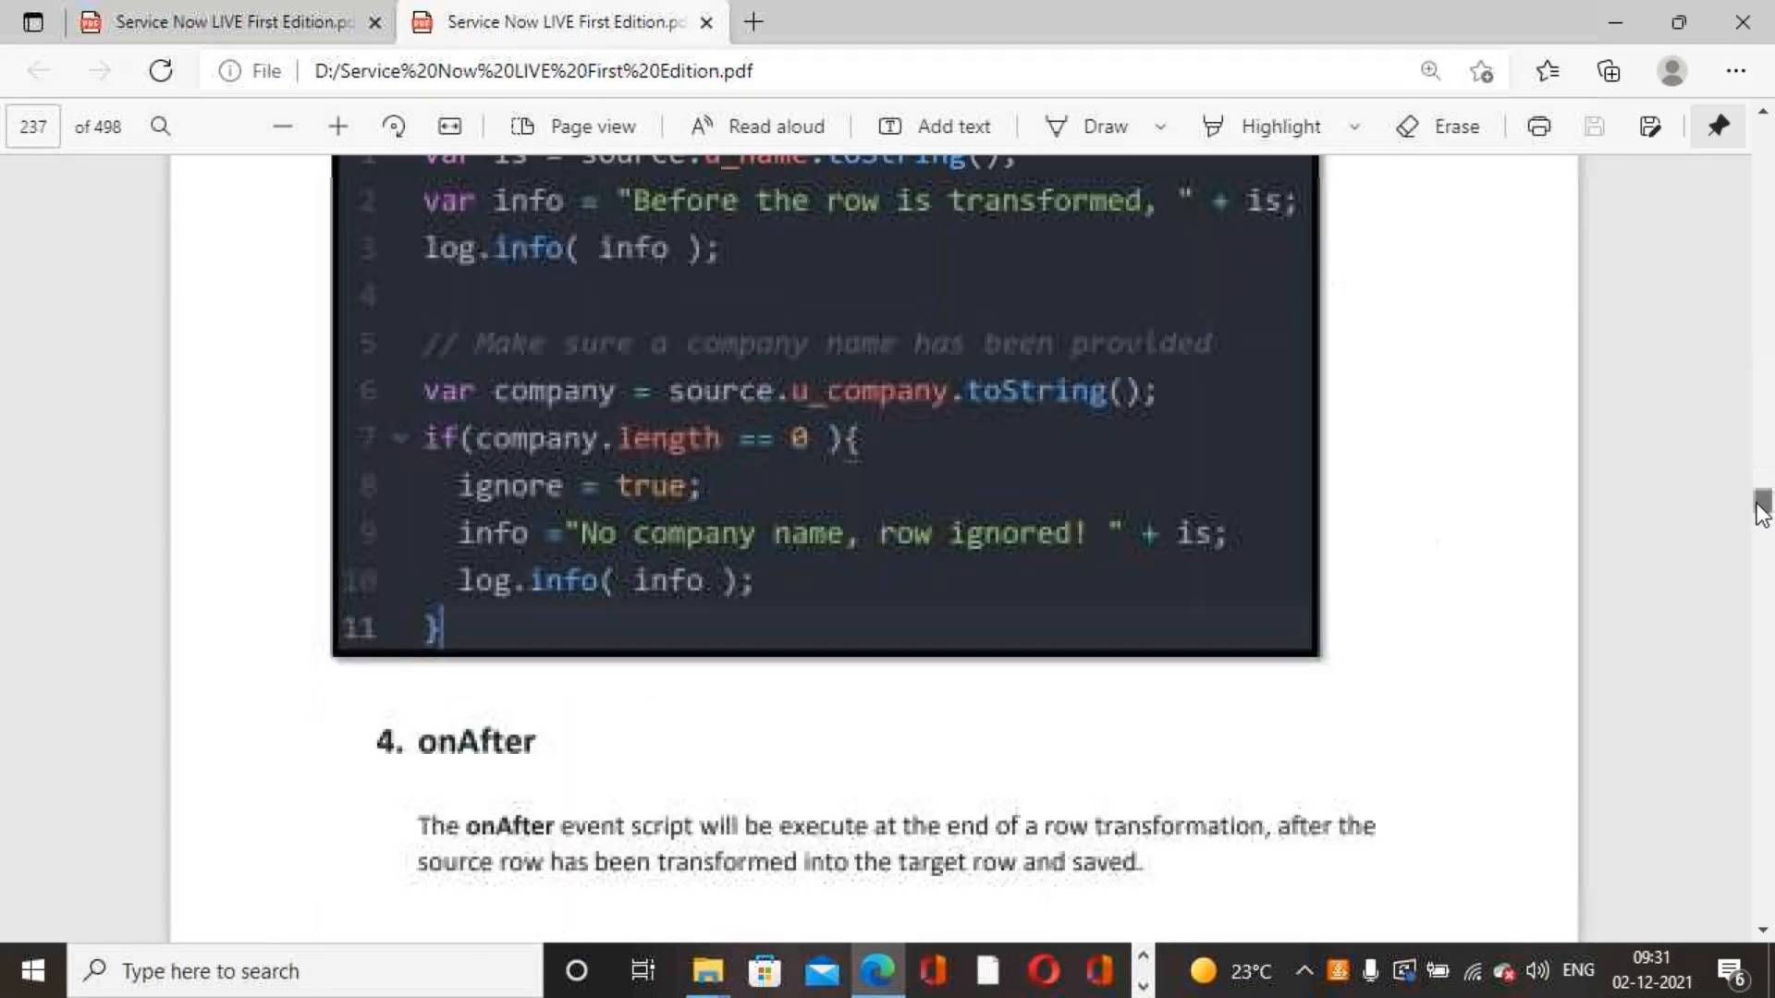
pyautogui.scroll(-15, 1172, 606)
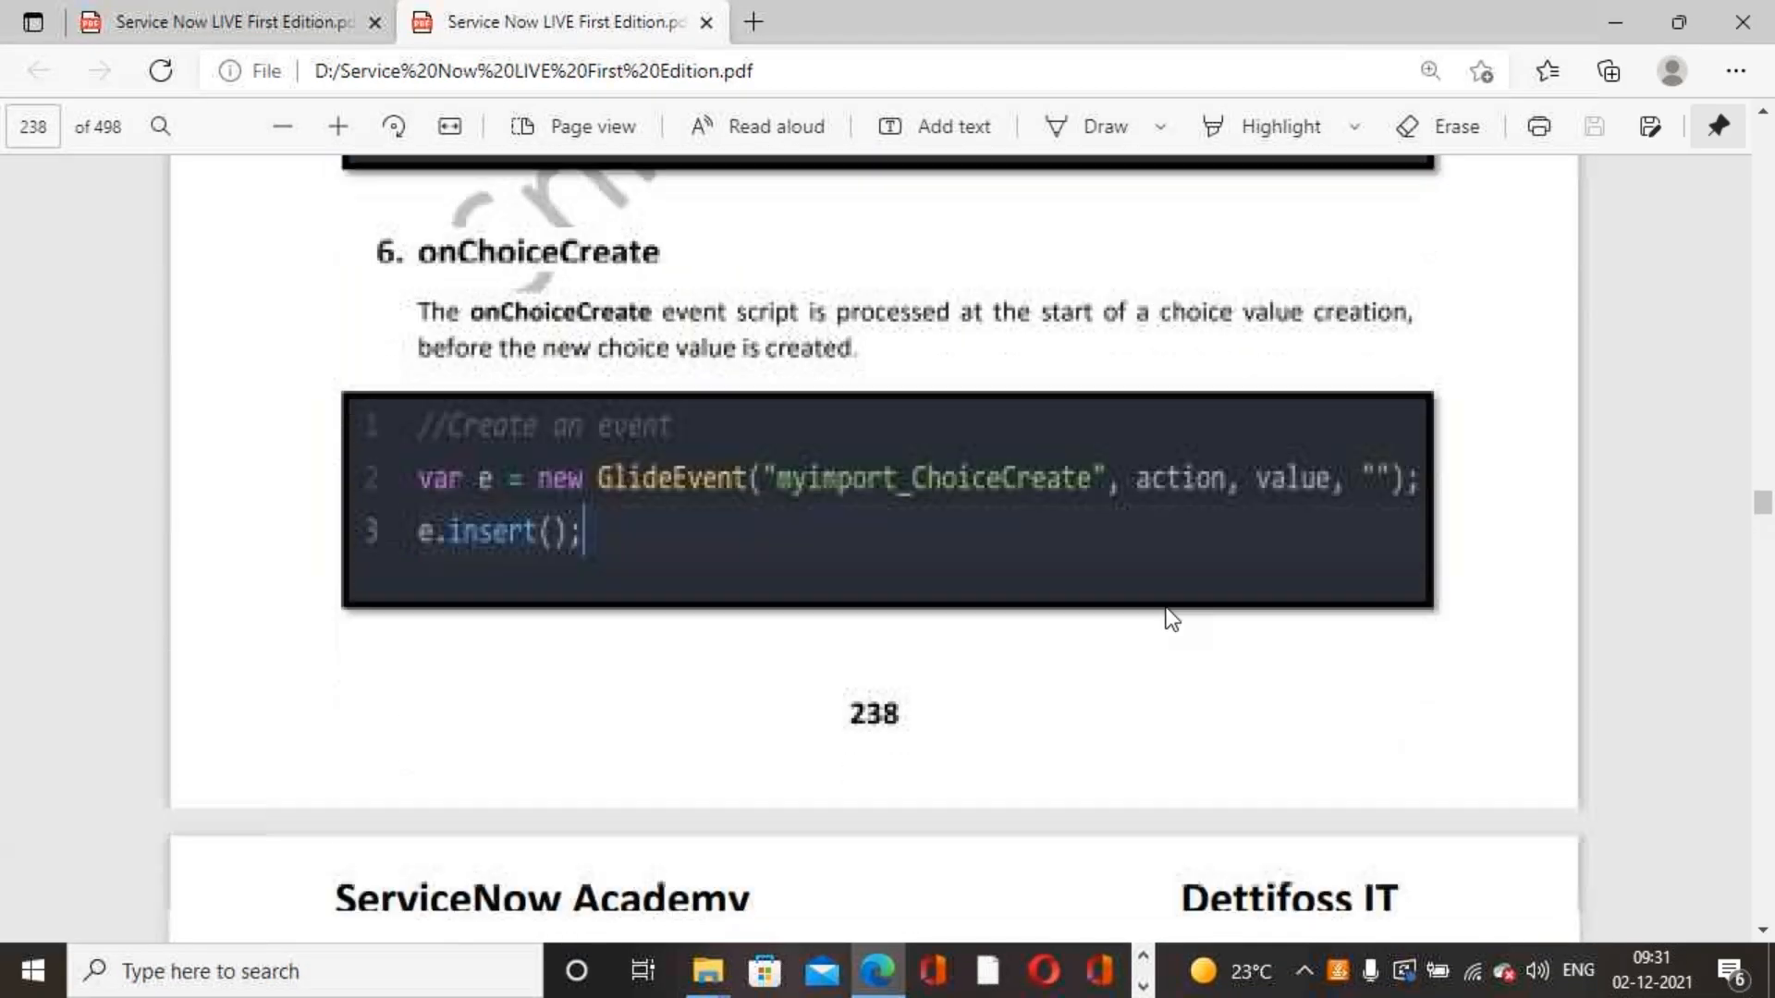
pyautogui.scroll(-8, 1166, 610)
pyautogui.scroll(4, 1167, 610)
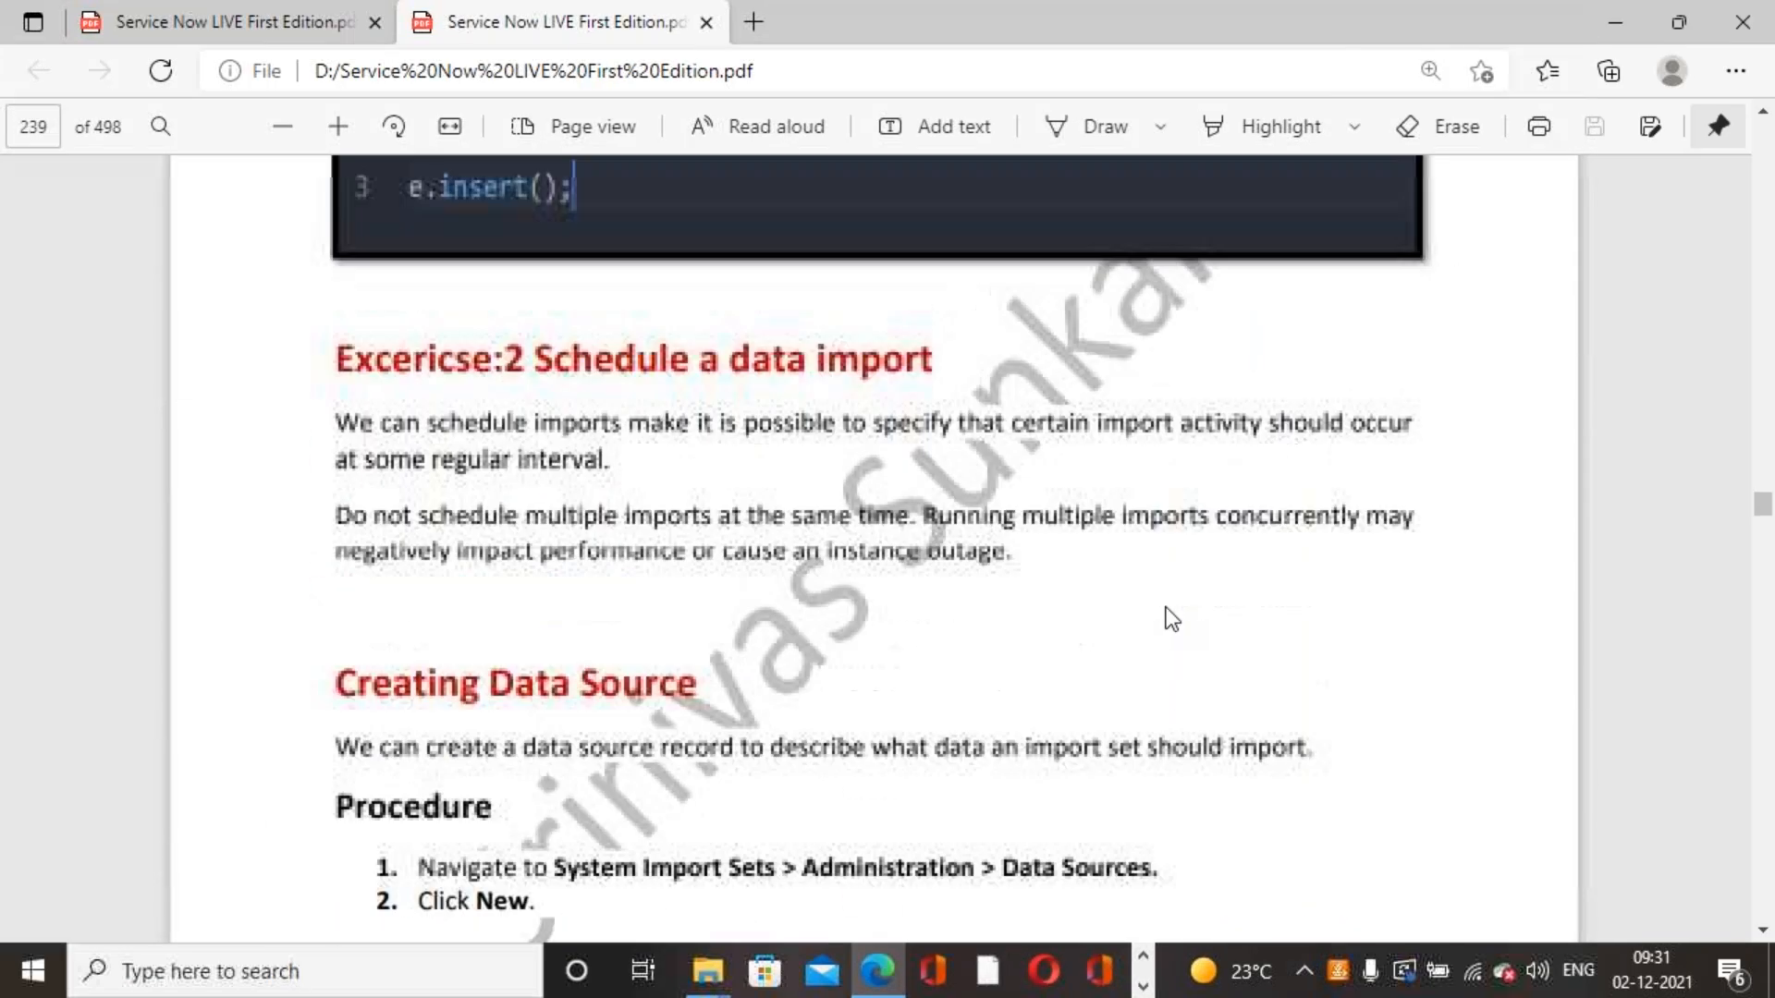
pyautogui.scroll(20, 1169, 616)
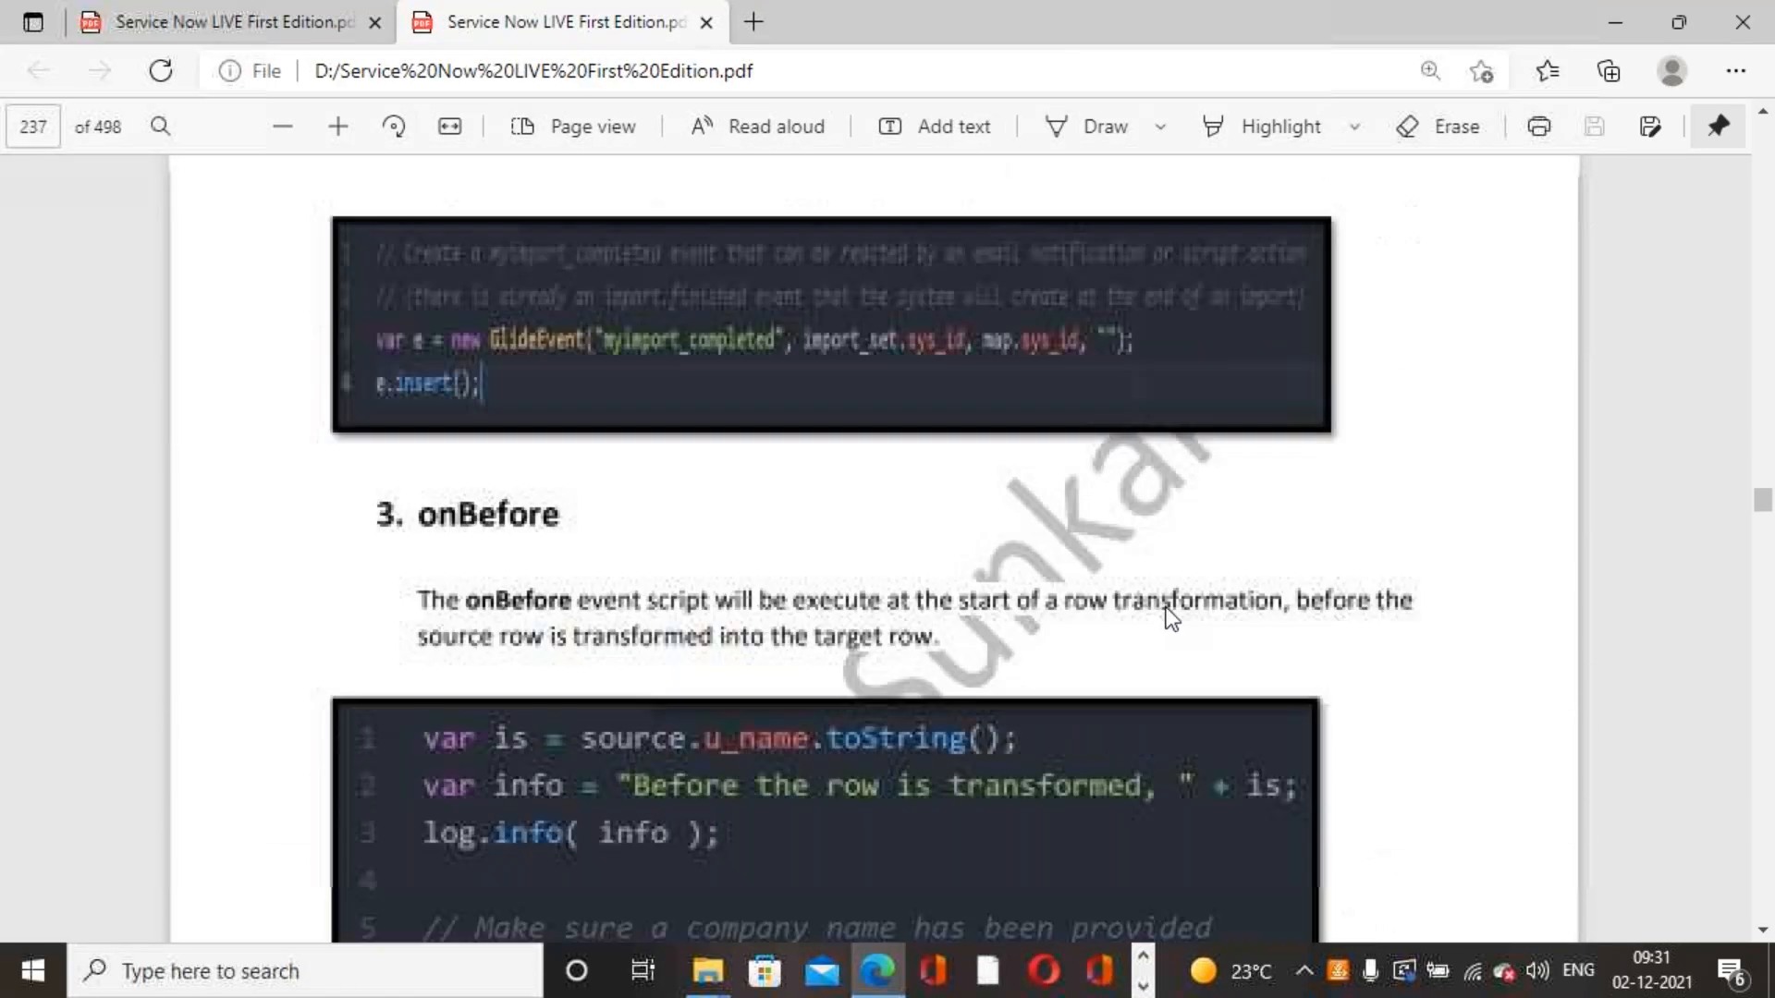
pyautogui.scroll(12, 1166, 609)
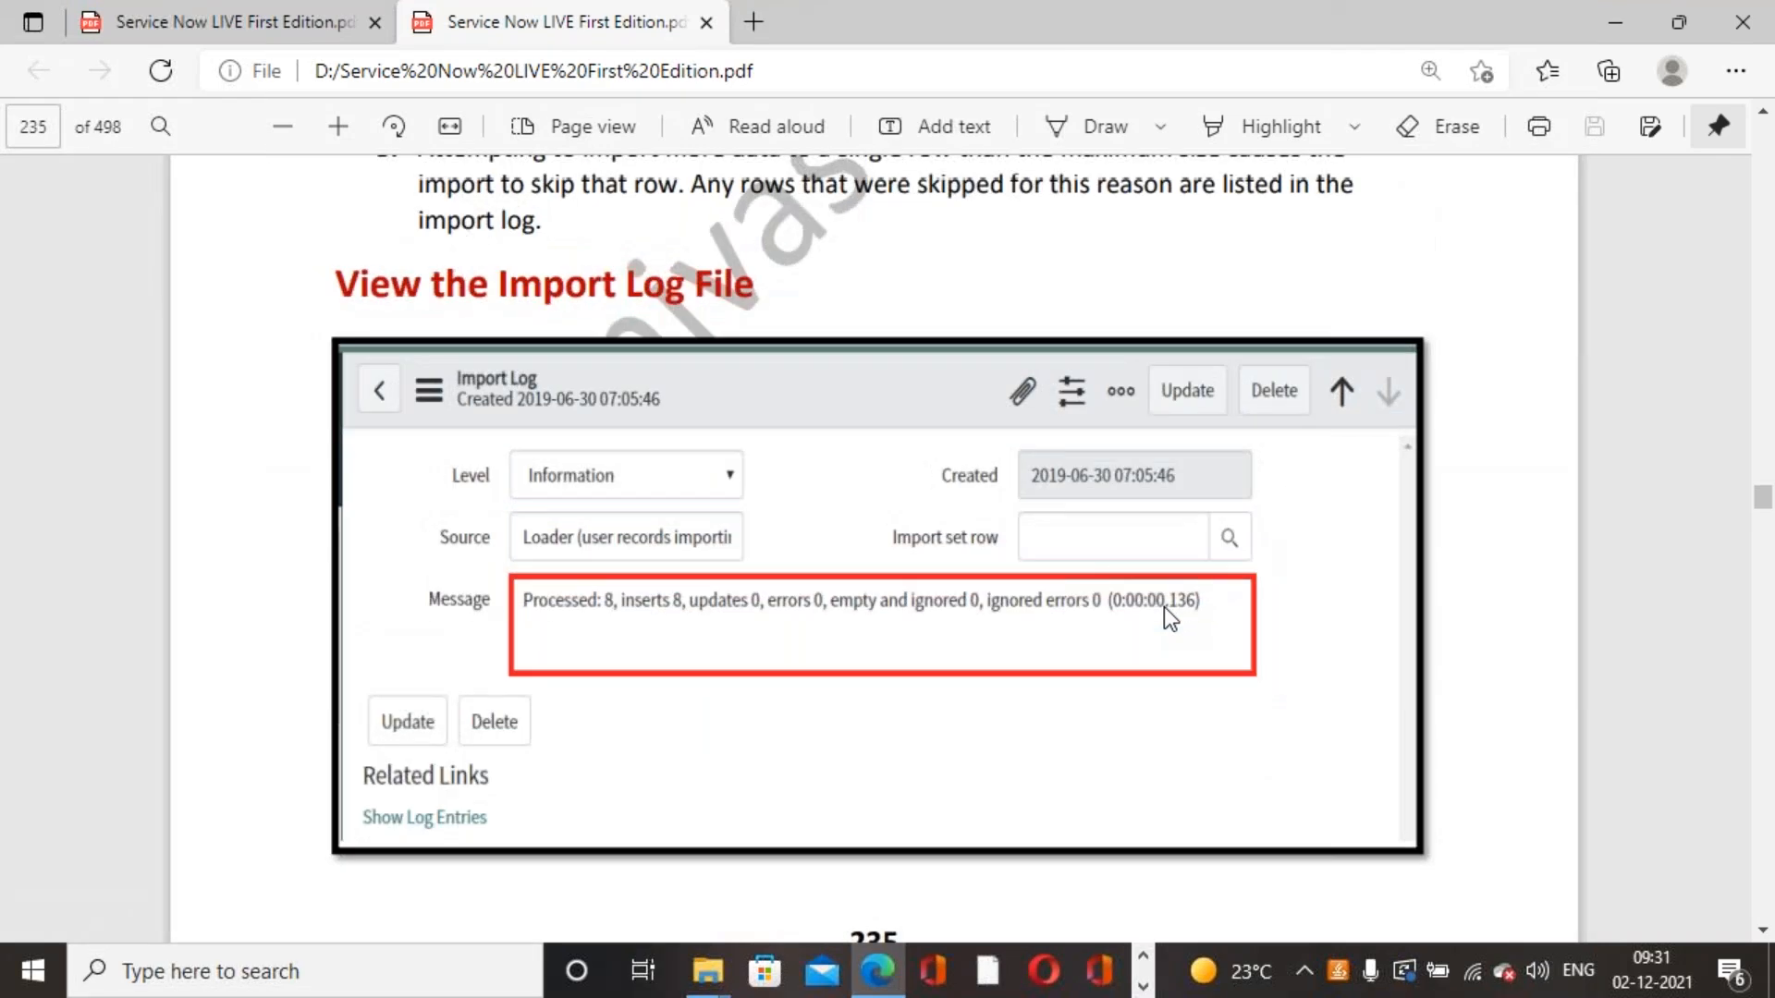
pyautogui.scroll(18, 1163, 607)
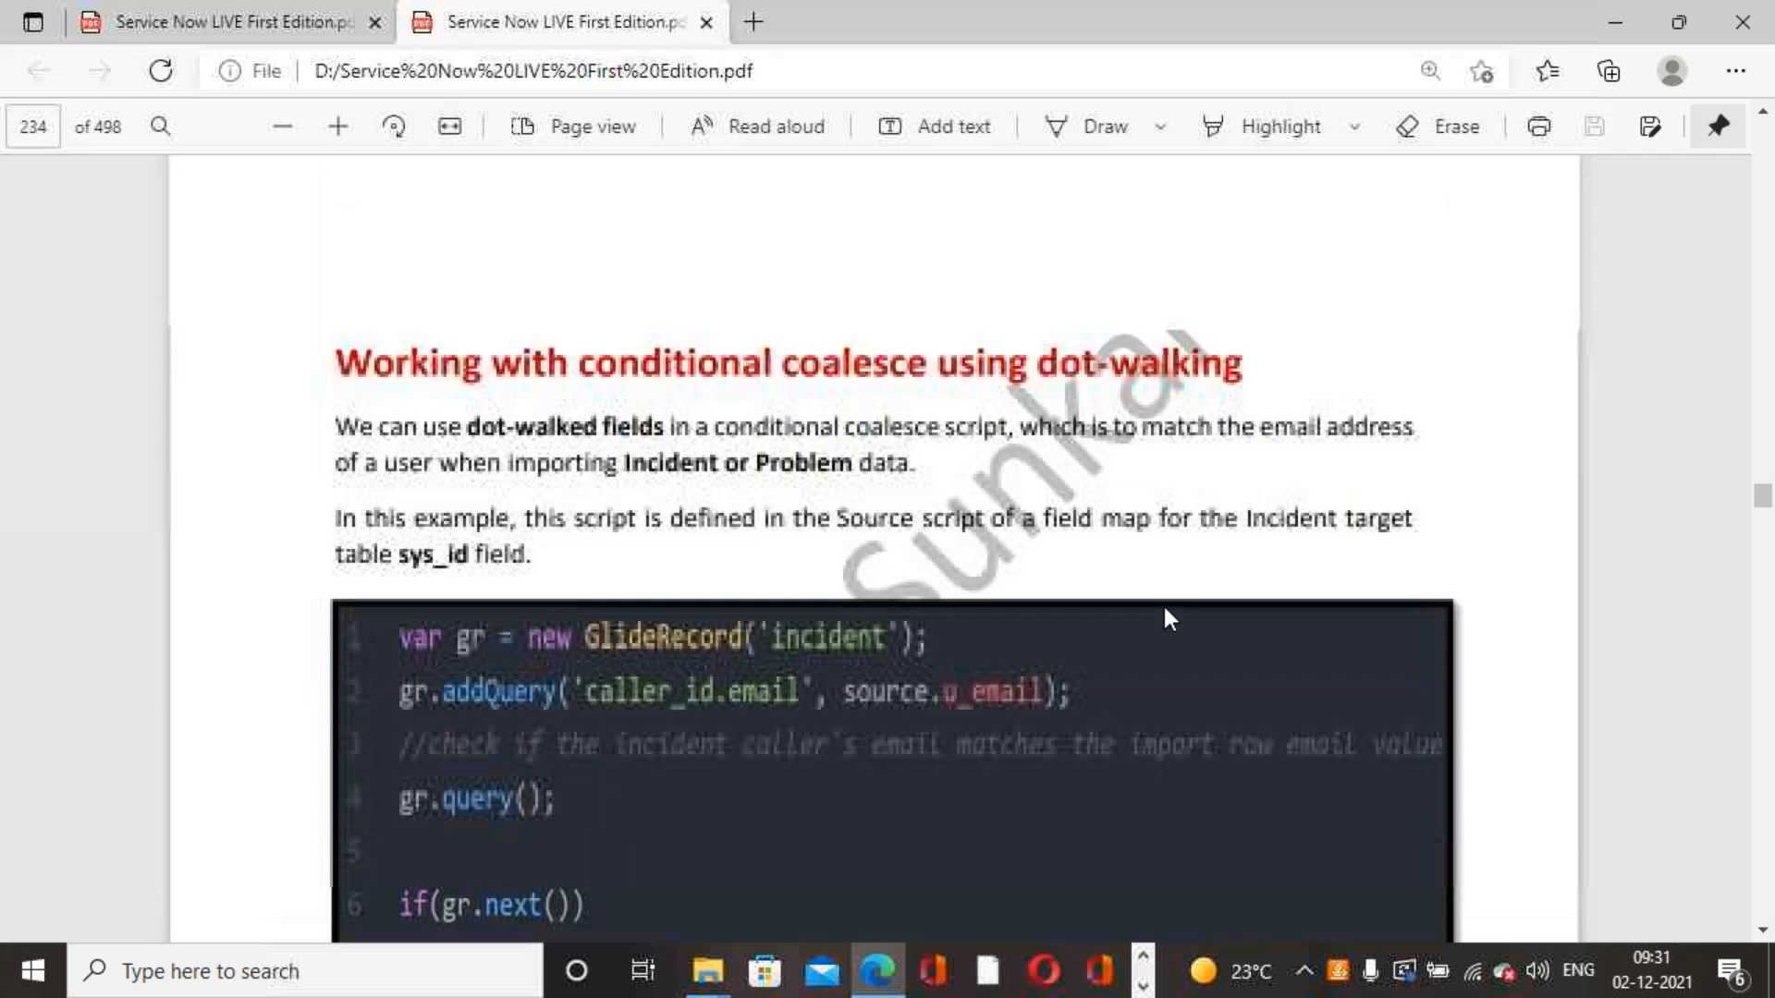
pyautogui.scroll(15, 1163, 606)
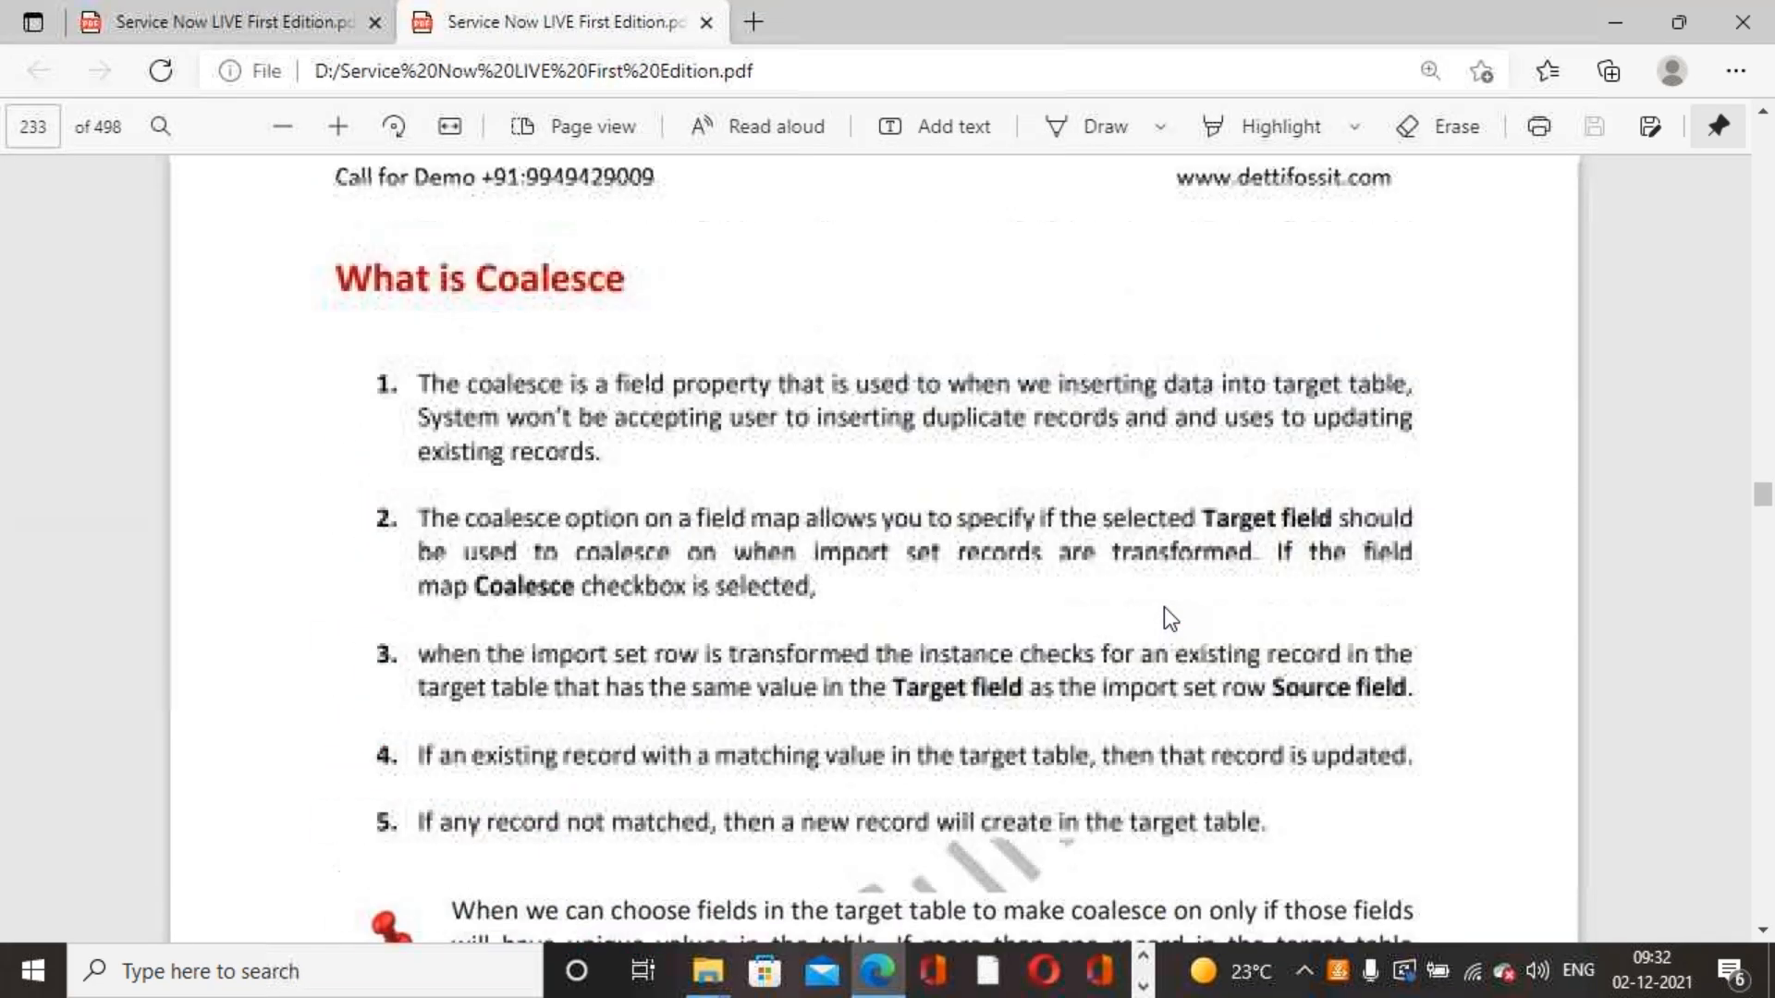
pyautogui.scroll(15, 1163, 606)
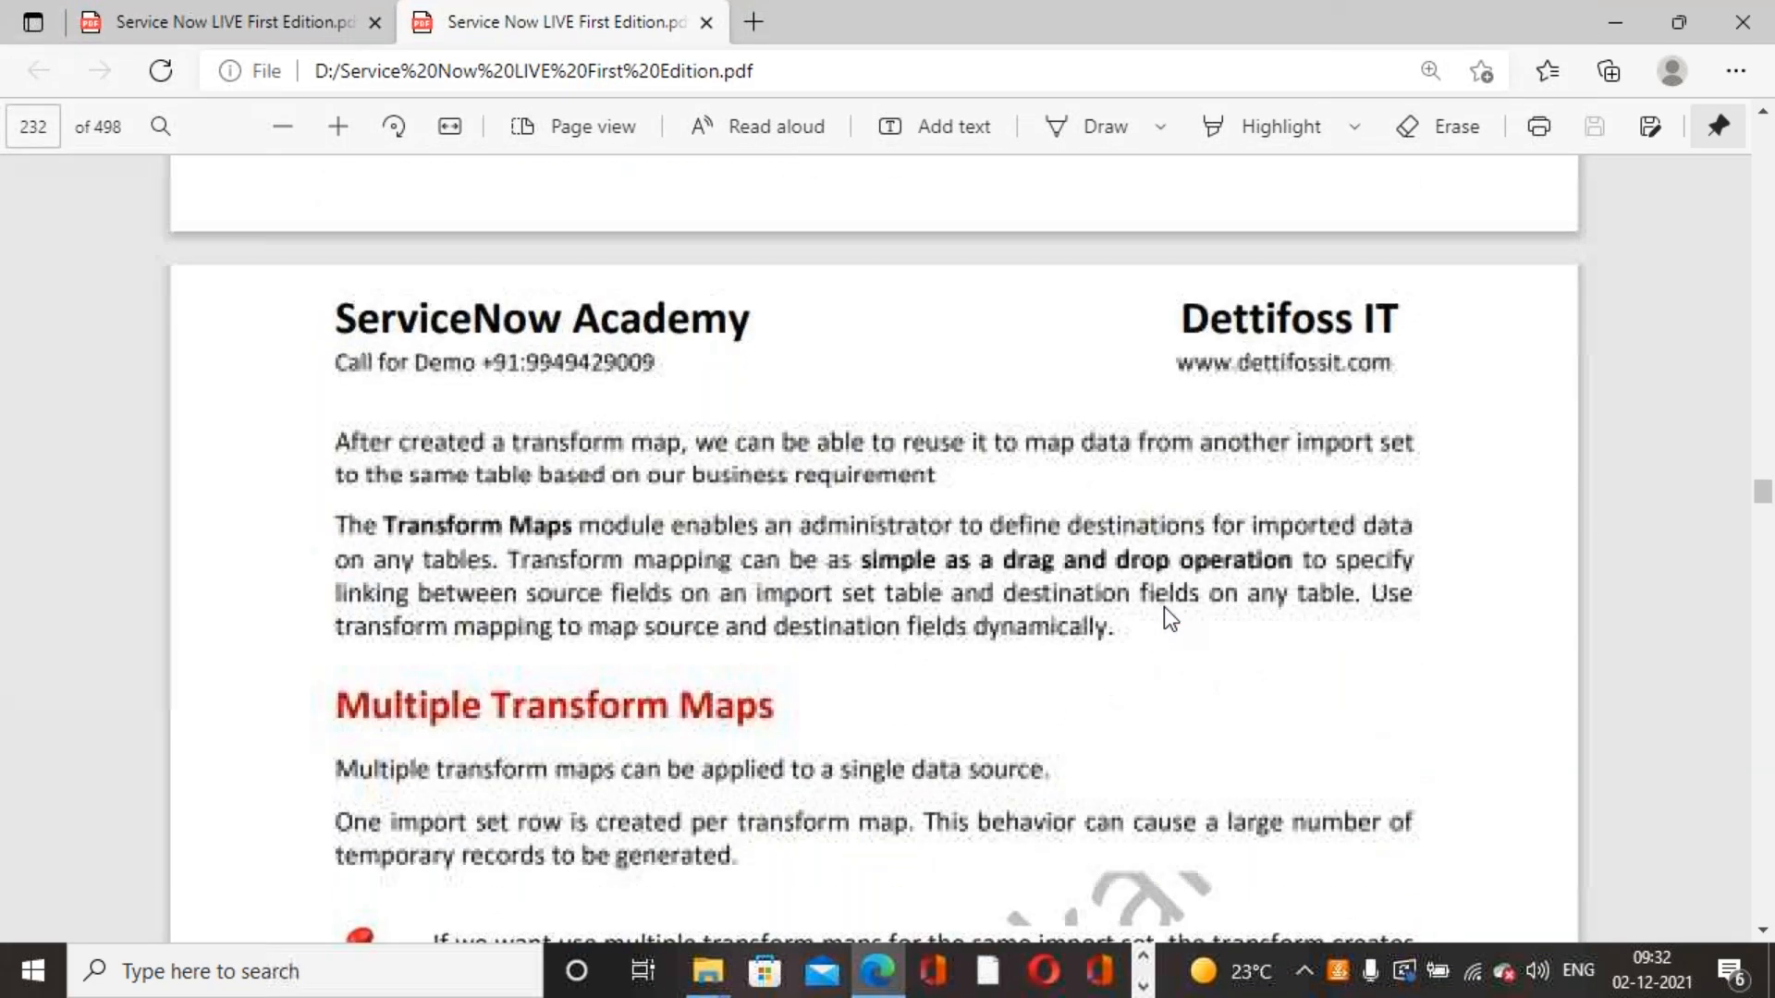
pyautogui.scroll(15, 1163, 606)
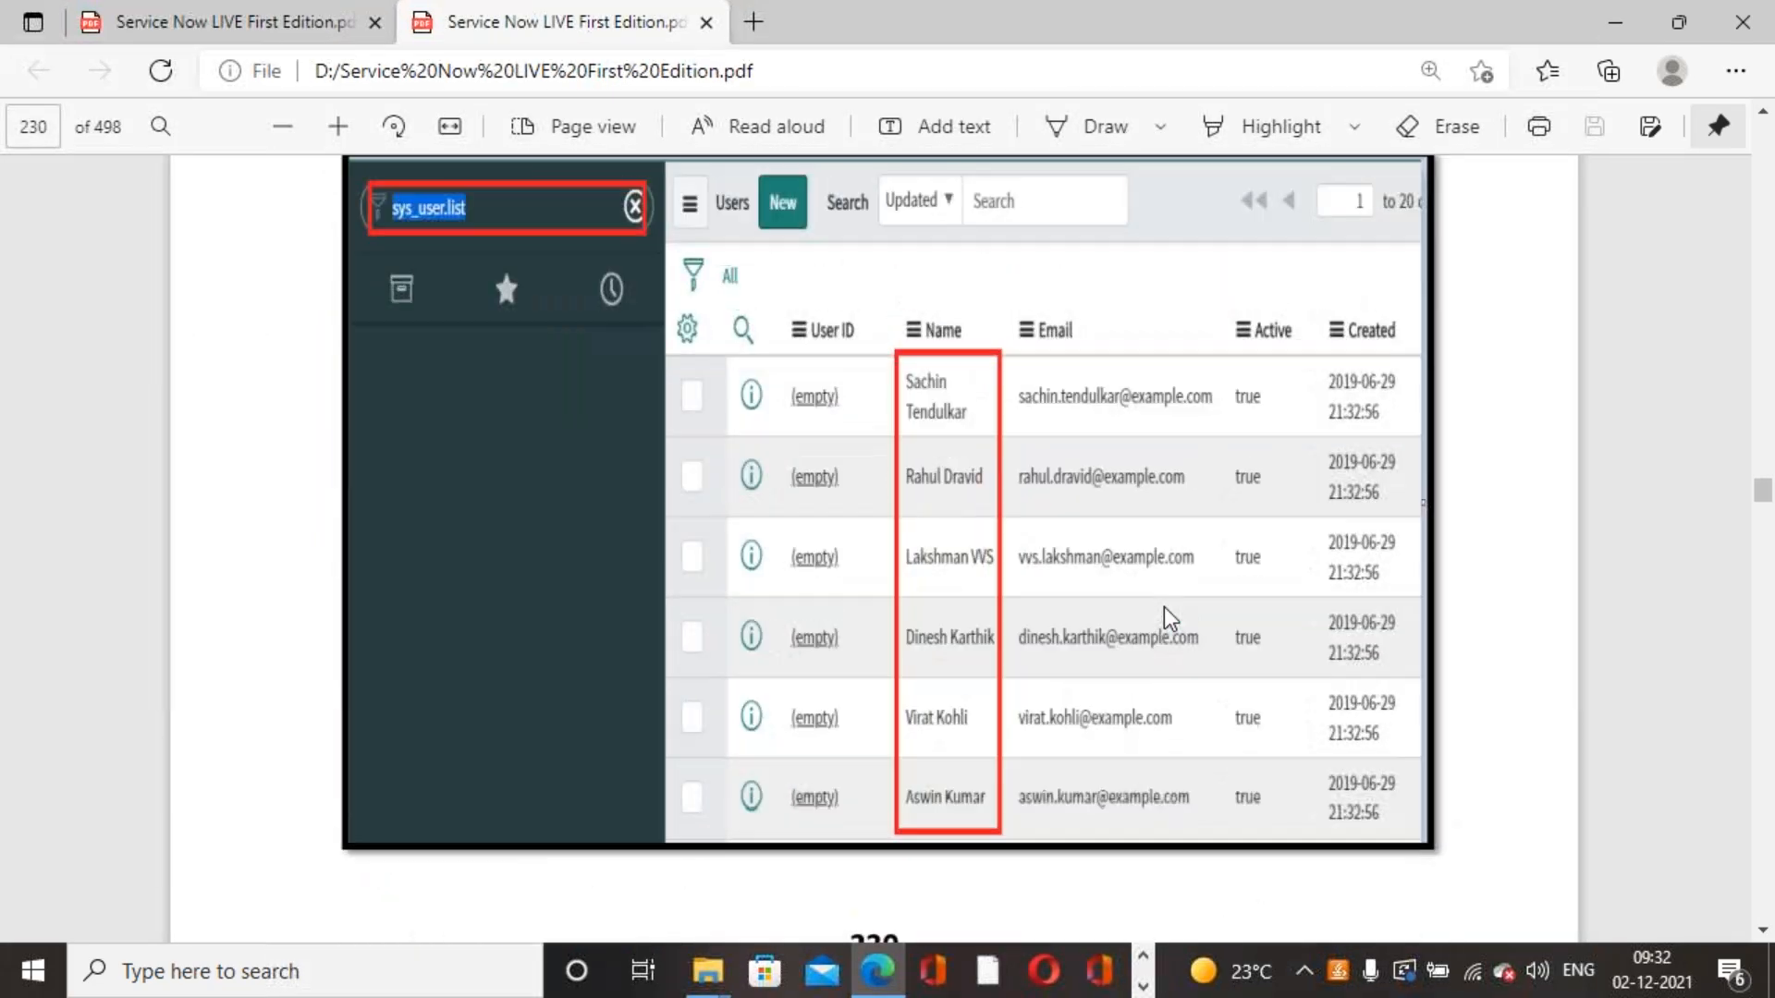
pyautogui.scroll(15, 1163, 606)
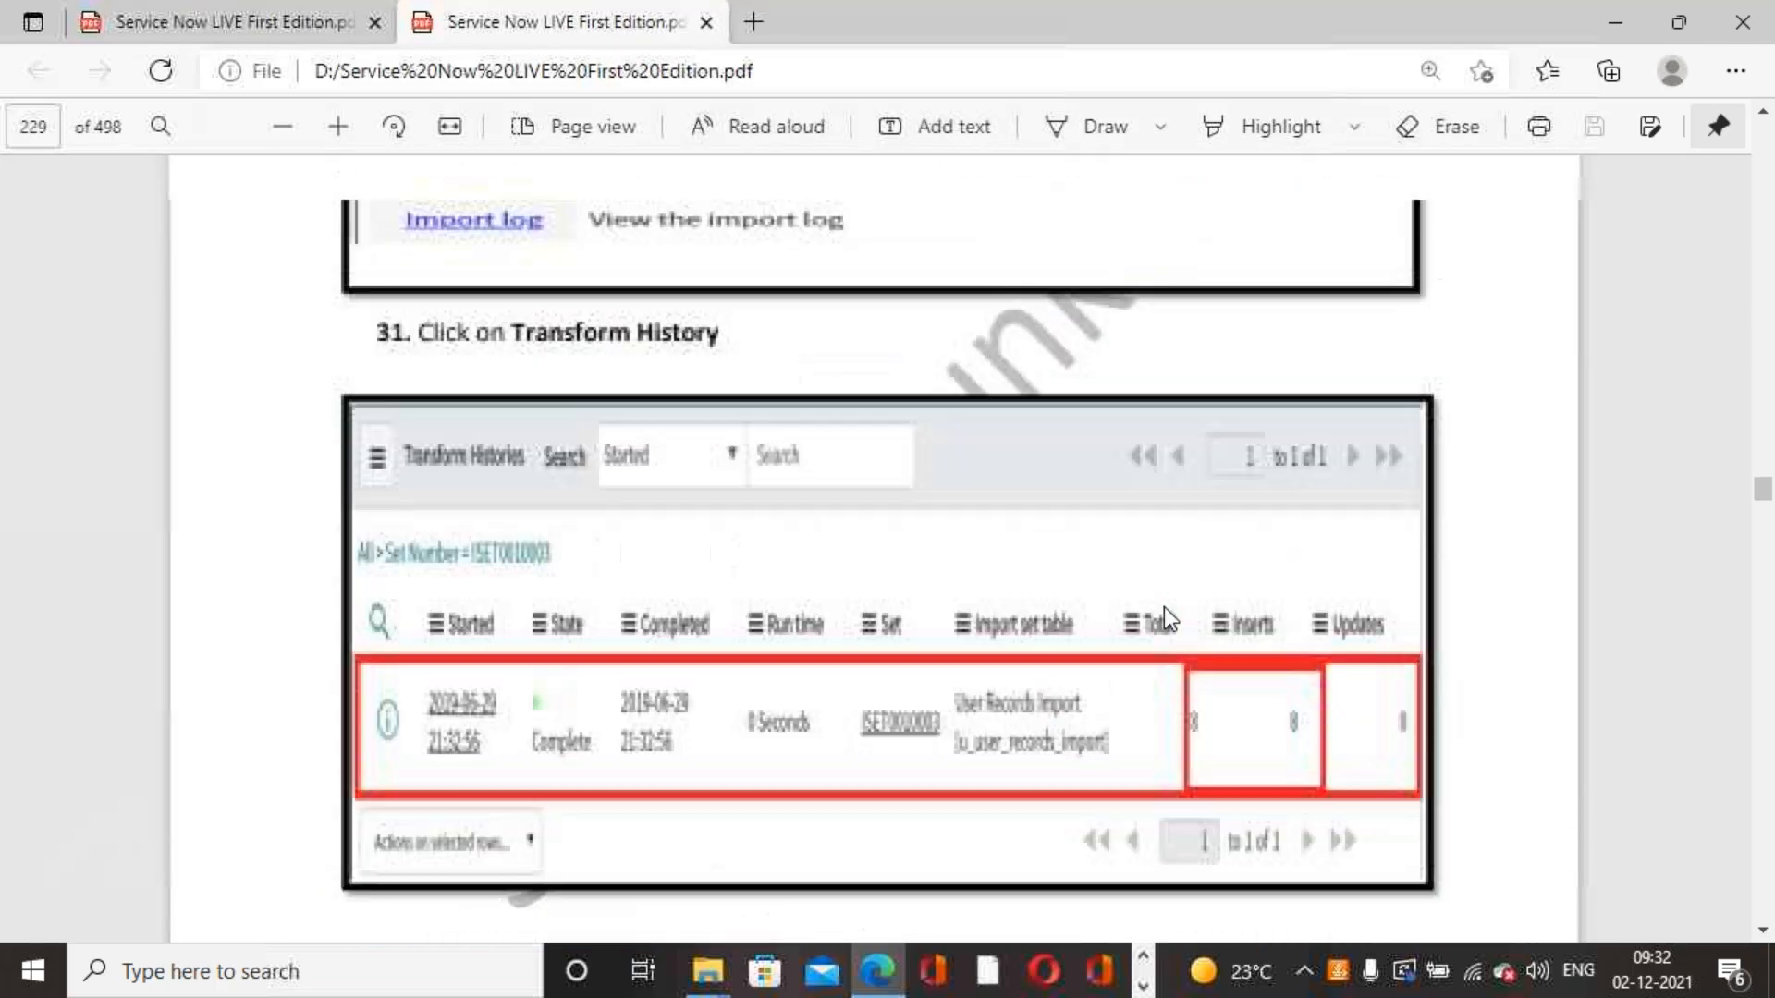
pyautogui.scroll(5, 1164, 609)
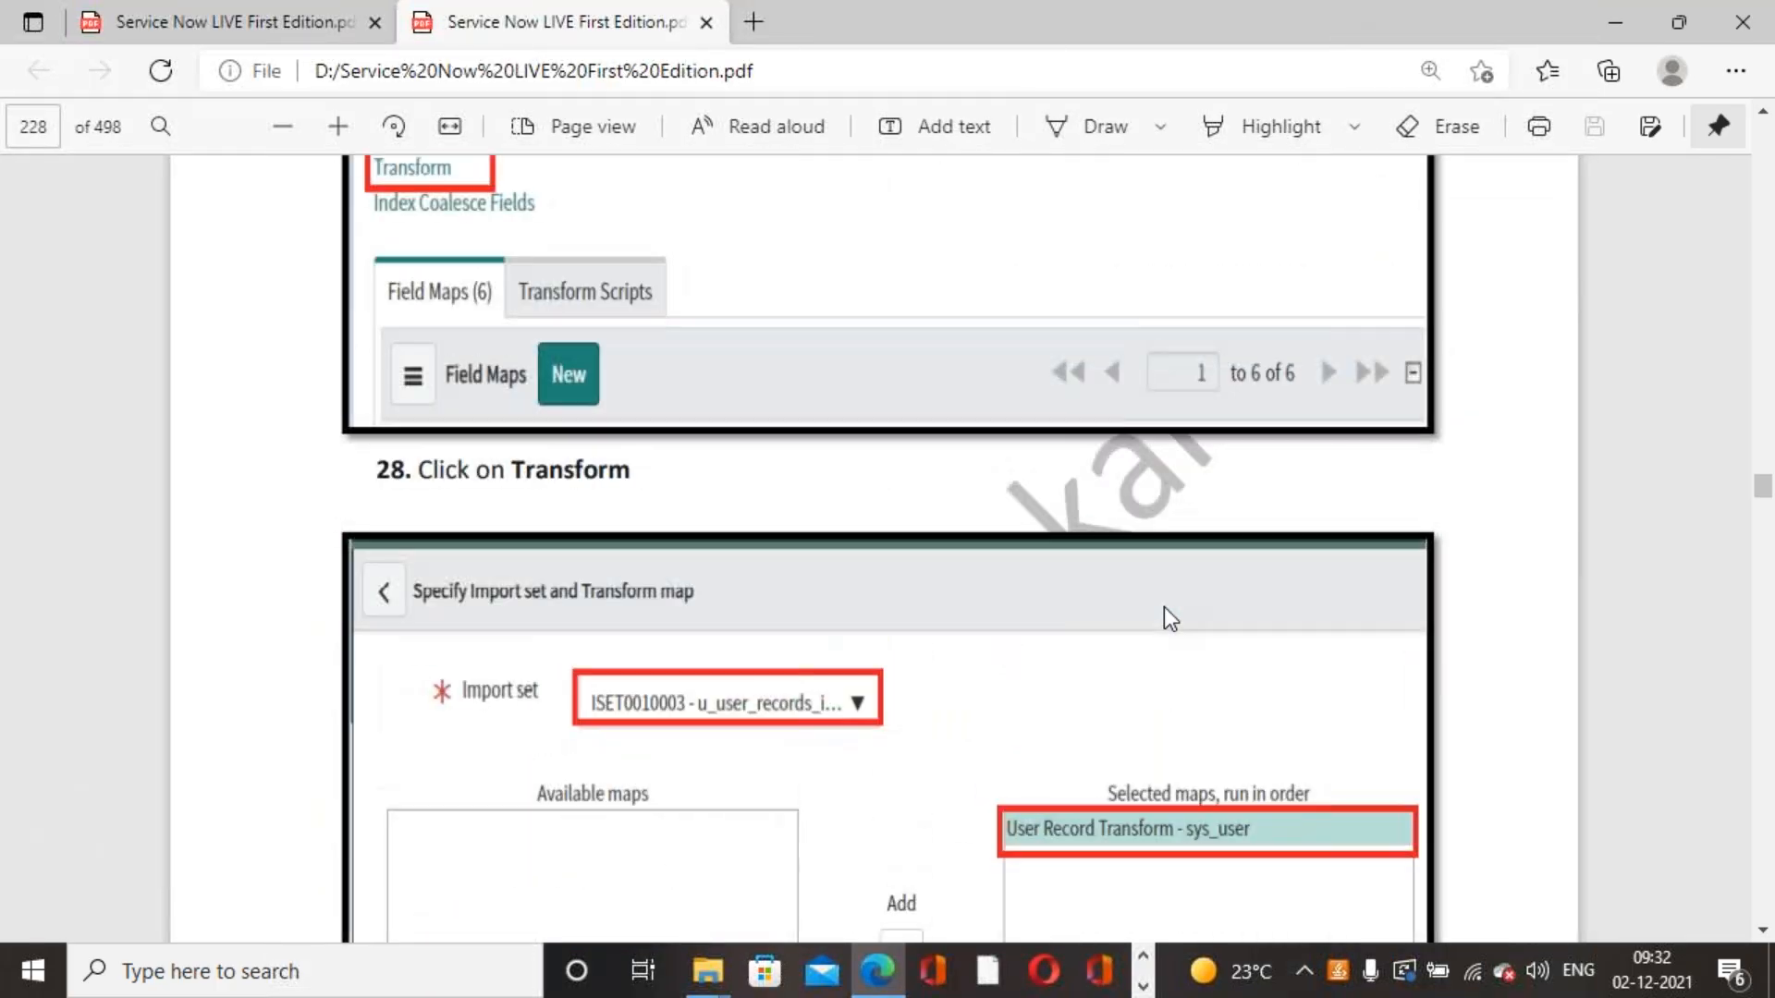
pyautogui.scroll(11, 1164, 608)
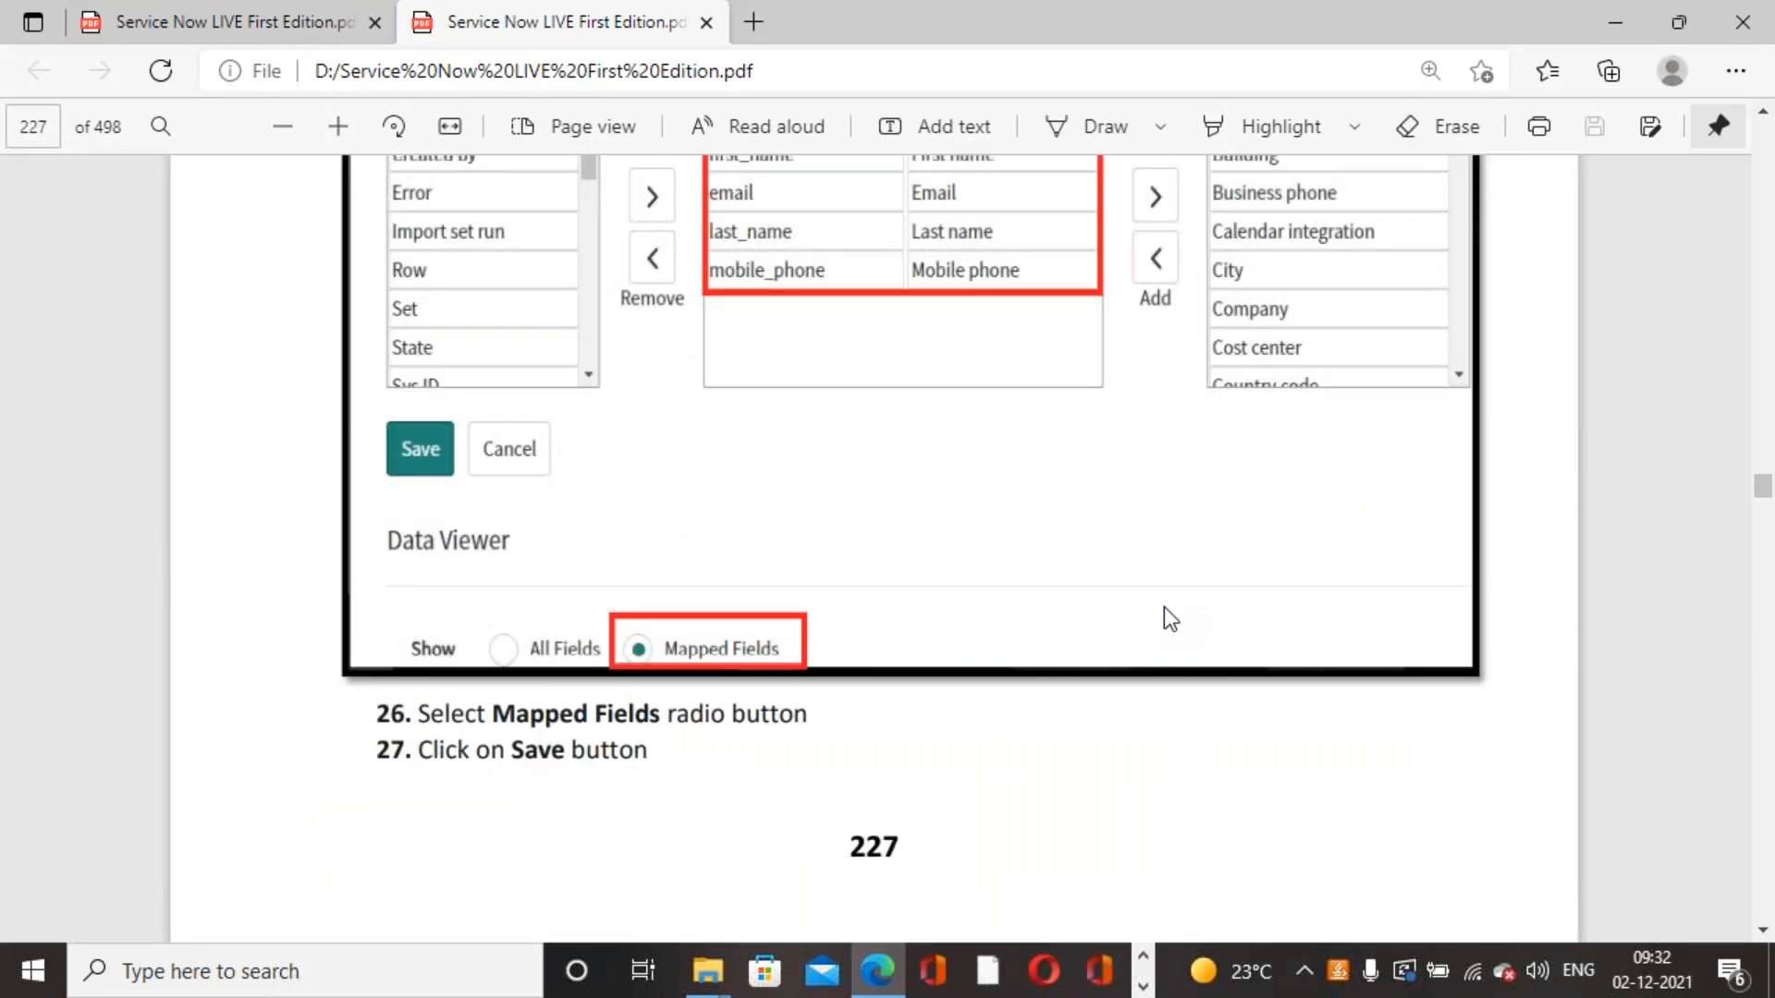
pyautogui.scroll(18, 1163, 607)
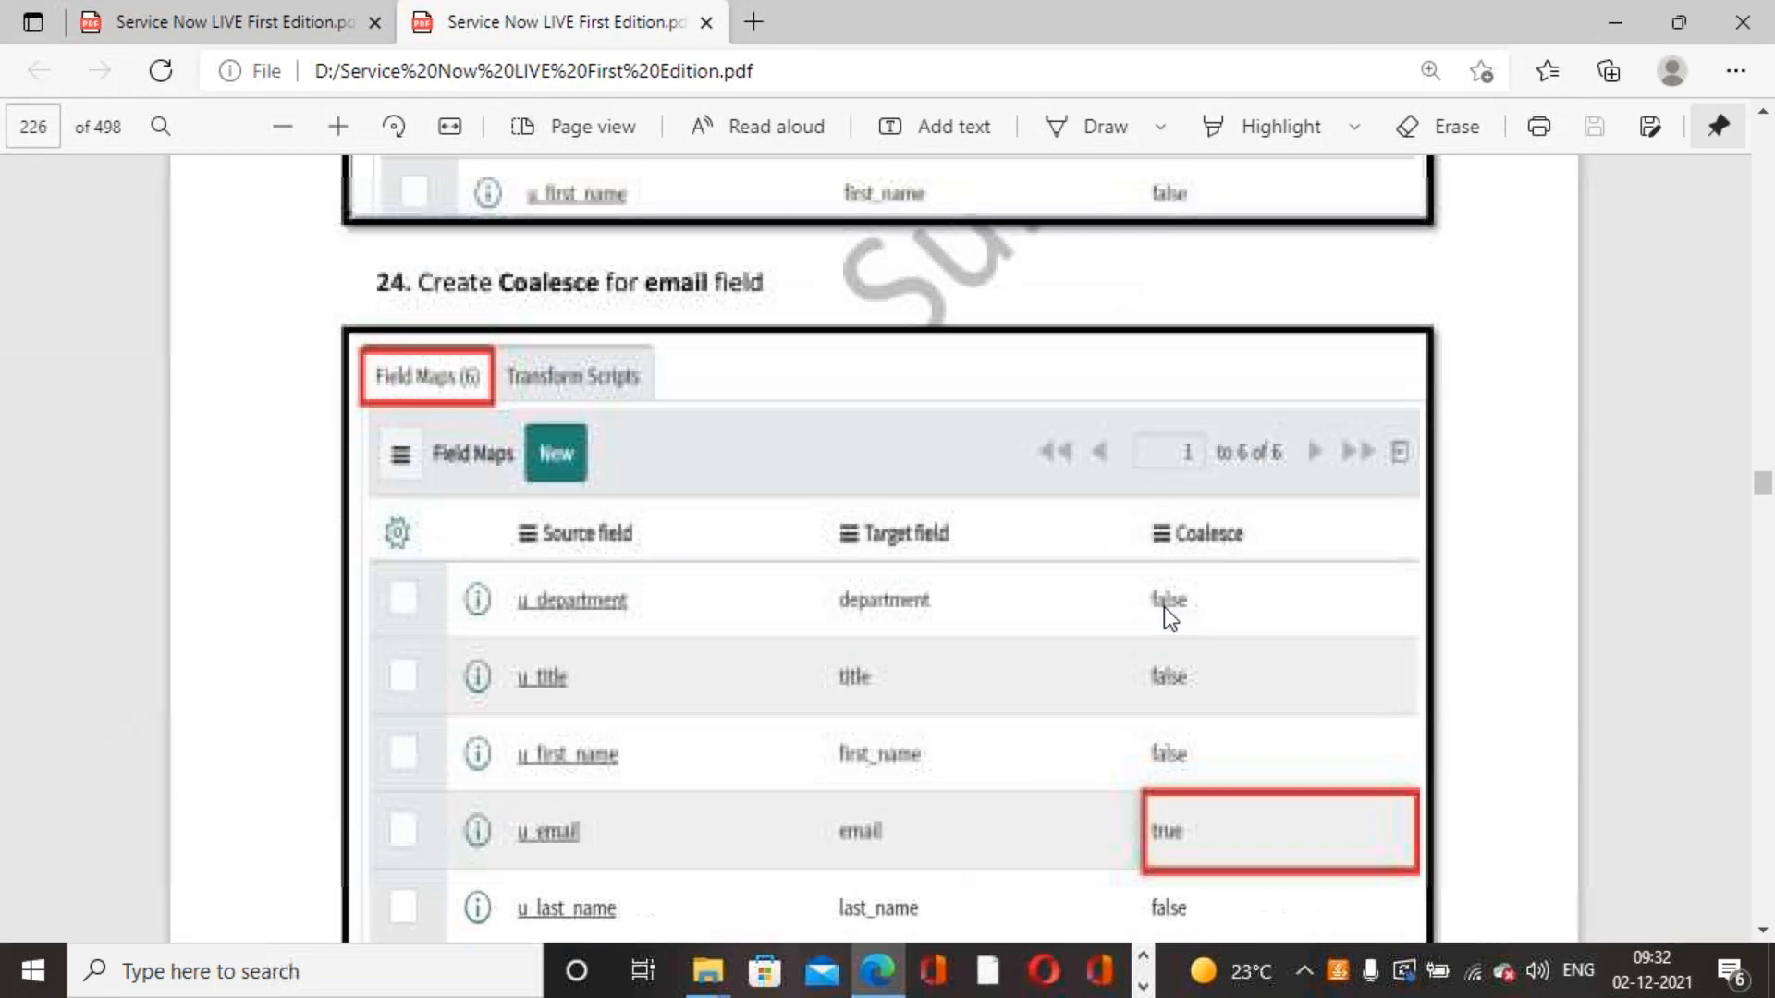
pyautogui.scroll(15, 1163, 606)
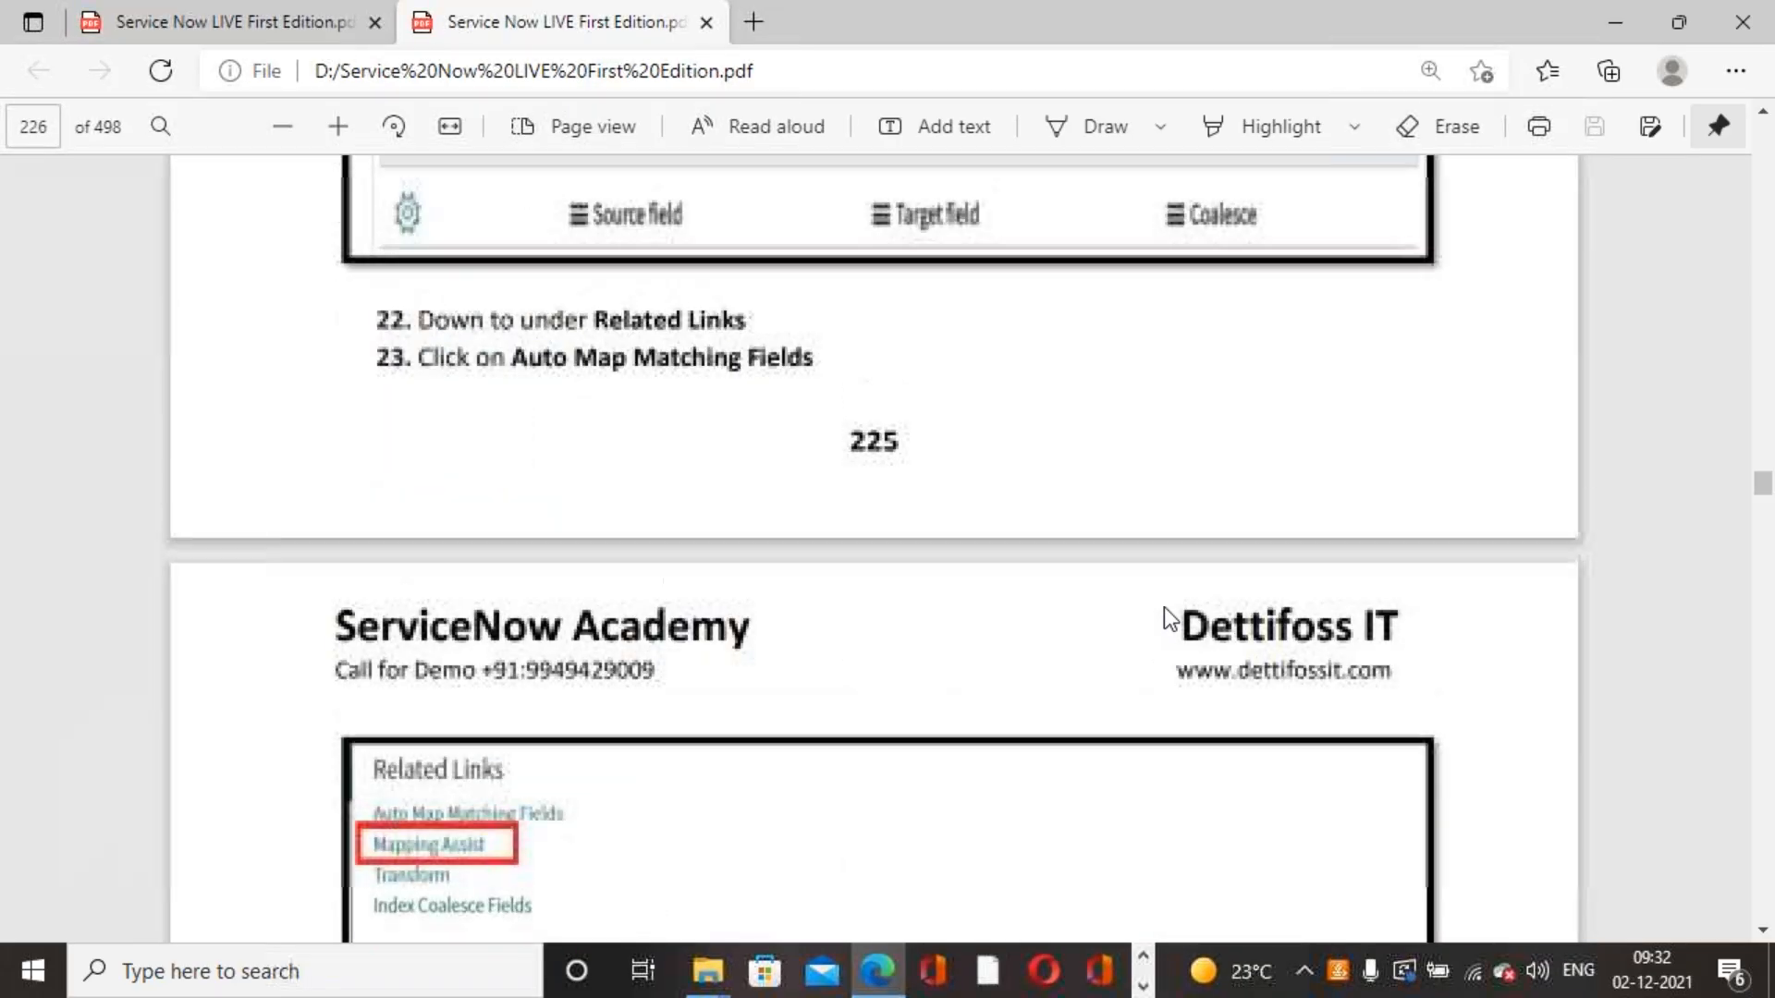
pyautogui.scroll(15, 1163, 607)
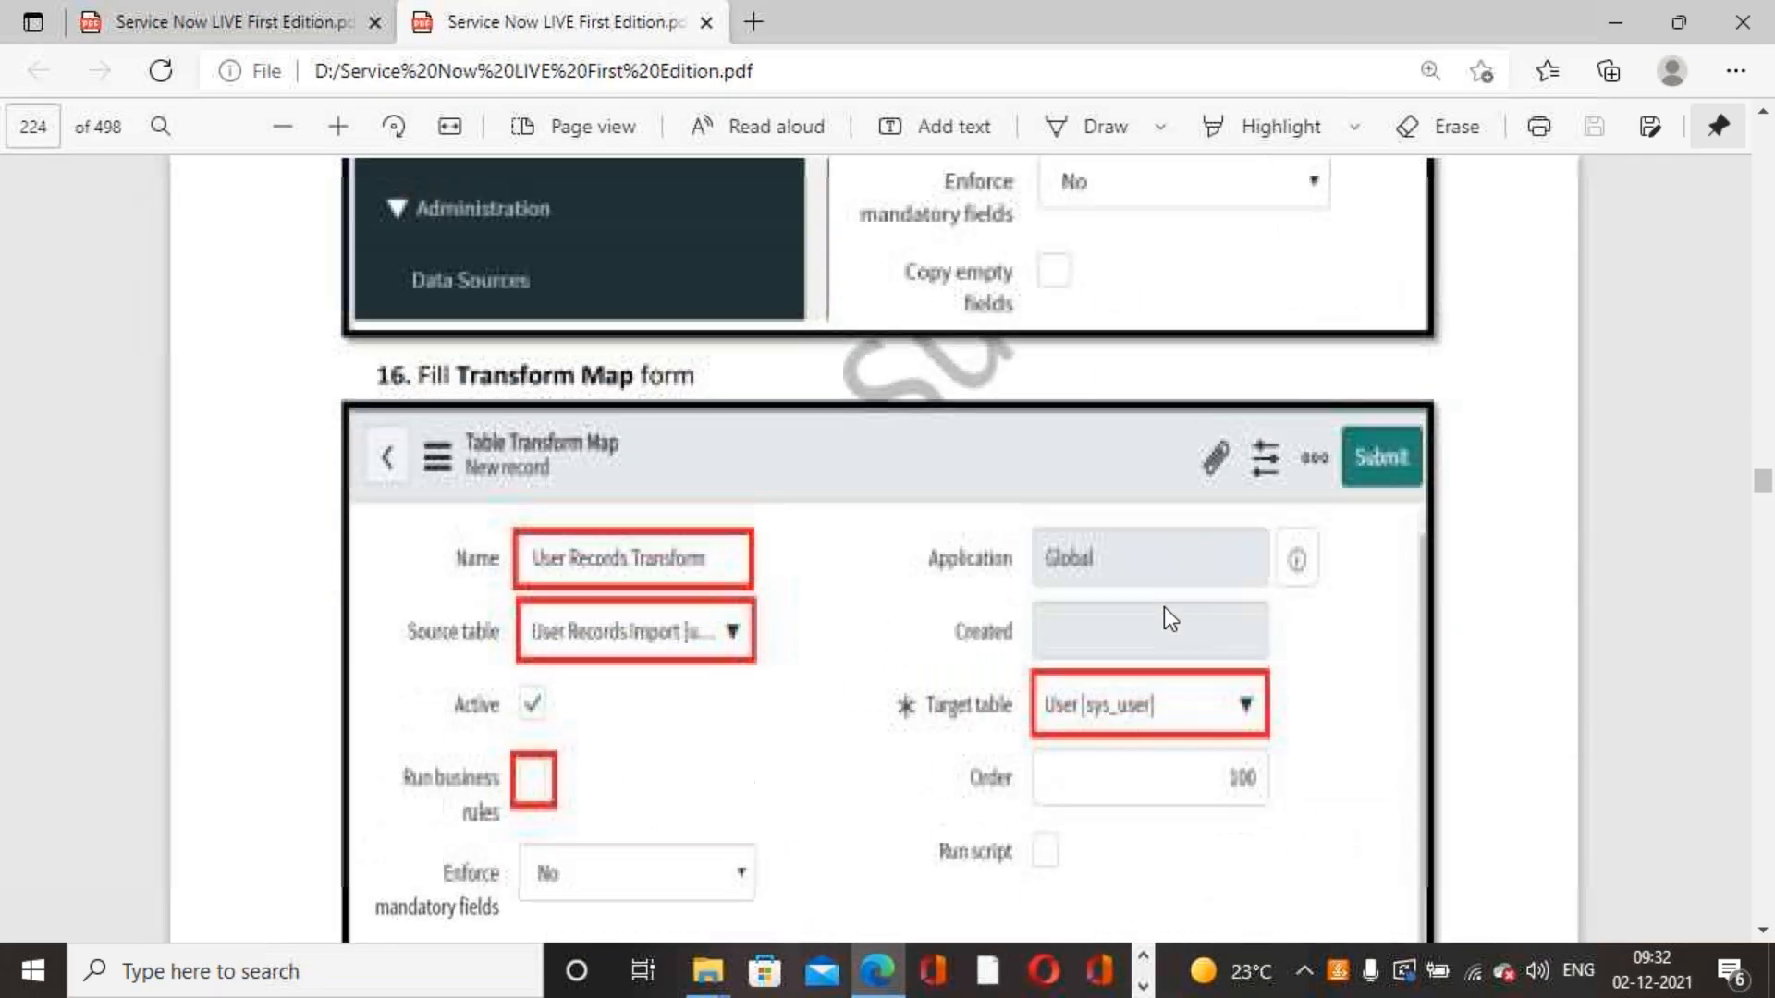
pyautogui.scroll(20, 1164, 608)
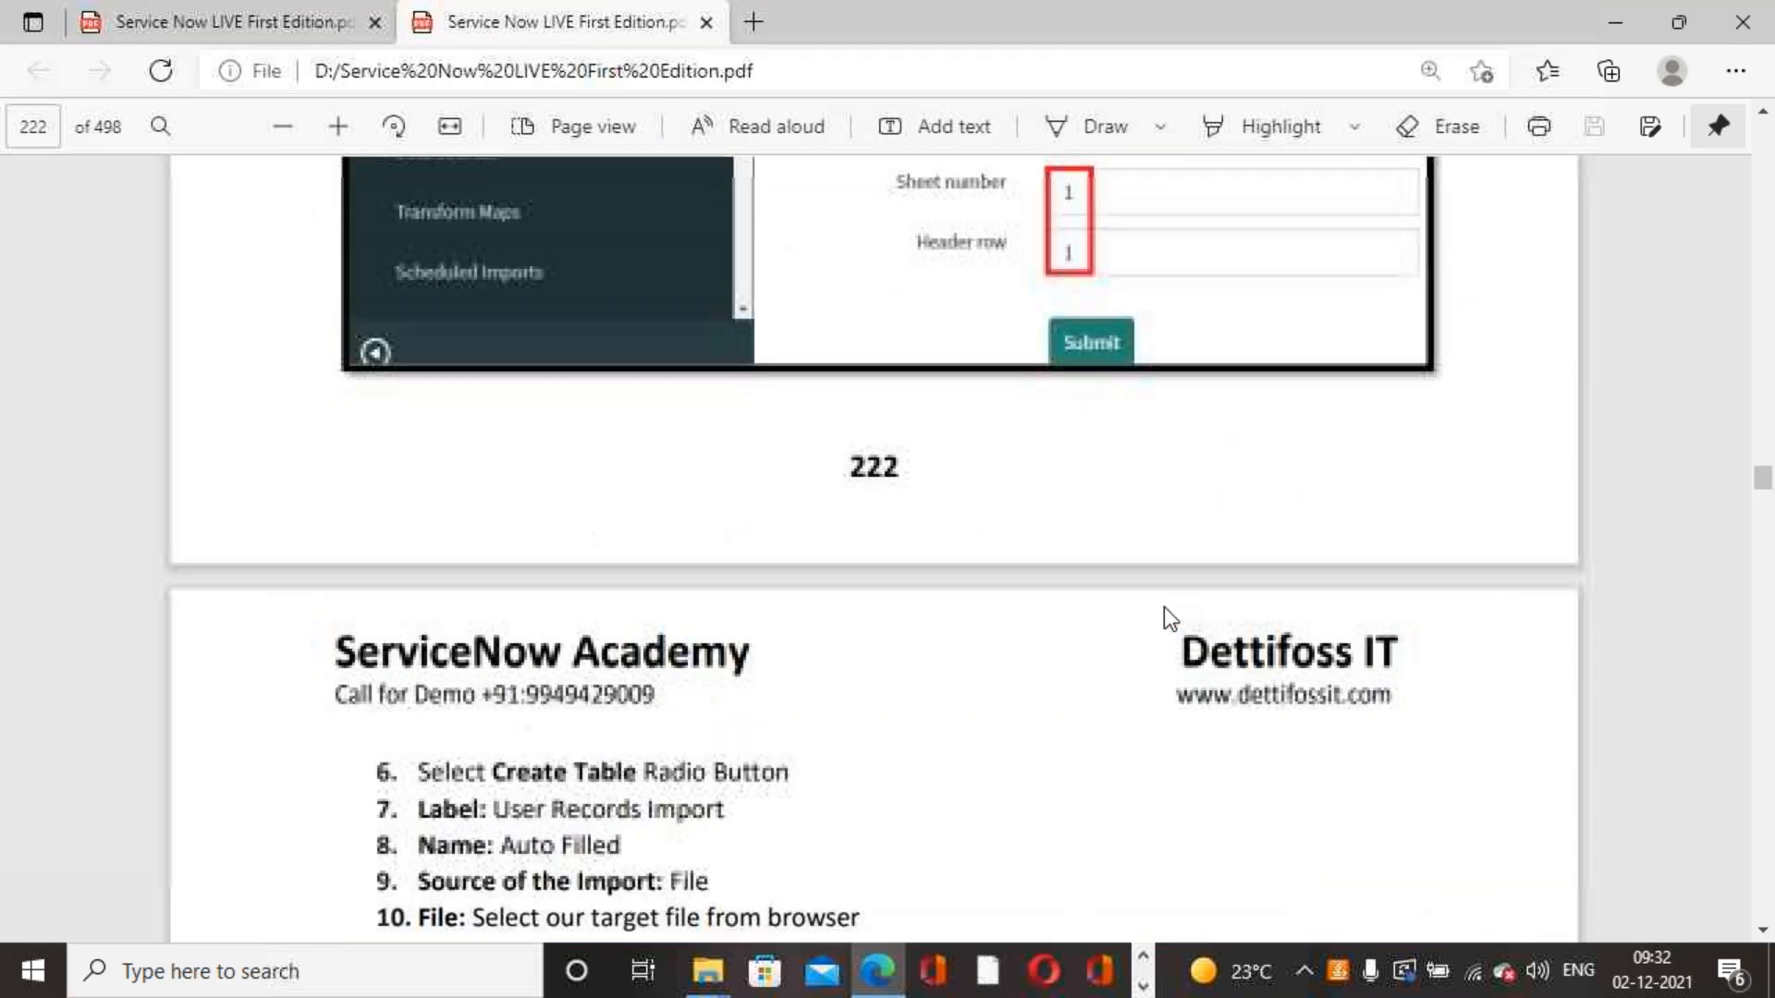
pyautogui.scroll(20, 1162, 606)
pyautogui.scroll(20, 1162, 607)
pyautogui.scroll(10, 1163, 606)
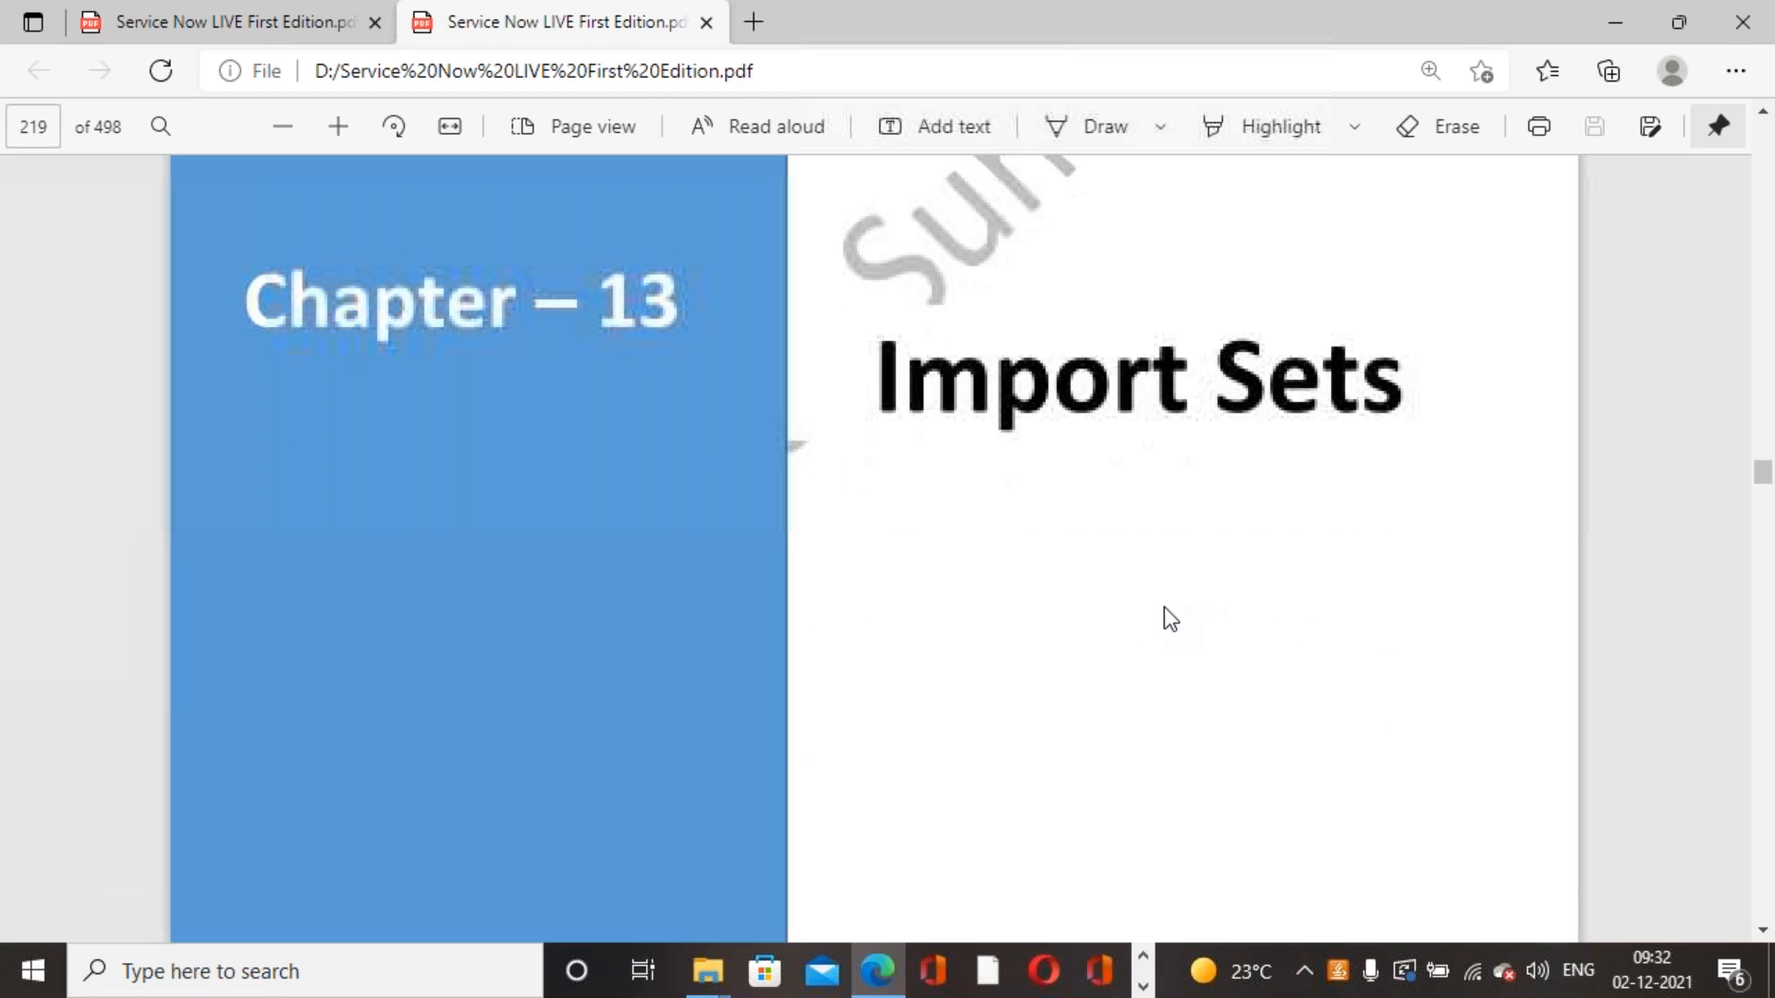
pyautogui.scroll(2, 1163, 606)
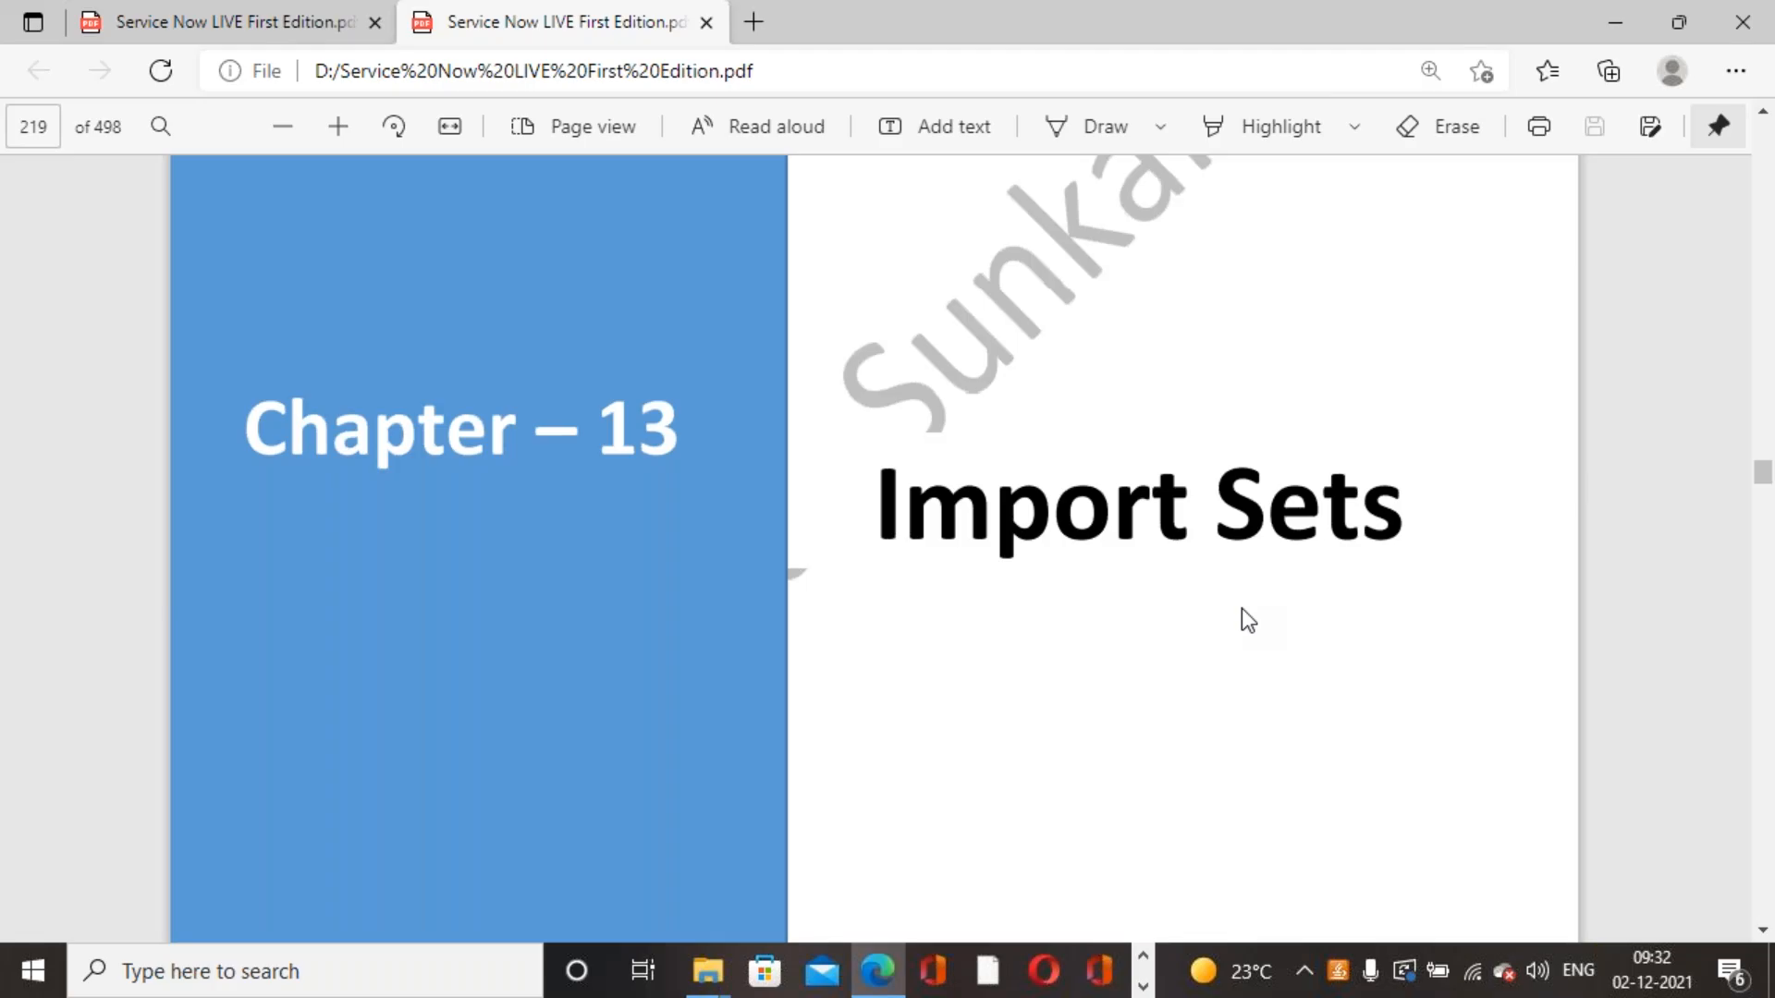
# Examine the import sets definition, the supported file types and external data sources, and the exercise's sample user spreadsheet
pyautogui.scroll(-10, 1242, 610)
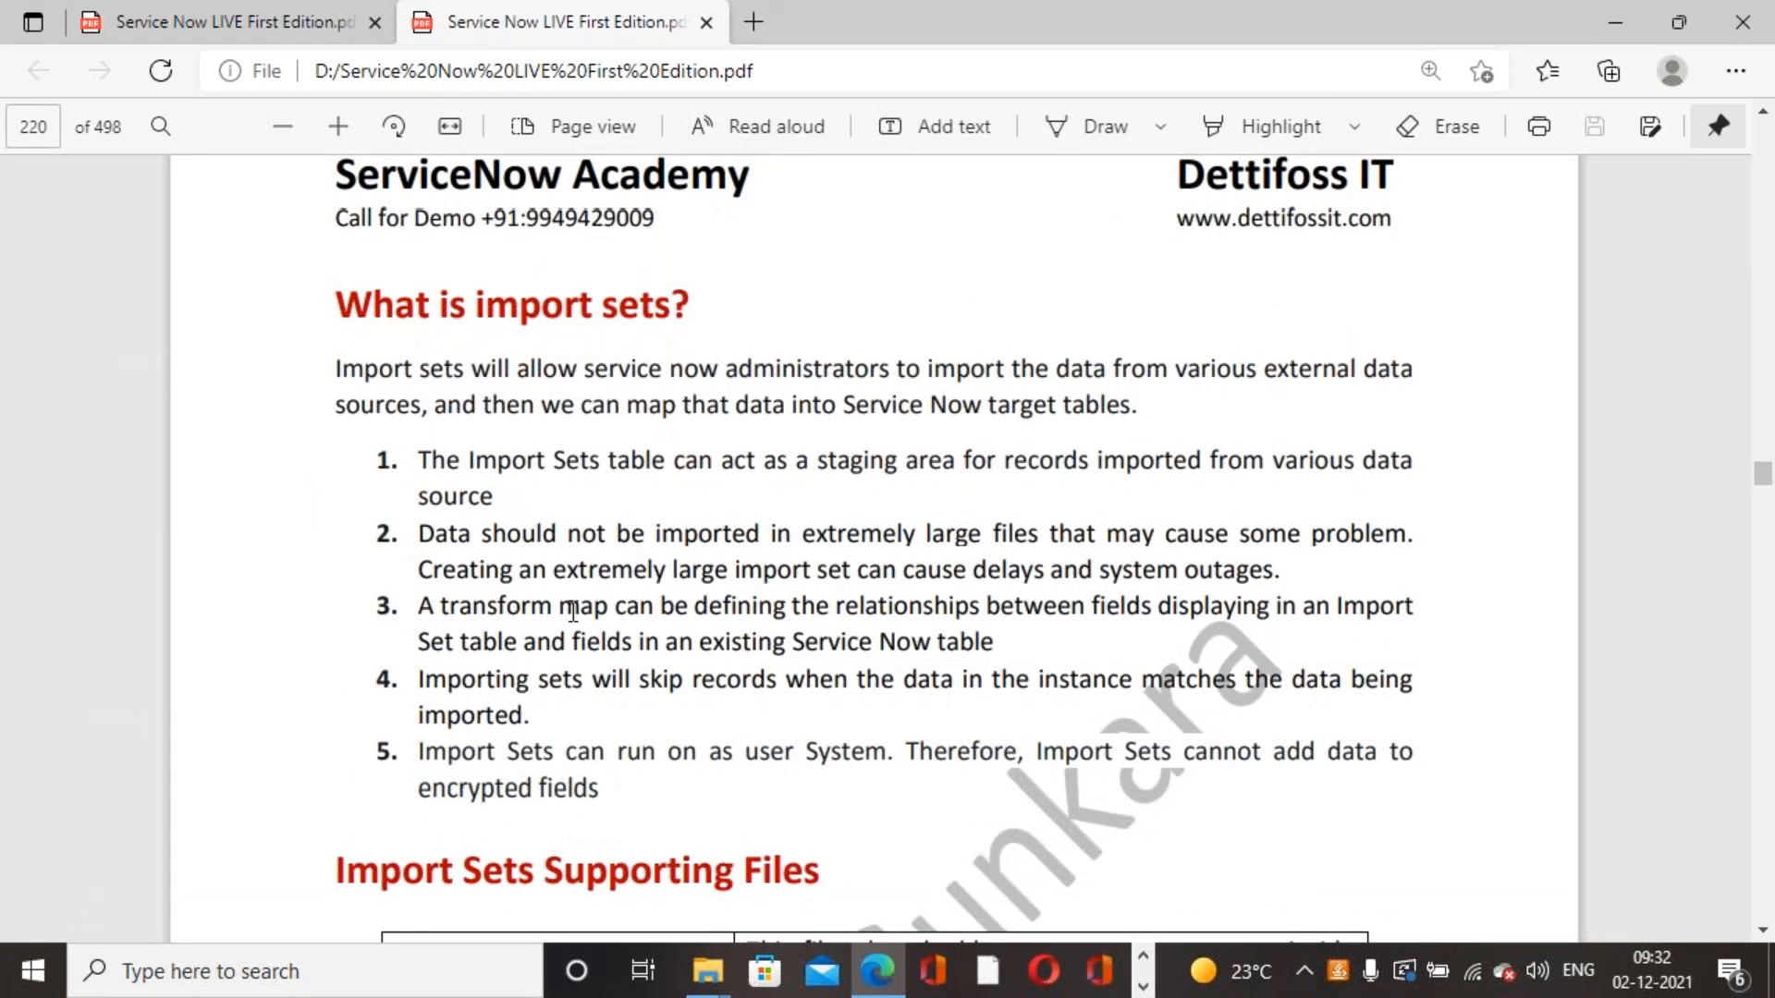
pyautogui.moveTo(336, 370); pyautogui.dragTo(1217, 407)
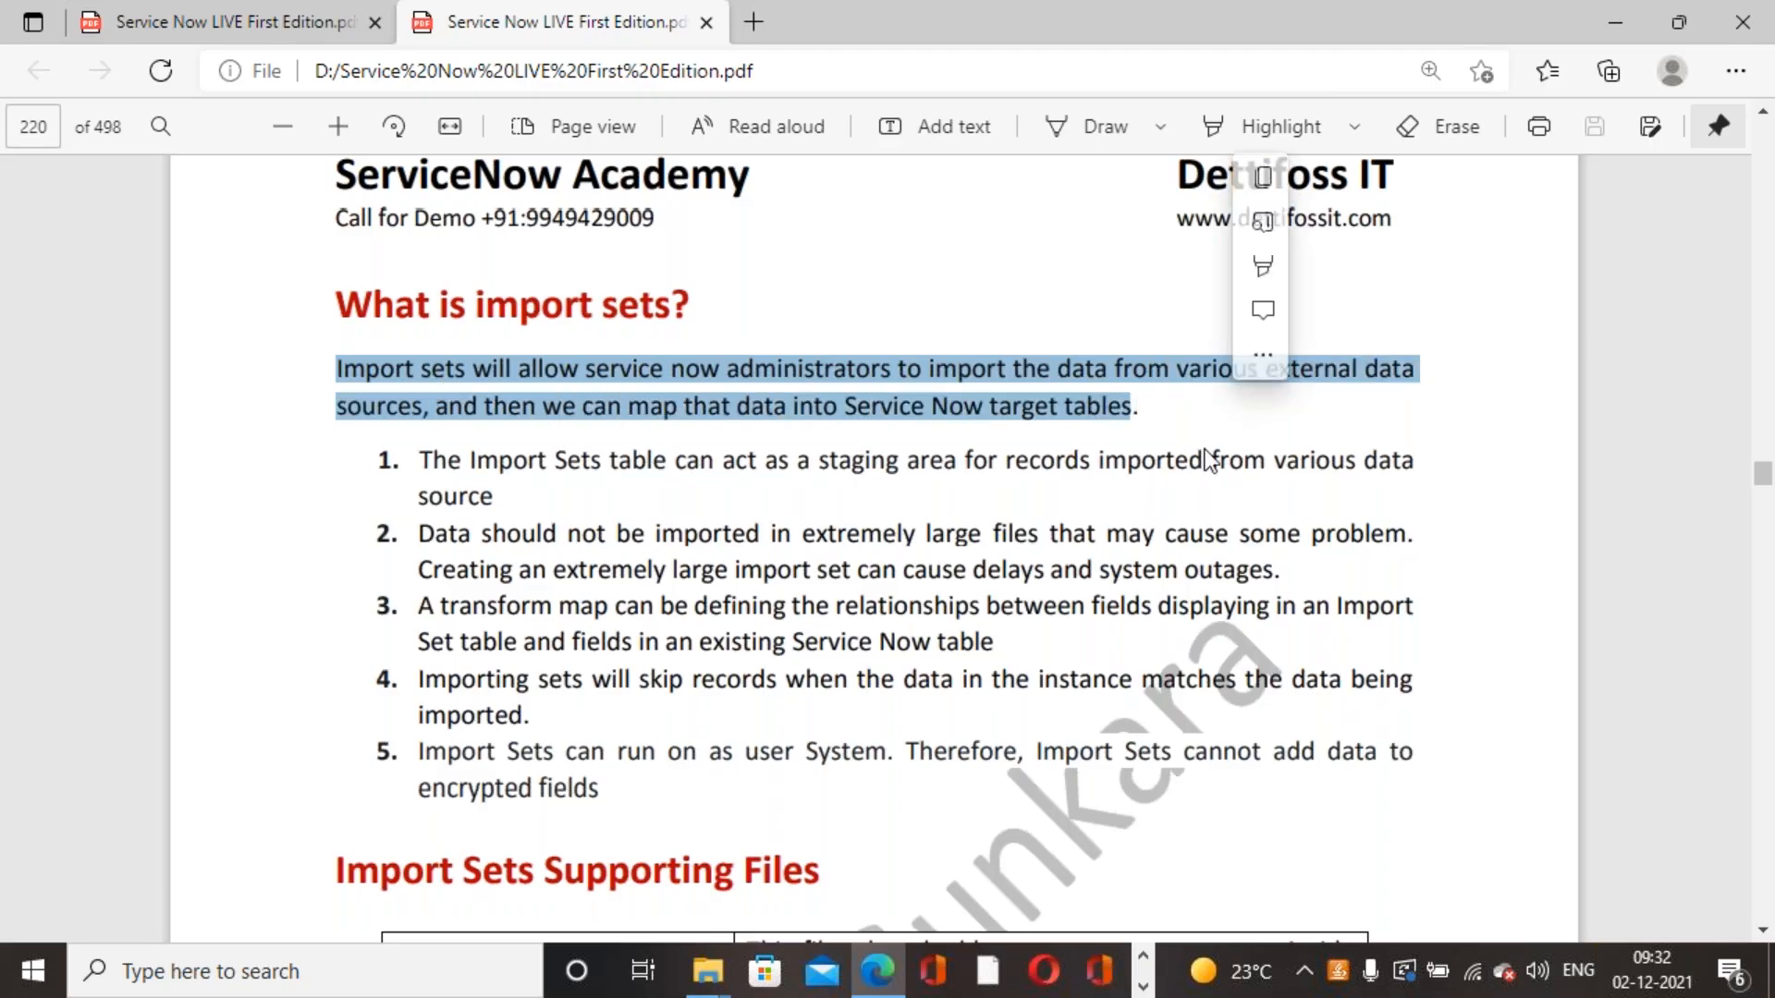
pyautogui.click(1121, 536)
pyautogui.scroll(-7, 559, 545)
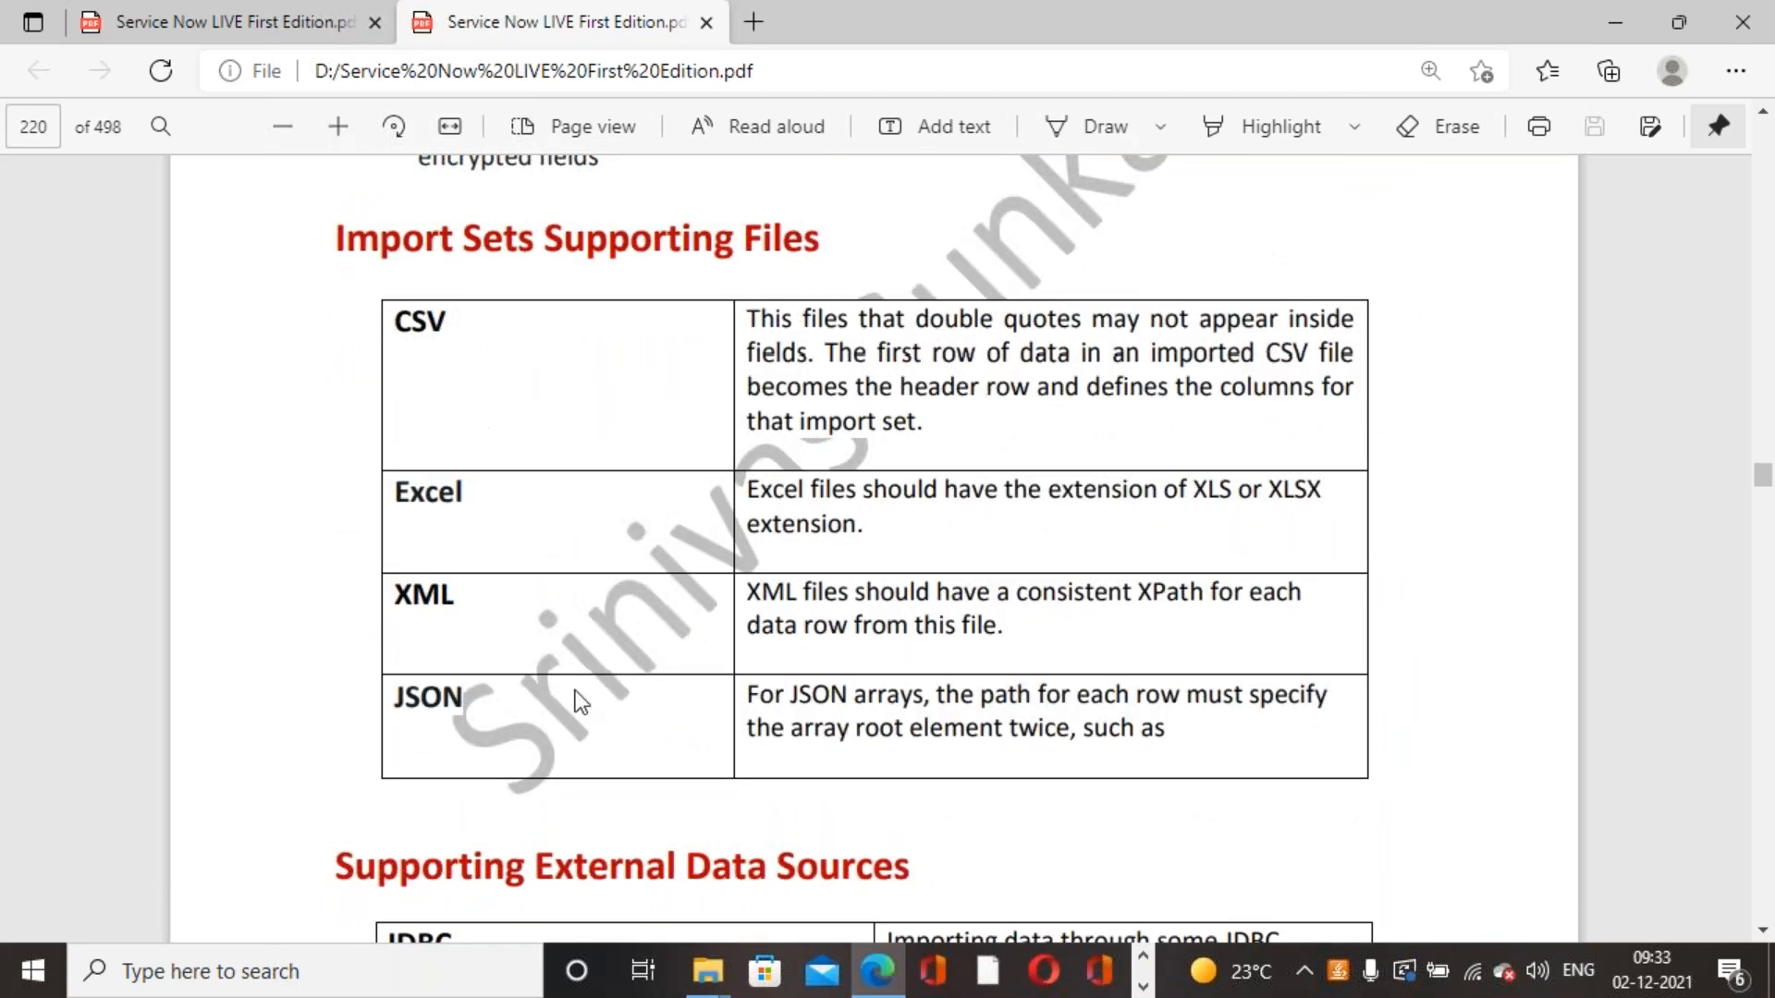
pyautogui.scroll(-8, 527, 586)
pyautogui.scroll(-10, 529, 578)
pyautogui.scroll(-4, 675, 559)
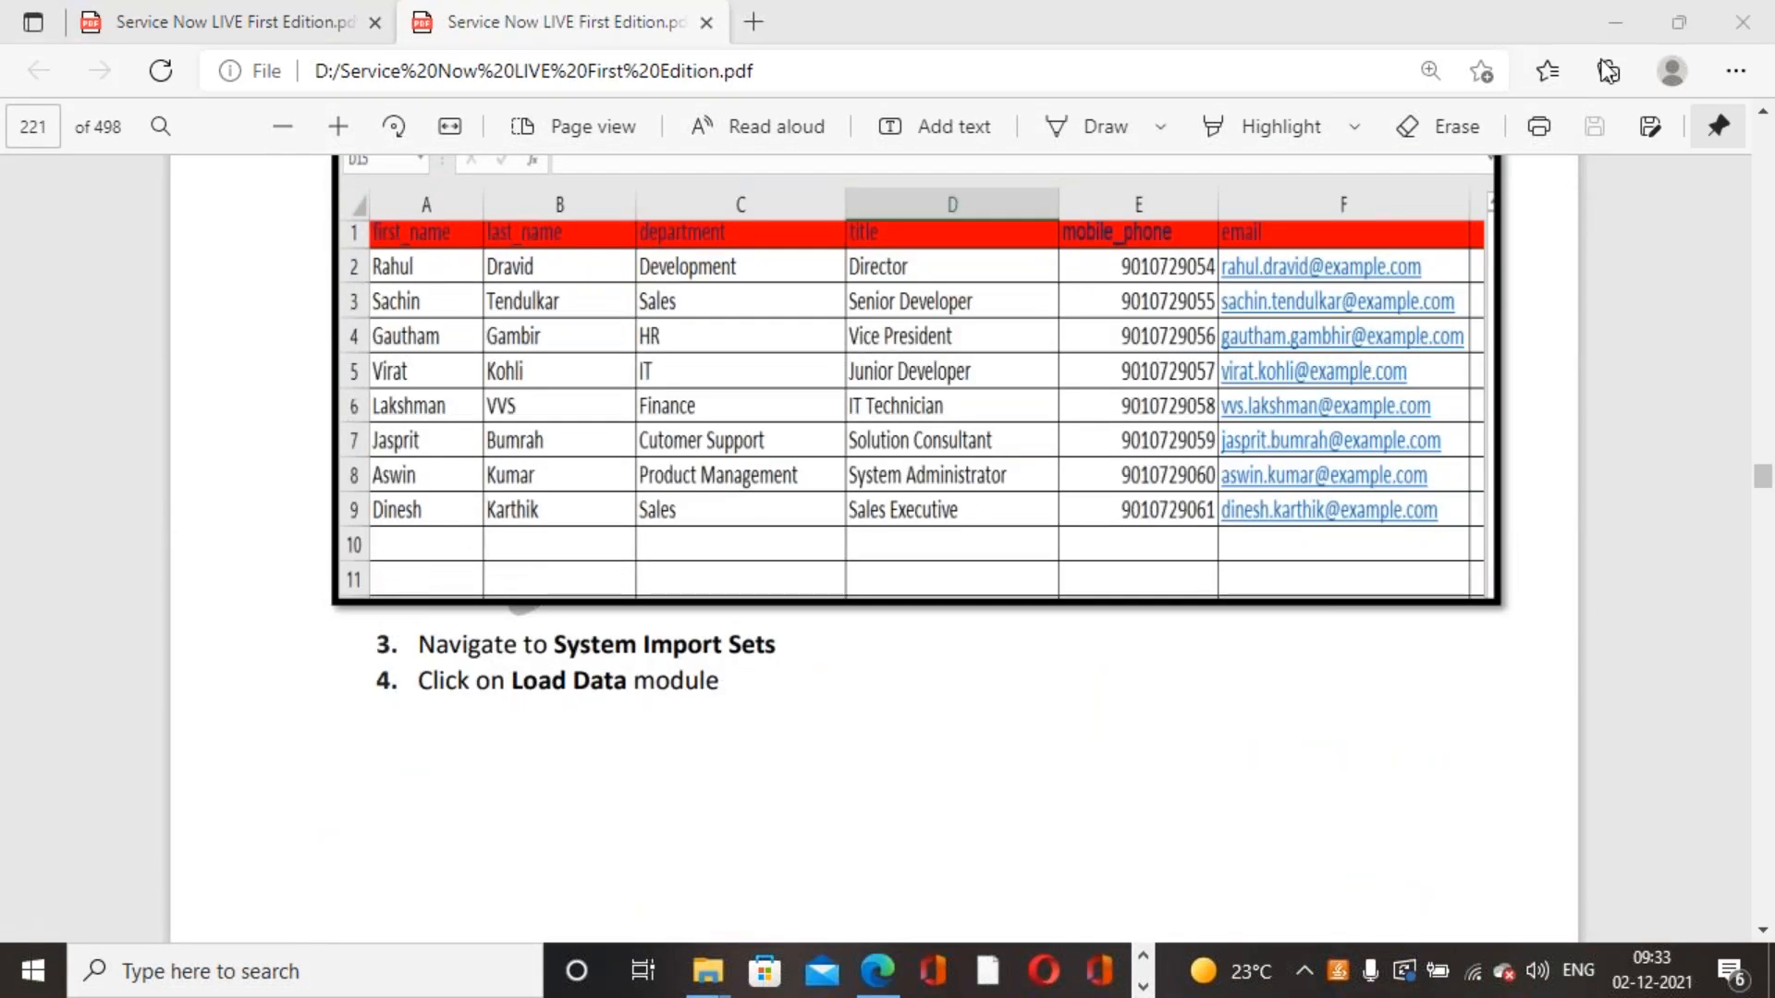
# Clear the open windows off the desktop and open the User Records For Importing workbook in Excel, dismissing the Office activation wizard
pyautogui.click(1613, 24)
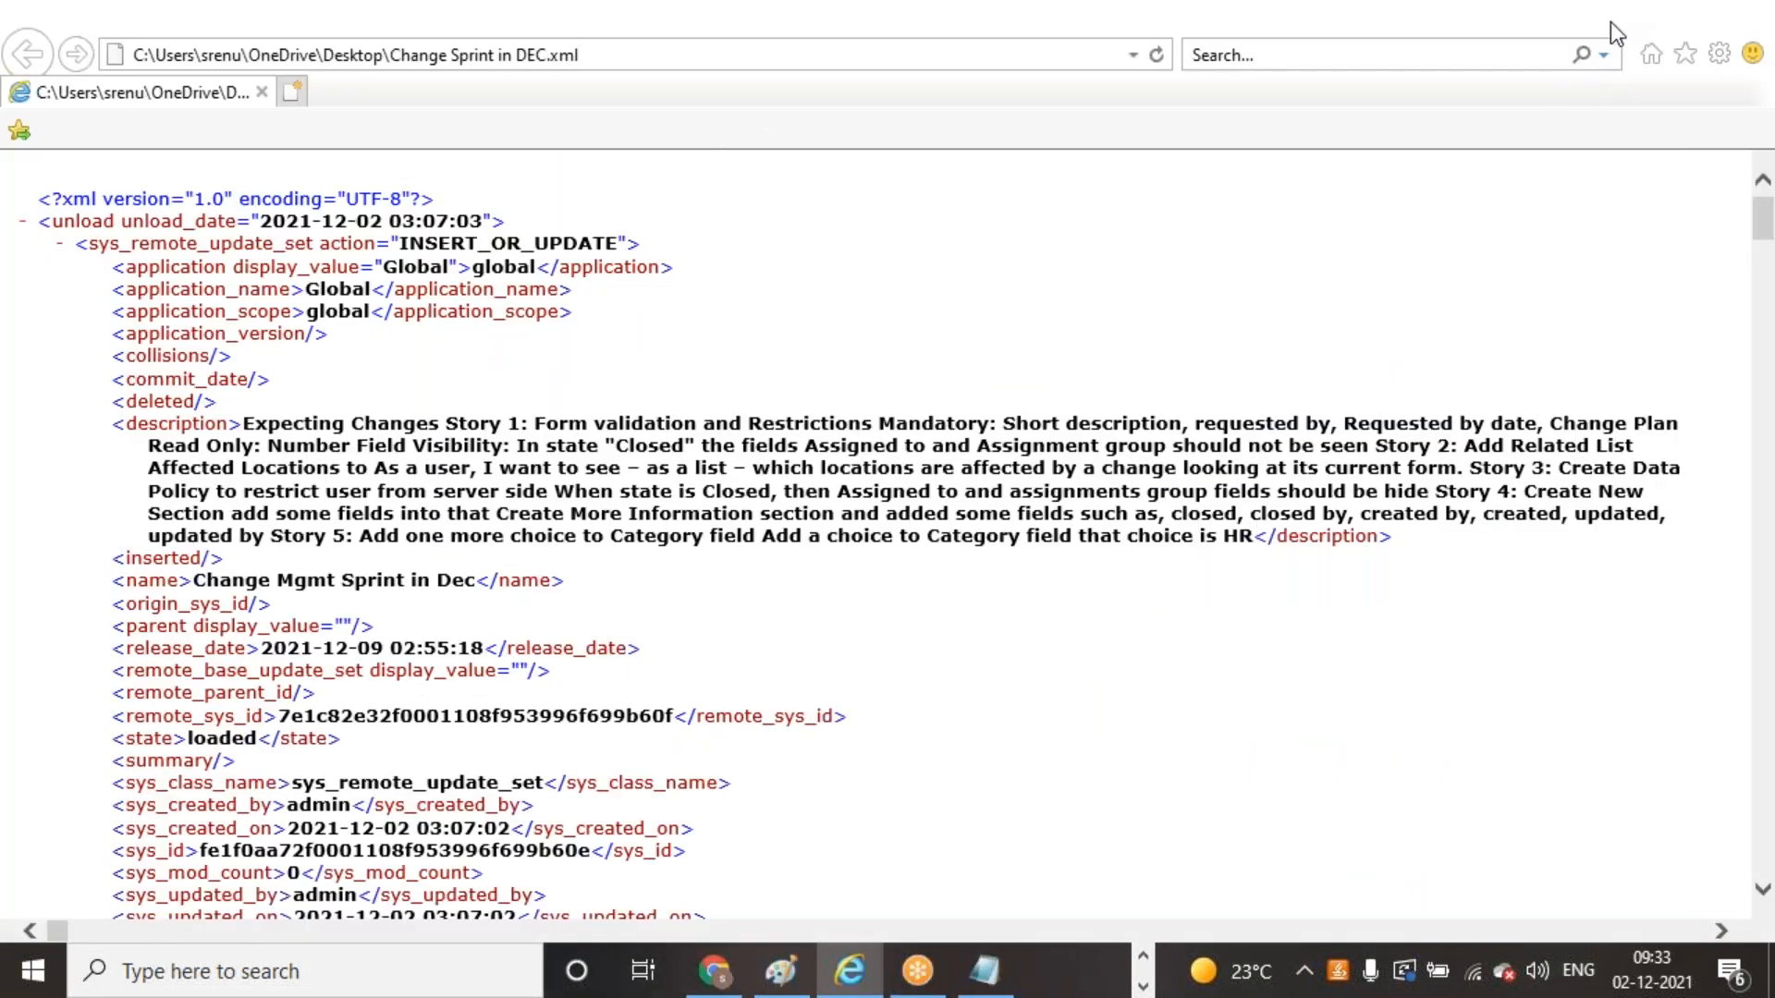
pyautogui.click(1610, 22)
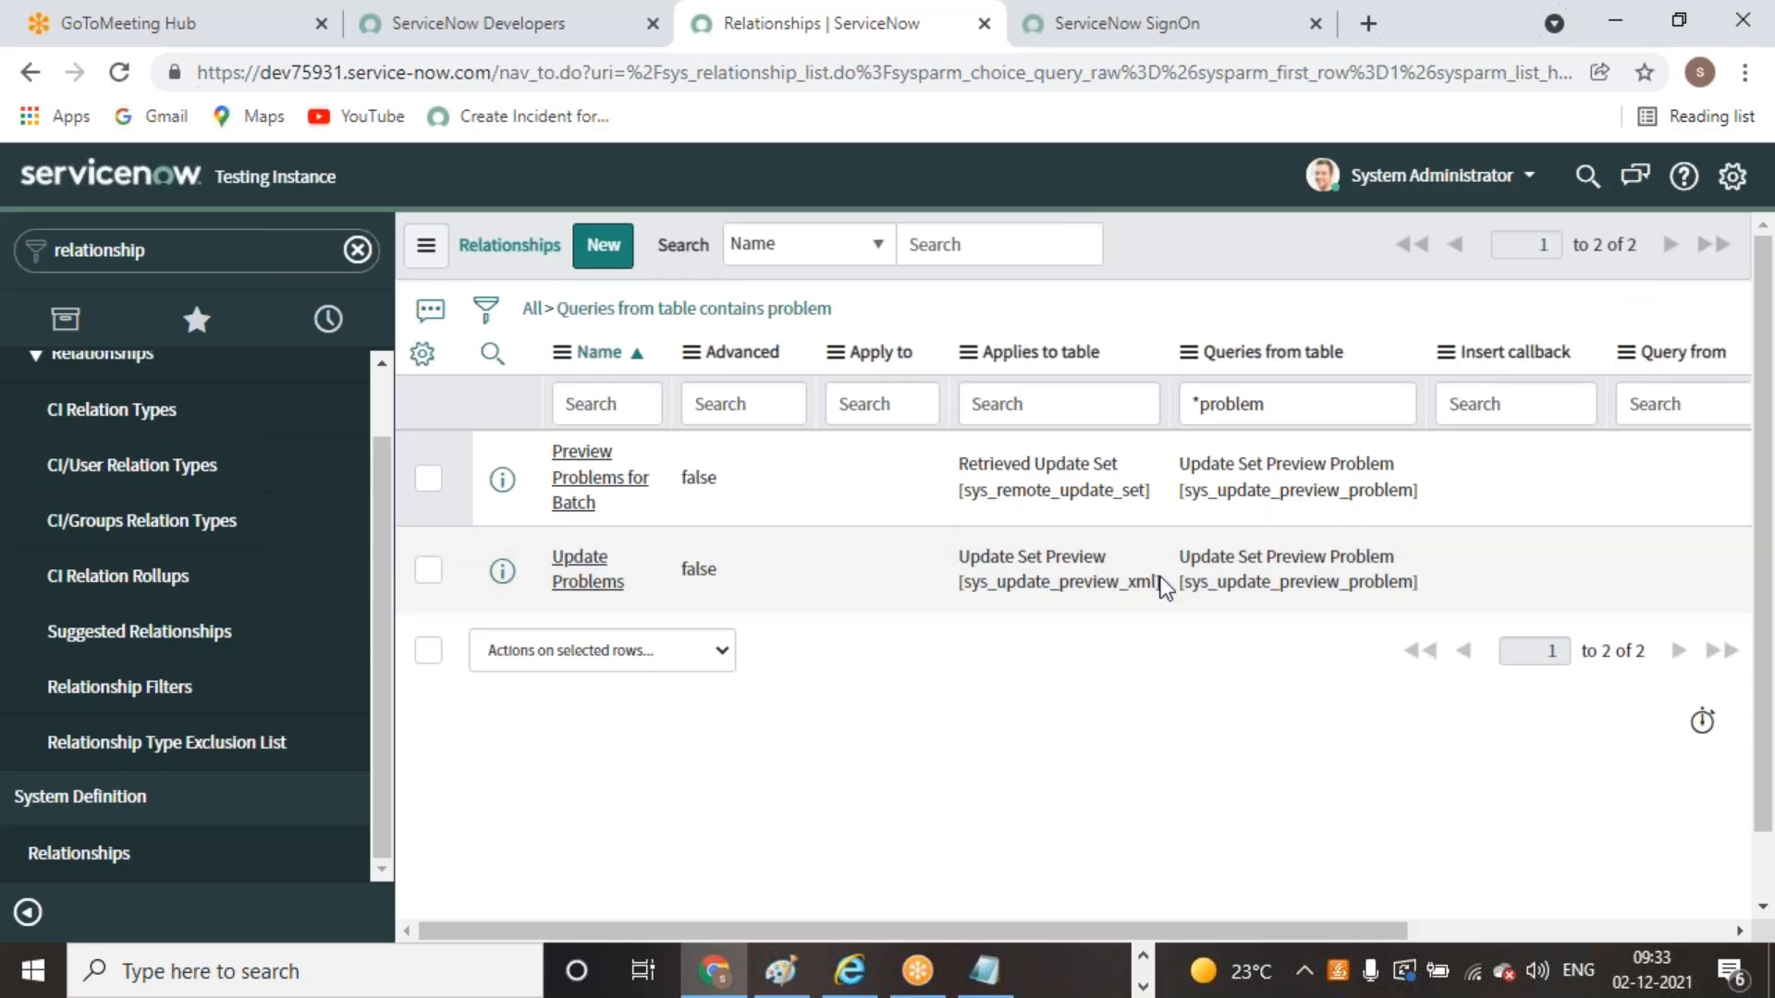
pyautogui.click(1613, 20)
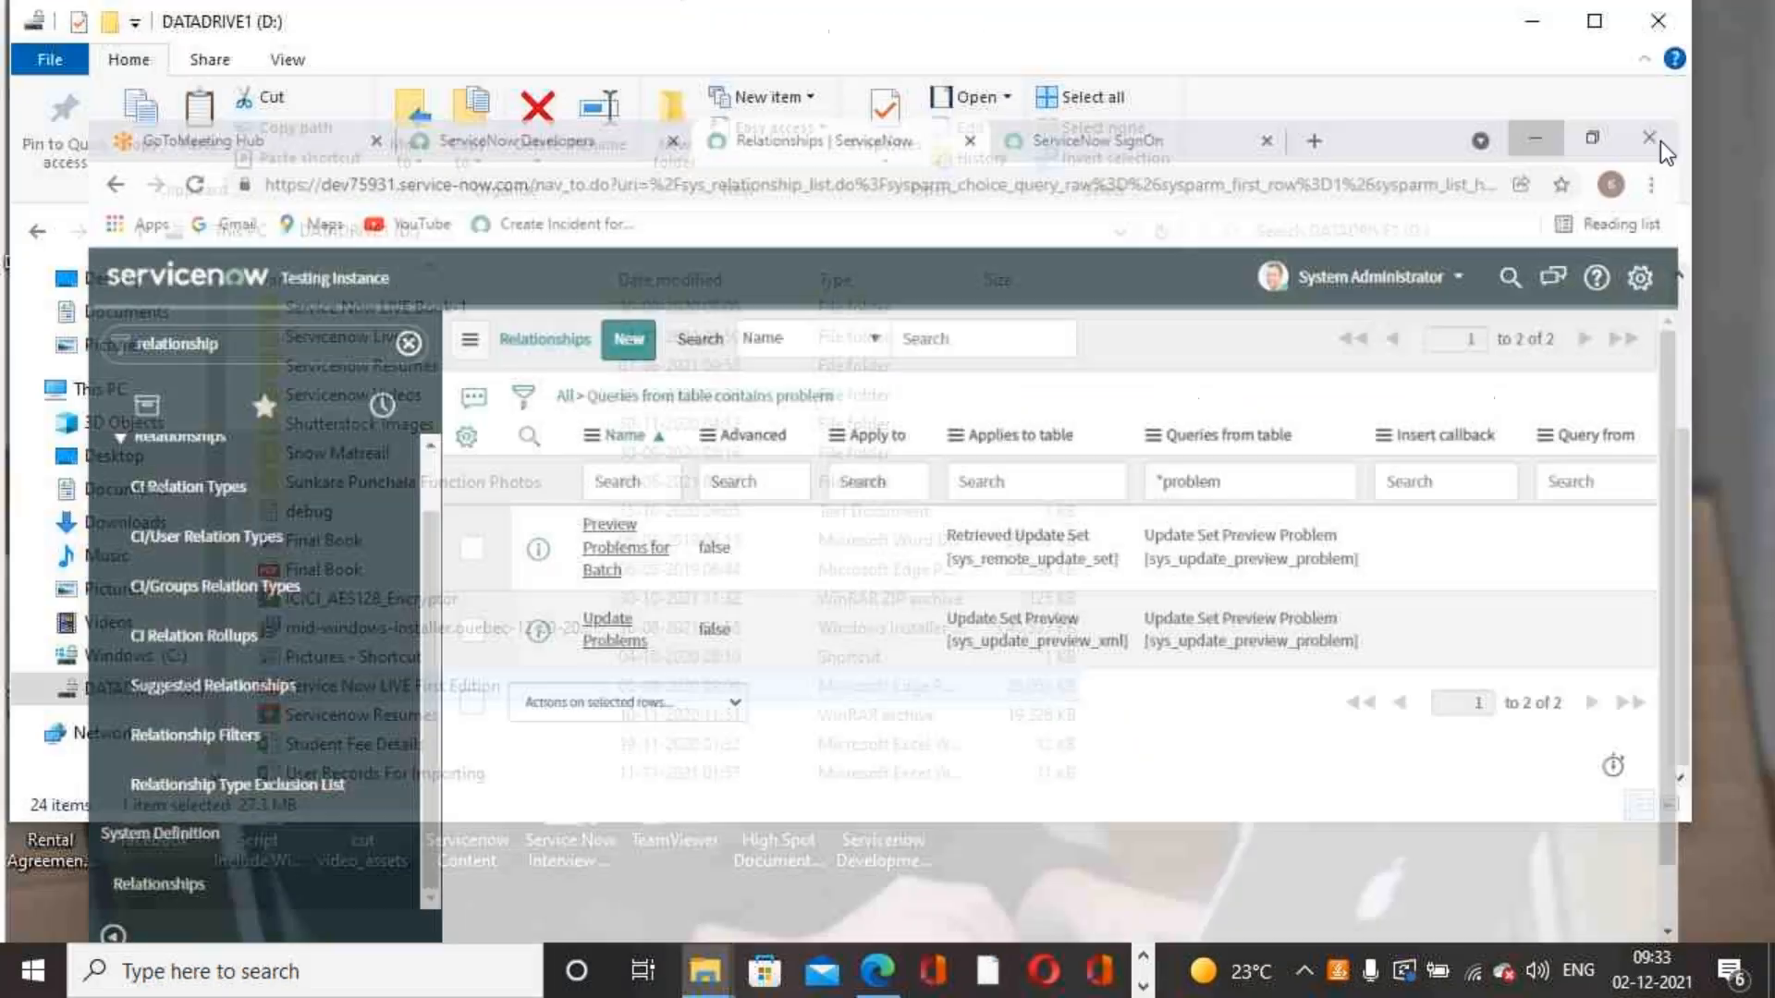
pyautogui.click(1673, 23)
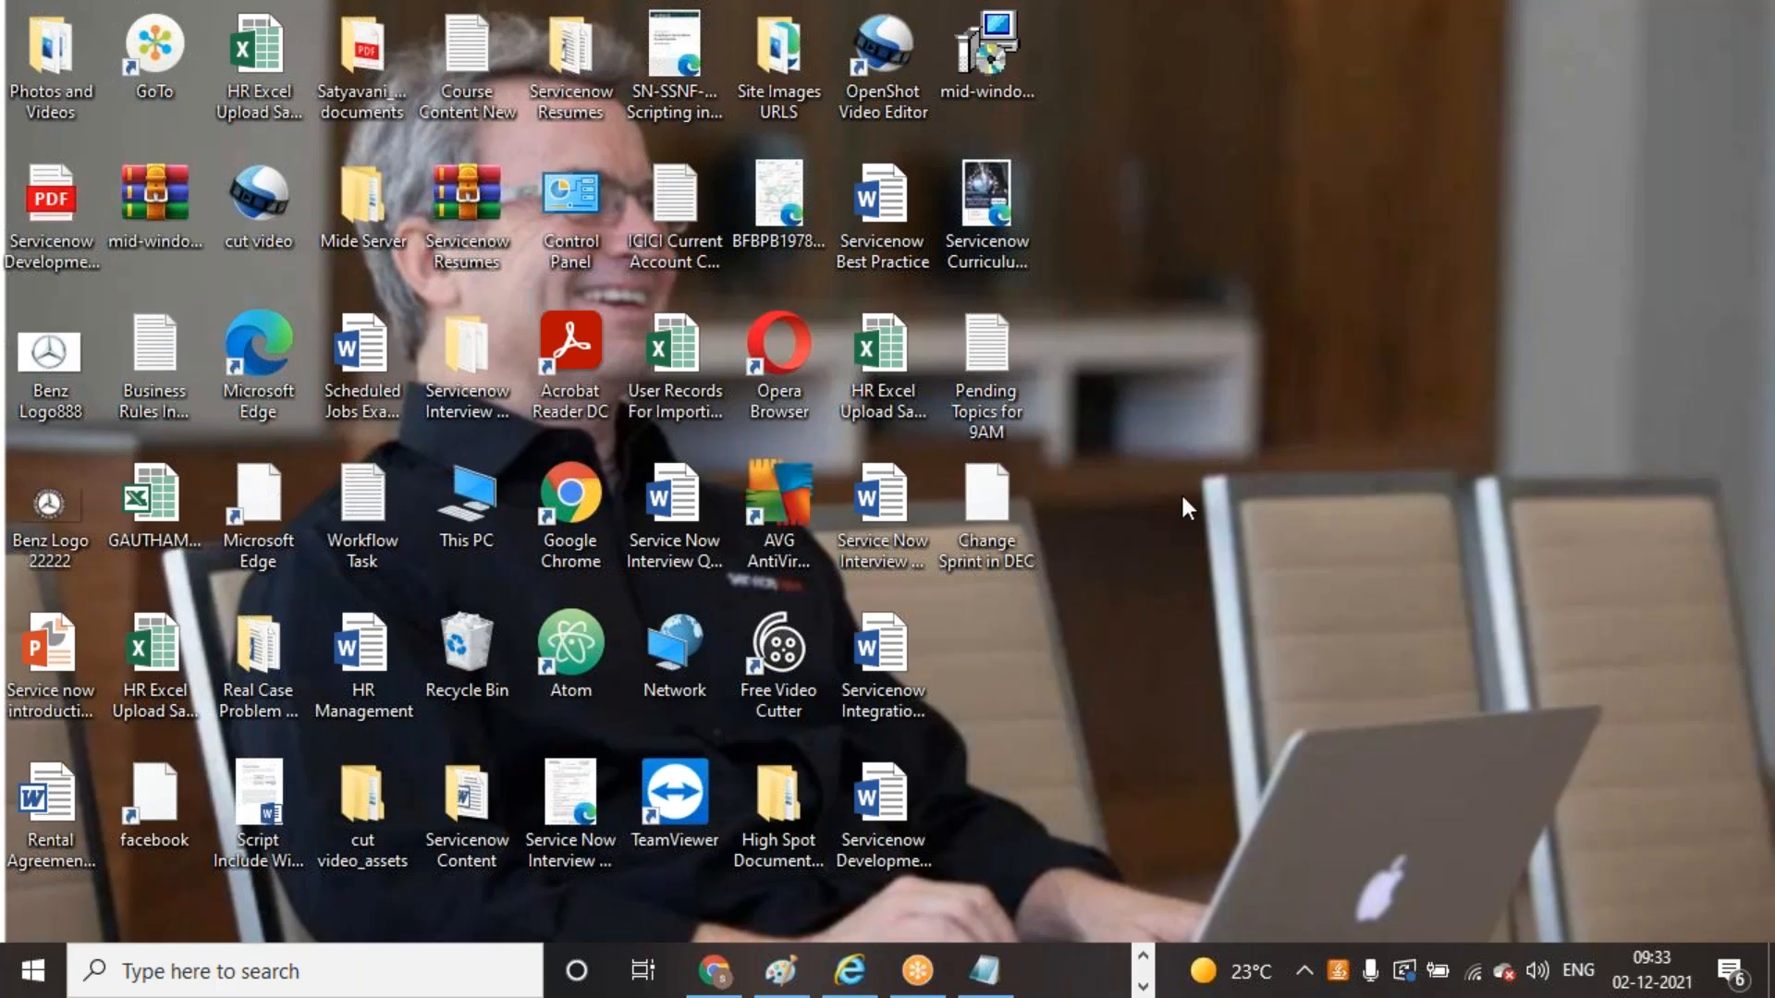
pyautogui.click(696, 389)
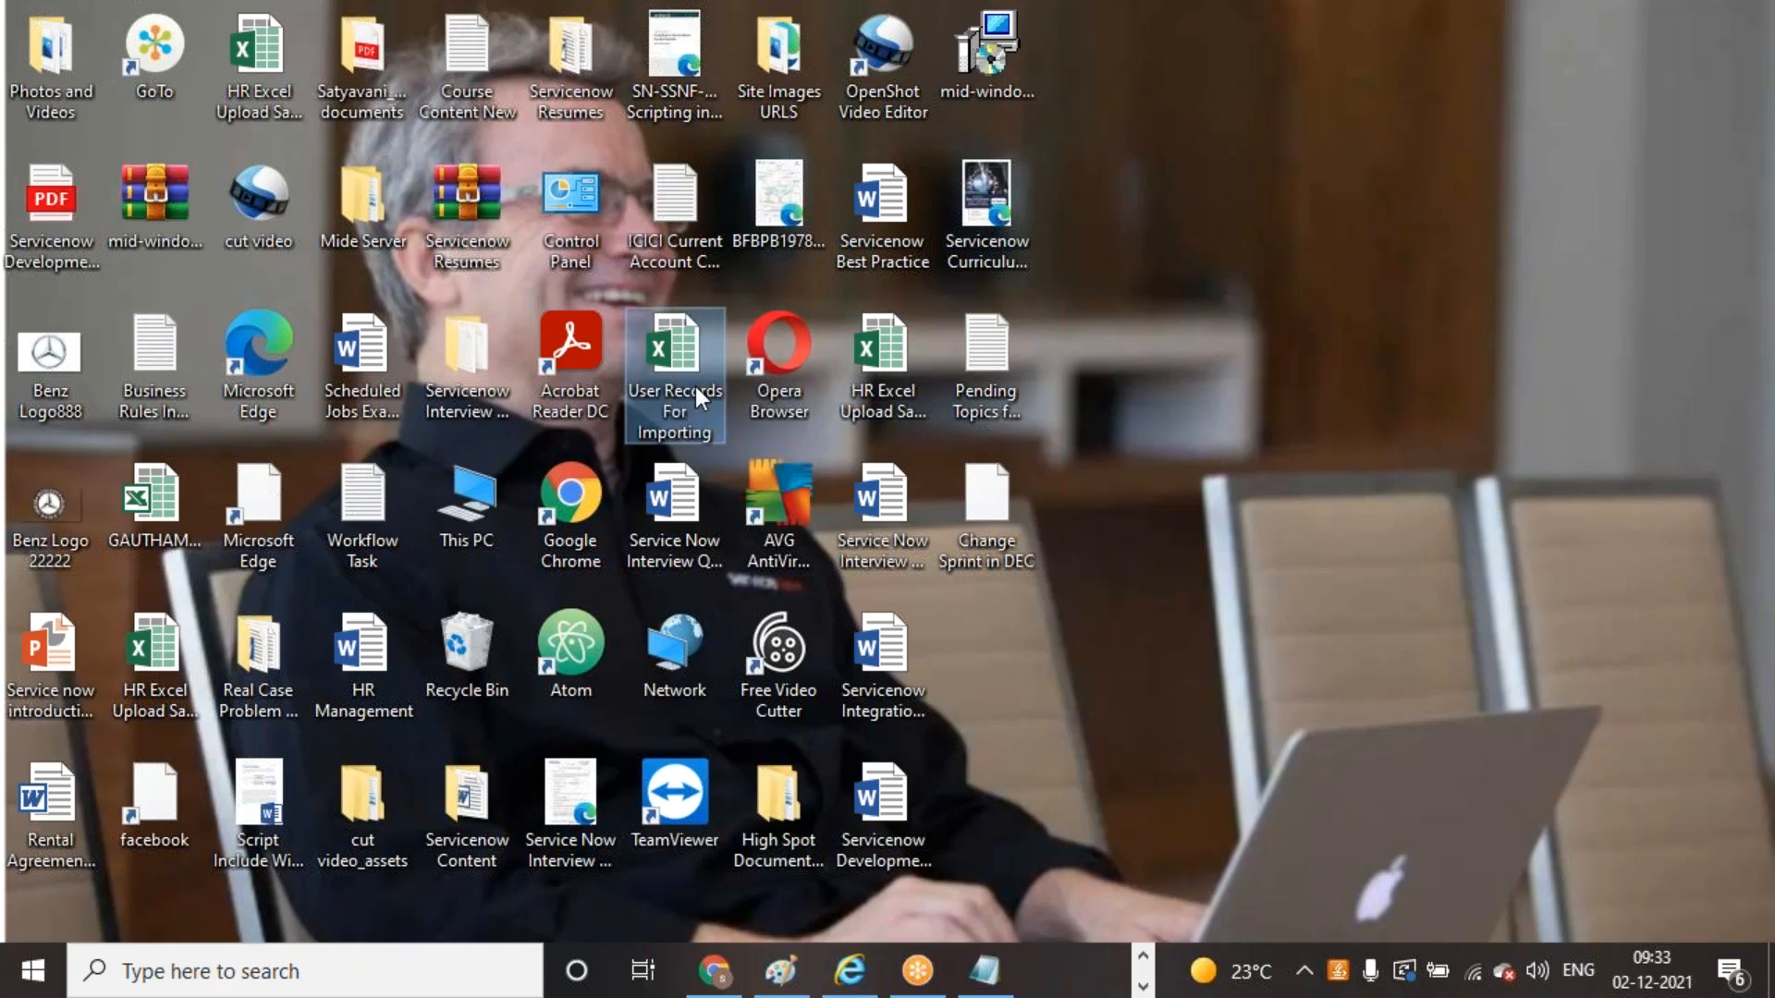
pyautogui.doubleClick(695, 387)
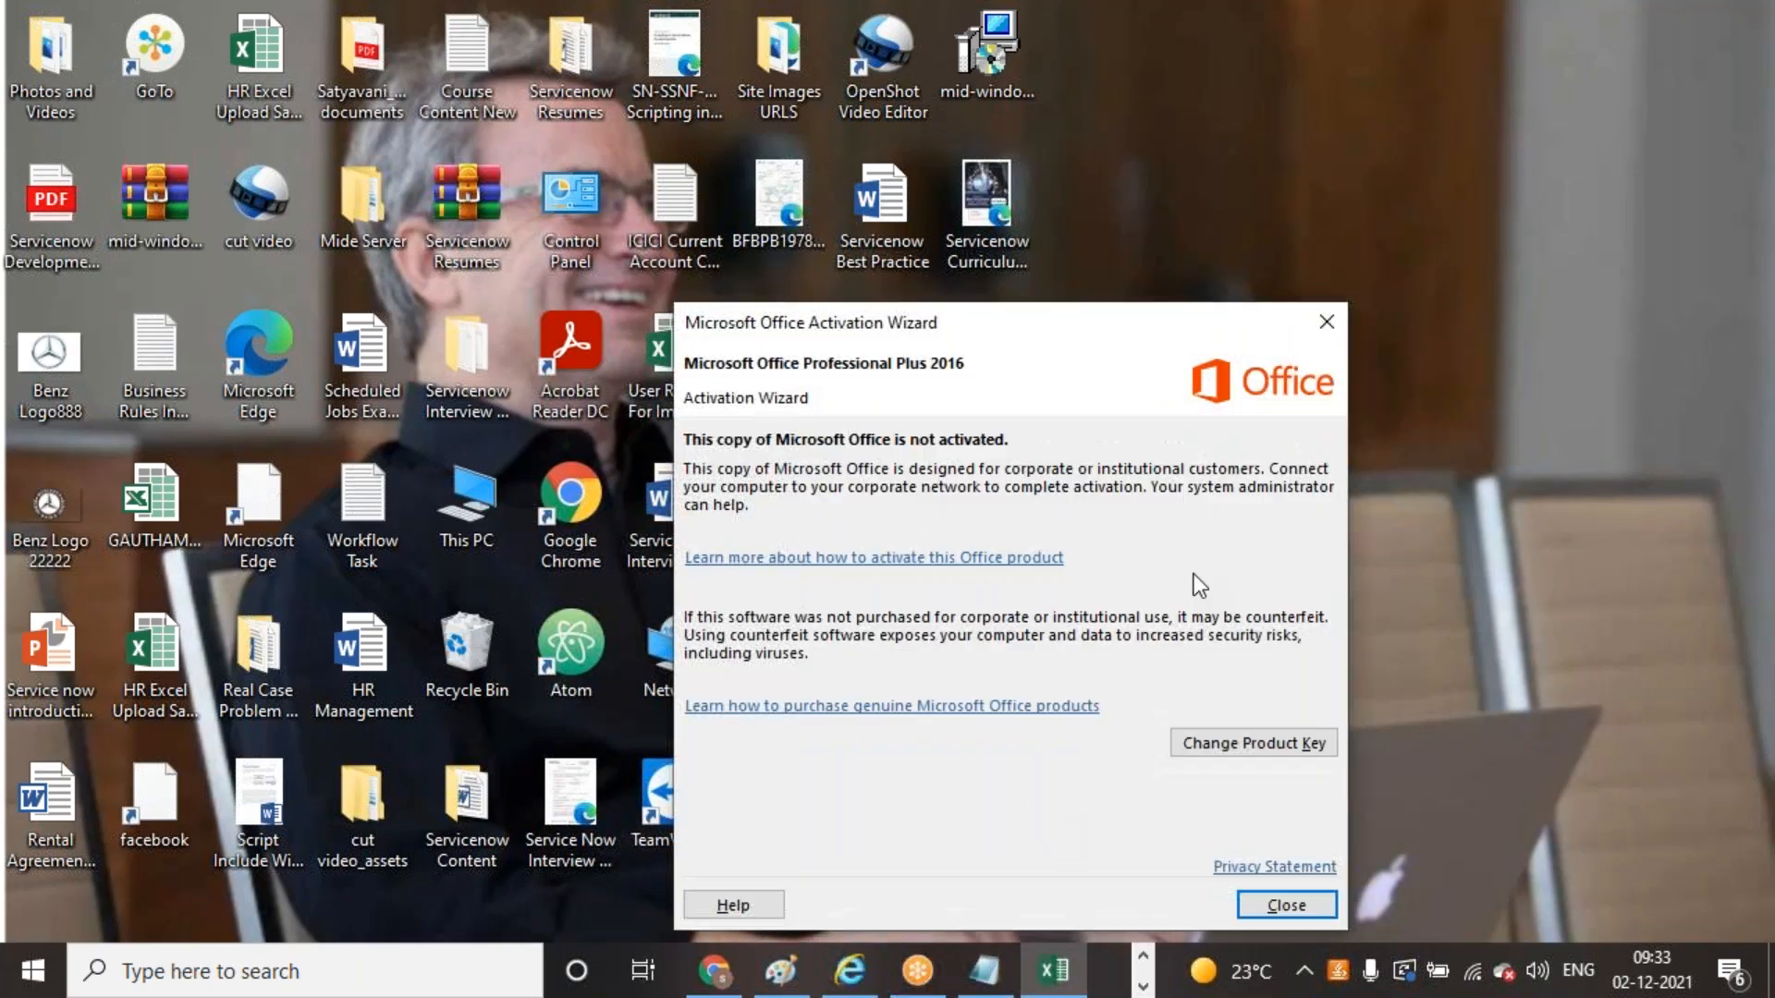
pyautogui.click(1322, 324)
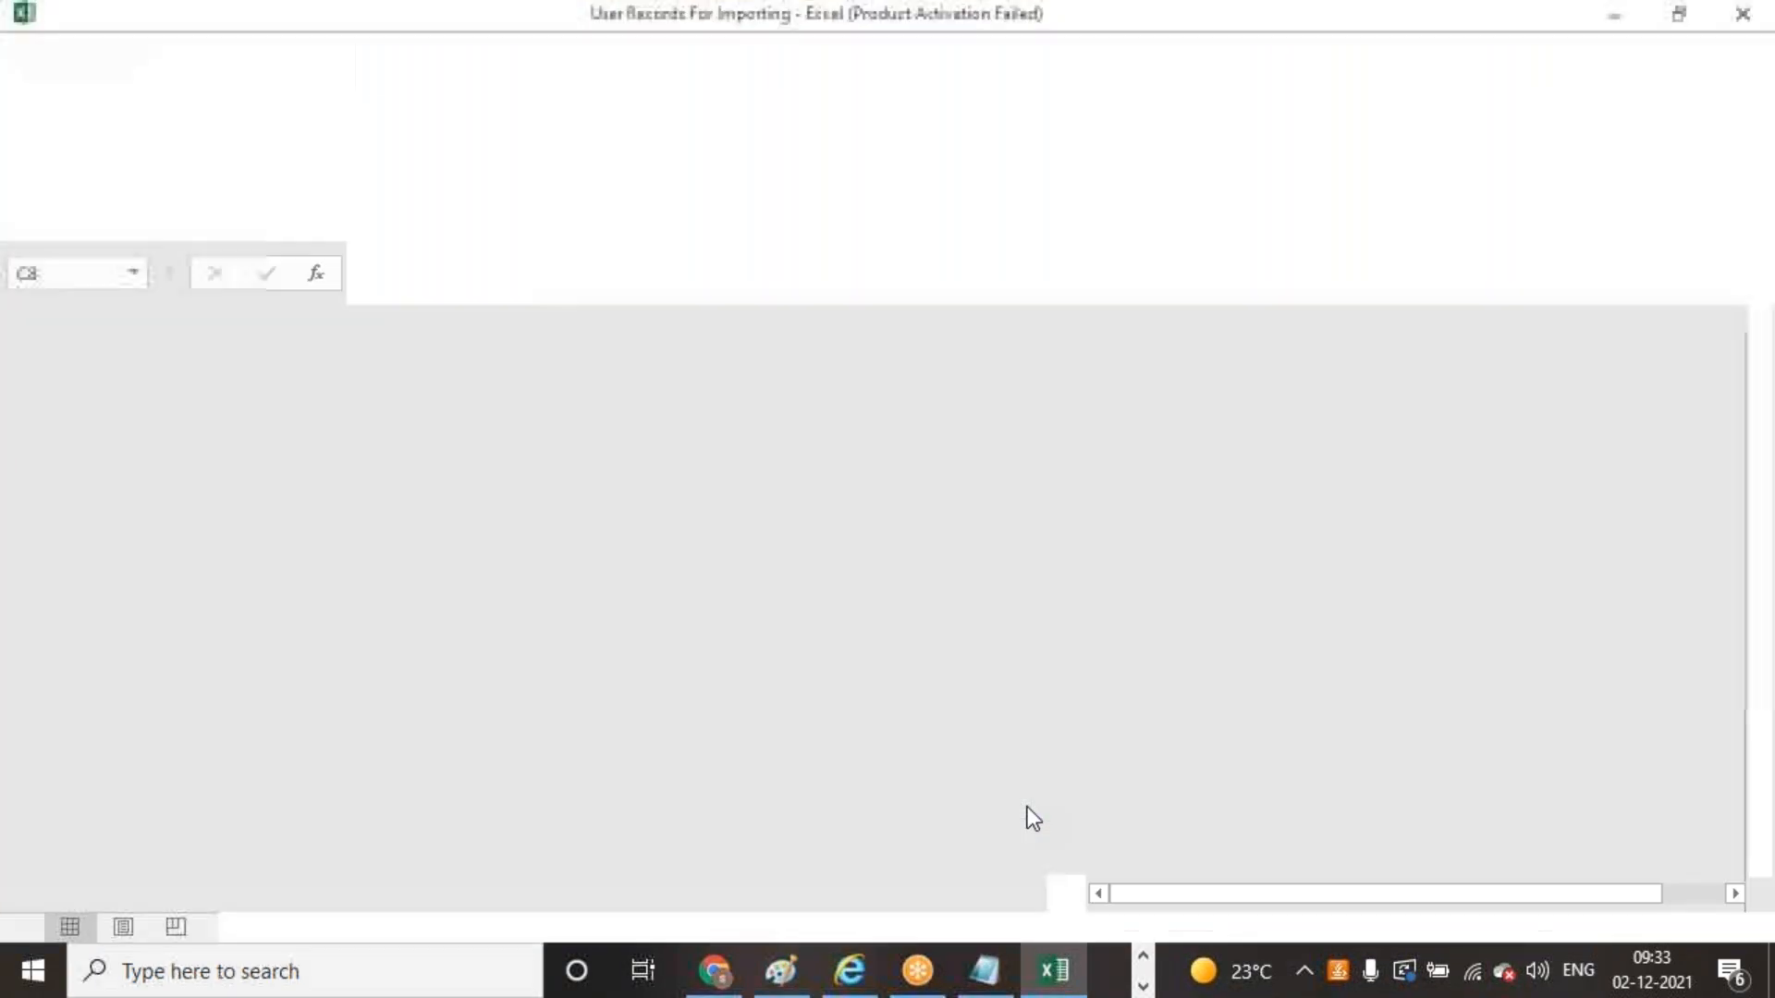
pyautogui.click(524, 749)
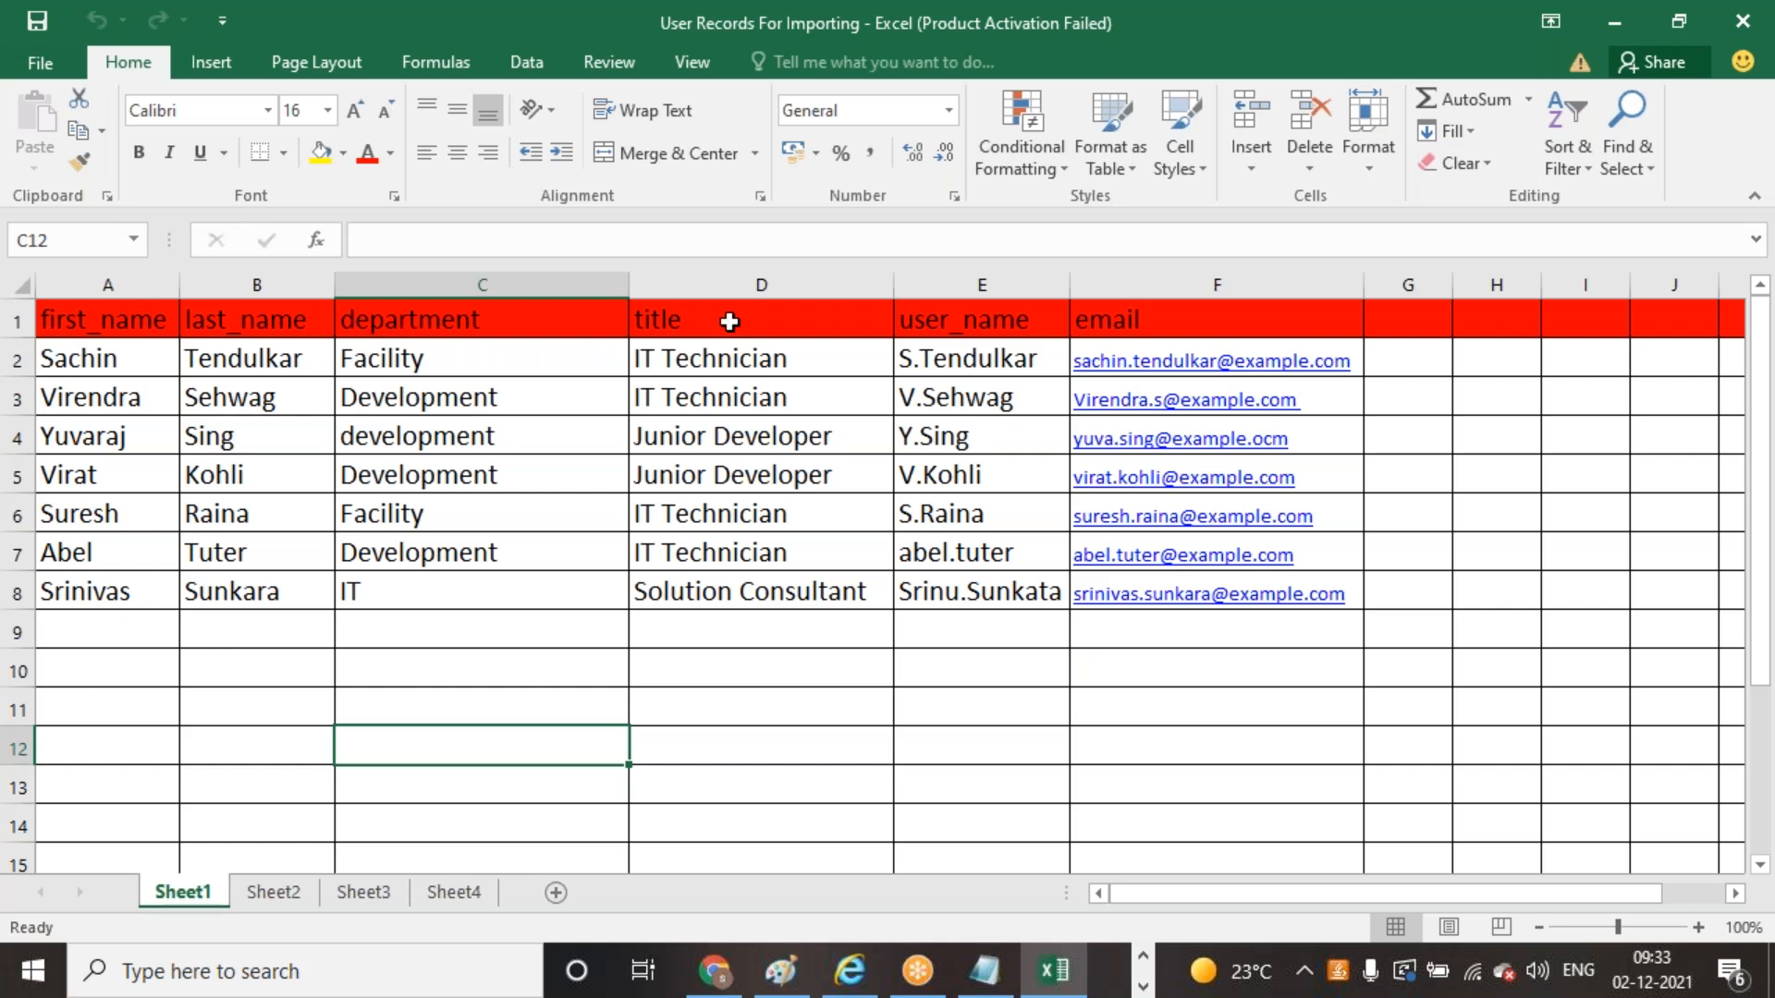
# Examine the sample user records on Sheet1, highlighting the first user's row
pyautogui.click(17, 359)
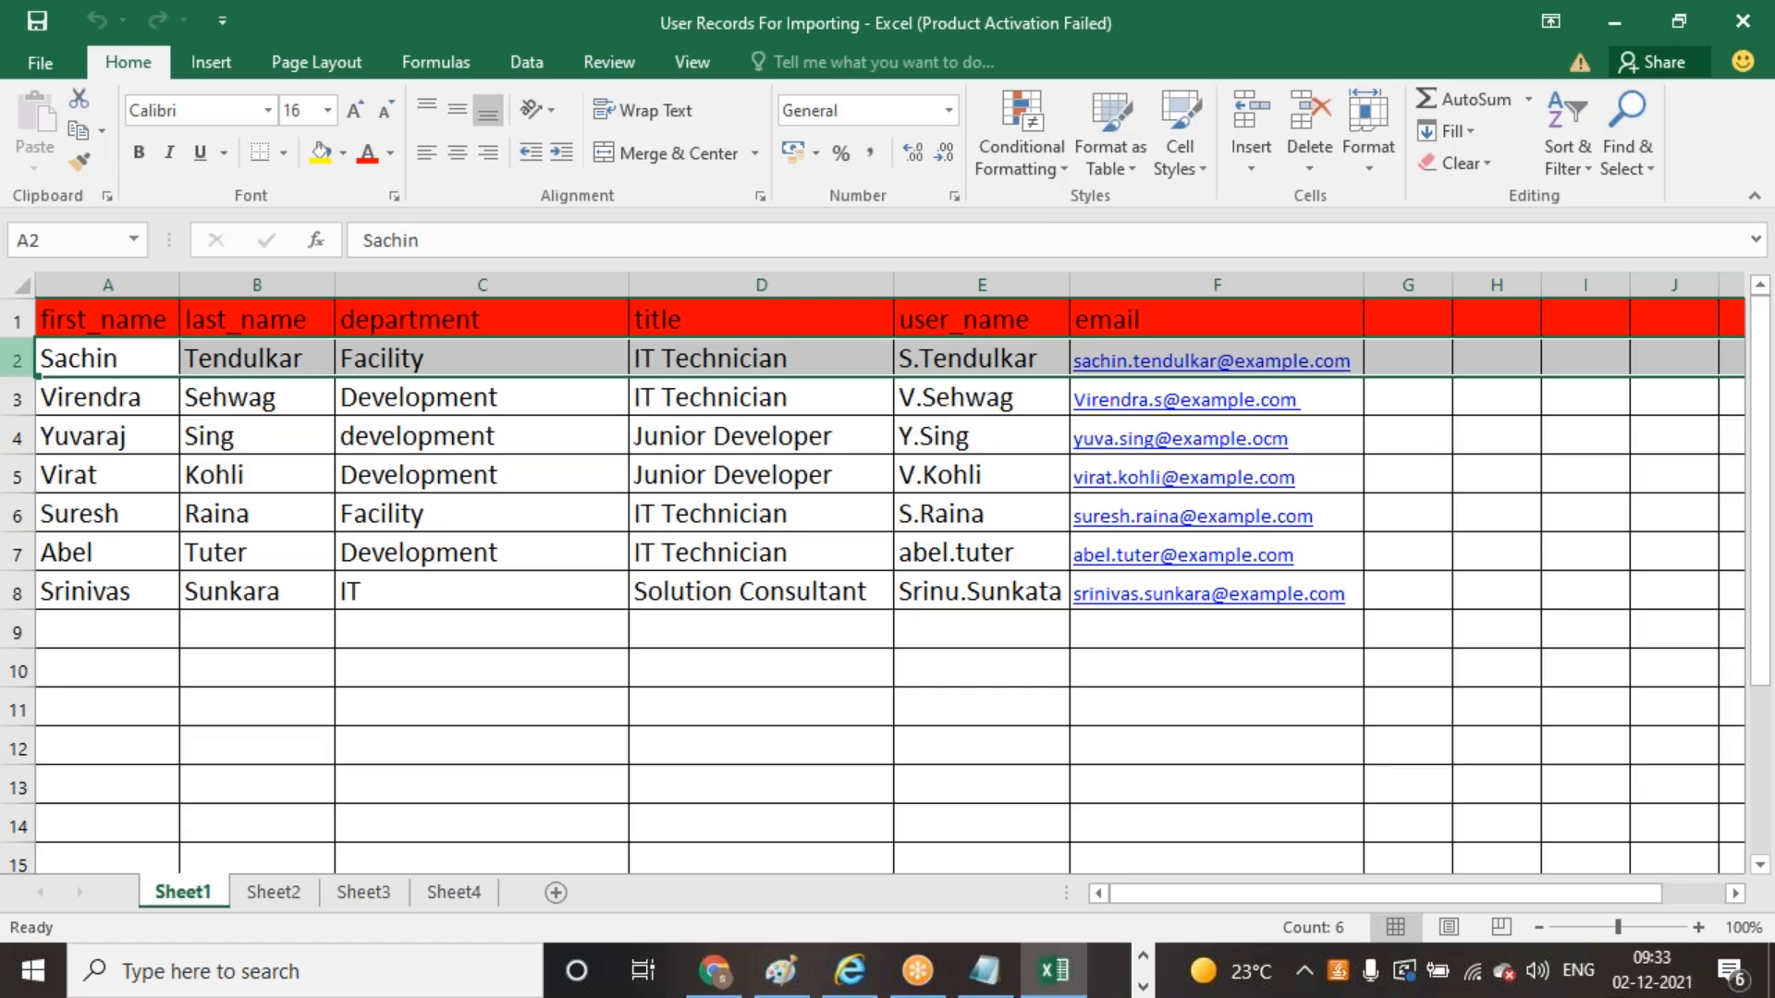
pyautogui.click(536, 638)
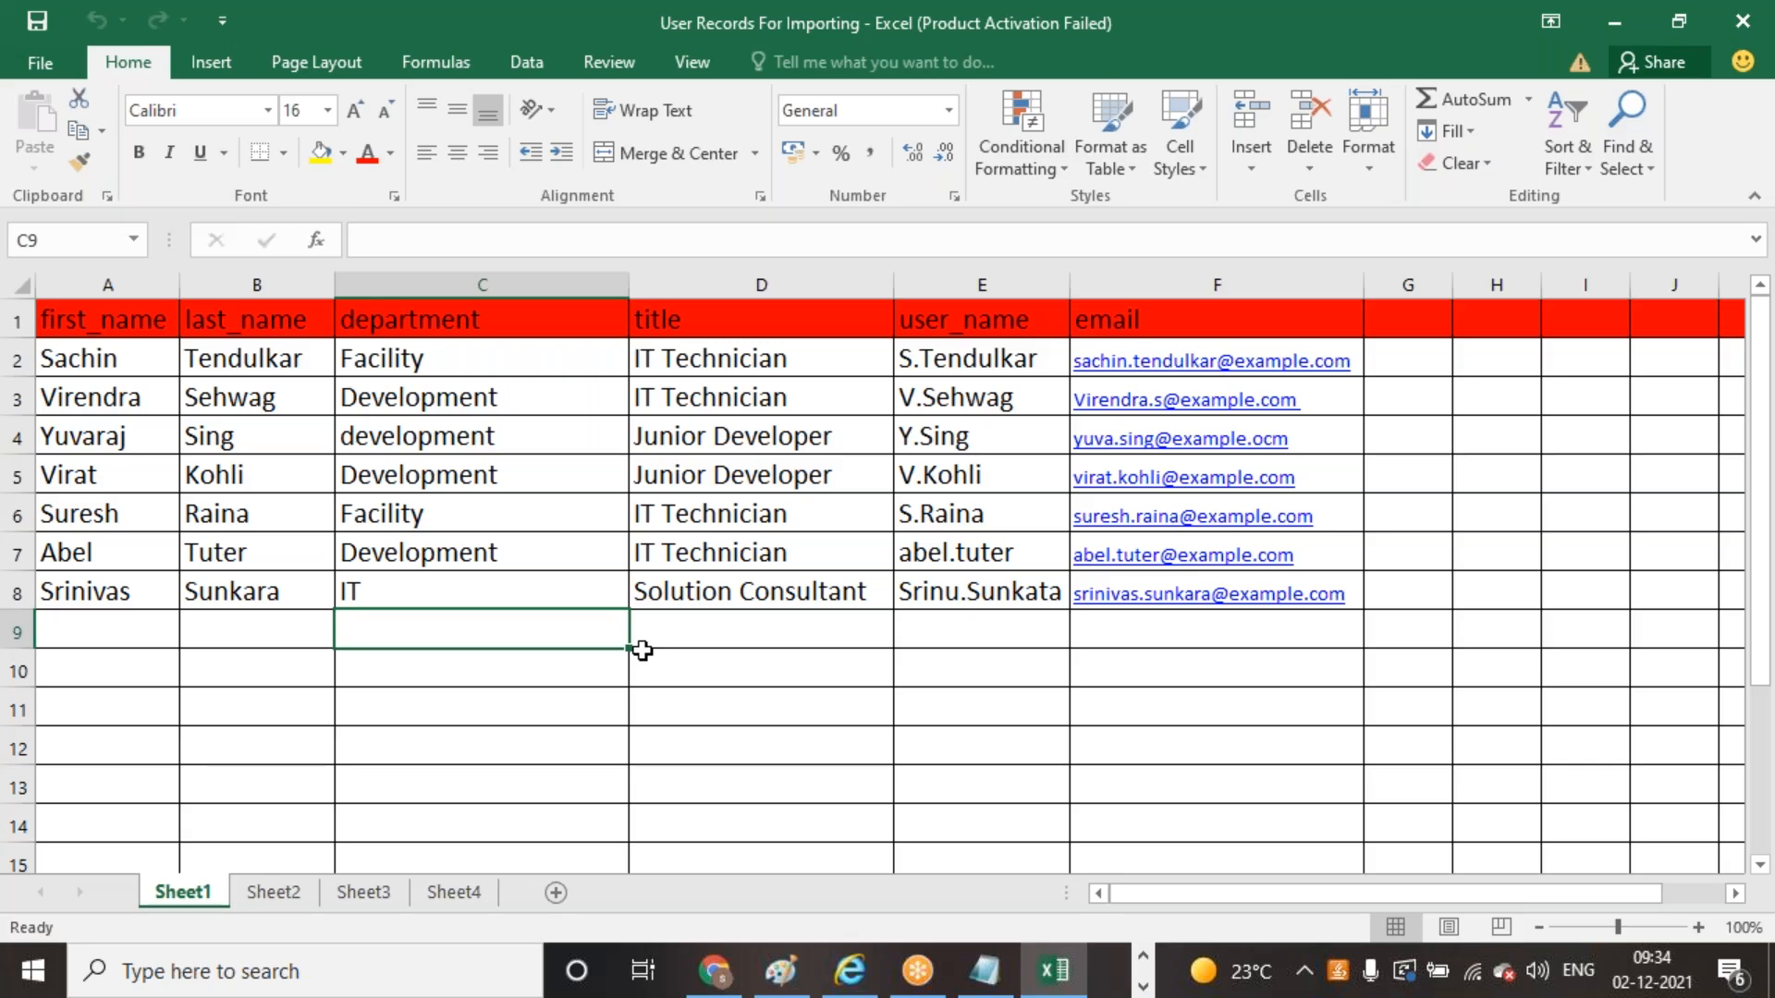
# Switch to ServiceNow in Chrome, filter the navigator for Import, and open the Load Data form under System Import Sets
pyautogui.click(731, 991)
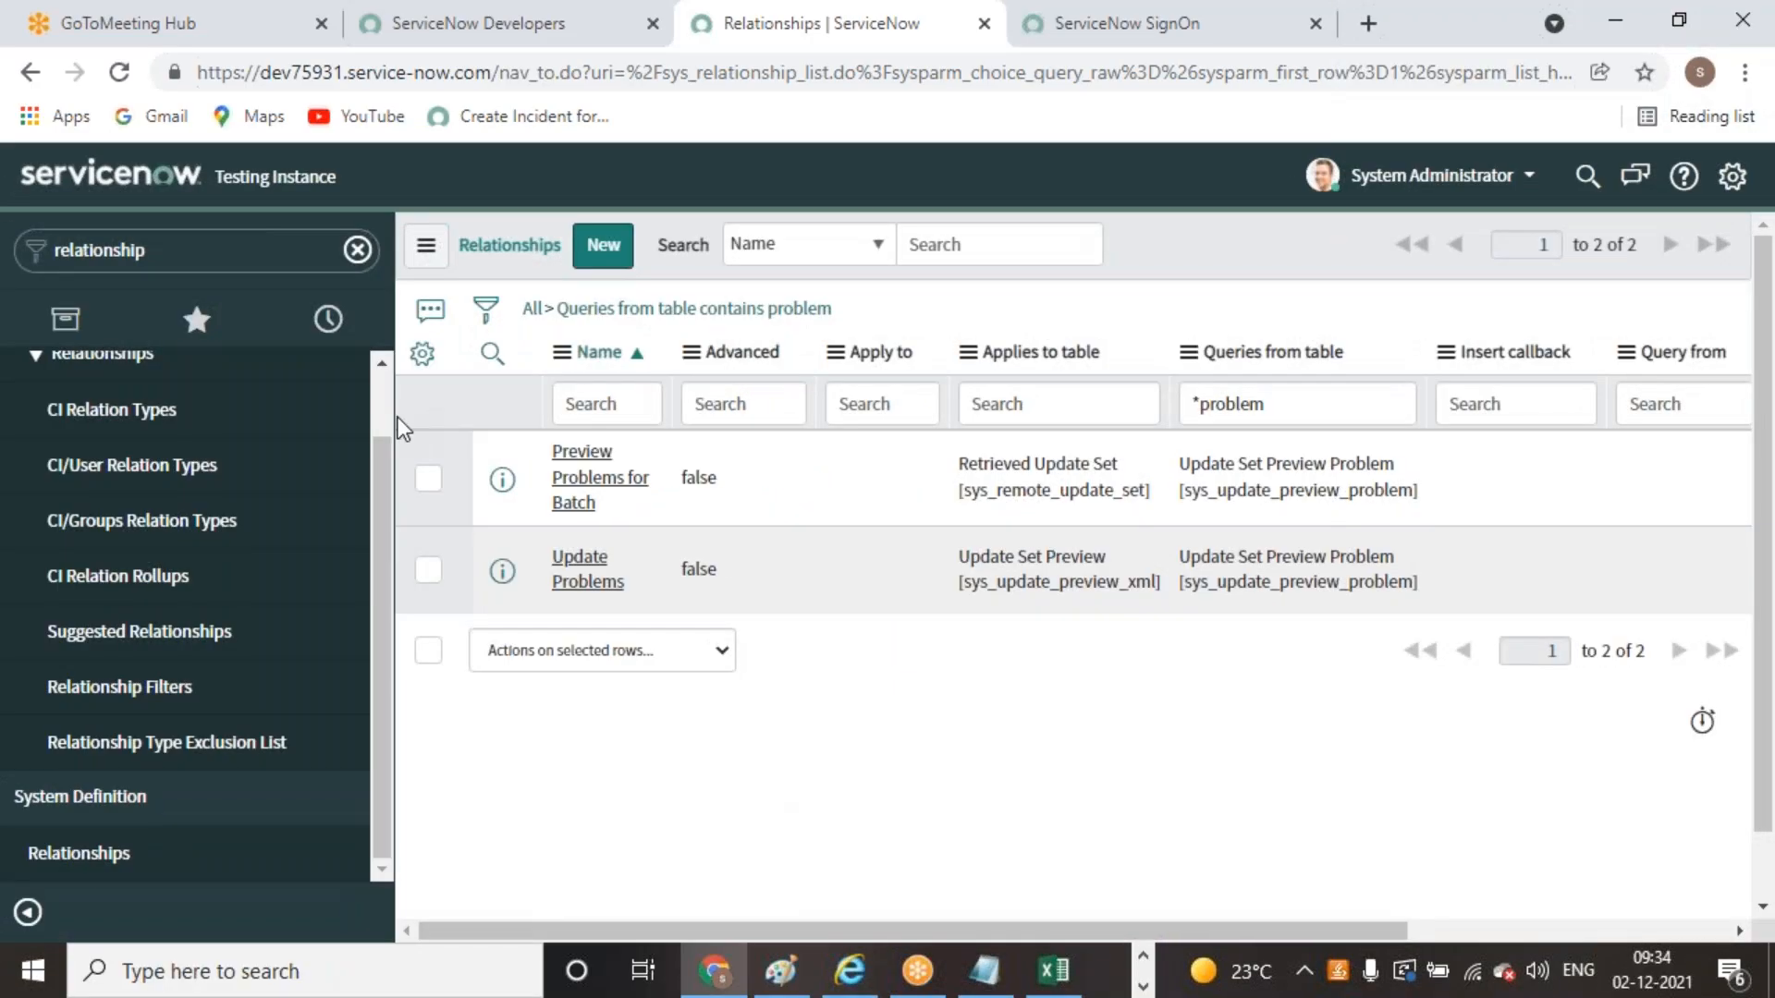
pyautogui.scroll(1, 379, 494)
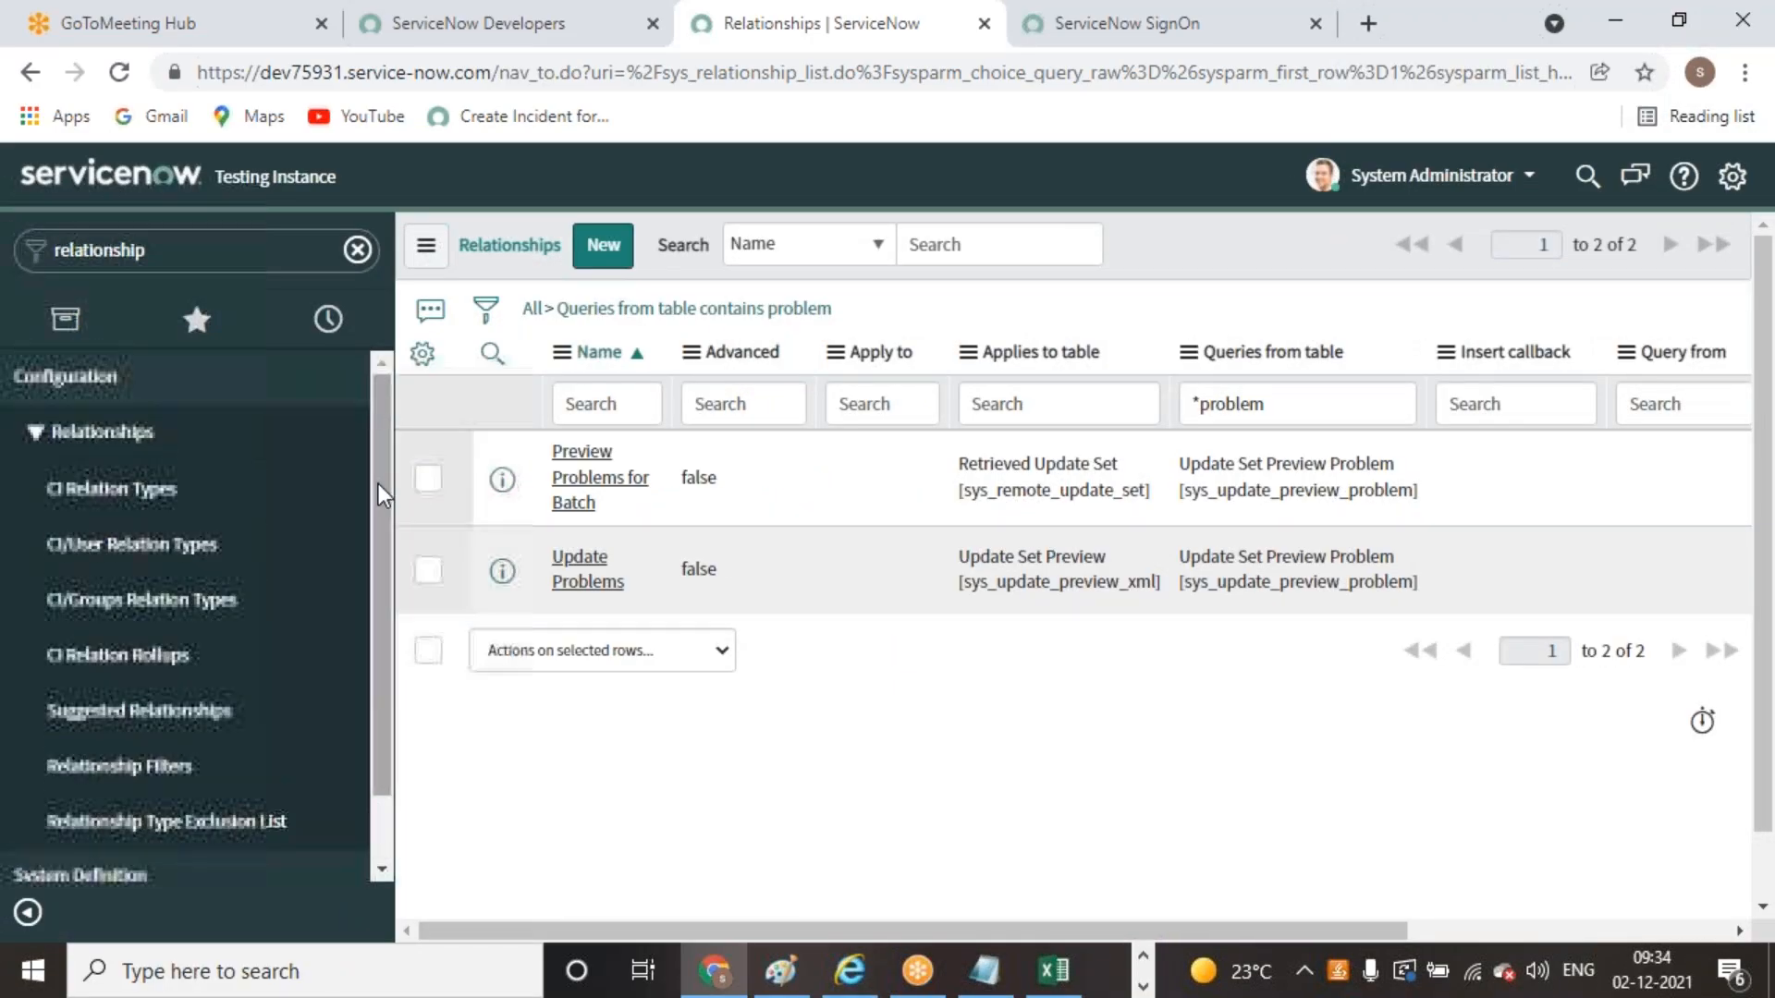
pyautogui.click(357, 249)
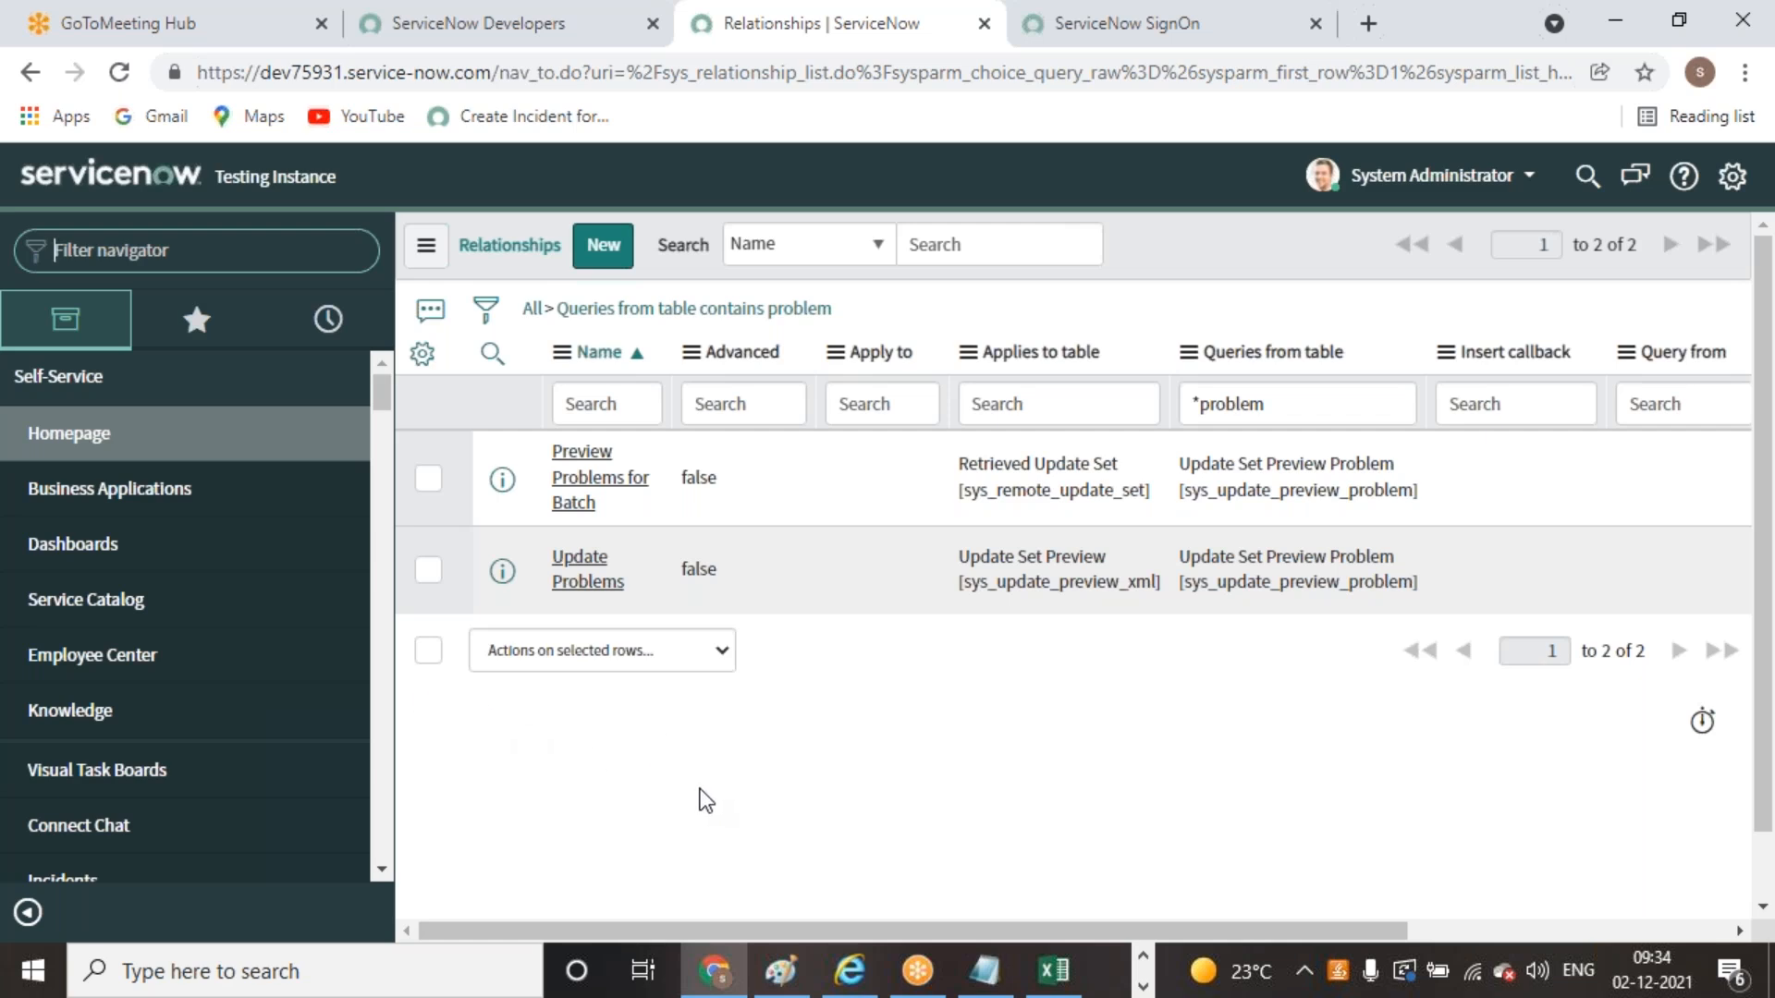
pyautogui.write('I')
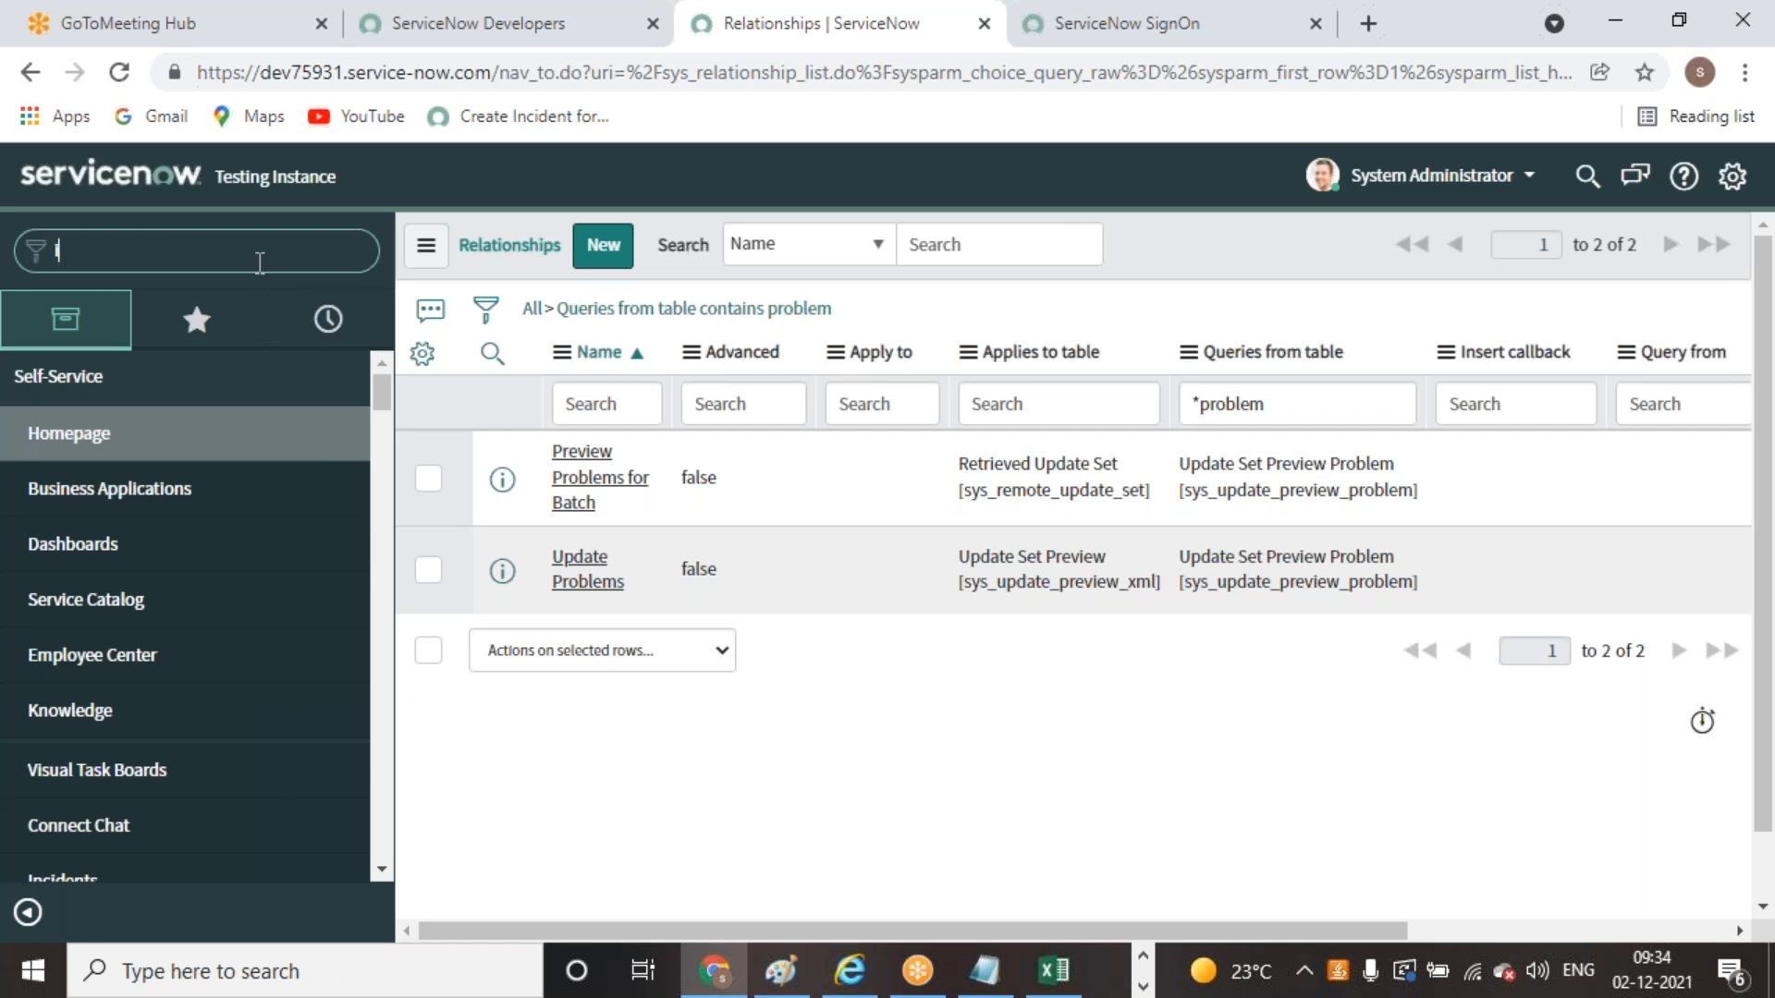
pyautogui.write('mport')
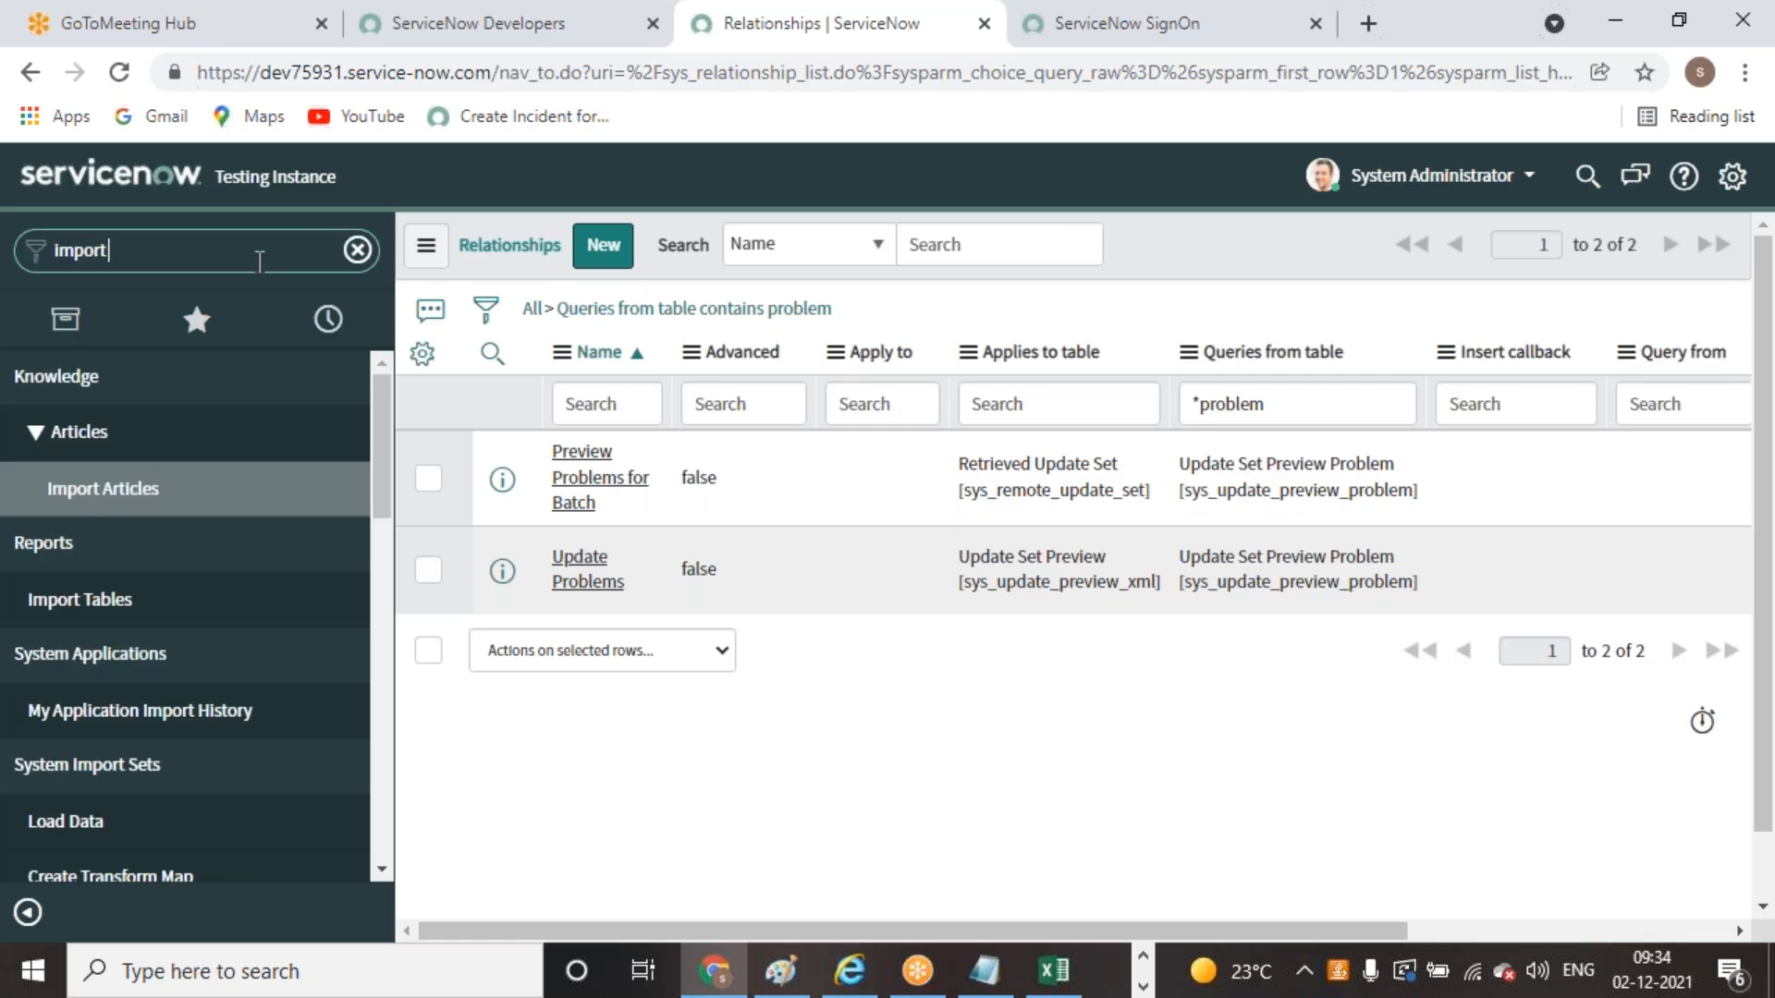
pyautogui.scroll(-5, 257, 518)
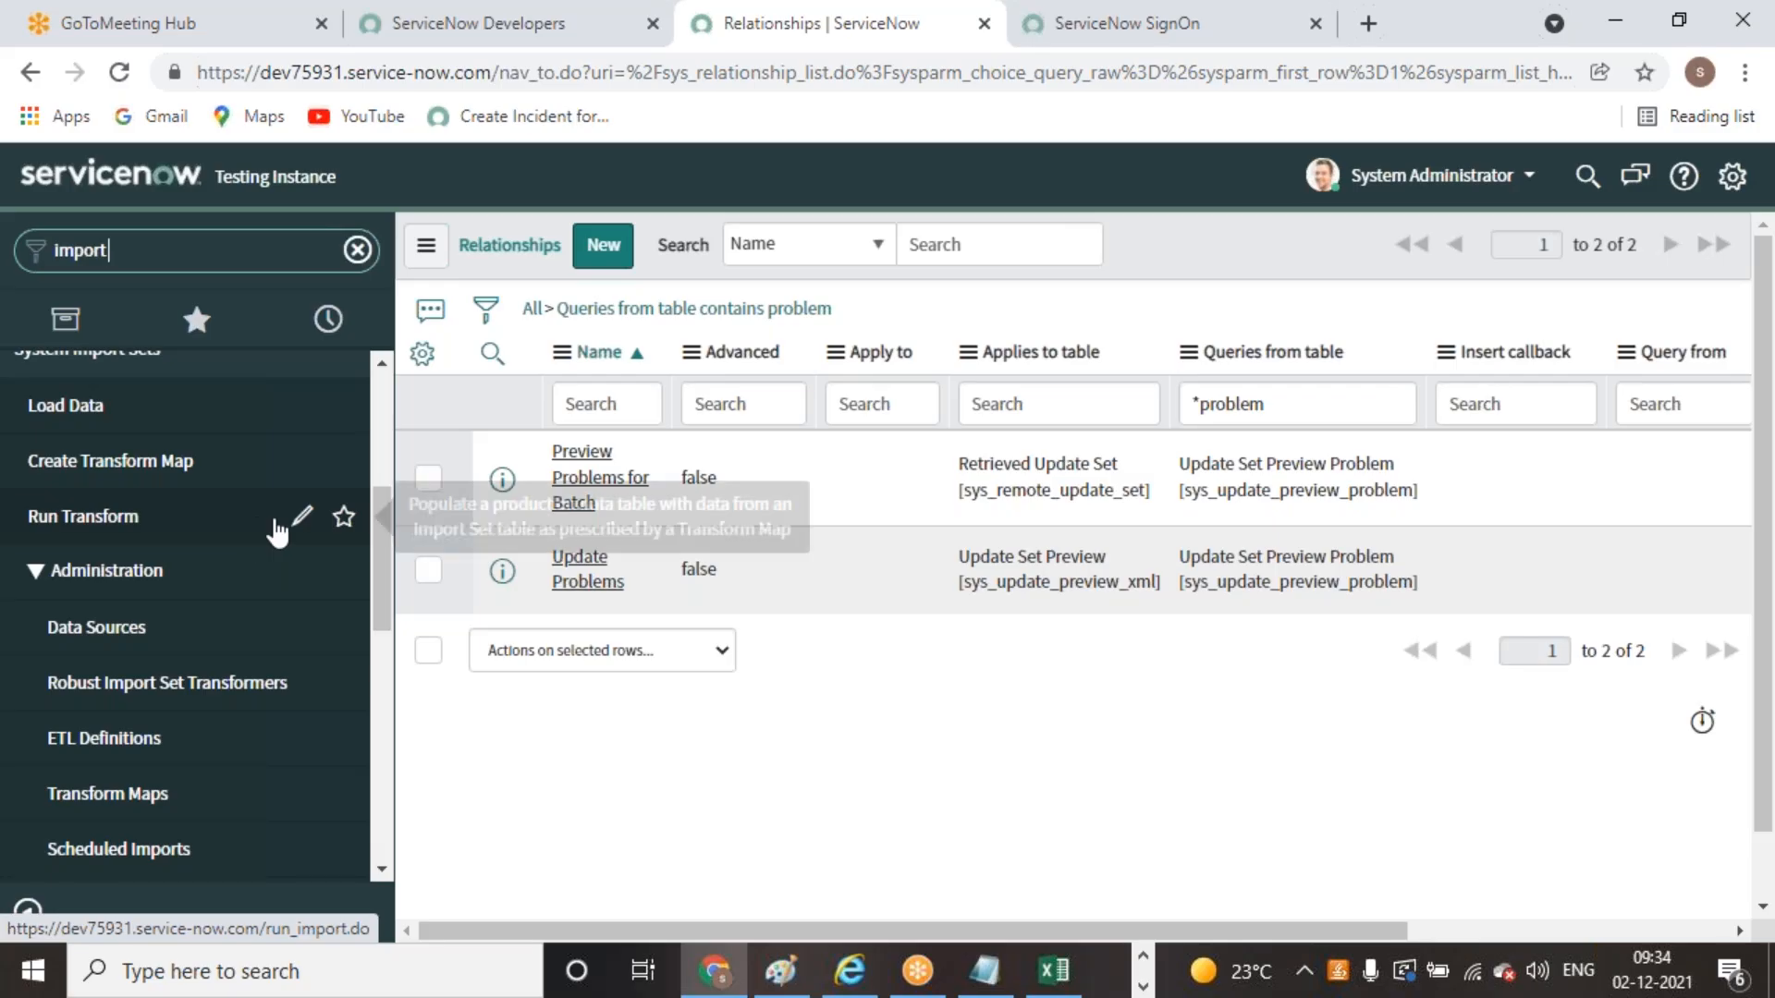
pyautogui.scroll(1, 393, 575)
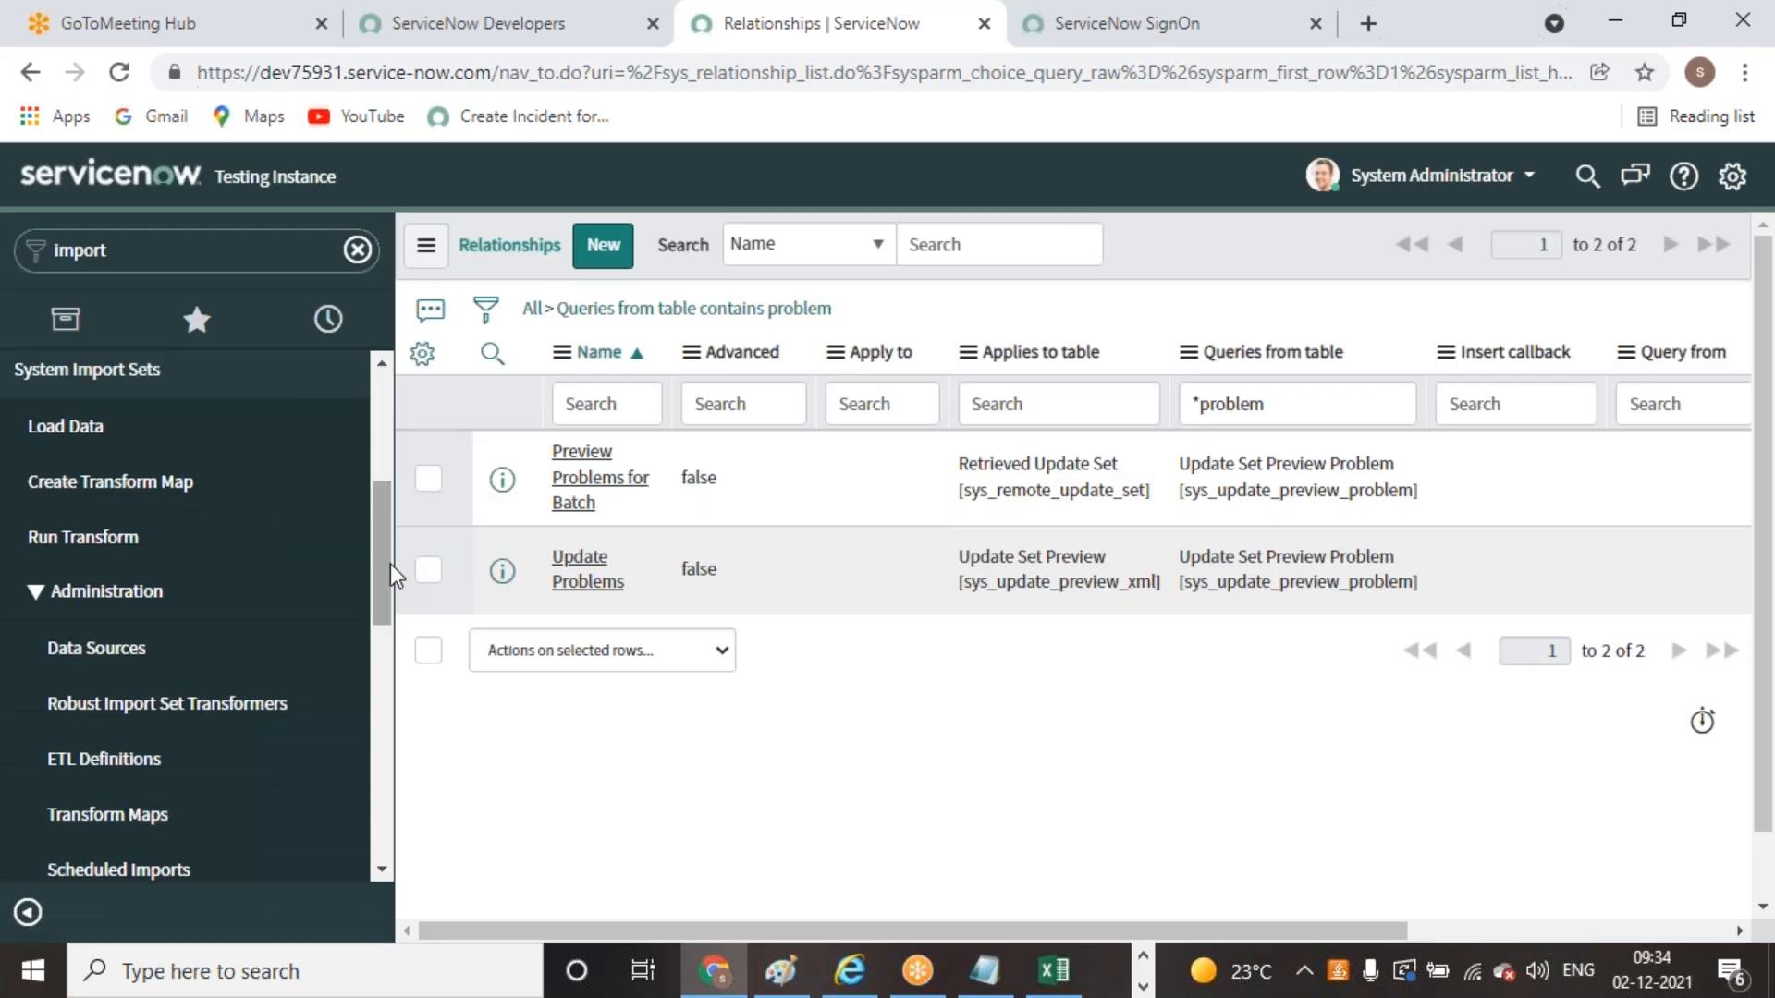
pyautogui.click(125, 431)
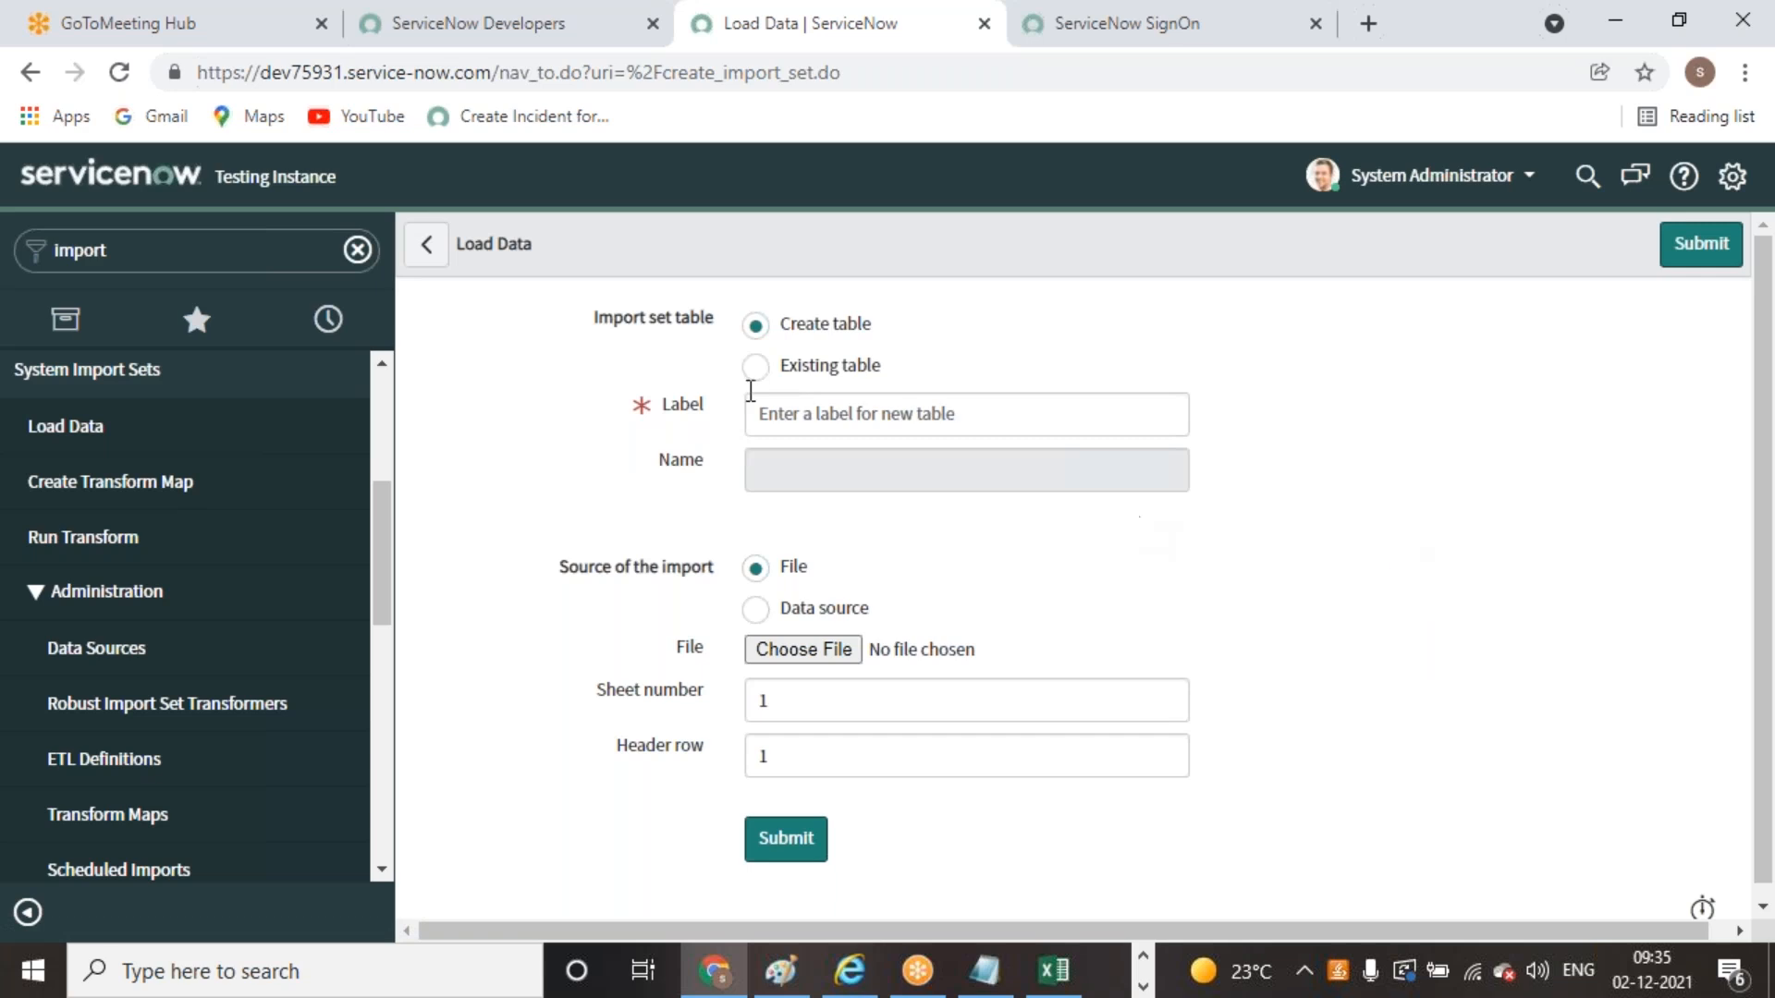
# Label the new import set table Dec User Importing
pyautogui.click(874, 417)
pyautogui.write('Dev')
pyautogui.press('BackSpace')
pyautogui.press('BackSpace')
pyautogui.press('BackSpace')
pyautogui.write('Chang')
pyautogui.press('BackSpace')
pyautogui.press('BackSpace')
pyautogui.press('BackSpace')
pyautogui.press('BackSpace')
pyautogui.press('BackSpace')
pyautogui.write('Si')
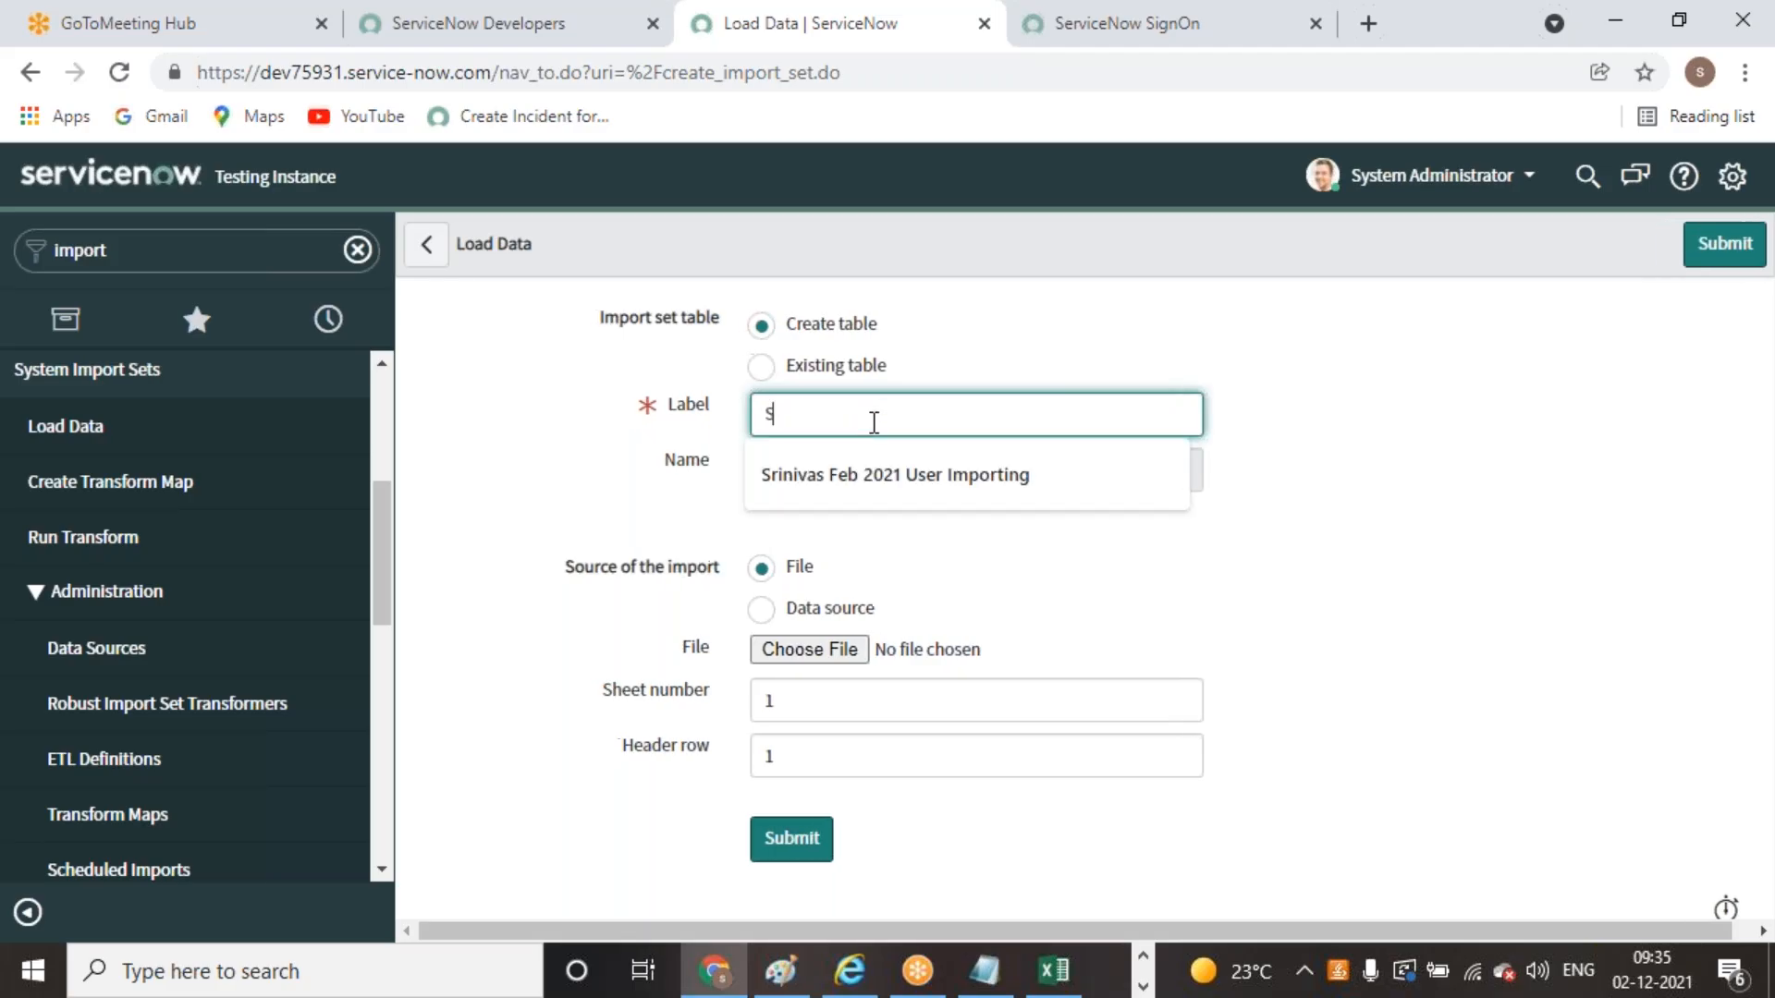
pyautogui.press('BackSpace')
pyautogui.press('BackSpace')
pyautogui.write('Dec')
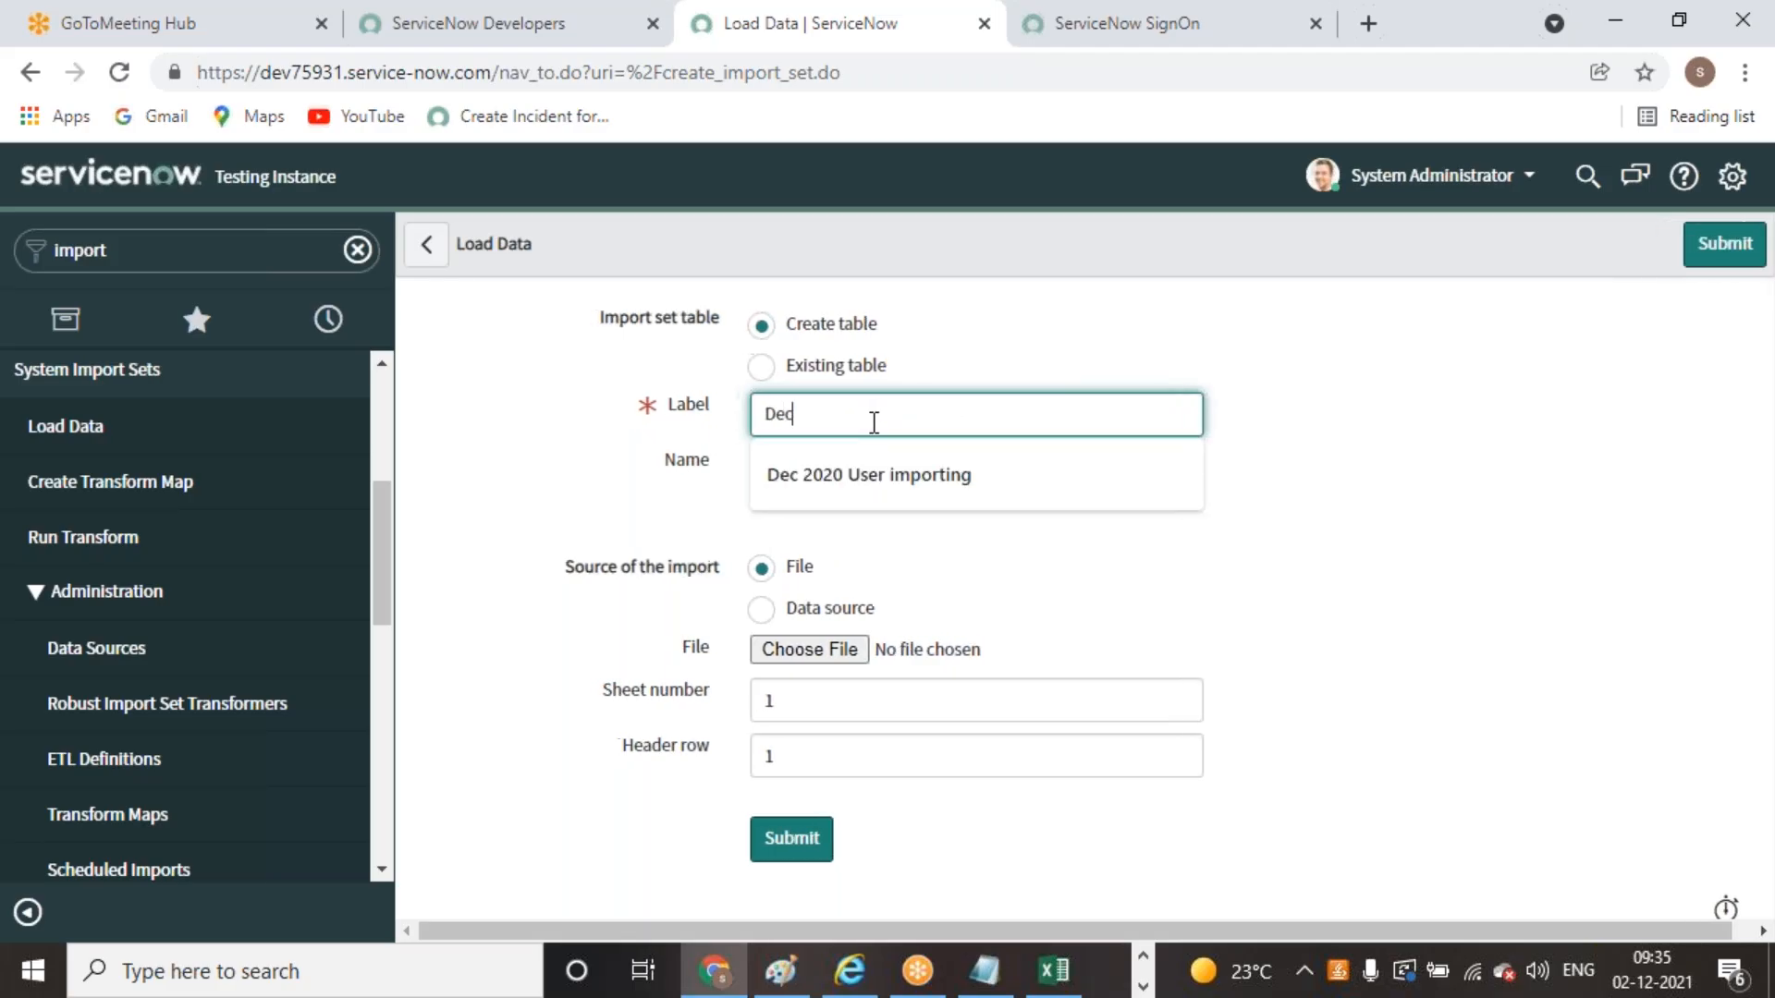
pyautogui.write(' User Impo')
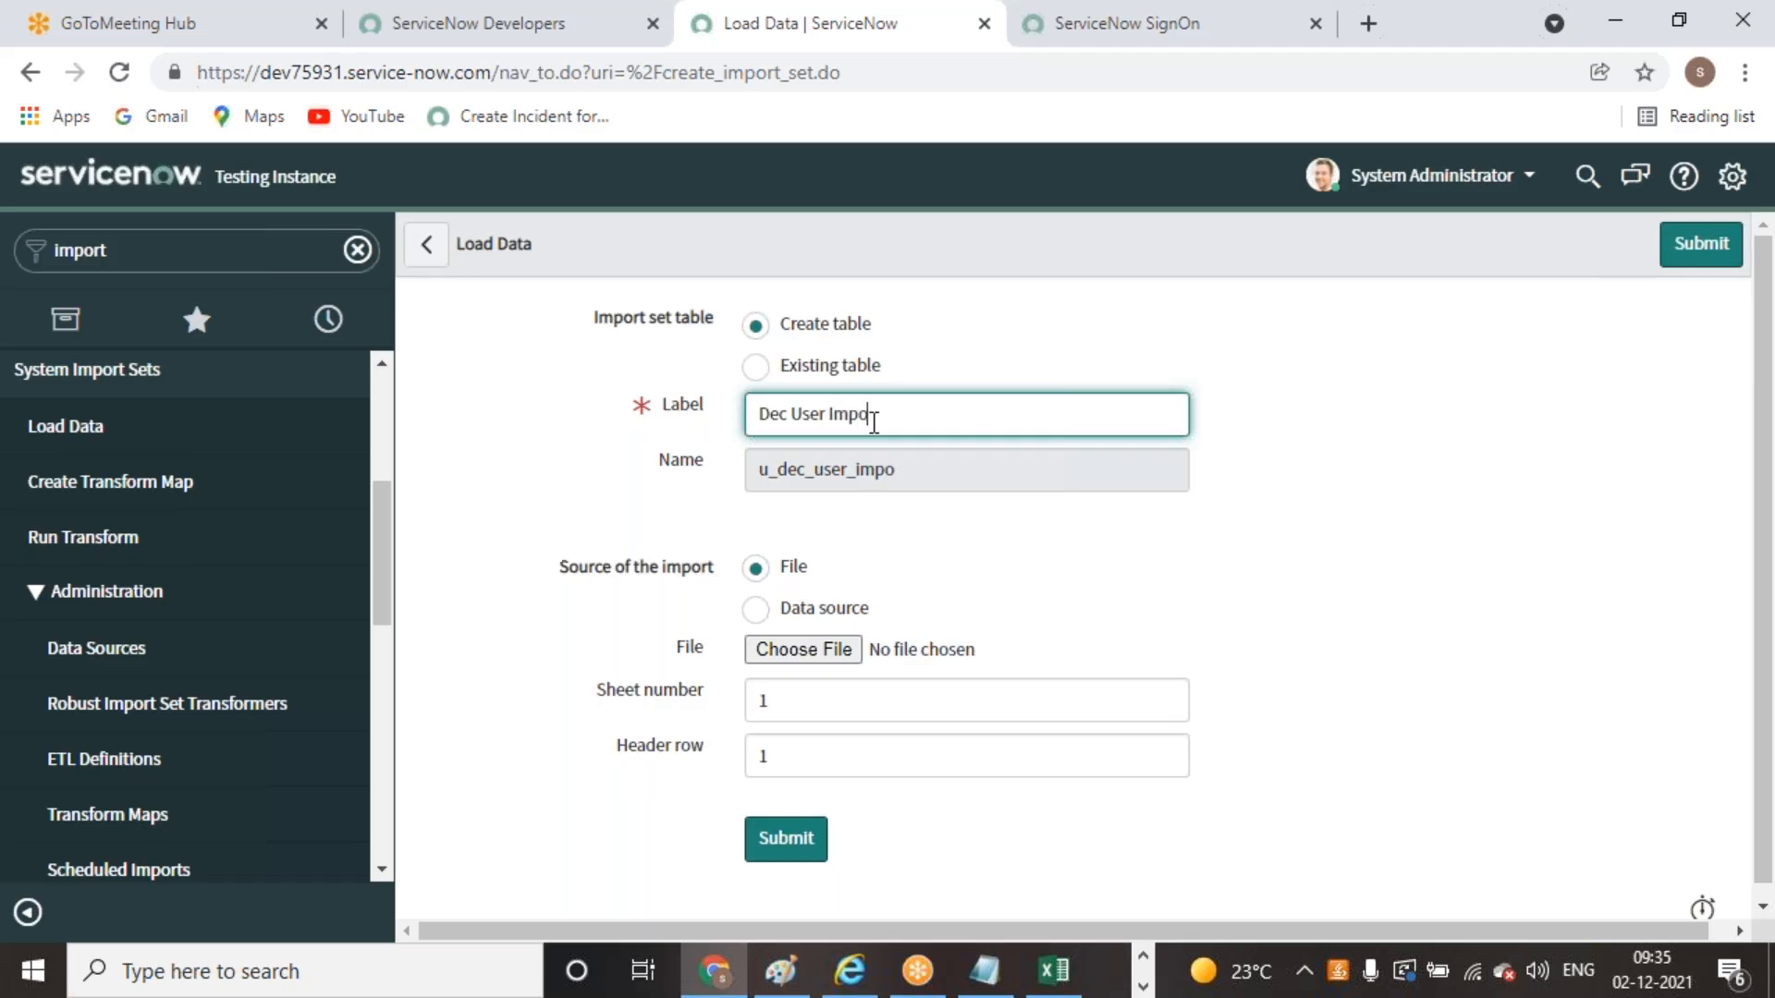
pyautogui.write('rting')
pyautogui.click(1108, 566)
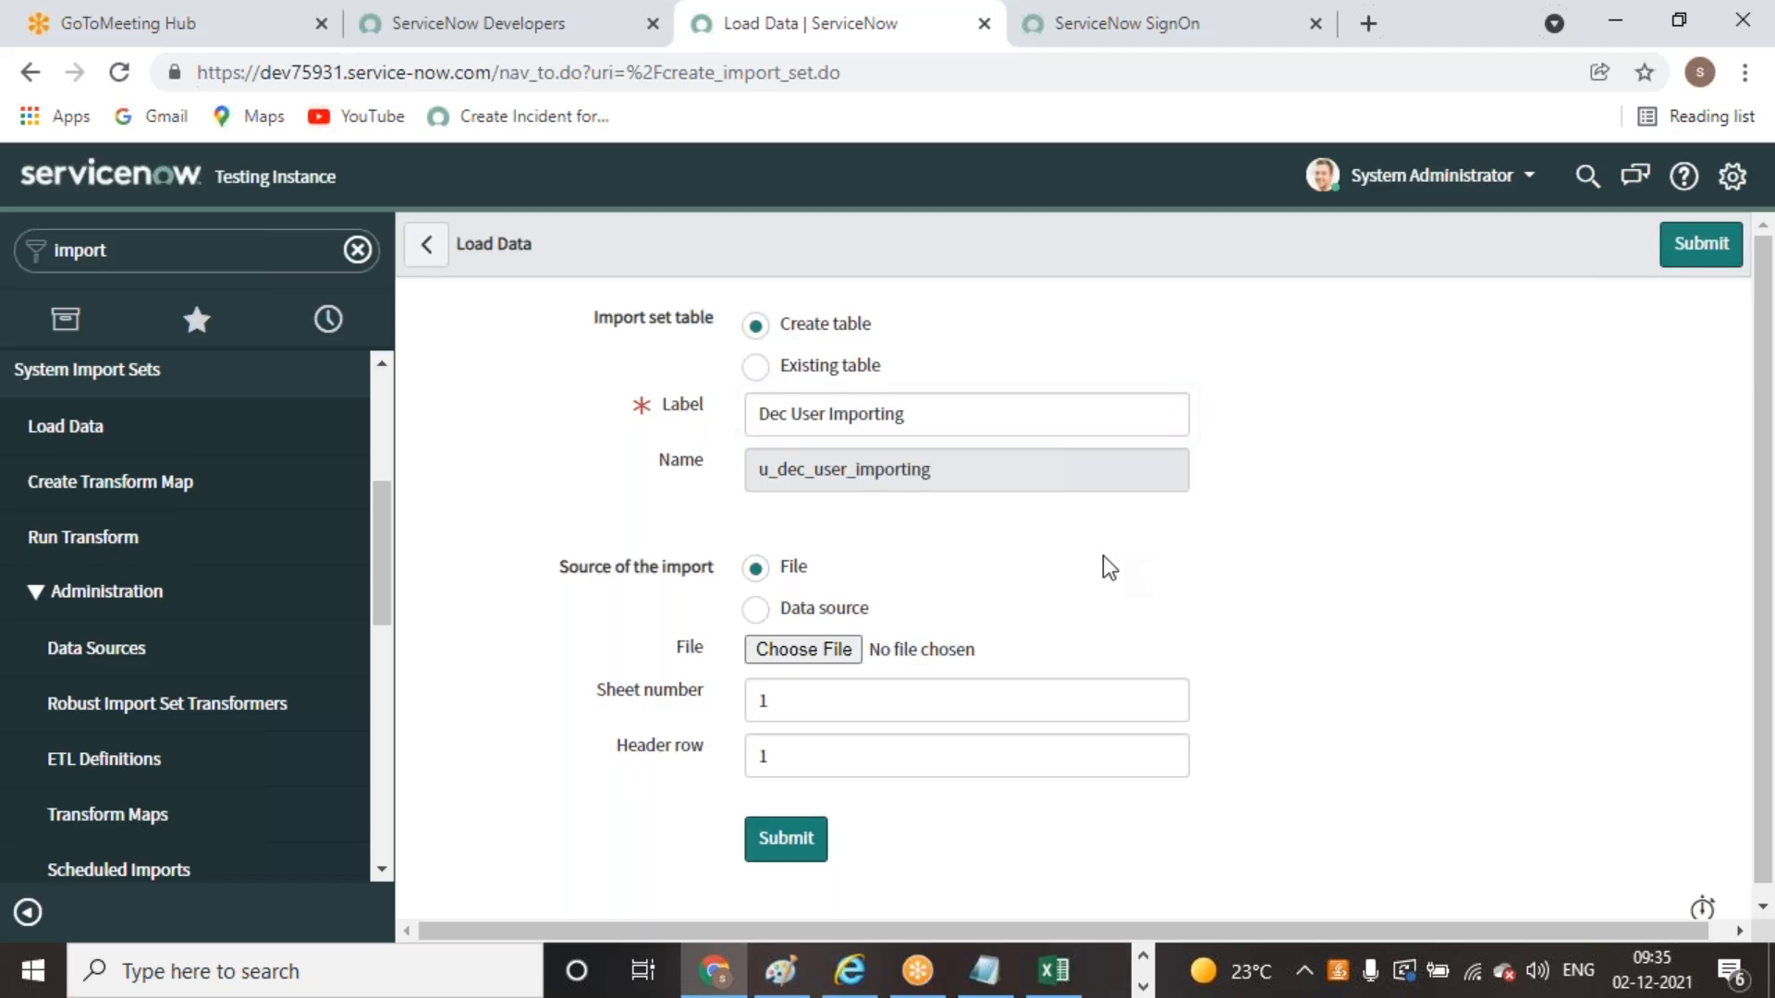
# Choose the User Records For Importing workbook from the Desktop as the import source file
pyautogui.click(831, 649)
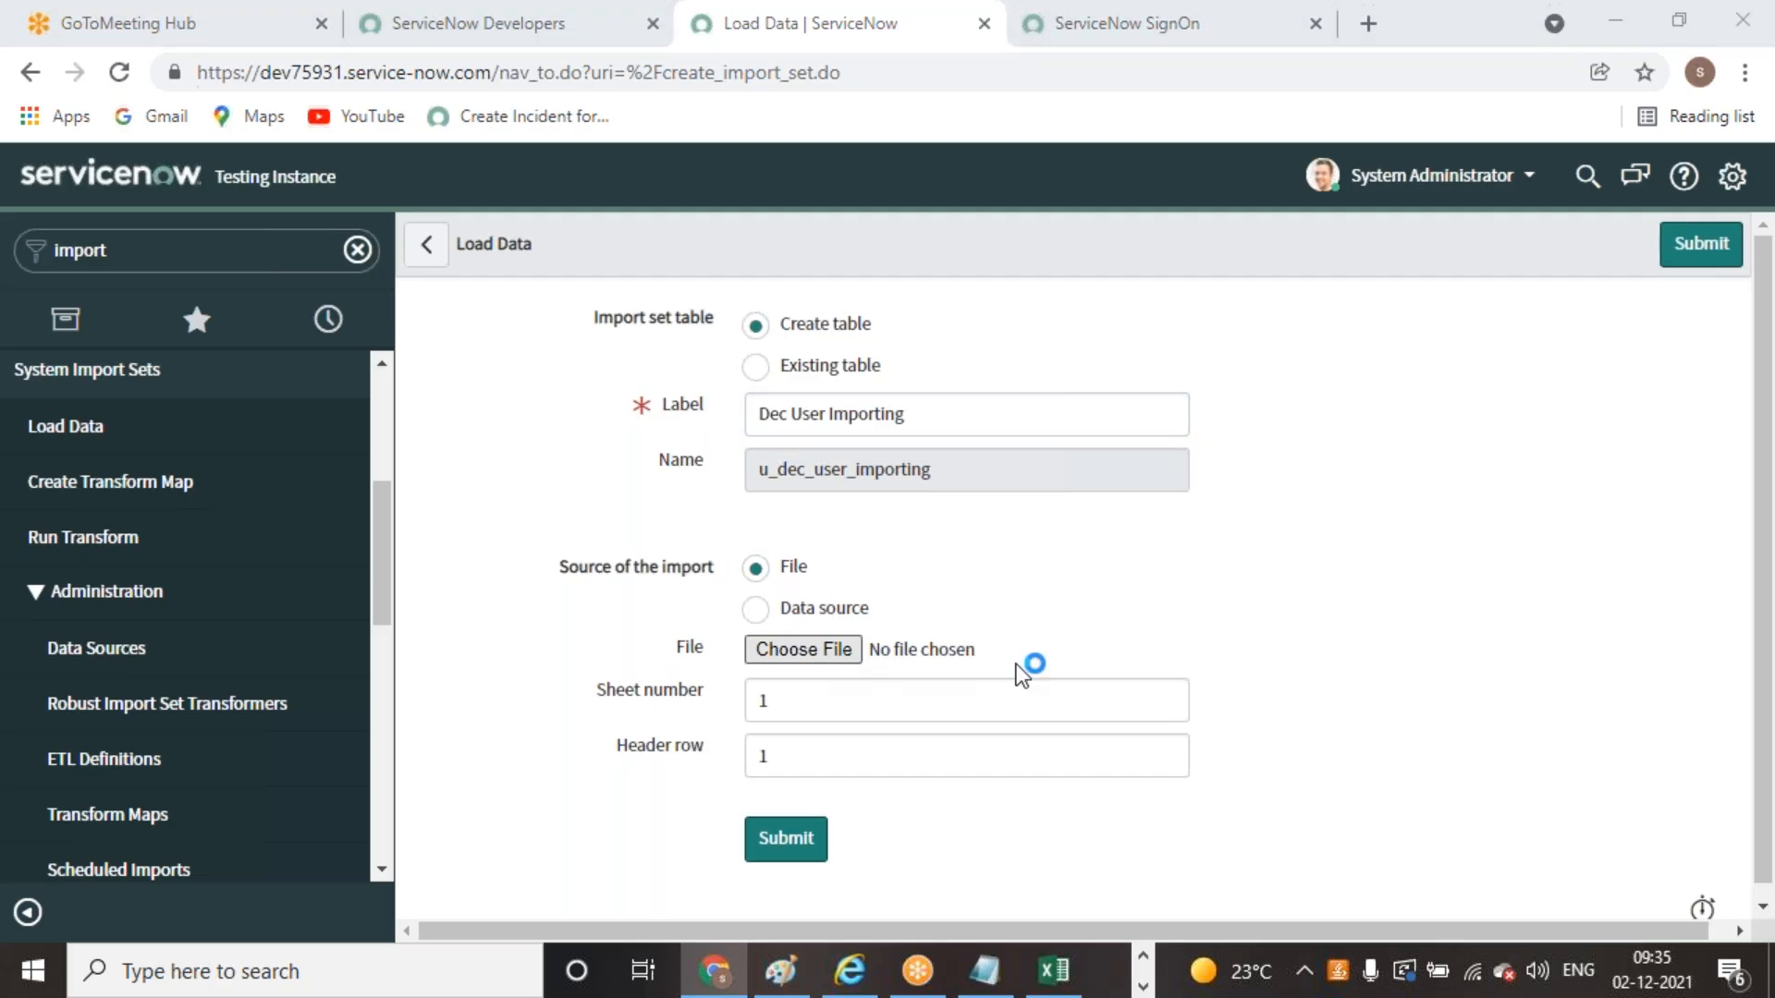
pyautogui.scroll(-7, 334, 661)
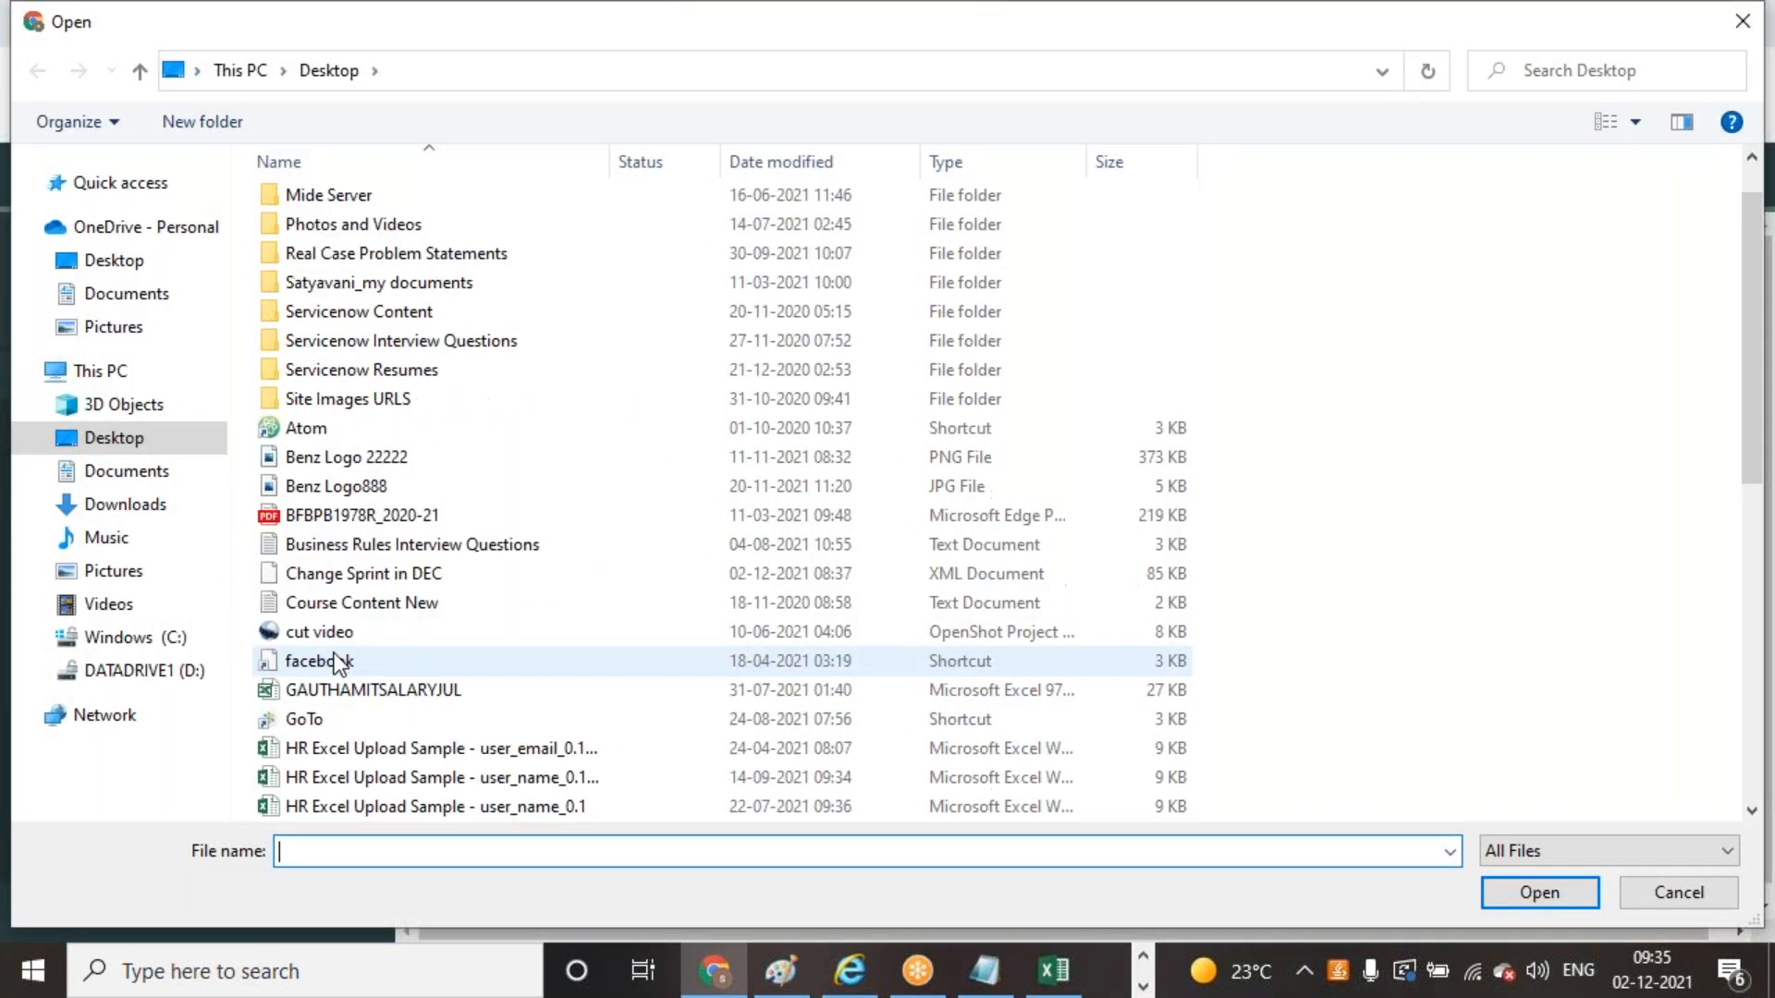
pyautogui.scroll(-1, 450, 668)
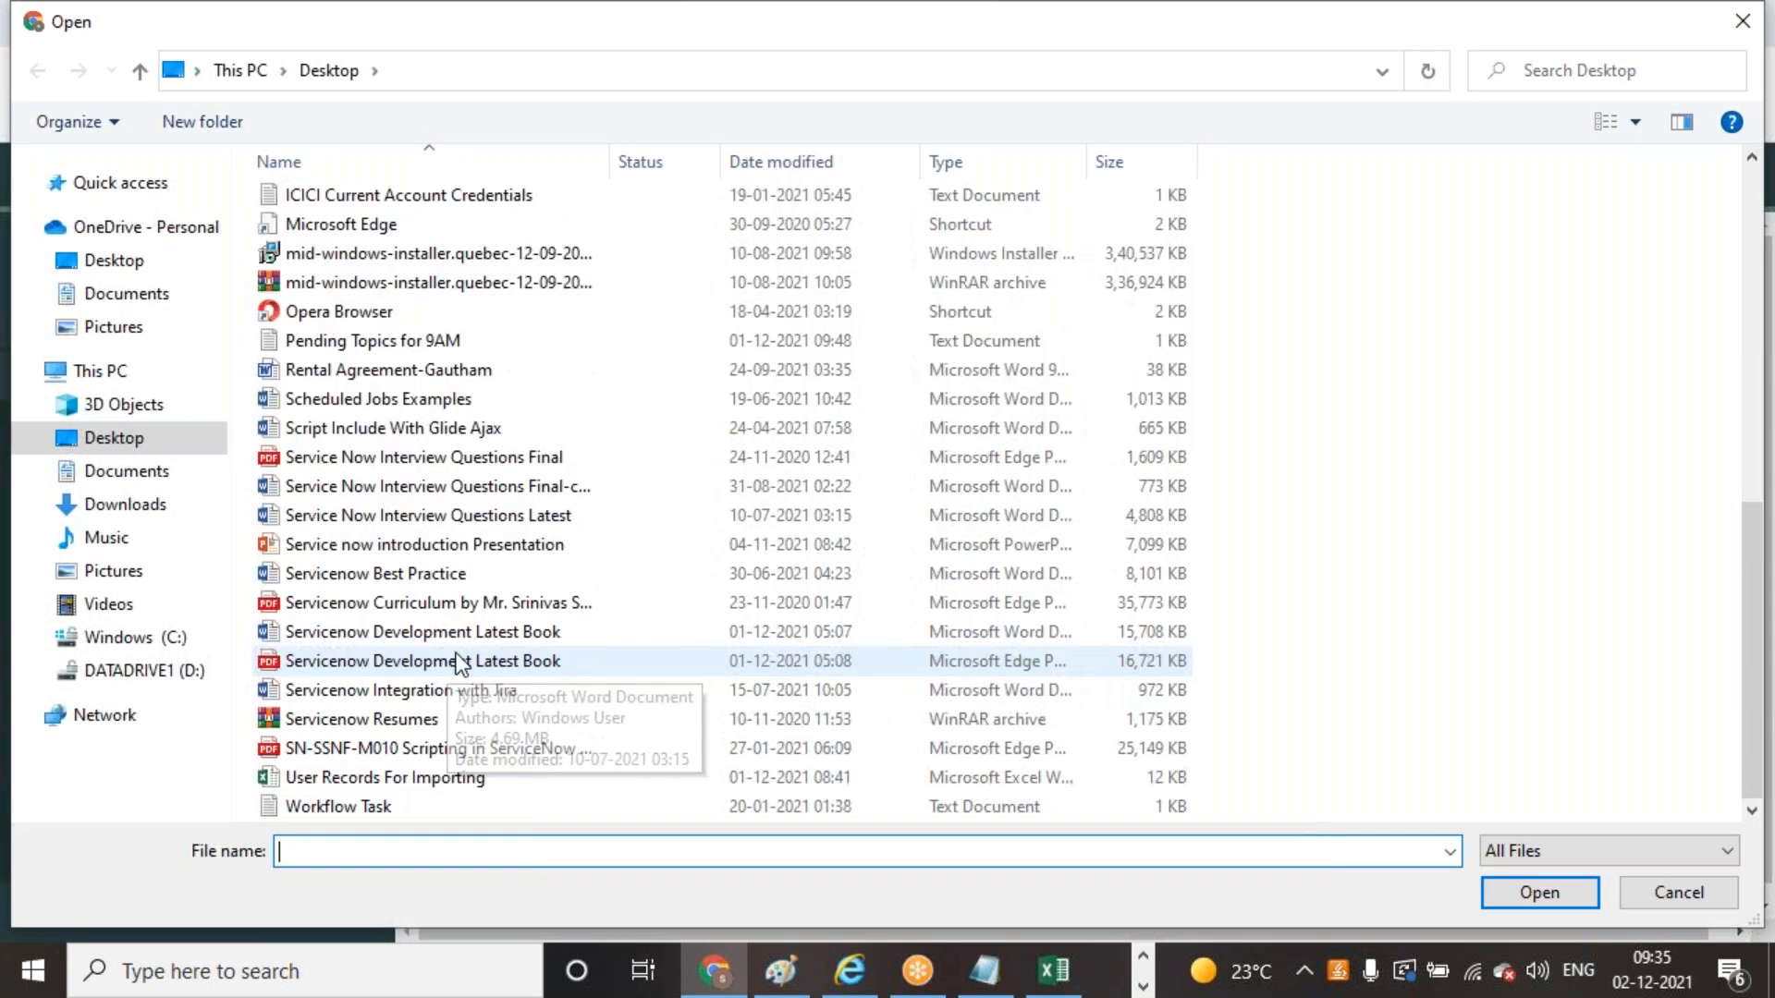
pyautogui.click(434, 779)
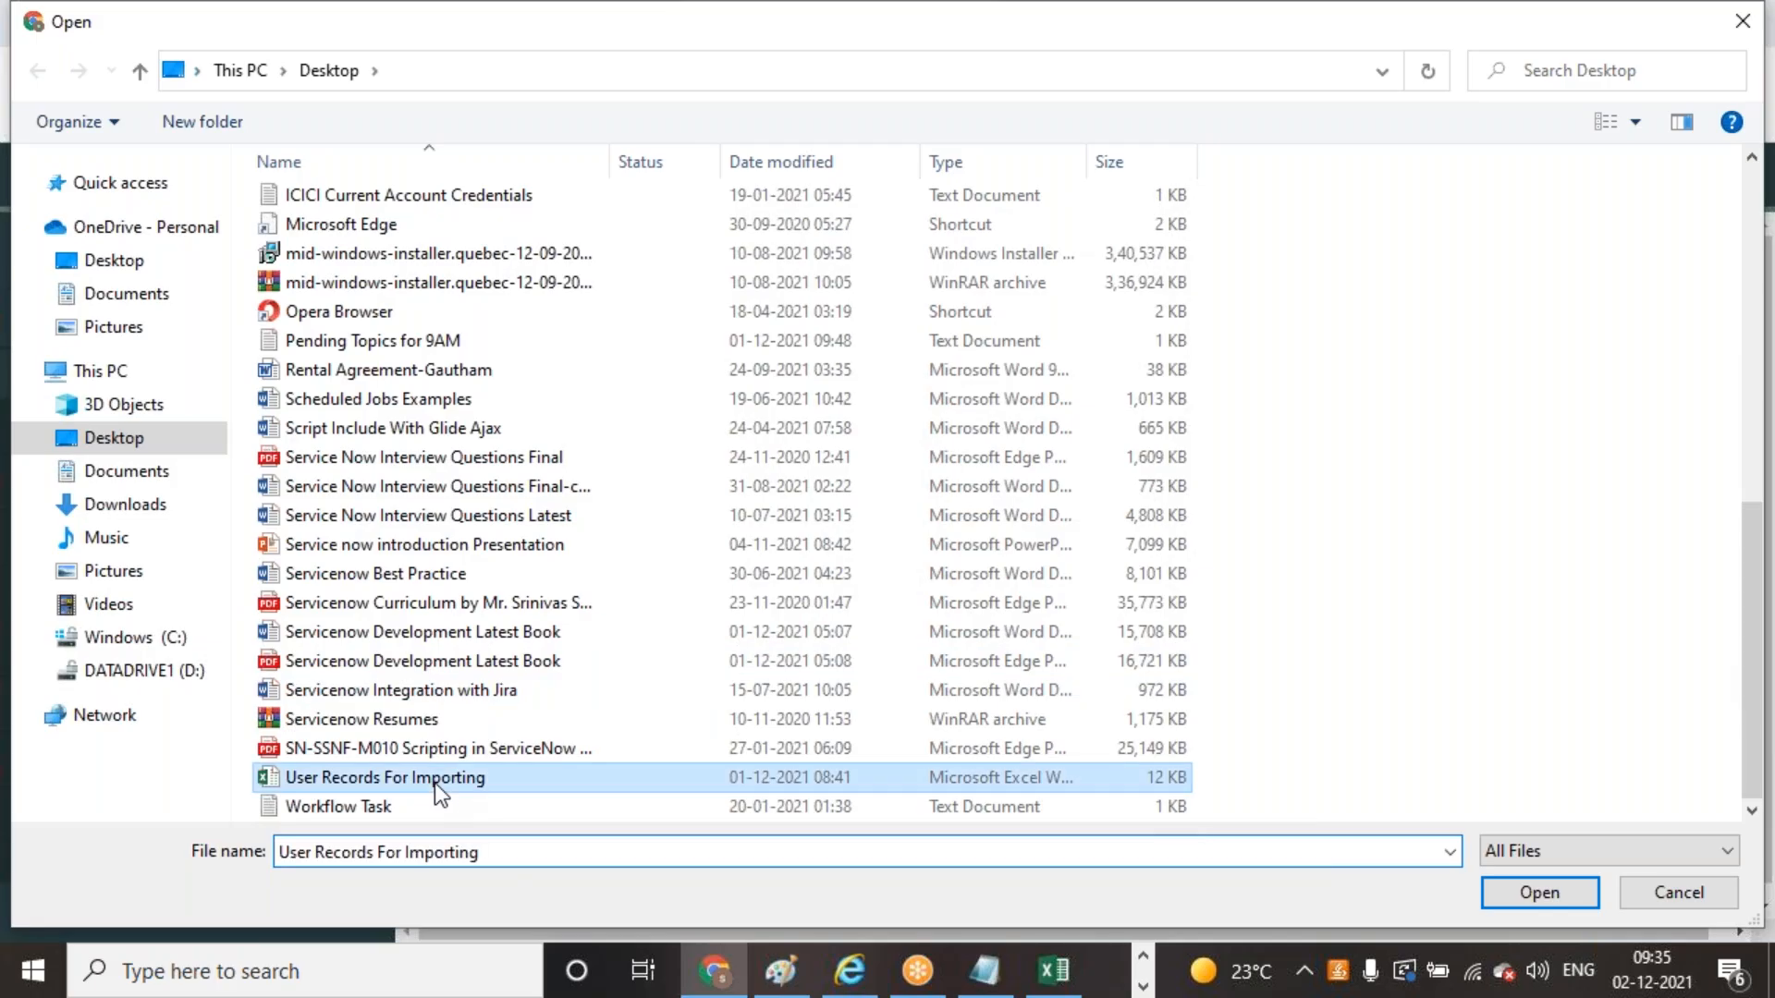
pyautogui.click(1557, 901)
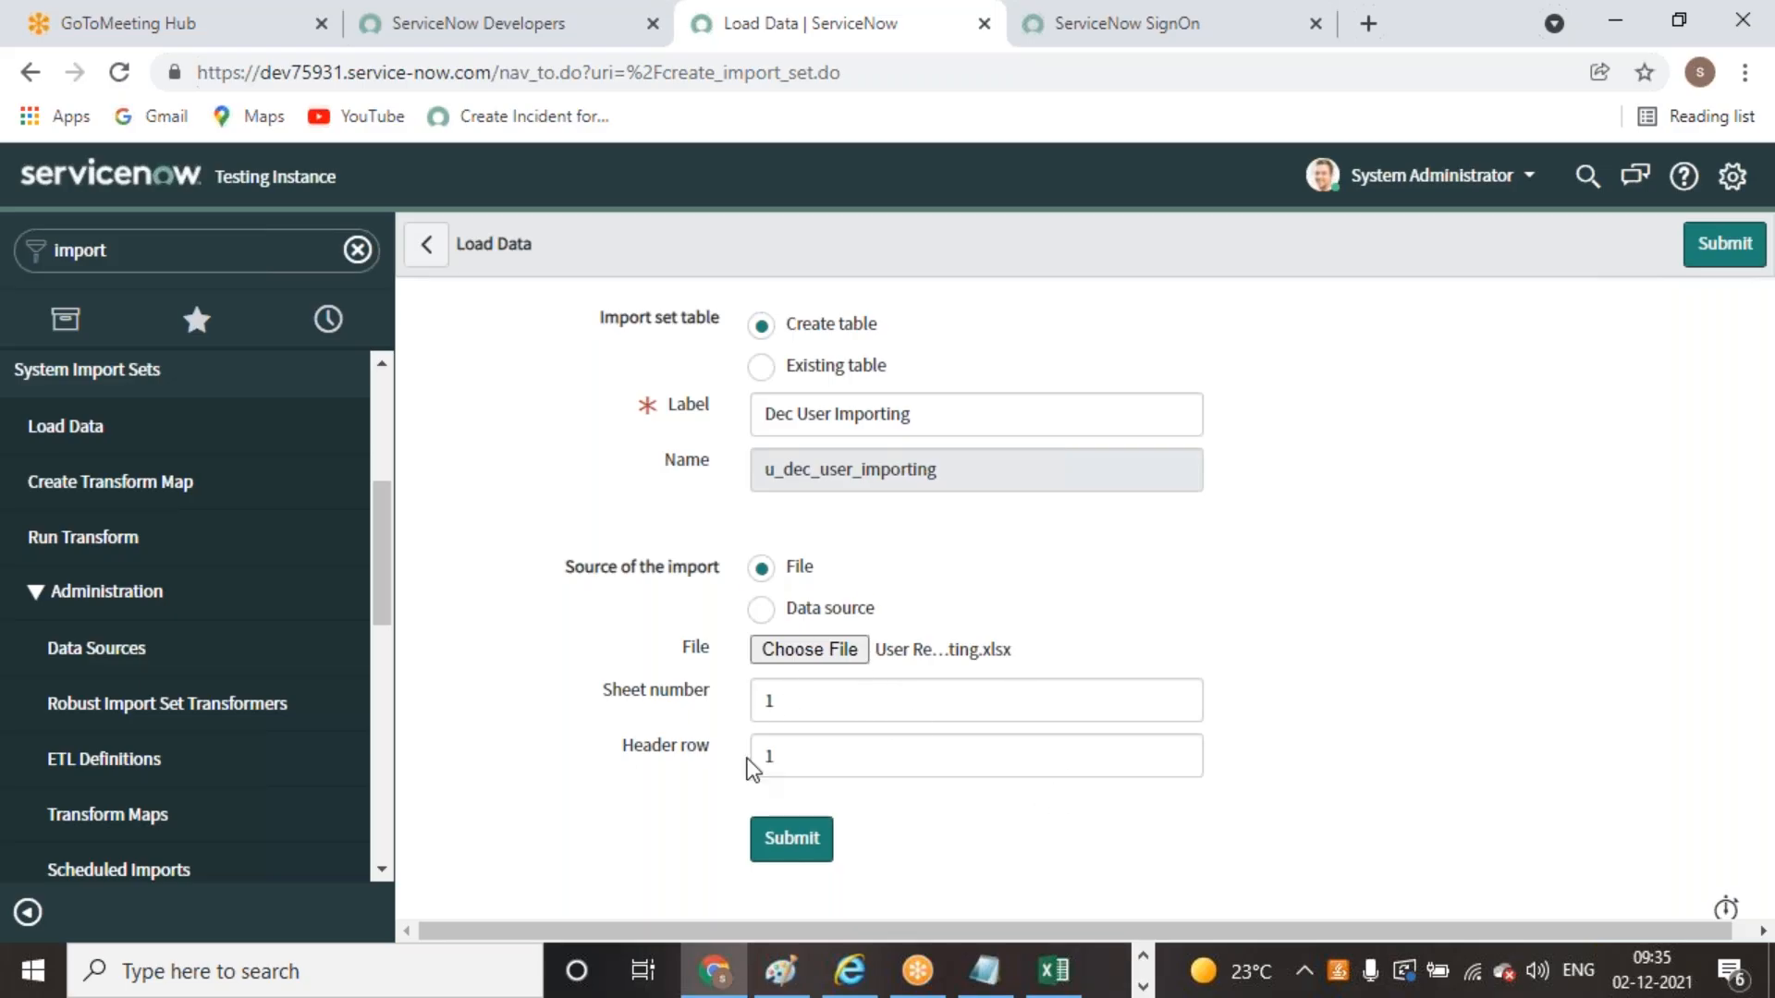
# Look through Sheet2, Sheet3 and Sheet4 of the workbook in Excel and return to the user records on Sheet1
pyautogui.click(1054, 971)
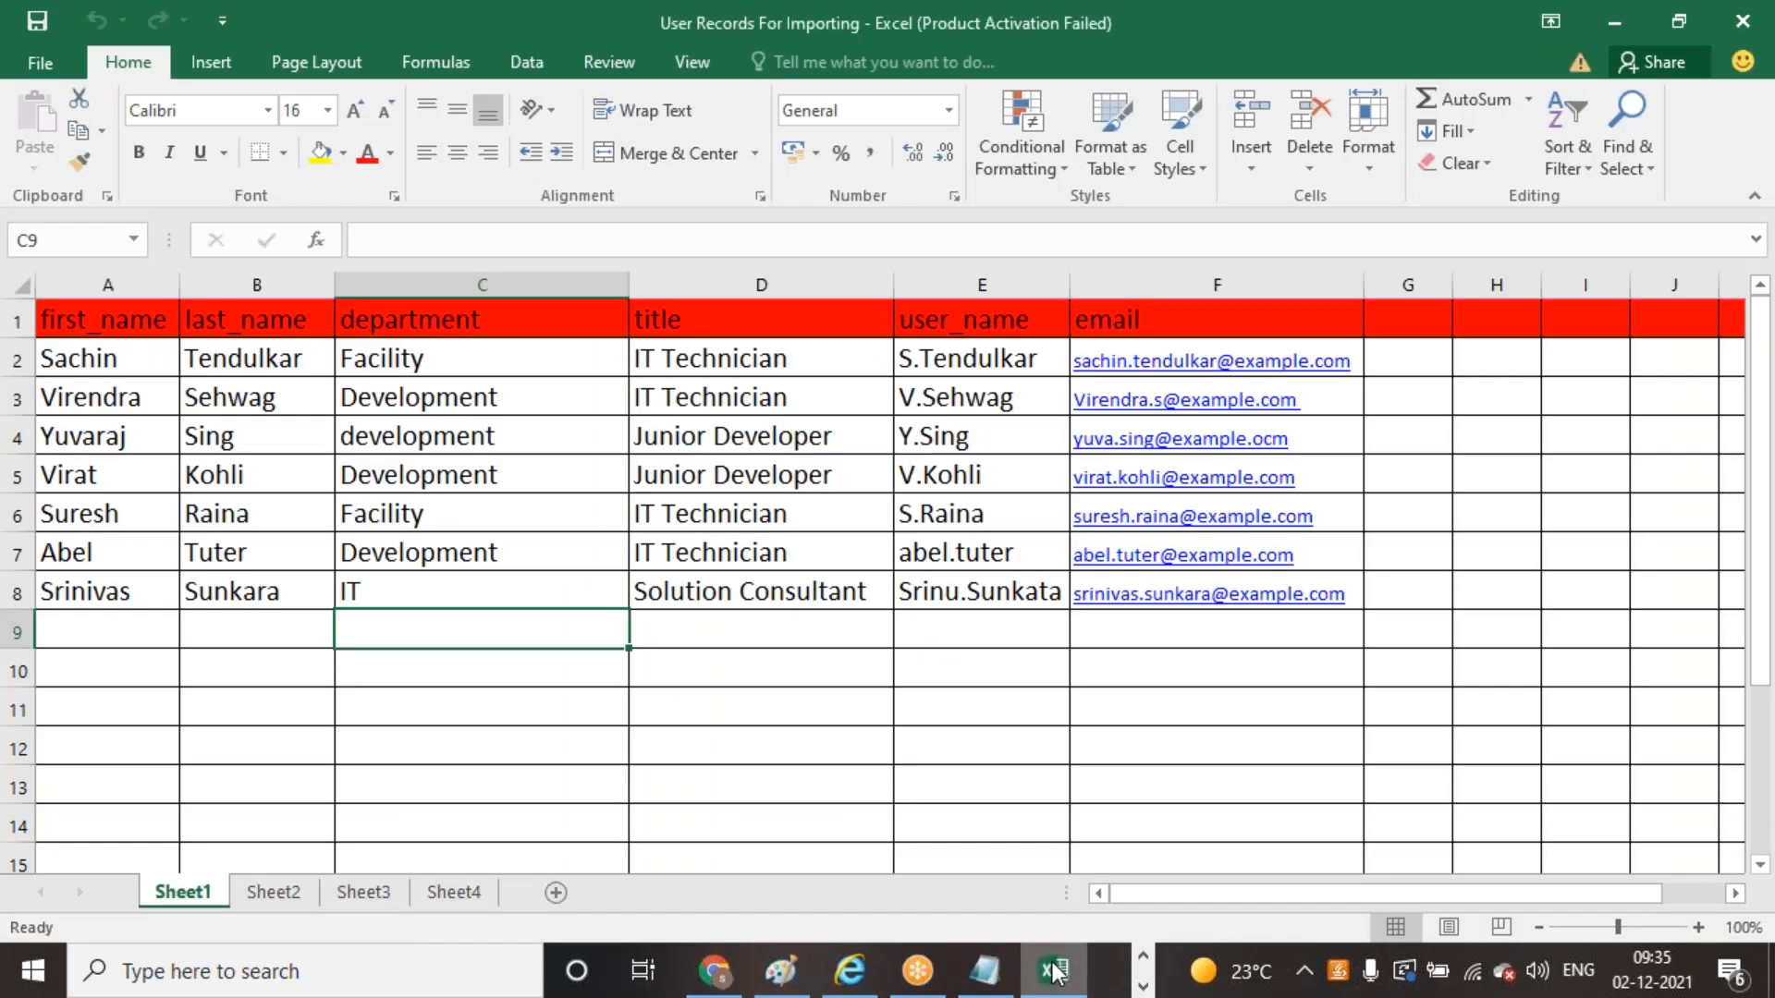
pyautogui.click(200, 446)
pyautogui.click(287, 896)
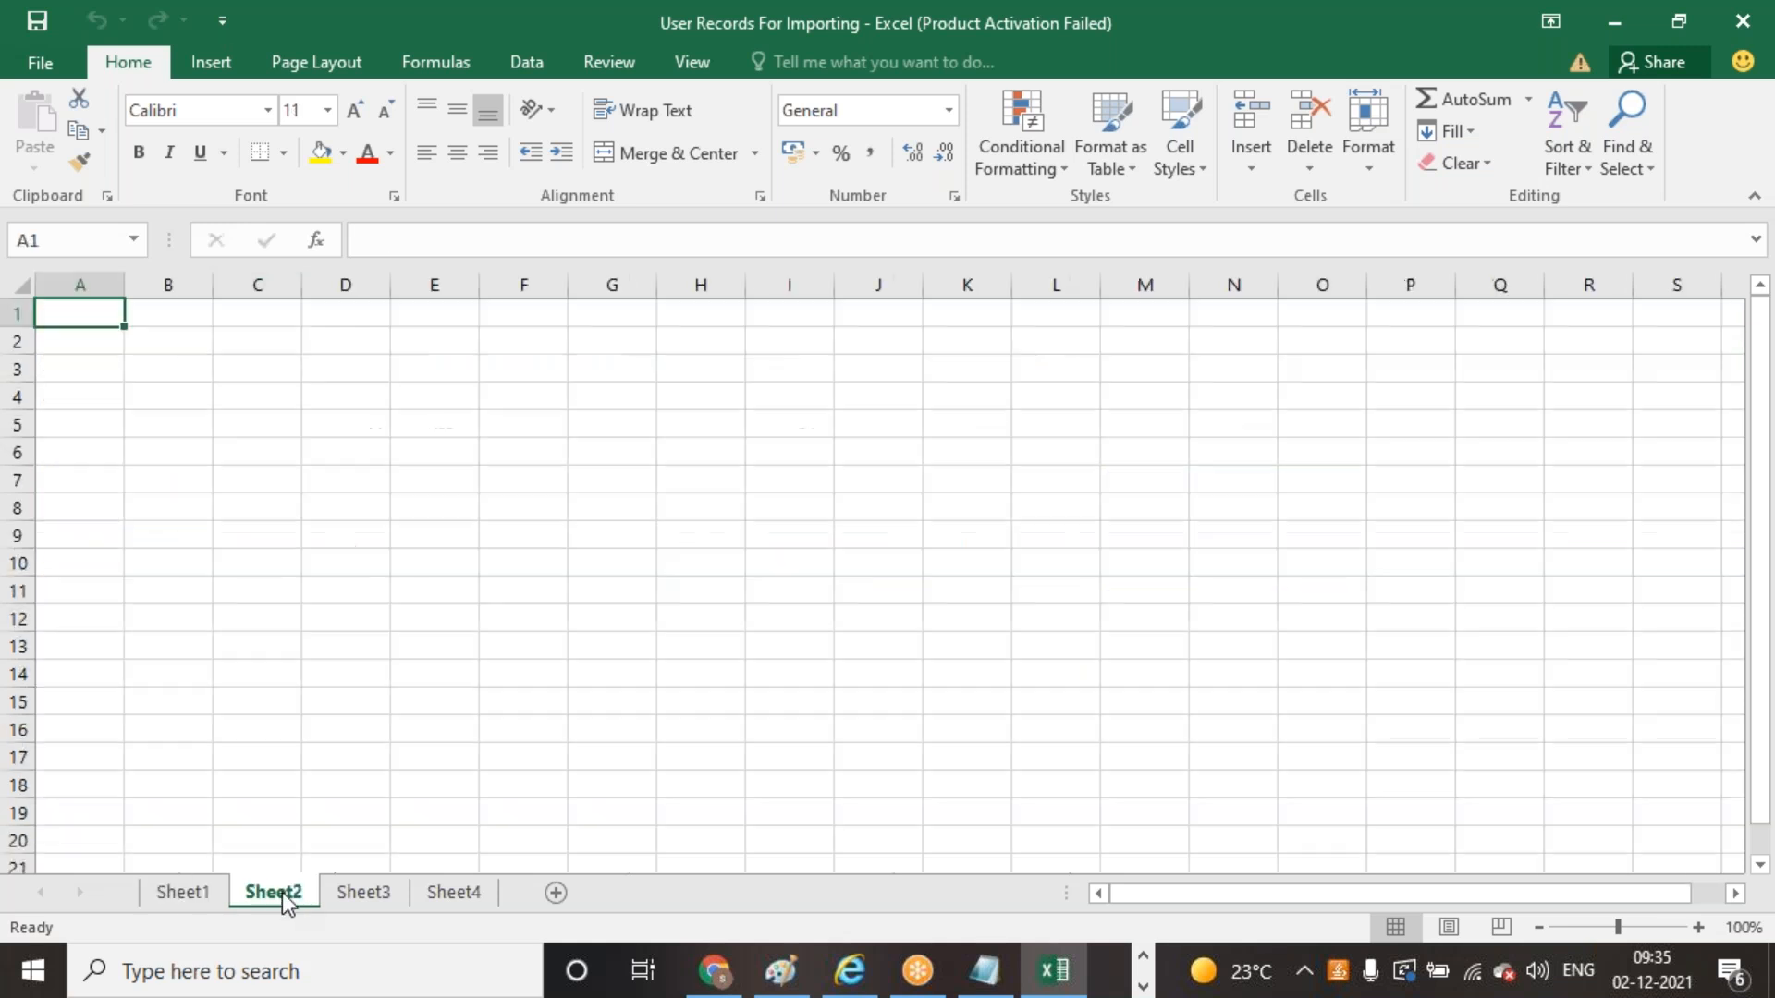
pyautogui.click(363, 892)
pyautogui.click(478, 904)
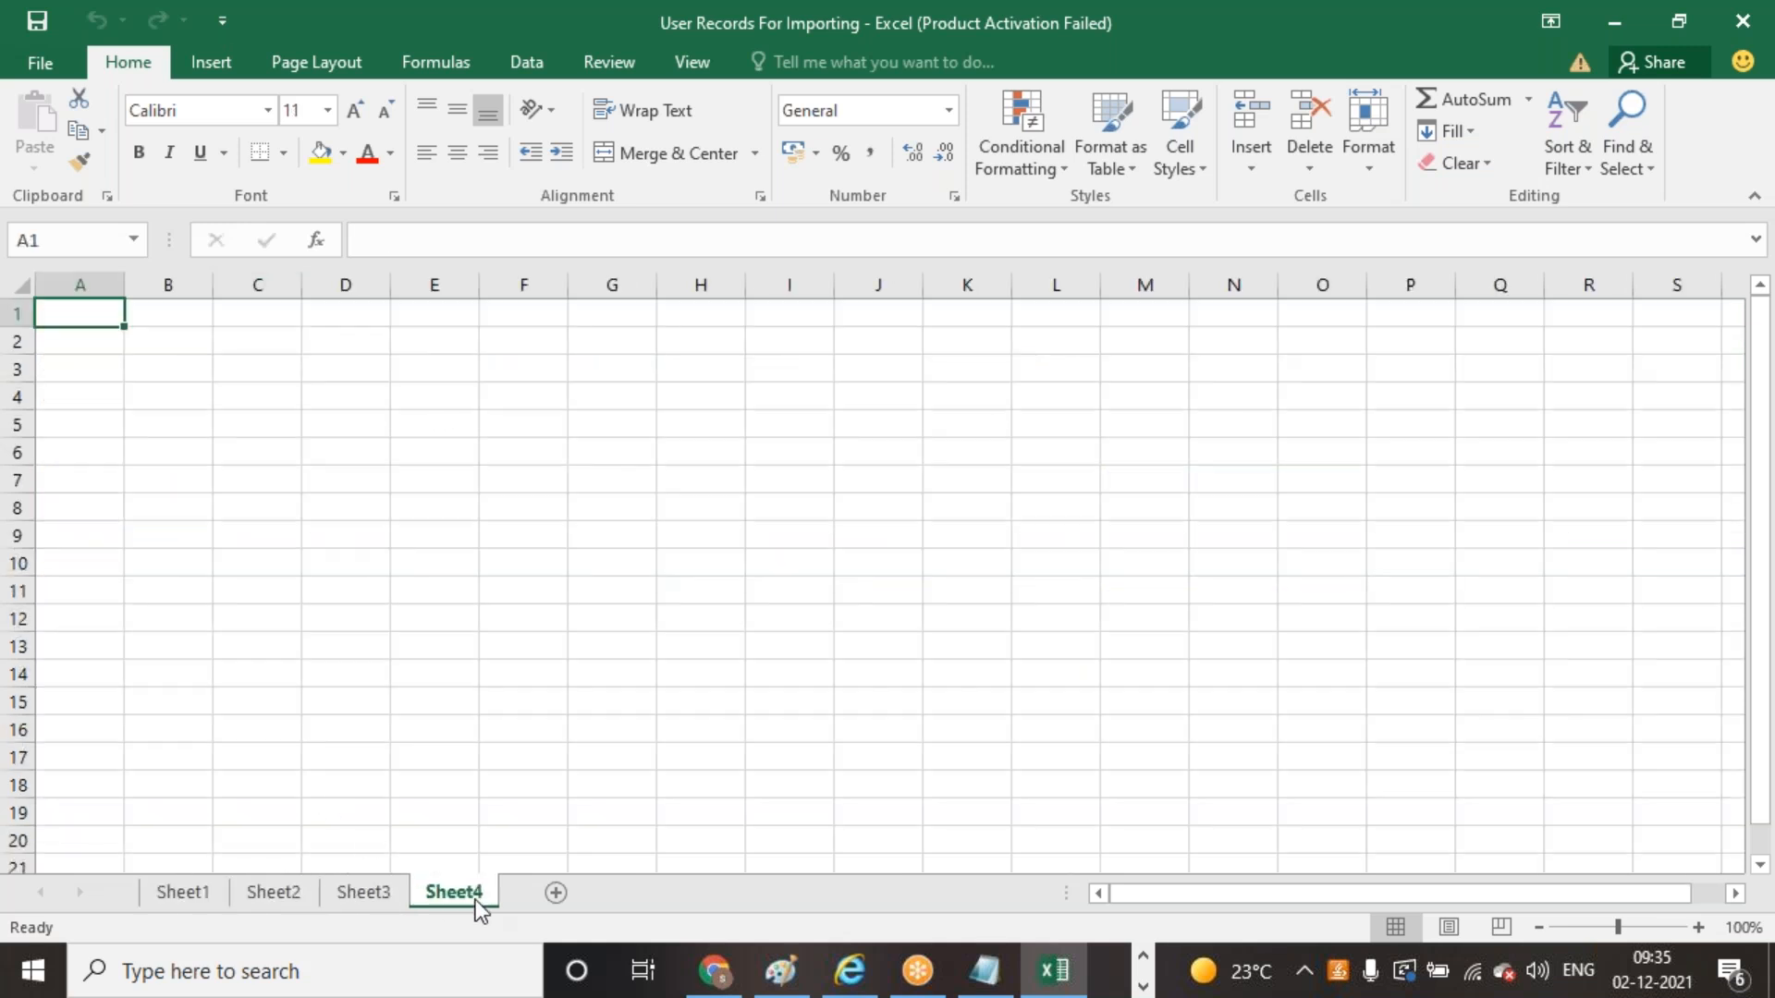
pyautogui.click(190, 894)
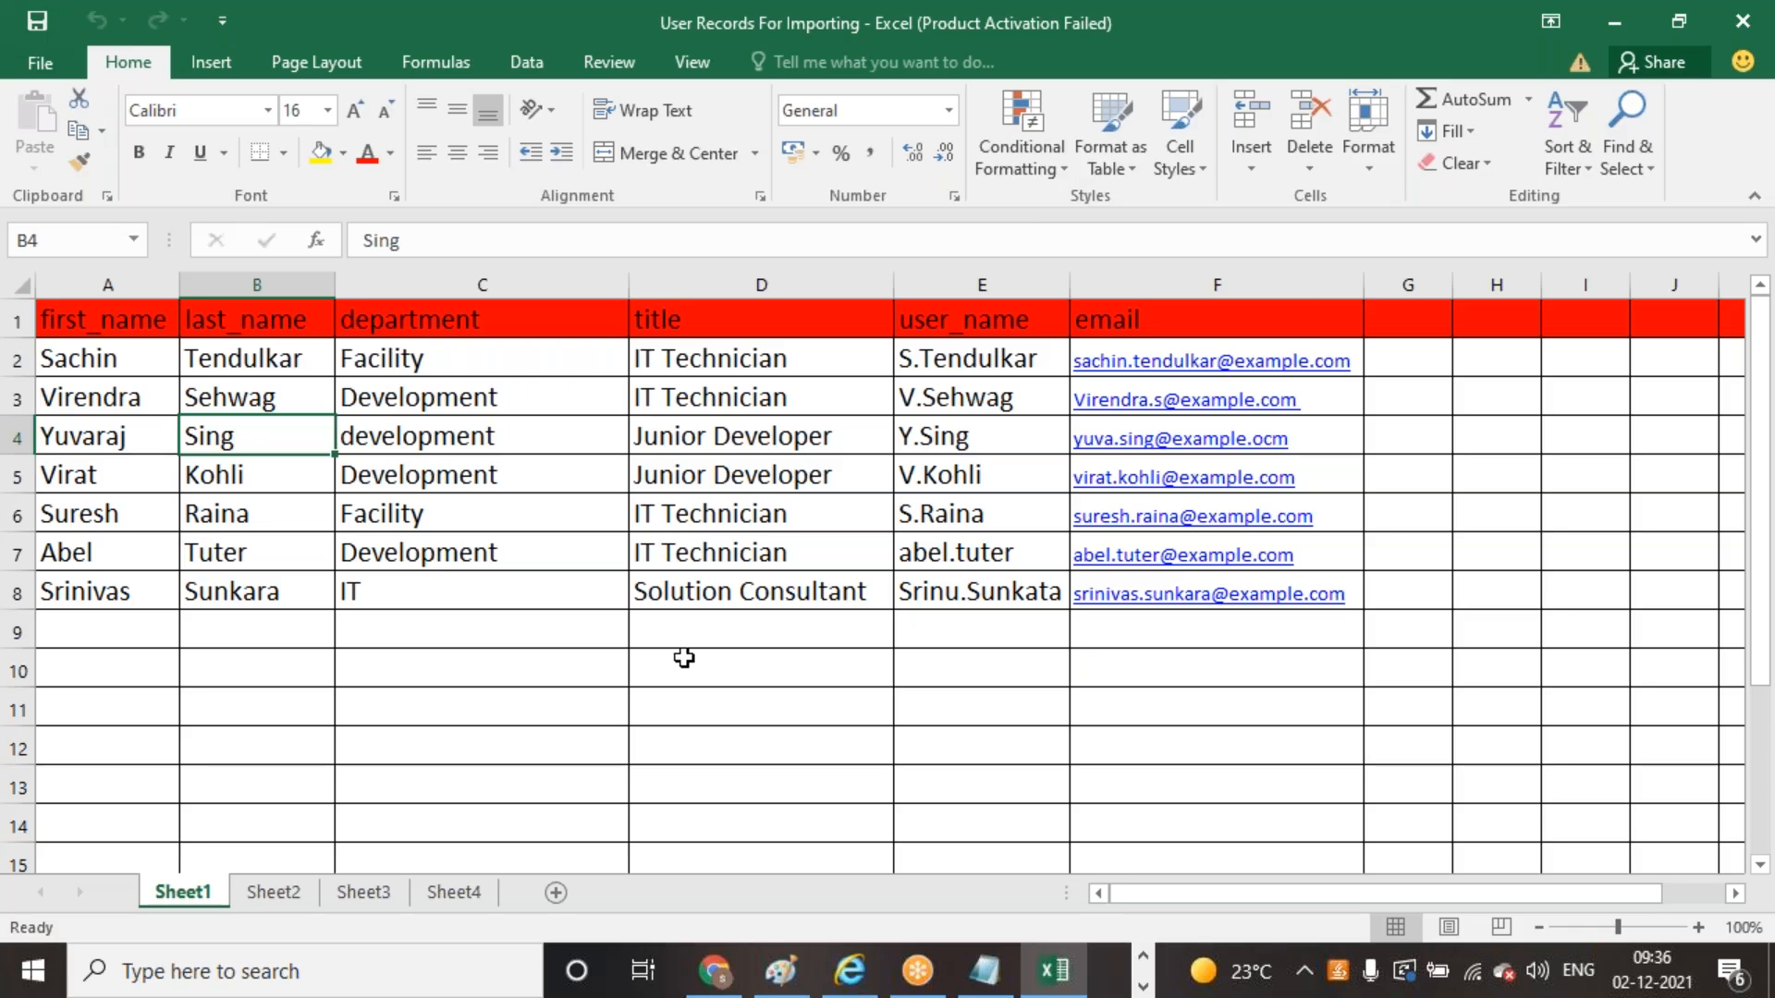
pyautogui.click(601, 691)
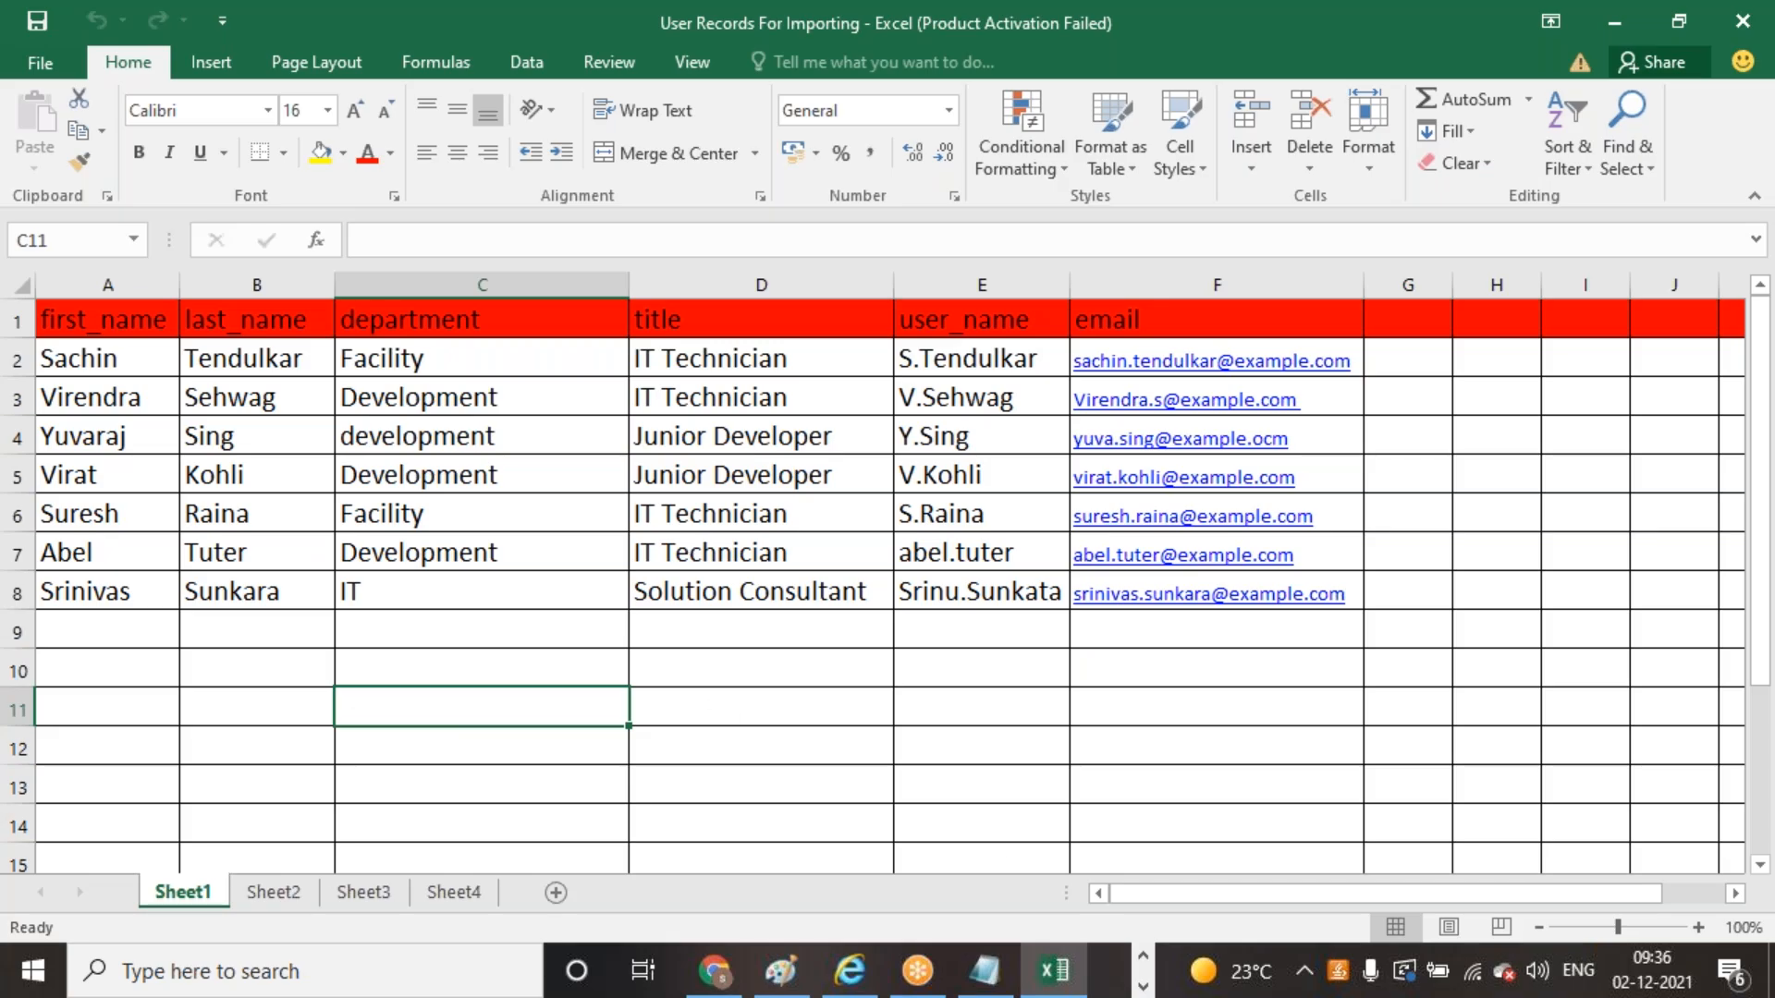
pyautogui.click(1143, 986)
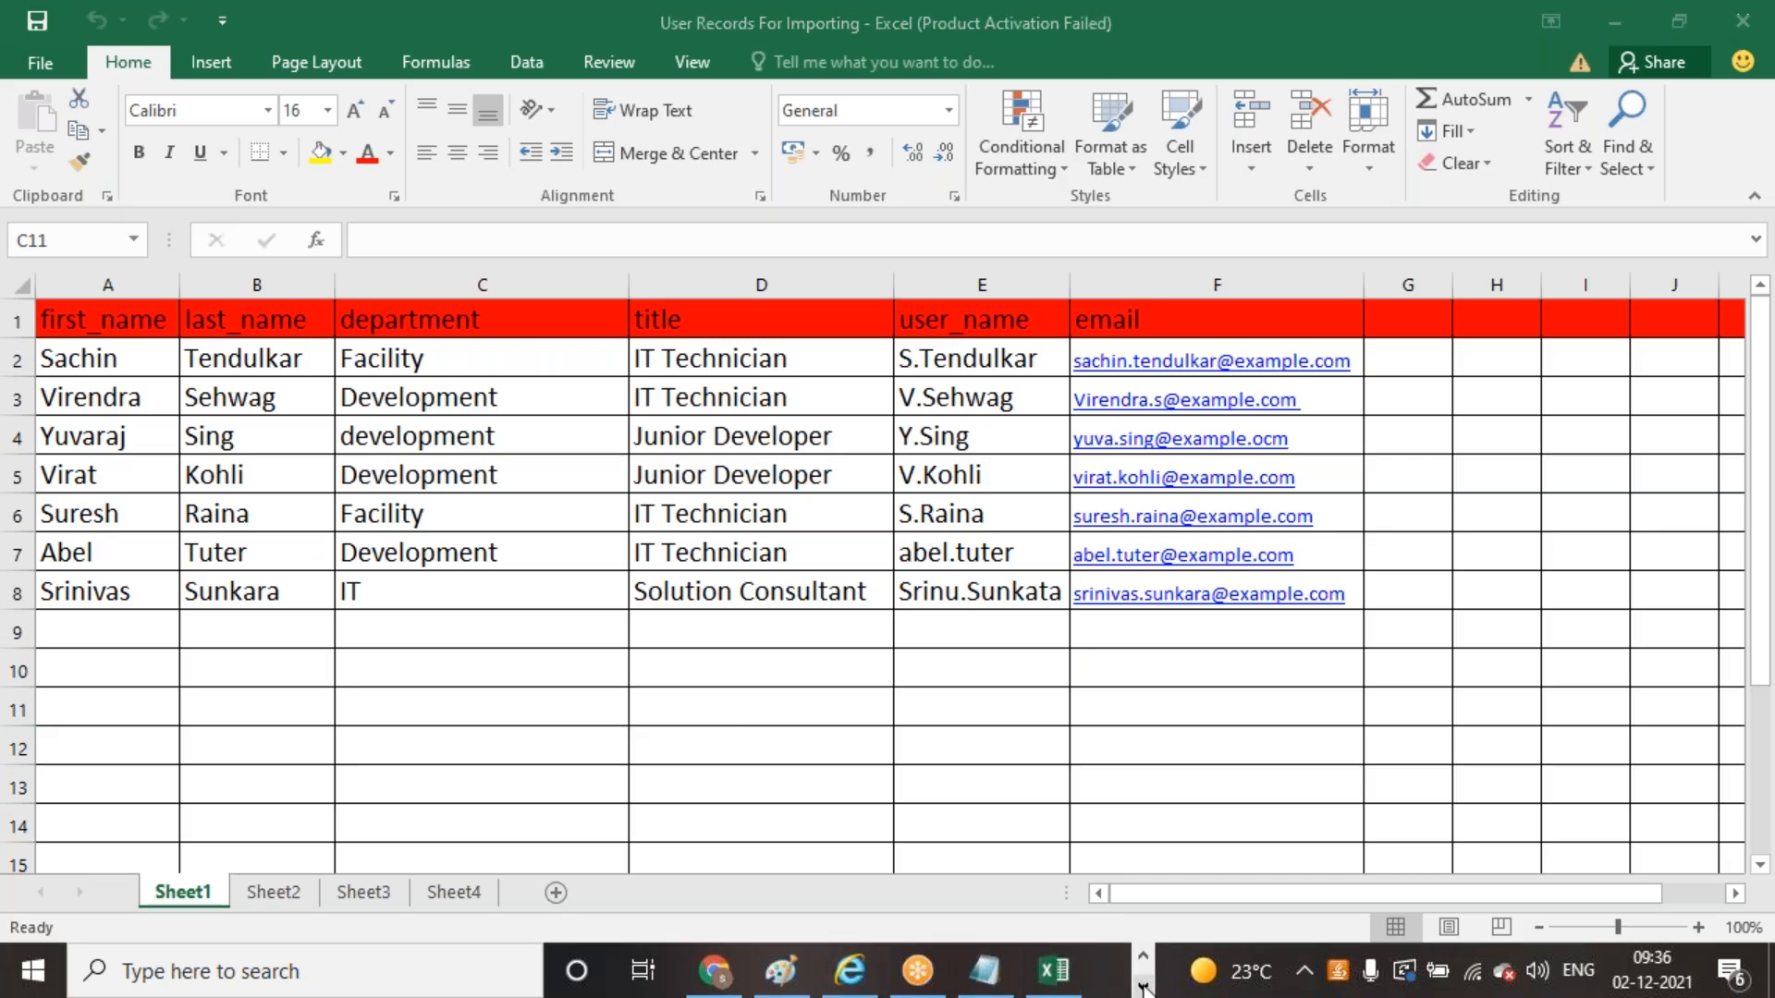
pyautogui.click(1143, 987)
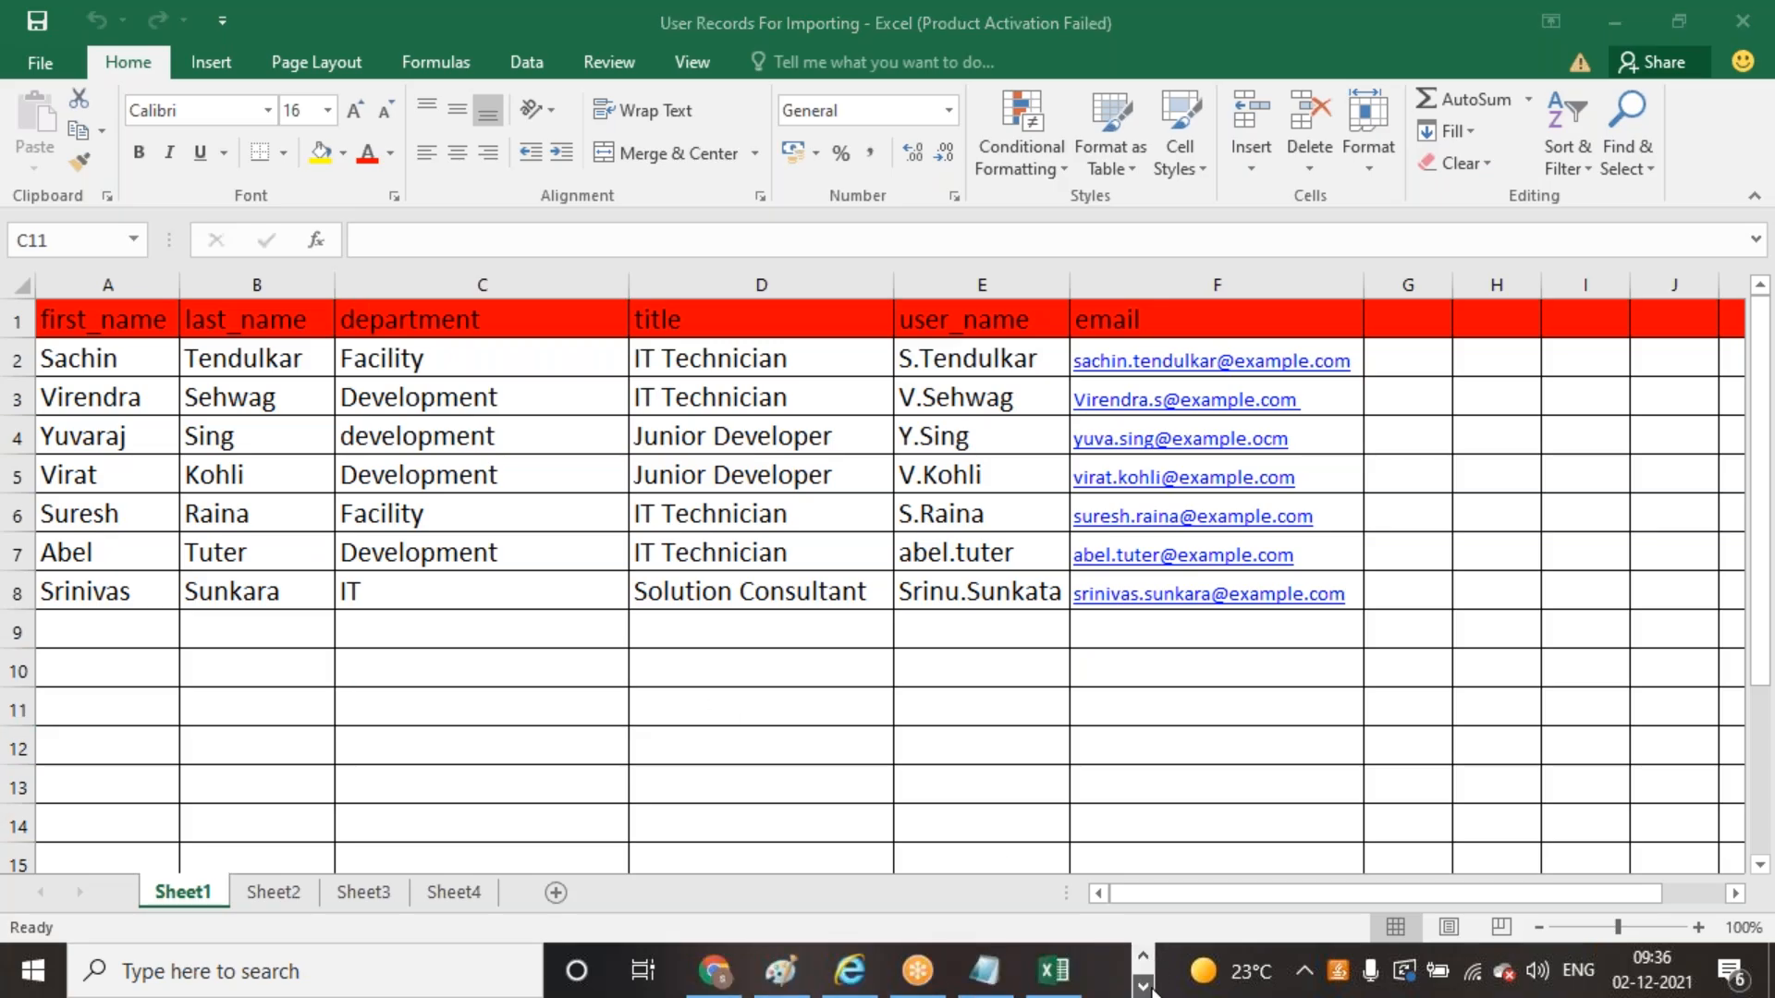
# Compare the Load Data form's sheet number and header row settings with the header row in the Excel workbook
pyautogui.click(714, 970)
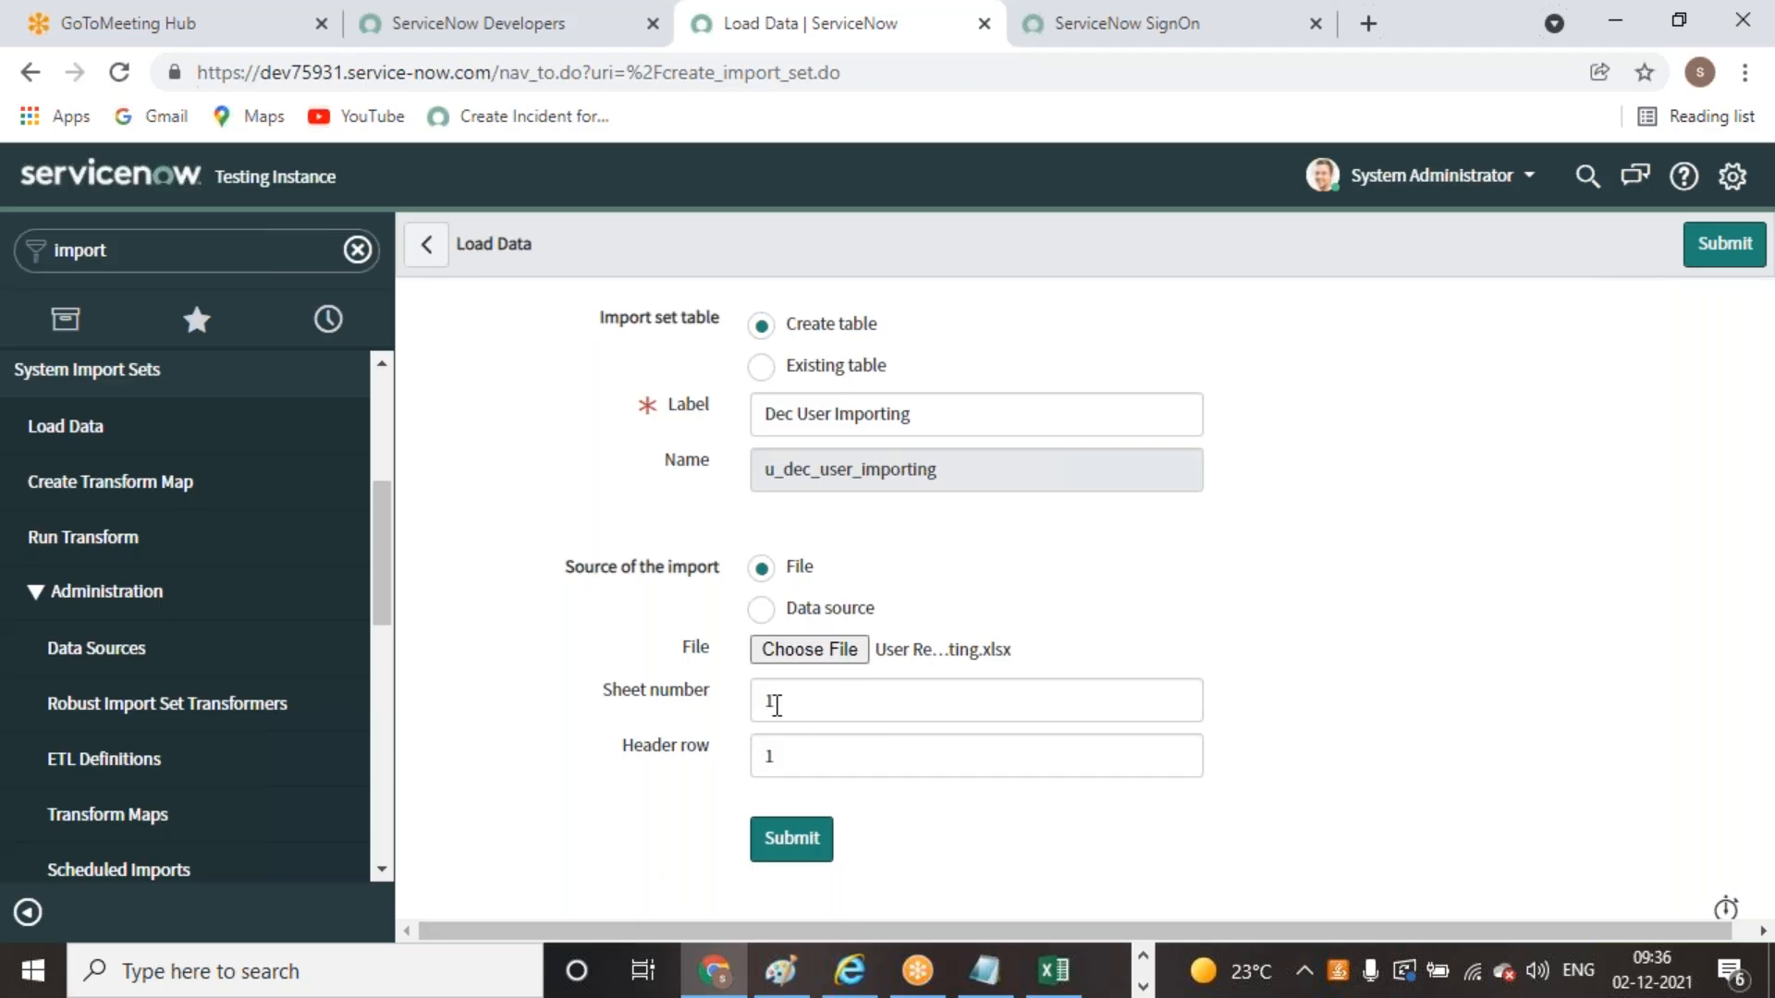
pyautogui.click(1054, 970)
pyautogui.click(18, 319)
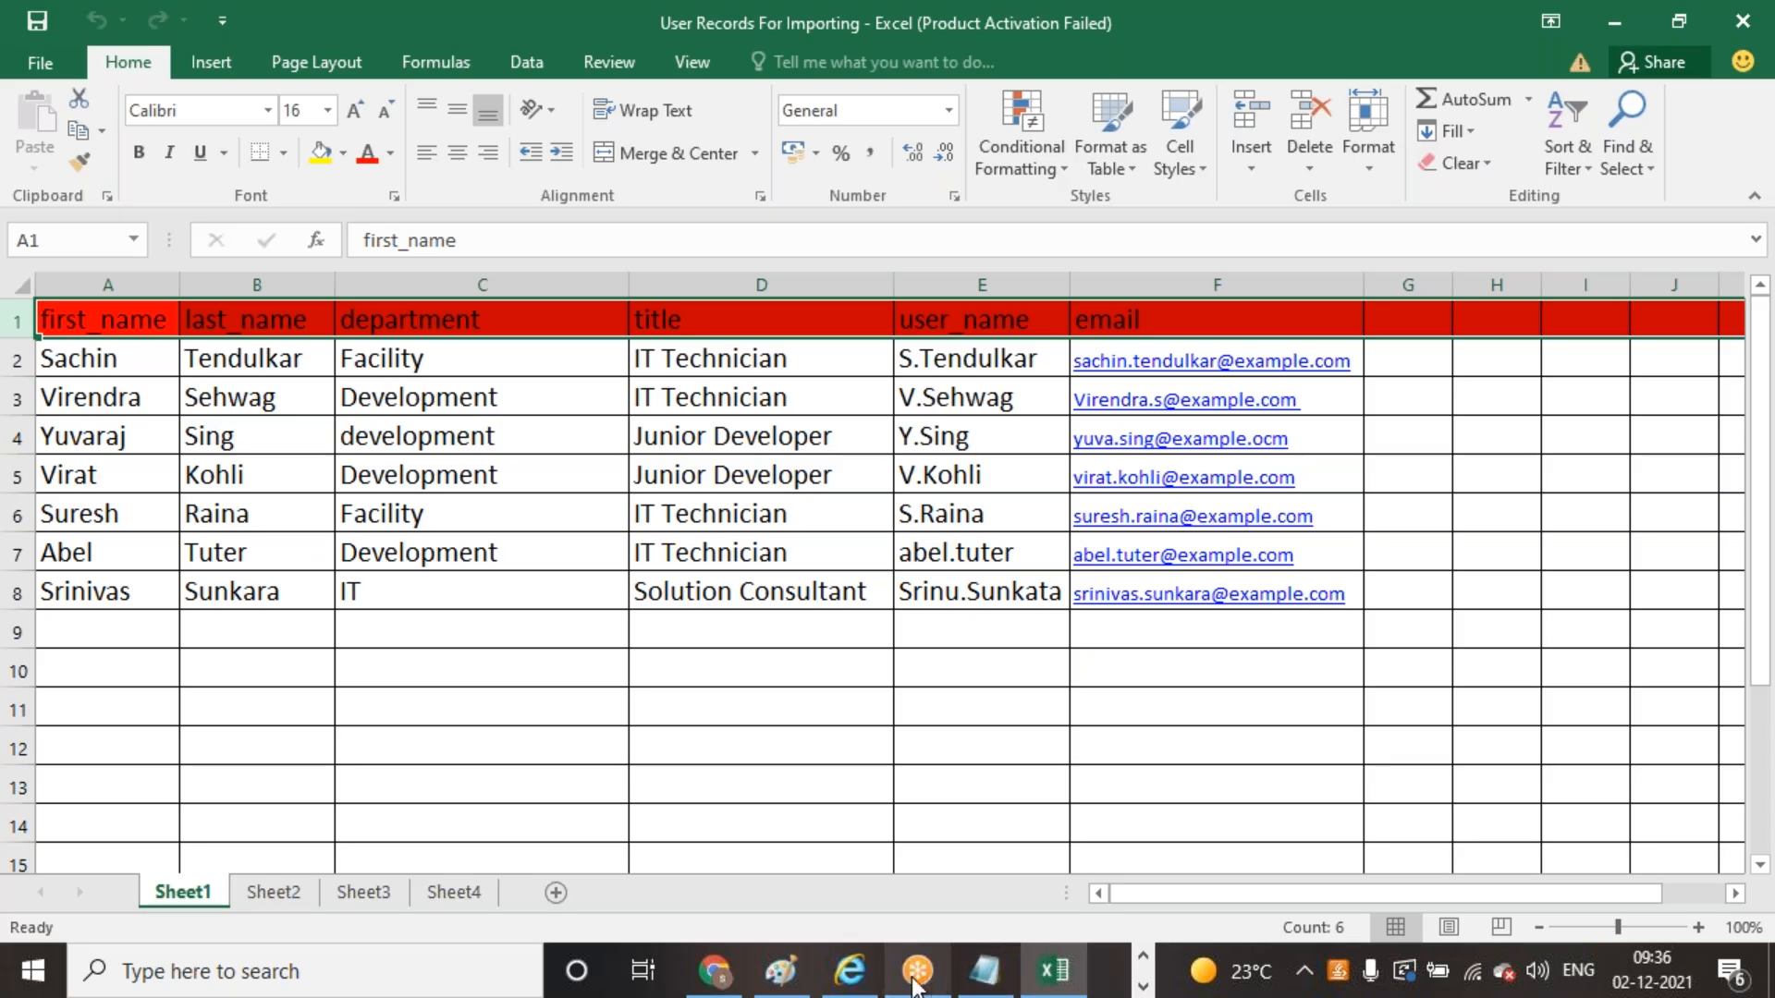
pyautogui.click(715, 970)
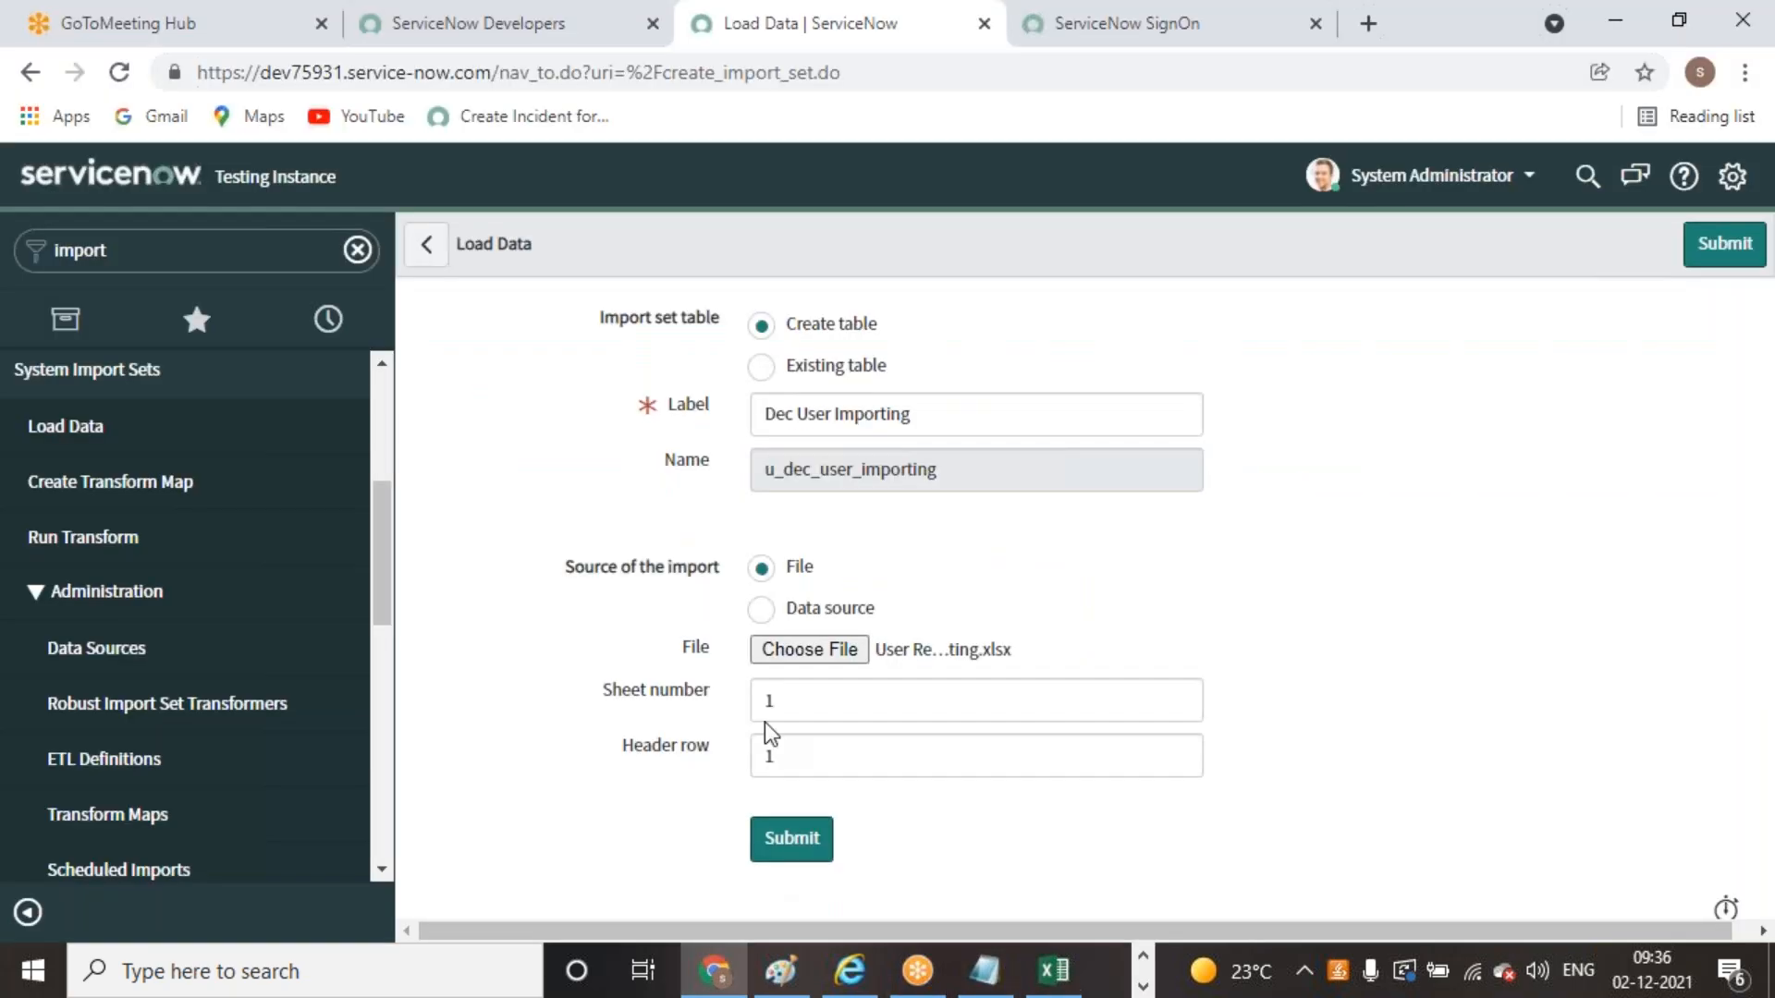
# Submit the Load Data form and highlight the import's processing message
pyautogui.click(829, 843)
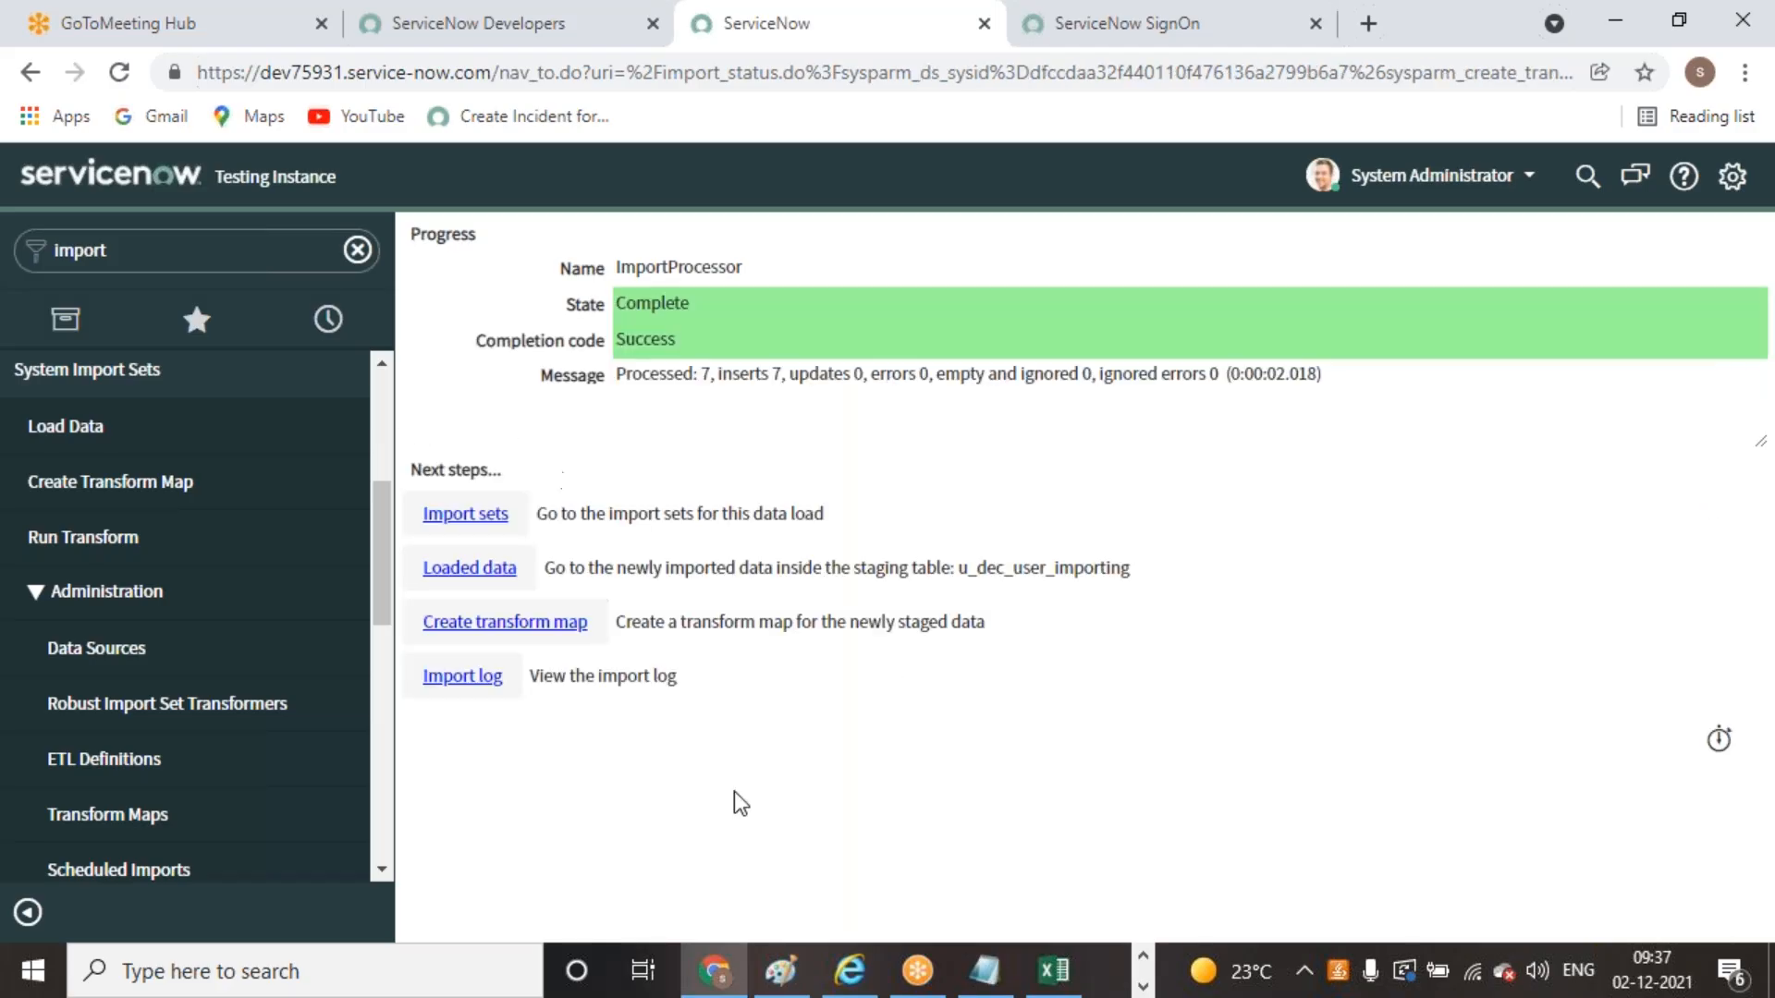
pyautogui.moveTo(616, 375); pyautogui.dragTo(1558, 385)
pyautogui.click(1676, 329)
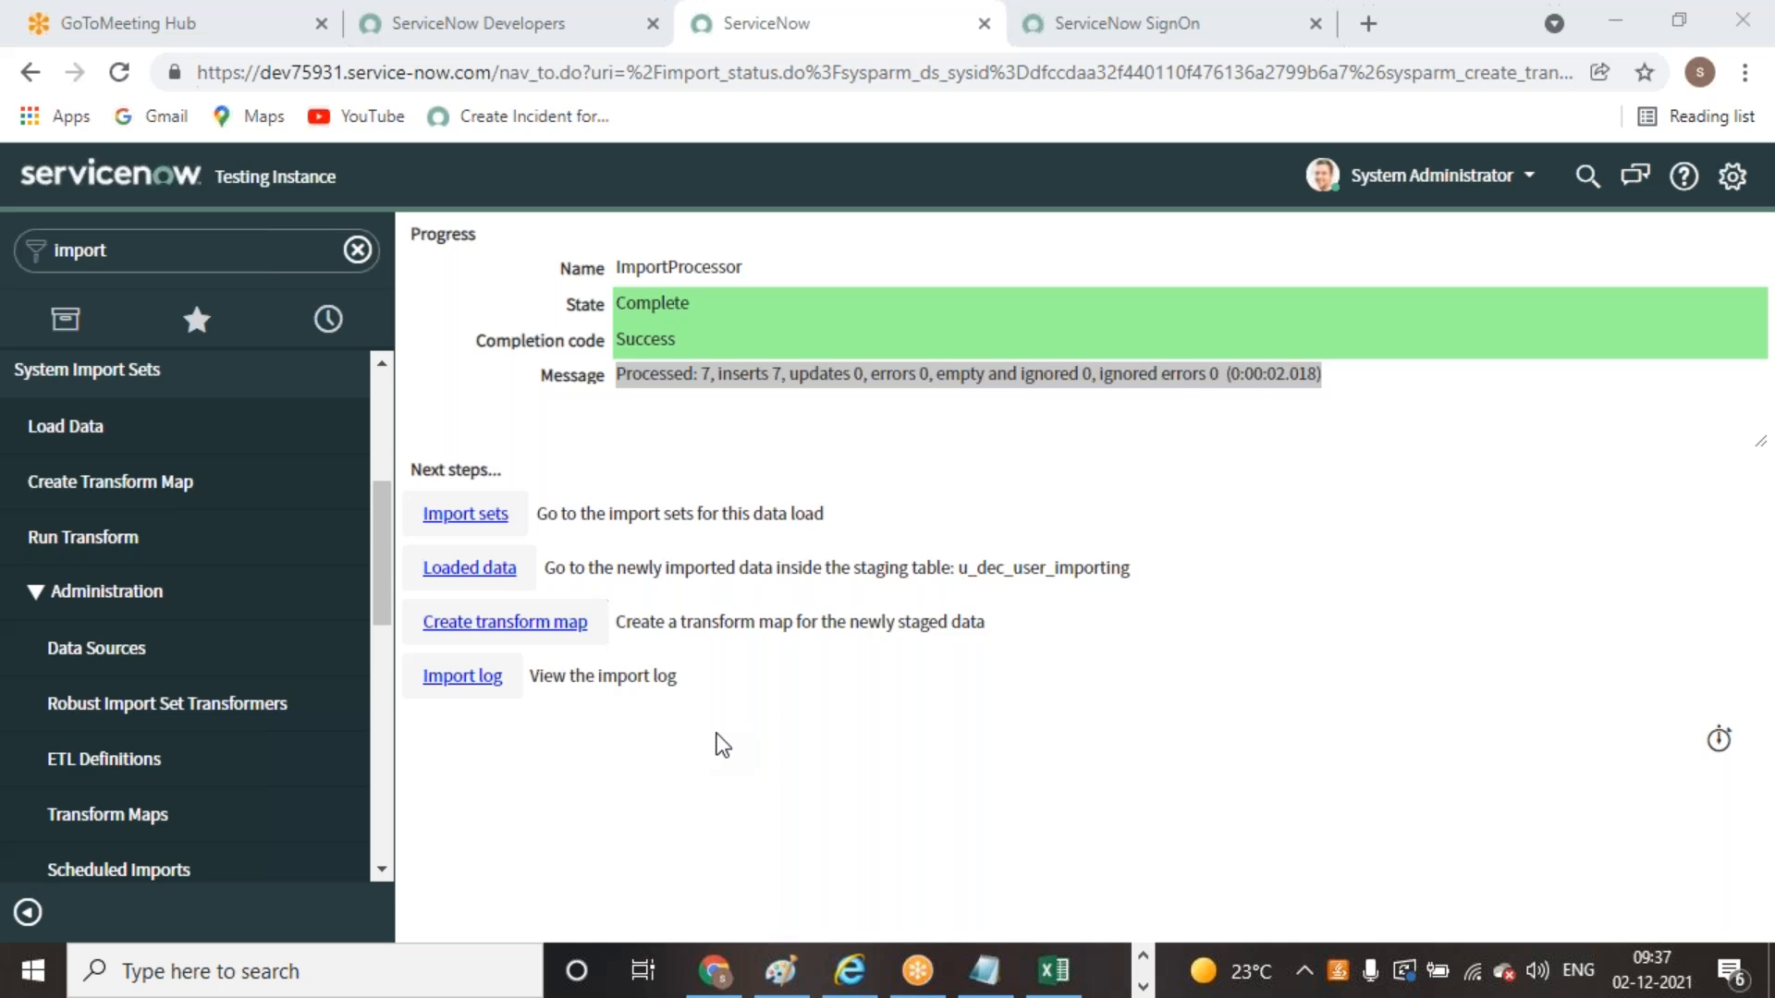
# Start a new table transform map and name it Dec User Import sets Transform
pyautogui.click(41, 482)
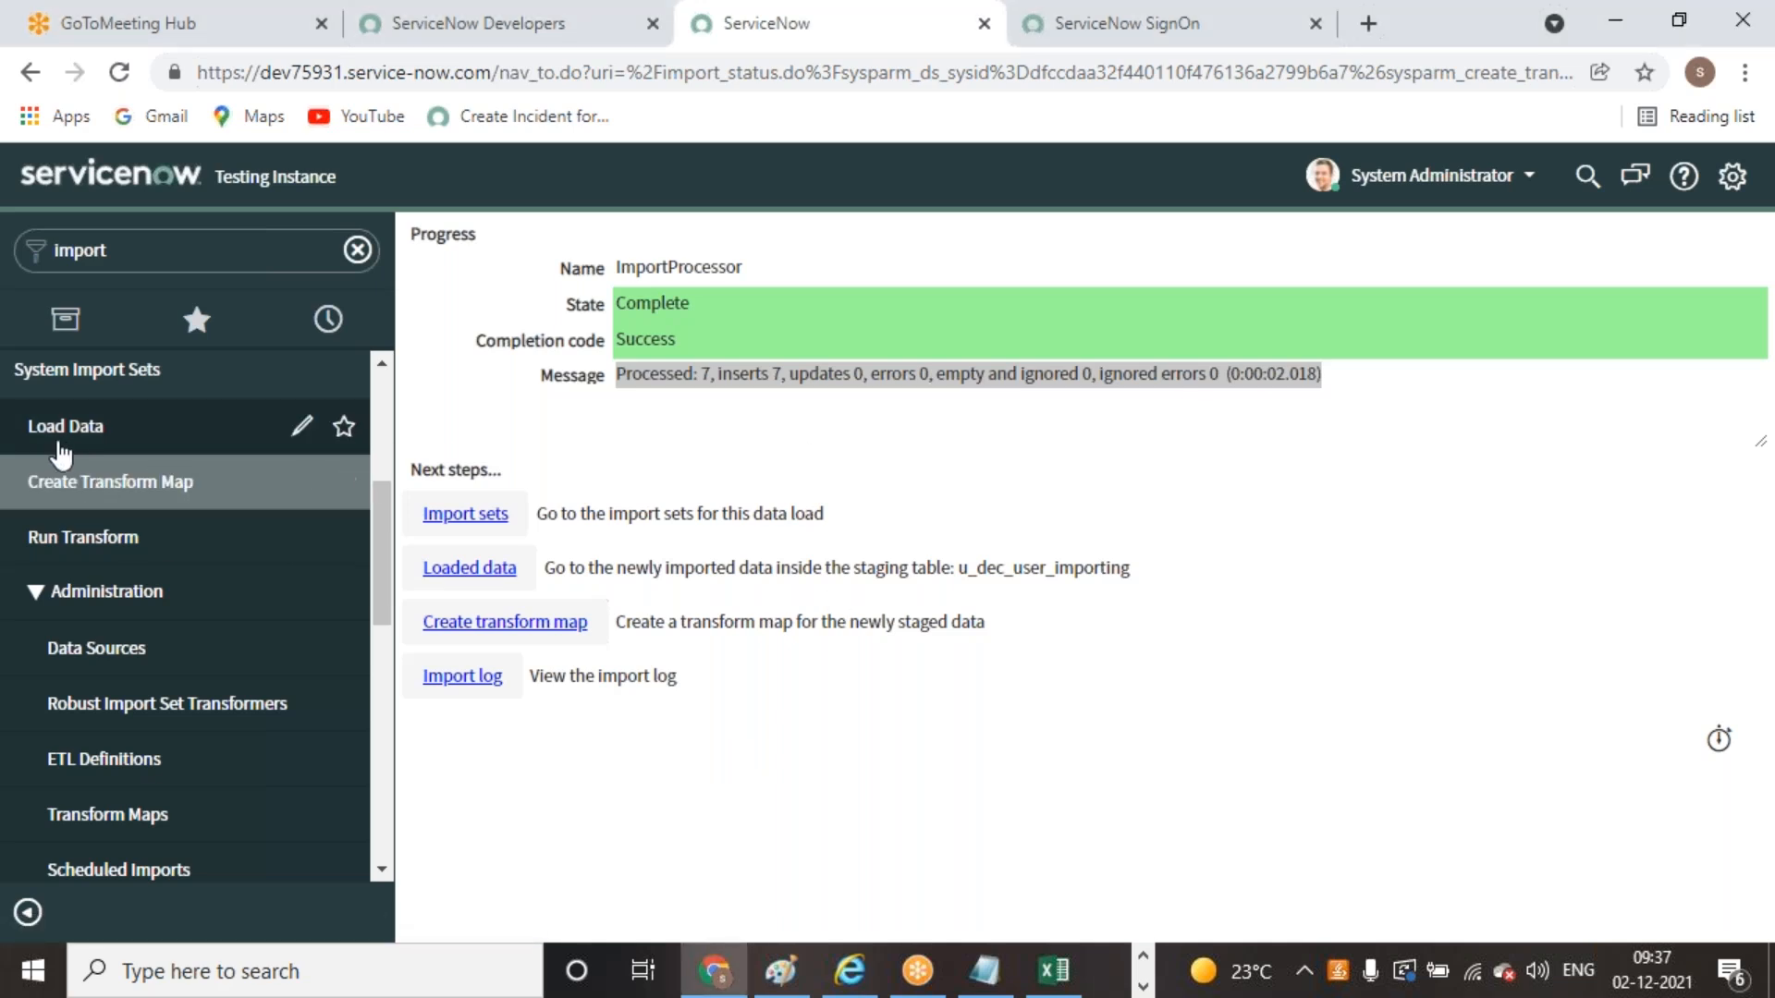
pyautogui.click(115, 490)
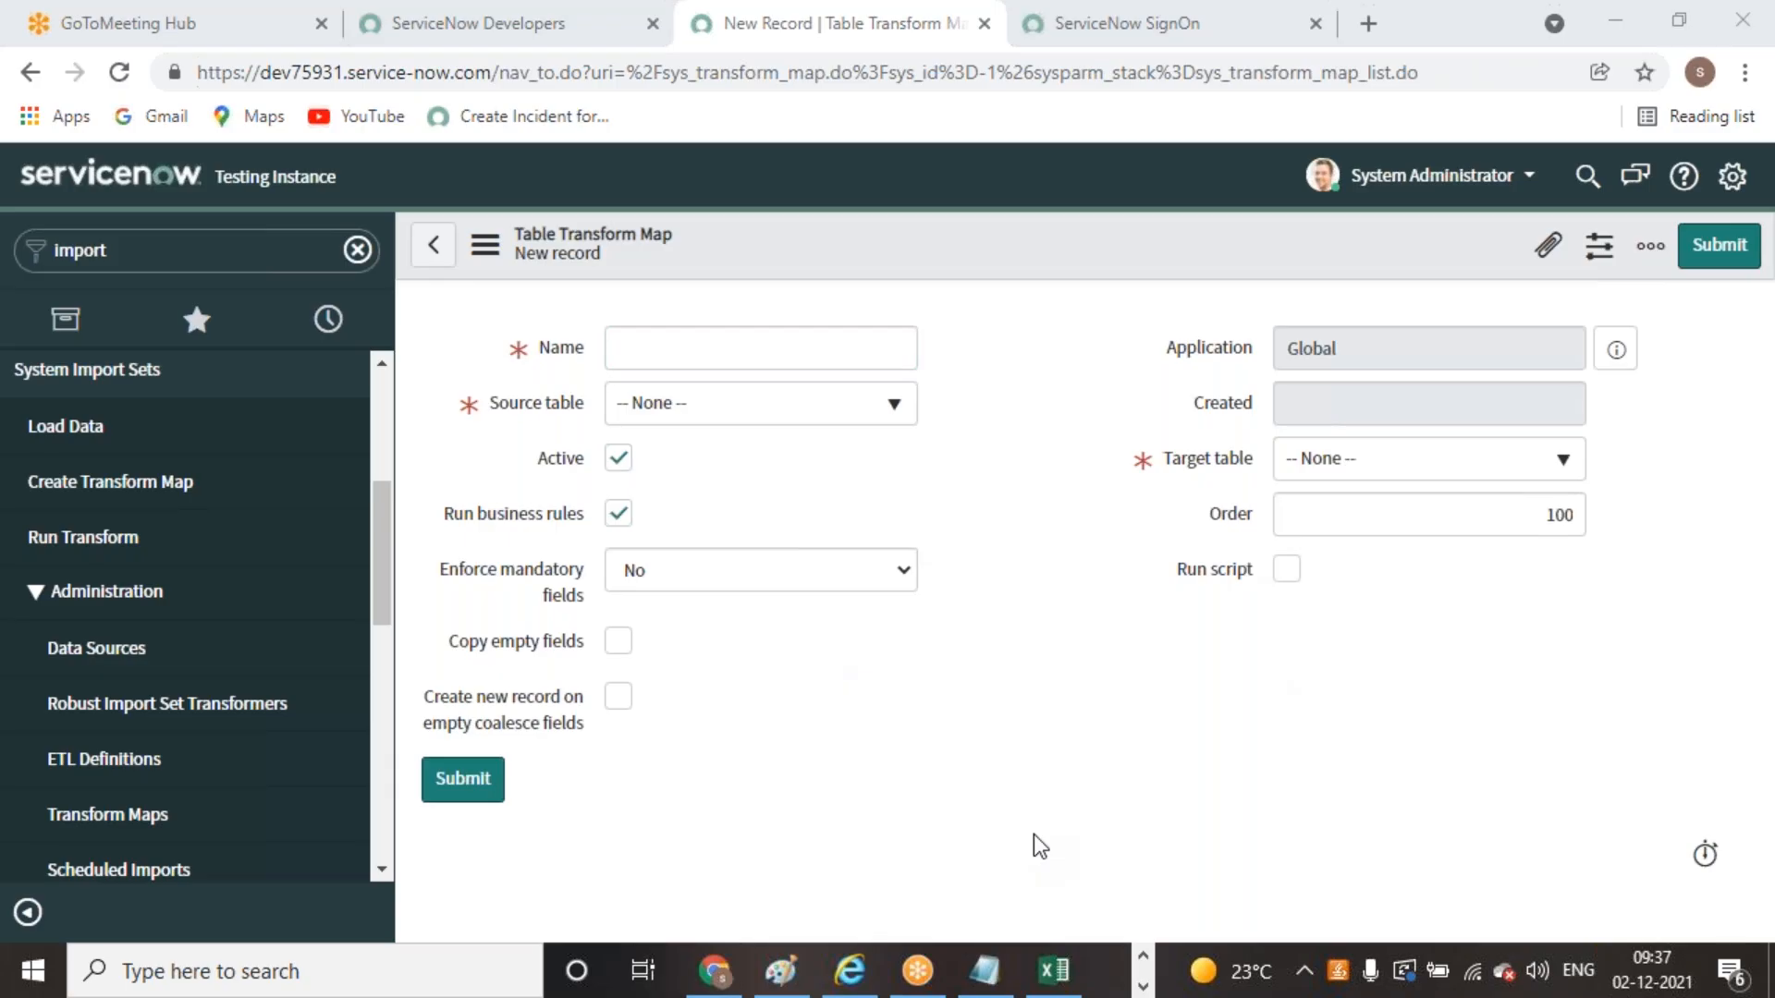
pyautogui.click(778, 338)
pyautogui.write('De')
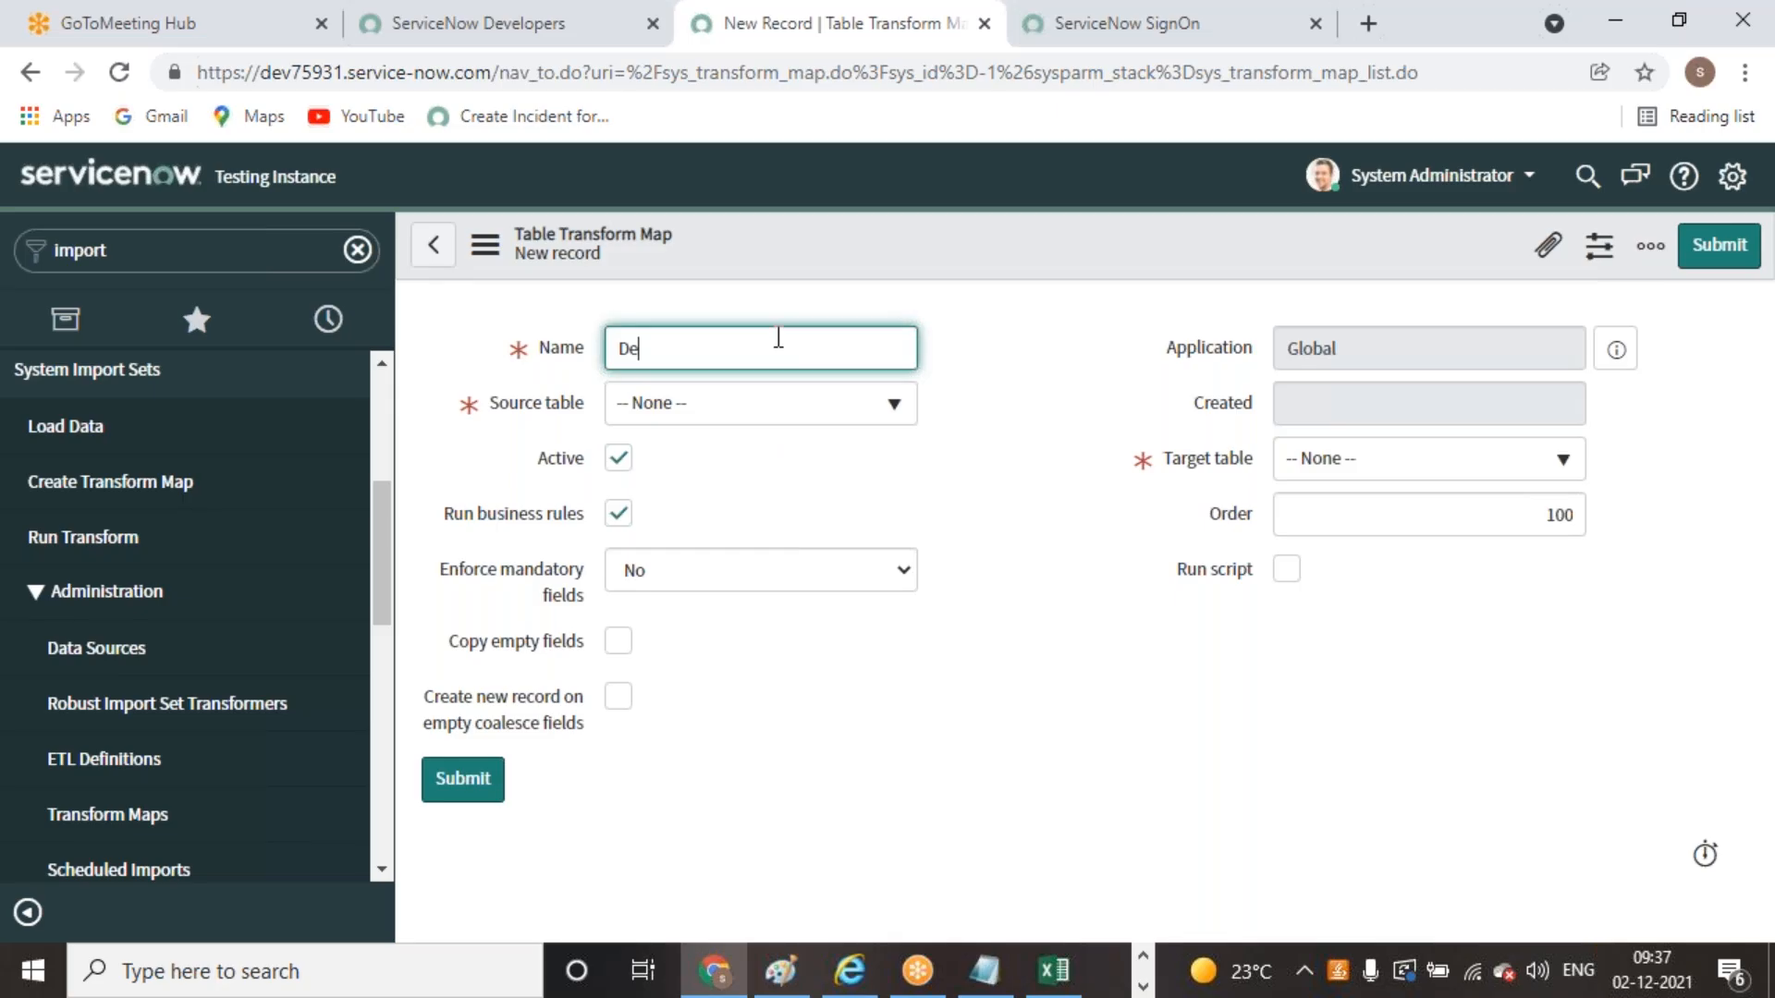
pyautogui.write('c User Import sets Transform')
pyautogui.click(719, 439)
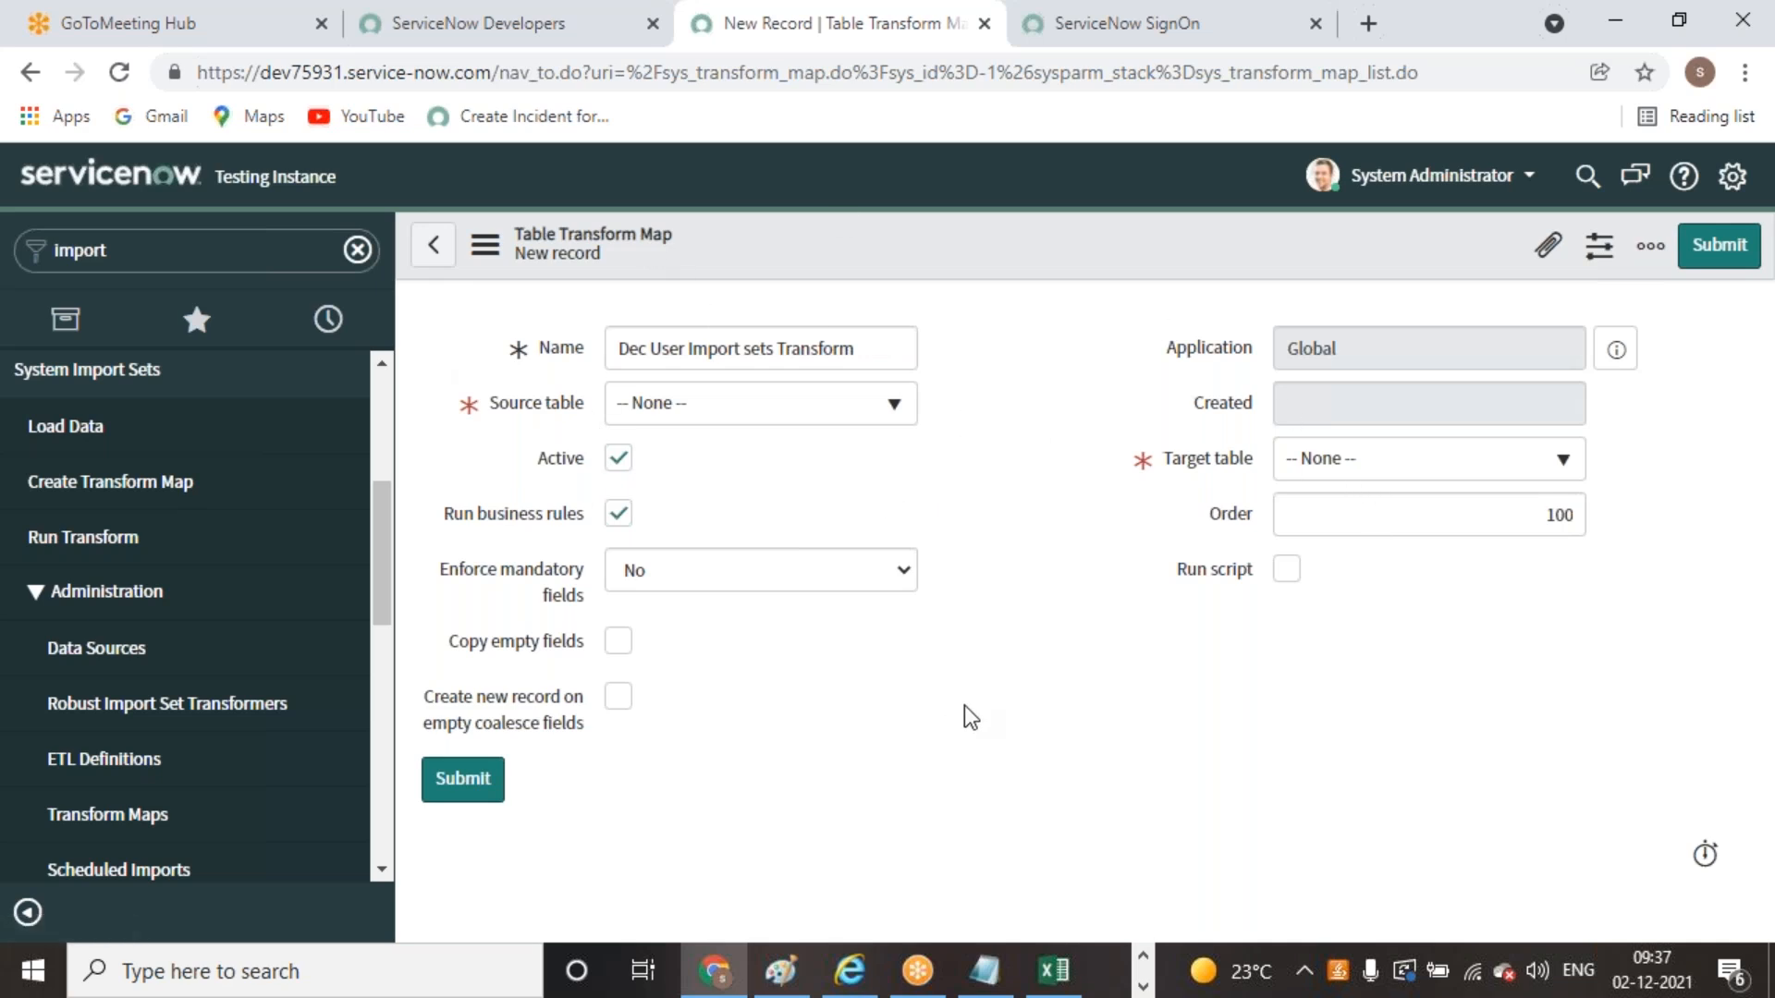
# Set the transform map's source table to Dec User Importing and its target table to User [sys_user]
pyautogui.click(889, 407)
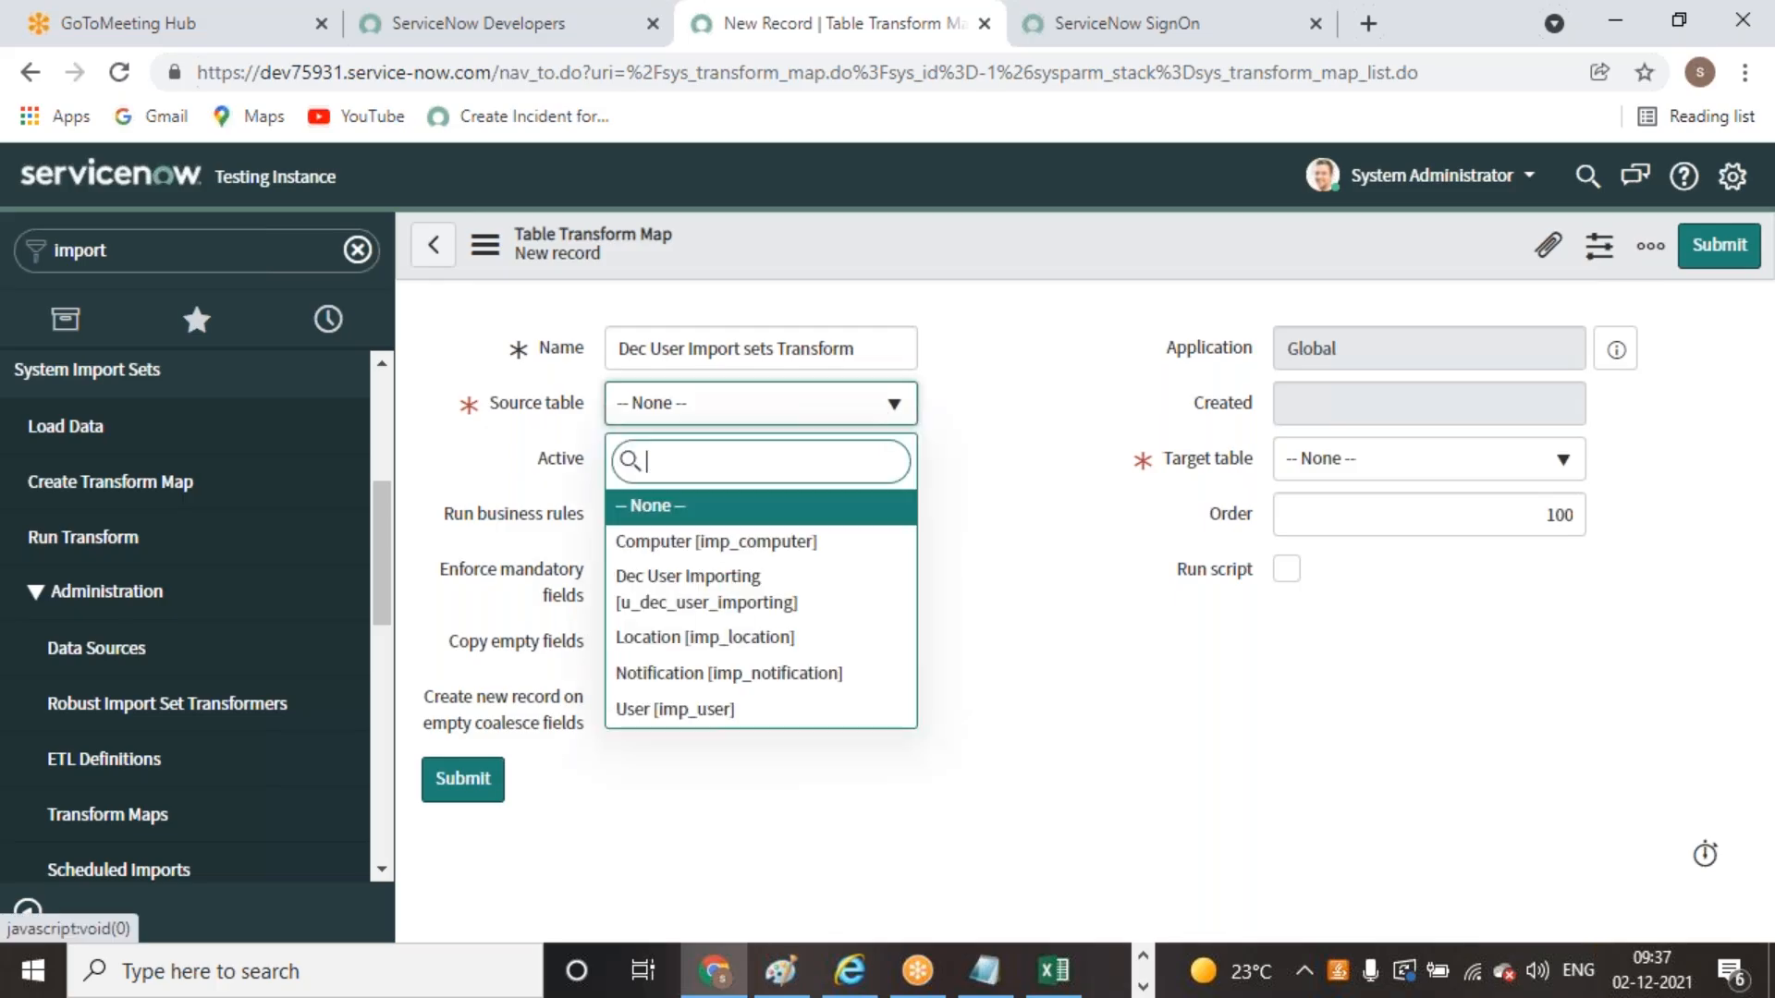
pyautogui.click(708, 596)
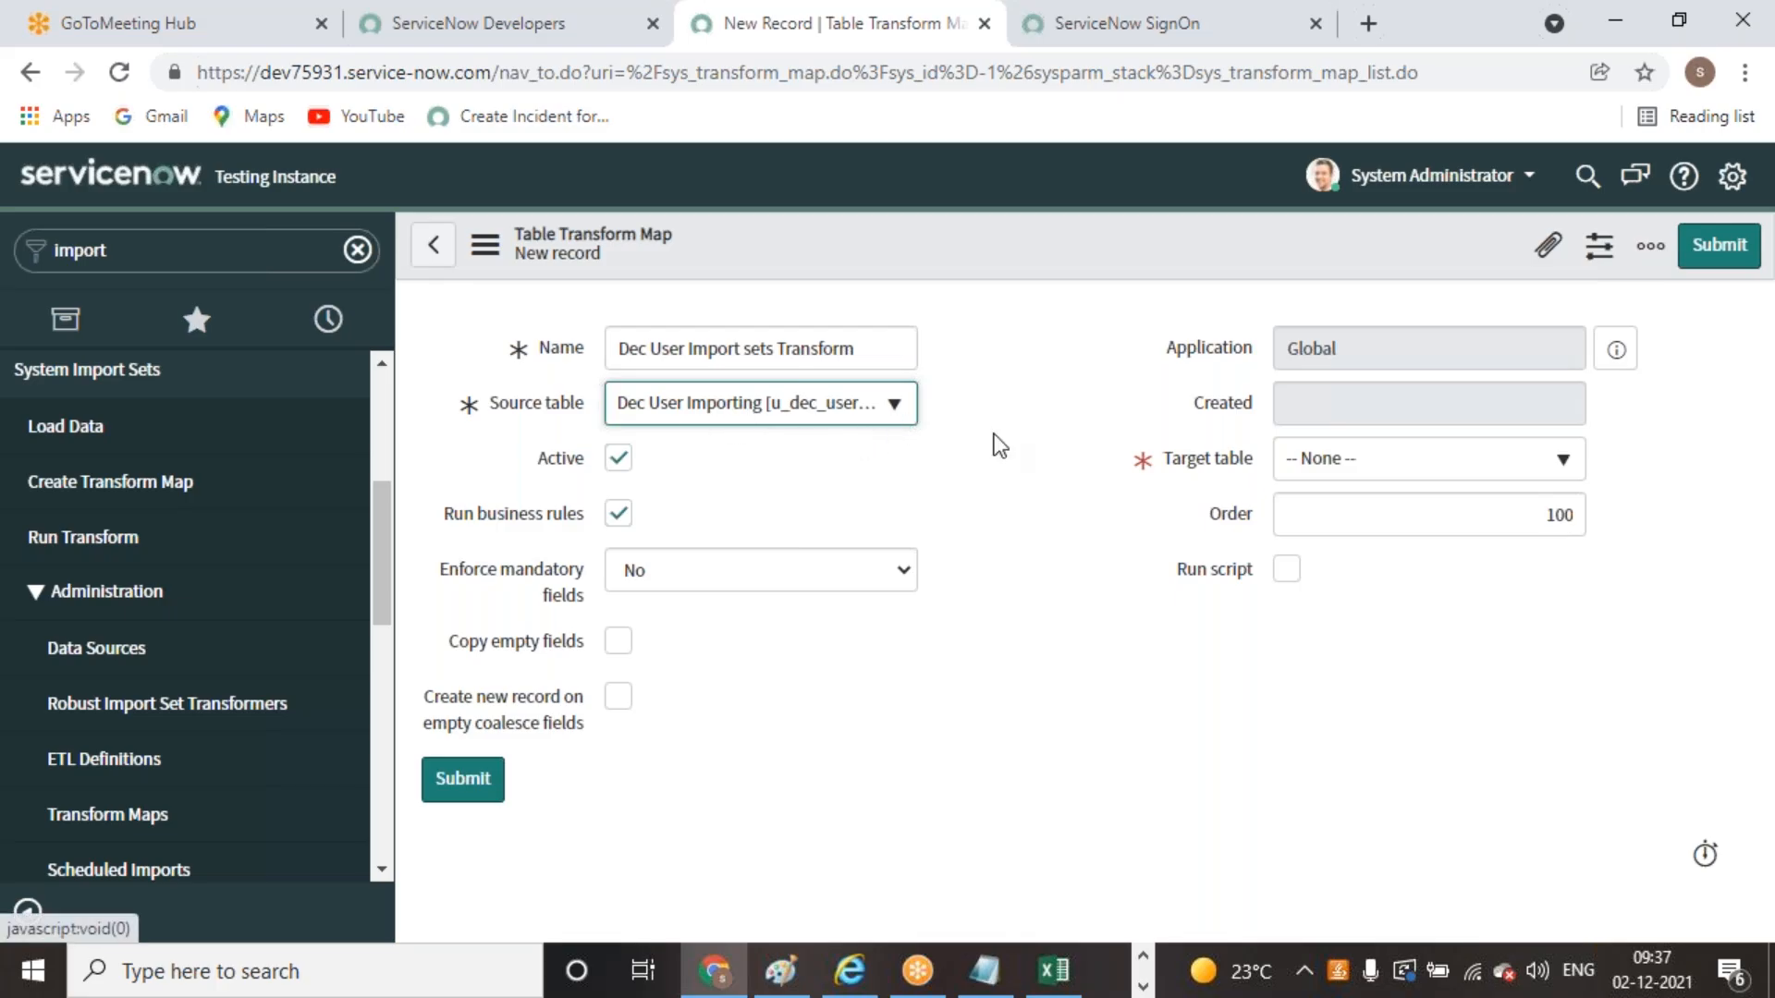
pyautogui.click(1523, 476)
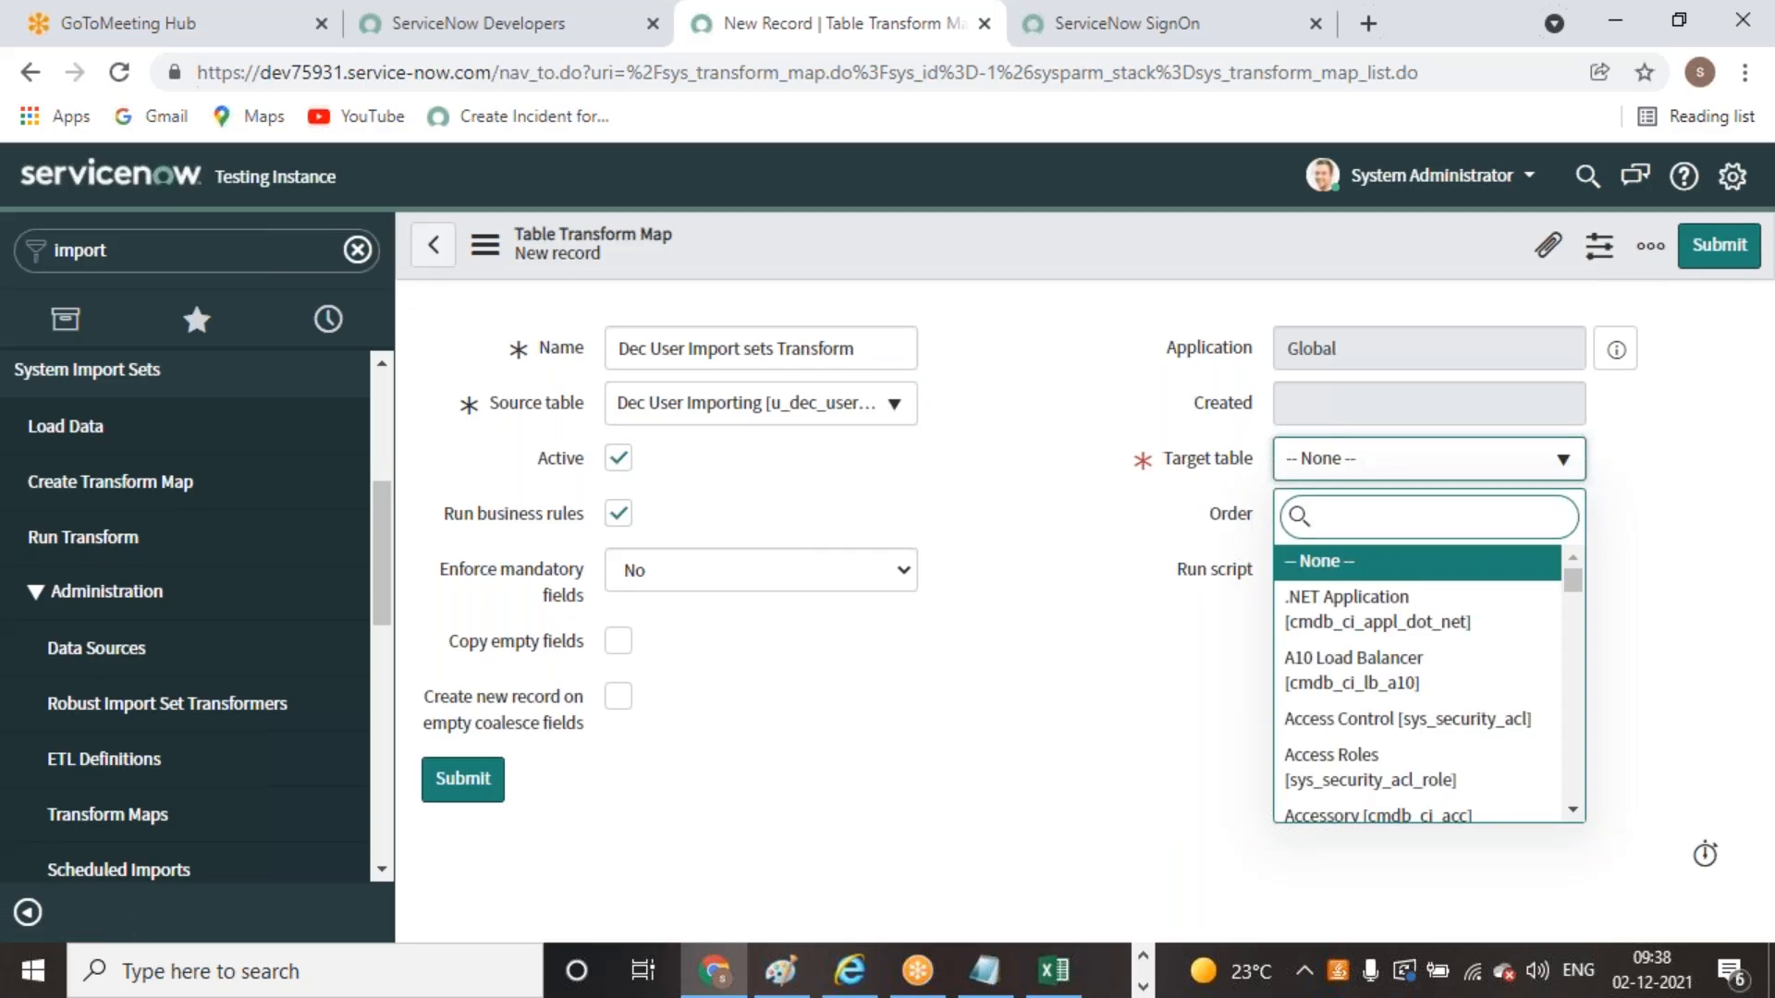
pyautogui.write('sys_user')
pyautogui.scroll(-3, 1438, 703)
pyautogui.scroll(-5, 1437, 717)
pyautogui.scroll(-5, 1438, 717)
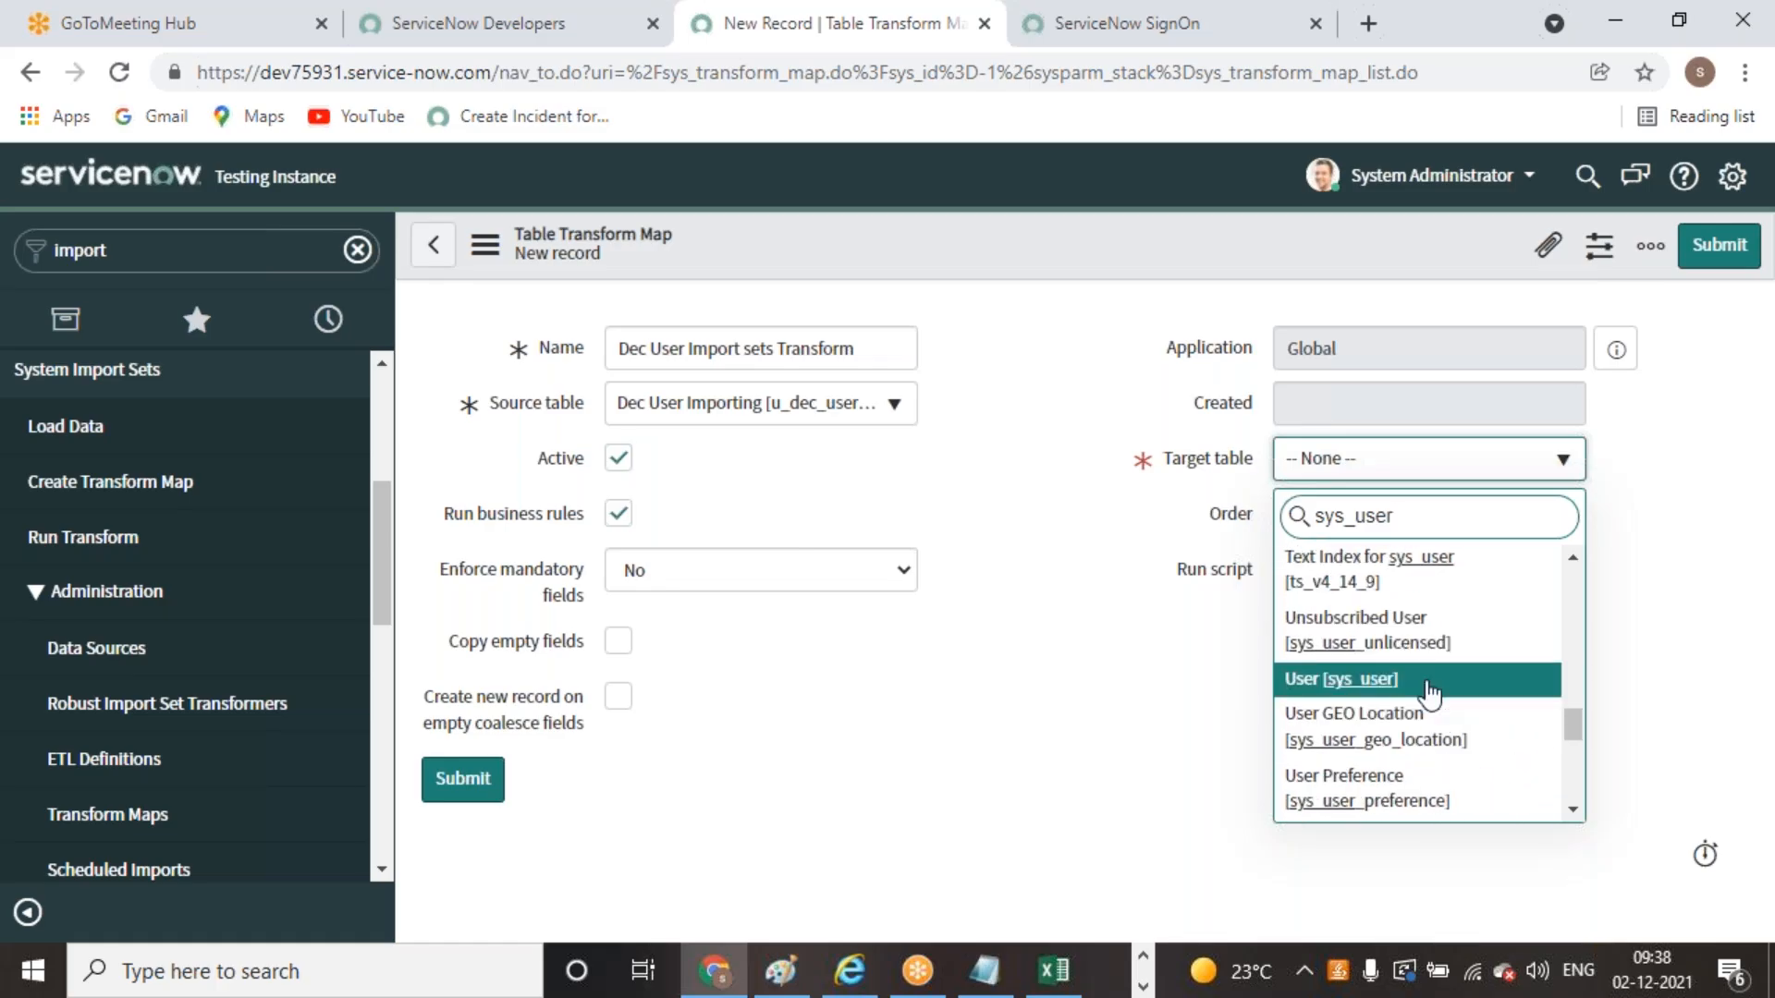
pyautogui.click(1431, 688)
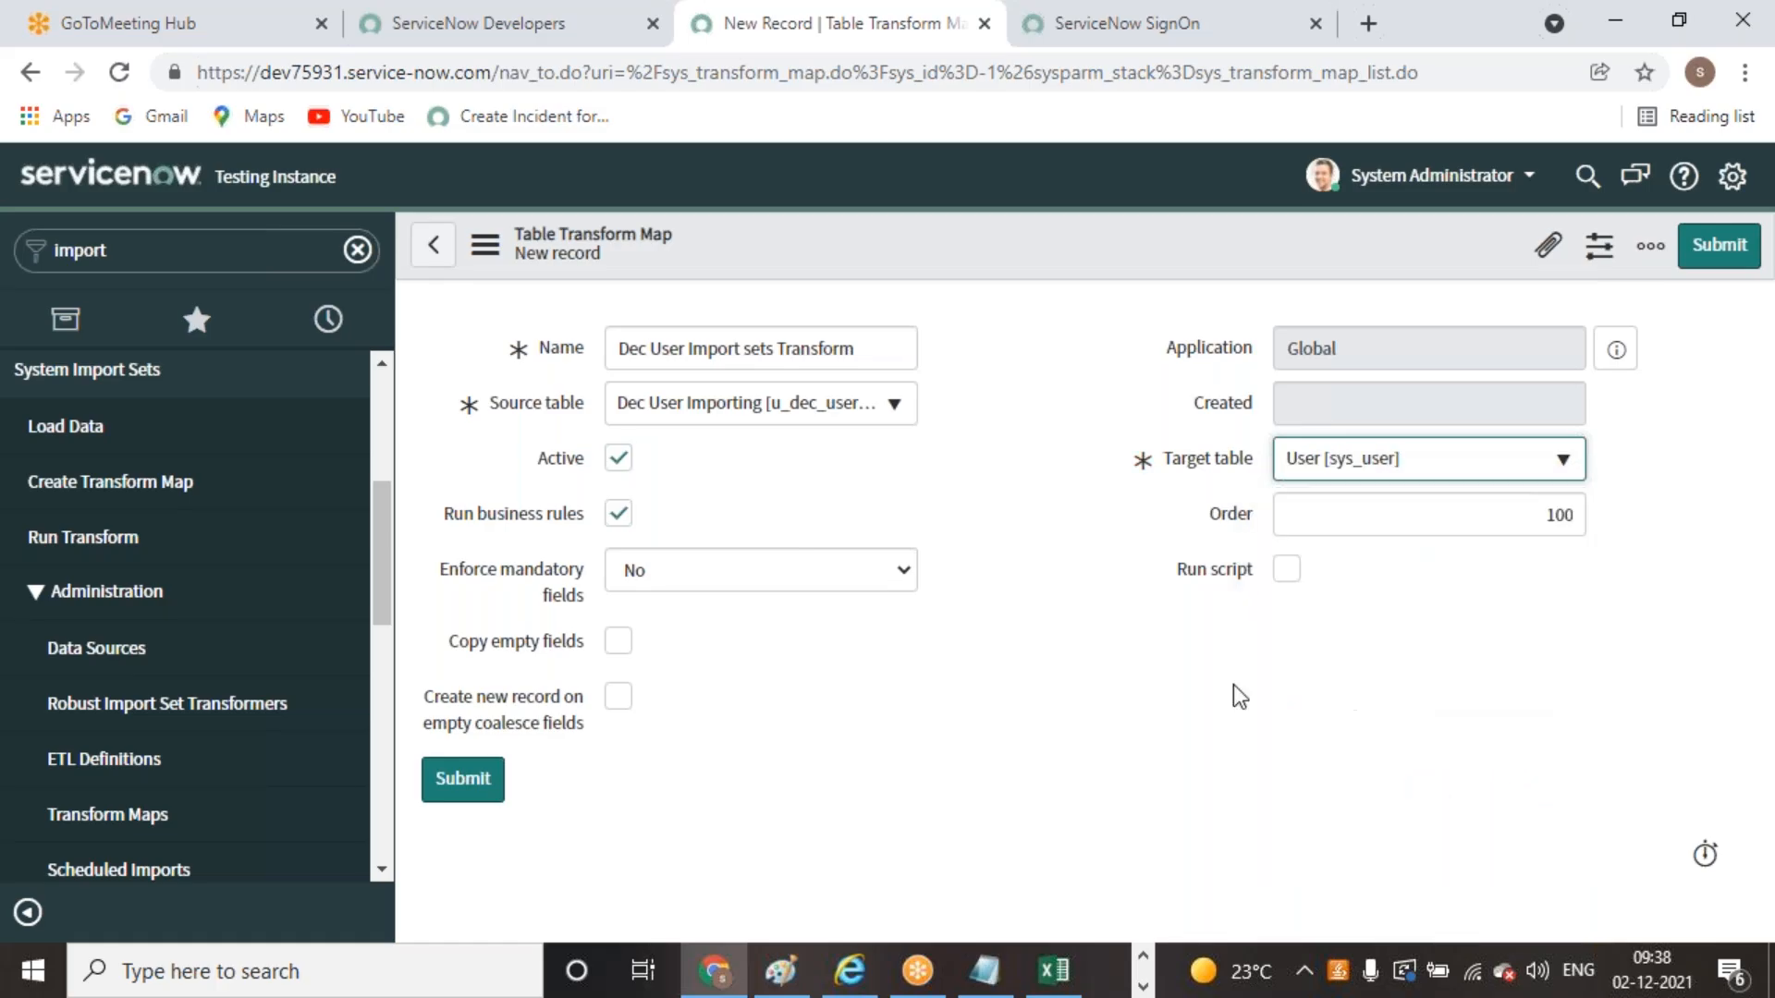
# Duplicate the transform map tab and open the sys_user.list table there, discarding the duplicate's unsaved form
pyautogui.rightClick(785, 46)
pyautogui.press('Escape')
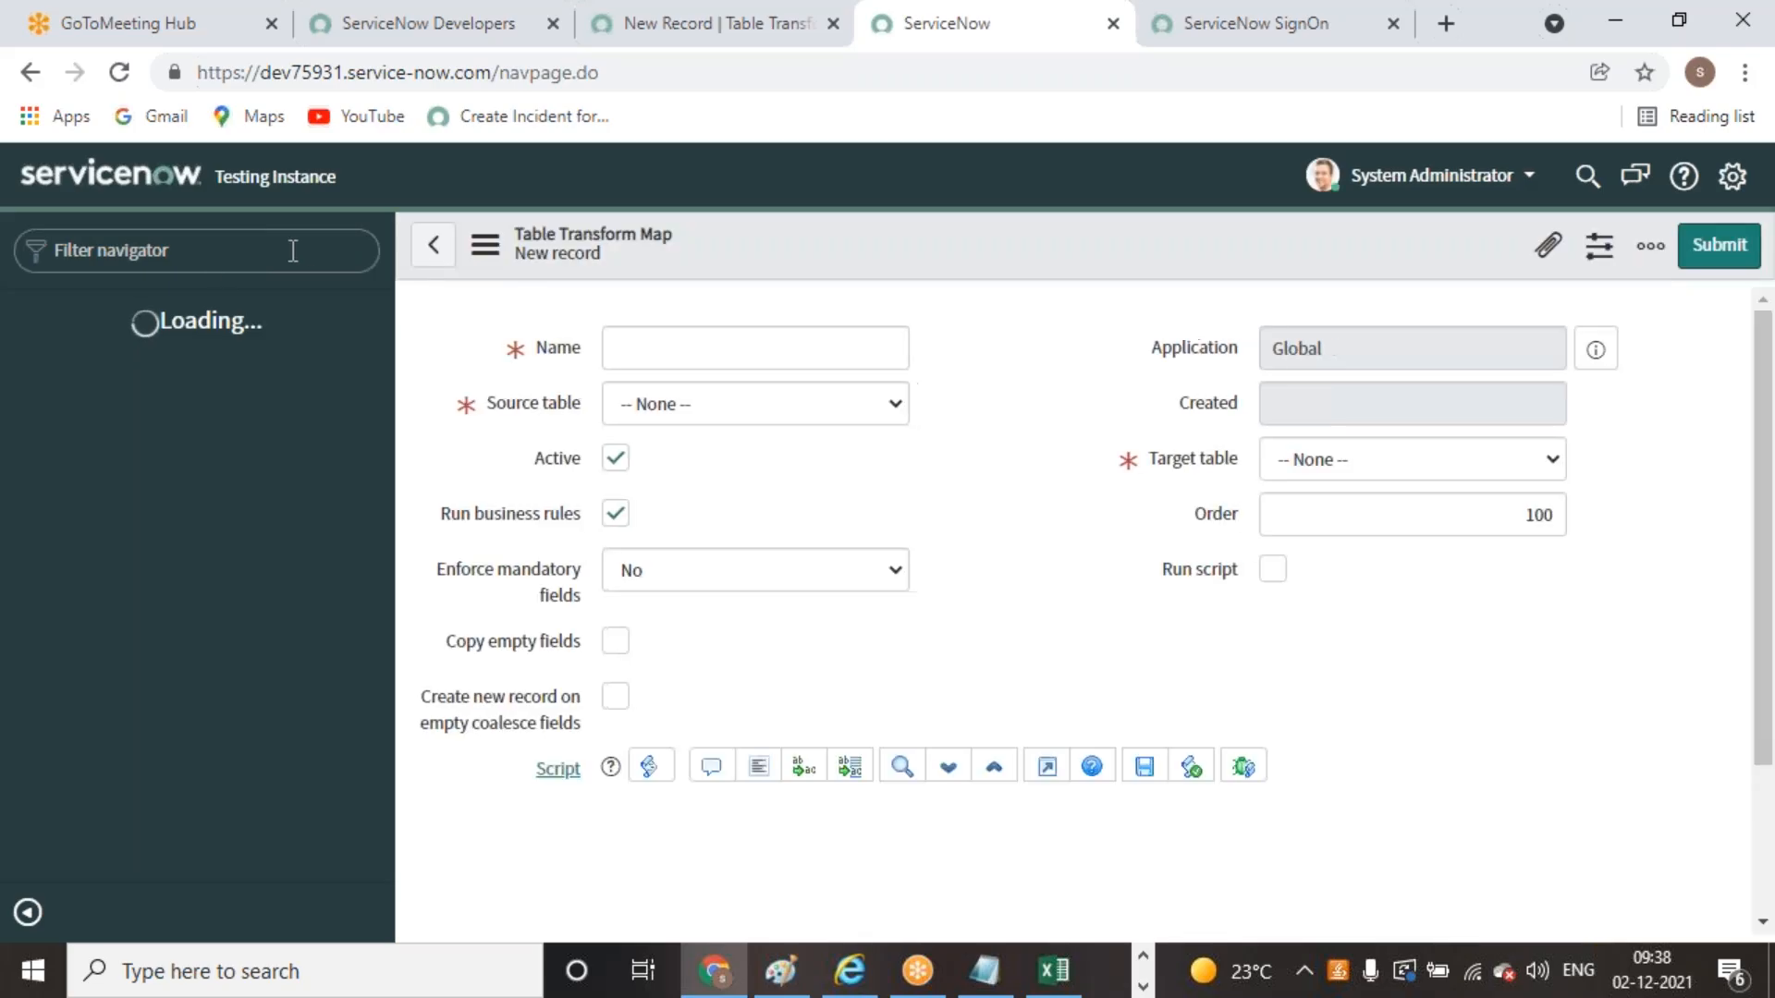
pyautogui.write('sys')
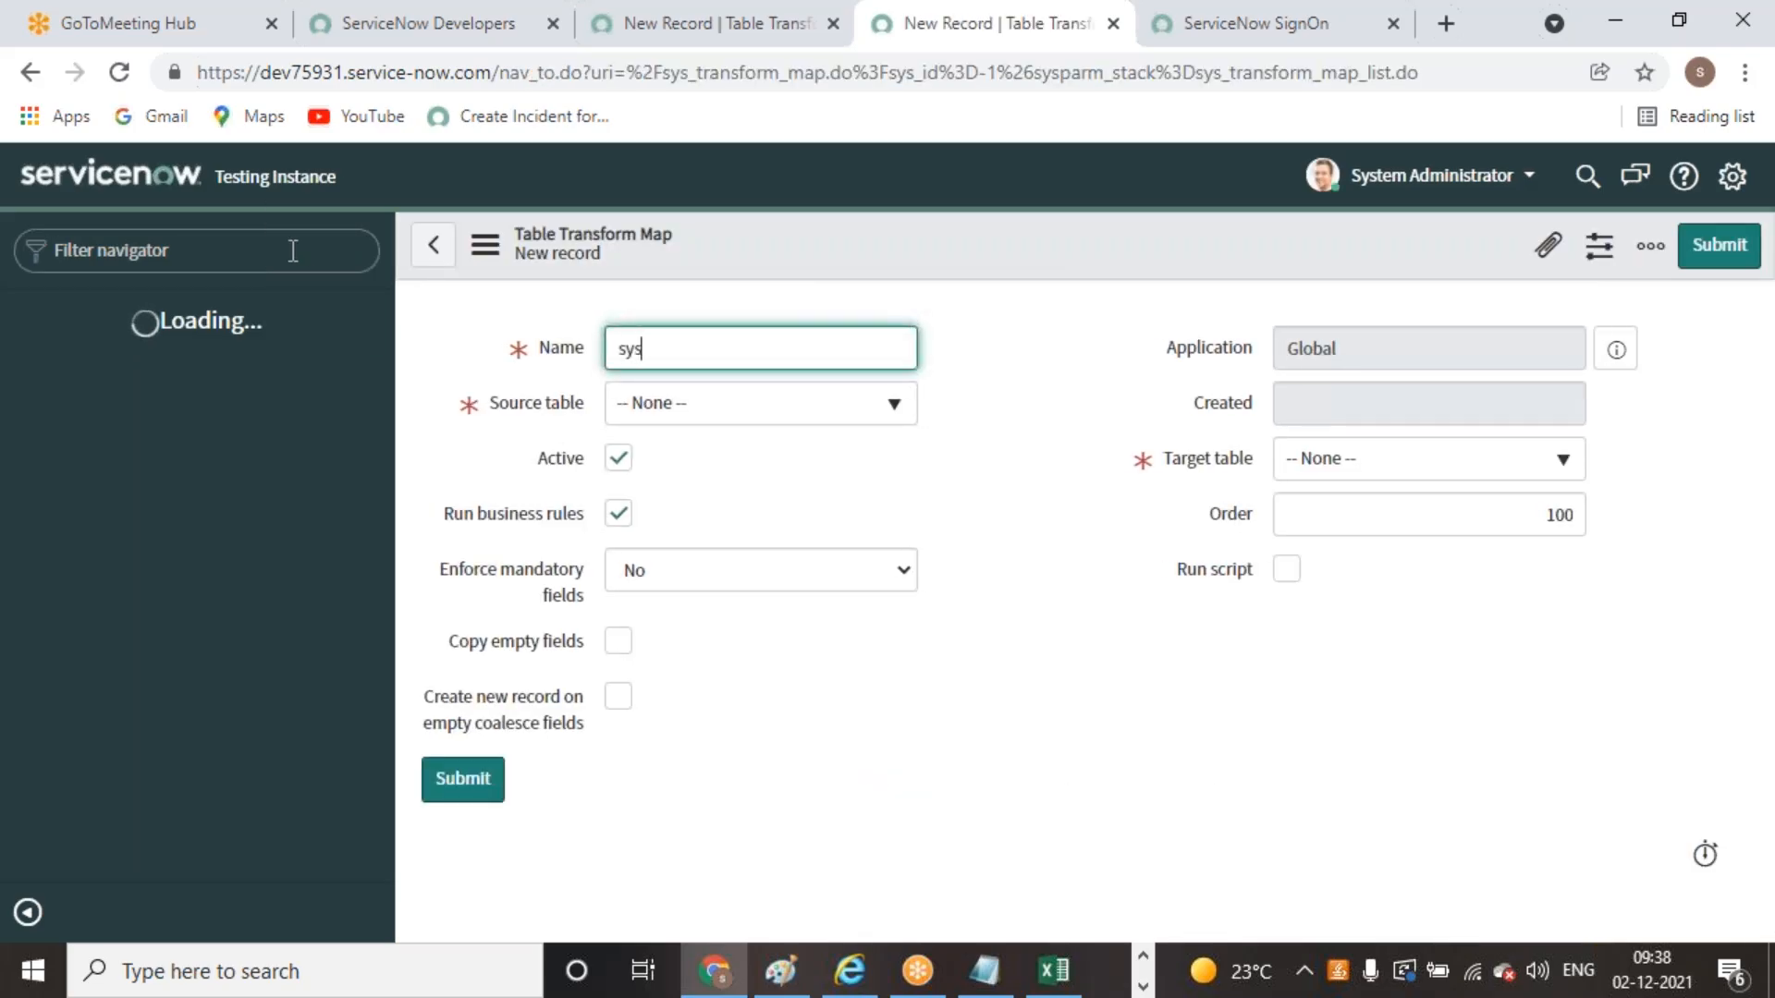
pyautogui.click(293, 250)
pyautogui.write('sys')
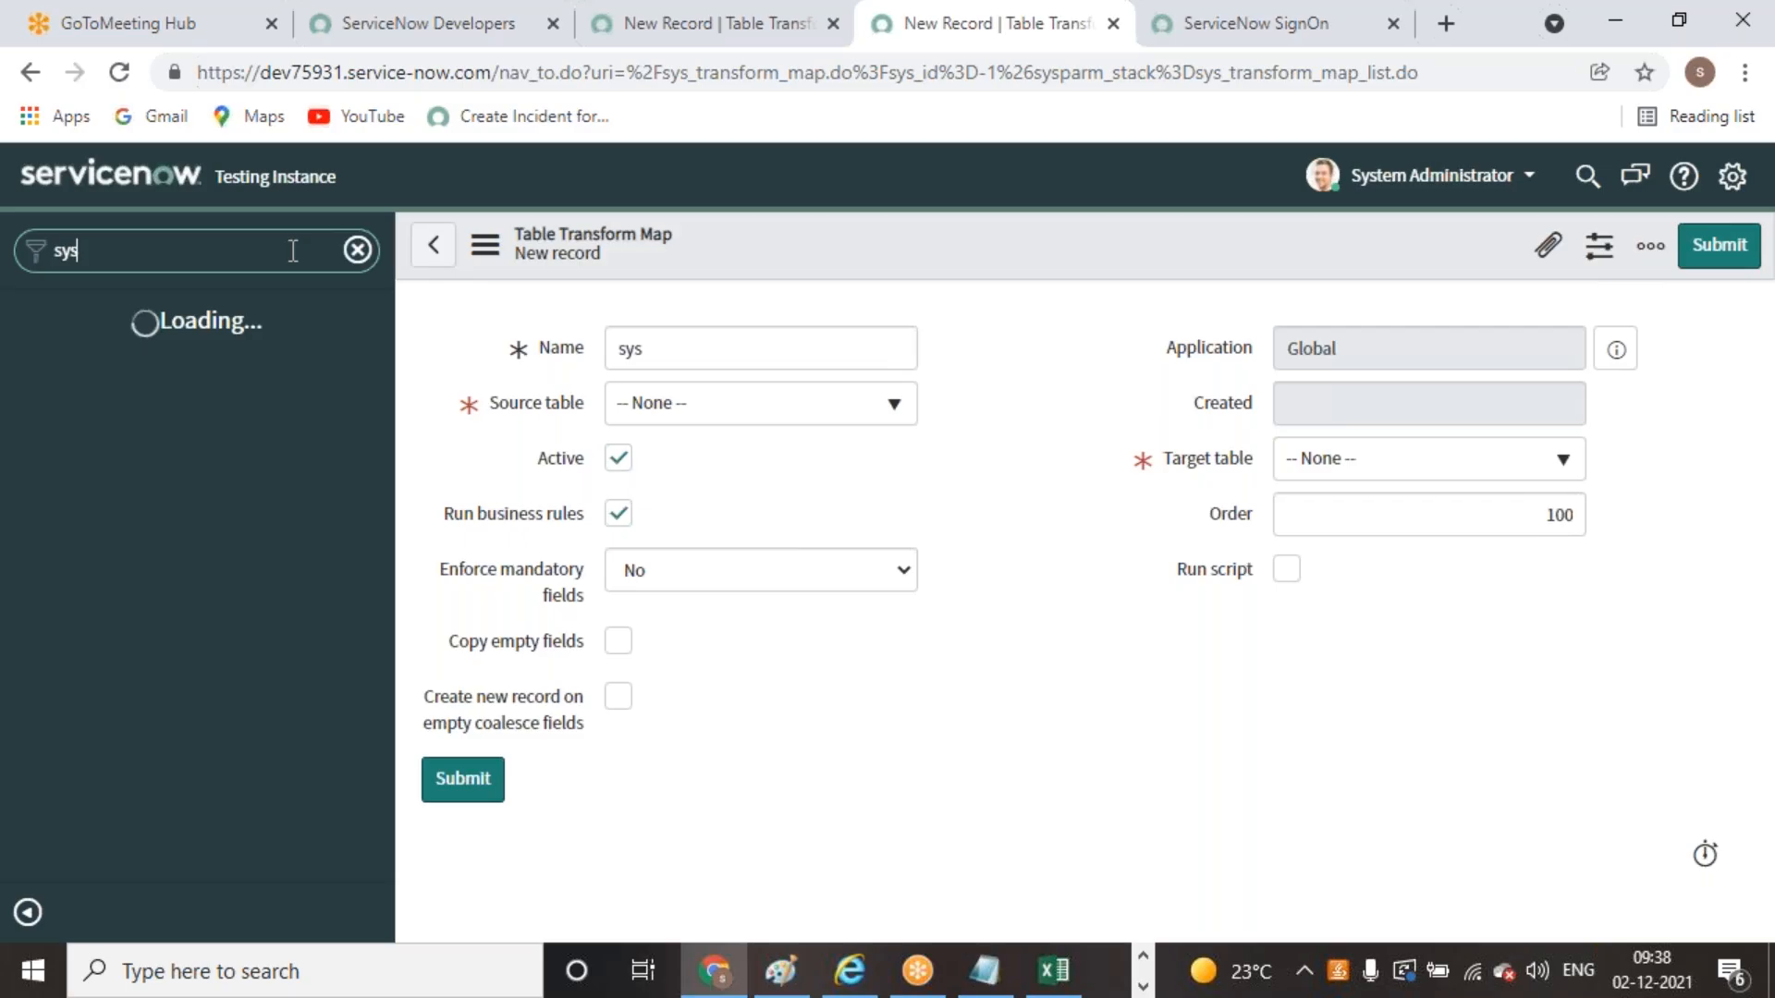
pyautogui.write('_user.list')
pyautogui.press('Return')
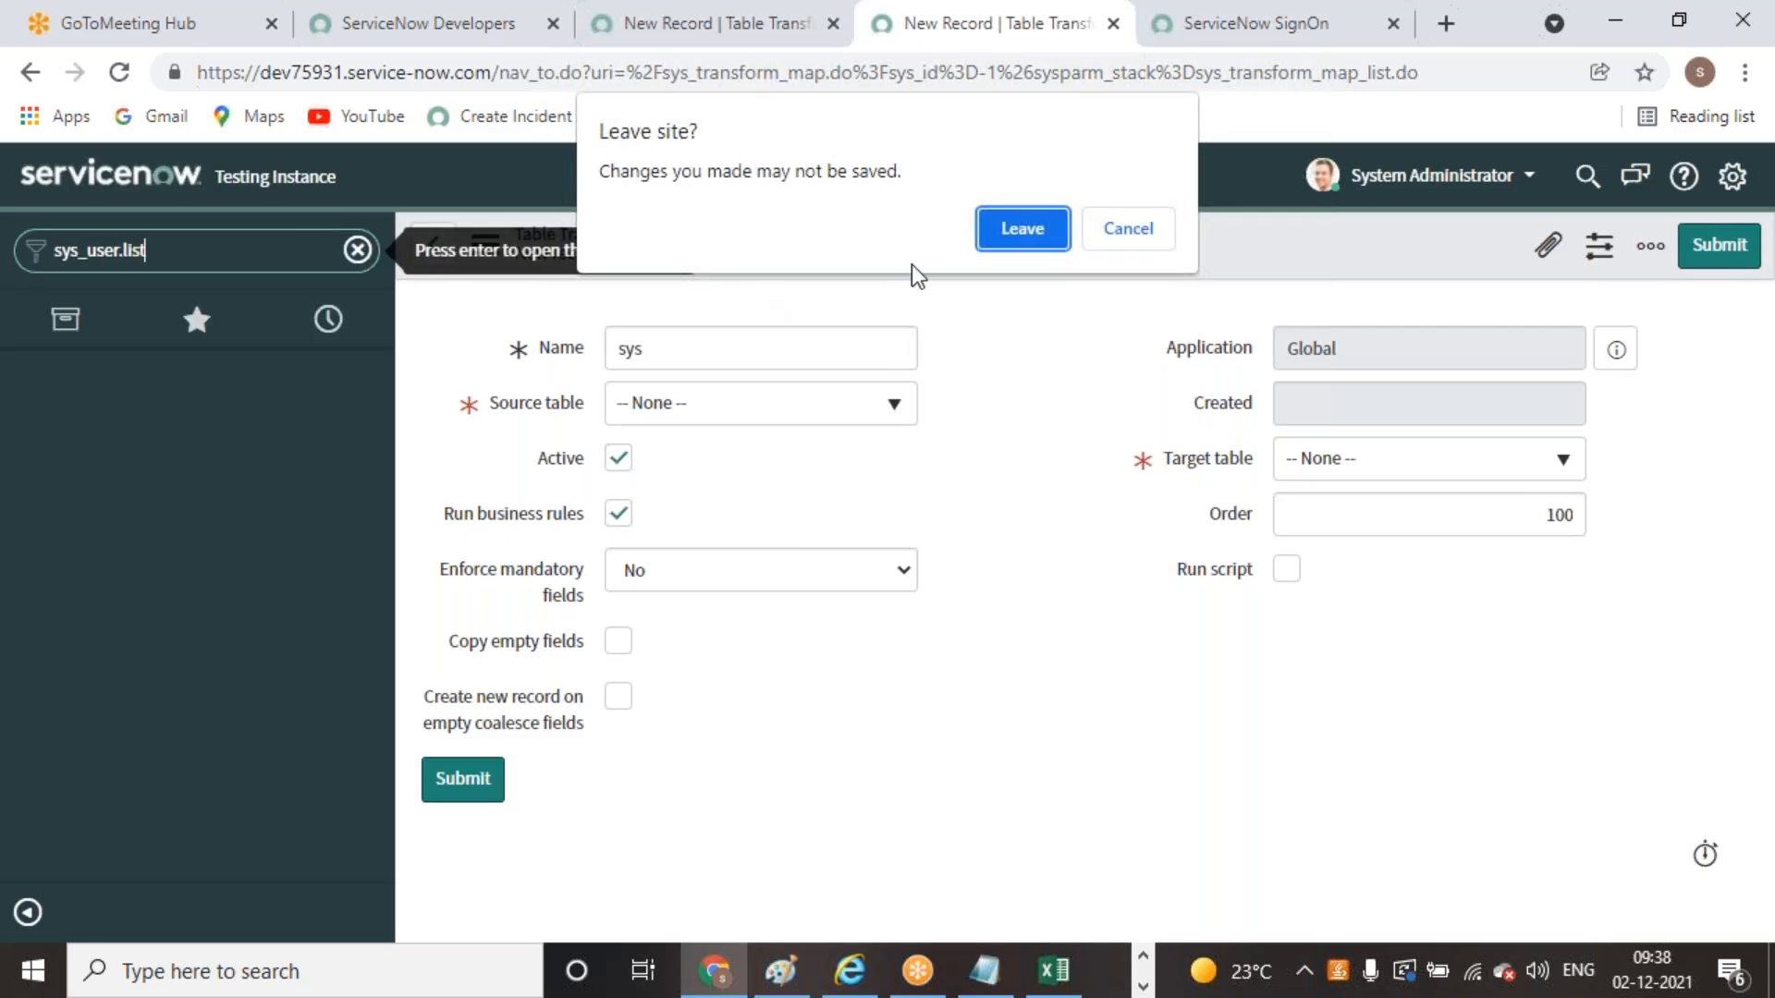
pyautogui.click(1019, 233)
pyautogui.click(1054, 275)
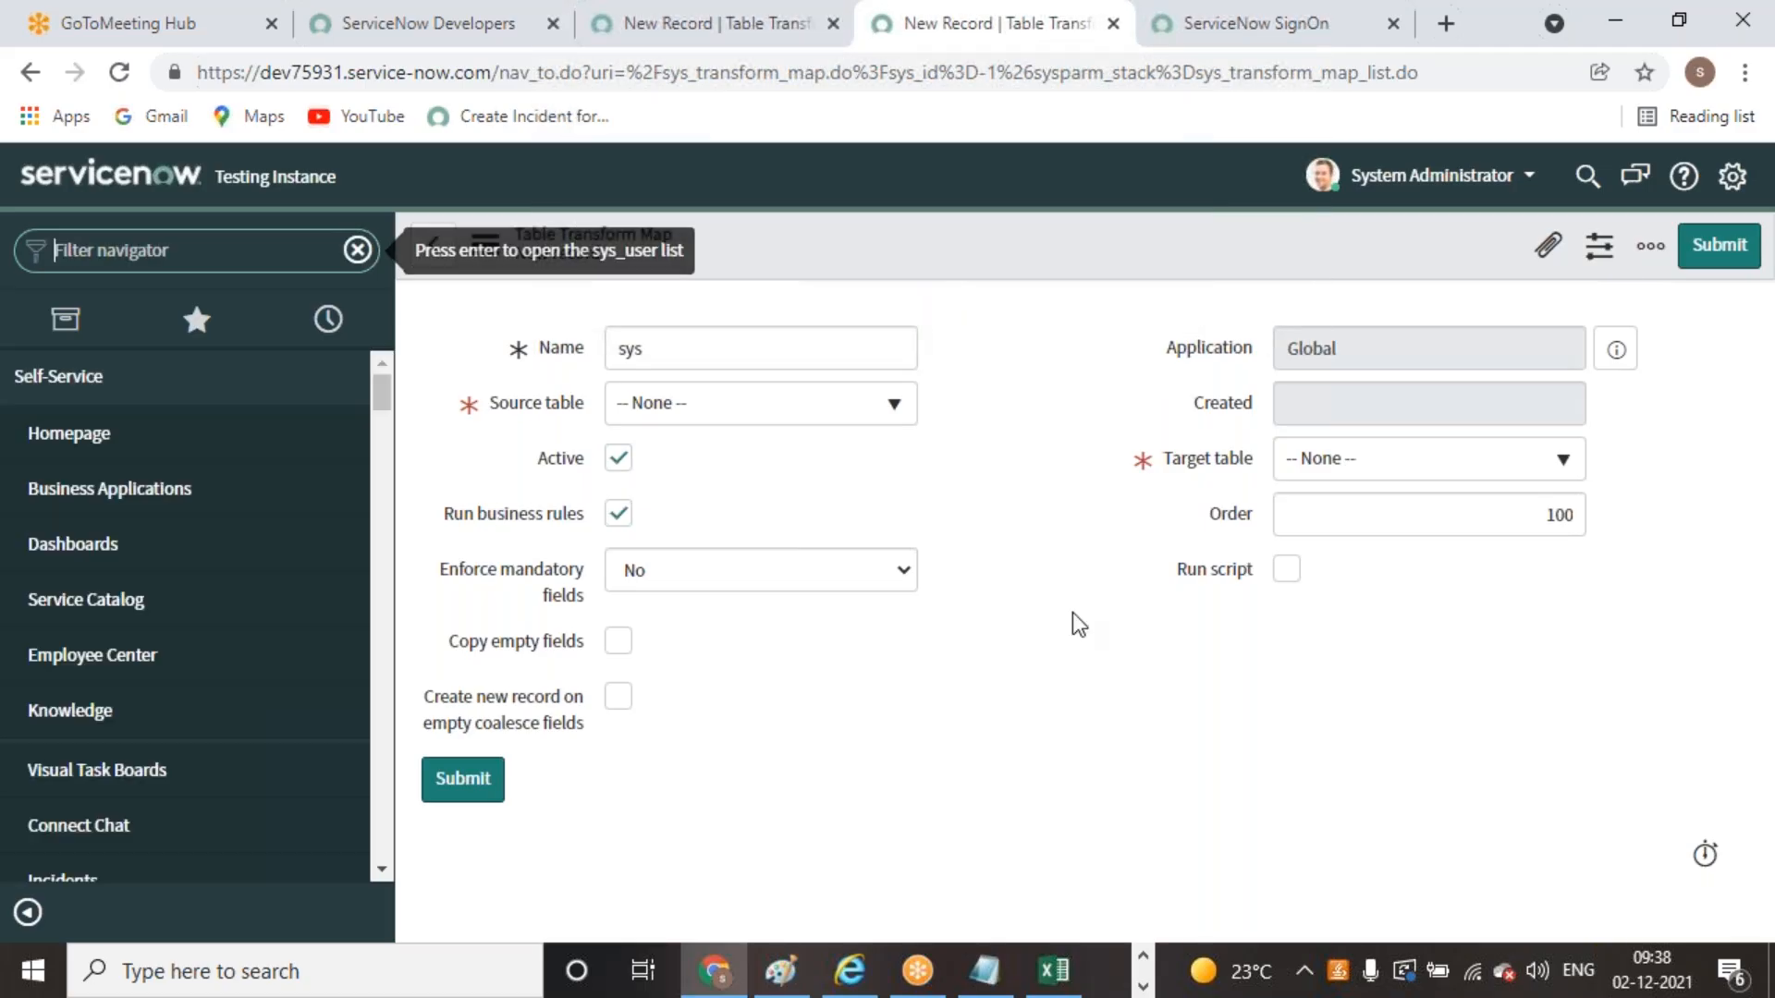
# Search the Users list's User ID column for the first name of the first person in the workbook
pyautogui.click(681, 404)
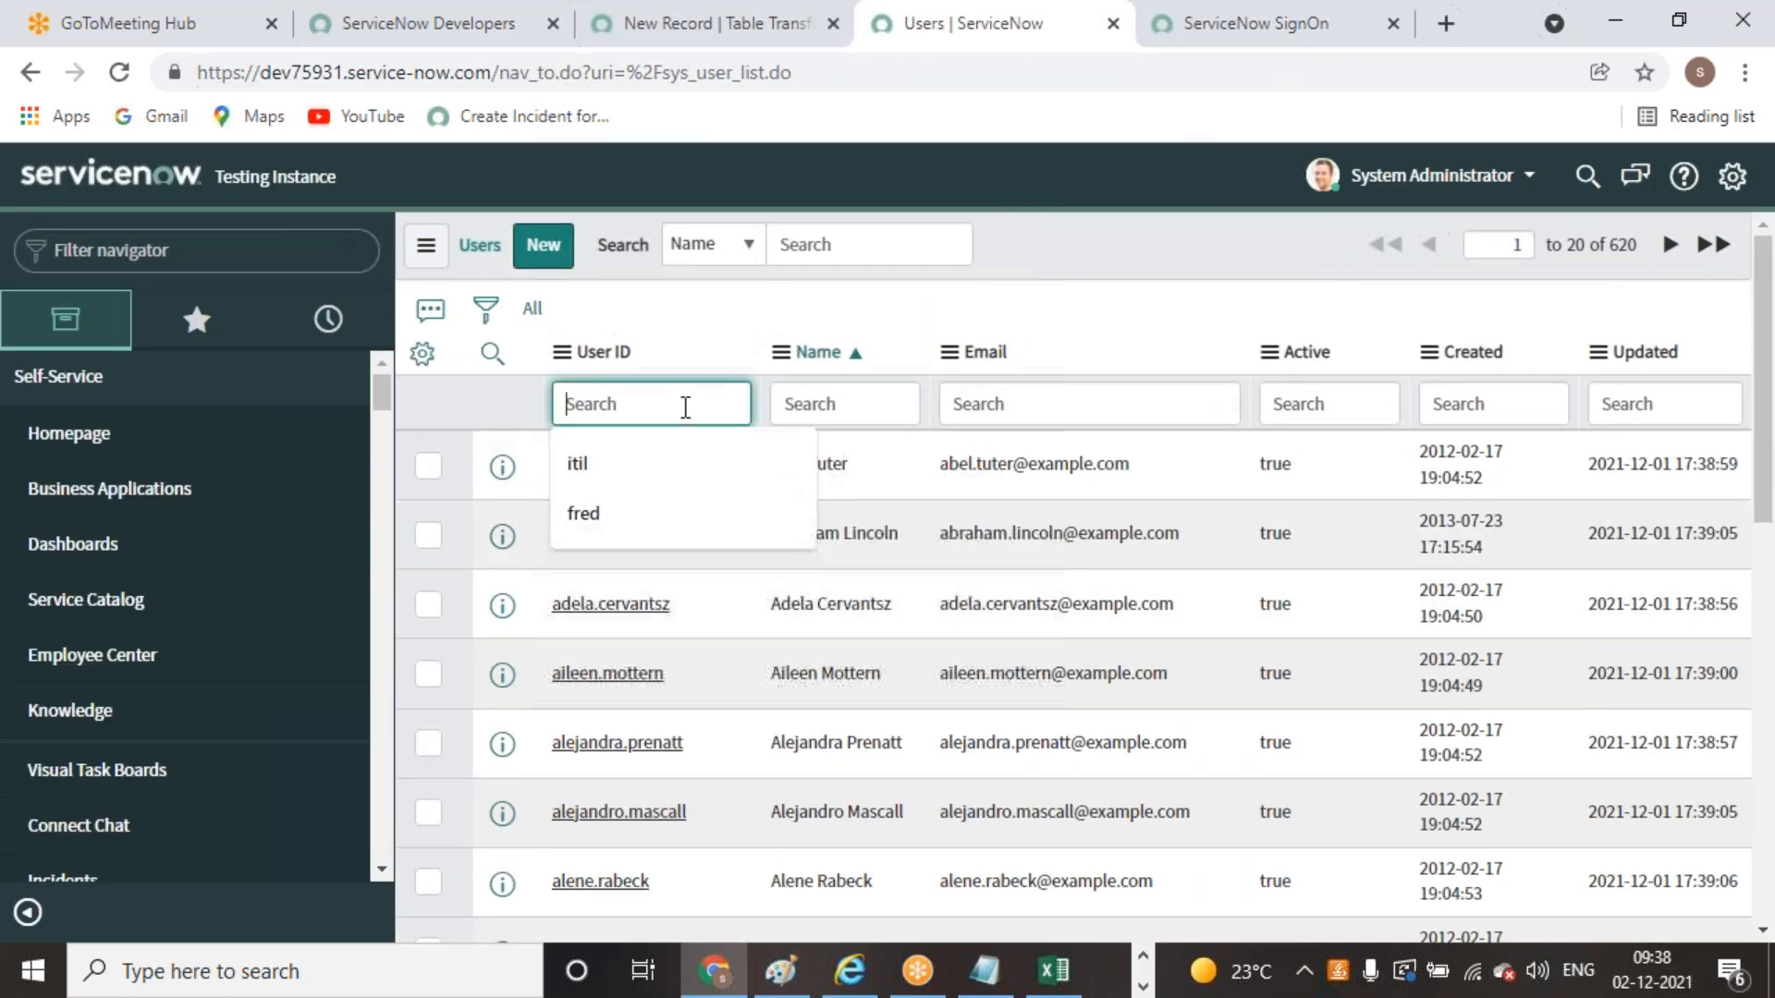
pyautogui.write('sachin')
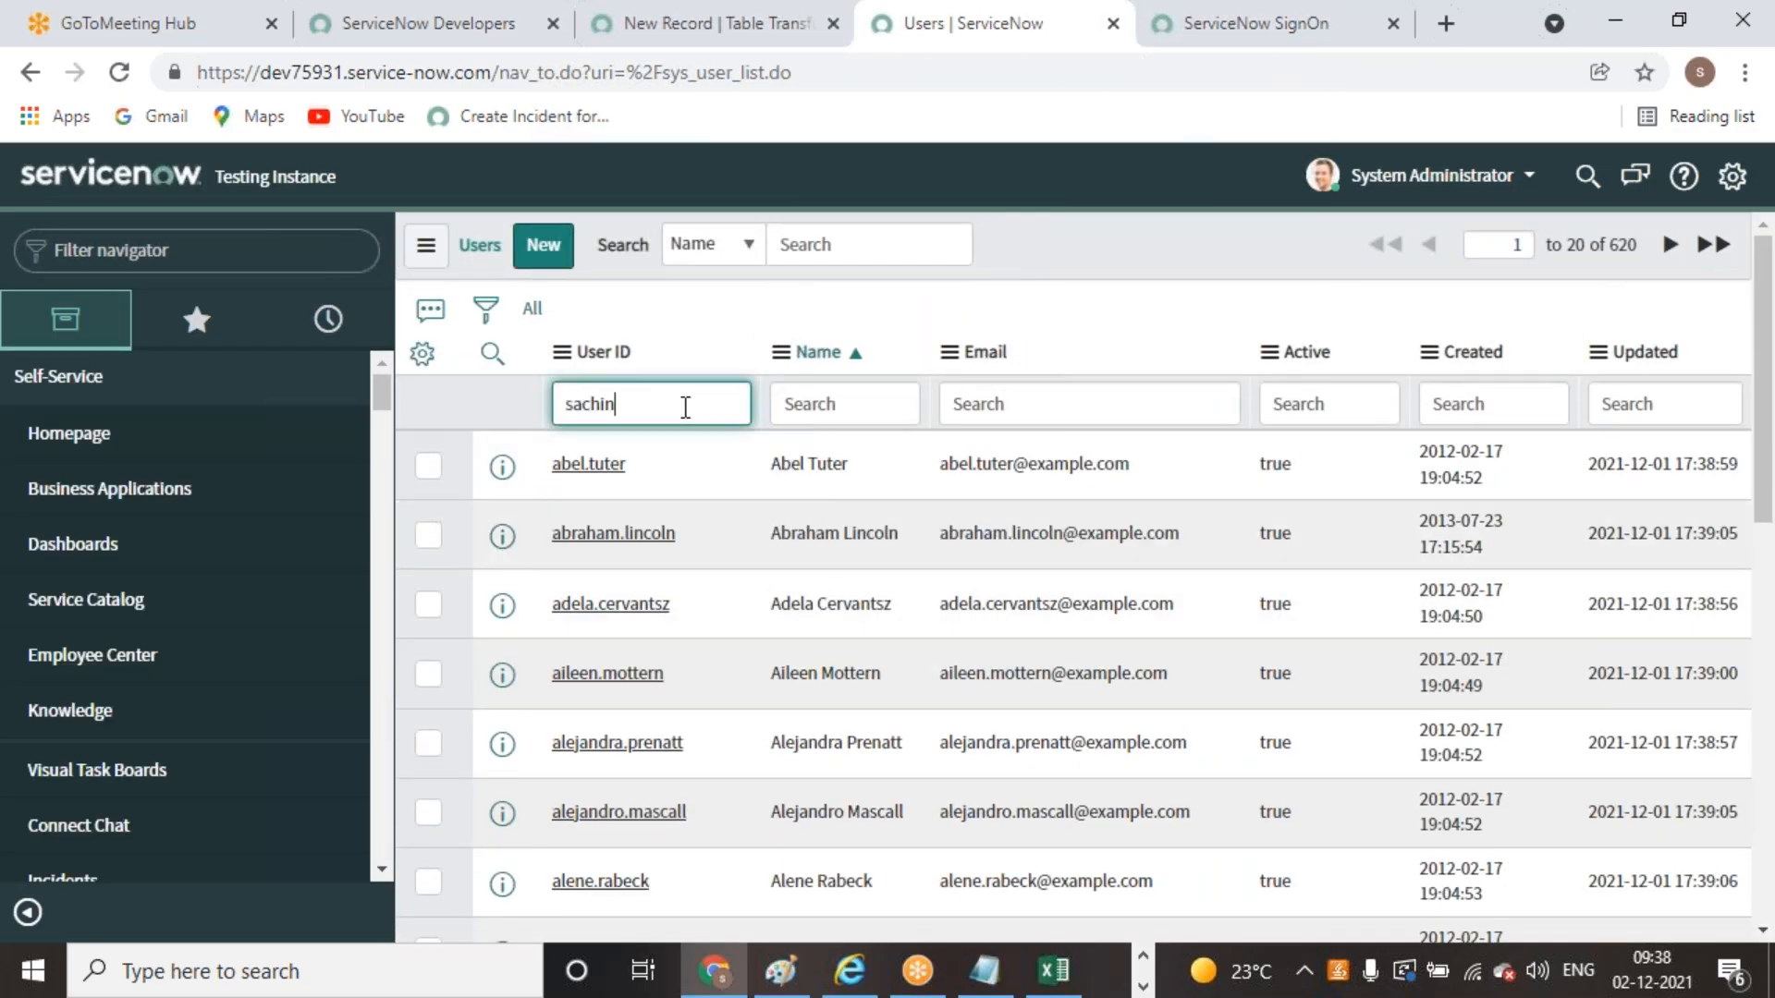
pyautogui.press('Return')
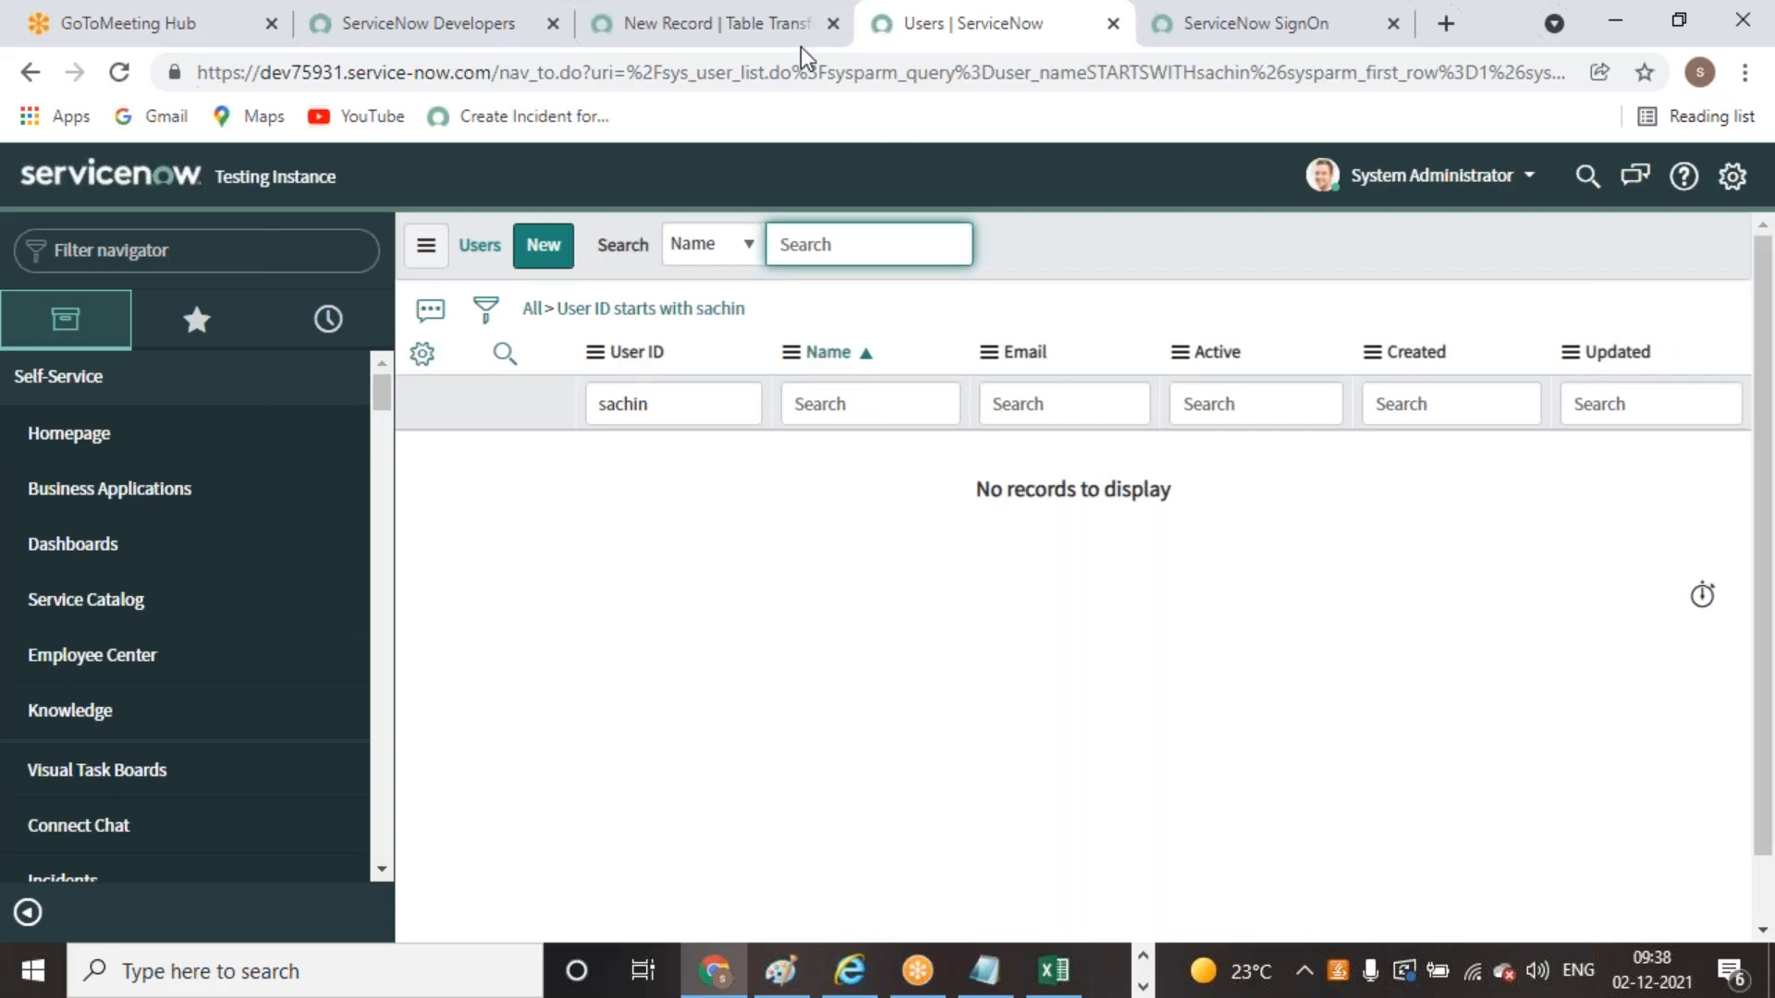
# Return to the new transform map, turn off Run business rules and leave Enforce mandatory fields at No
pyautogui.click(800, 46)
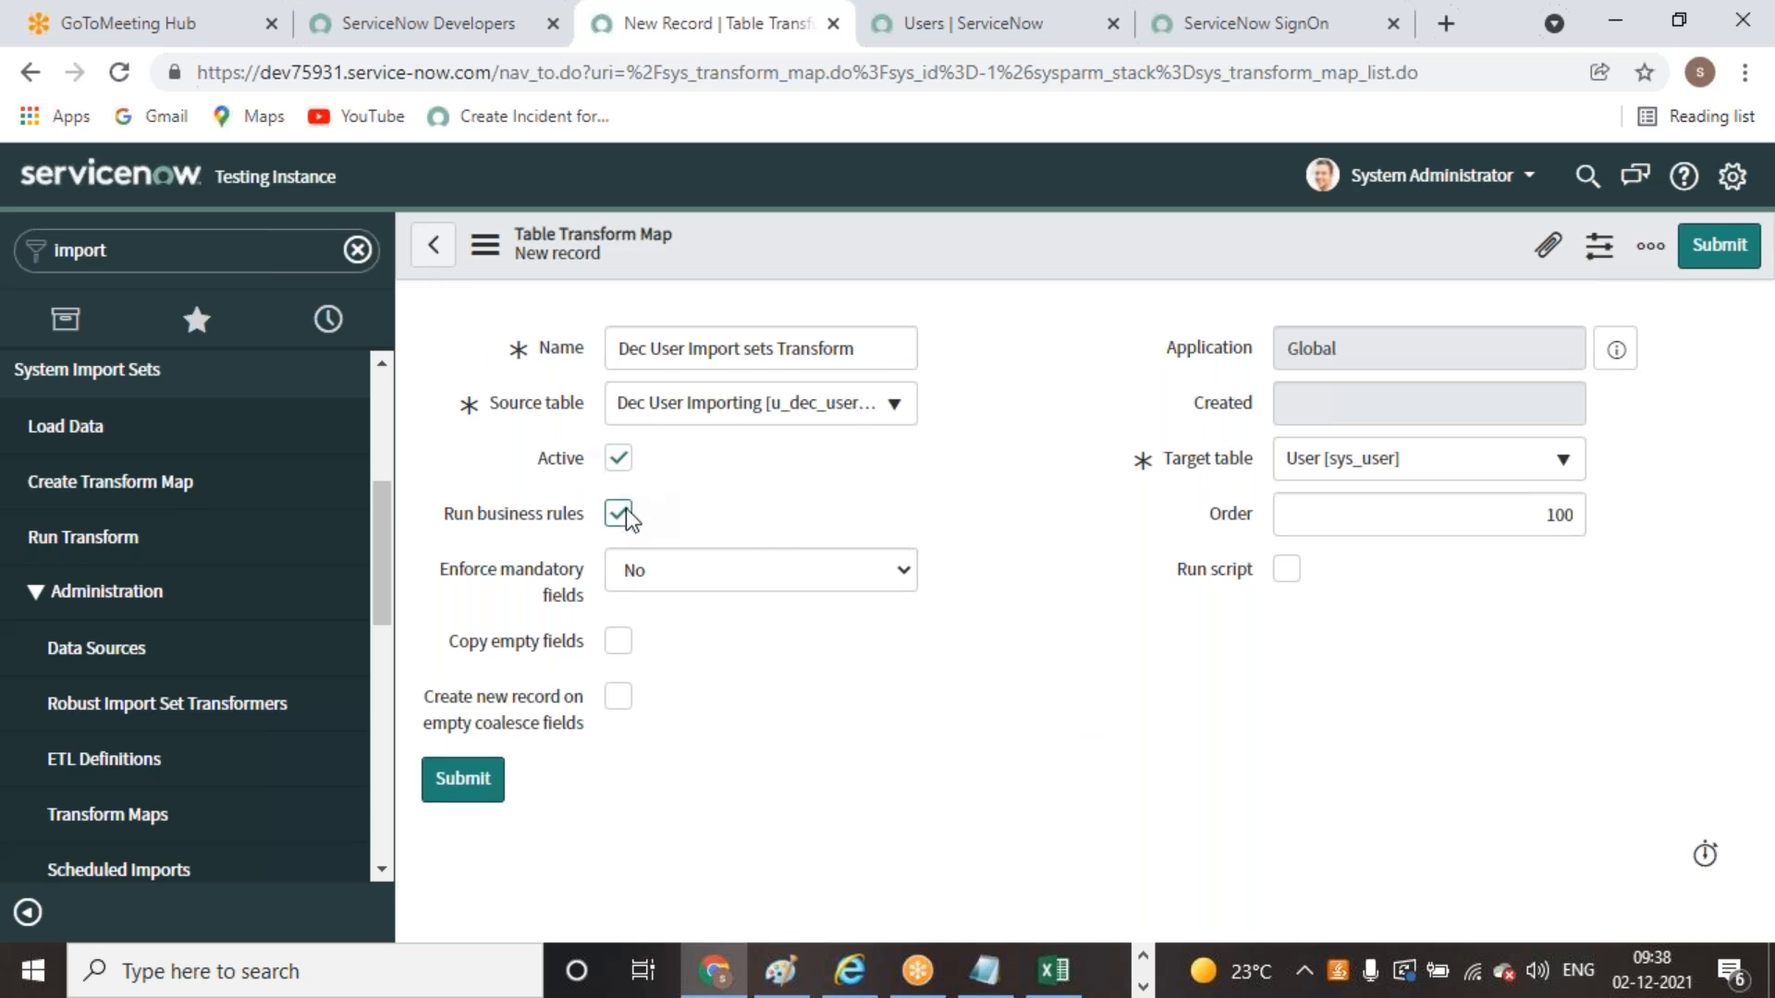
pyautogui.click(863, 669)
pyautogui.click(904, 573)
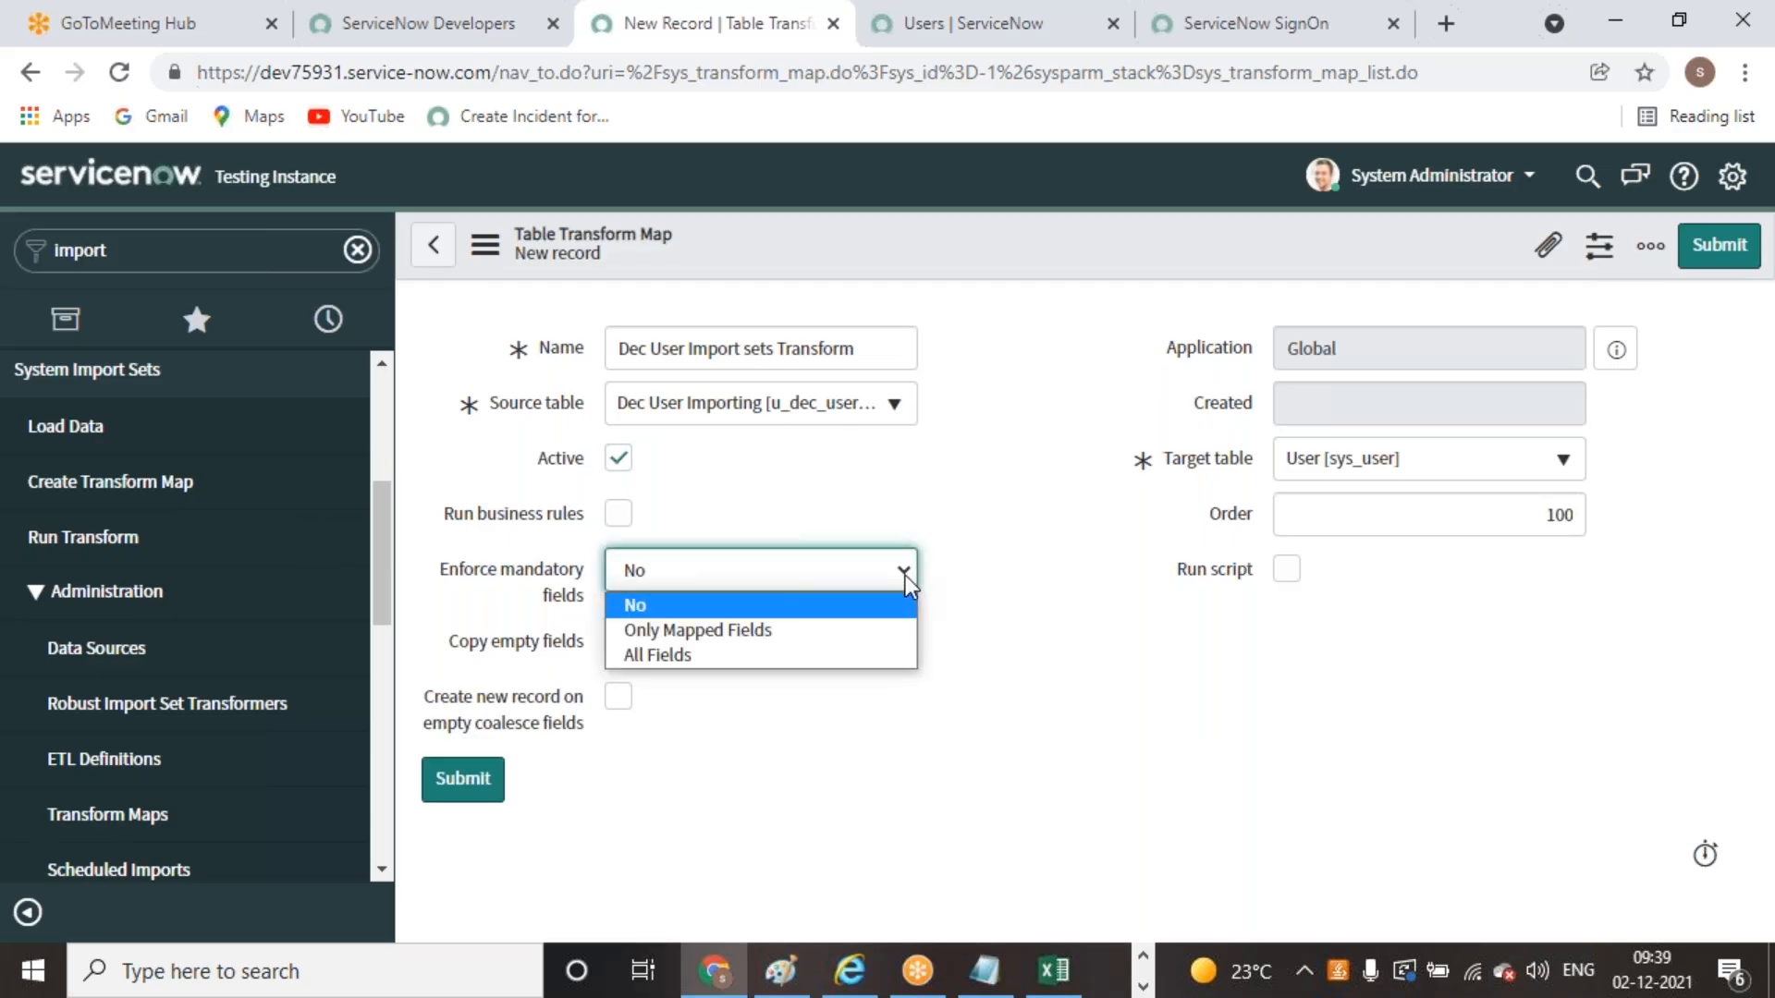
pyautogui.click(640, 602)
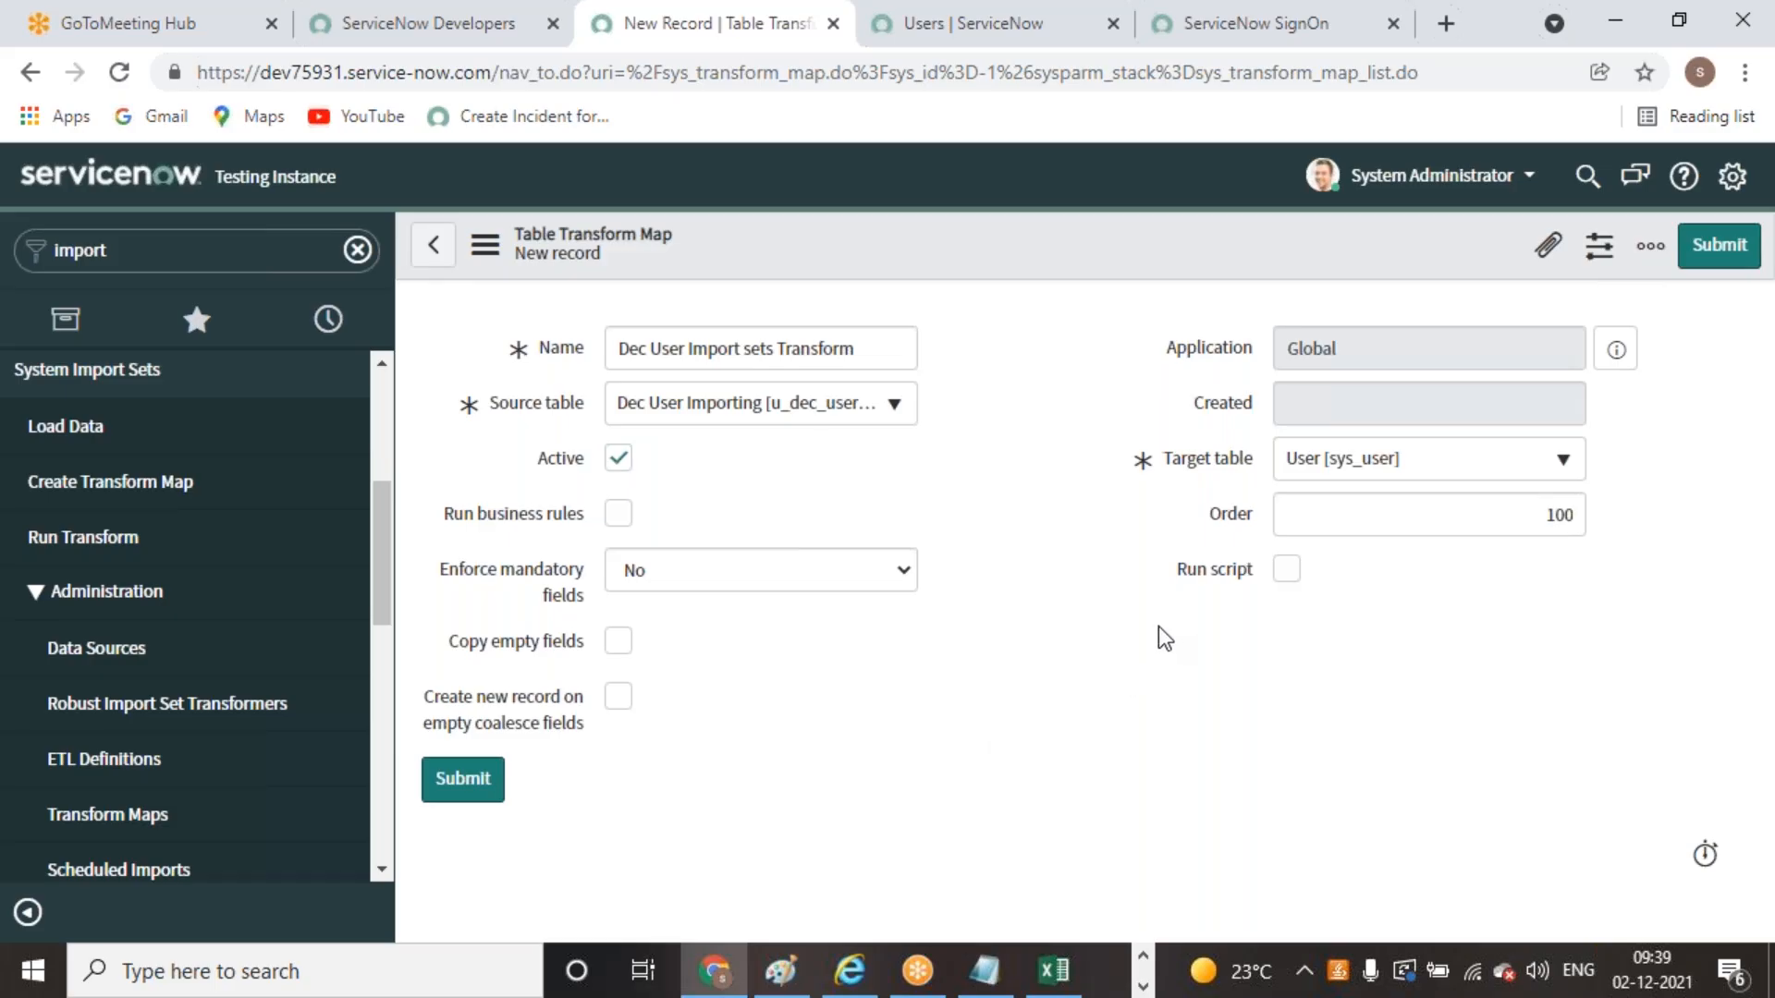
# Turn on Run script to view the transformRow script template, and turn the option back off
pyautogui.click(1287, 569)
pyautogui.scroll(-2, 1097, 592)
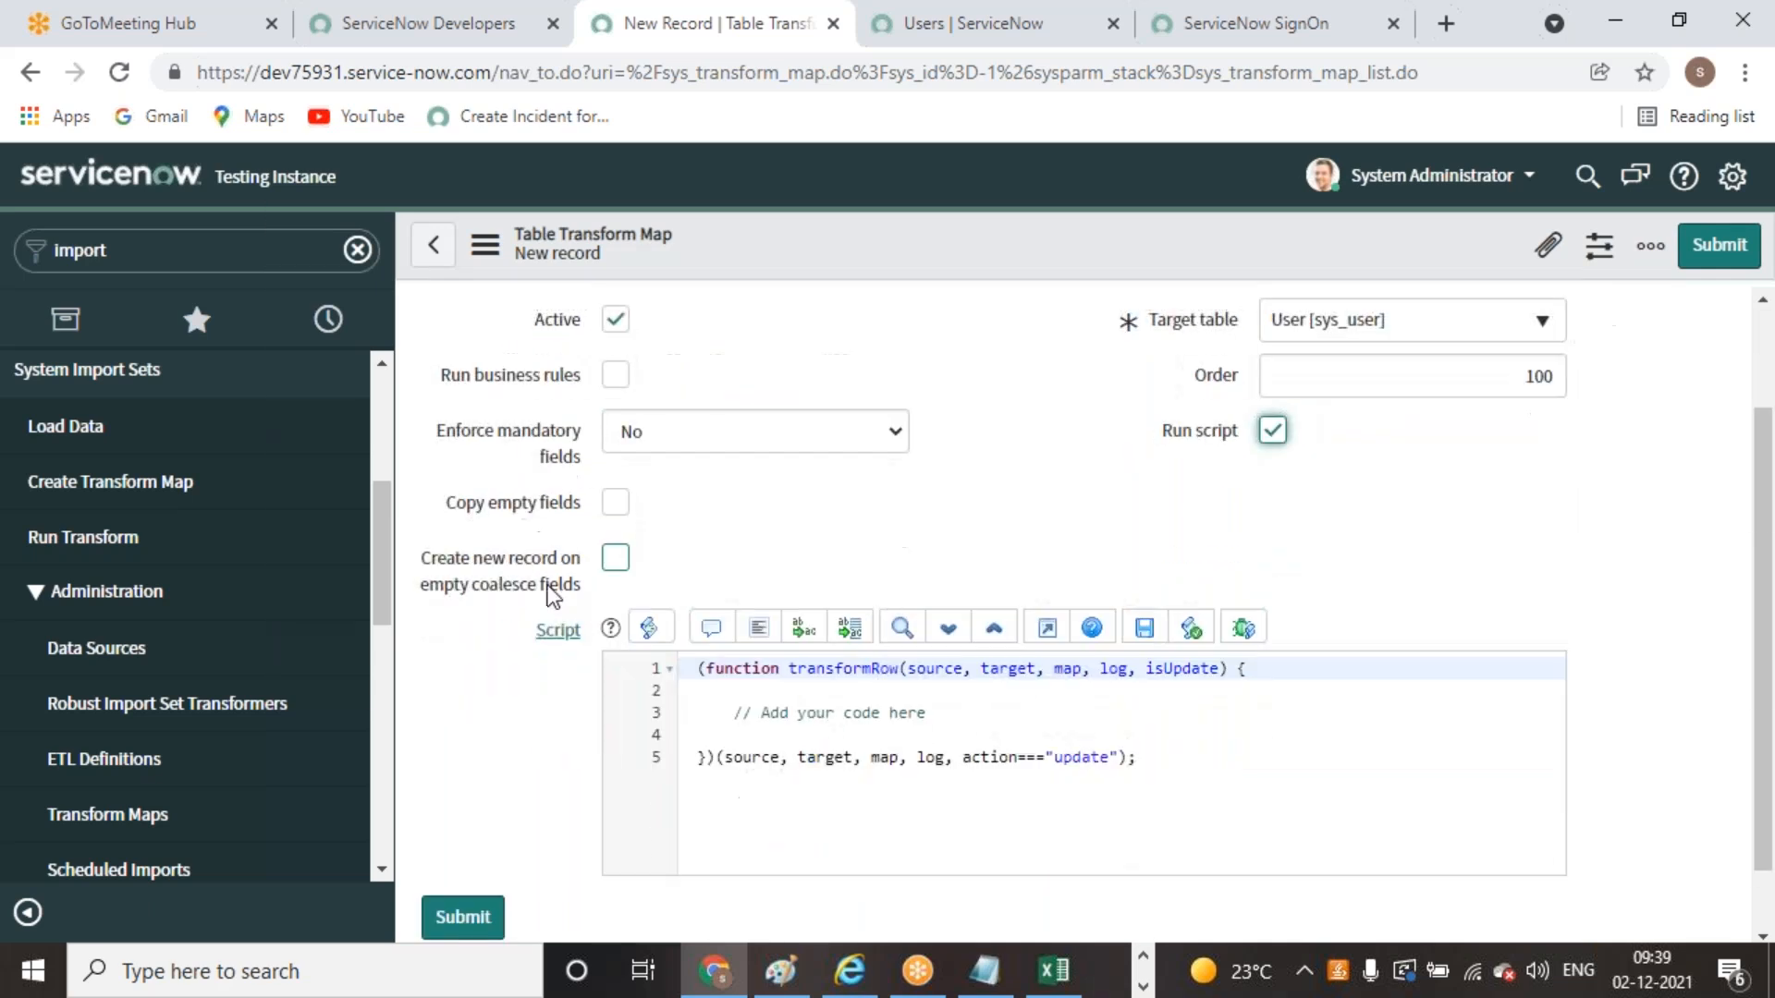
pyautogui.click(1271, 430)
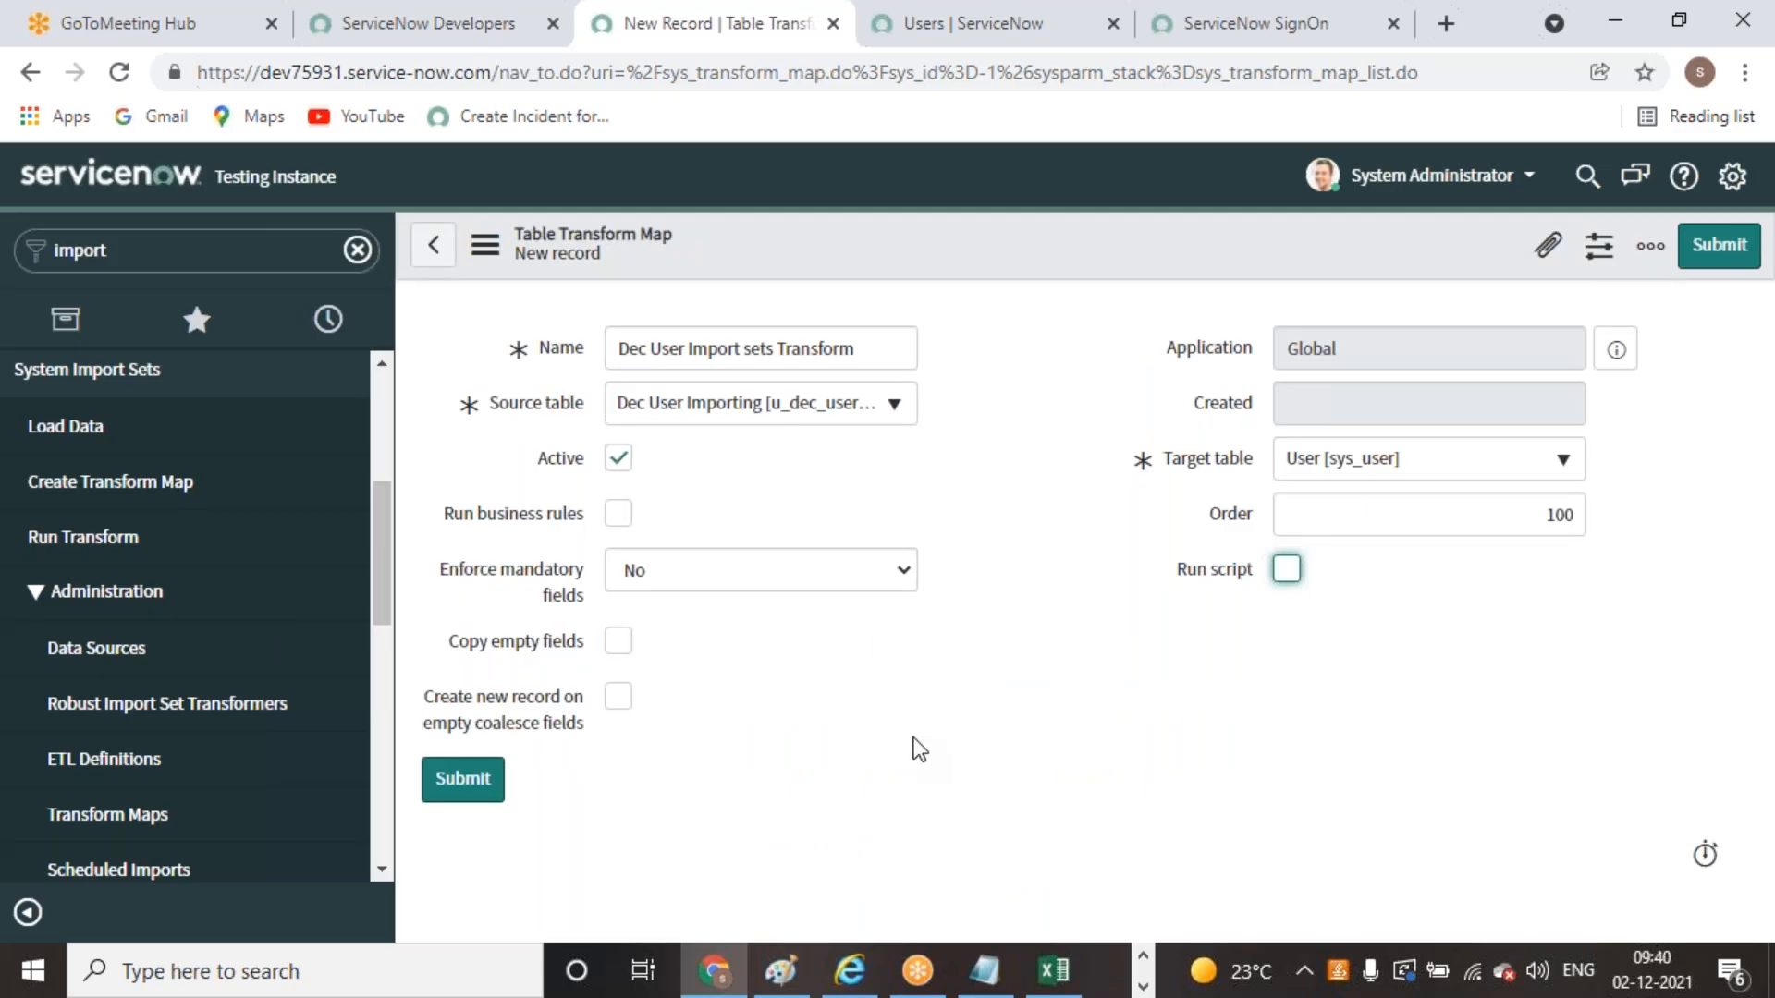
# Save the transform map with Copy empty fields off and auto-map its matching fields
pyautogui.click(616, 647)
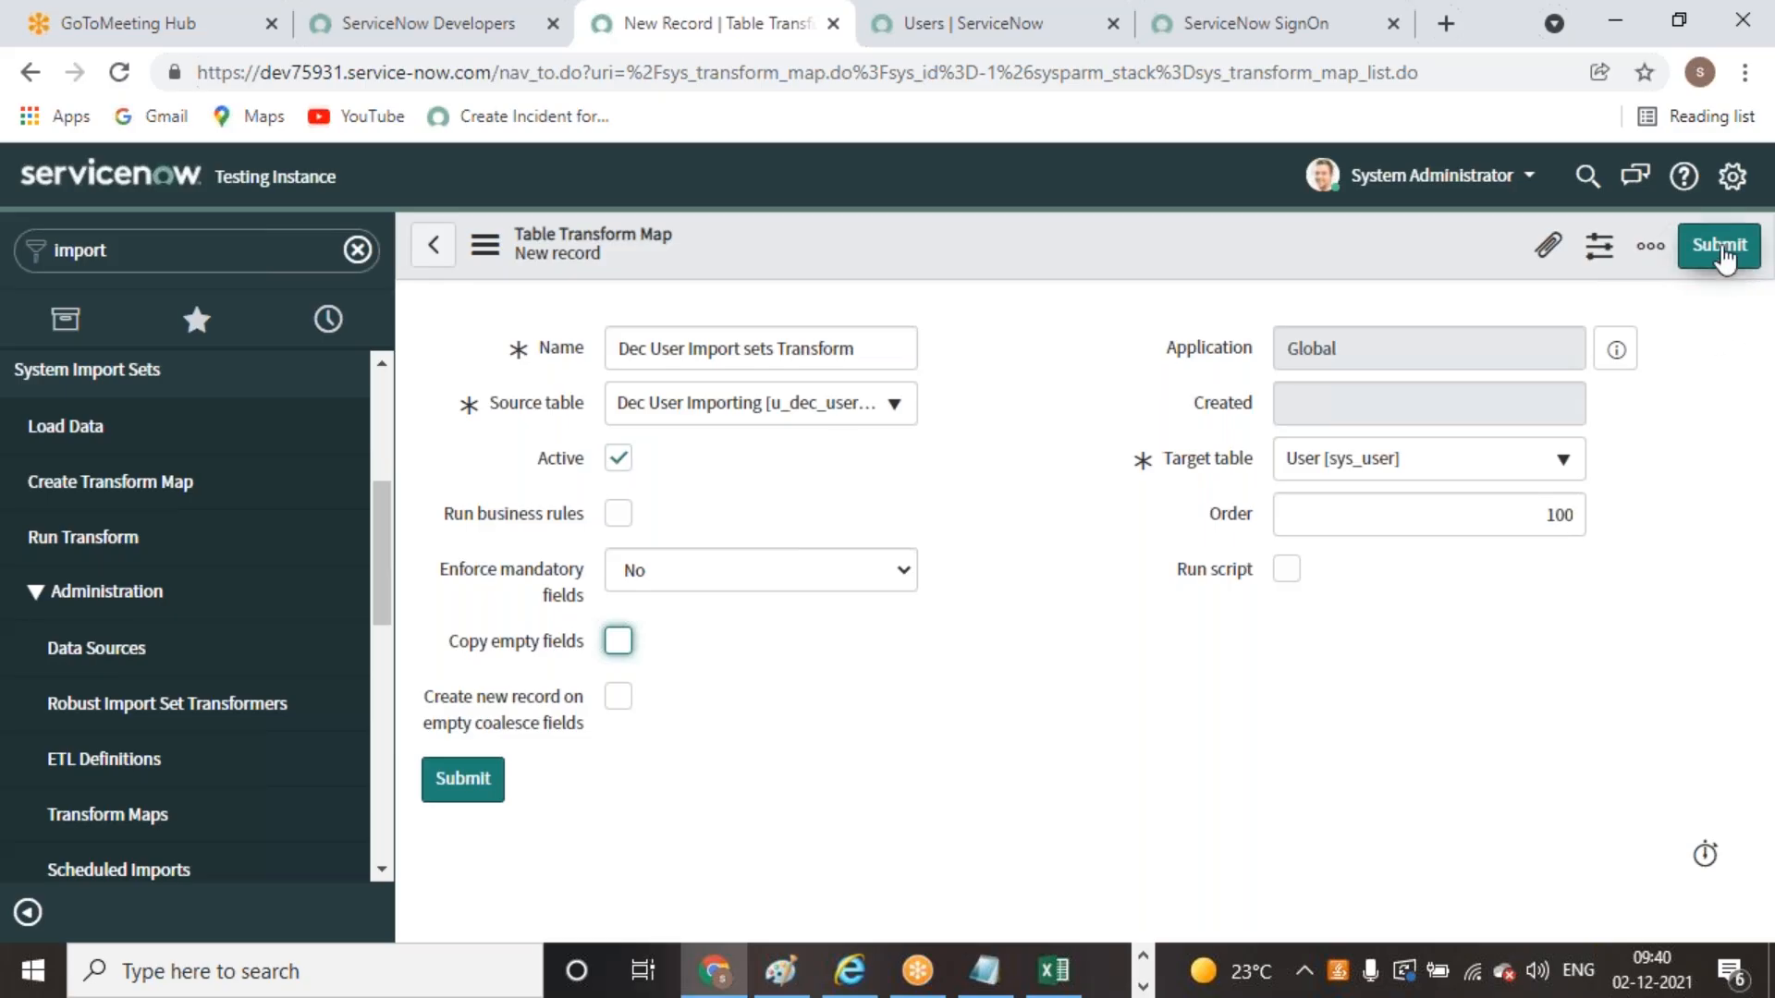
pyautogui.rightClick(1268, 248)
pyautogui.click(1304, 274)
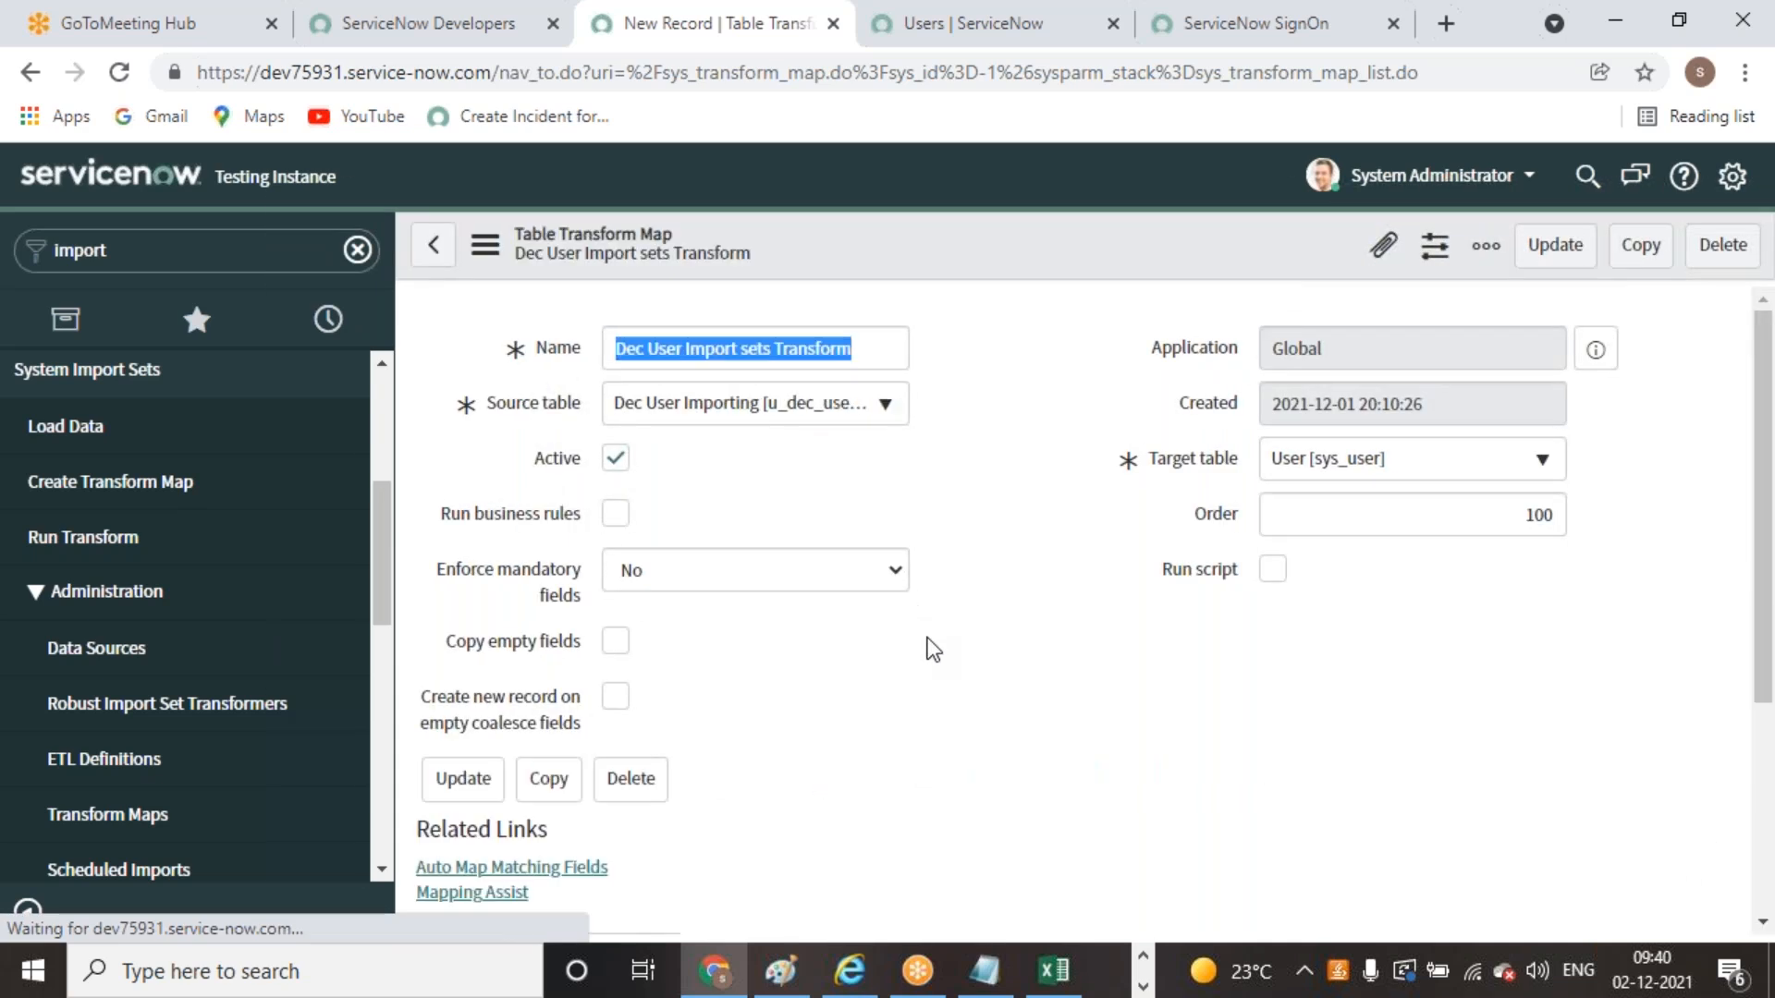
pyautogui.scroll(-3, 927, 646)
pyautogui.click(552, 593)
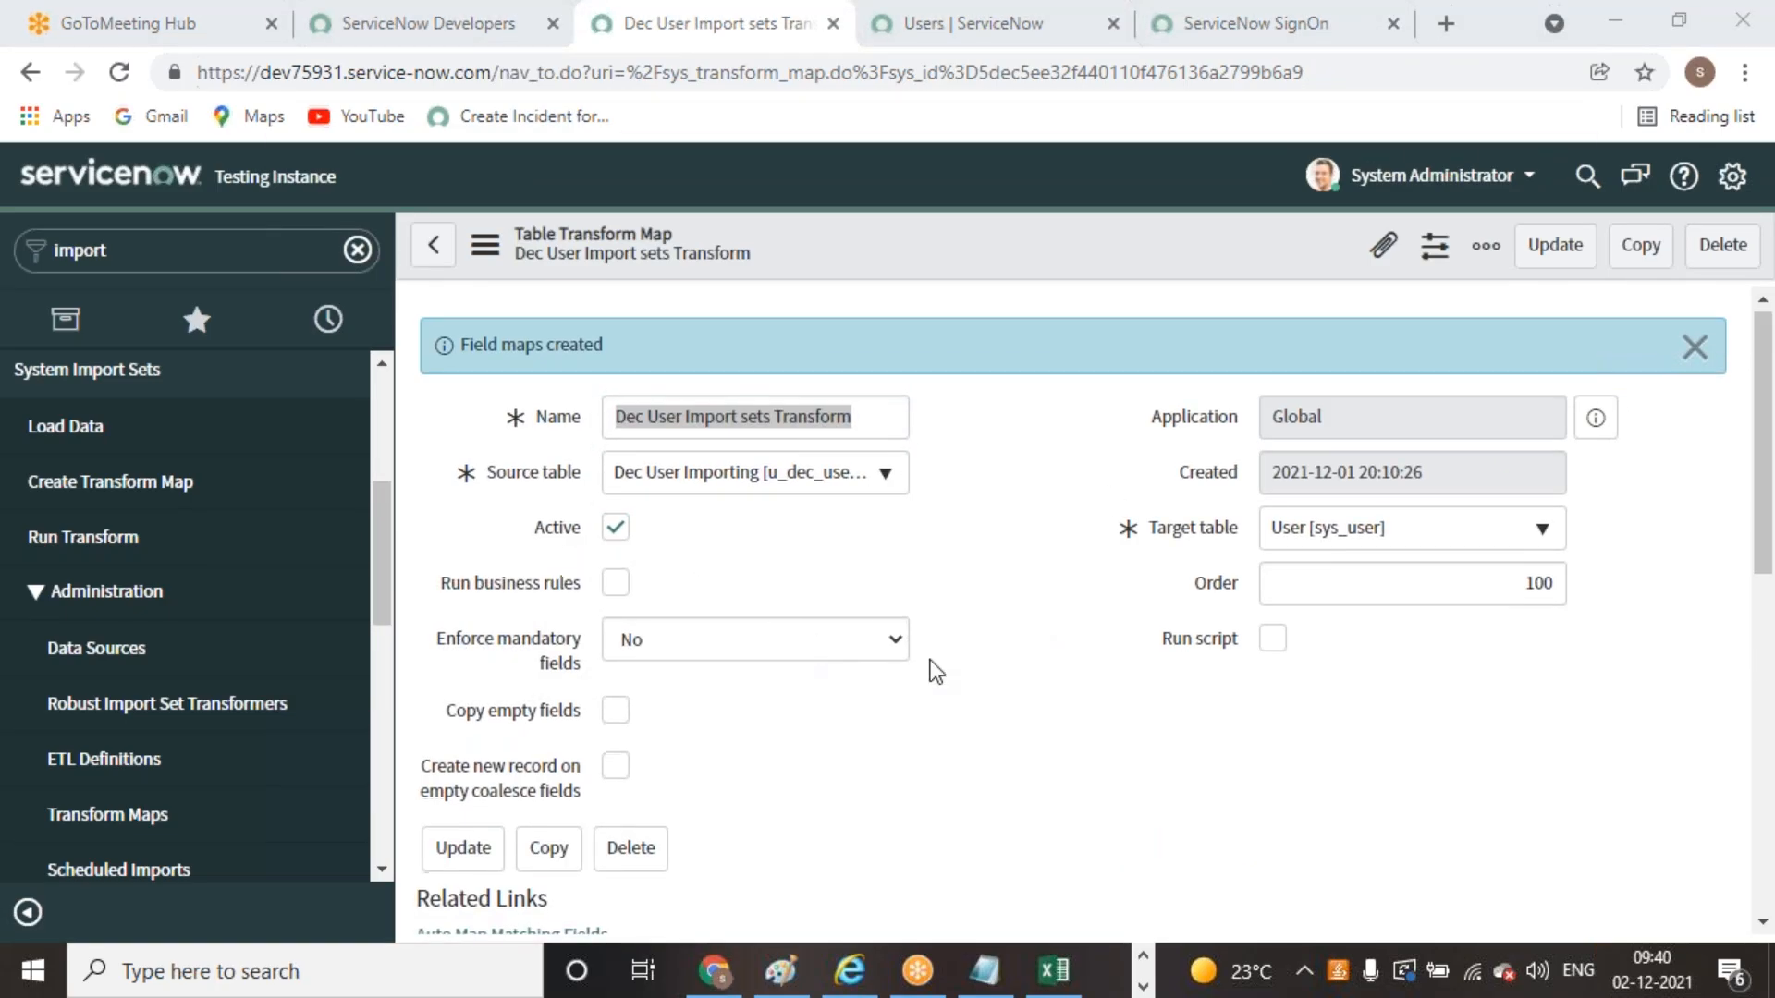
# Look over the saved transform map and open its Mapping Assist
pyautogui.scroll(-3, 935, 671)
pyautogui.scroll(3, 931, 662)
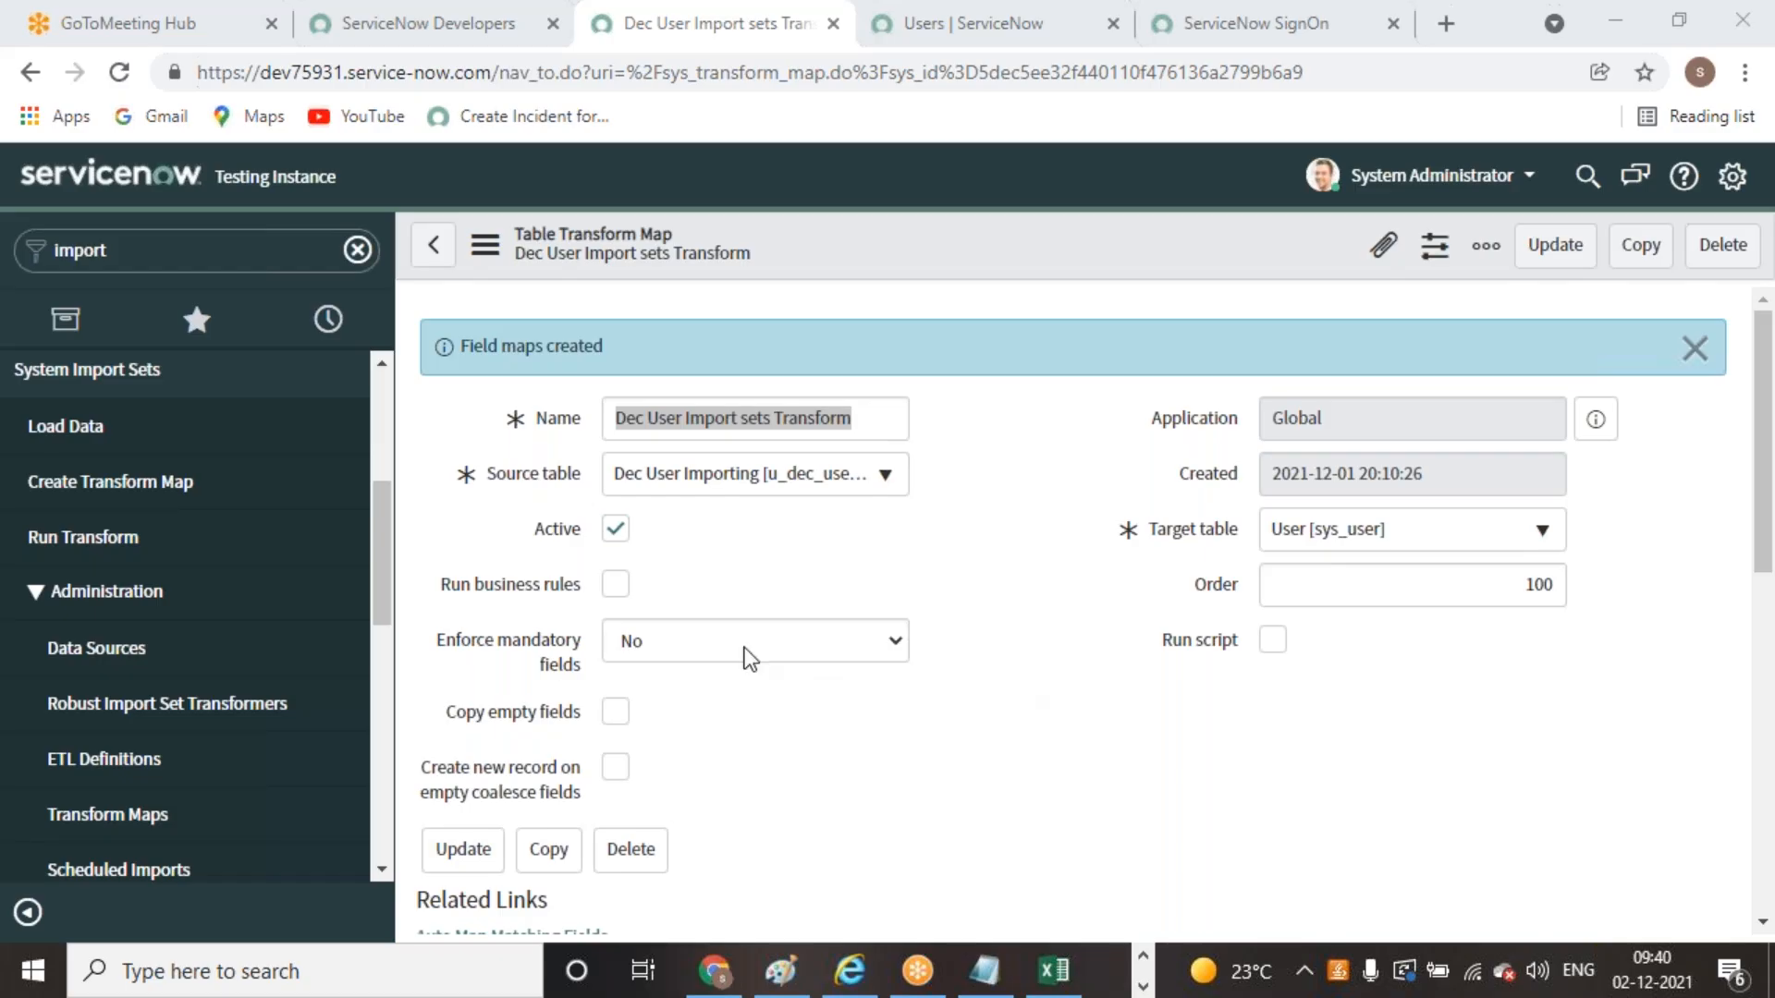
pyautogui.scroll(-1, 949, 681)
pyautogui.scroll(-1, 955, 691)
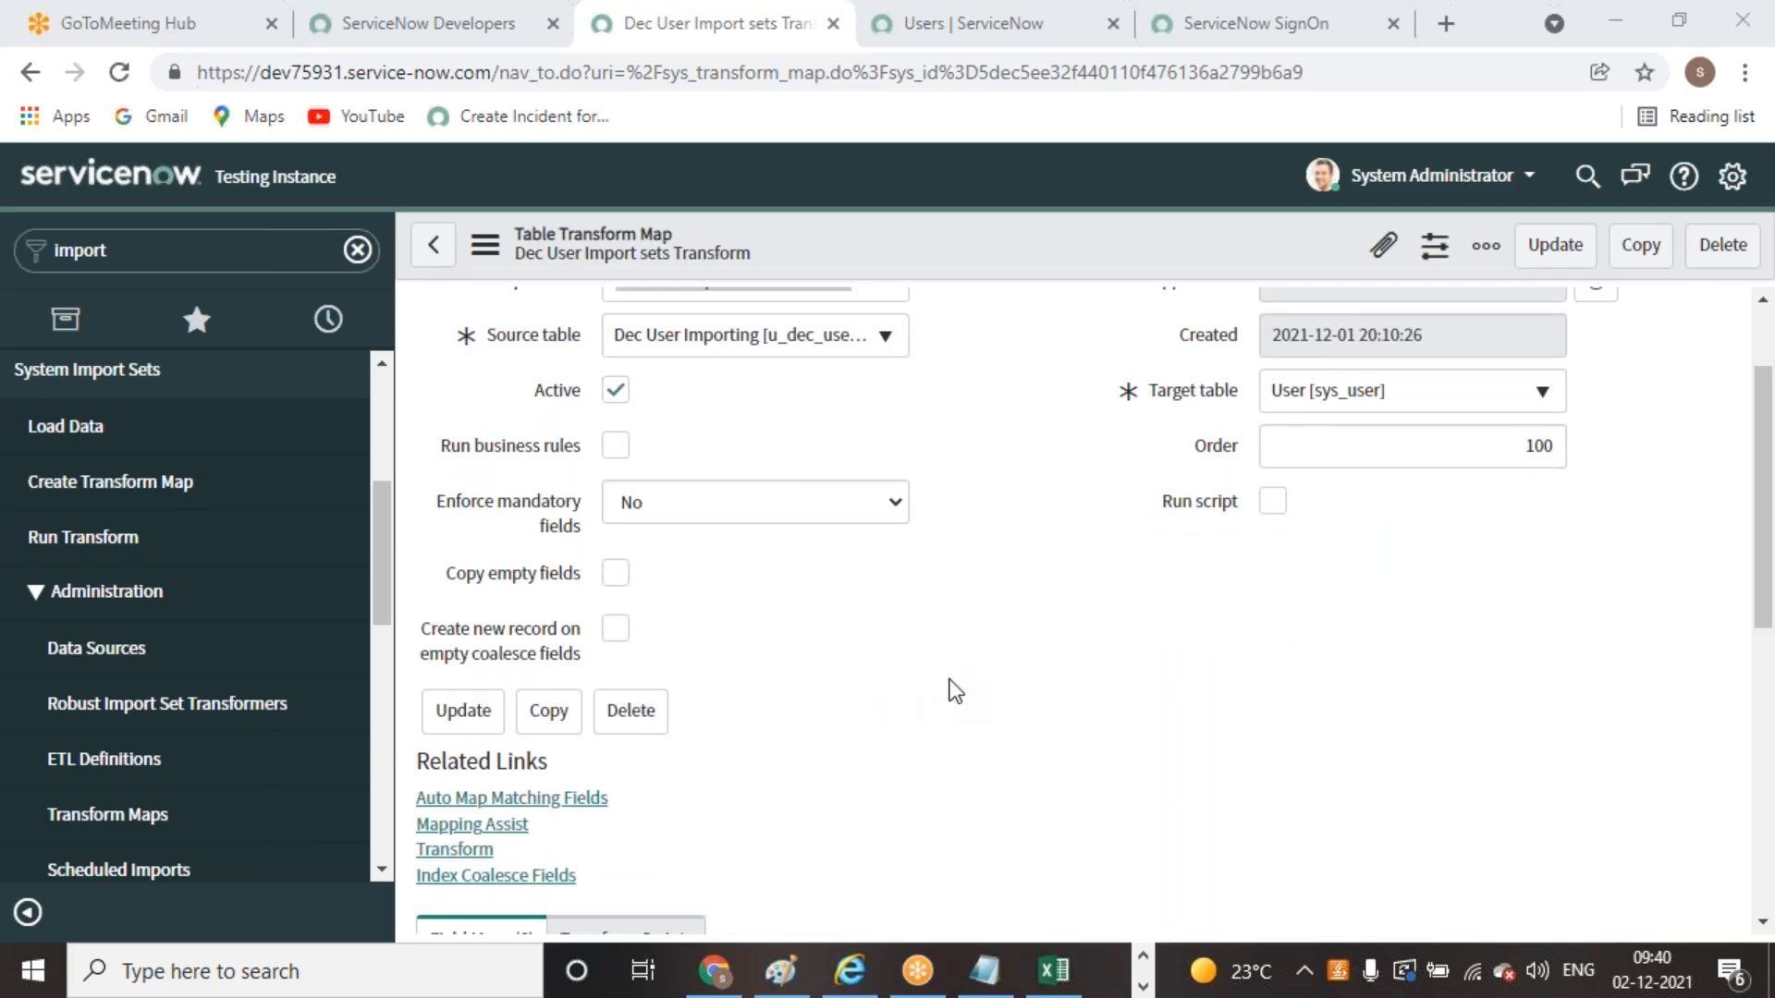
pyautogui.scroll(-1, 955, 691)
pyautogui.click(481, 689)
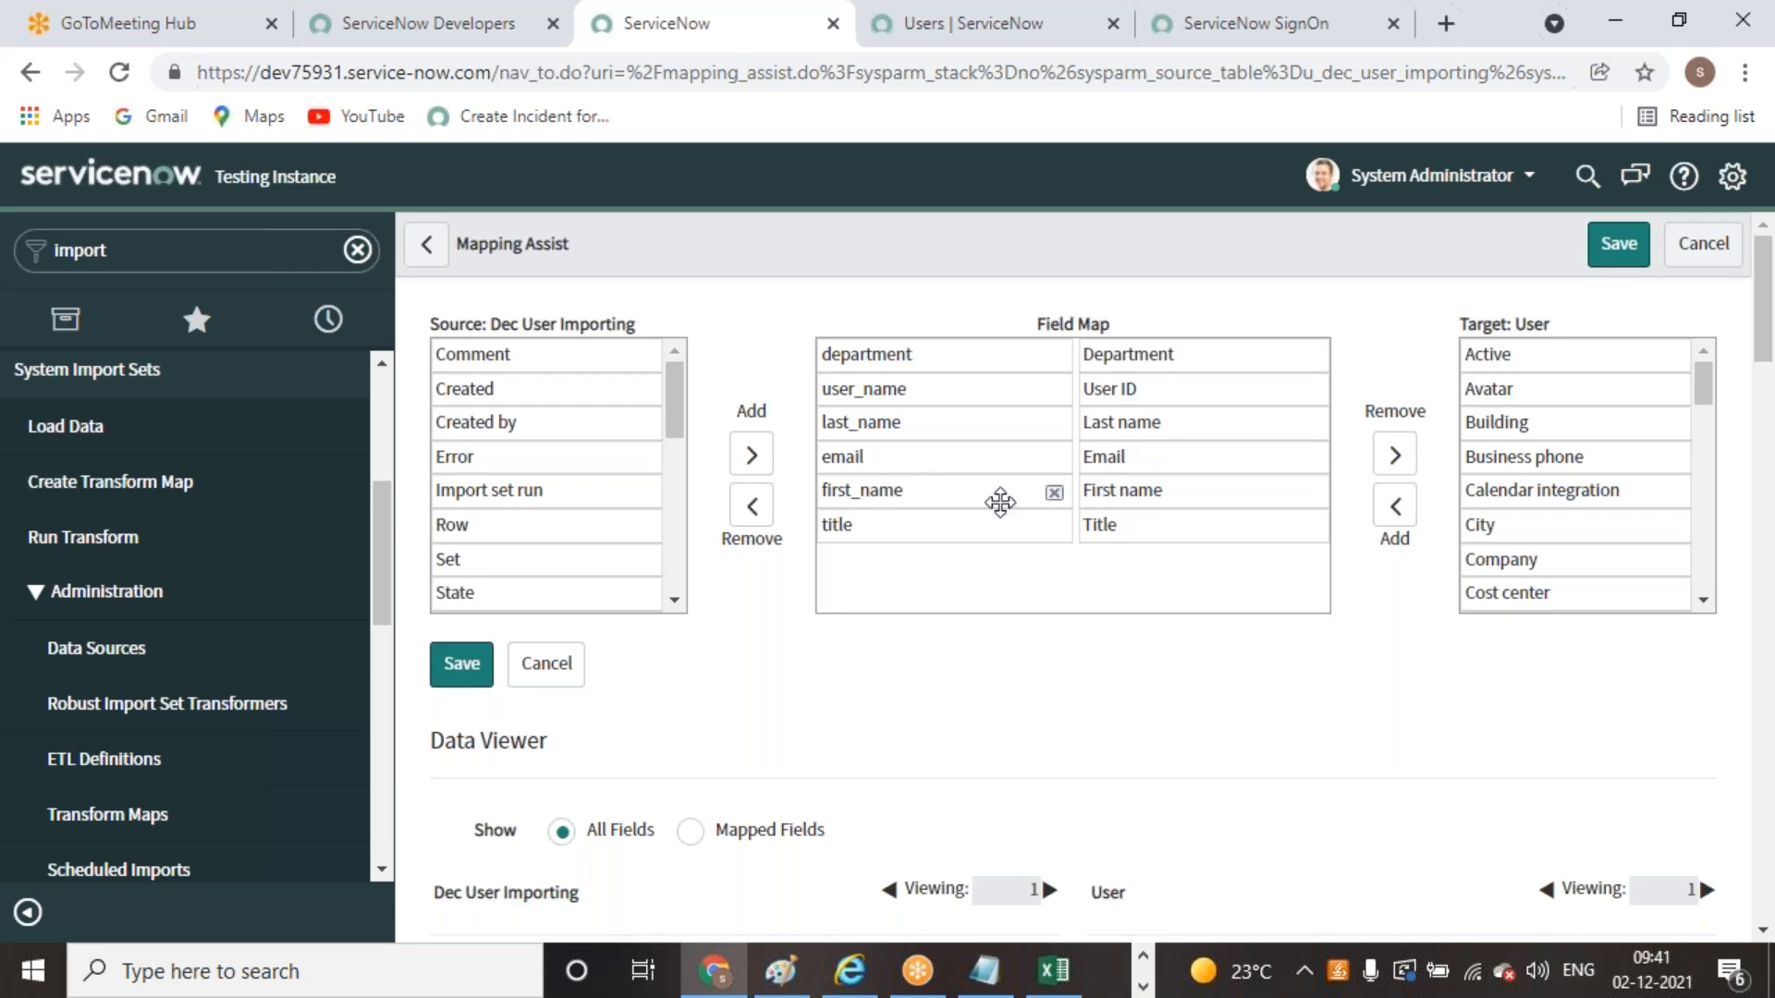
# Compare the Data Viewer's All Fields and Mapped Fields views in Mapping Assist and return to the transform map
pyautogui.scroll(-2, 1257, 750)
pyautogui.scroll(2, 1257, 751)
pyautogui.click(689, 830)
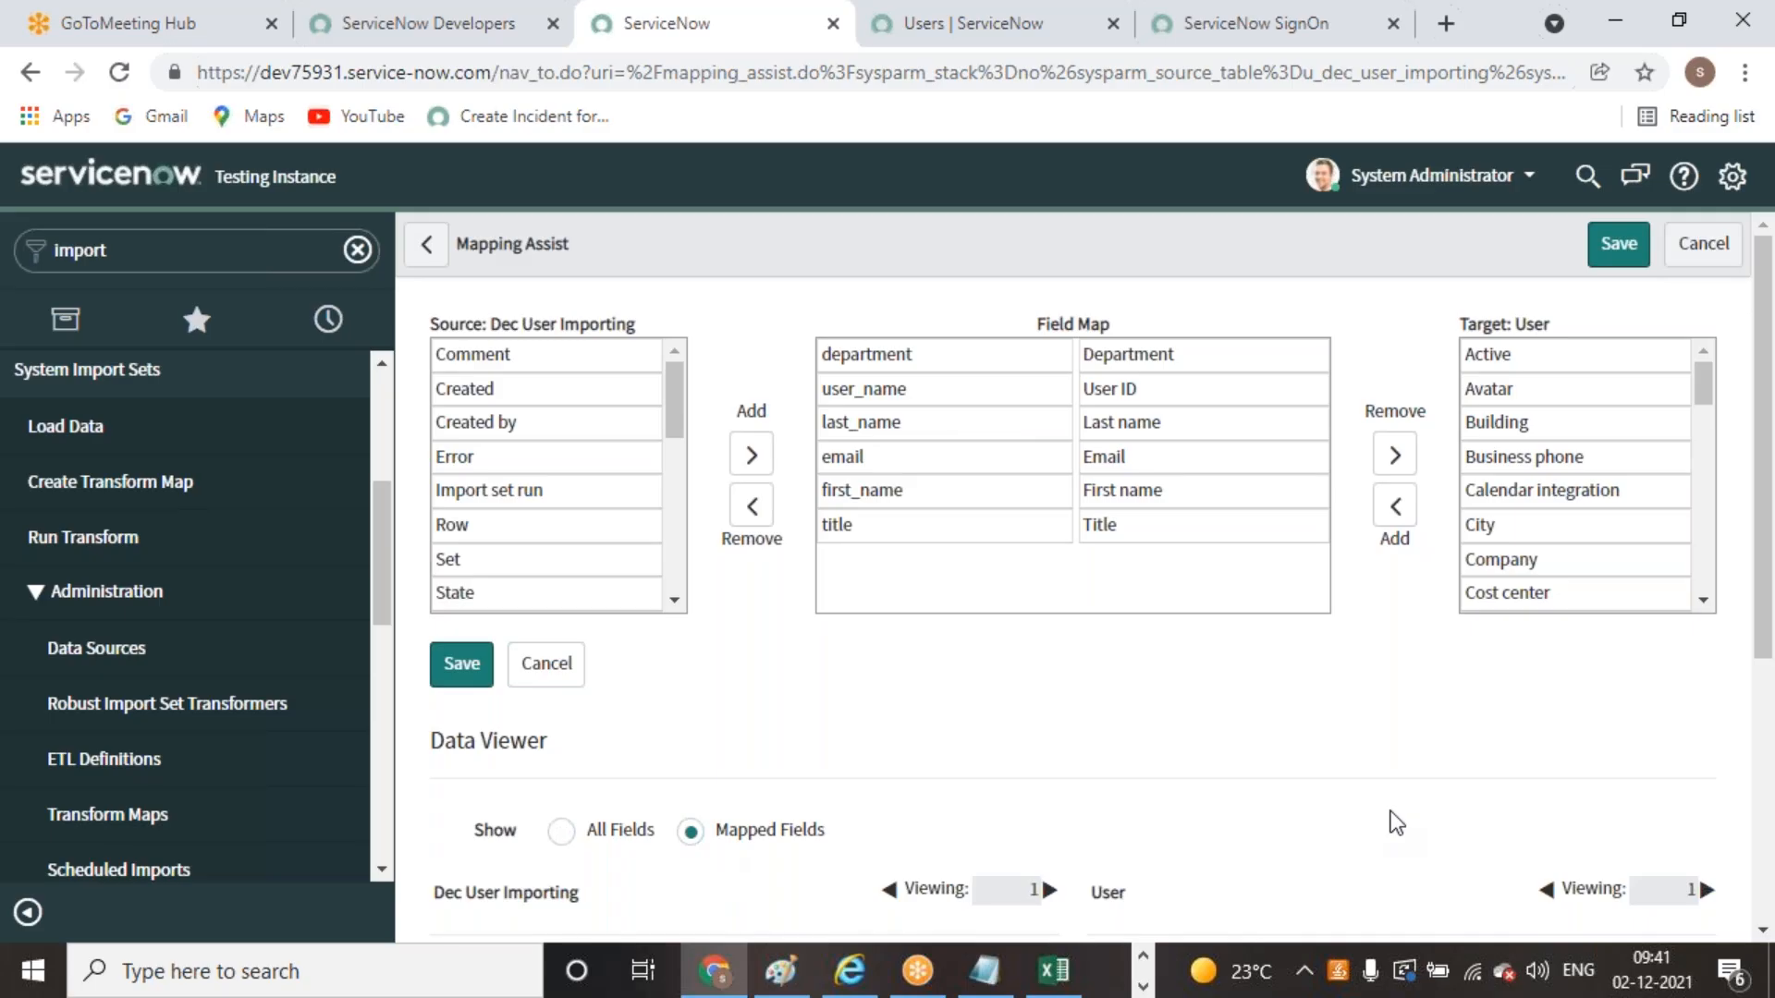
pyautogui.click(559, 832)
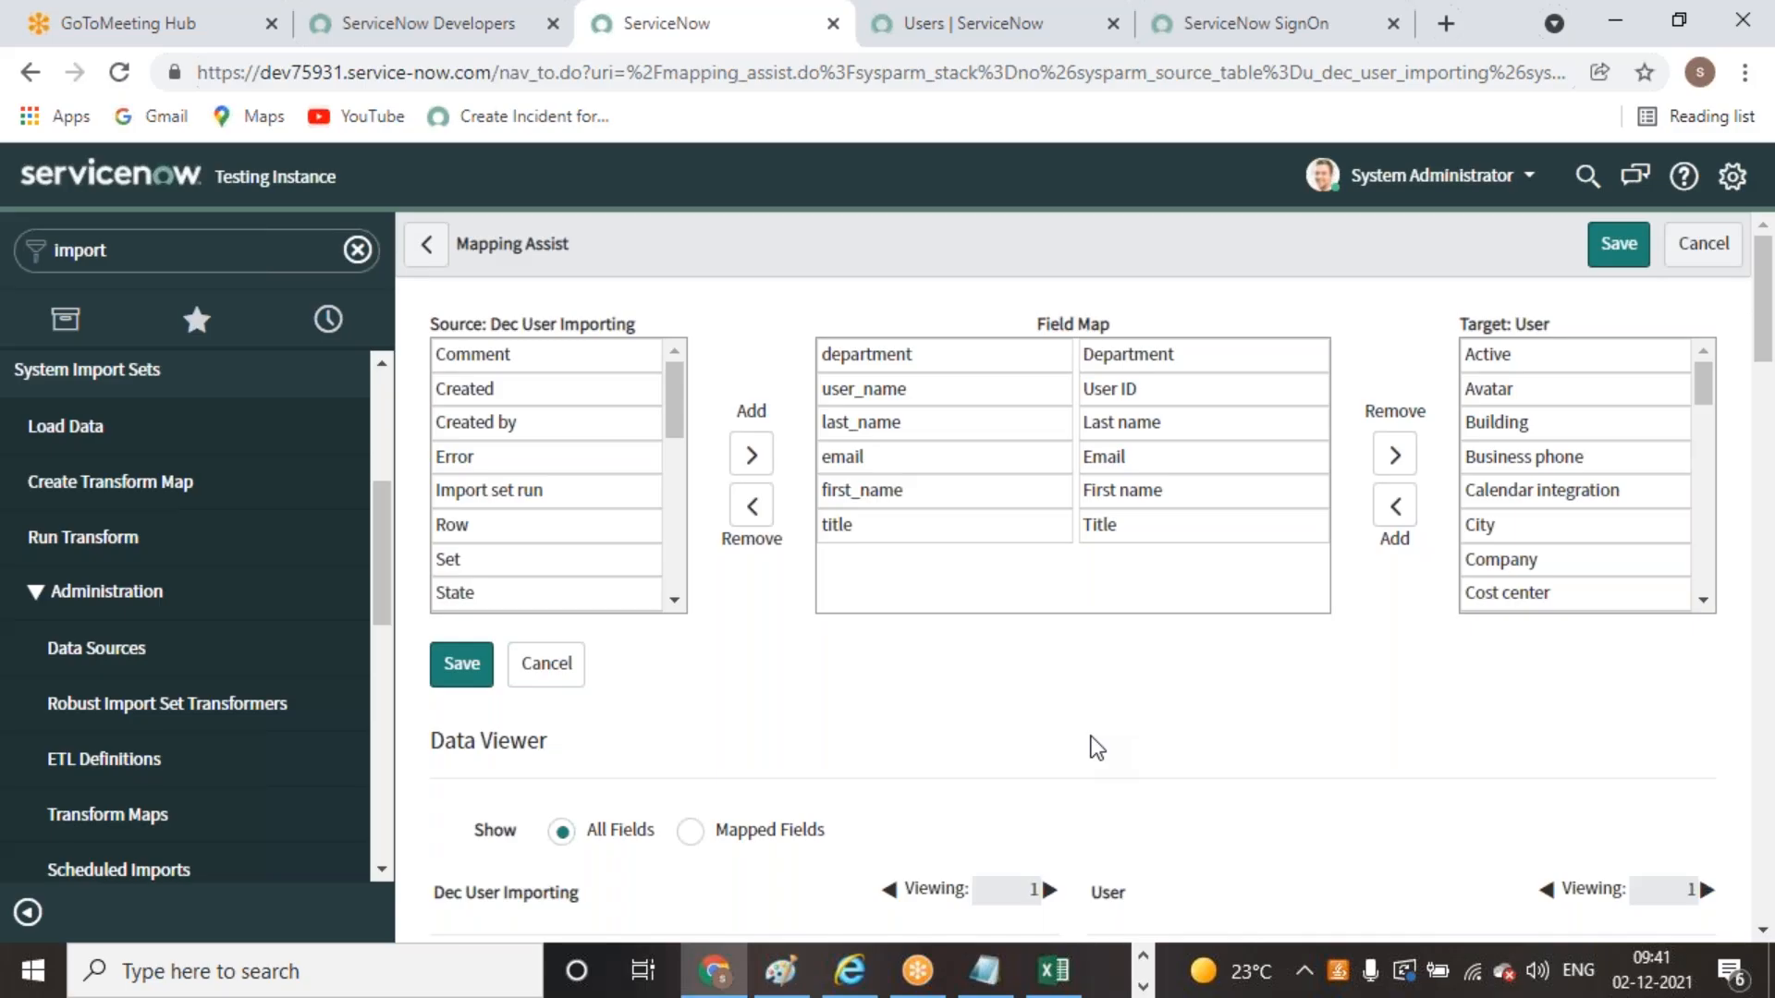
pyautogui.scroll(-3, 1093, 744)
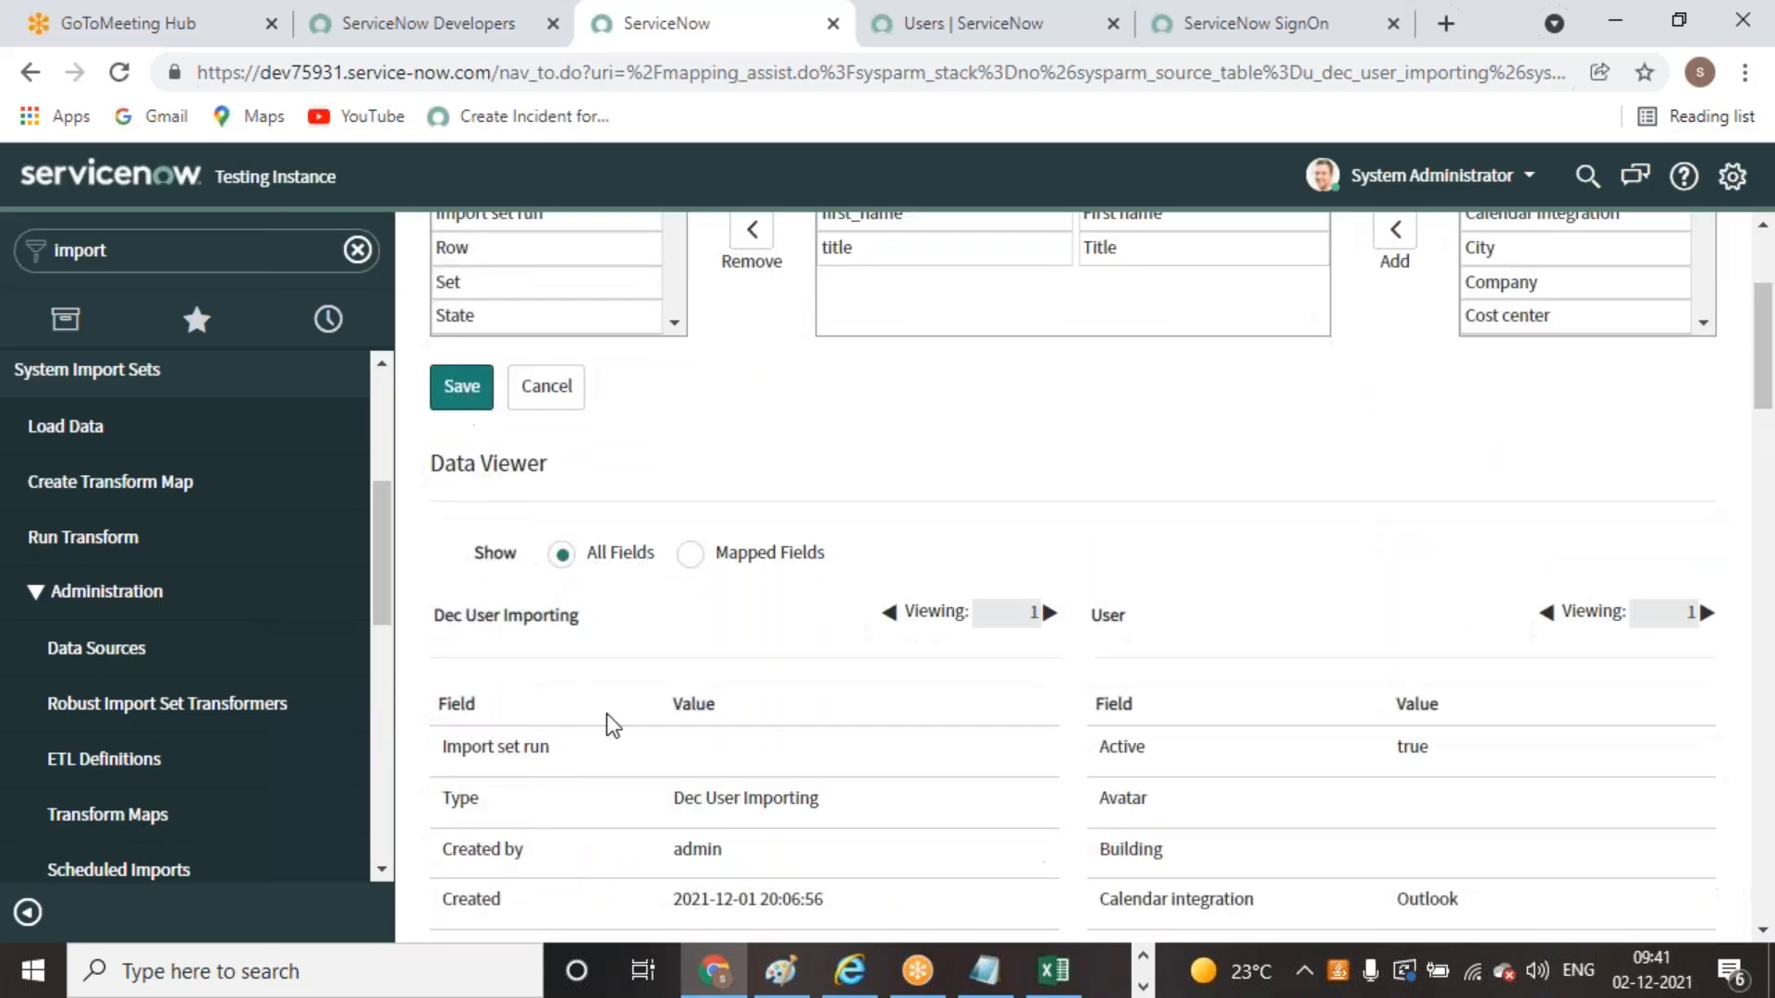
pyautogui.click(691, 554)
pyautogui.scroll(5, 1008, 724)
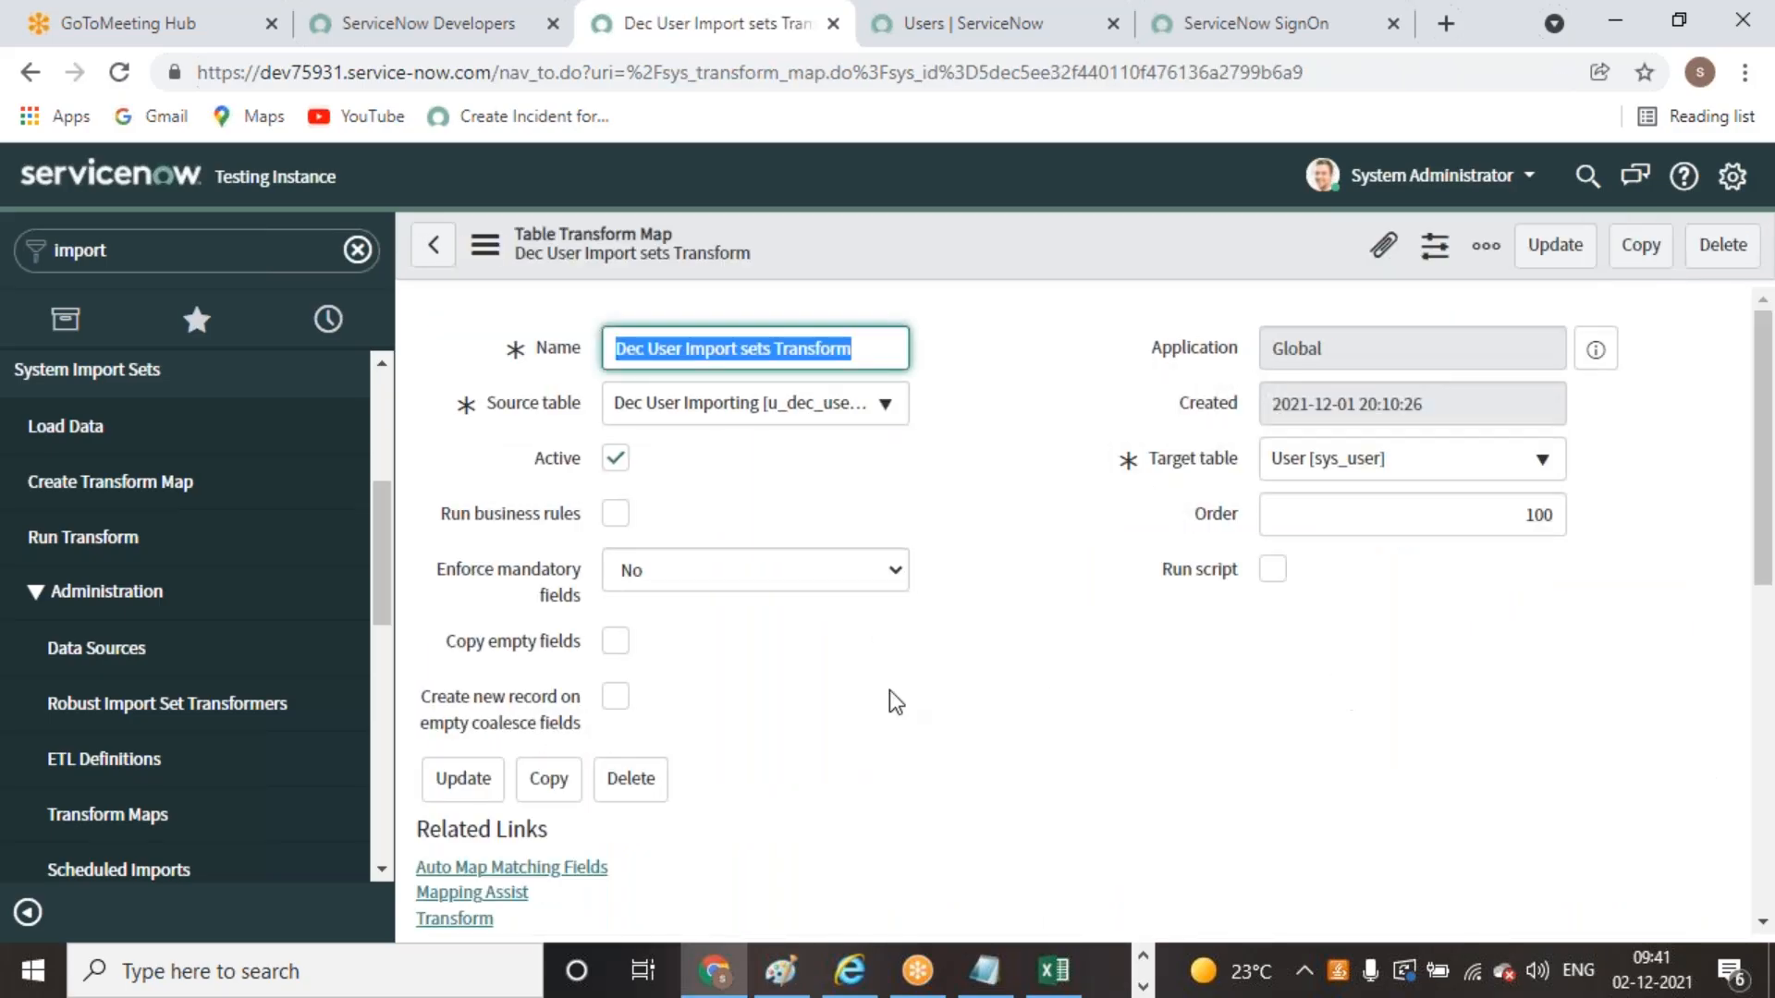
# Set Coalesce to true for the u_email field map of the transform map, checking the workbook's email column
pyautogui.scroll(-8, 1229, 735)
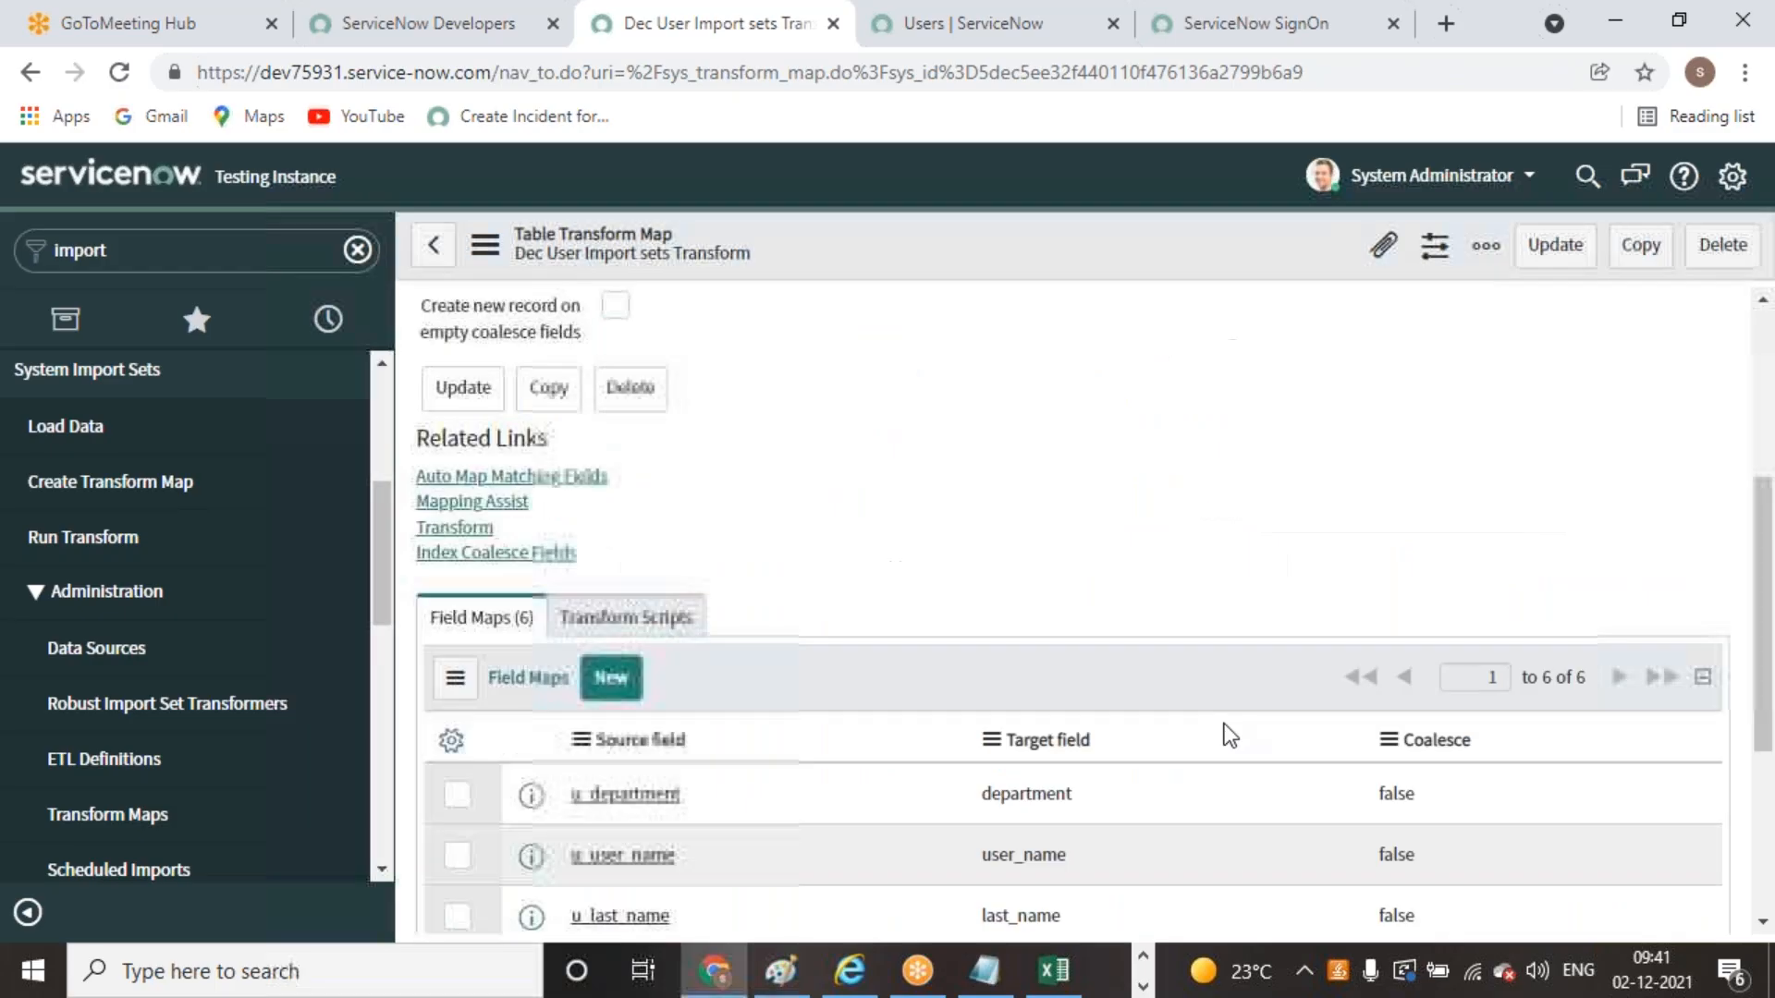
pyautogui.scroll(2, 1229, 736)
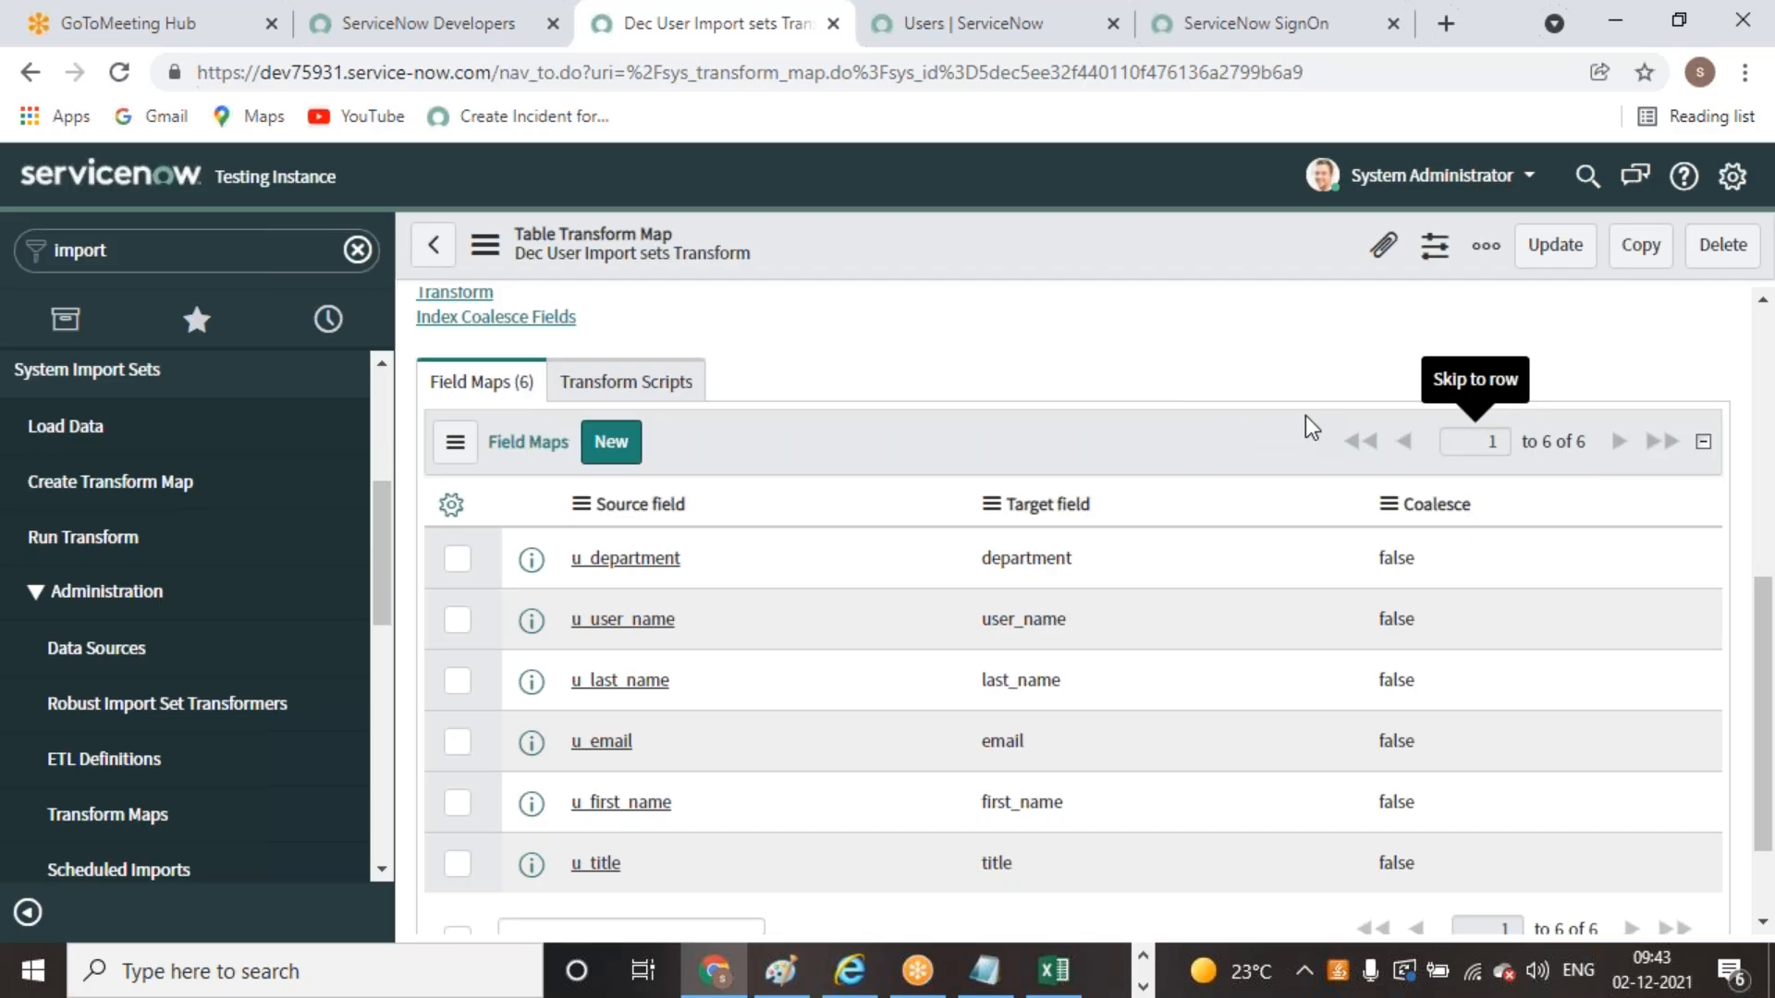
pyautogui.scroll(-2, 976, 612)
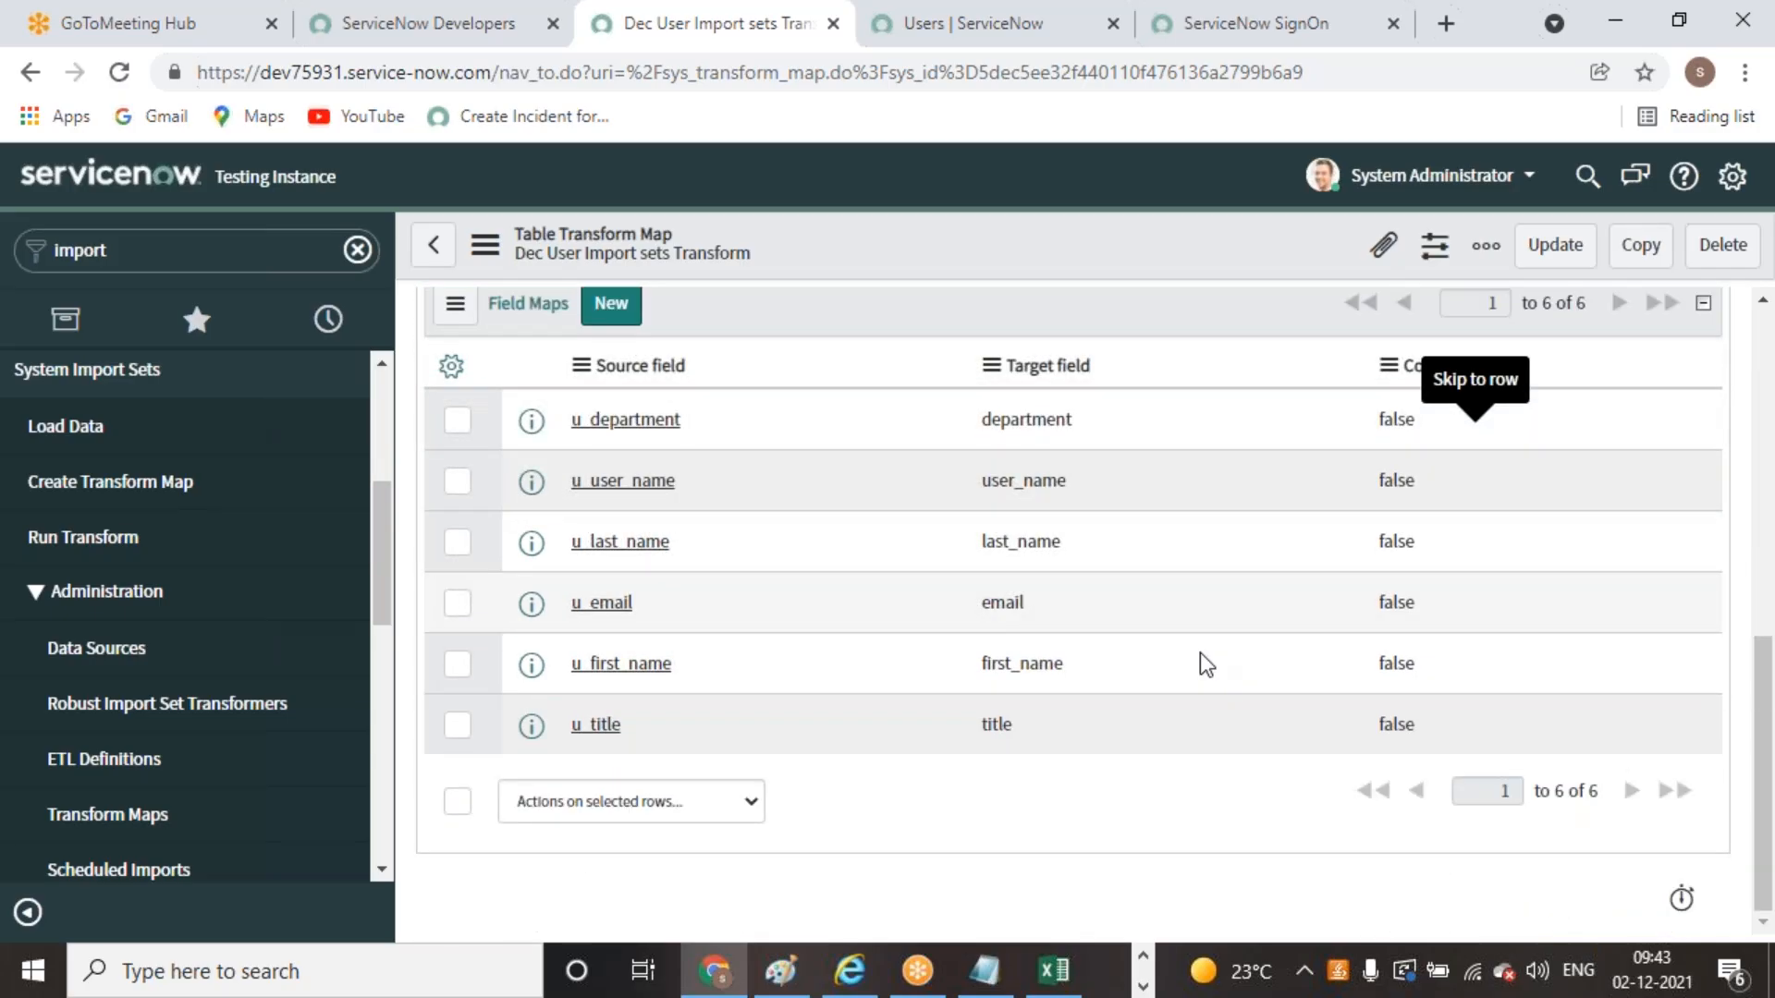
pyautogui.doubleClick(1435, 603)
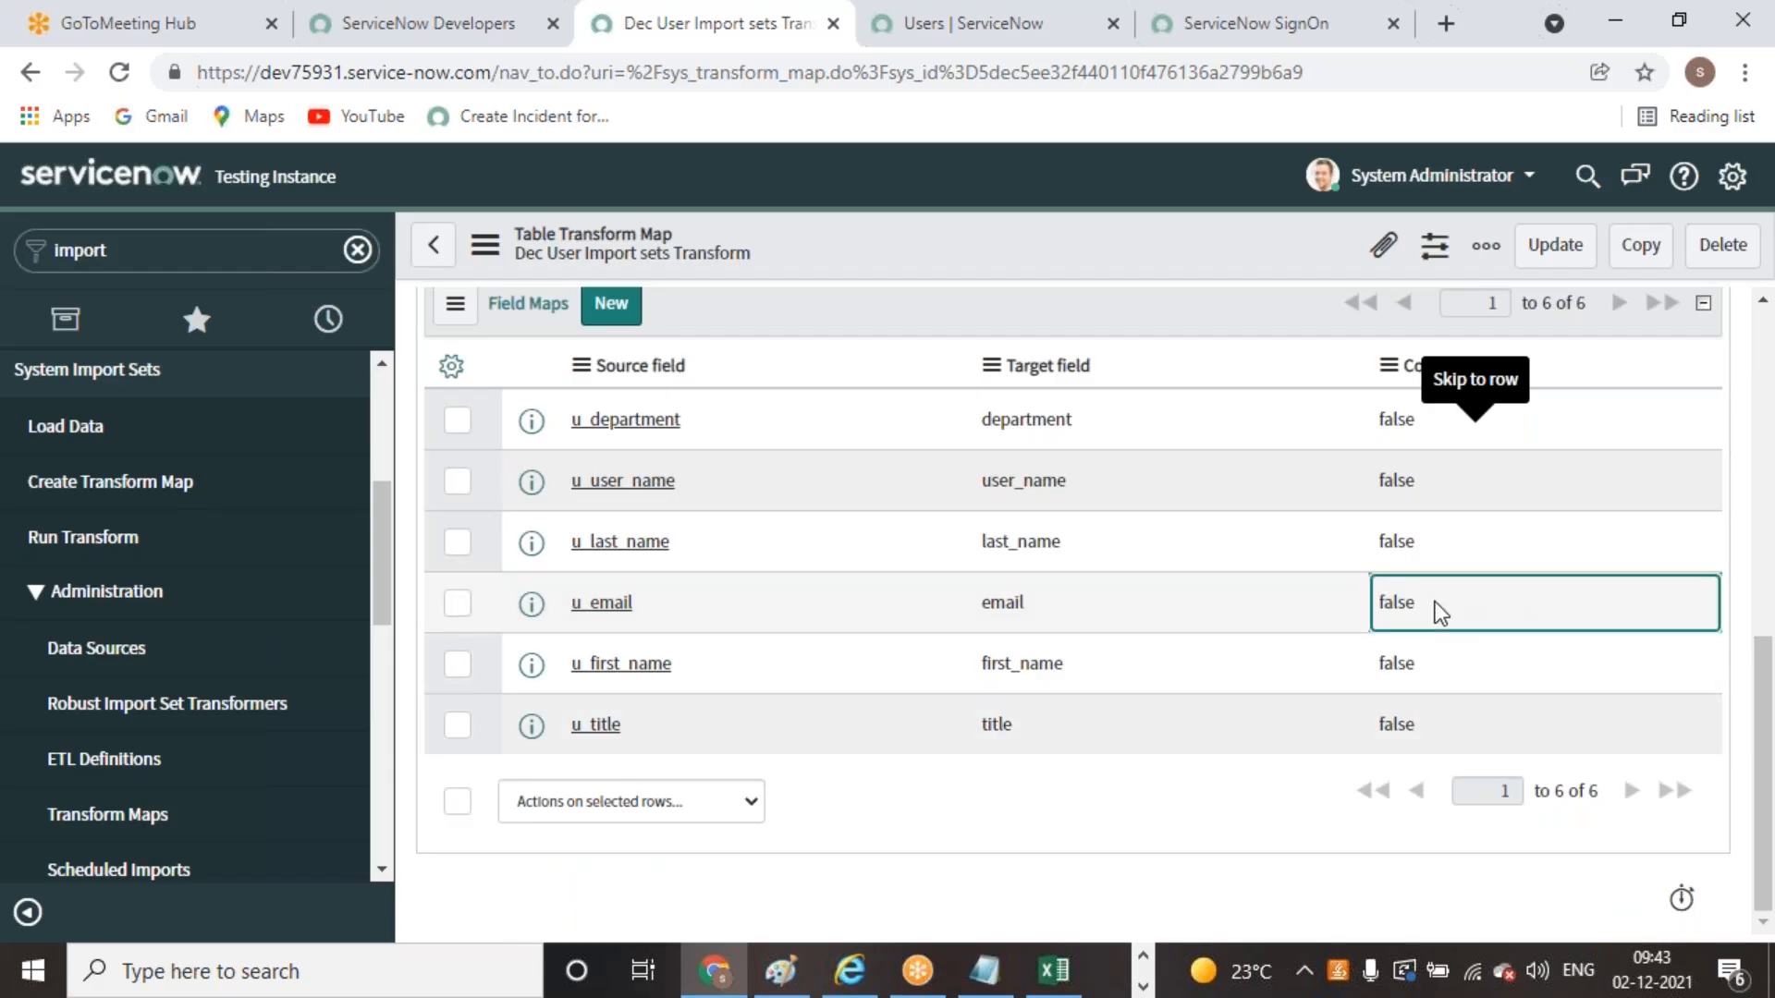
pyautogui.click(1054, 970)
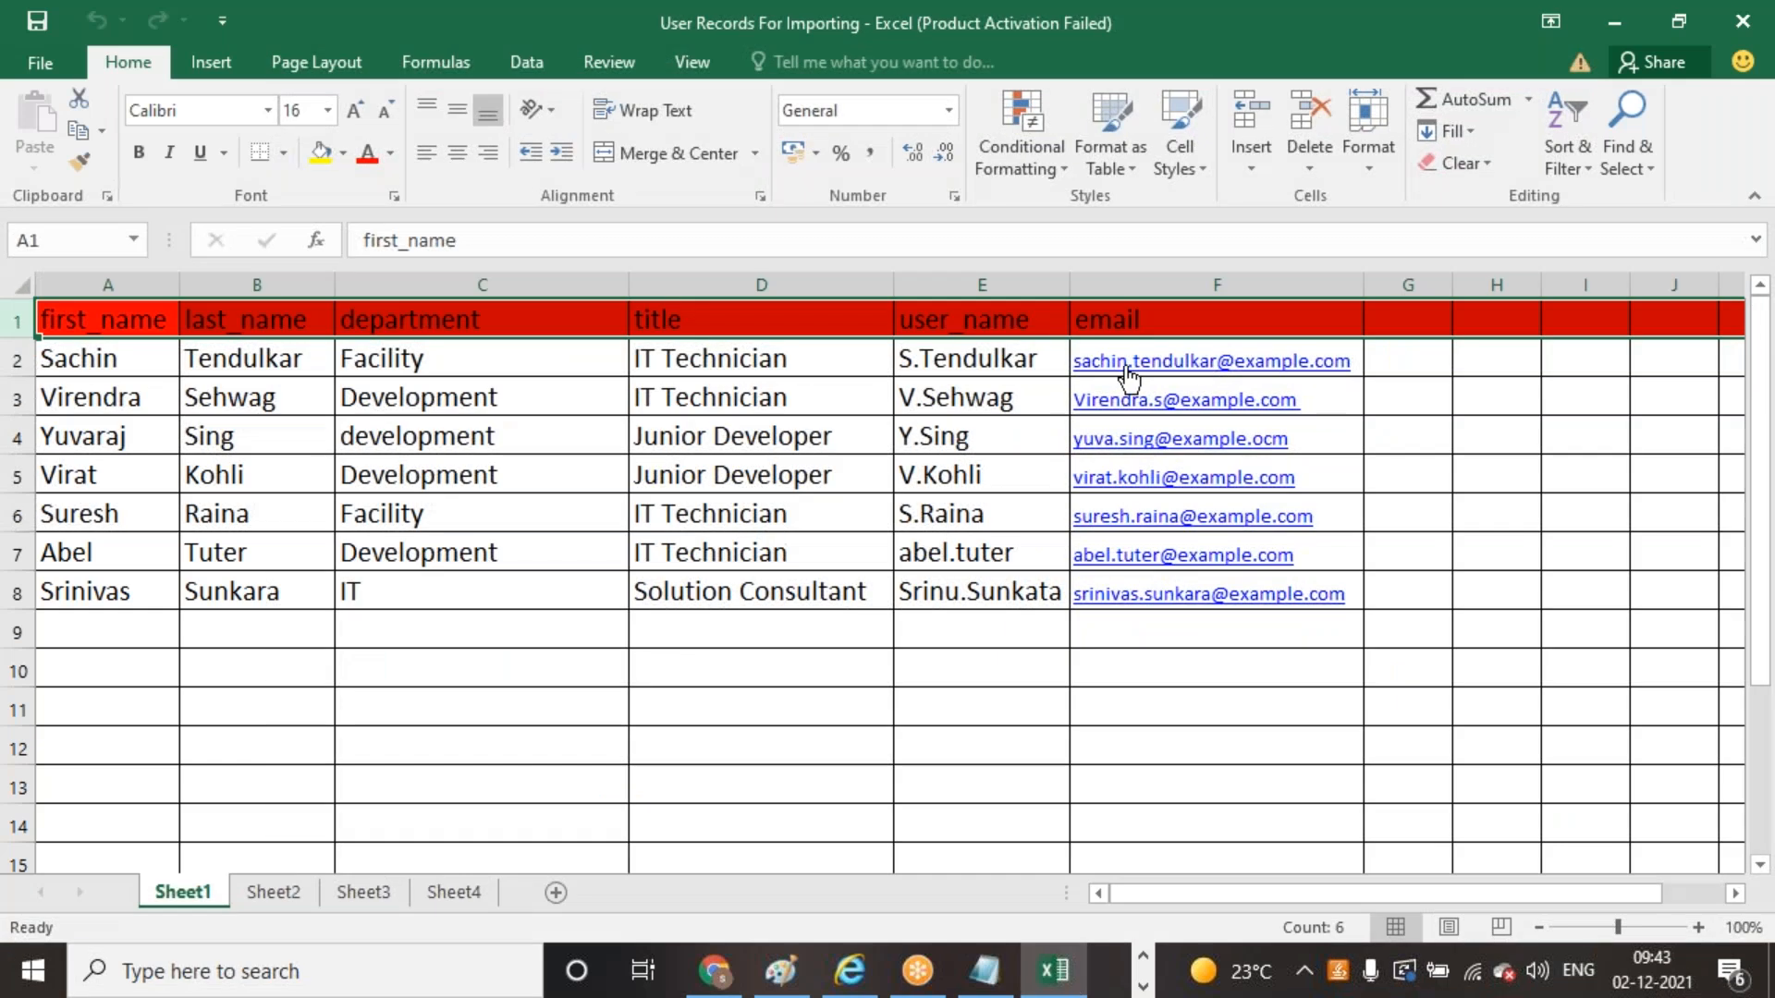
pyautogui.hotkey('alt', 'Tab')
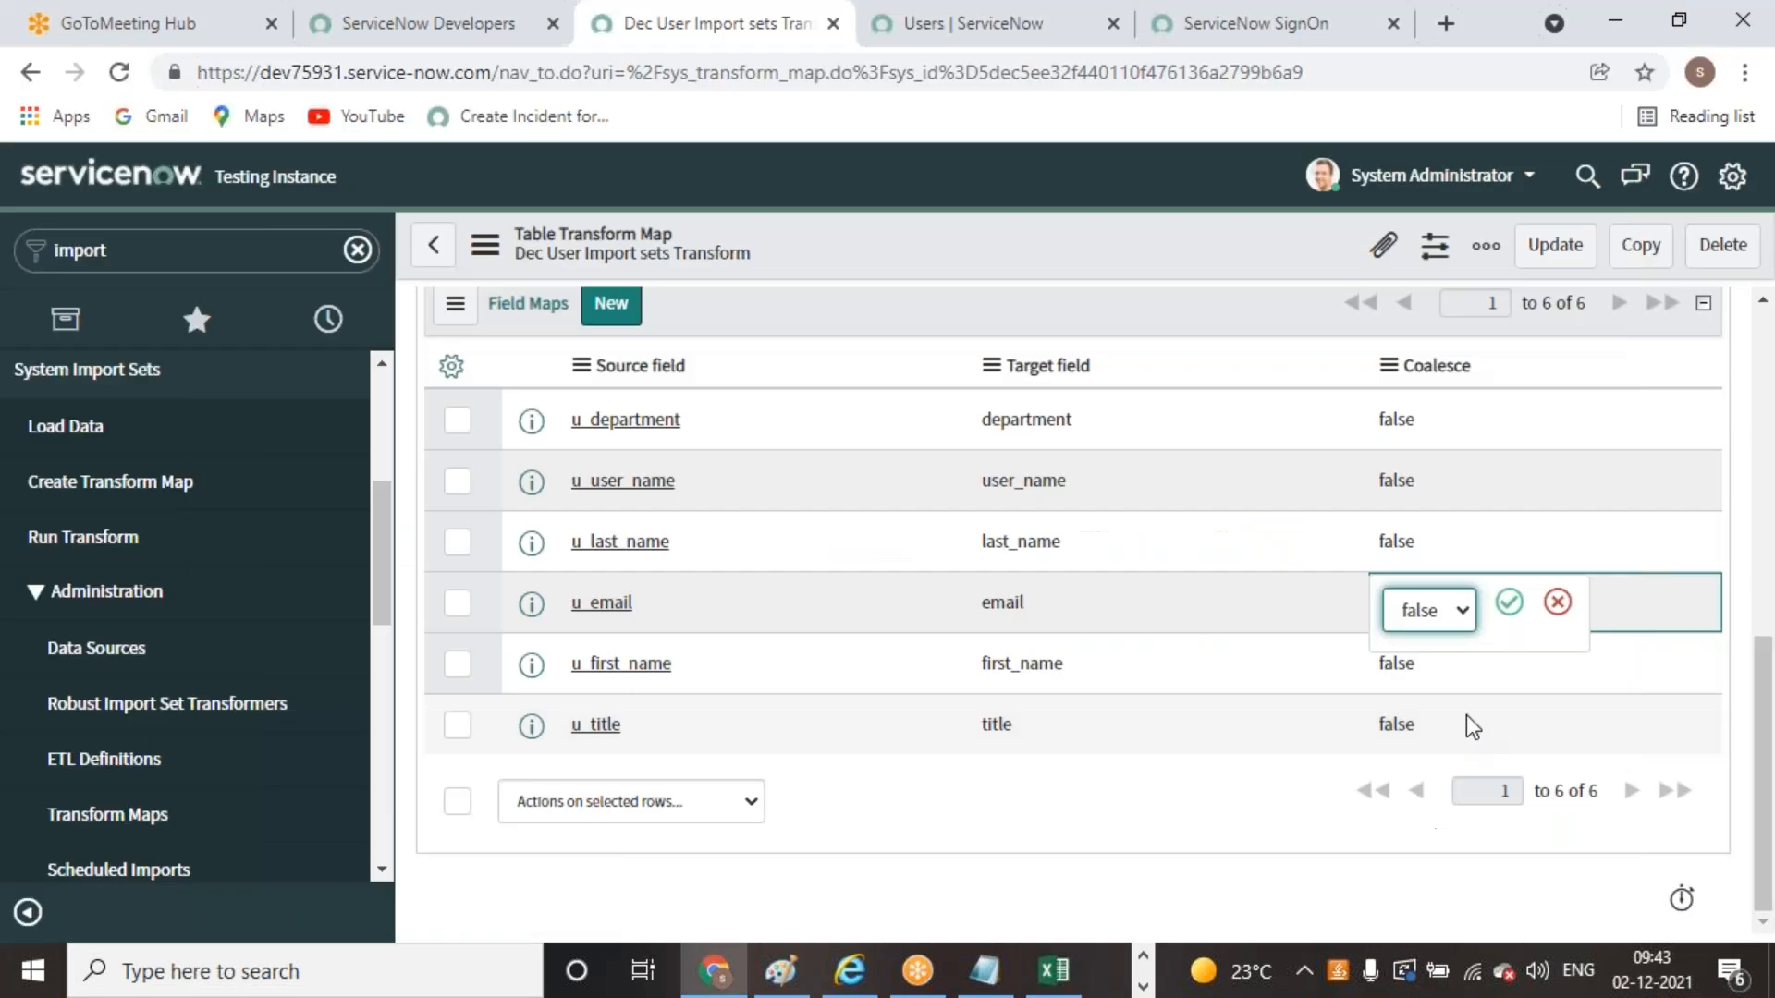
pyautogui.click(1468, 620)
pyautogui.click(1457, 638)
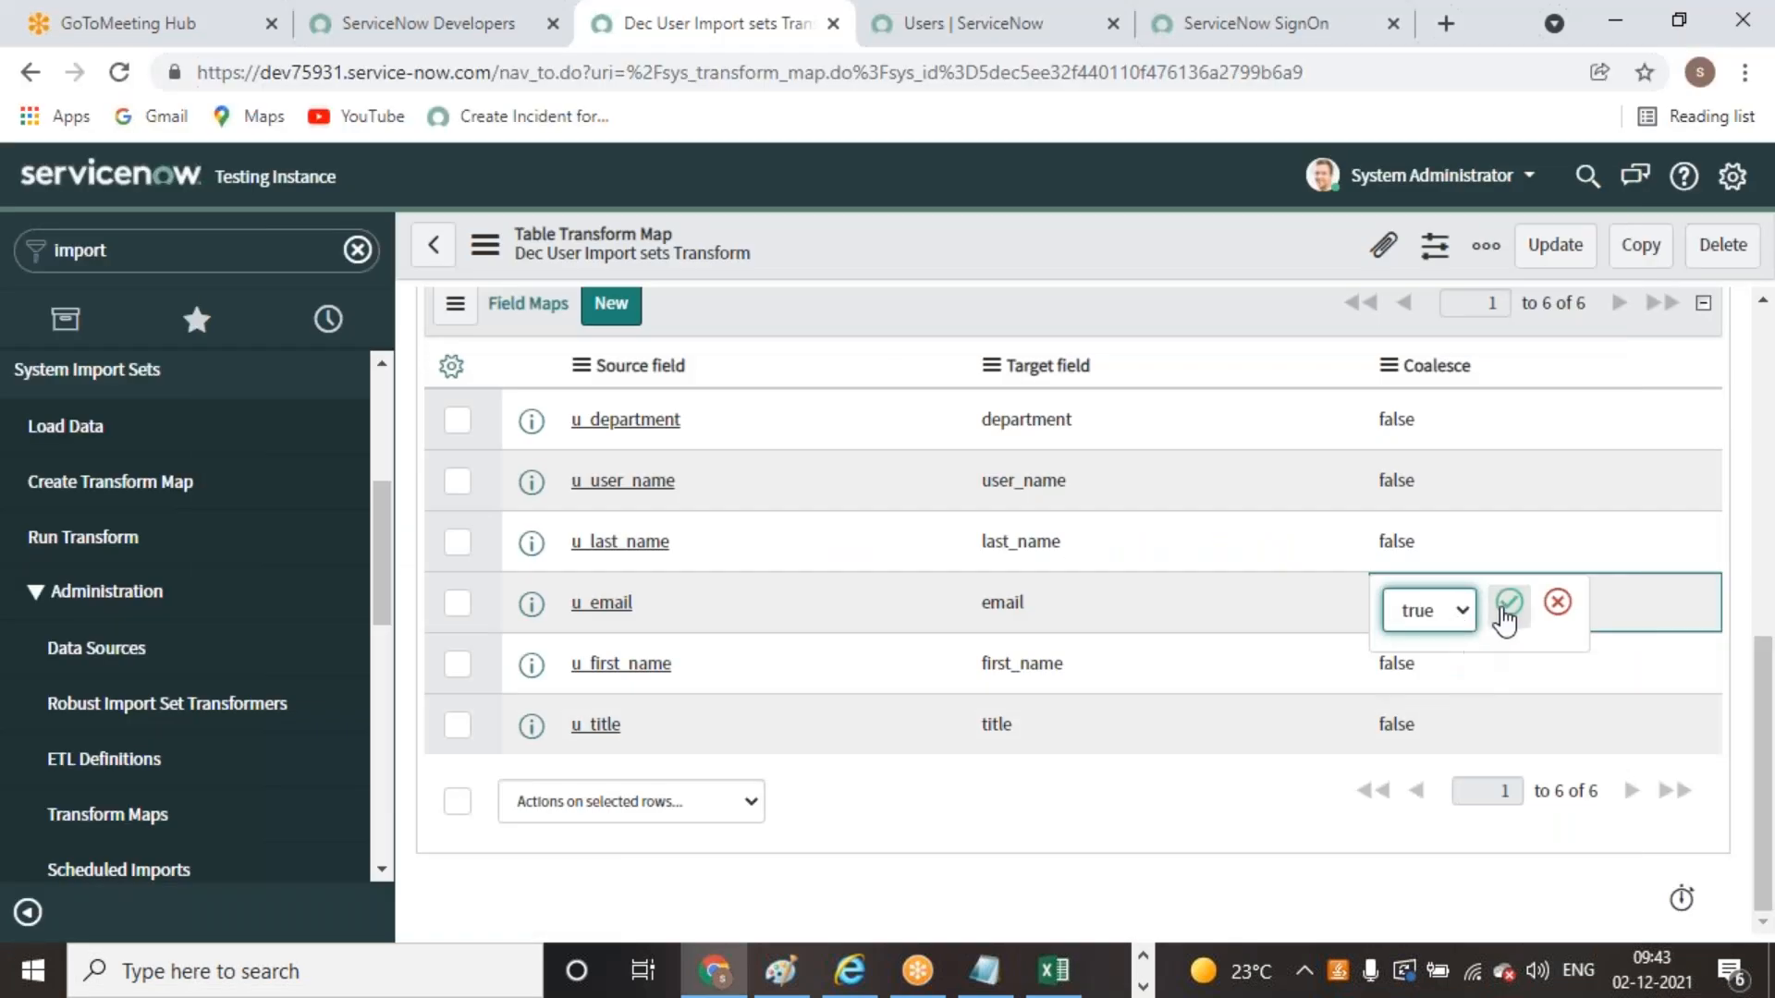
pyautogui.click(1508, 603)
pyautogui.scroll(-5, 1367, 758)
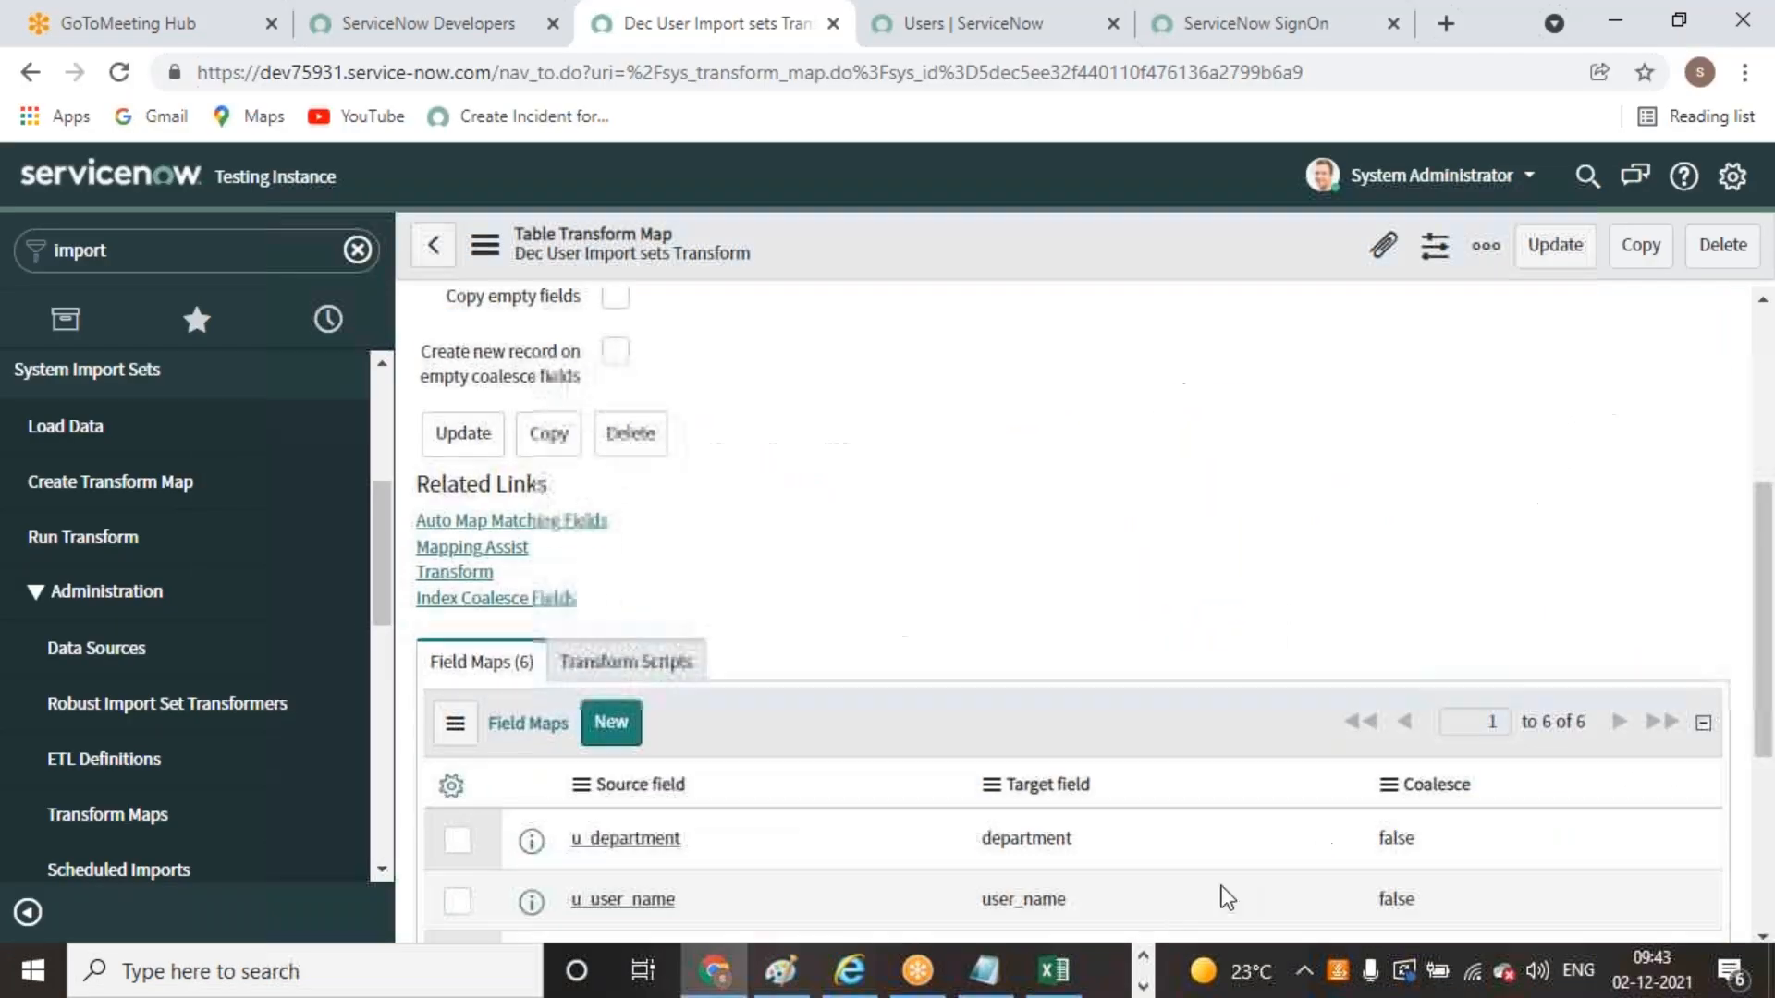
# Examine the email in cell F7 of the User Records For Importing workbook and return to the transform map
pyautogui.click(1054, 971)
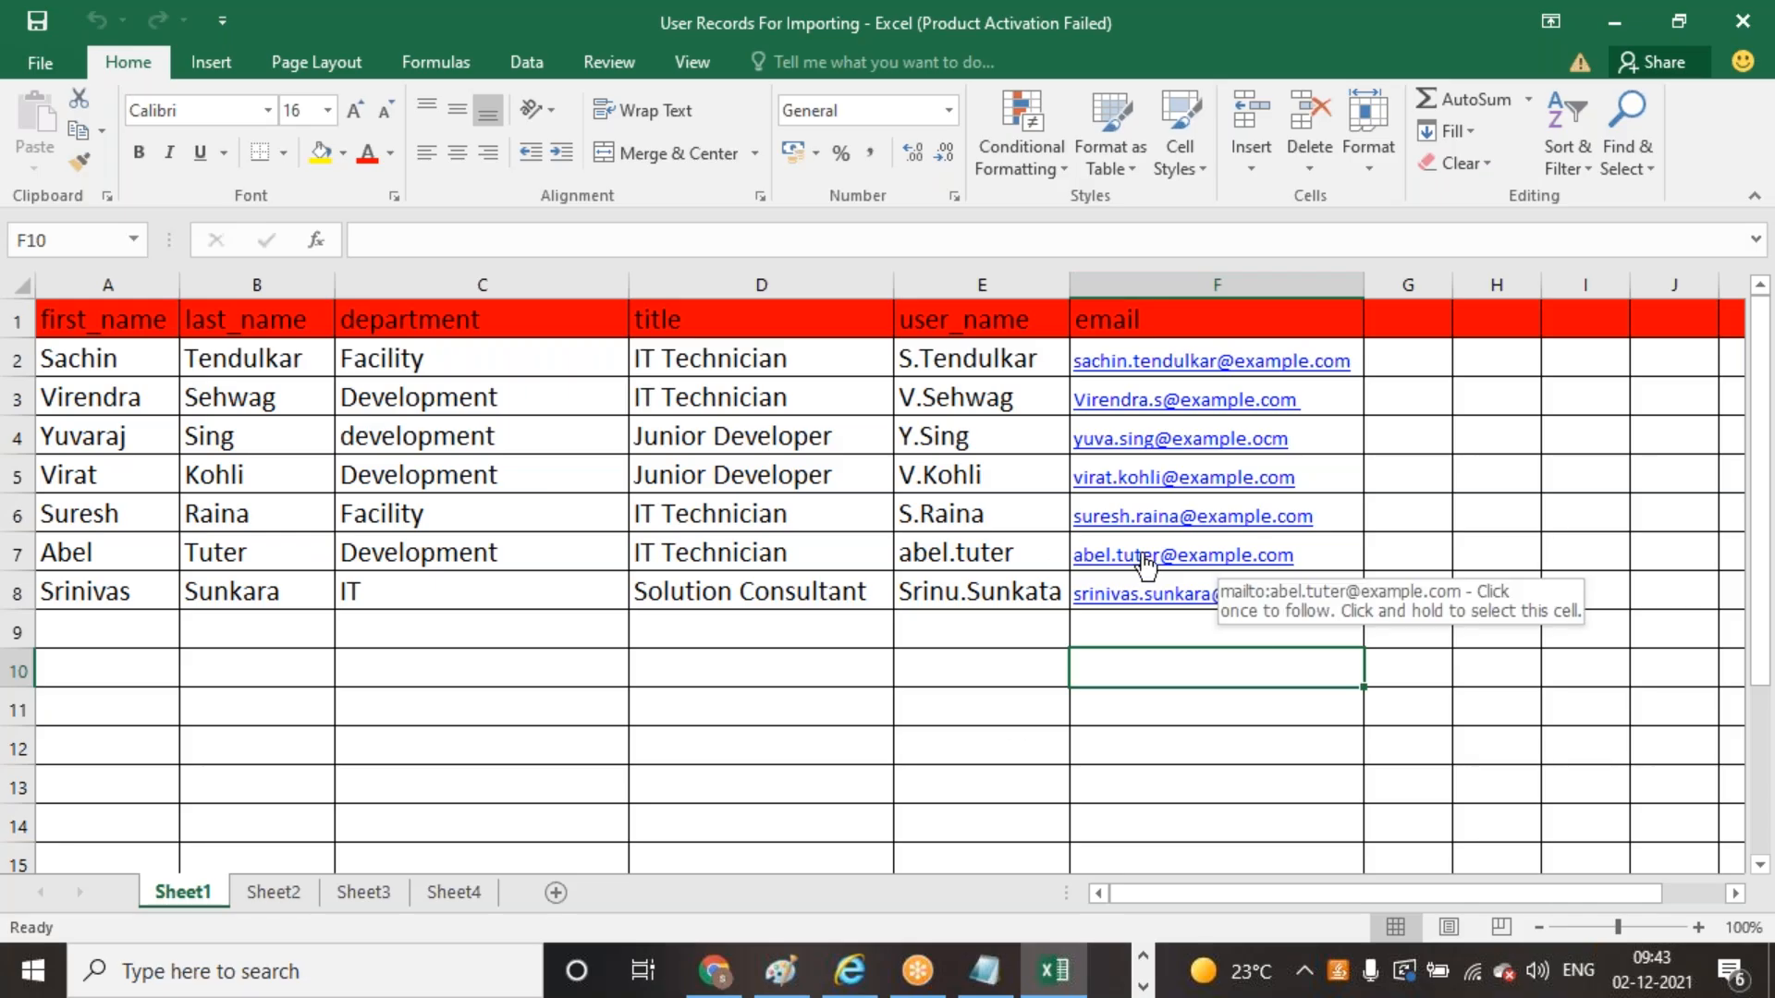
pyautogui.doubleClick(1329, 549)
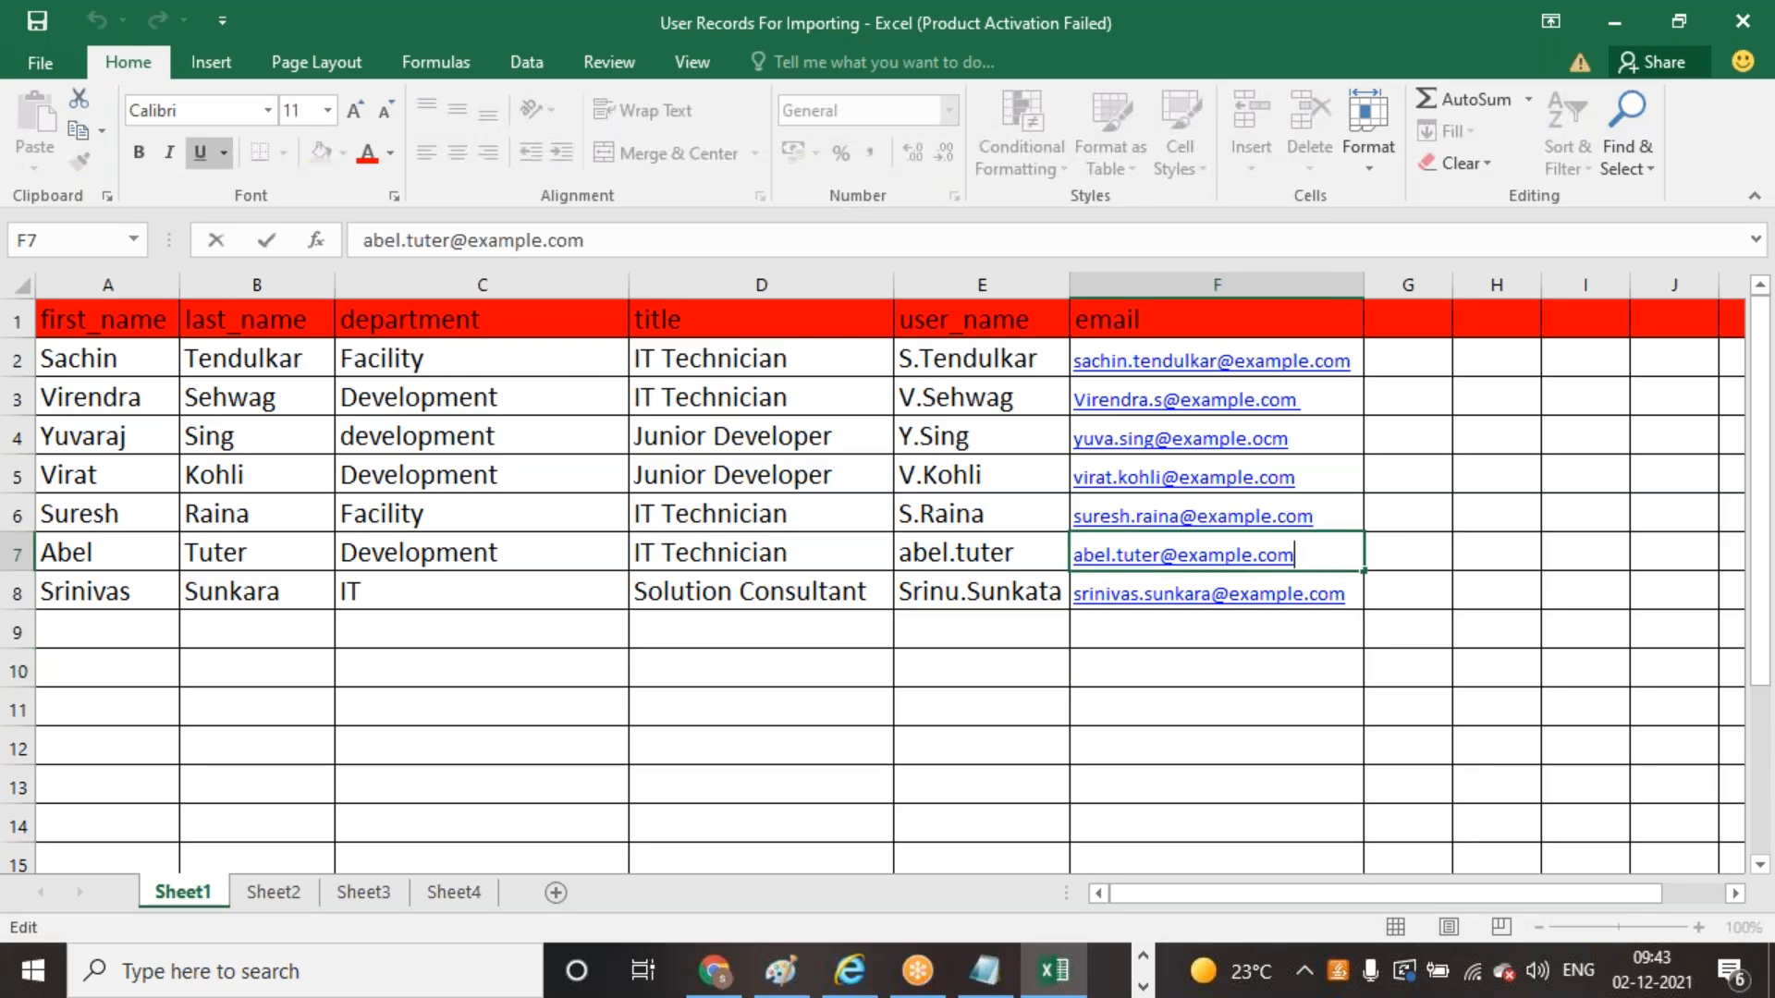
pyautogui.moveTo(1319, 560); pyautogui.dragTo(15, 534)
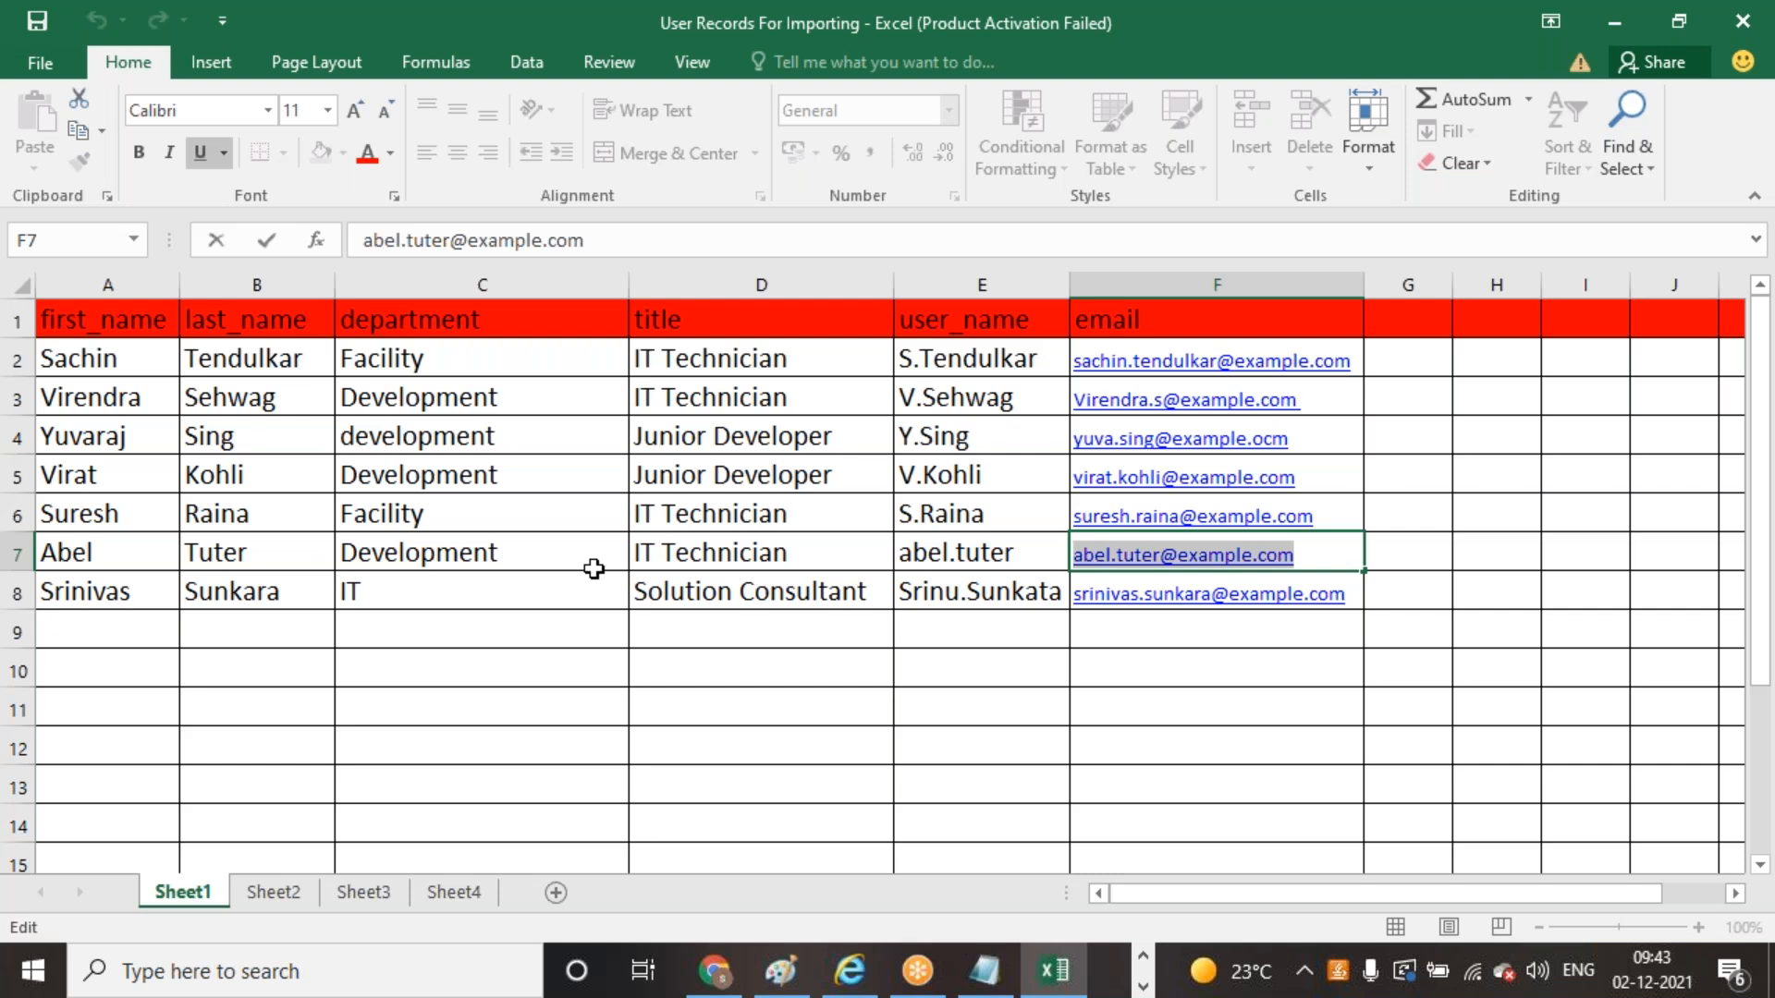
pyautogui.click(714, 971)
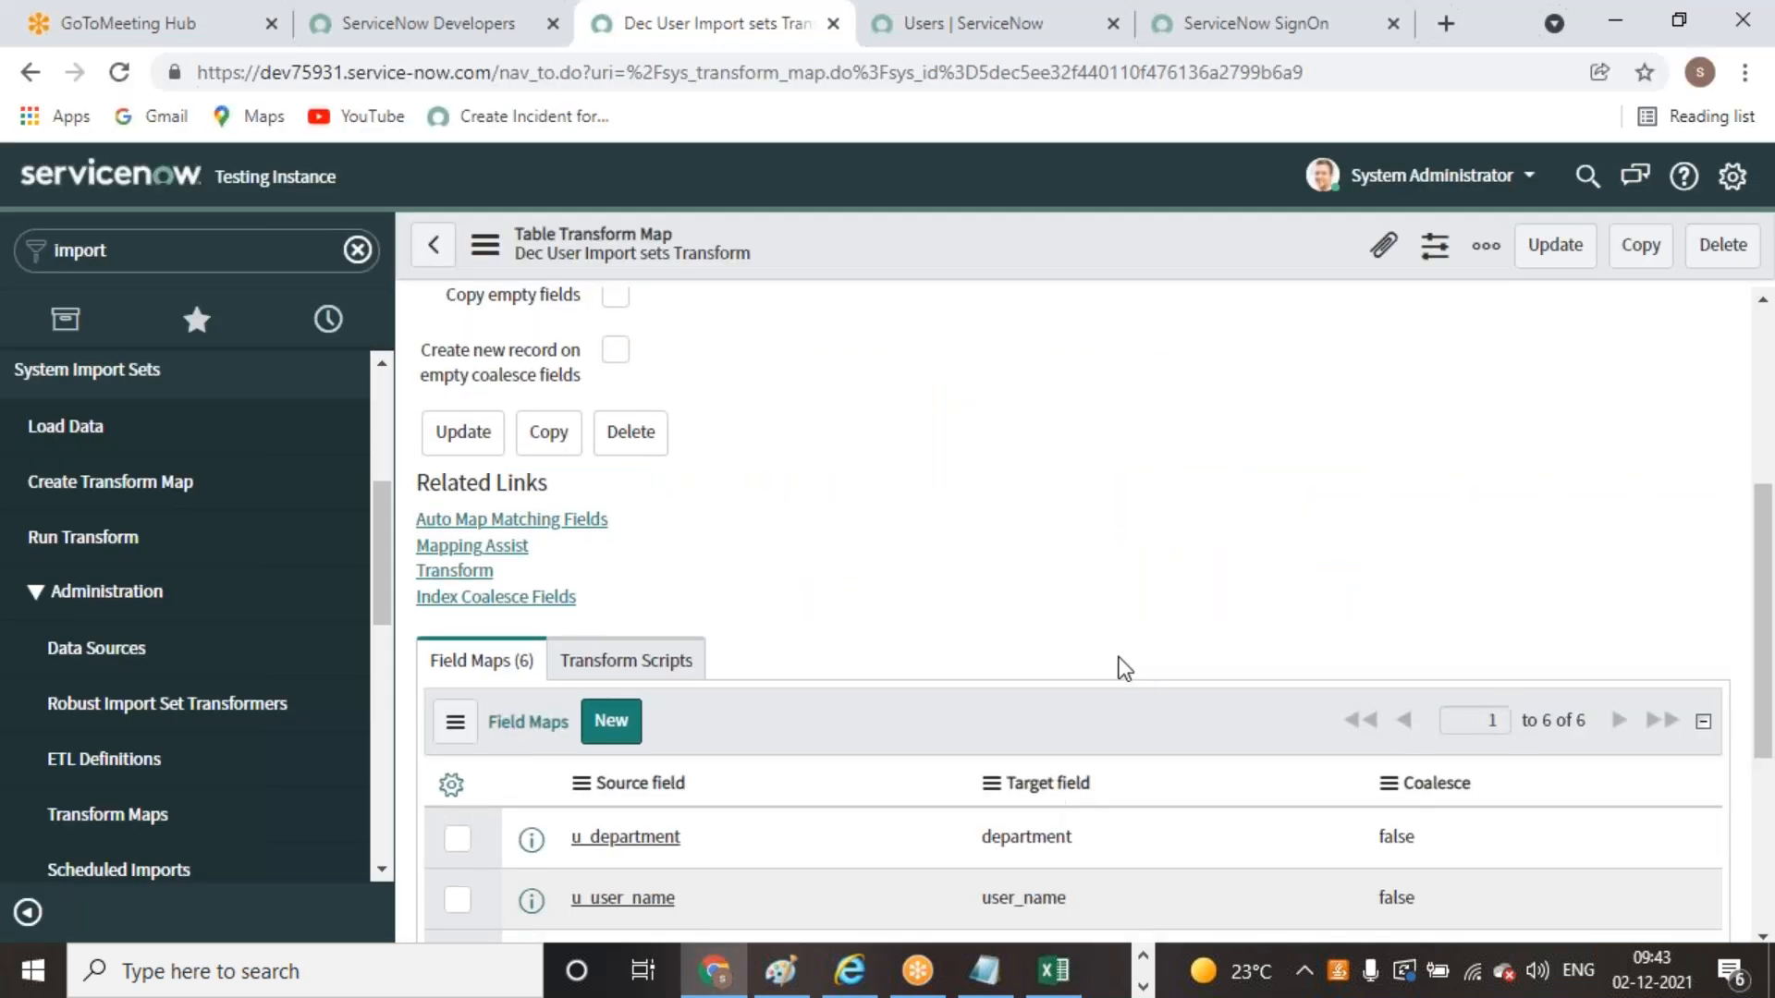
# Review the transform map's field maps and coalesce settings, and save the record
pyautogui.scroll(-4, 1124, 668)
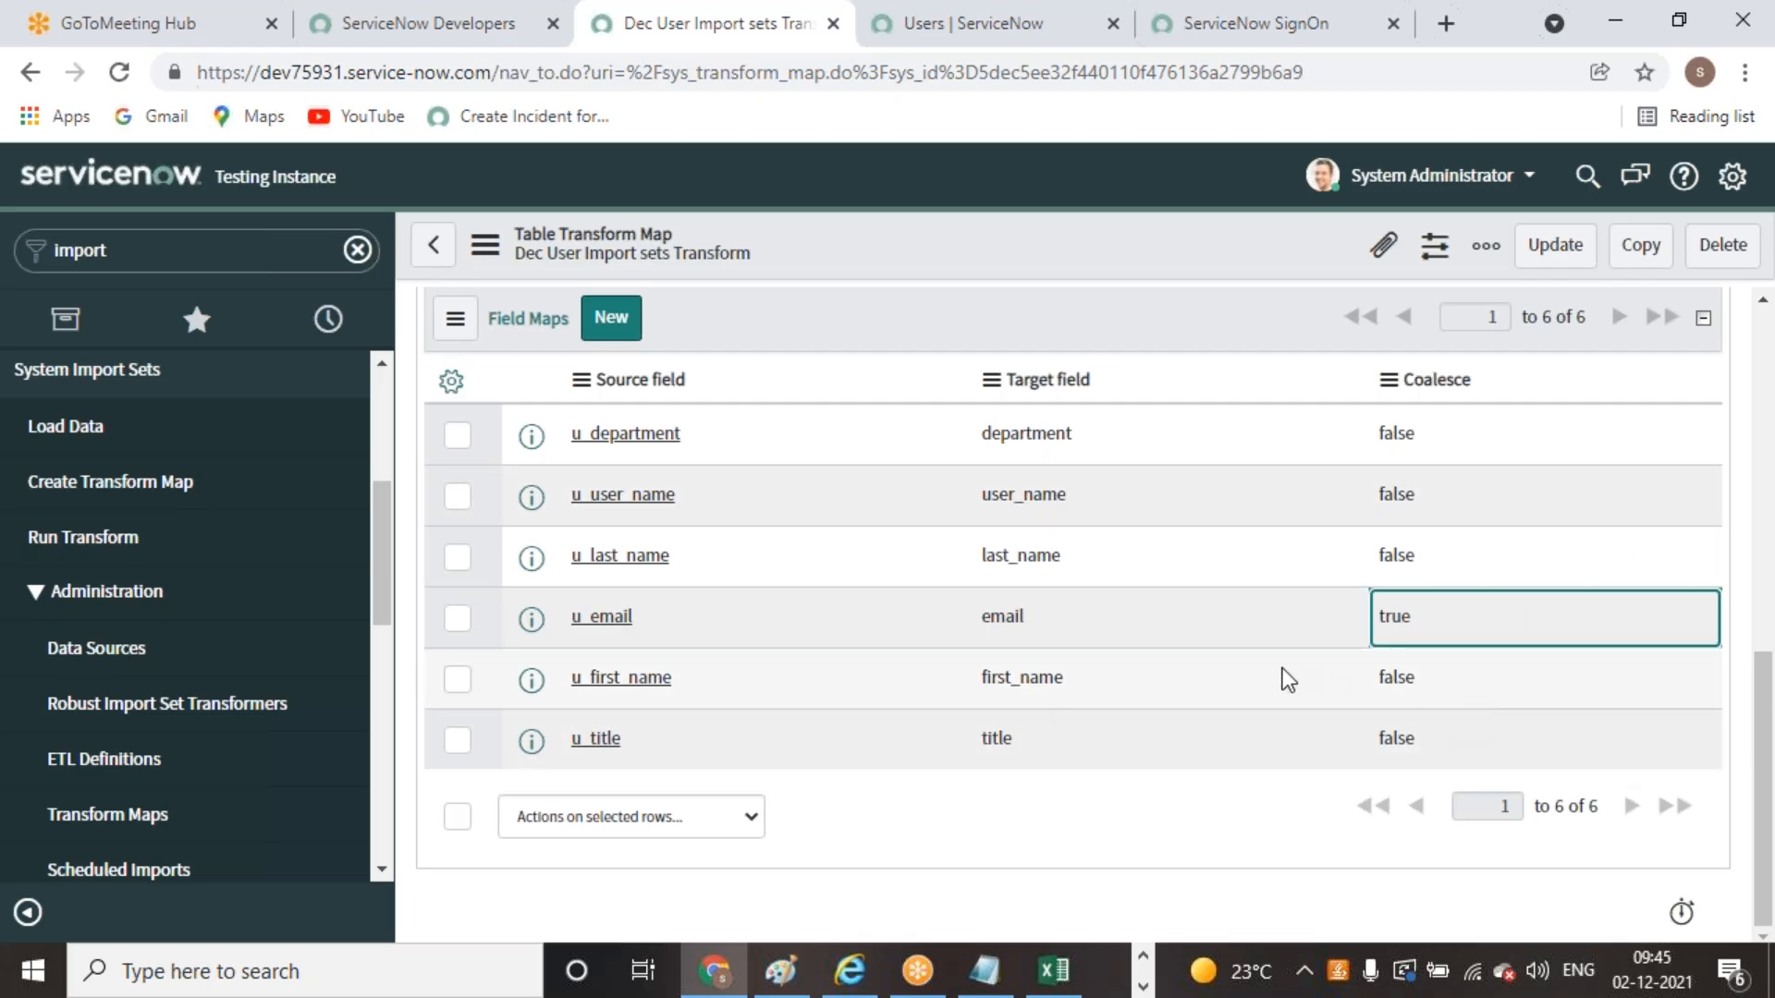
pyautogui.scroll(6, 1080, 677)
pyautogui.scroll(-6, 1062, 665)
pyautogui.scroll(3, 1050, 656)
pyautogui.scroll(4, 1072, 659)
pyautogui.rightClick(983, 231)
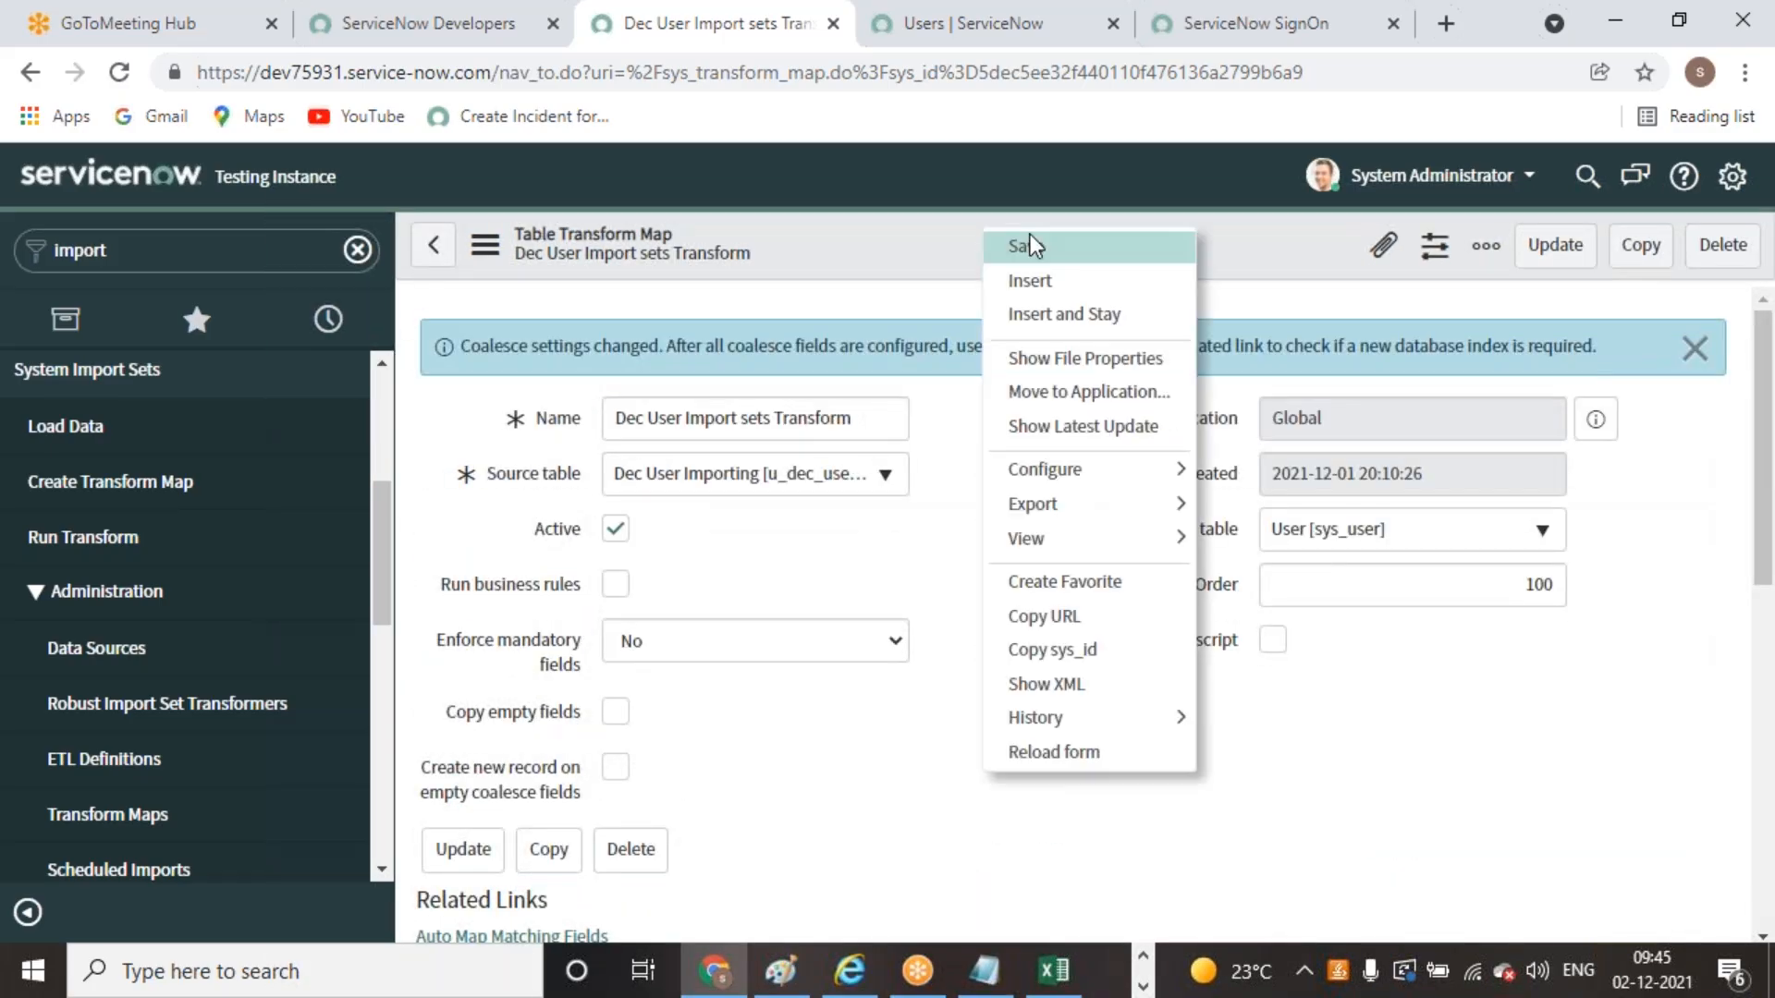
pyautogui.click(1034, 246)
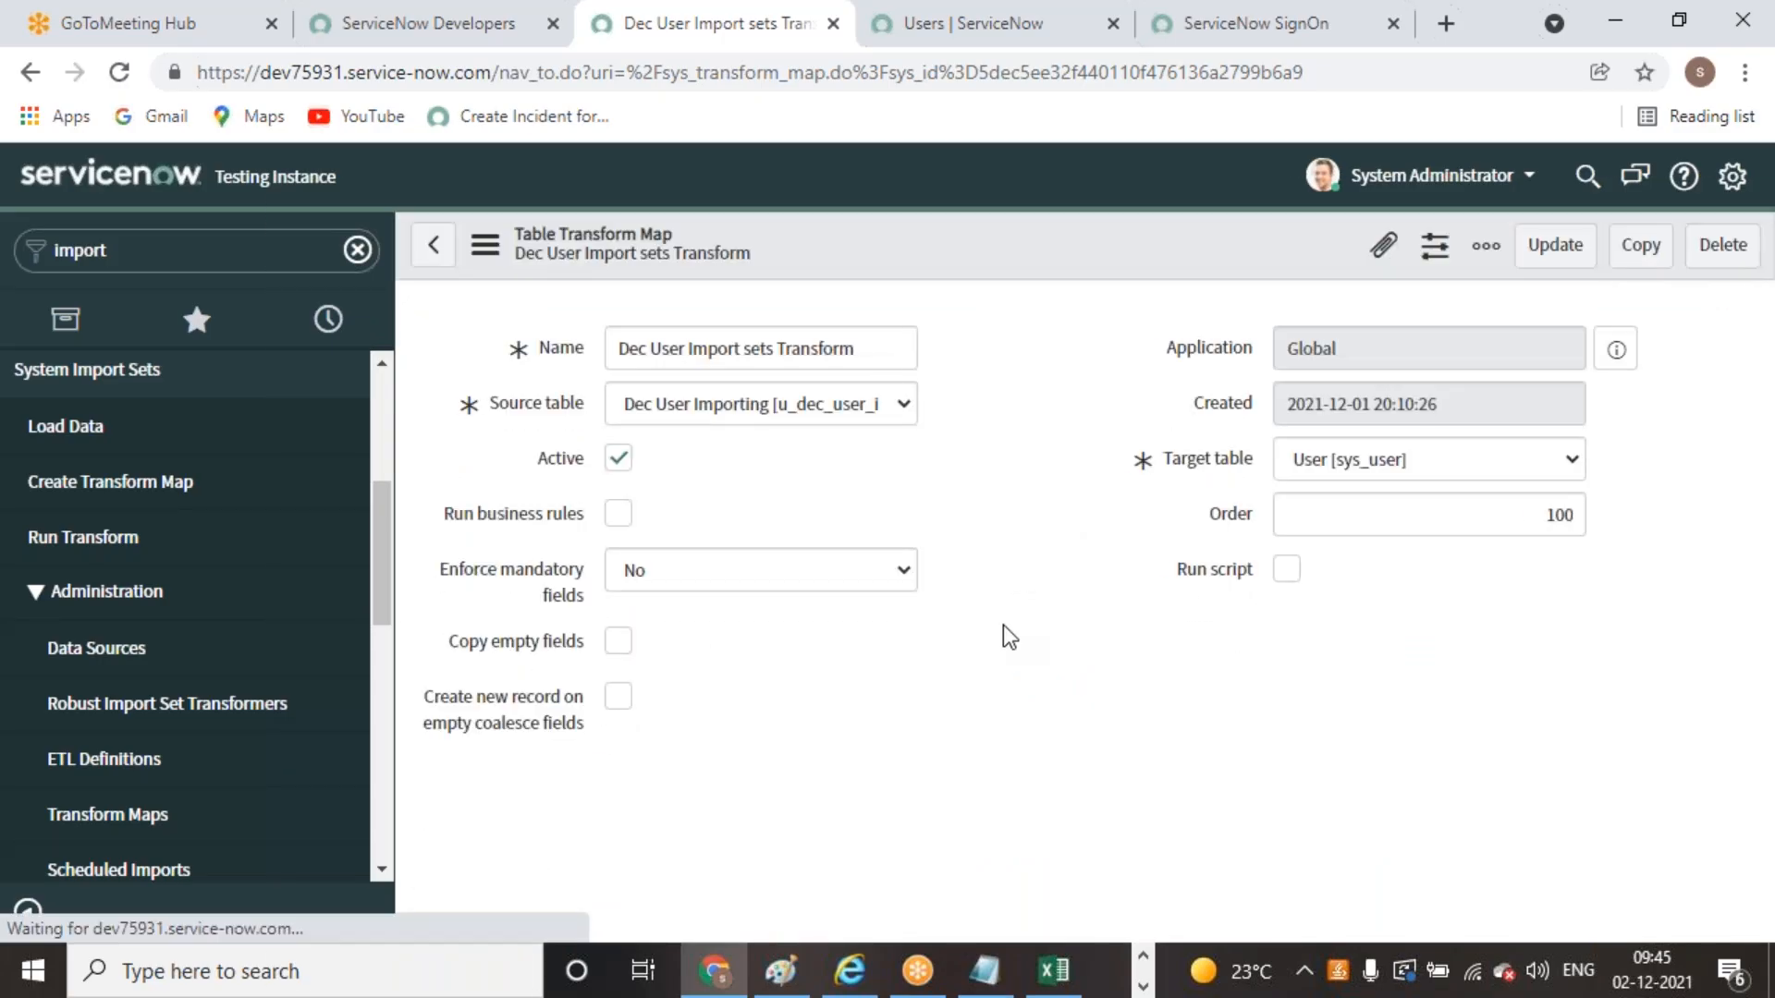
# Run the transform on import set ISET0010001 with the Dec User Import sets Transform map
pyautogui.scroll(-5, 1011, 617)
pyautogui.click(455, 502)
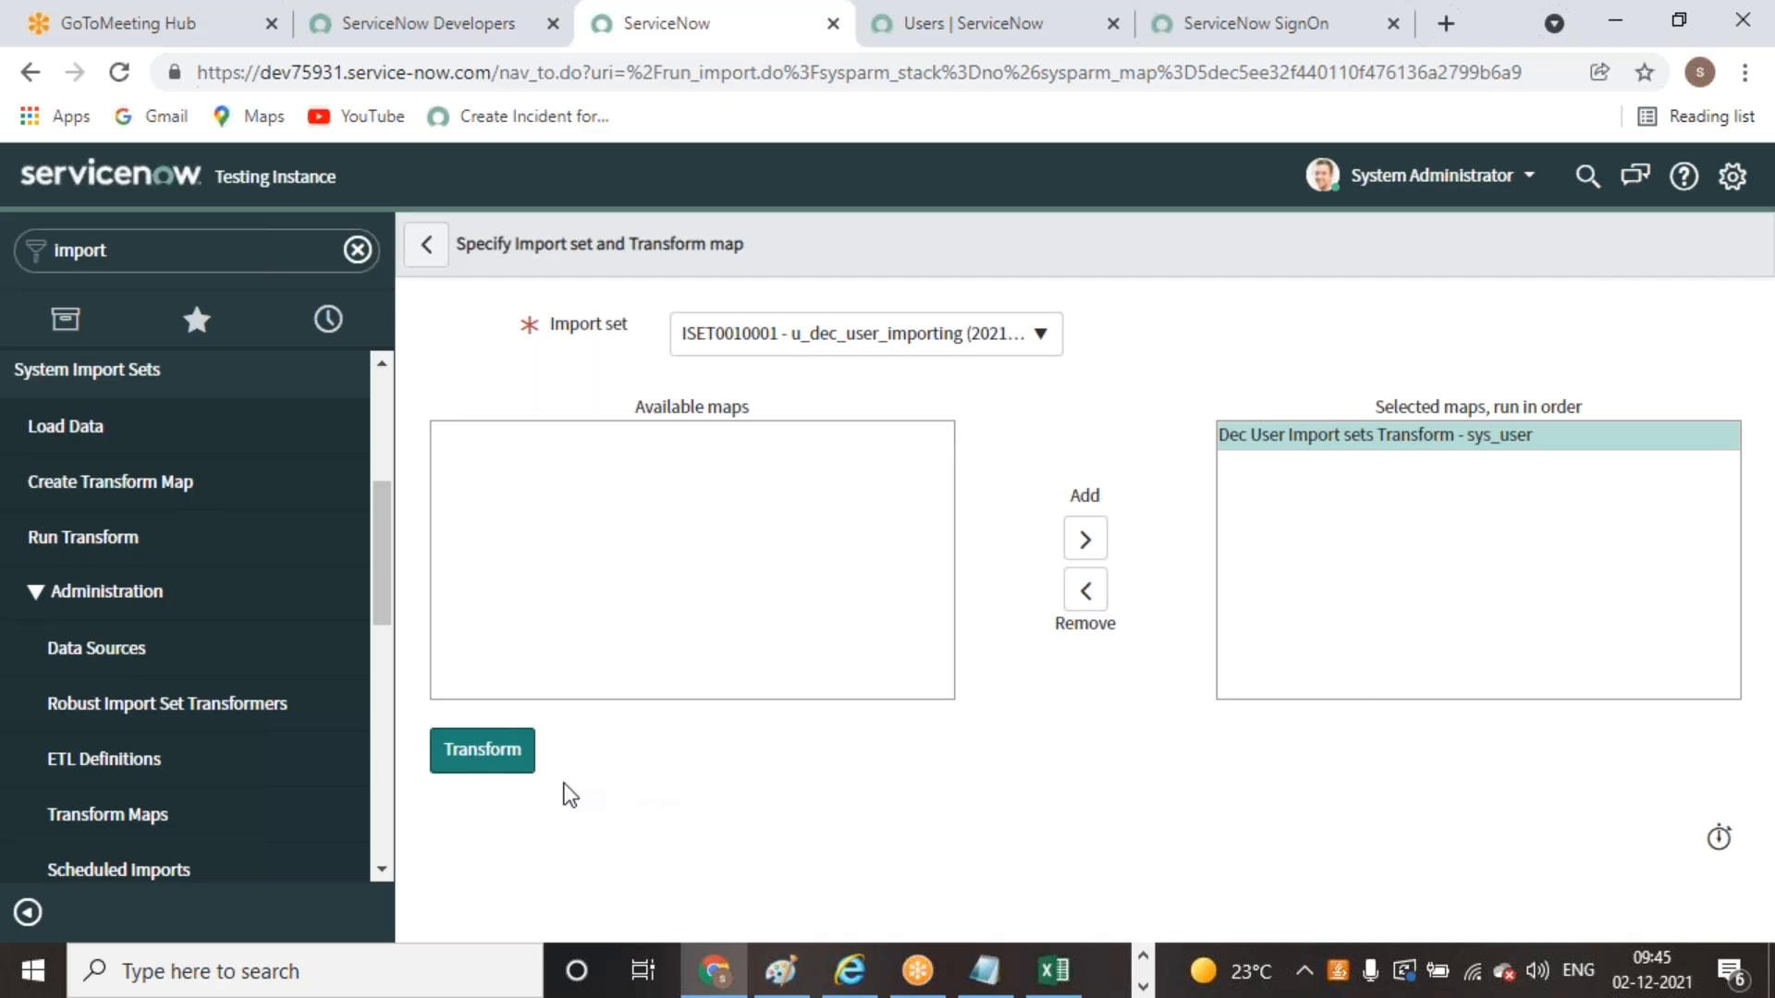
pyautogui.click(513, 749)
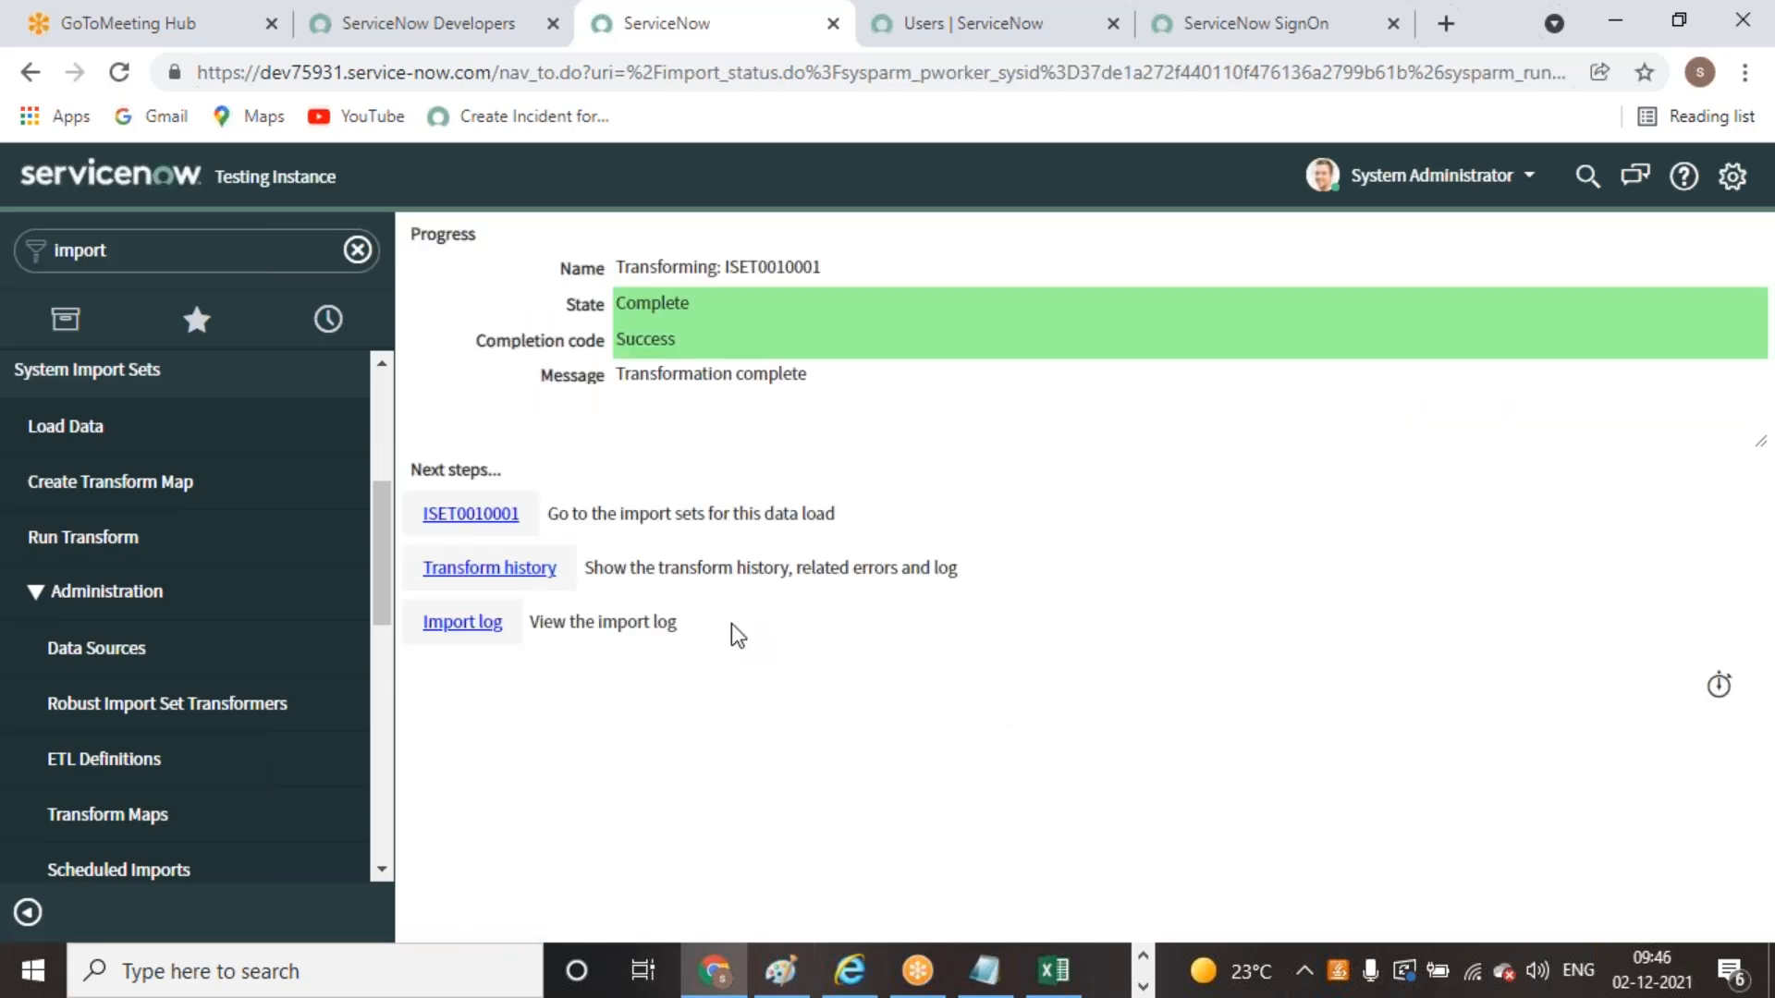
# Open the transform history of the run and examine its Total, Inserts and Updates counts
pyautogui.click(479, 568)
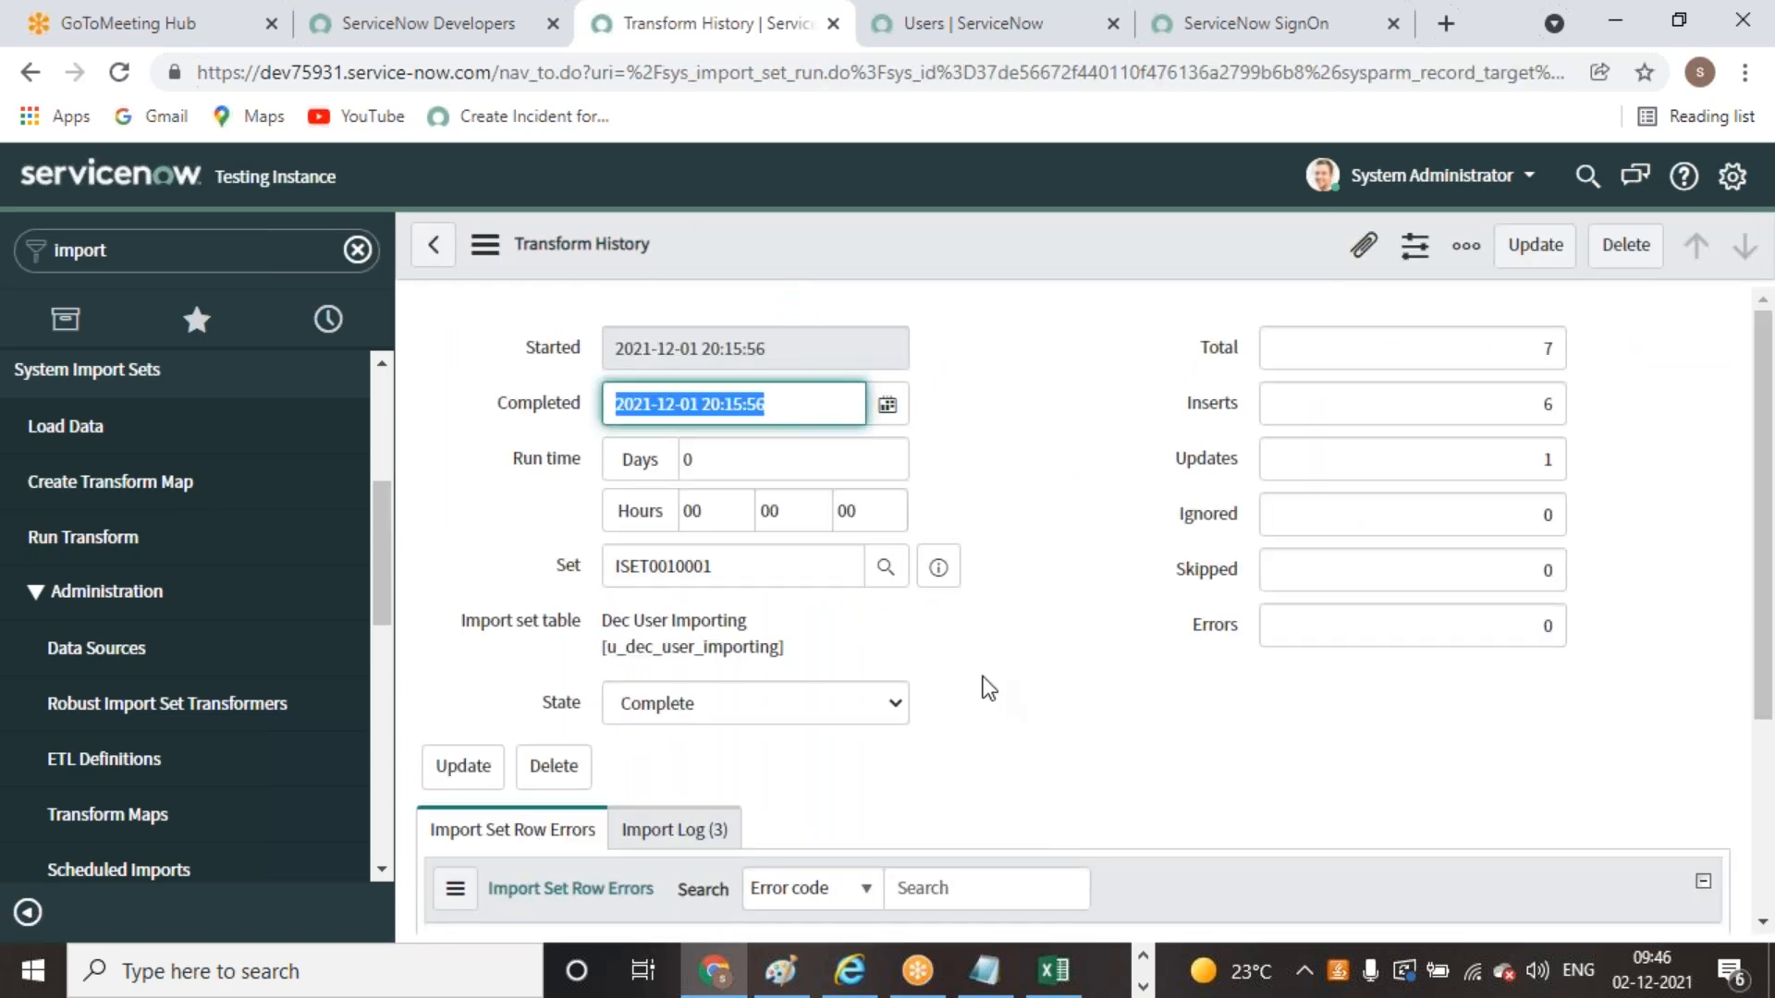
pyautogui.doubleClick(1292, 348)
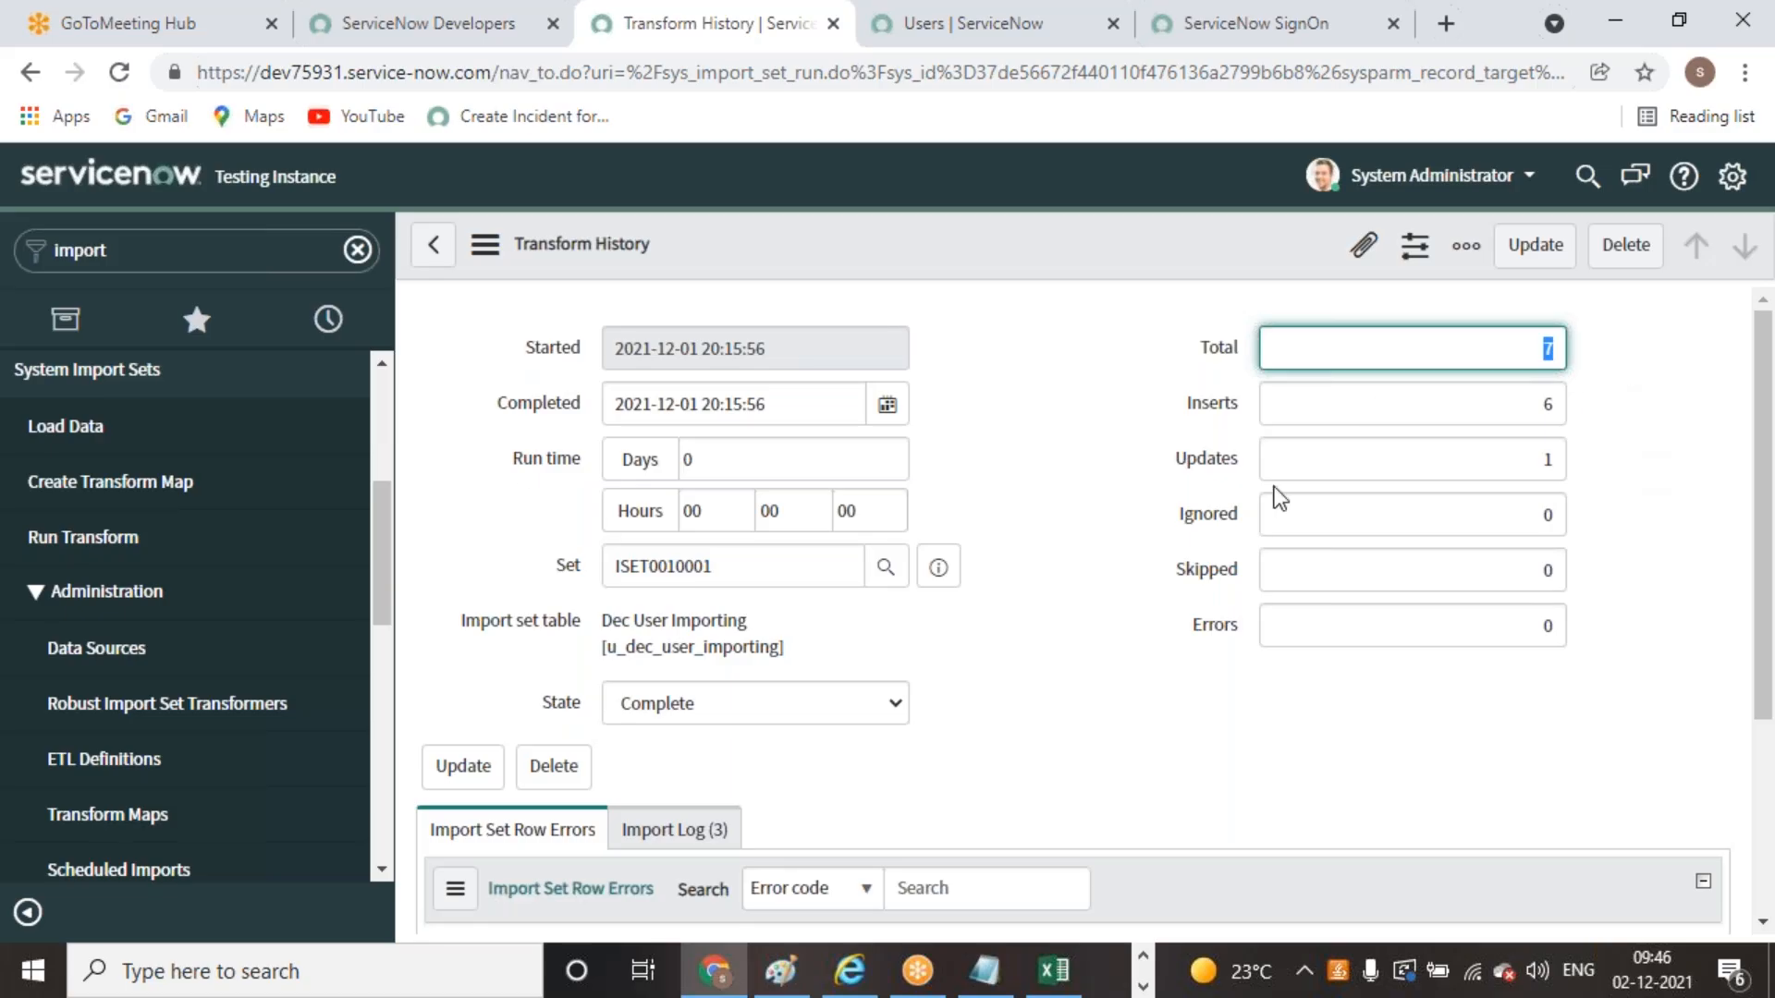
pyautogui.click(1622, 412)
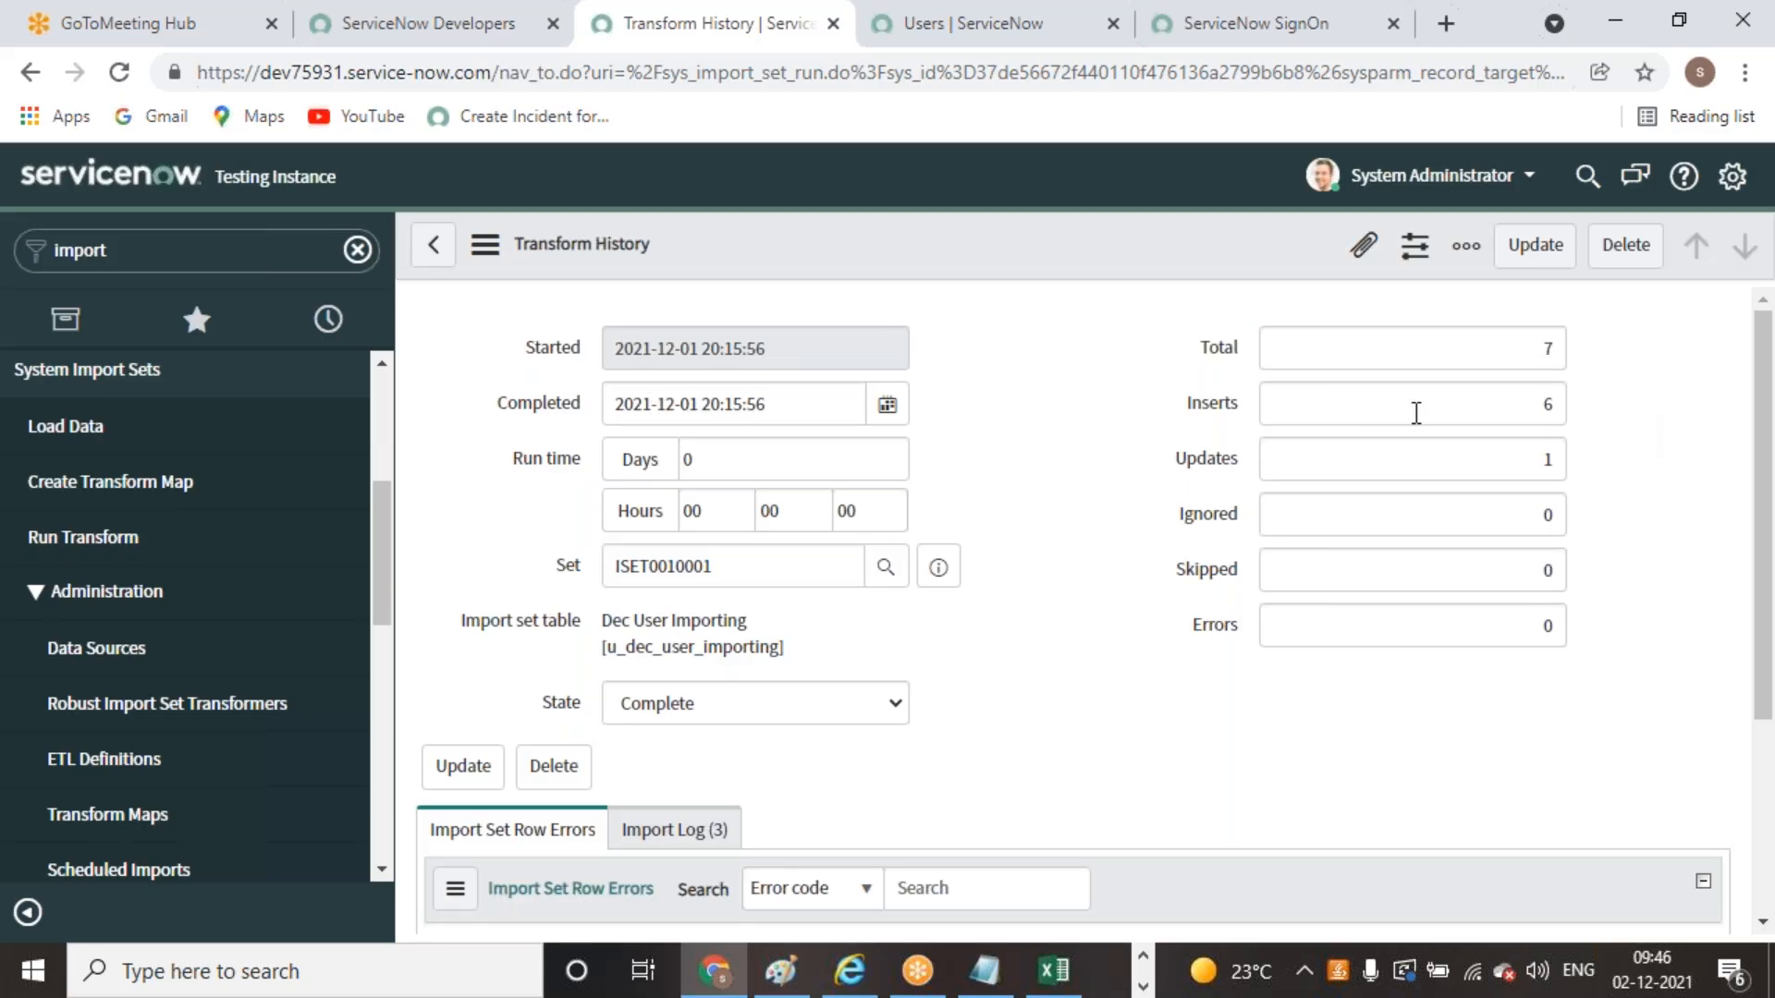
pyautogui.doubleClick(1377, 406)
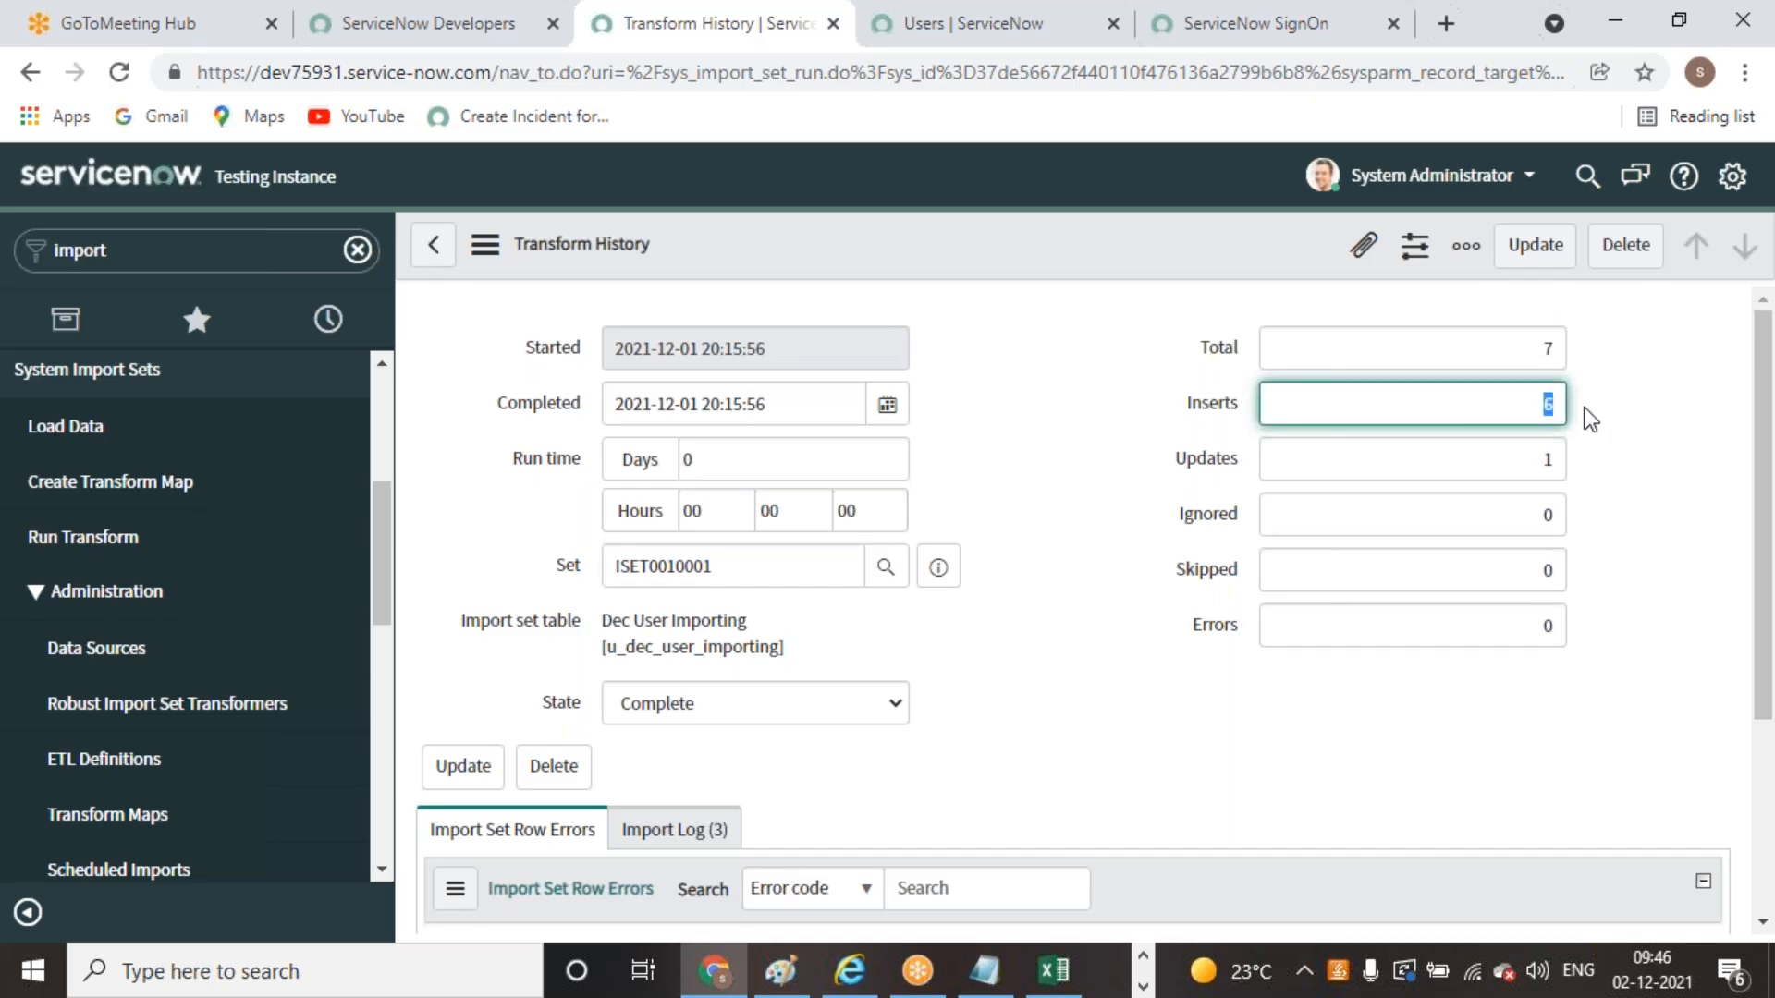
pyautogui.click(1533, 375)
pyautogui.doubleClick(1527, 353)
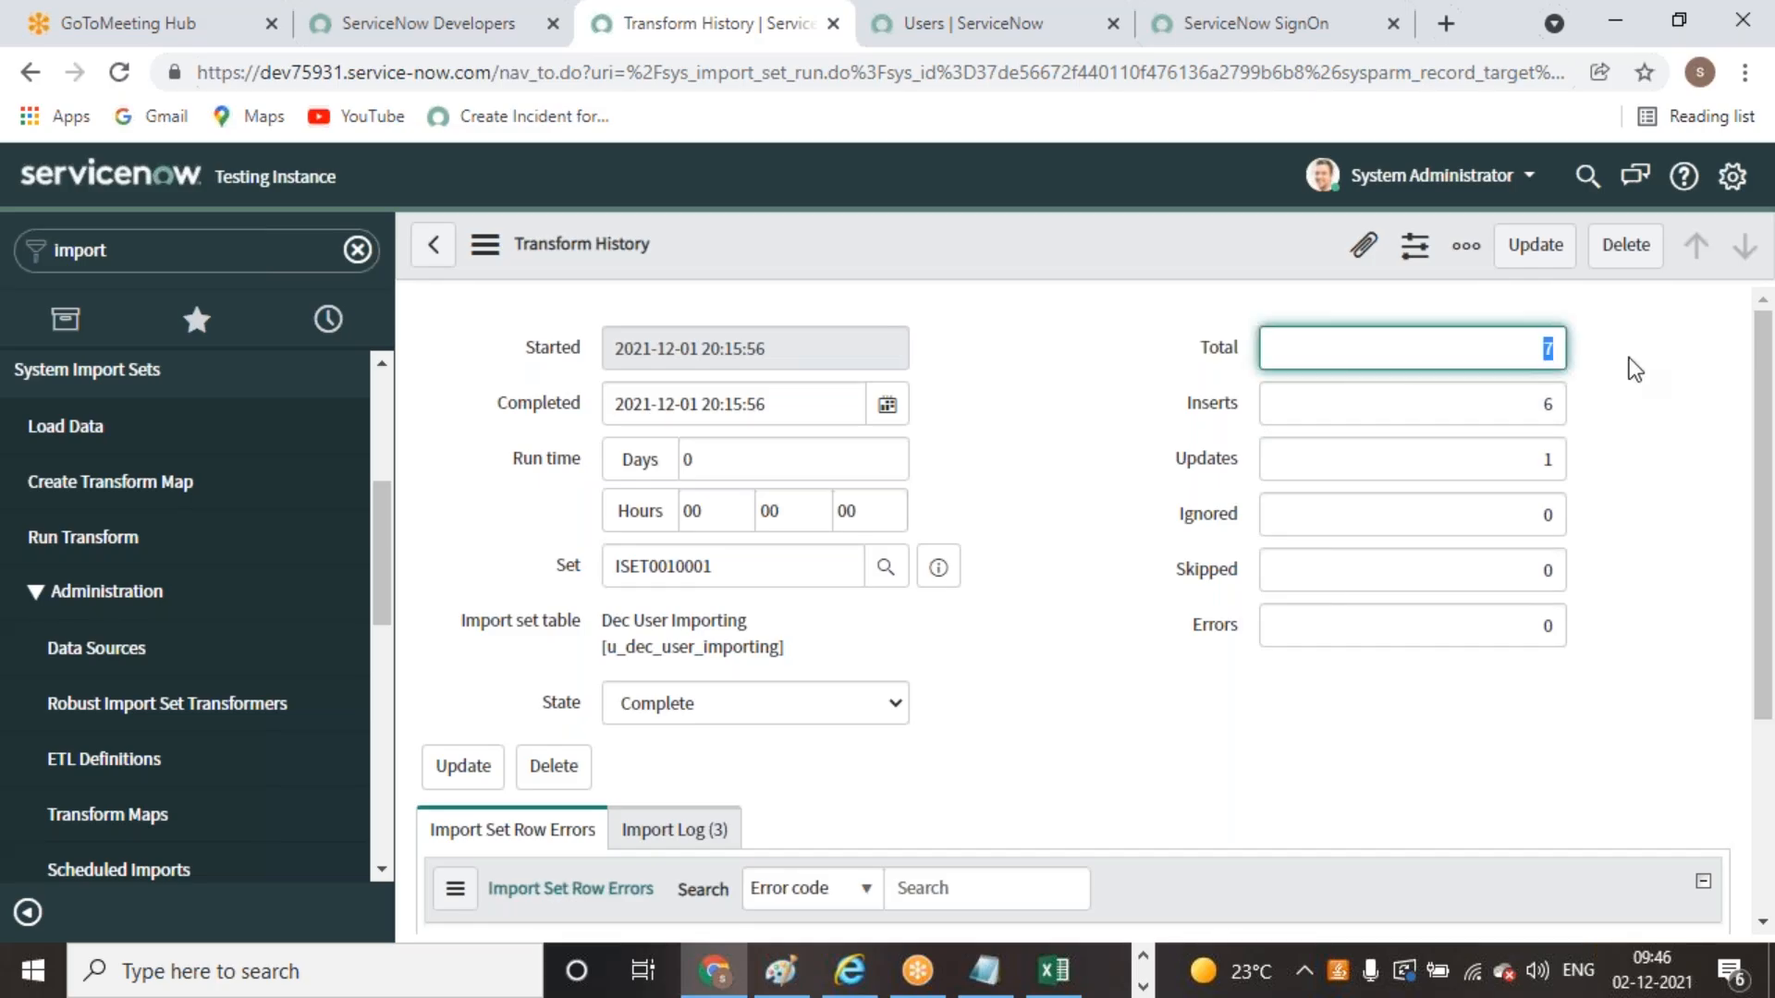
pyautogui.doubleClick(1543, 404)
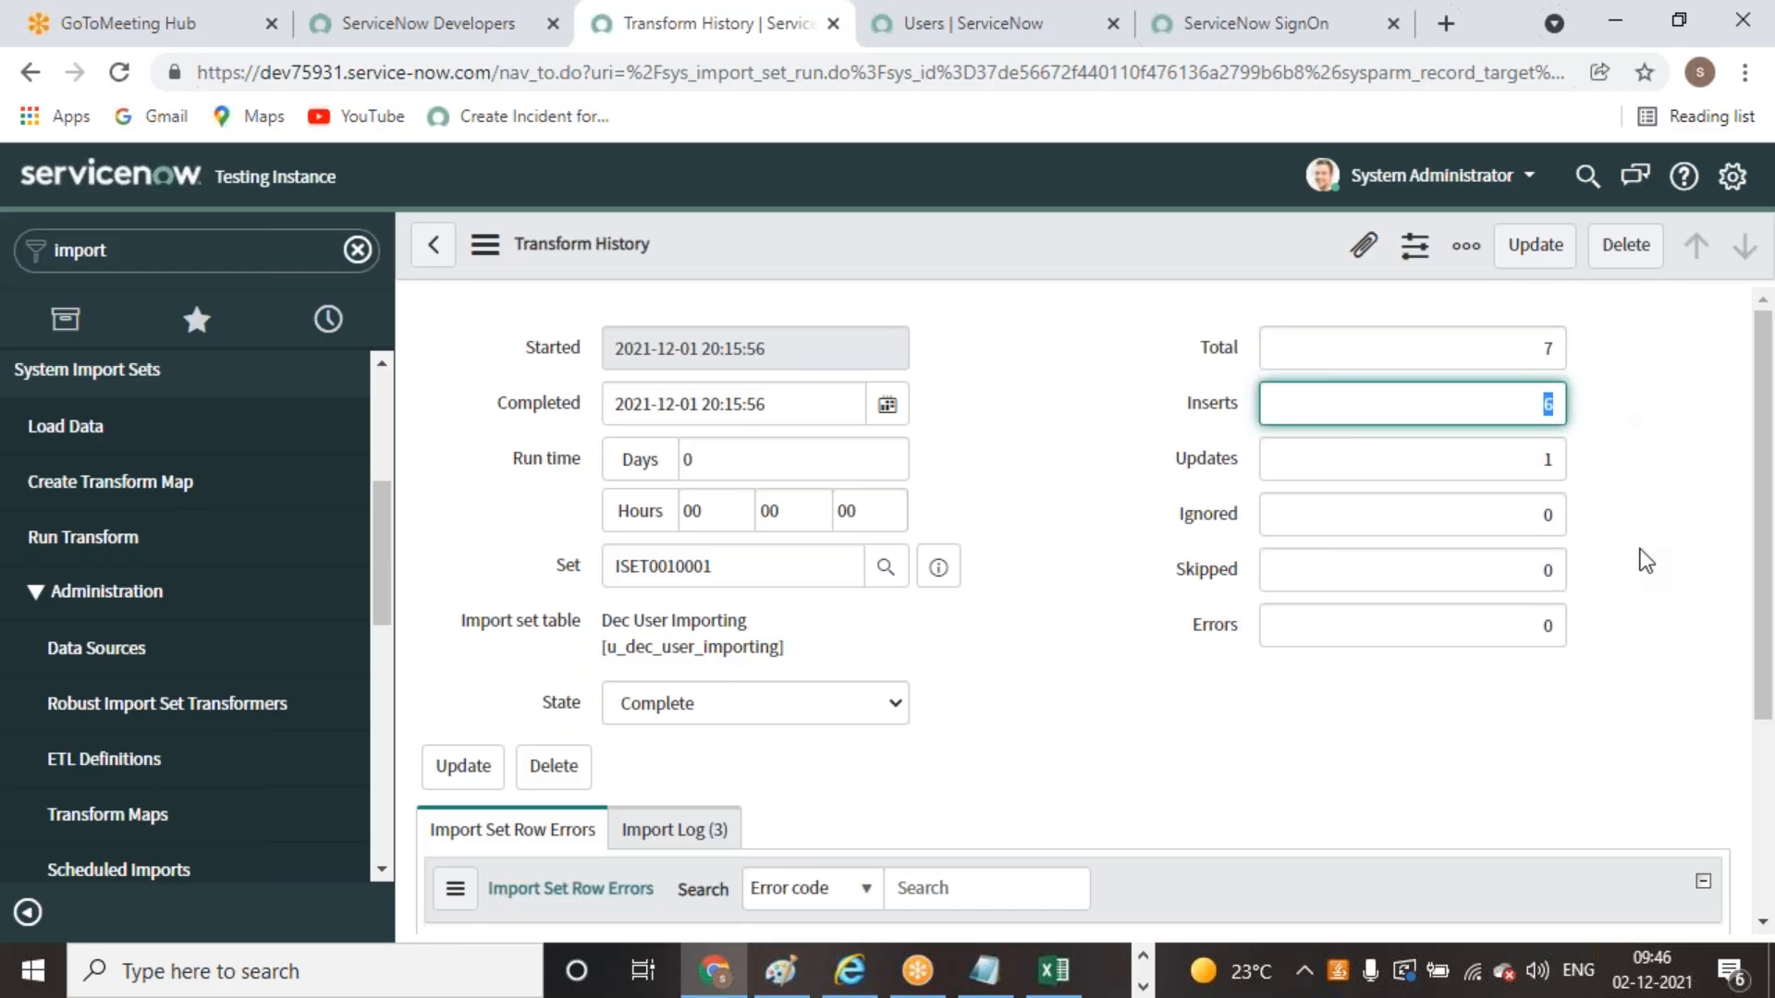
pyautogui.doubleClick(1570, 460)
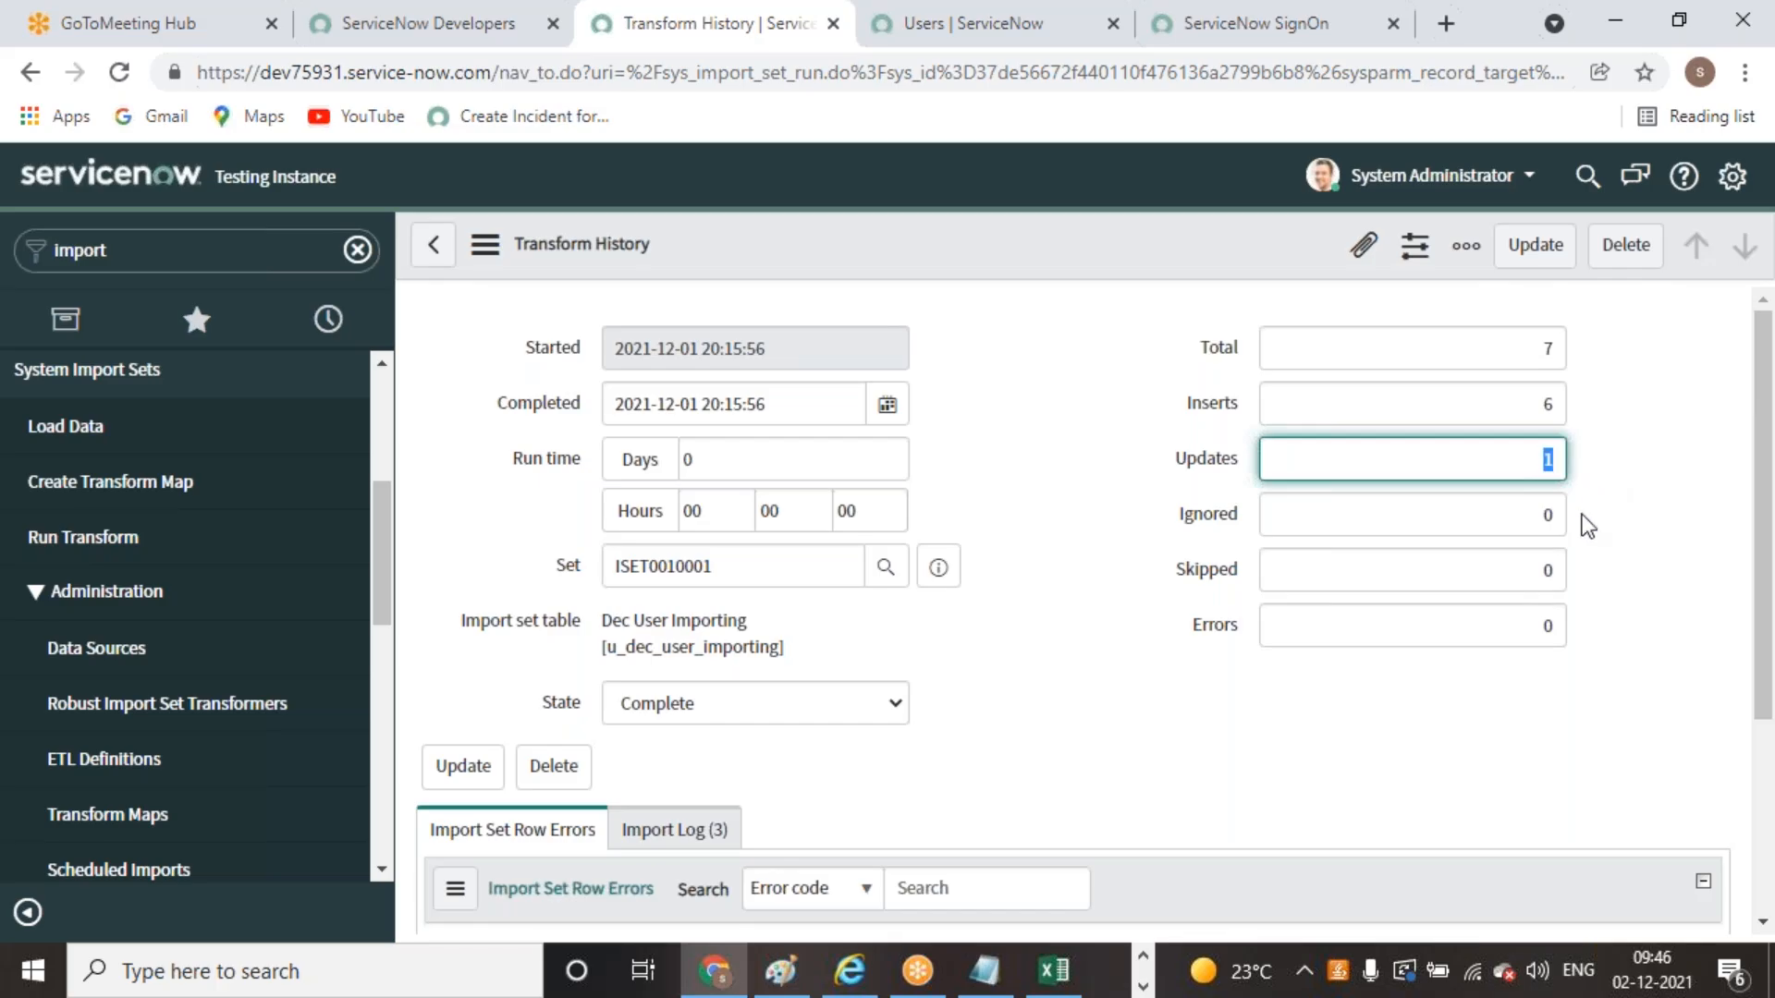
# Examine row 7 of the Excel workbook as the updated record and return to the transform history in the browser
pyautogui.click(1053, 971)
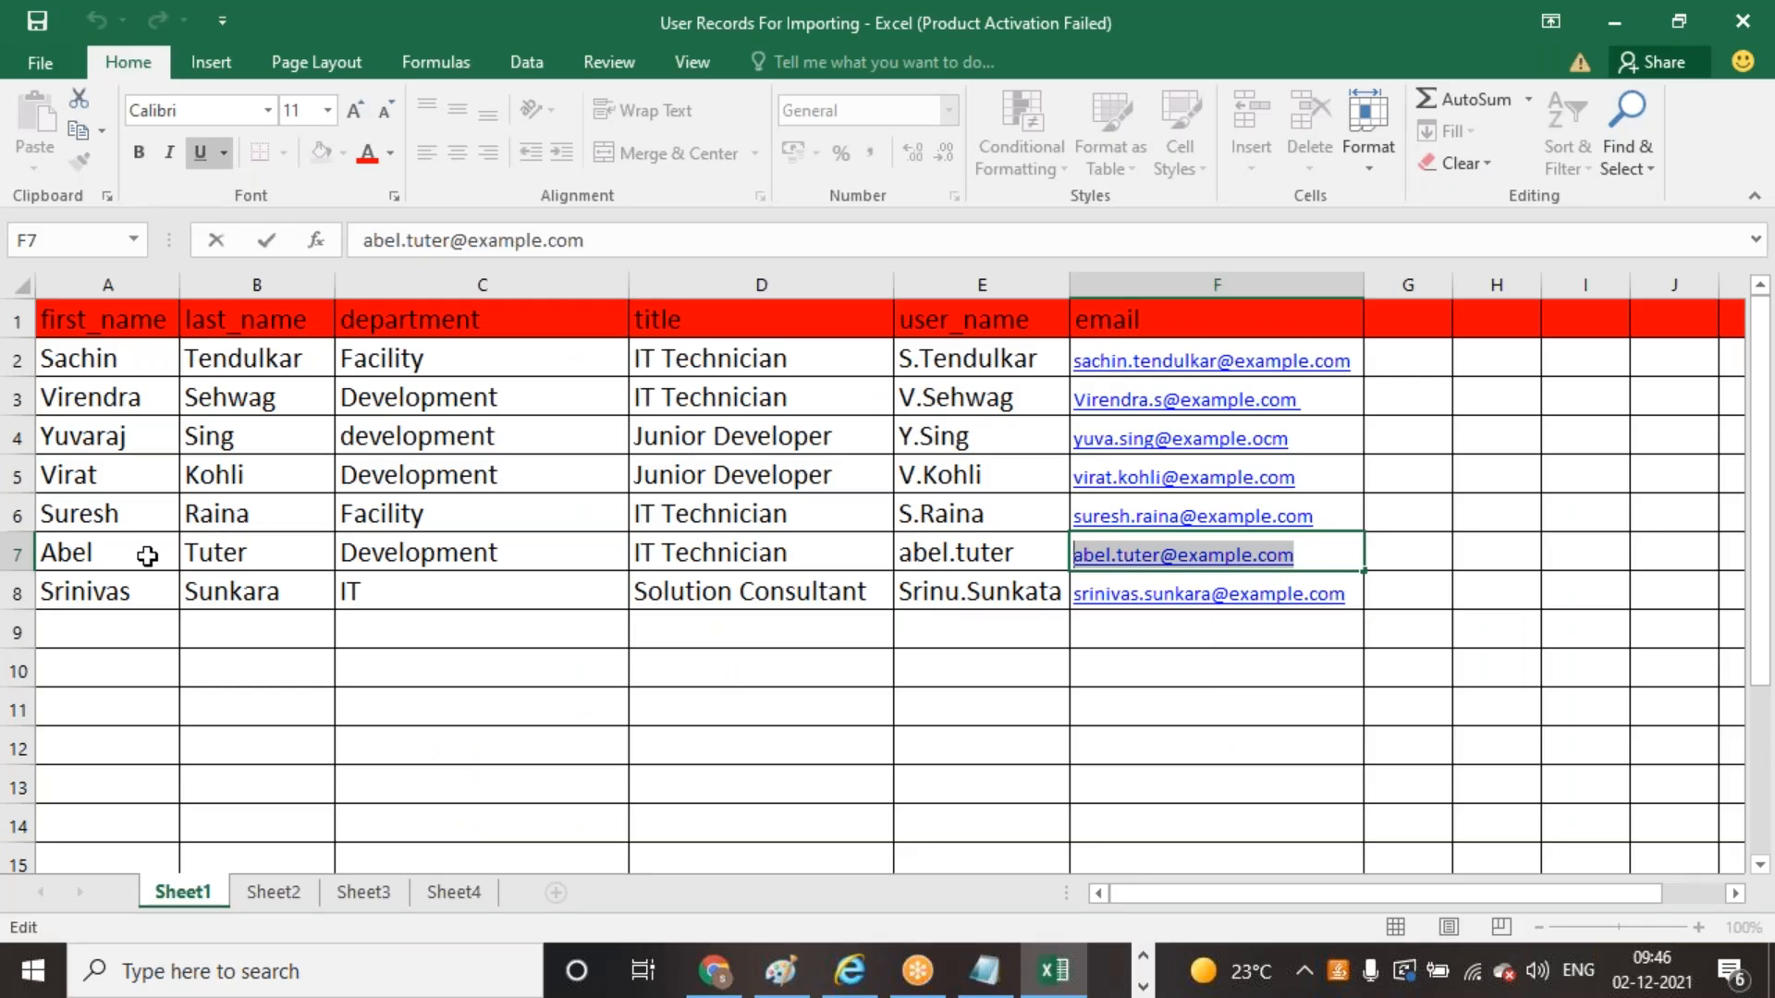
pyautogui.click(17, 555)
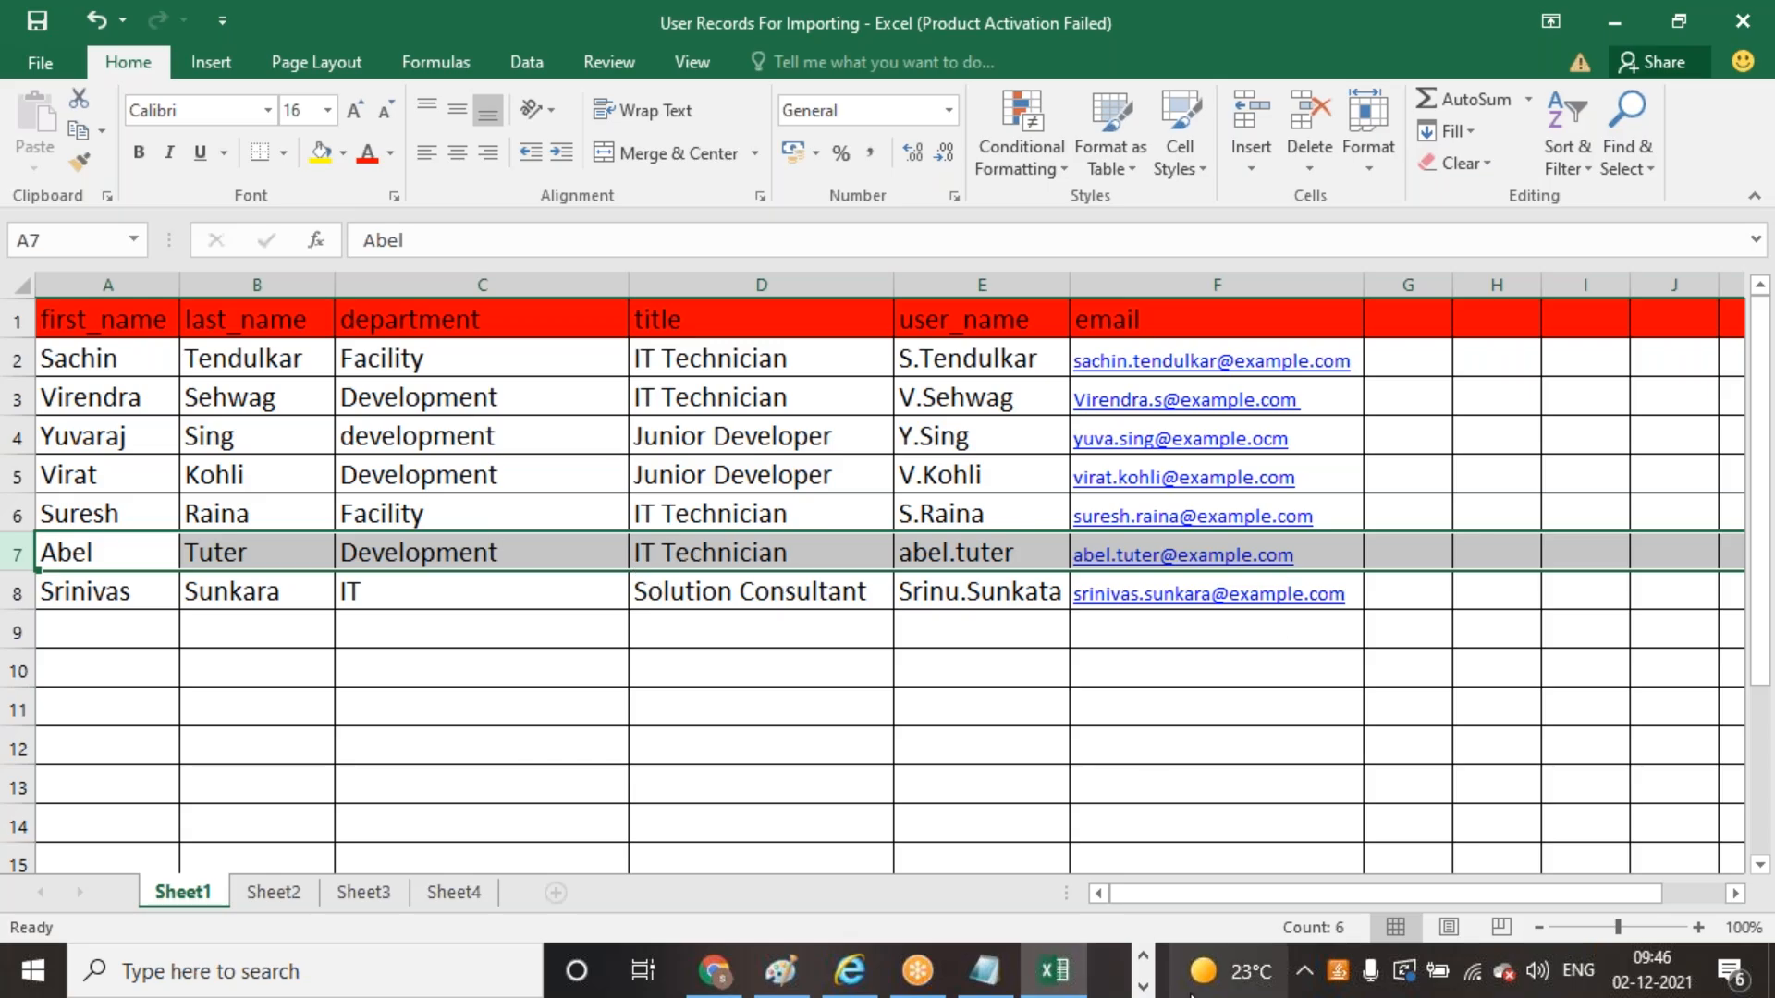
pyautogui.click(1143, 987)
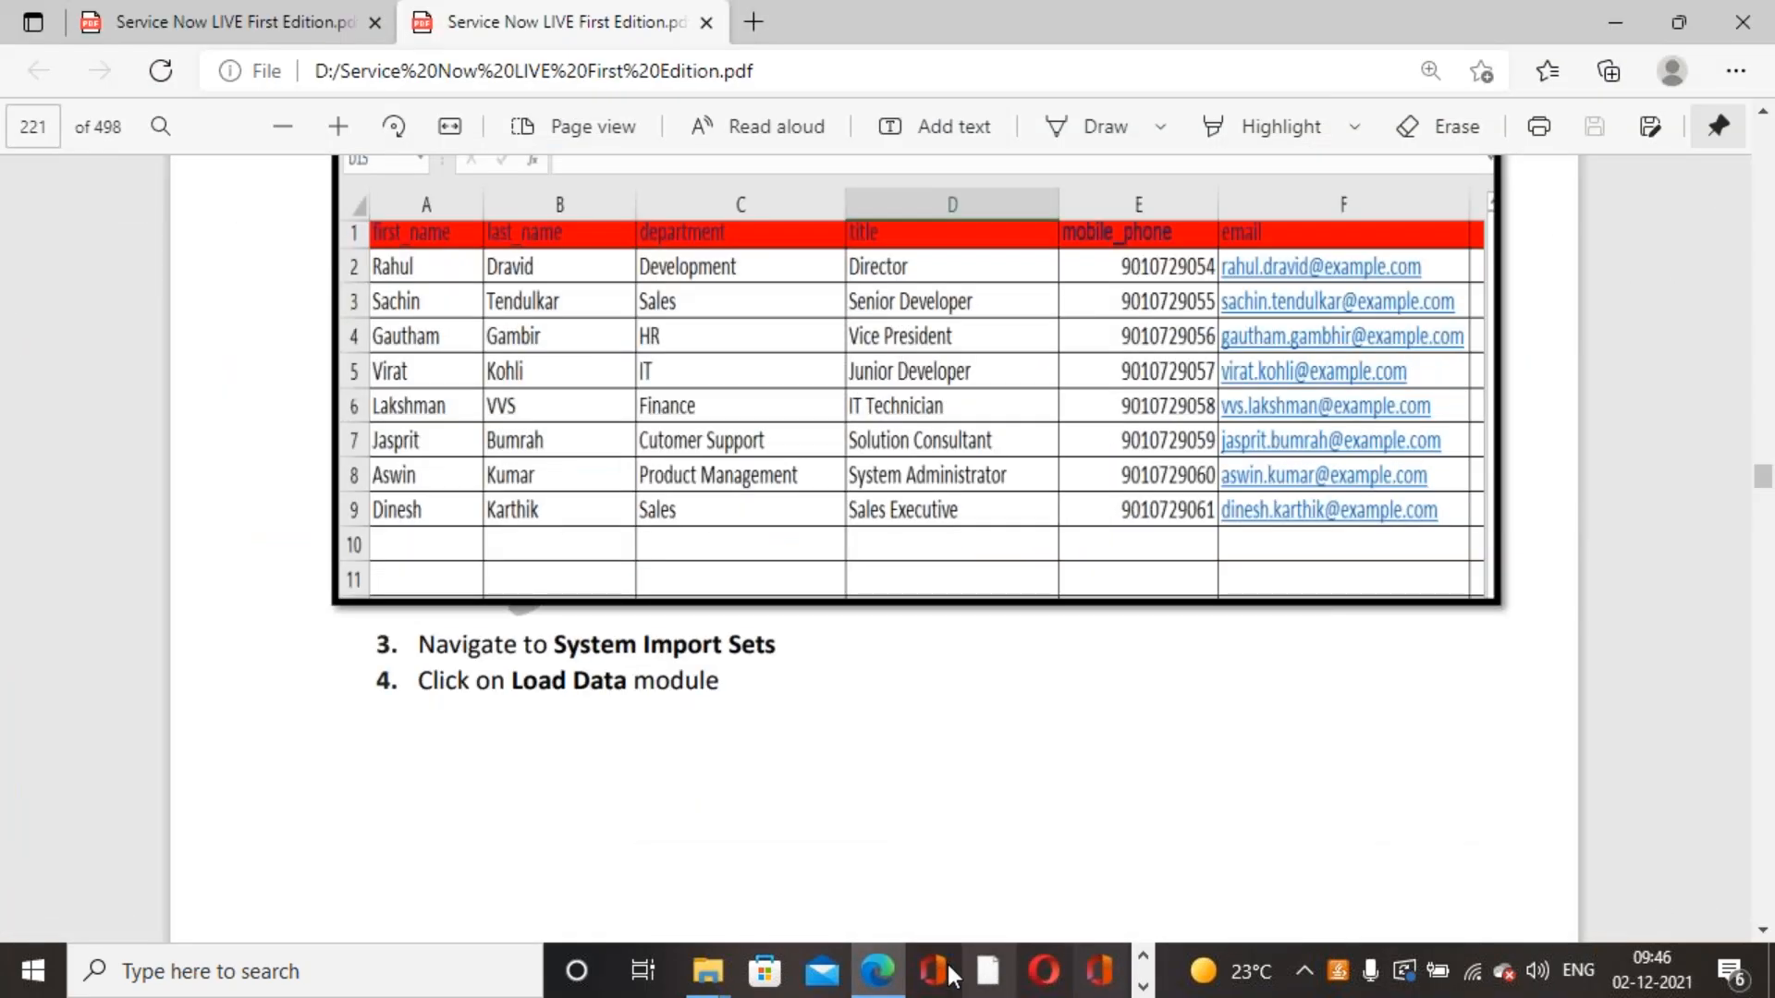
pyautogui.click(1144, 958)
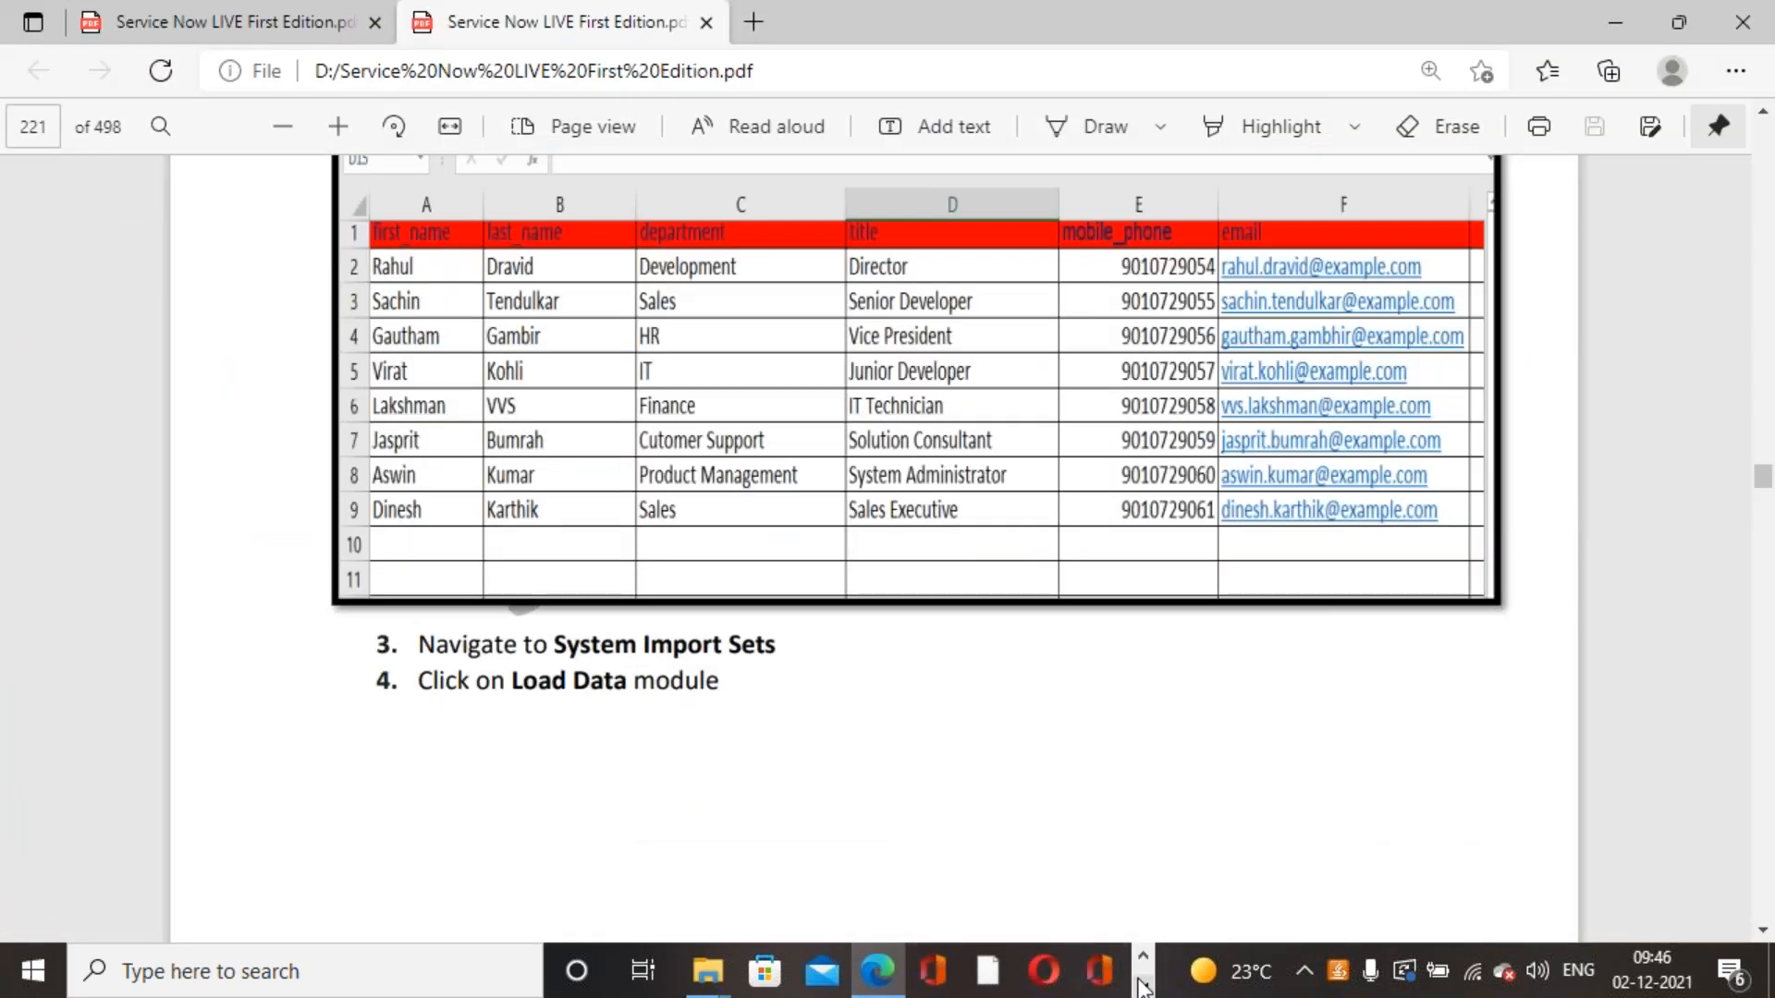
pyautogui.click(1146, 959)
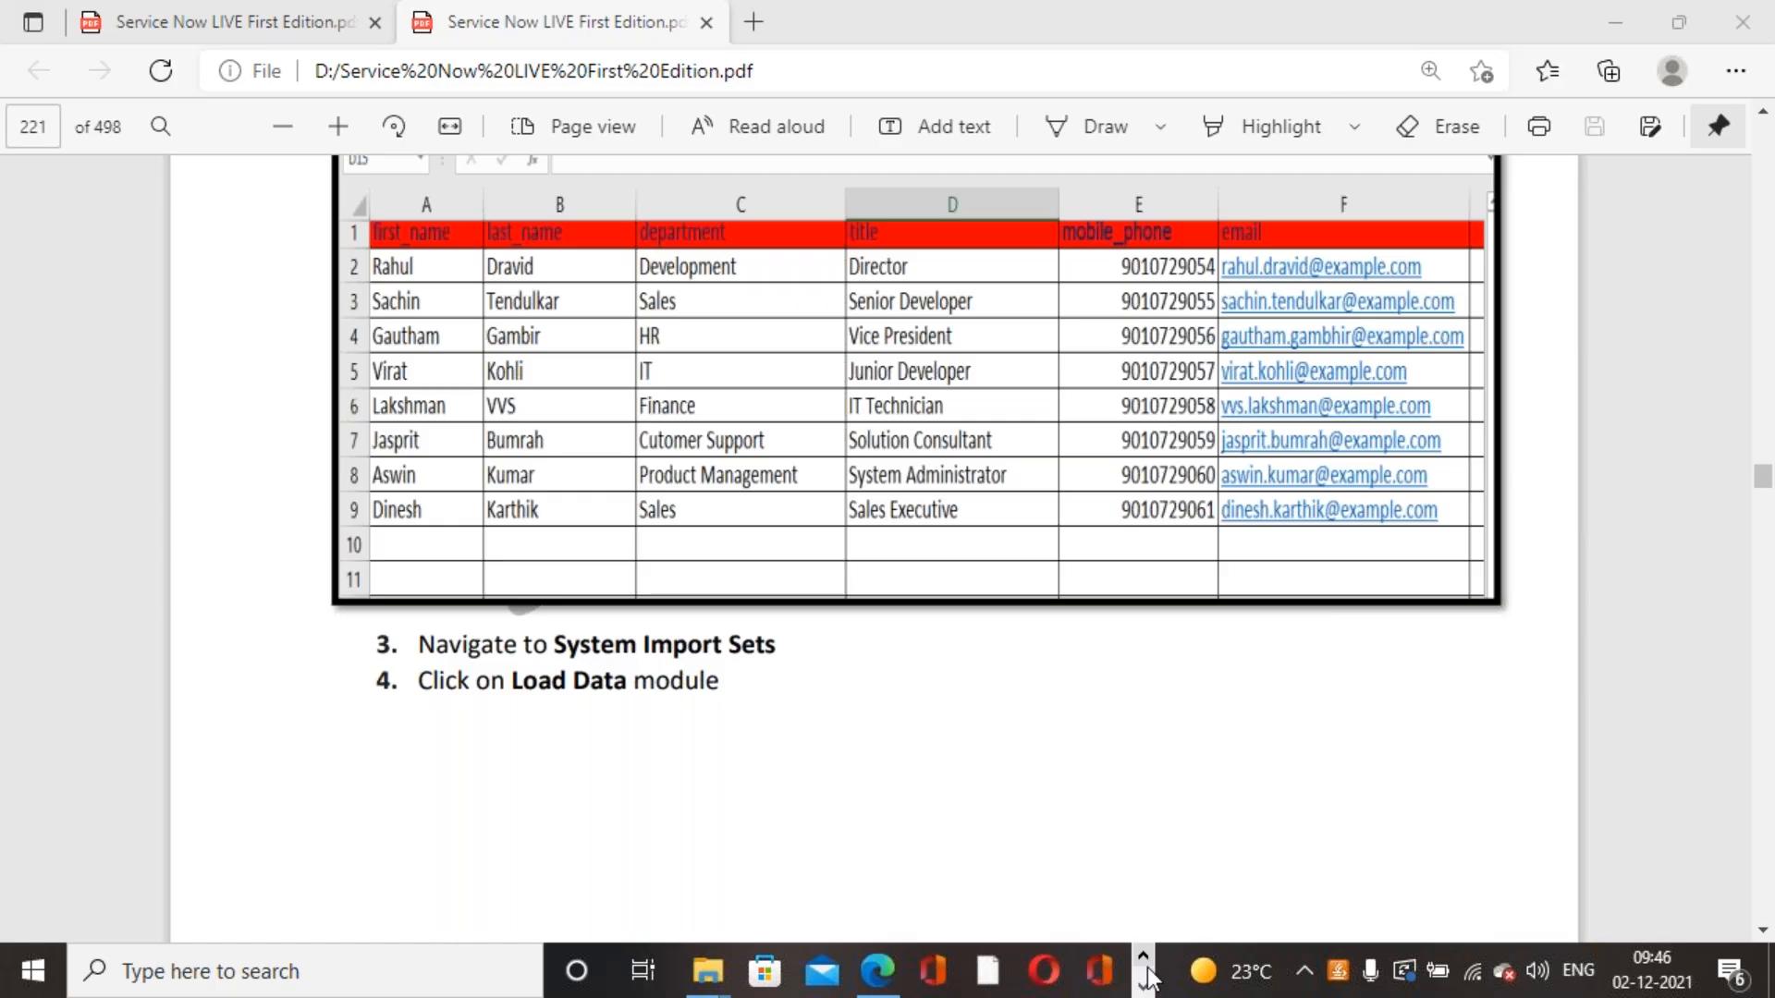
pyautogui.click(1146, 965)
pyautogui.click(714, 971)
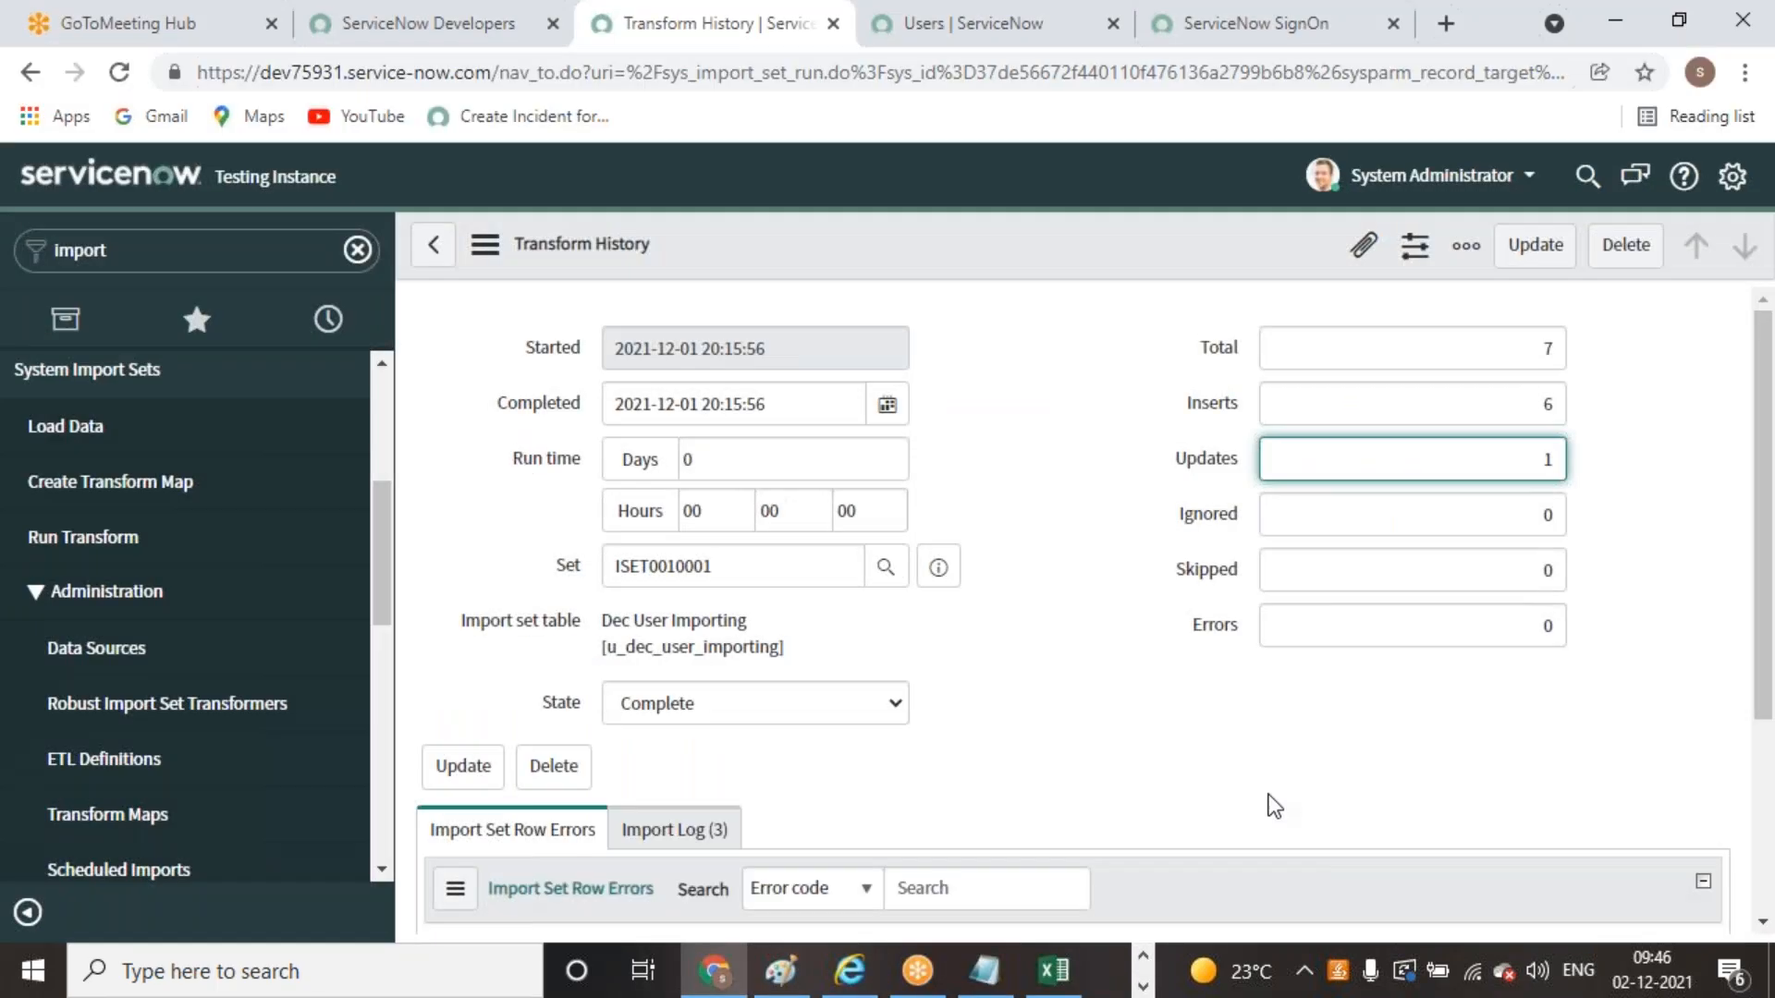
# Review the Import Log messages of the transform history record
pyautogui.scroll(-3, 1003, 620)
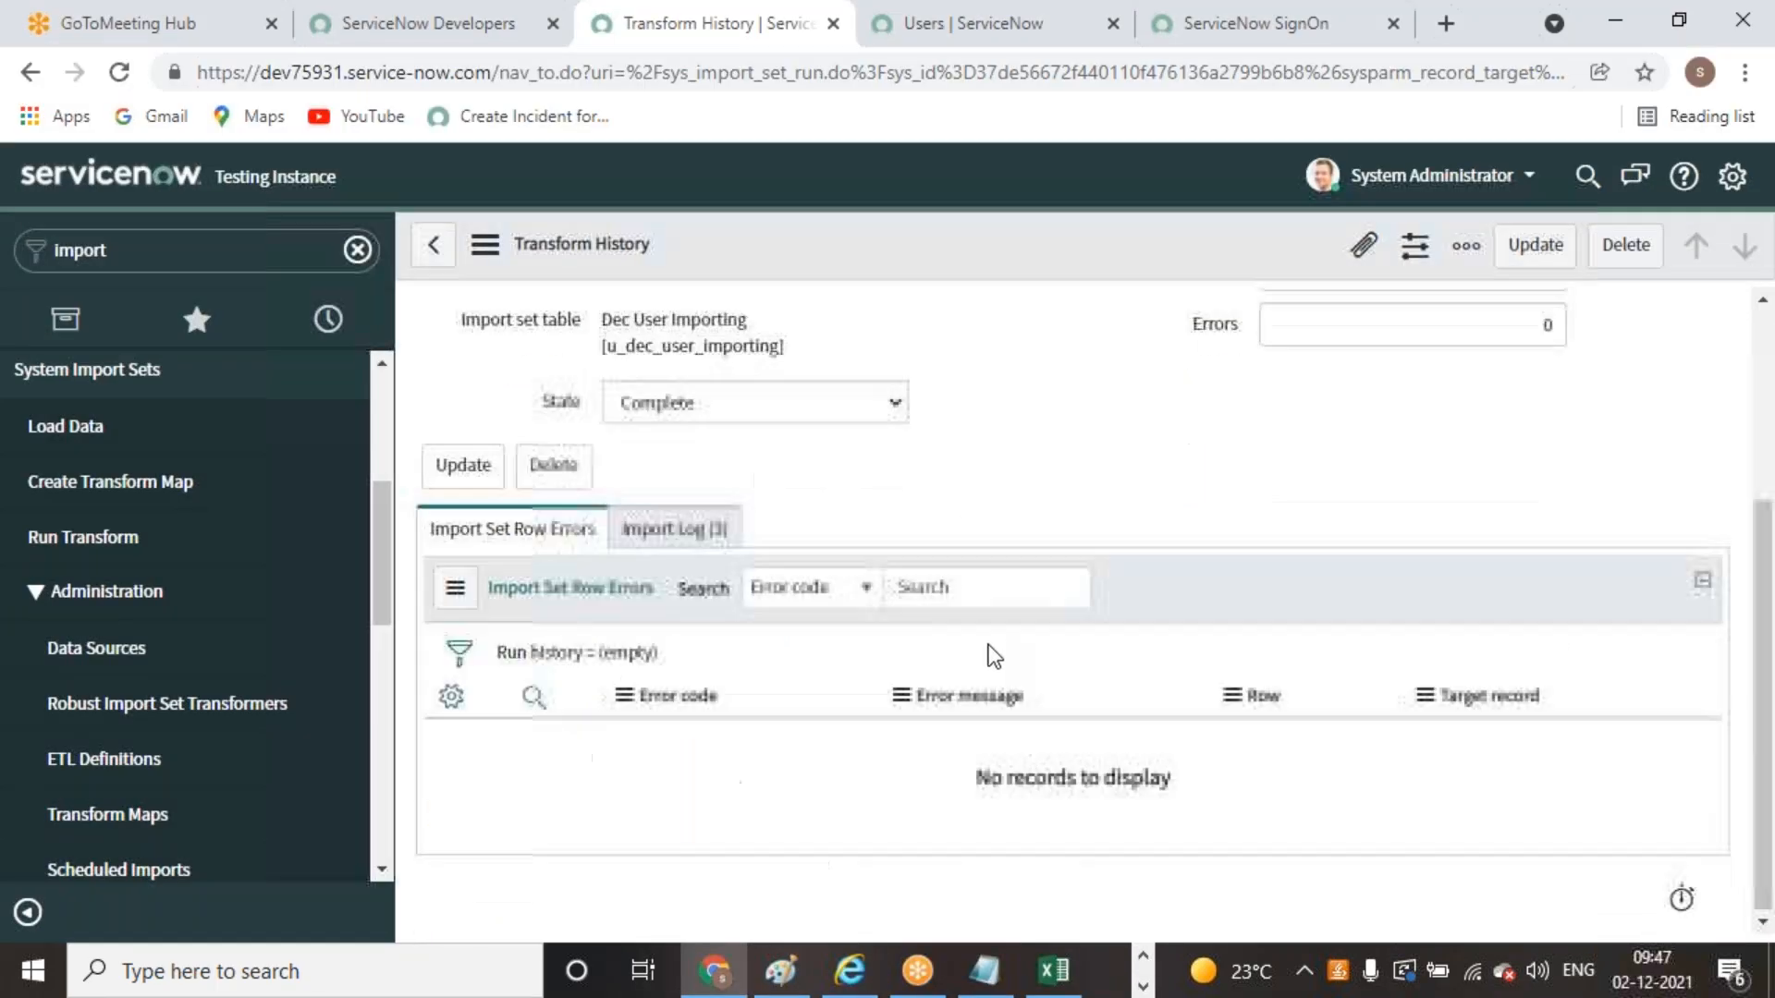
pyautogui.click(695, 544)
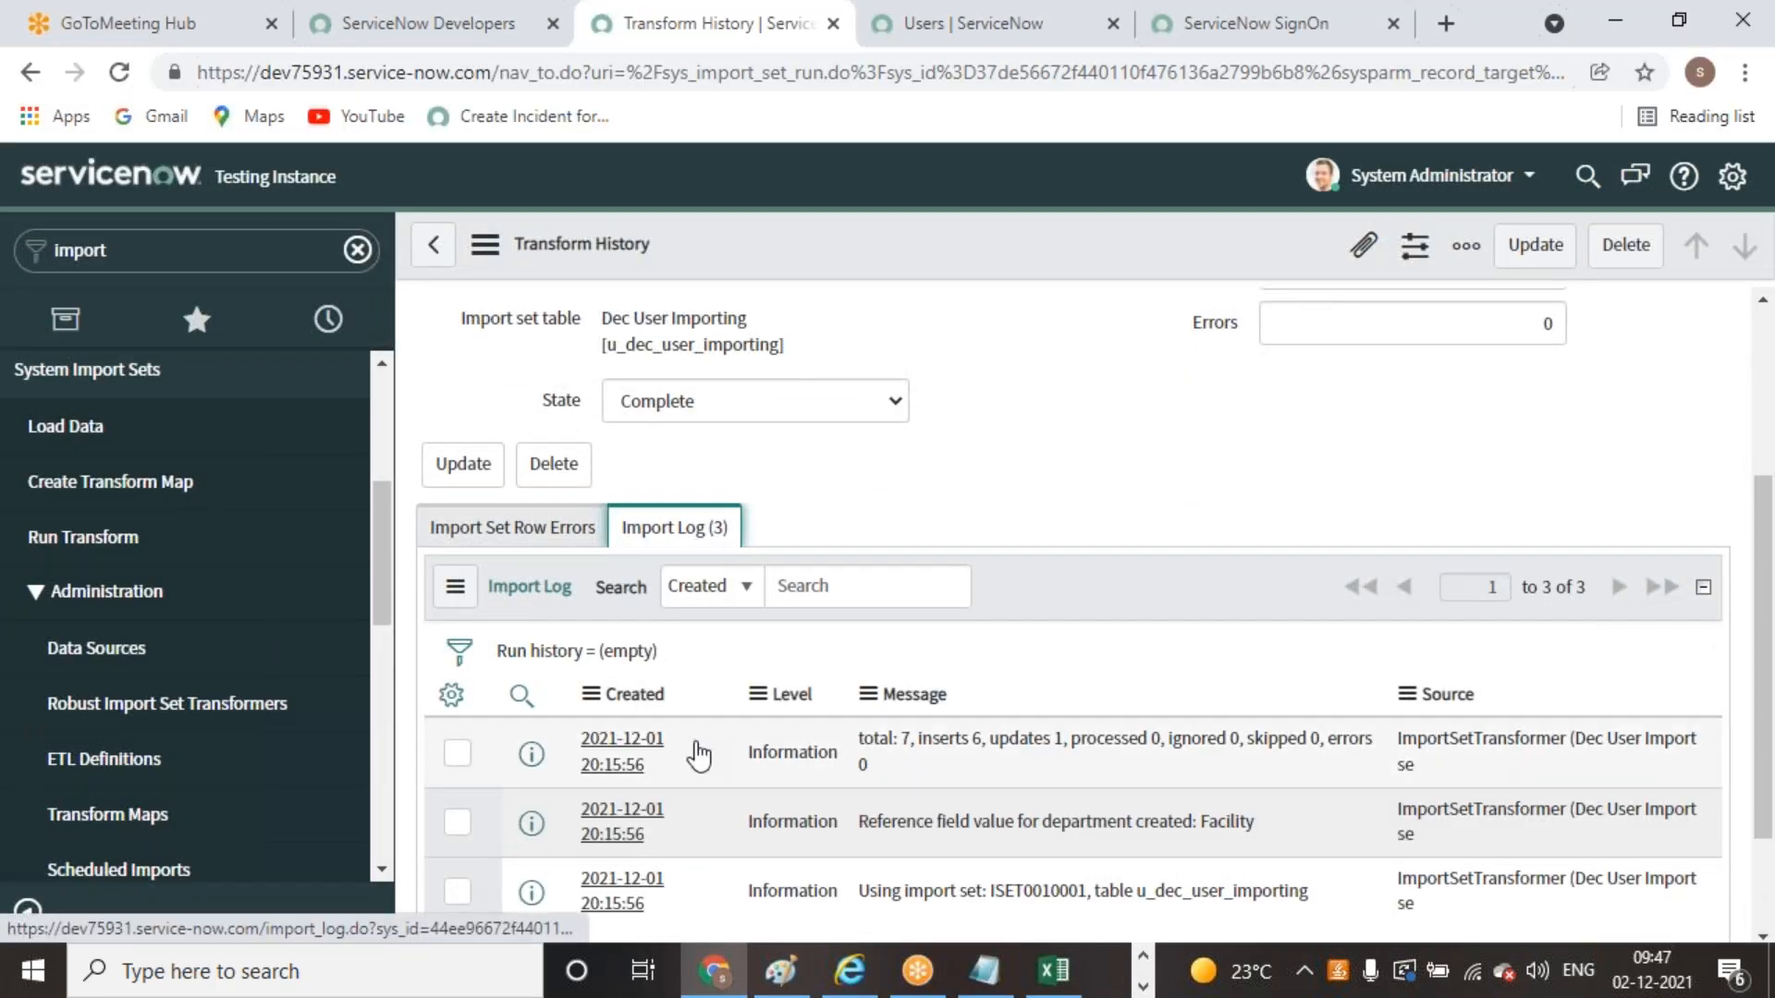
pyautogui.scroll(-2, 693, 752)
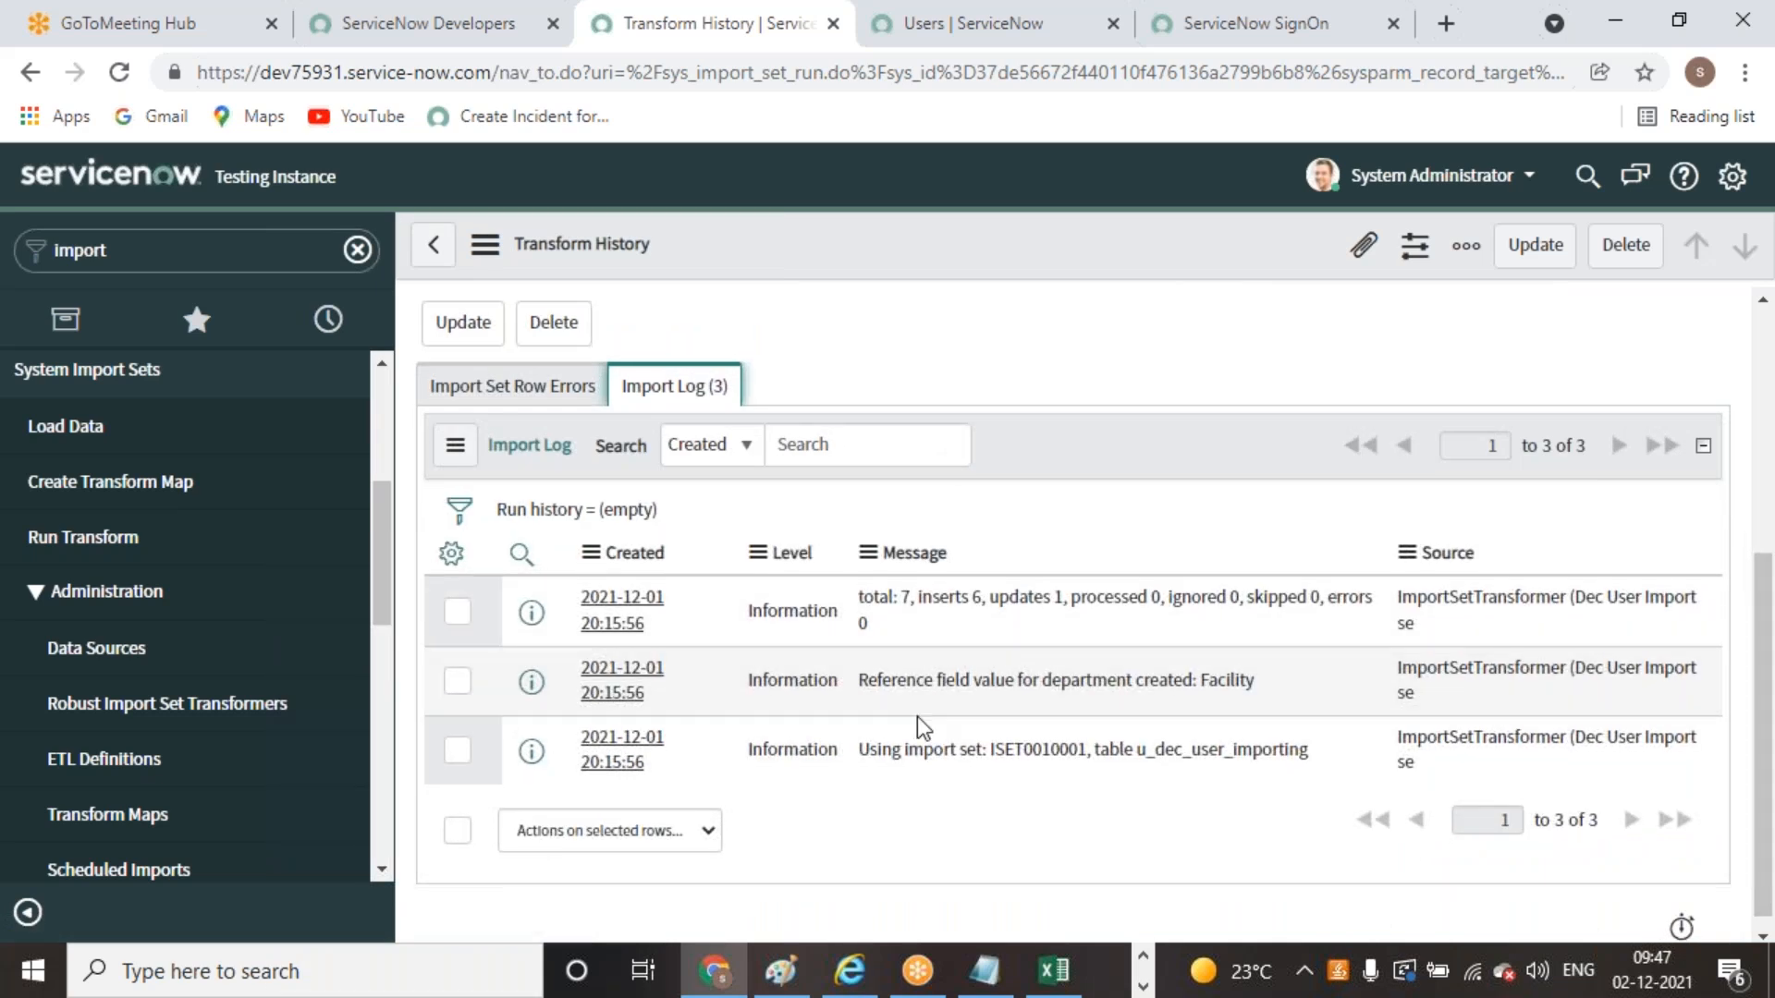
# Filter the application navigator for "incident" from the transform history record
pyautogui.scroll(5, 917, 718)
pyautogui.click(301, 232)
pyautogui.press('BackSpace')
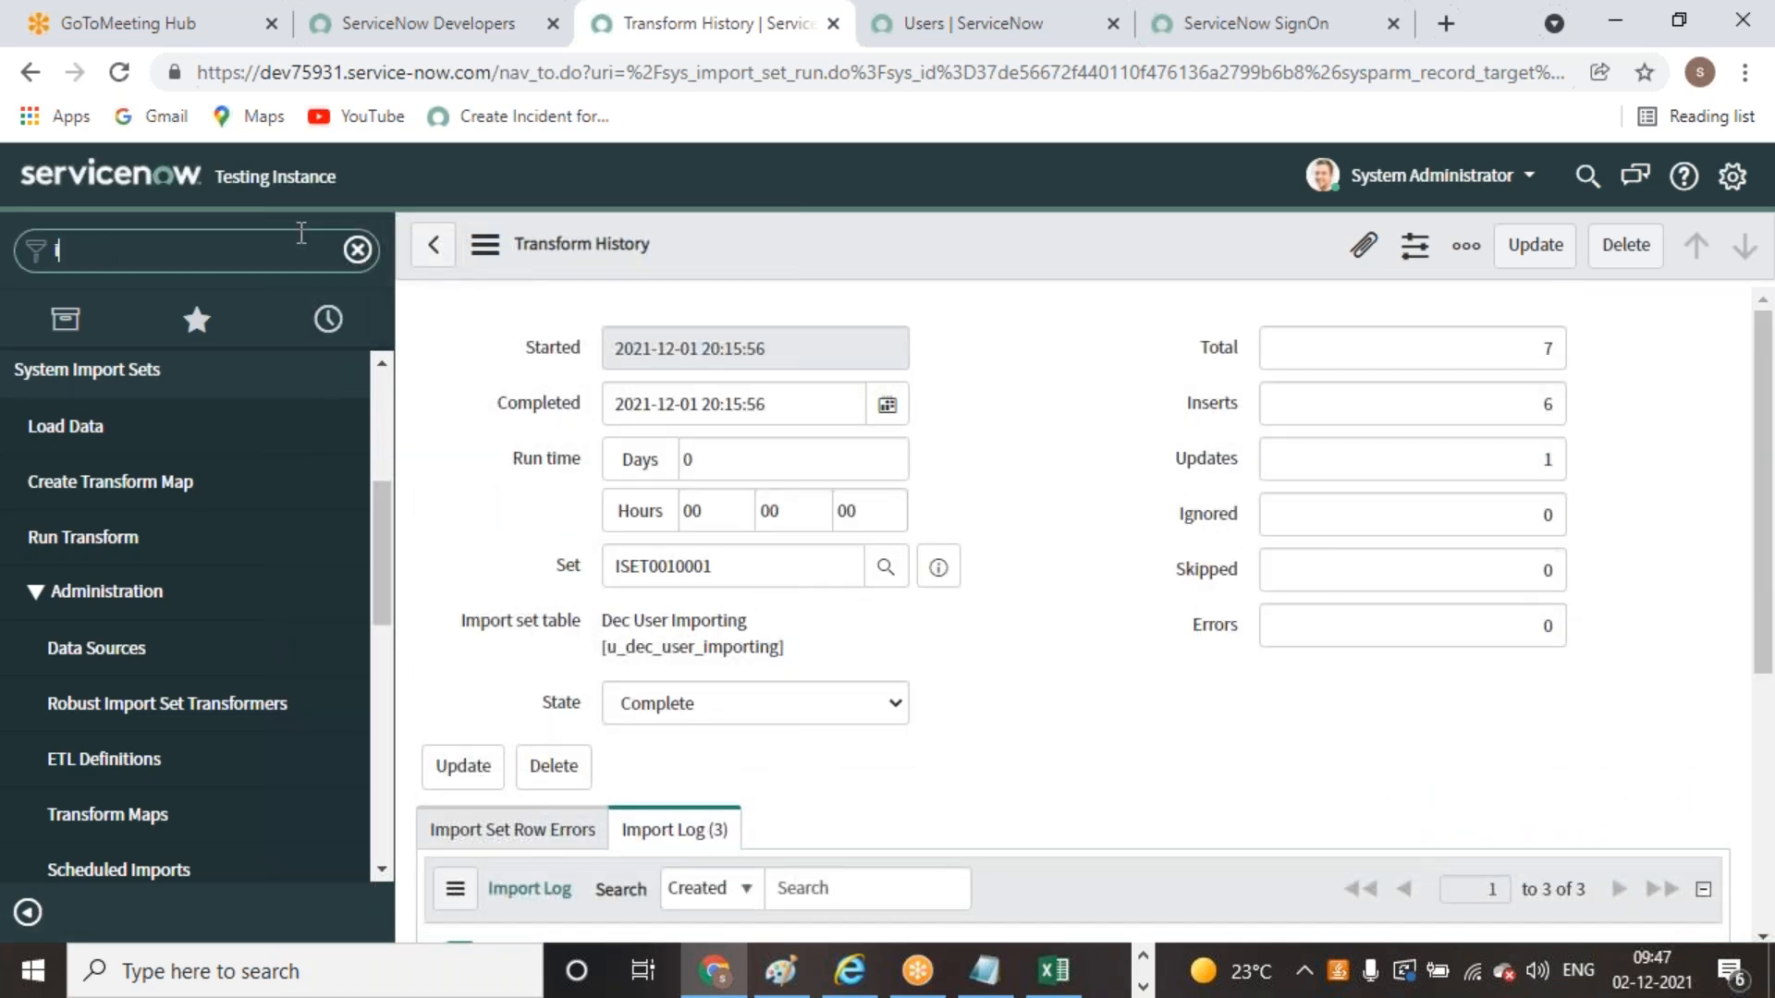
pyautogui.write('incident')
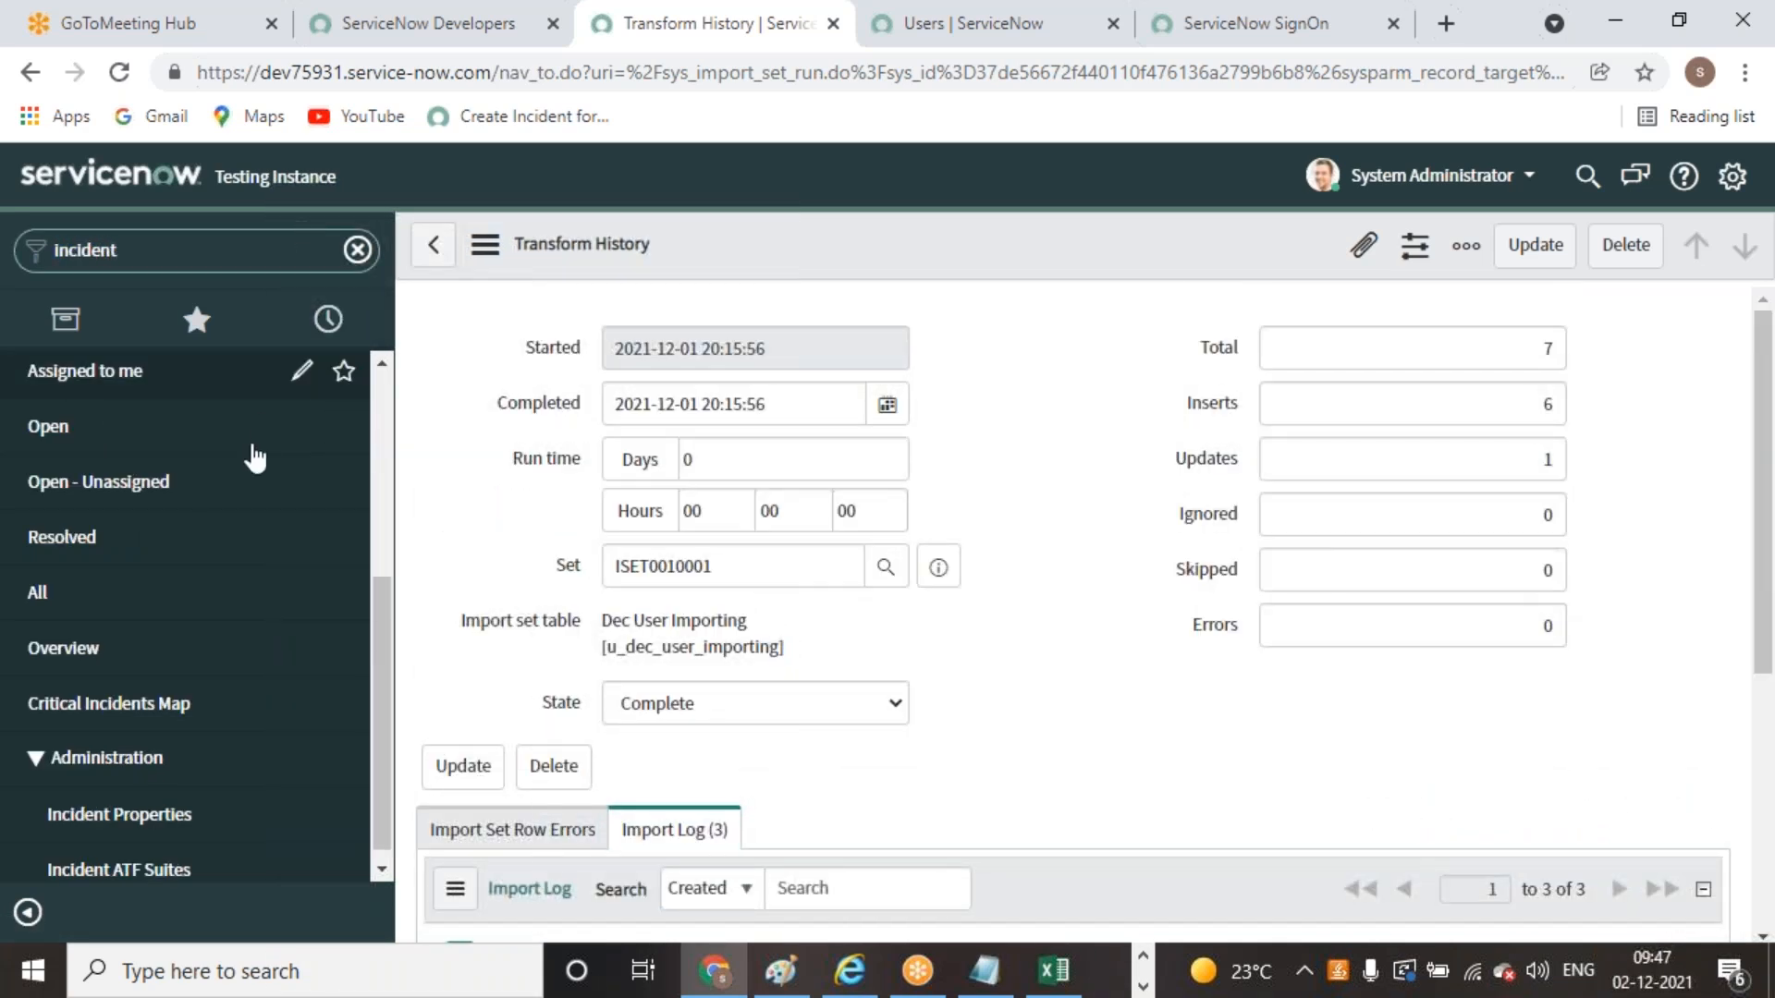
# Open the list of all incidents and sort it by Updated in descending and in ascending order
pyautogui.click(93, 592)
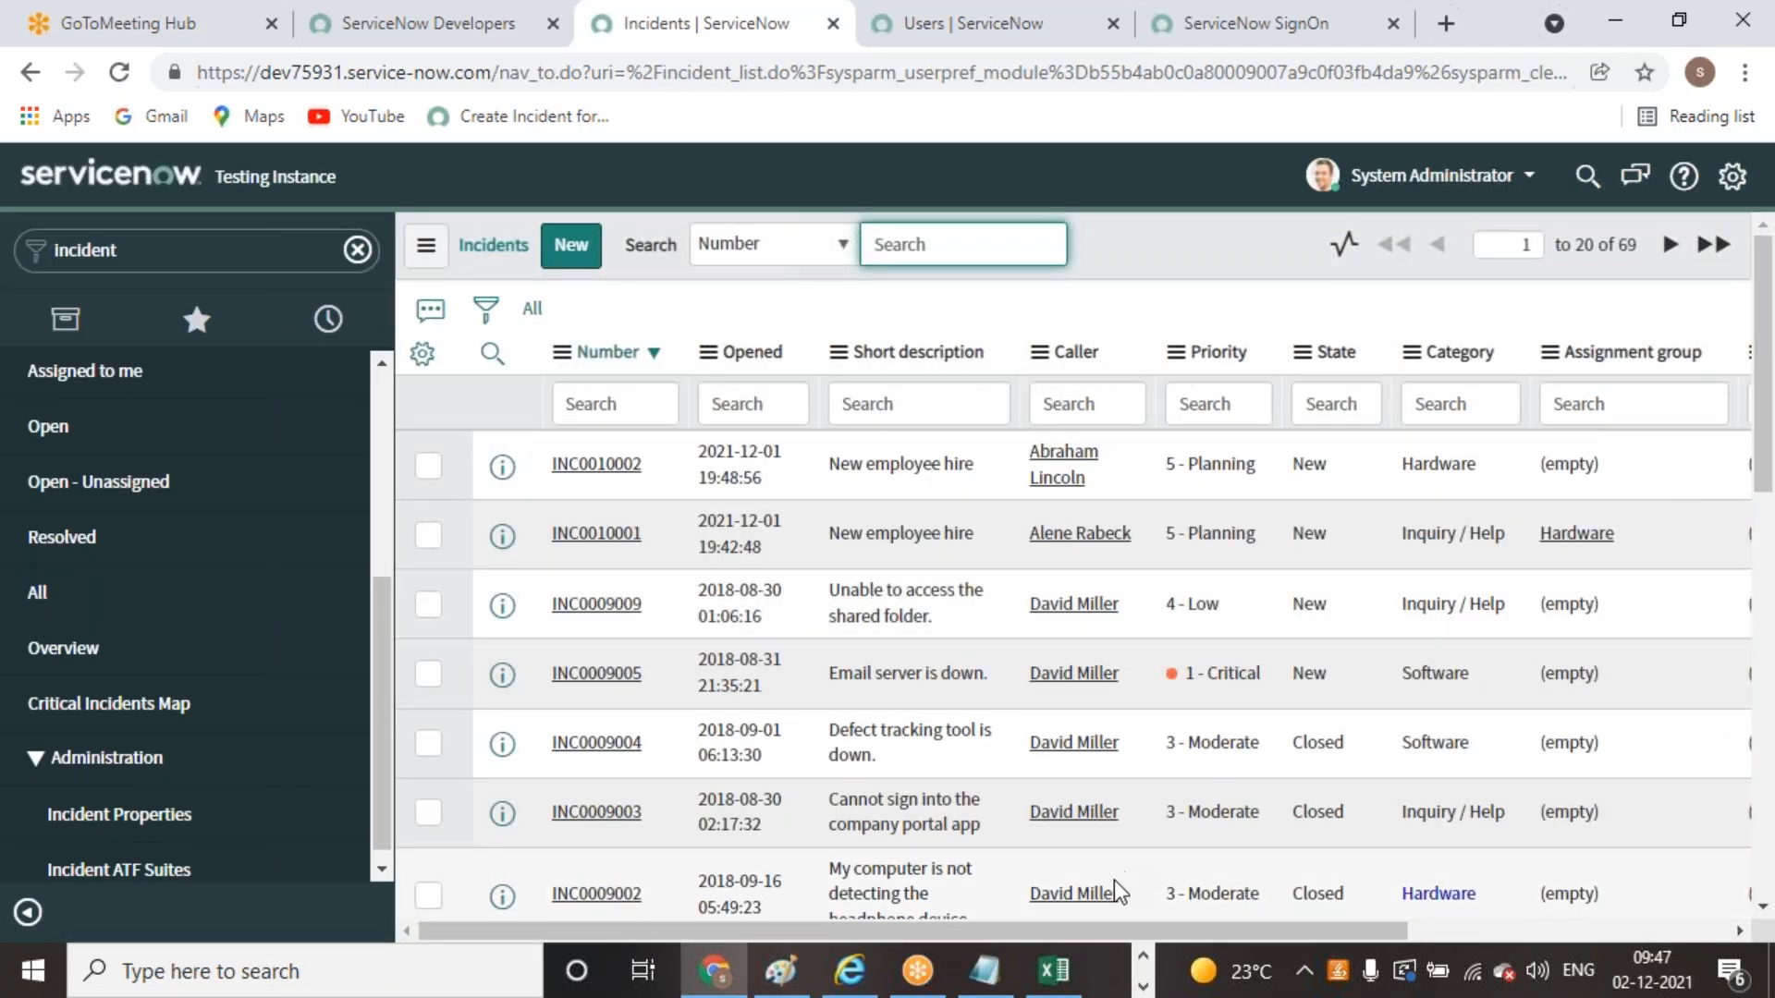
pyautogui.moveTo(1206, 932); pyautogui.dragTo(1667, 515)
pyautogui.click(1526, 363)
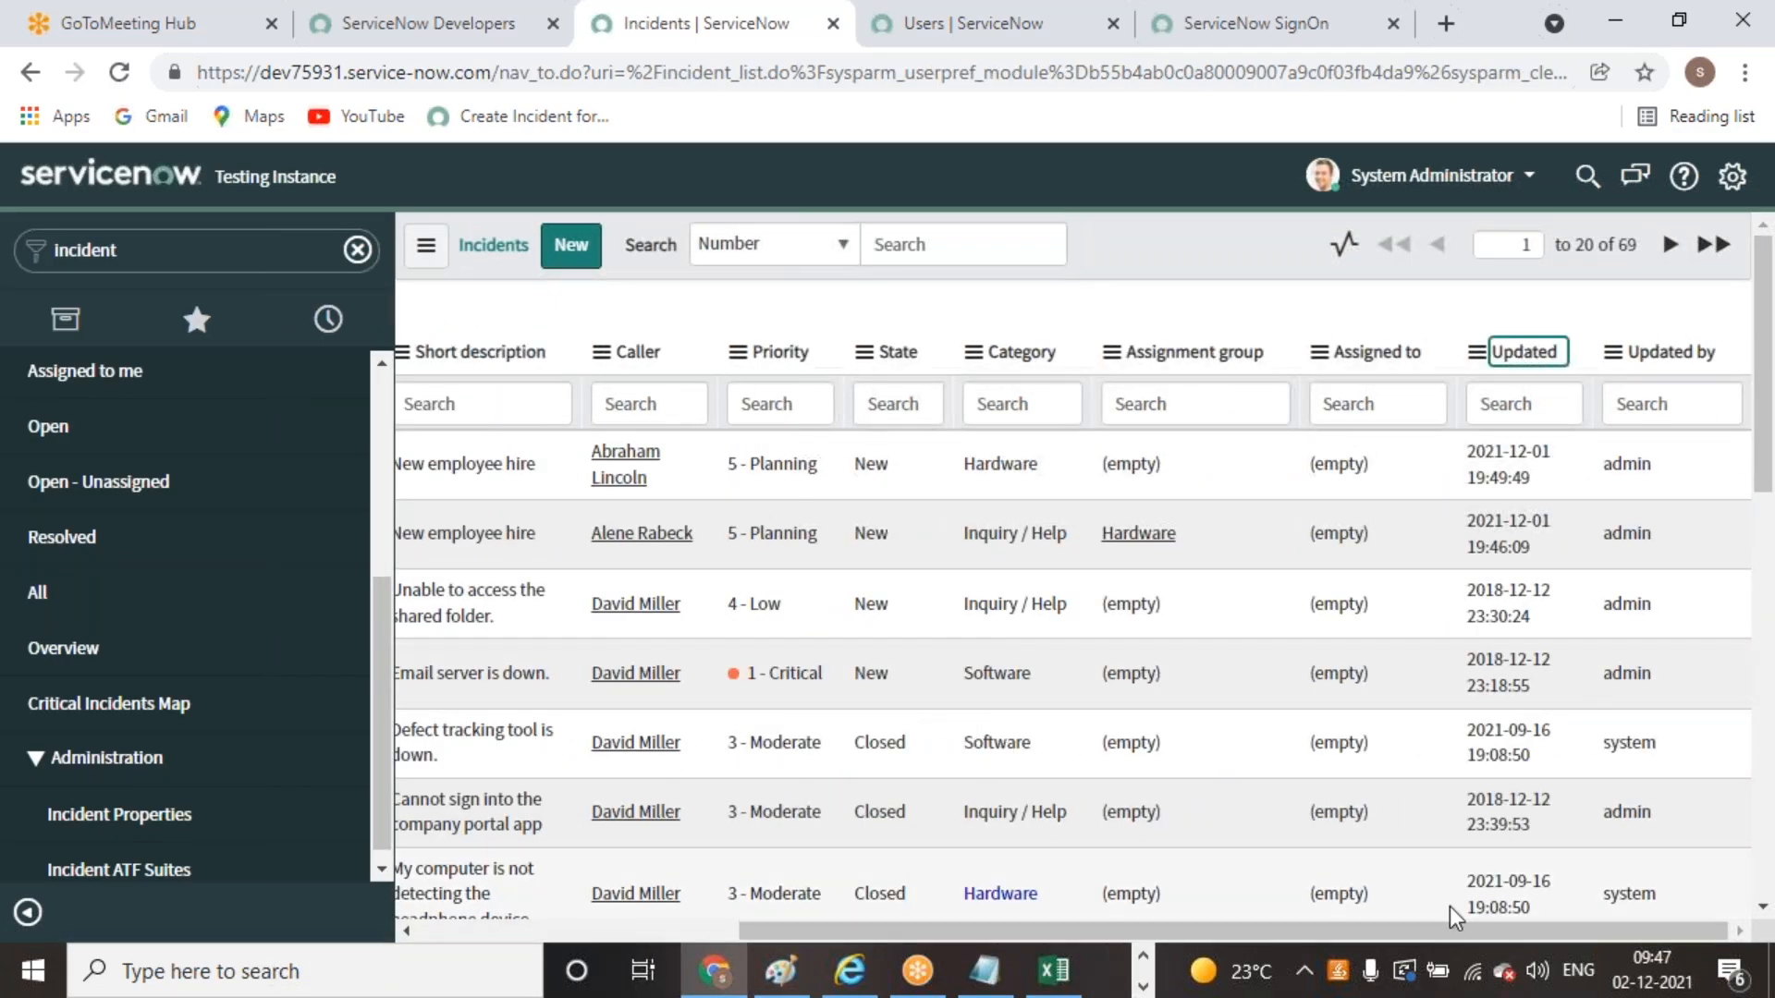
pyautogui.moveTo(1446, 925); pyautogui.dragTo(745, 501)
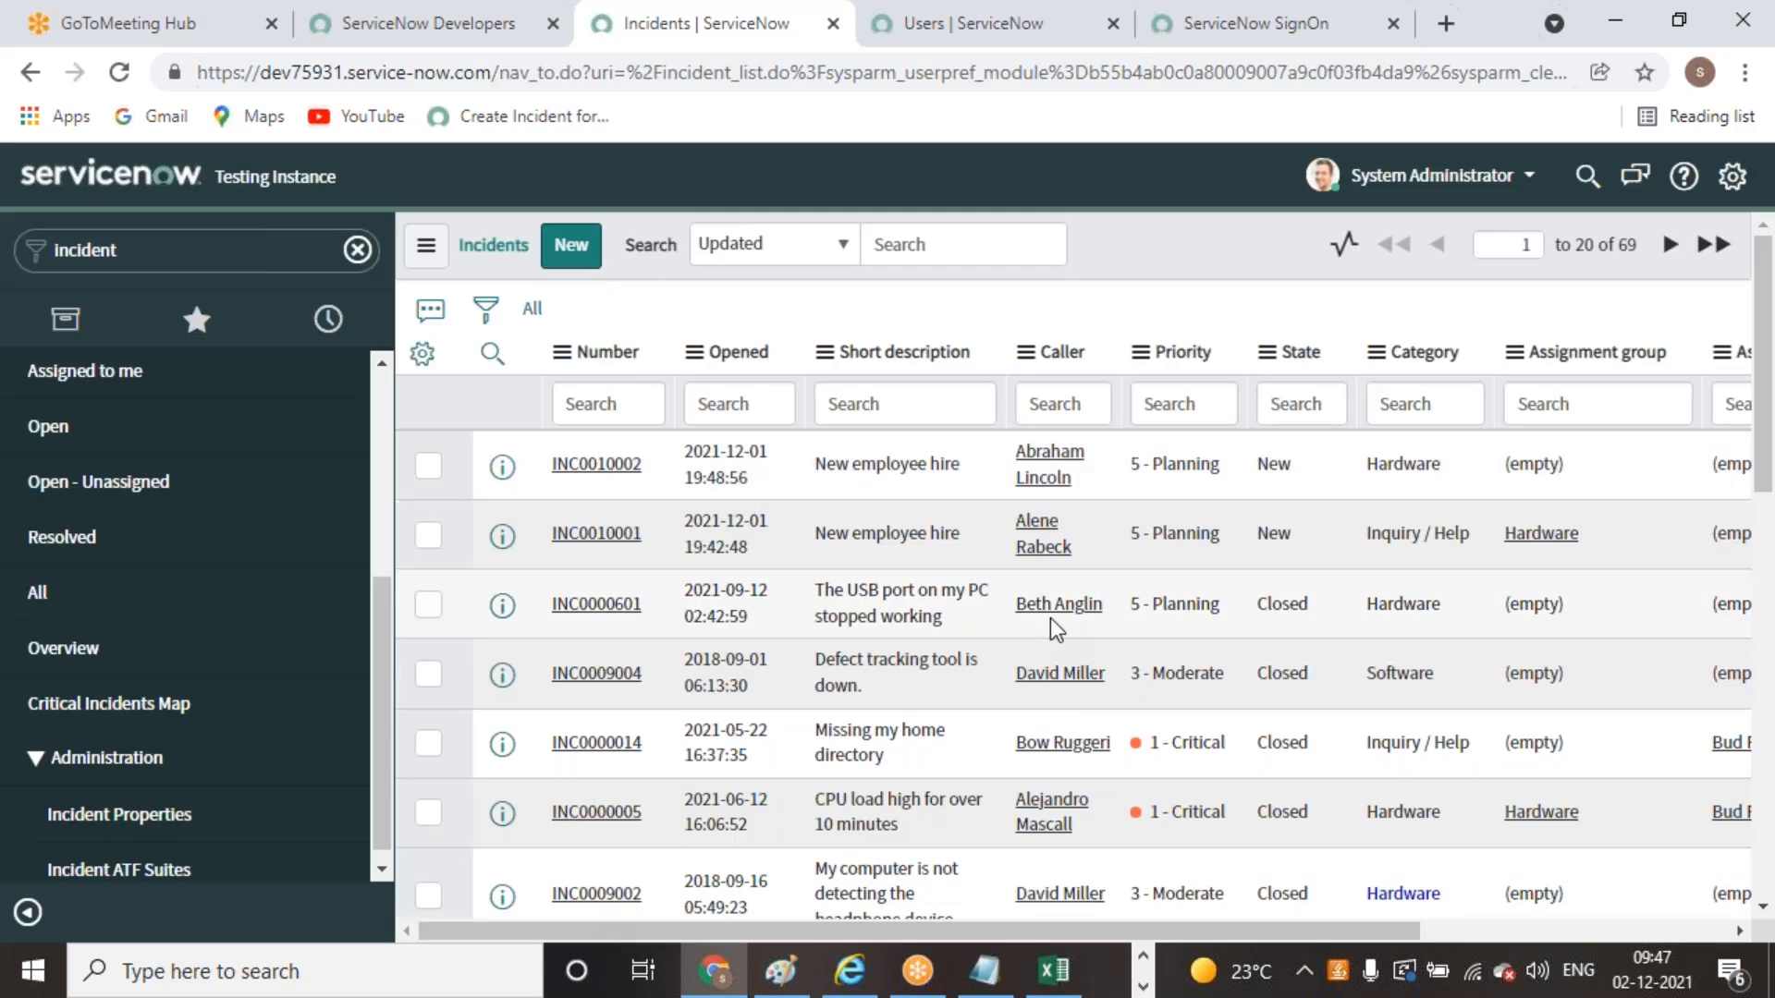
pyautogui.moveTo(1037, 929); pyautogui.dragTo(1616, 896)
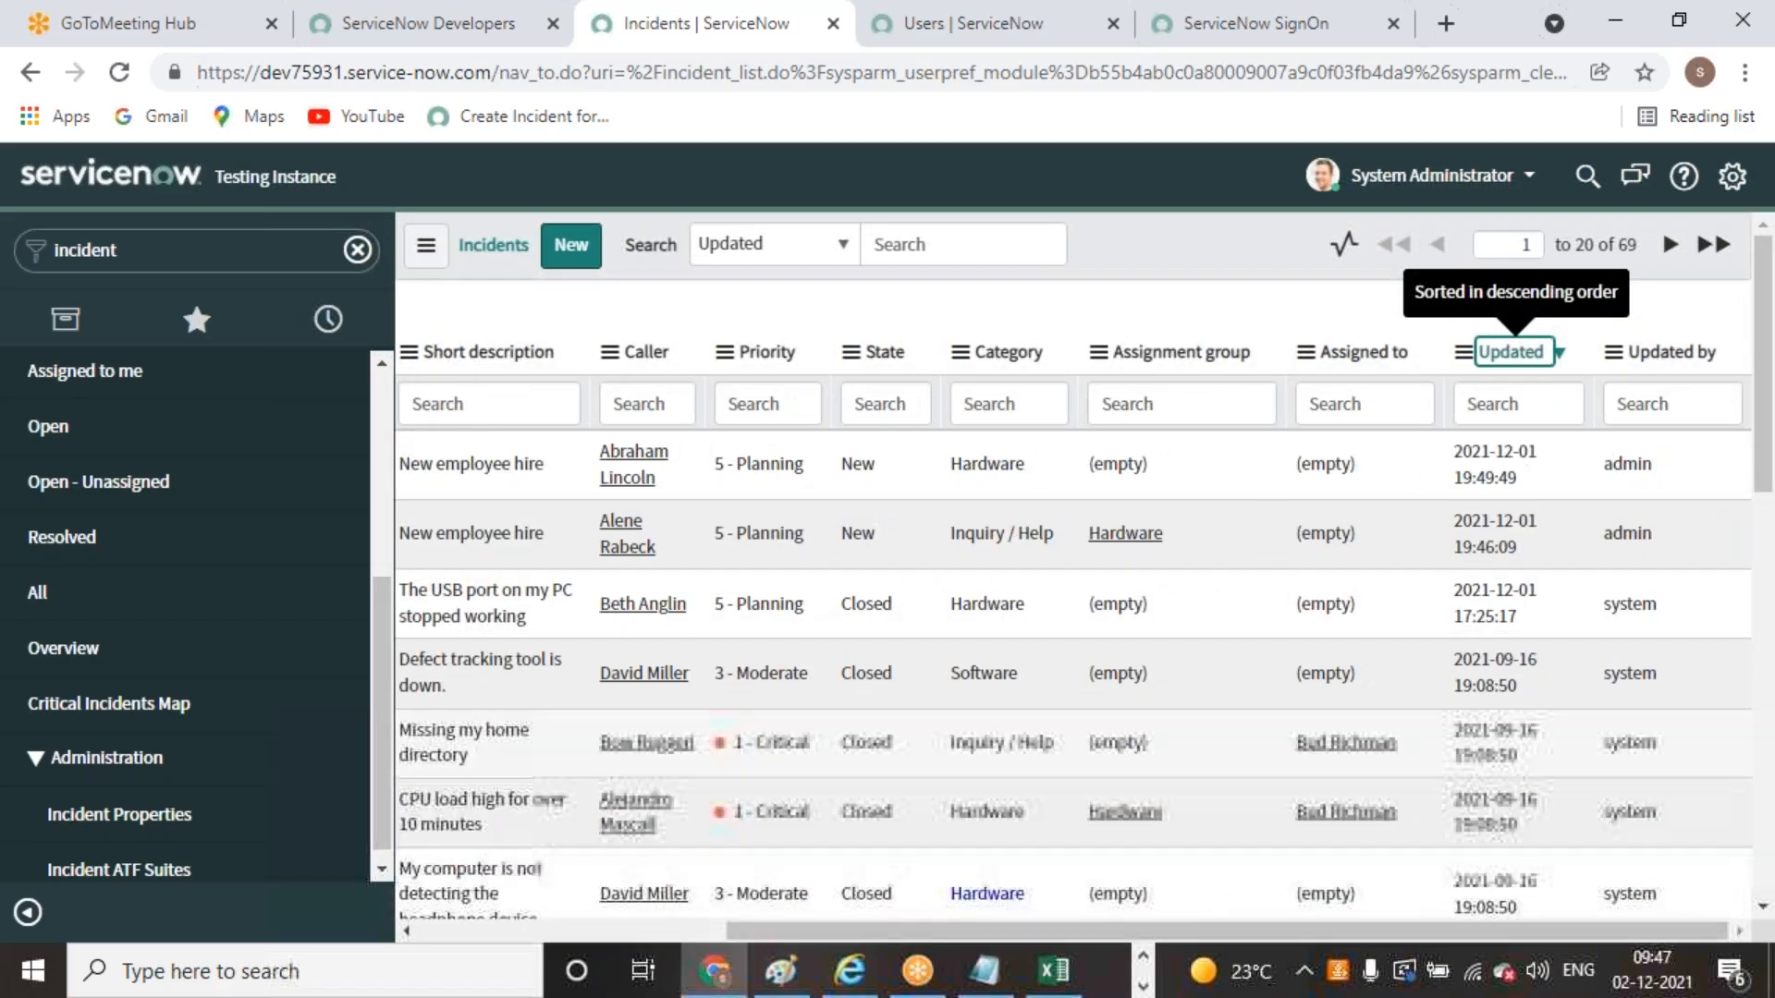
pyautogui.click(1539, 353)
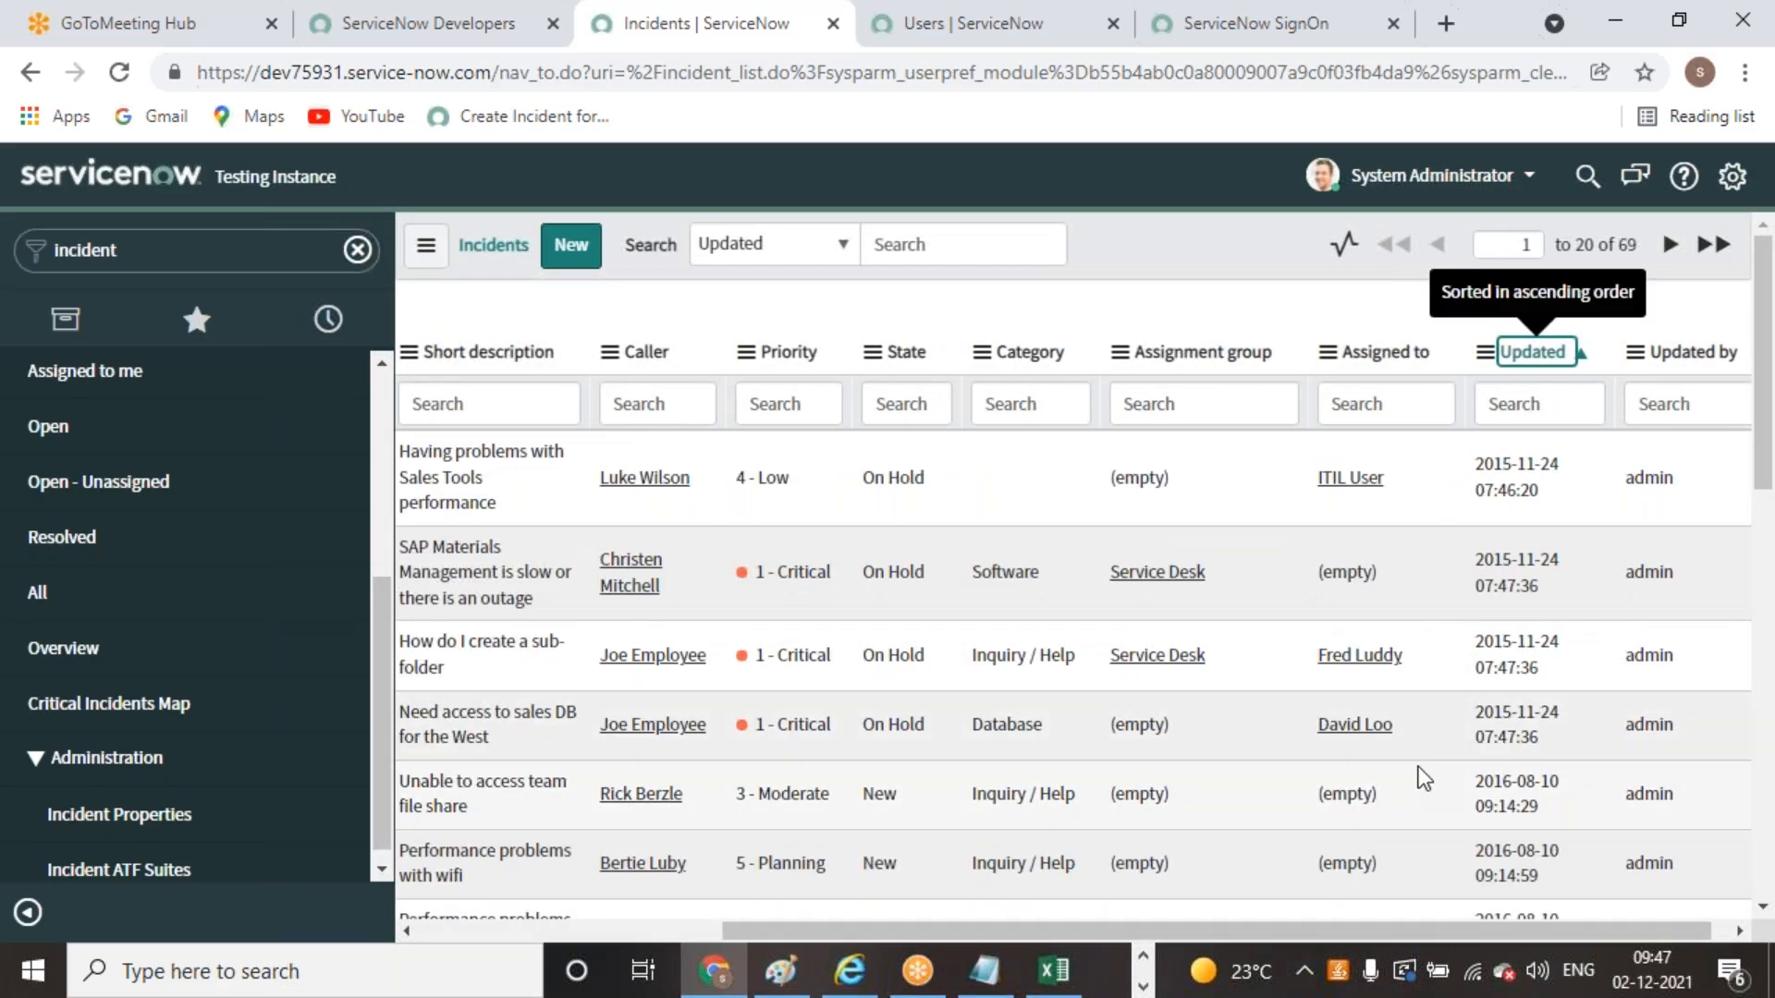
# Open the sys_user.list table and sort the users by Updated in descending order
pyautogui.click(158, 259)
pyautogui.write('sys_user.list')
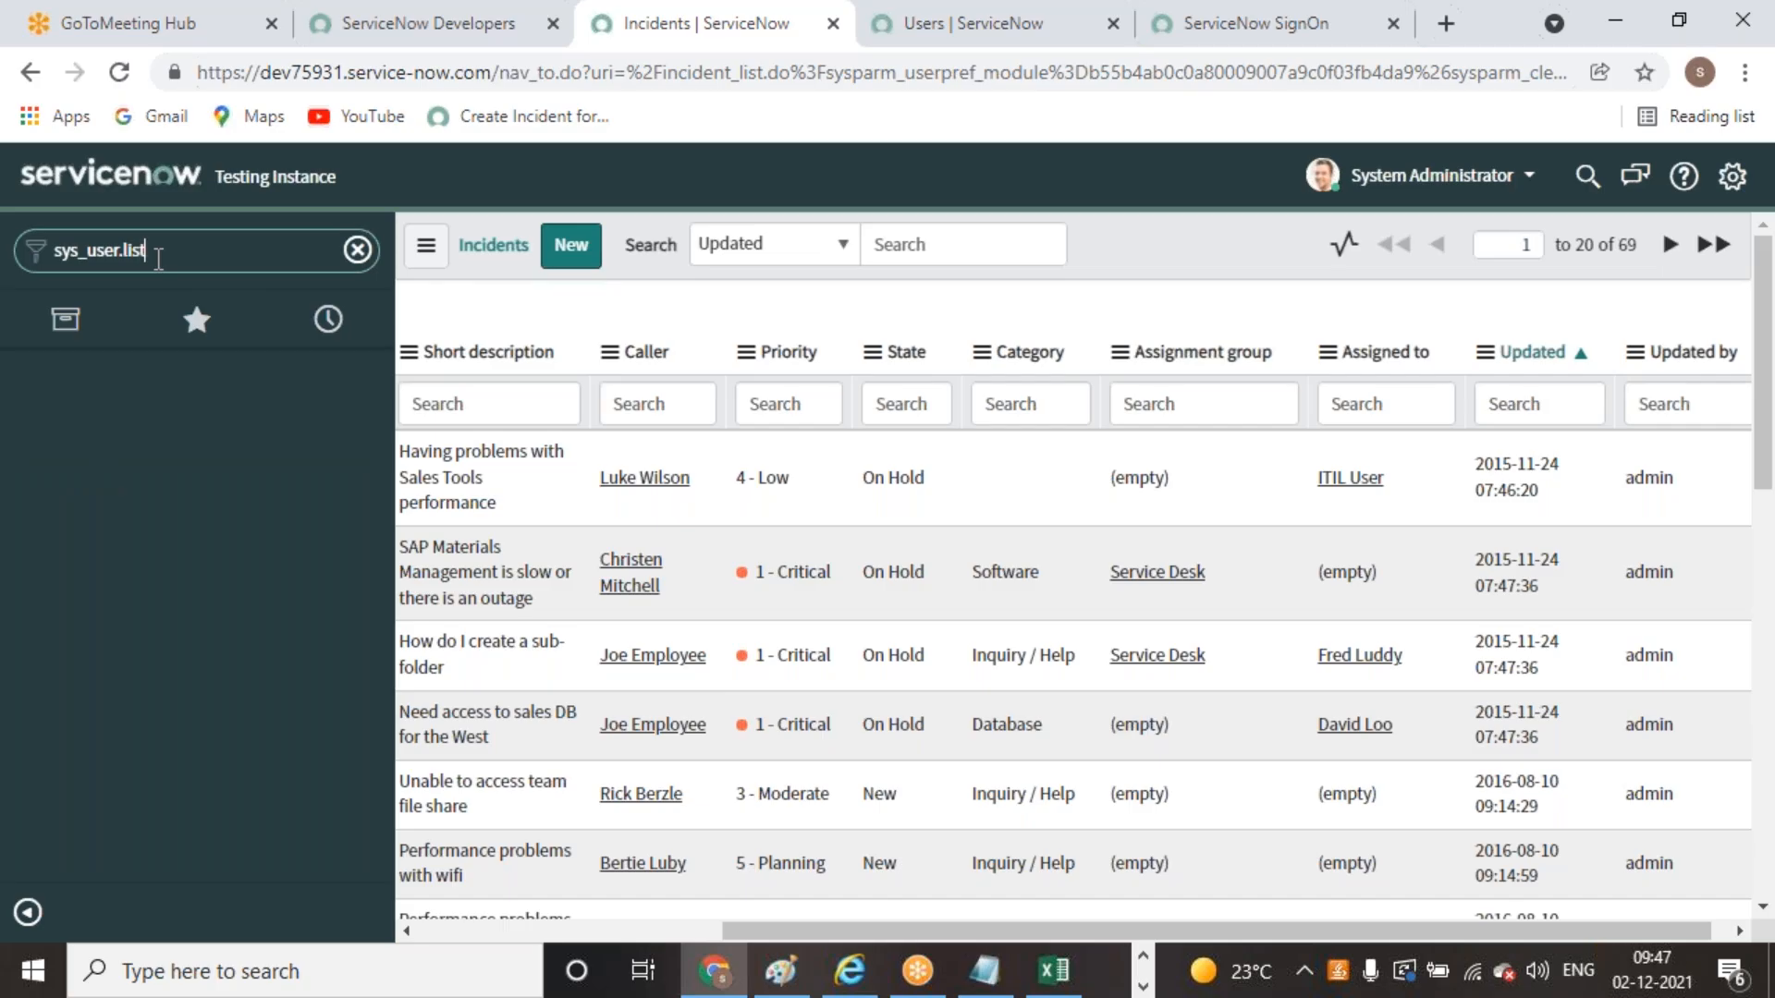
pyautogui.press('Return')
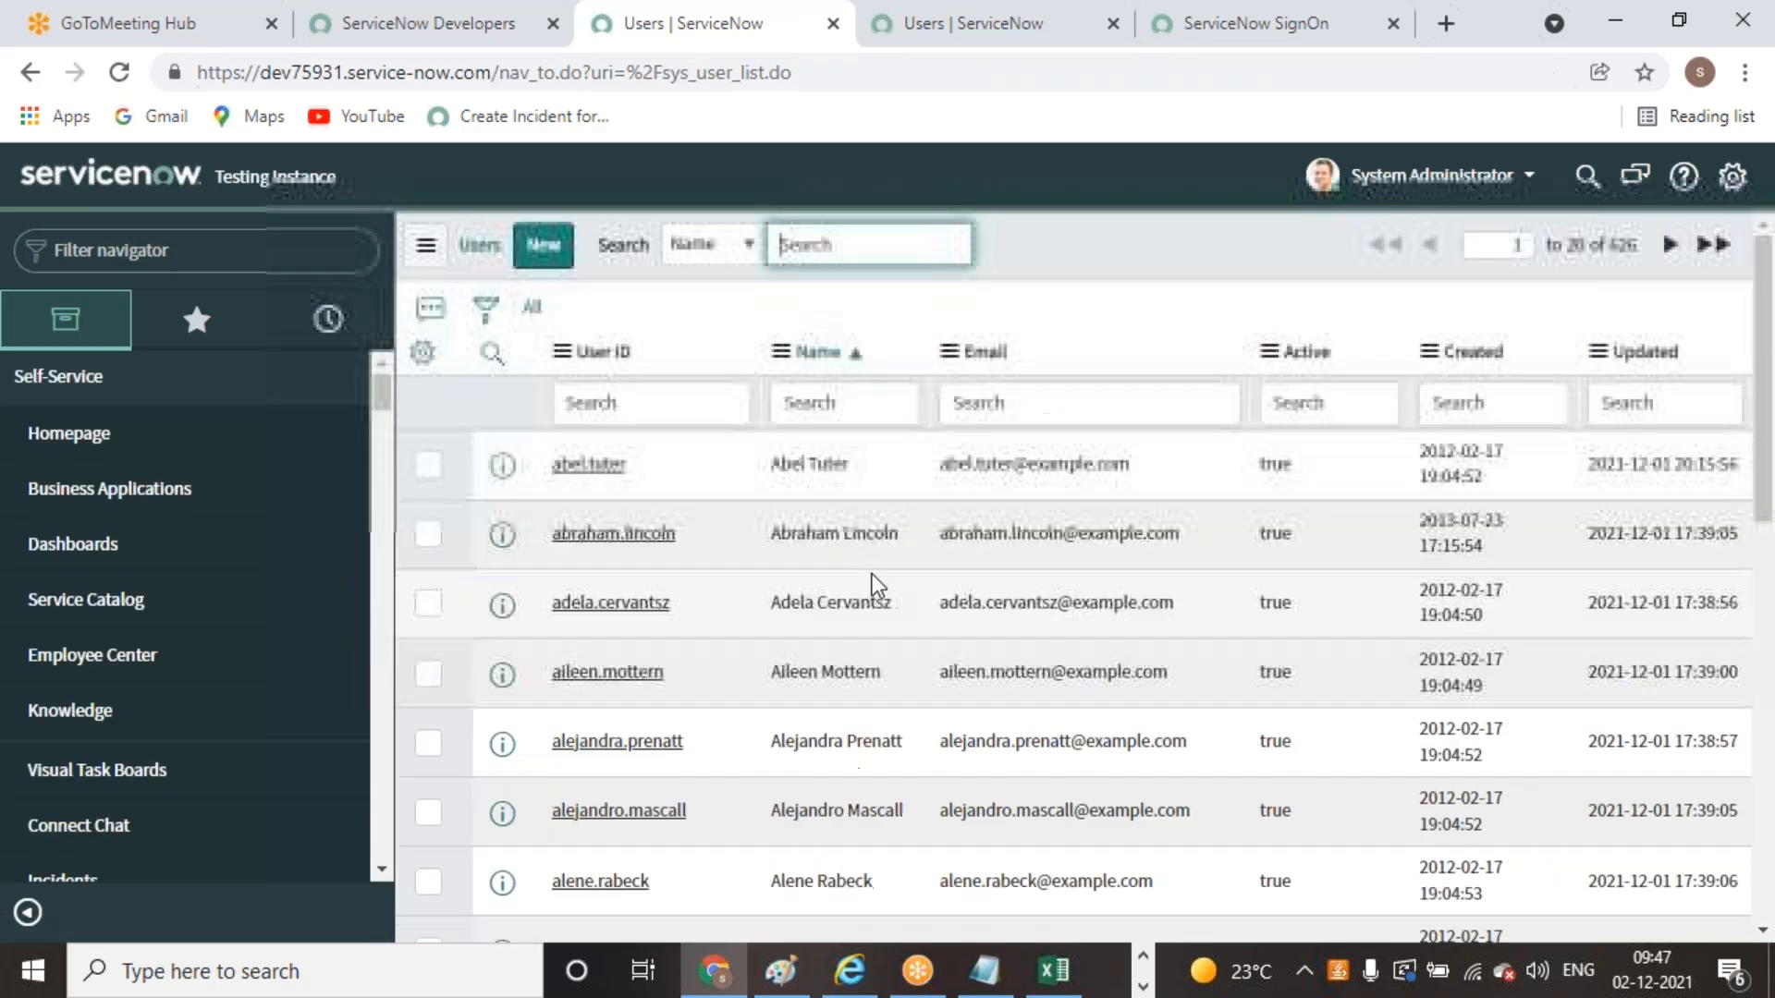
pyautogui.click(1660, 359)
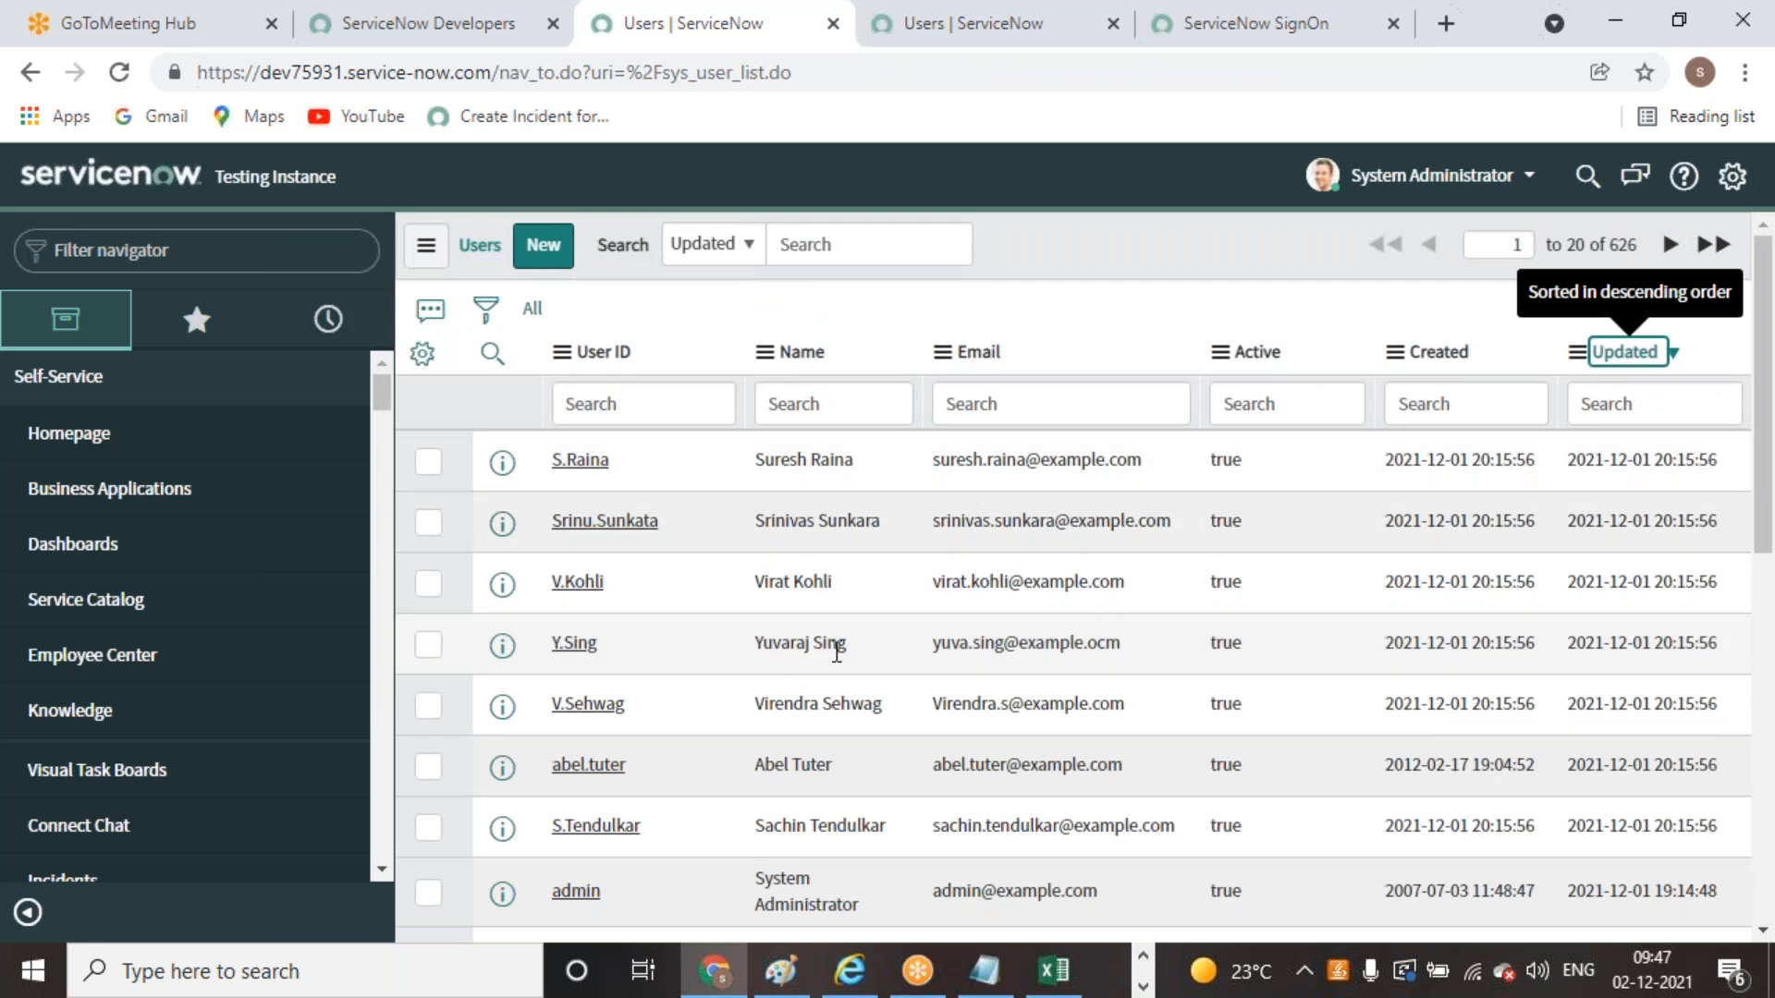
# Examine the email addresses of the most recently updated users, including the existing user's record updated by the import
pyautogui.scroll(-2, 791, 652)
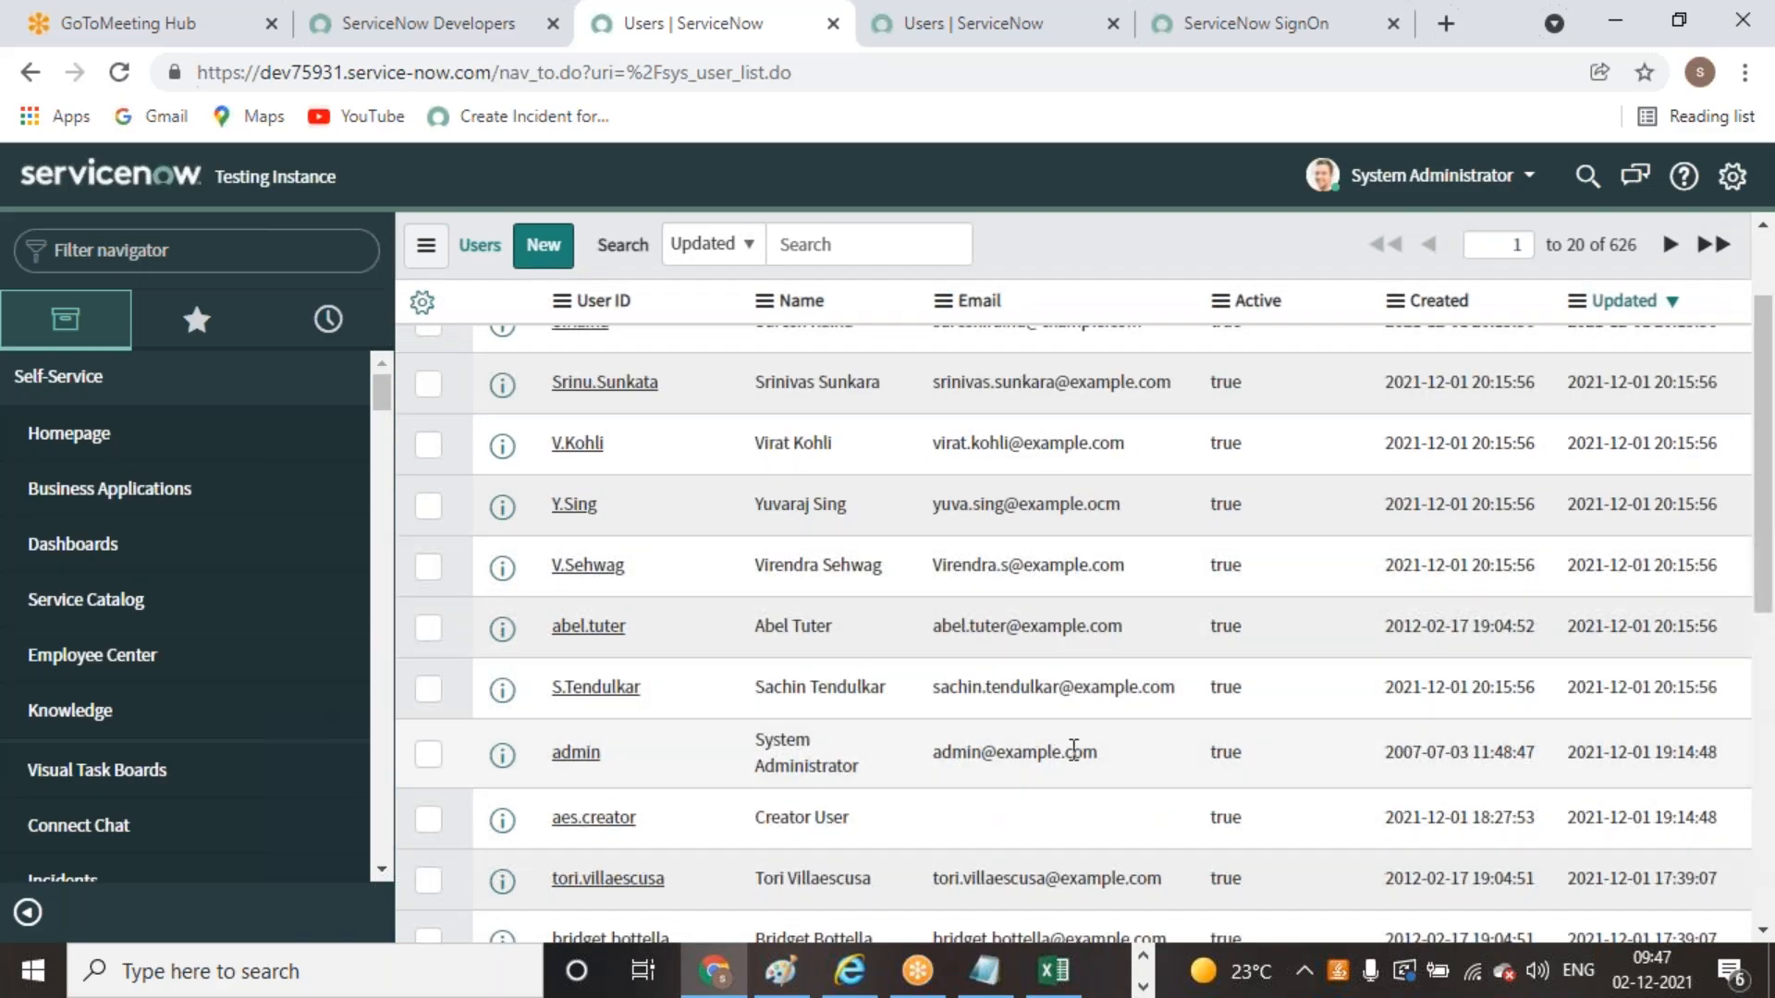
pyautogui.moveTo(1183, 693); pyautogui.dragTo(931, 687)
pyautogui.doubleClick(930, 686)
pyautogui.click(1072, 634)
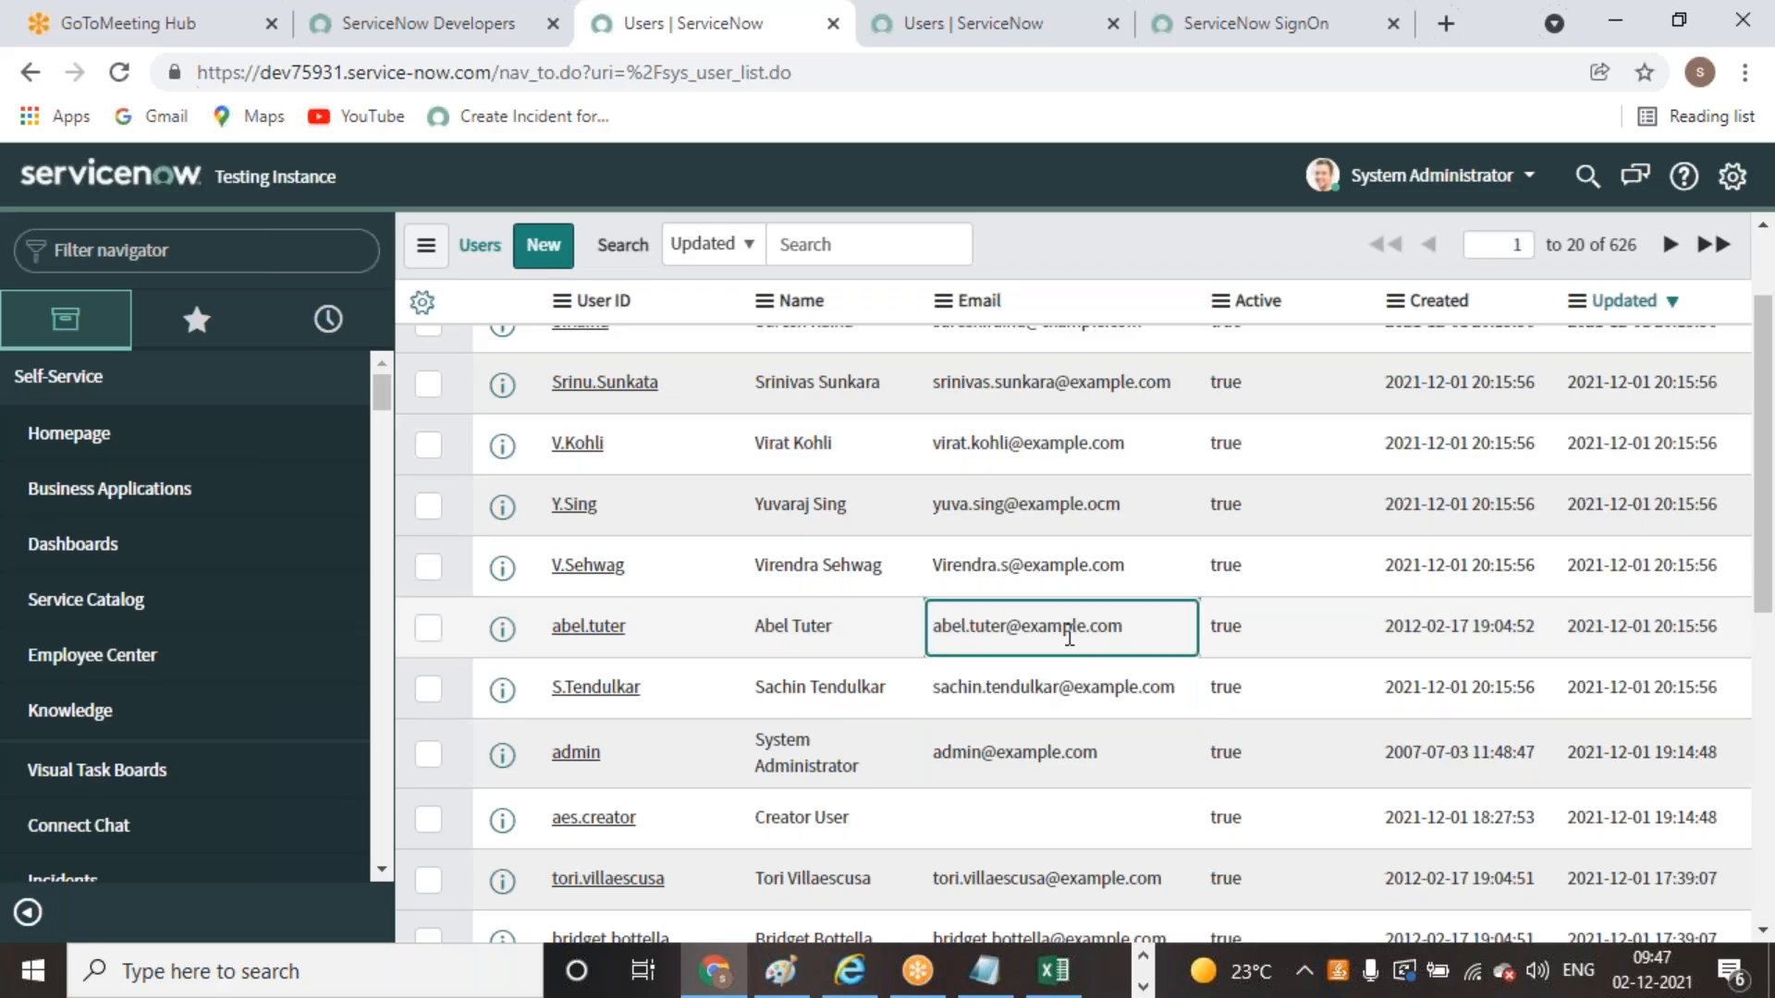
pyautogui.moveTo(936, 628); pyautogui.dragTo(1139, 626)
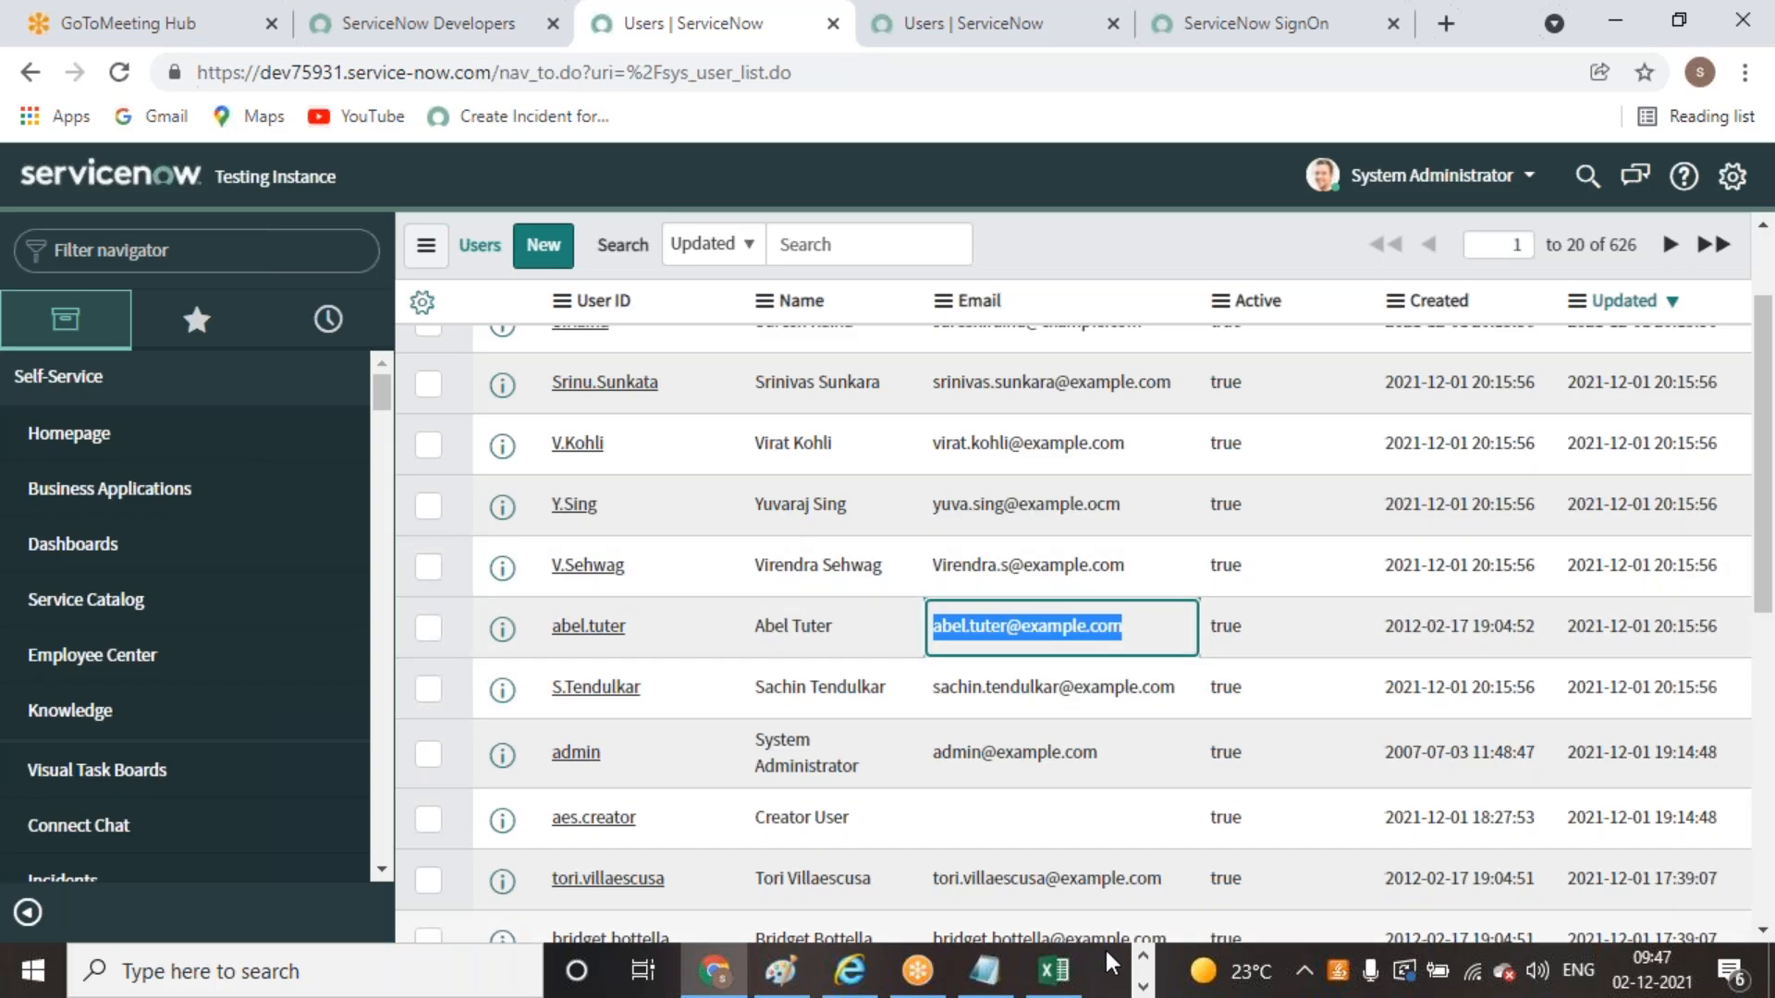
pyautogui.click(1172, 753)
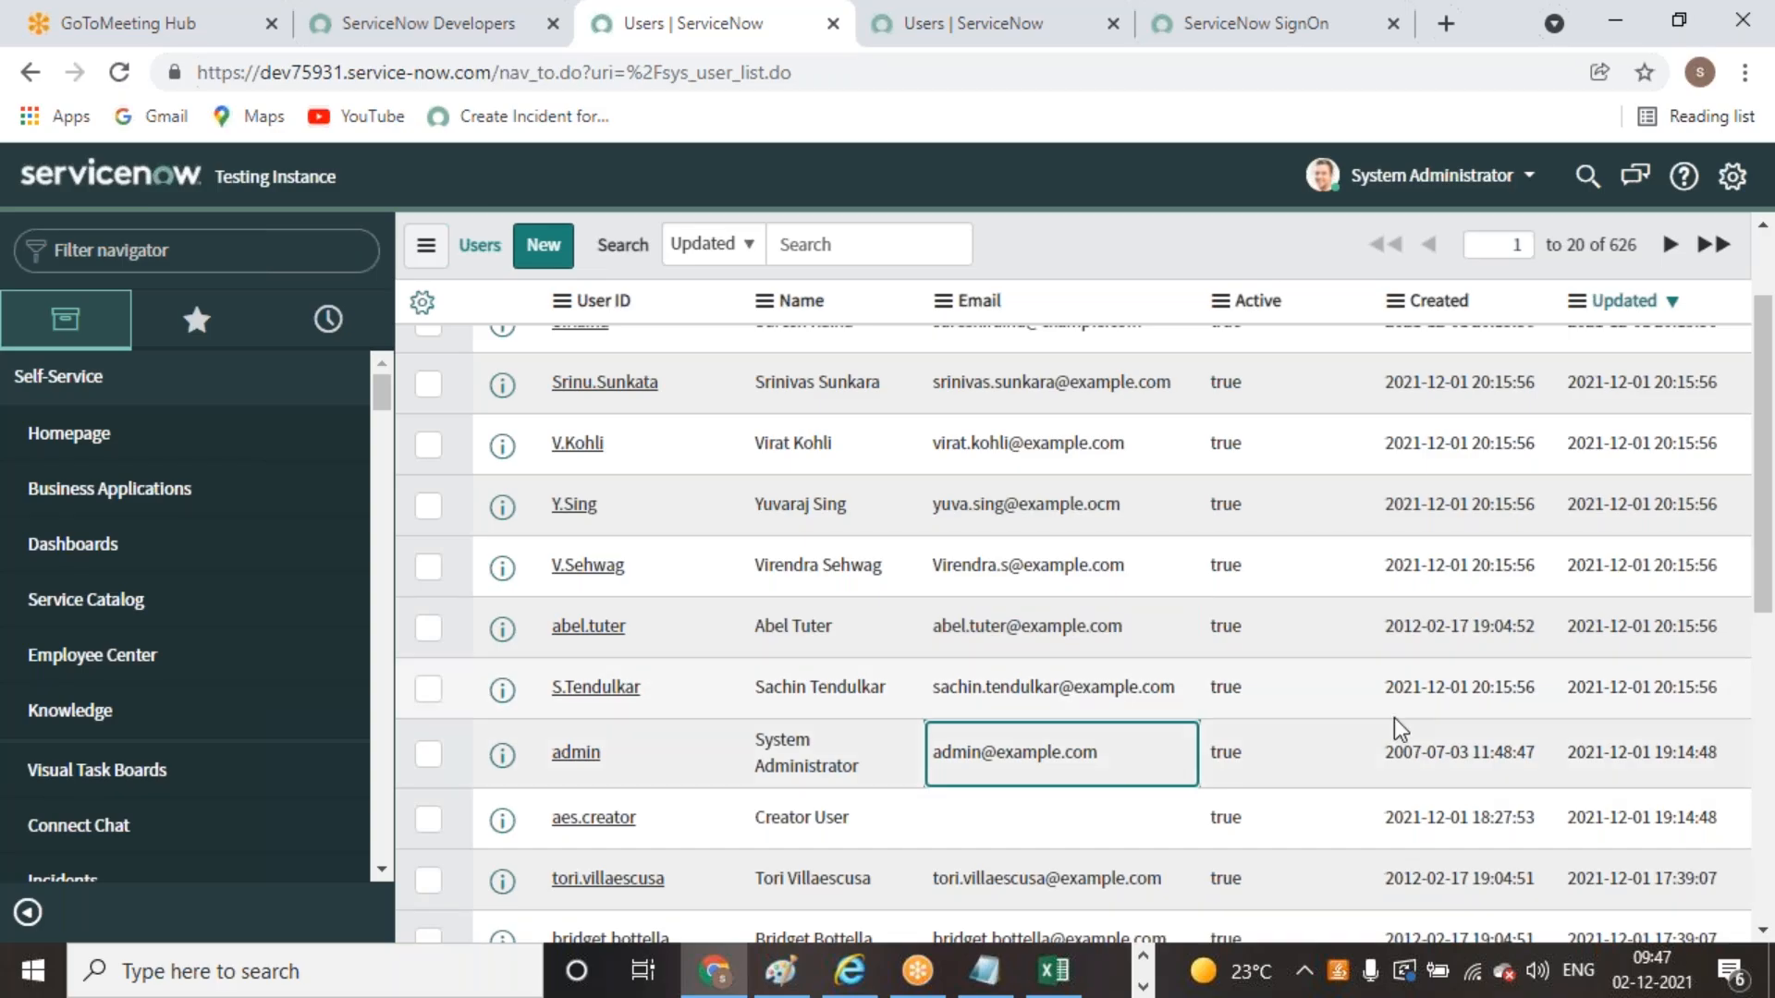
# Switch to the User Records For Importing workbook in Excel and set the department in cell C3 to IT
pyautogui.moveTo(1053, 970)
pyautogui.click(1105, 852)
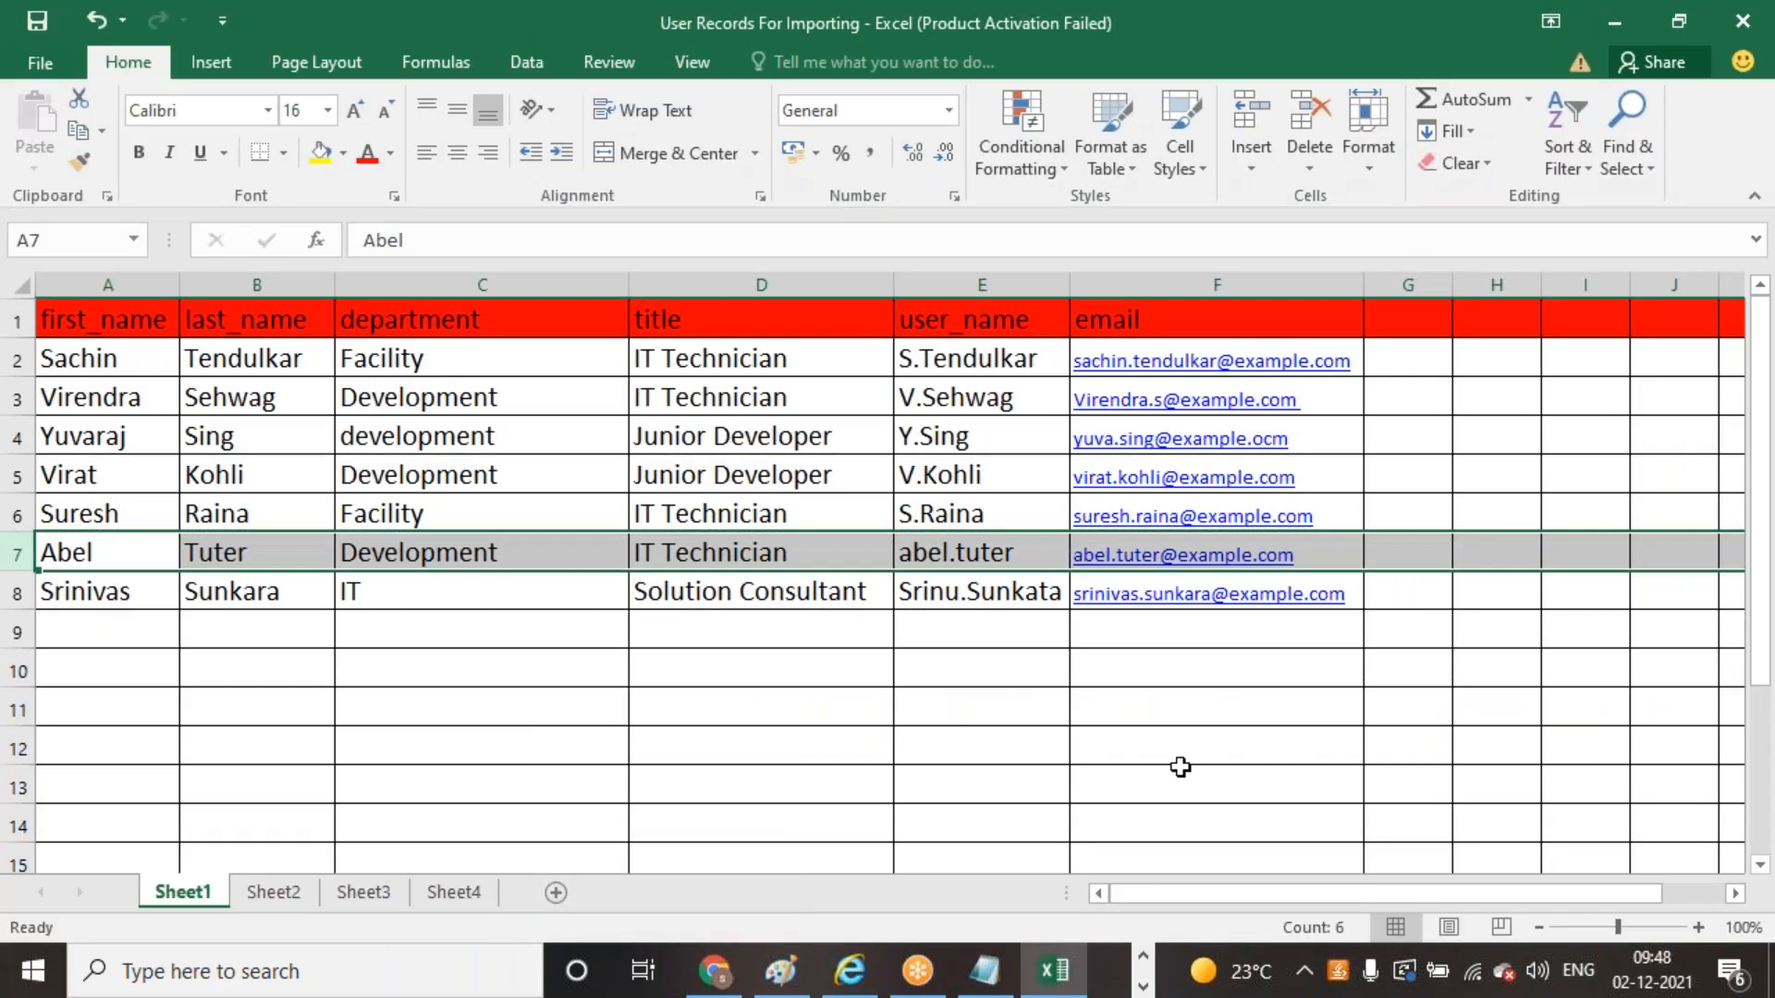
pyautogui.click(809, 734)
pyautogui.click(846, 704)
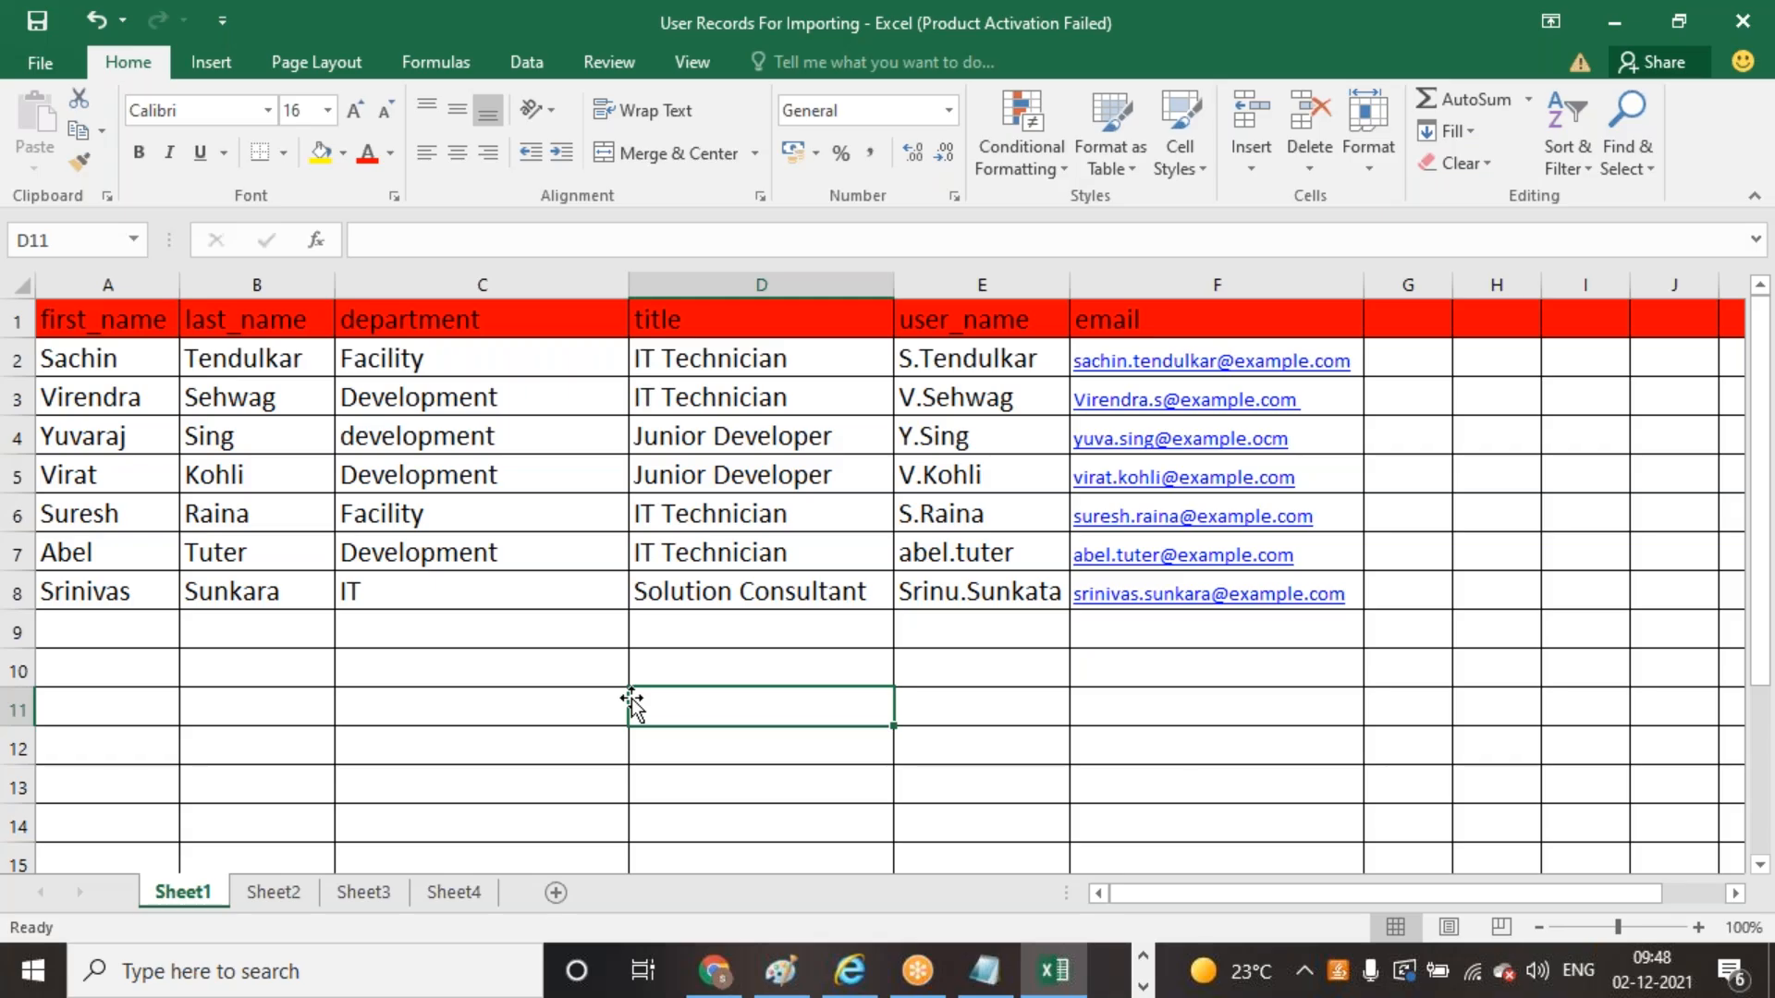
pyautogui.click(520, 400)
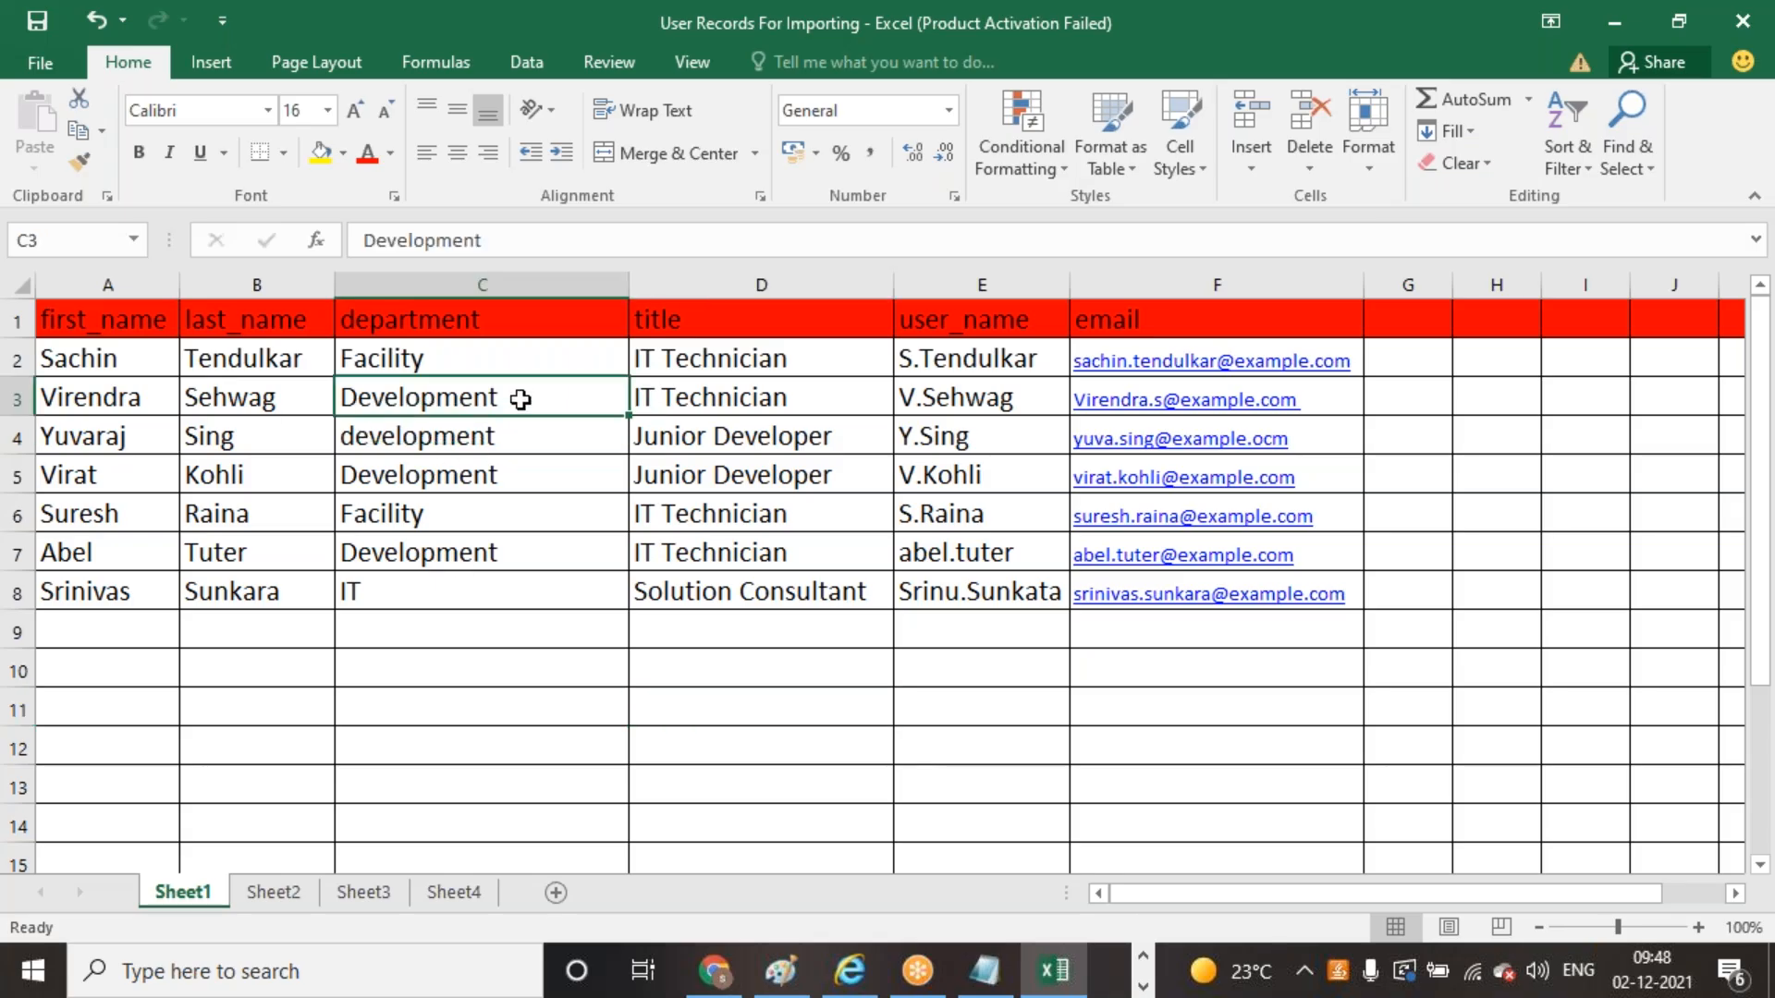
pyautogui.write('it')
pyautogui.press('Return')
pyautogui.click(534, 665)
pyautogui.doubleClick(385, 398)
pyautogui.press('BackSpace')
pyautogui.press('BackSpace')
pyautogui.write('IT')
pyautogui.click(873, 842)
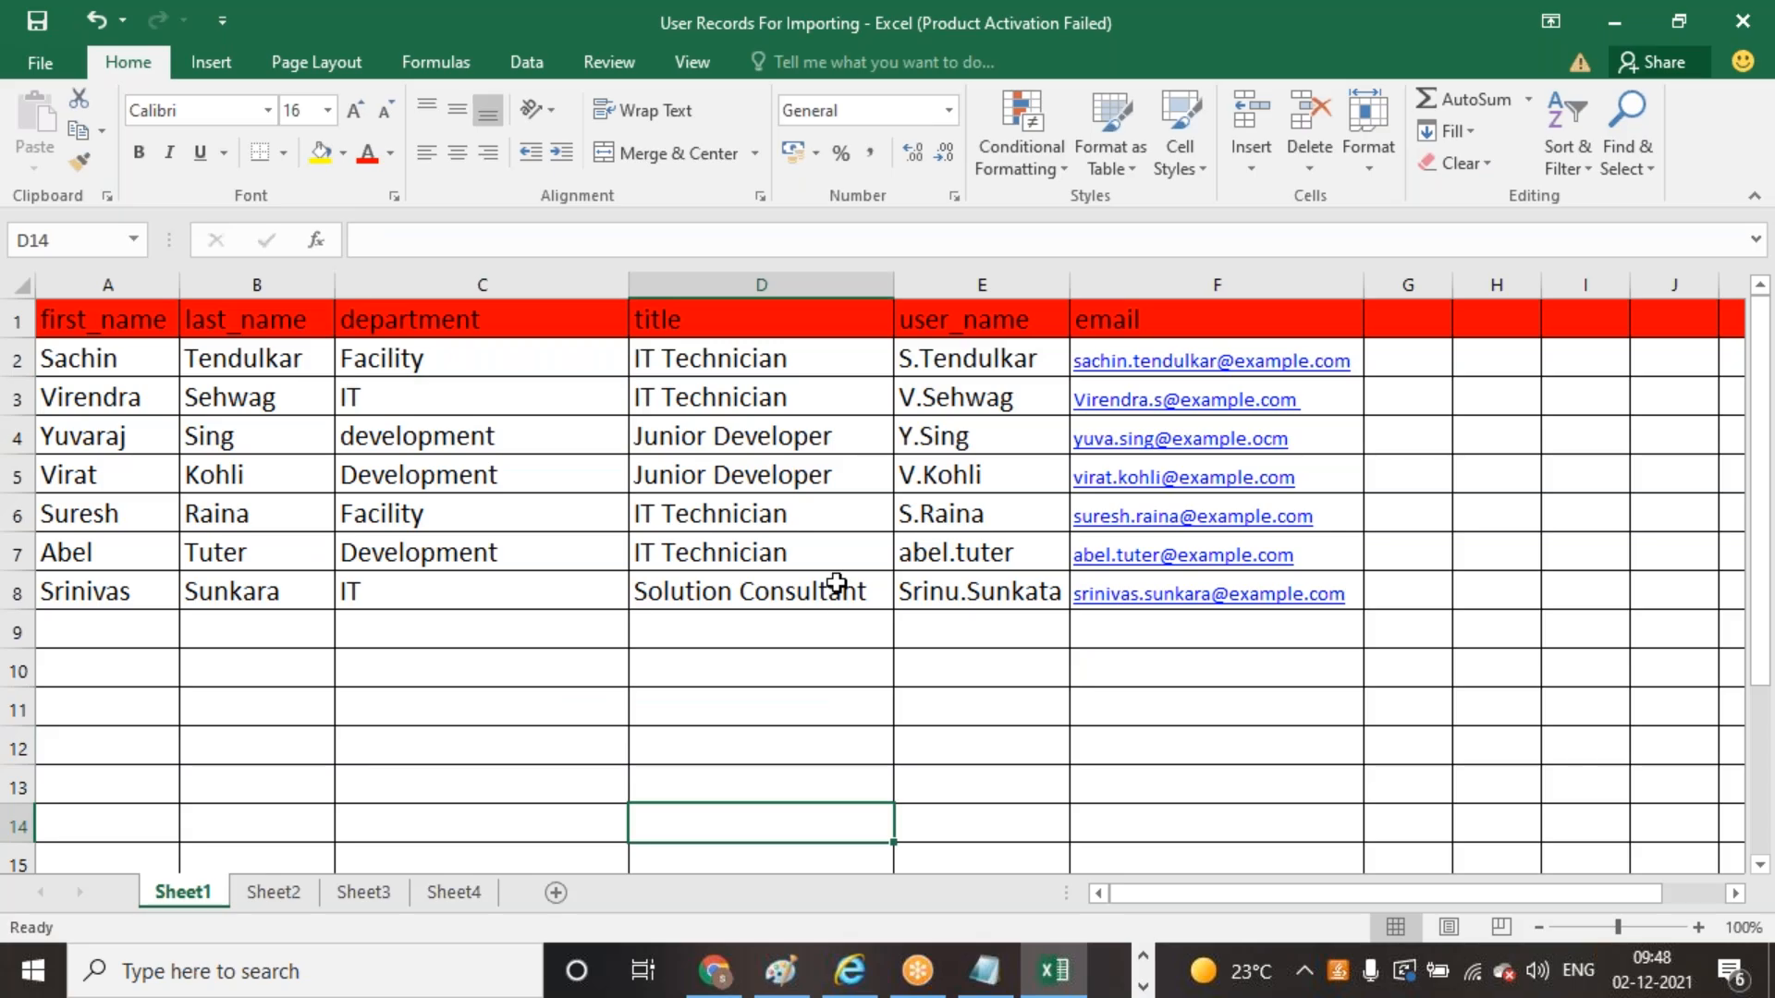
# Set the title in cell D6 to Solution Consultant
pyautogui.click(818, 517)
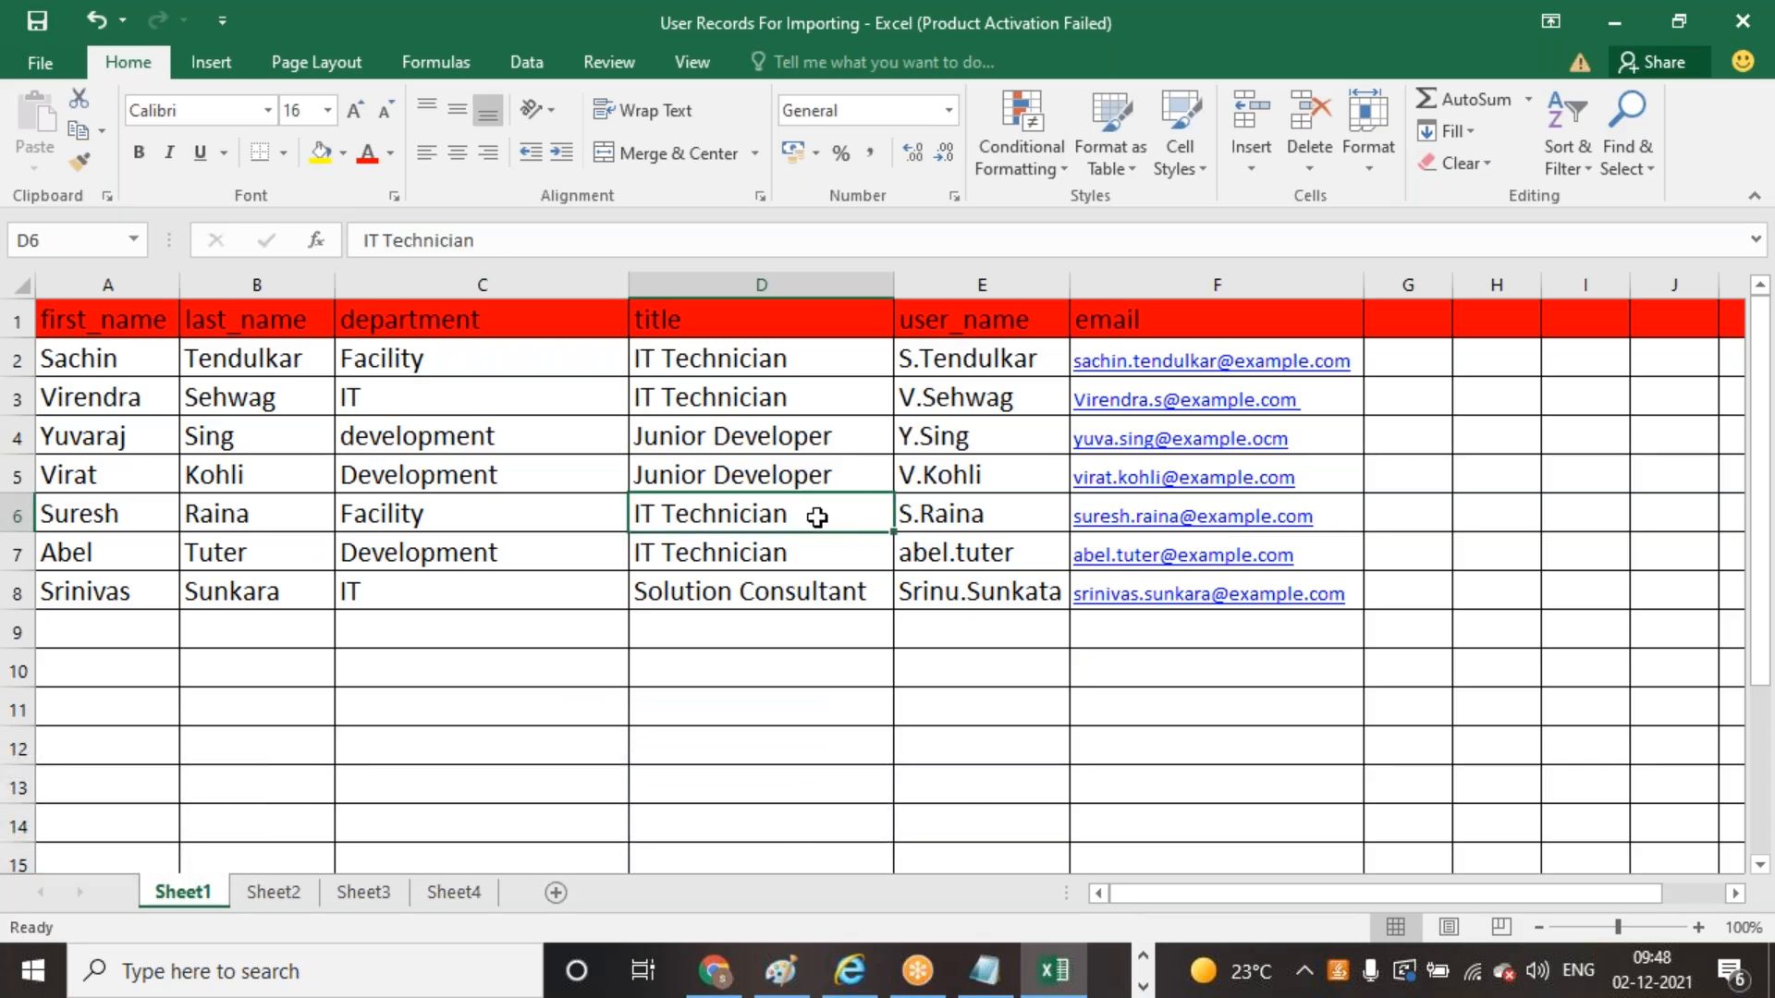
pyautogui.write('so')
pyautogui.click(789, 745)
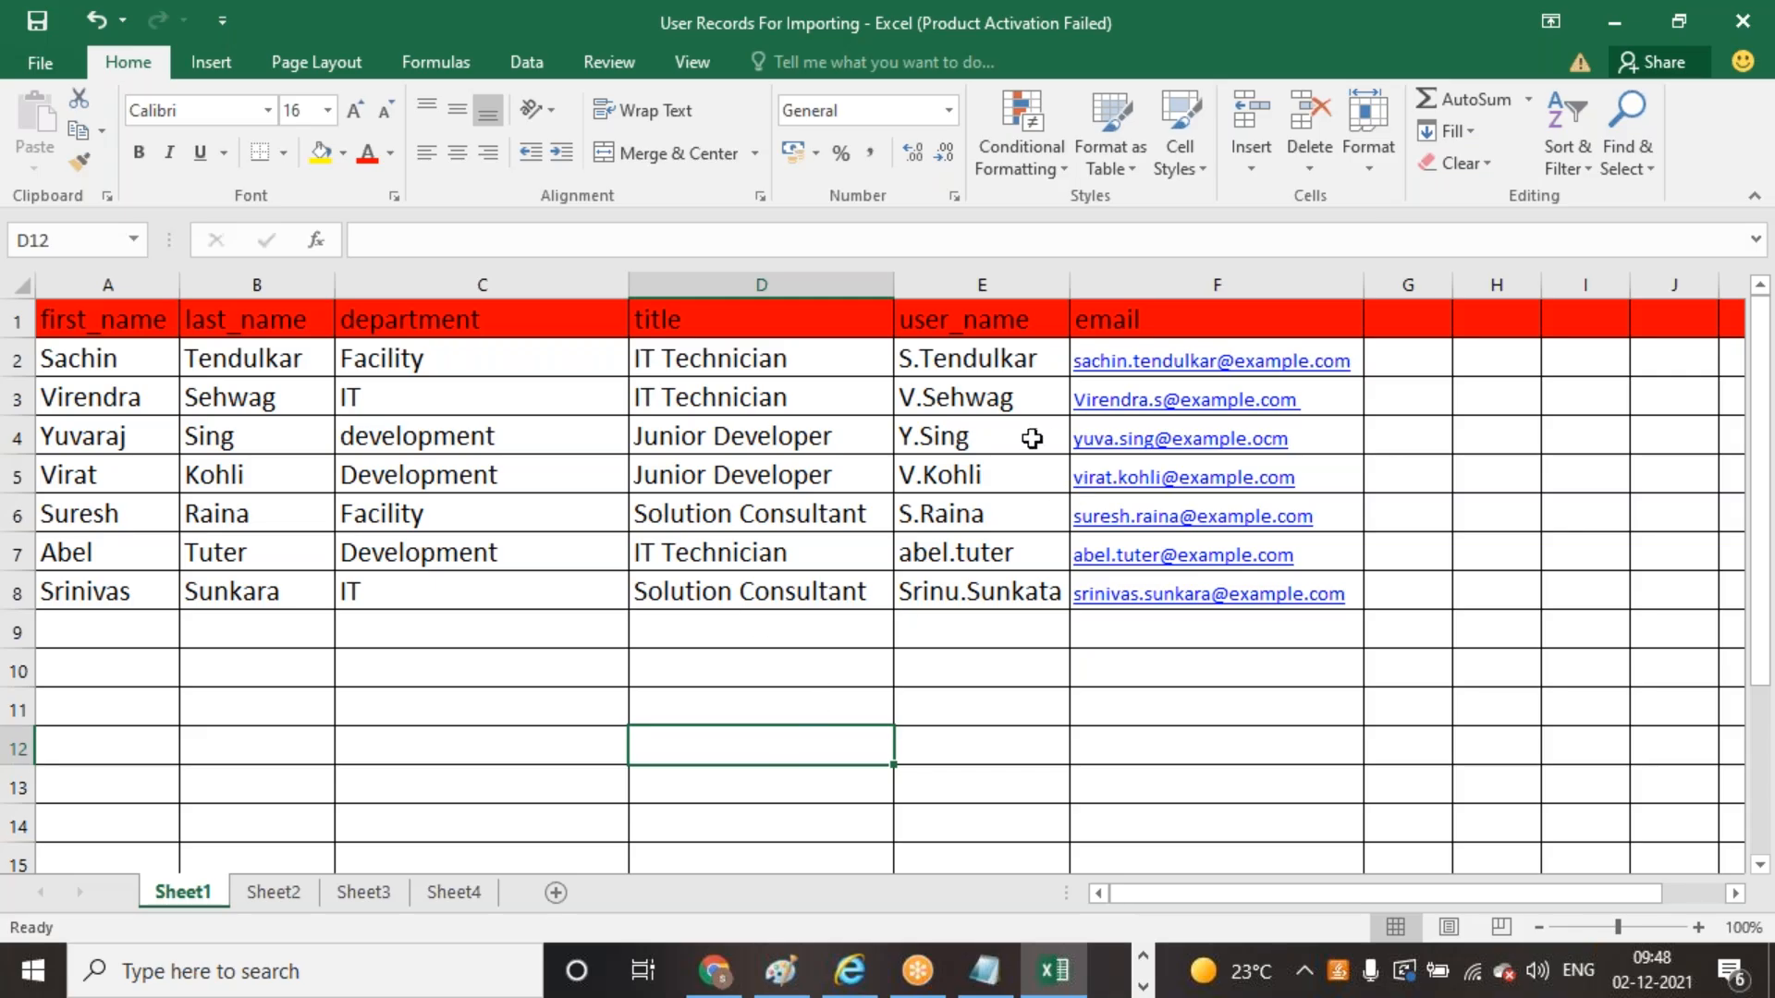
# Shorten the user_name in cell E8 so it ends with only the surname's initial, and save the workbook
pyautogui.click(1055, 599)
pyautogui.press('F2')
pyautogui.press('BackSpace')
pyautogui.press('BackSpace')
pyautogui.press('BackSpace')
pyautogui.press('BackSpace')
pyautogui.press('BackSpace')
pyautogui.press('BackSpace')
pyautogui.hotkey('ctrl', 's')
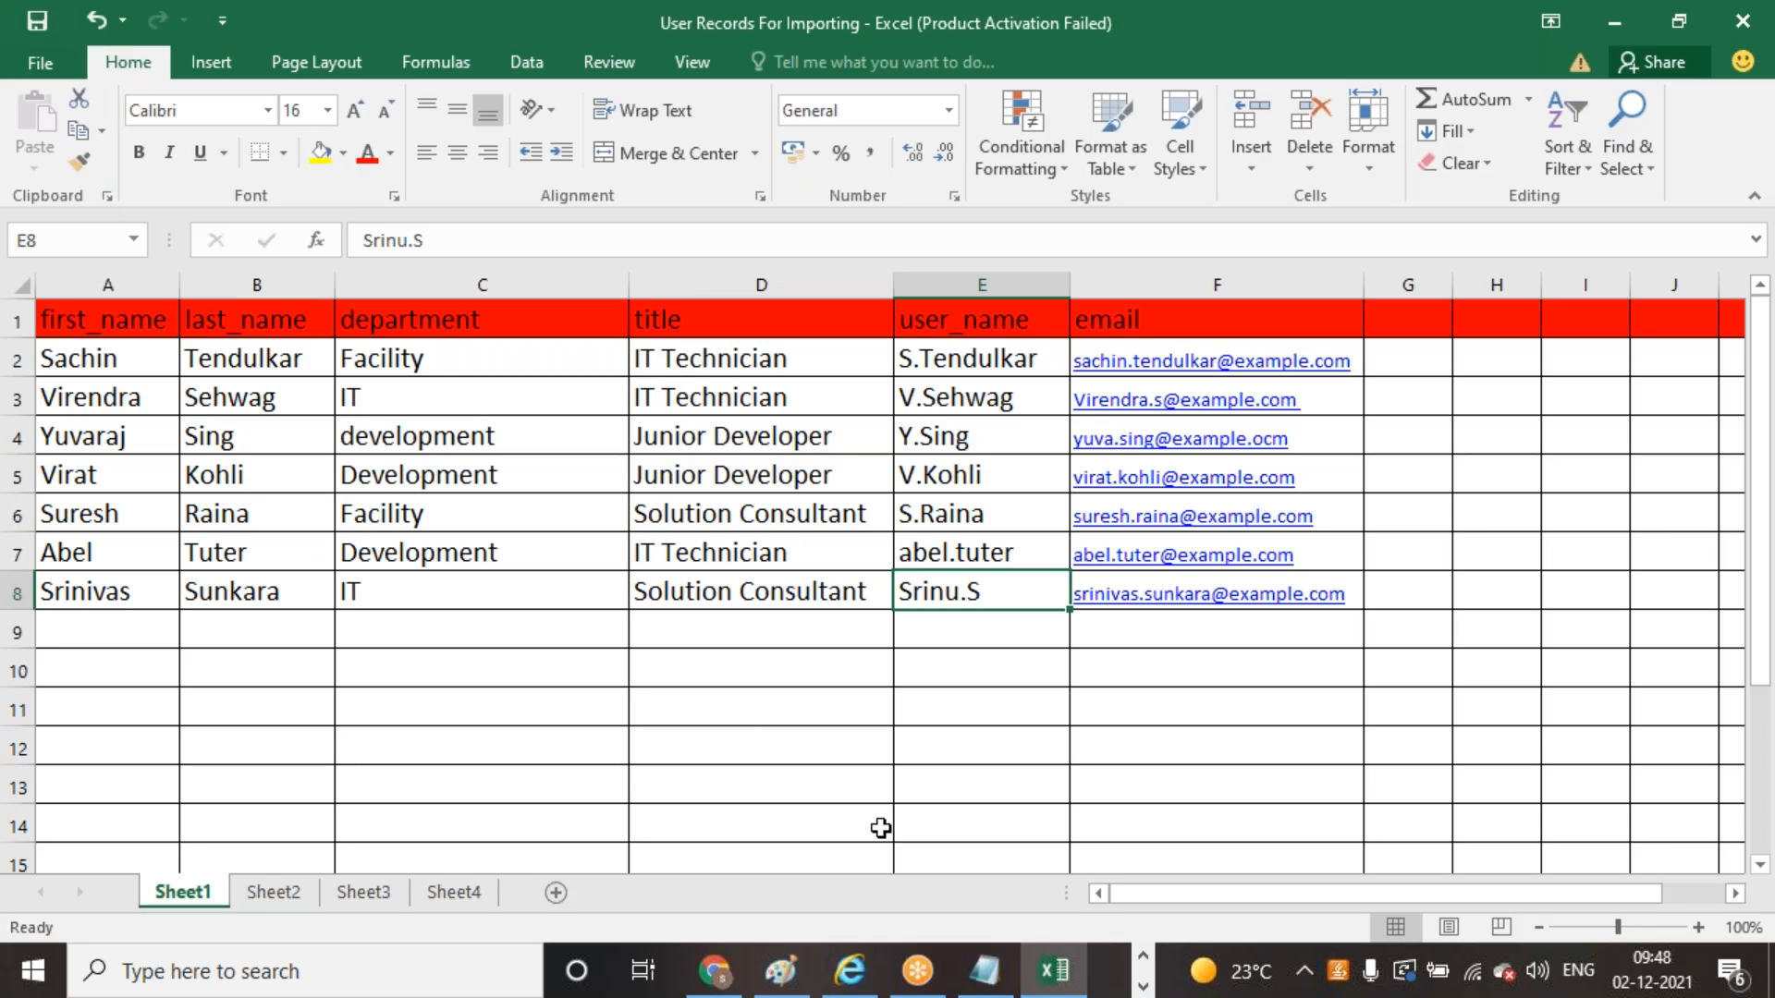
# Return to ServiceNow in the browser, filter the navigator for "system import" and open the Load Data form
pyautogui.click(714, 971)
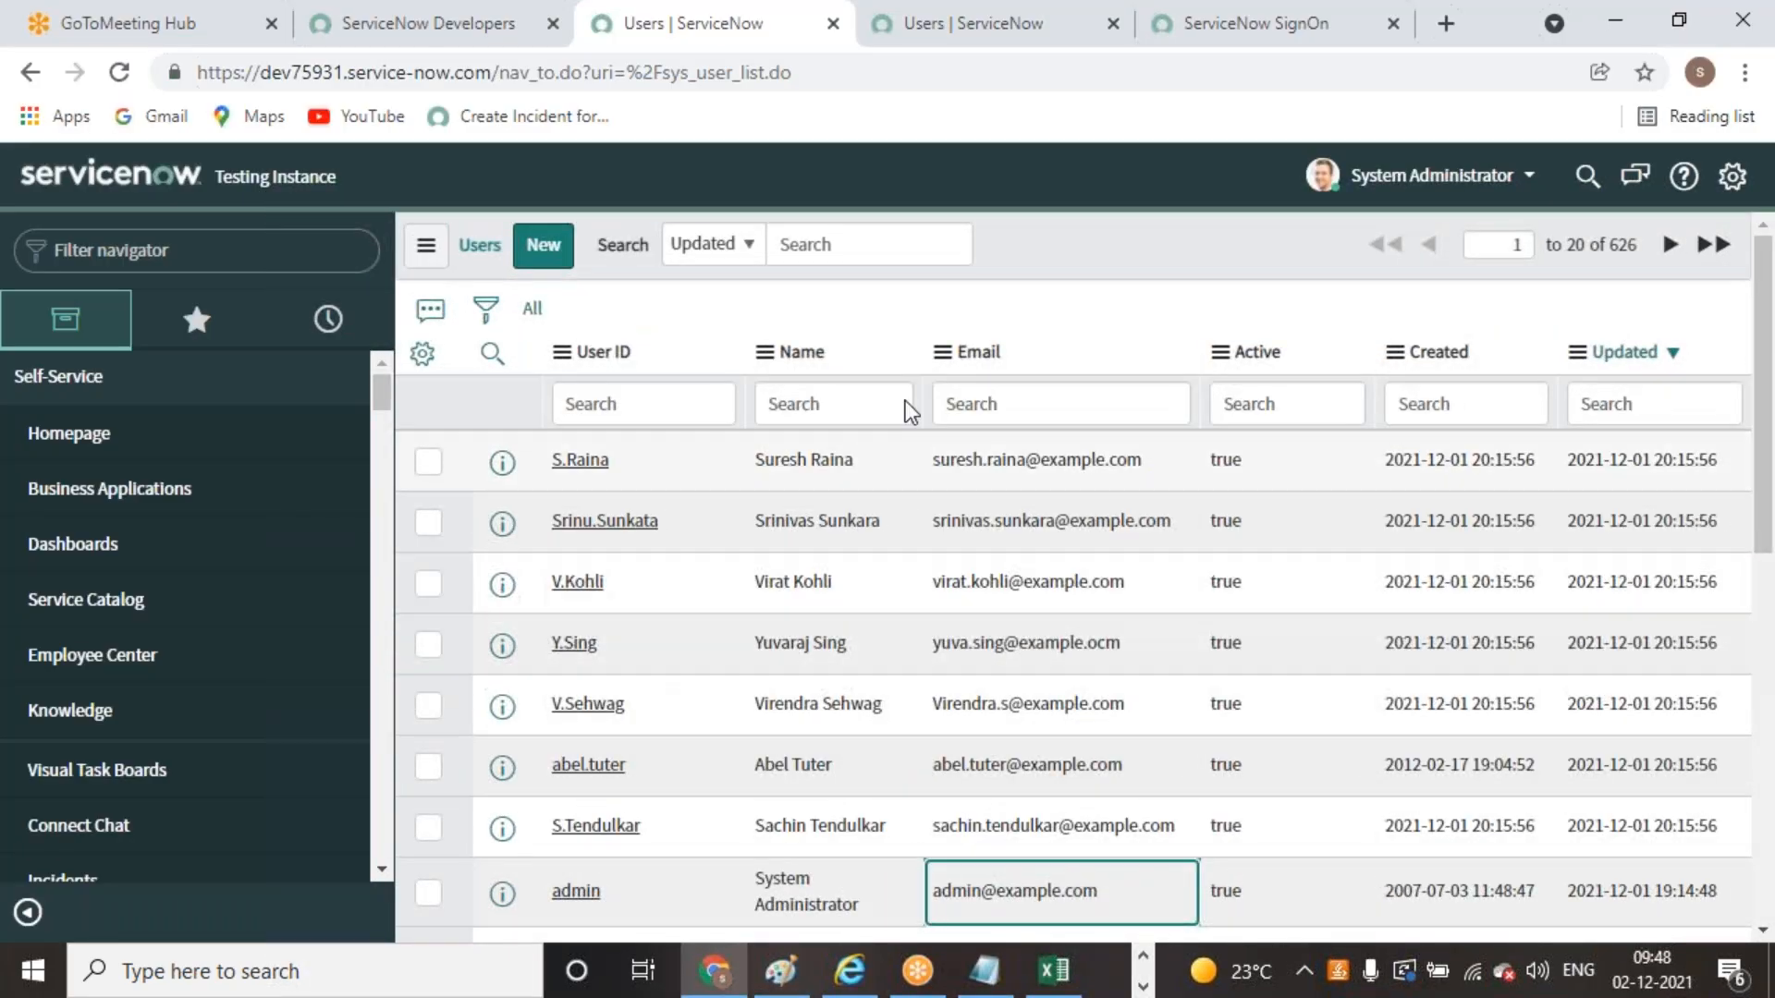
pyautogui.click(42, 259)
pyautogui.write('s')
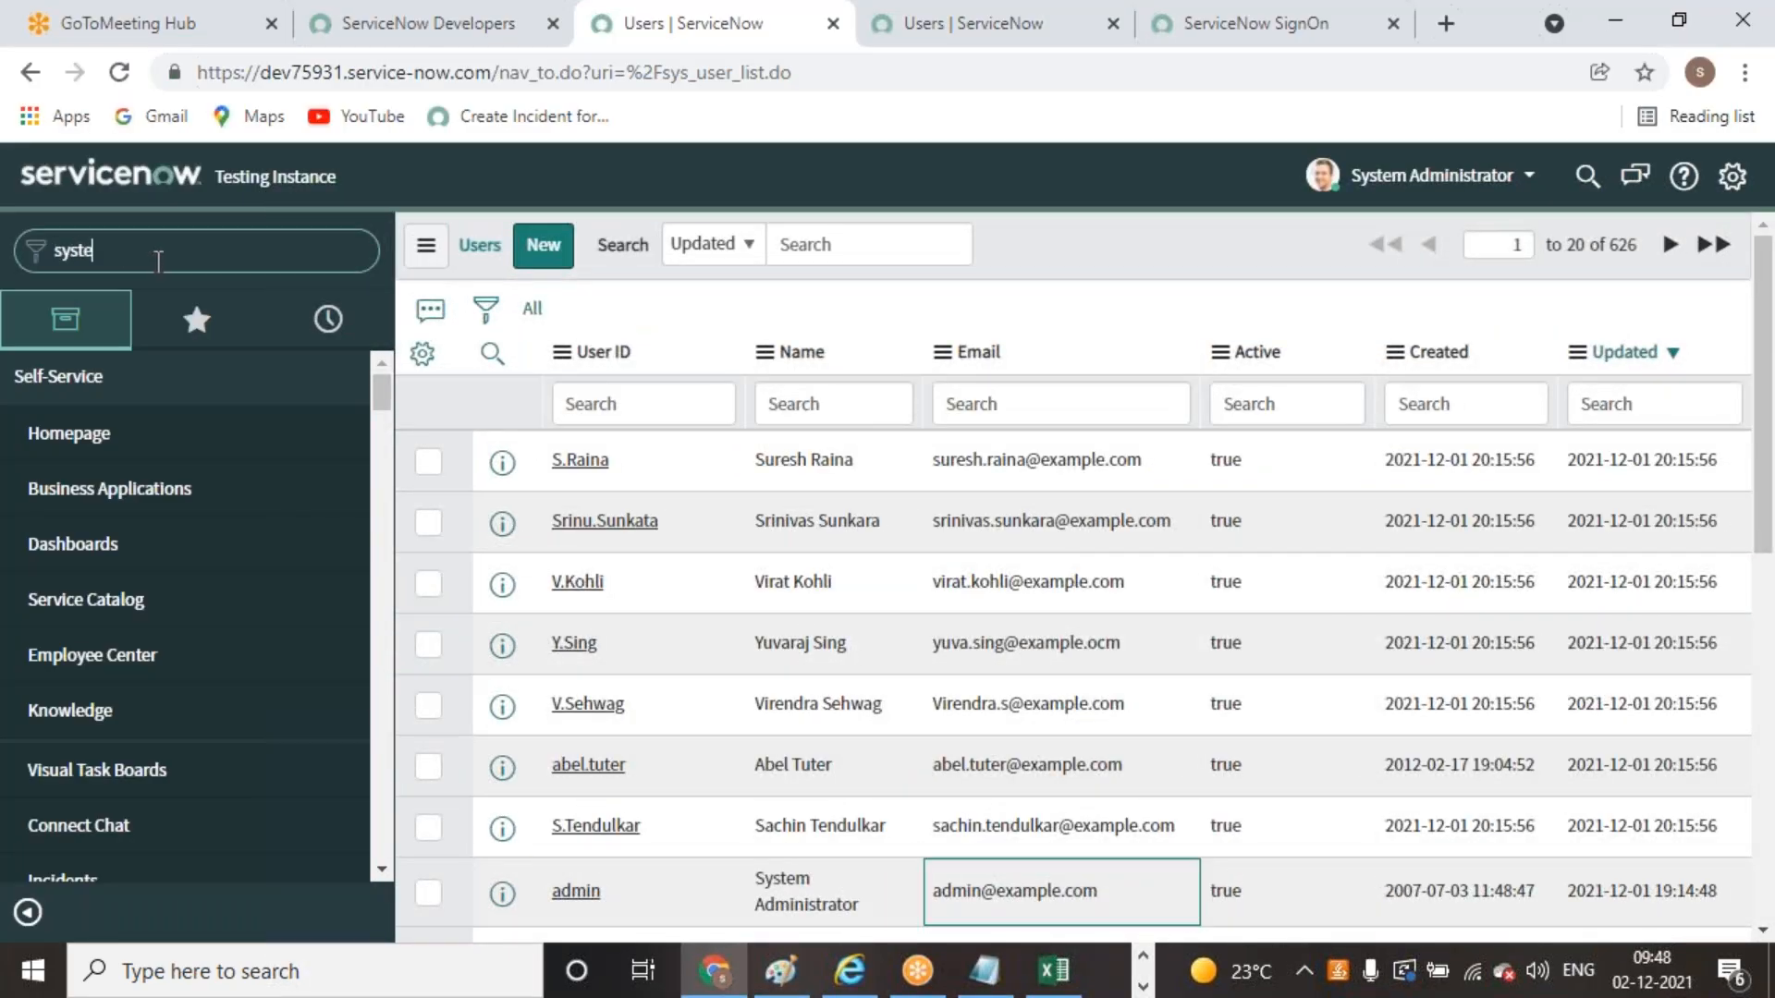
pyautogui.write('yste')
pyautogui.press('BackSpace')
pyautogui.press('BackSpace')
pyautogui.press('BackSpace')
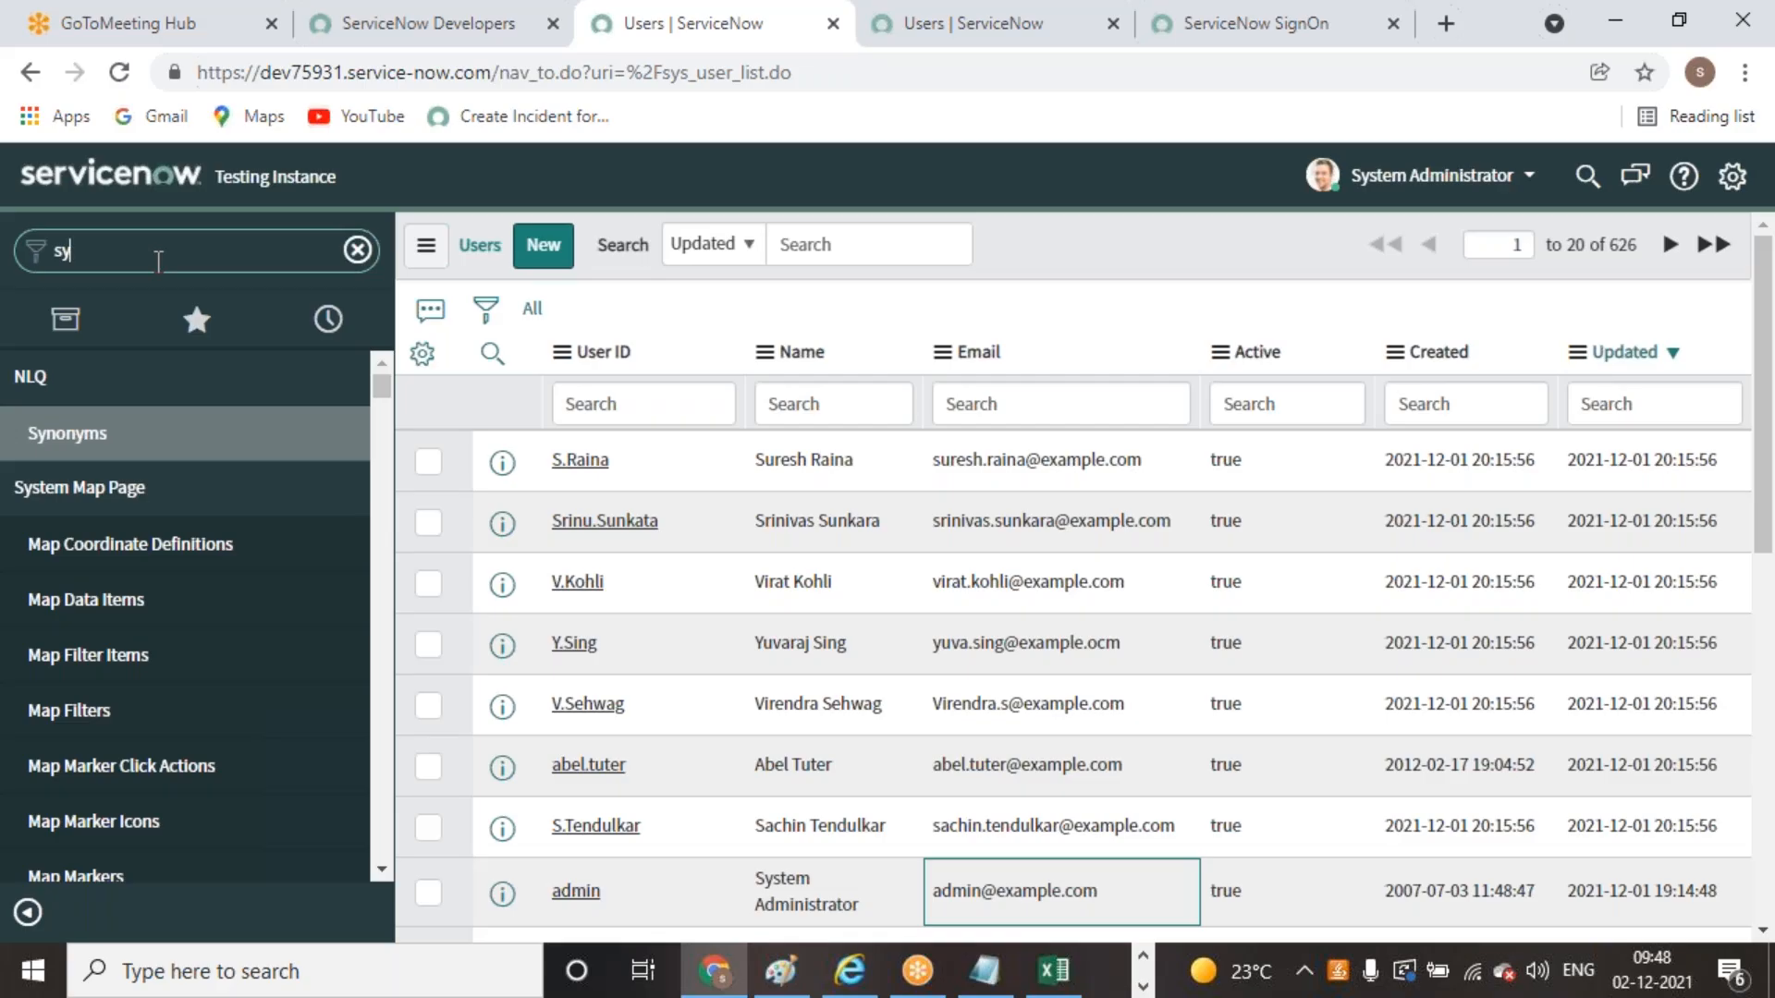
pyautogui.write('stem import')
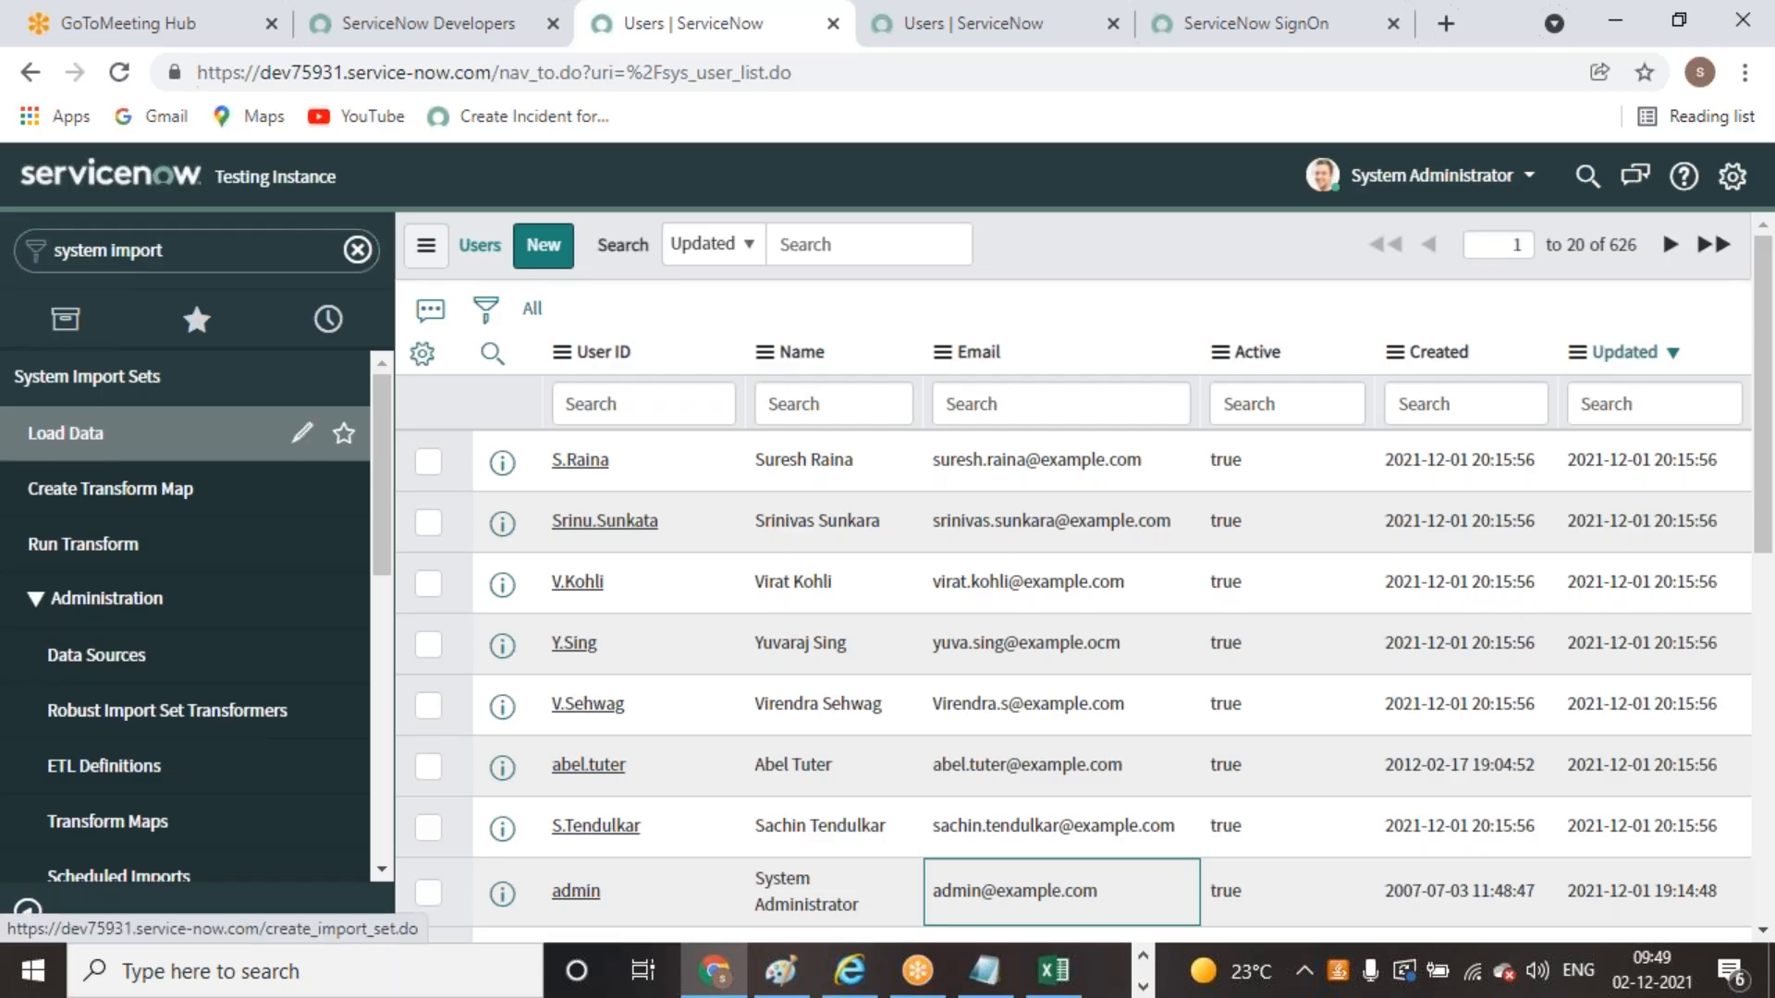
pyautogui.click(66, 433)
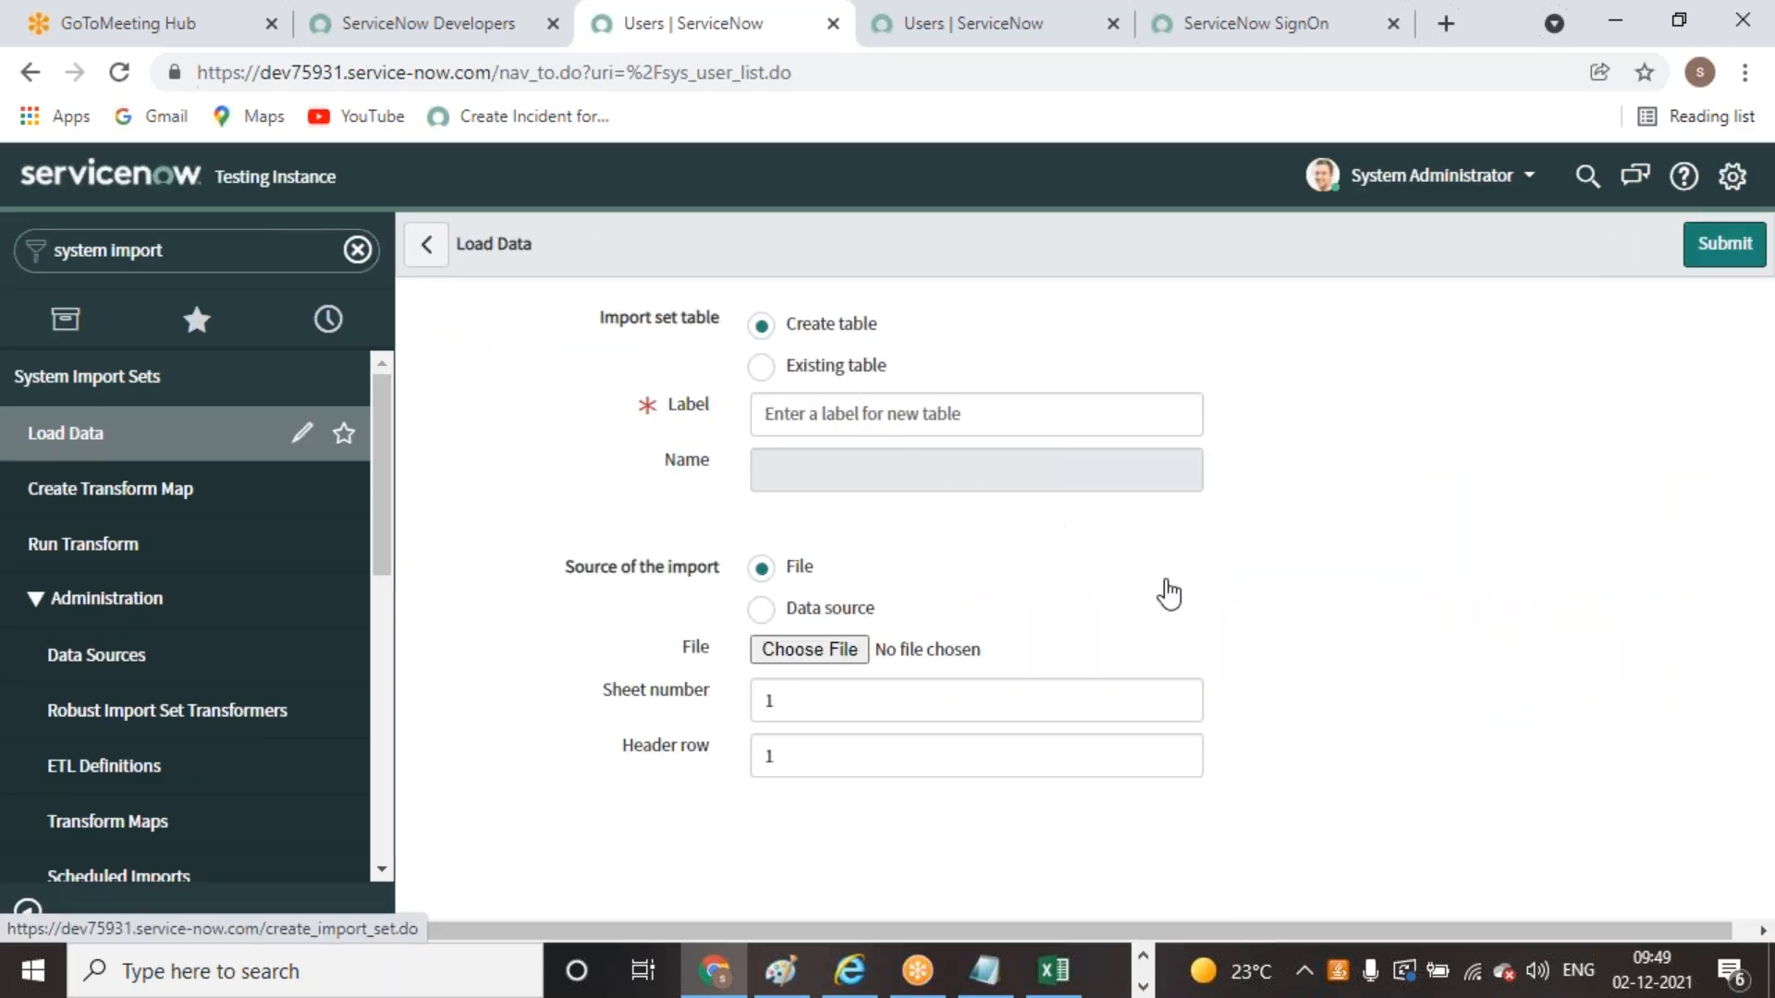
# Load the data into an existing import set table, choosing Dec User Importing [u_dec_user_importing]
pyautogui.click(761, 367)
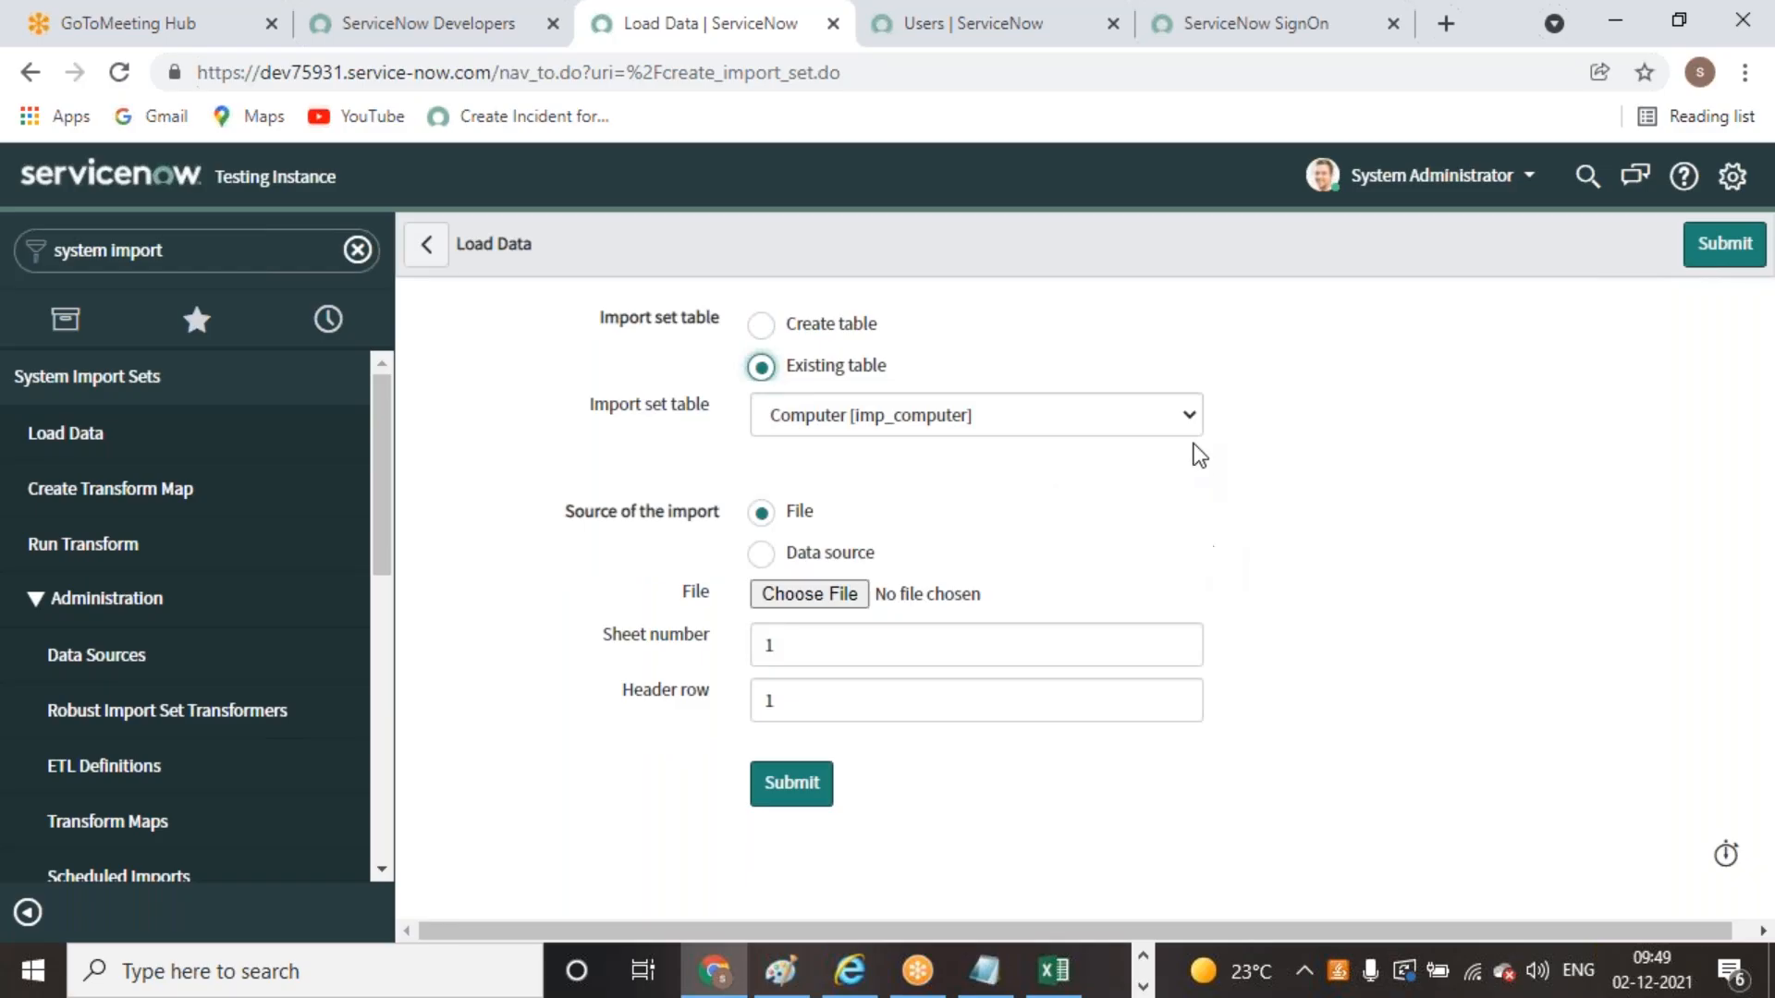
pyautogui.click(1185, 418)
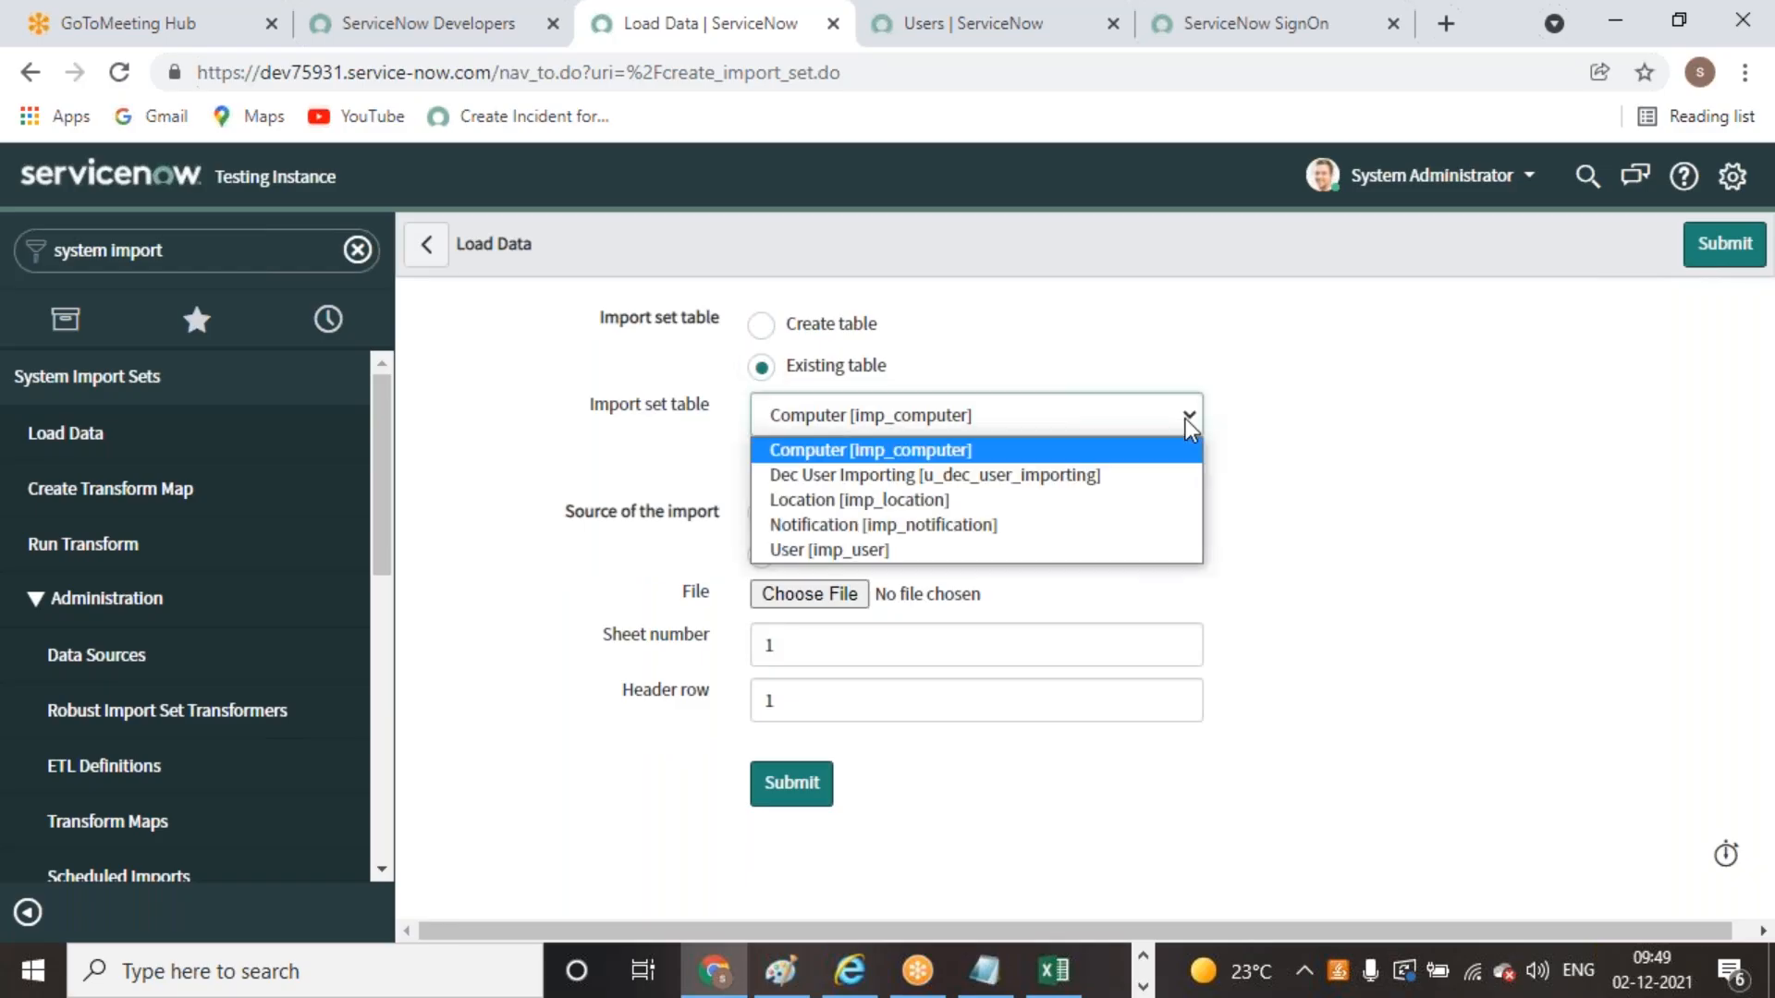
pyautogui.click(947, 475)
# Attach the User Records For Importing workbook from the Desktop as the import file and submit the data load
pyautogui.click(802, 596)
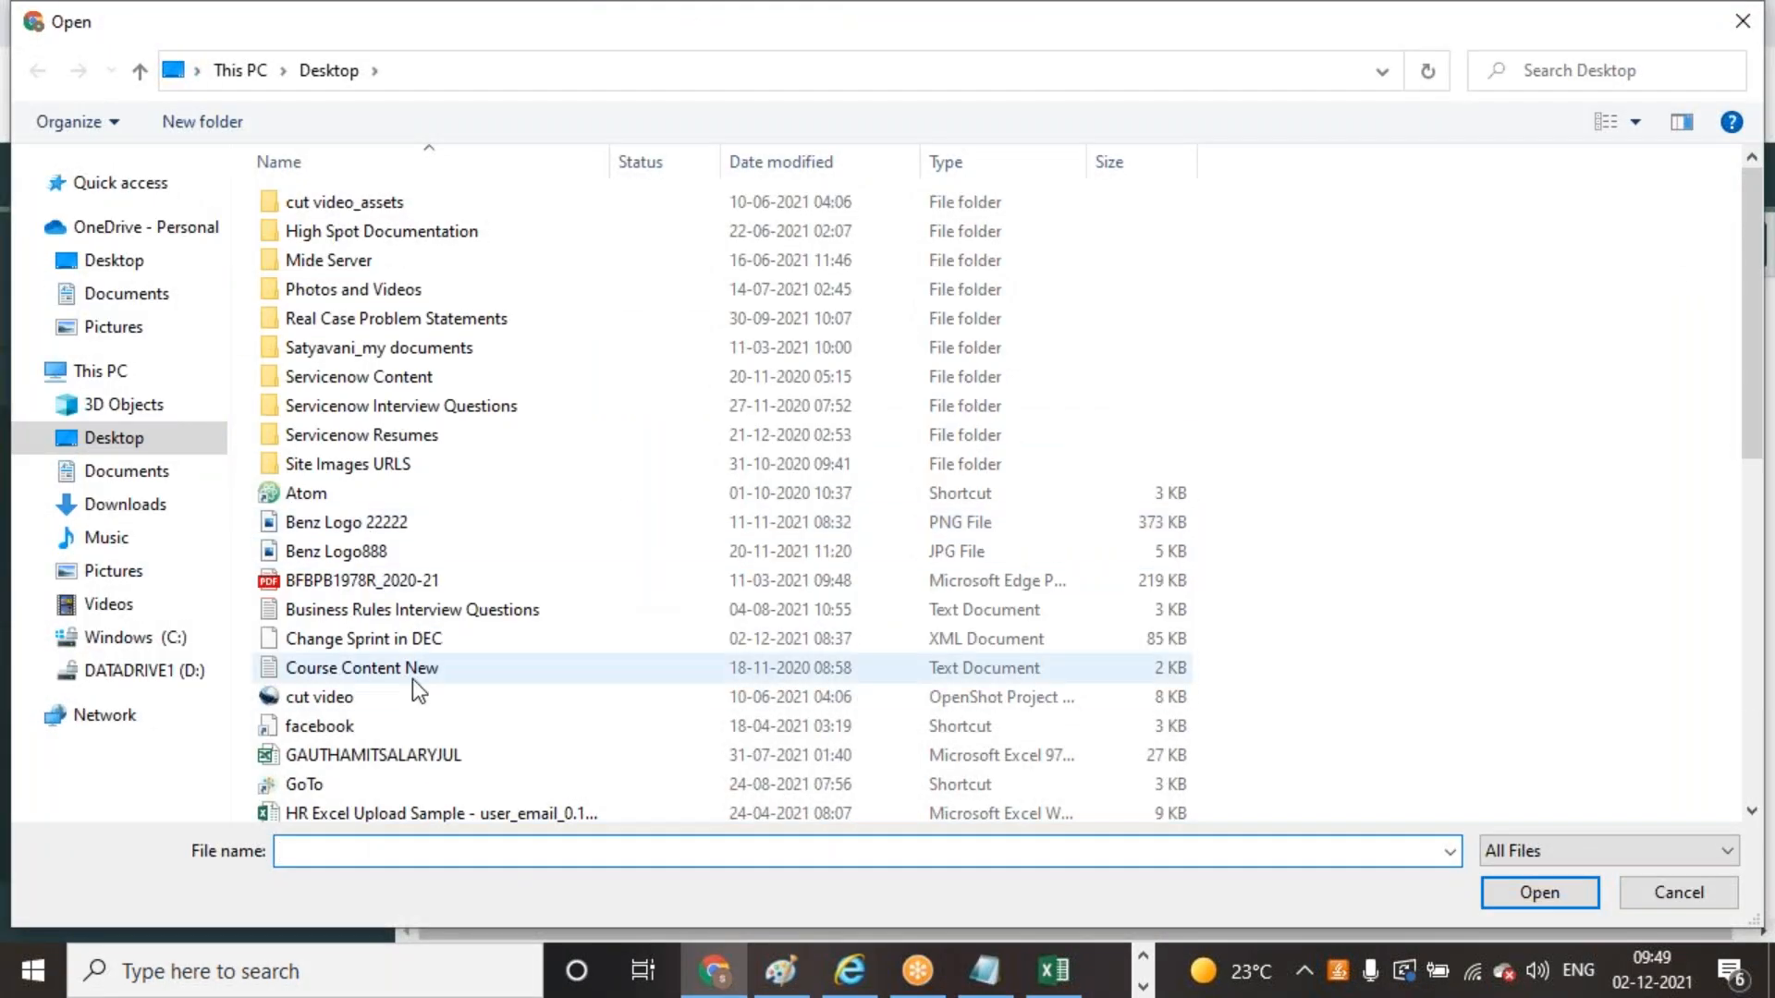
pyautogui.scroll(-3, 421, 724)
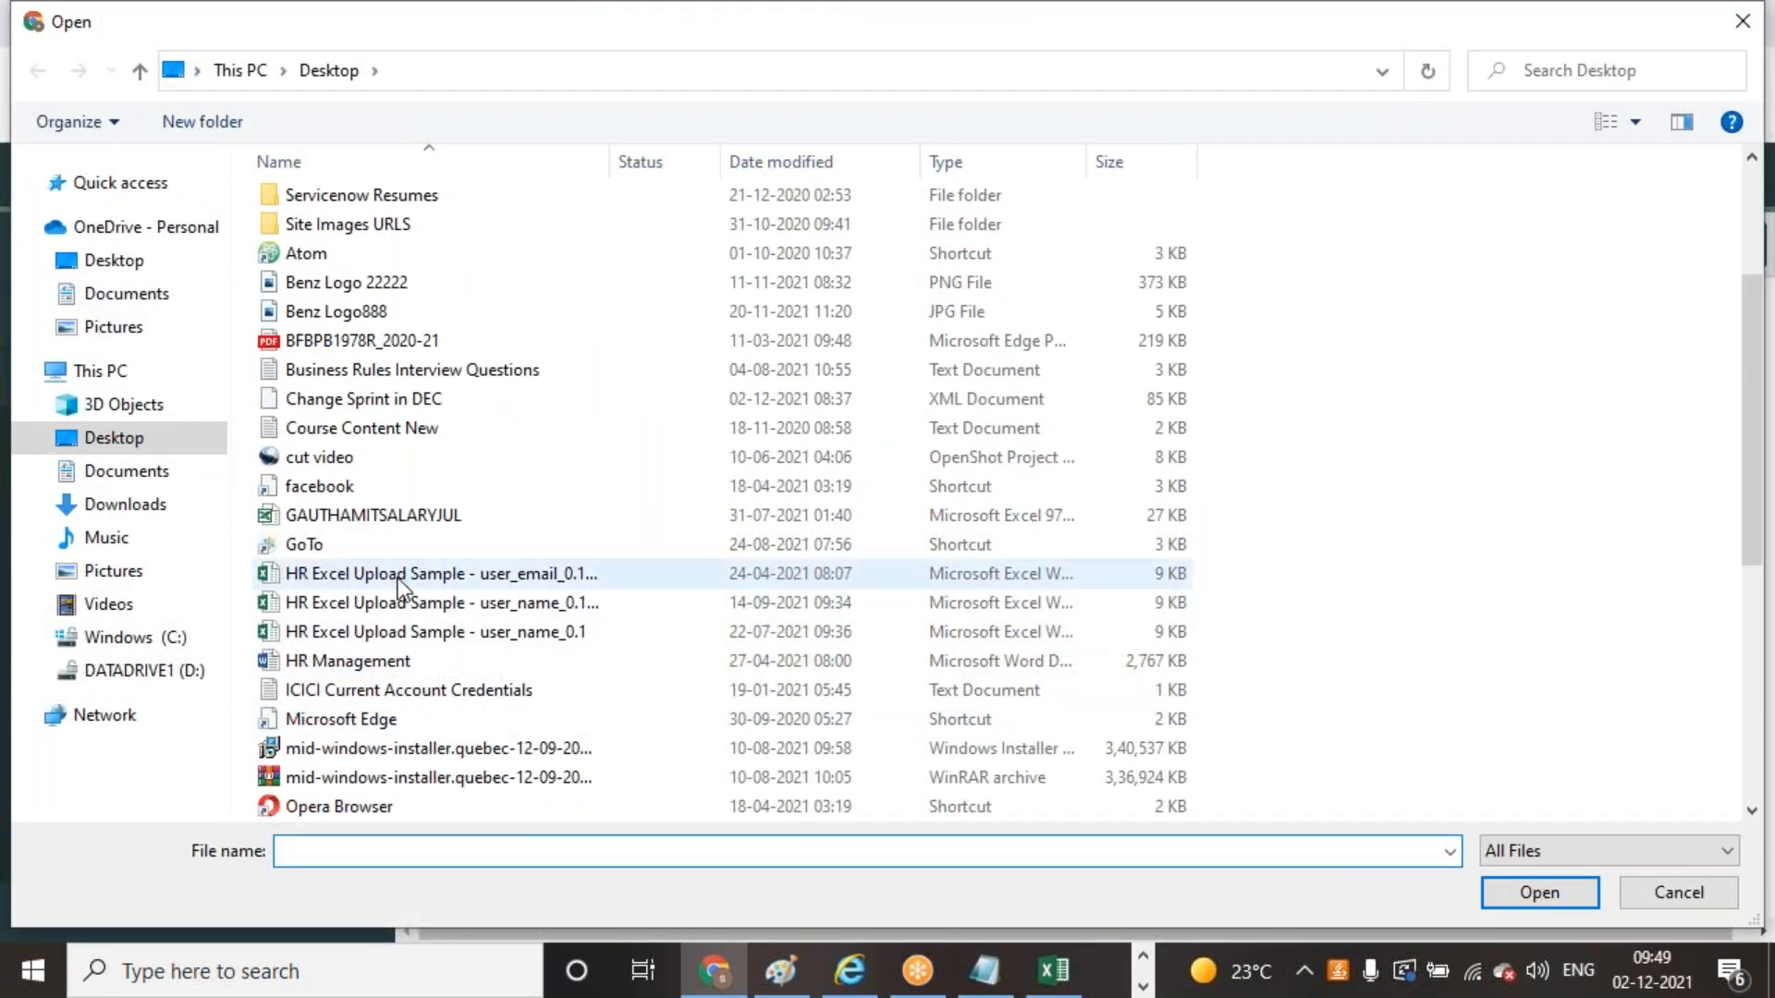
pyautogui.scroll(3, 400, 586)
pyautogui.scroll(-5, 399, 586)
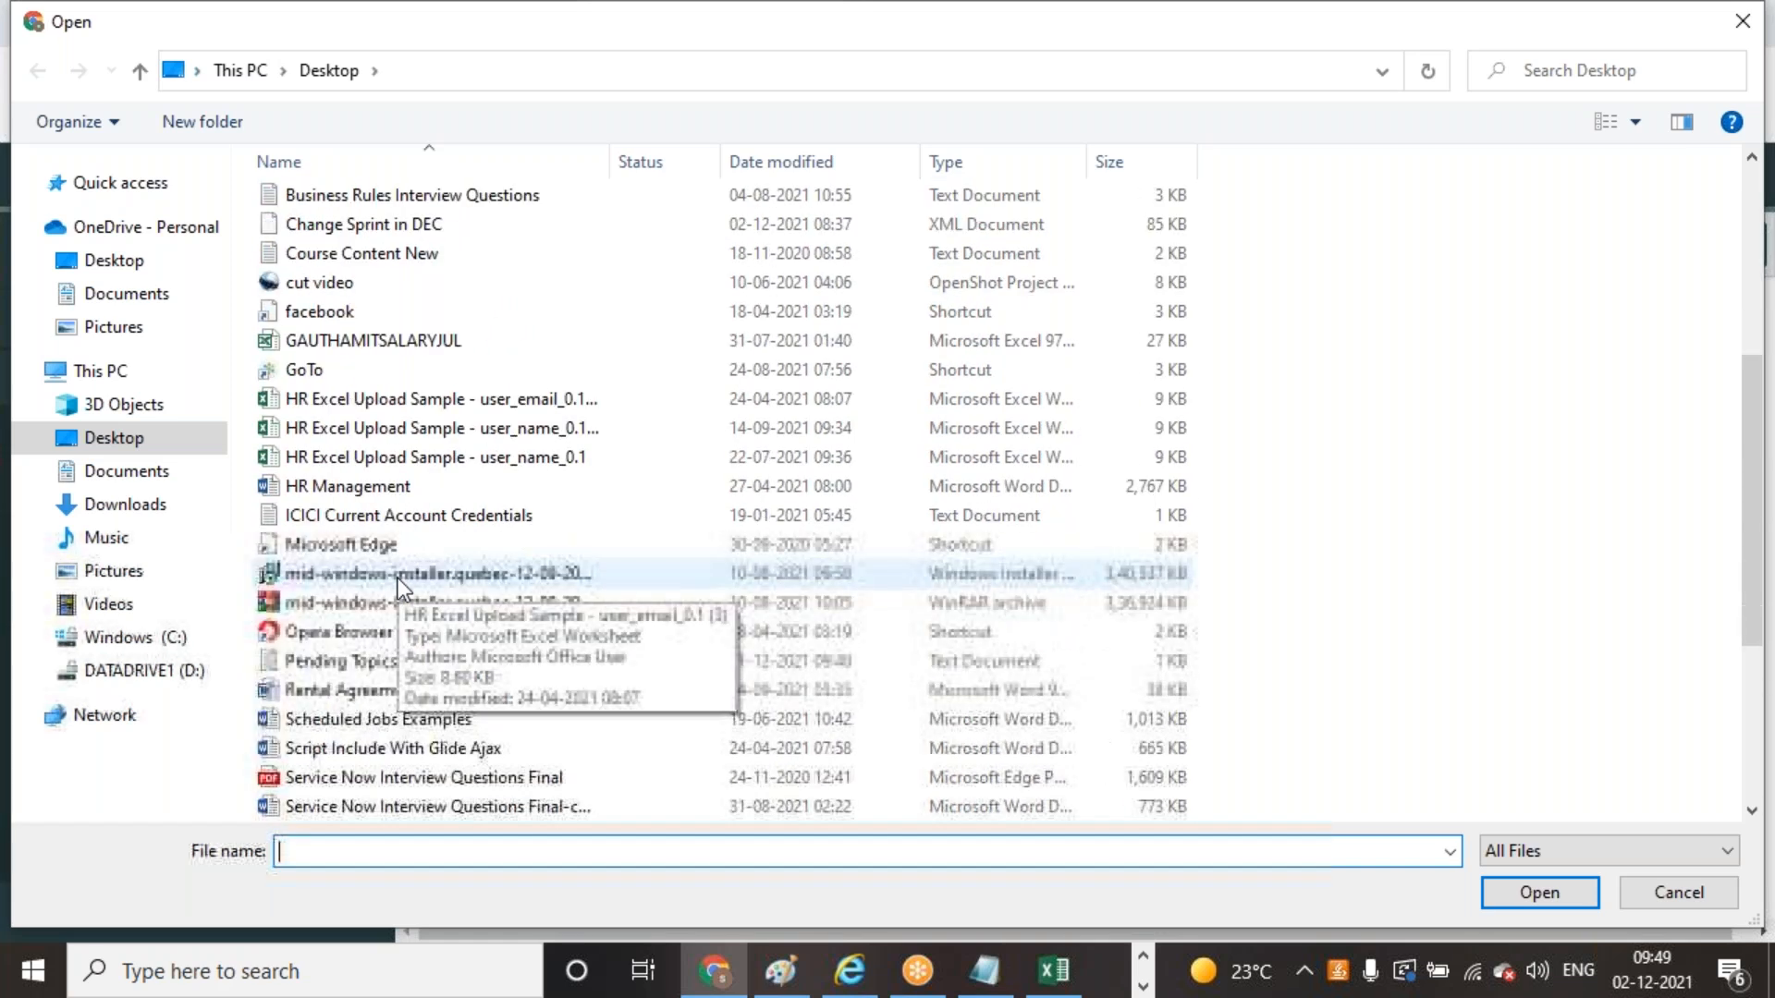
pyautogui.scroll(-4, 400, 586)
pyautogui.click(406, 777)
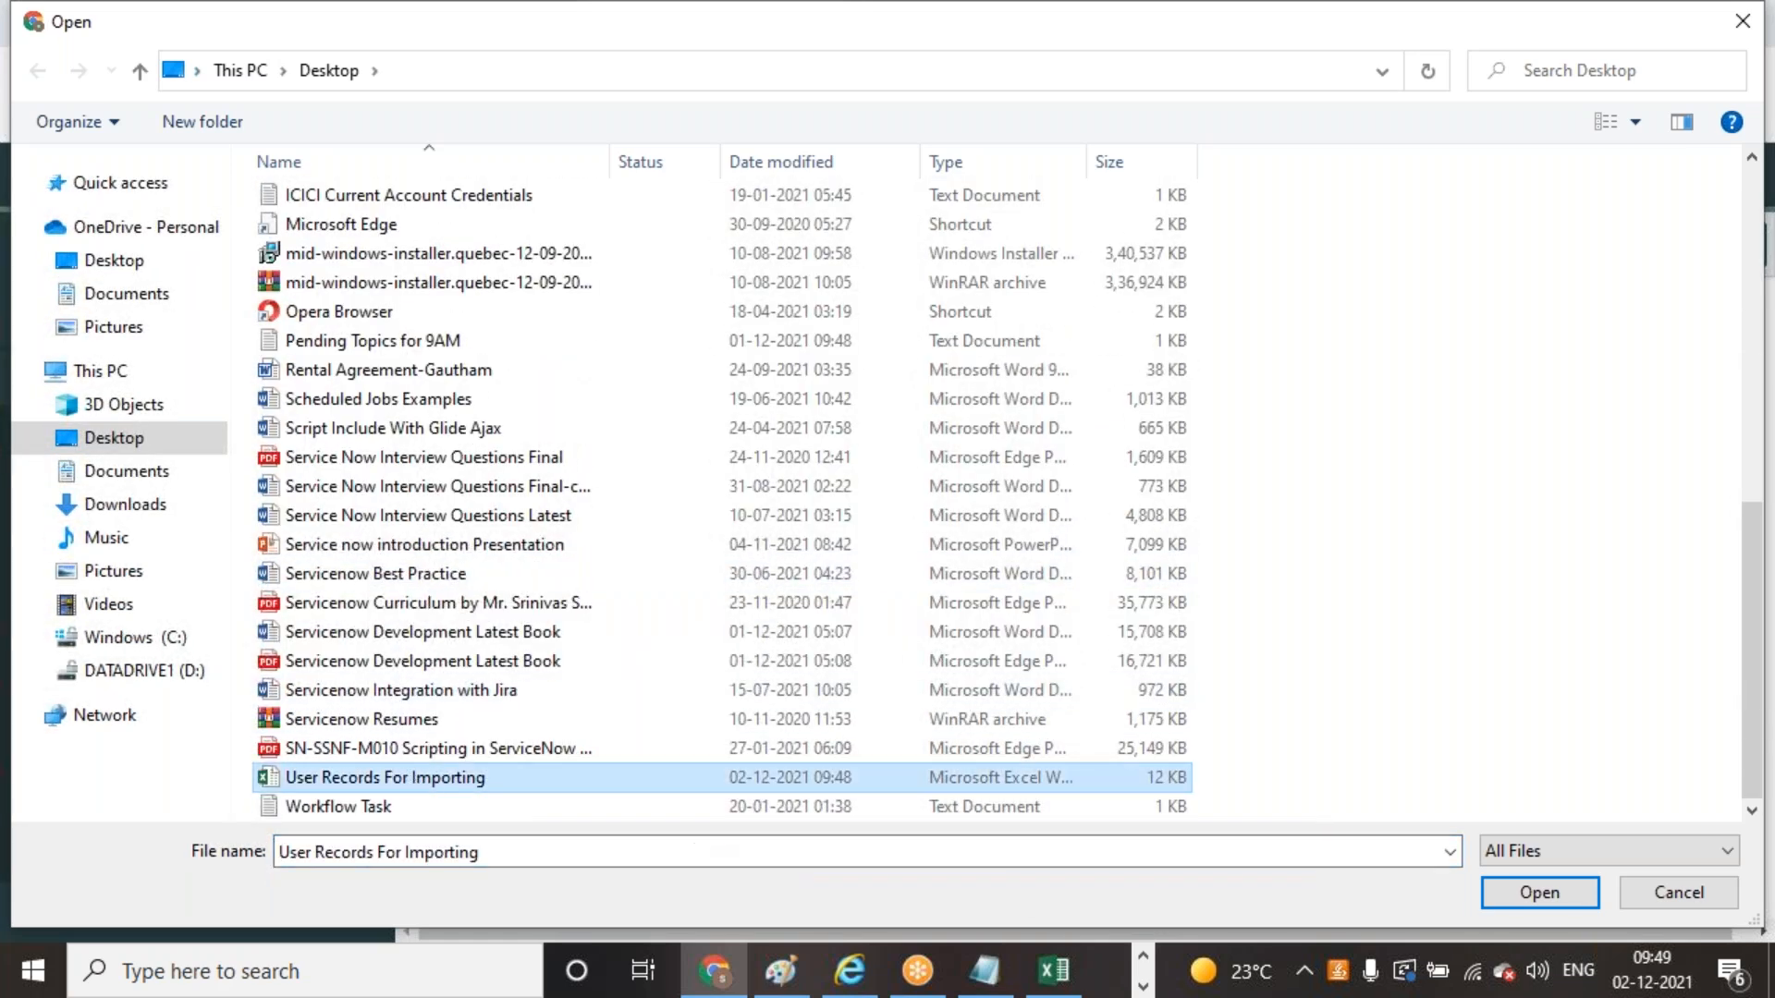
pyautogui.click(1534, 893)
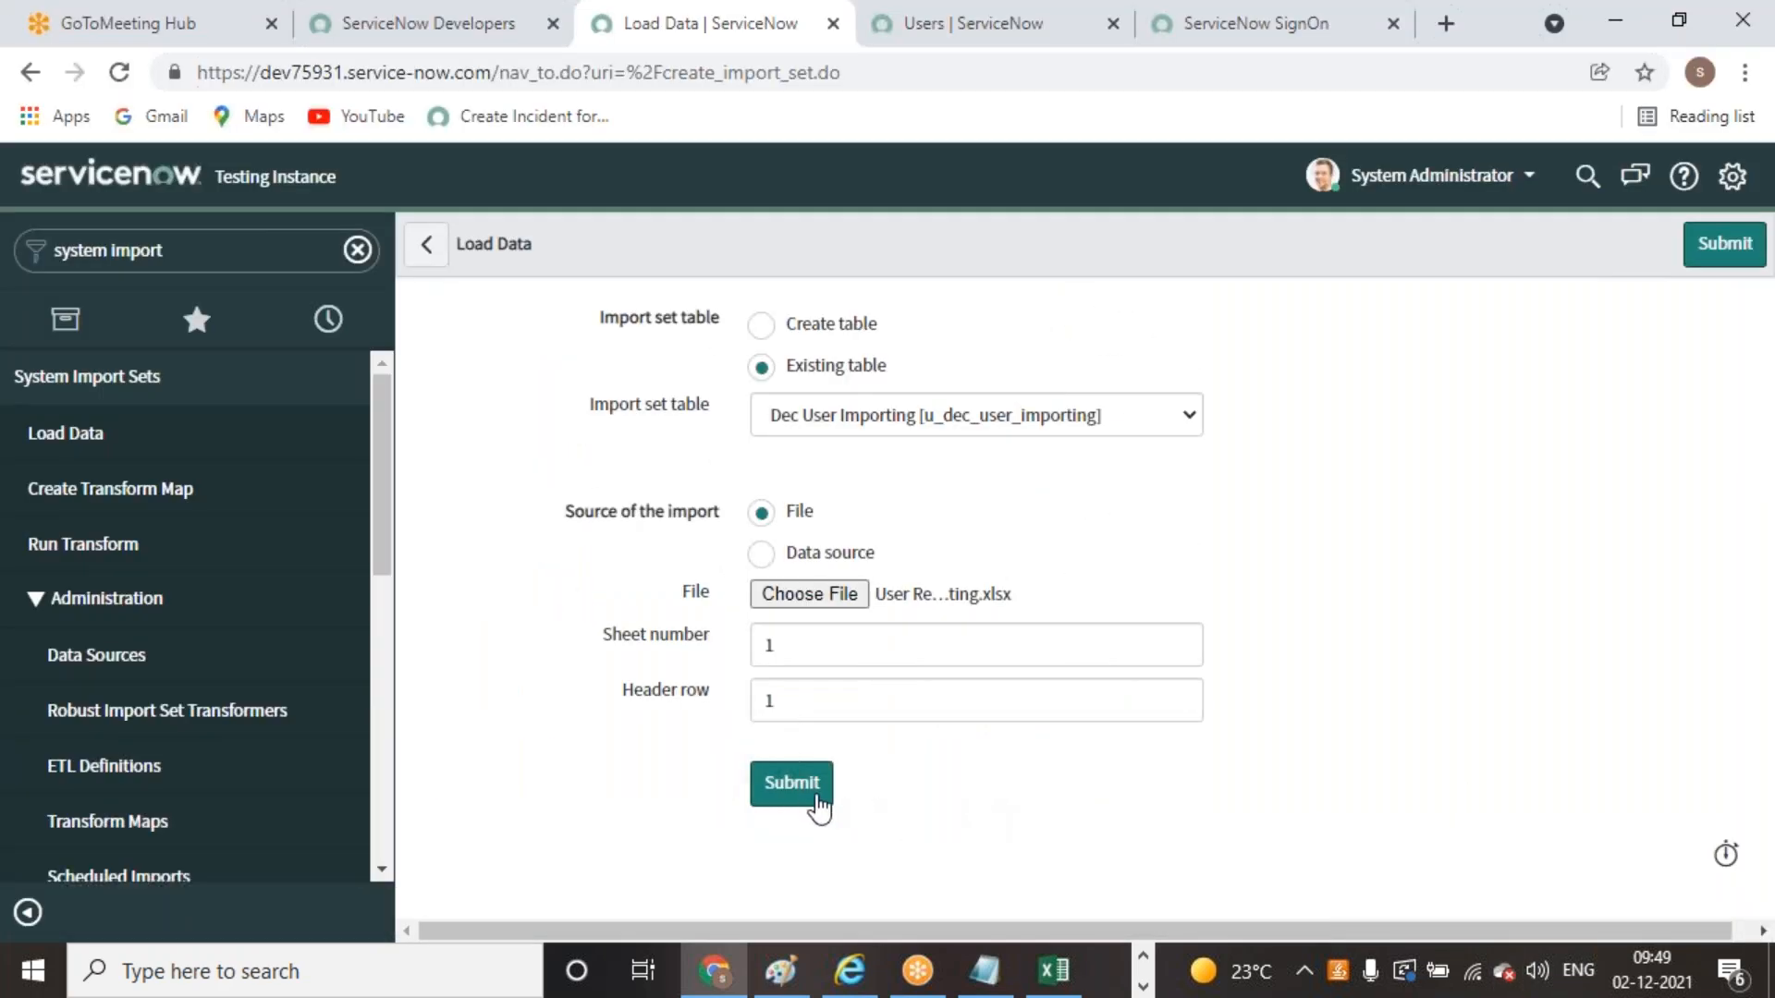
pyautogui.click(800, 784)
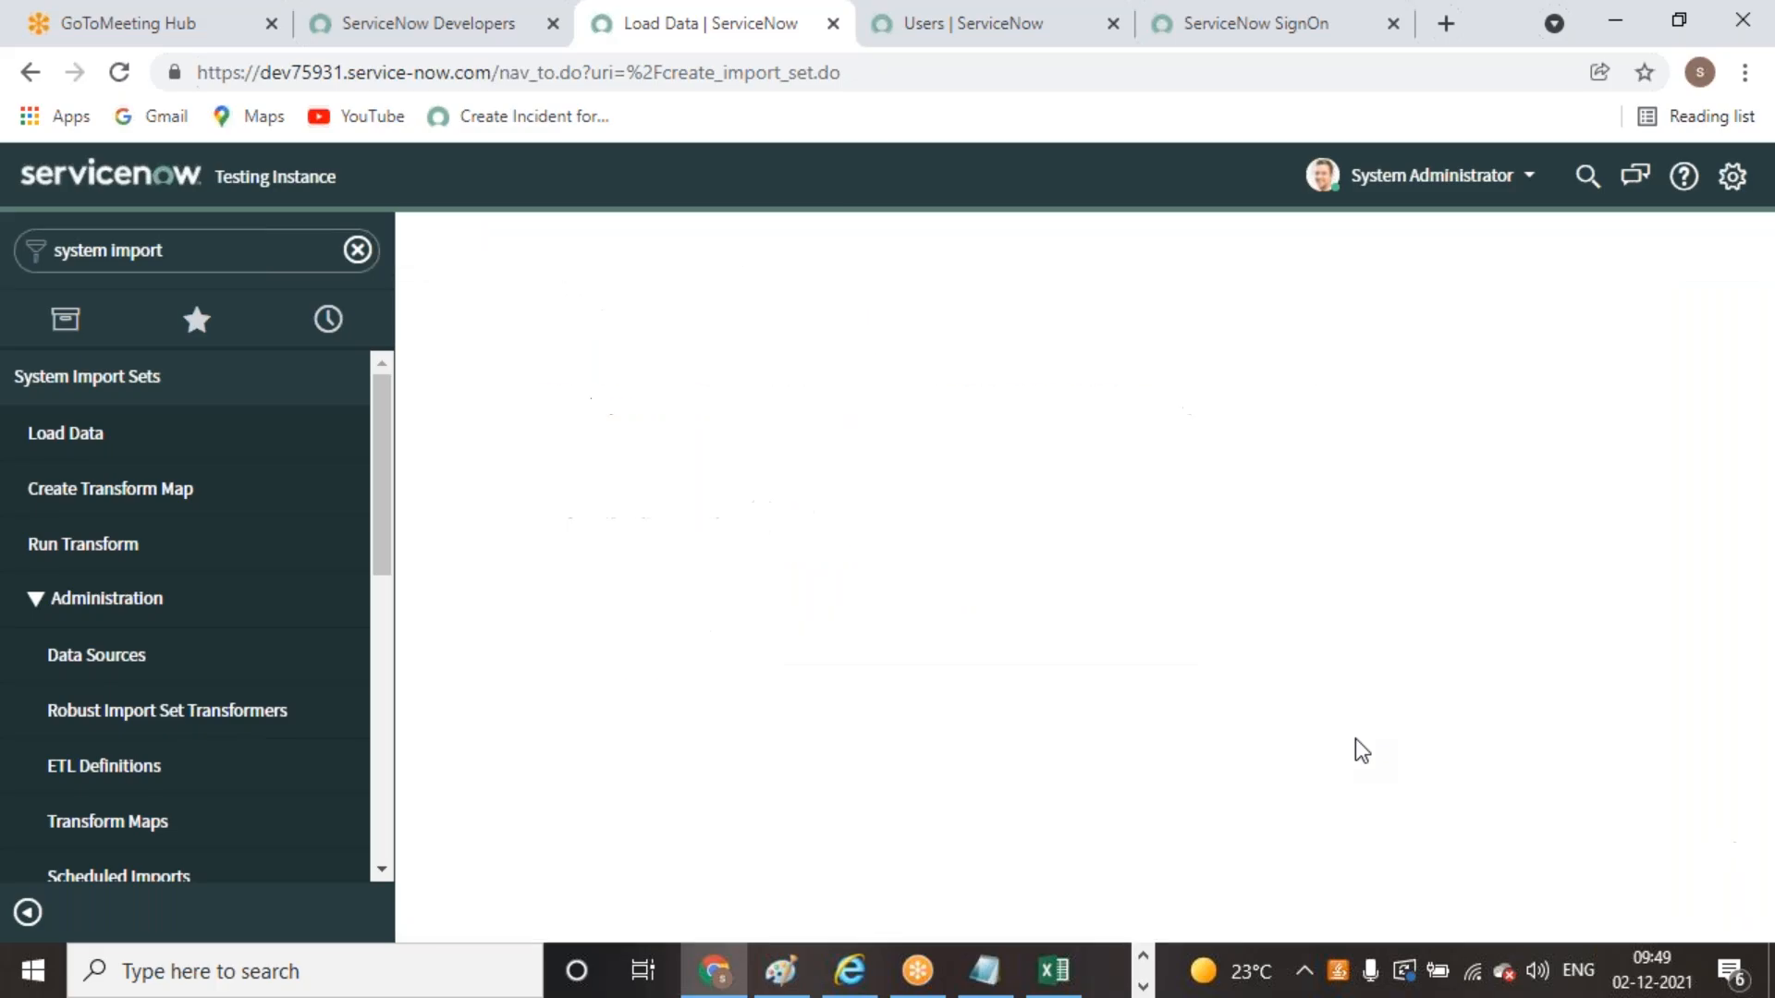
# Open the Dec User Import sets Transform record from the list of table transform maps
pyautogui.scroll(-3, 83, 605)
pyautogui.scroll(-1, 154, 730)
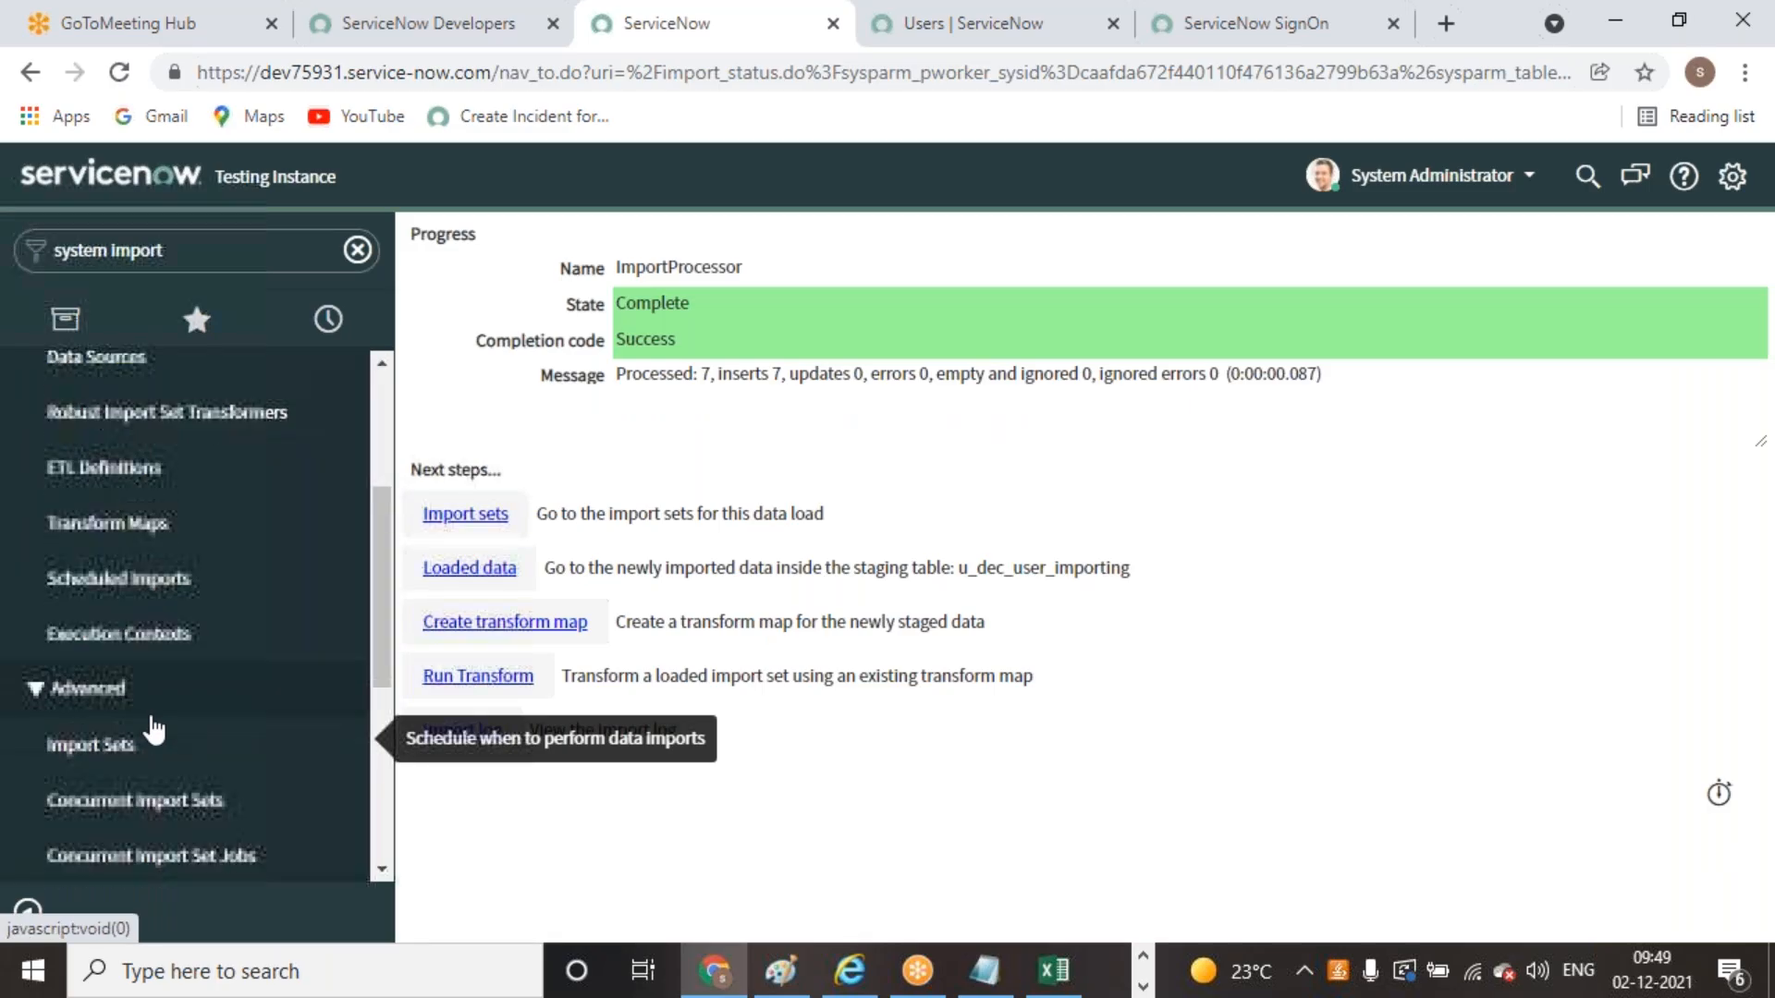
pyautogui.click(135, 545)
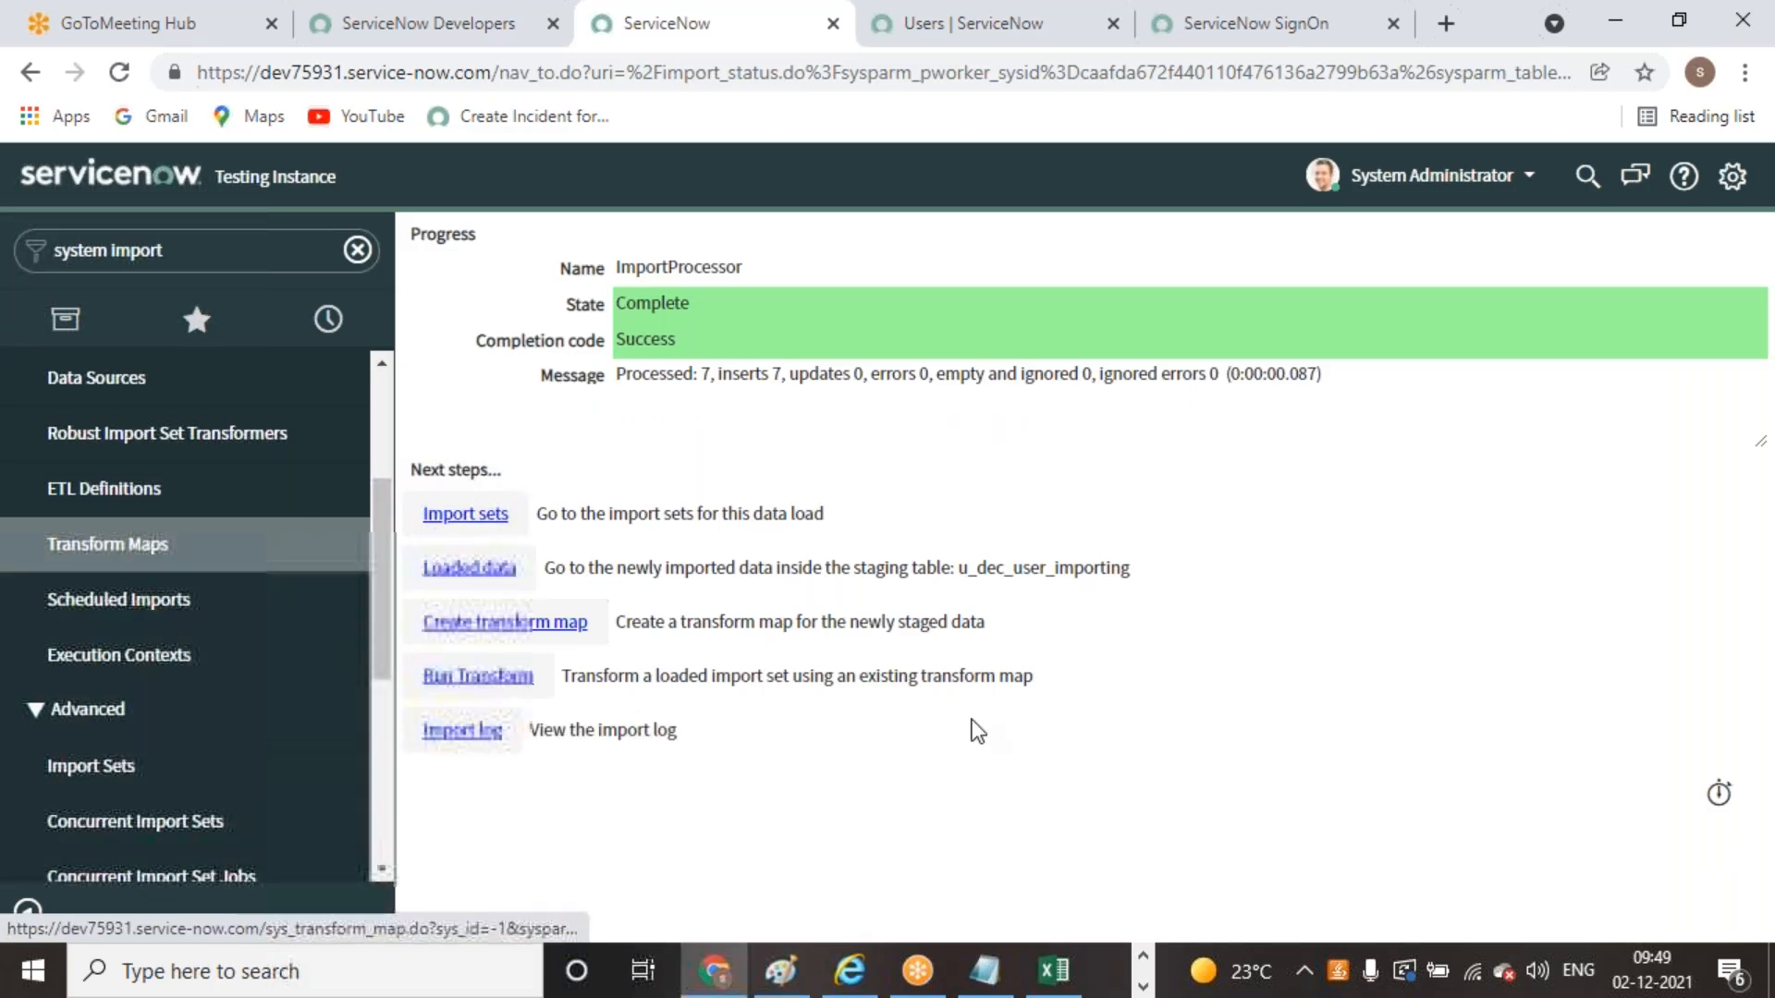
pyautogui.scroll(-5, 693, 682)
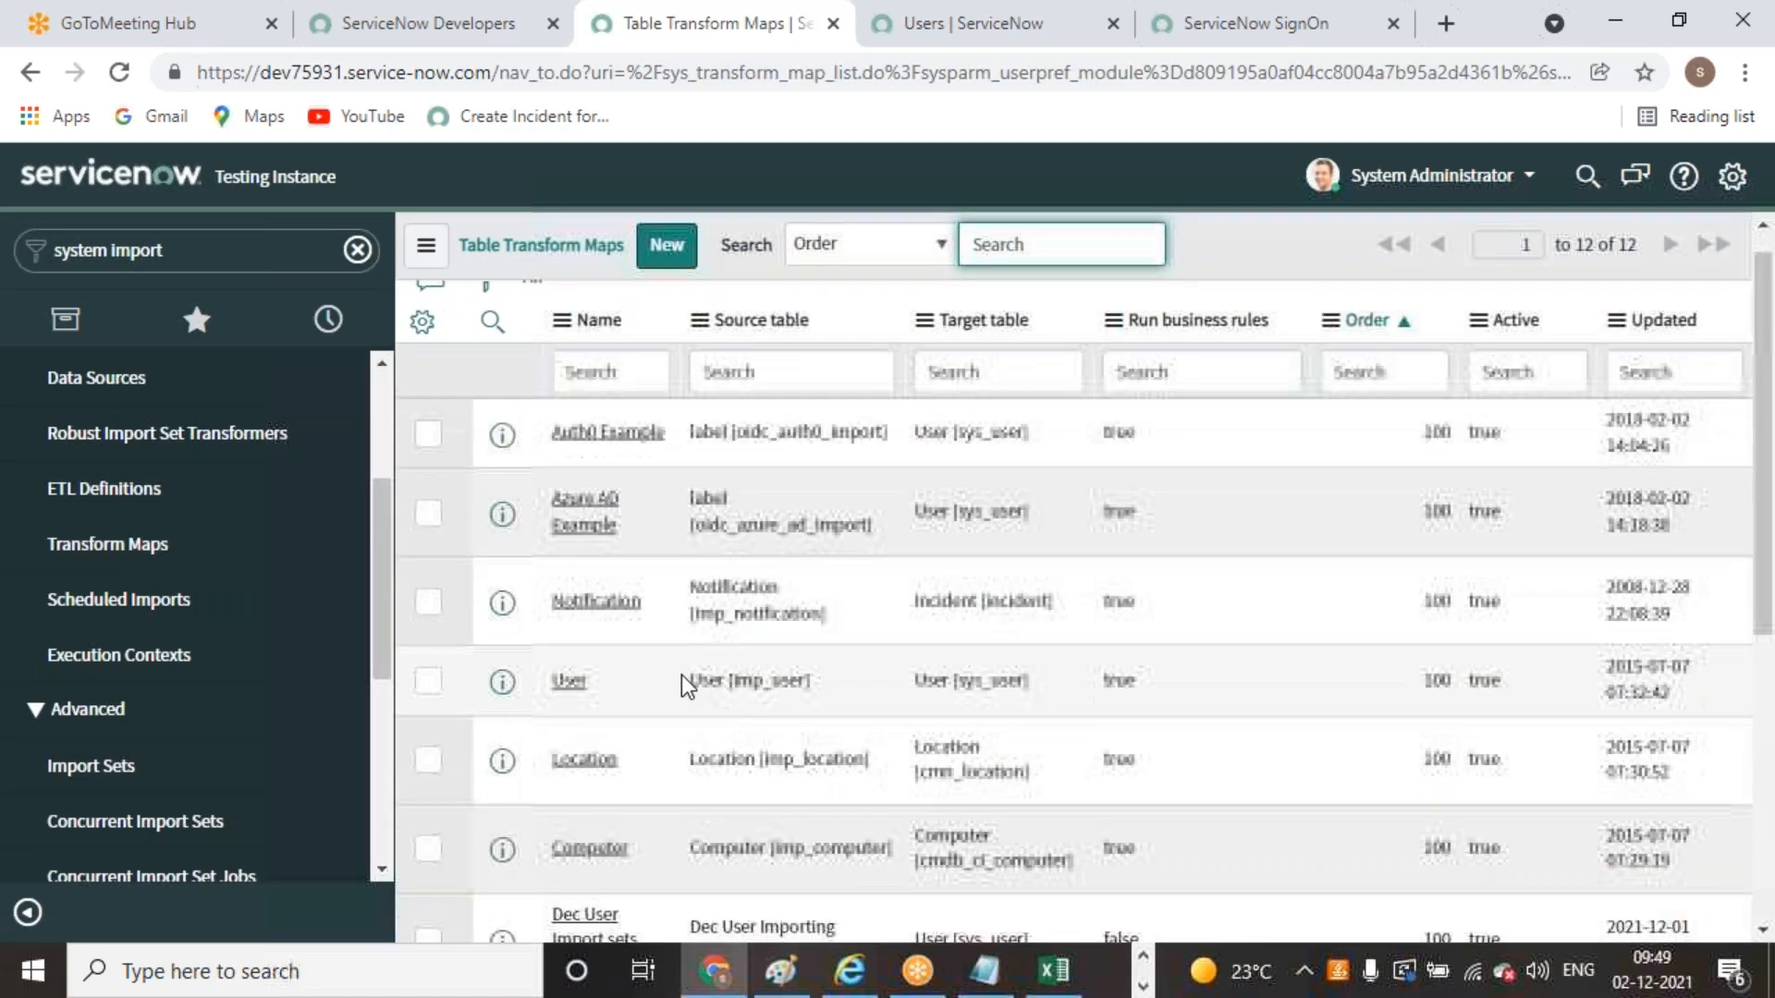
pyautogui.click(593, 568)
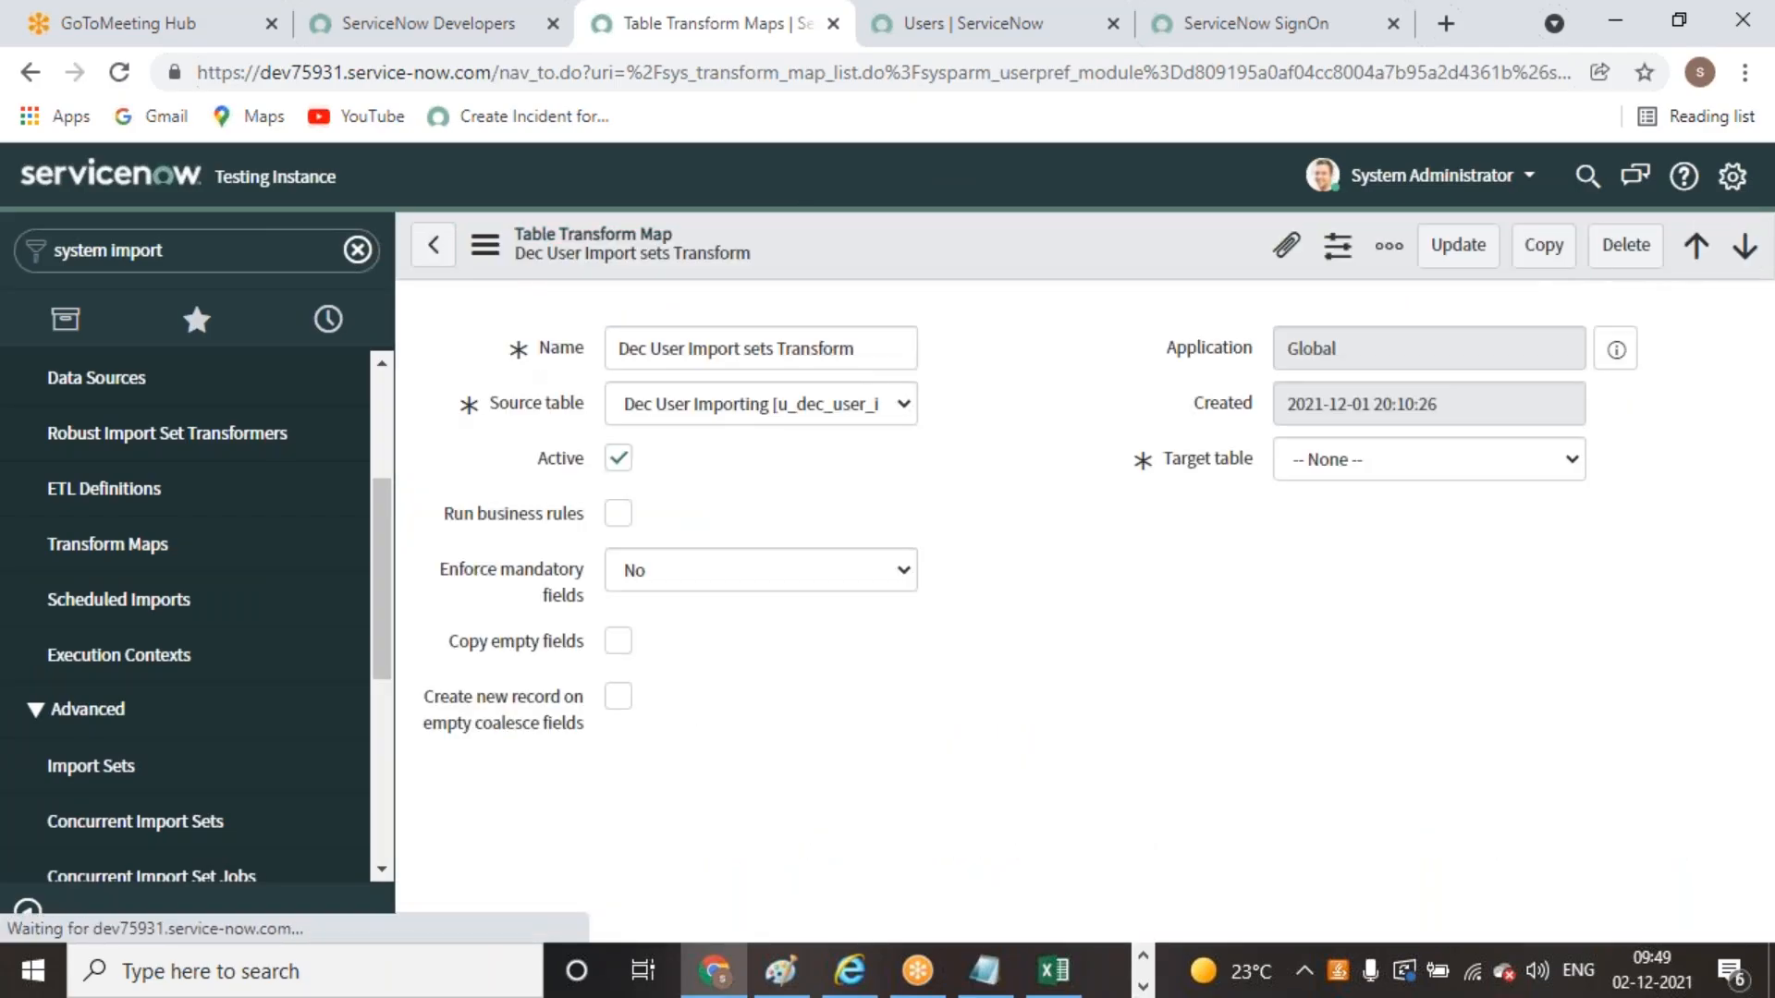
# Auto map the matching fields of the Dec User Import sets Transform map and dismiss the notice
pyautogui.scroll(-8, 947, 654)
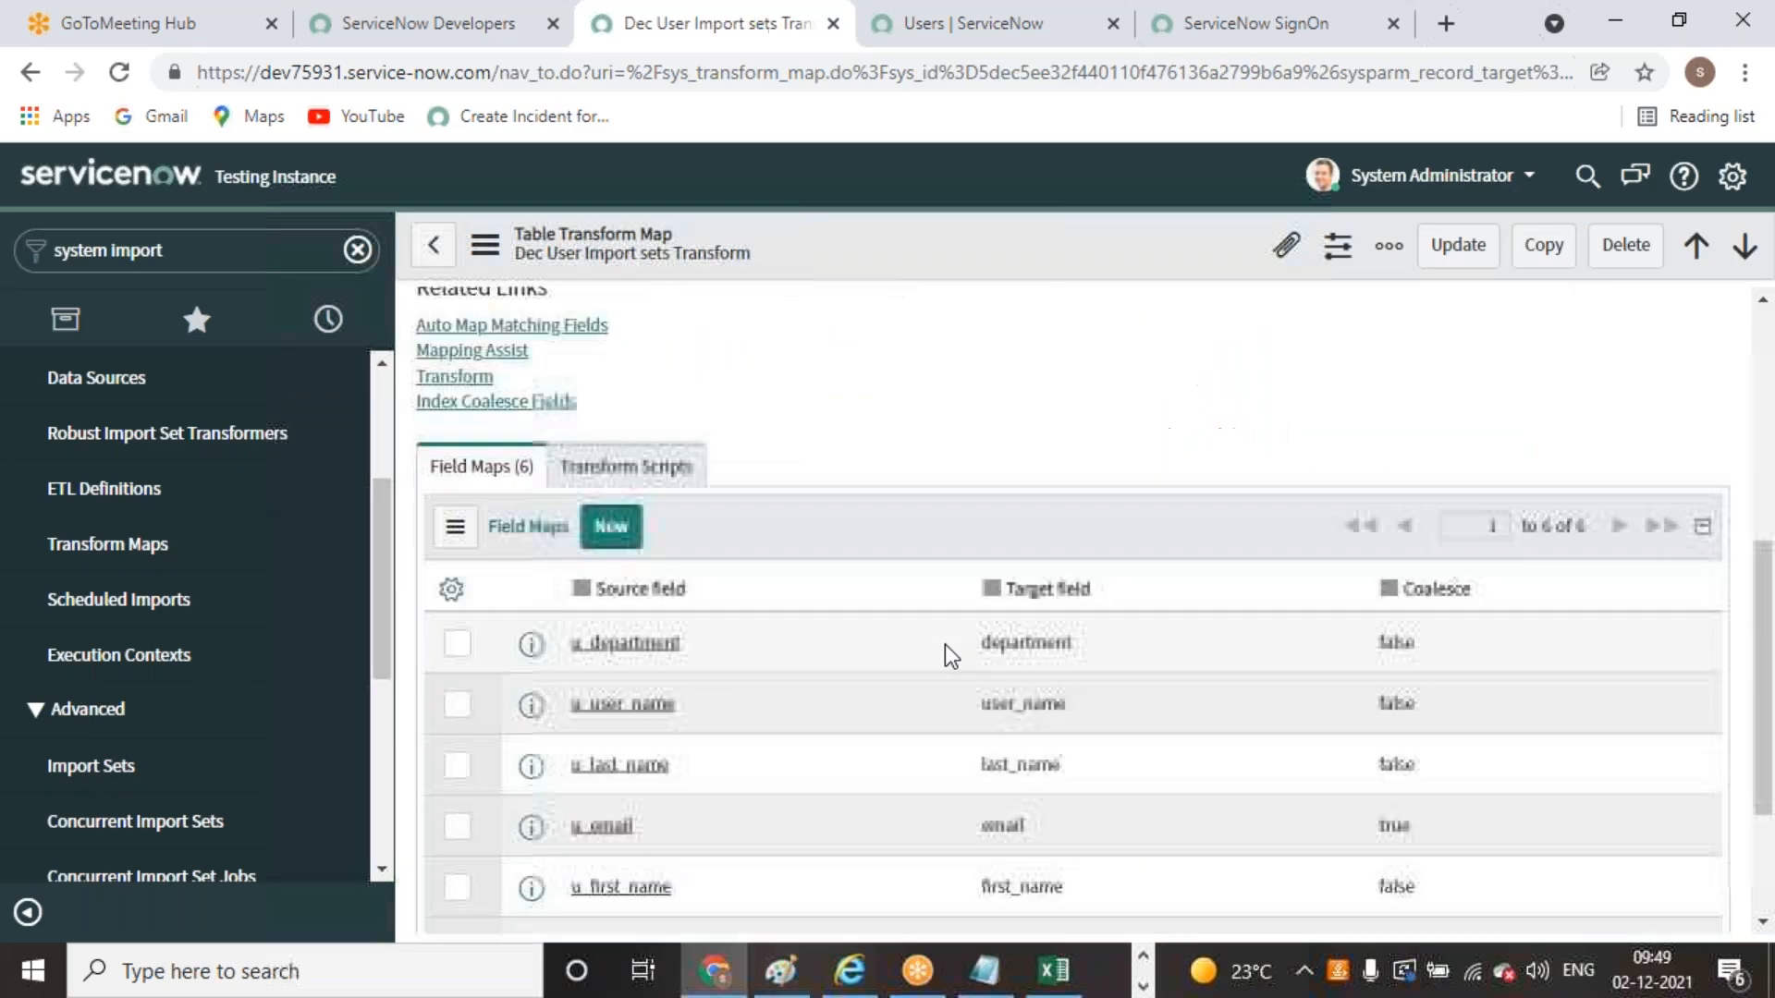
pyautogui.scroll(2, 951, 656)
pyautogui.click(515, 590)
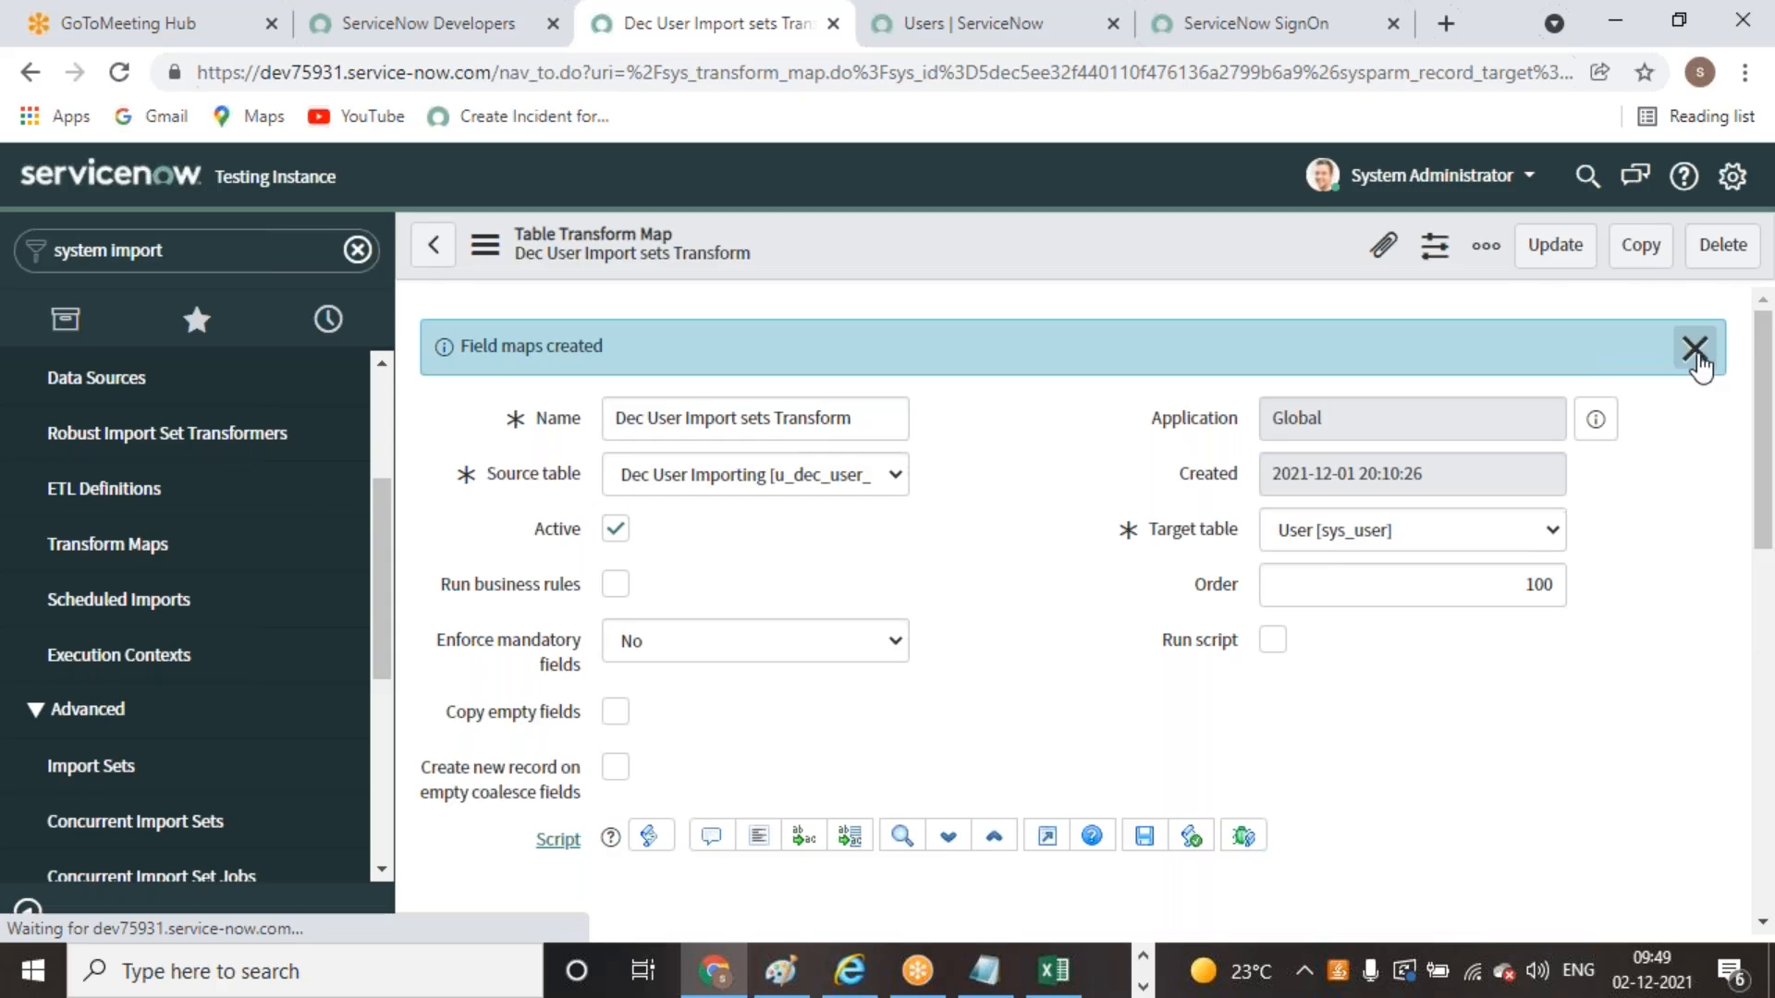
pyautogui.click(1696, 351)
# Review the field mapping in Mapping Assist with the data viewer limited to mapped fields, and return to the transform map
pyautogui.scroll(-3, 927, 747)
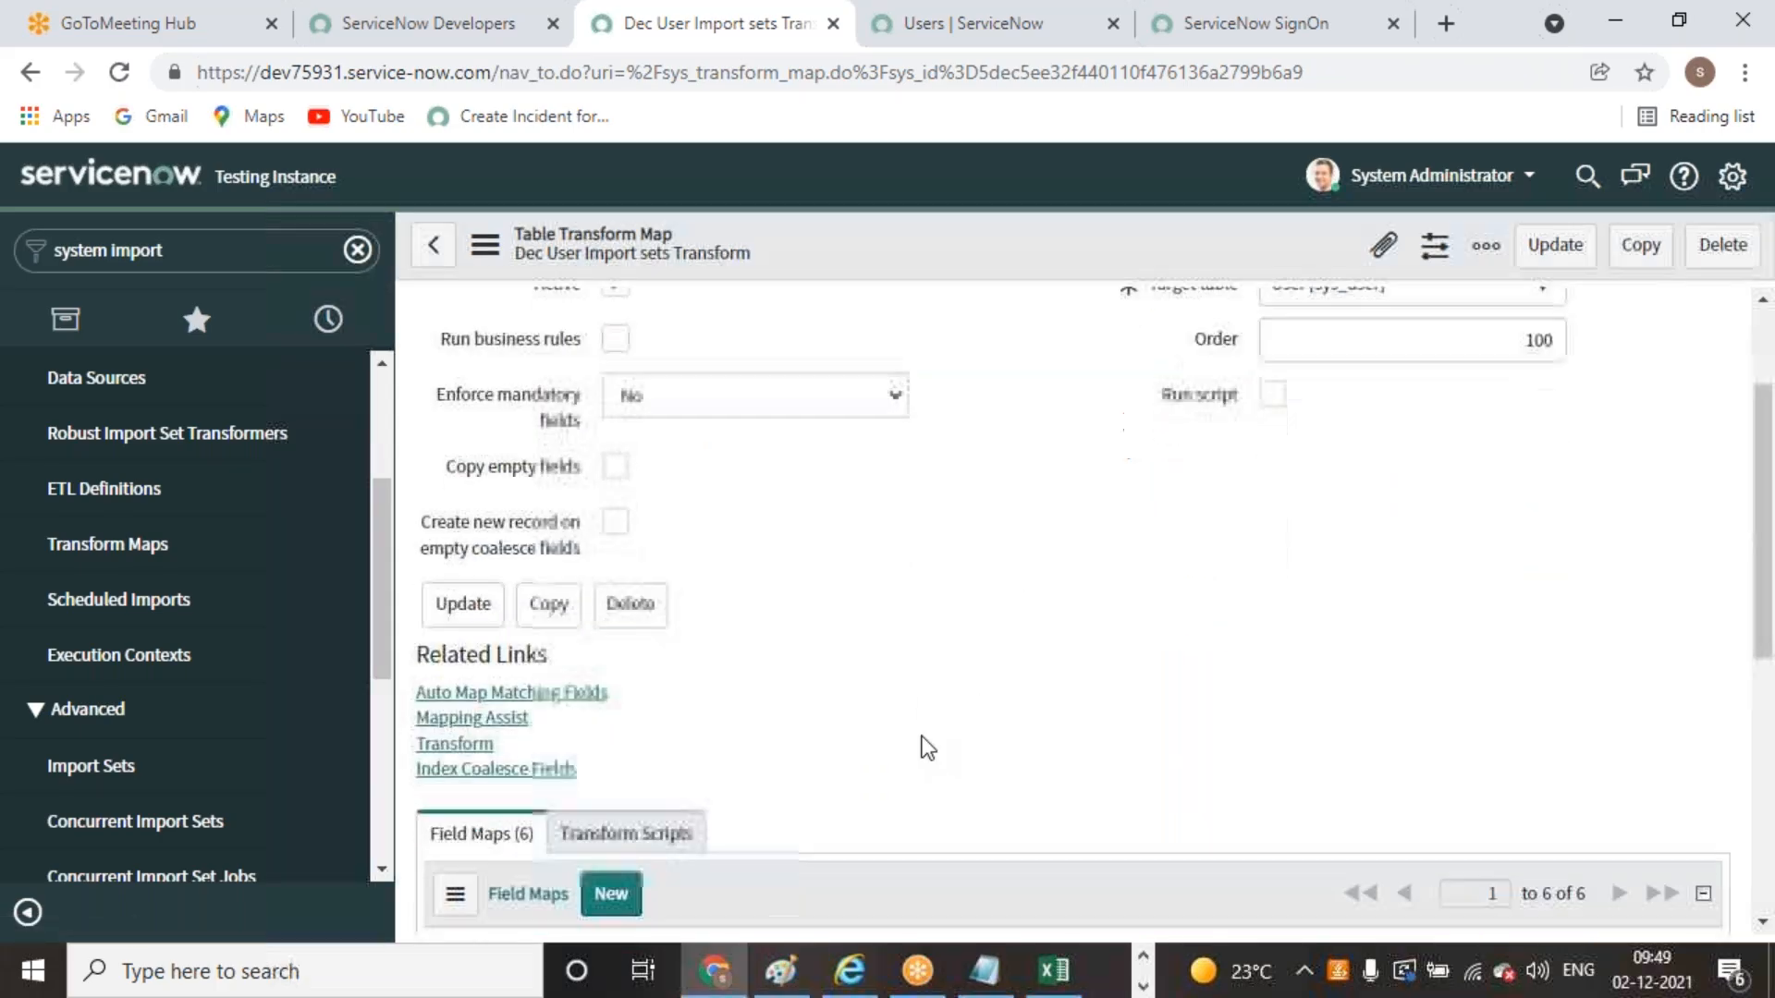
pyautogui.click(470, 617)
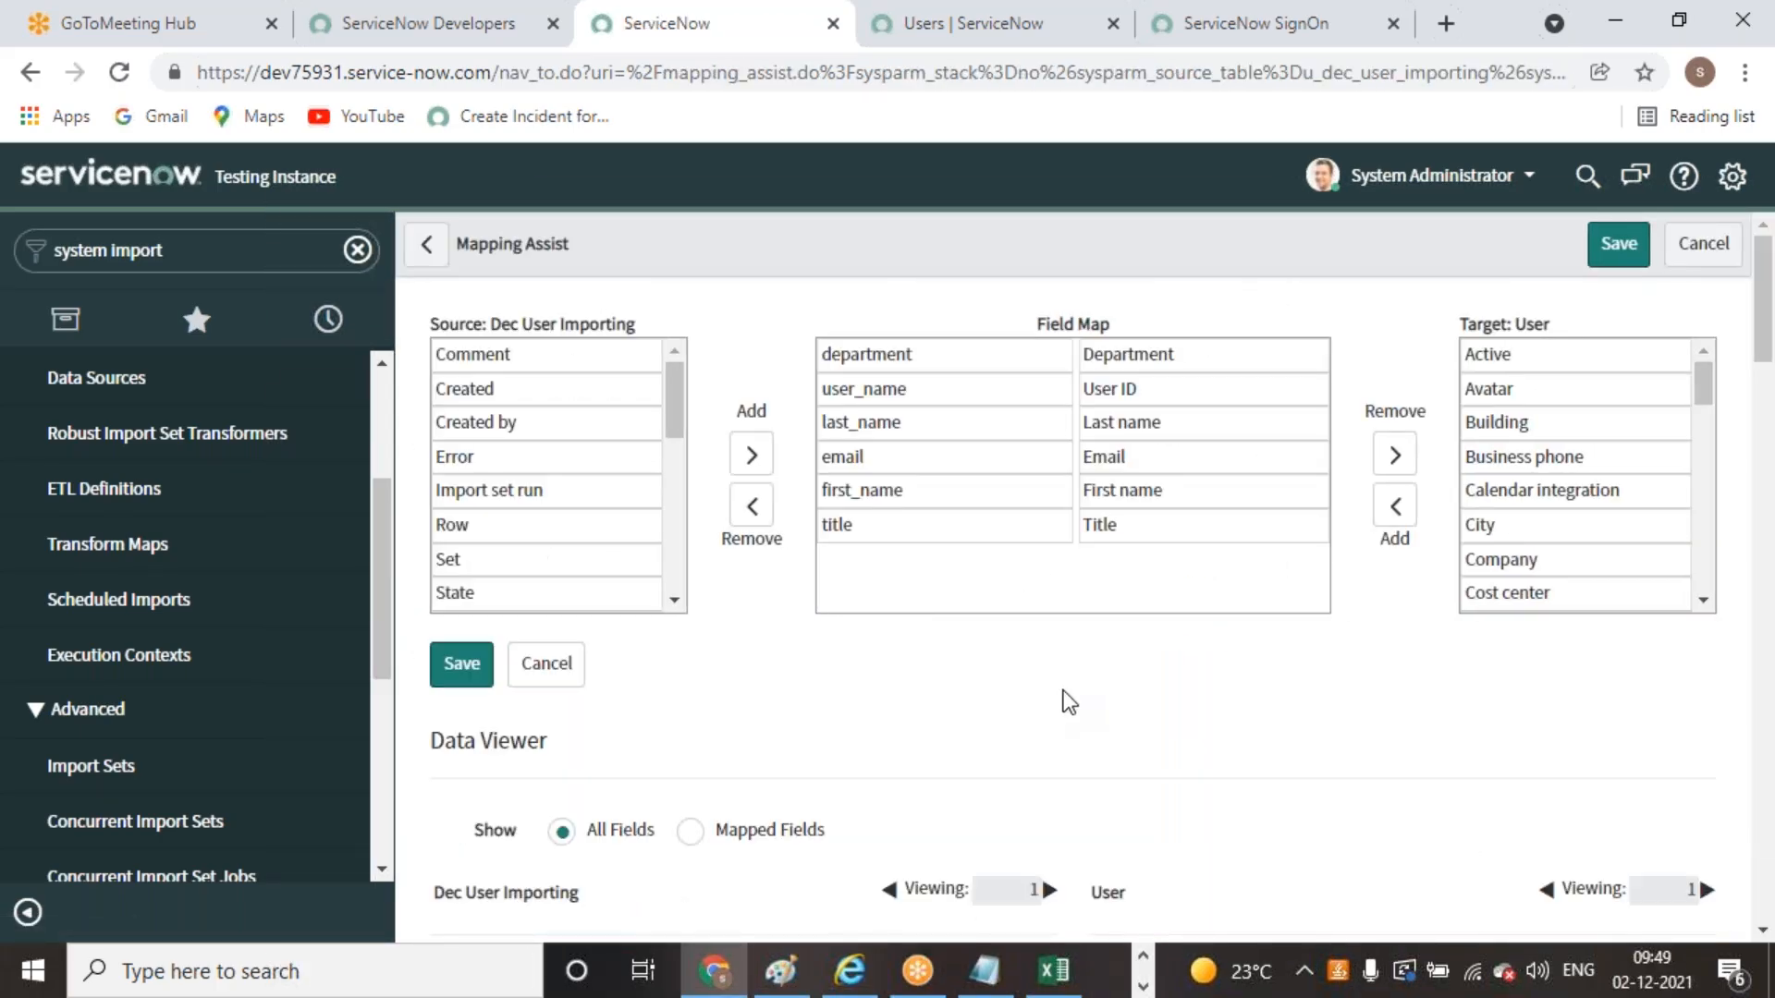
pyautogui.scroll(-5, 1038, 707)
pyautogui.click(690, 414)
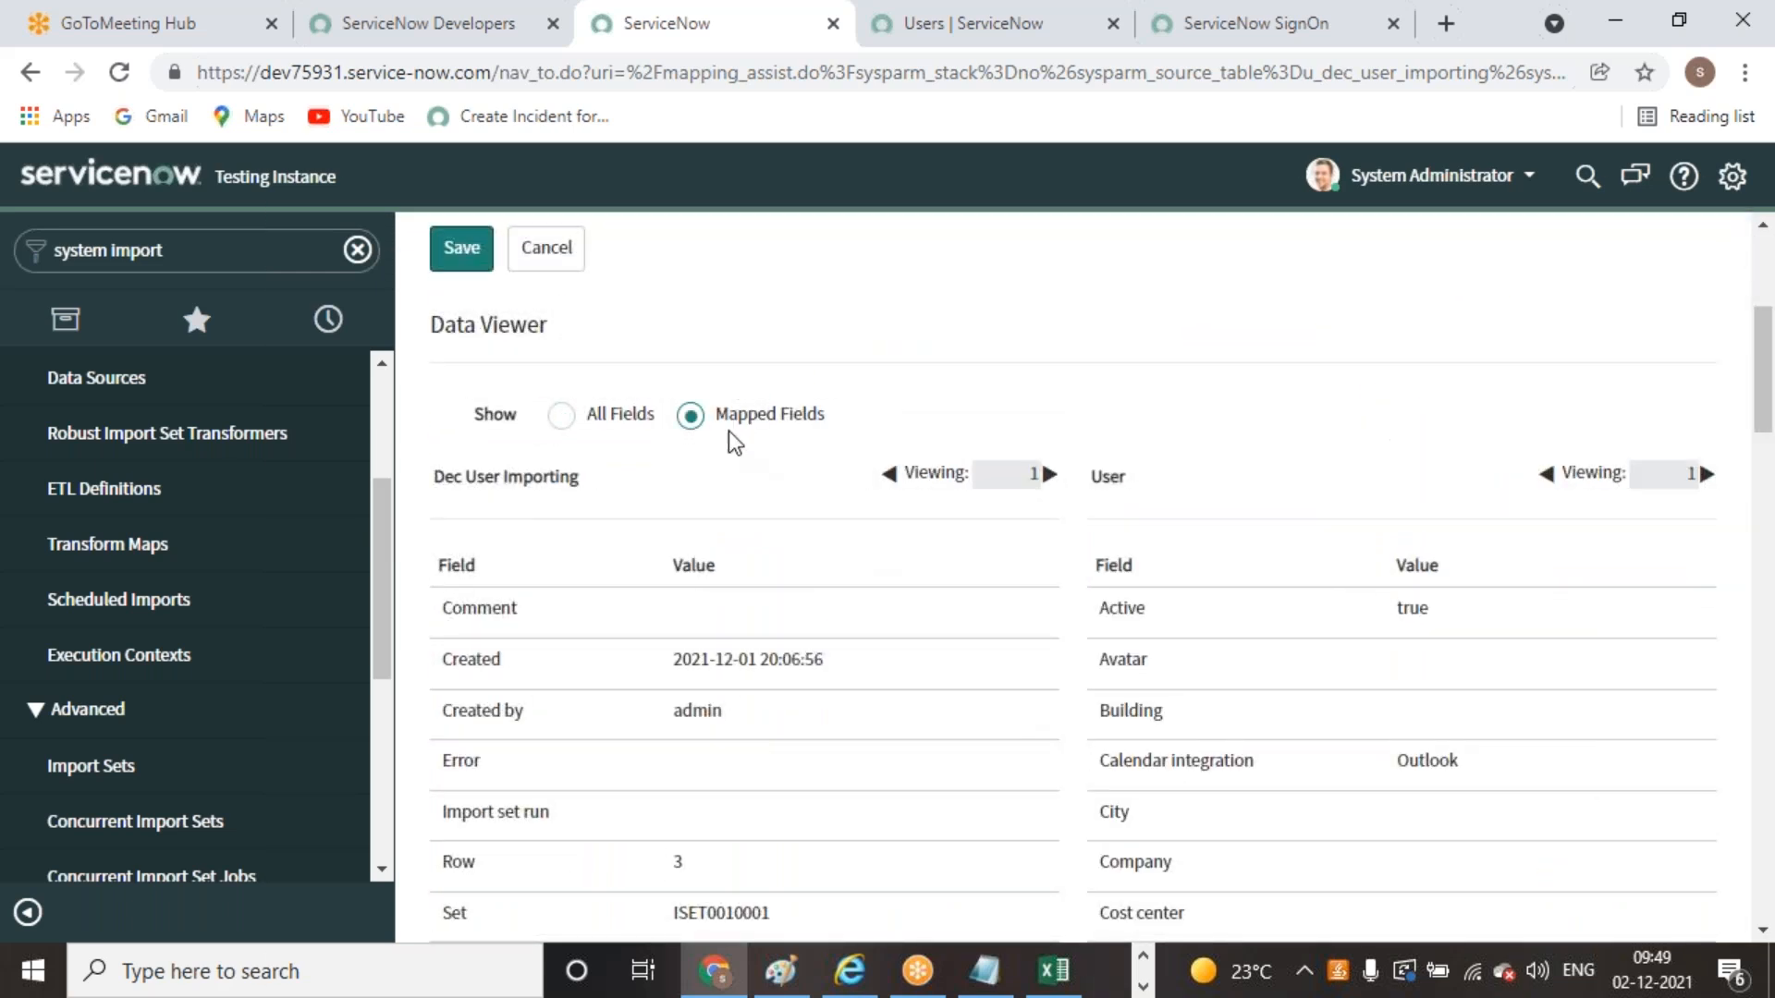
pyautogui.scroll(-1, 1061, 721)
pyautogui.scroll(6, 1072, 795)
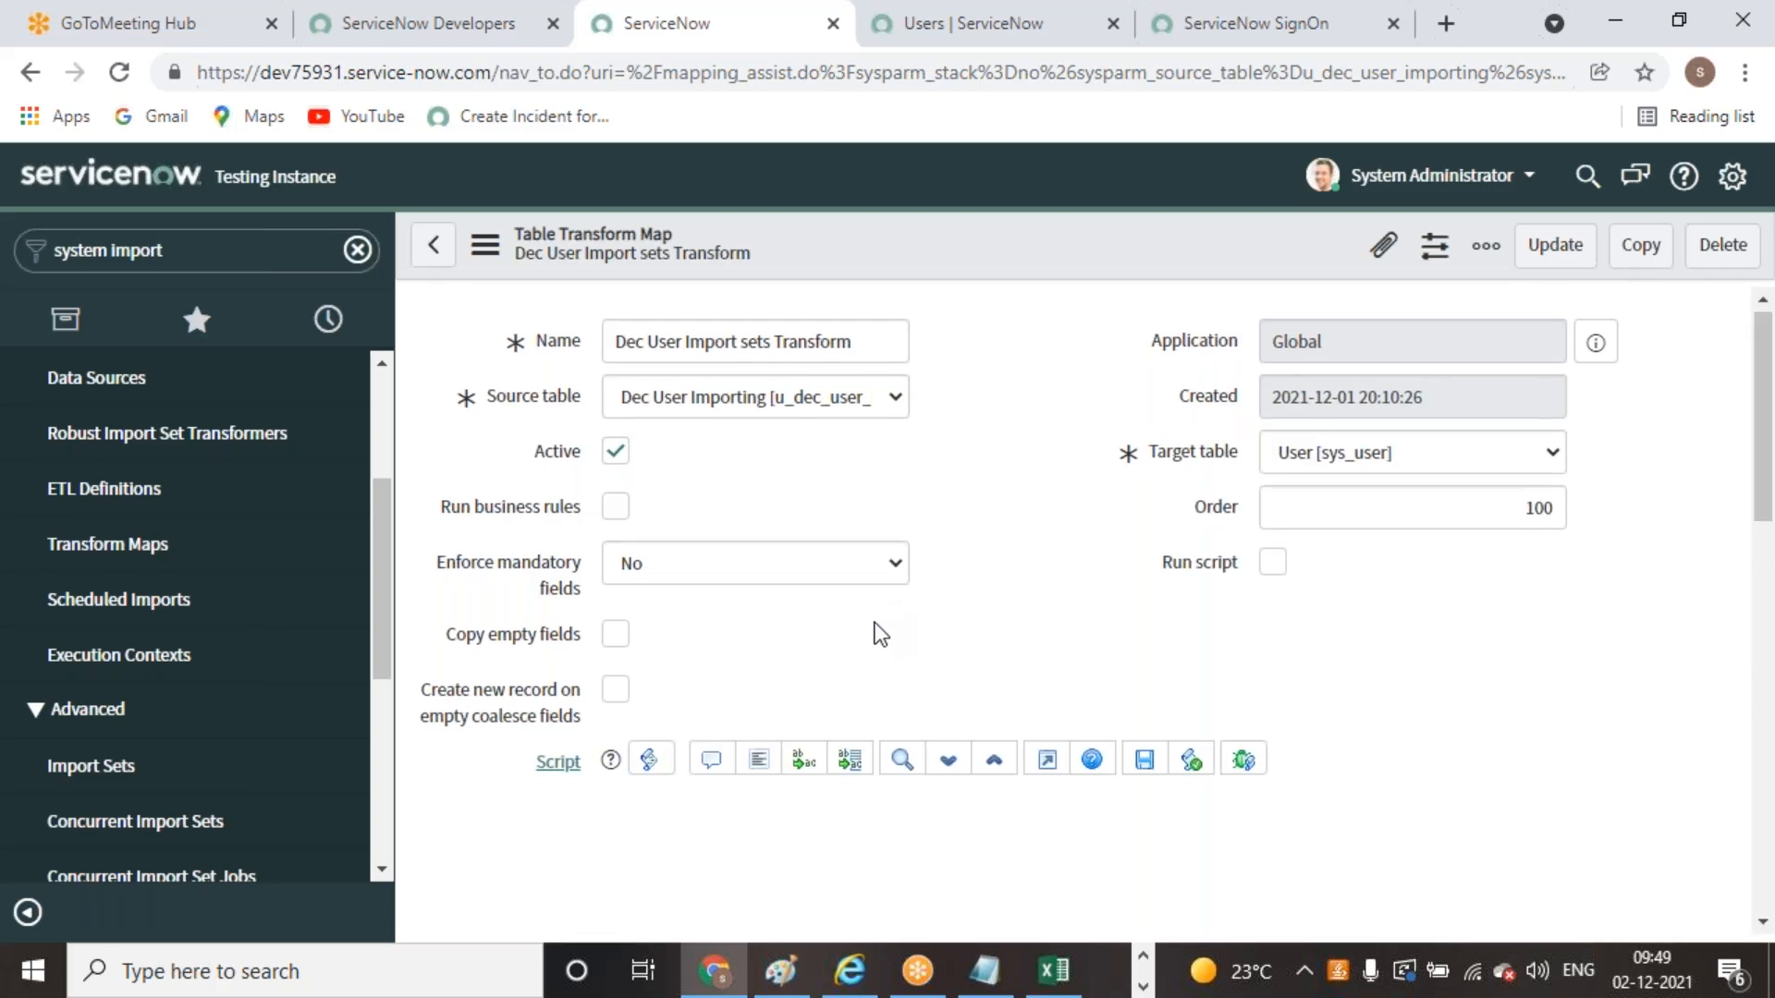
# Run the transform on import set ISET0010002 using the Dec User Import sets Transform map
pyautogui.scroll(-2, 889, 658)
pyautogui.click(462, 365)
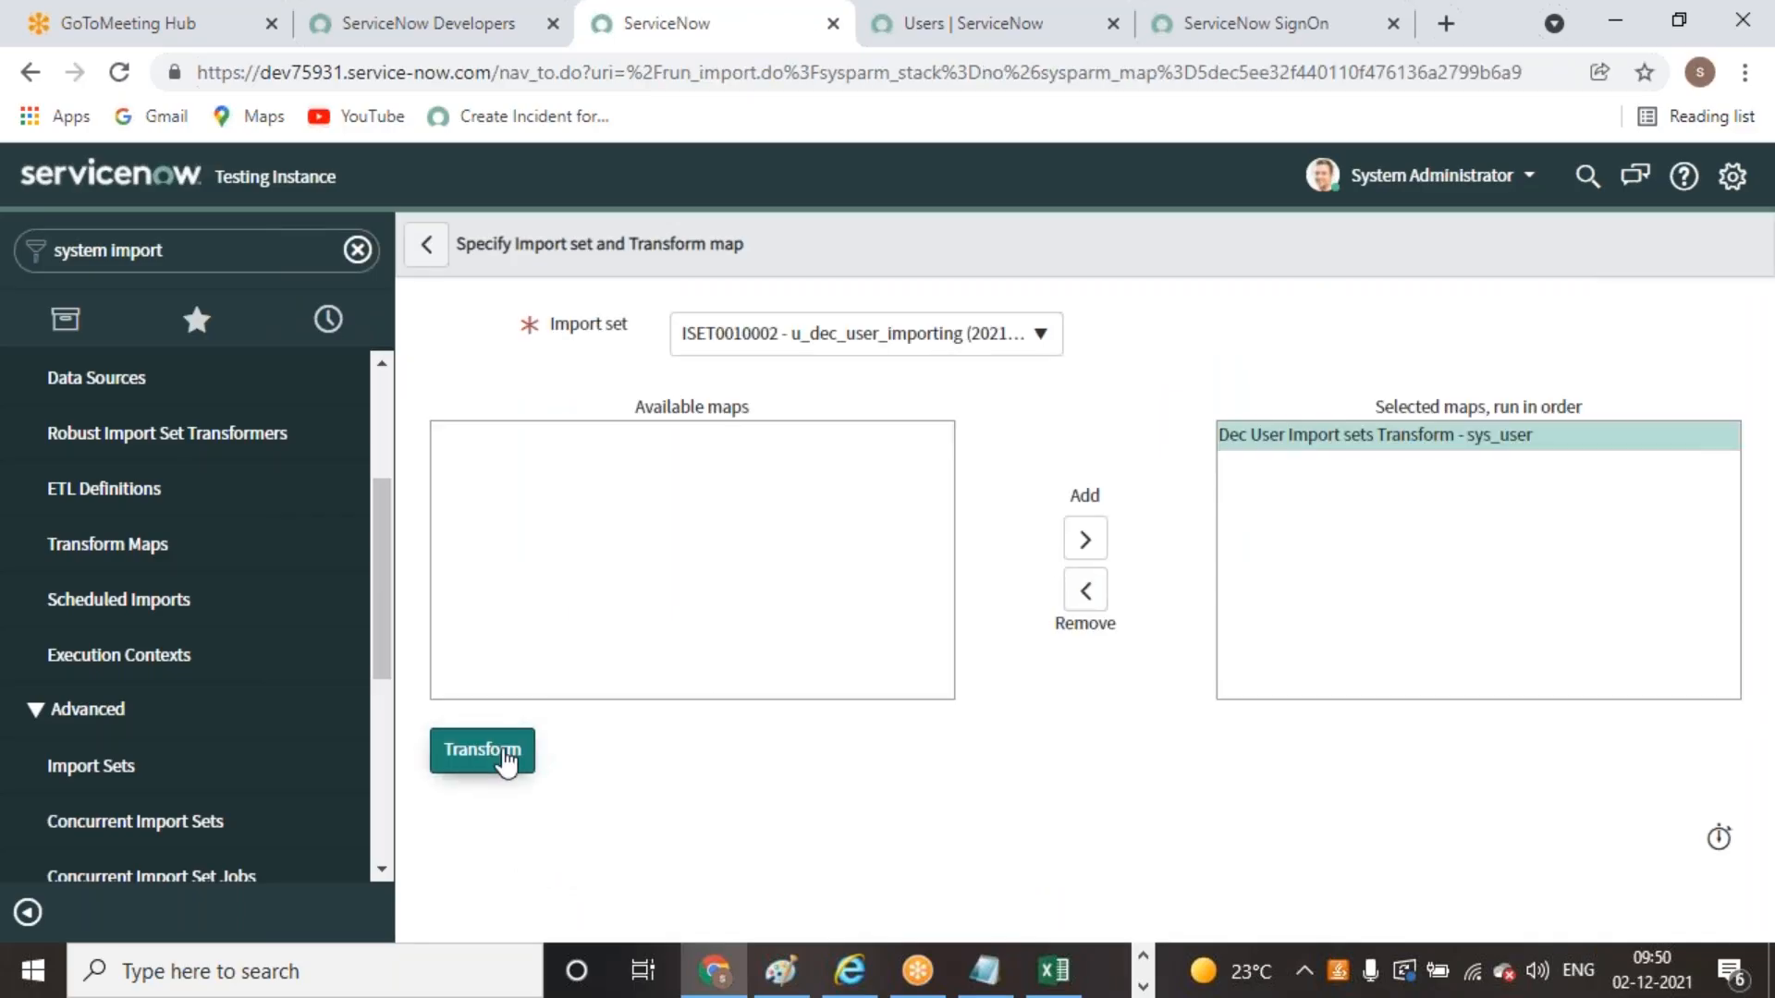
pyautogui.click(506, 756)
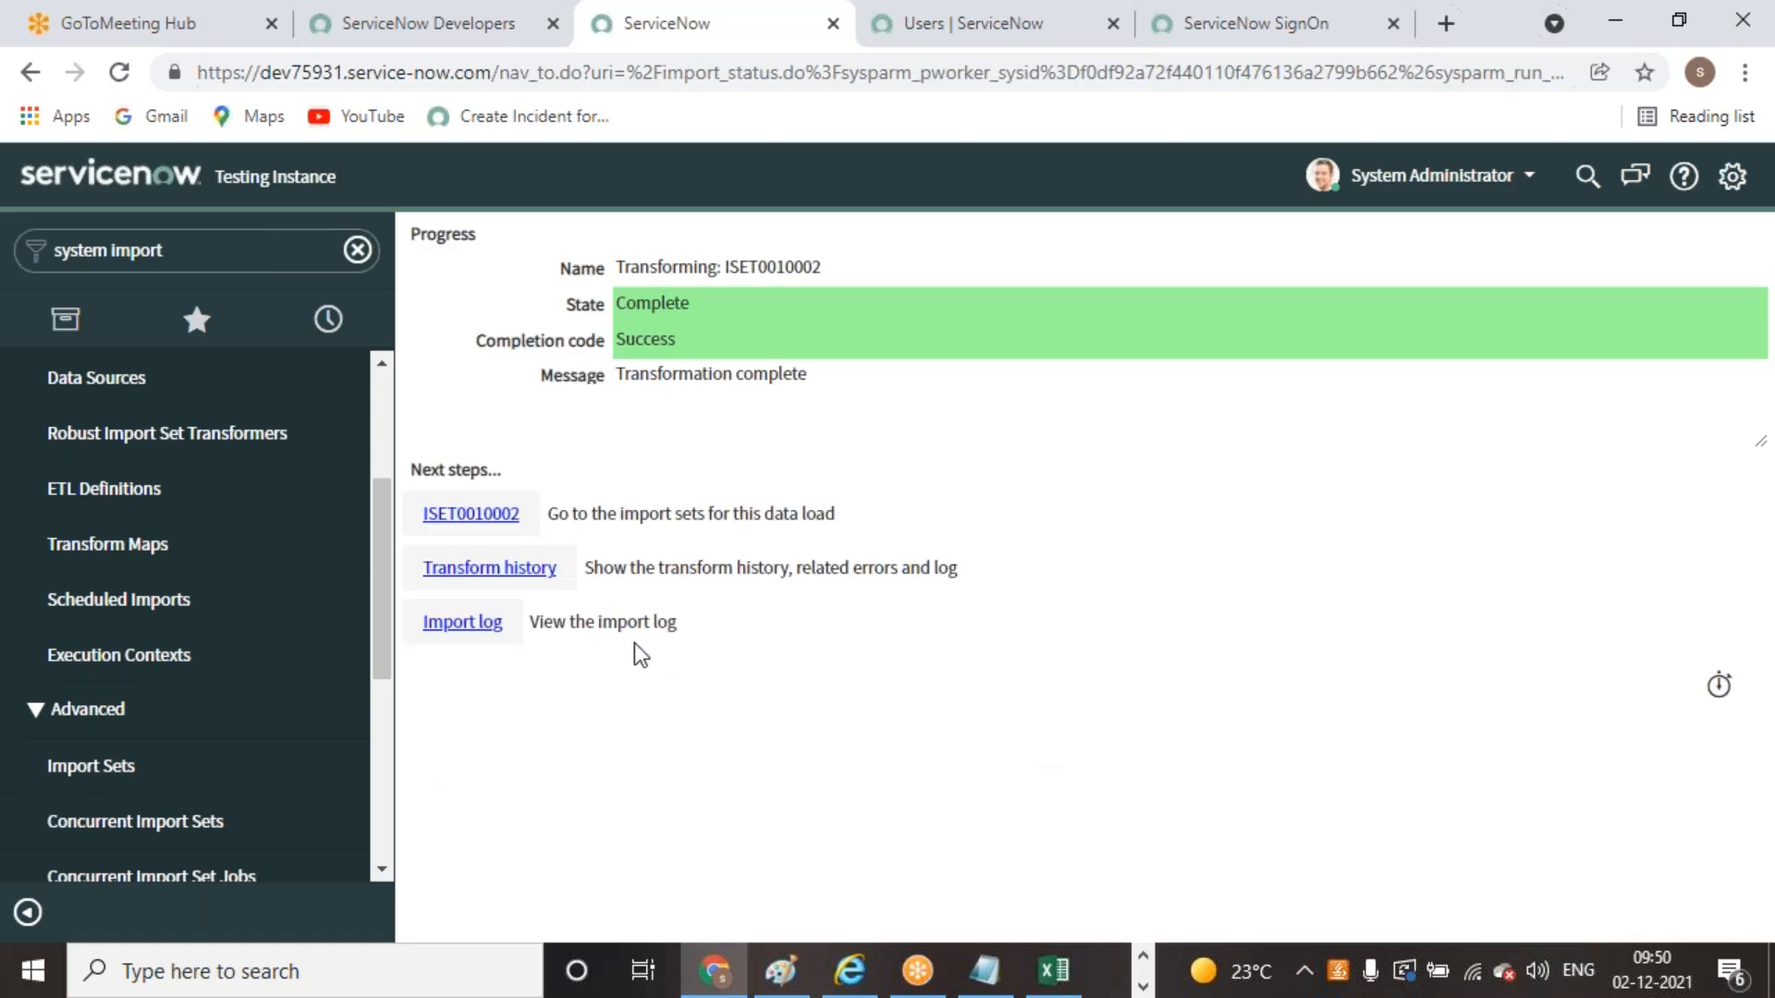
# Open the transform history record for ISET0010002 and check its insert, update and ignored counts and the import log
pyautogui.click(489, 569)
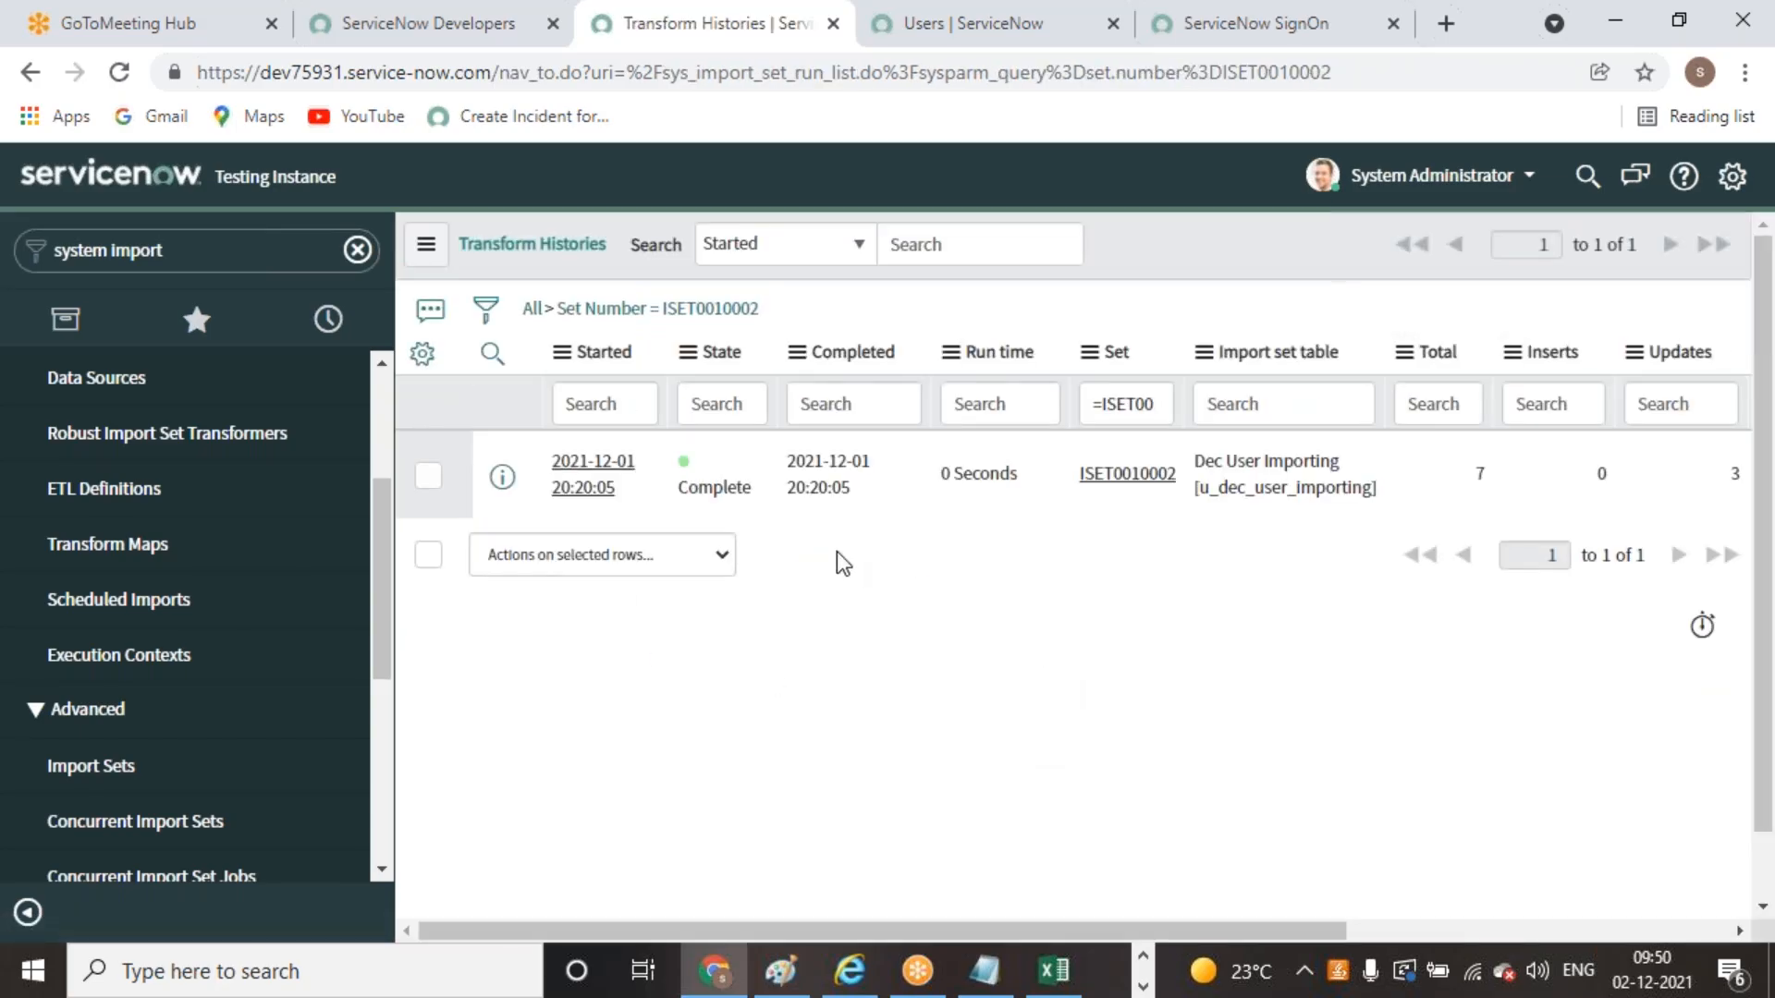
pyautogui.click(594, 483)
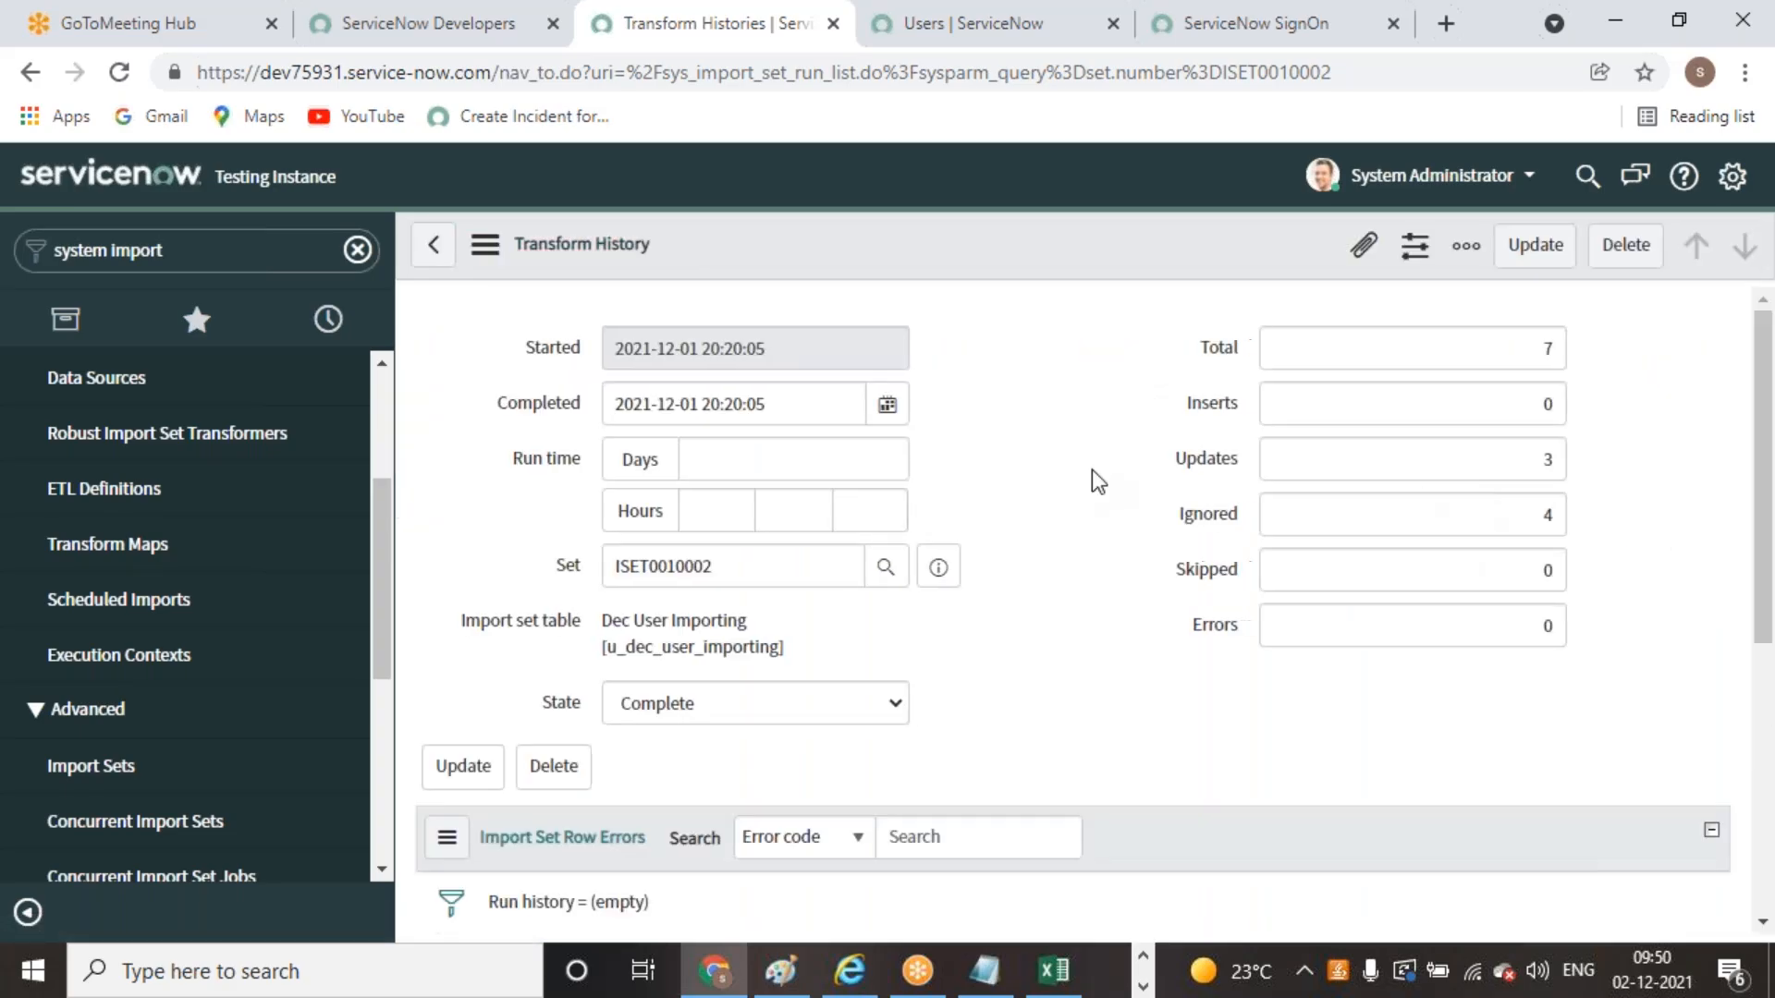
pyautogui.click(1318, 405)
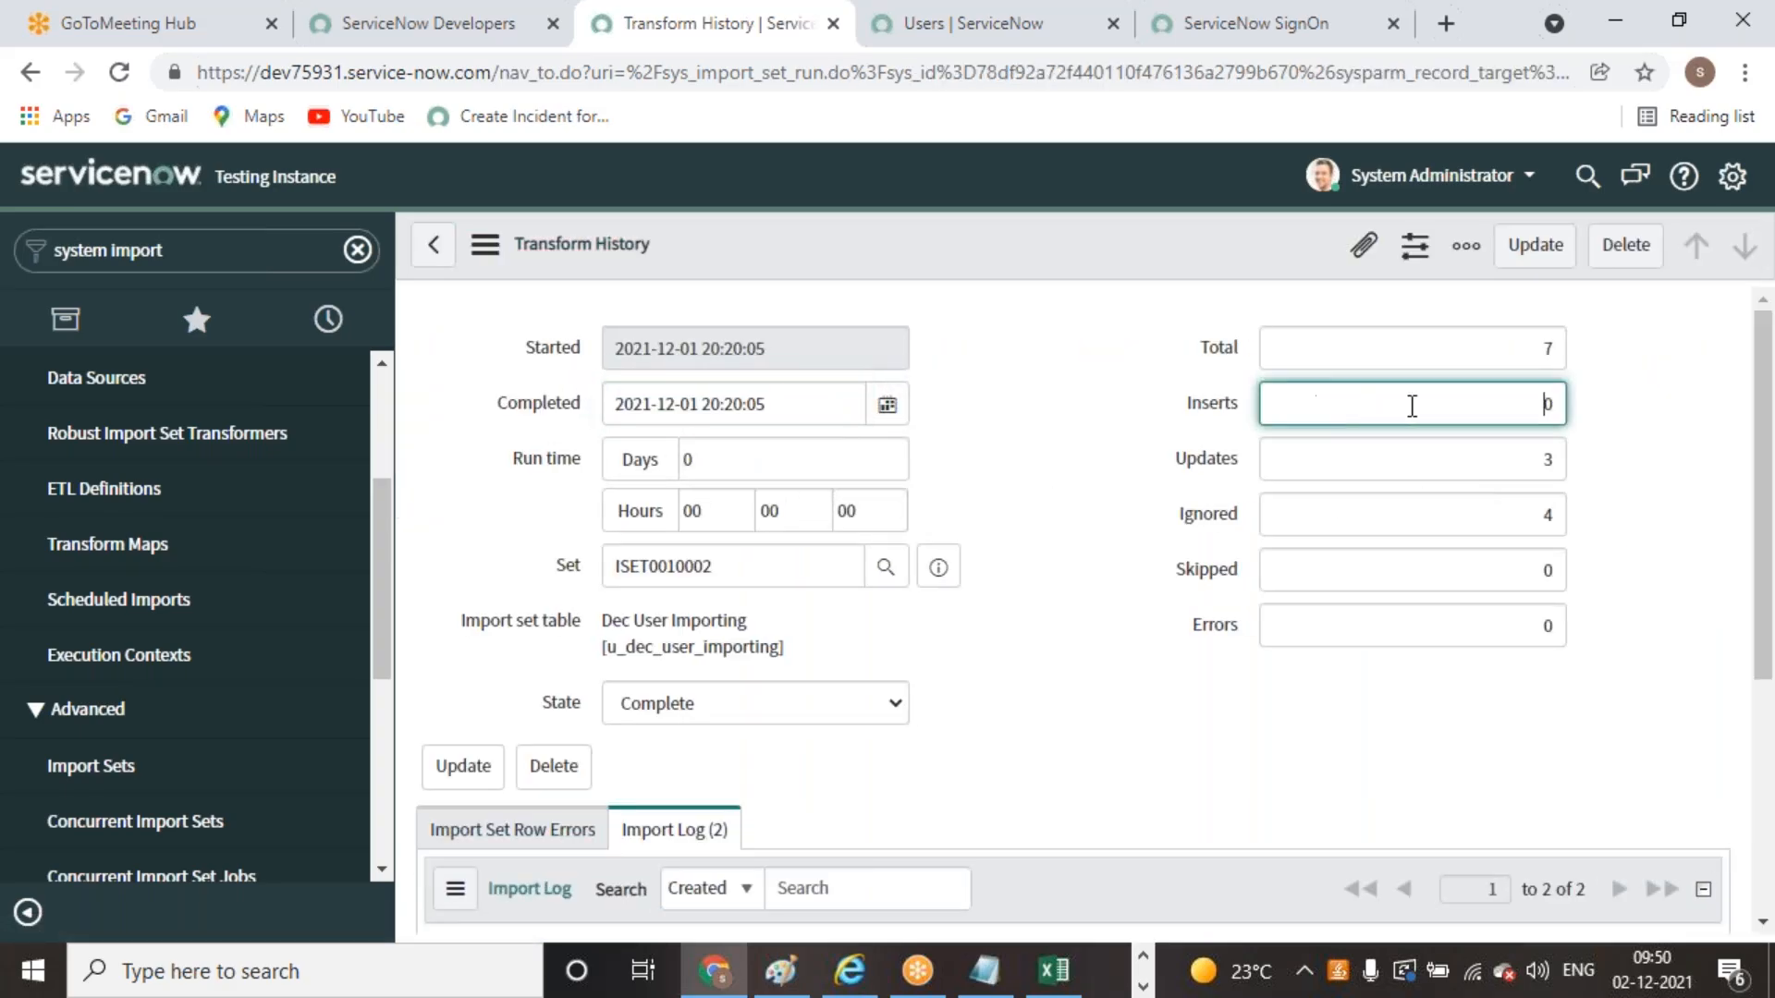
pyautogui.click(1659, 478)
pyautogui.click(1543, 458)
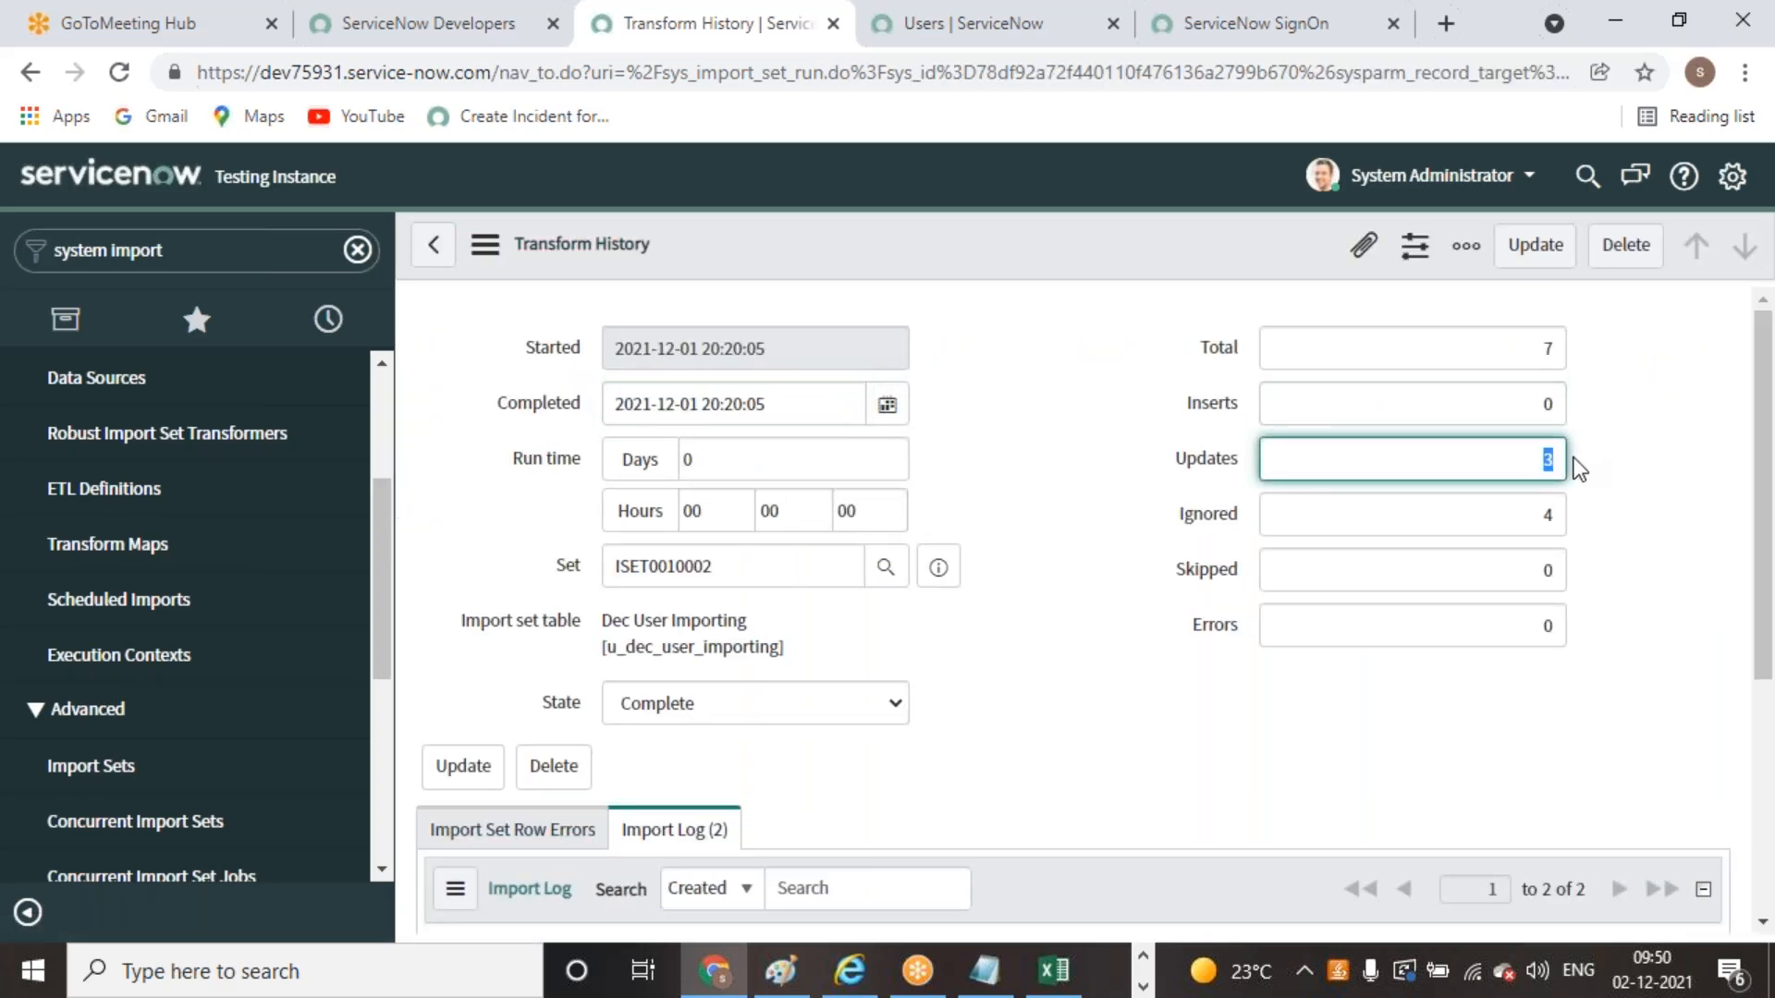
pyautogui.click(1656, 483)
pyautogui.click(1541, 523)
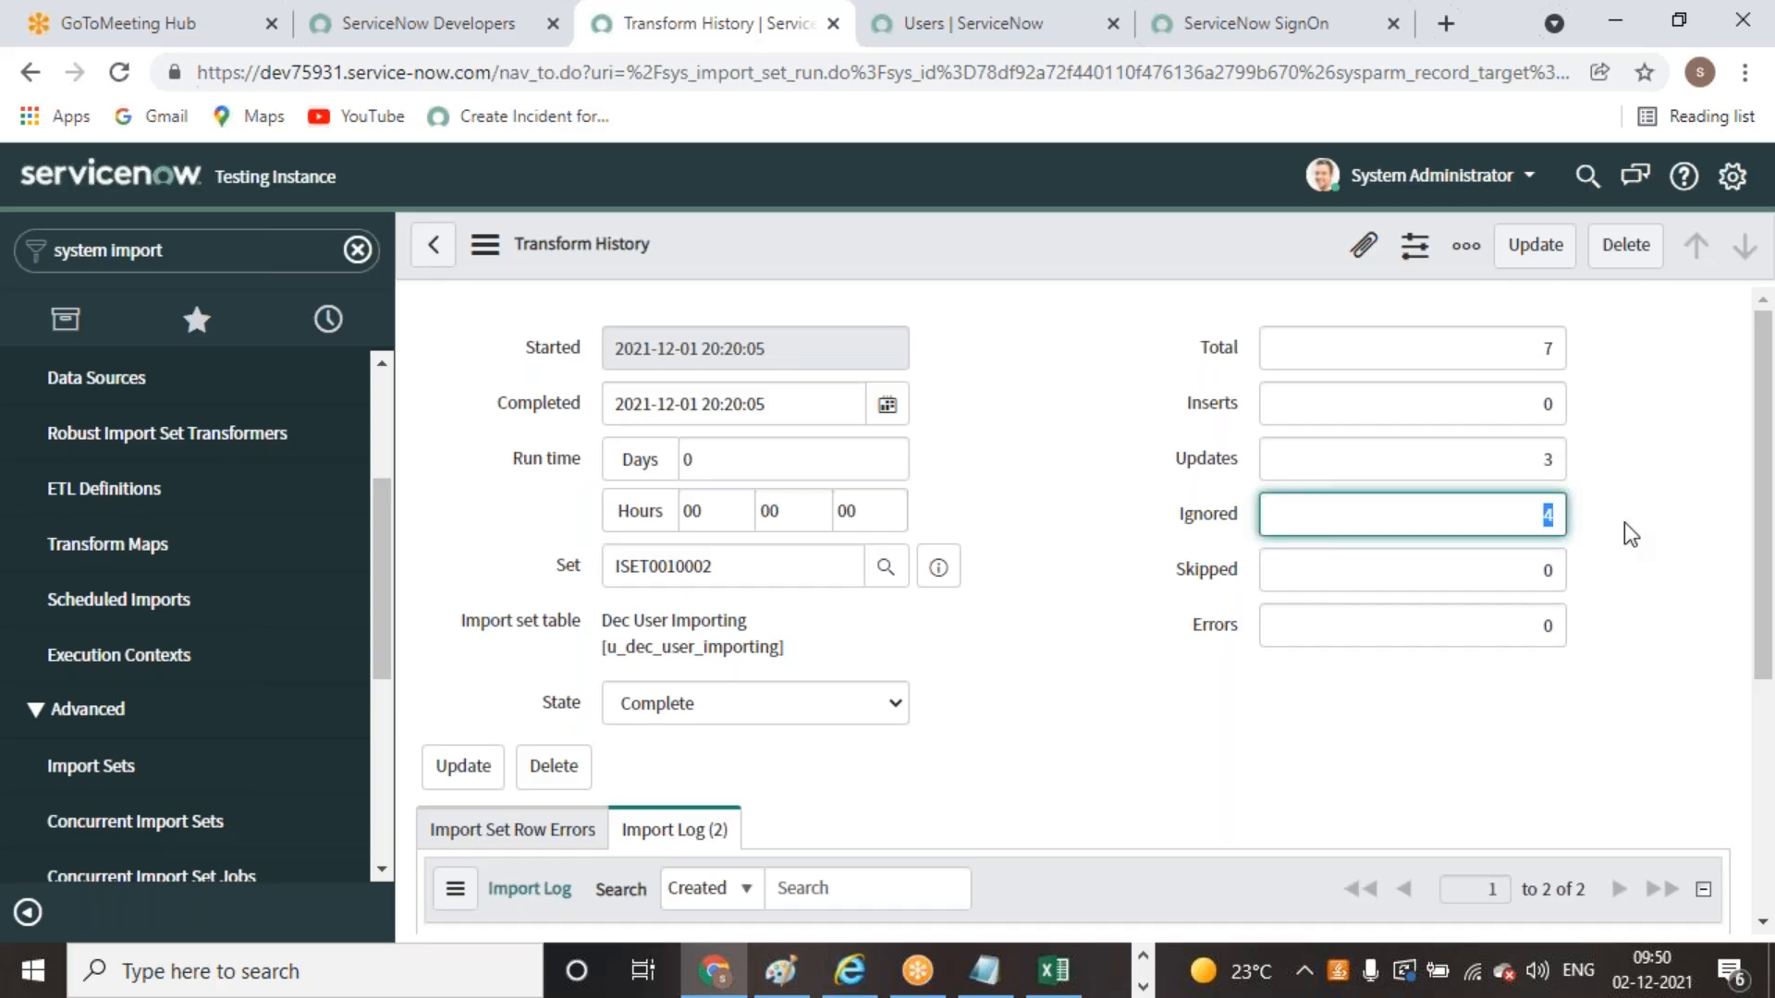
pyautogui.click(1652, 695)
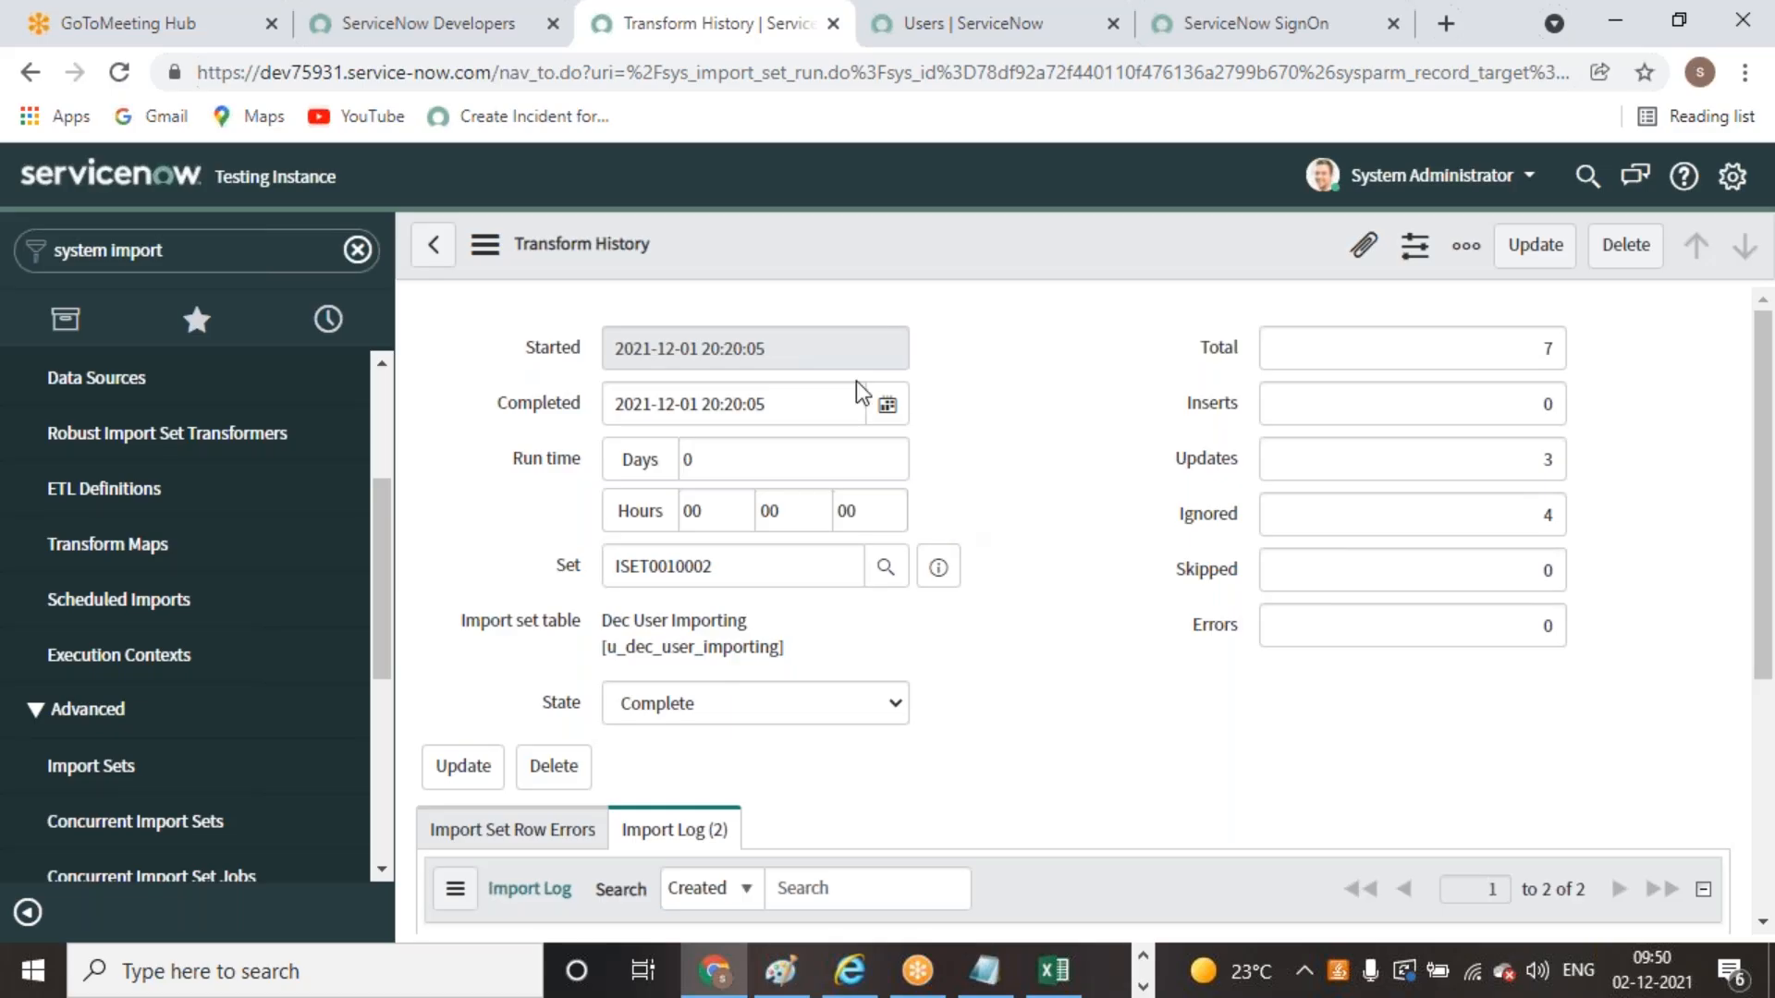
pyautogui.scroll(-5, 859, 398)
# Switch to the Service Now LIVE First Edition PDF in Edge and look through its user import walkthrough up to the sys_user check
pyautogui.click(1144, 985)
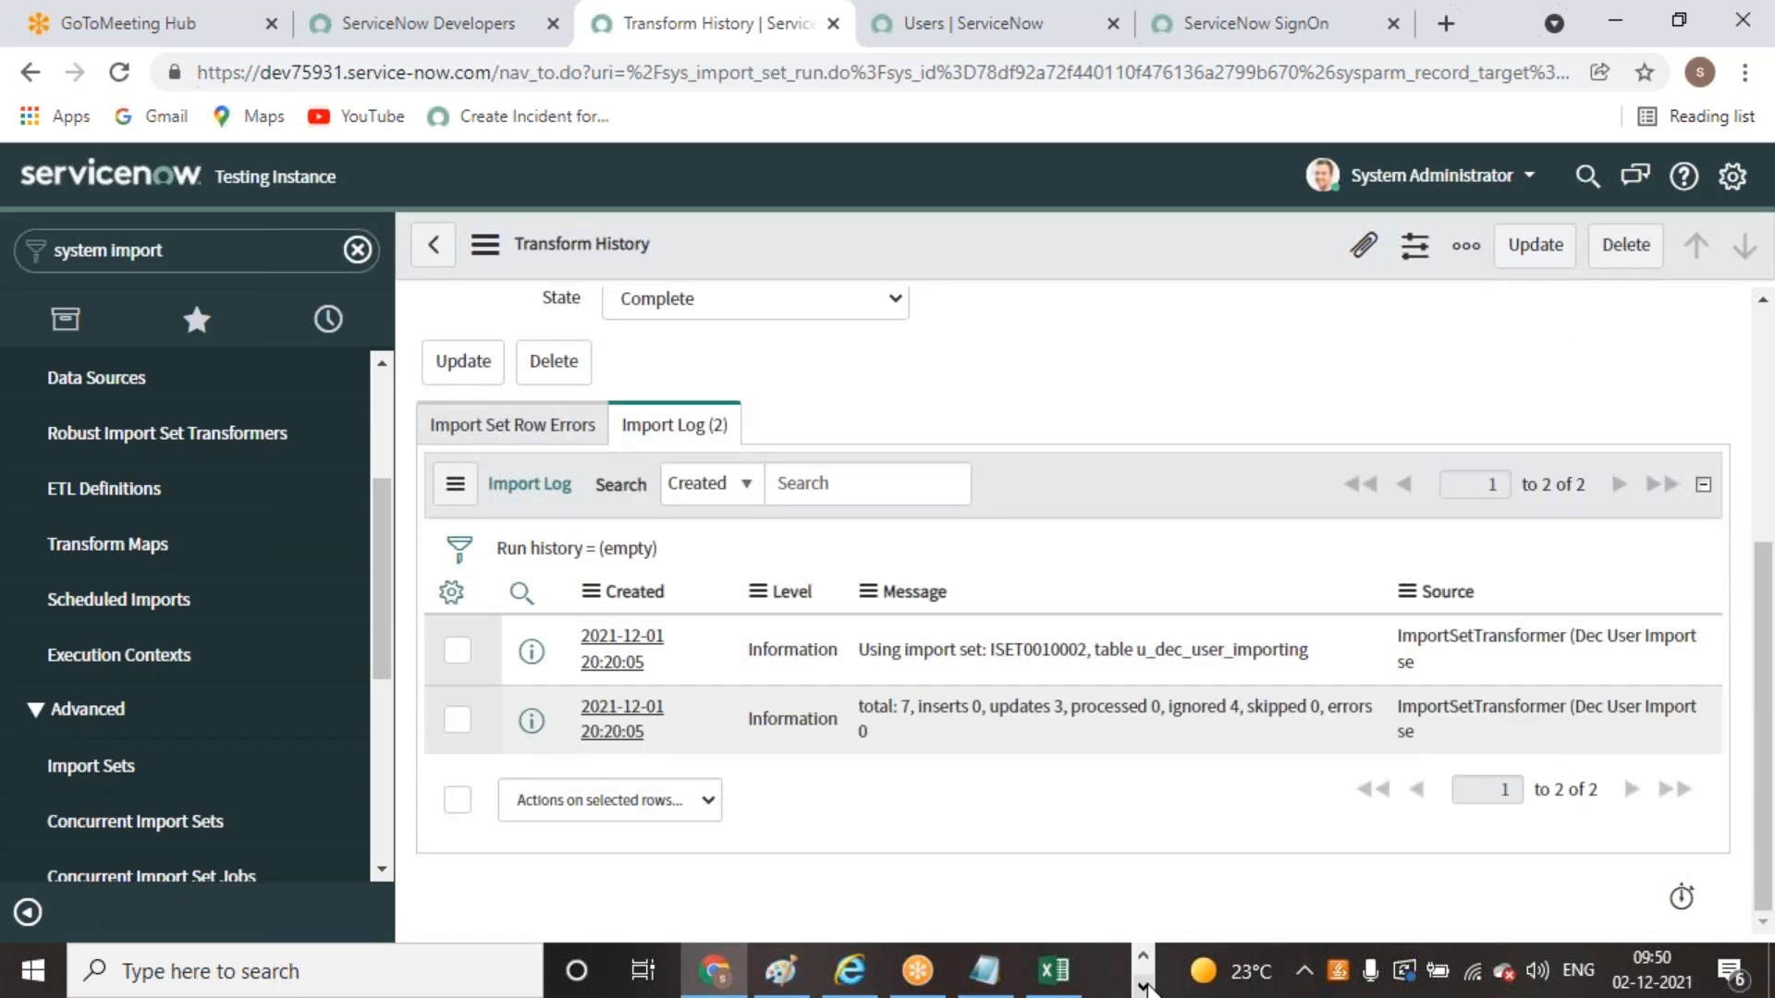
pyautogui.click(878, 973)
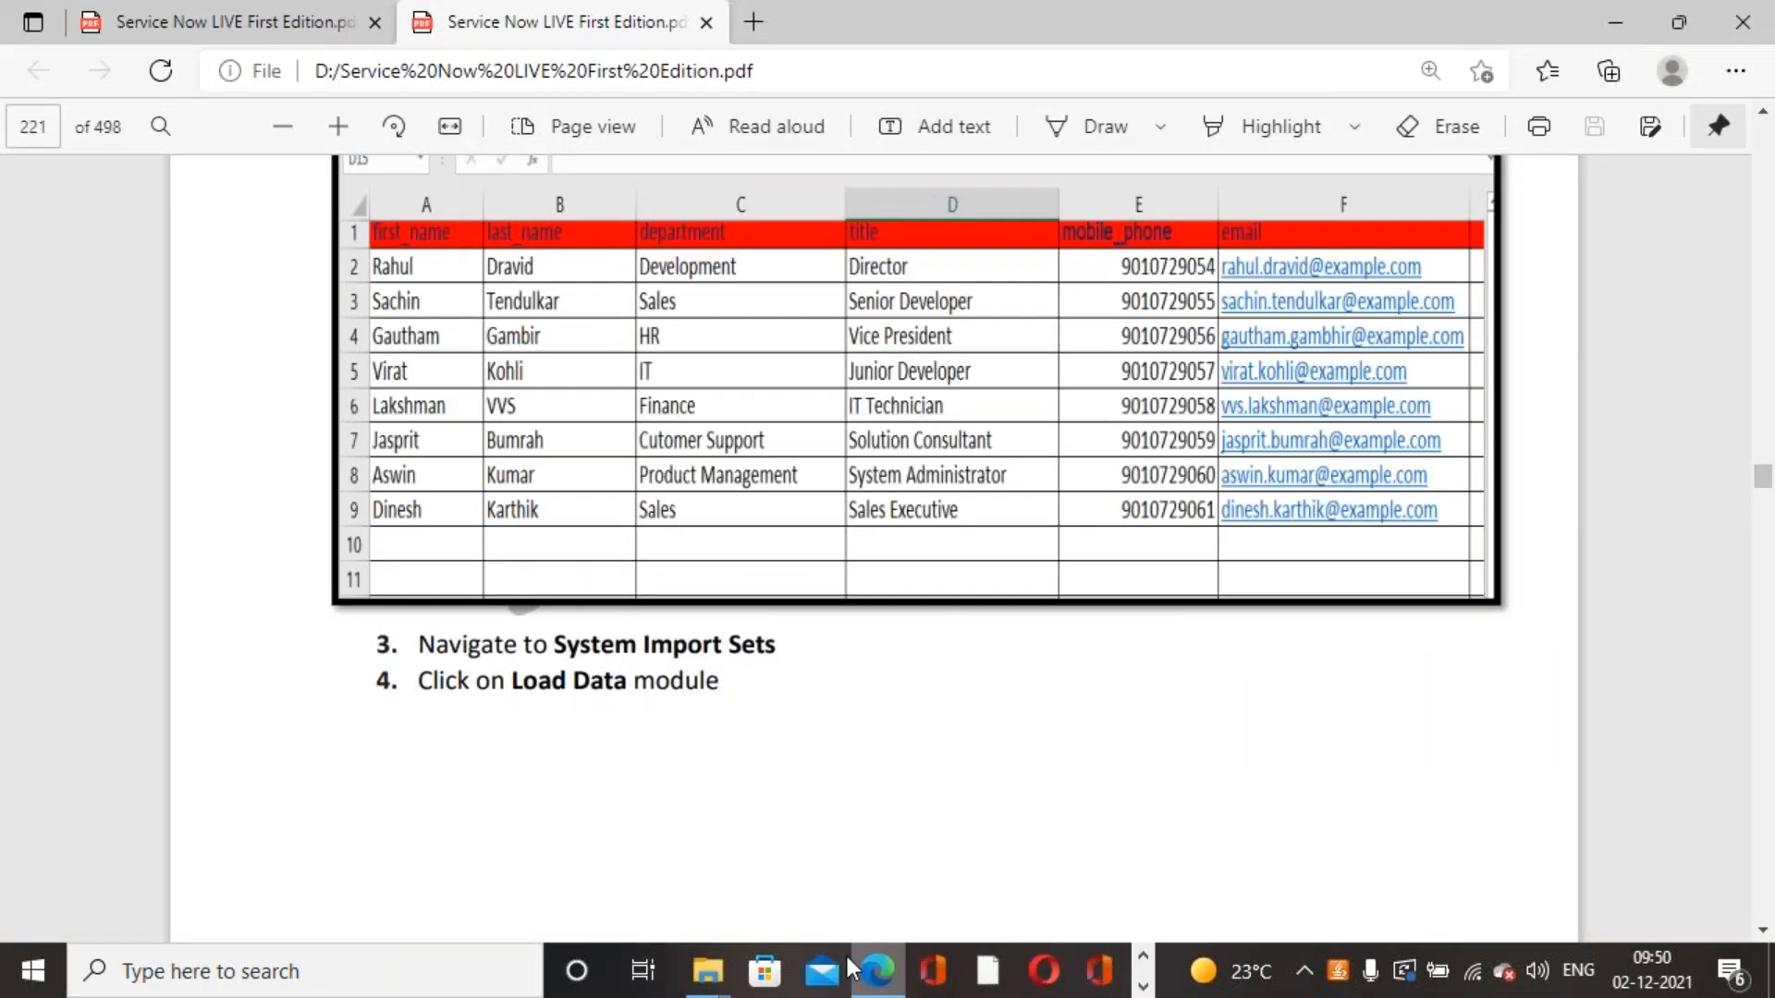
pyautogui.scroll(-10, 917, 740)
pyautogui.scroll(-15, 928, 674)
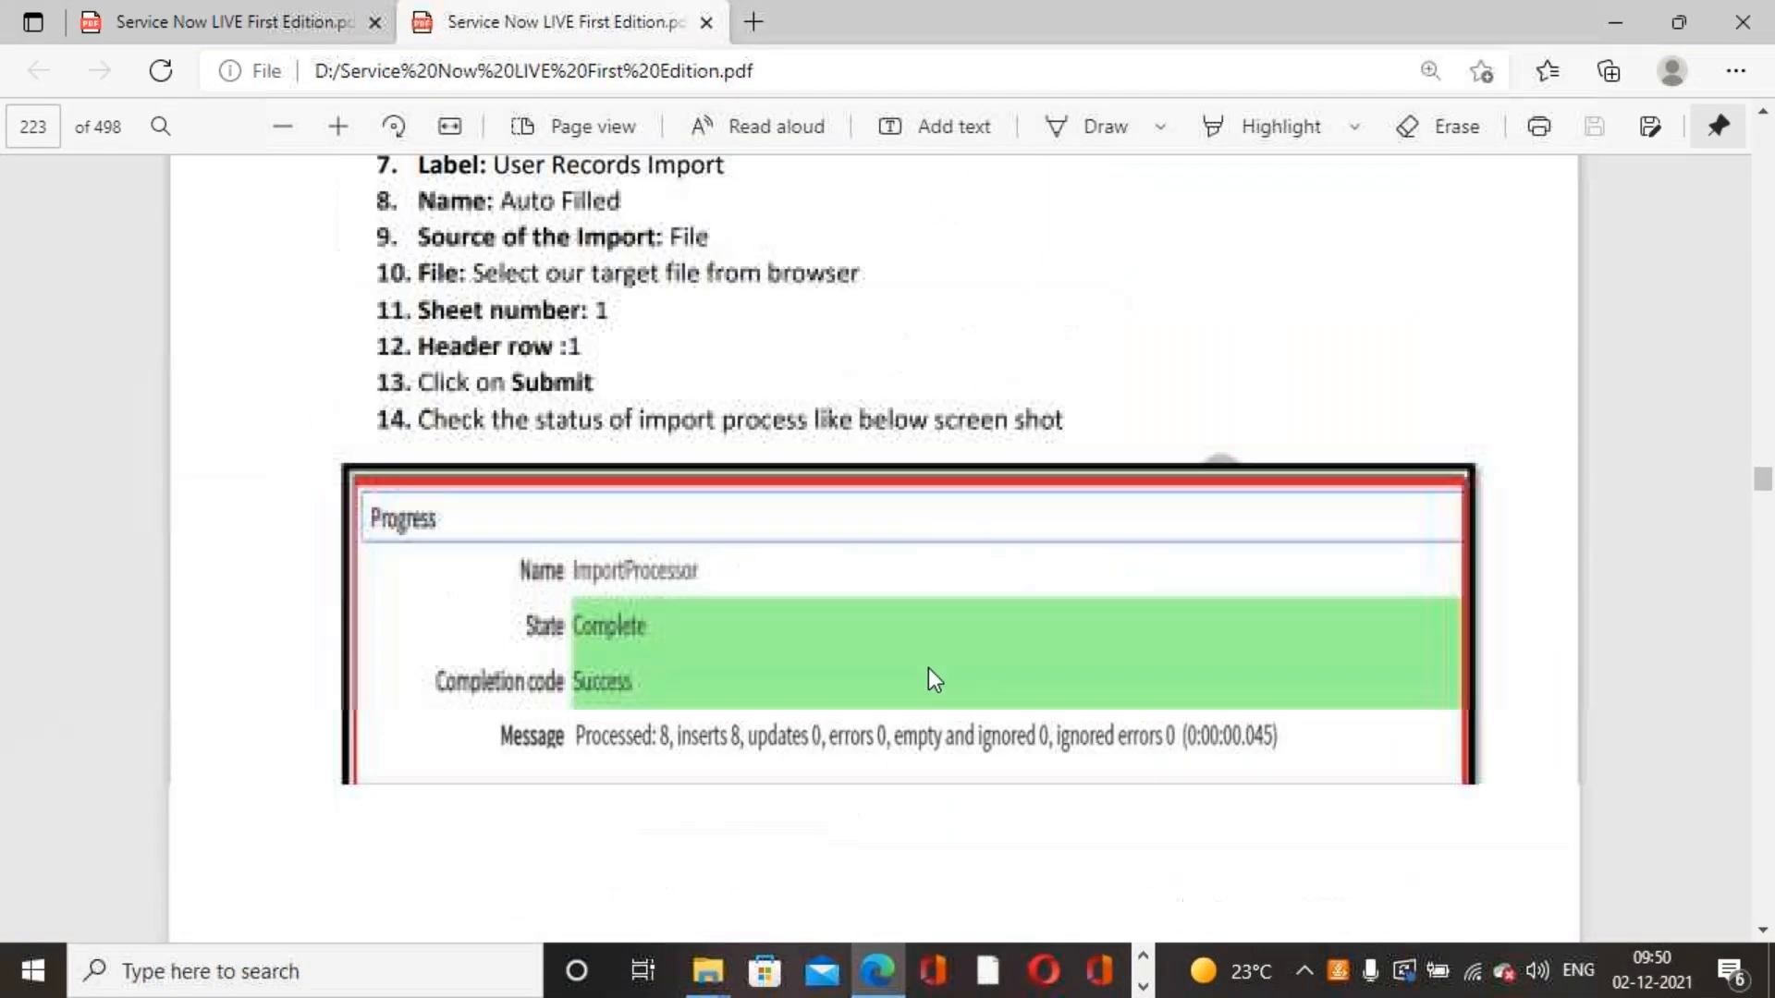
pyautogui.scroll(-20, 932, 682)
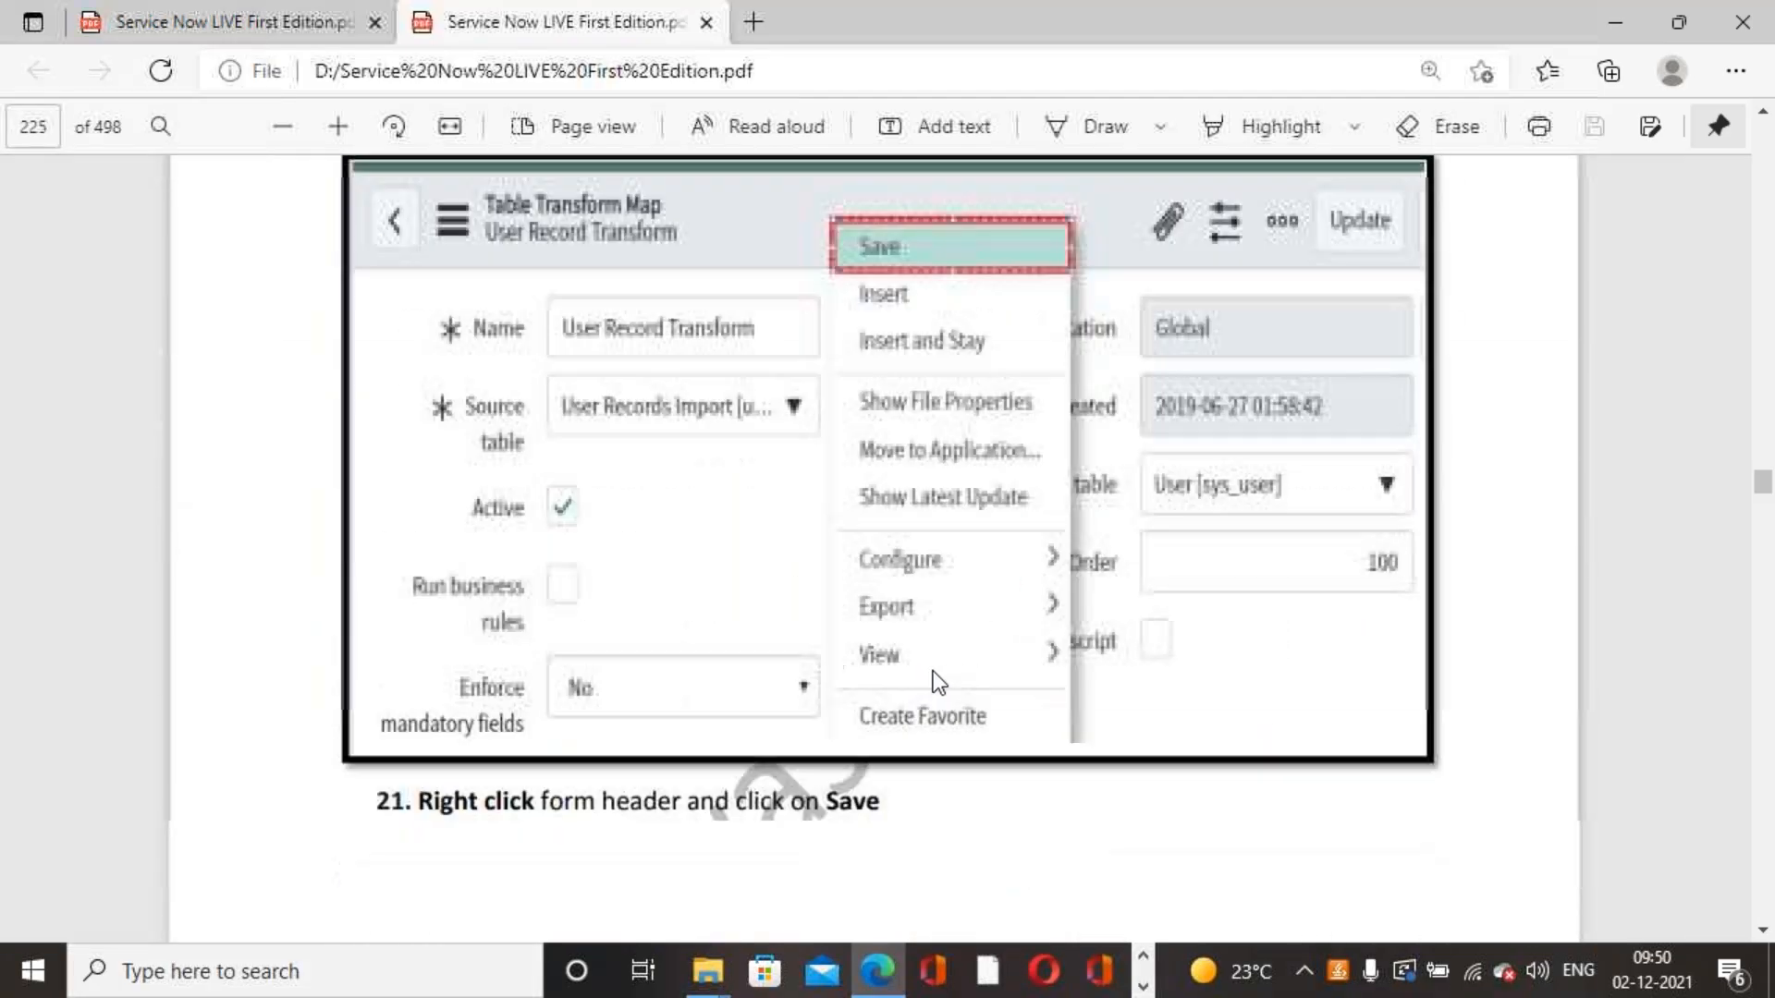
pyautogui.scroll(-15, 941, 678)
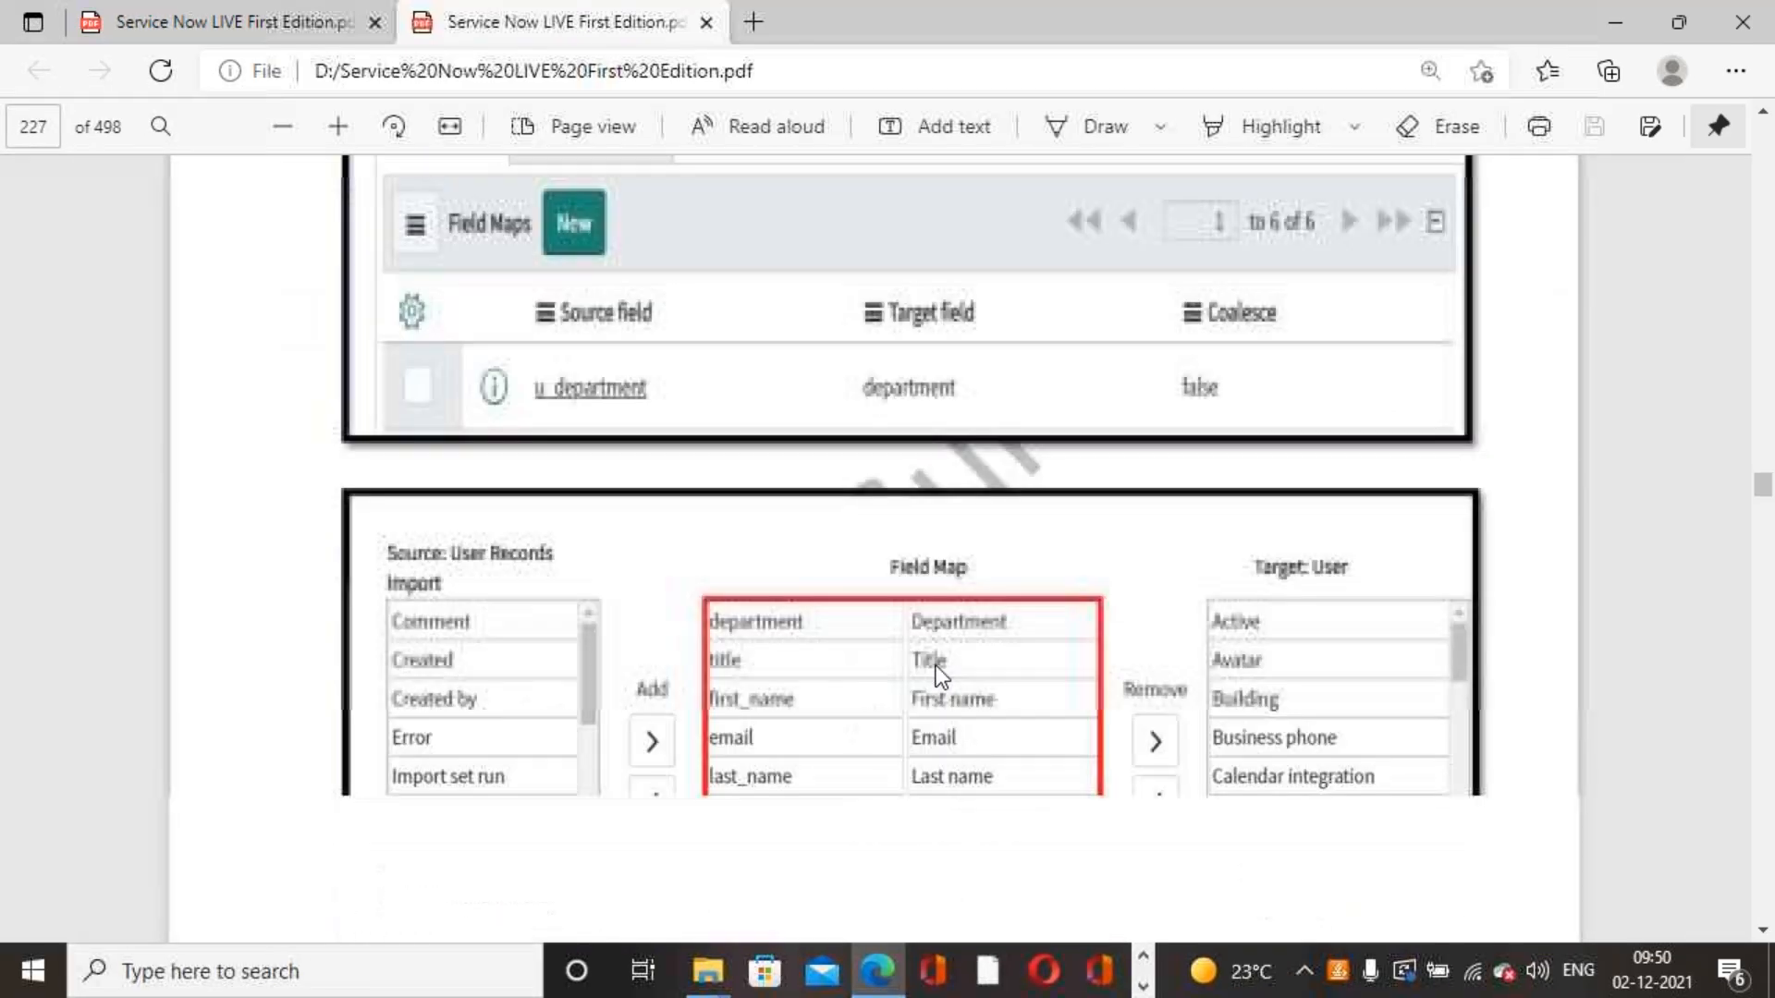
pyautogui.scroll(-10, 941, 678)
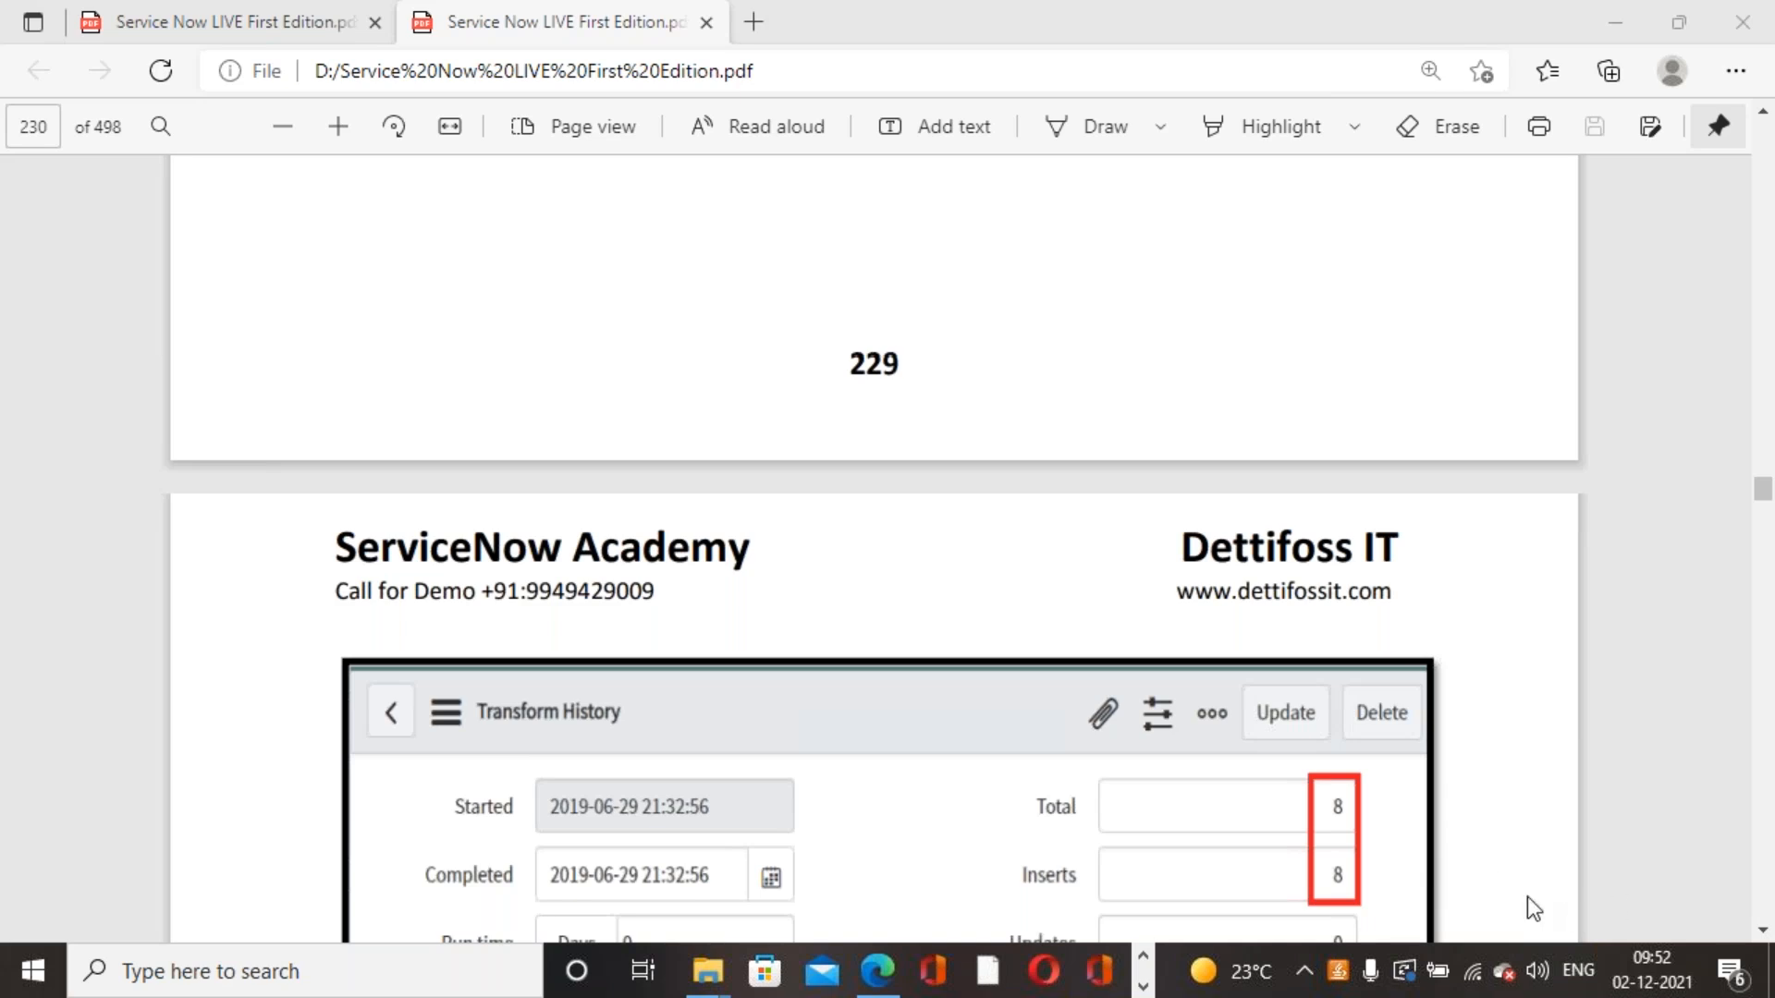
pyautogui.click(1041, 347)
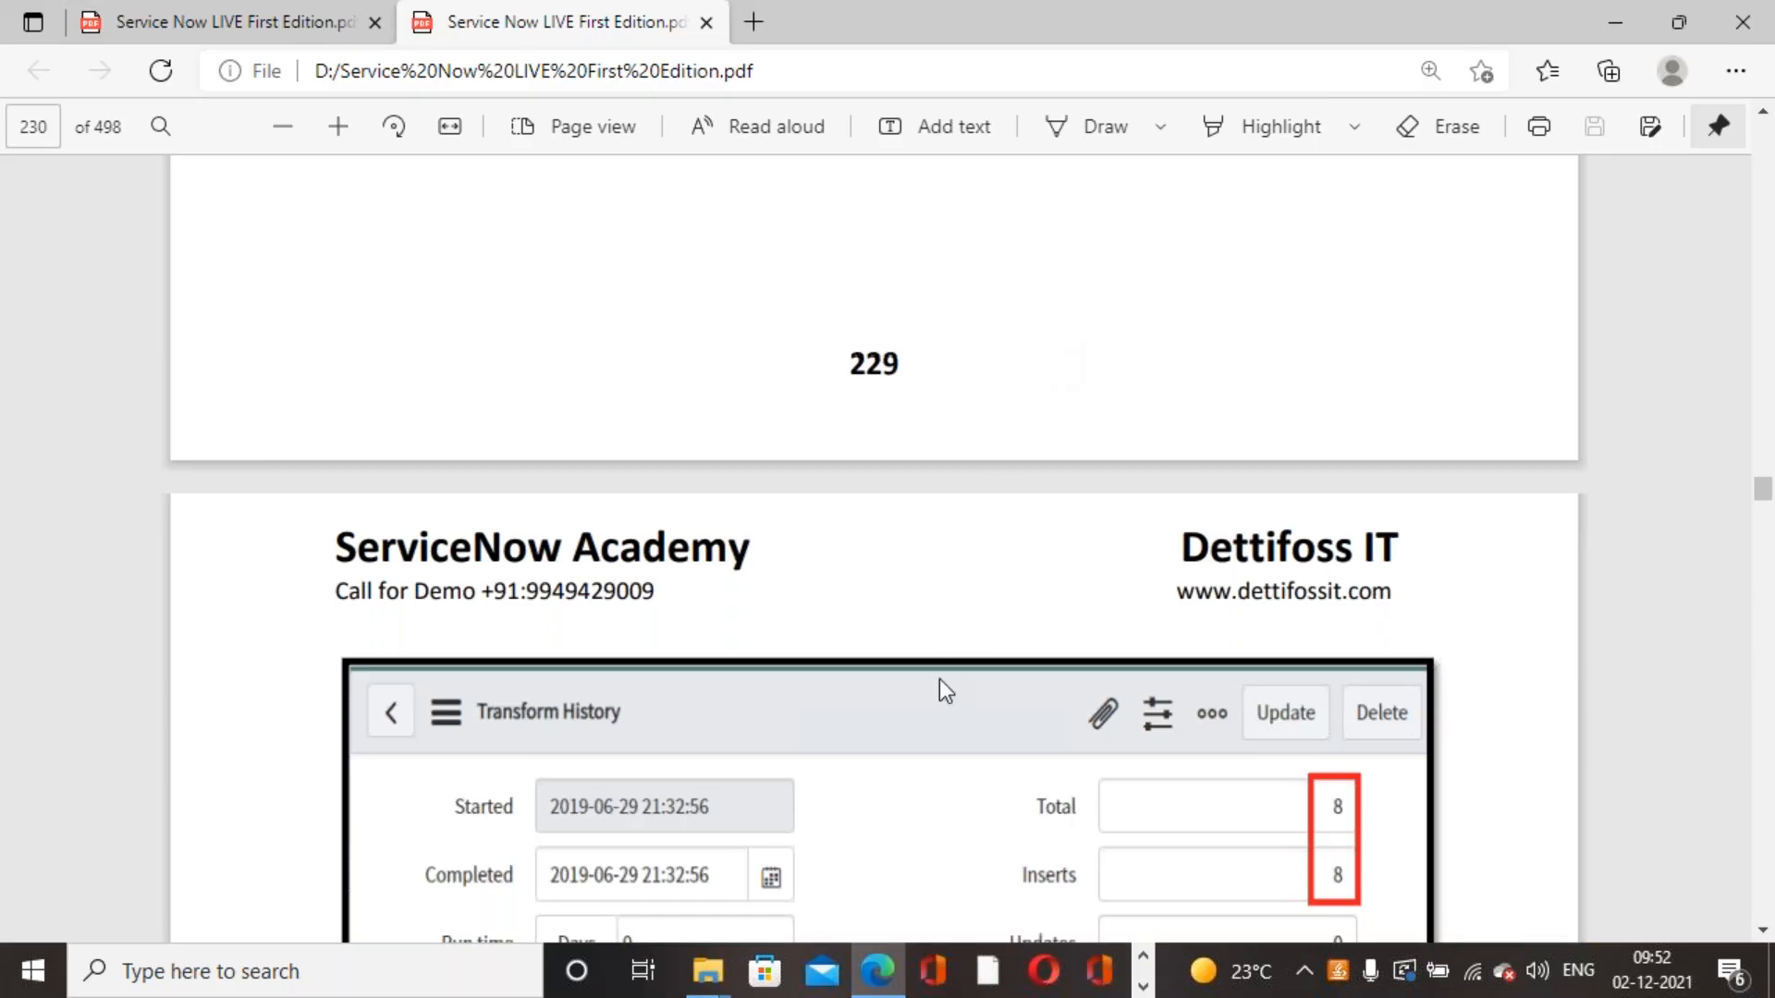
pyautogui.scroll(-15, 939, 678)
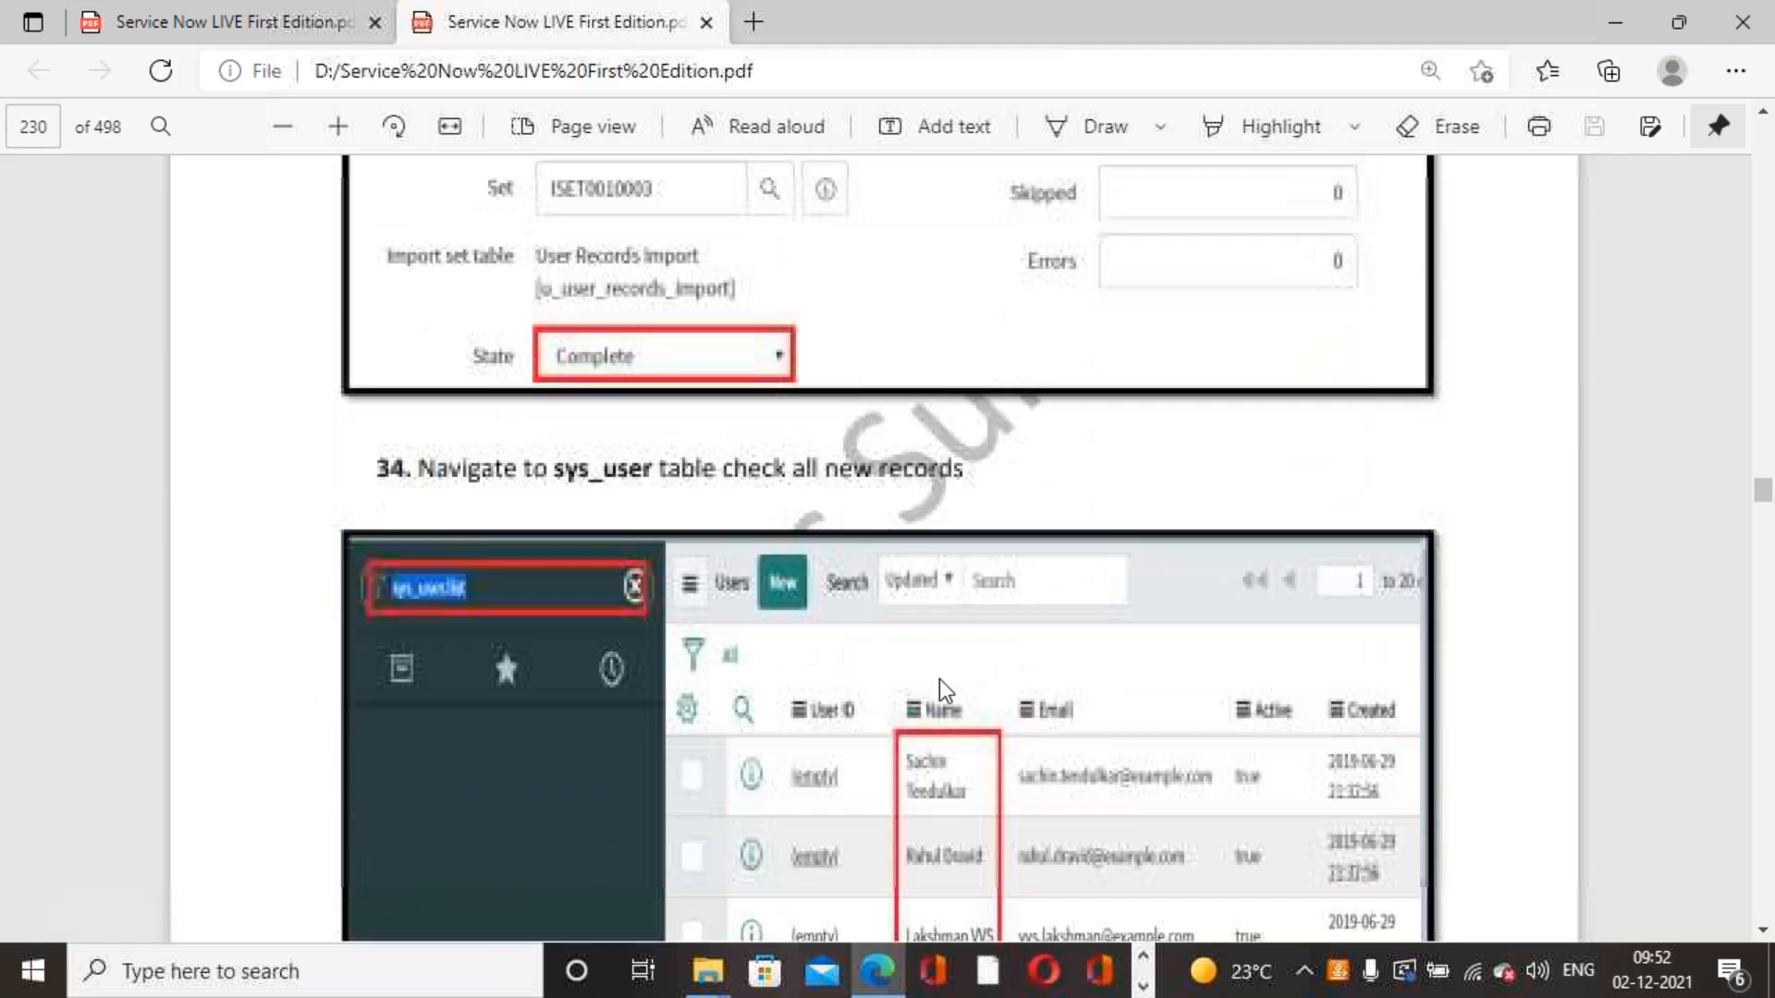
# Look over the PDF's Load Data and Transform Maps explanations, including the import process diagram
pyautogui.scroll(-8, 941, 681)
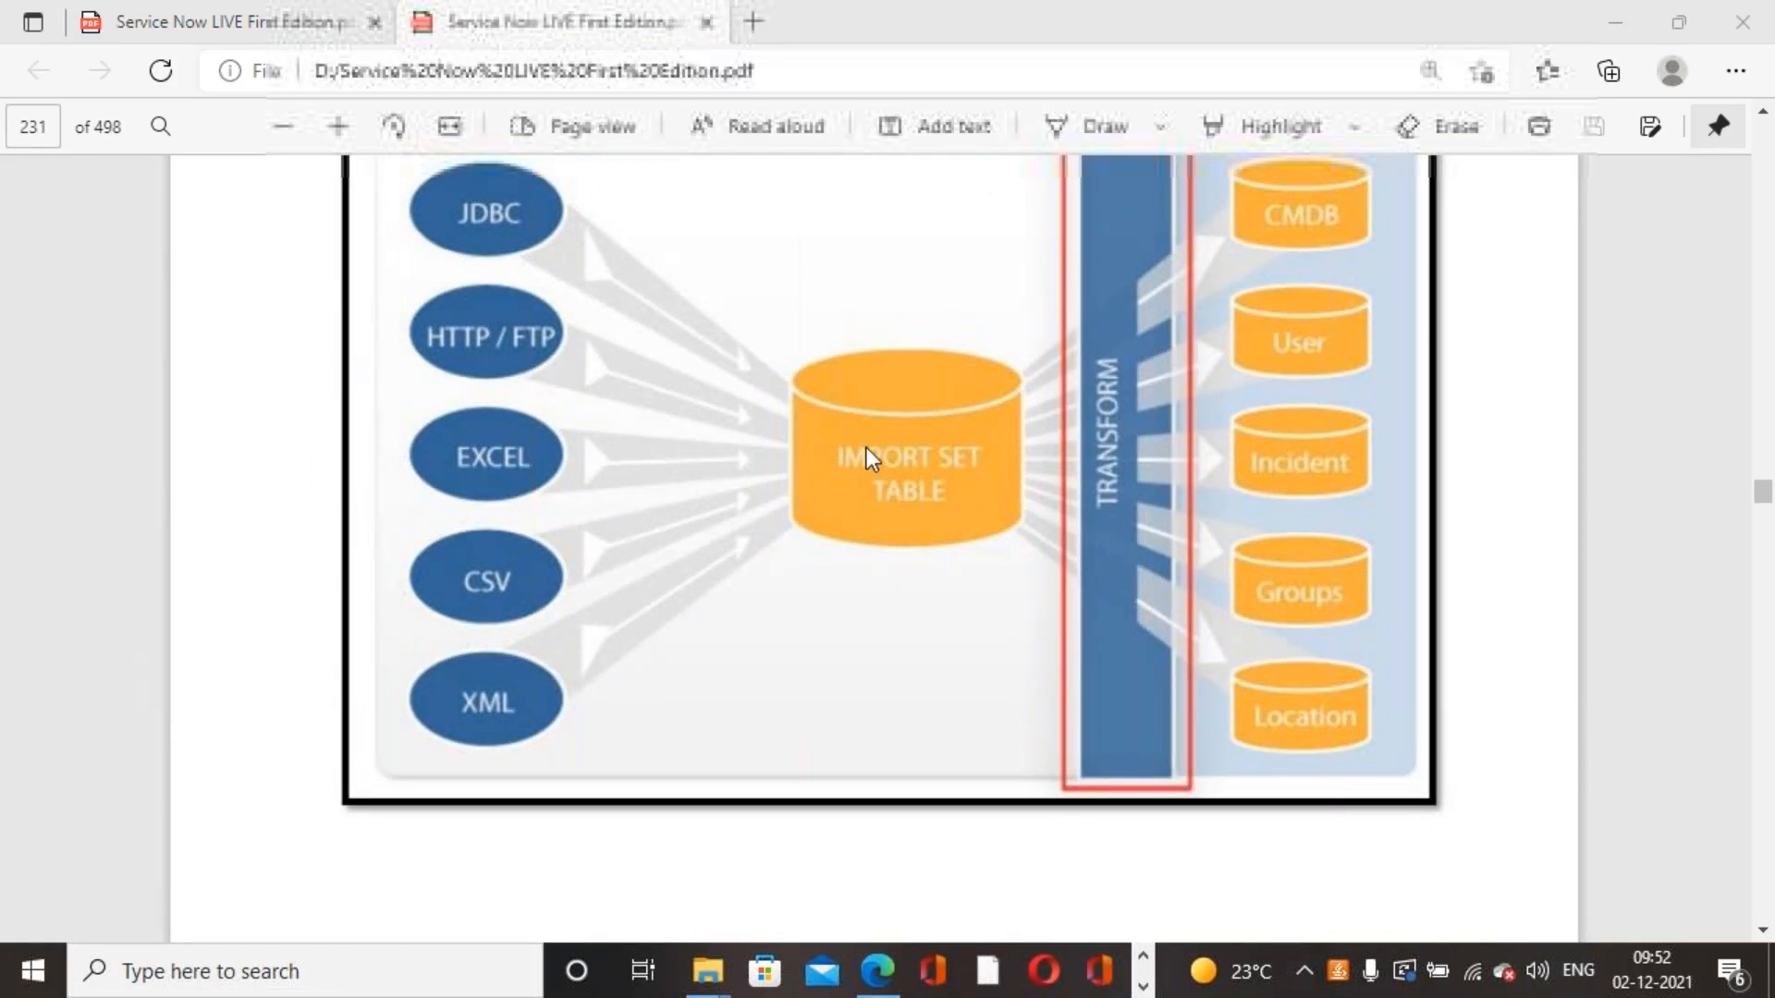
pyautogui.scroll(15, 867, 447)
pyautogui.scroll(-8, 867, 447)
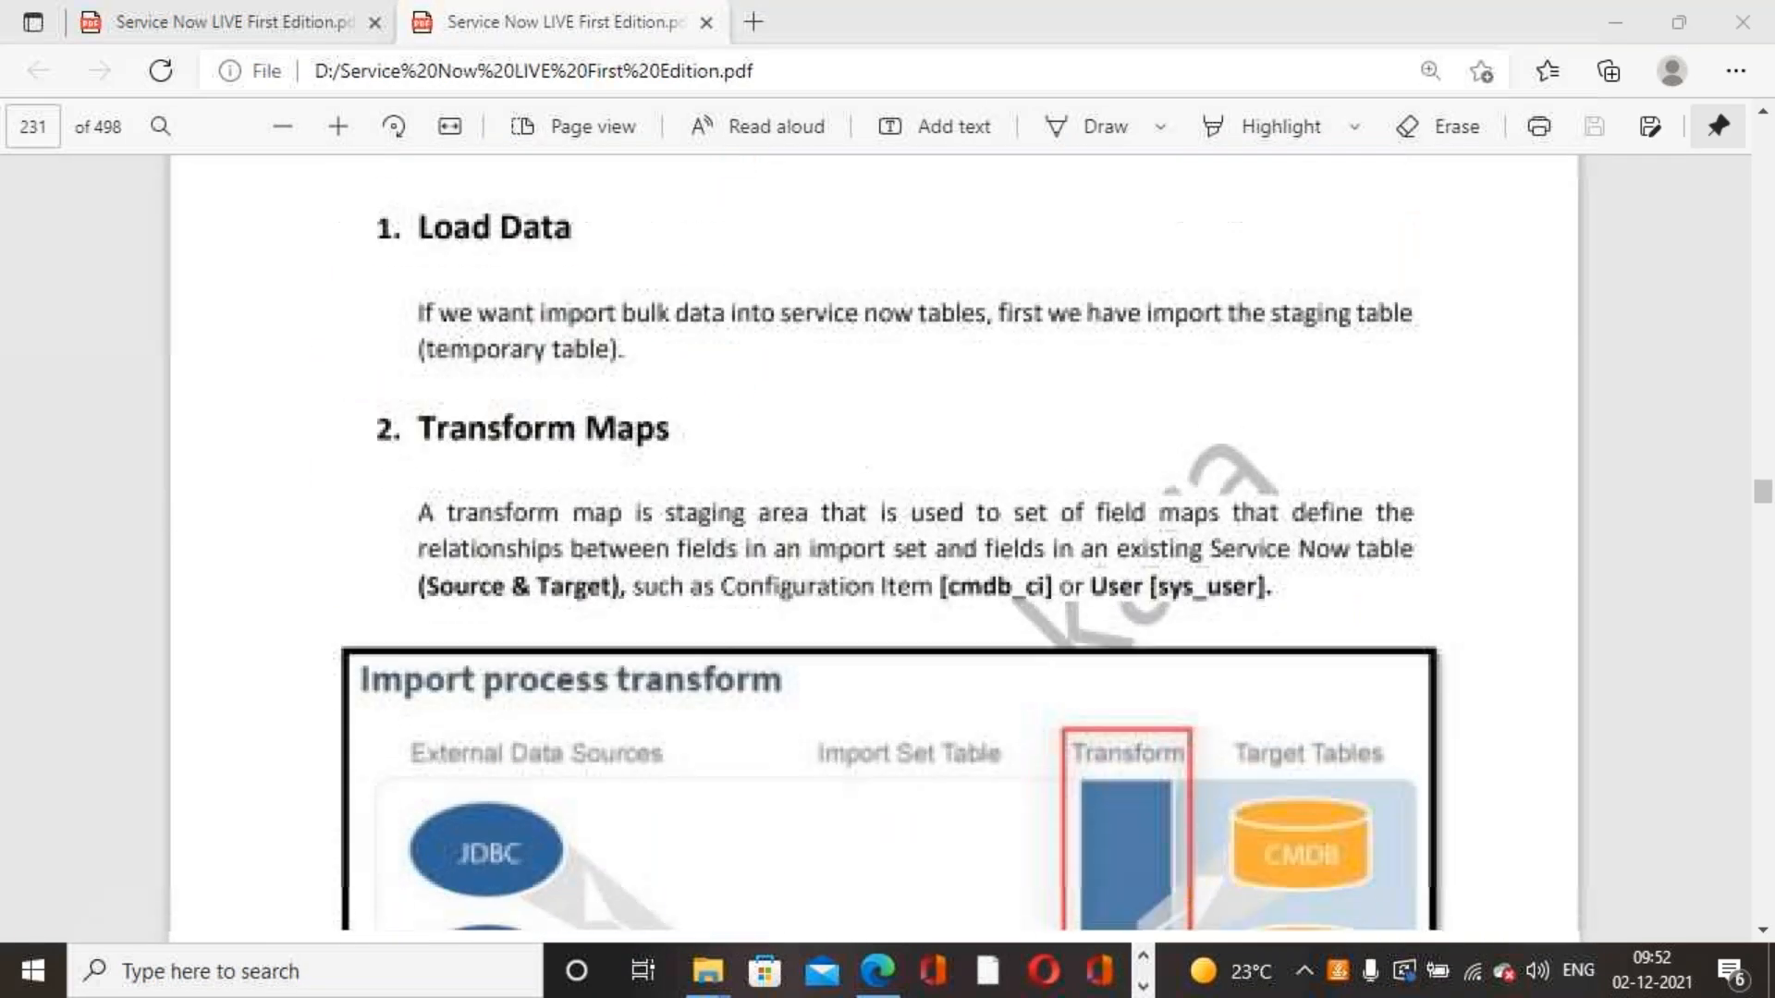
pyautogui.scroll(-15, 873, 553)
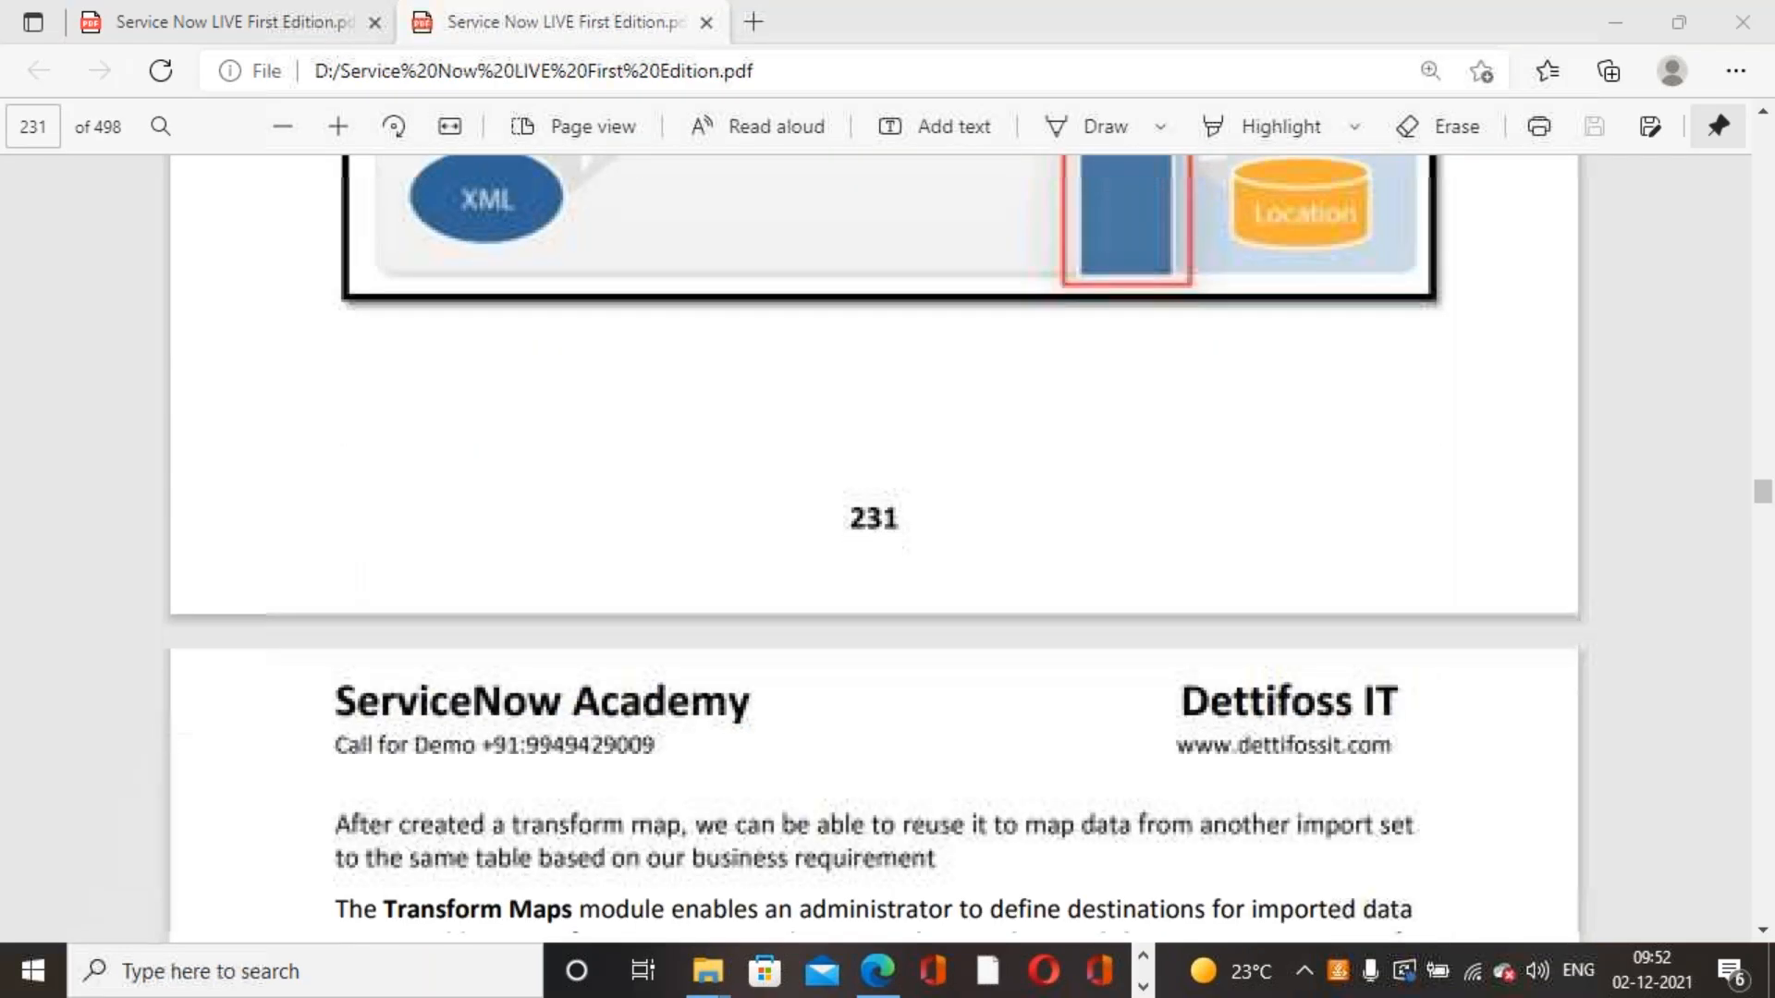
pyautogui.scroll(-15, 814, 484)
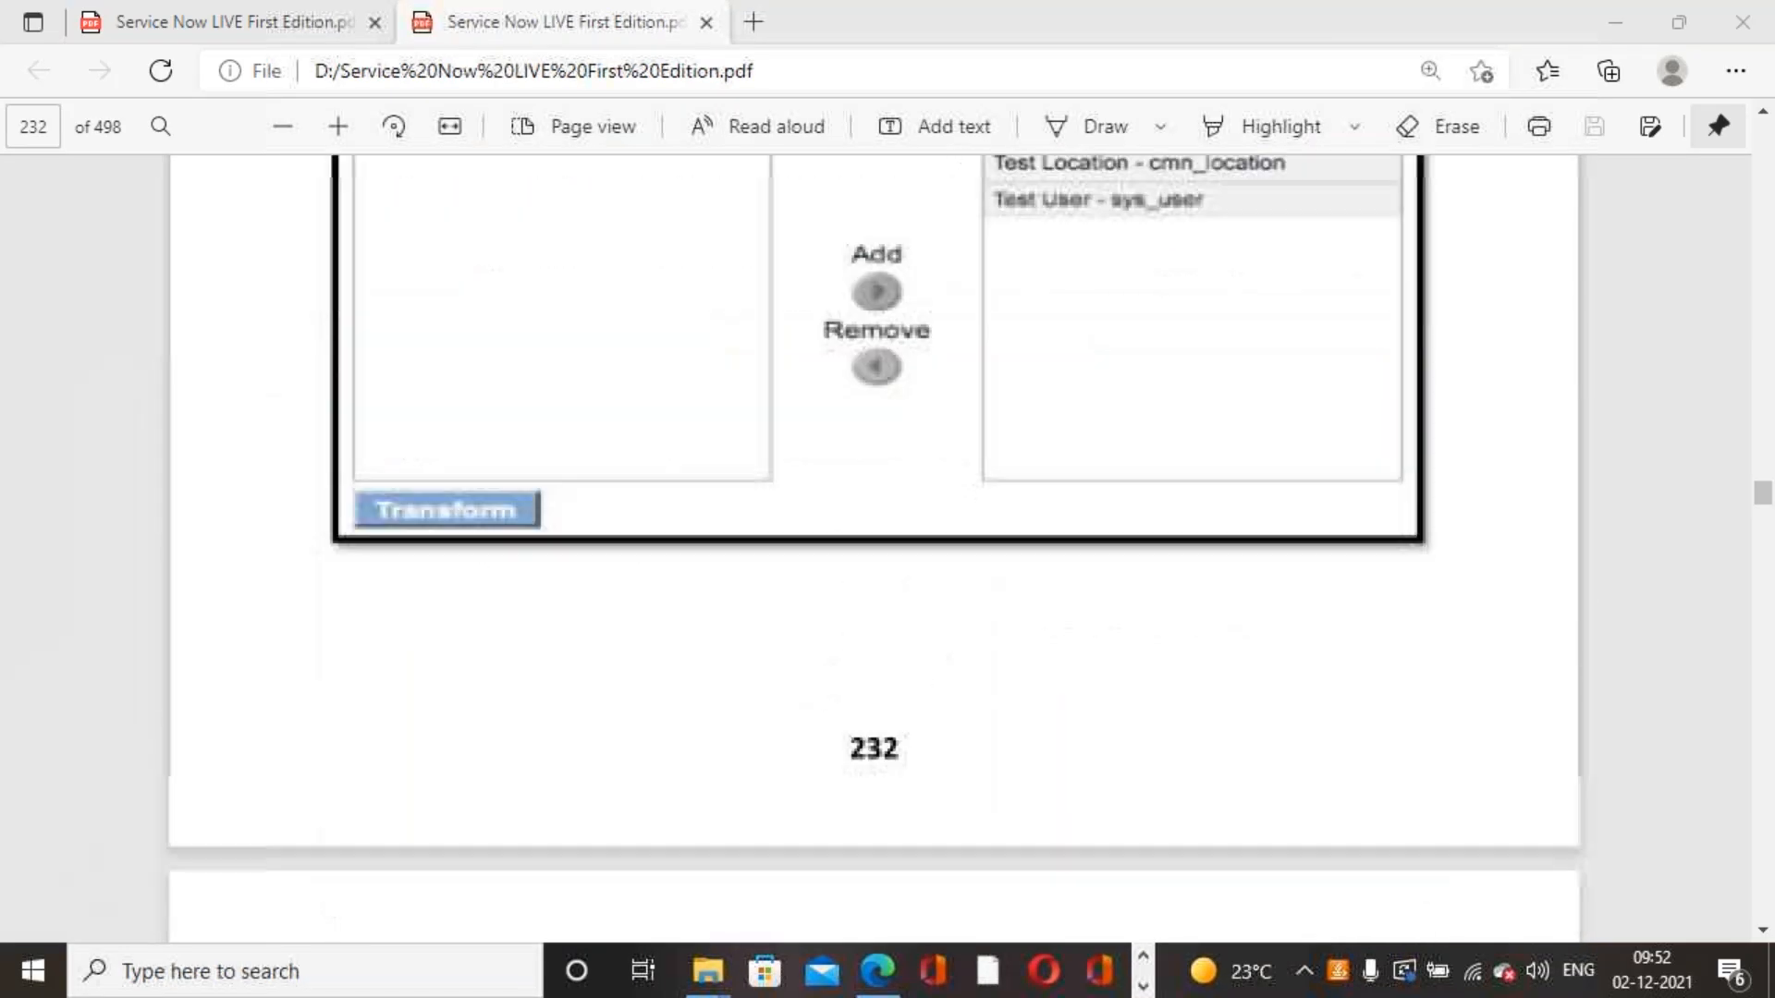
# Read the PDF's sections on no coalesce, single-field coalesce and multiple-field coalesce
pyautogui.scroll(-8, 813, 485)
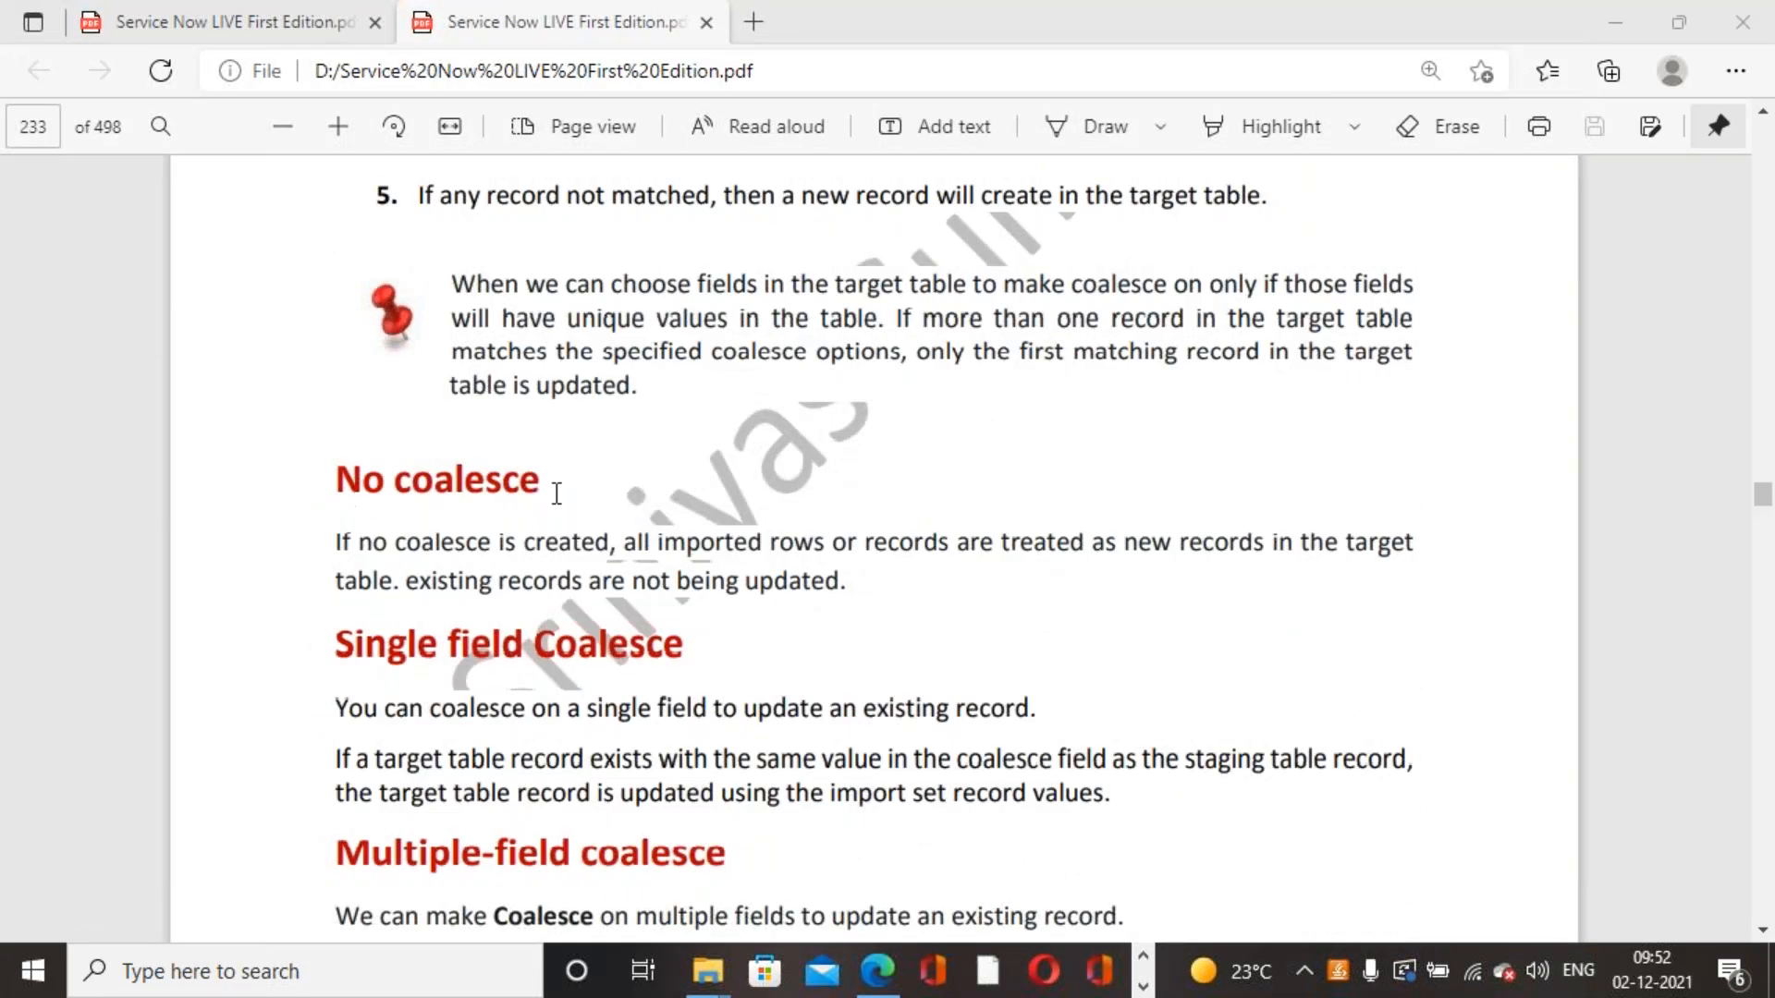
pyautogui.scroll(-1, 854, 643)
pyautogui.scroll(-2, 856, 642)
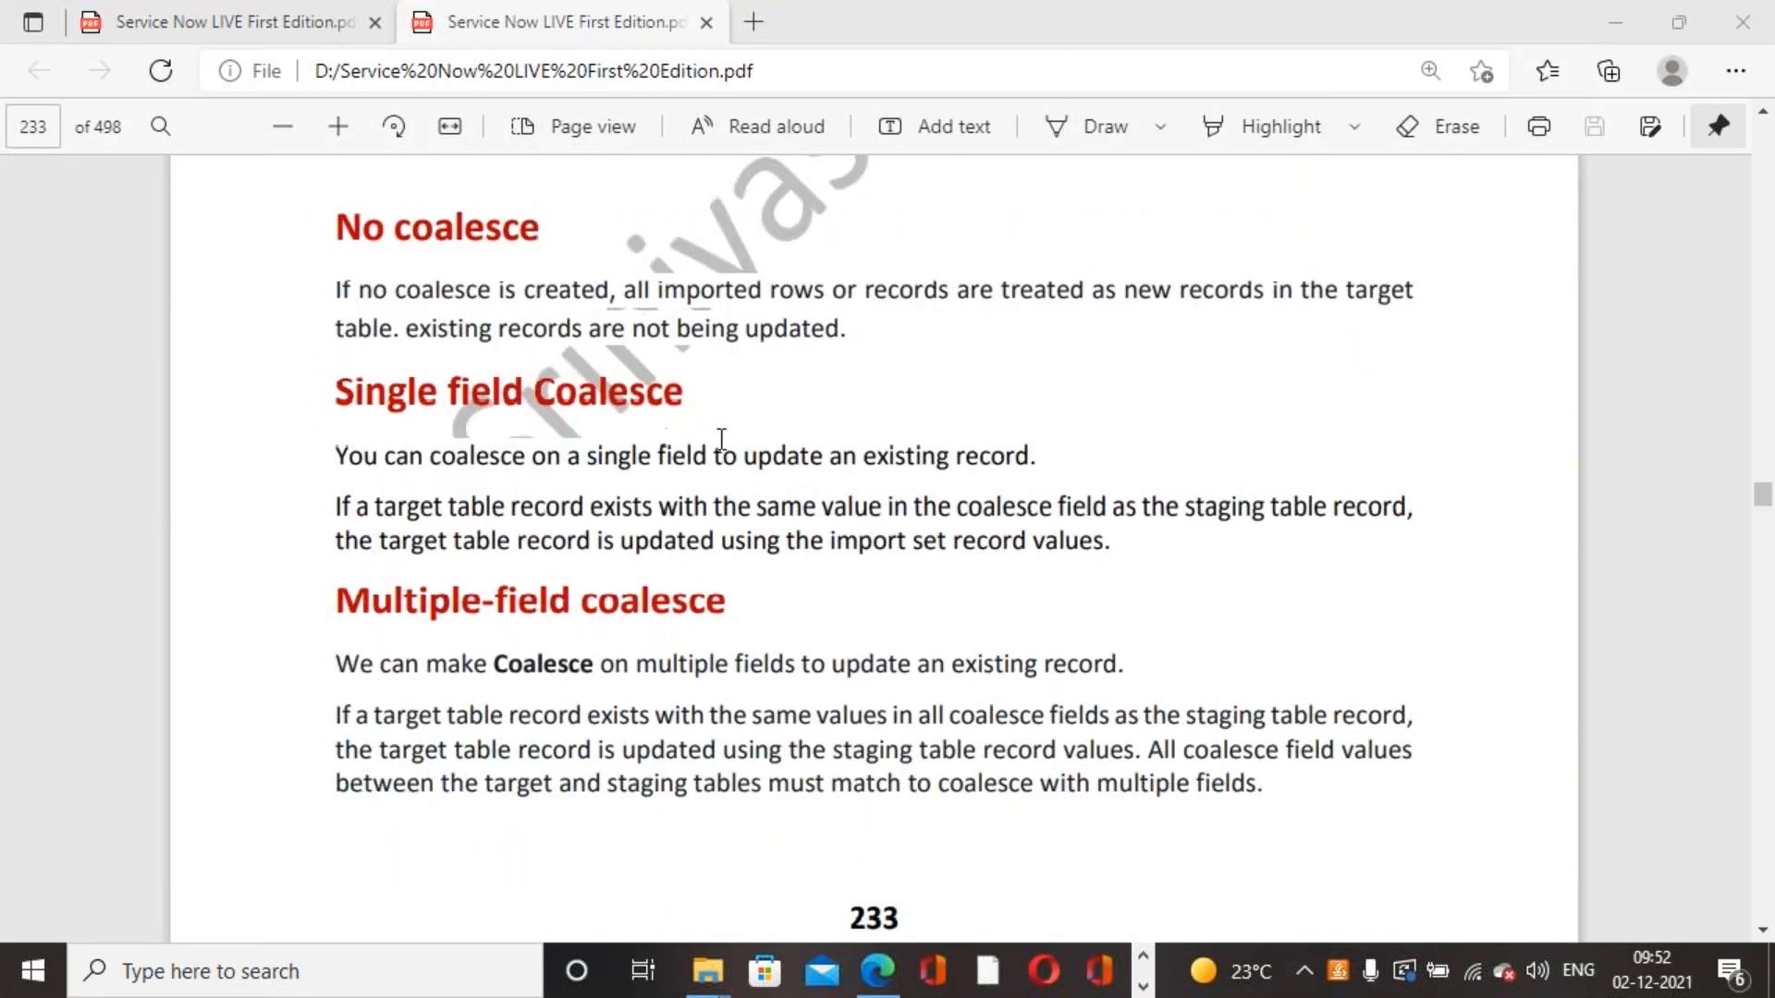
# Examine the Records Updating No Inserting (Restrict User) section and its onBefore script, selecting the explanatory paragraph while reading
pyautogui.scroll(-7, 722, 438)
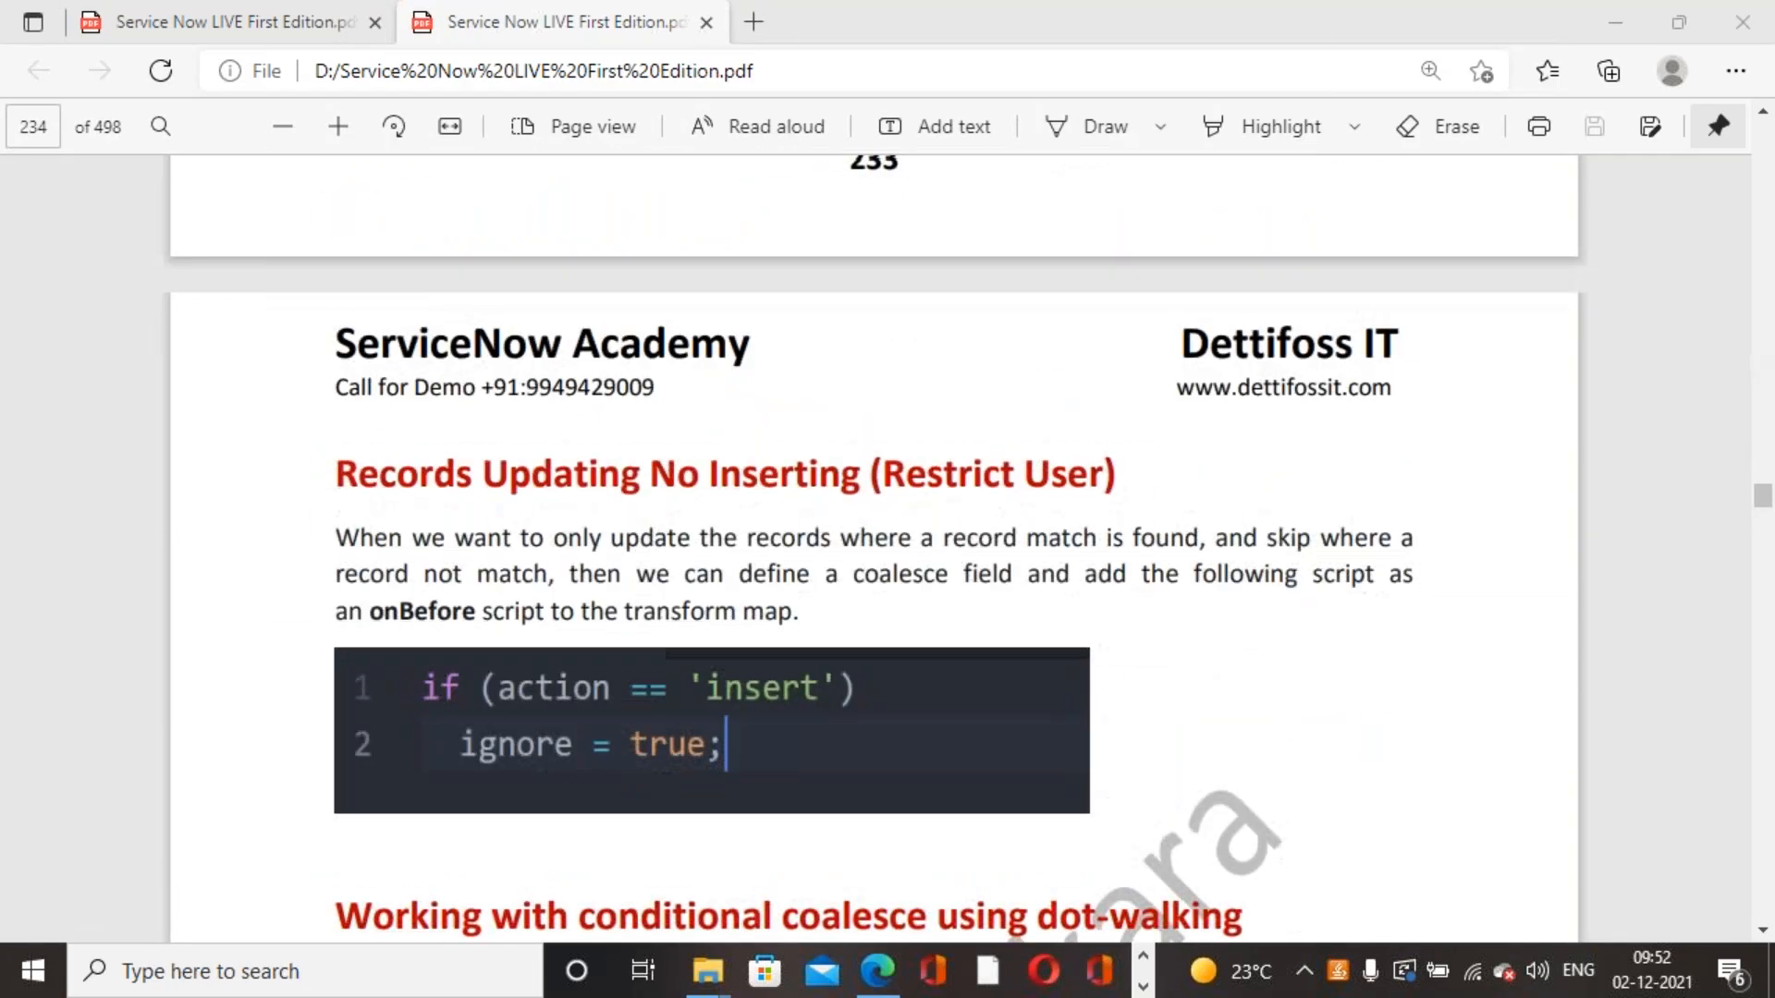
pyautogui.scroll(-3, 385, 388)
pyautogui.scroll(2, 386, 388)
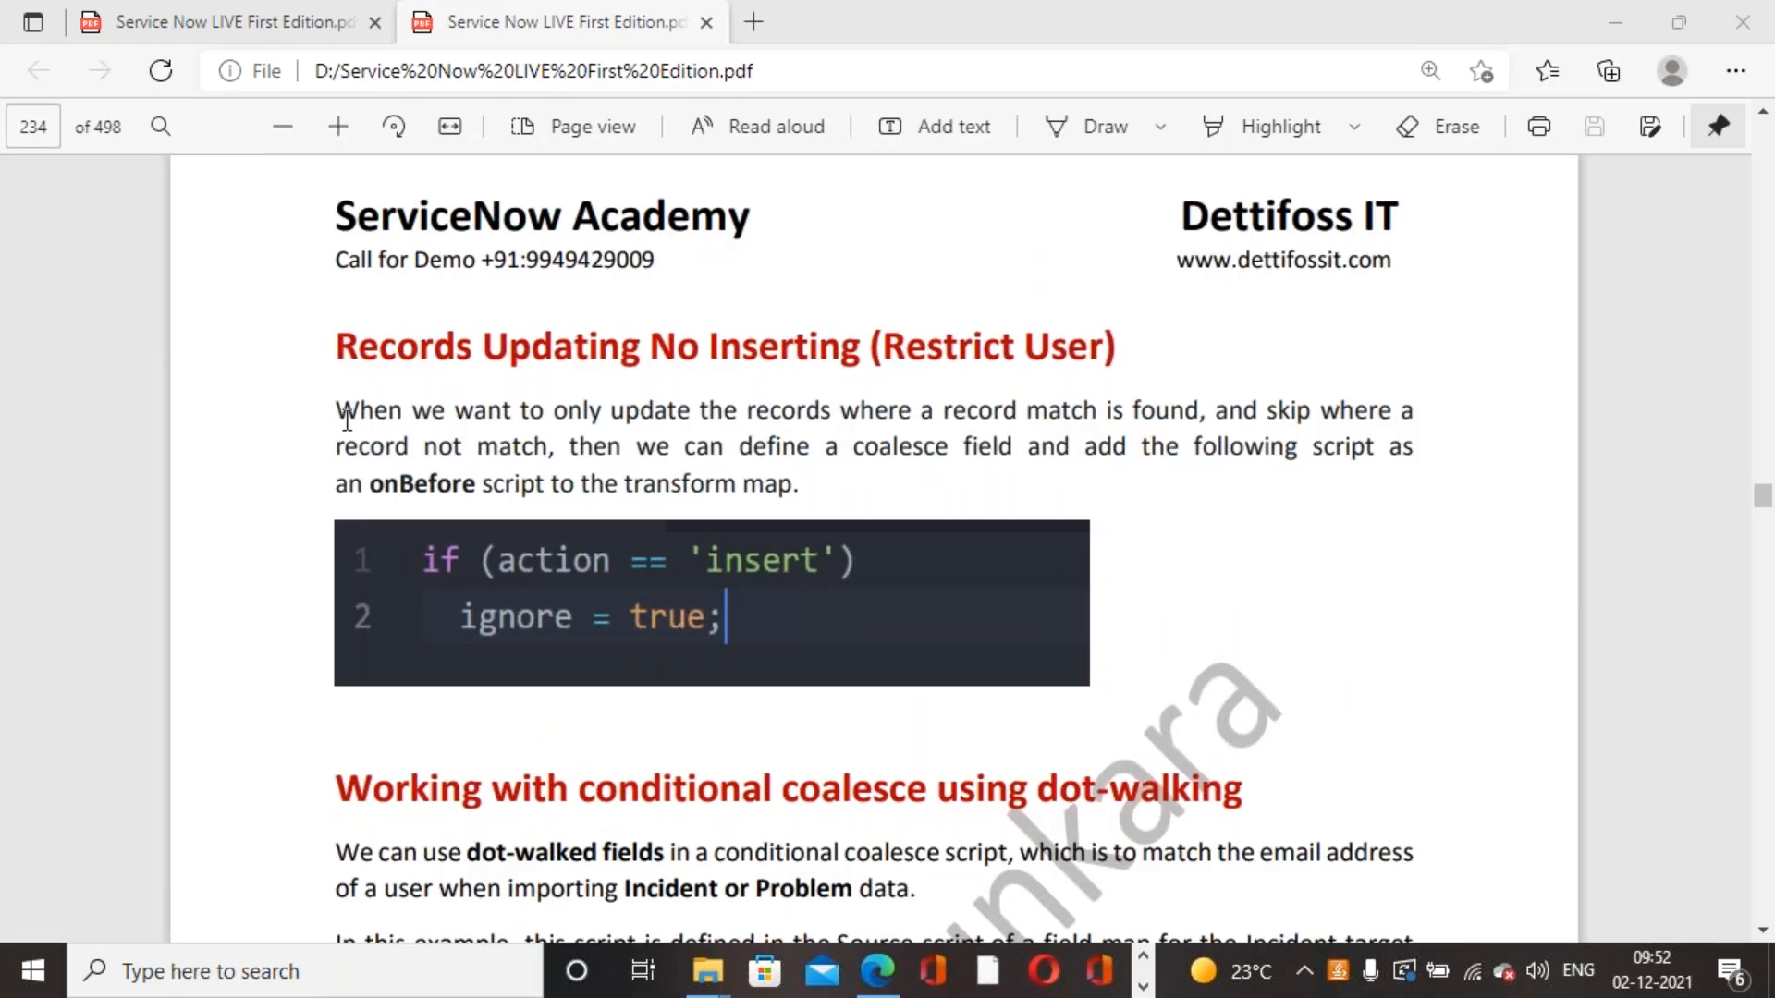
pyautogui.moveTo(339, 407); pyautogui.dragTo(800, 485)
pyautogui.click(1175, 623)
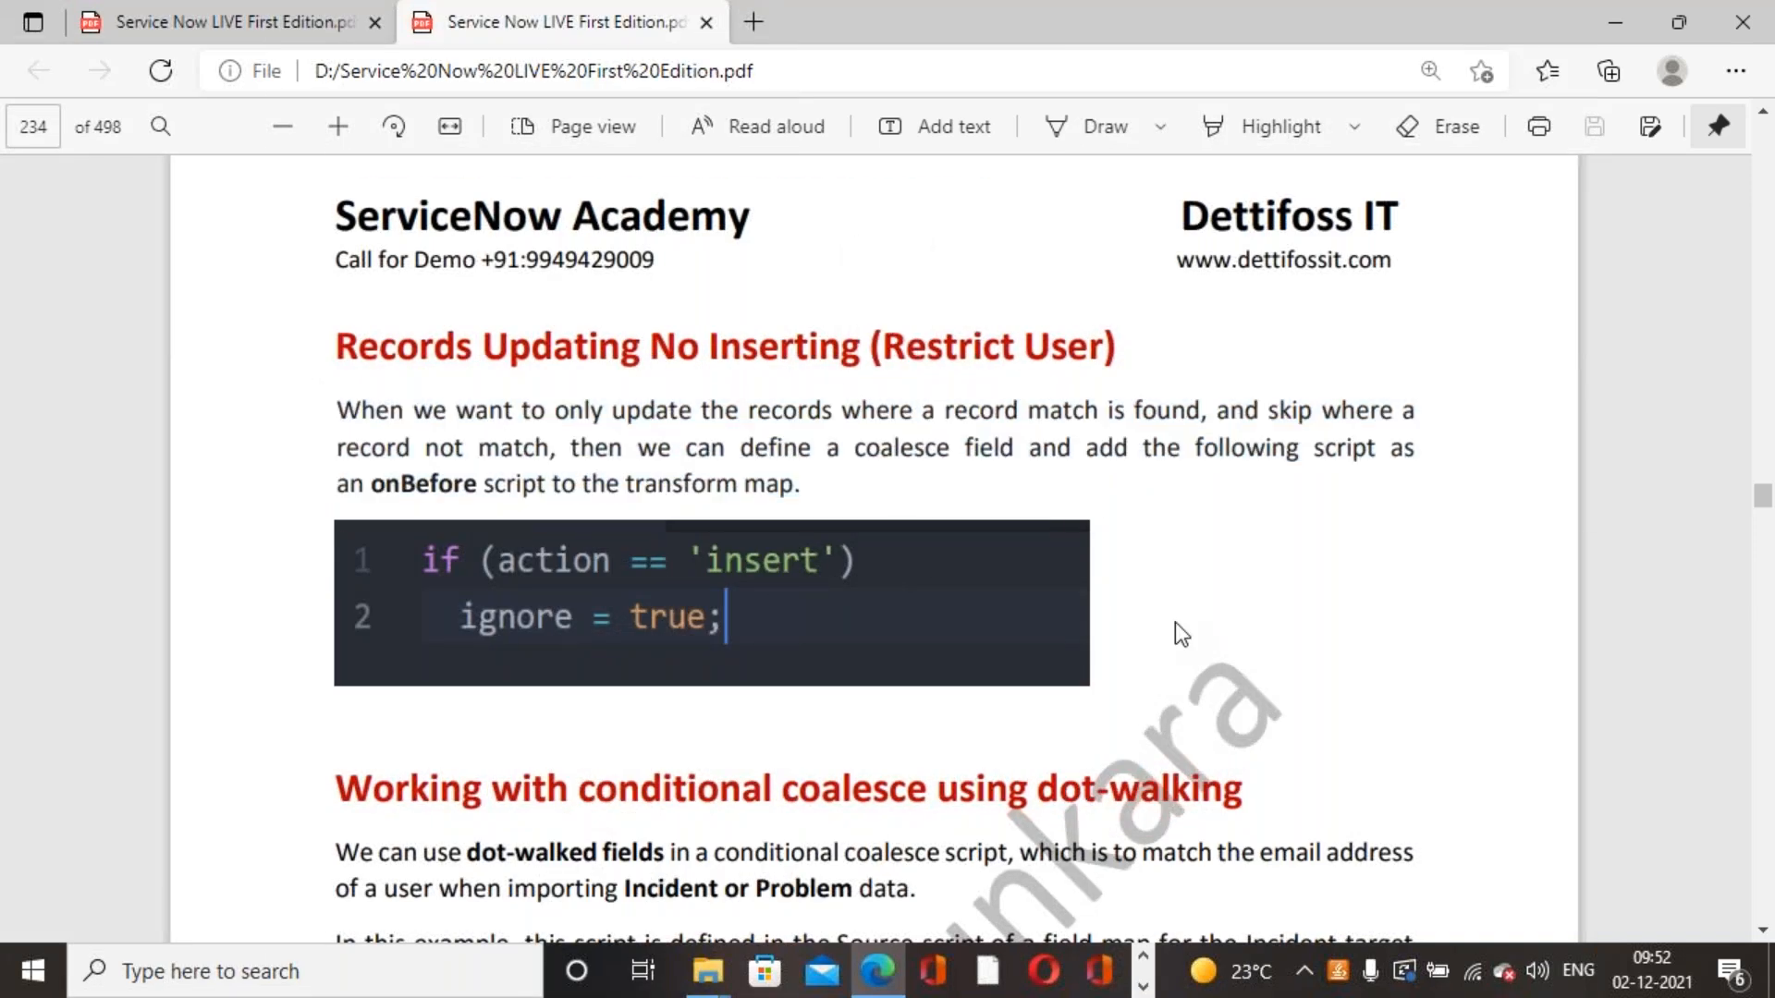
# Look over the PDF's sections on dot-walked conditional coalesce, the import log file, and Transform Map script types and events
pyautogui.scroll(-10, 1173, 623)
pyautogui.scroll(2, 1174, 619)
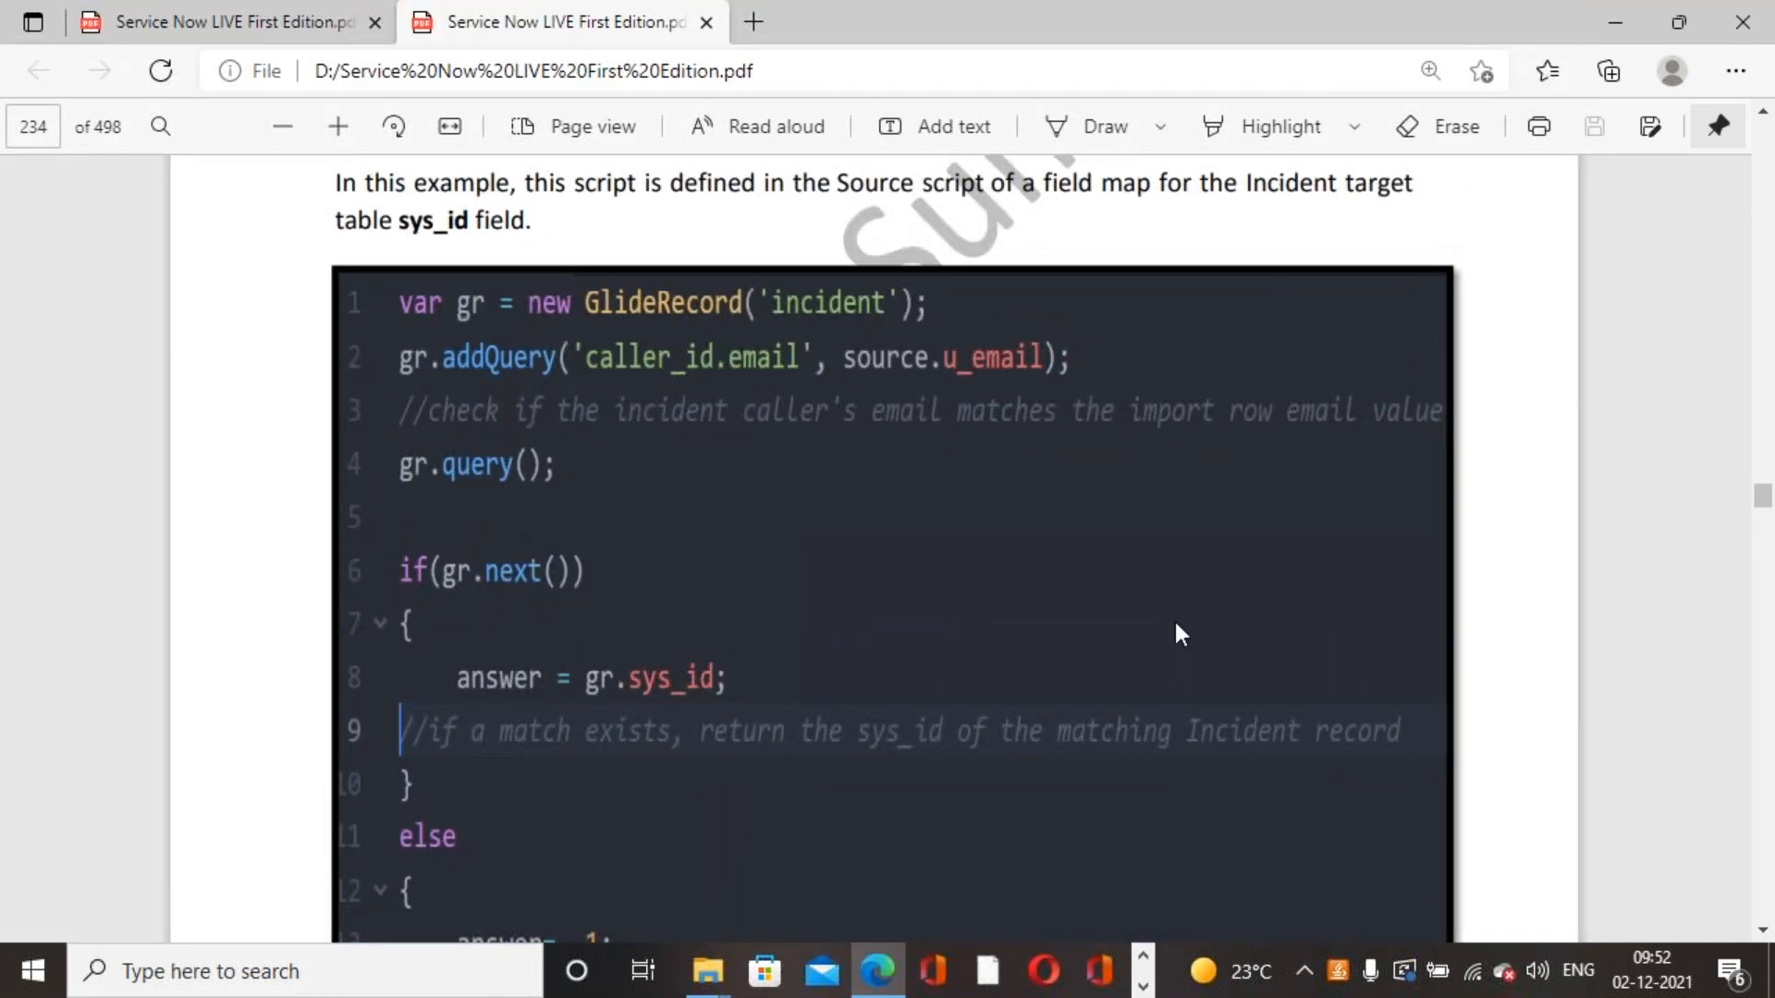
pyautogui.scroll(-10, 1175, 623)
pyautogui.scroll(-10, 1175, 623)
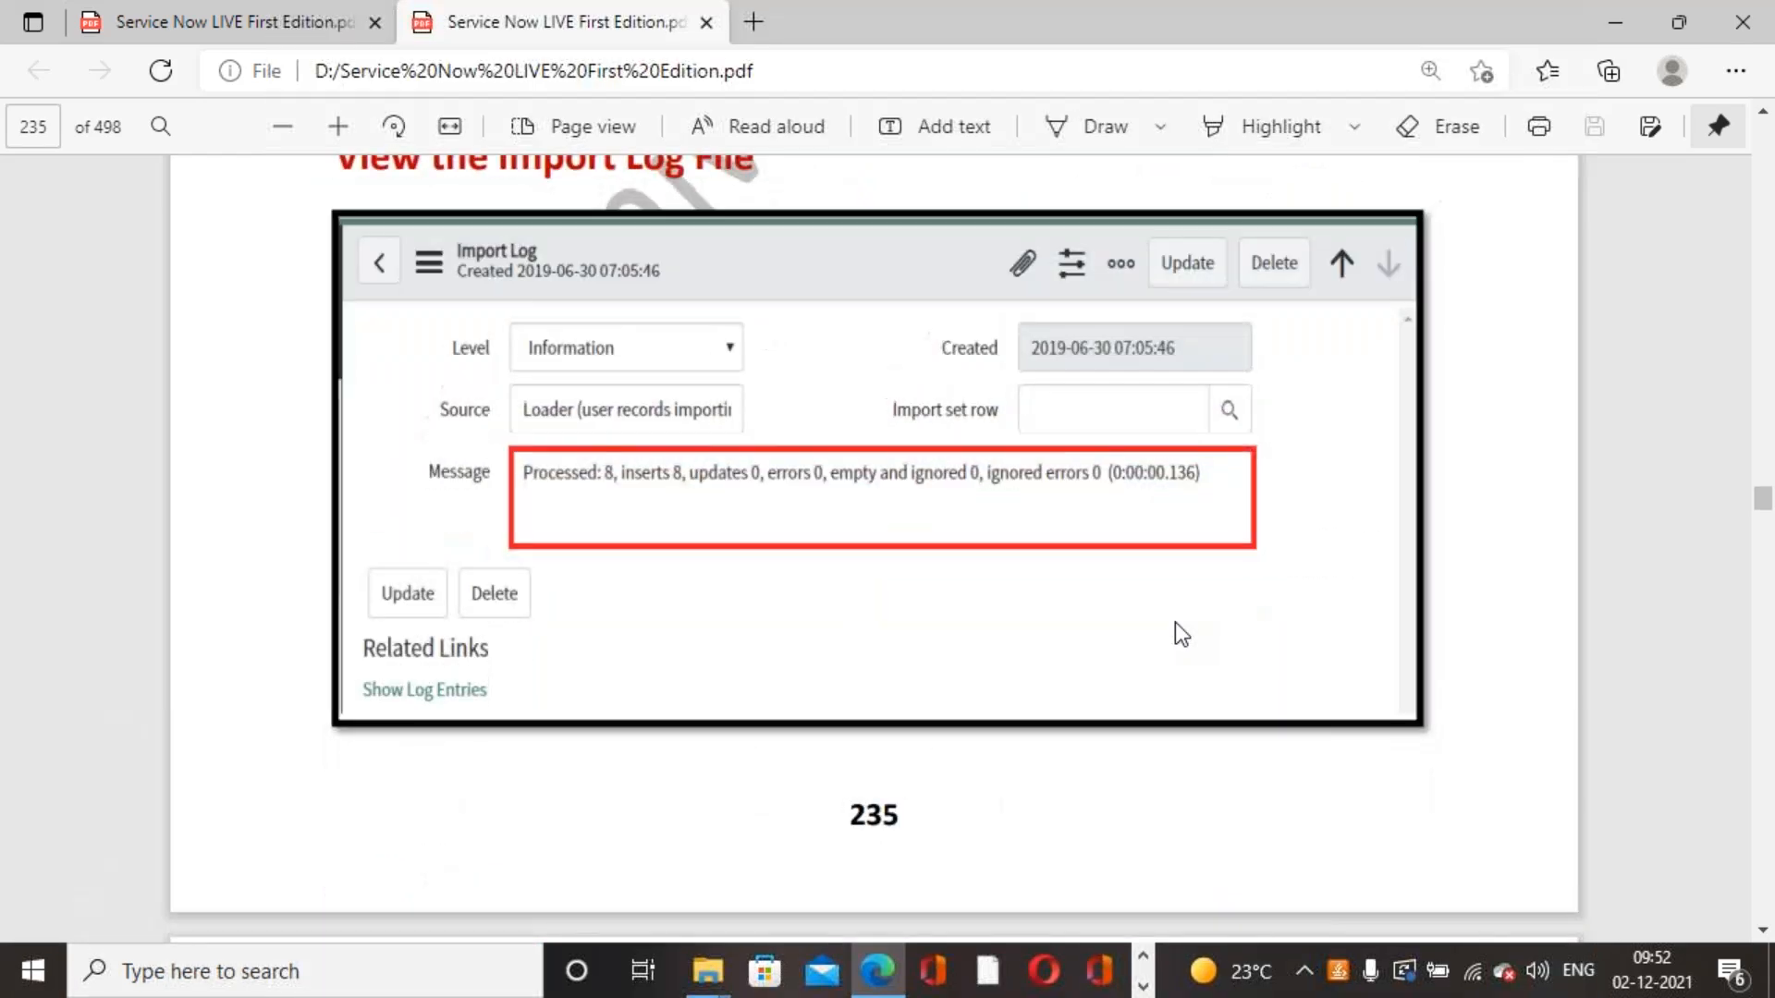
pyautogui.scroll(10, 1182, 633)
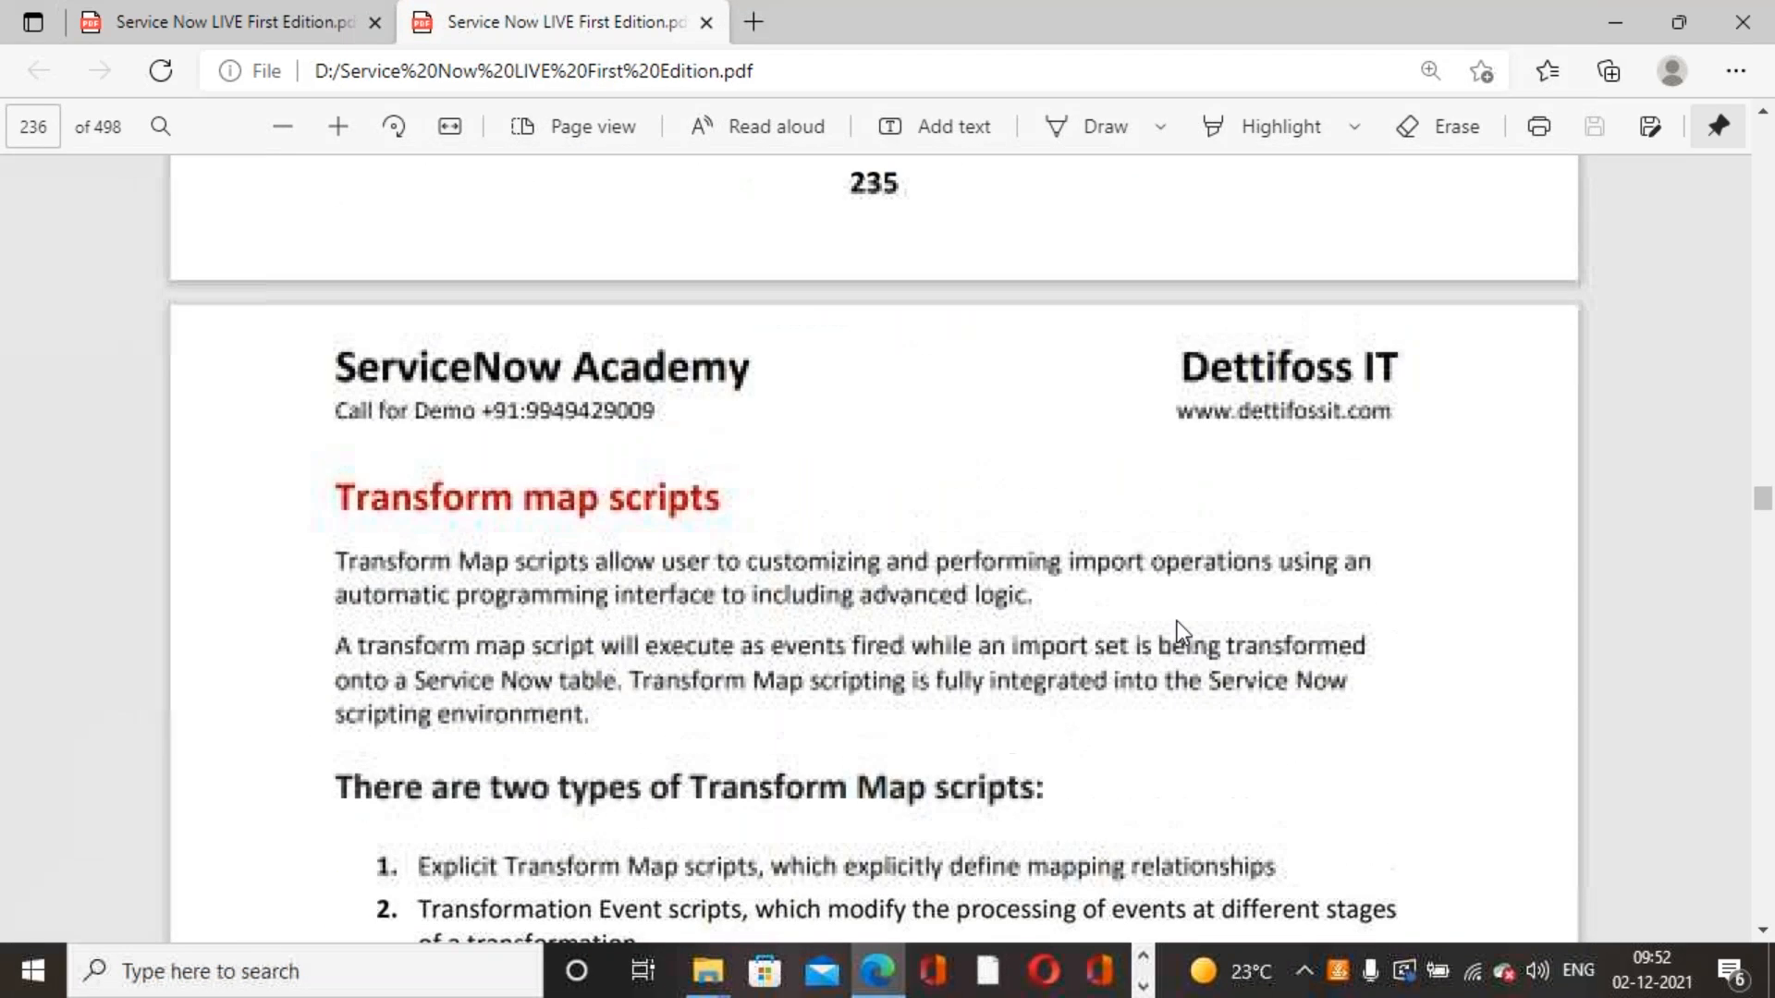
pyautogui.scroll(-8, 1182, 621)
pyautogui.scroll(-20, 1182, 621)
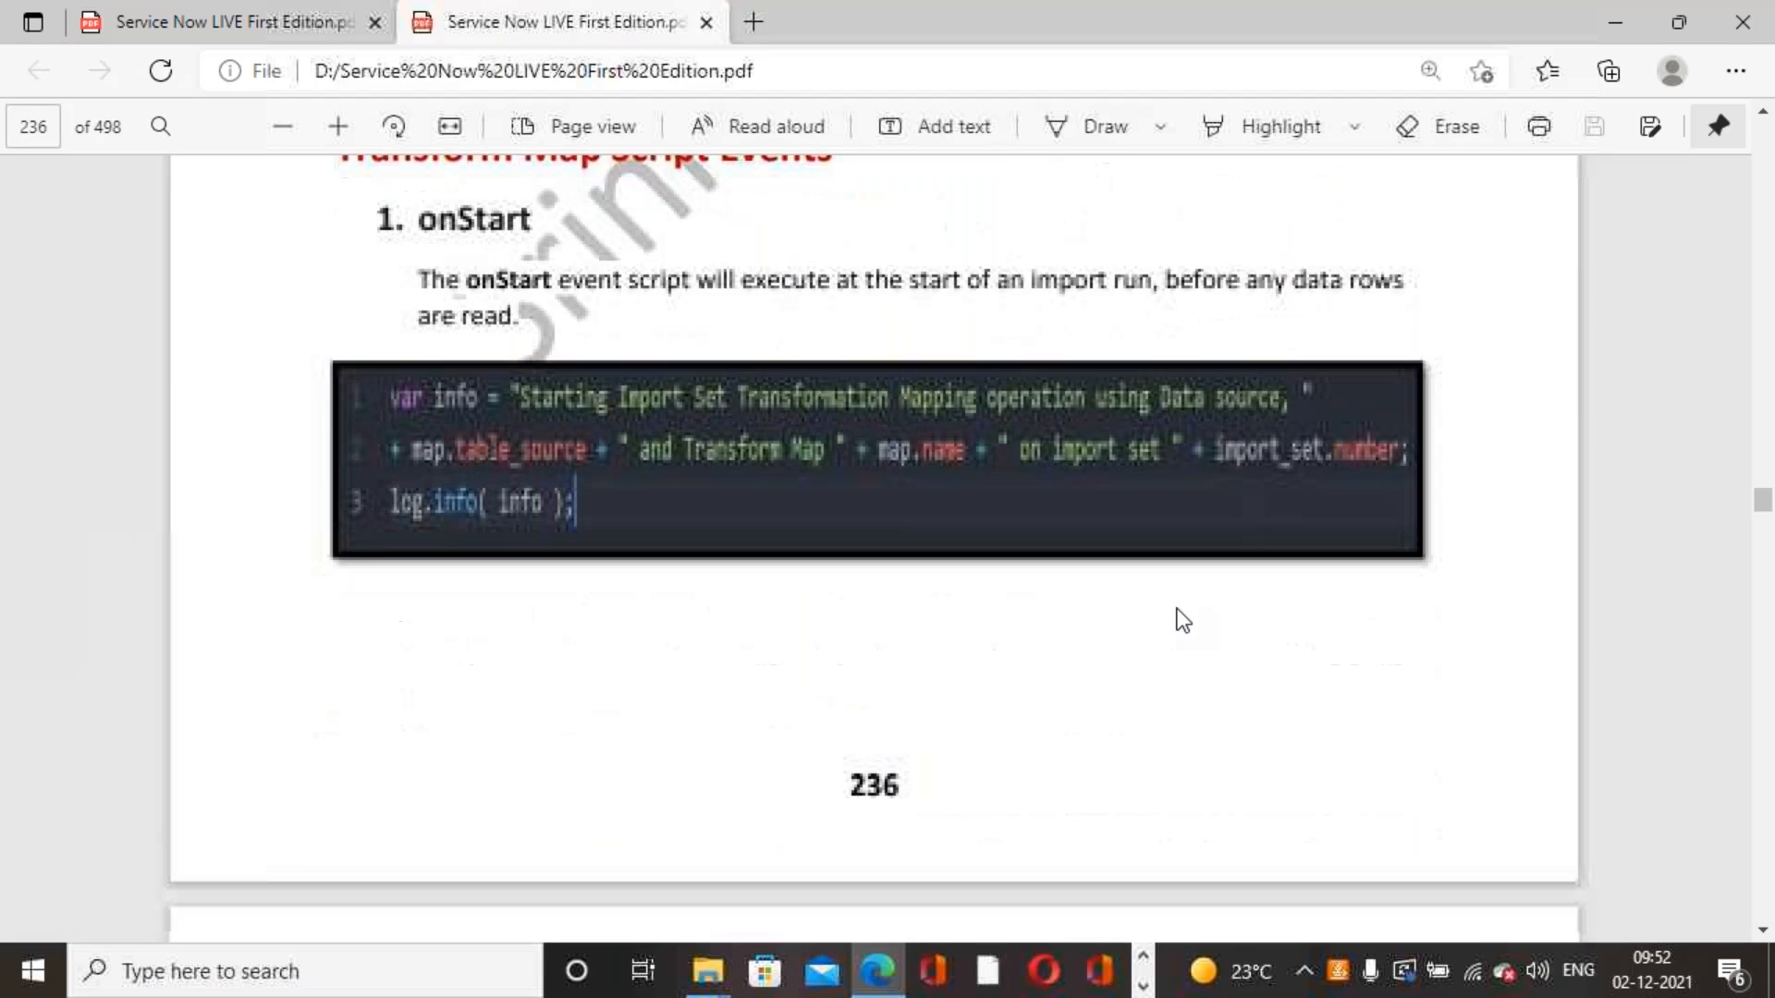
pyautogui.scroll(-18, 1178, 610)
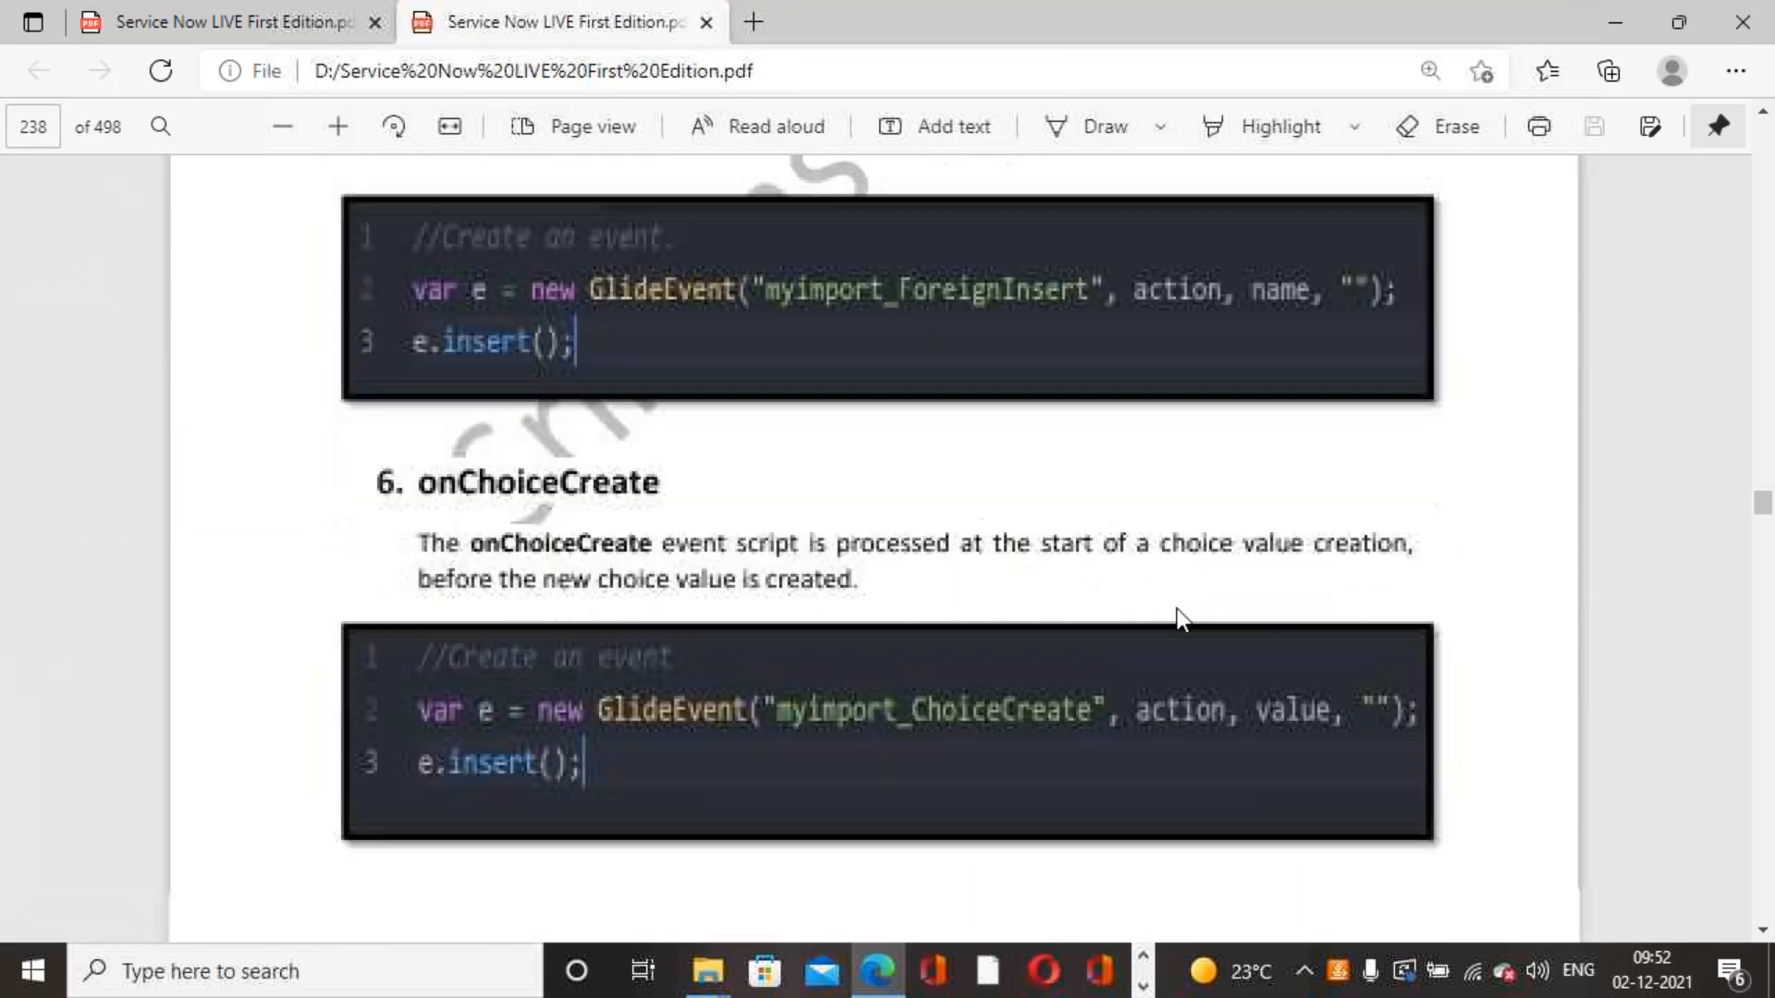
pyautogui.scroll(-5, 1177, 610)
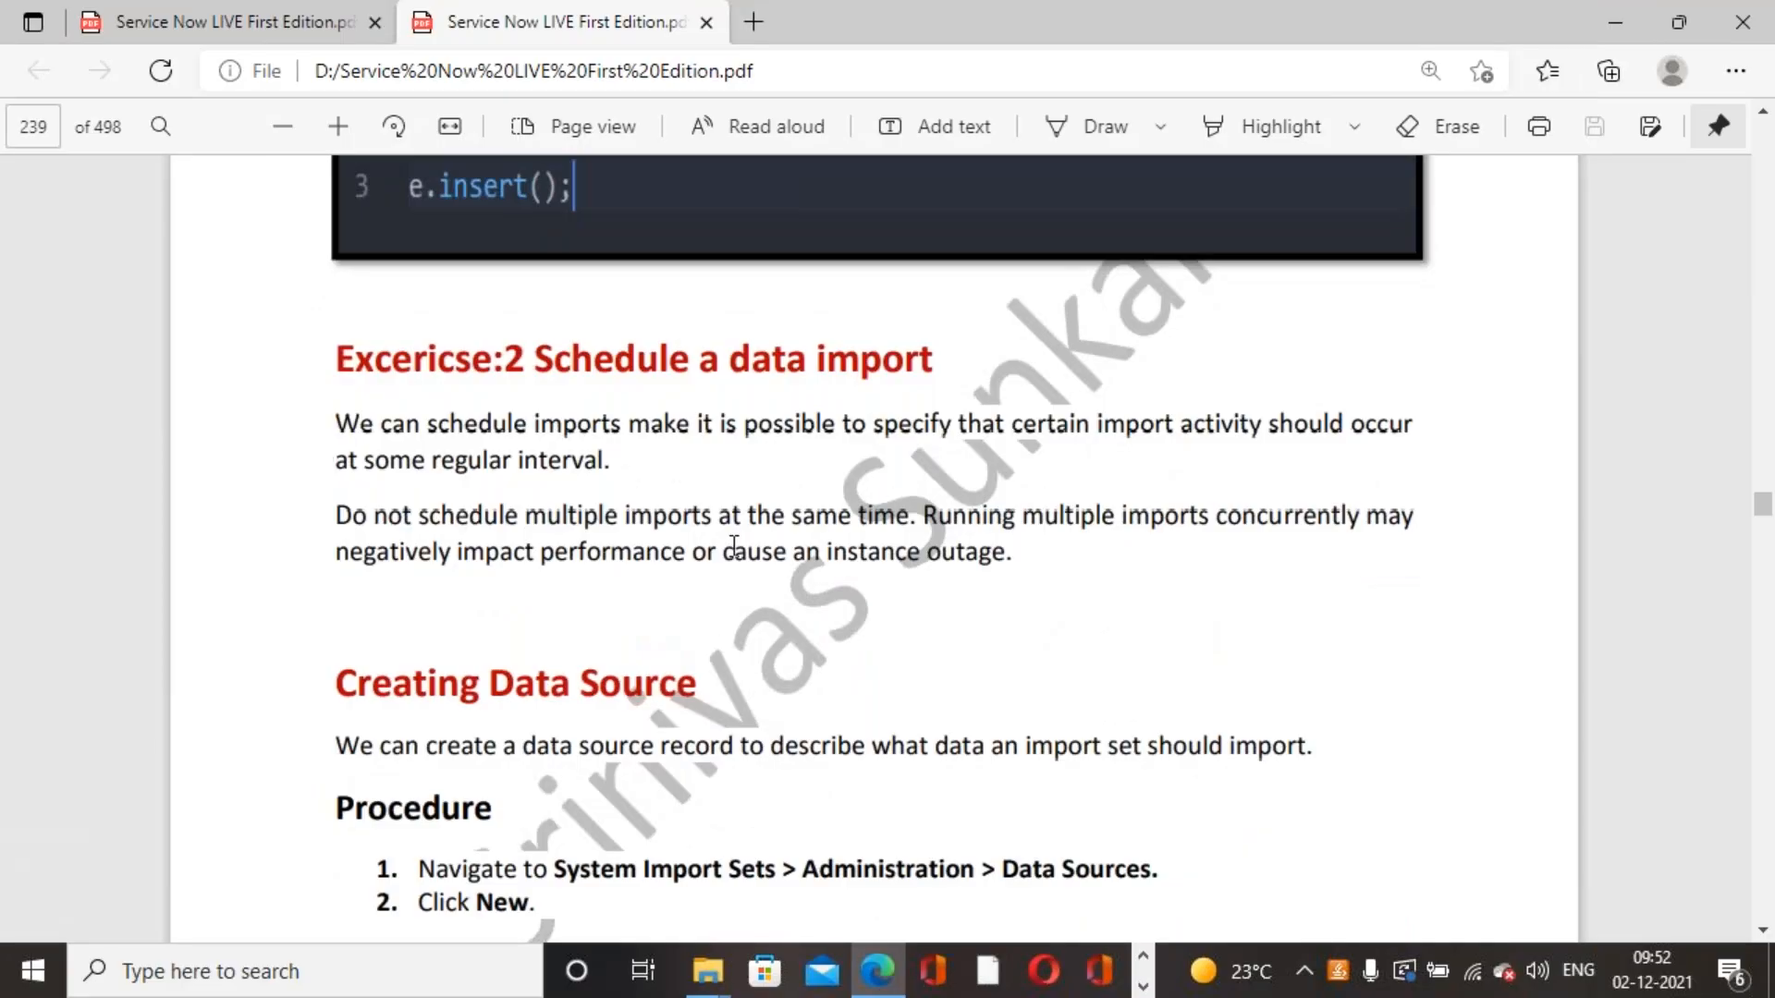
# Read the Schedule a data import exercise introduction and its Creating Data Source procedure, including the Data Sources form settings
pyautogui.moveTo(338, 349); pyautogui.dragTo(951, 352)
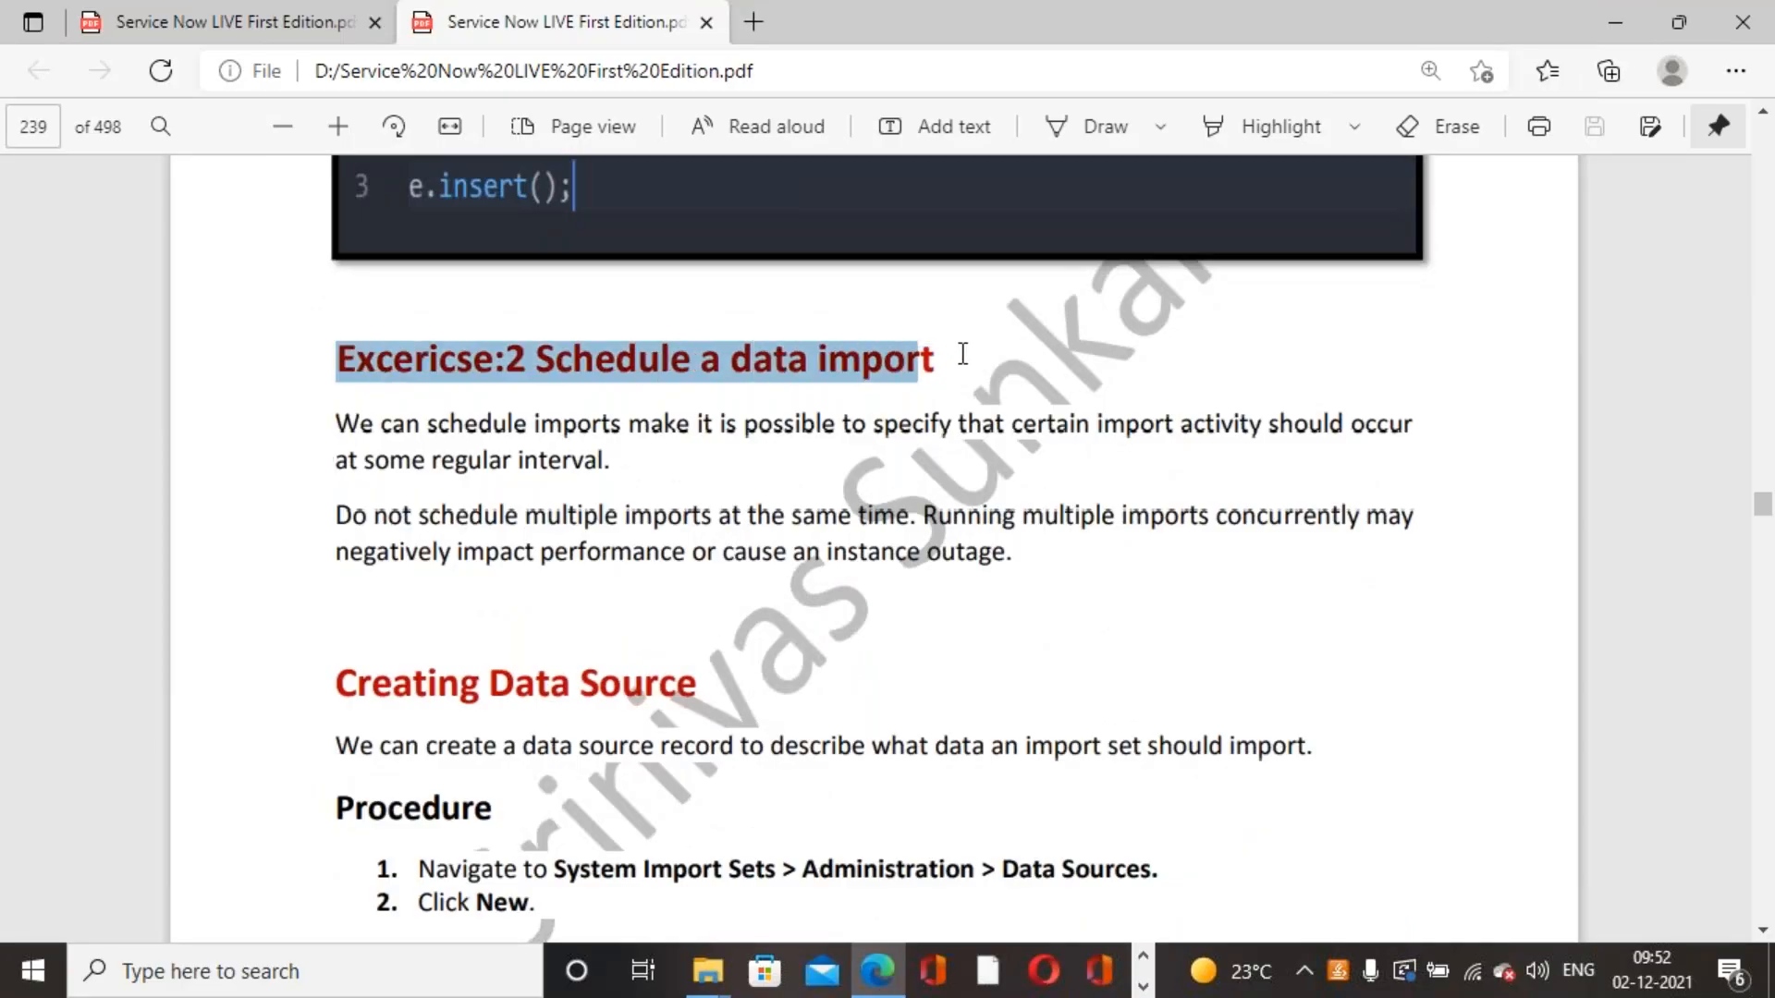
pyautogui.scroll(-1, 802, 512)
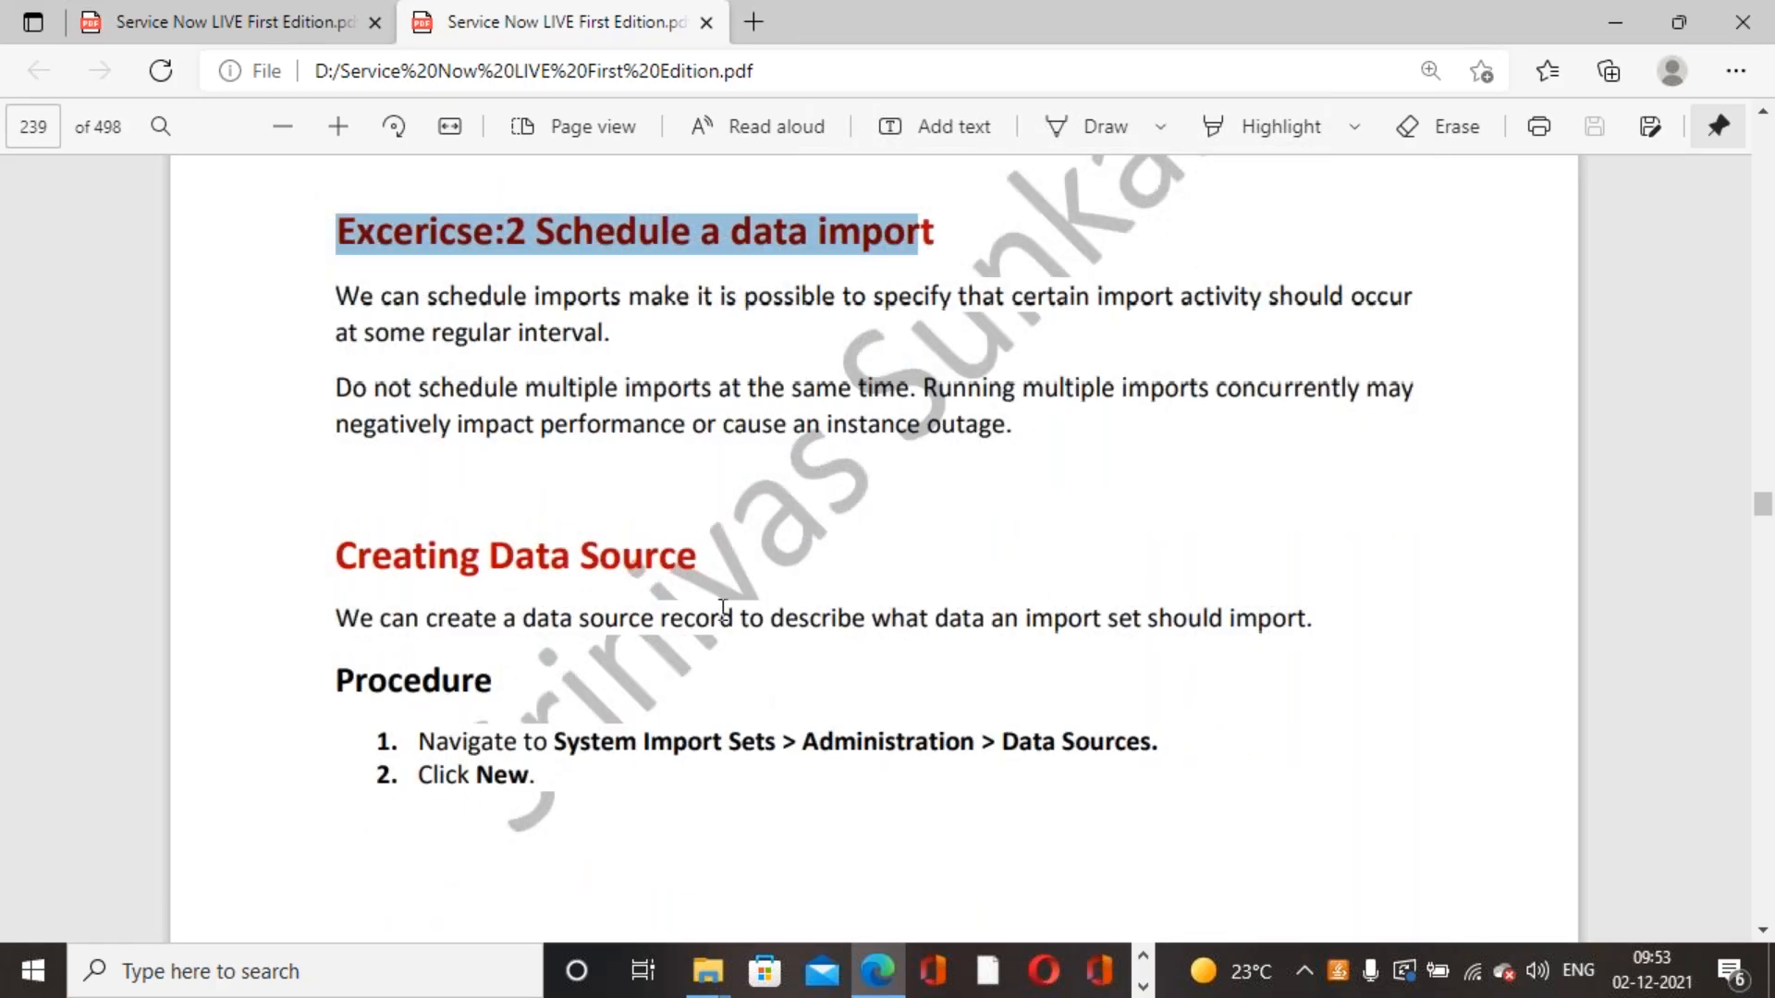
pyautogui.click(869, 539)
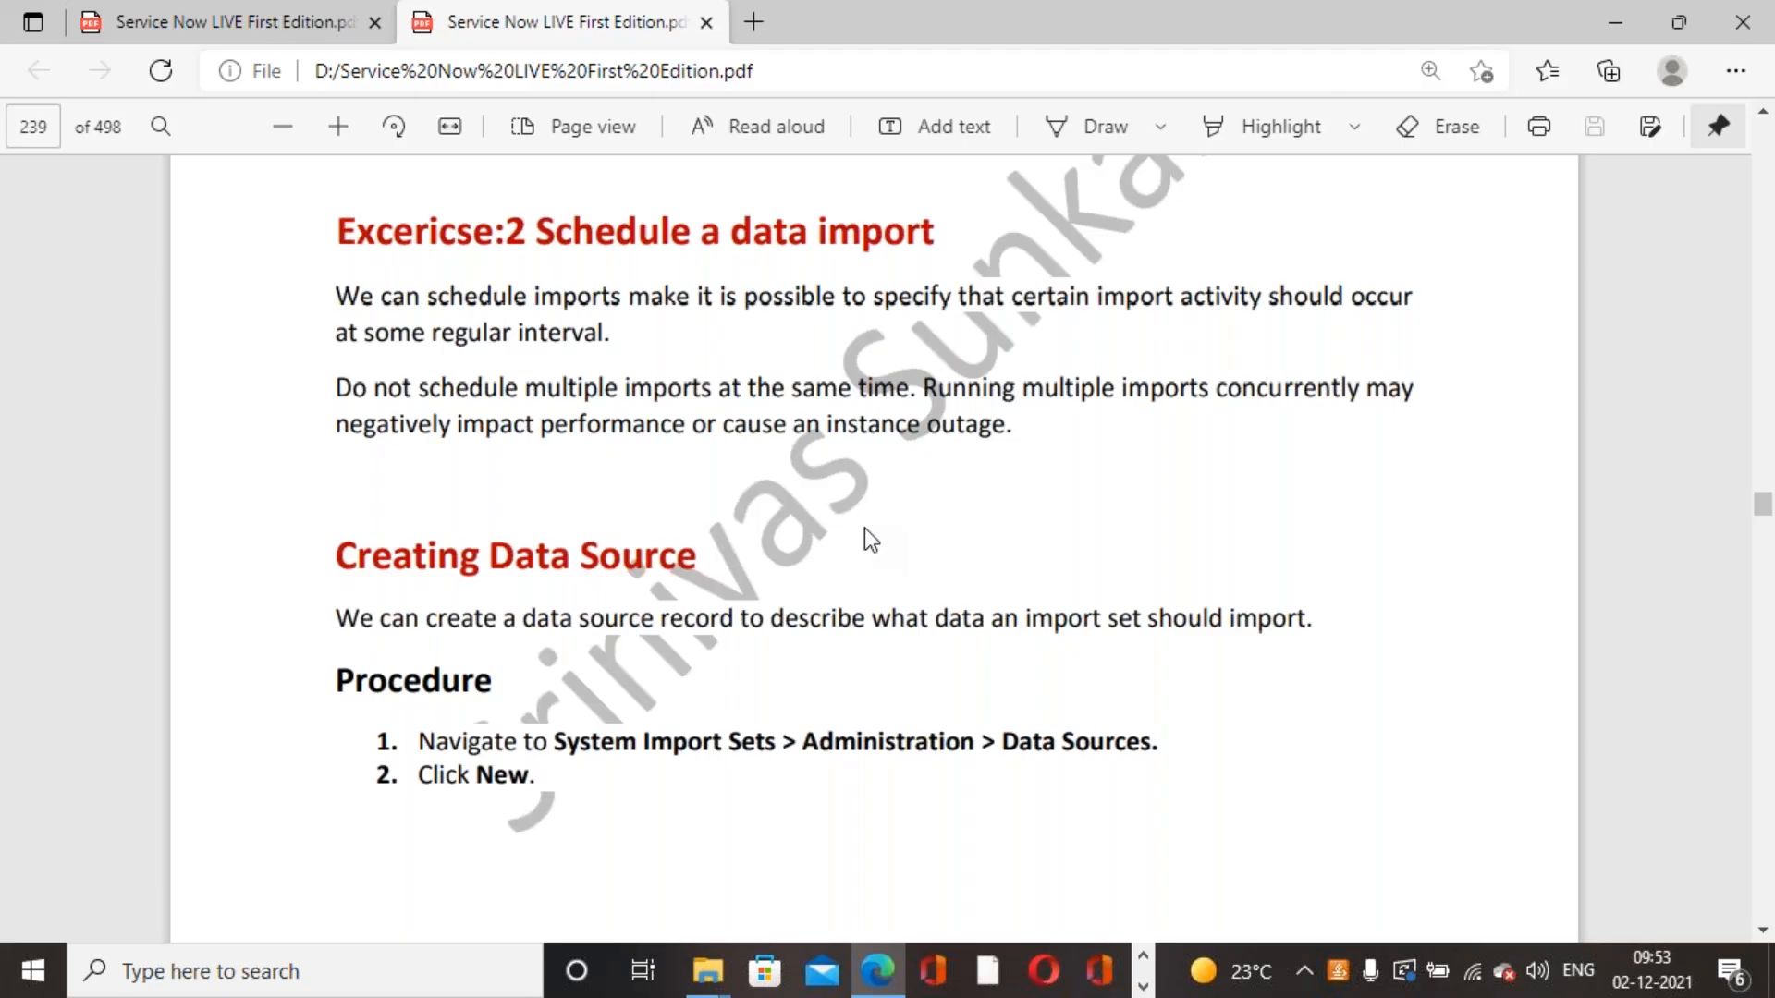
pyautogui.scroll(-10, 784, 367)
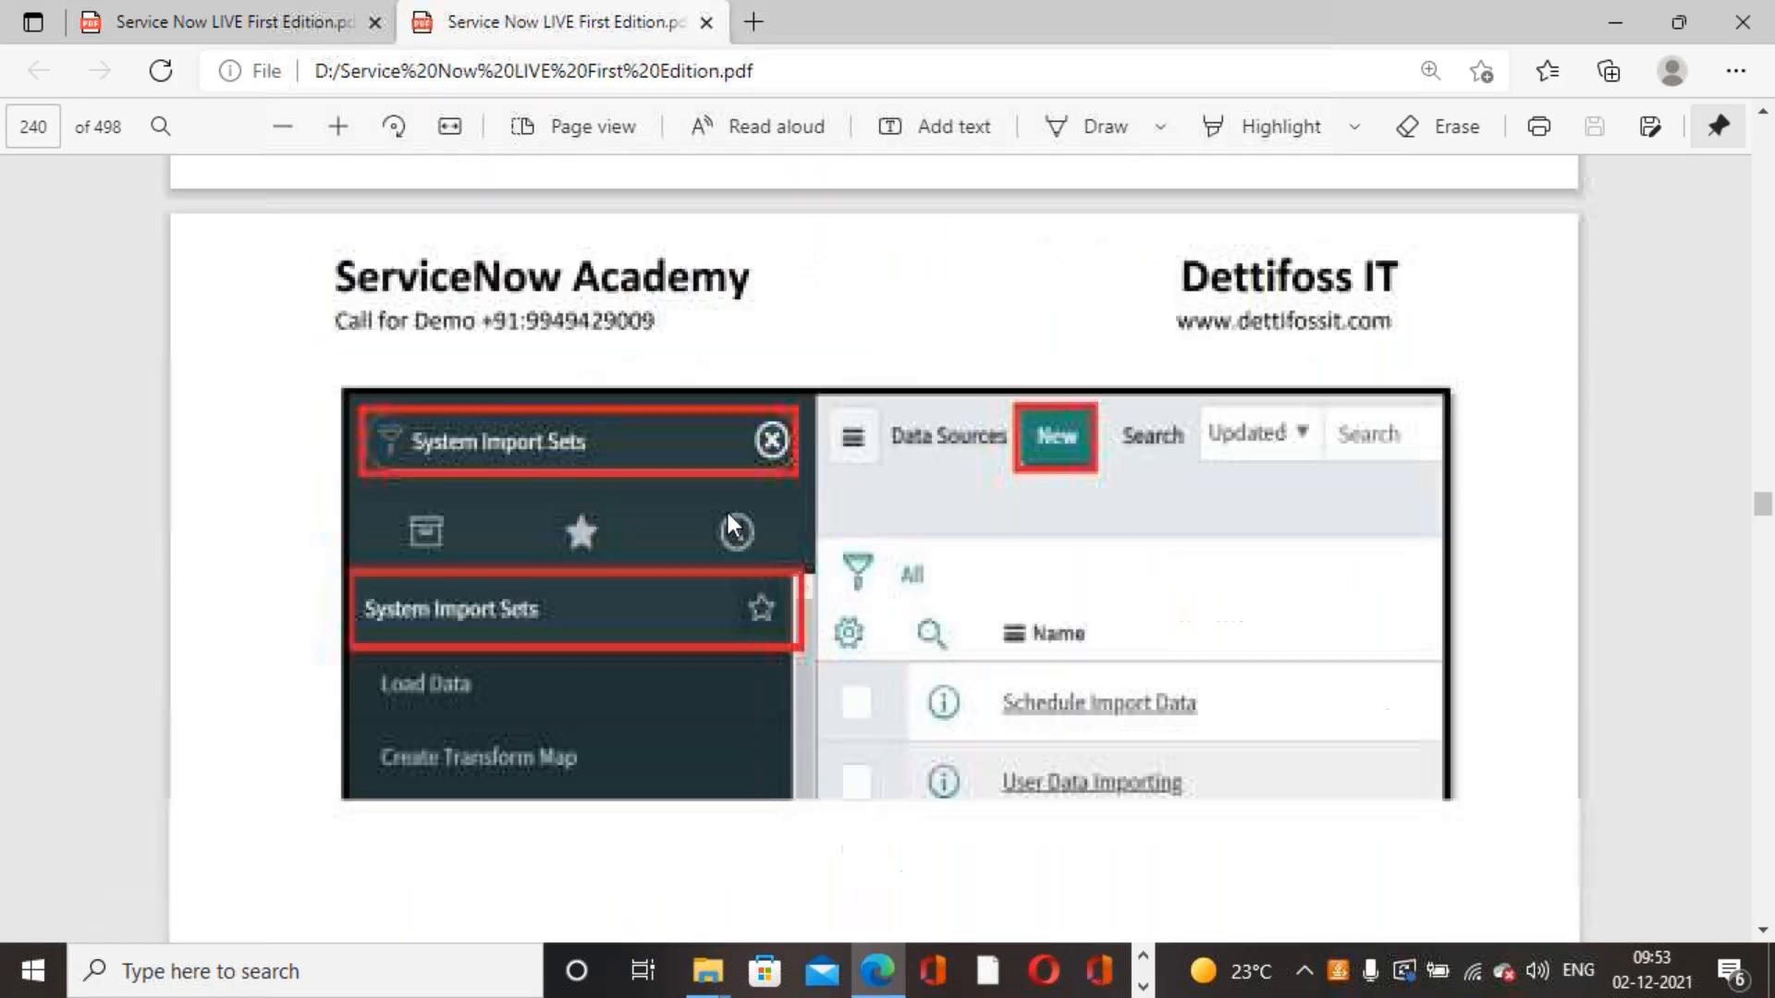
pyautogui.scroll(2, 729, 517)
pyautogui.scroll(-10, 969, 545)
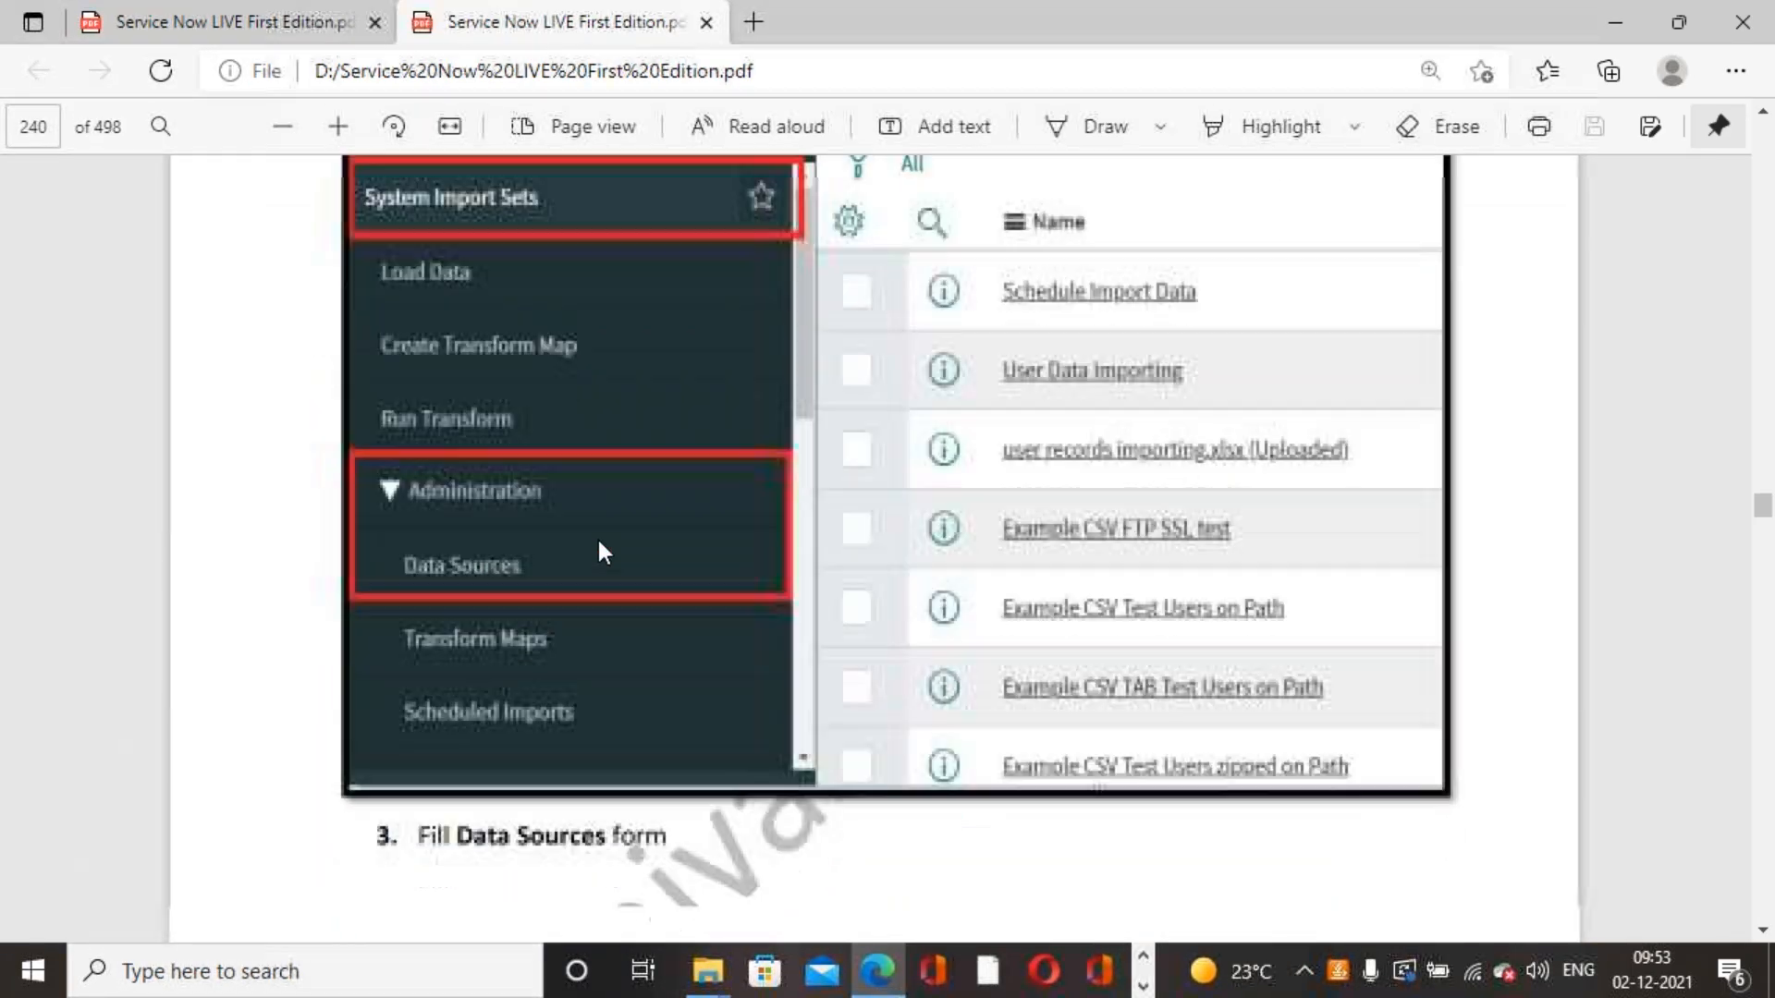
pyautogui.scroll(-4, 603, 551)
pyautogui.scroll(4, 636, 539)
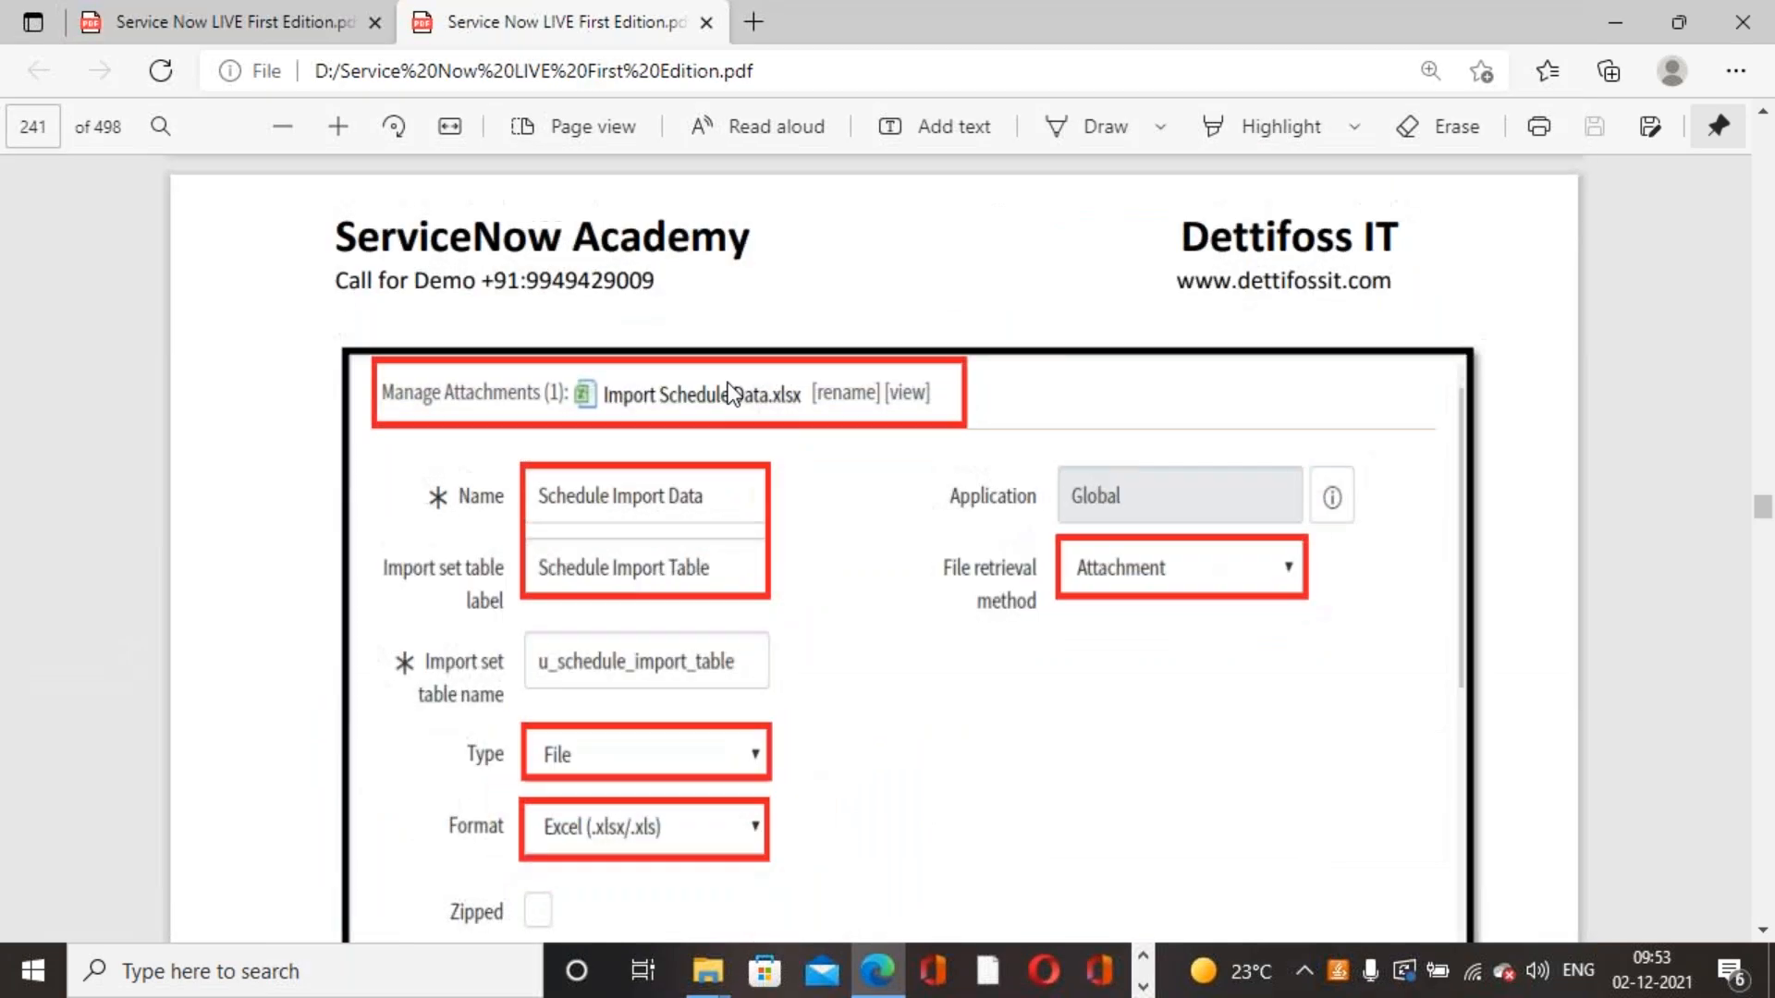
pyautogui.scroll(-12, 672, 531)
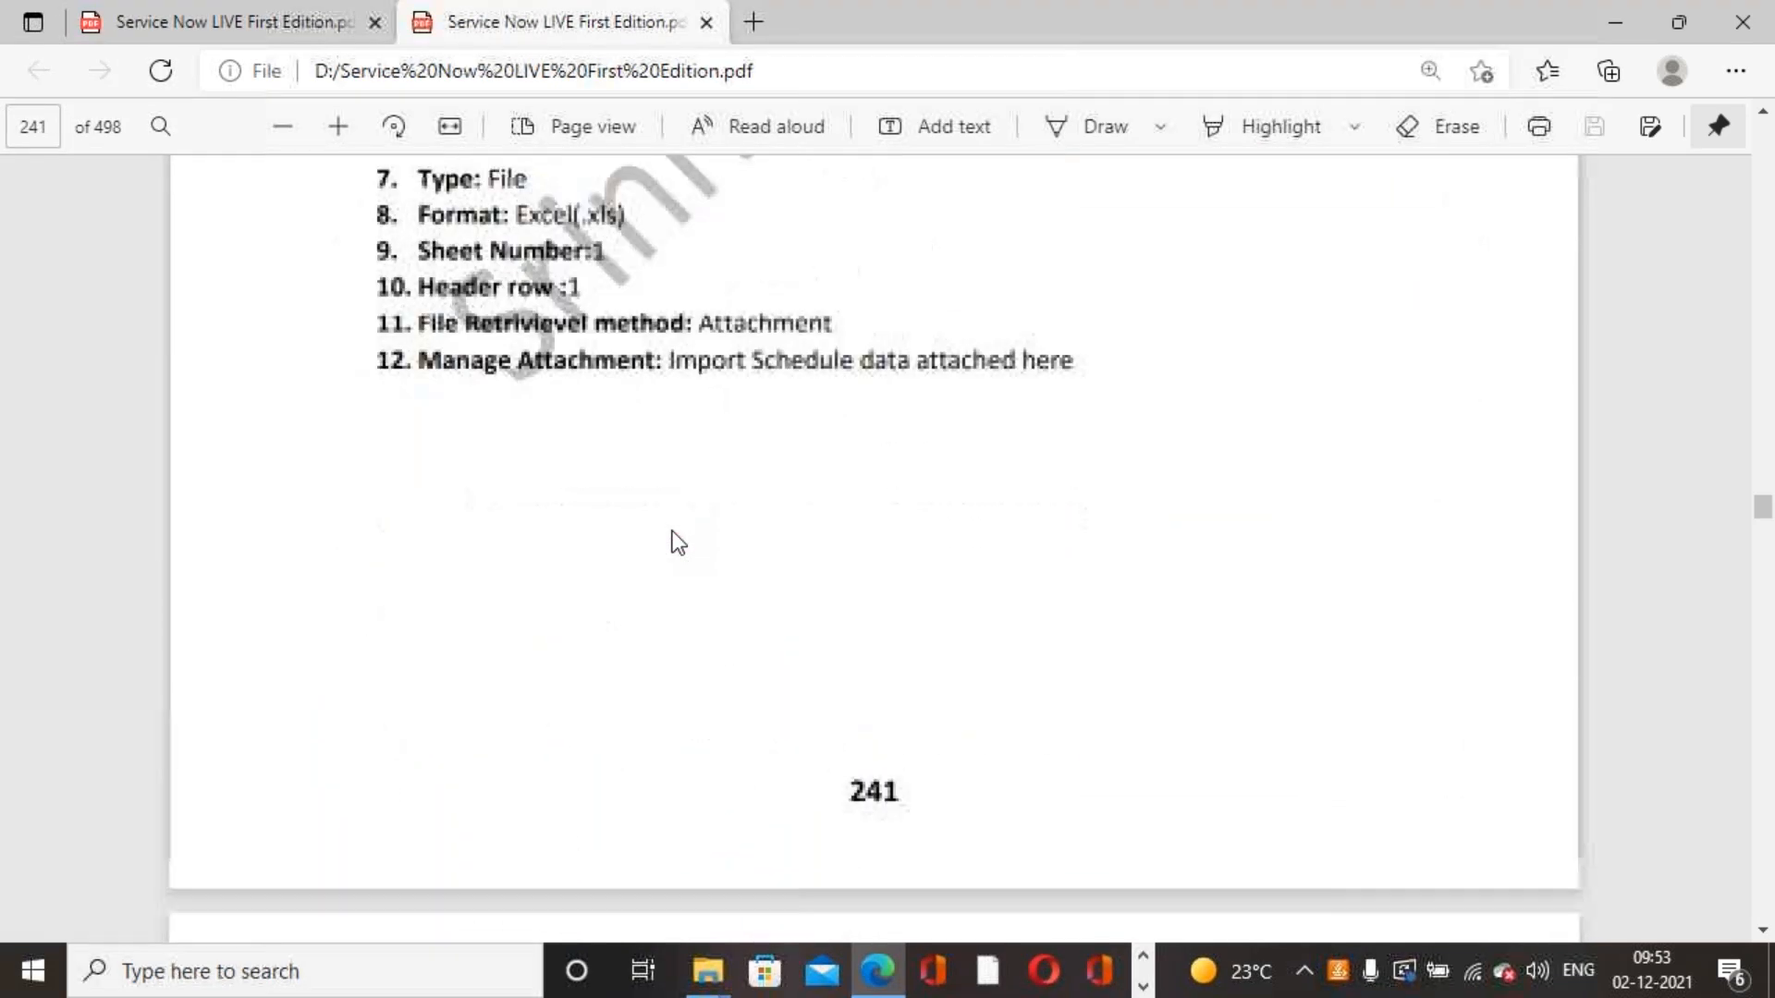
# Review the exercise's data loading, transform map form, Auto Map Matching Fields and Mapping Assist instructions
pyautogui.scroll(-14, 673, 531)
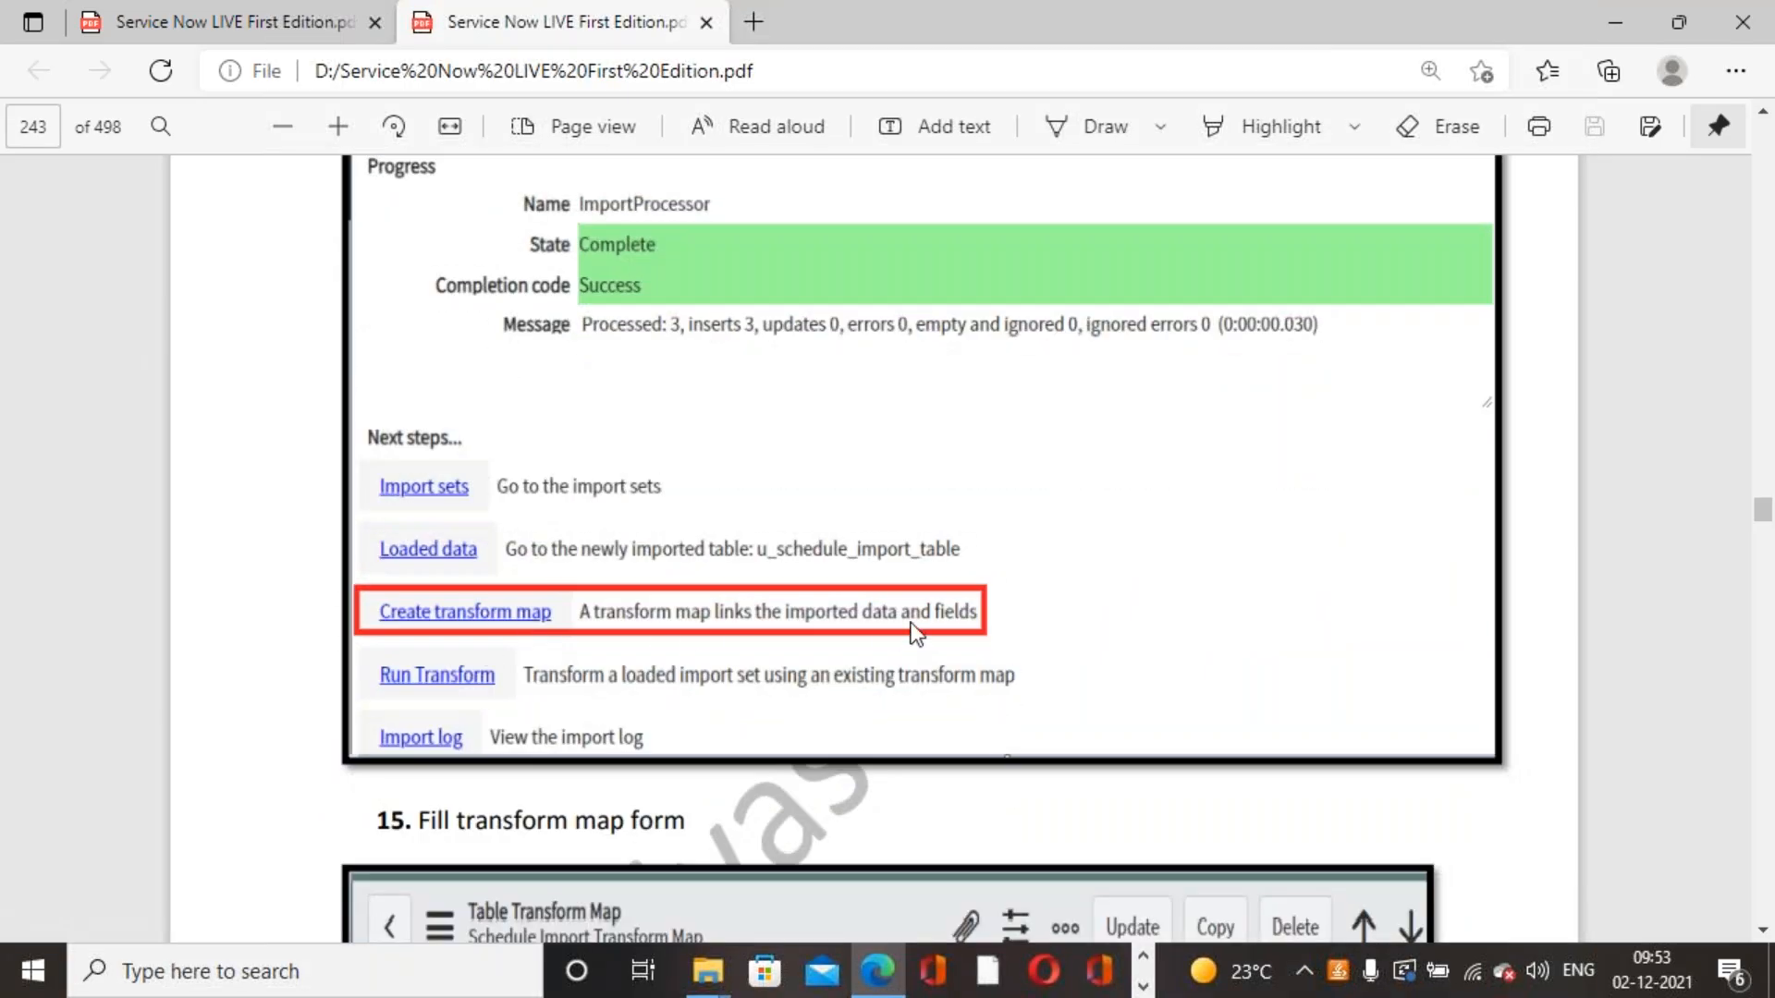
pyautogui.scroll(-8, 913, 629)
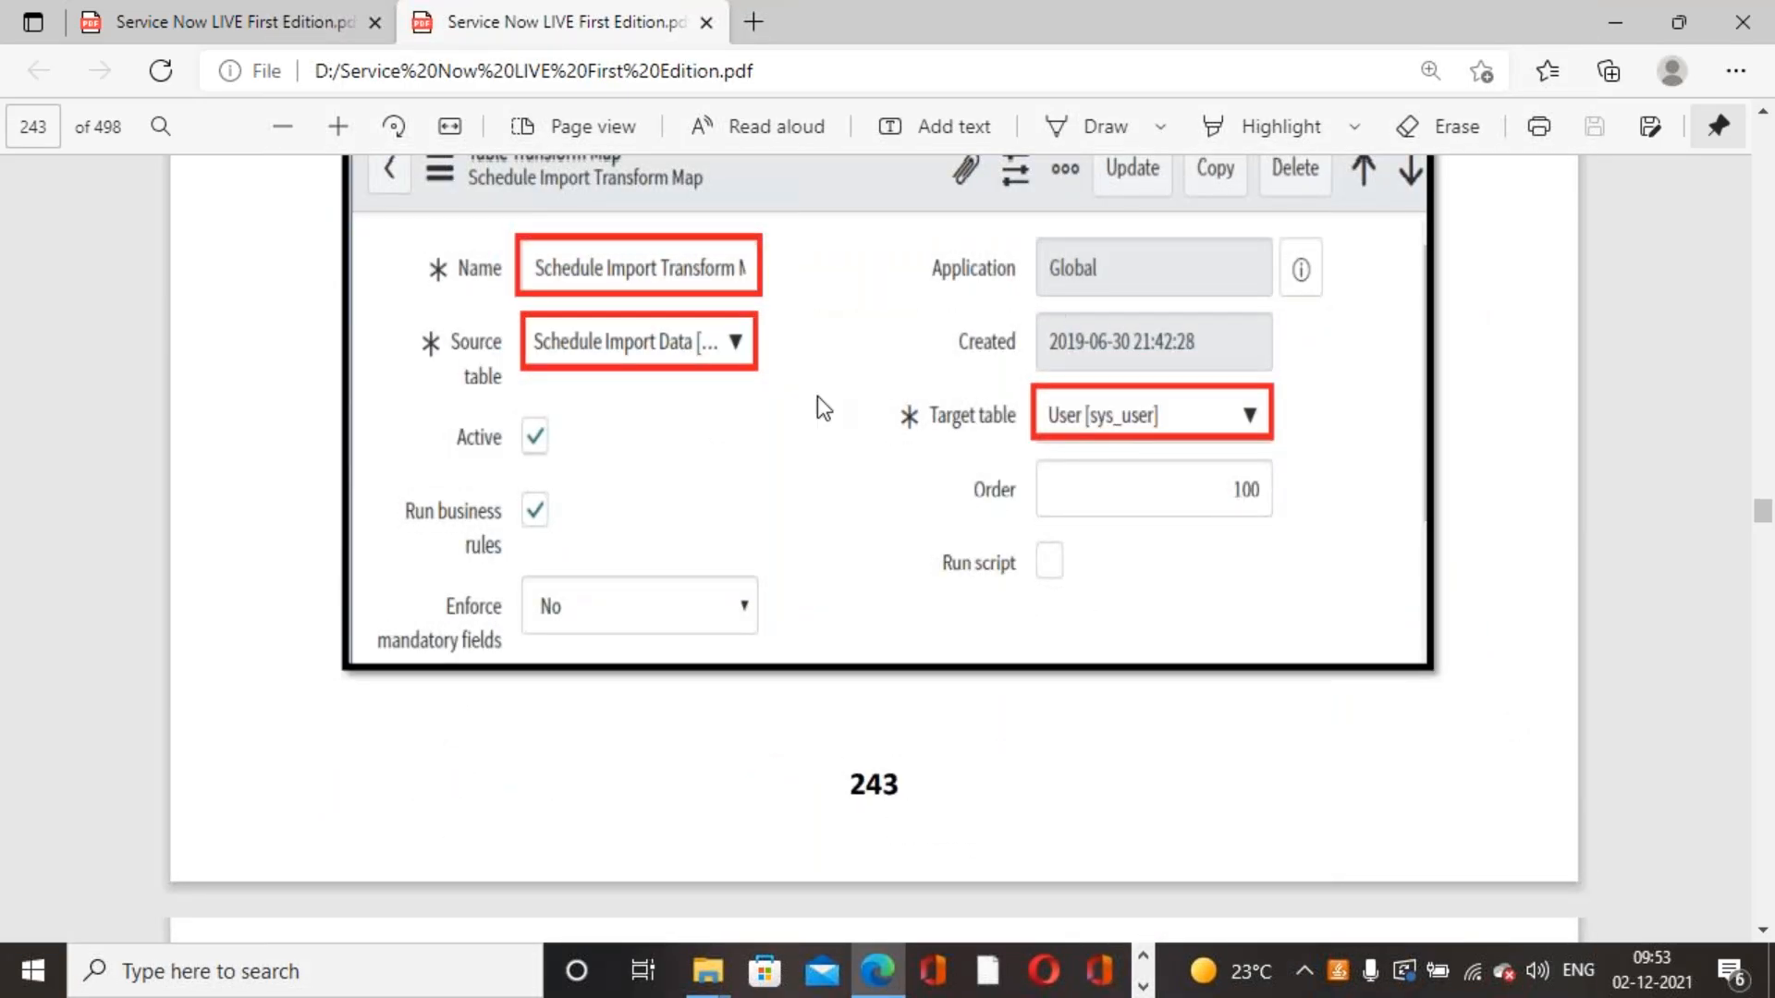
pyautogui.scroll(-15, 700, 561)
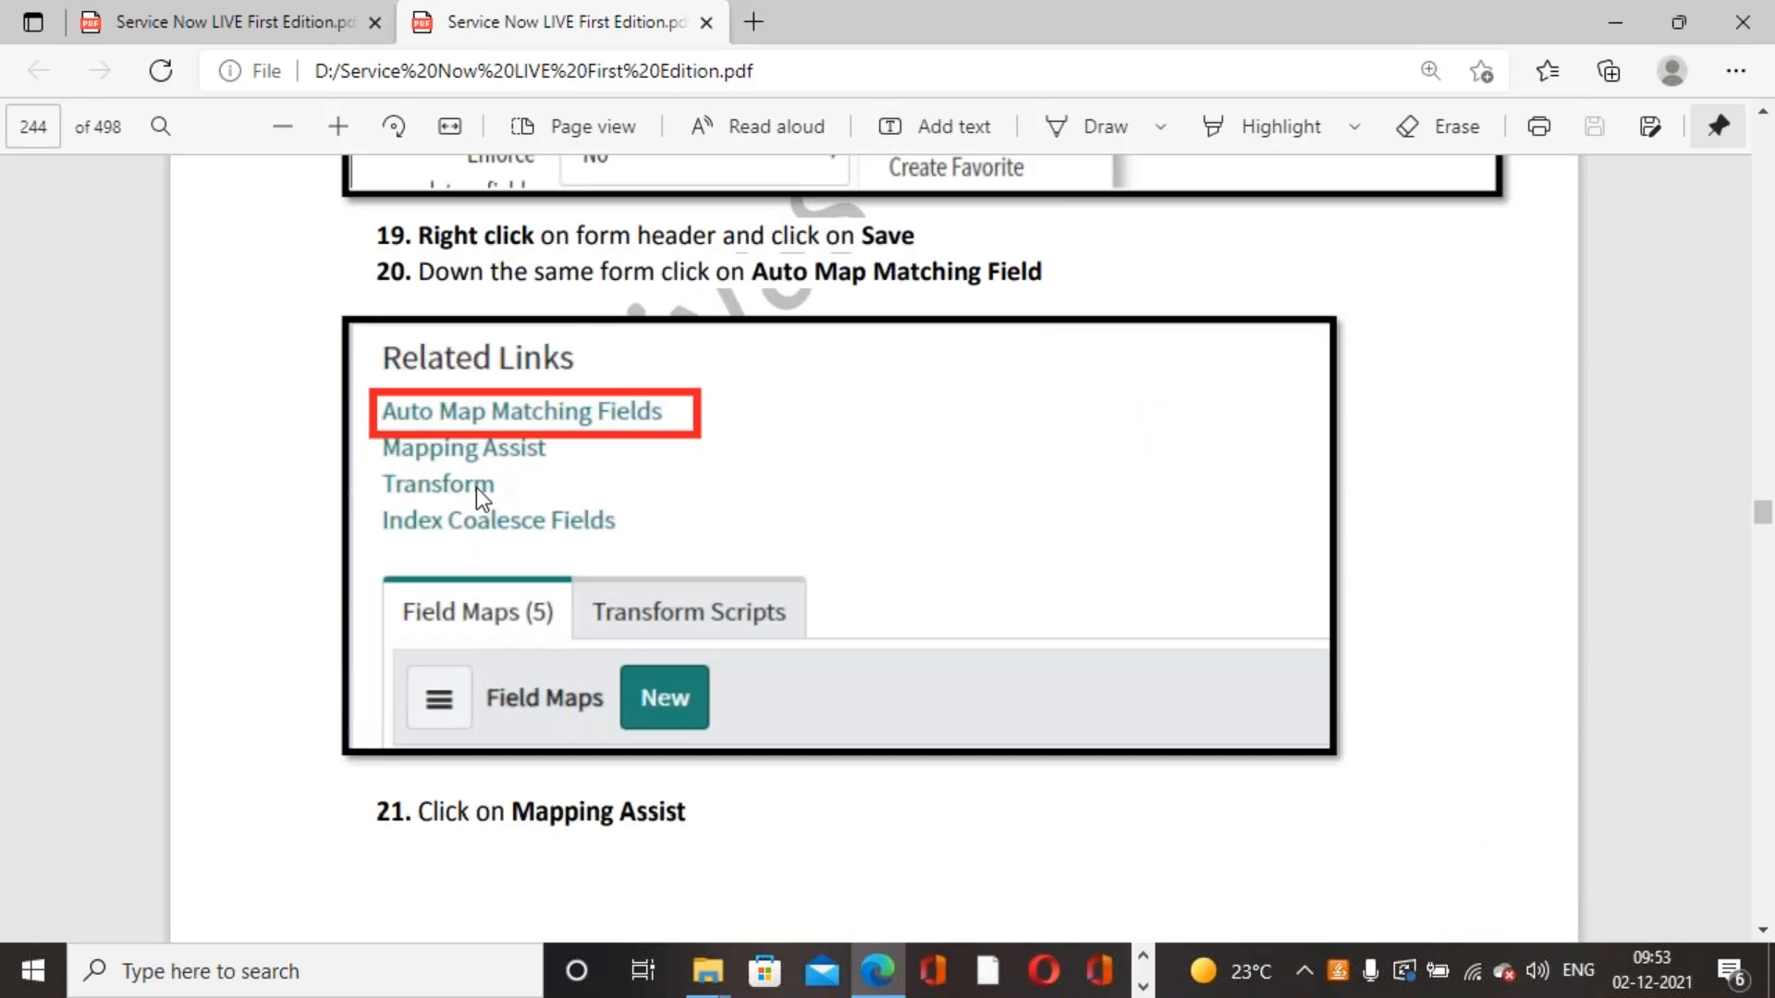
pyautogui.scroll(-1, 559, 403)
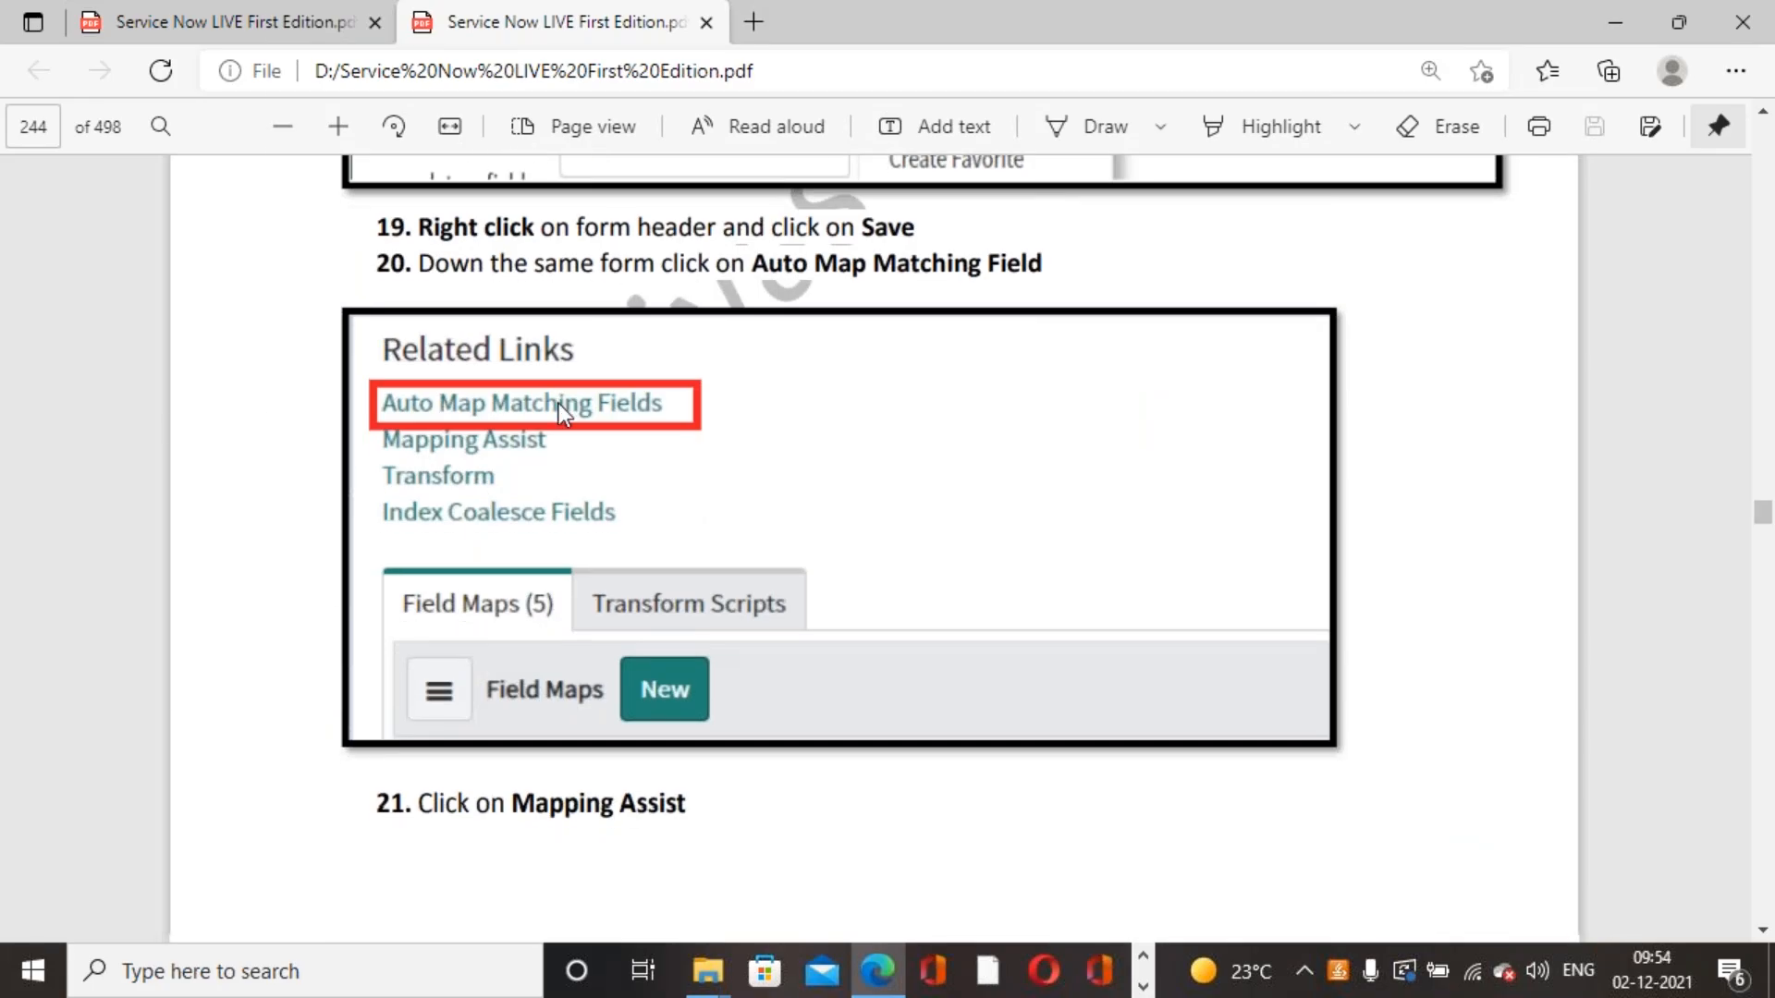
pyautogui.scroll(-6, 558, 403)
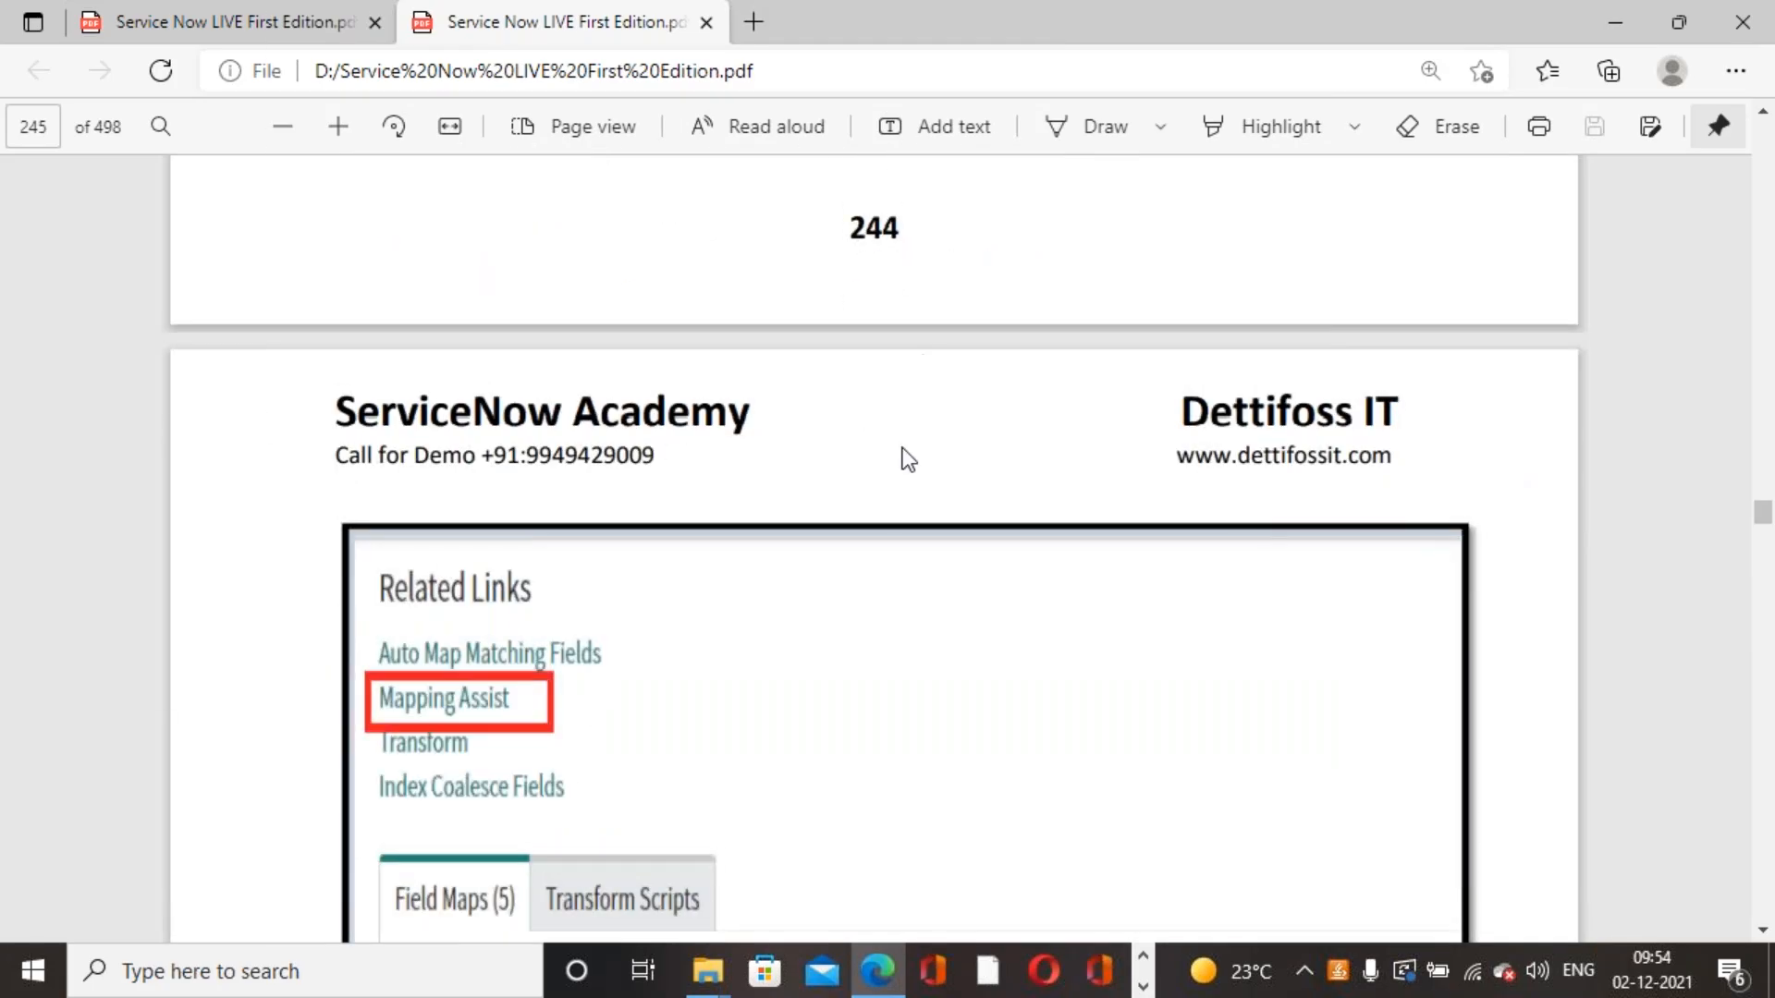
pyautogui.scroll(-15, 908, 459)
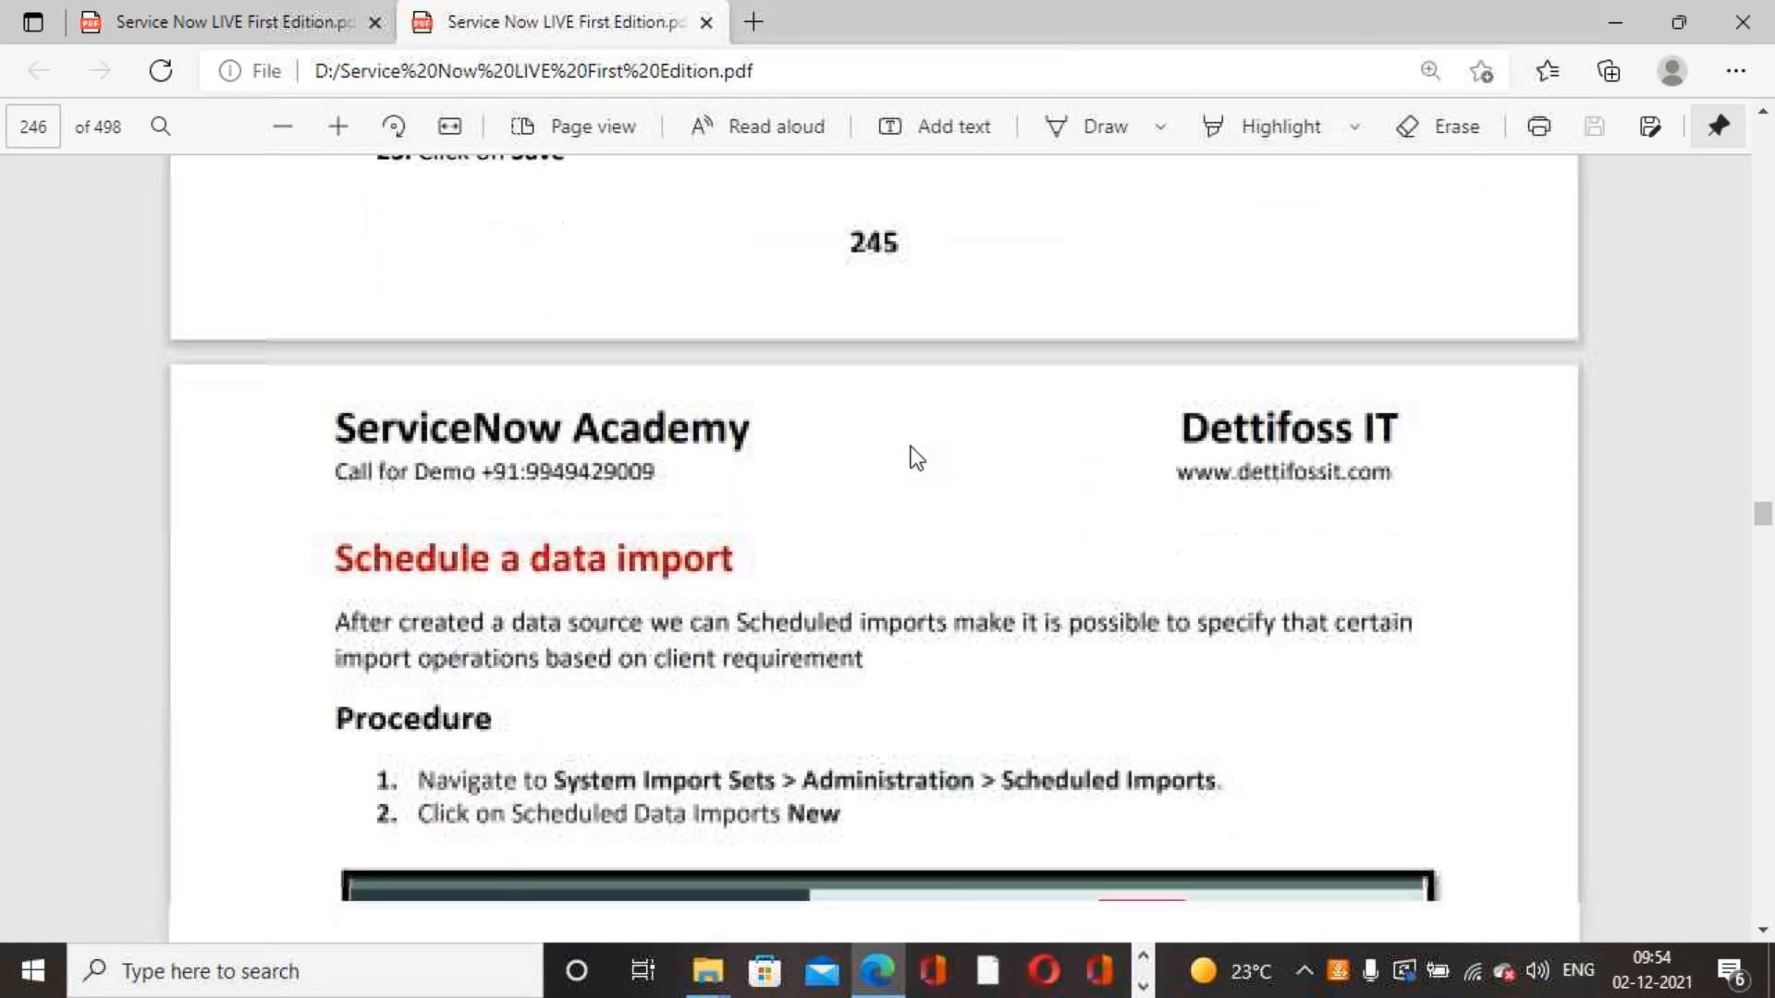
# Examine the Schedule a data import procedure, including the scheduled import form's run time and condition settings, through the chapter's end
pyautogui.scroll(-3, 911, 447)
pyautogui.scroll(3, 911, 448)
pyautogui.scroll(-2, 558, 451)
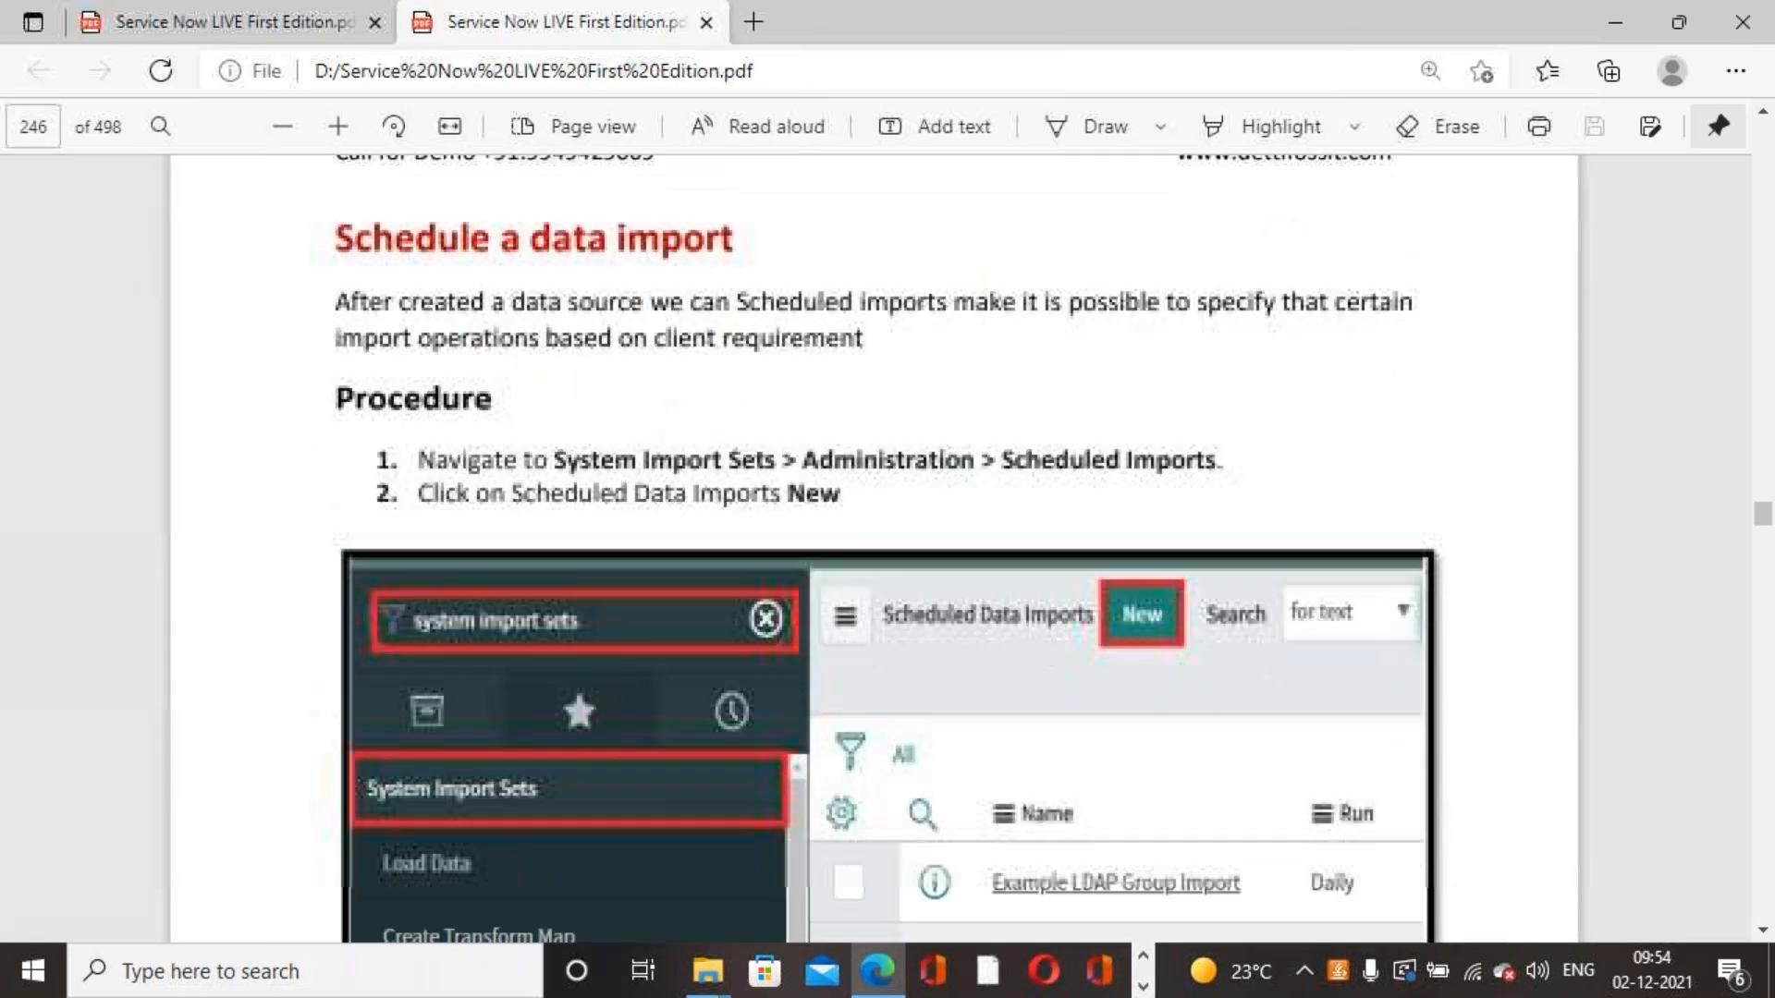
pyautogui.scroll(-12, 769, 361)
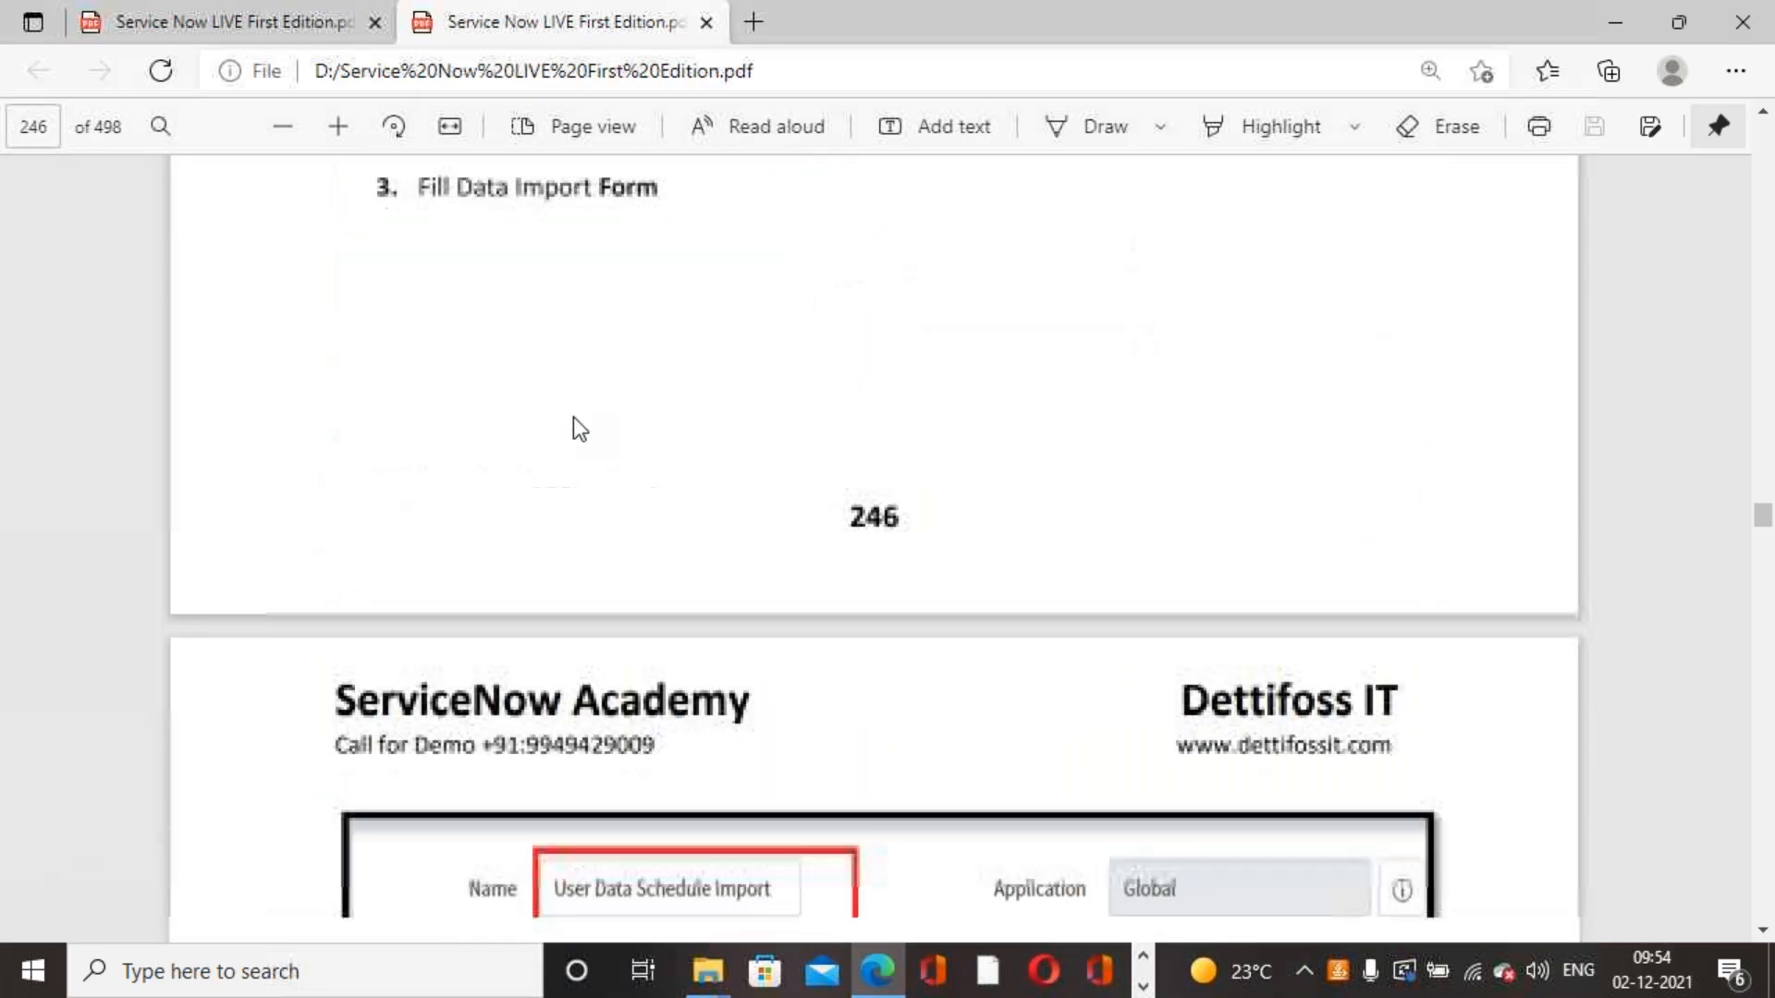
pyautogui.scroll(-10, 573, 417)
pyautogui.scroll(2, 729, 357)
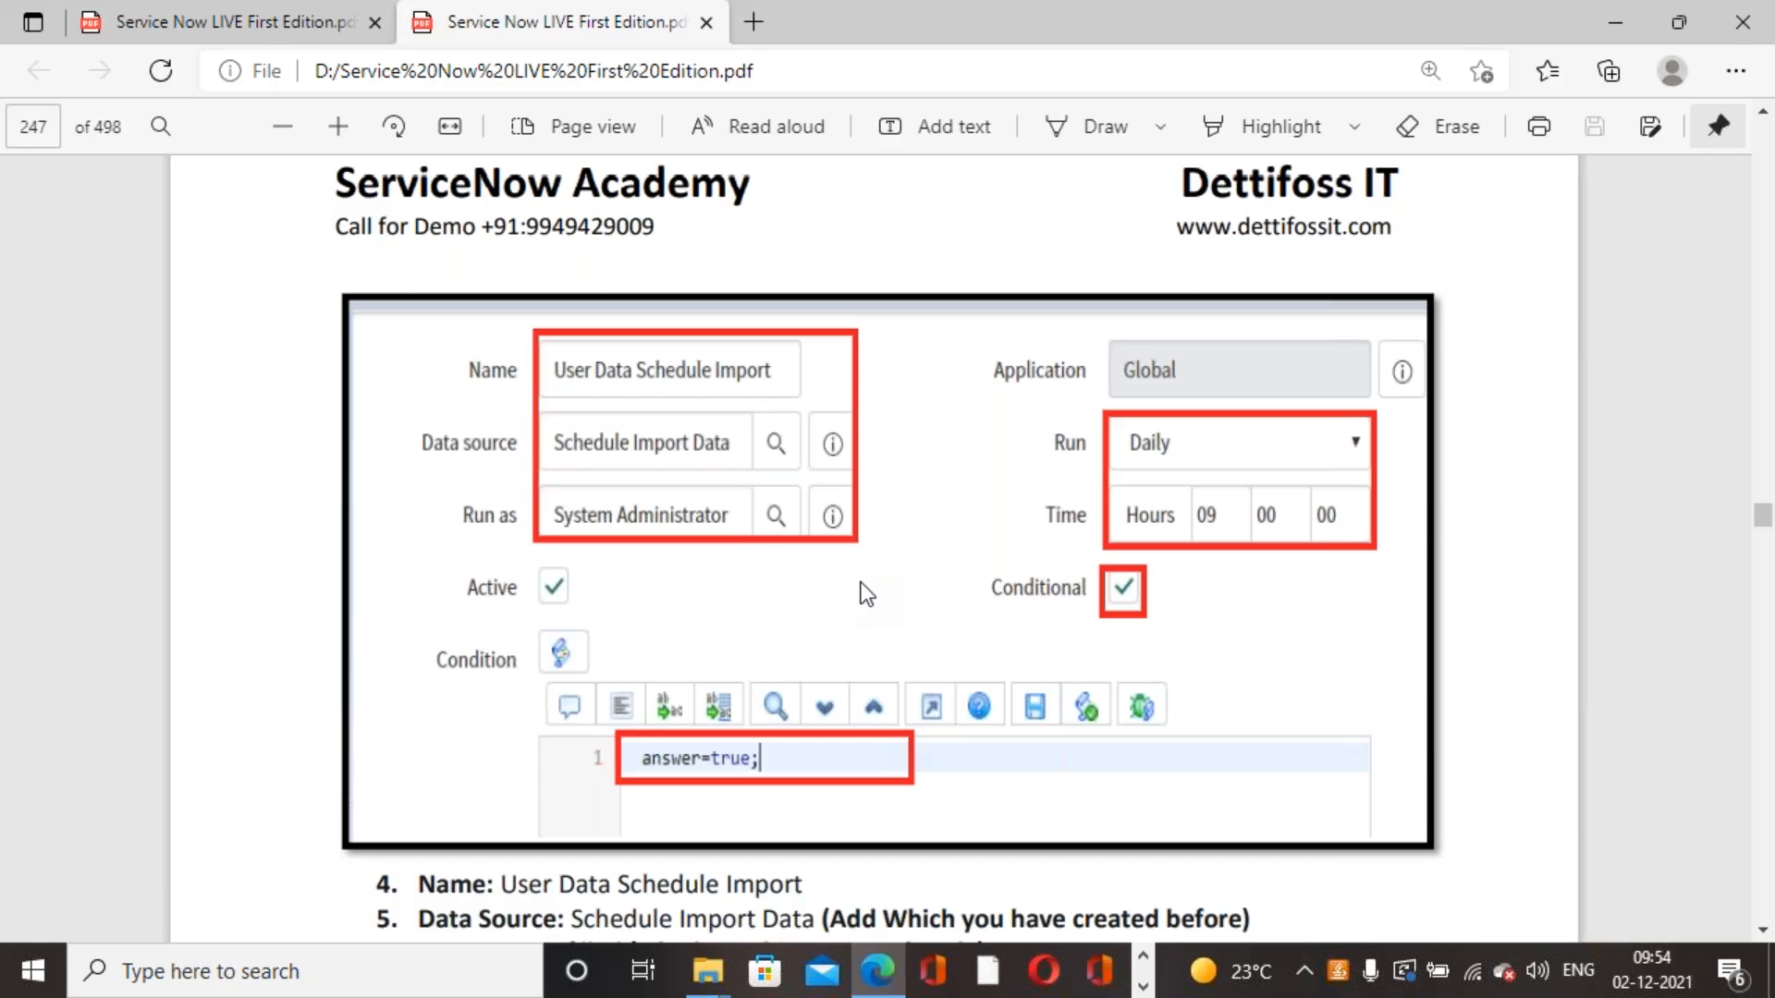
pyautogui.scroll(-3, 864, 594)
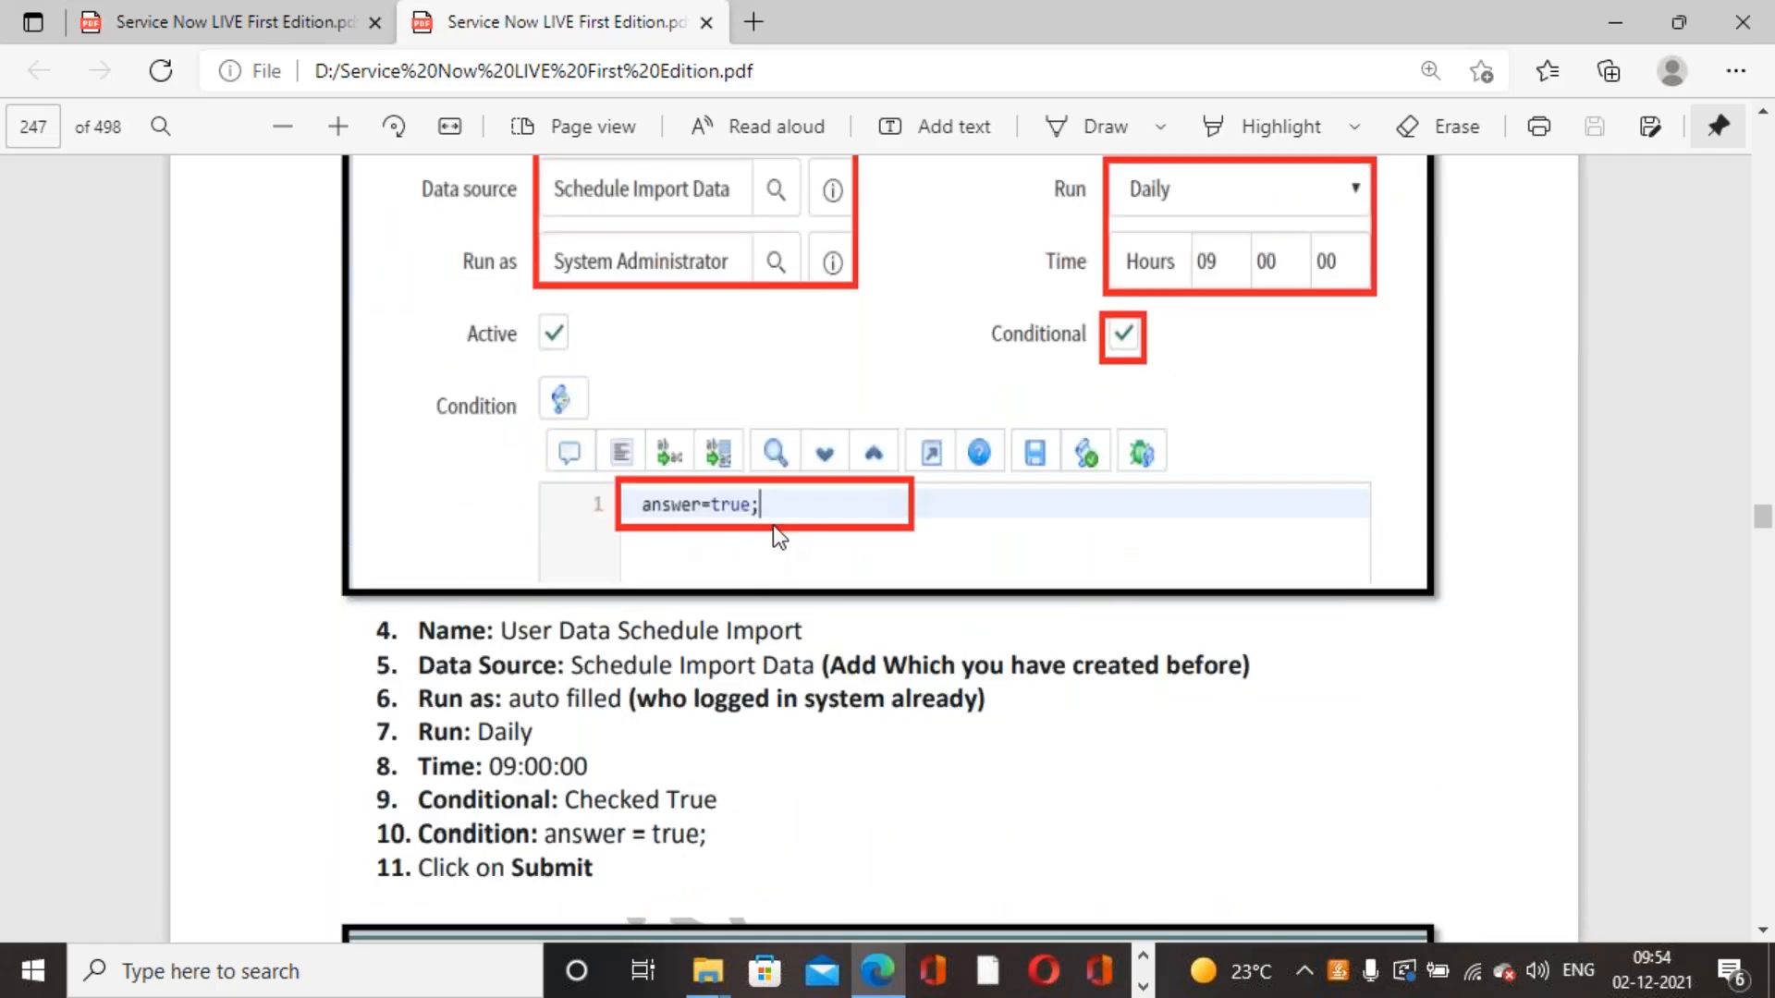
pyautogui.scroll(2, 773, 525)
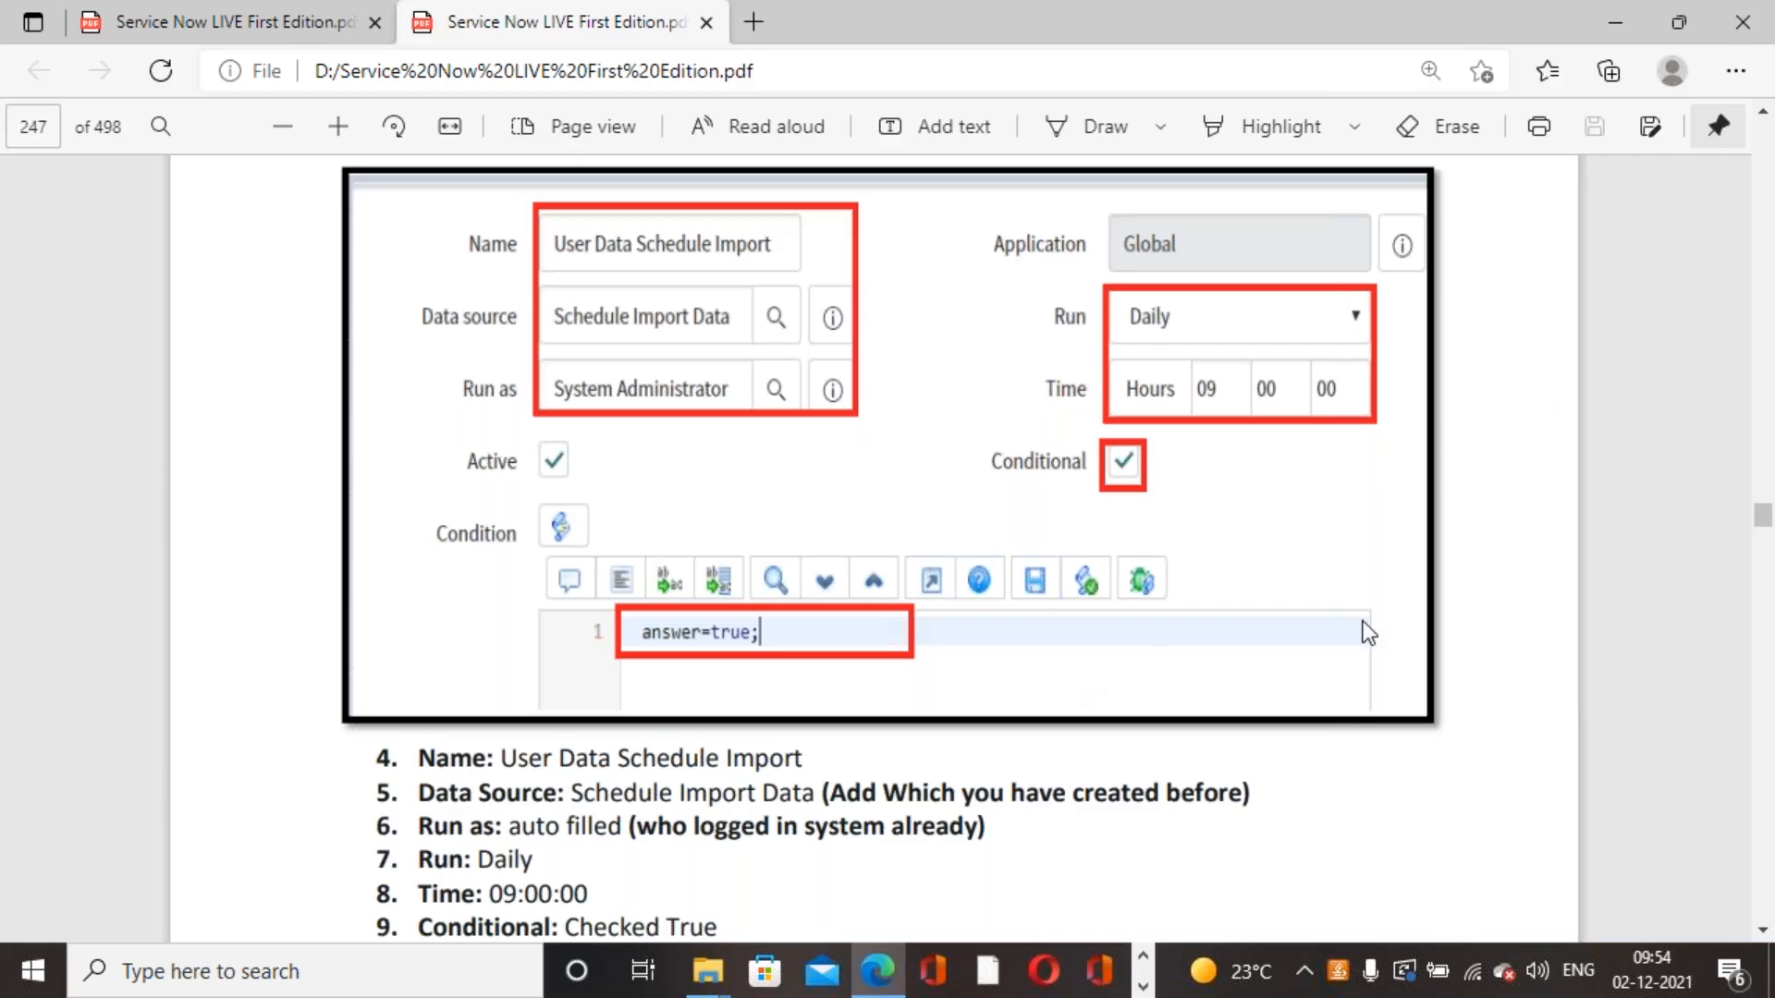
pyautogui.scroll(-5, 812, 509)
pyautogui.scroll(-15, 828, 505)
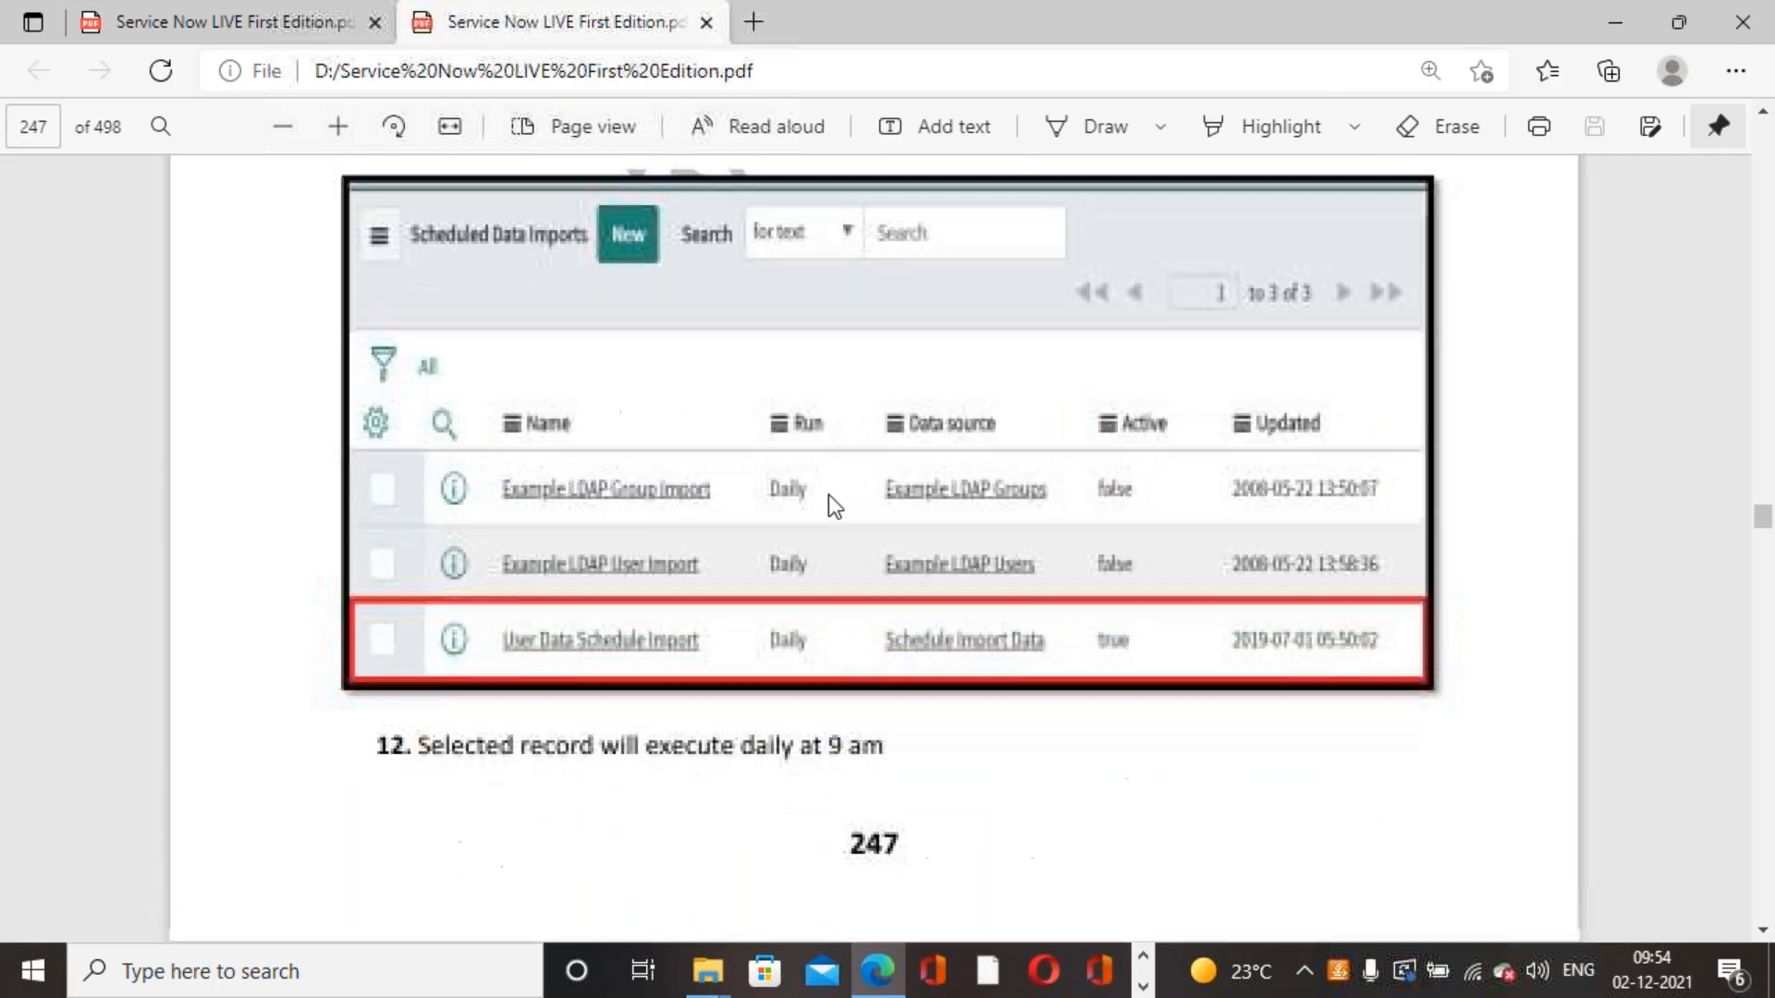
pyautogui.scroll(1, 843, 505)
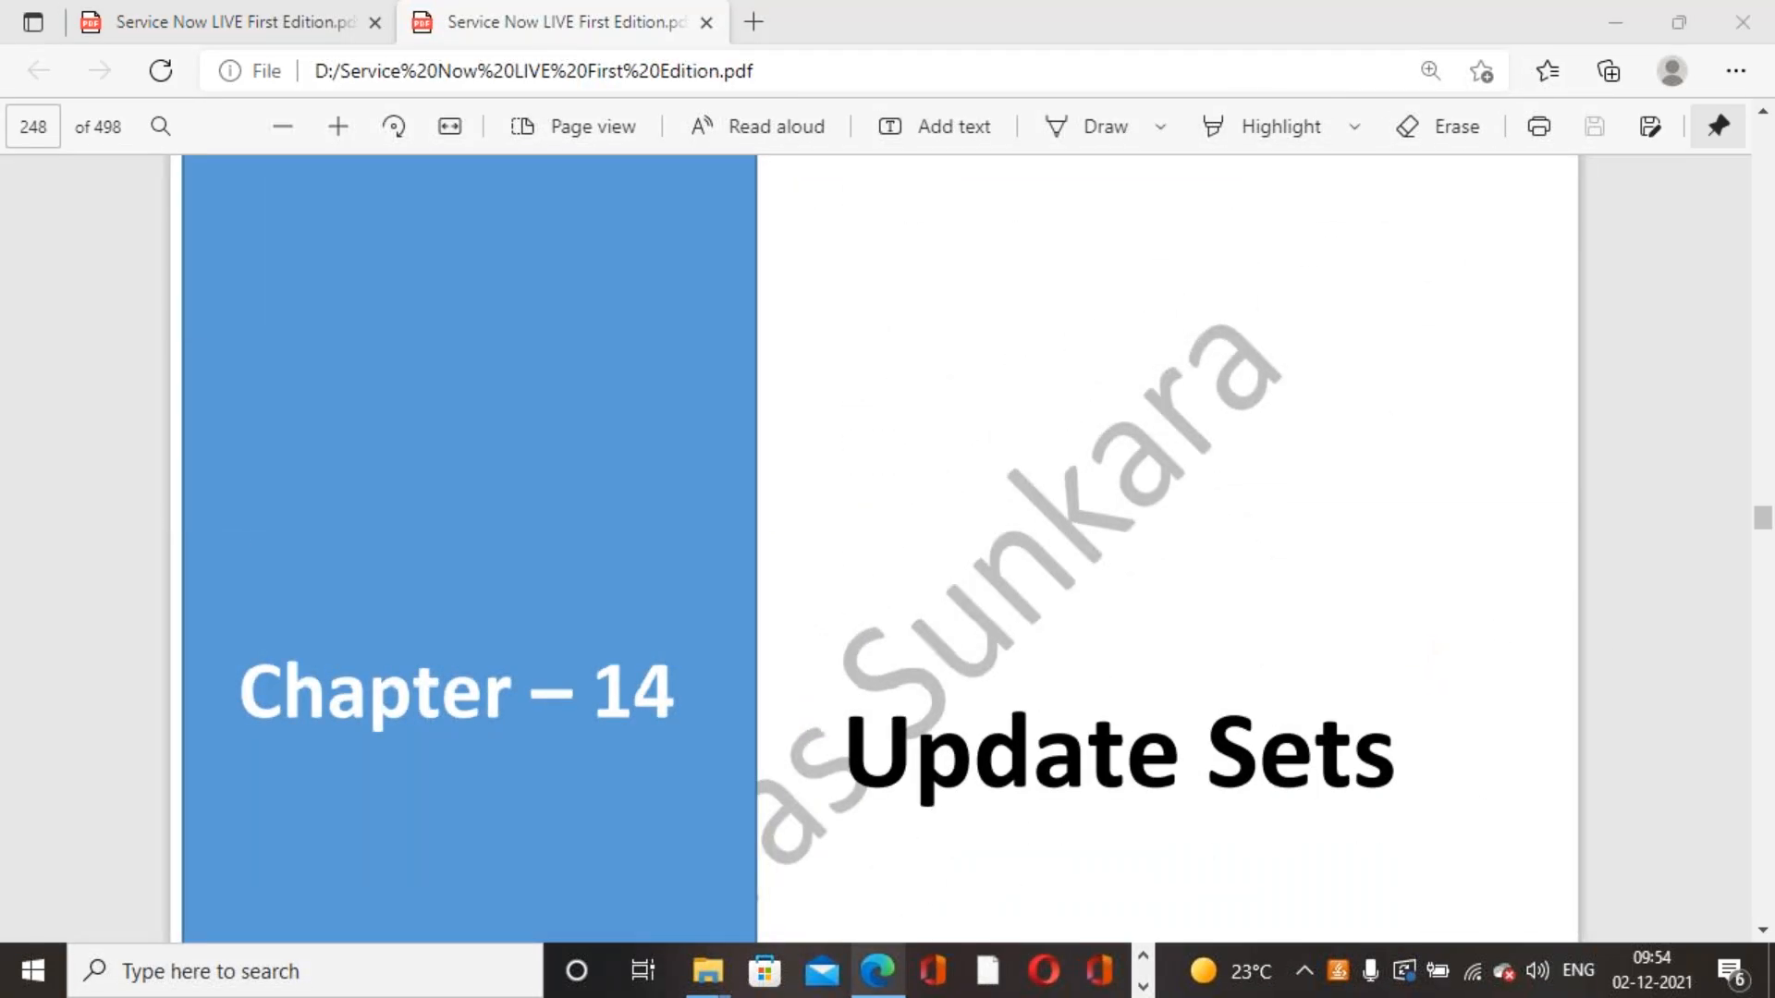
# Switch to the Pending Topics for 9AM note in Notepad and delete the Rest API Explorer entry
pyautogui.click(1143, 987)
pyautogui.click(984, 970)
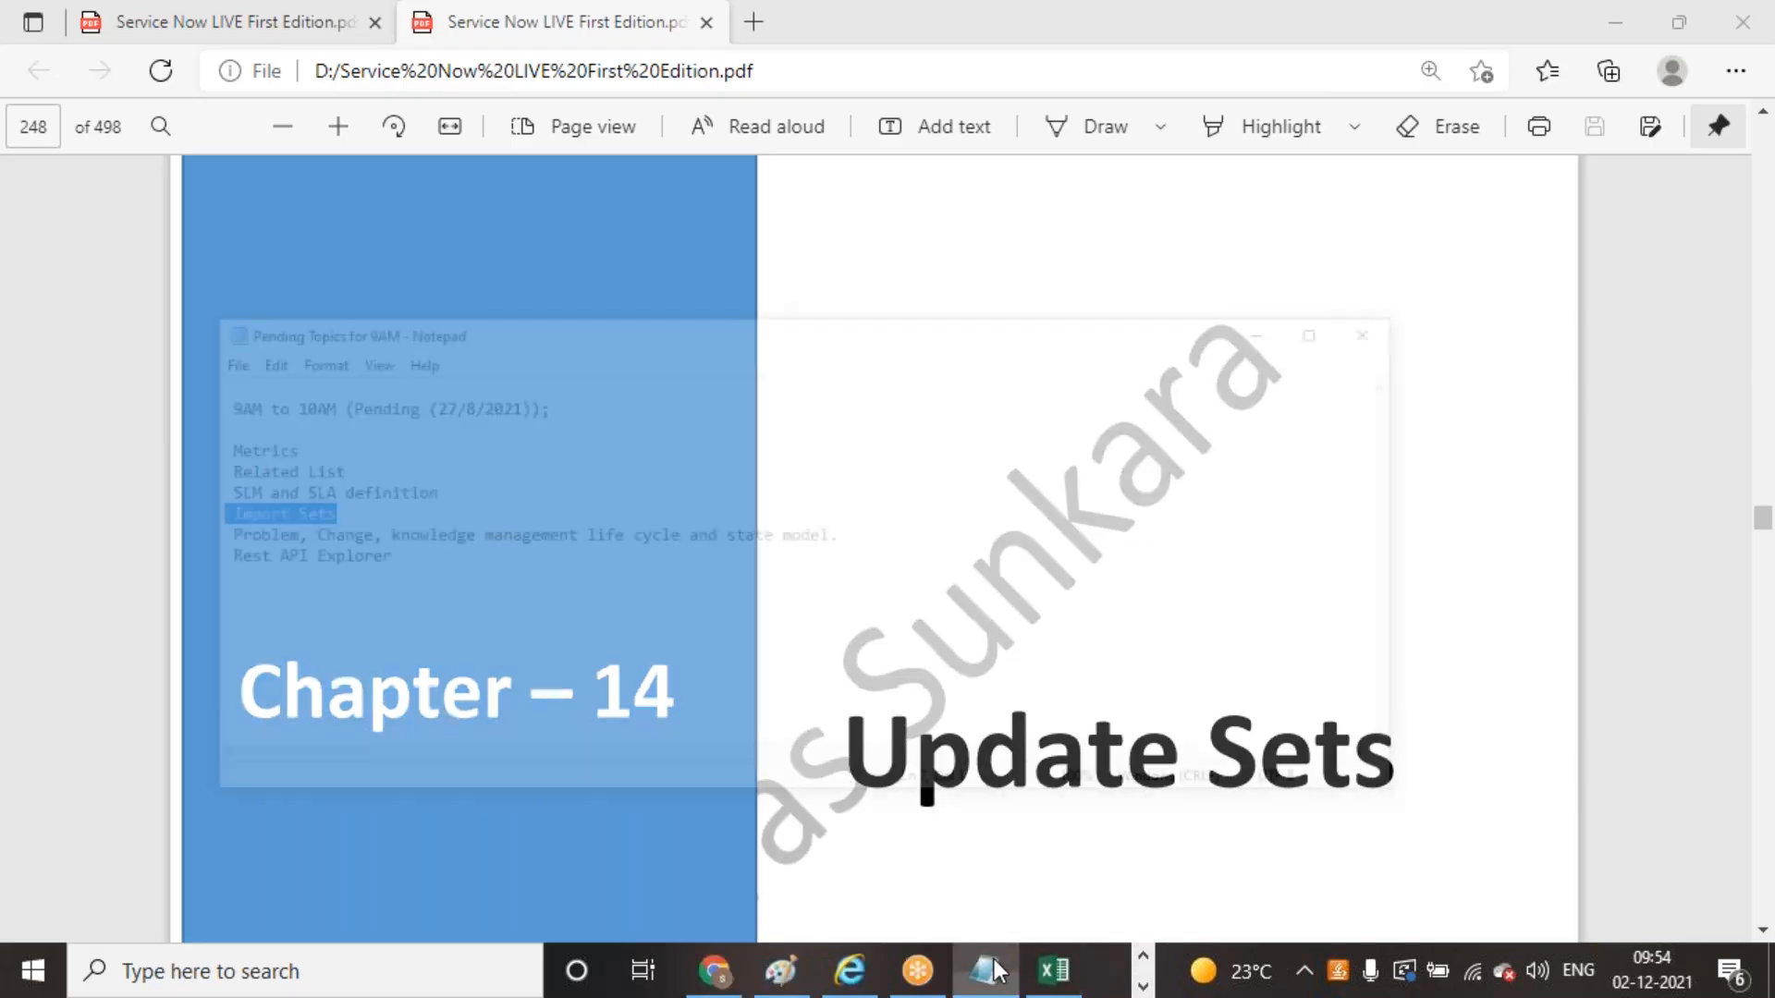
pyautogui.click(942, 563)
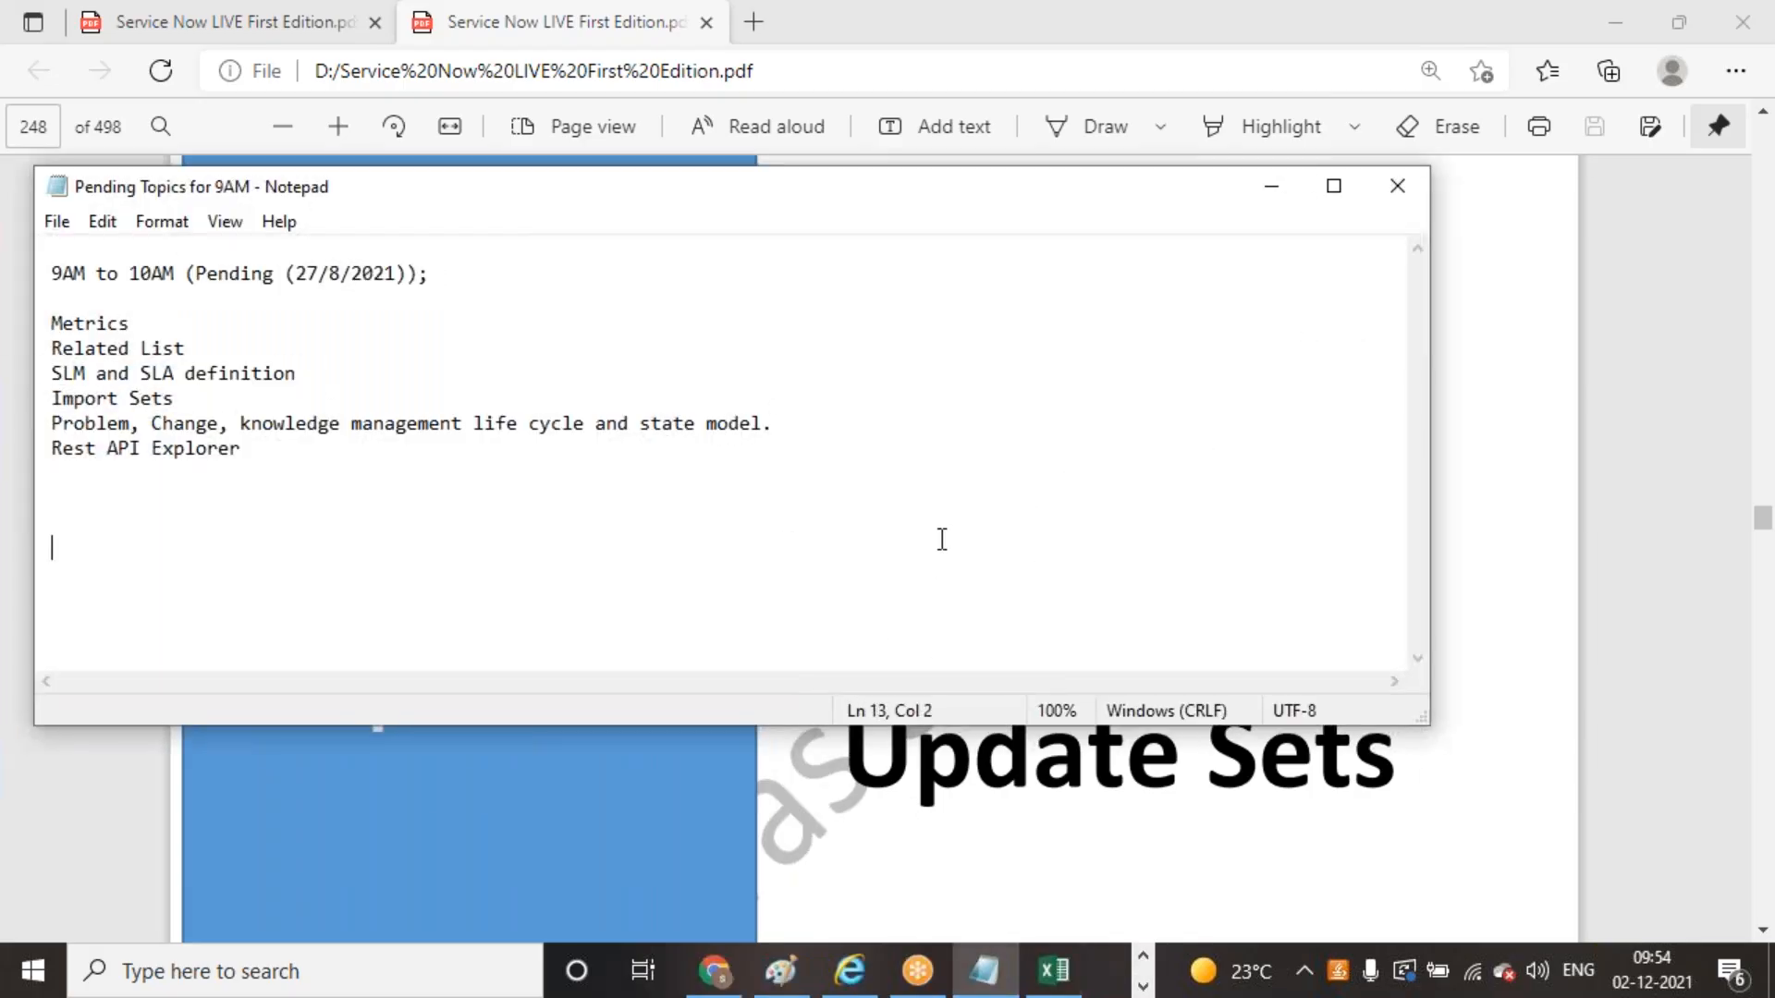
pyautogui.click(656, 507)
pyautogui.click(290, 457)
pyautogui.moveTo(290, 458); pyautogui.dragTo(28, 449)
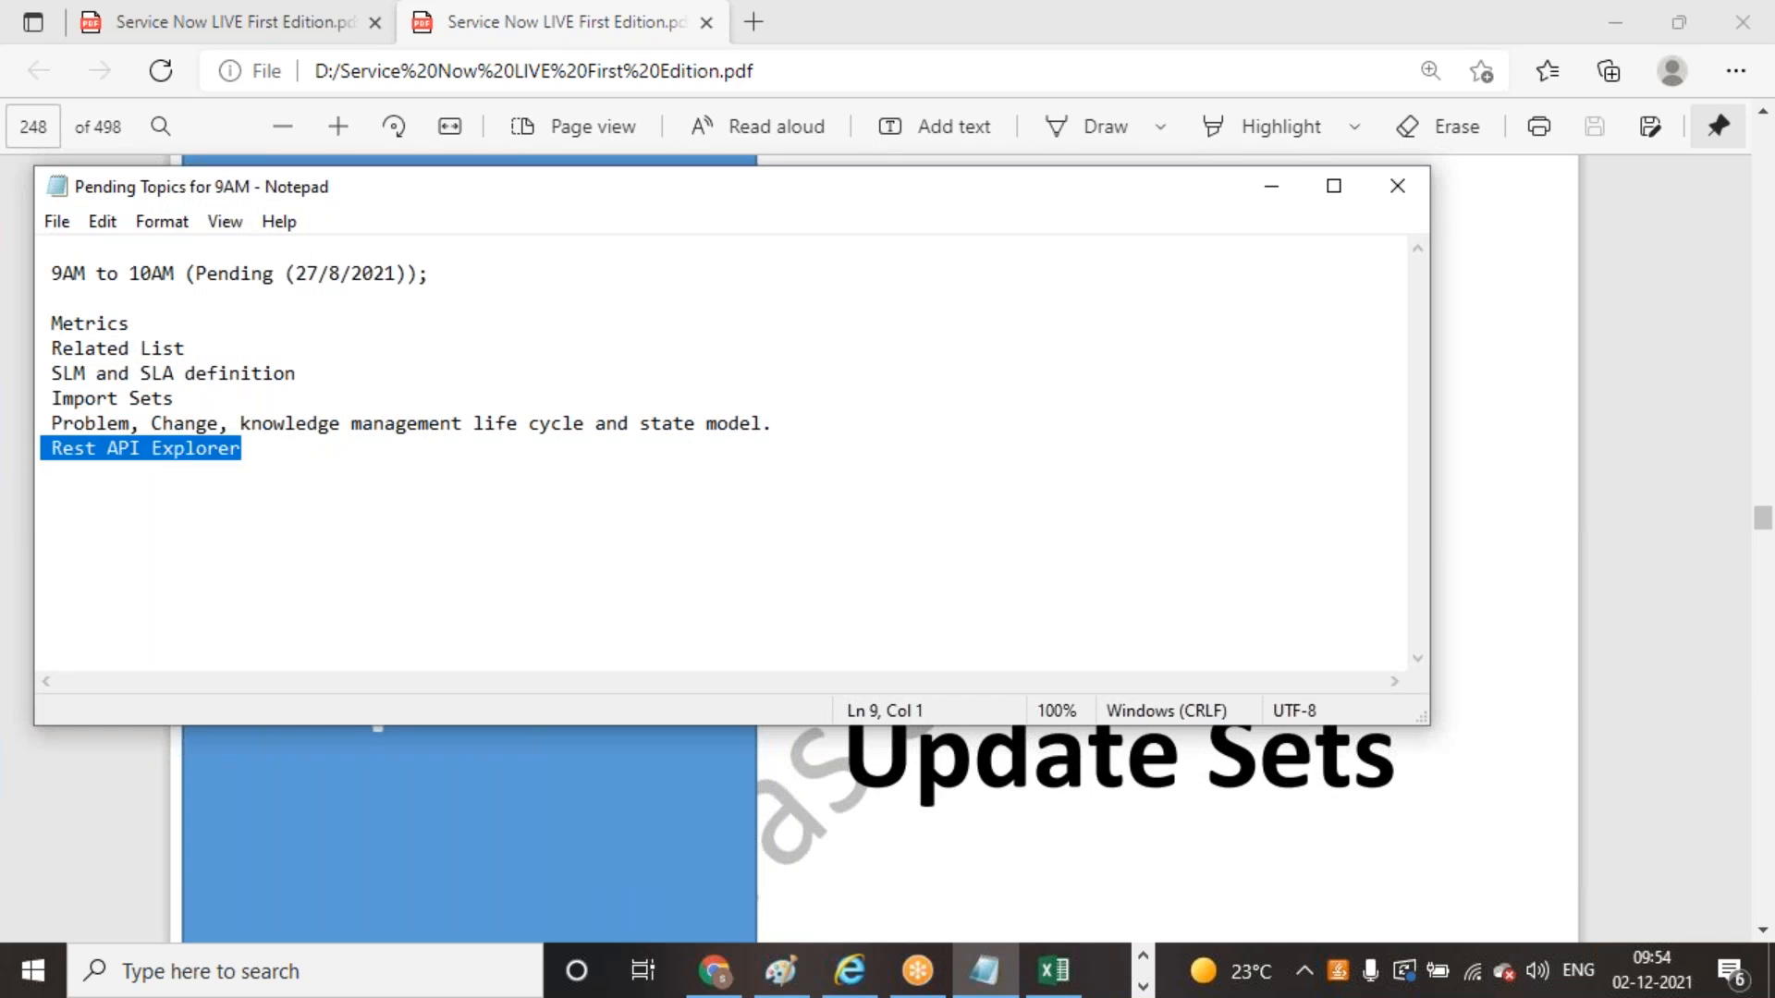
pyautogui.press('BackSpace')
# Delete the Metrics, Related List and Import Sets entries from the pending topics list
pyautogui.moveTo(218, 346); pyautogui.dragTo(48, 321)
pyautogui.press('BackSpace')
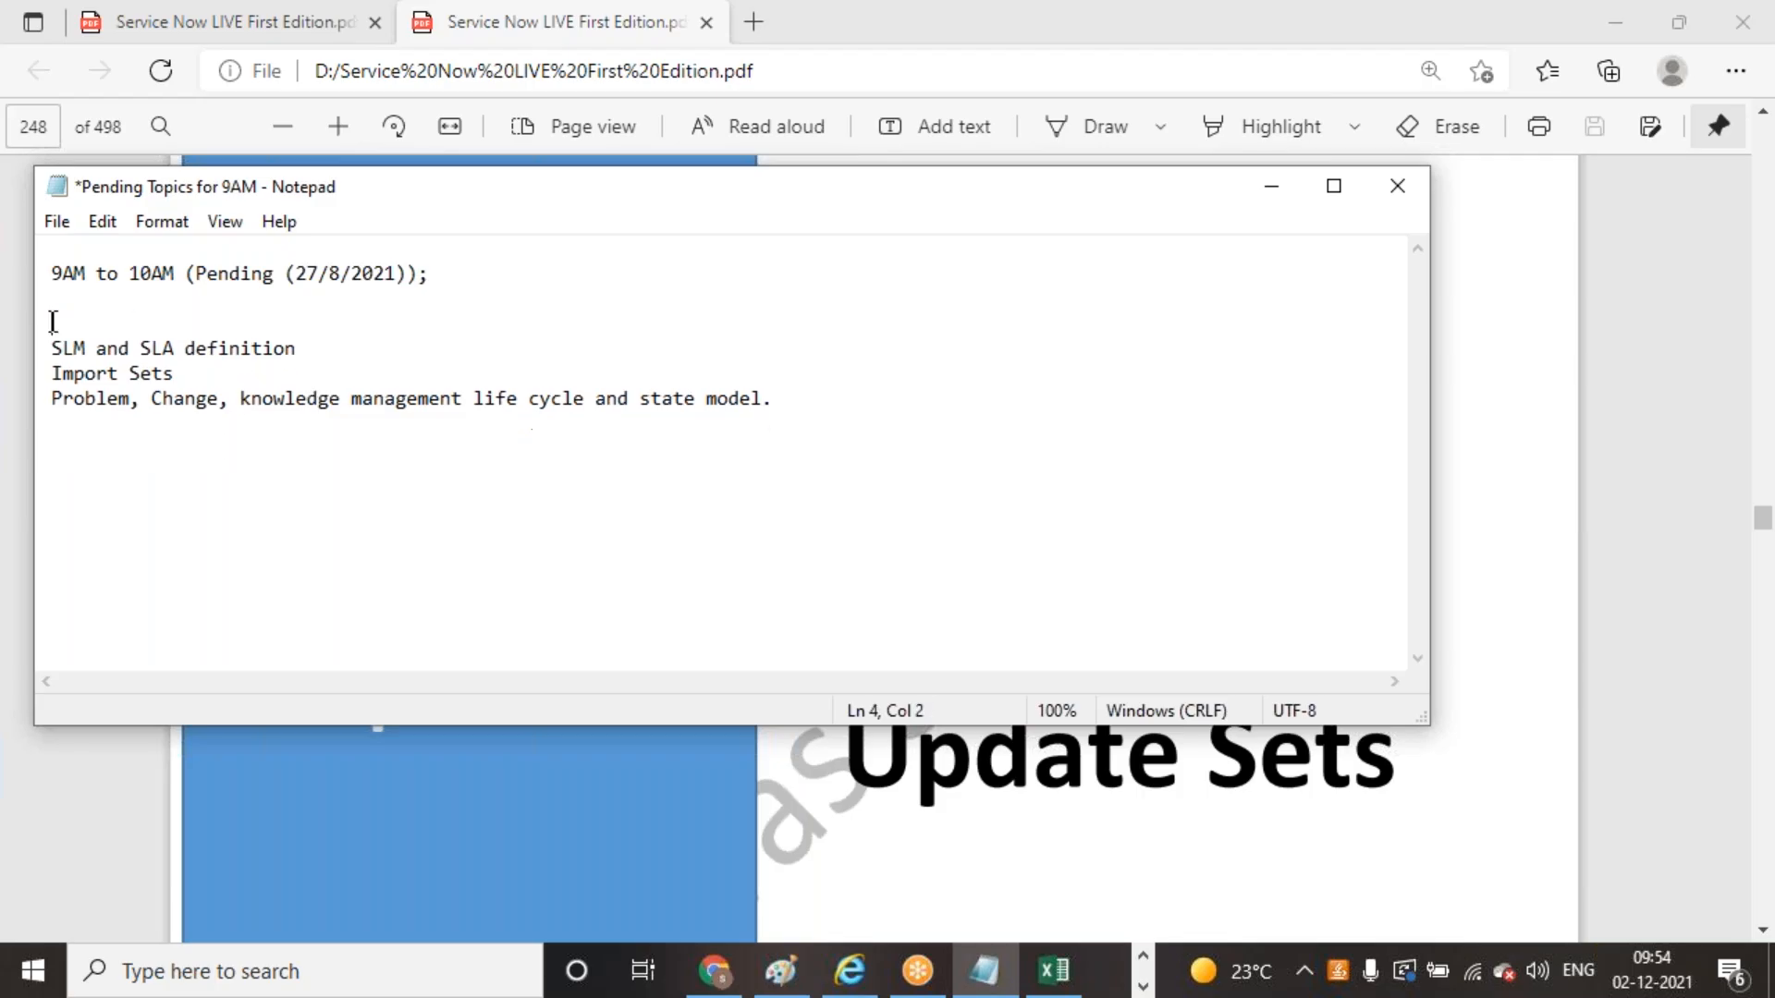
pyautogui.moveTo(181, 374); pyautogui.dragTo(46, 374)
pyautogui.press('BackSpace')
pyautogui.press('BackSpace')
pyautogui.click(223, 508)
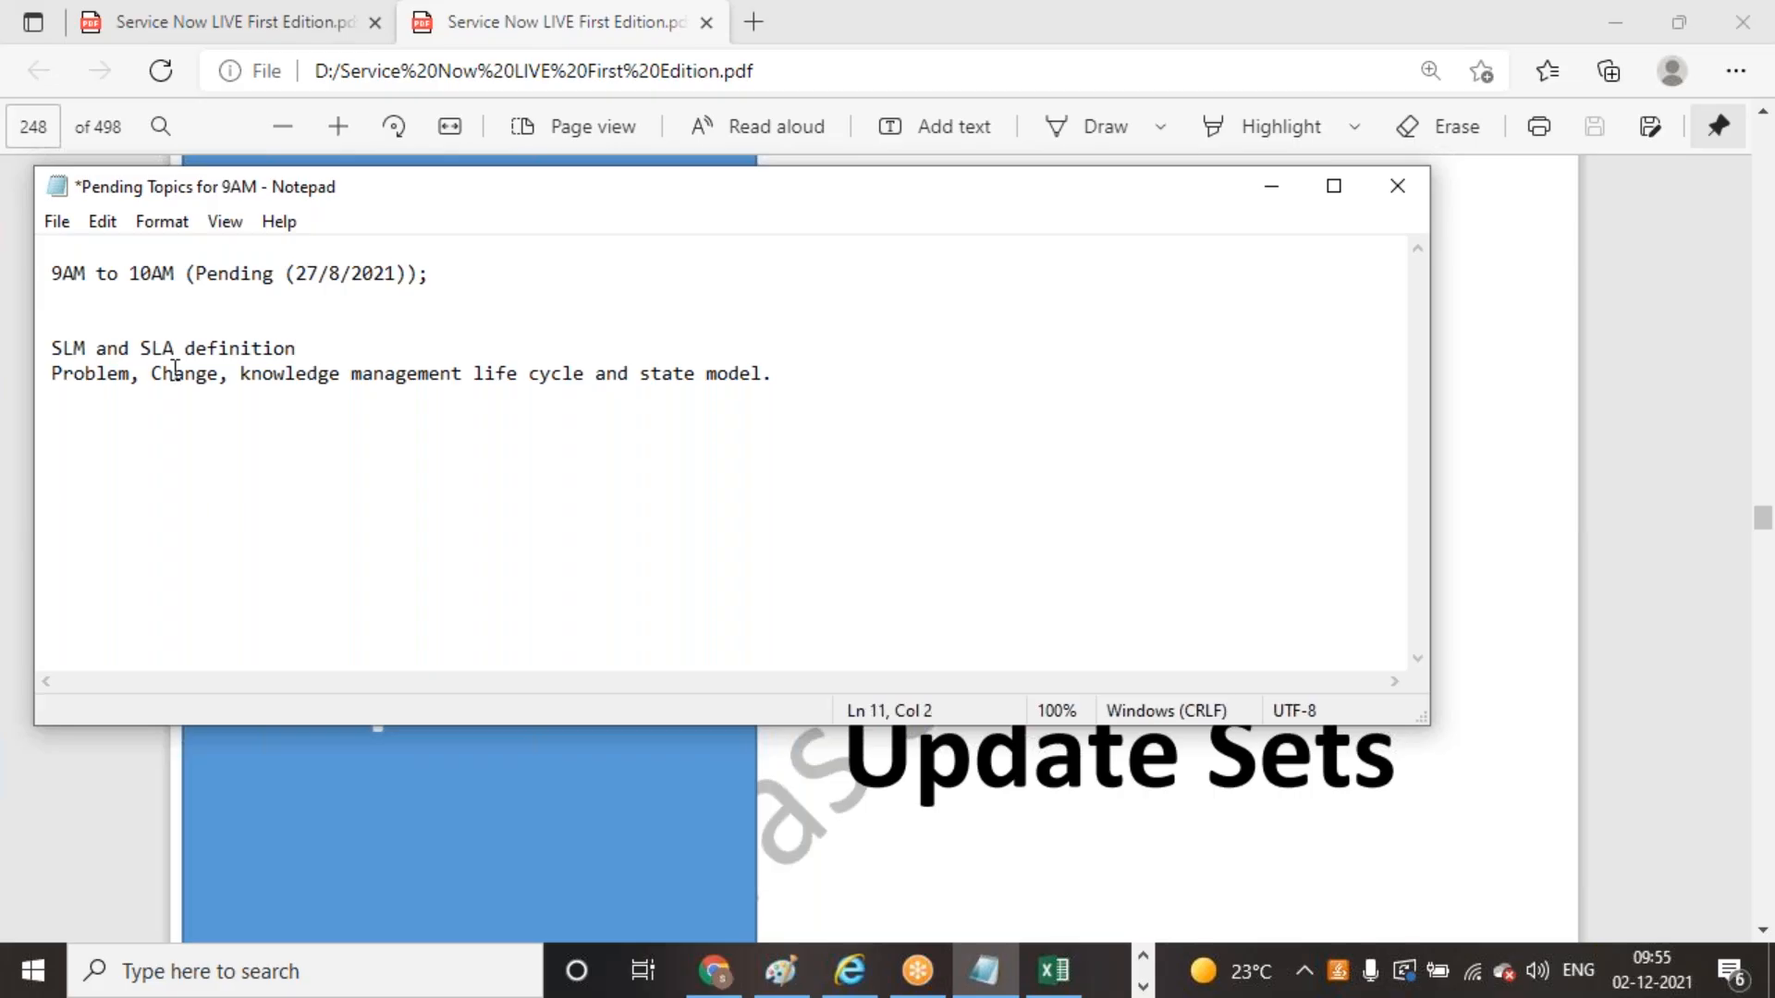
pyautogui.moveTo(320, 348); pyautogui.dragTo(56, 347)
pyautogui.click(481, 515)
pyautogui.click(1747, 75)
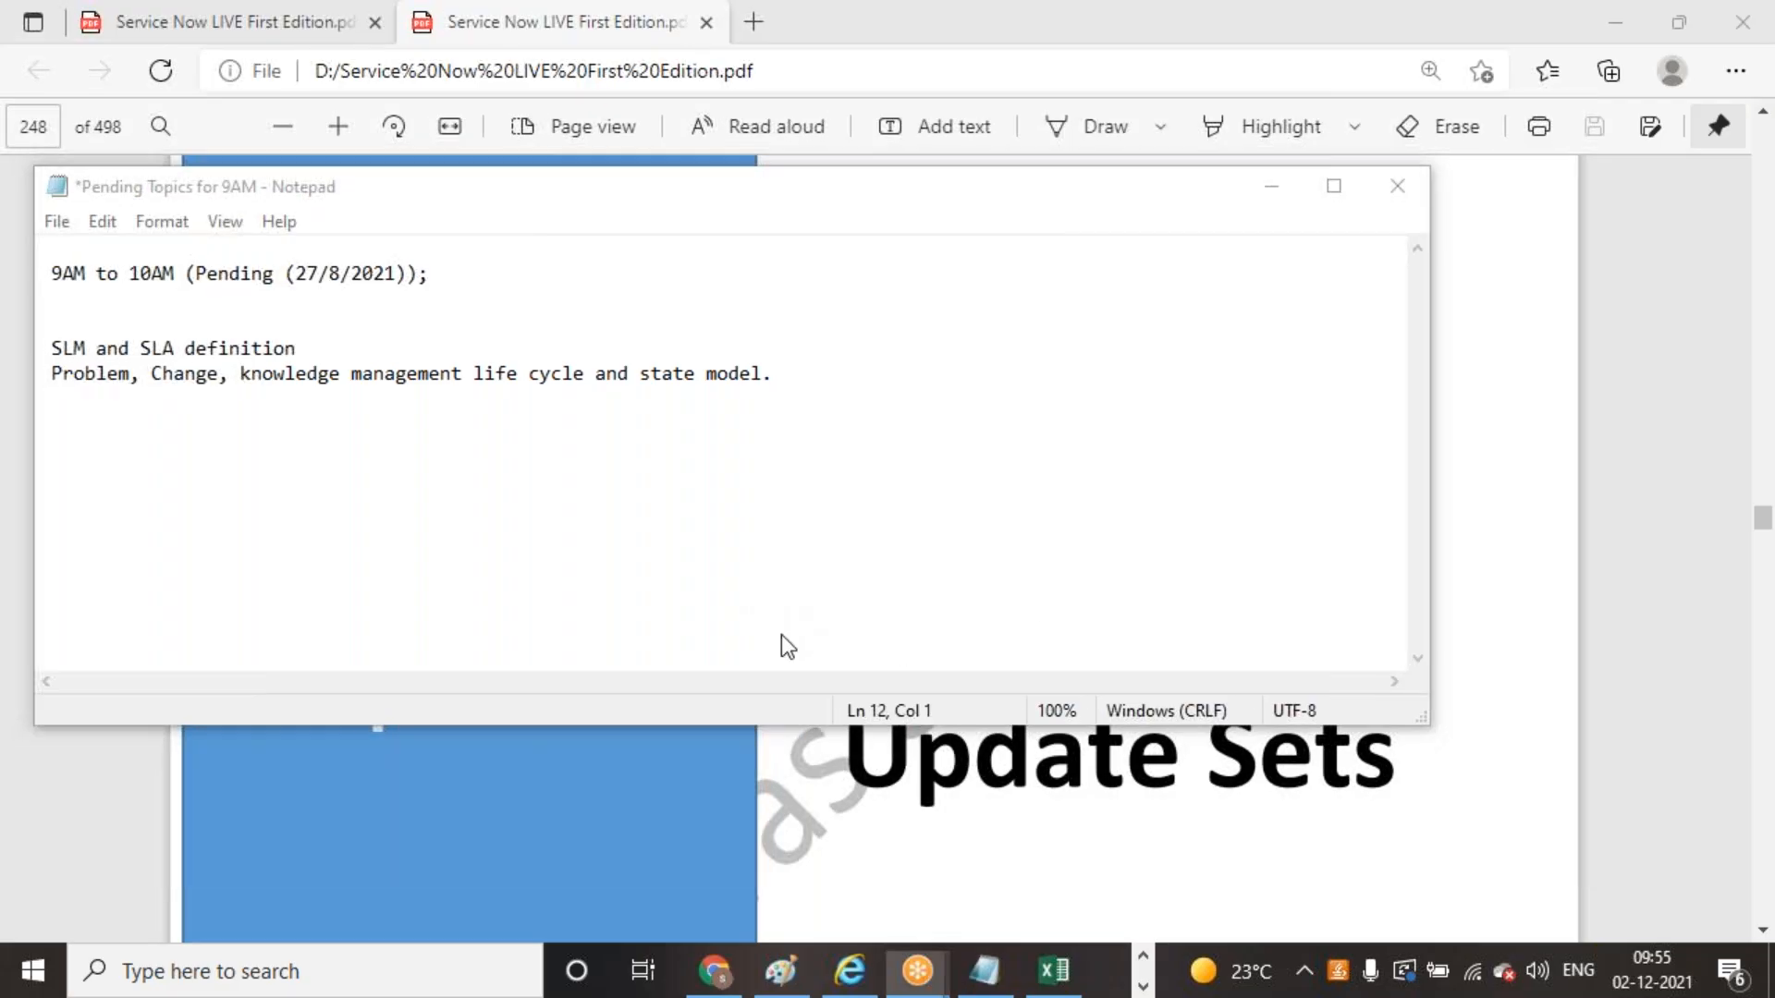
pyautogui.click(912, 606)
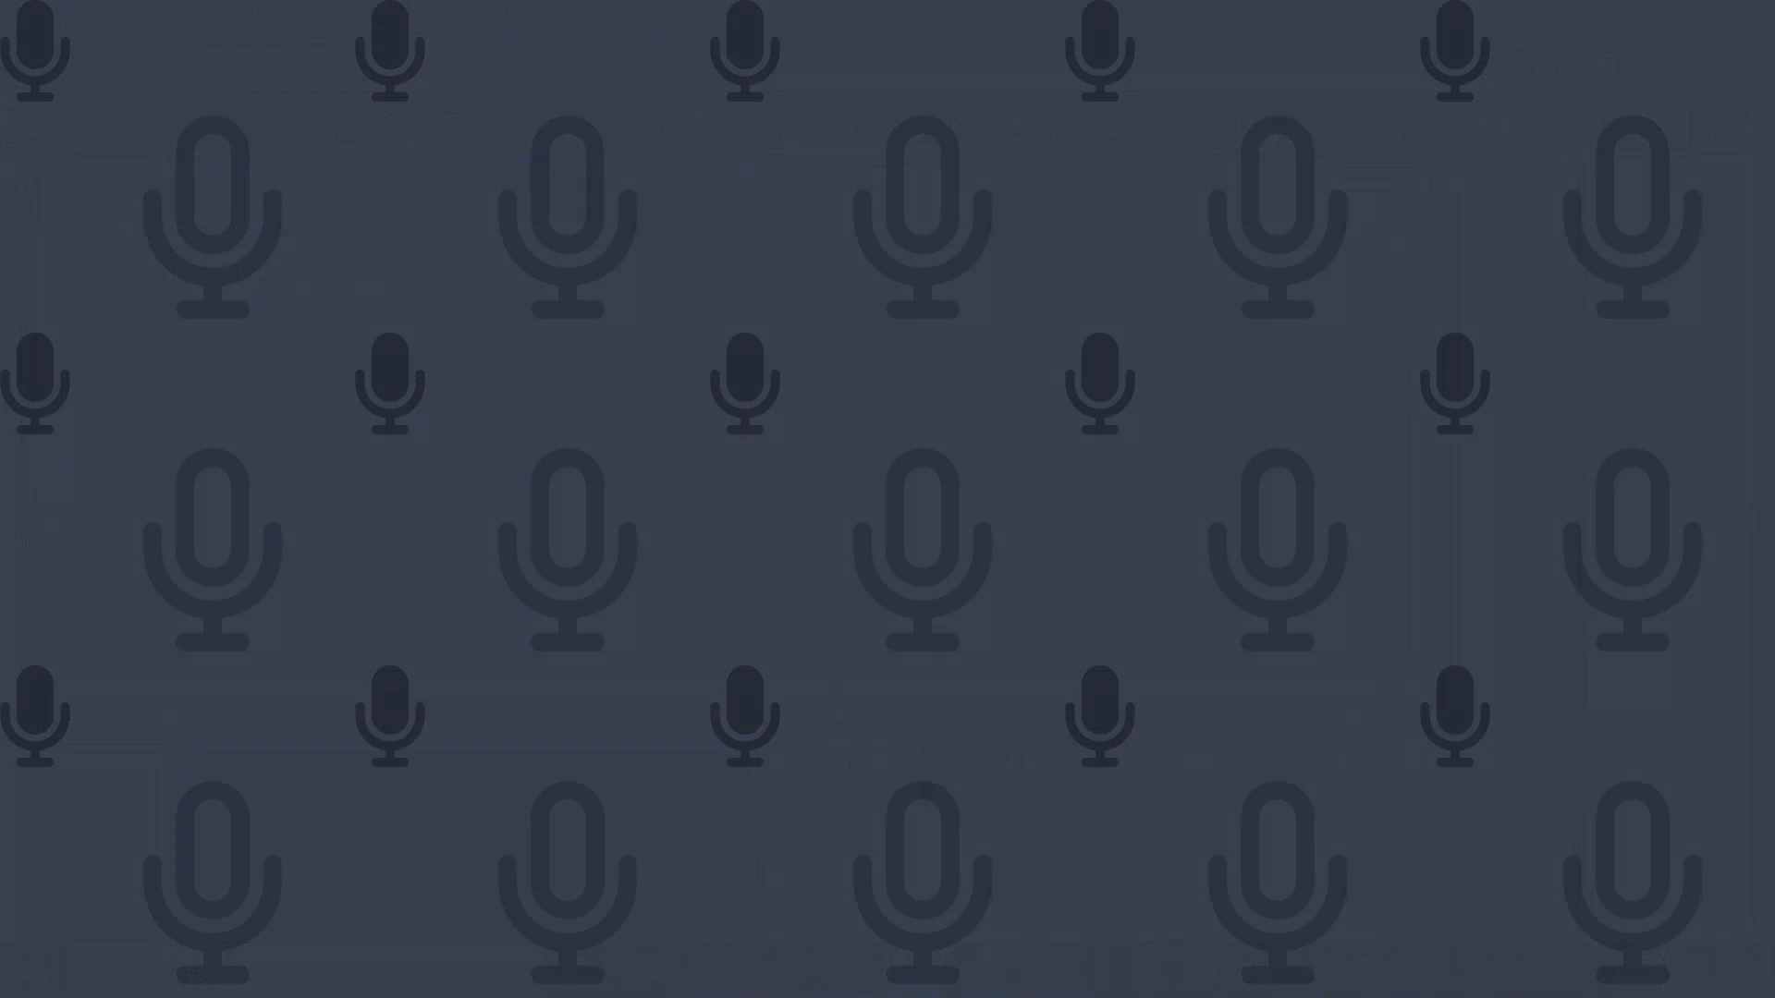